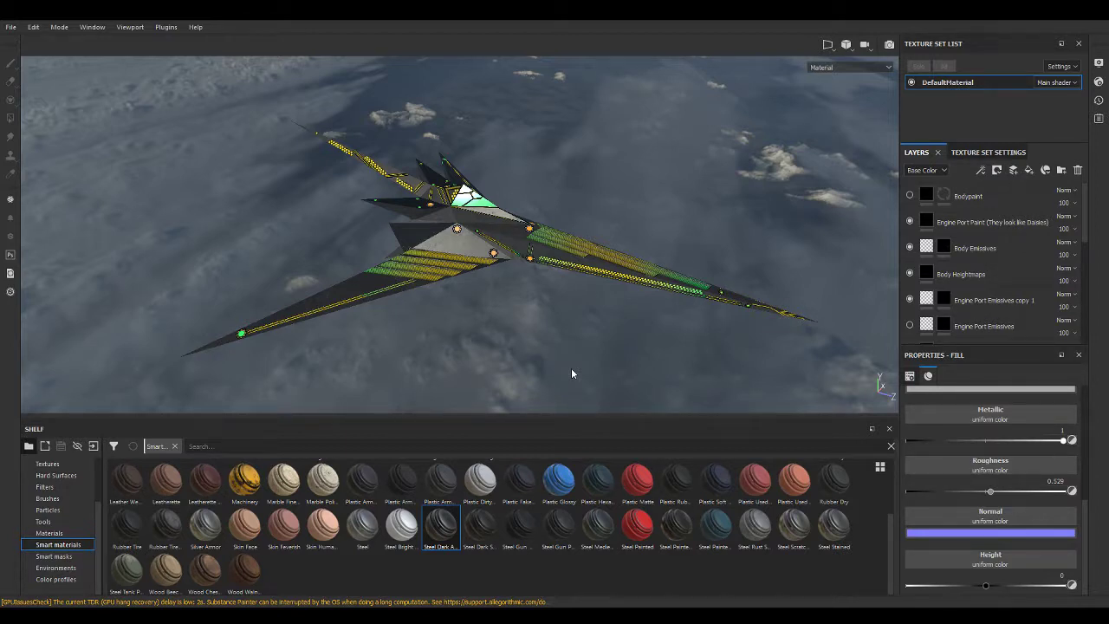
Delete every existing layer from Bodypaint down to Metal, leaving the ship untextured grey, and open the viewport display settings.
mouse_move(583, 174)
left_mouse_down("alt")
mouse_move(225, 124)
mouse_move(651, 193)
left_mouse_up("alt")
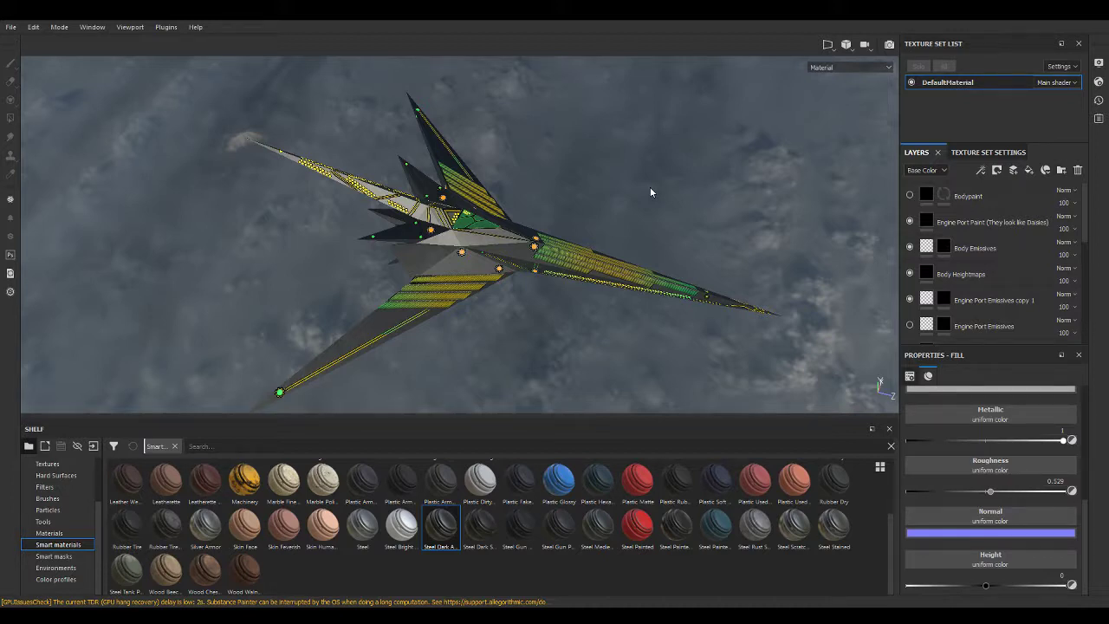
mouse_move(711, 241)
left_mouse_down("alt")
mouse_move(212, 176)
mouse_move(442, 257)
left_mouse_up("alt")
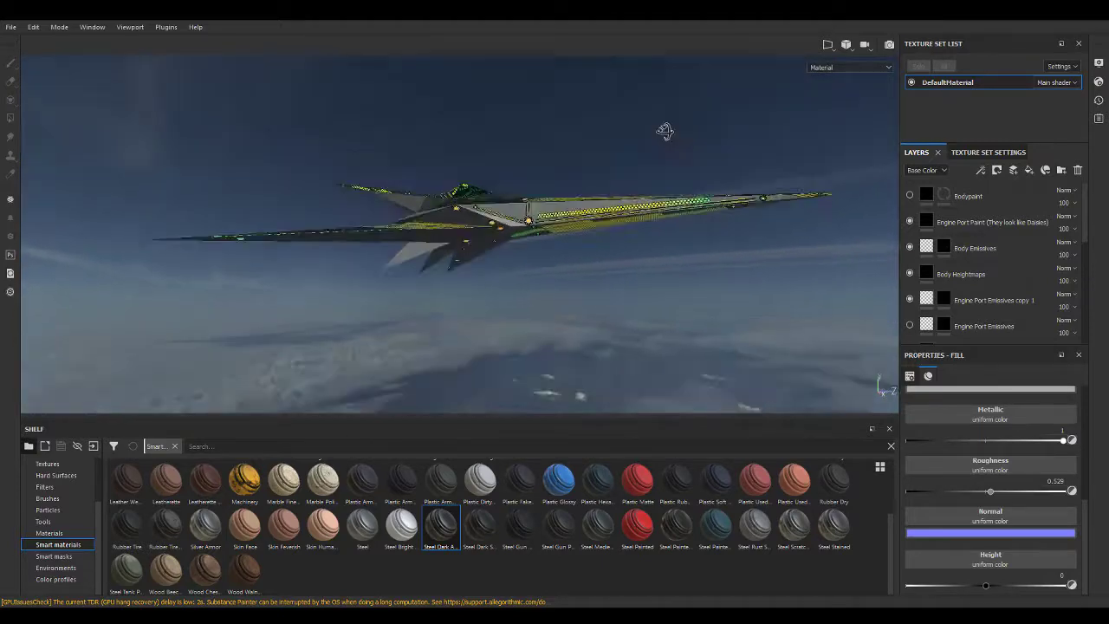
left_click_drag(443, 257, 665, 218, "alt")
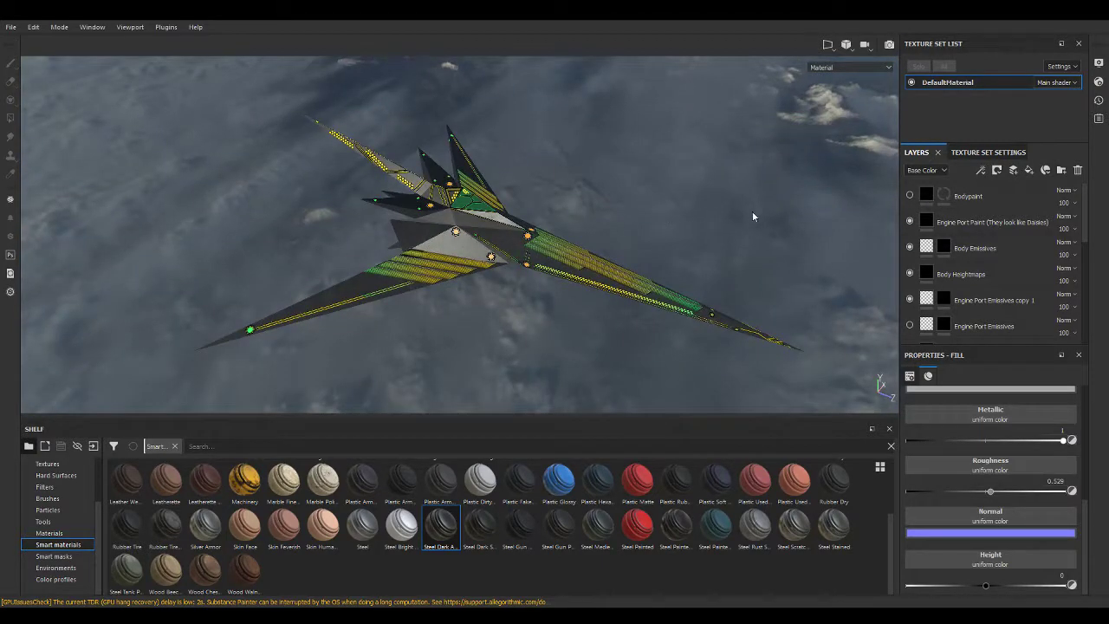
left_click(969, 208)
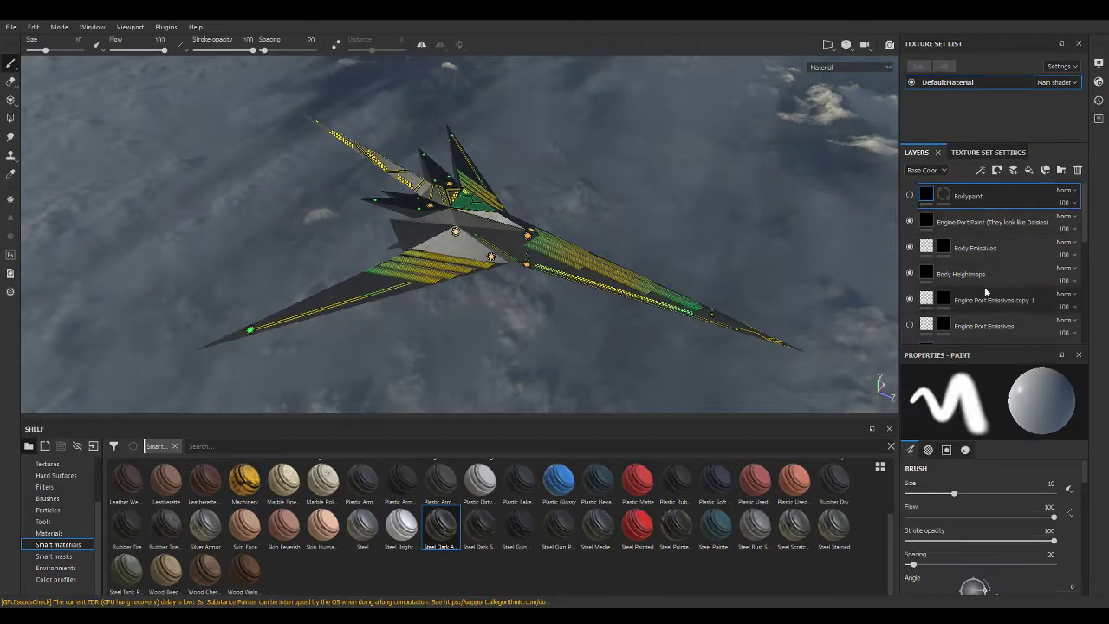
scroll(975, 260, "down", 5)
left_click(985, 330, "shift")
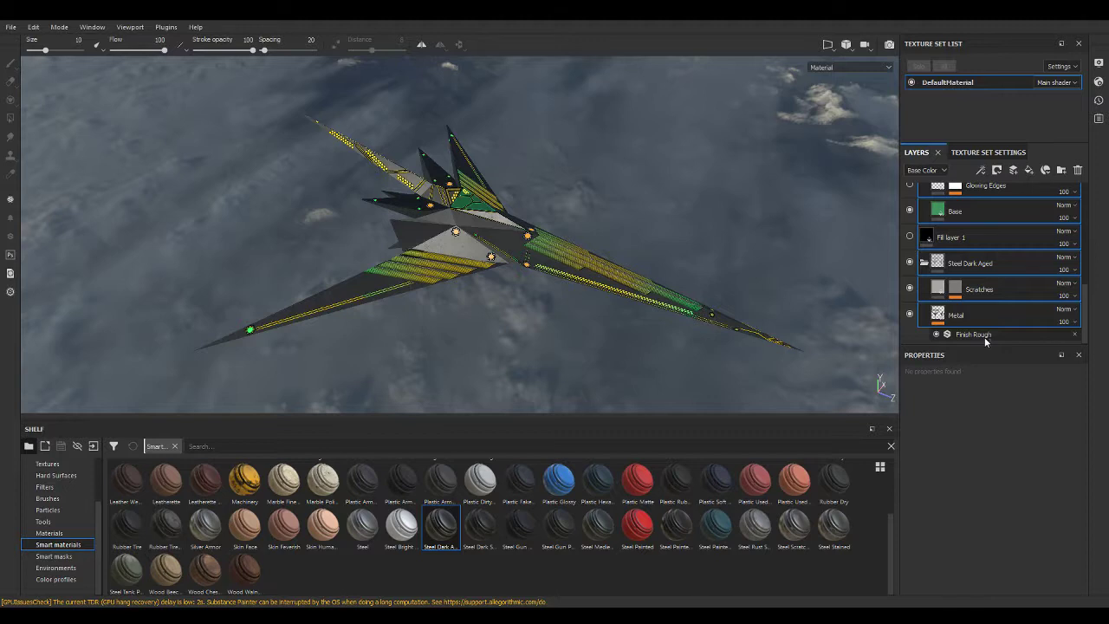
key("Delete")
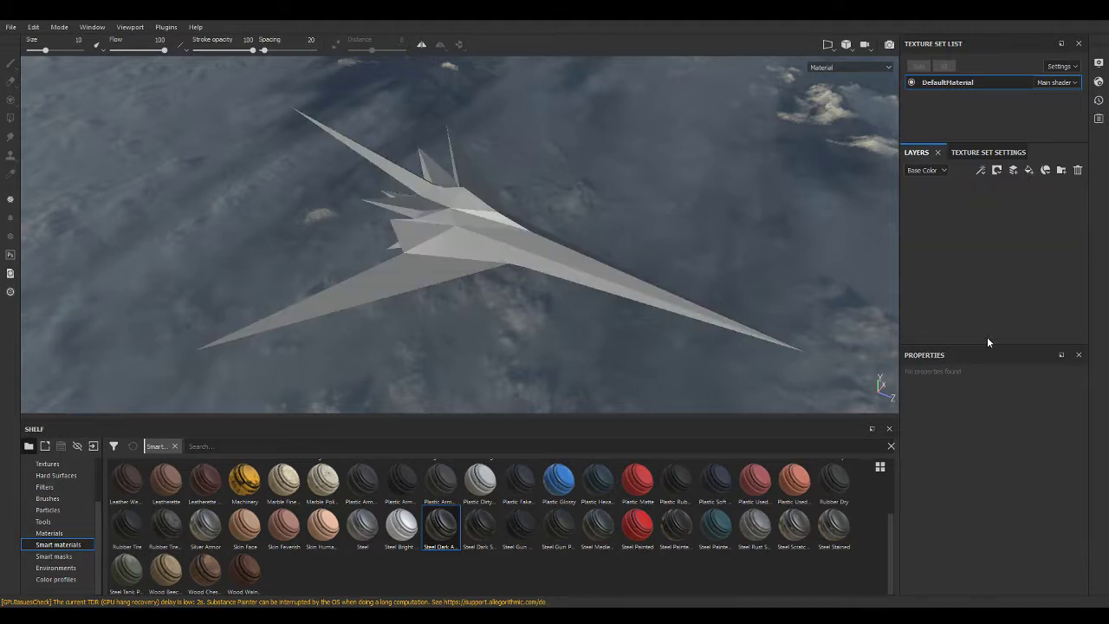
left_click(1099, 63)
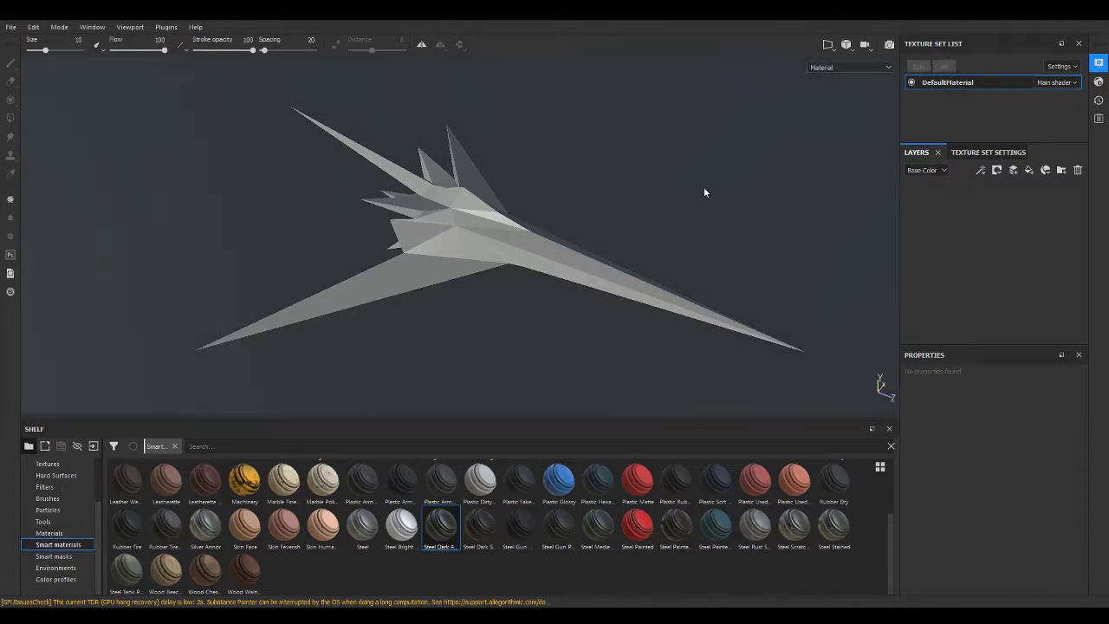
Add new paint layers to the empty stack and rename Layer 1 to Sketchpaint.
mouse_move(703, 192)
left_mouse_down("alt")
mouse_move(707, 179)
mouse_move(606, 129)
mouse_move(220, 100)
mouse_move(280, 164)
mouse_move(514, 202)
mouse_move(797, 174)
left_mouse_up("alt")
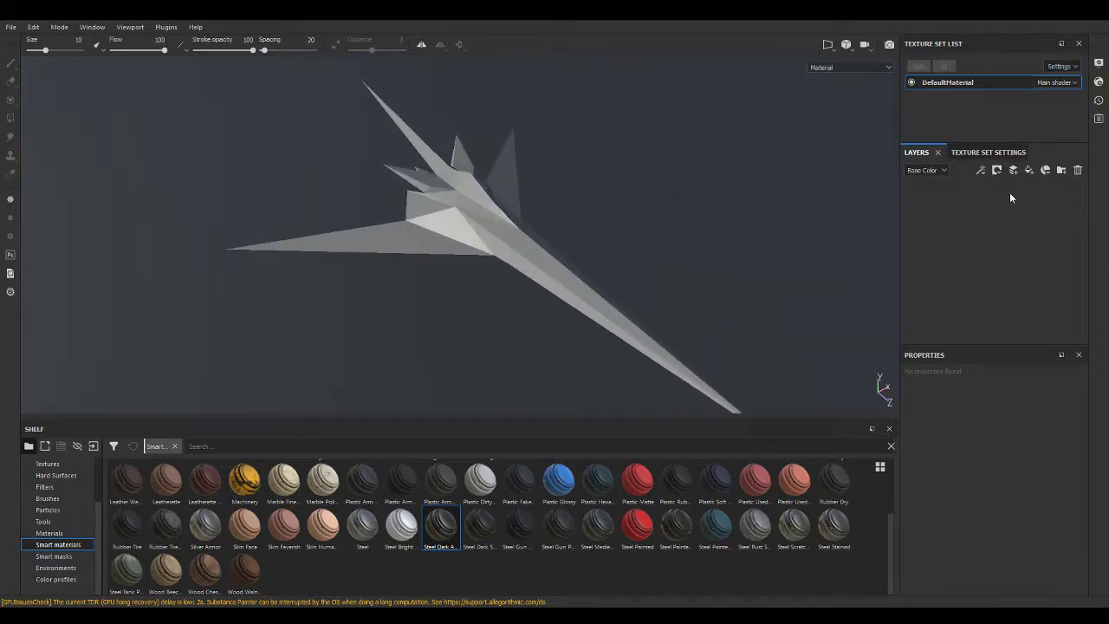
left_click(1013, 171)
left_click(1013, 171)
left_click(1013, 171)
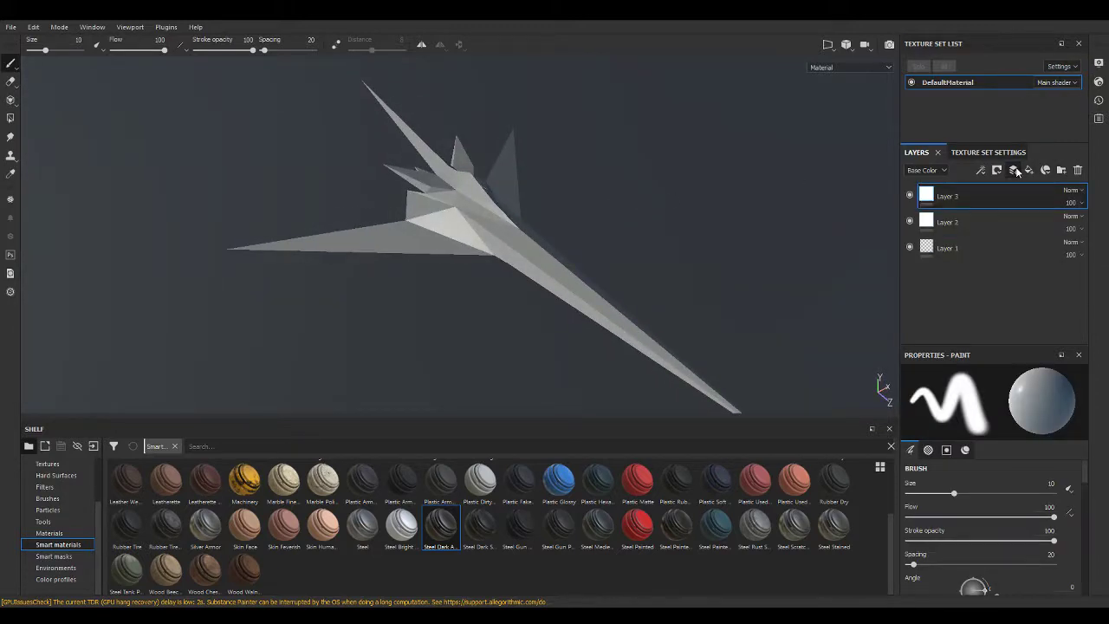
left_click(1012, 171)
double_click(948, 273)
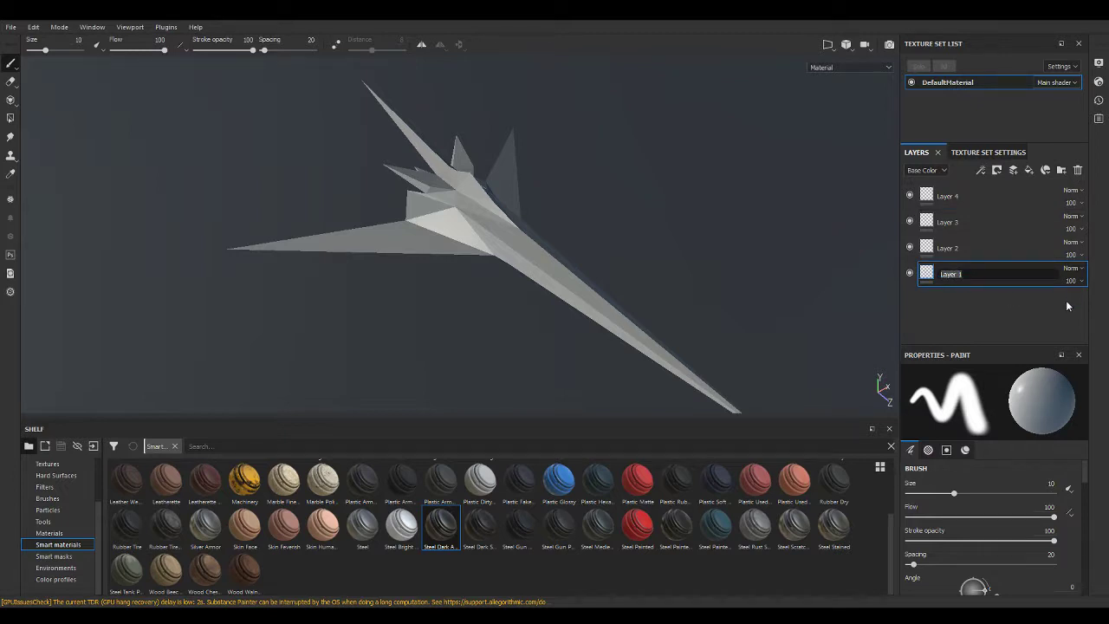
type("Sketchpaint")
key("Return")
Rename the next layers Heightmaps and Emissives, then select Heightmaps for painting.
double_click(998, 252)
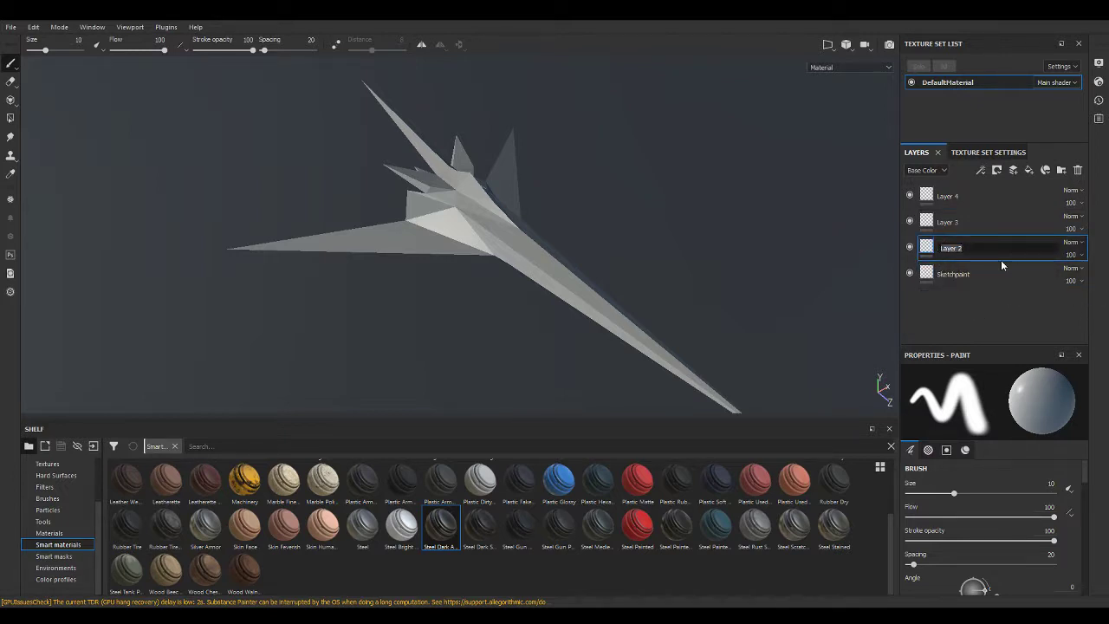
type("Height")
type("maps")
left_click(951, 221)
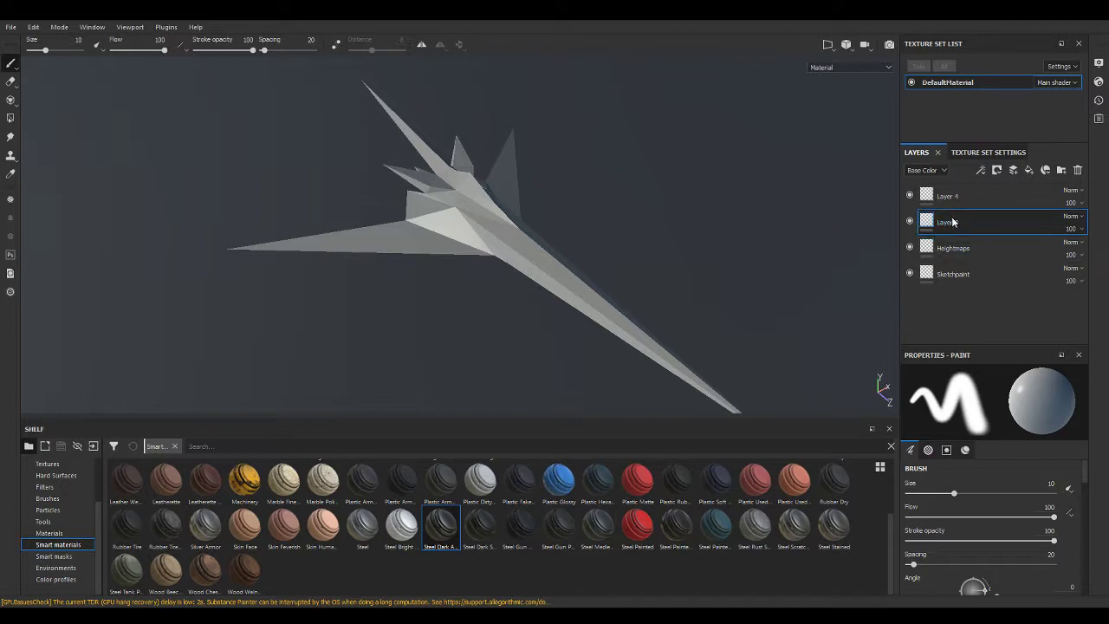
double_click(951, 222)
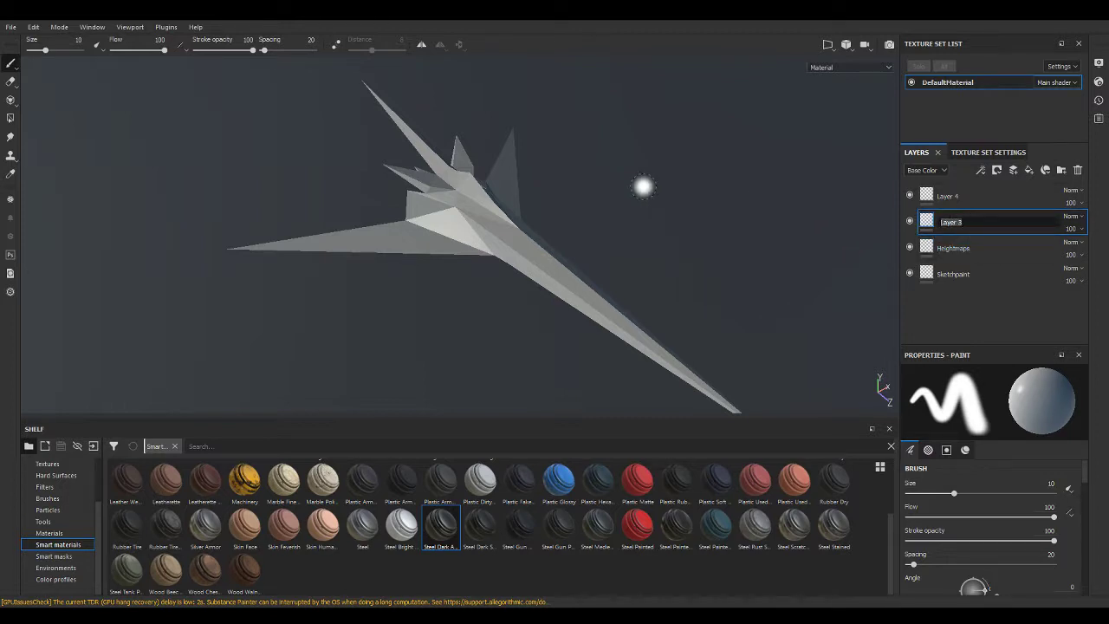
type("Emissives")
key("Return")
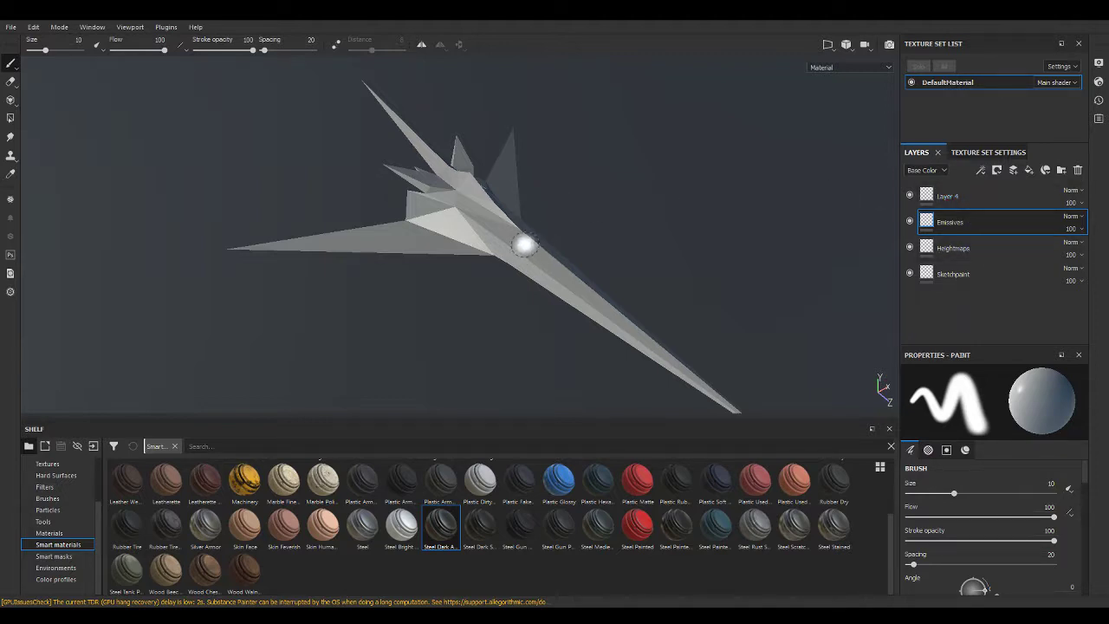
mouse_move(504, 264)
left_mouse_down("alt")
mouse_move(552, 228)
mouse_move(584, 240)
left_mouse_up("alt")
left_click_drag(577, 202, 552, 239, "alt")
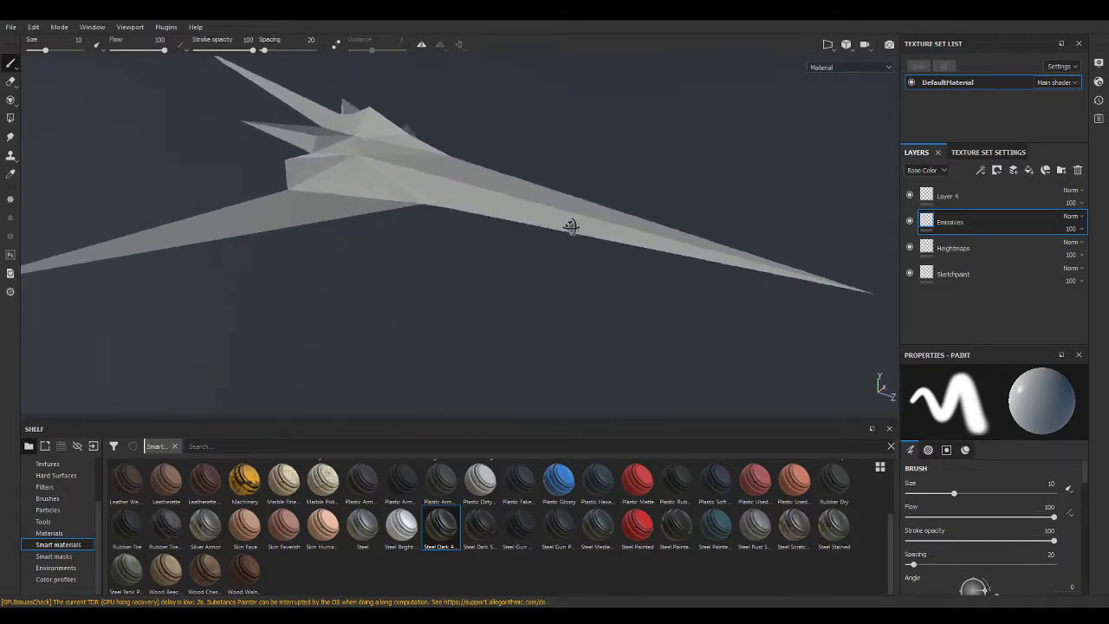
left_click(973, 250)
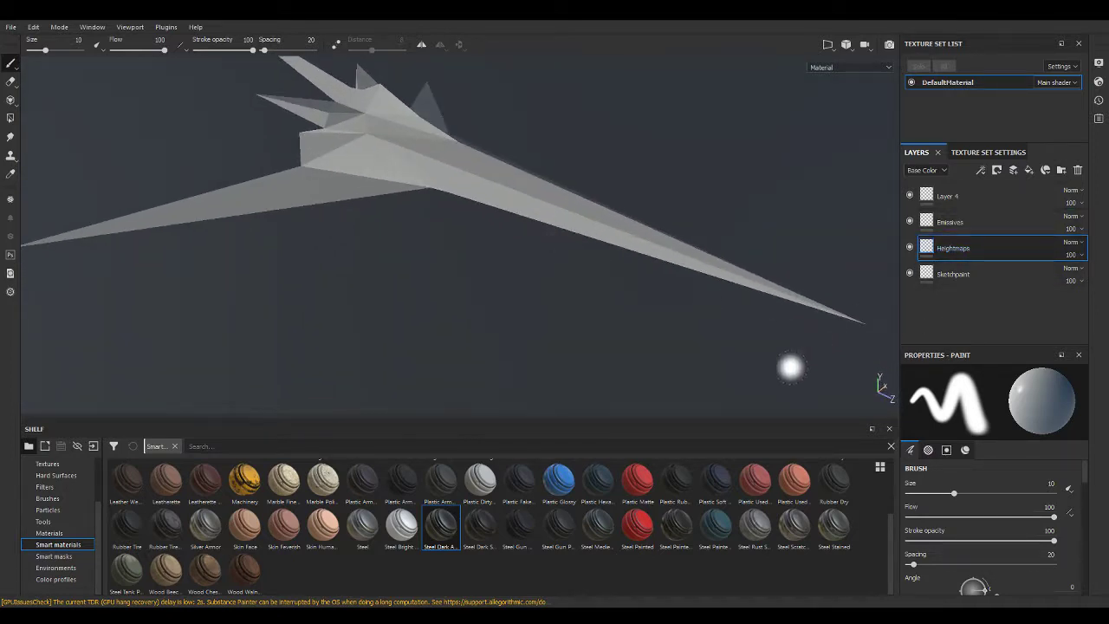
Close the paint properties panel and show the Alphas category in the shelf.
left_click(1078, 355)
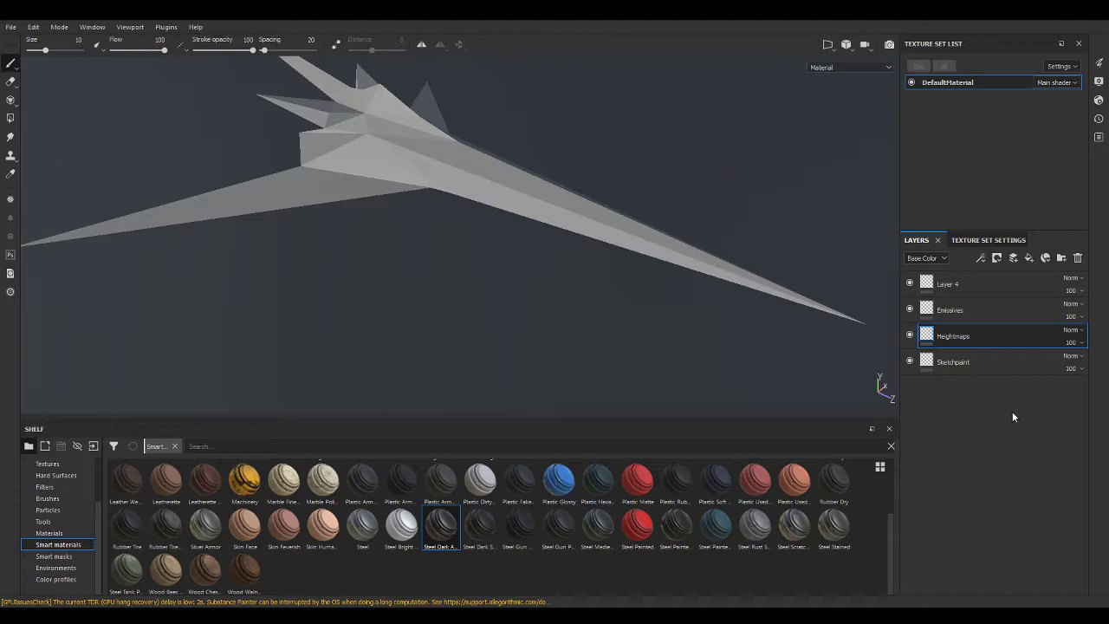
scroll(52, 520, "up", 3)
left_click(47, 488)
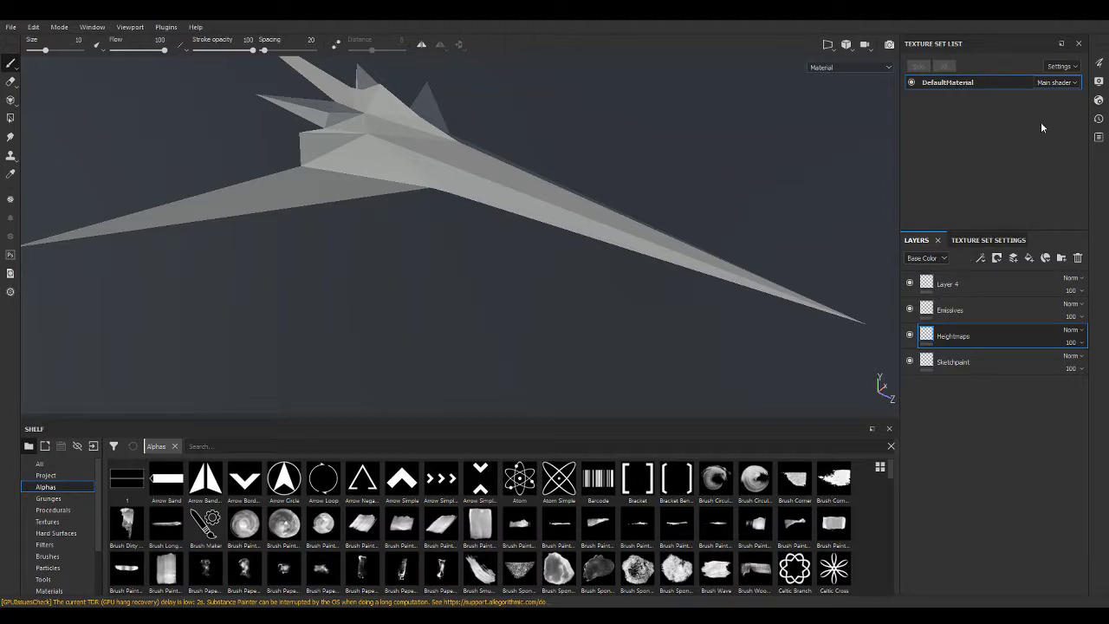
Dock the paint properties panel below the layer stack.
mouse_move(1100, 64)
left_mouse_down()
mouse_move(1032, 57)
mouse_move(987, 94)
mouse_move(994, 496)
left_mouse_up()
left_click_drag(1011, 408, 1011, 409)
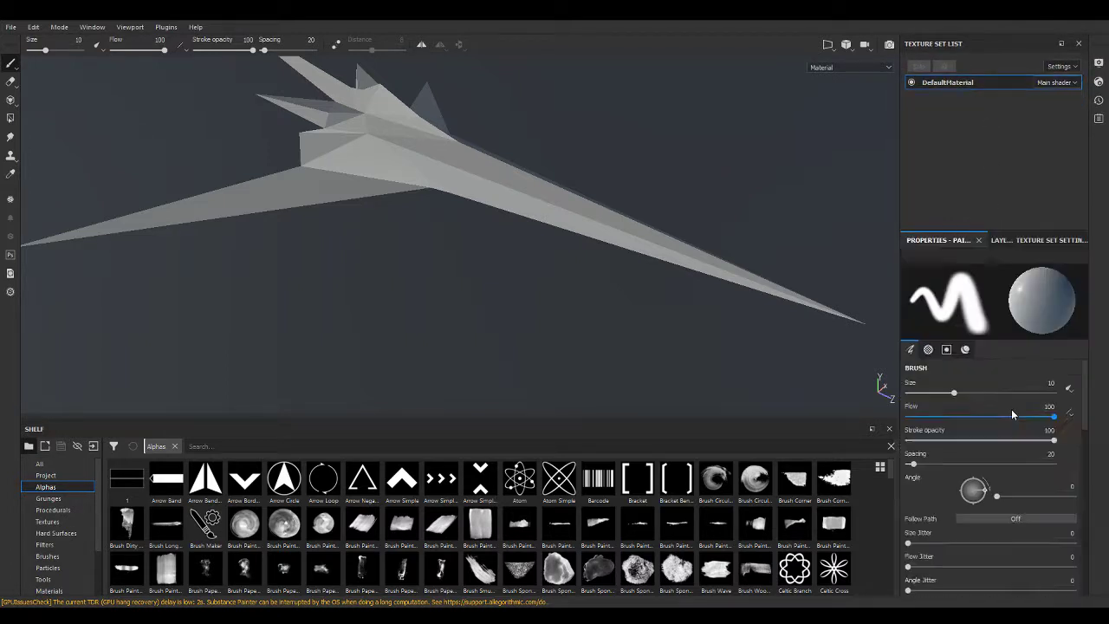
left_click_drag(975, 242, 954, 574)
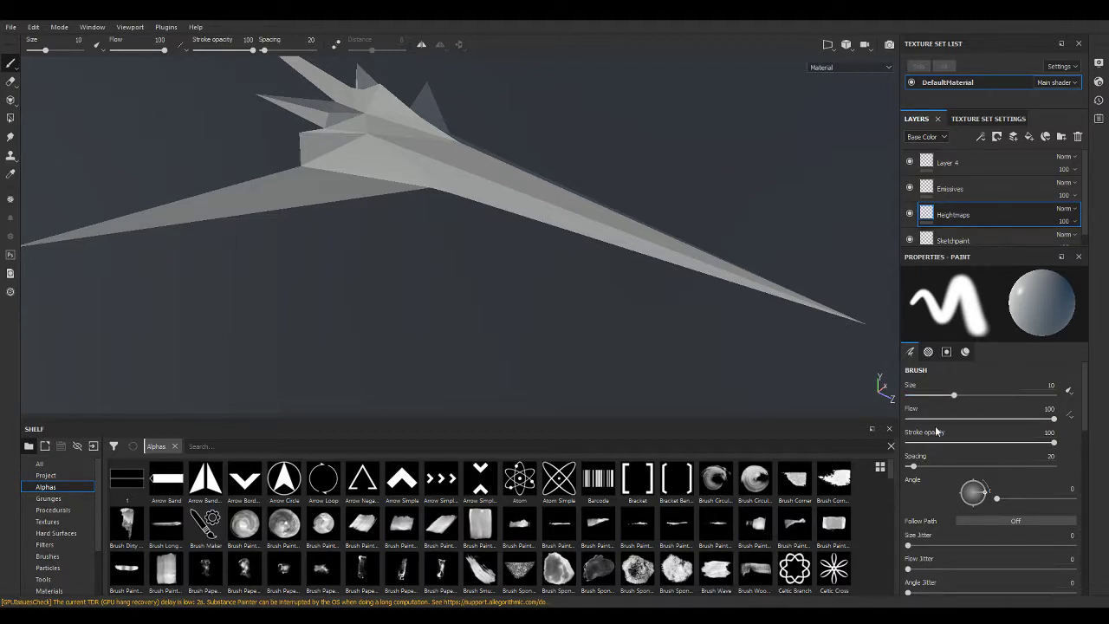
scroll(938, 437, "down", 2)
scroll(946, 472, "down", 3)
scroll(957, 505, "down", 2)
scroll(959, 505, "down", 2)
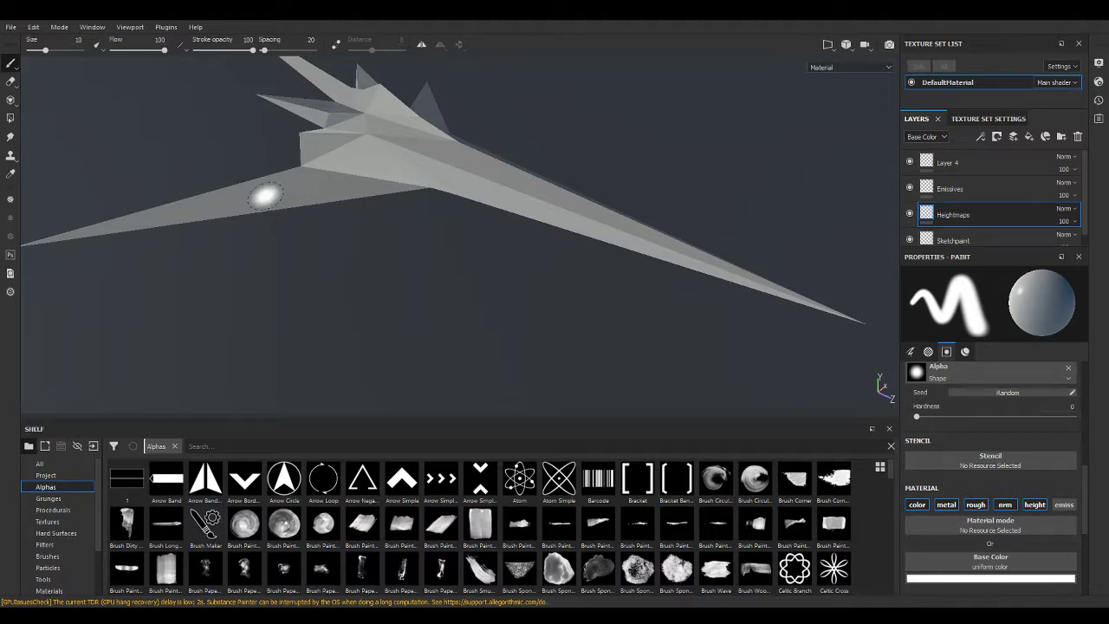
Paint a test stroke on the wing and try mirrored symmetry, undoing the mirrored stroke.
left_click_drag(273, 189, 565, 205)
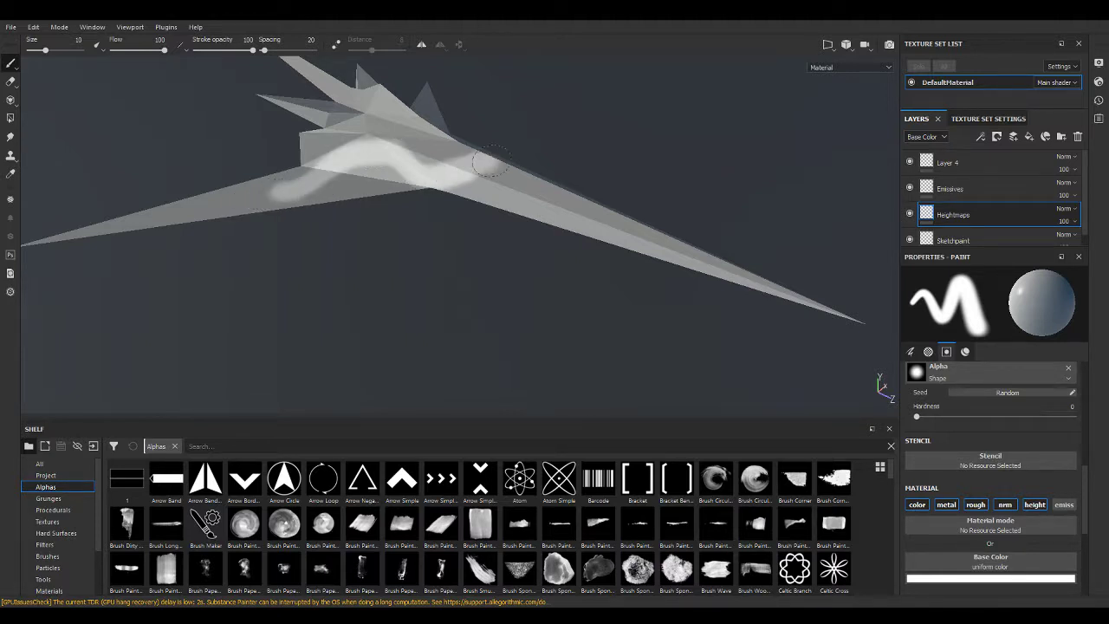
mouse_move(705, 166)
left_mouse_down("alt")
mouse_move(561, 216)
mouse_move(151, 160)
mouse_move(375, 181)
mouse_move(422, 322)
left_mouse_up("alt")
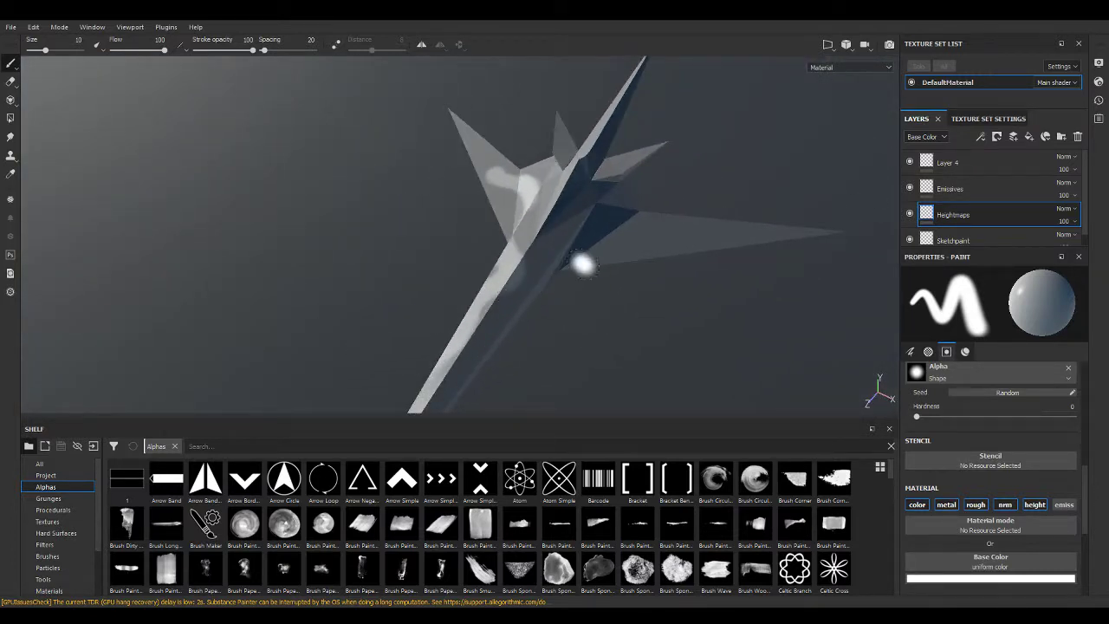
left_click(421, 44)
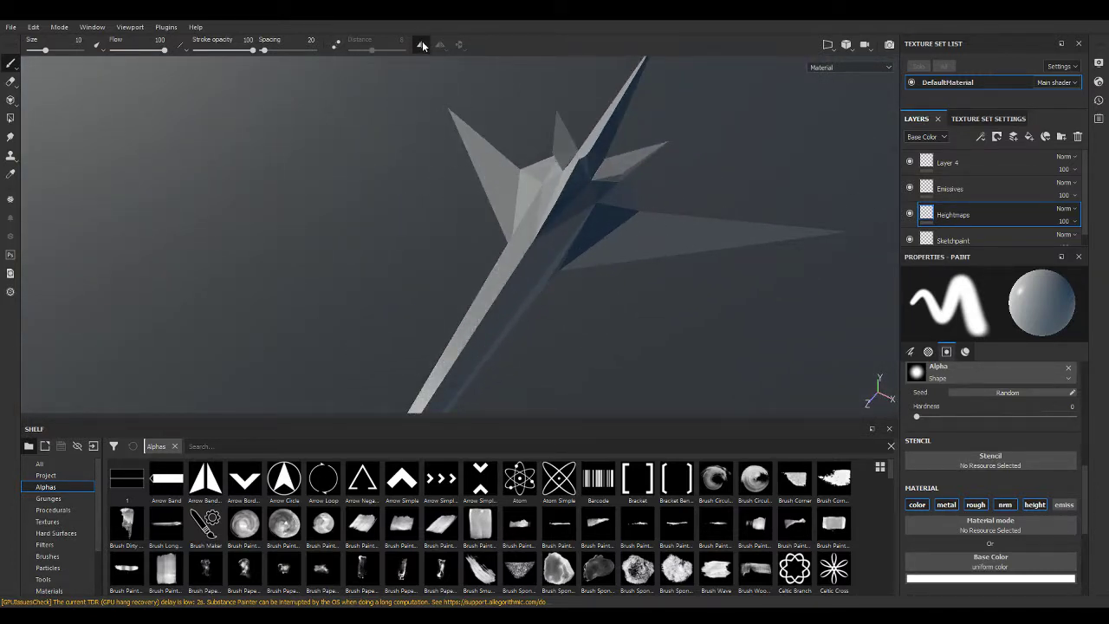
mouse_move(715, 245)
left_mouse_down()
mouse_move(582, 230)
mouse_move(617, 185)
left_mouse_up()
key("ctrl+z")
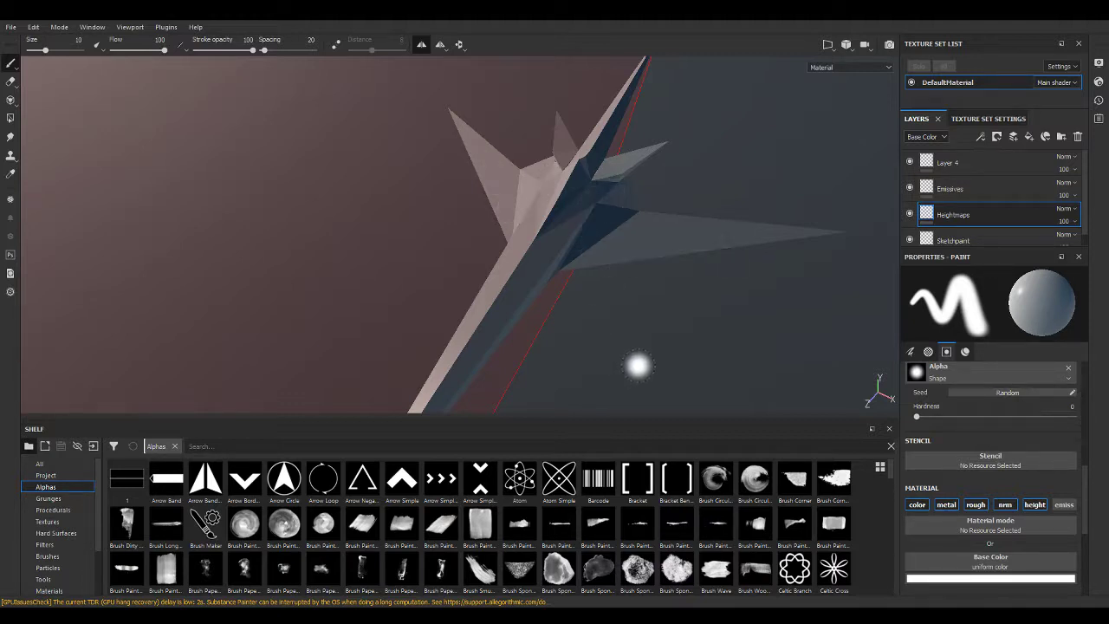
Shrink the brush to size 1.86, paint only the height channel, and set height to about -0.93.
right_click_drag(665, 274, 619, 277, "ctrl")
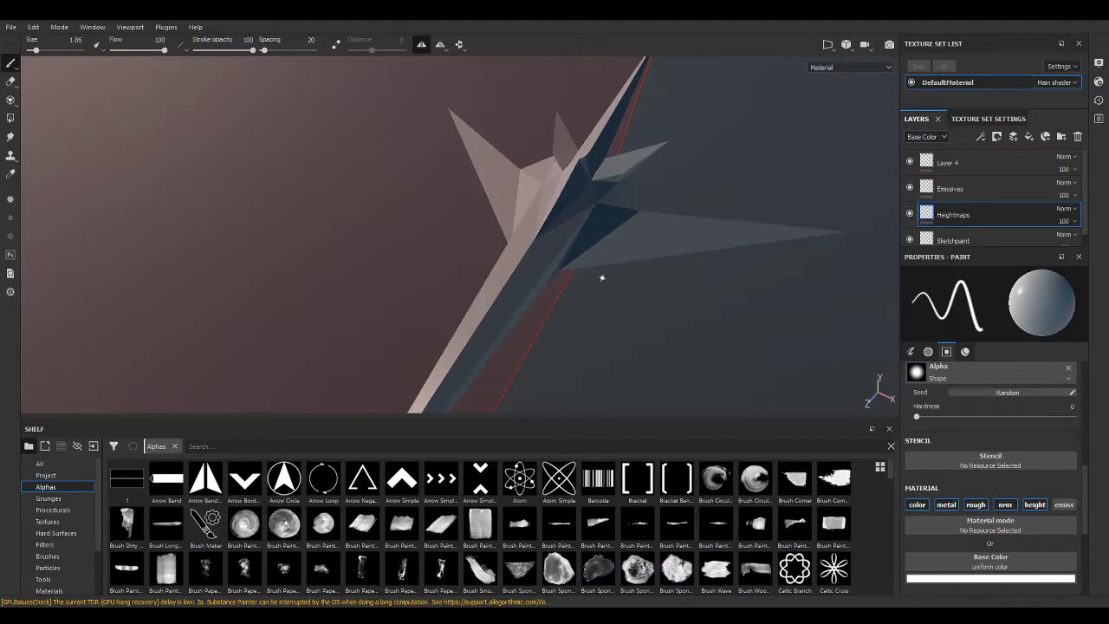
left_click(1007, 506)
left_click(974, 504)
left_click(946, 504)
left_click(916, 504)
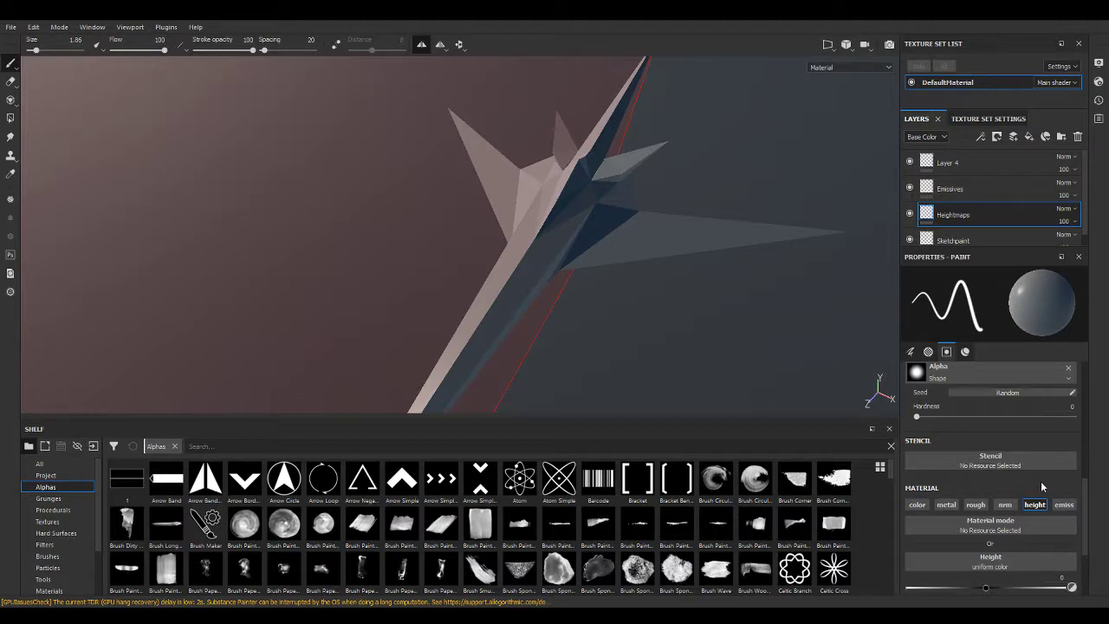
scroll(1040, 480, "down", 1)
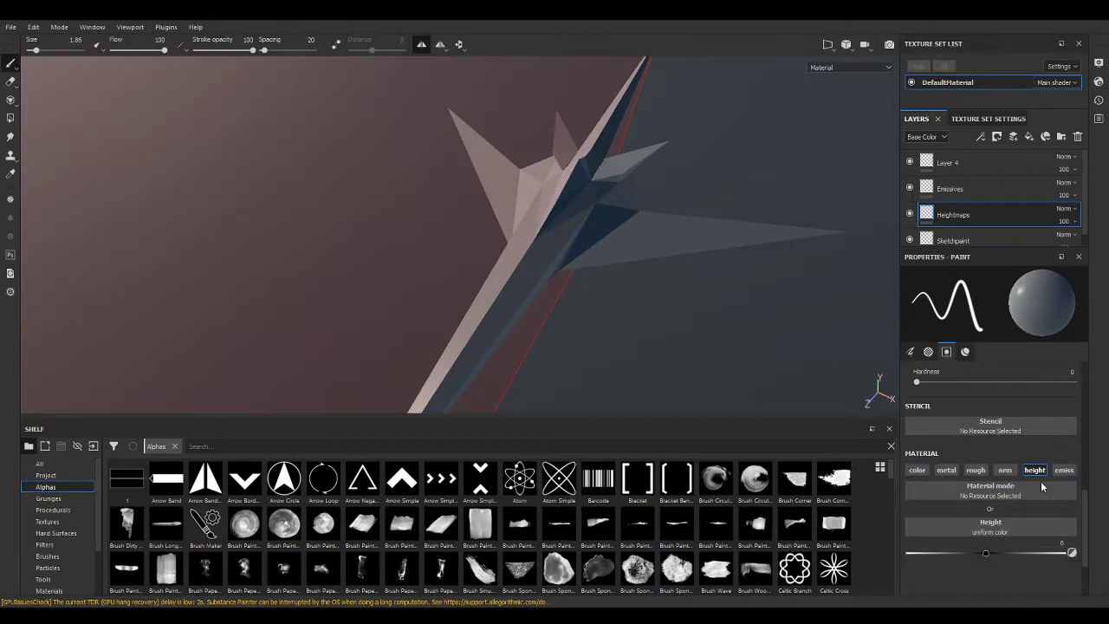
scroll(1040, 480, "down", 1)
left_click_drag(983, 517, 910, 524)
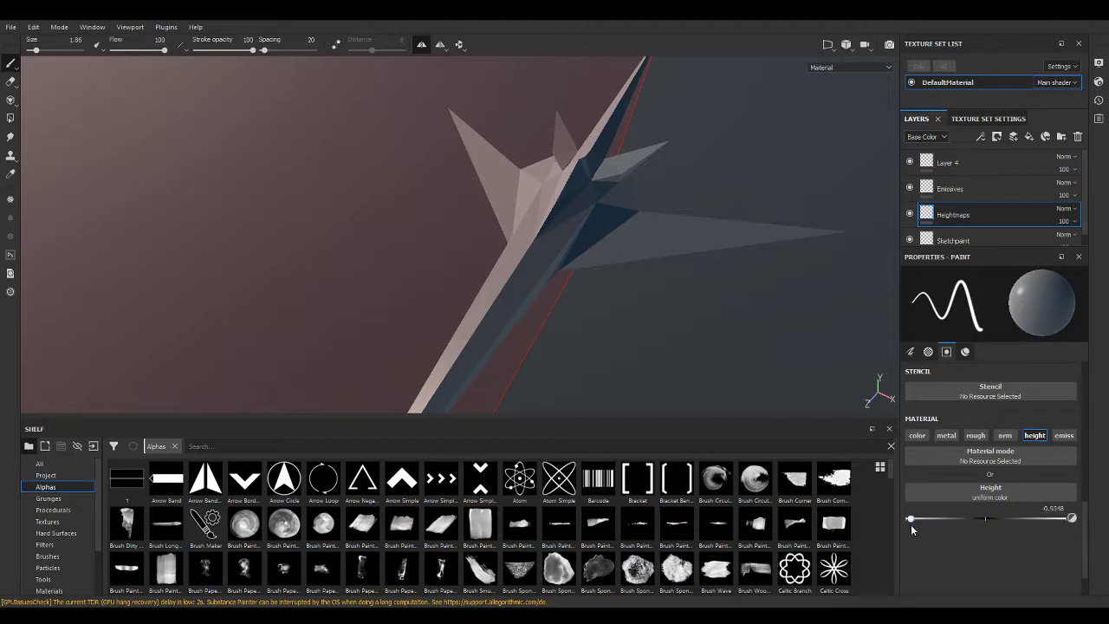
Load the Circle Dots alpha and raise the brush size to 10.02.
left_click(221, 449)
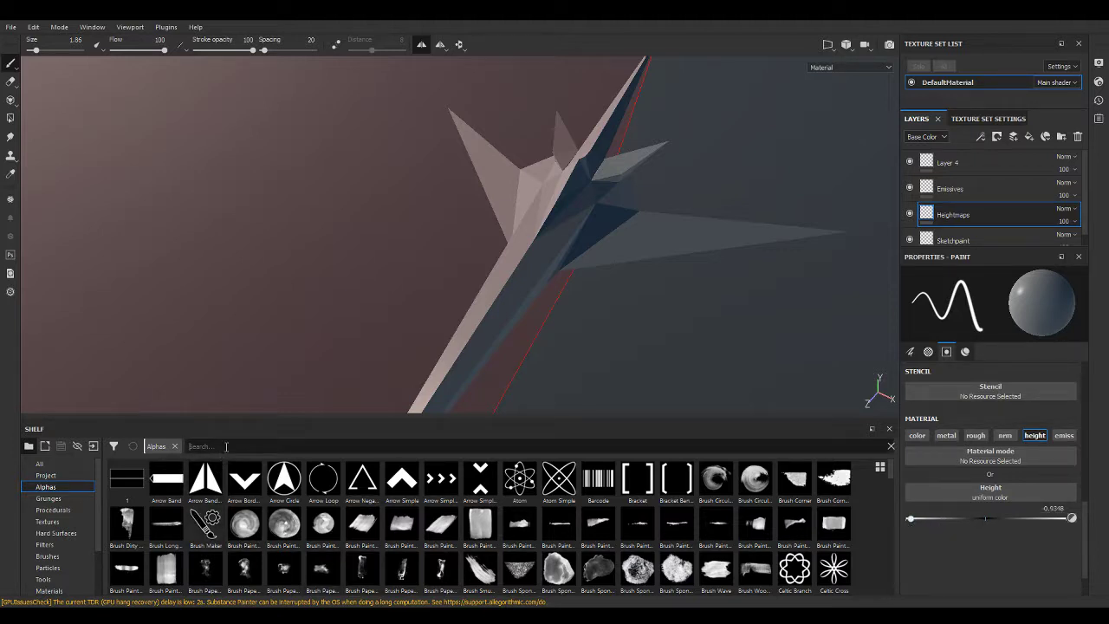
type("circle")
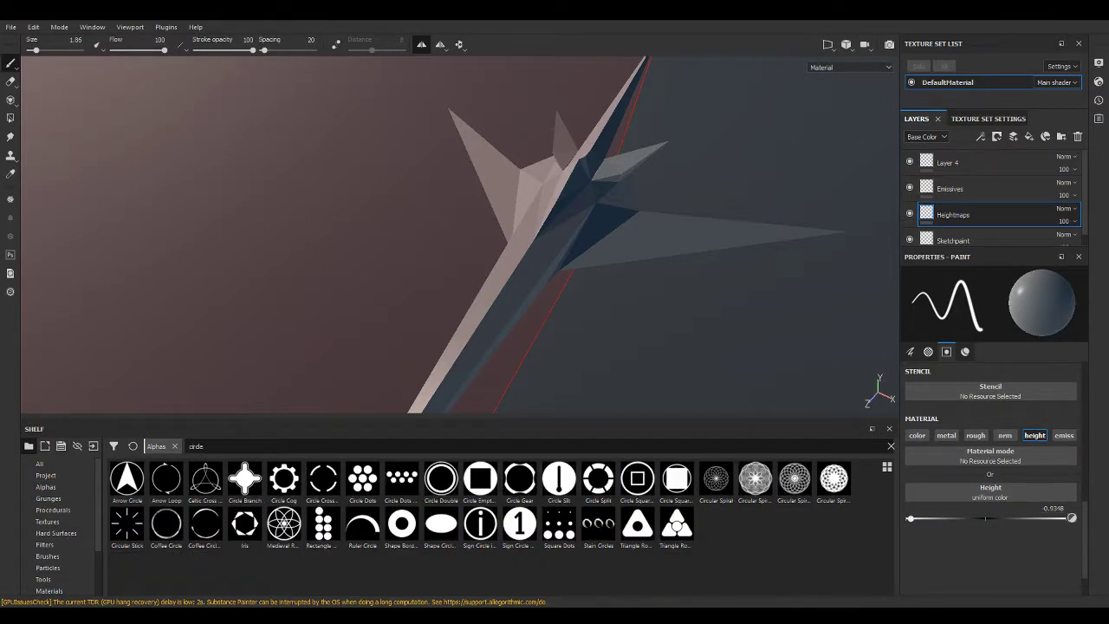
left_click(401, 478)
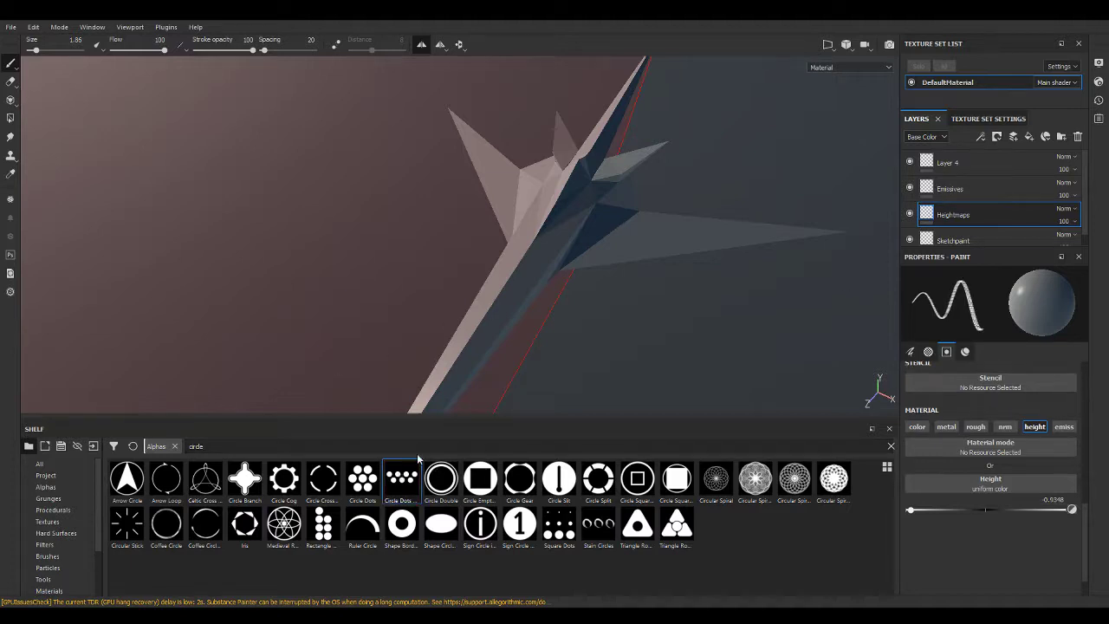
scroll(621, 260, "up", 3)
scroll(623, 240, "up", 3)
right_click_drag(638, 174, 672, 213, "ctrl")
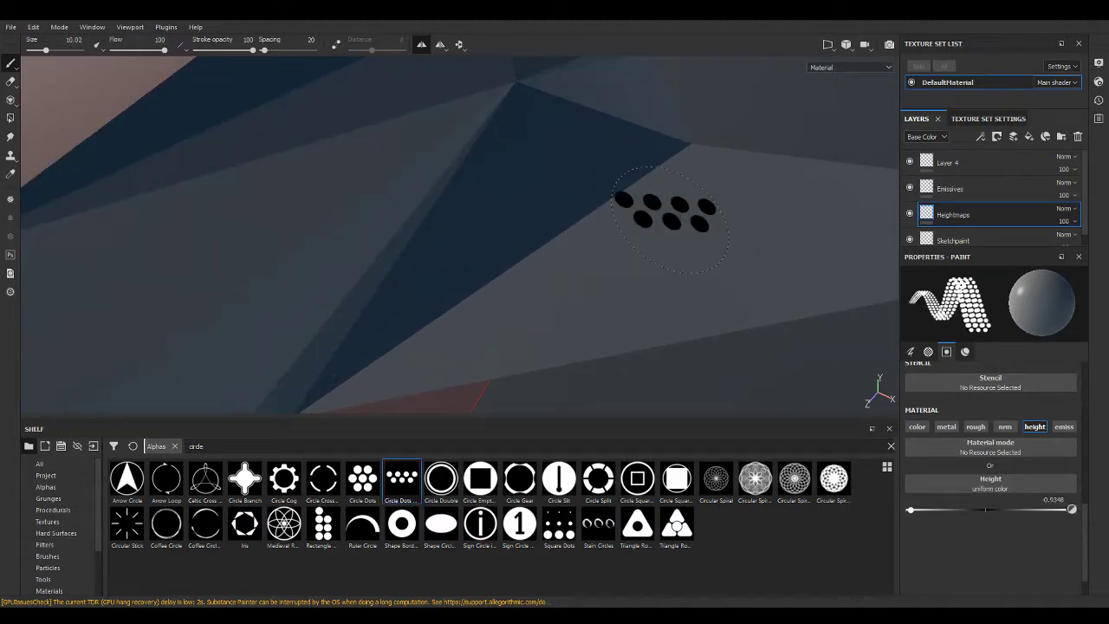
Stamp two sets of circle-dot dents on the hull panel and rotate the lighting to inspect them.
left_click(680, 177)
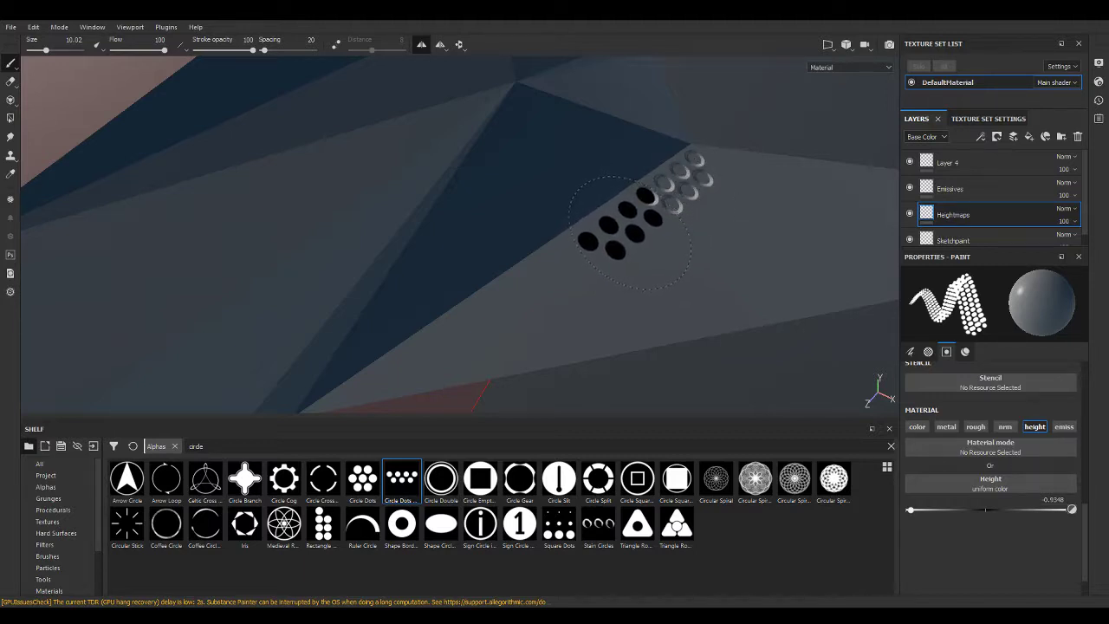
left_click(641, 227)
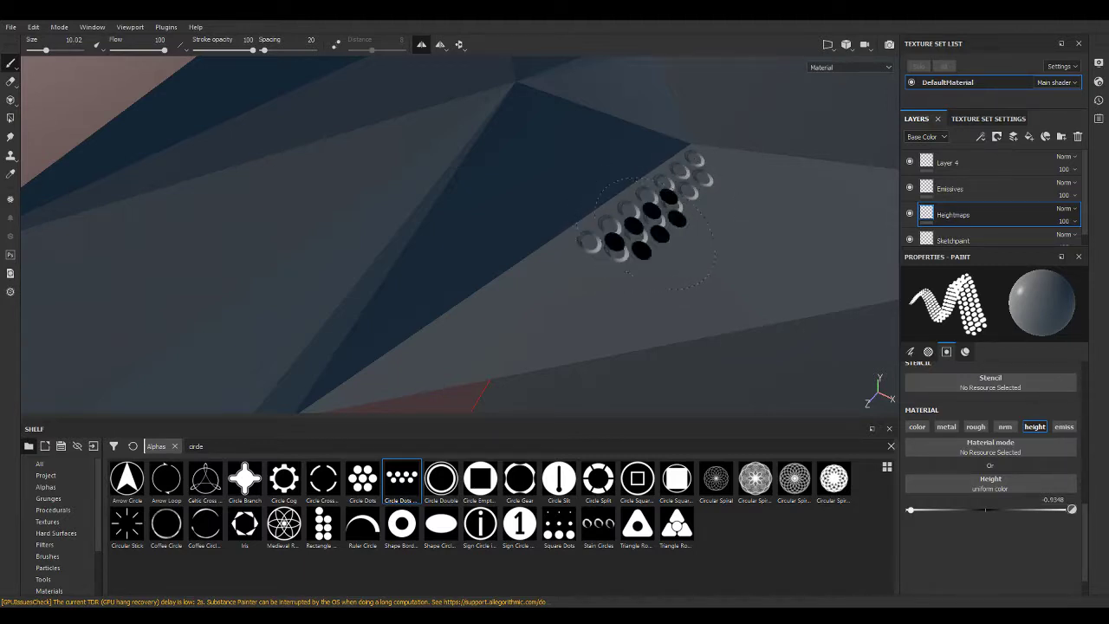
mouse_move(645, 227)
left_mouse_down("alt")
mouse_move(673, 234)
mouse_move(433, 235)
mouse_move(748, 220)
mouse_move(771, 147)
left_mouse_up("alt")
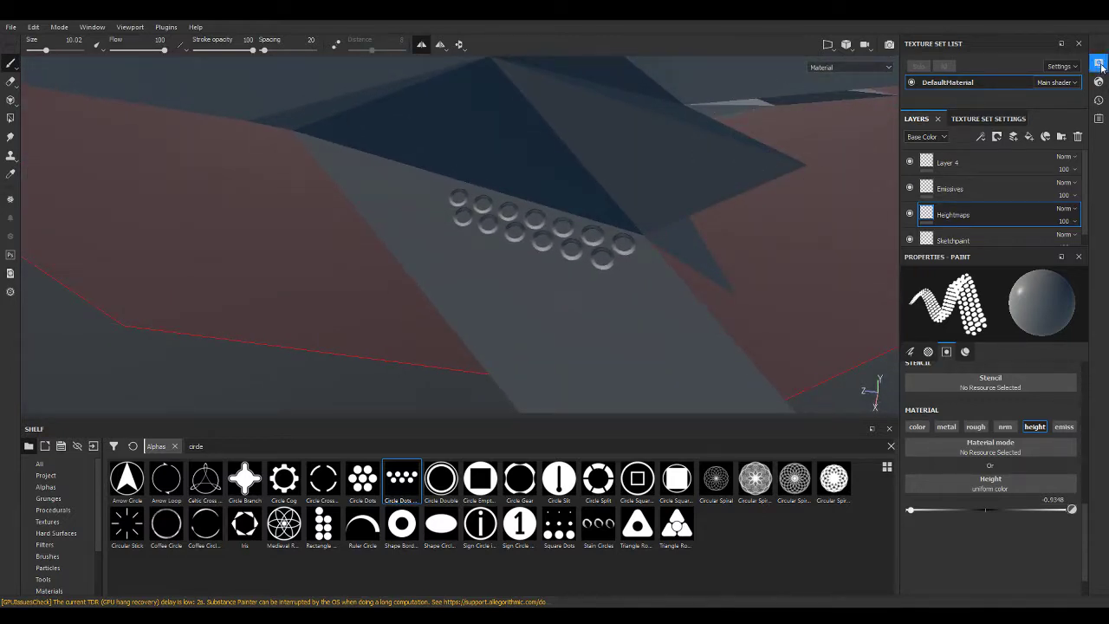
mouse_move(883, 227)
right_mouse_down("shift")
mouse_move(1014, 235)
mouse_move(693, 222)
right_mouse_up("shift")
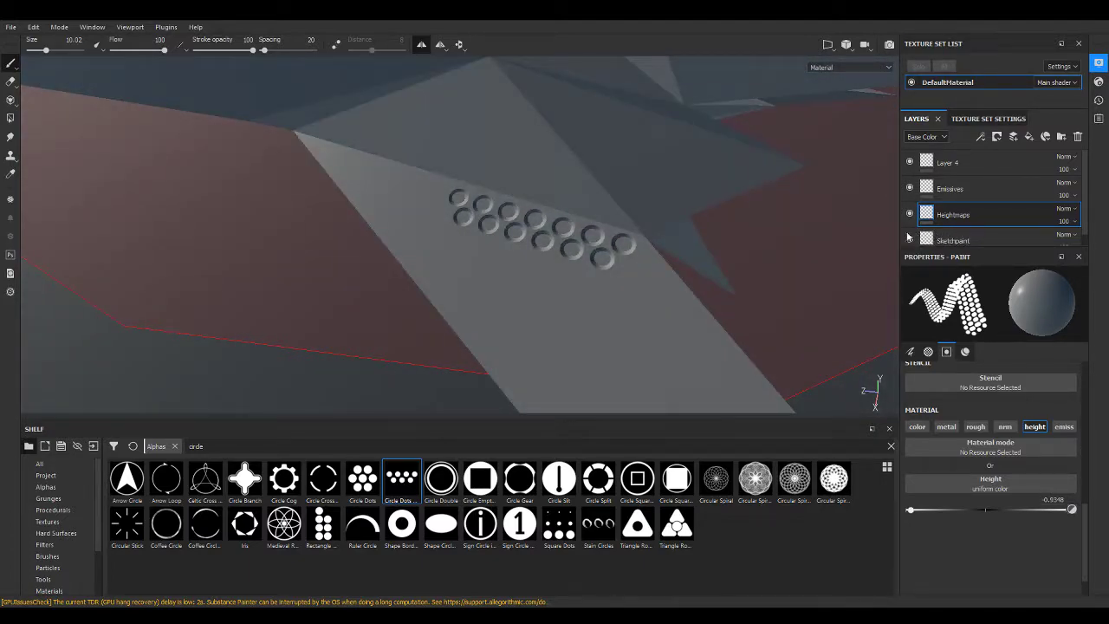
left_click_drag(690, 219, 725, 116, "alt")
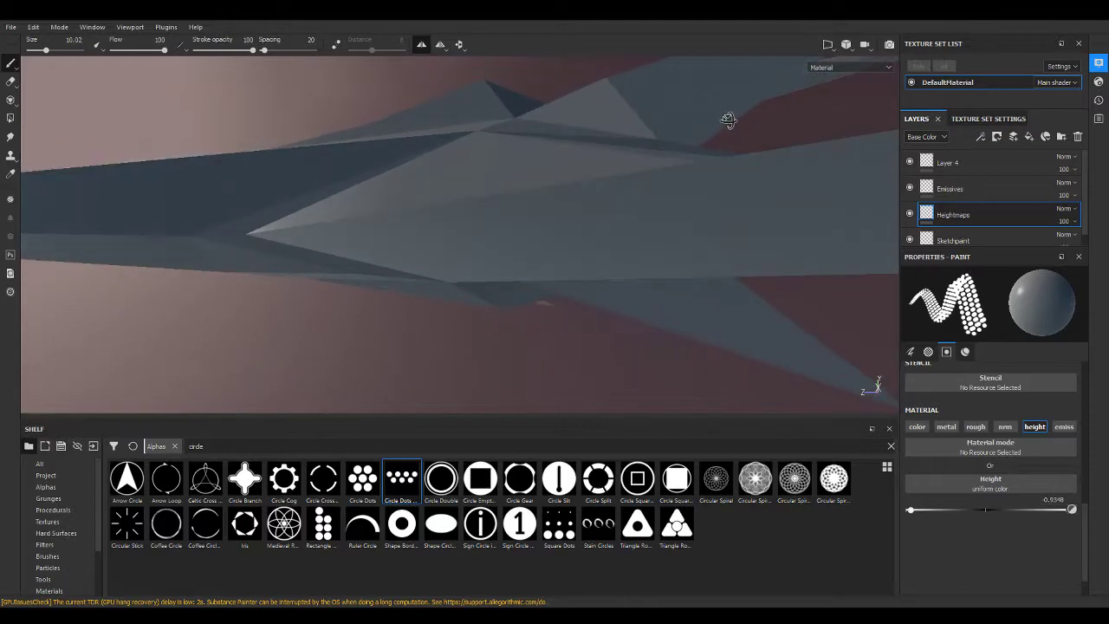
scroll(649, 121, "up", 3)
scroll(654, 121, "up", 3)
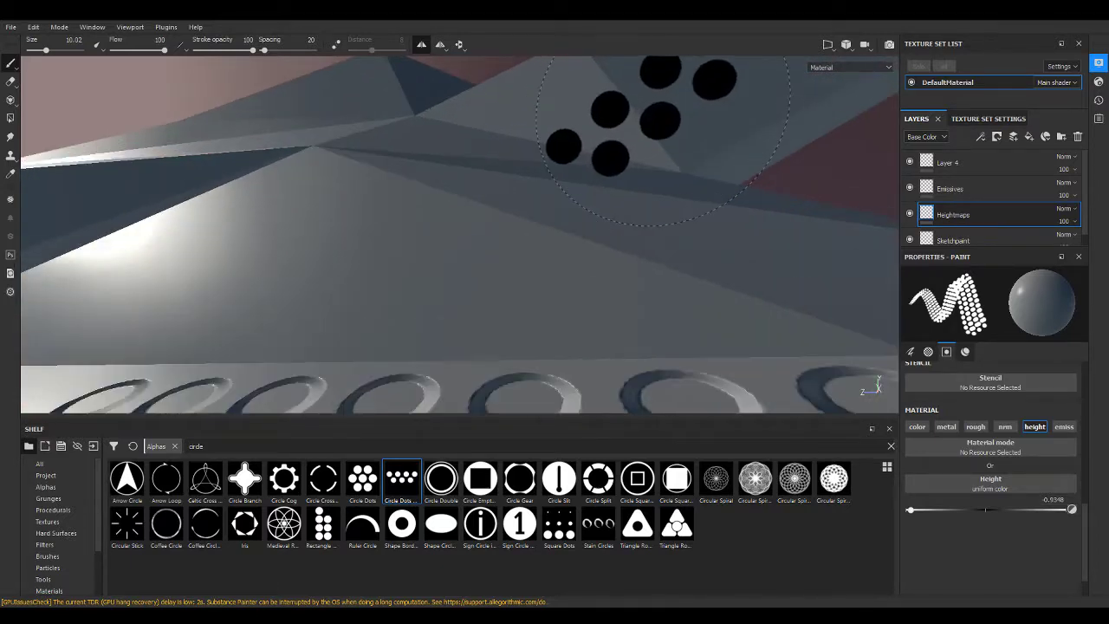
left_click_drag(654, 122, 658, 95, "alt")
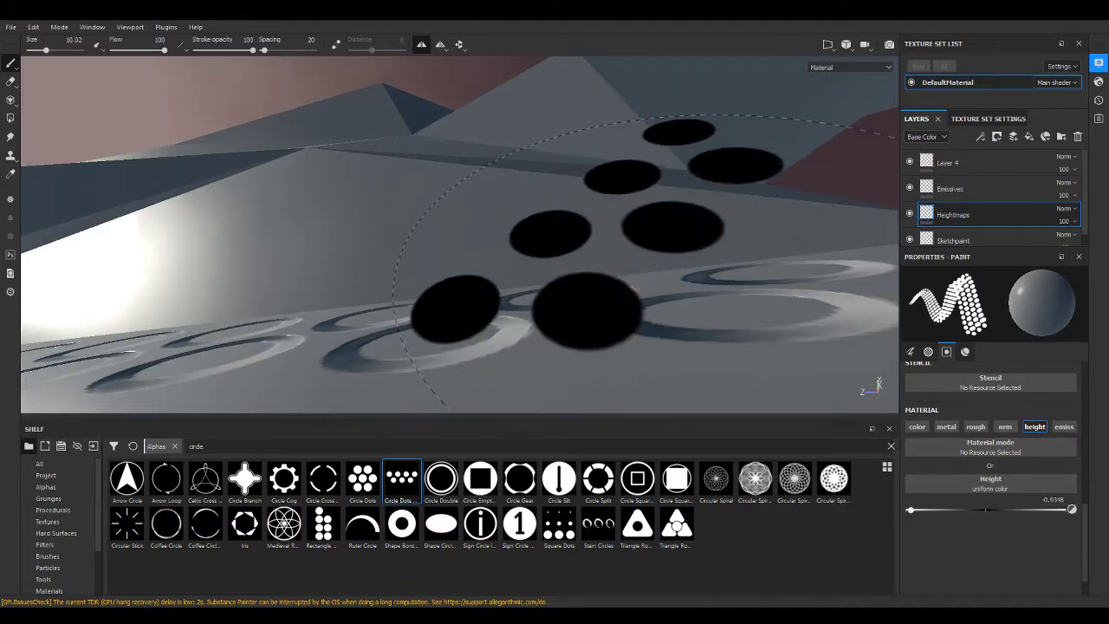
mouse_move(667, 260)
left_mouse_down("alt")
mouse_move(657, 215)
mouse_move(611, 299)
left_mouse_up("alt")
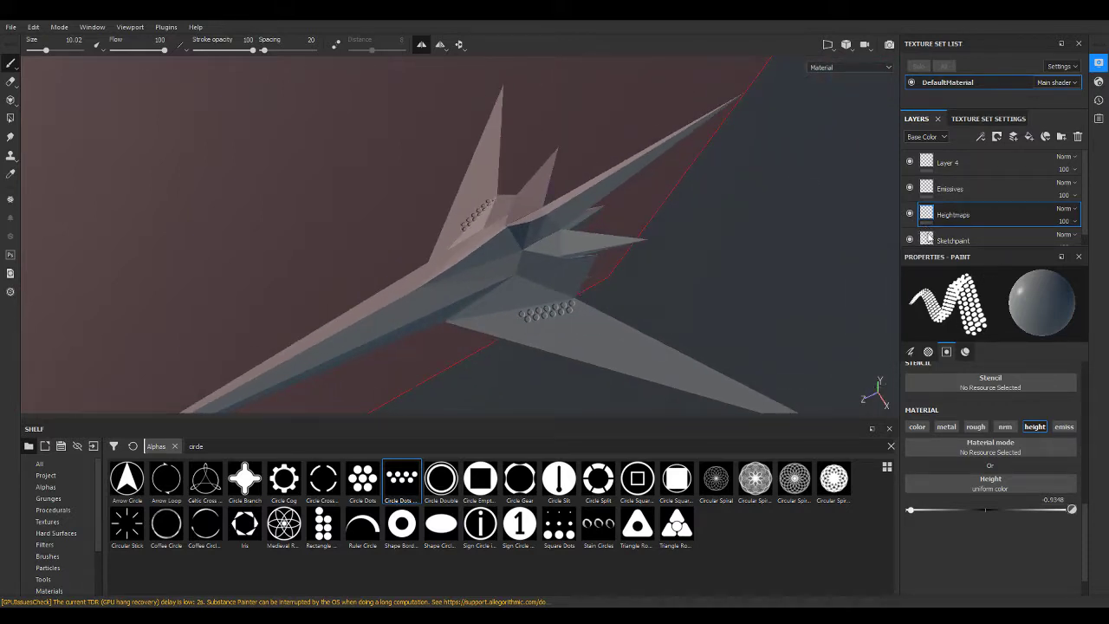
mouse_move(923, 236)
right_mouse_down("shift")
mouse_move(974, 236)
mouse_move(909, 236)
right_mouse_up("shift")
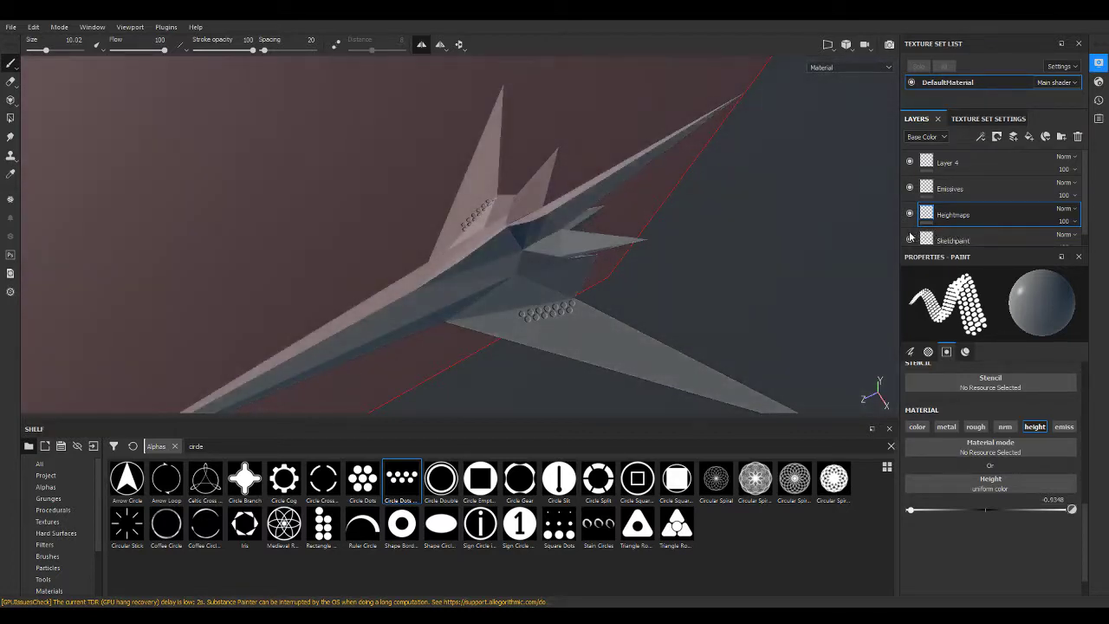
Turn the Circle Dots stamp to run horizontally along the side hull.
scroll(540, 389, "up", 2)
scroll(554, 364, "up", 3)
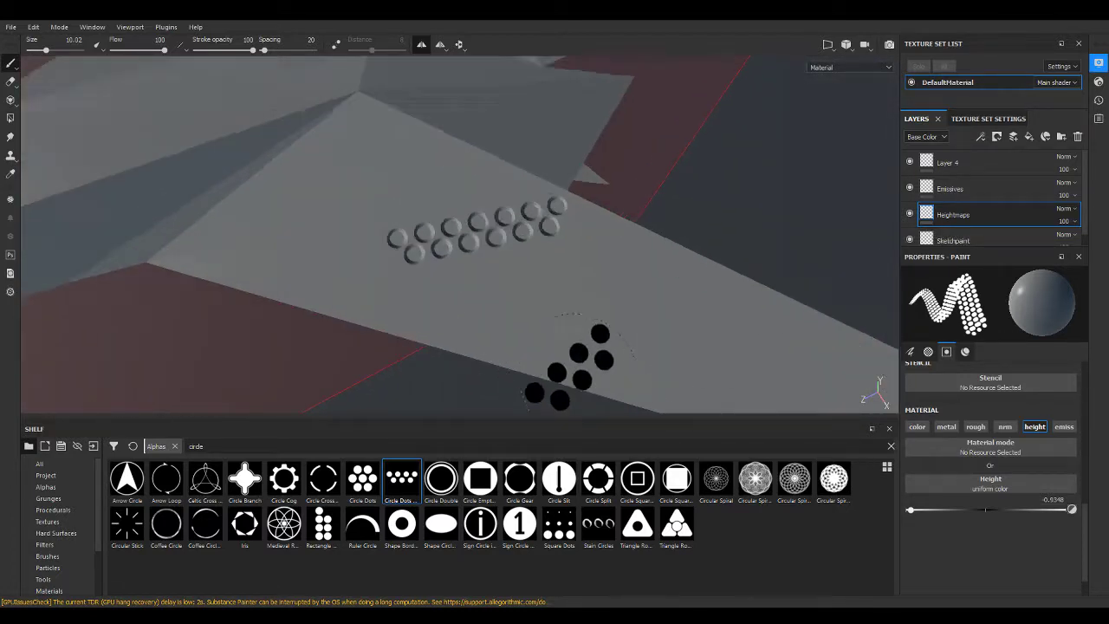
scroll(542, 333, "up", 1)
left_click_drag(537, 312, 533, 291, "ctrl")
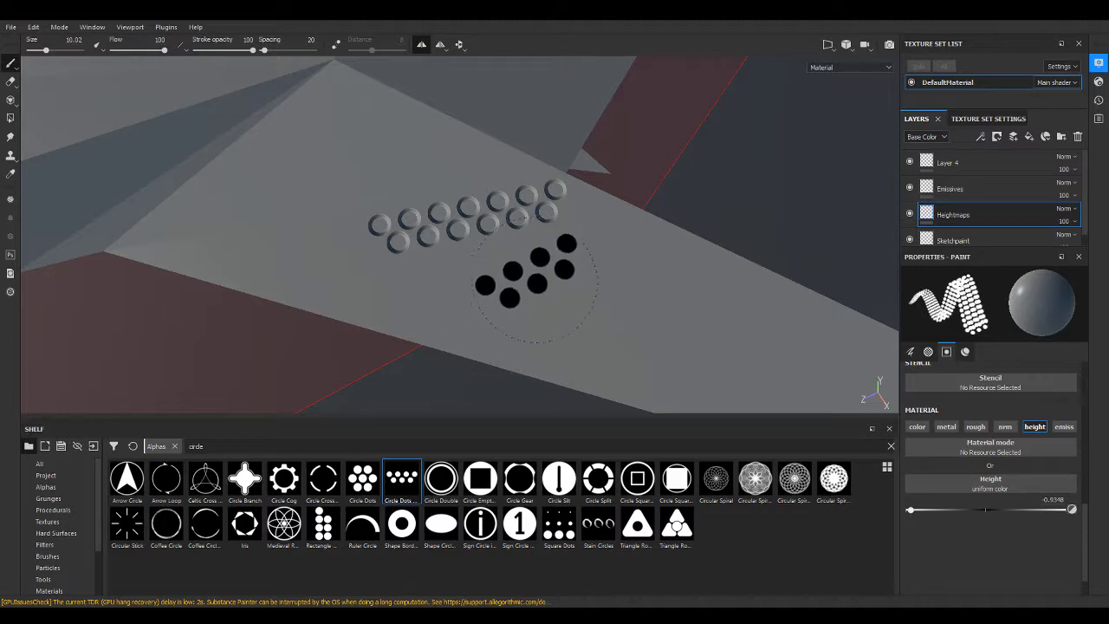
scroll(493, 295, "down", 3)
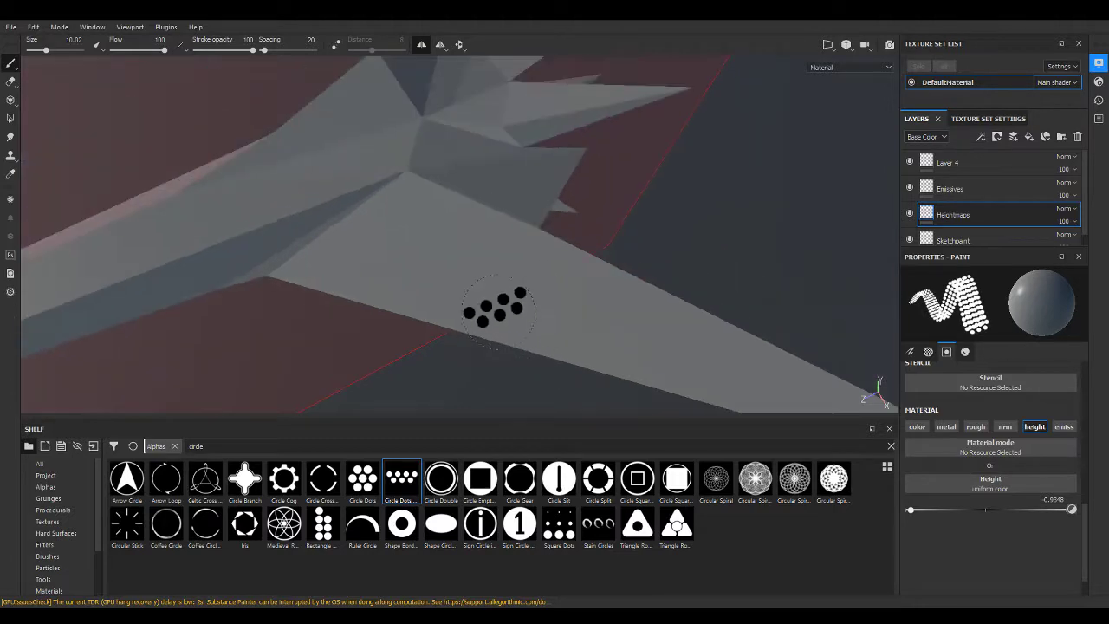
scroll(476, 312, "down", 3)
left_click_drag(473, 311, 361, 299, "alt")
scroll(391, 129, "up", 2)
scroll(446, 173, "up", 2)
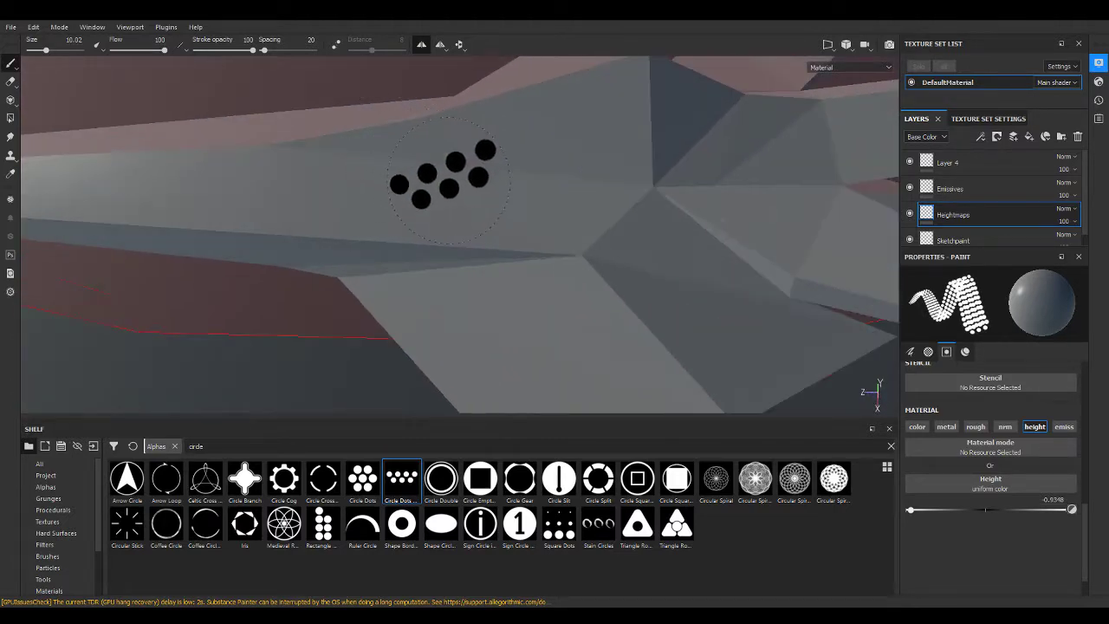
scroll(546, 286, "up", 2)
left_click_drag(544, 286, 628, 276, "ctrl")
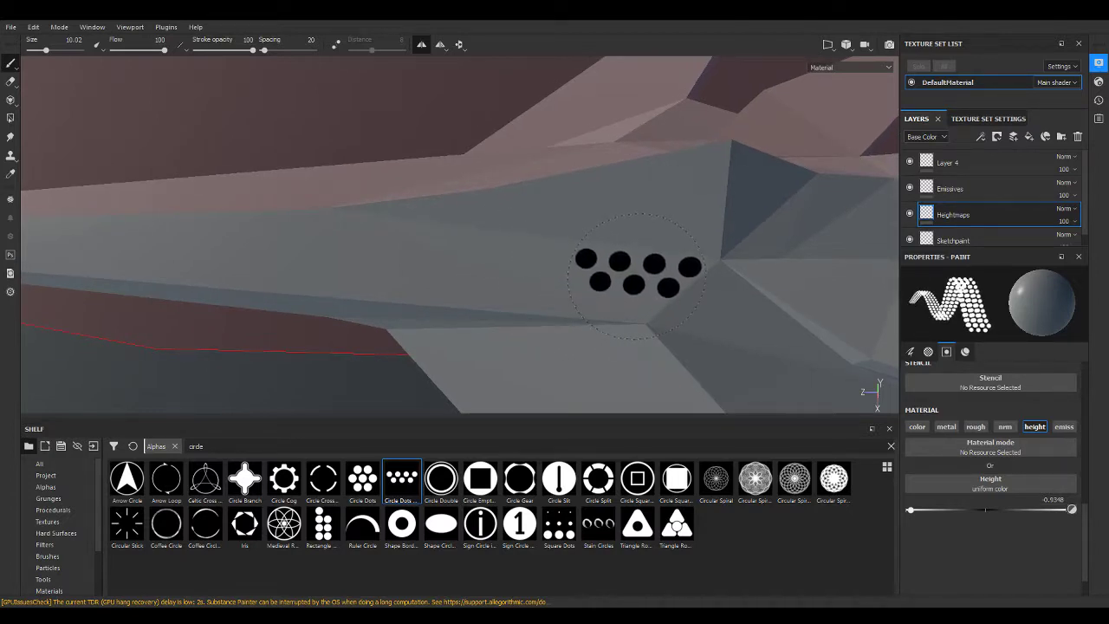
Stamp a row of five circle-dent clusters along the side hull.
left_click(627, 275)
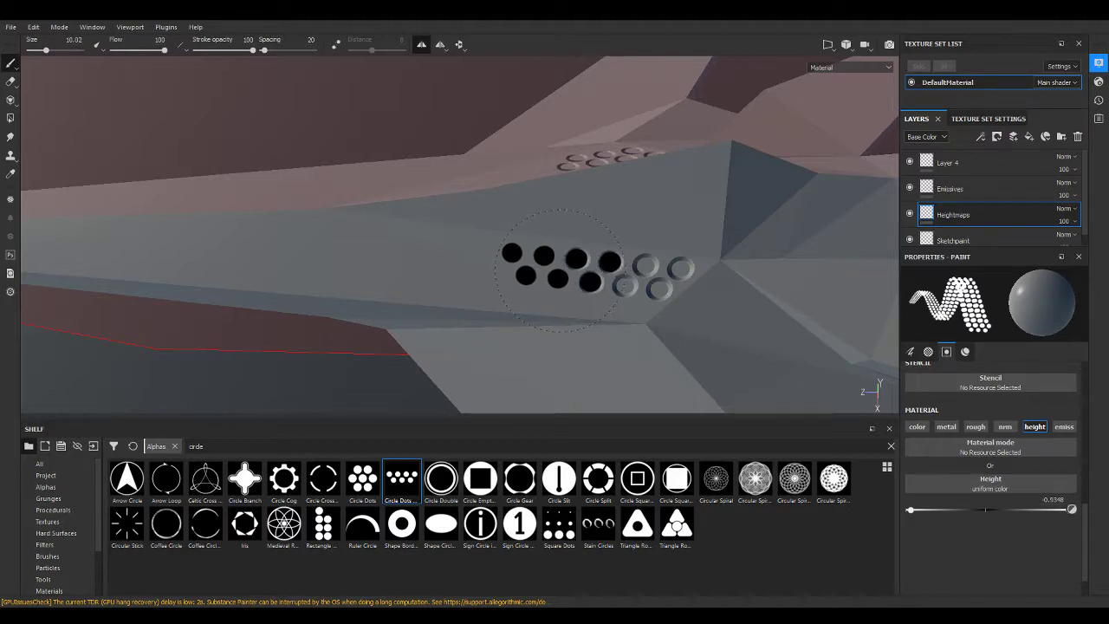
left_click(557, 271)
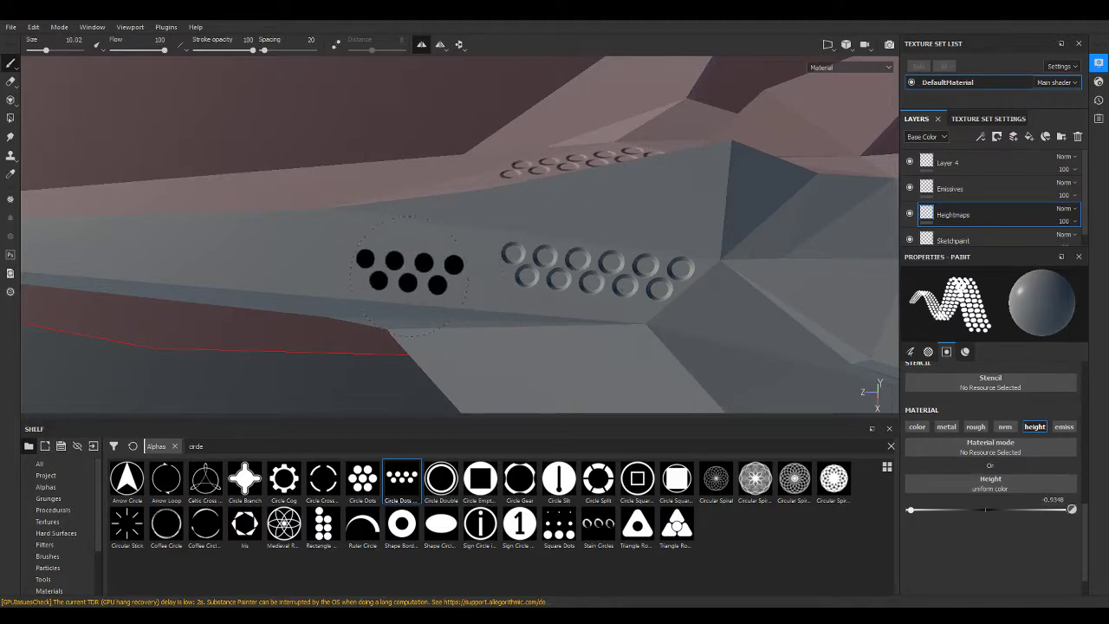
left_click(496, 267)
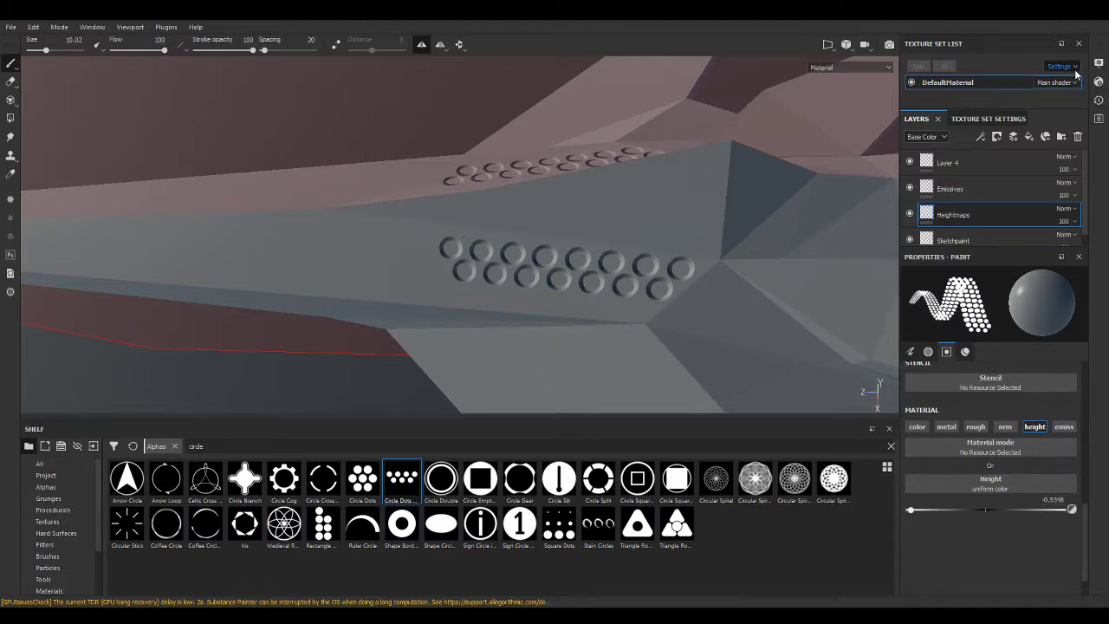
scroll(1012, 381, "up", 2)
scroll(1012, 381, "up", 2)
scroll(1018, 386, "up", 2)
scroll(1021, 392, "up", 1)
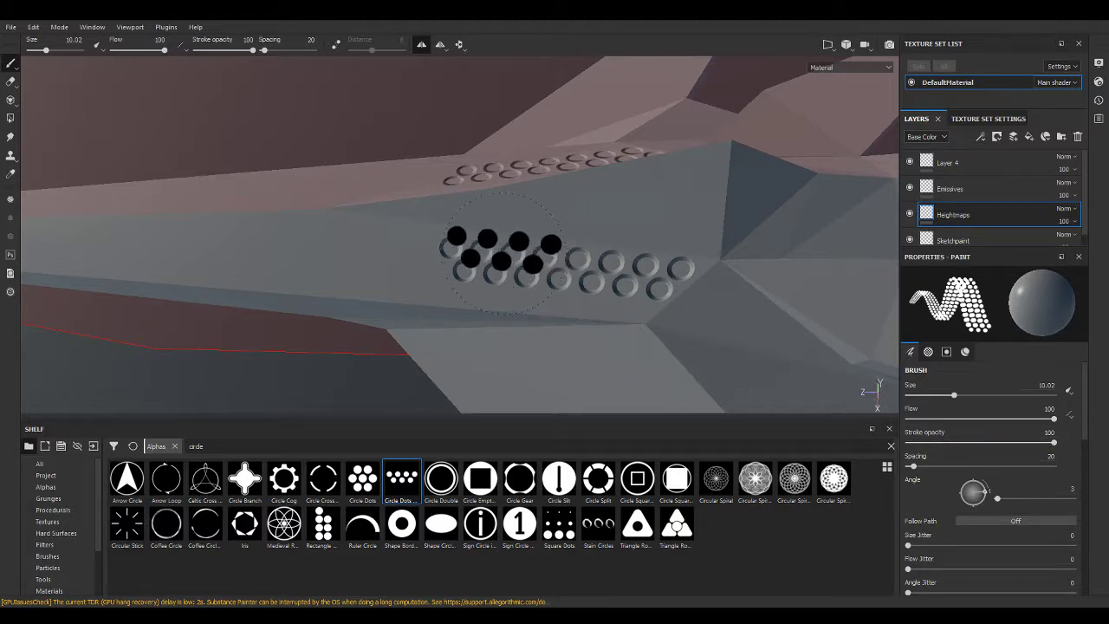
left_click(437, 260)
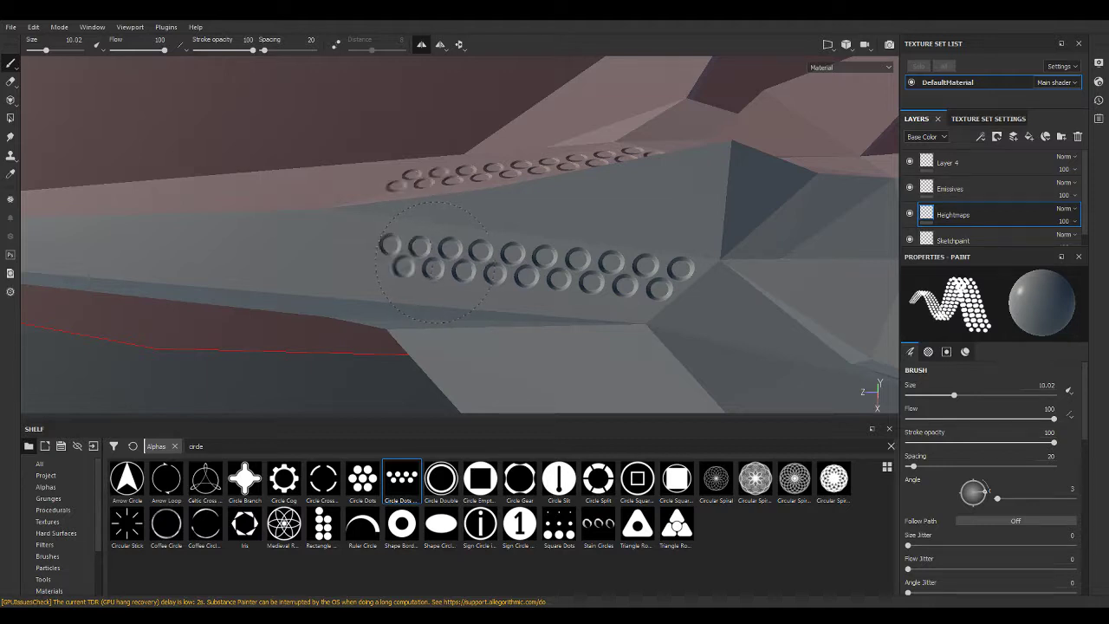
left_click(372, 256)
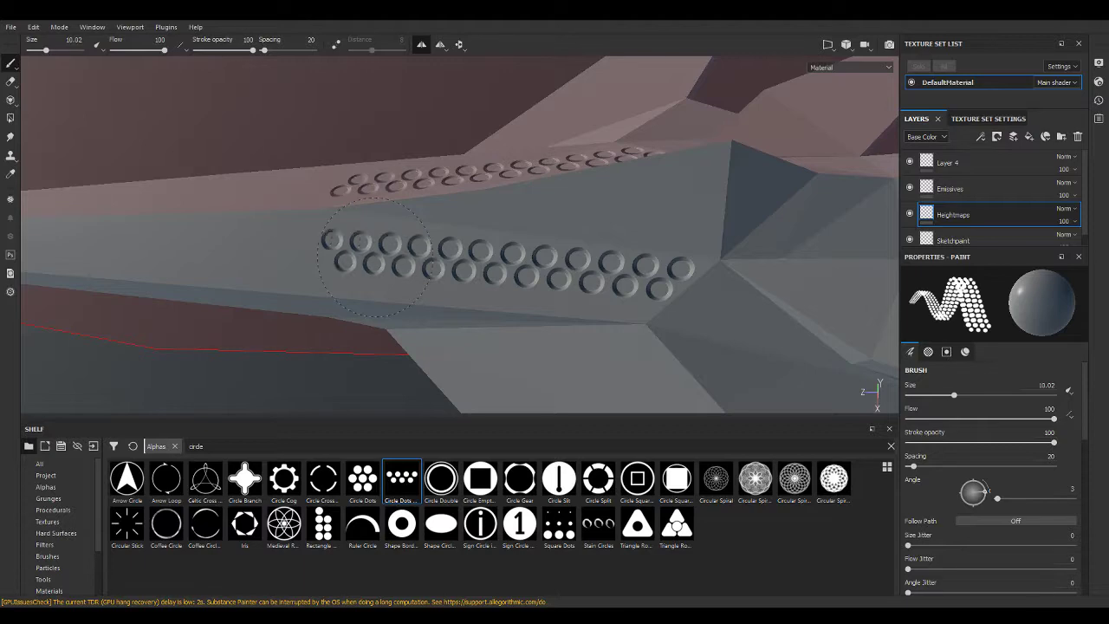
mouse_move(303, 238)
left_mouse_down("alt")
mouse_move(792, 169)
mouse_move(446, 258)
left_mouse_up("alt")
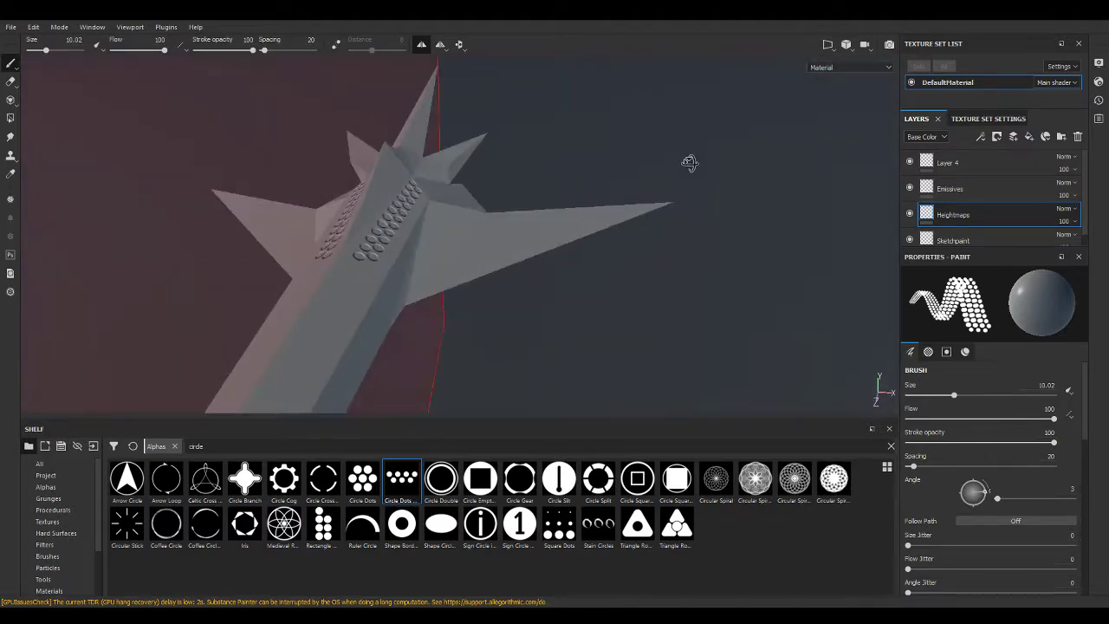
scroll(446, 258, "up", 3)
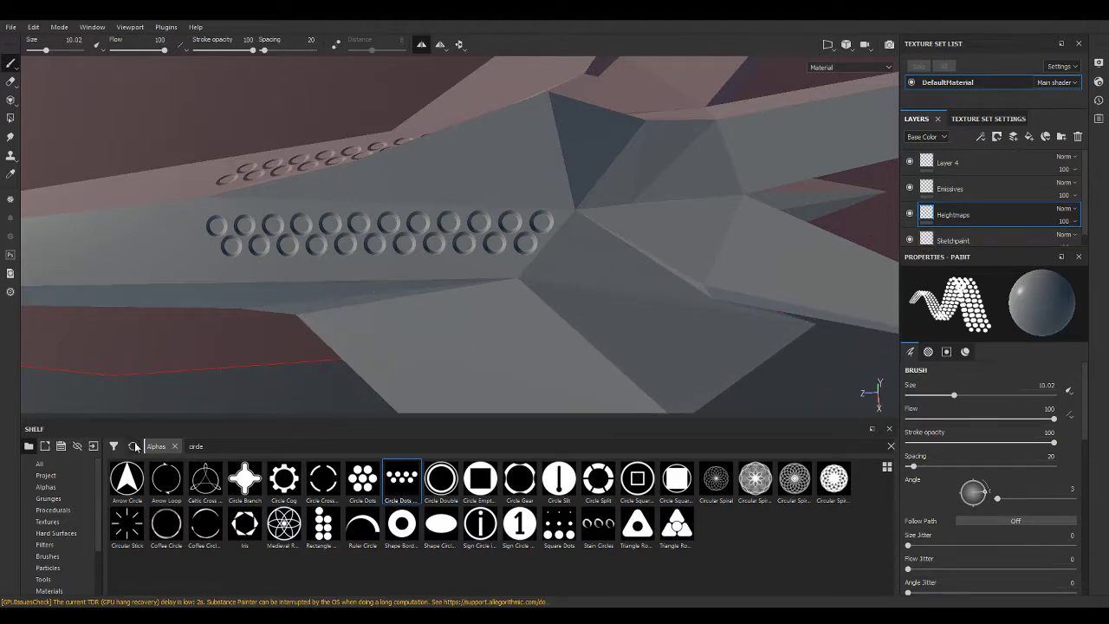
Switch the brush to the Shape Sharp alpha and stamp a horizontal groove beneath the holes.
key("BackSpace")
key("BackSpace")
key("BackSpace")
type("sharp")
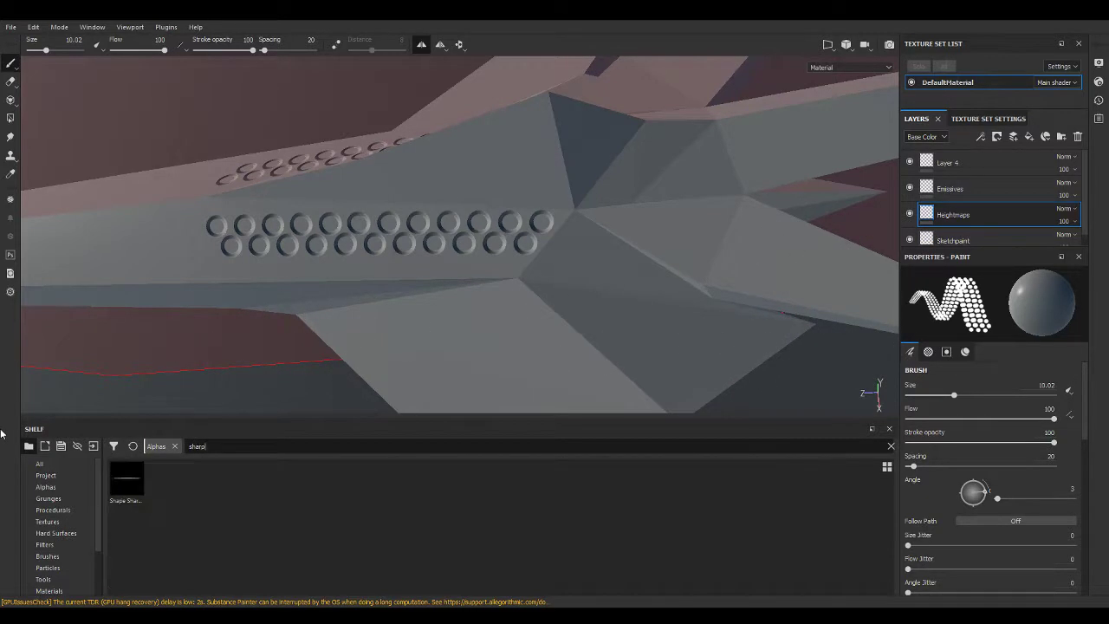
left_click(134, 499)
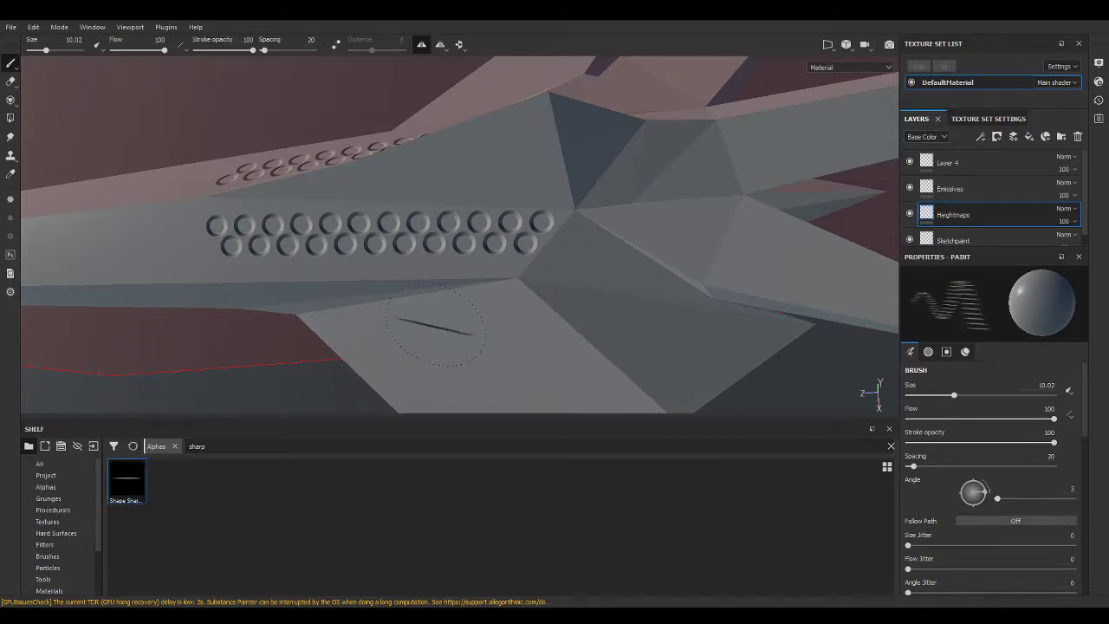
left_click_drag(452, 251, 459, 266, "ctrl")
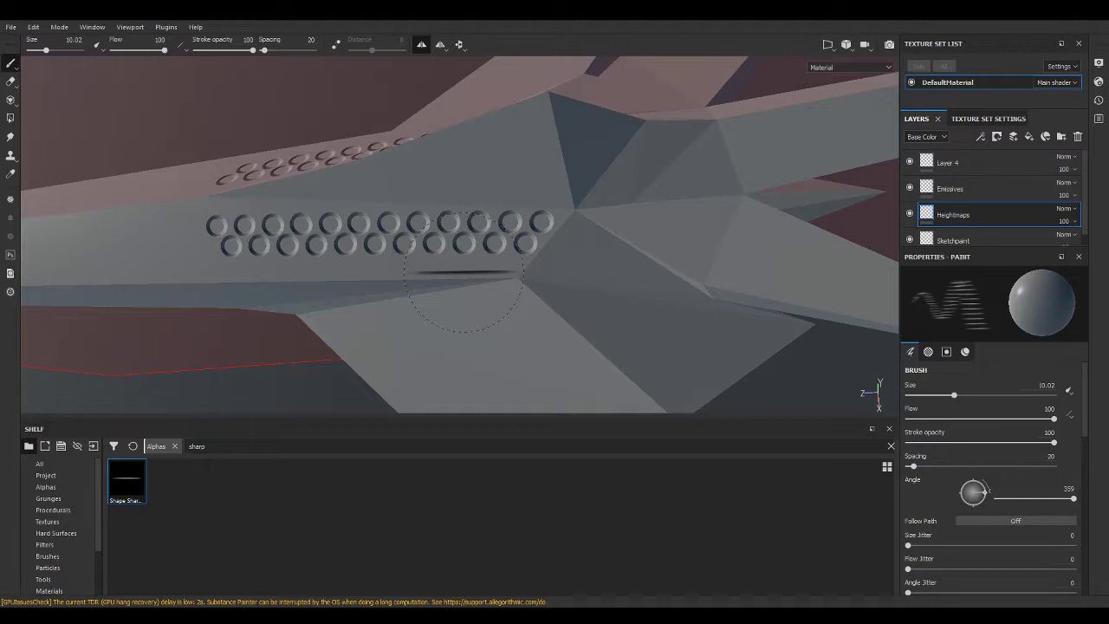
left_click(464, 273)
Paint a straight groove along the hull, then set the brush to angle 330, size 6.58, spacing 7.
mouse_move(330, 259)
left_mouse_down("alt")
mouse_move(700, 243)
mouse_move(667, 294)
left_mouse_up("alt")
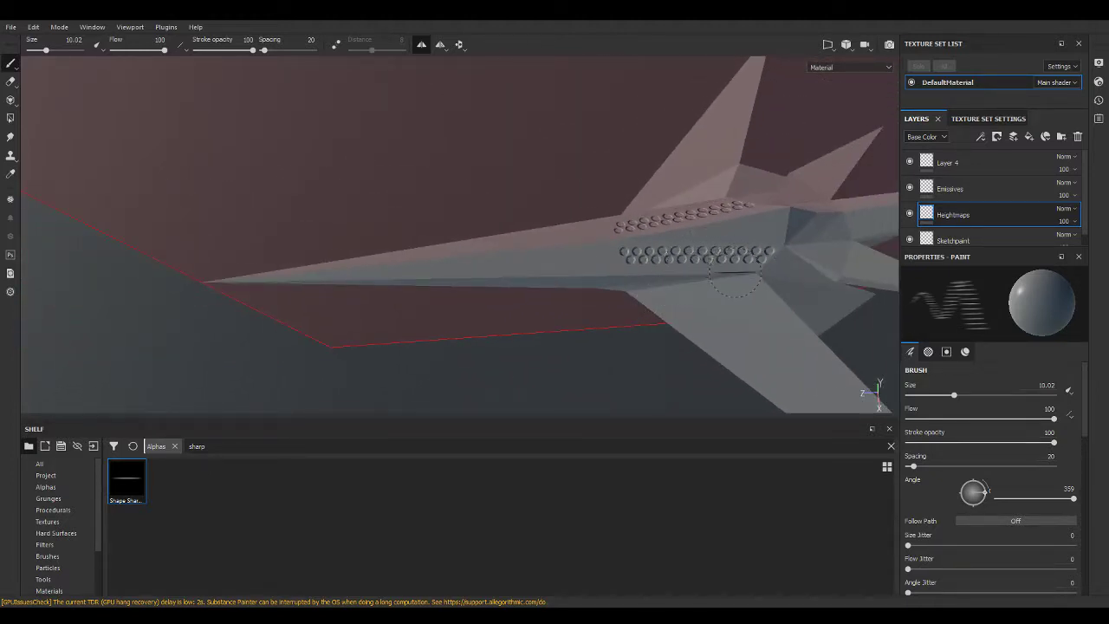
left_click(410, 276, "shift")
scroll(460, 254, "up", 5)
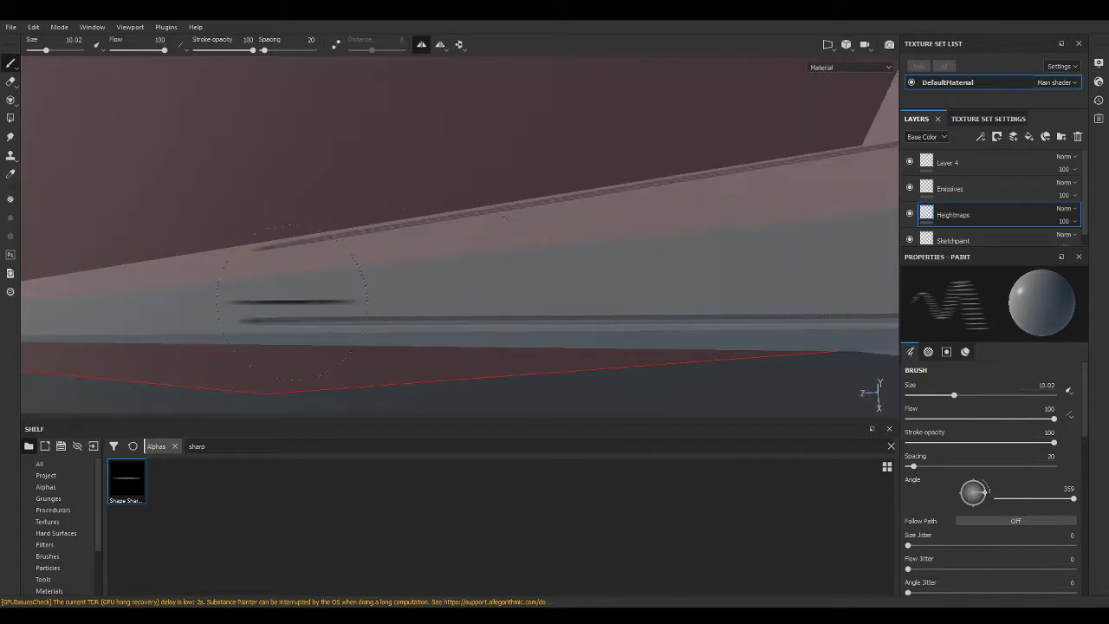
left_click_drag(442, 274, 287, 300, "ctrl")
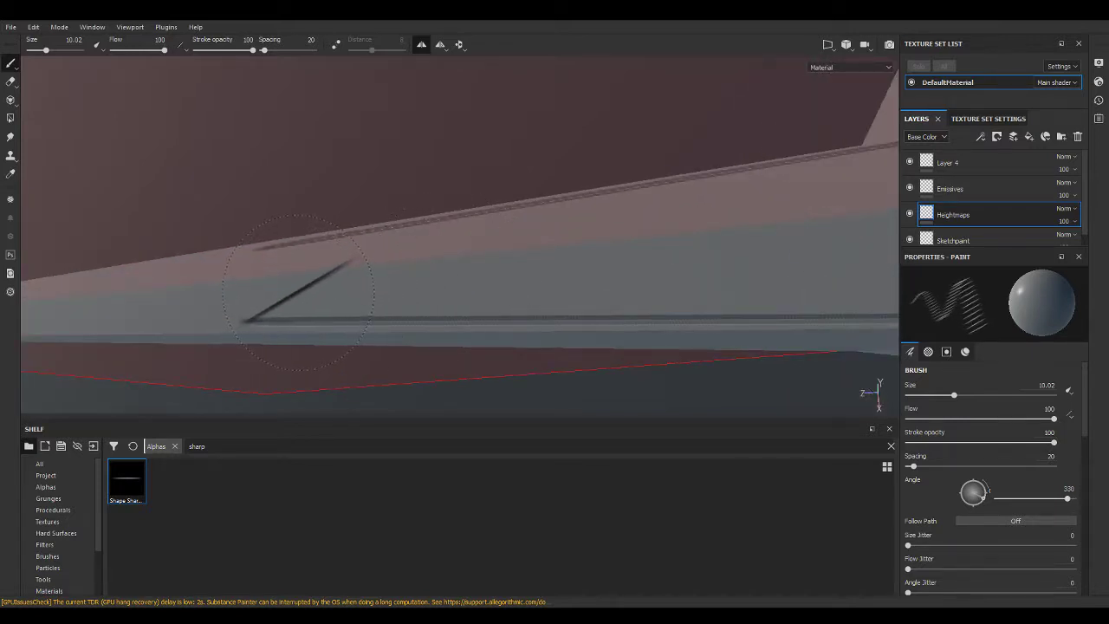
right_click_drag(287, 300, 284, 295, "ctrl")
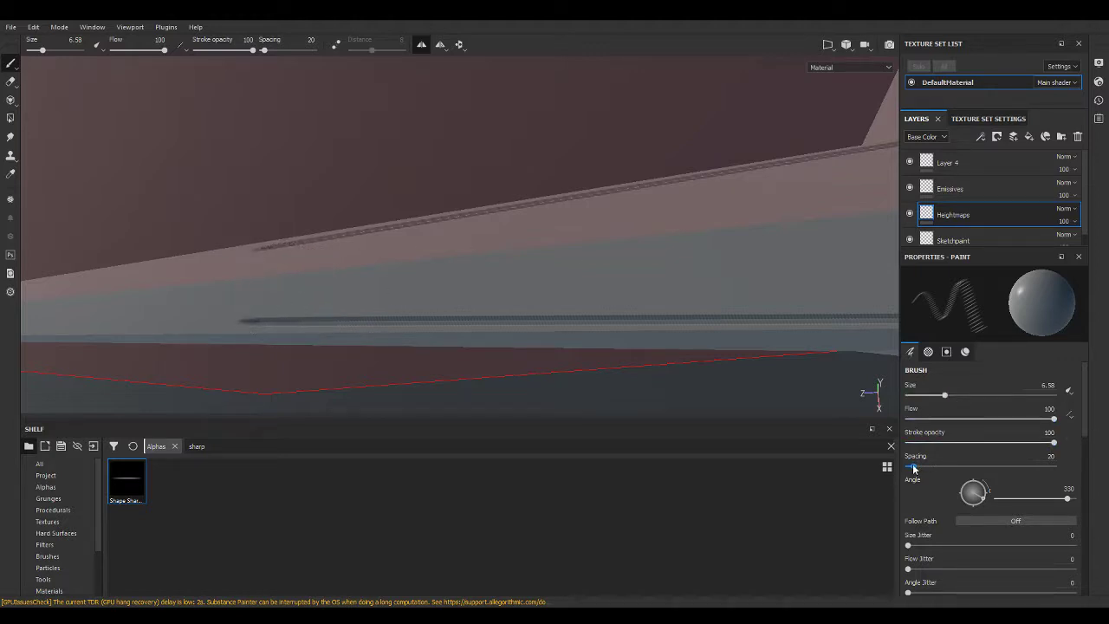
left_click_drag(913, 468, 907, 467)
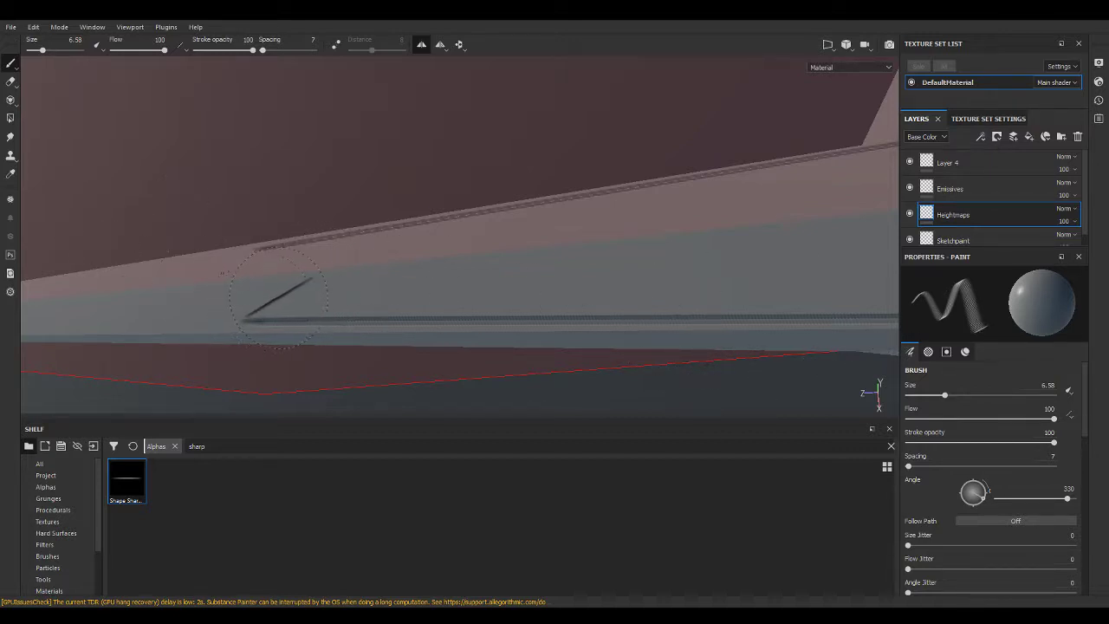
scroll(282, 294, "down", 2)
scroll(282, 293, "down", 2)
scroll(282, 292, "down", 2)
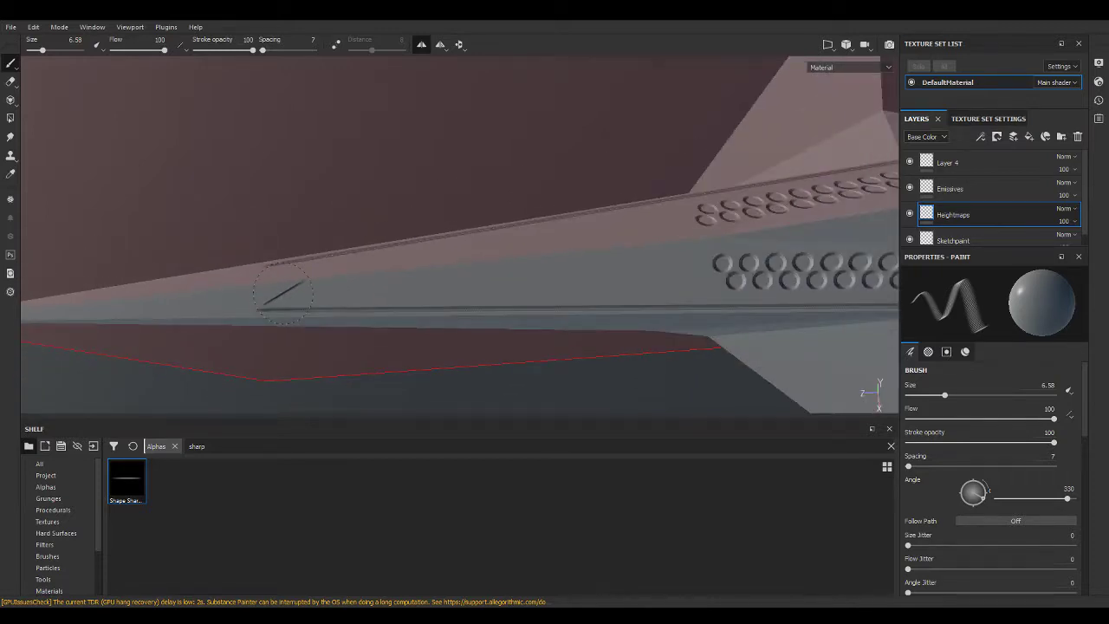
Paint straight height lines outlining the triangular panel, undoing one bad stroke.
left_click(683, 265, "shift")
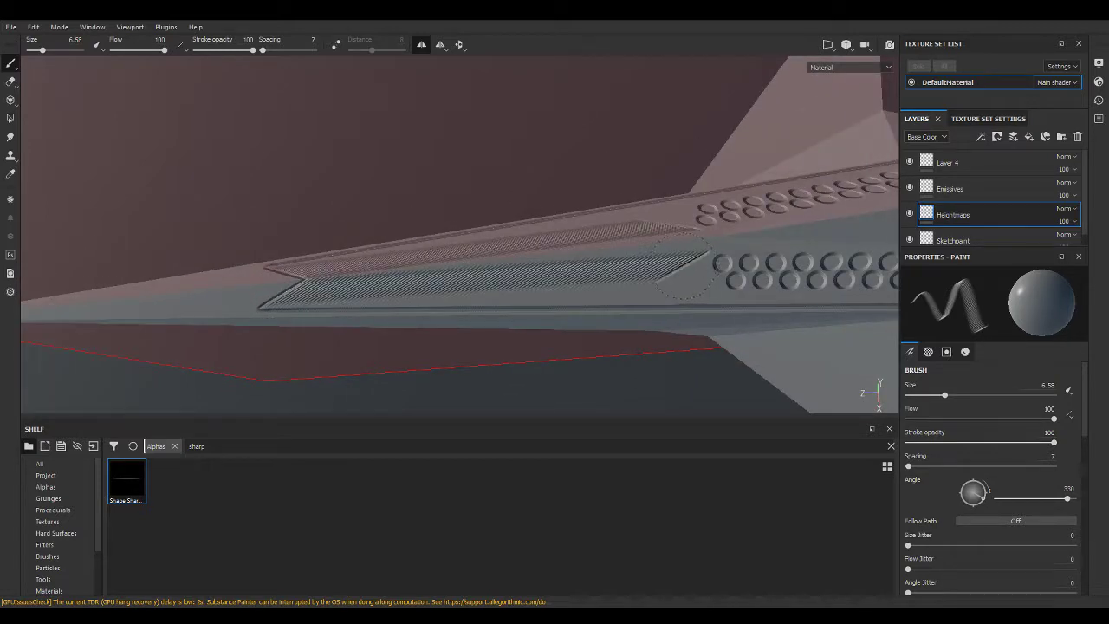
key("ctrl+z")
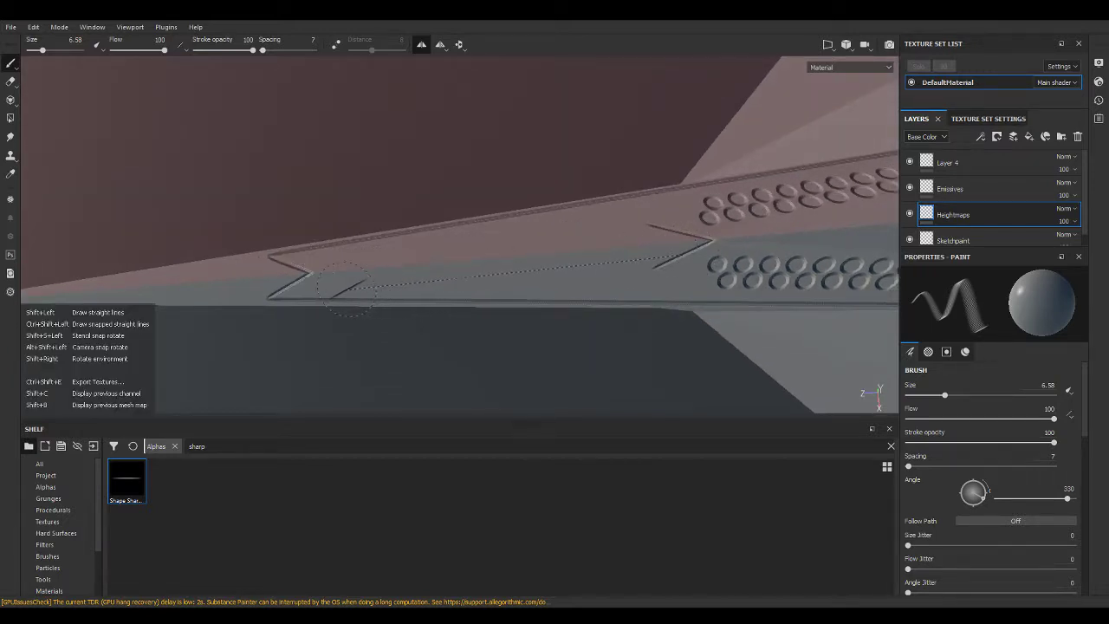
left_click(294, 279, "shift")
mouse_move(428, 312)
left_mouse_down("alt")
mouse_move(720, 233)
mouse_move(757, 200)
mouse_move(757, 185)
mouse_move(545, 292)
mouse_move(587, 278)
mouse_move(531, 267)
mouse_move(407, 355)
mouse_move(473, 324)
mouse_move(229, 335)
mouse_move(265, 321)
mouse_move(425, 328)
mouse_move(421, 262)
left_mouse_up("alt")
scroll(421, 262, "up", 2)
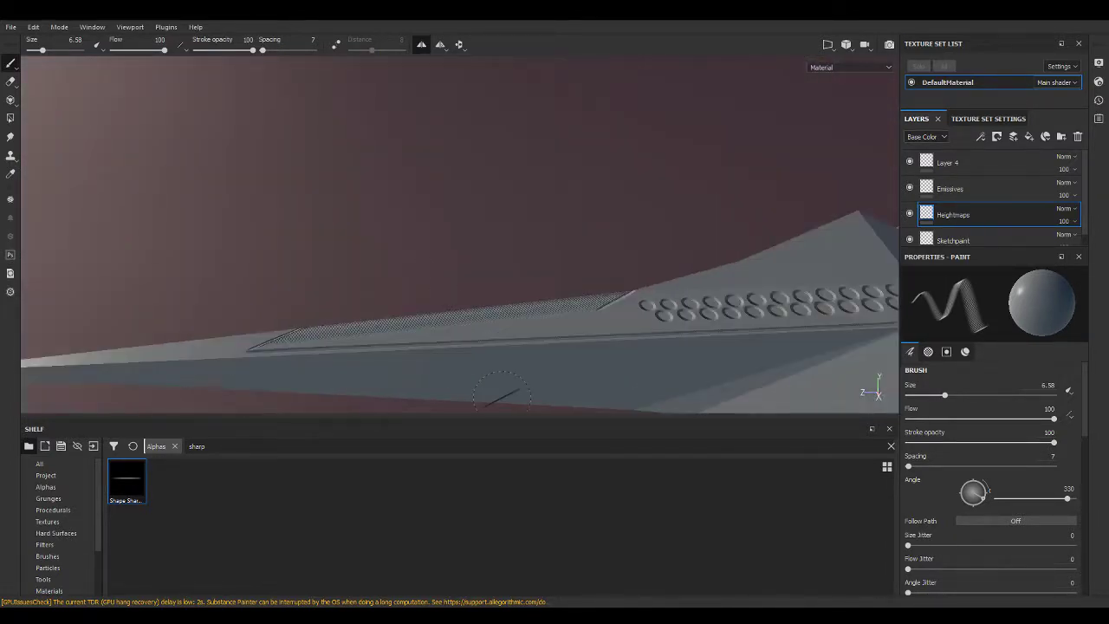
scroll(557, 309, "up", 2)
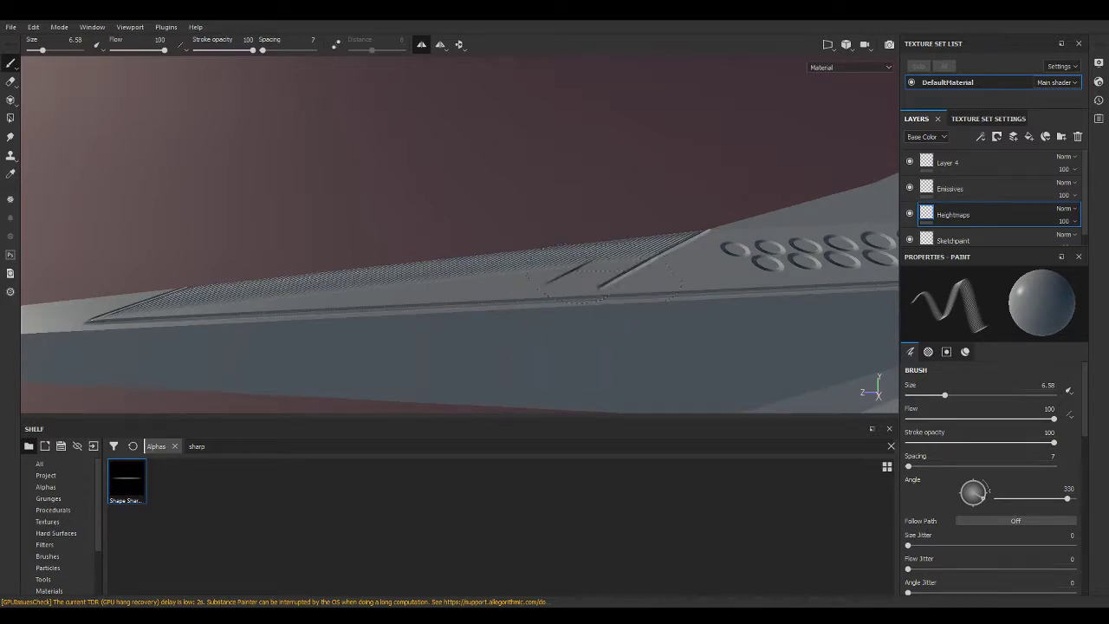
Fill the triangular panel with dense parallel grille lines.
key("shift")
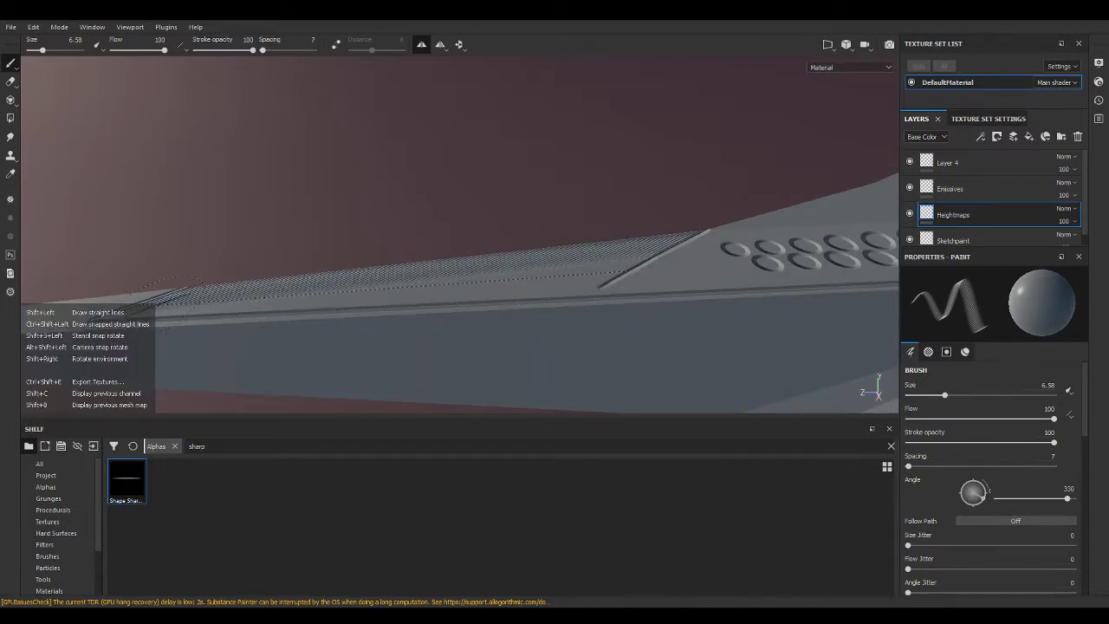
left_click(151, 289, "shift")
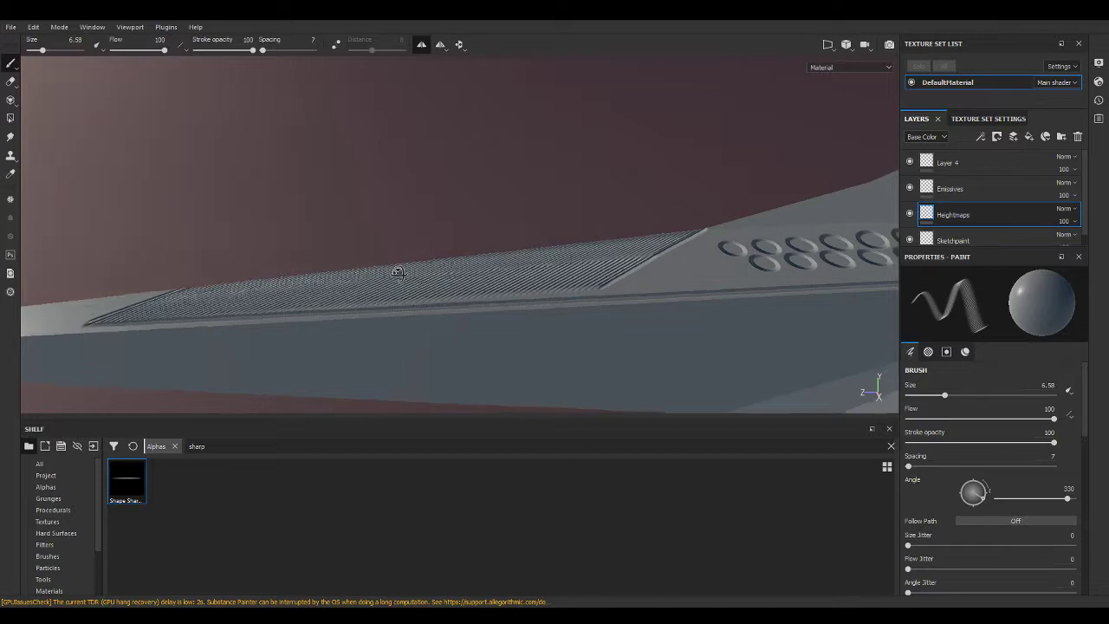
left_click_drag(315, 300, 405, 388, "alt")
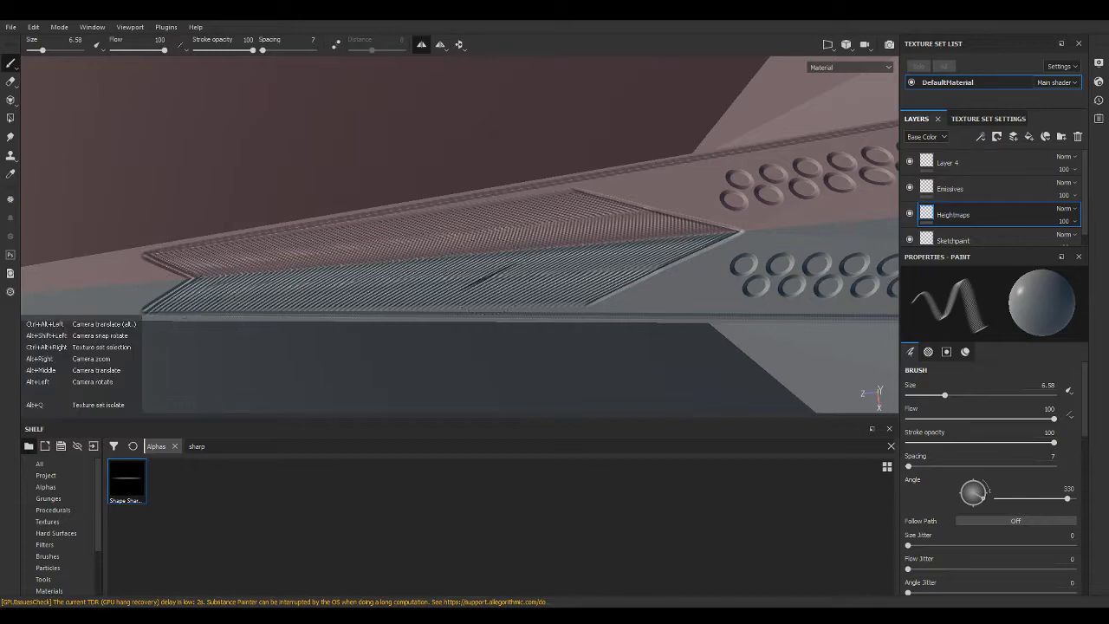
left_click_drag(147, 308, 591, 228, "alt")
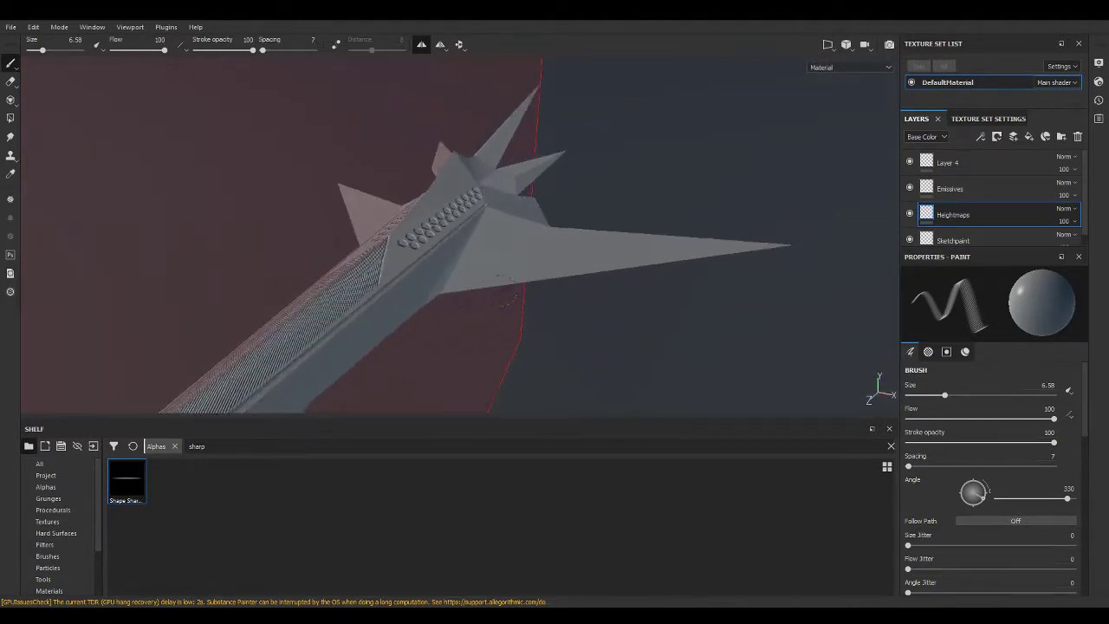
mouse_move(592, 228)
left_mouse_down("alt")
mouse_move(485, 302)
mouse_move(493, 279)
left_mouse_up("alt")
scroll(518, 284, "up", 3)
scroll(518, 284, "up", 3)
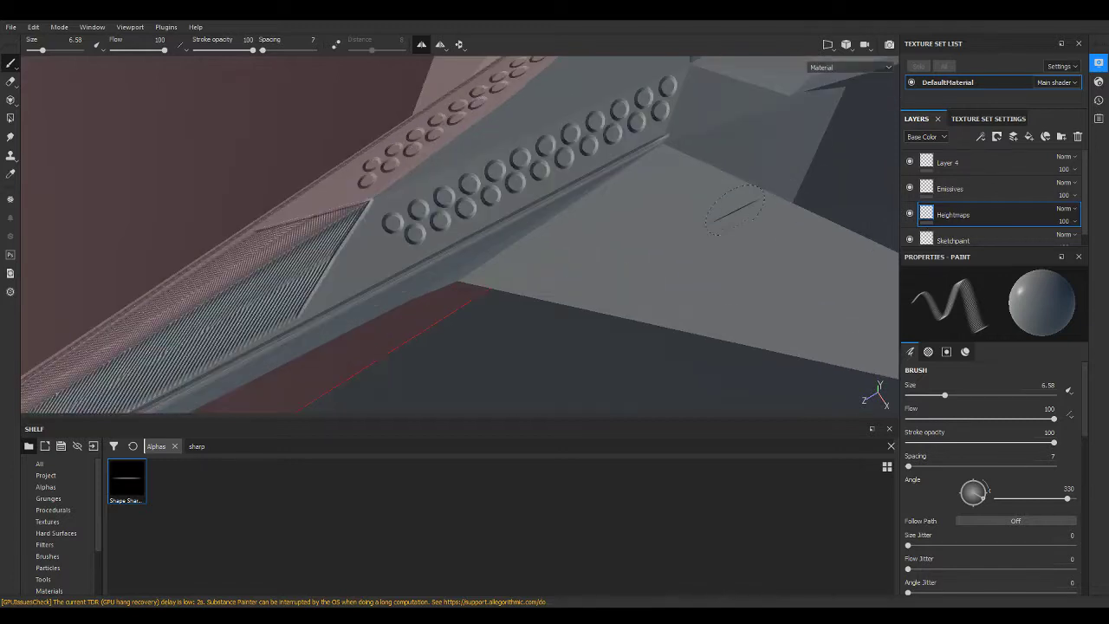
Stamp a short line mark and a groove beside the vent rows.
left_click_drag(736, 213, 723, 177, "alt")
scroll(542, 225, "up", 5)
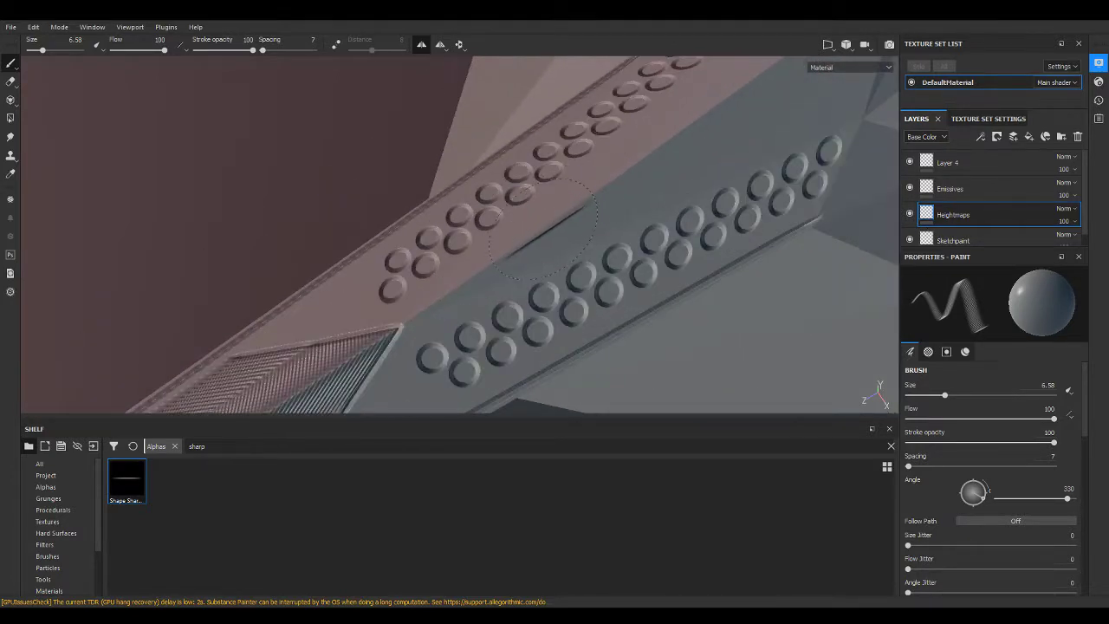
left_click(452, 289)
left_click_drag(477, 277, 515, 259)
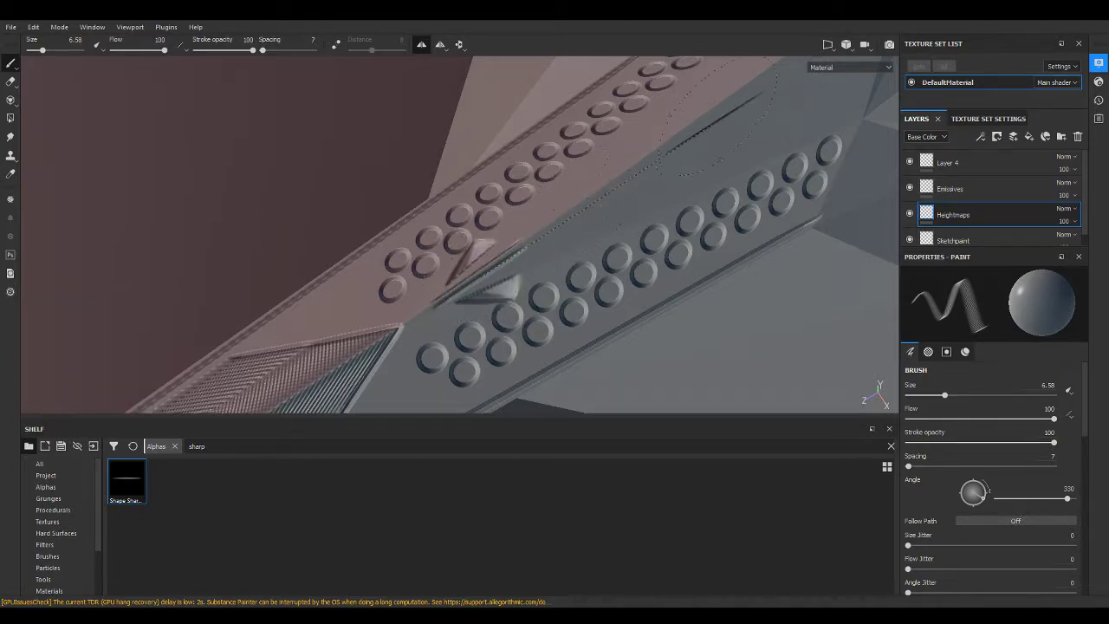
mouse_move(582, 201)
left_mouse_down("alt")
mouse_move(614, 232)
mouse_move(285, 243)
mouse_move(605, 87)
mouse_move(467, 290)
mouse_move(572, 294)
left_mouse_up("alt")
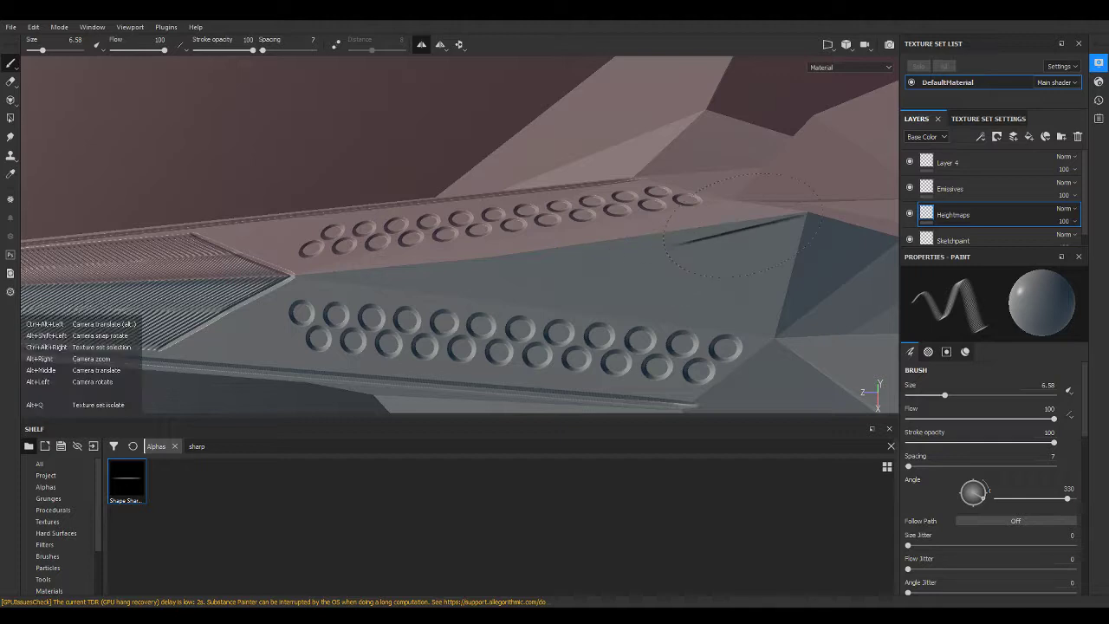
mouse_move(736, 229)
left_mouse_down("alt")
mouse_move(727, 164)
mouse_move(738, 223)
mouse_move(606, 286)
mouse_move(562, 257)
mouse_move(493, 355)
mouse_move(472, 295)
left_mouse_up("alt")
Stamp a set of five parallel diagonal grooves across the hull panel.
left_click(472, 295)
scroll(467, 299, "up", 5)
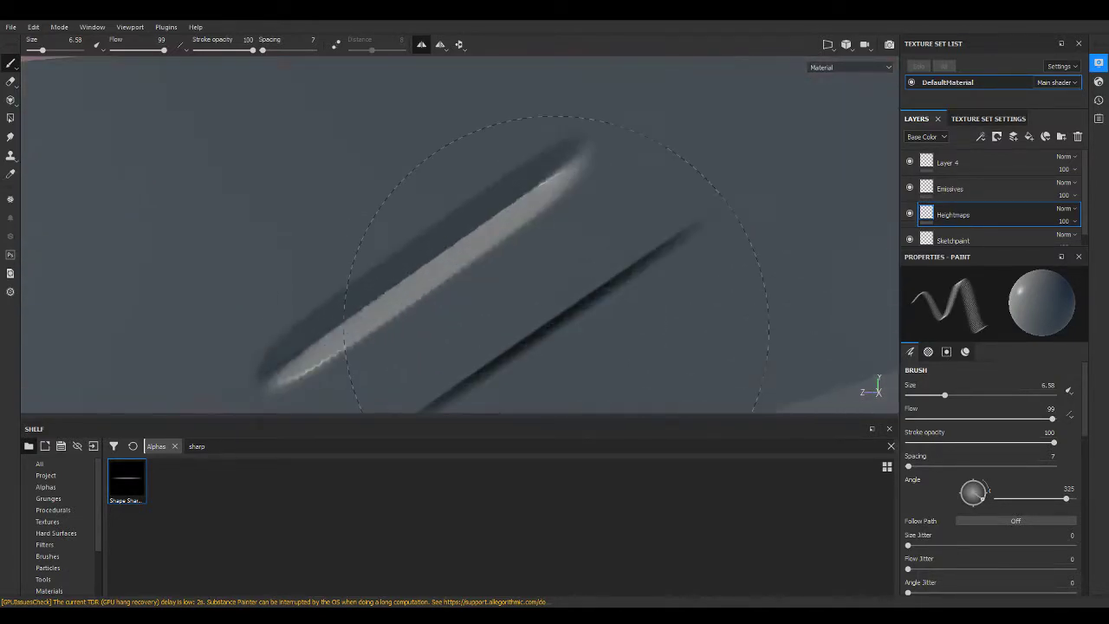
left_click(416, 260)
left_click(321, 260)
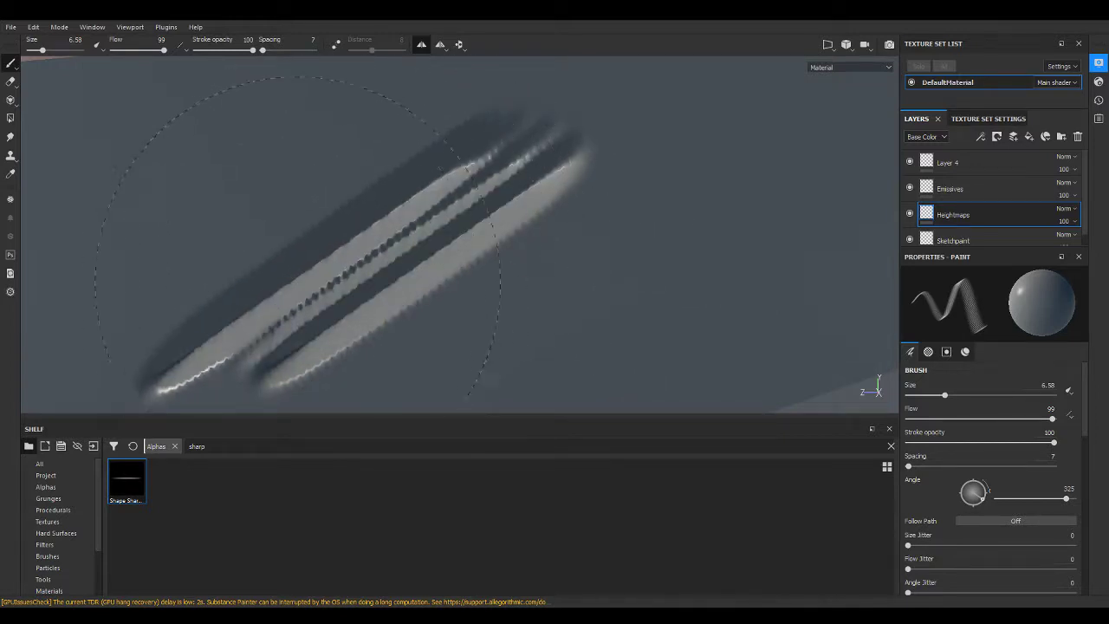
left_click(260, 247)
left_click(231, 230)
scroll(231, 230, "down", 5)
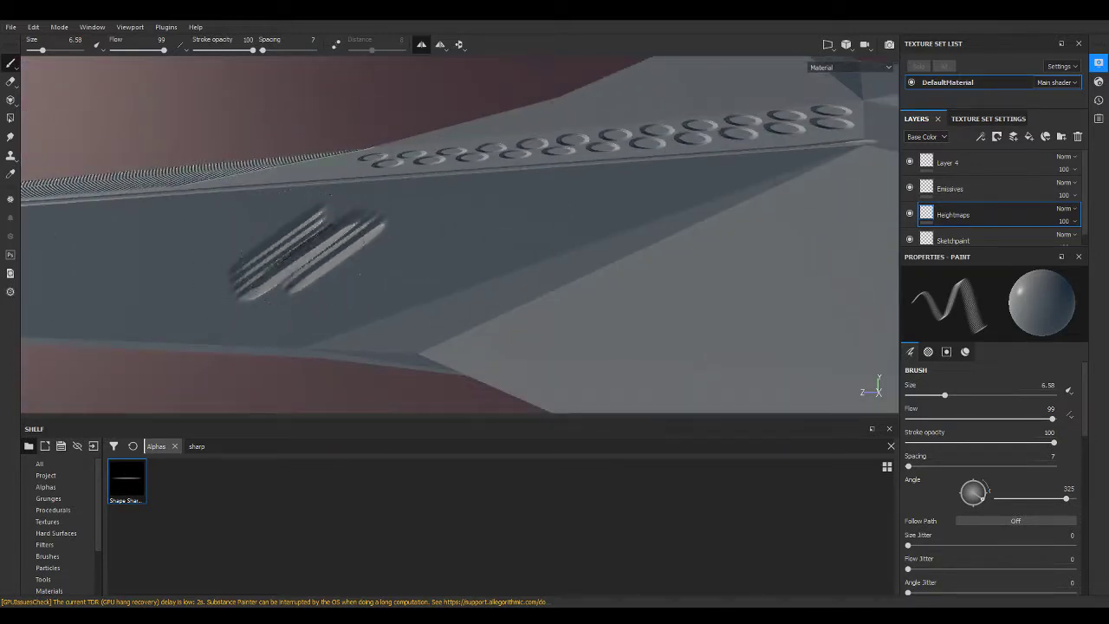
mouse_move(232, 229)
left_mouse_down("alt")
mouse_move(173, 260)
mouse_move(650, 292)
mouse_move(266, 262)
mouse_move(543, 314)
left_mouse_up("alt")
Stamp two more diagonal grooves on the lower hull panel.
left_click(641, 286)
scroll(667, 275, "up", 3)
scroll(667, 275, "down", 3)
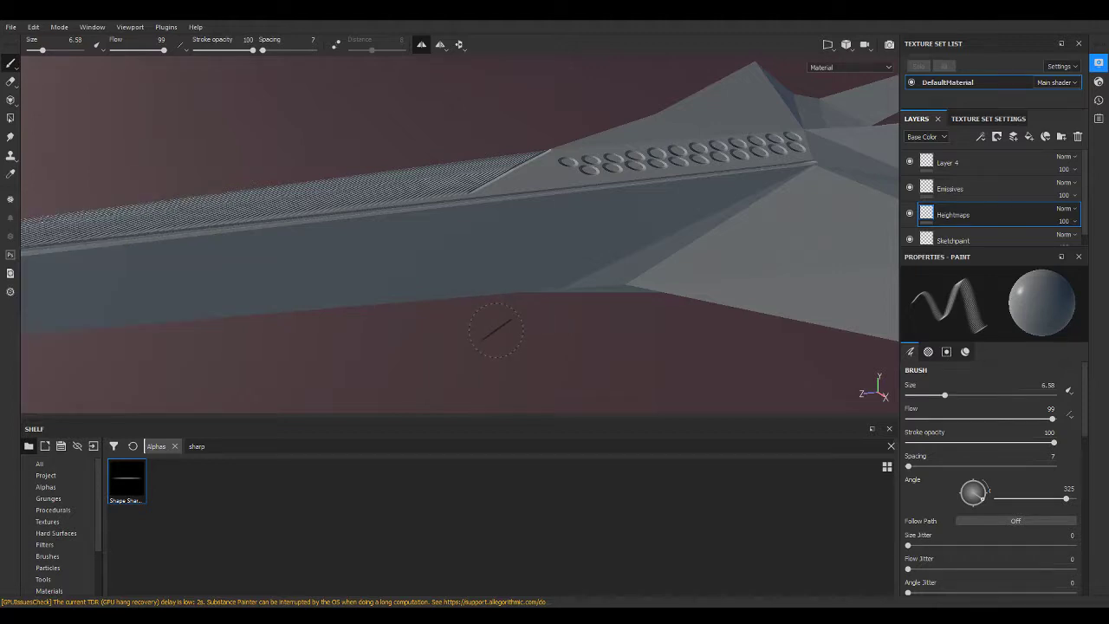
left_click(583, 236)
key("BackSpace")
key("BackSpace")
key("BackSpace")
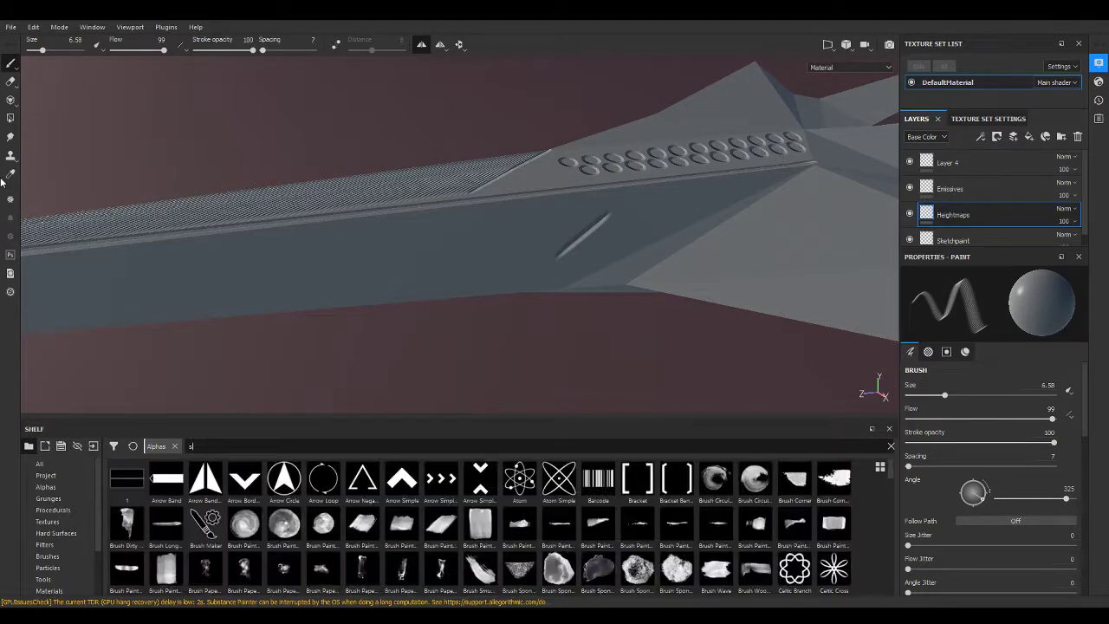
type("sphere")
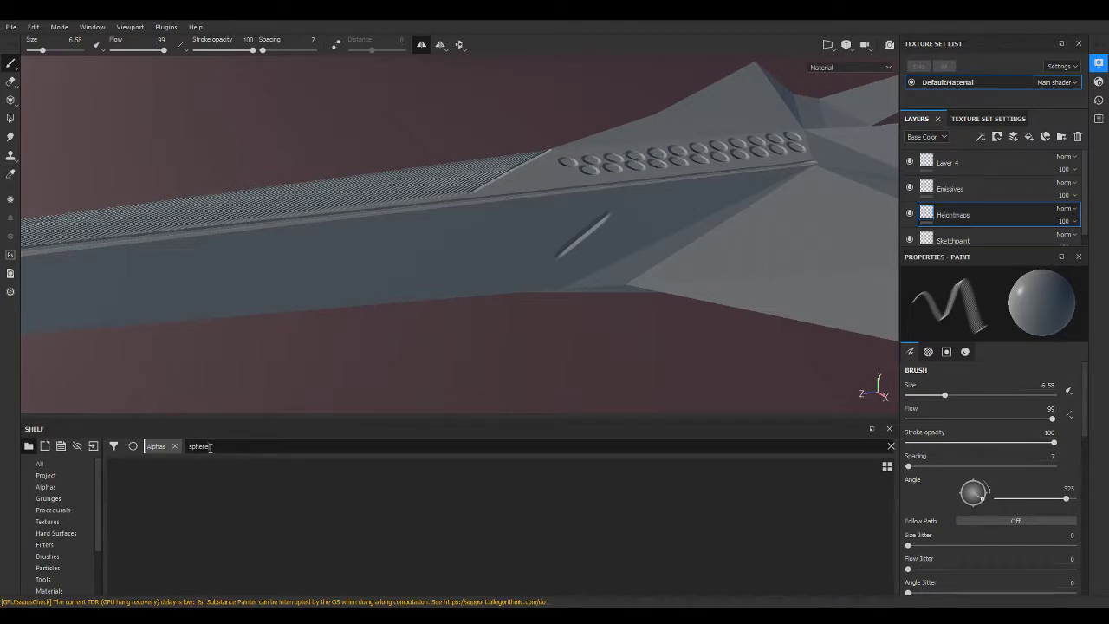
key("BackSpace")
key("BackSpace")
key("BackSpace")
type("circle")
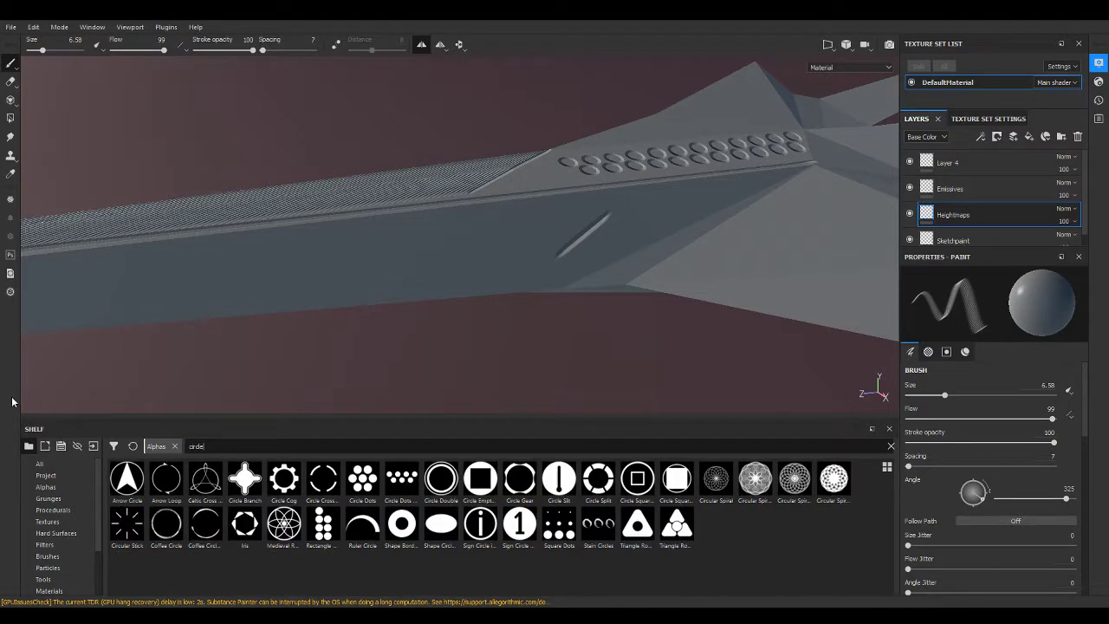
left_click(401, 524)
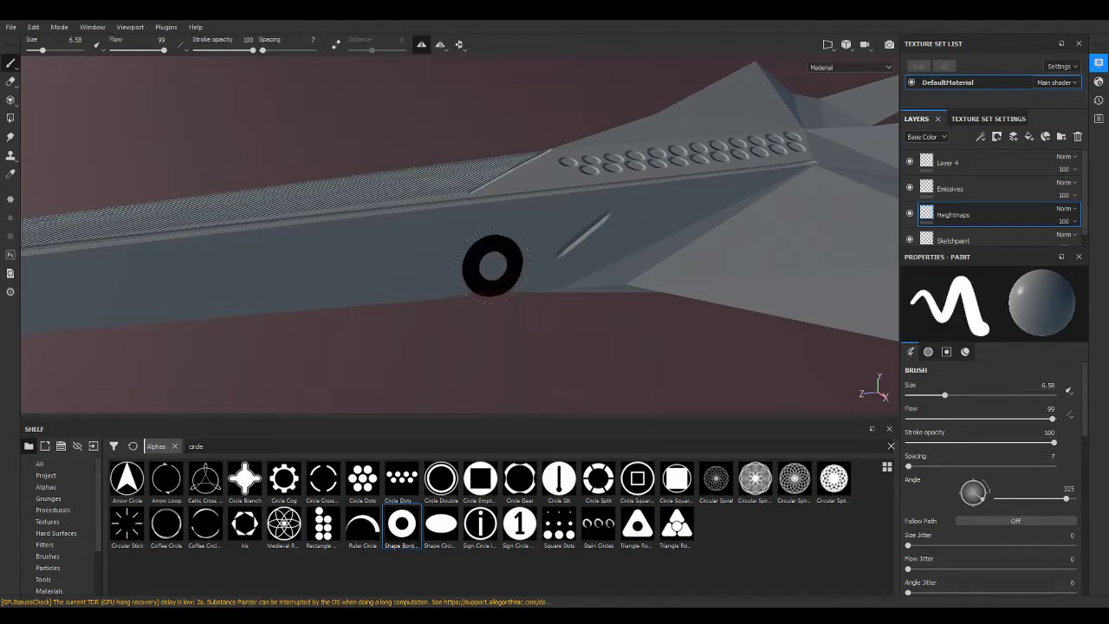
left_click(486, 246)
scroll(433, 232, "up", 2)
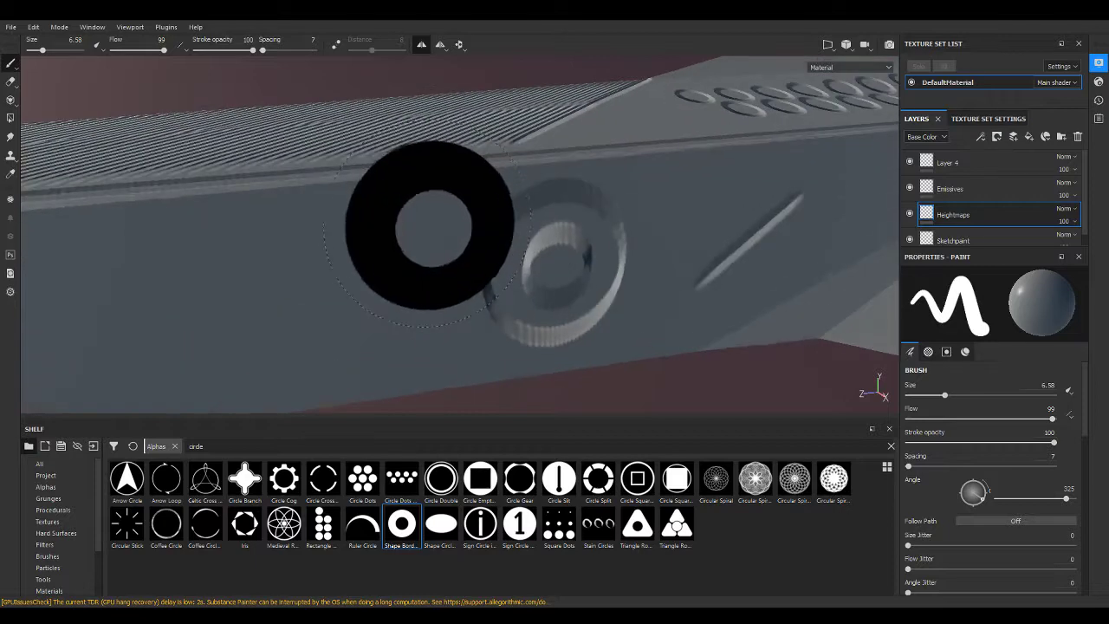
left_click_drag(421, 210, 368, 200, "alt")
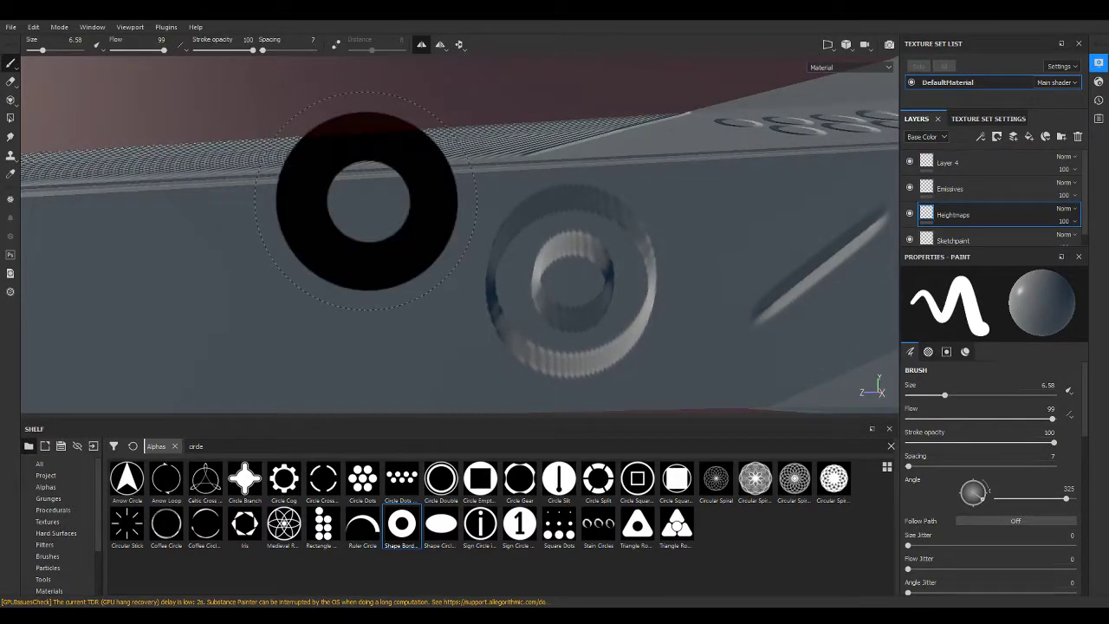
scroll(771, 351, "down", 3)
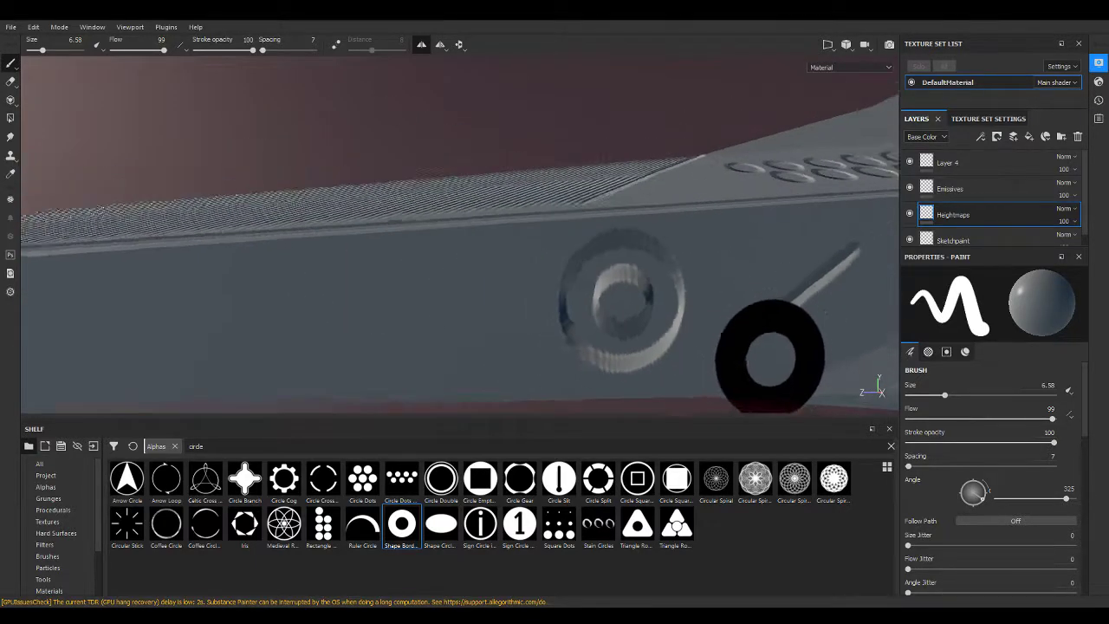
scroll(768, 355, "down", 3)
scroll(768, 355, "down", 2)
mouse_move(748, 106)
left_mouse_down("alt")
mouse_move(574, 226)
mouse_move(213, 324)
left_mouse_up("alt")
scroll(595, 359, "up", 2)
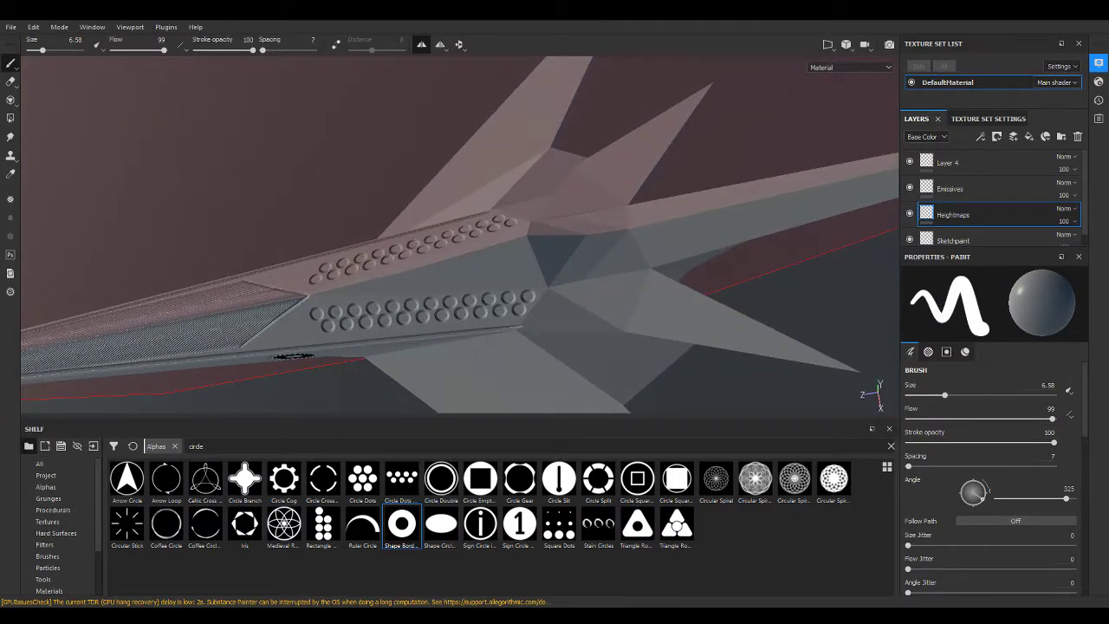
mouse_move(294, 357)
left_mouse_down("alt")
mouse_move(221, 318)
mouse_move(788, 285)
left_mouse_up("alt")
scroll(389, 360, "up", 2)
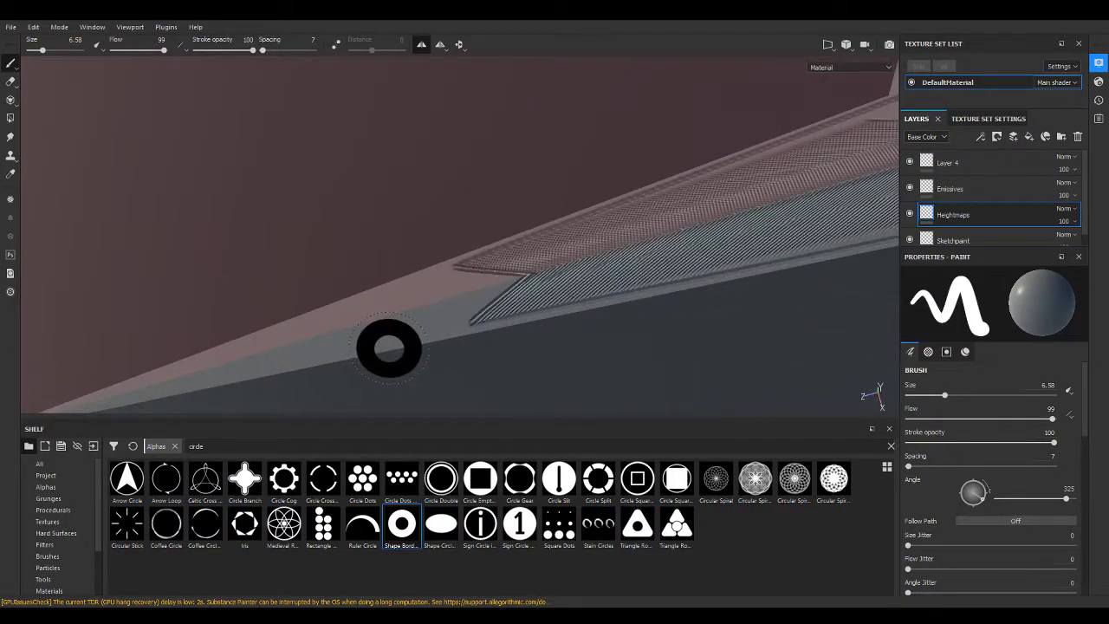
scroll(407, 350, "up", 2)
Replace the alpha search with 'sharp' and load the Shape Sharp alpha.
double_click(213, 447)
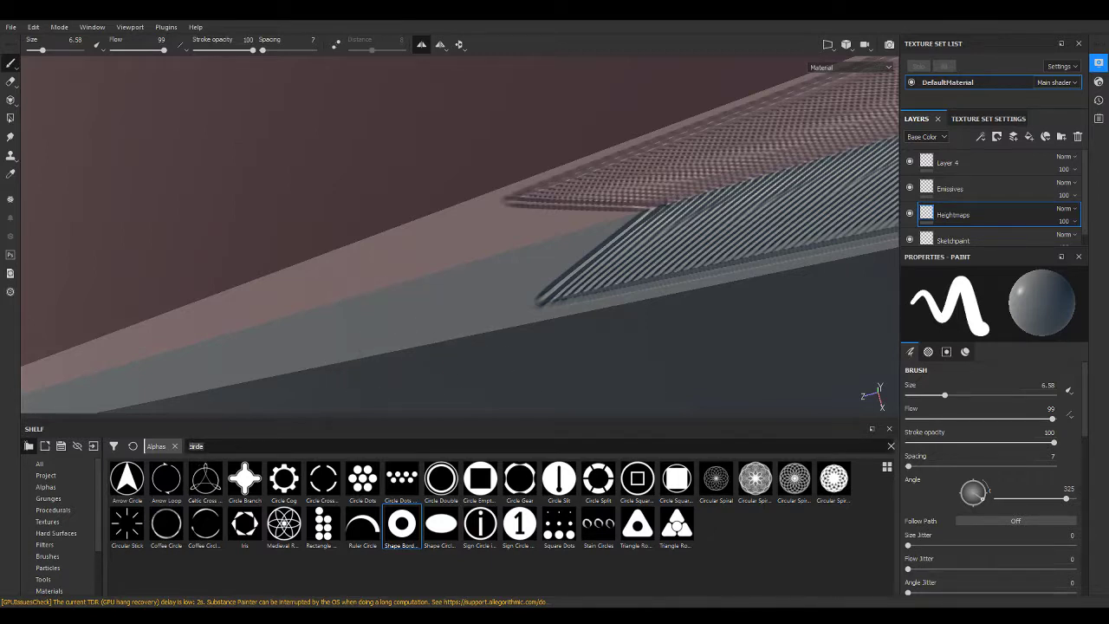
key("BackSpace")
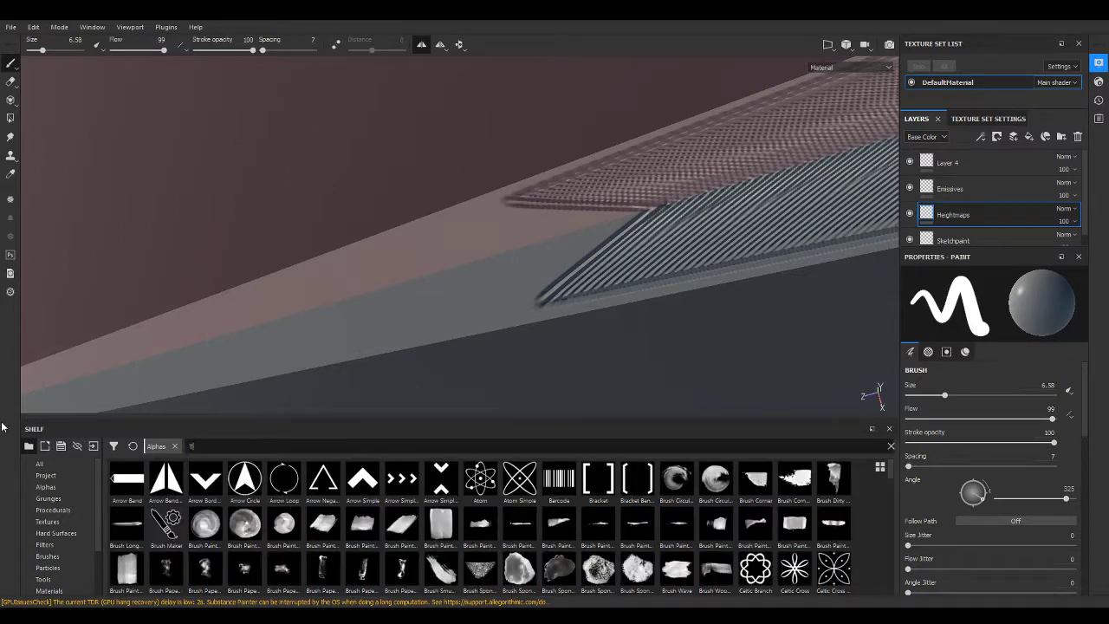
type("sh")
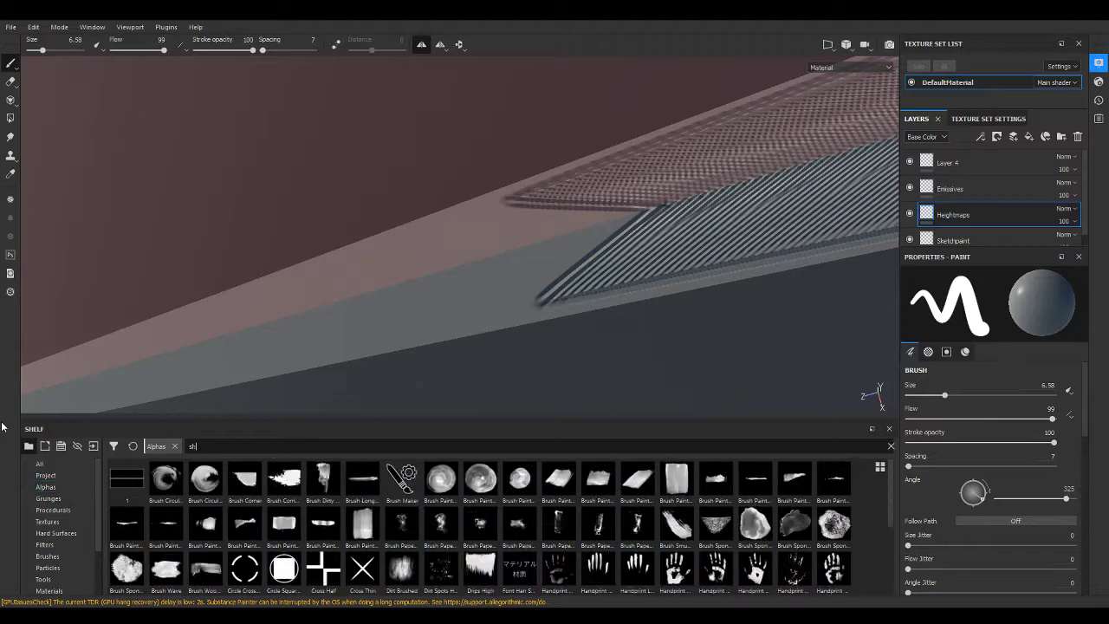
type("arp")
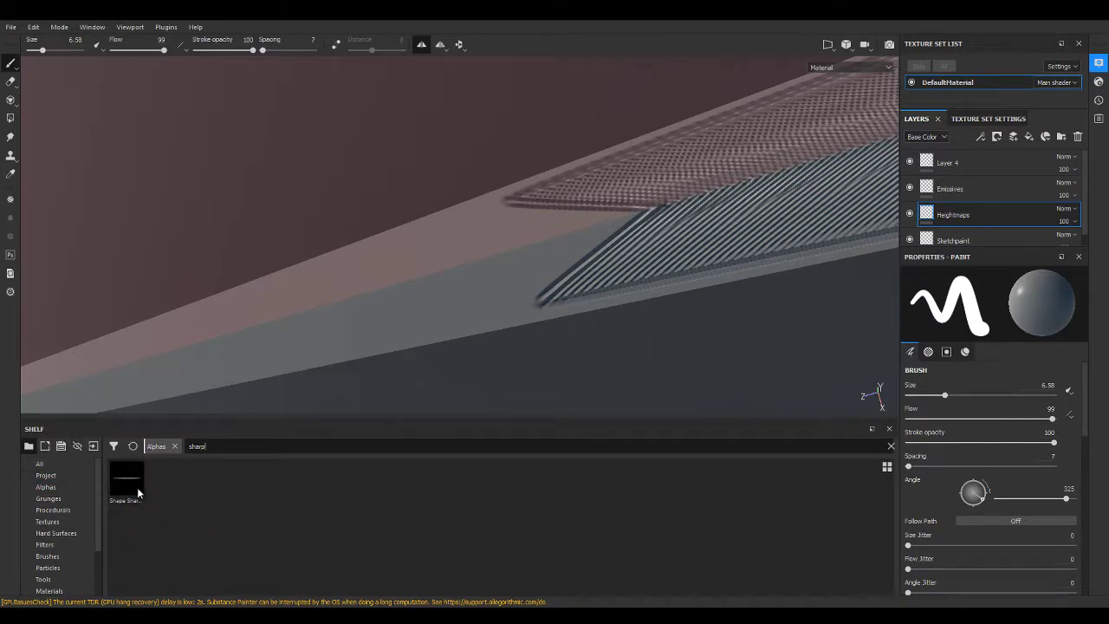
left_click(132, 484)
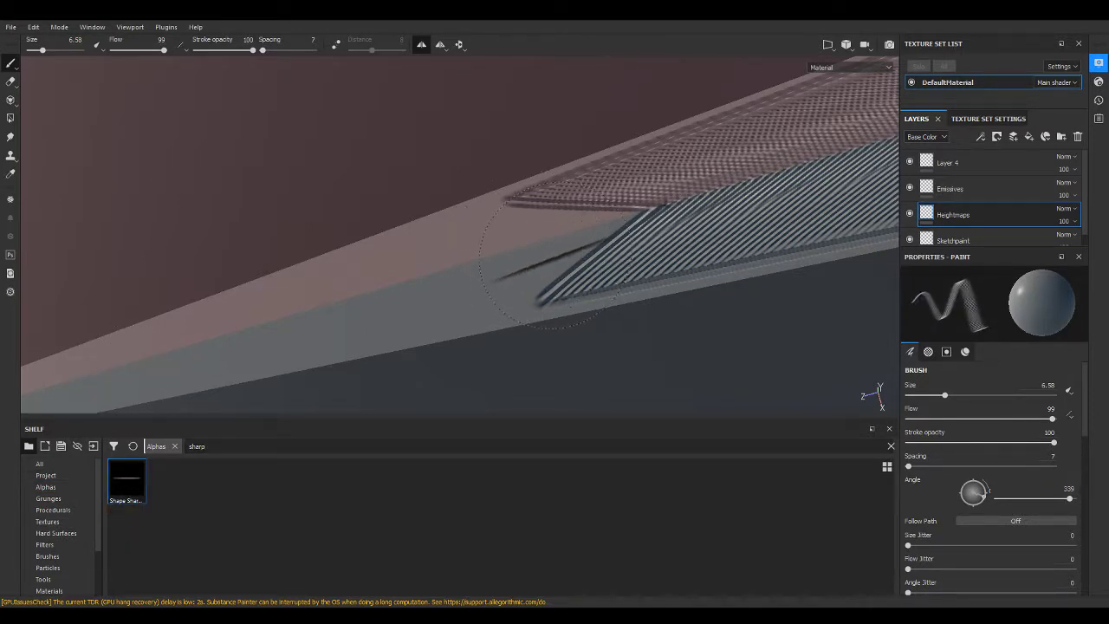
Rotate the line stamp and orbit so the blade edge runs horizontally.
left_click_drag(550, 262, 556, 235, "ctrl")
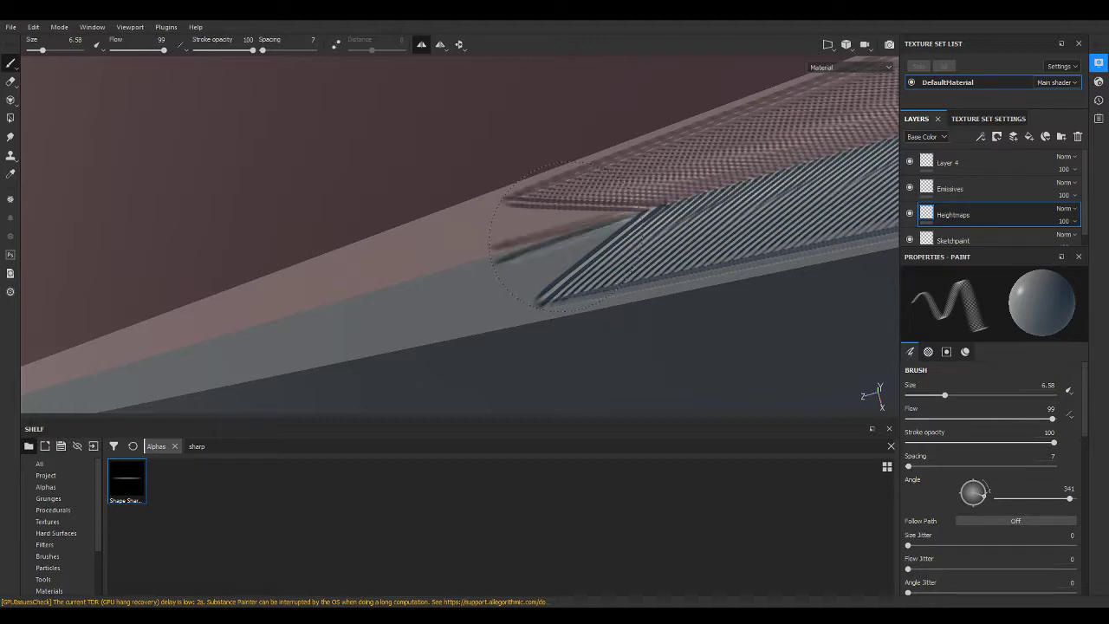
middle_click_drag(373, 316, 463, 261)
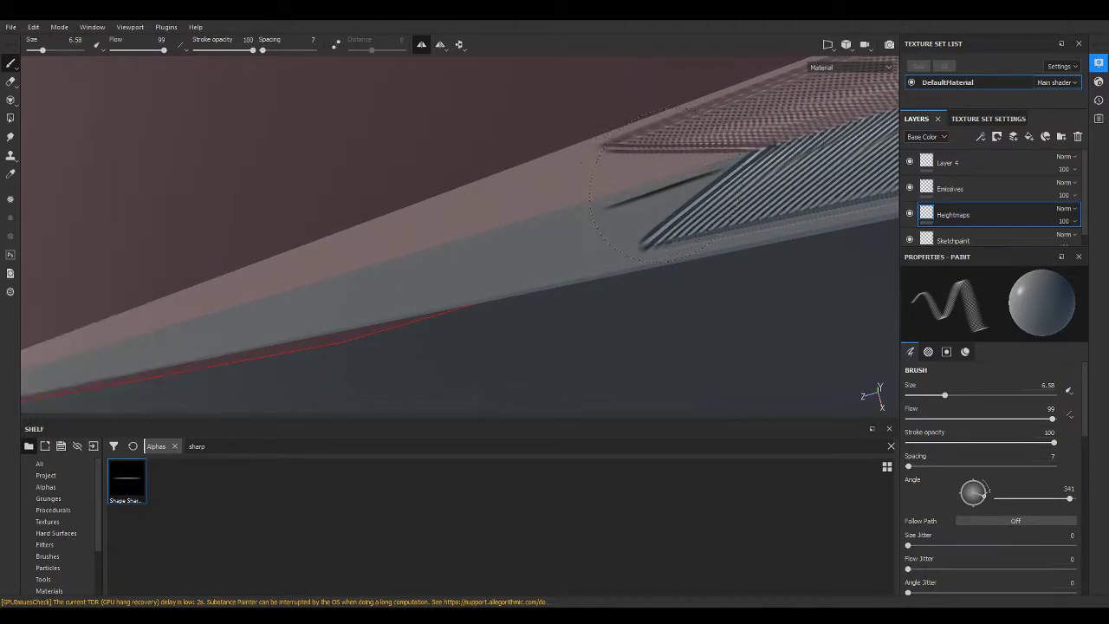
left_click_drag(663, 184, 639, 209, "ctrl")
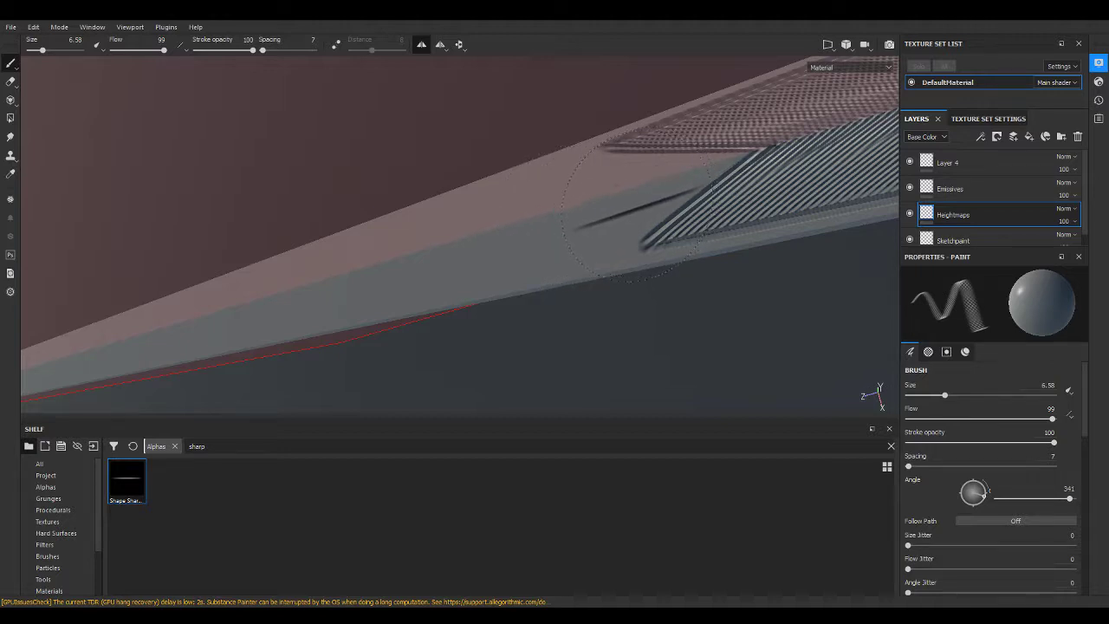
mouse_move(637, 209)
left_mouse_down("alt")
mouse_move(610, 255)
mouse_move(572, 262)
left_mouse_up("alt")
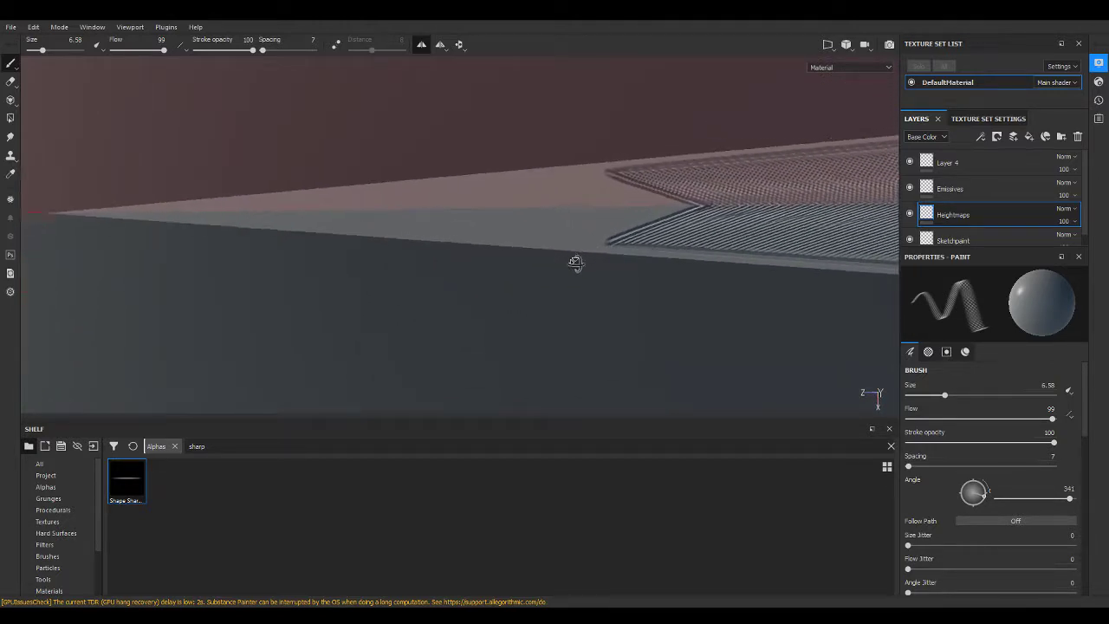
left_click_drag(612, 208, 620, 206, "ctrl")
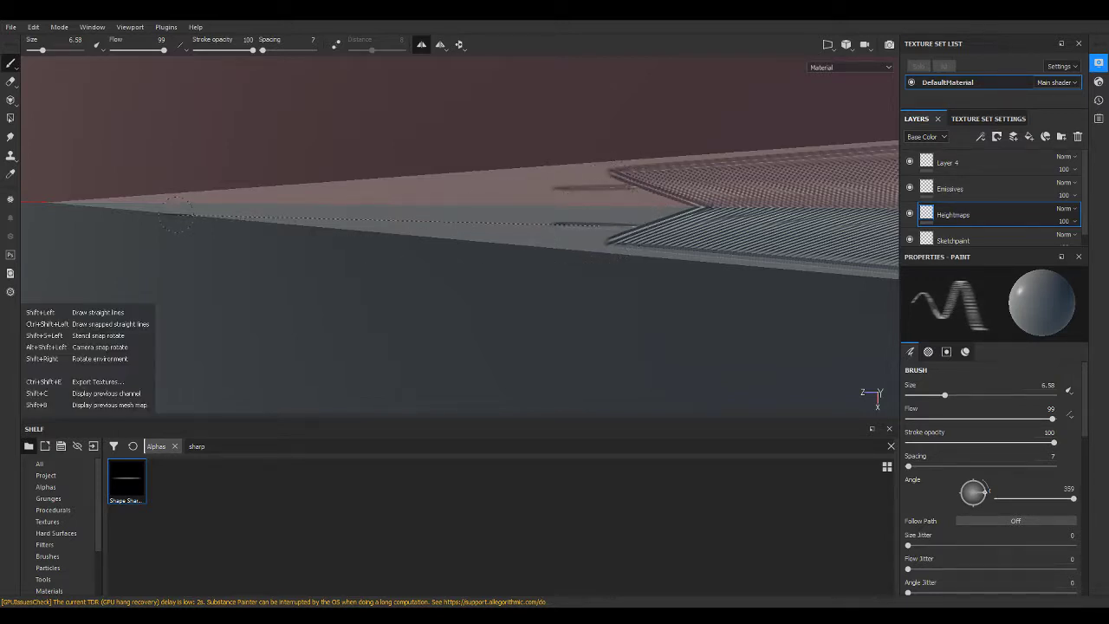
Paint straight groove notches along the blade edge near the nose tip at angle 19.
left_click(141, 206, "shift")
left_click_drag(185, 239, 189, 180, "alt")
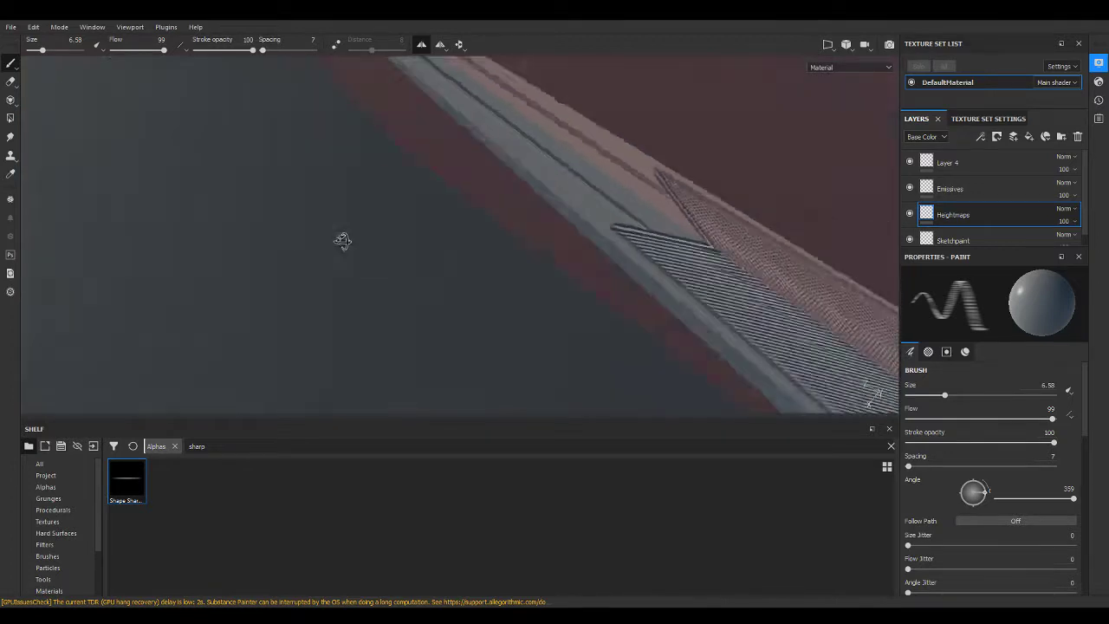
left_click_drag(210, 343, 224, 316, "ctrl")
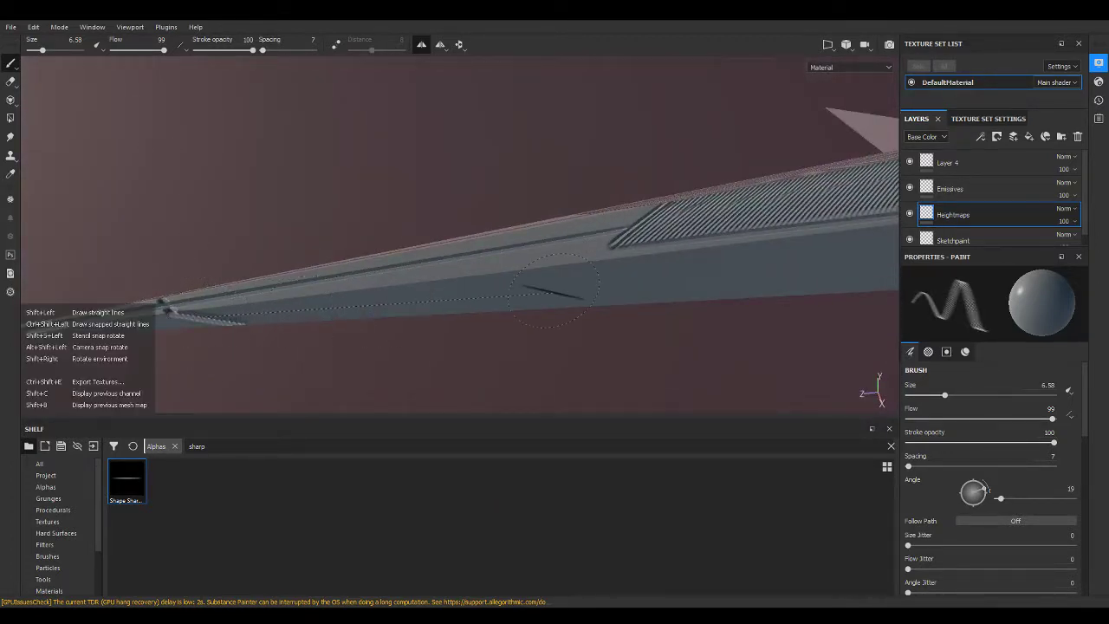
left_click(703, 289, "shift")
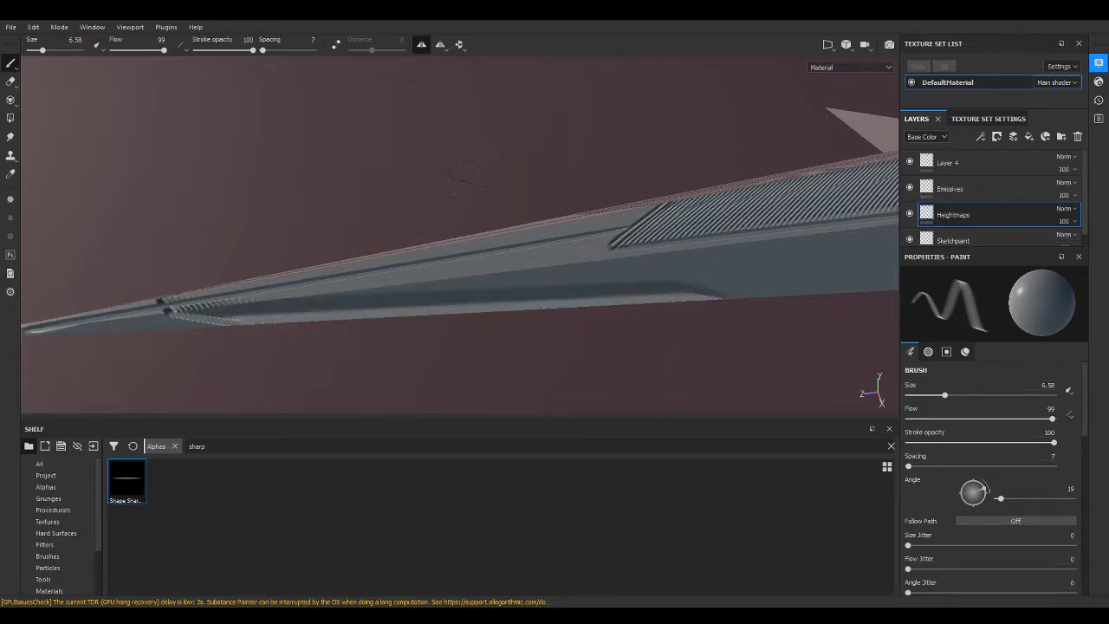
mouse_move(466, 180)
left_mouse_down("alt")
mouse_move(411, 201)
mouse_move(602, 326)
mouse_move(510, 327)
mouse_move(449, 286)
left_mouse_up("alt")
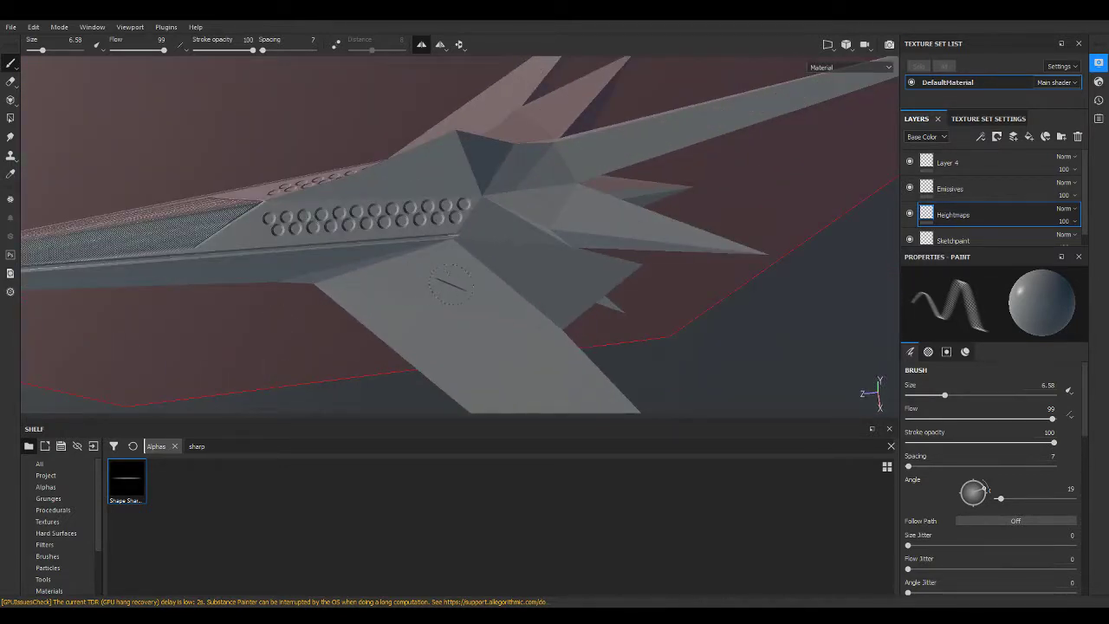
Stamp parallel straight grooves on the wing panel with the line brush at angle 329.
right_click_drag(441, 257, 442, 258, "shift")
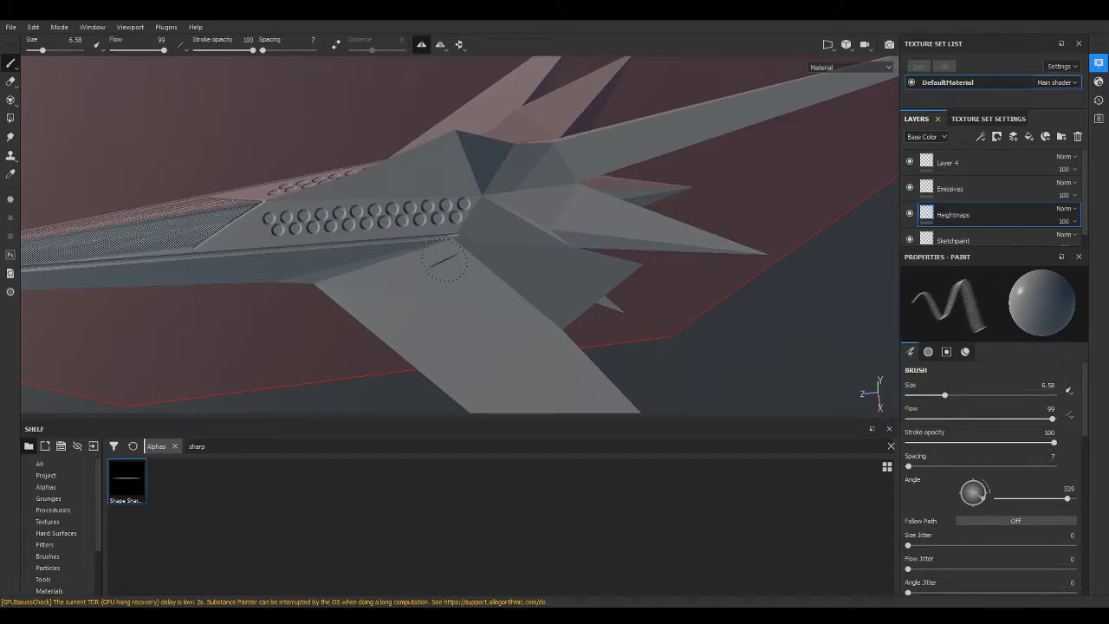
key("shift")
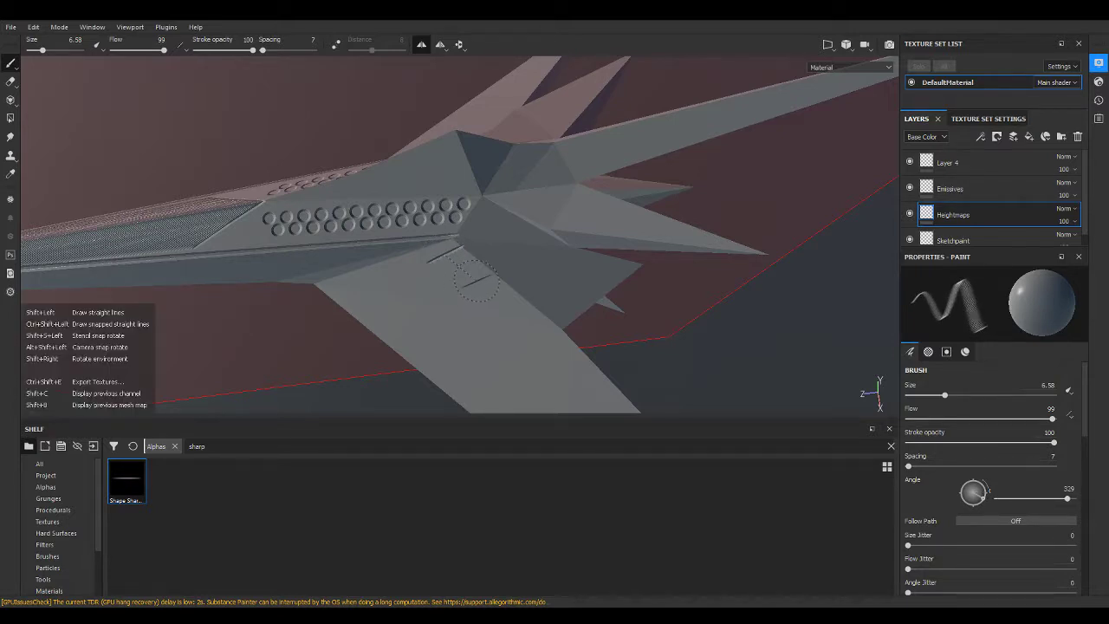
left_click(477, 279, "shift")
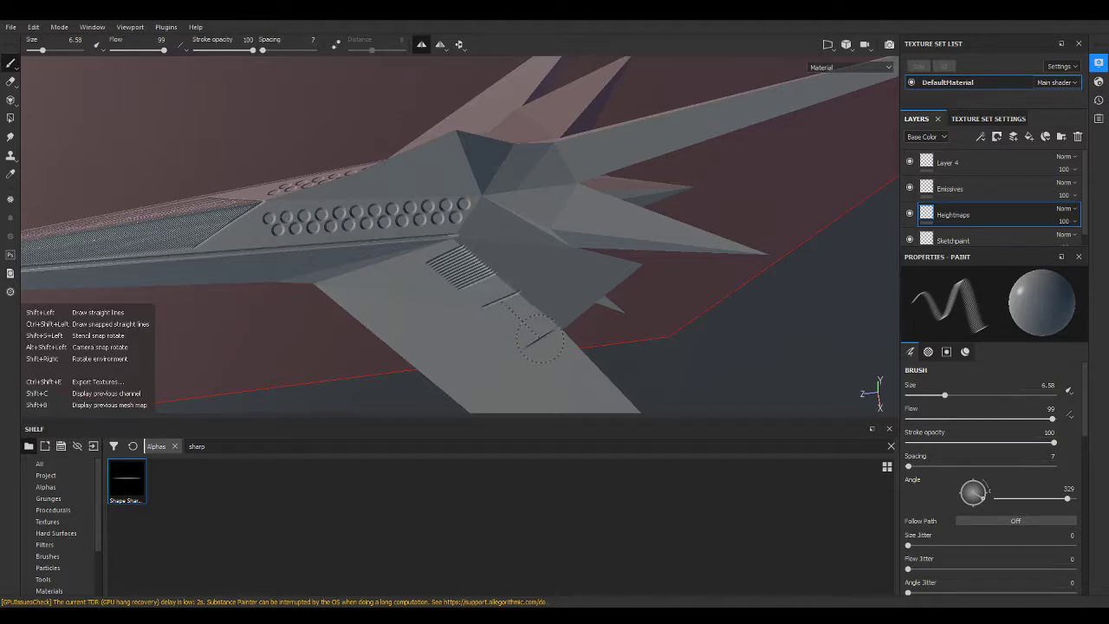
left_click(529, 338, "shift")
mouse_move(528, 337)
left_mouse_down("alt")
mouse_move(205, 275)
mouse_move(520, 240)
left_mouse_up("alt")
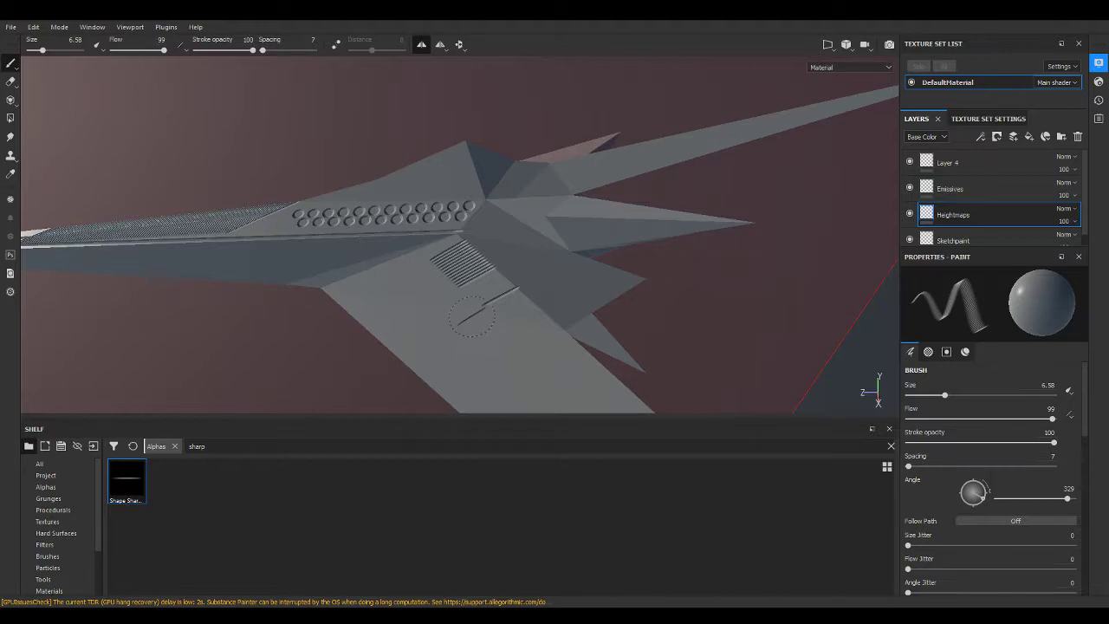
scroll(485, 299, "up", 3)
scroll(481, 297, "up", 2)
scroll(474, 297, "down", 3)
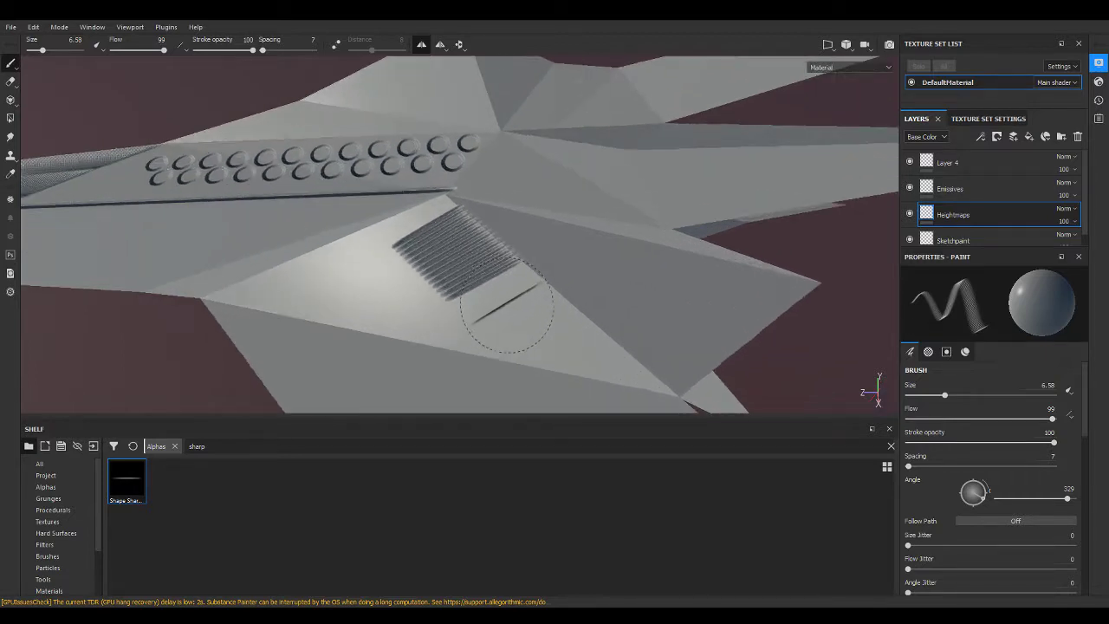
left_click_drag(508, 310, 573, 274, "alt")
scroll(573, 273, "down", 2)
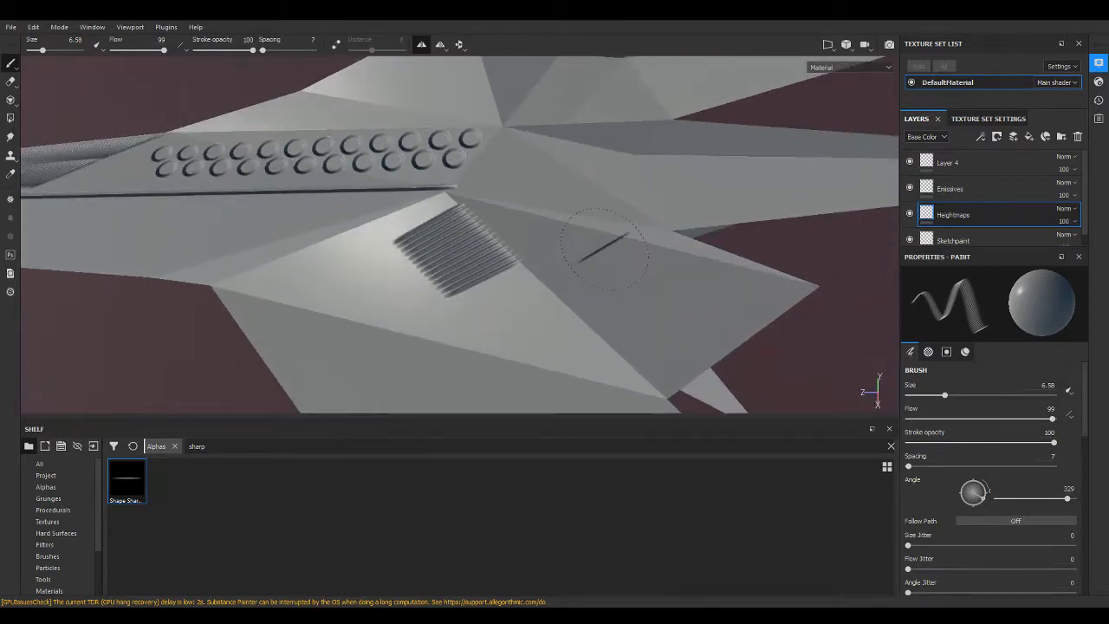
scroll(572, 273, "down", 2)
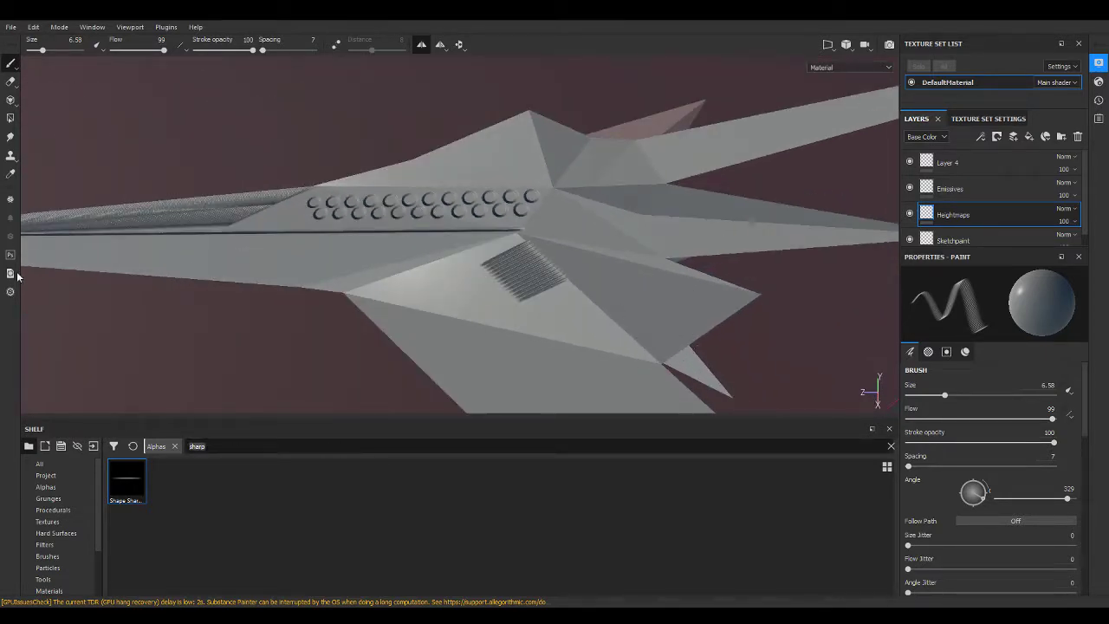
Load the Circle Dots alpha at size 10.02, angle 325, and stamp a dot cluster.
key("BackSpace")
key("BackSpace")
key("BackSpace")
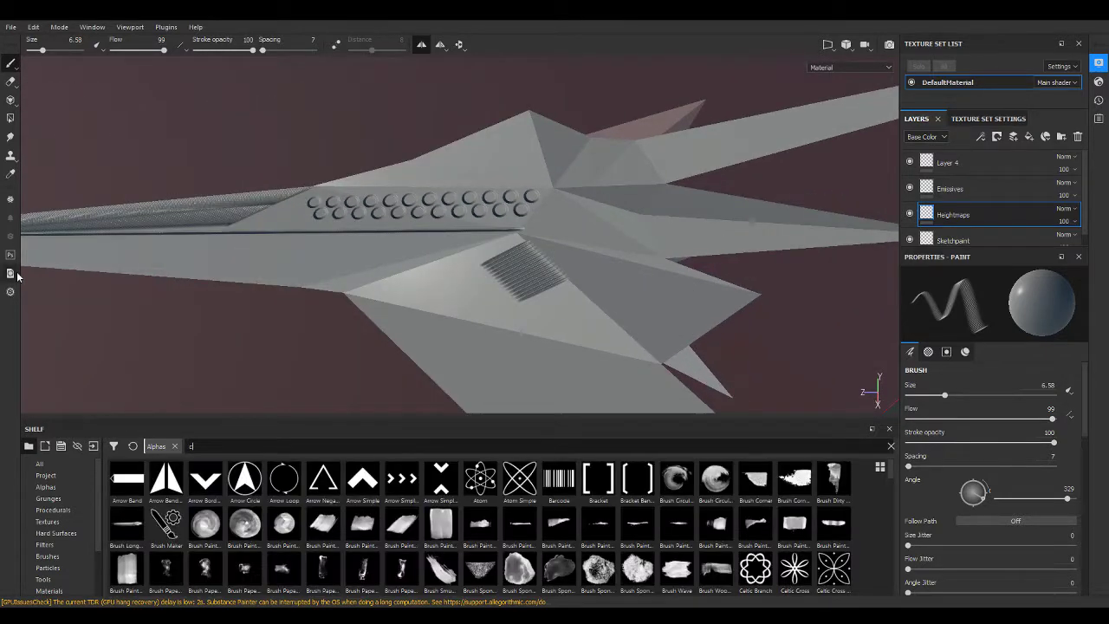
type("circles")
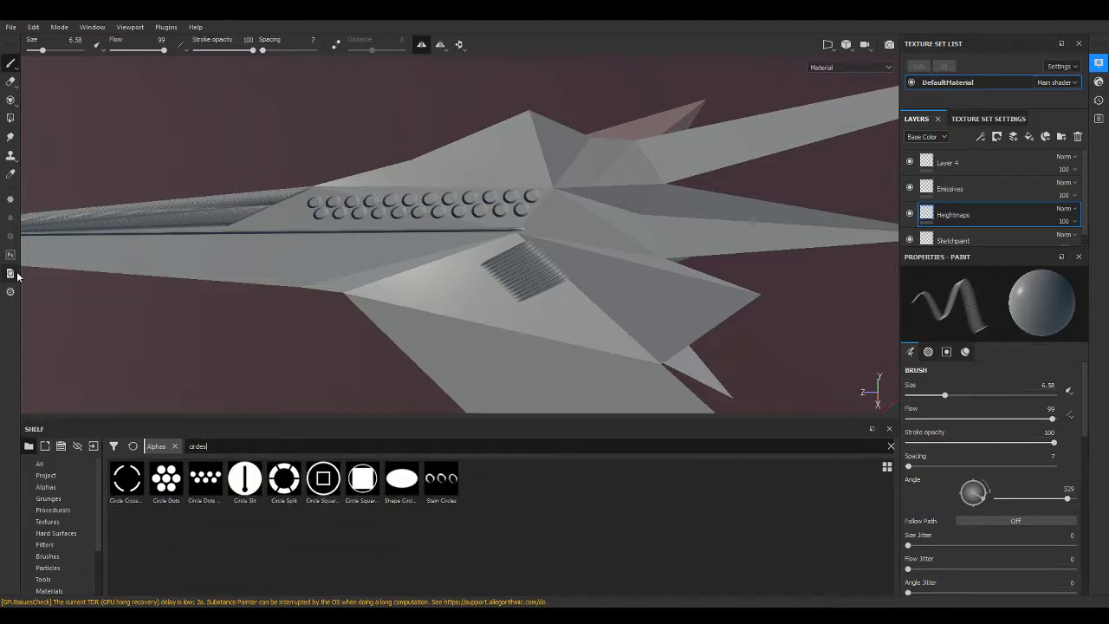
left_click(170, 479)
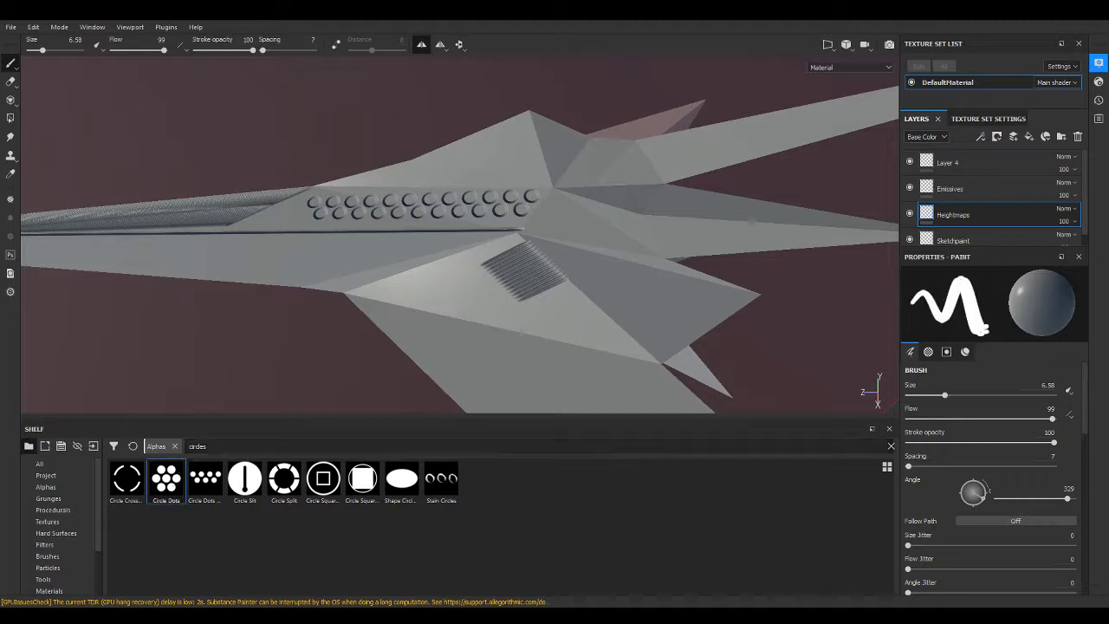
right_click_drag(670, 312, 702, 310, "ctrl")
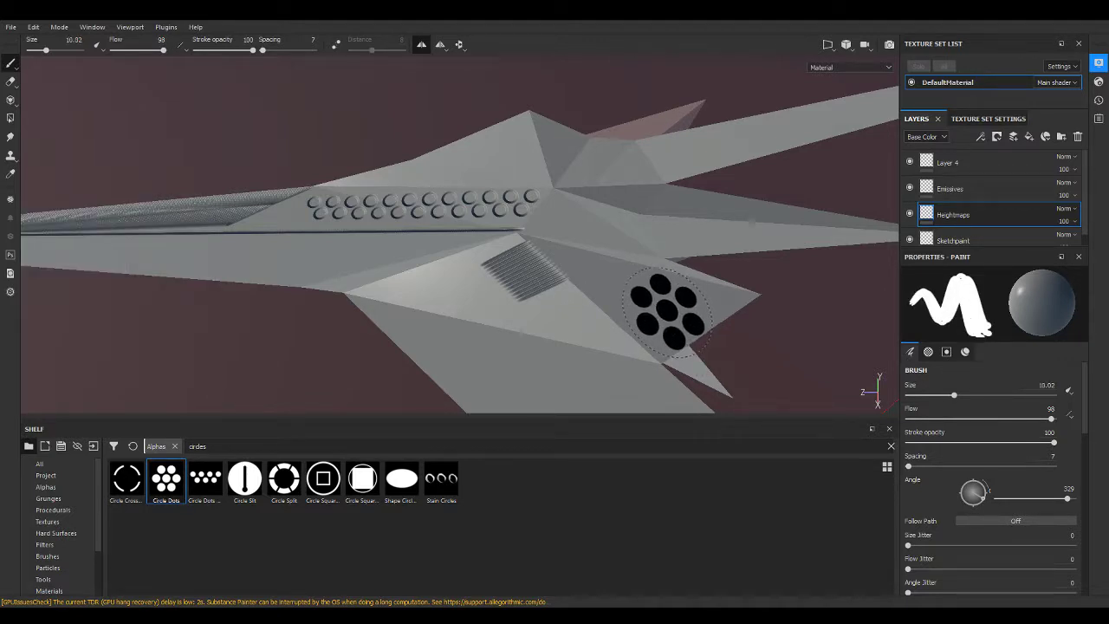
left_click_drag(669, 311, 659, 305, "ctrl")
left_click(658, 305)
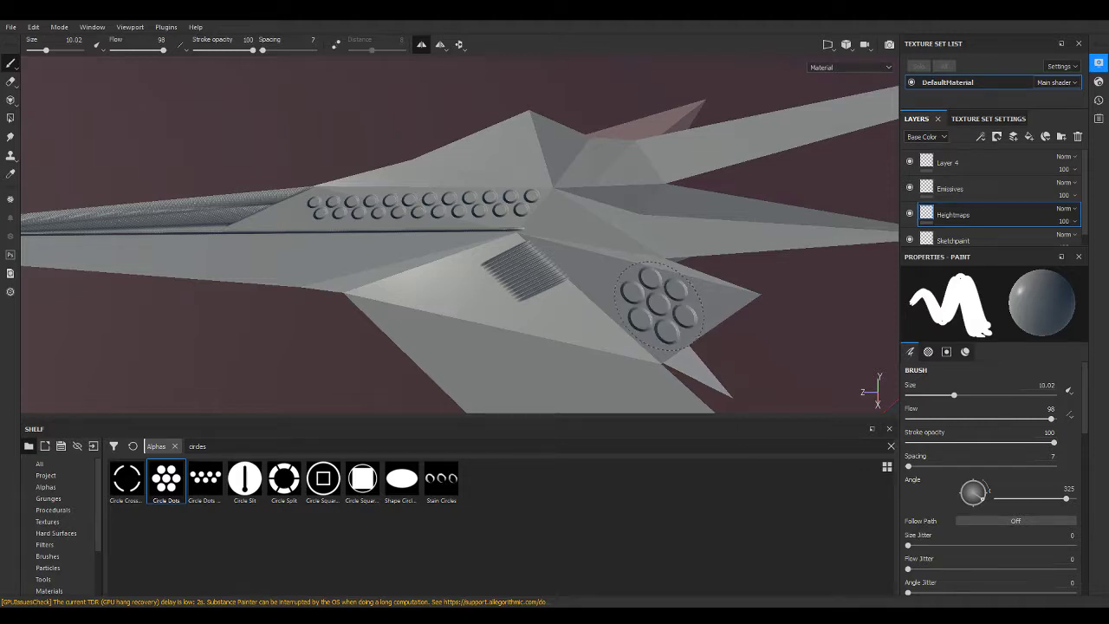
Orbit the view to face the triangular panel beside the grille vent.
mouse_move(767, 153)
left_mouse_down("alt")
mouse_move(471, 376)
mouse_move(280, 290)
mouse_move(545, 364)
mouse_move(384, 303)
mouse_move(471, 297)
mouse_move(735, 214)
left_mouse_up("alt")
scroll(591, 354, "up", 3)
left_click_drag(591, 353, 570, 368, "alt")
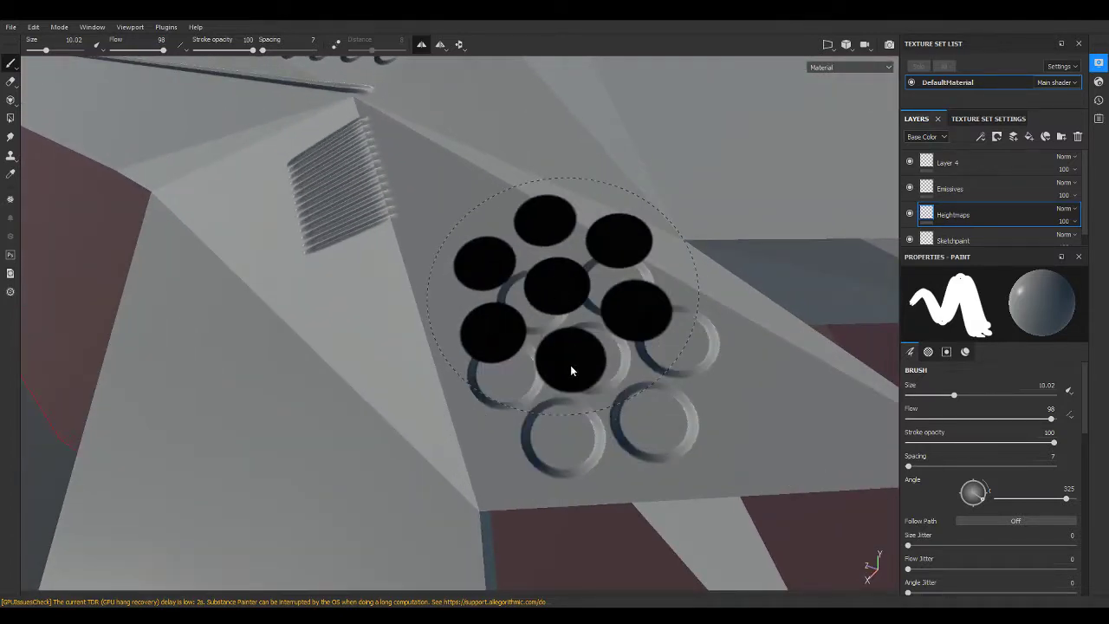
left_click_drag(613, 519, 610, 591, "alt")
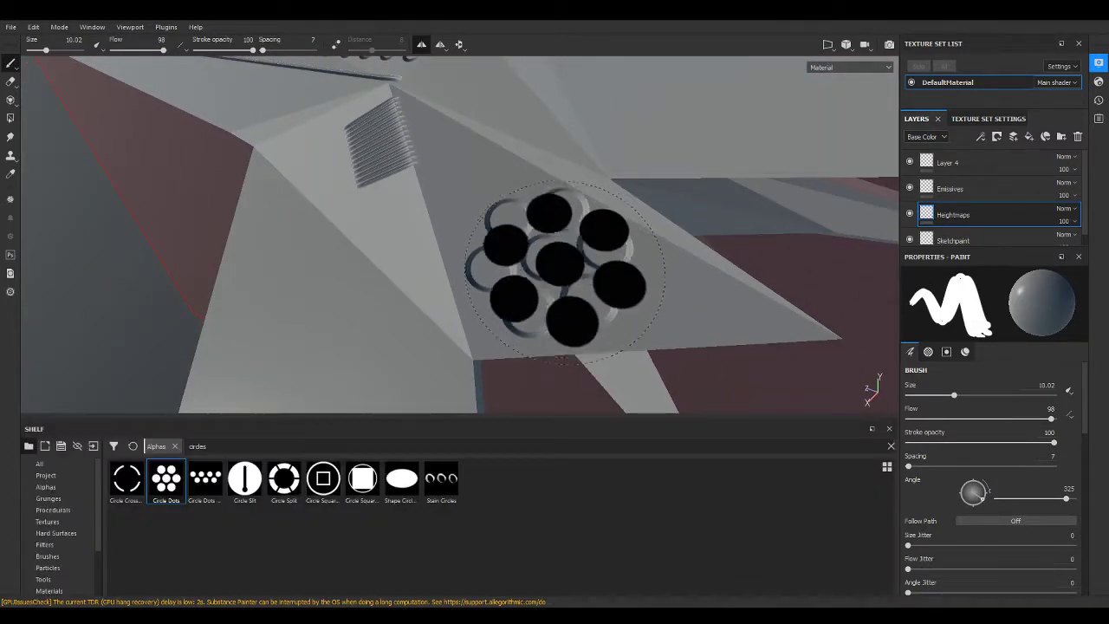
mouse_move(569, 285)
left_mouse_down("alt")
mouse_move(581, 309)
mouse_move(505, 199)
mouse_move(626, 330)
mouse_move(564, 315)
mouse_move(435, 317)
mouse_move(438, 334)
mouse_move(396, 225)
mouse_move(525, 337)
mouse_move(488, 321)
mouse_move(440, 256)
mouse_move(693, 235)
mouse_move(321, 66)
mouse_move(438, 191)
mouse_move(413, 201)
mouse_move(594, 228)
left_mouse_up("alt")
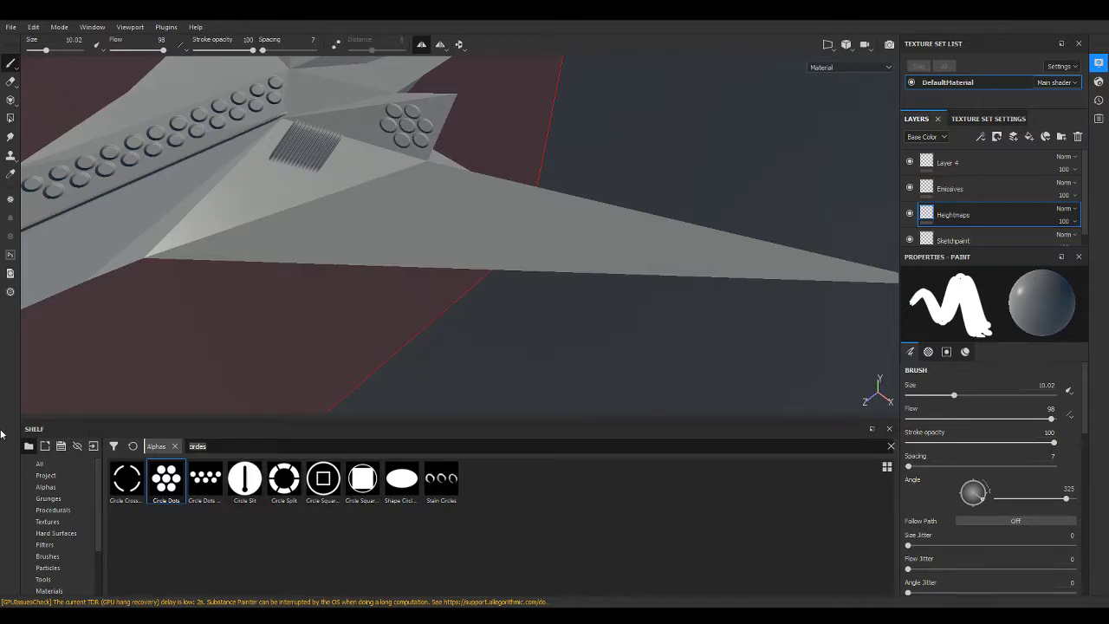
Load Shape Sharp and paint grooves along the wing edge, undoing a bad long line.
type("sharp")
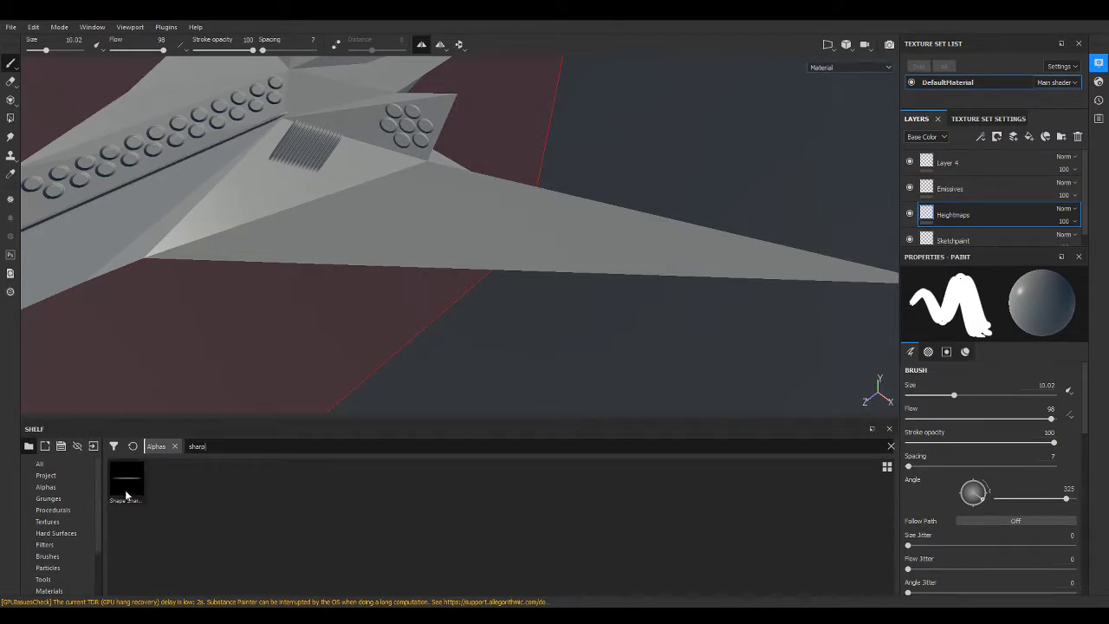
left_click(124, 490)
left_click_drag(309, 243, 340, 241, "ctrl")
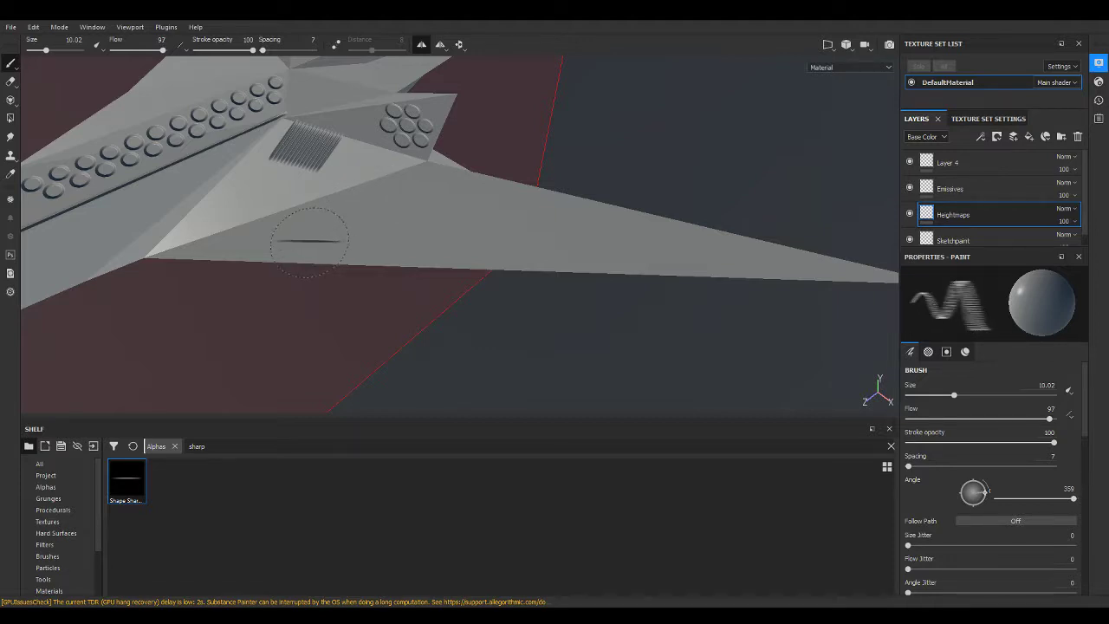
left_click_drag(260, 246, 197, 257)
left_click_drag(309, 265, 384, 280, "alt")
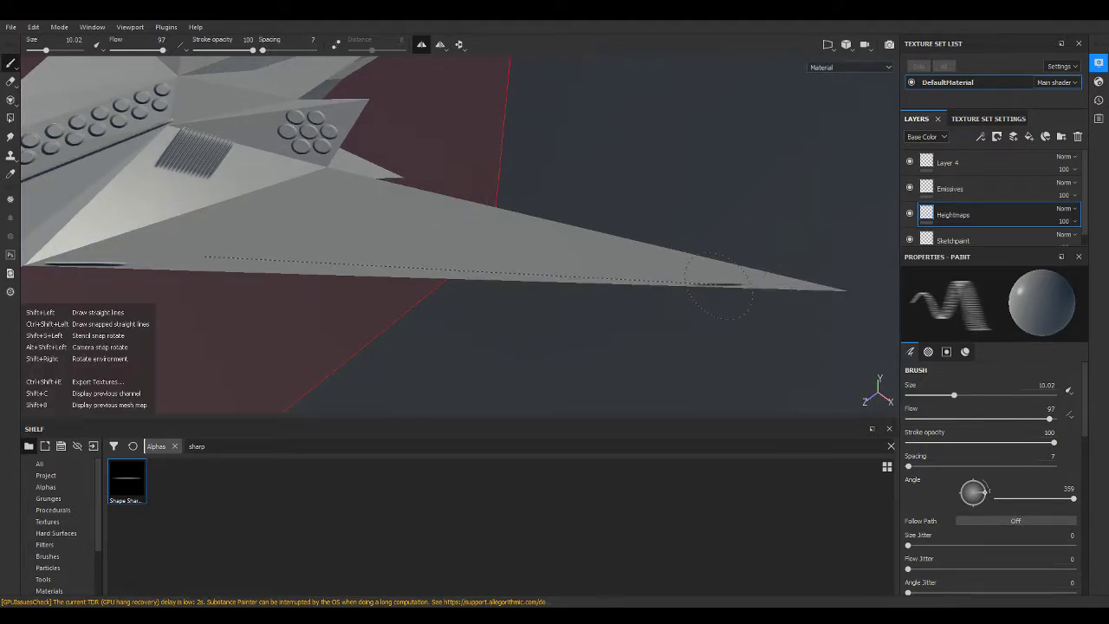
left_click(718, 285, "shift")
key("ctrl+z")
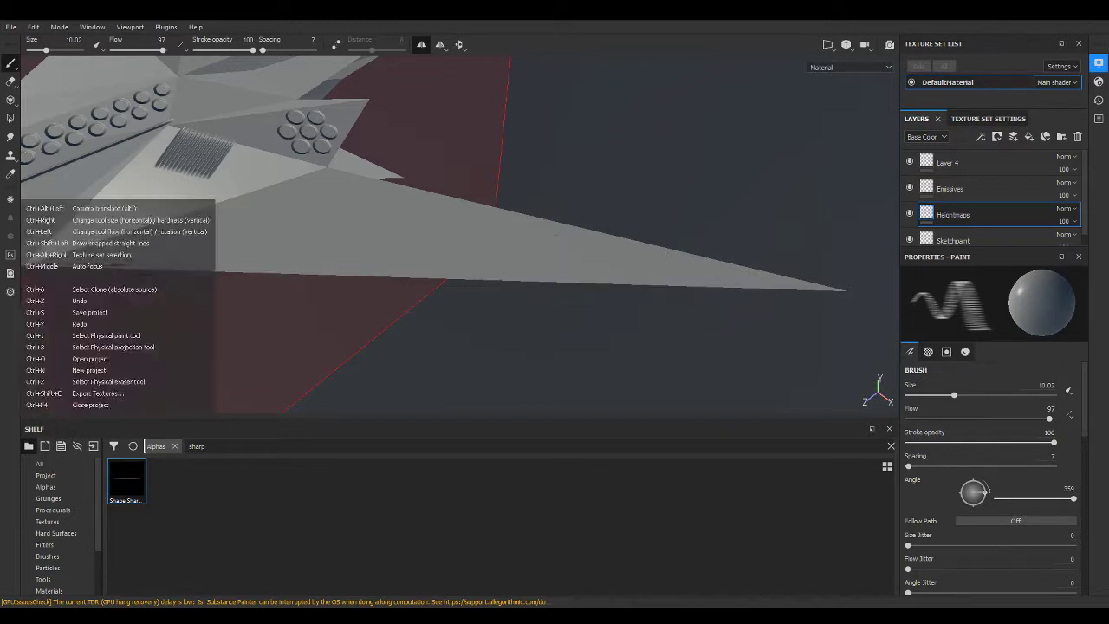
Paint straight grooves from the wing tip along the upper wing edge with a tuned brush angle.
left_click_drag(84, 262, 96, 263)
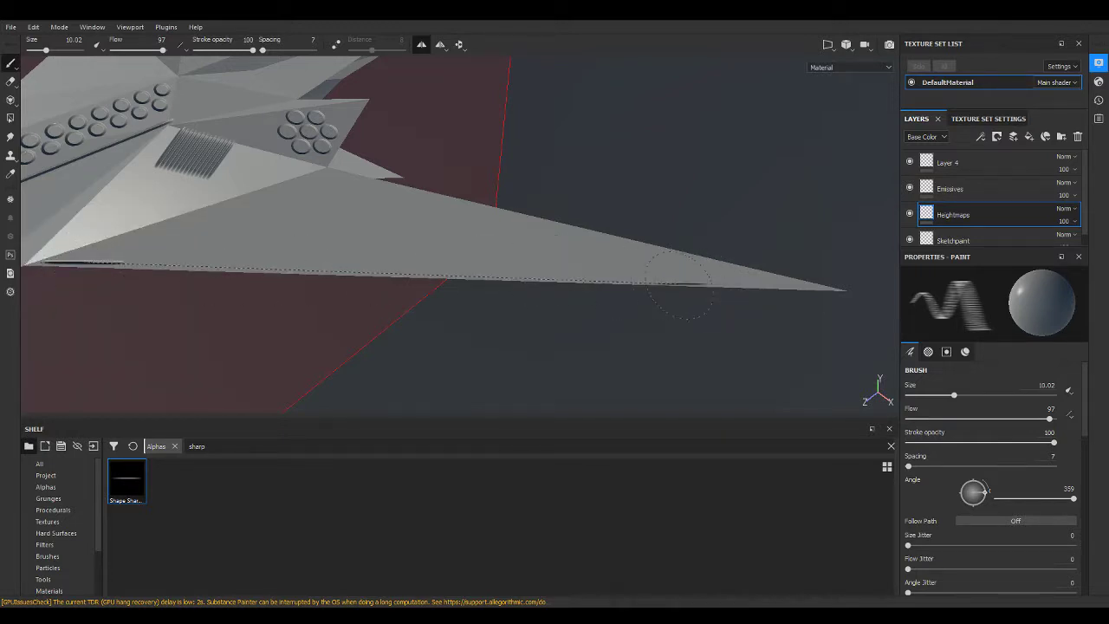
left_click(732, 286, "shift")
left_click_drag(620, 235, 620, 217, "ctrl")
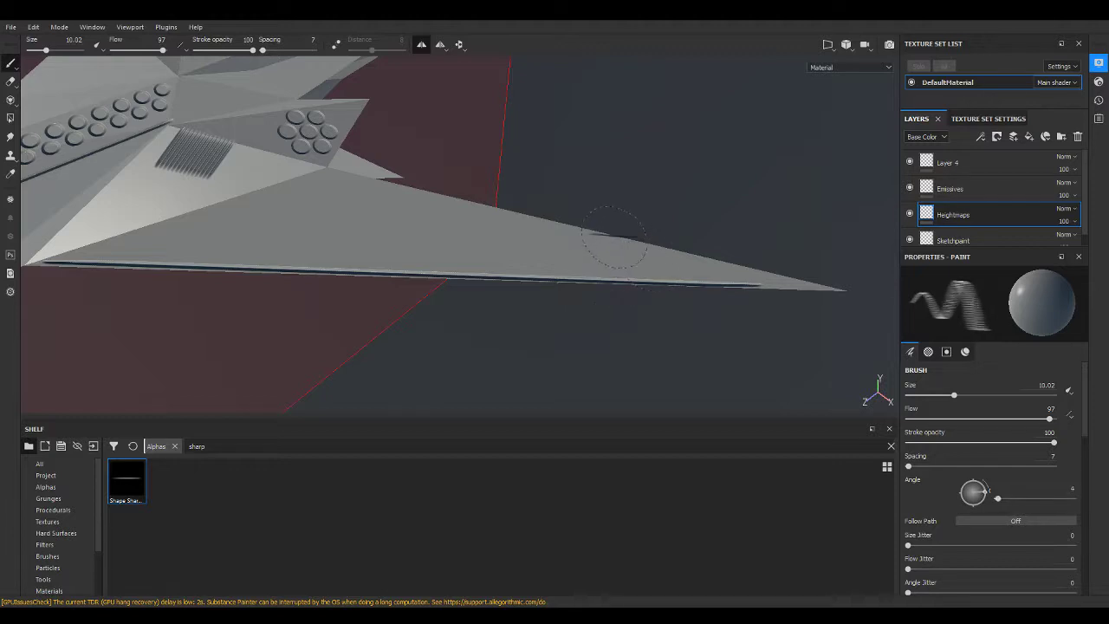
left_click_drag(726, 271, 735, 270, "ctrl")
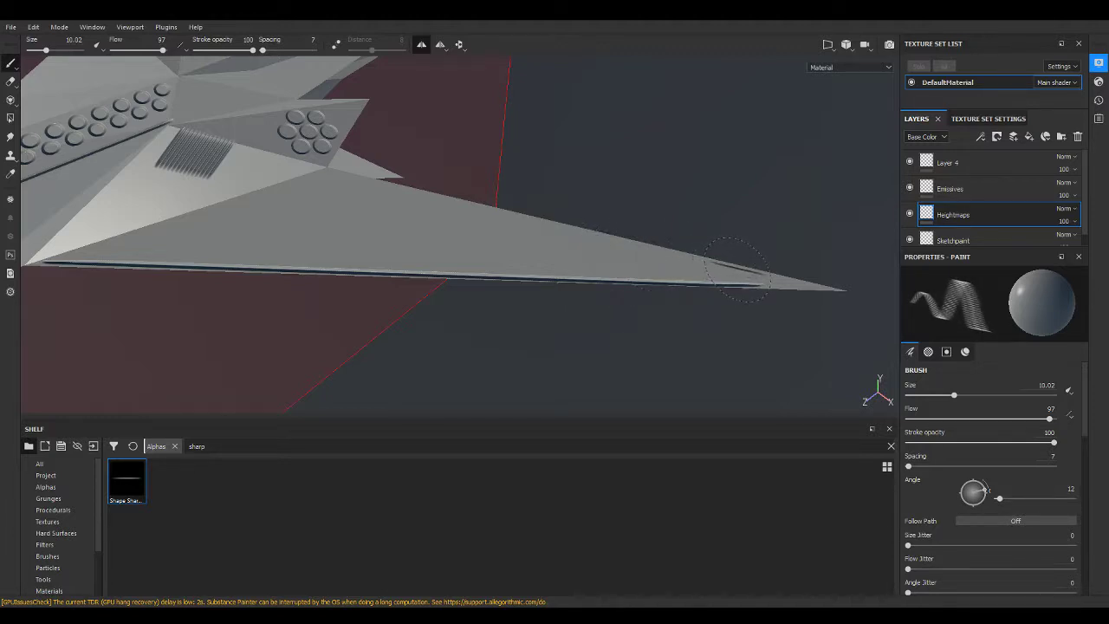
left_click(351, 183, "shift")
left_click_drag(263, 189, 265, 189, "ctrl")
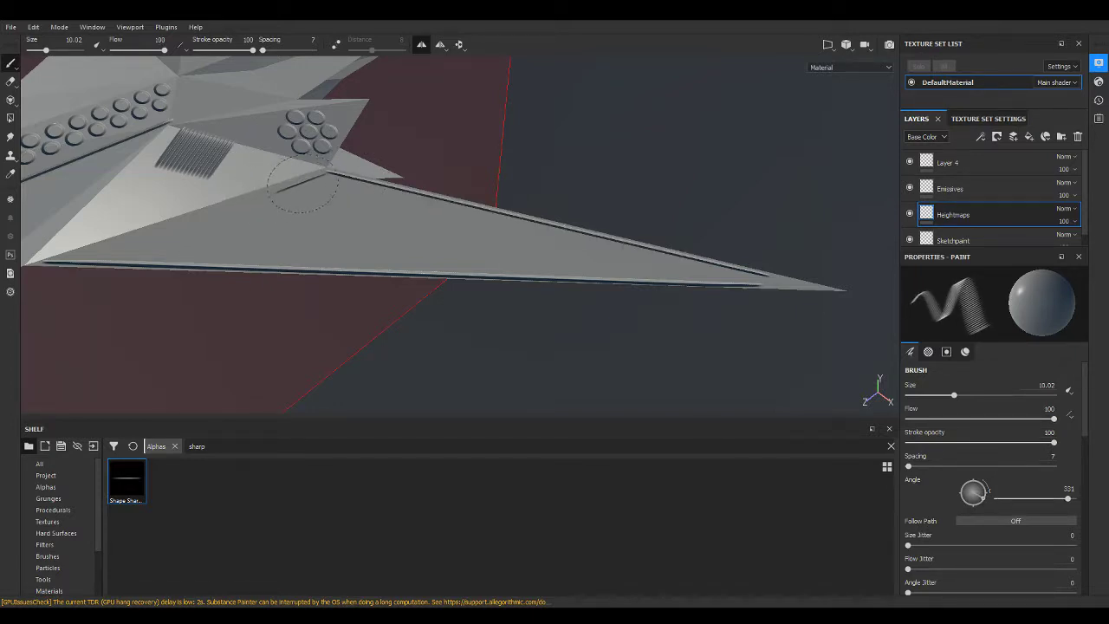
left_click(115, 249, "shift")
Draw a second inner groove to the wing corner at angle 314, forming a double marking.
scroll(76, 251, "up", 2)
scroll(140, 249, "up", 3)
mouse_move(140, 249)
left_mouse_down("alt")
mouse_move(357, 234)
mouse_move(239, 265)
left_mouse_up("alt")
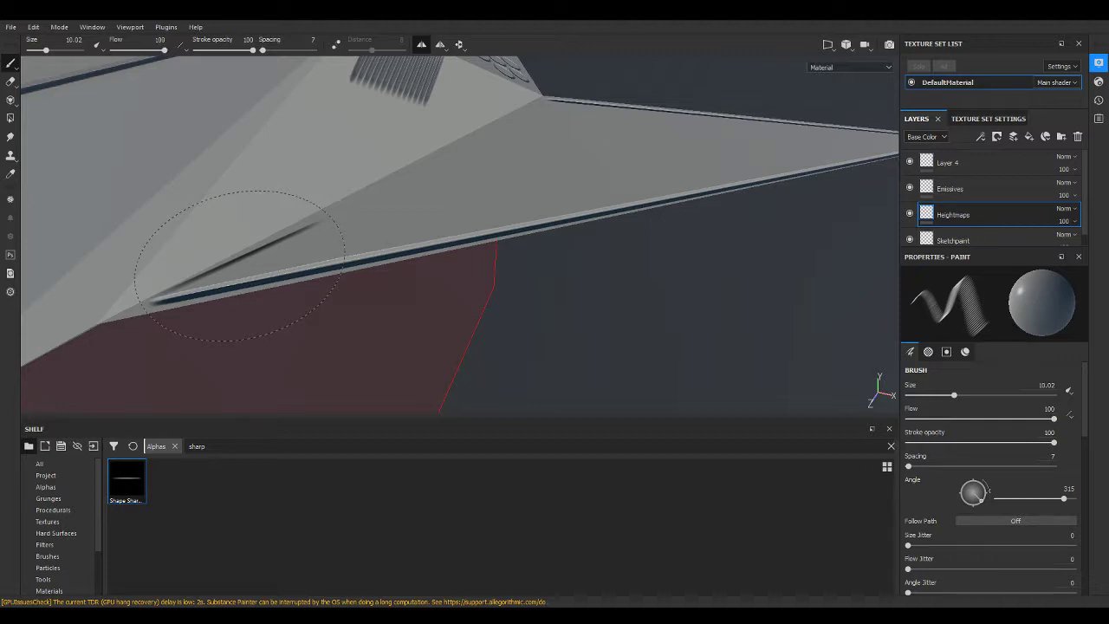
left_click(239, 265)
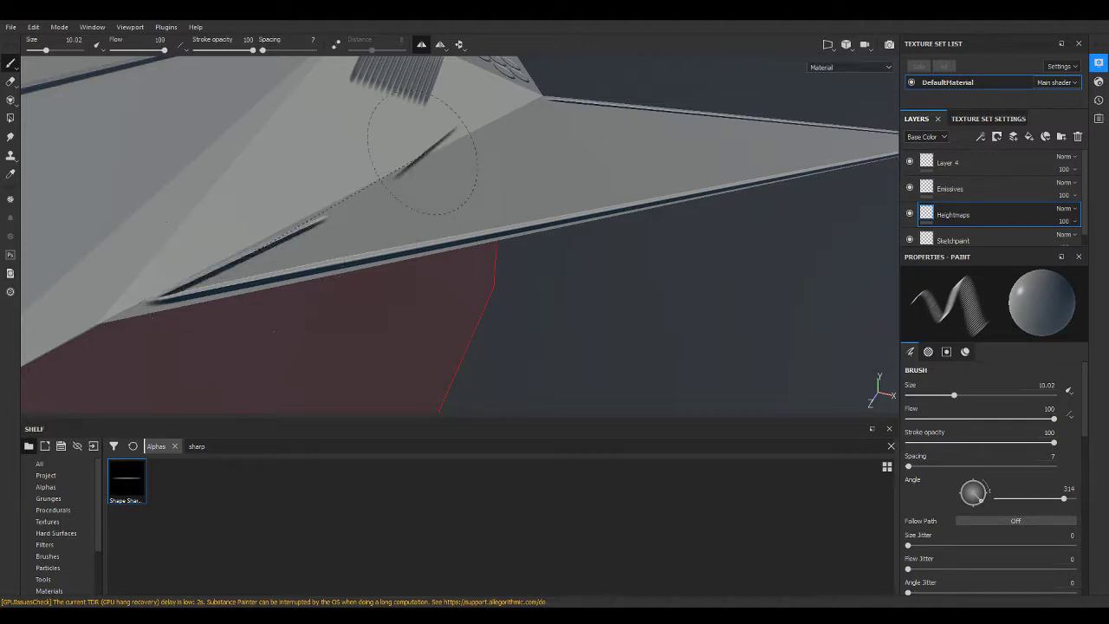
left_click(518, 121, "shift")
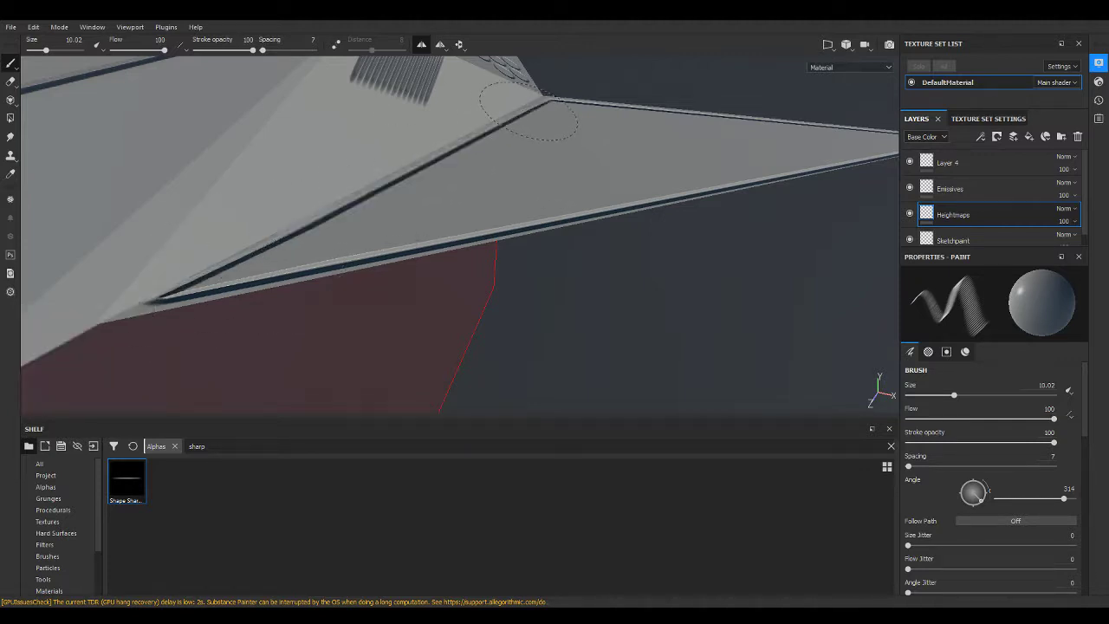
scroll(518, 178, "down", 5)
mouse_move(518, 178)
left_mouse_down("alt")
mouse_move(511, 228)
mouse_move(353, 158)
mouse_move(633, 172)
mouse_move(589, 236)
left_mouse_up("alt")
scroll(510, 228, "up", 5)
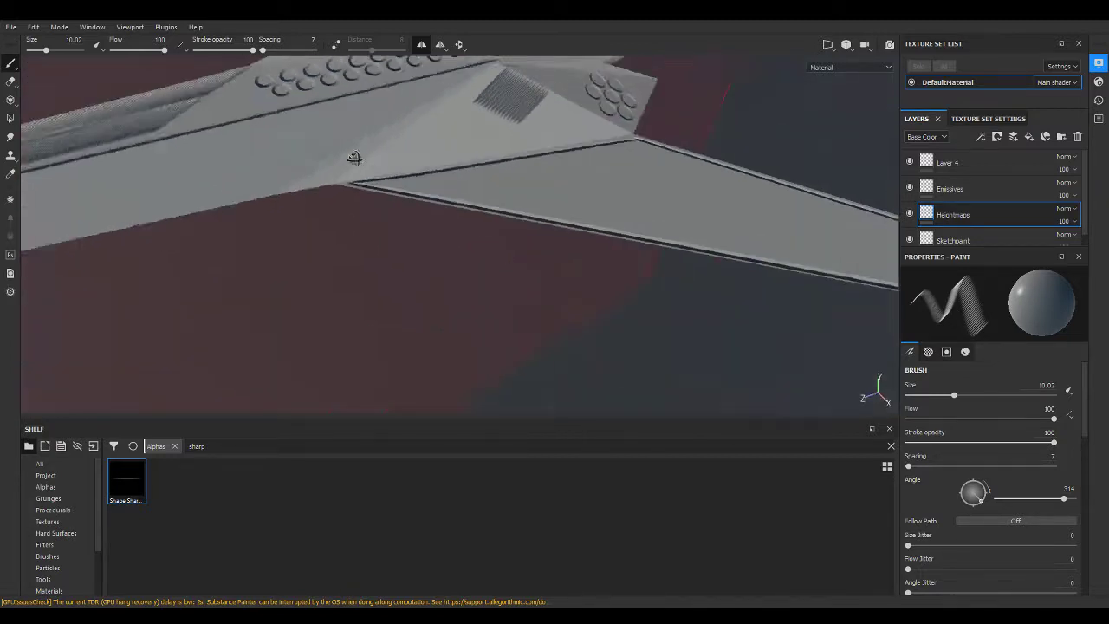
scroll(354, 158, "down", 4)
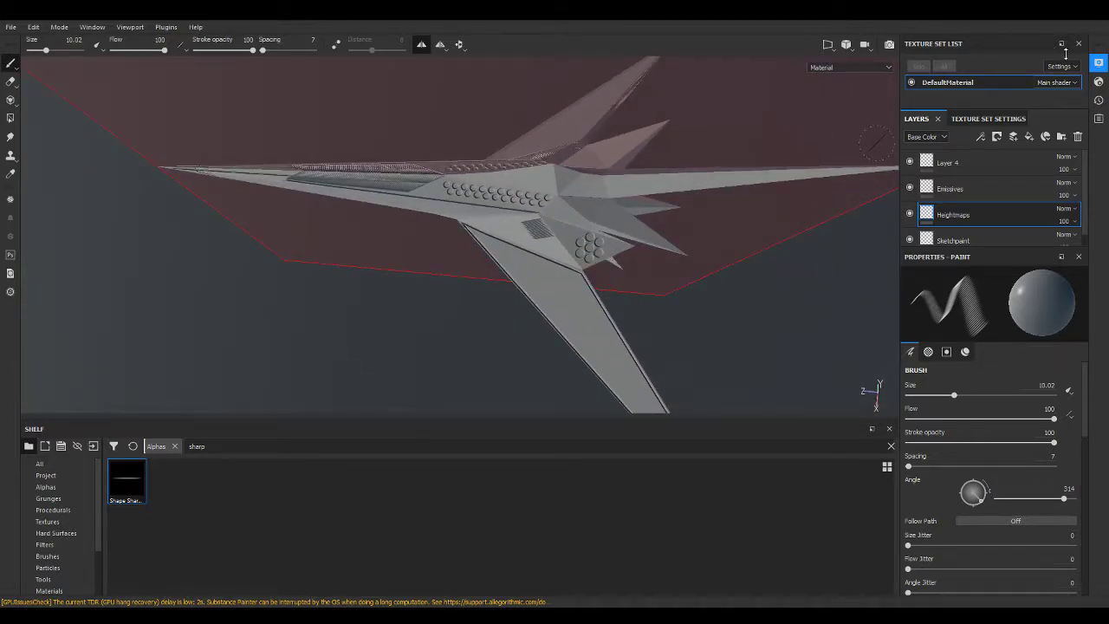
Browse all alphas, choose Shape Paraboloid, and stamp a round bump on the wing.
left_click(45, 487)
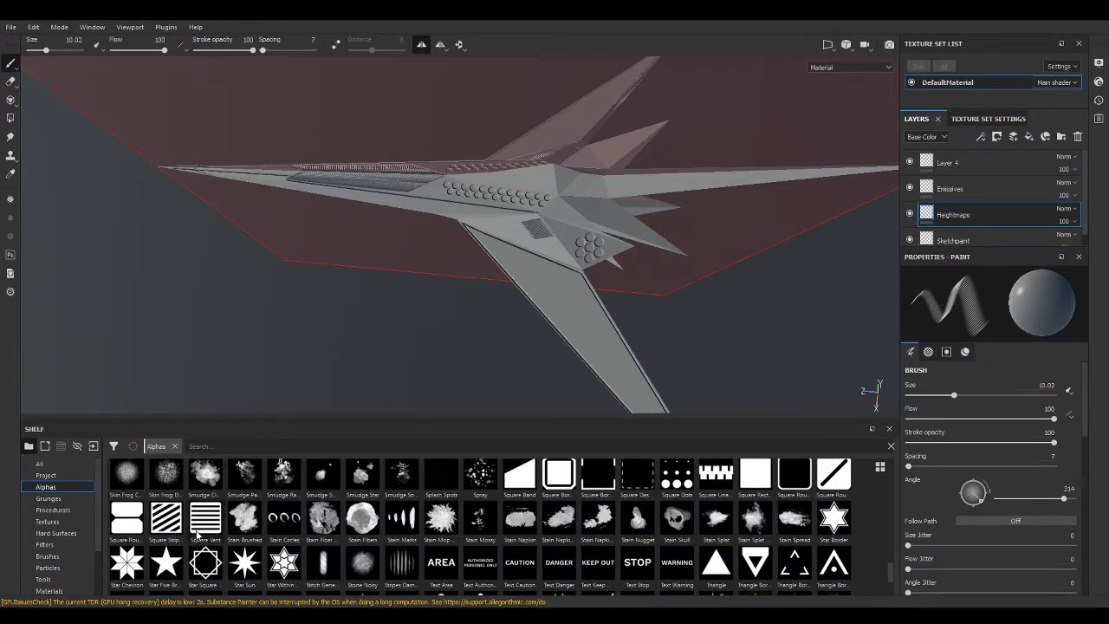
scroll(307, 532, "down", 2)
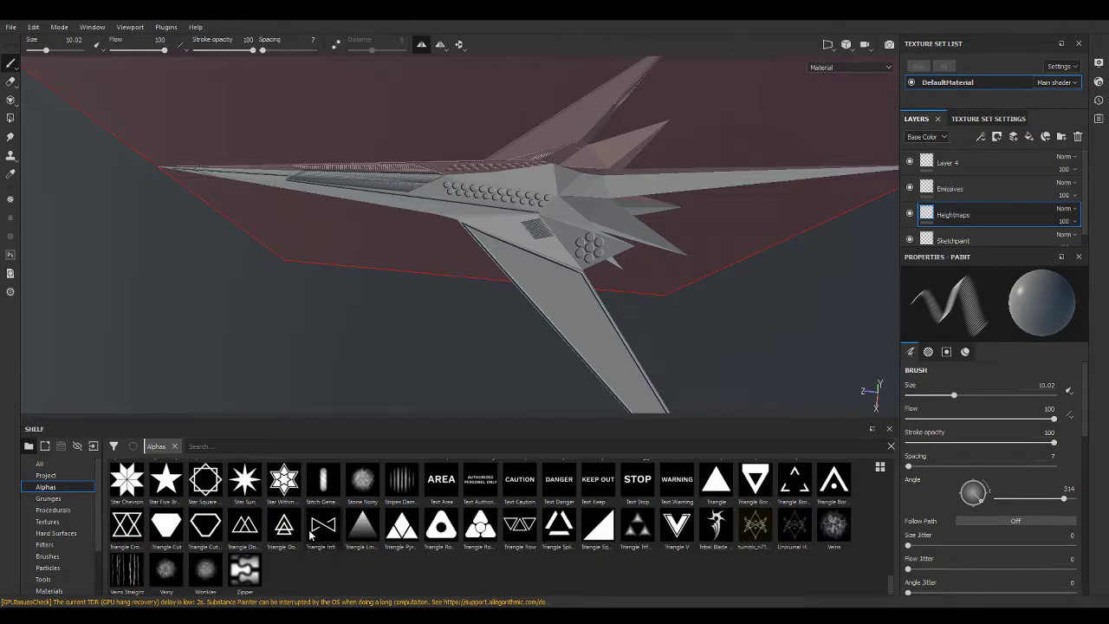
left_click(522, 530)
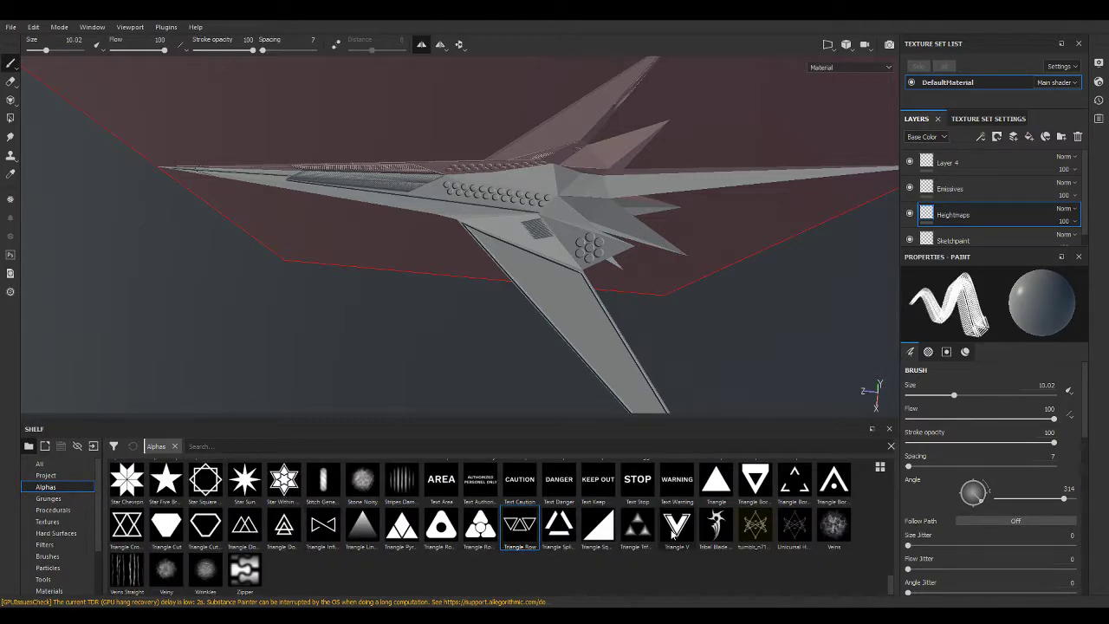
scroll(672, 534, "up", 3)
scroll(673, 534, "up", 3)
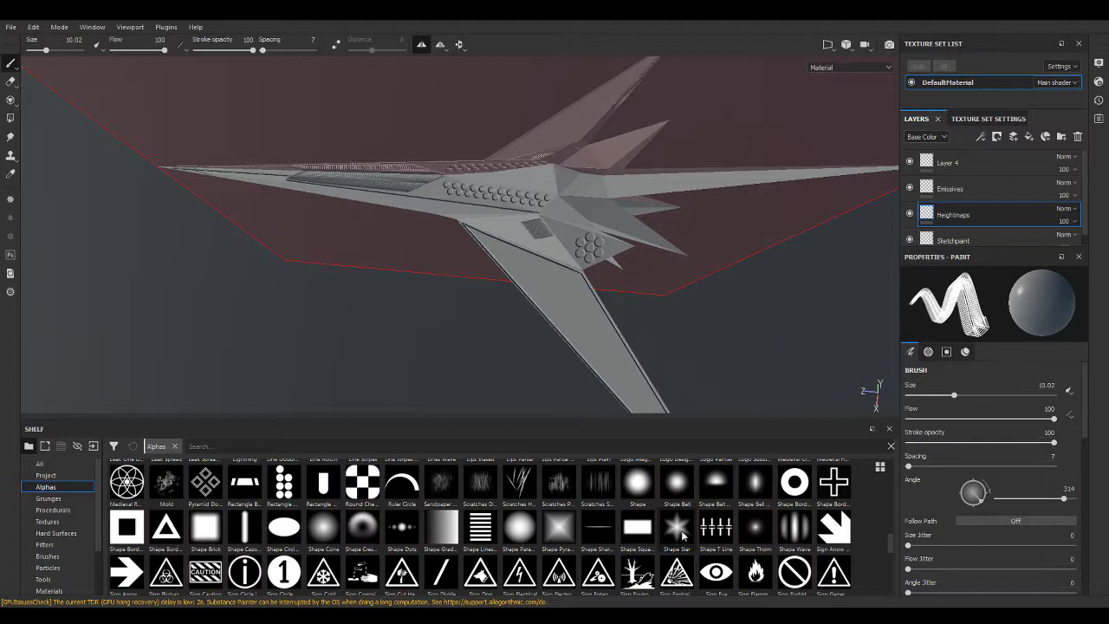
left_click(518, 533)
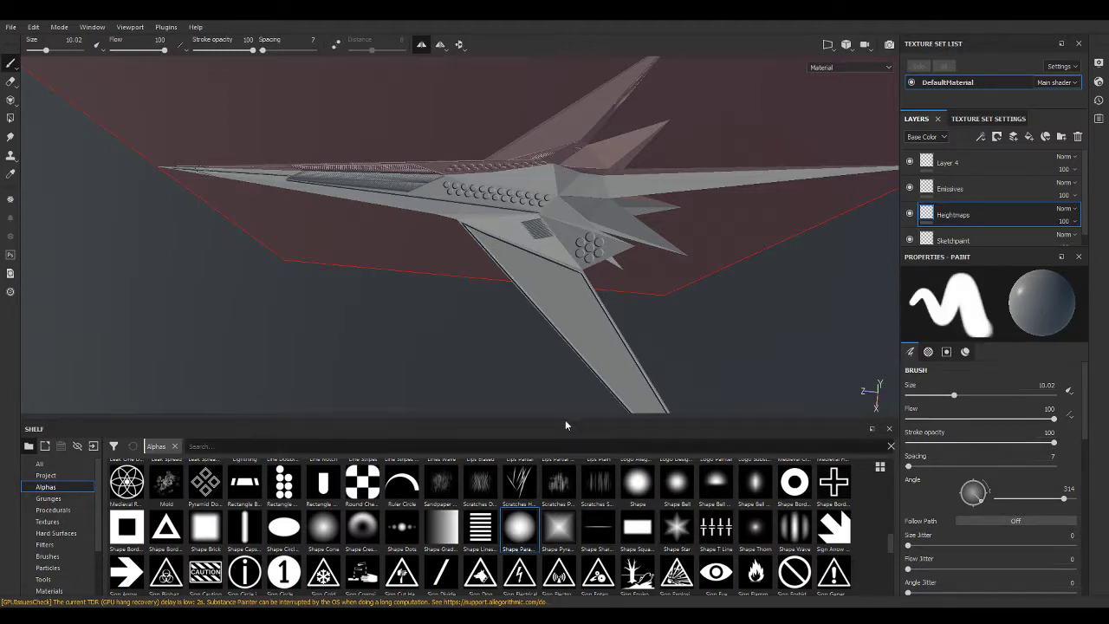
scroll(549, 290, "up", 5)
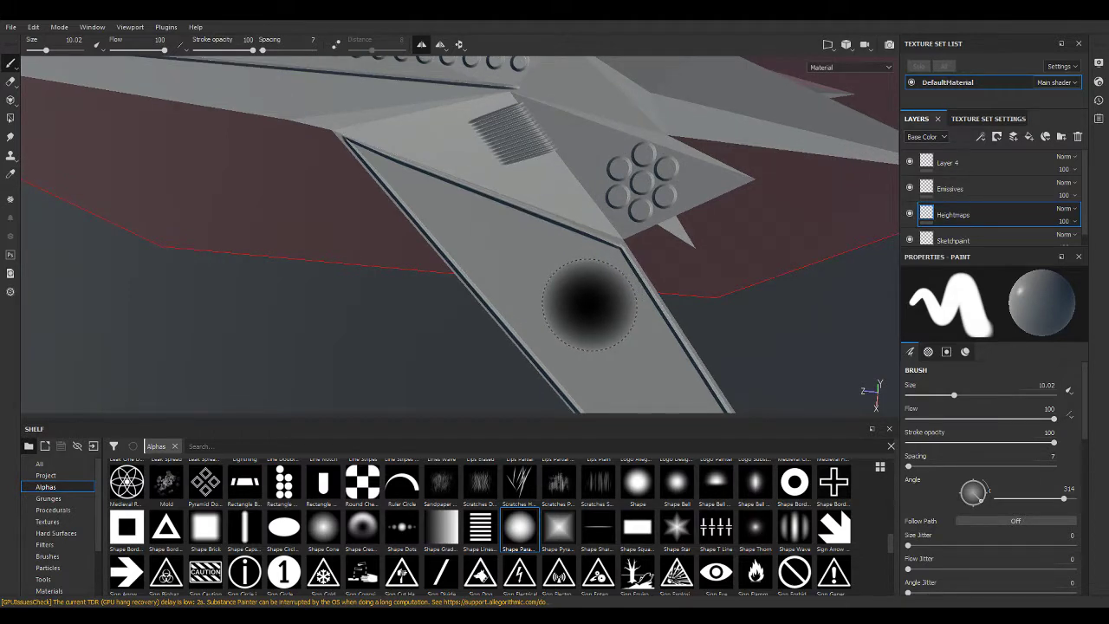
left_click(584, 304)
Stamp a mirrored pair of round domes on the other wing at brush size 10.02.
mouse_move(528, 185)
left_mouse_down("alt")
mouse_move(662, 211)
mouse_move(639, 301)
left_mouse_up("alt")
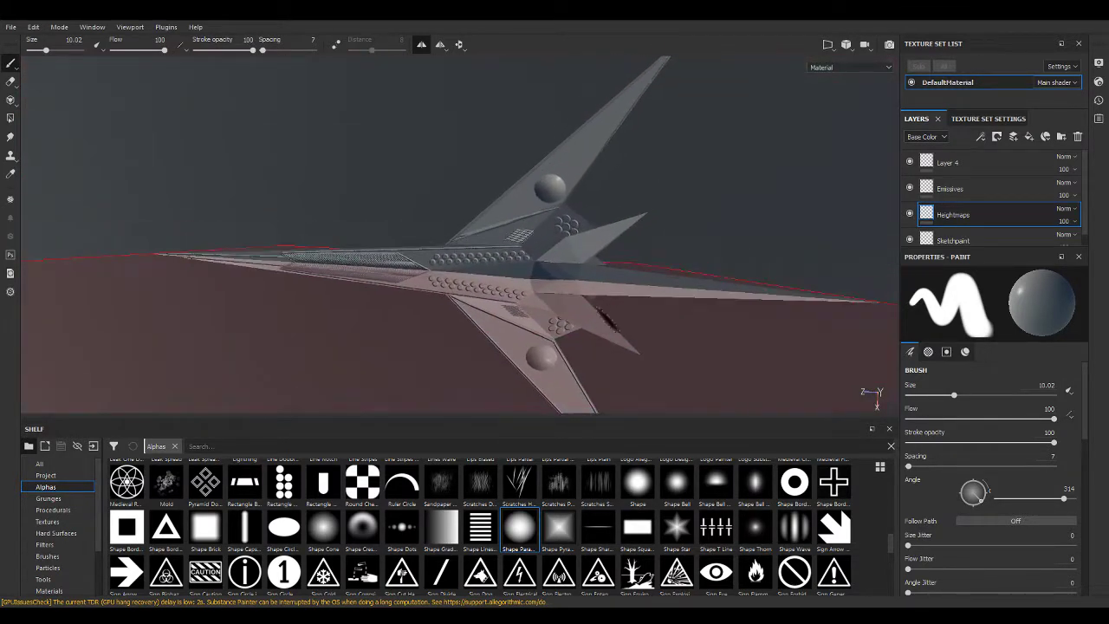
right_click_drag(555, 257, 548, 251, "ctrl")
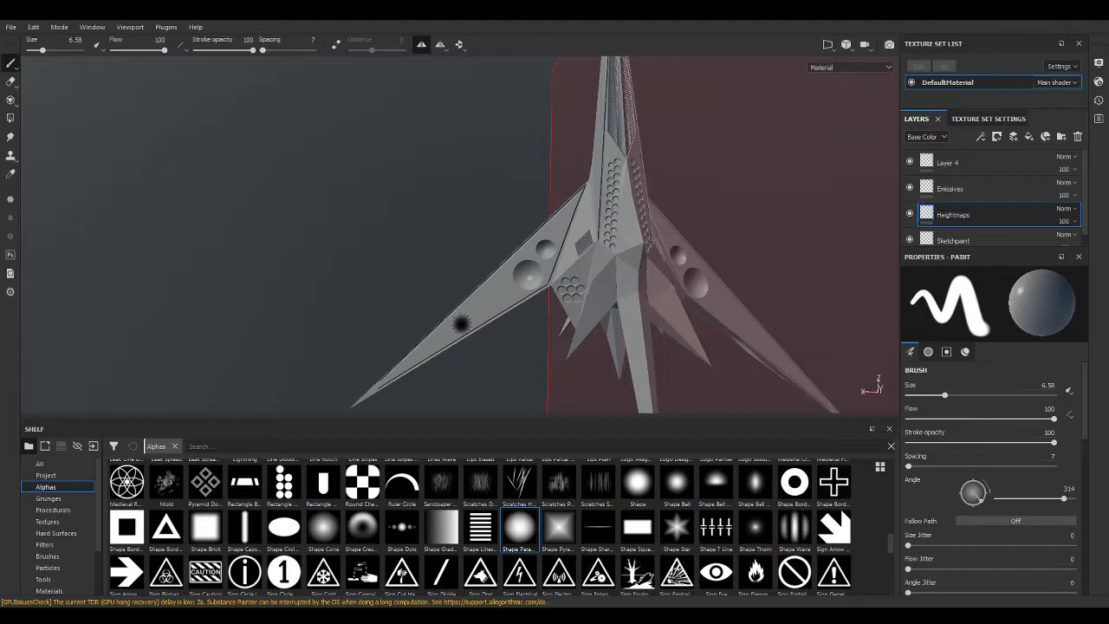
mouse_move(522, 327)
left_mouse_down("alt")
mouse_move(640, 329)
mouse_move(492, 180)
left_mouse_up("alt")
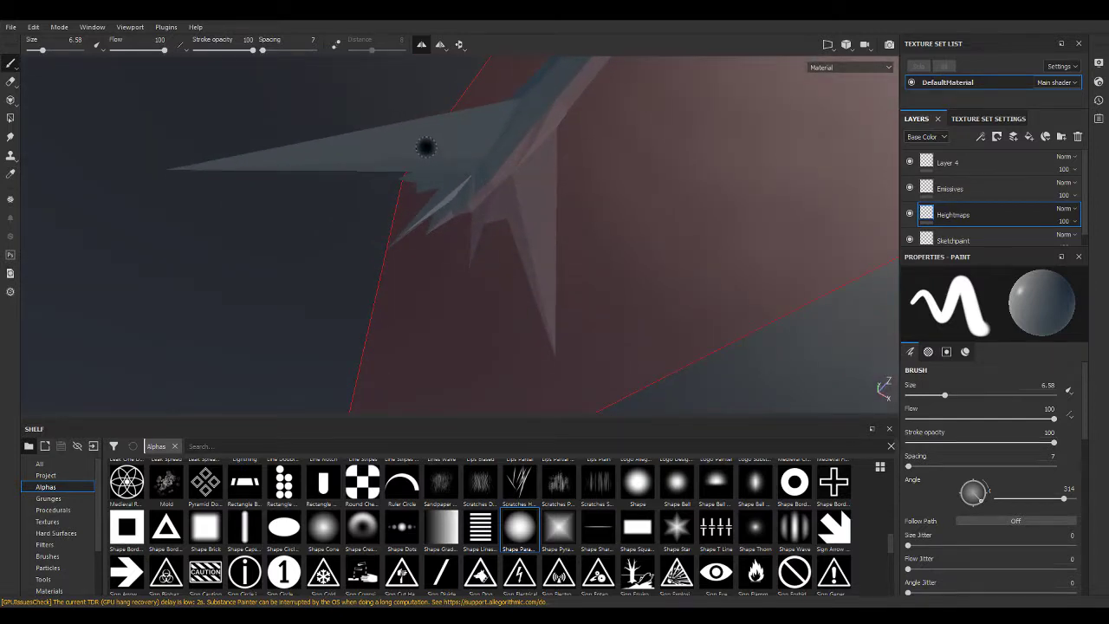
mouse_move(425, 147)
right_mouse_down("ctrl")
mouse_move(466, 141)
mouse_move(383, 141)
right_mouse_up("ctrl")
left_click(473, 132)
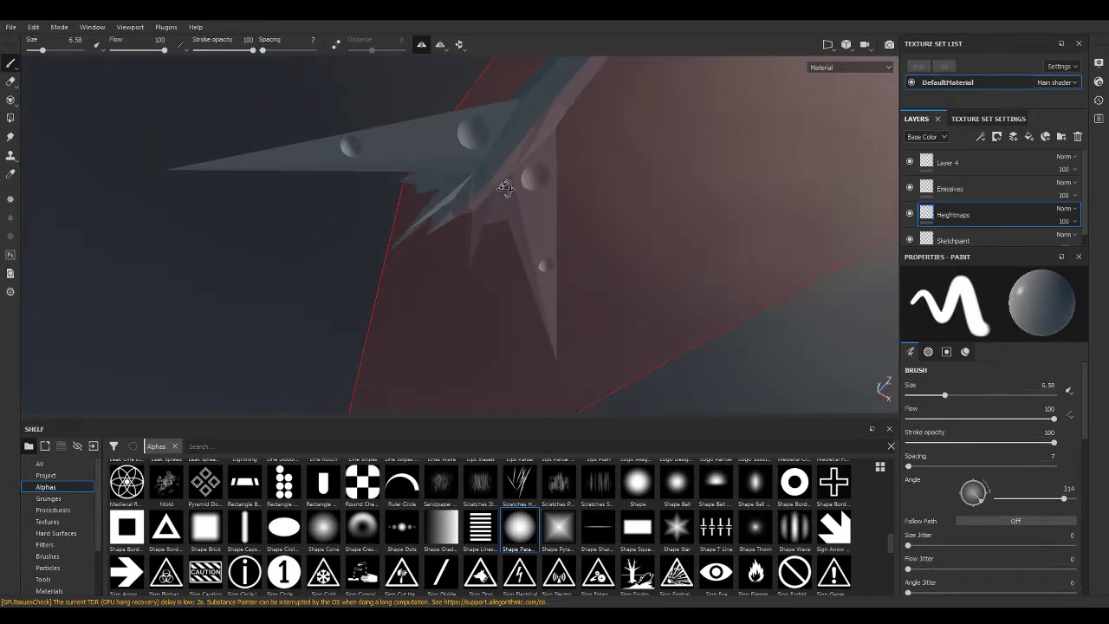
left_click_drag(505, 189, 539, 193, "alt")
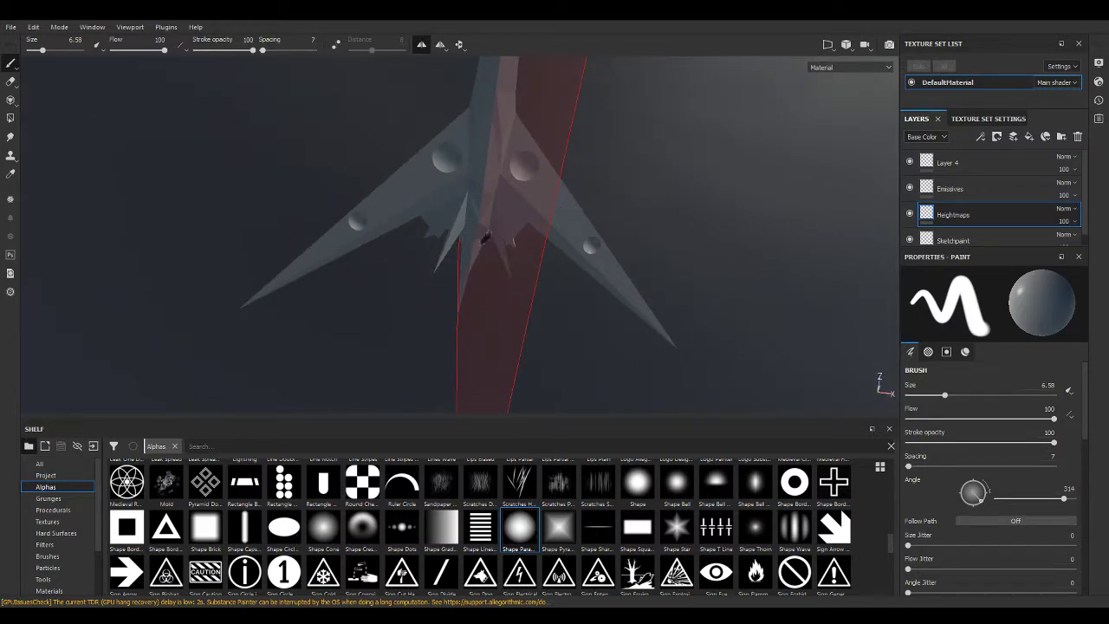
mouse_move(486, 237)
left_mouse_down("alt")
mouse_move(471, 223)
mouse_move(574, 156)
mouse_move(784, 278)
left_mouse_up("alt")
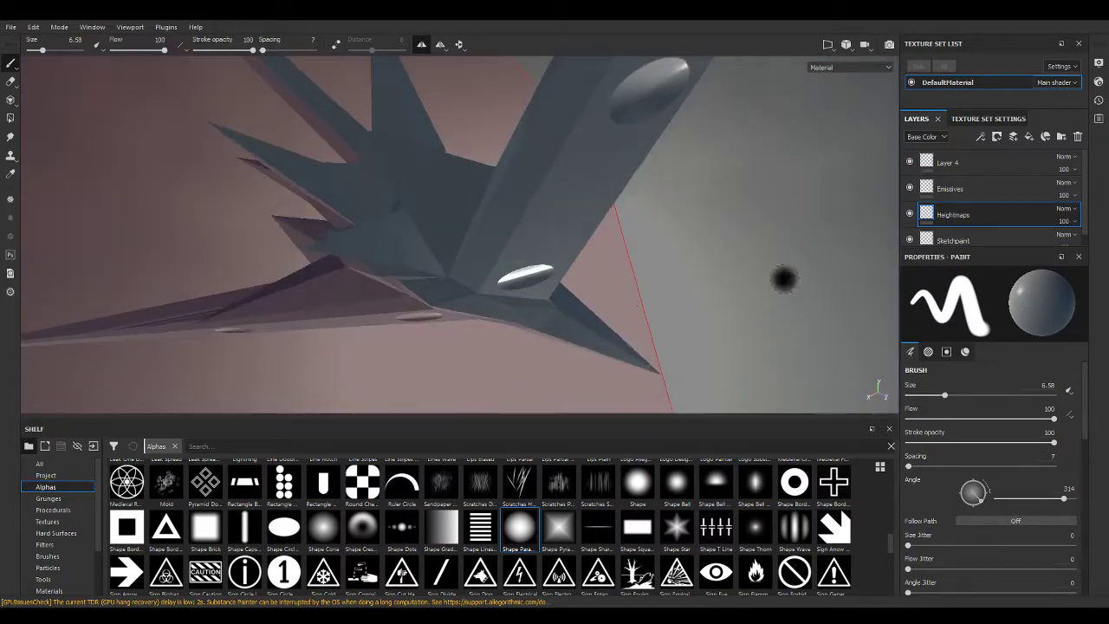
left_click(401, 485)
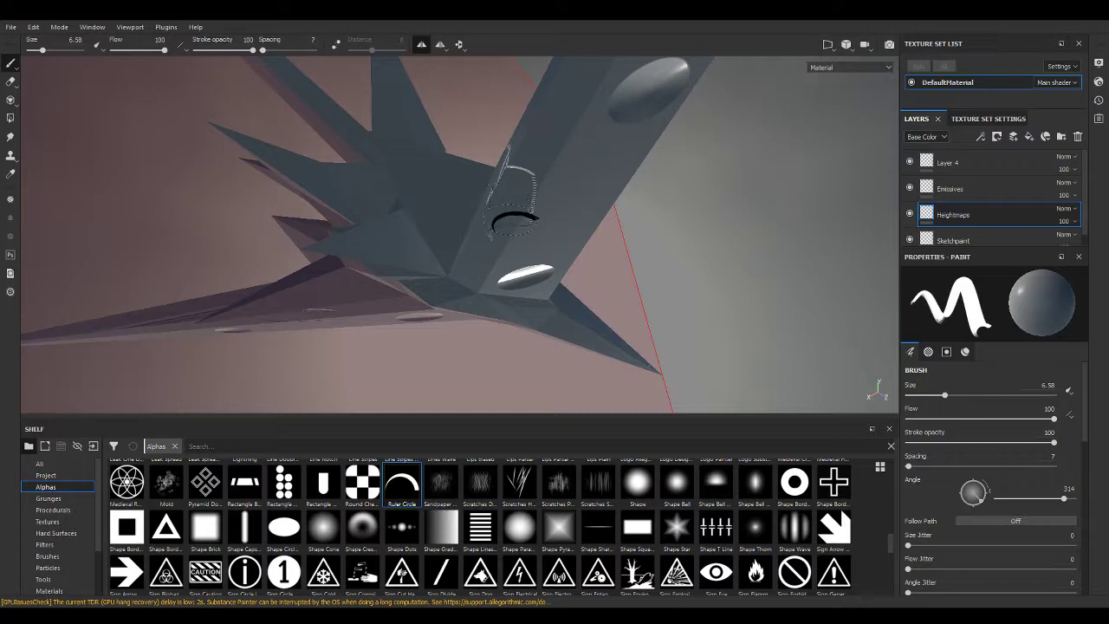
Orbit close to the hull side and set the Ruler Circle brush to size 10.02 with a new angle.
mouse_move(551, 205)
left_mouse_down("alt")
mouse_move(569, 285)
mouse_move(542, 230)
mouse_move(532, 240)
mouse_move(545, 220)
mouse_move(401, 389)
mouse_move(661, 216)
mouse_move(35, 347)
left_mouse_up("alt")
mouse_move(257, 181)
left_mouse_down("alt")
mouse_move(286, 225)
mouse_move(174, 222)
left_mouse_up("alt")
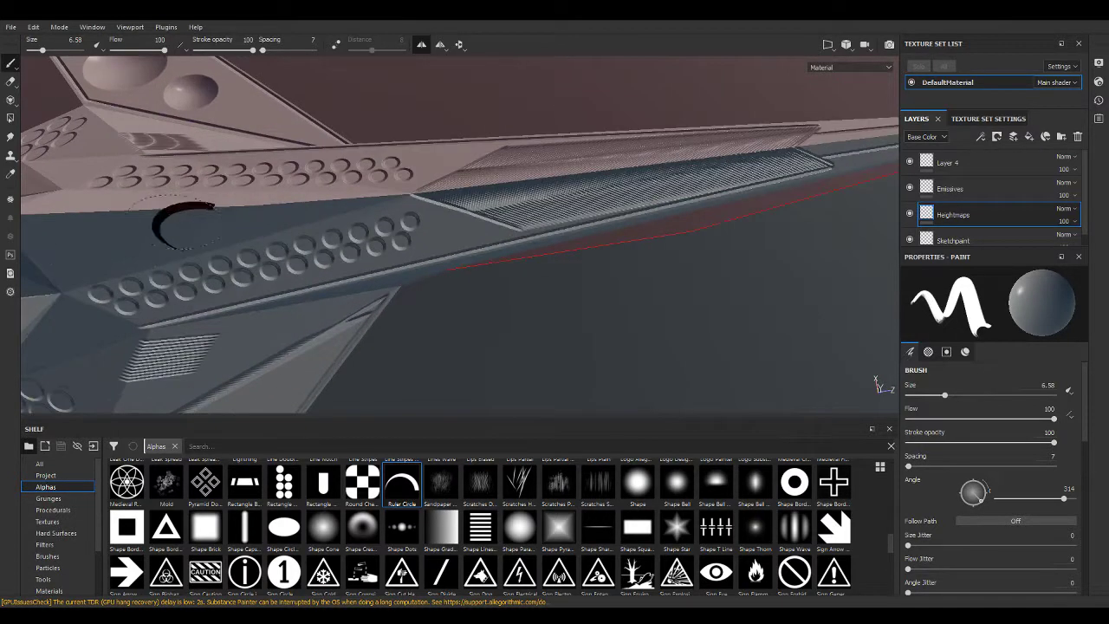
left_click_drag(112, 247, 130, 247, "ctrl")
middle_click_drag(104, 247, 297, 212, "alt")
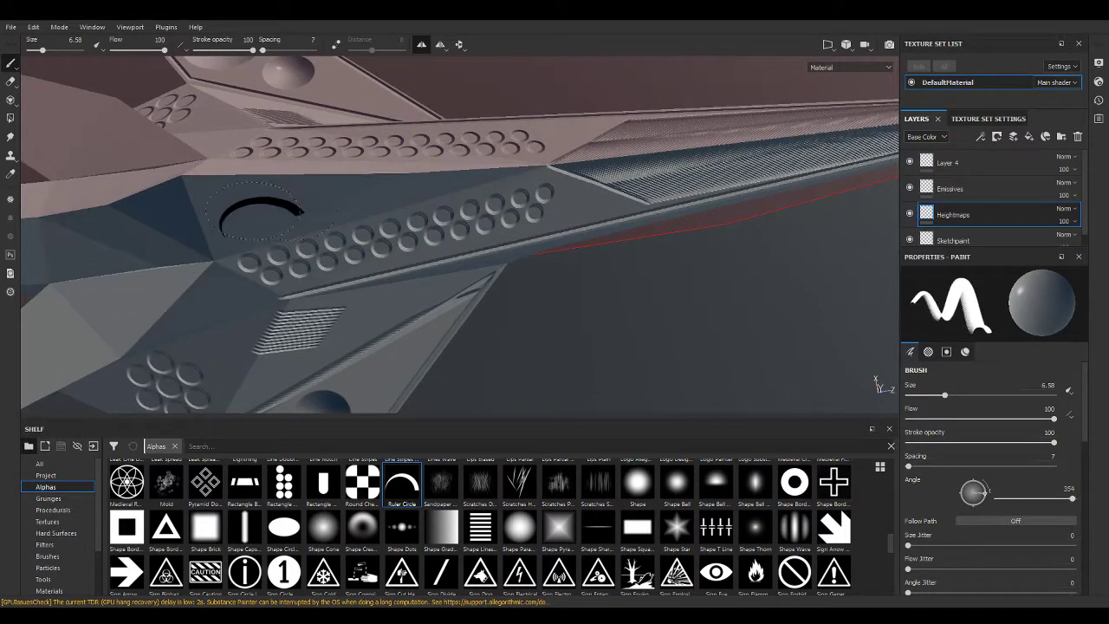
right_click_drag(256, 211, 229, 186, "alt")
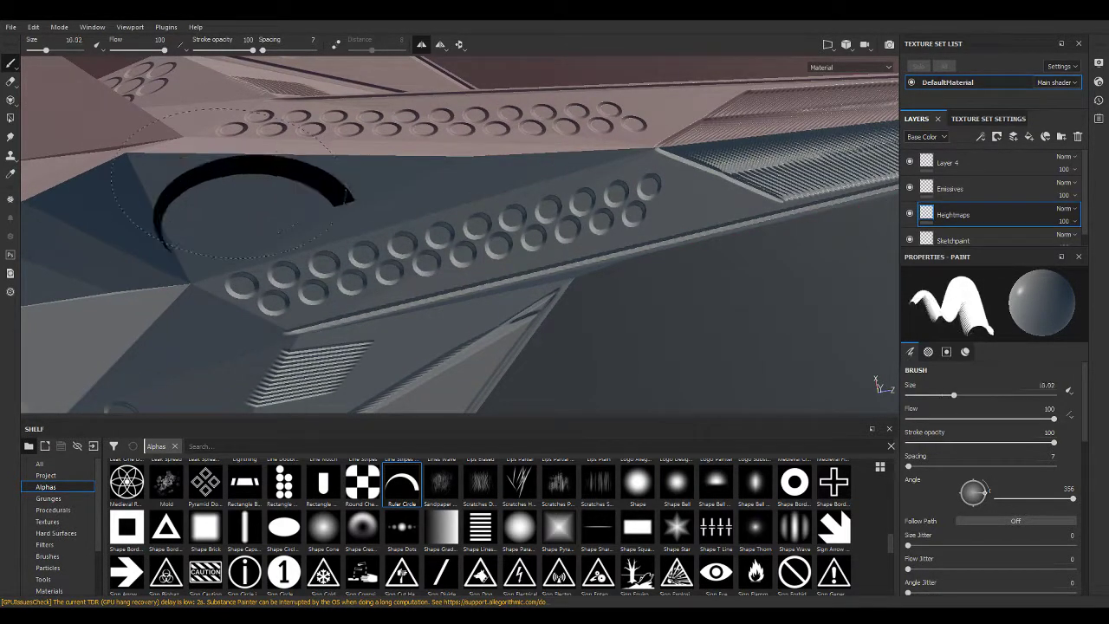
mouse_move(222, 184)
left_mouse_down("ctrl")
mouse_move(233, 165)
mouse_move(250, 183)
mouse_move(425, 220)
mouse_move(374, 260)
left_mouse_up("ctrl")
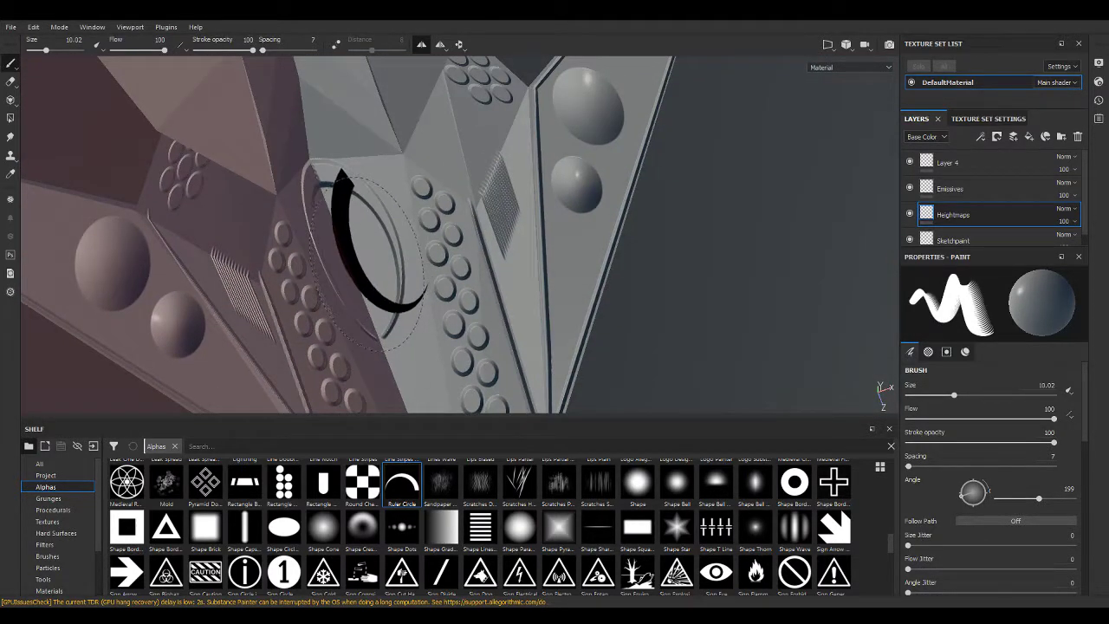
Shrink the arc brush to size 3.86 and rotate it while orbiting to the flat grey panel.
right_click_drag(368, 262, 372, 249, "ctrl")
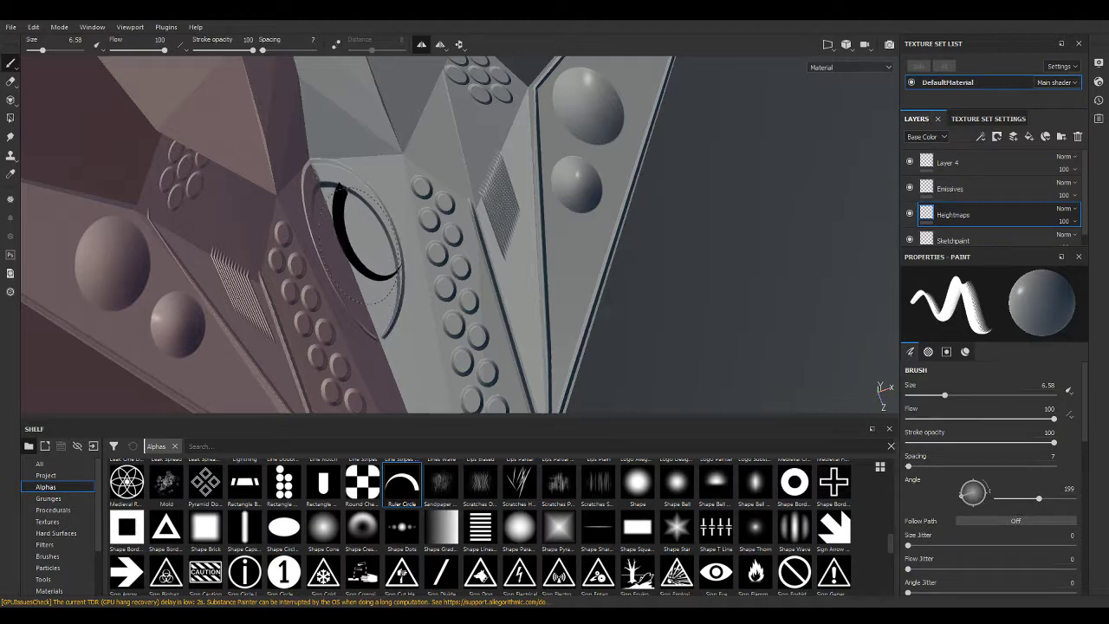
mouse_move(381, 286)
left_mouse_down("alt")
mouse_move(537, 277)
mouse_move(286, 259)
left_mouse_up("alt")
right_click_drag(286, 264, 270, 264, "ctrl")
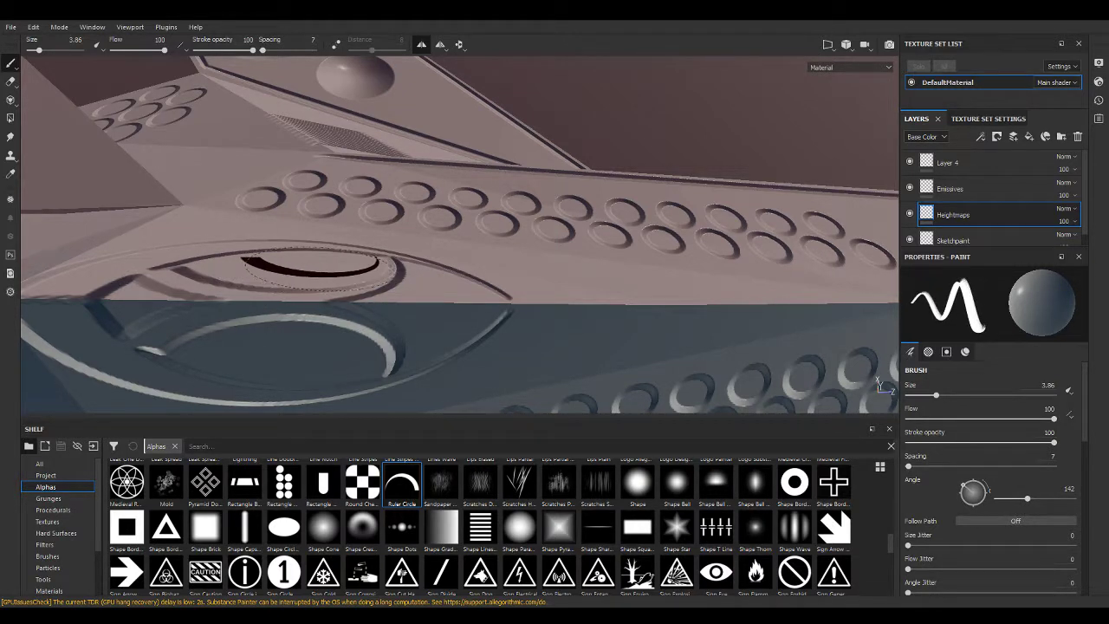
mouse_move(329, 267)
left_mouse_down("alt")
mouse_move(645, 269)
mouse_move(569, 366)
mouse_move(649, 317)
mouse_move(723, 381)
left_mouse_up("alt")
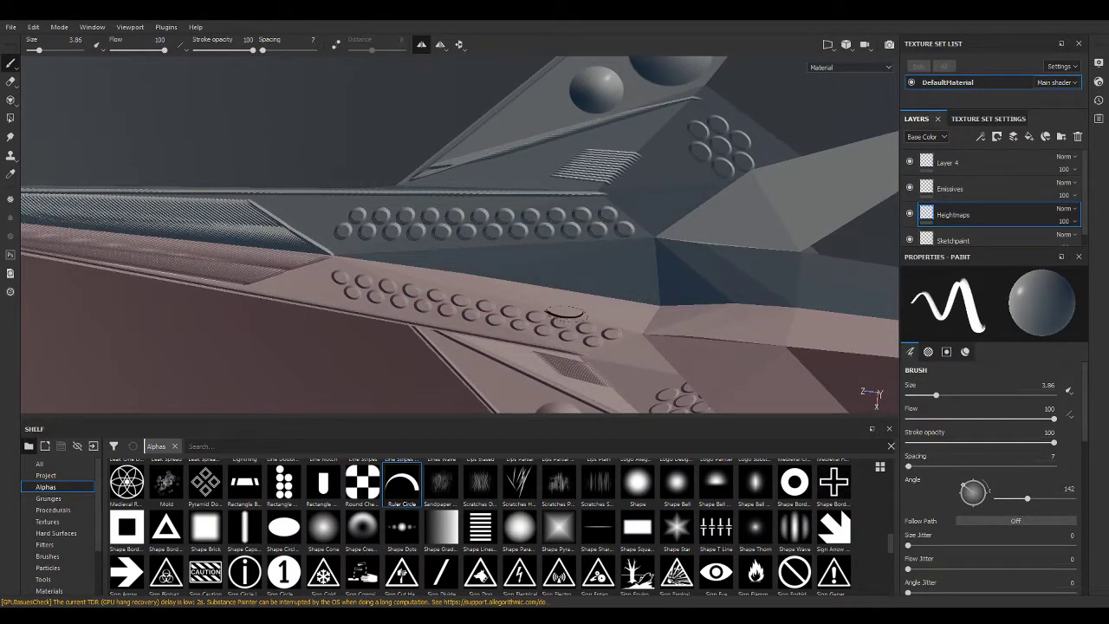
scroll(594, 292, "up", 3)
scroll(659, 338, "up", 2)
mouse_move(682, 351)
left_mouse_down("alt")
mouse_move(675, 312)
mouse_move(685, 325)
mouse_move(689, 303)
left_mouse_up("alt")
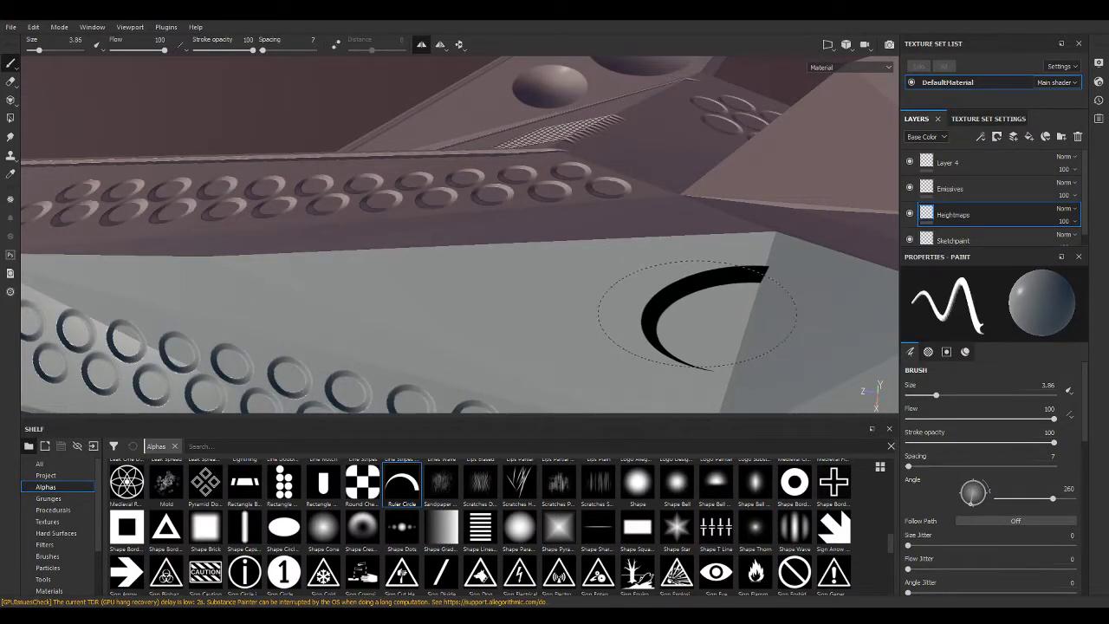
Stamp a test arc at angle 260 on the flat panel, then undo it.
right_click_drag(689, 303, 687, 291, "ctrl")
left_click_drag(687, 291, 718, 204, "alt")
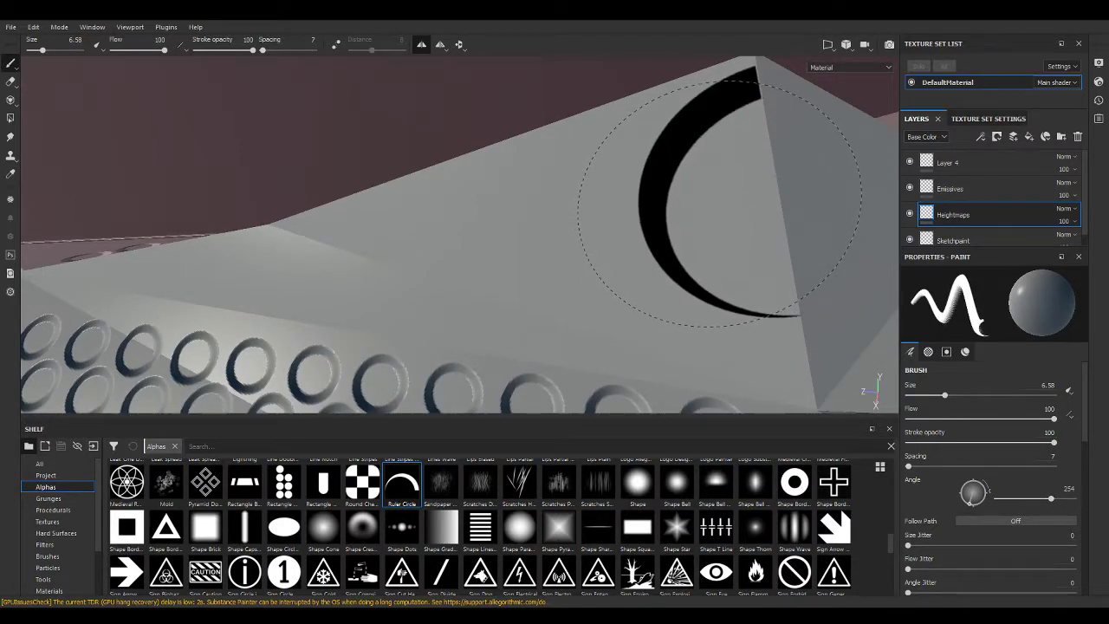
left_click(718, 204)
right_click_drag(749, 213, 706, 212, "ctrl")
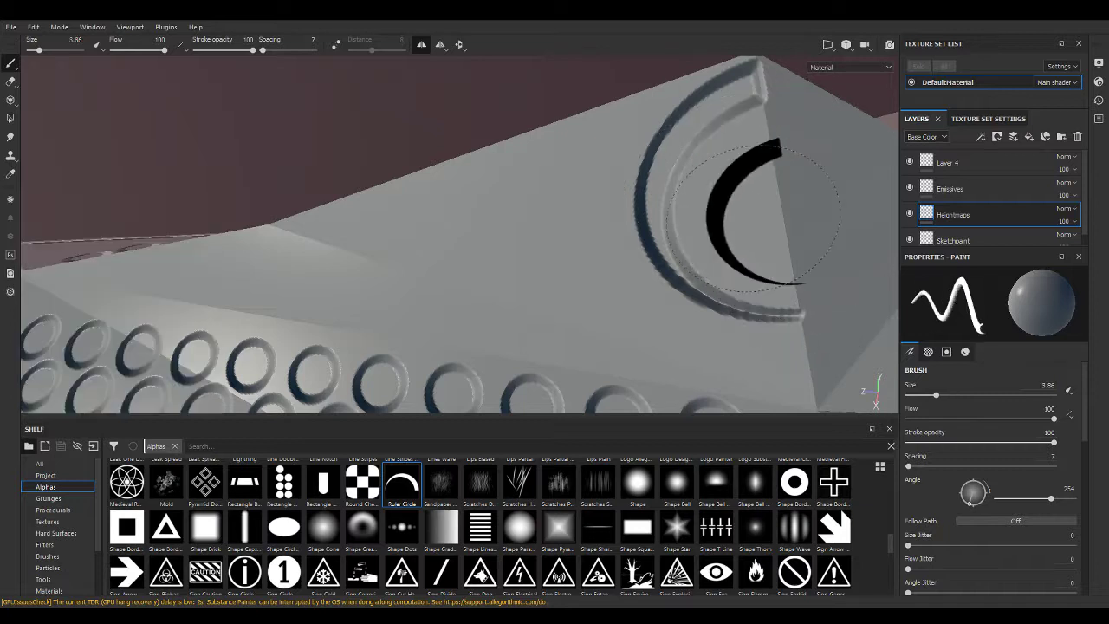
key("ctrl+z")
key("ctrl+z")
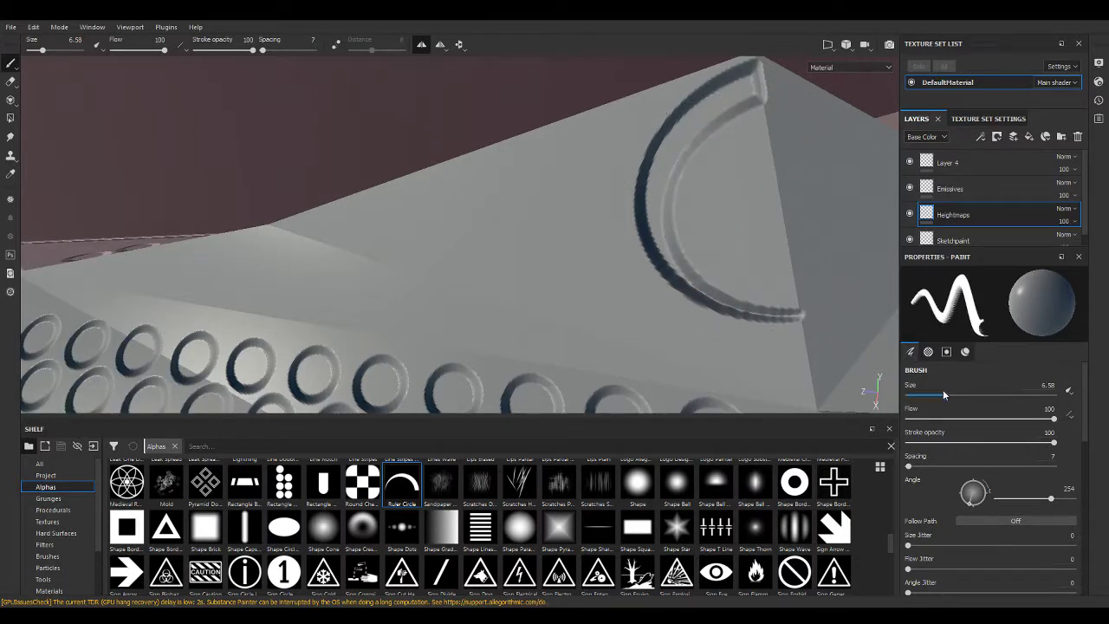
Emboss three nested arcs with the brush at size 4.44, flow 99, angle 249.
left_click_drag(940, 398, 936, 395)
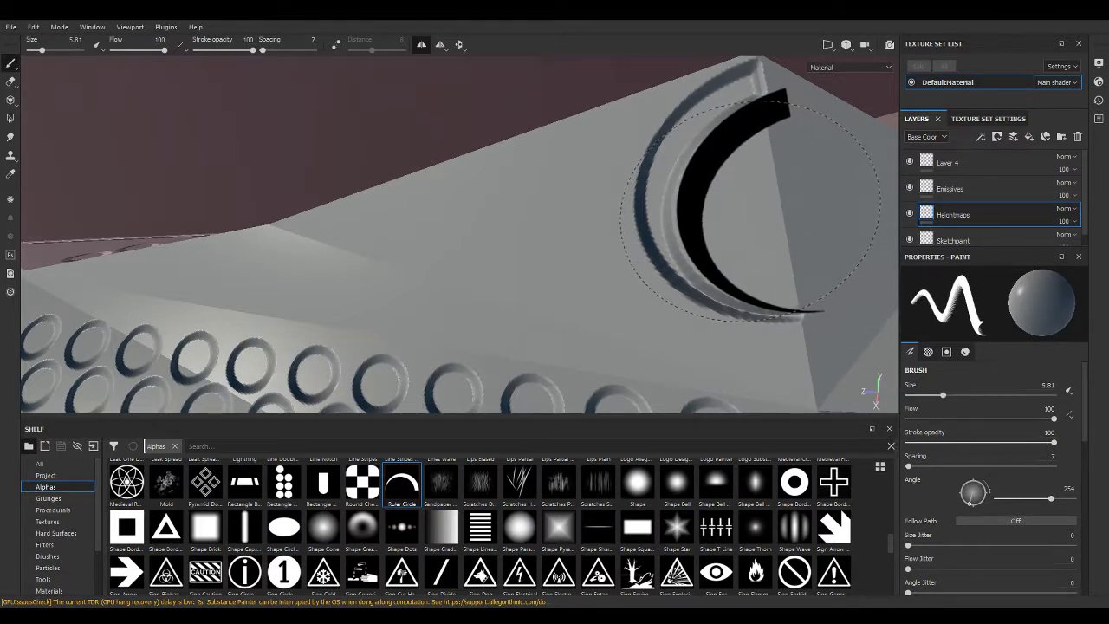
left_click_drag(1053, 418, 1051, 418)
left_click_drag(1051, 498, 1049, 499)
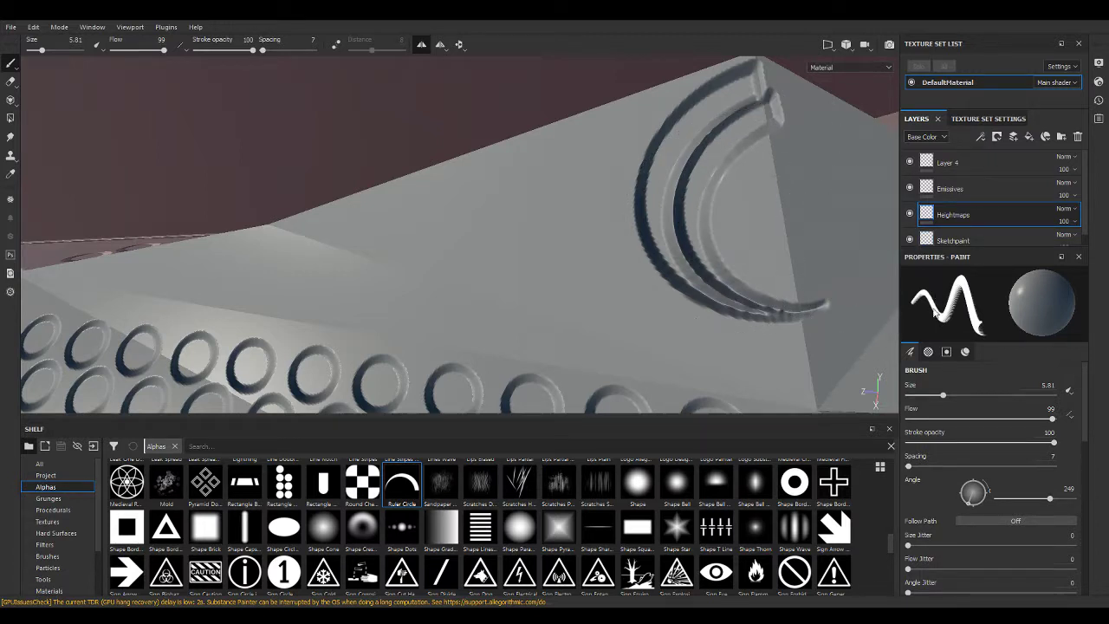
left_click_drag(939, 391, 938, 395)
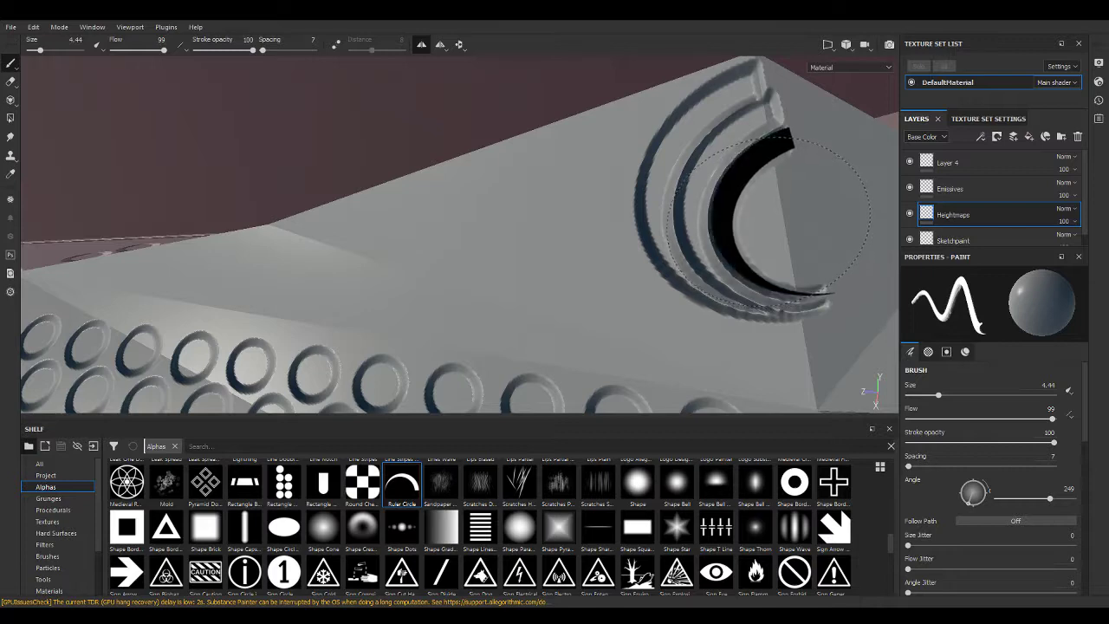
mouse_move(762, 212)
left_mouse_down("alt")
mouse_move(691, 217)
mouse_move(174, 168)
mouse_move(624, 168)
mouse_move(870, 299)
mouse_move(655, 235)
mouse_move(557, 168)
mouse_move(578, 235)
mouse_move(557, 168)
mouse_move(676, 208)
left_mouse_up("alt")
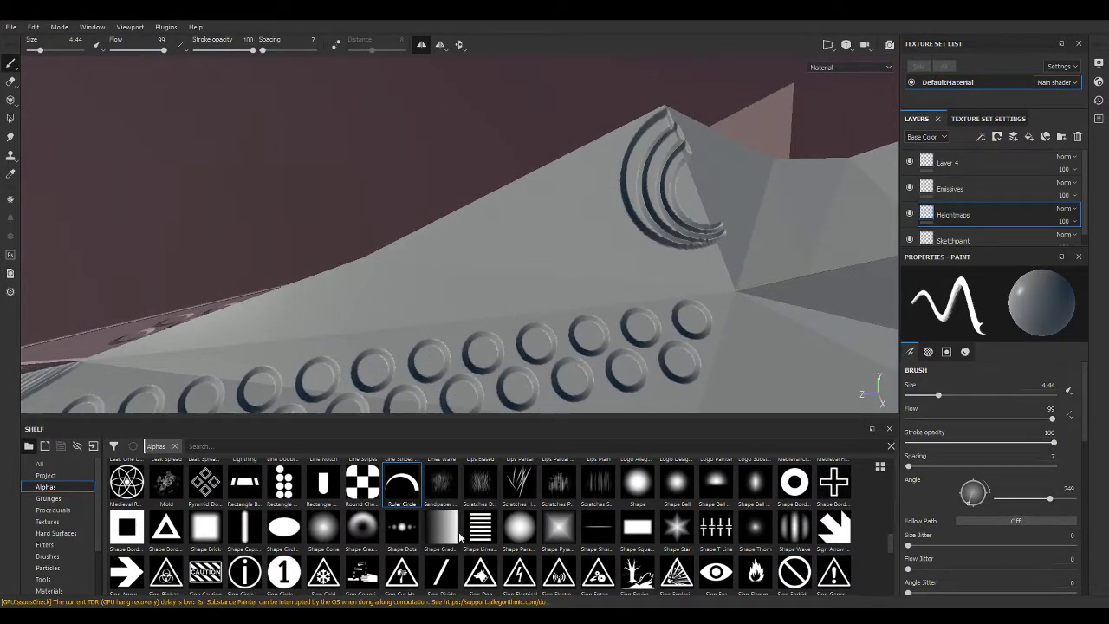
left_click_drag(454, 530, 579, 221)
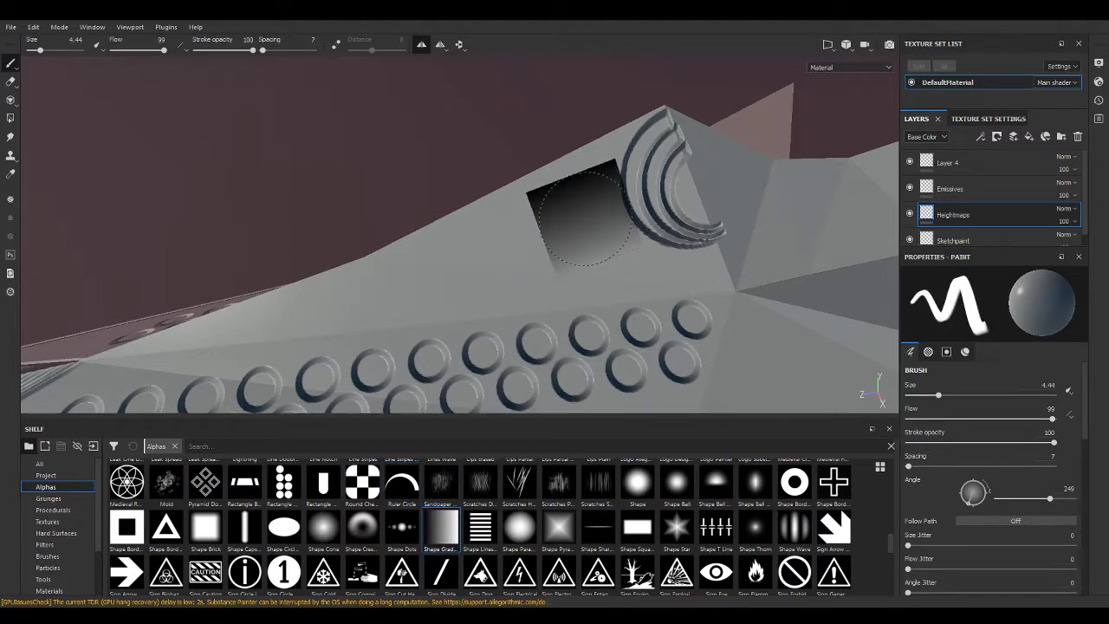
Undo the arcs and draw a horizontal raised strip with the Shape Square alpha.
key("ctrl+z")
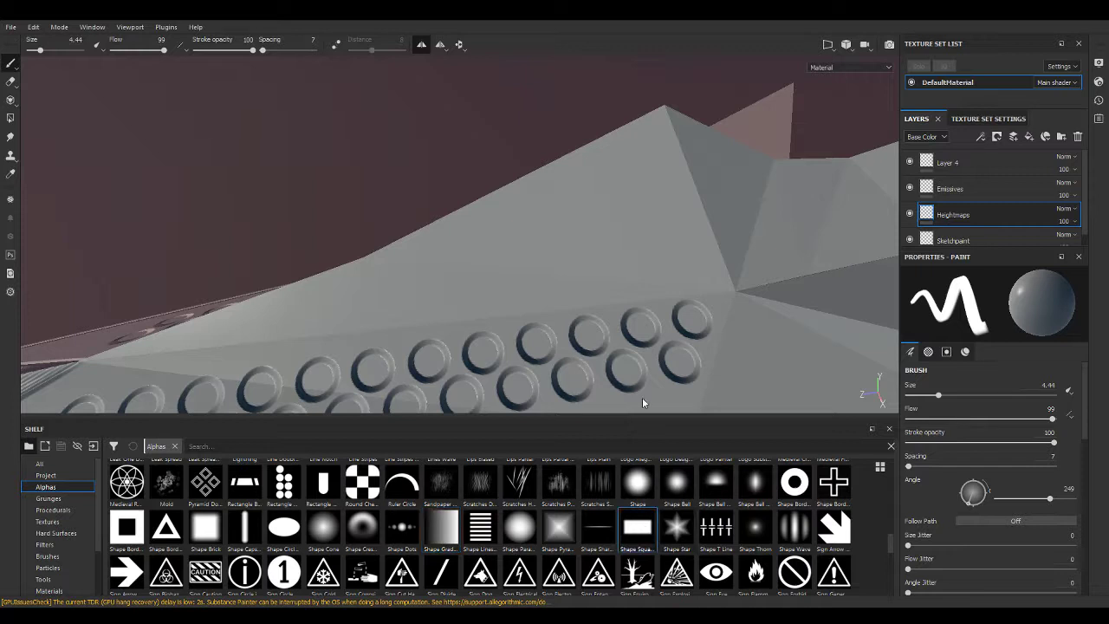
left_click_drag(639, 531, 628, 290)
left_click(674, 182)
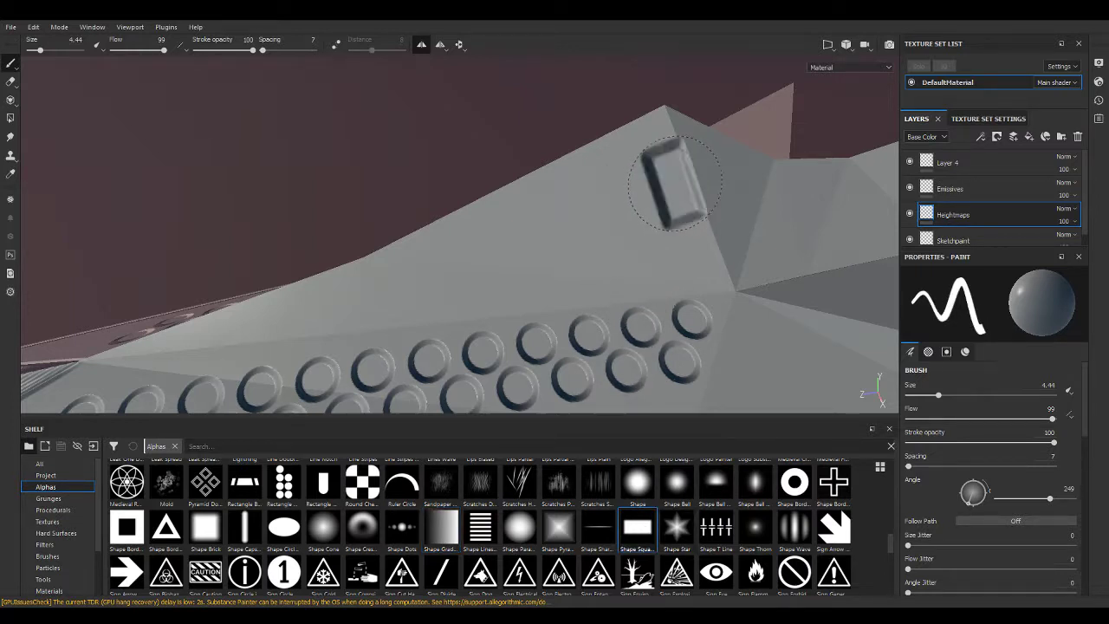
key("ctrl+z")
mouse_move(662, 276)
left_mouse_down("ctrl")
mouse_move(686, 267)
mouse_move(676, 265)
left_mouse_up("ctrl")
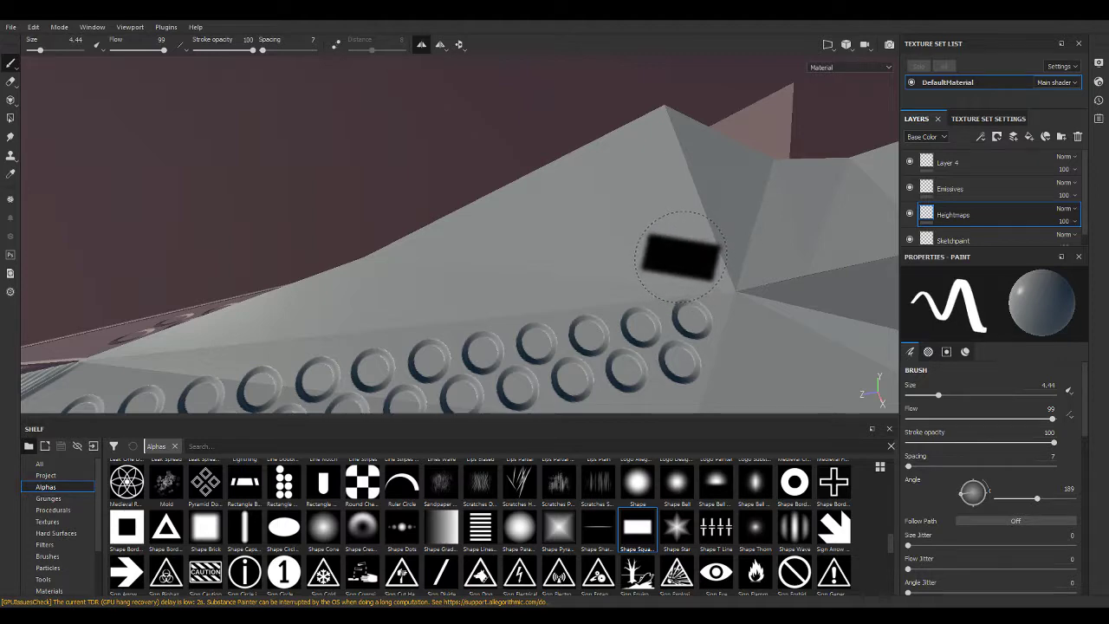
left_click(677, 264)
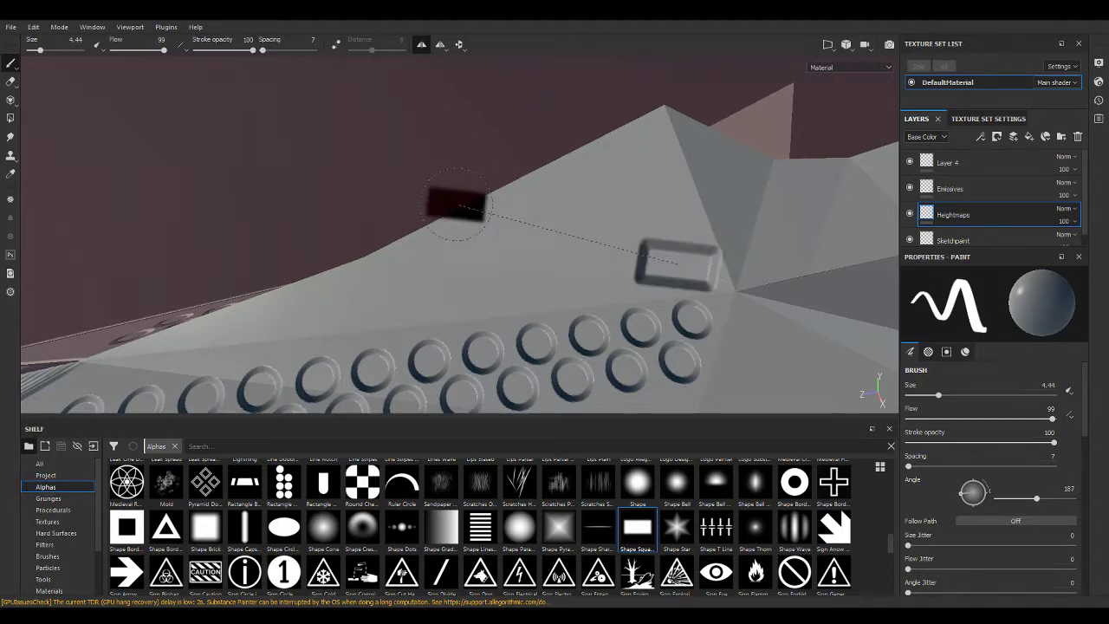
left_click(433, 242, "shift")
Stamp two more raised rectangles near the panel edge at angle 157.
mouse_move(437, 169)
left_mouse_down("alt")
mouse_move(641, 144)
mouse_move(446, 173)
mouse_move(639, 231)
left_mouse_up("alt")
left_click_drag(649, 161, 646, 143, "ctrl")
left_click(648, 143)
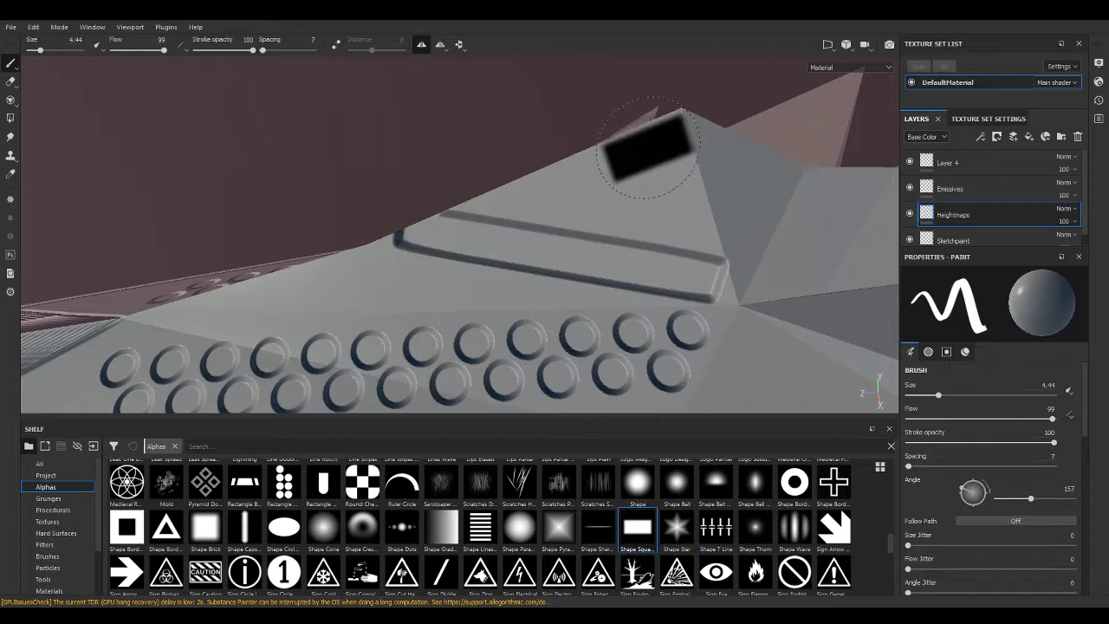
left_click(563, 182)
mouse_move(424, 260)
left_mouse_down("alt")
mouse_move(615, 180)
mouse_move(718, 180)
mouse_move(713, 248)
left_mouse_up("alt")
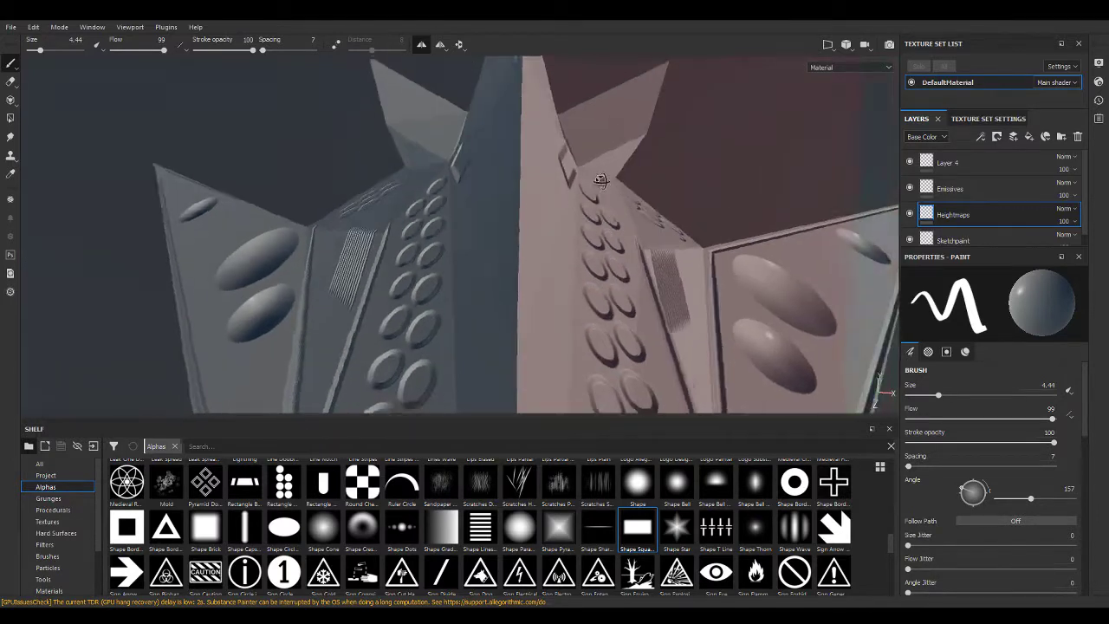
left_click_drag(592, 270, 317, 148, "alt")
left_click_drag(574, 148, 607, 339, "alt")
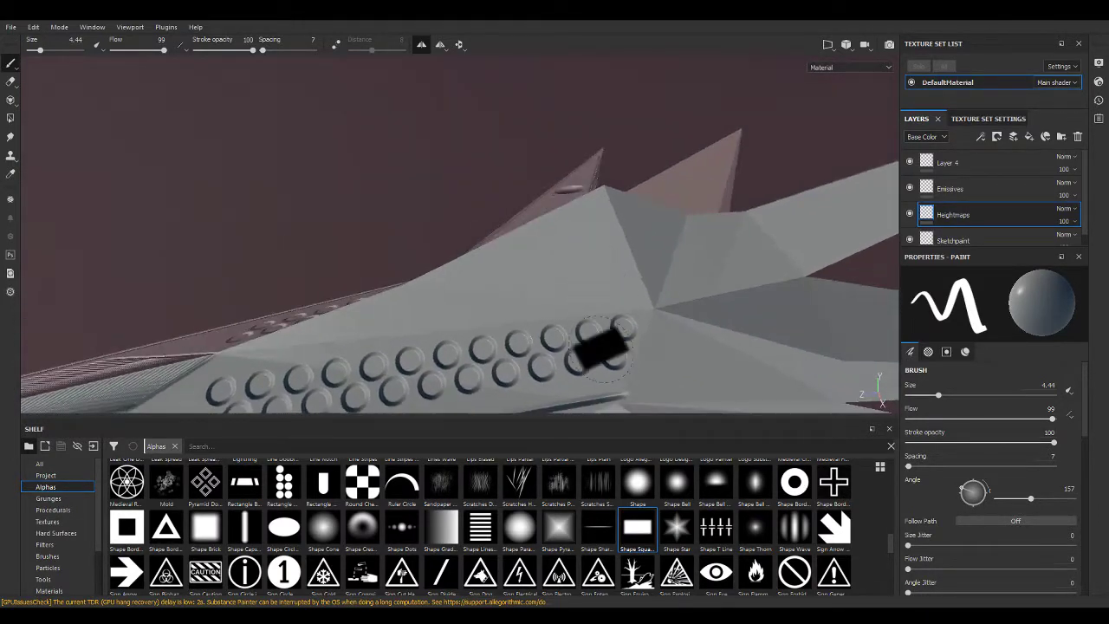
left_click(596, 529)
left_click_drag(468, 265, 492, 322, "alt")
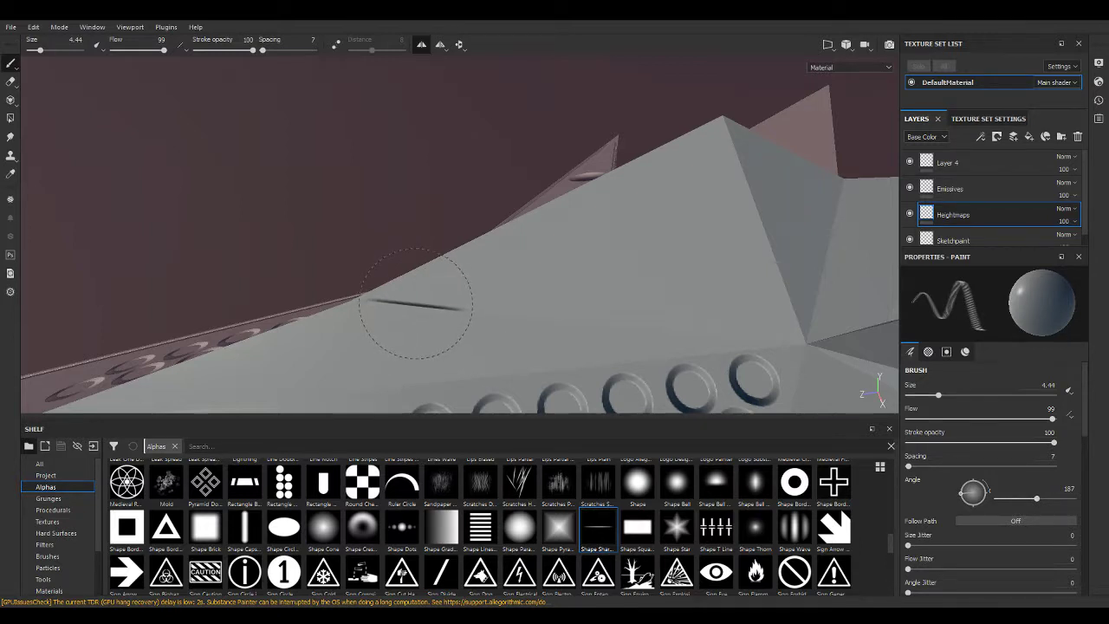
Paint straight Shape Sharp lines along the triangular panel's top edge.
left_click(756, 335, "shift")
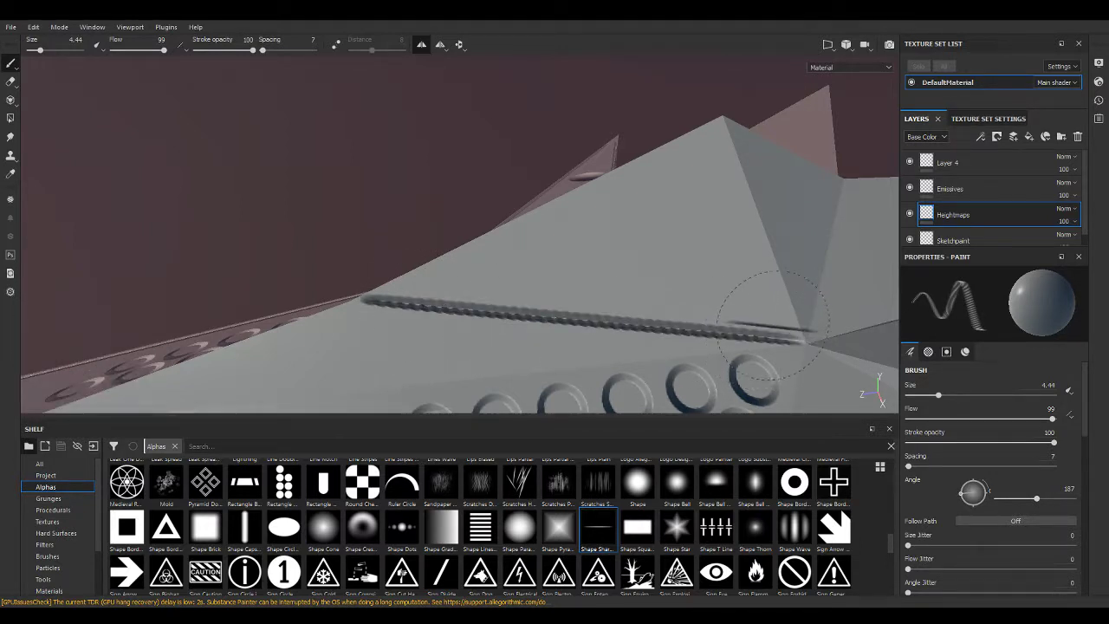
left_click_drag(774, 325, 774, 321, "ctrl")
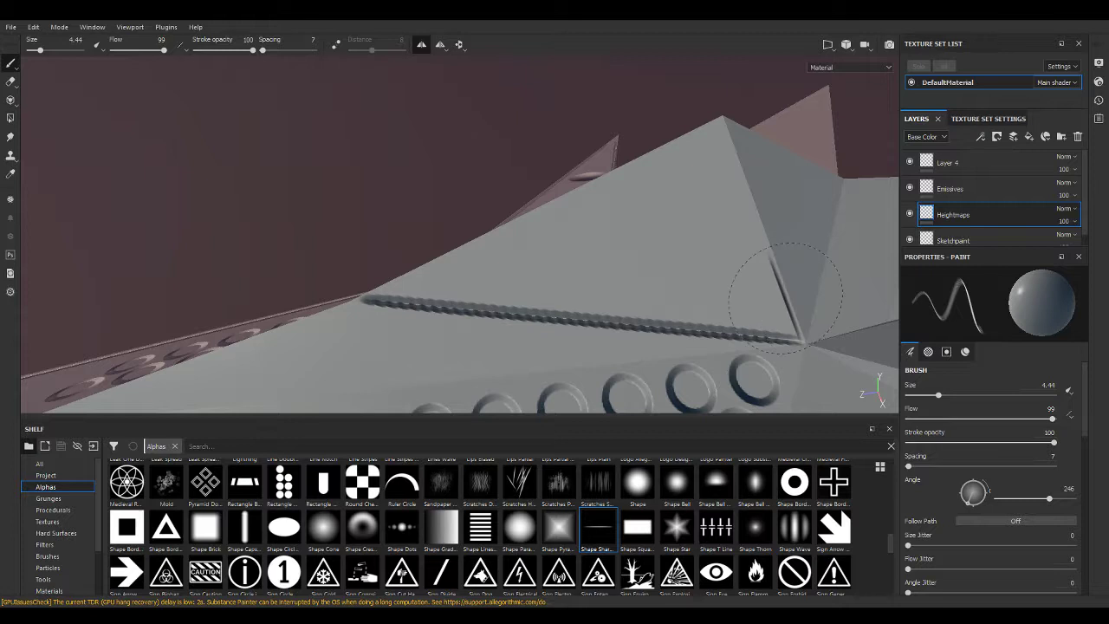
key("shift")
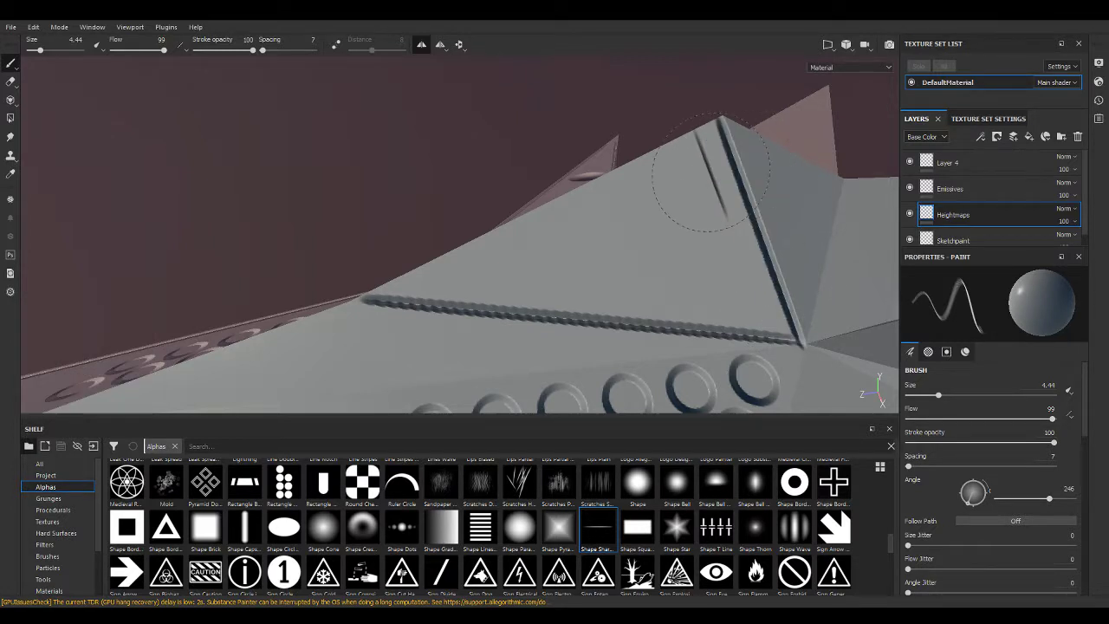
left_click_drag(736, 164, 711, 173, "ctrl")
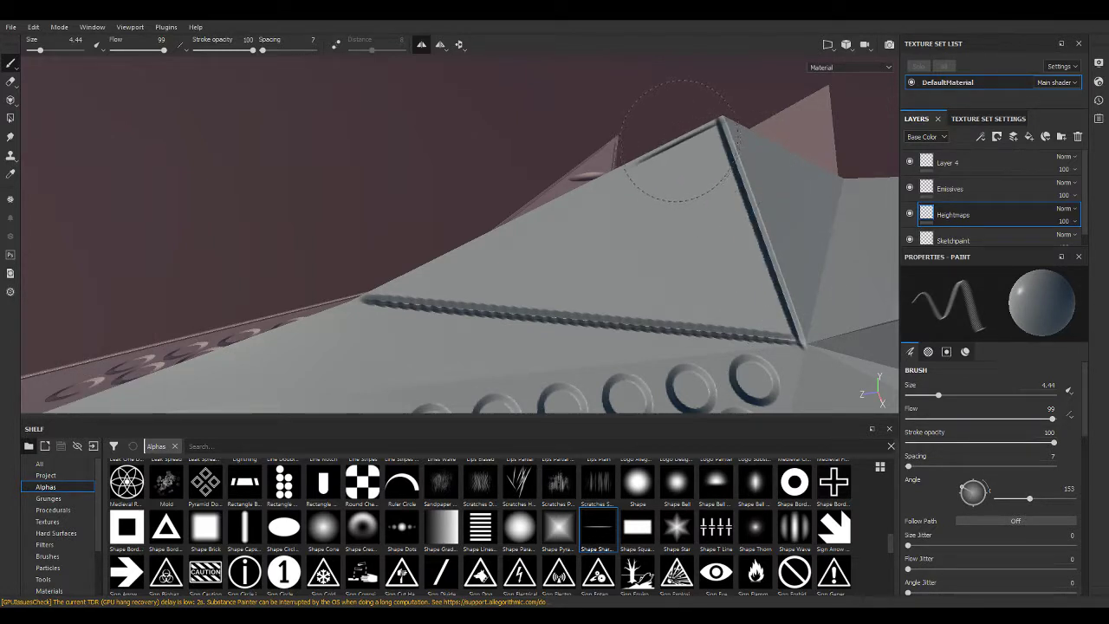
key("shift")
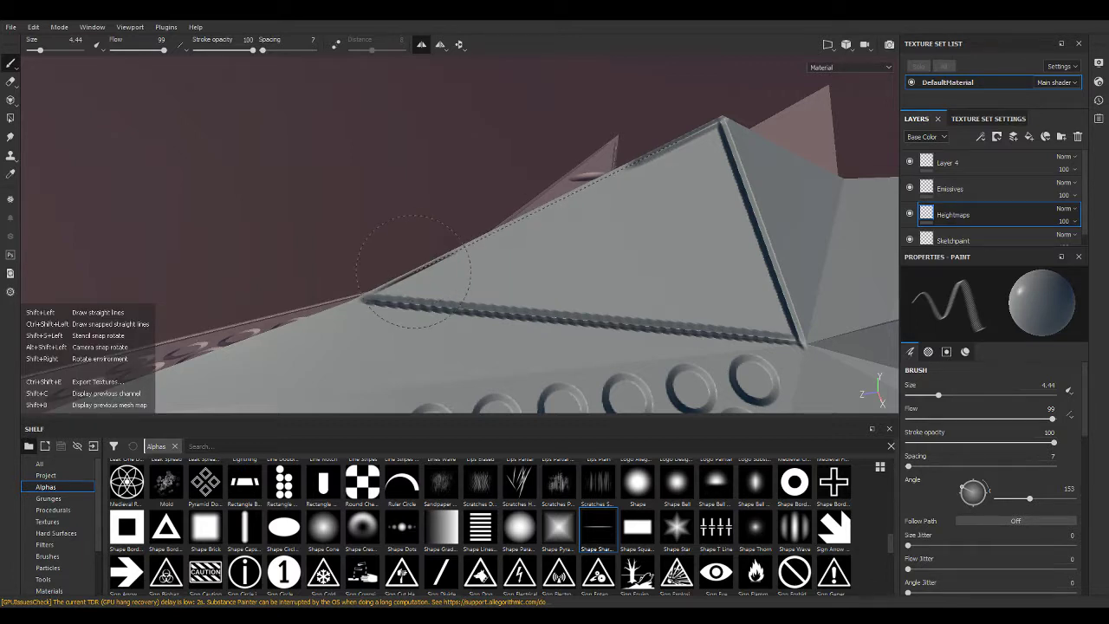
left_click(413, 271, "shift")
key("shift")
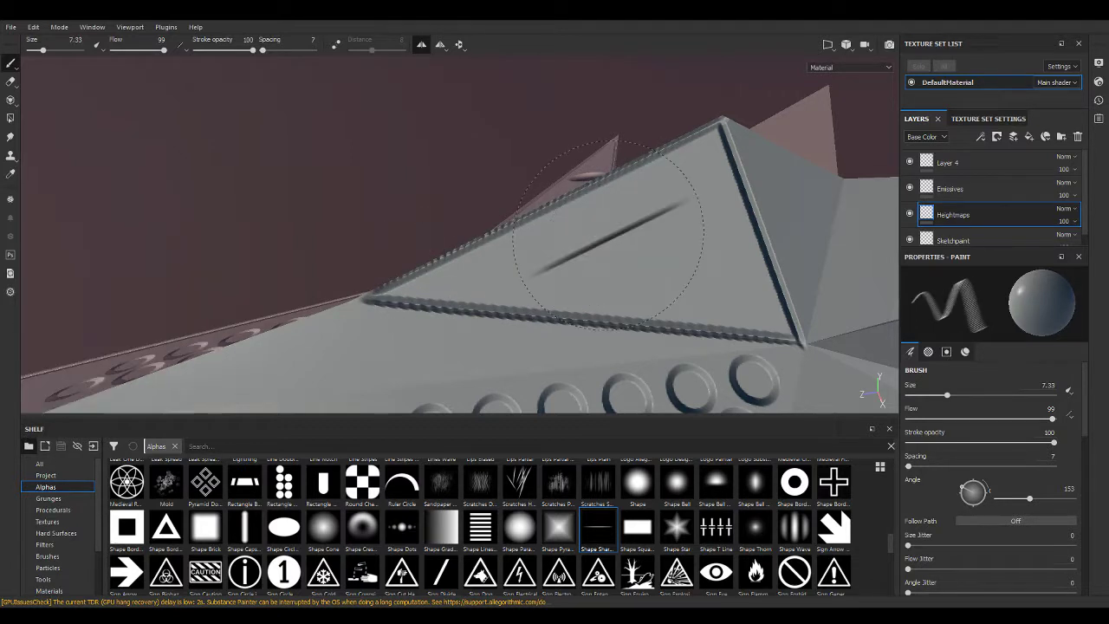
Carve grooves along the inner triangle's bottom and left edges to complete the line panel.
left_click(607, 229)
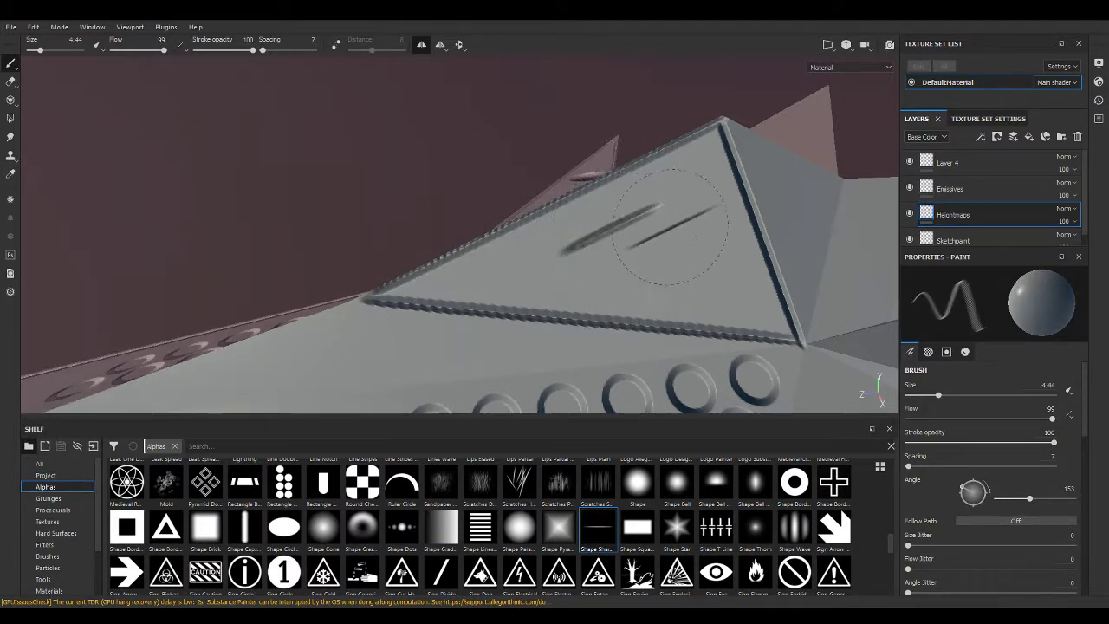
right_click_drag(671, 208, 693, 198, "shift")
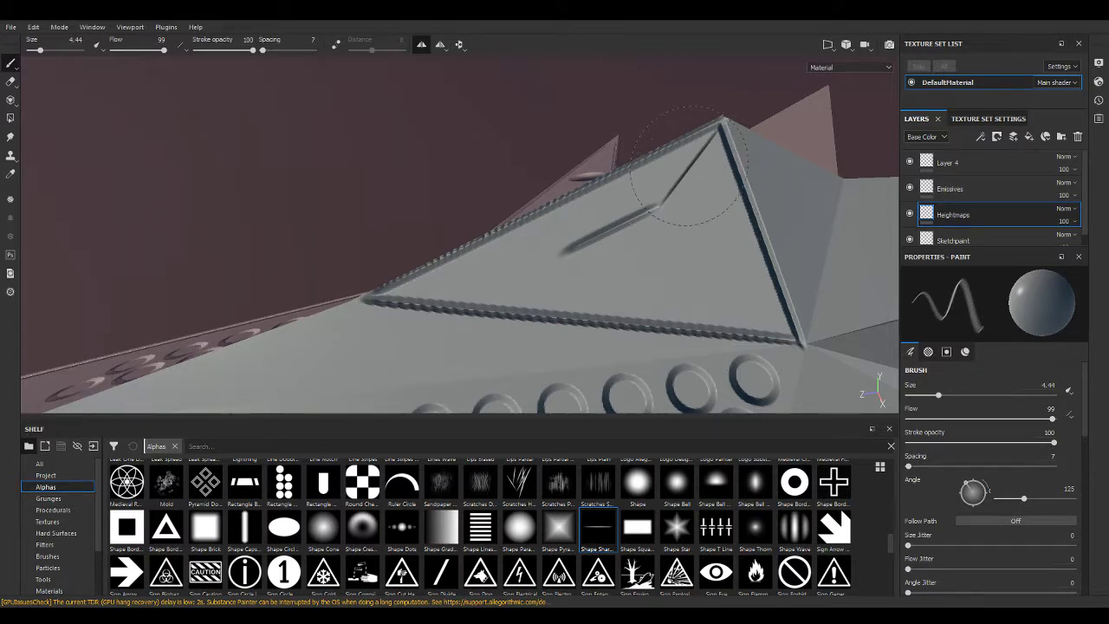
right_click_drag(664, 242, 662, 239, "shift")
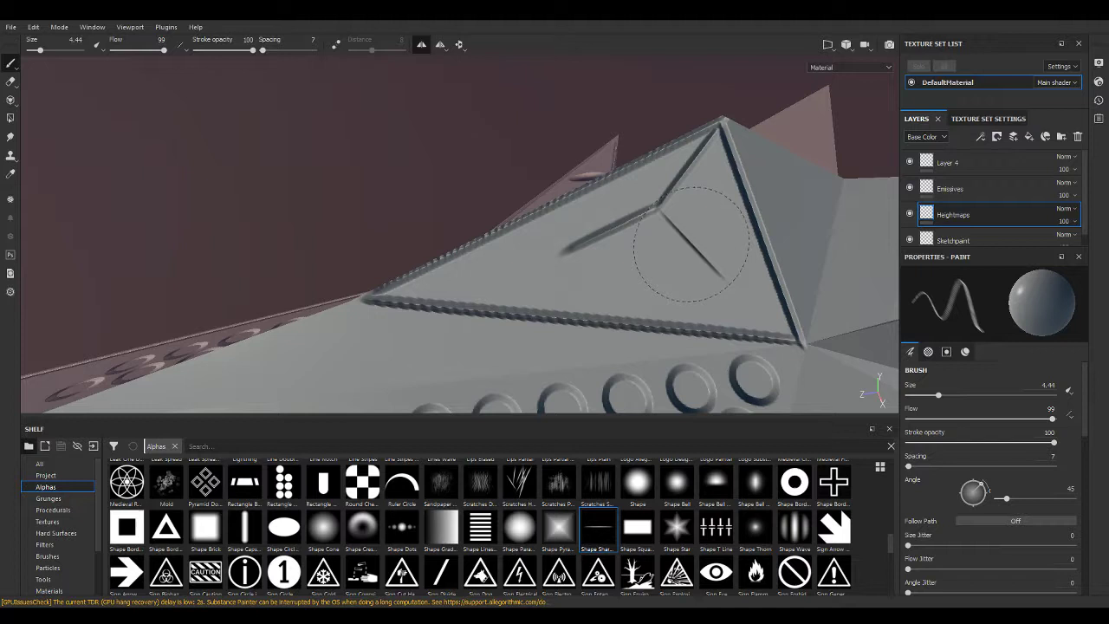
right_click_drag(685, 272, 681, 272, "shift")
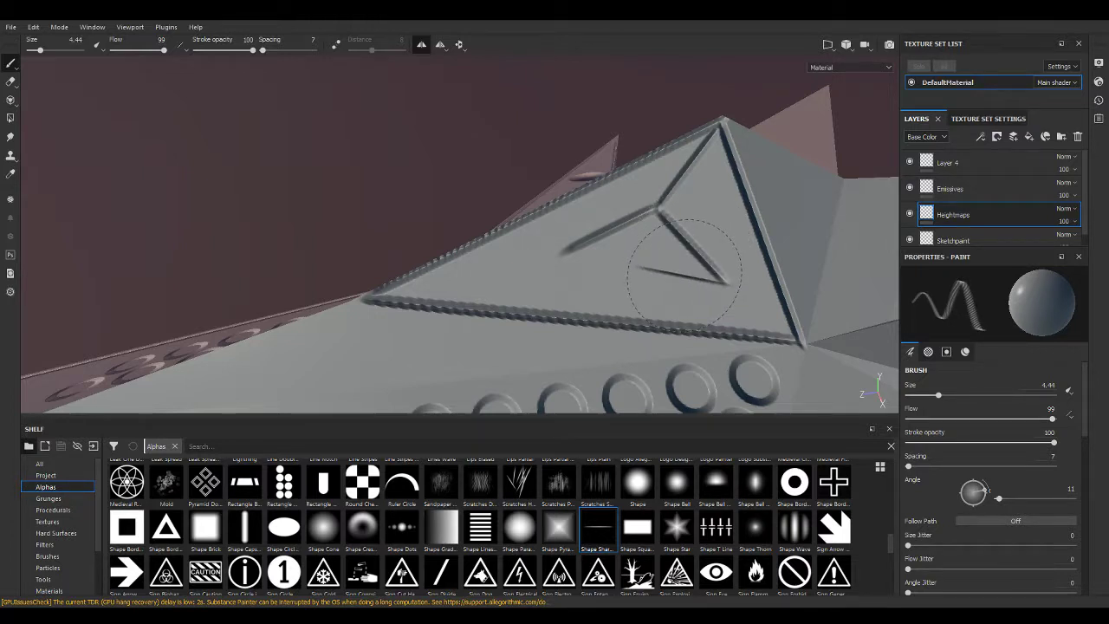
left_click(639, 274)
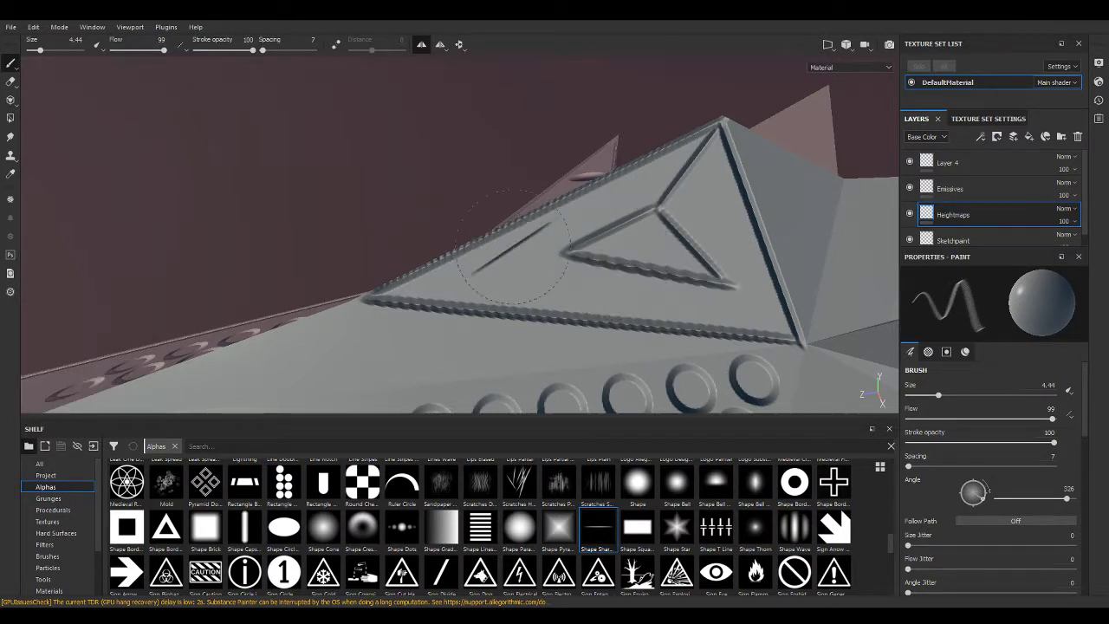
left_click(420, 281)
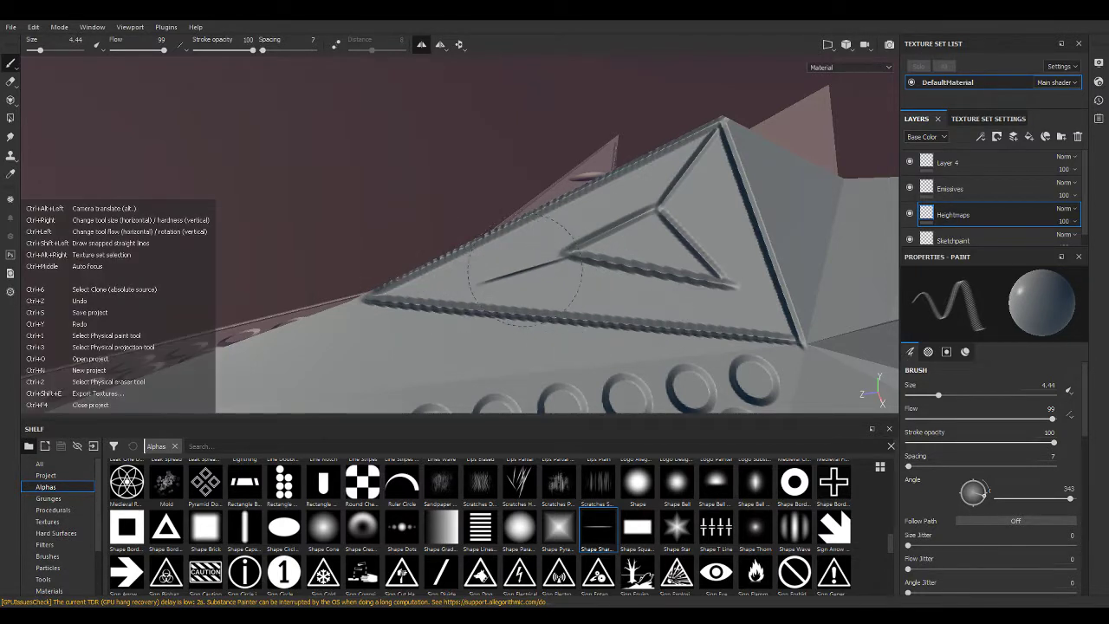
right_click_drag(524, 264, 527, 265, "shift")
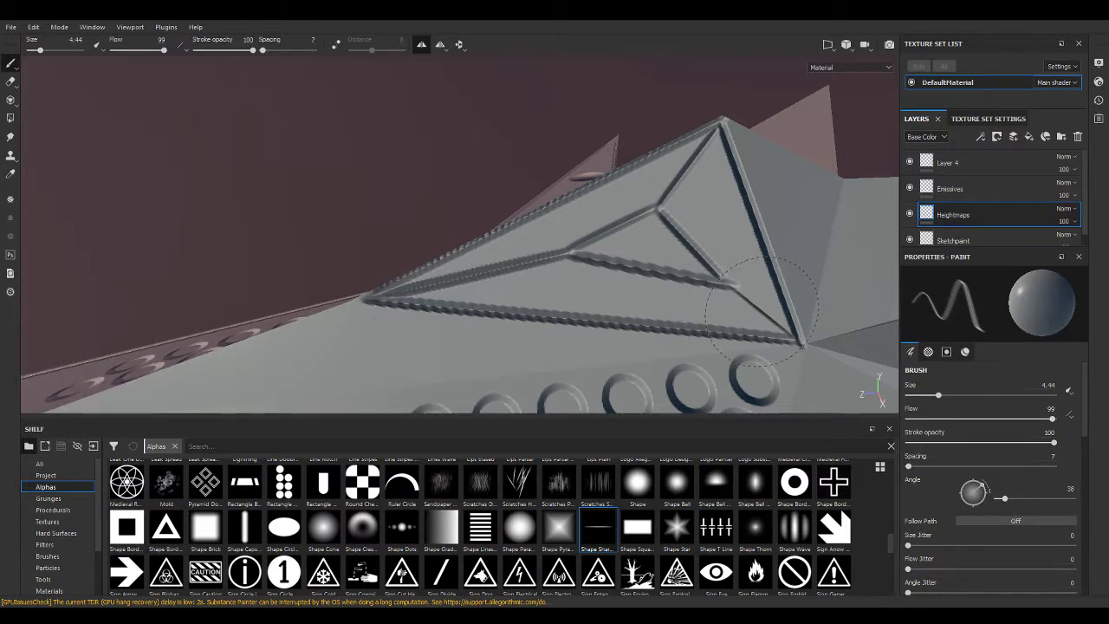
mouse_move(762, 308)
left_mouse_down("alt")
mouse_move(650, 192)
mouse_move(641, 374)
mouse_move(606, 295)
left_mouse_up("alt")
Switch the brush to the Rectangle B alpha at angle 264 and orbit to find the next surface.
scroll(563, 310, "up", 2)
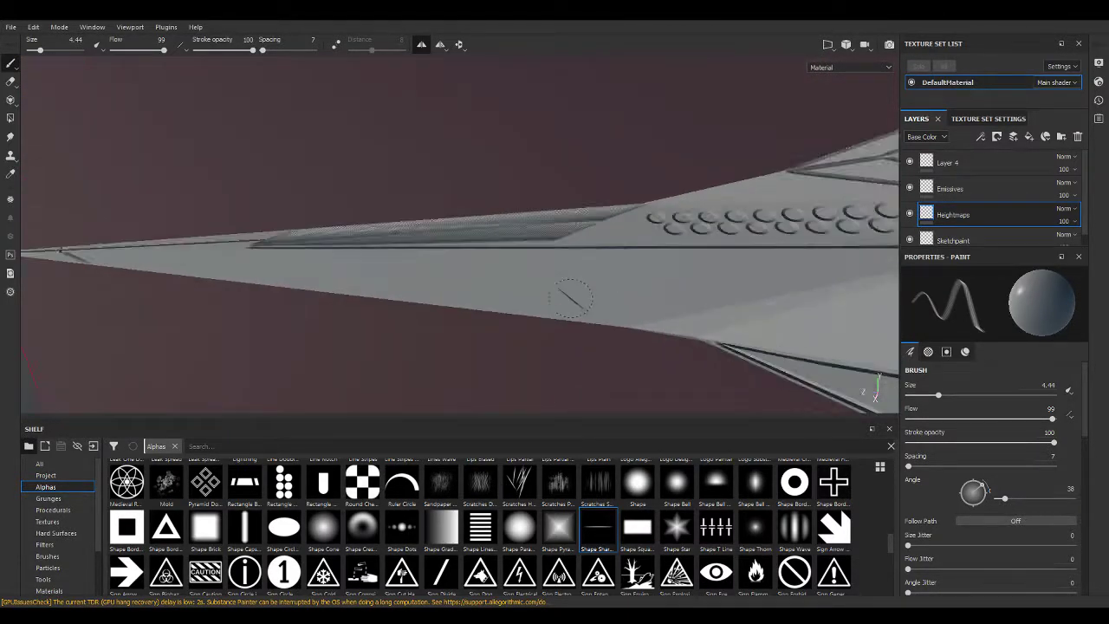
scroll(538, 319, "up", 2)
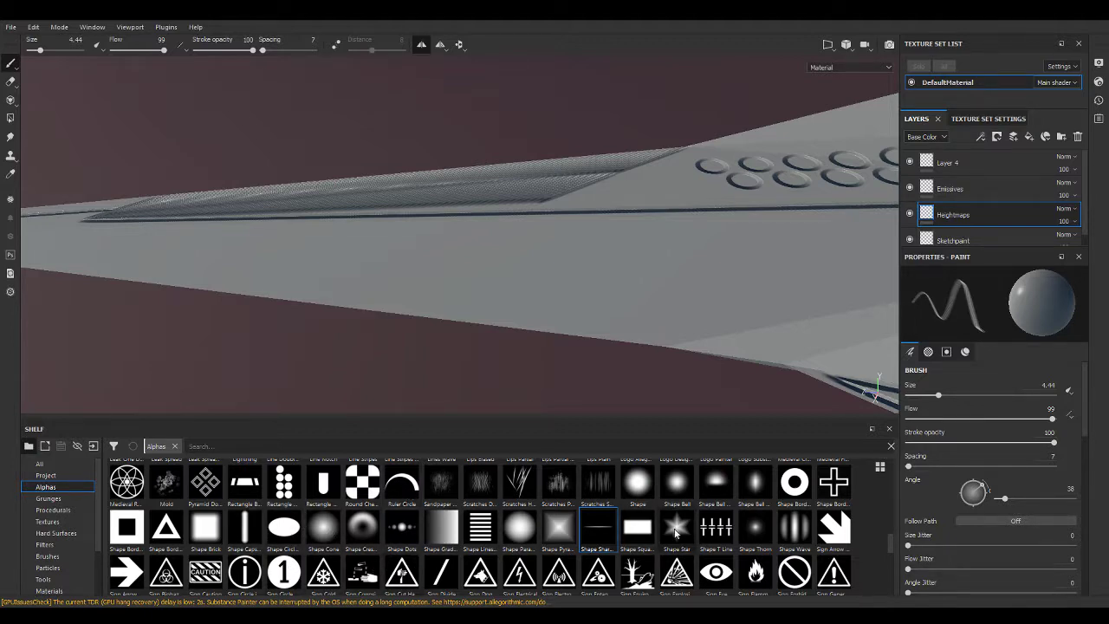
scroll(348, 521, "down", 3)
scroll(305, 513, "up", 3)
left_click(231, 482)
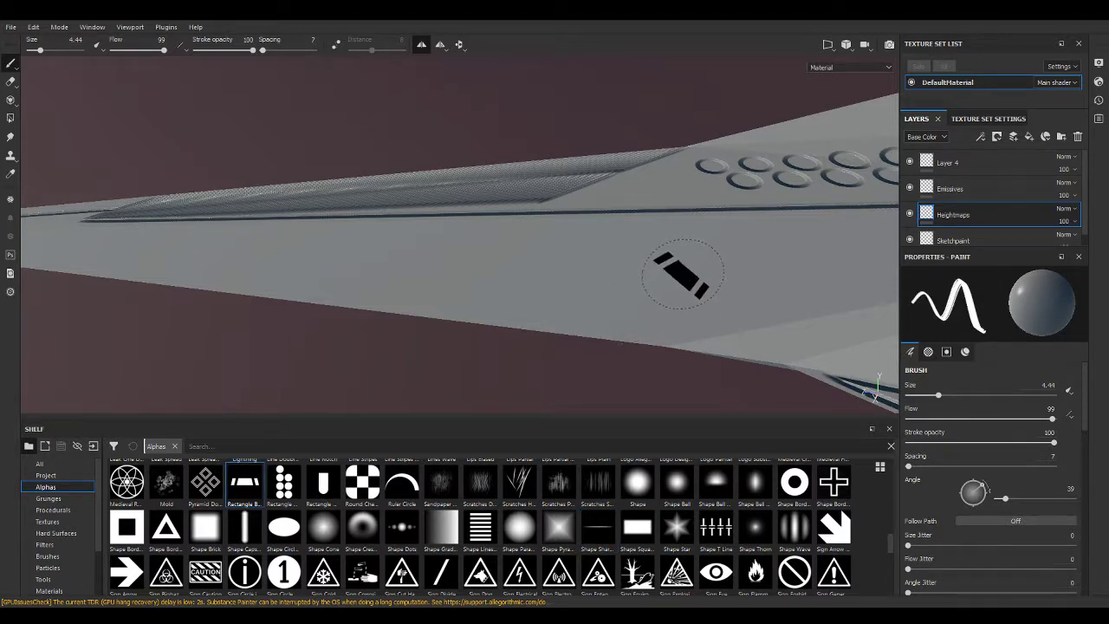
left_click_drag(671, 272, 684, 273, "ctrl")
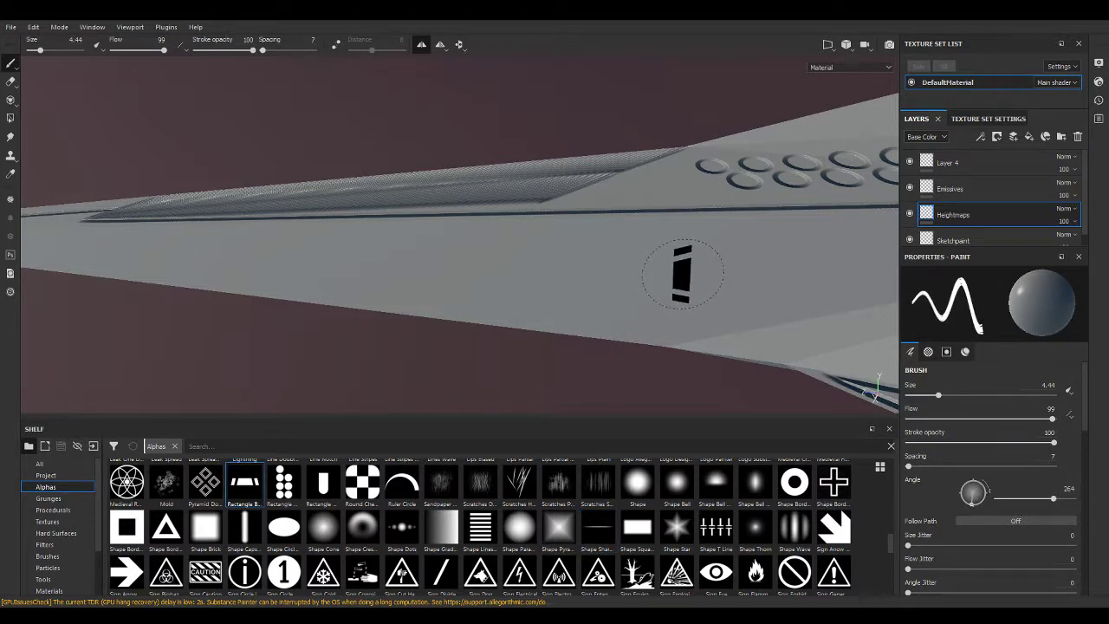
mouse_move(395, 297)
left_mouse_down("alt")
mouse_move(406, 336)
mouse_move(433, 210)
left_mouse_up("alt")
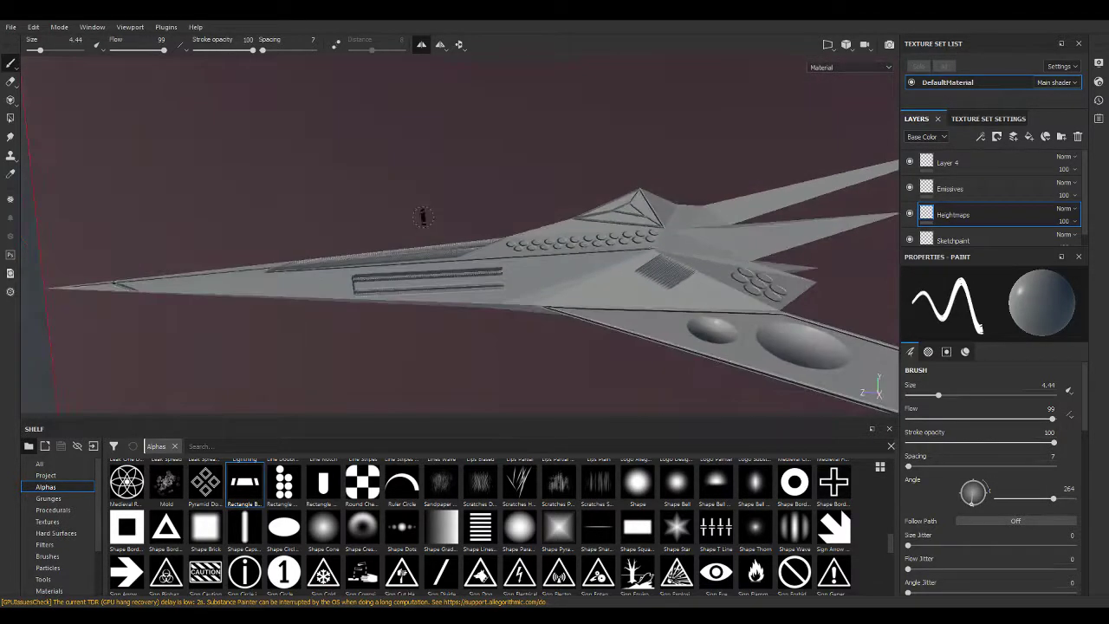
scroll(520, 286, "up", 2)
mouse_move(523, 286)
left_mouse_down("alt")
mouse_move(634, 356)
mouse_move(653, 341)
mouse_move(362, 329)
mouse_move(384, 178)
mouse_move(334, 320)
mouse_move(606, 323)
left_mouse_up("alt")
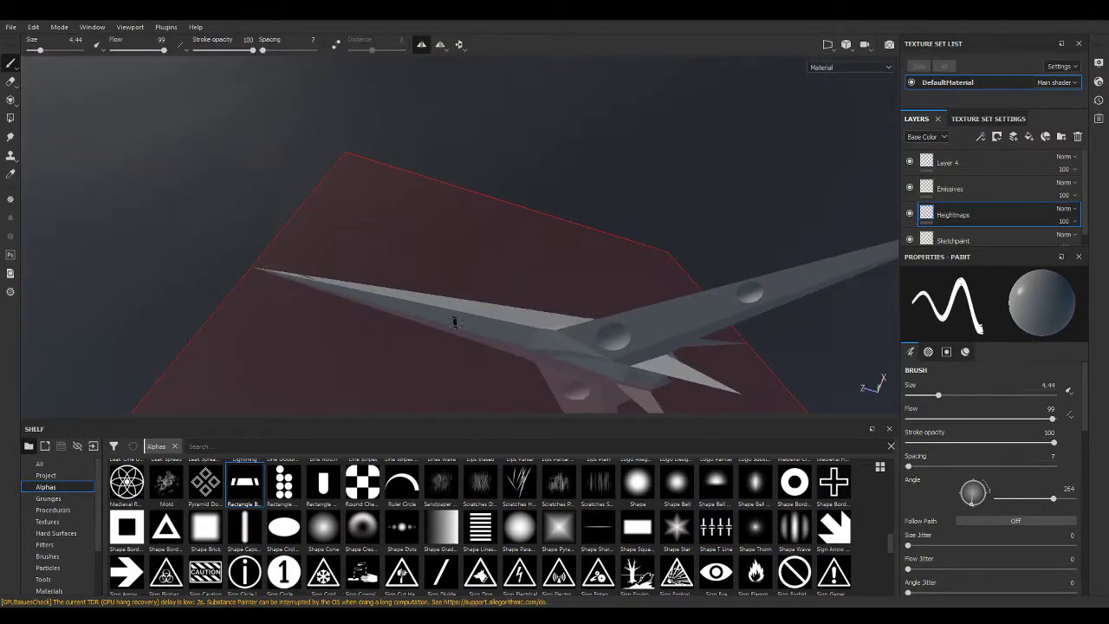
scroll(572, 336, "up", 5)
Filter the alpha shelf by 'sharp' and load the Shape Sharp line alpha onto the brush.
left_click(394, 446)
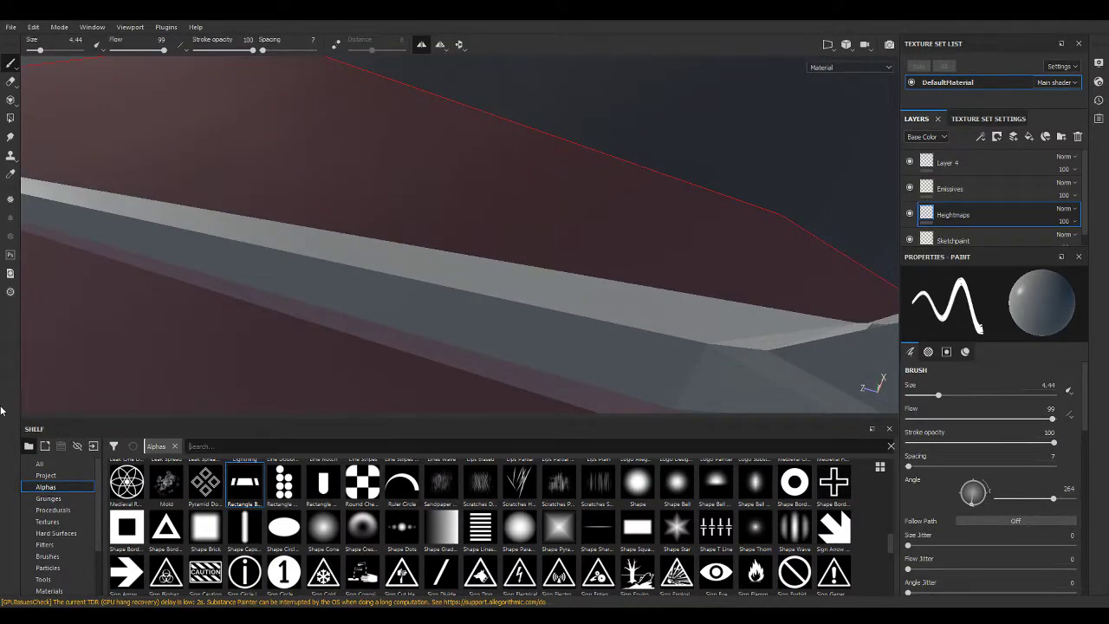
type("sharp")
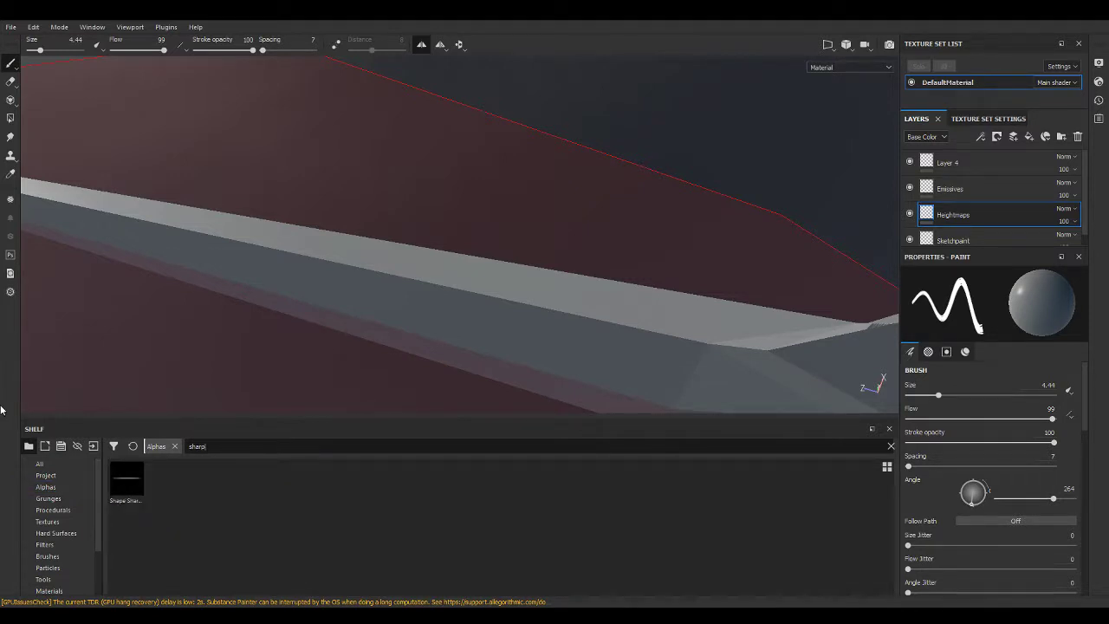
left_click(136, 483)
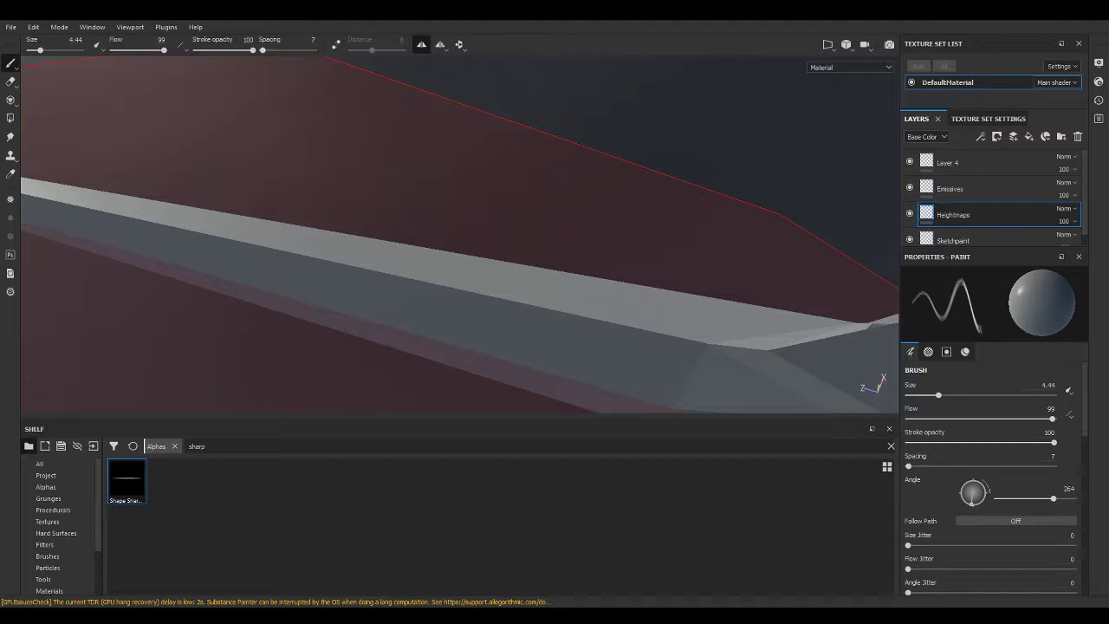
mouse_move(564, 248)
left_mouse_down("alt")
mouse_move(562, 362)
mouse_move(585, 291)
left_mouse_up("alt")
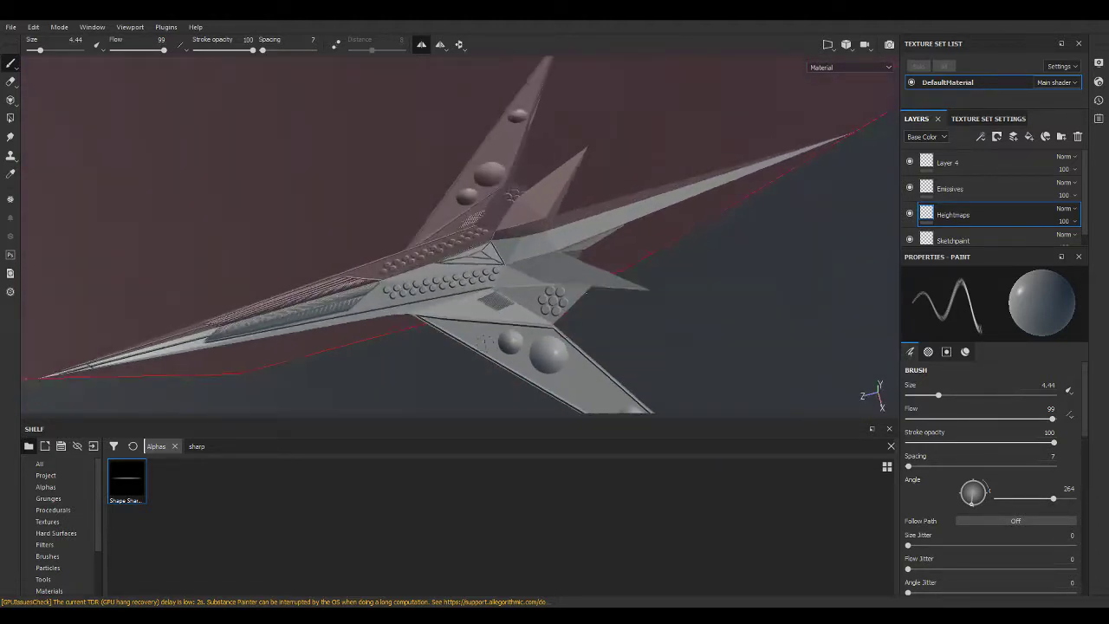
Outline the wing spike with straight Shape Sharp grooves along each edge, ending at brush angle 7.
scroll(555, 265, "up", 3)
scroll(555, 264, "up", 3)
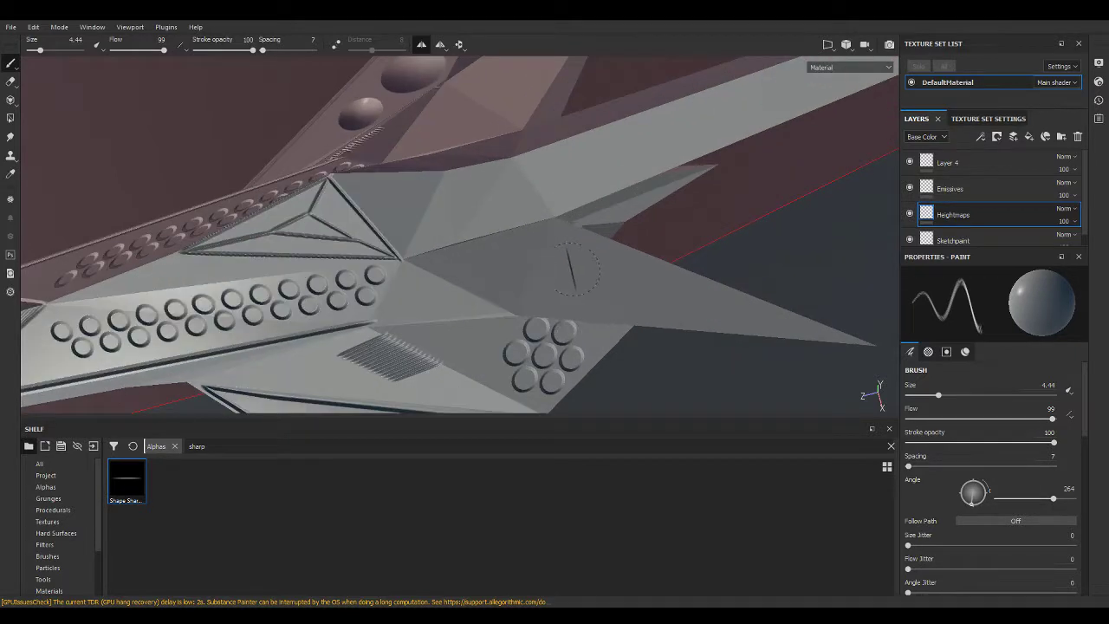
left_click_drag(719, 303, 831, 330, "ctrl")
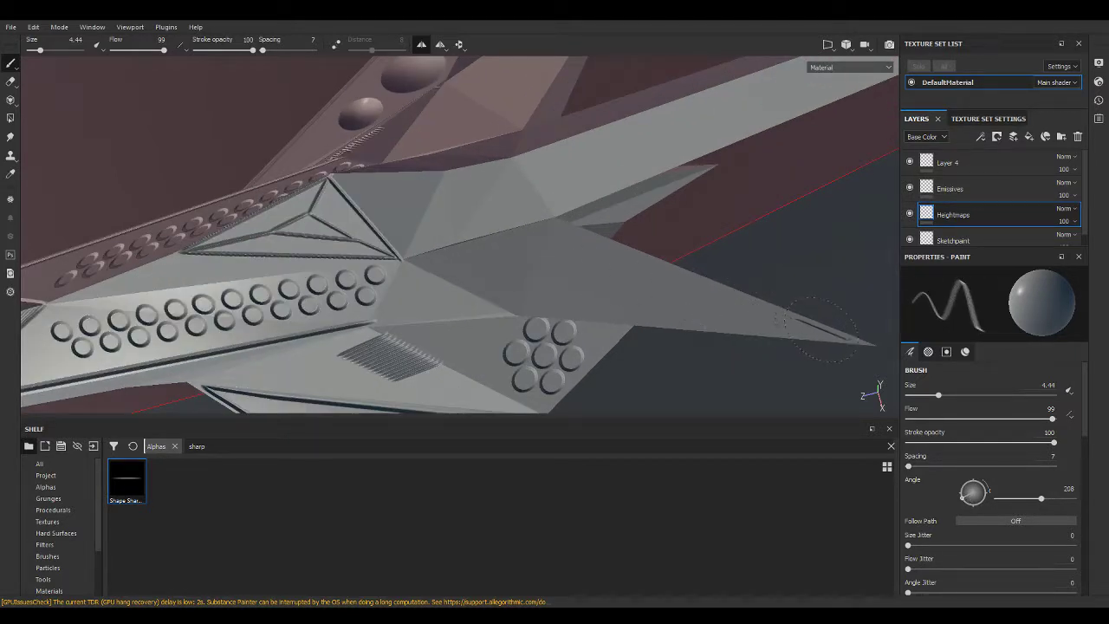
key("shift")
left_click(578, 229, "shift")
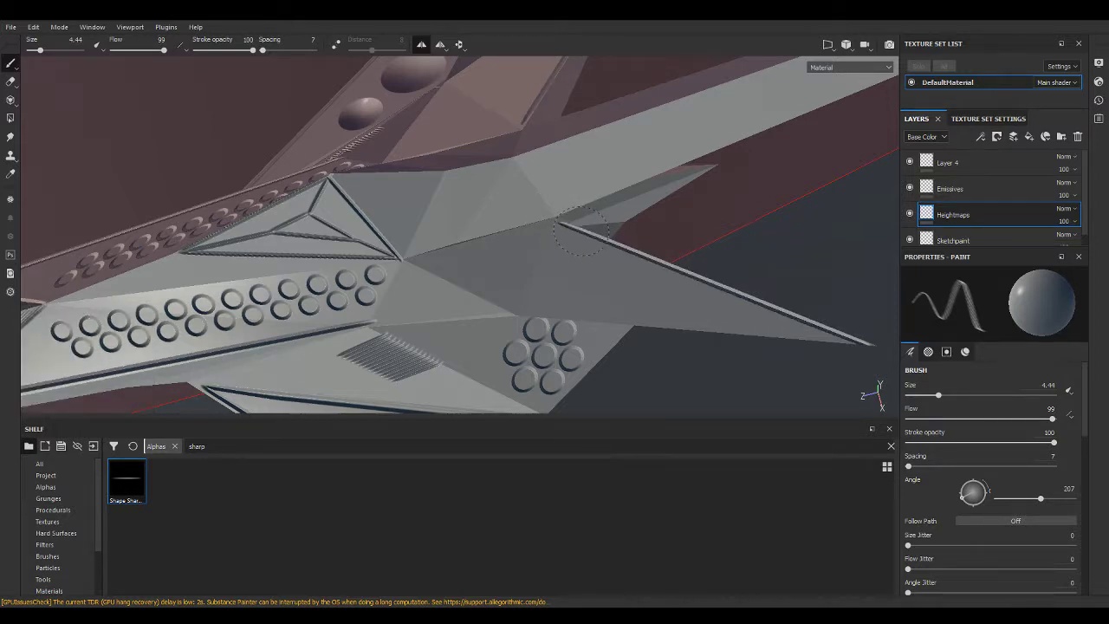
mouse_move(546, 247)
left_mouse_down("ctrl")
mouse_move(598, 251)
mouse_move(551, 286)
left_mouse_up("ctrl")
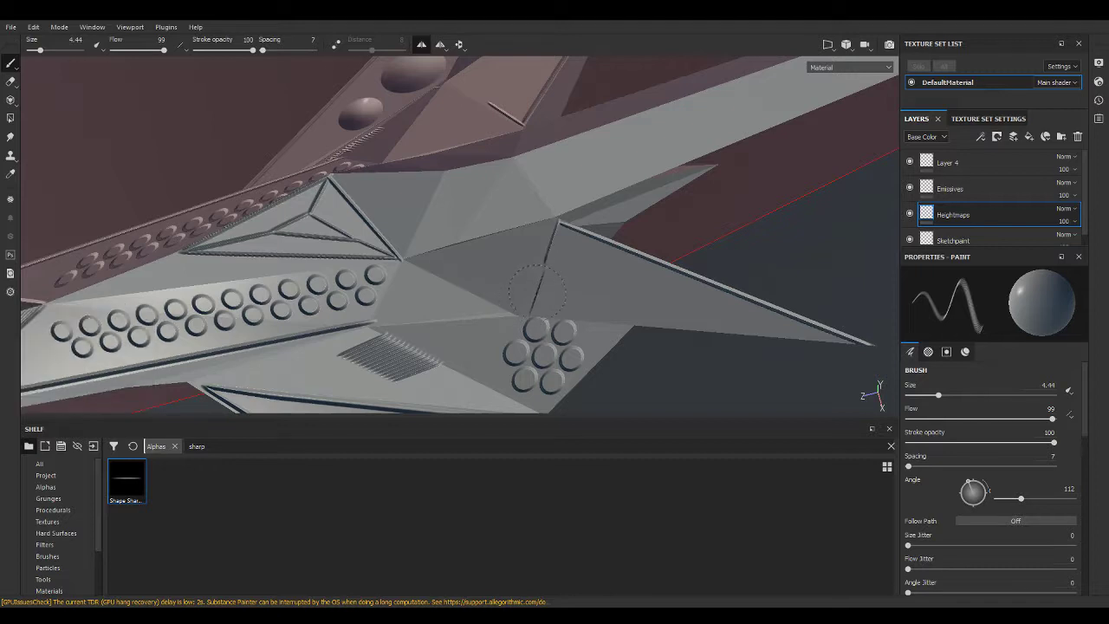
left_click(550, 244)
left_click(531, 288, "shift")
mouse_move(531, 289)
left_mouse_down("ctrl")
mouse_move(548, 328)
mouse_move(551, 313)
left_mouse_up("ctrl")
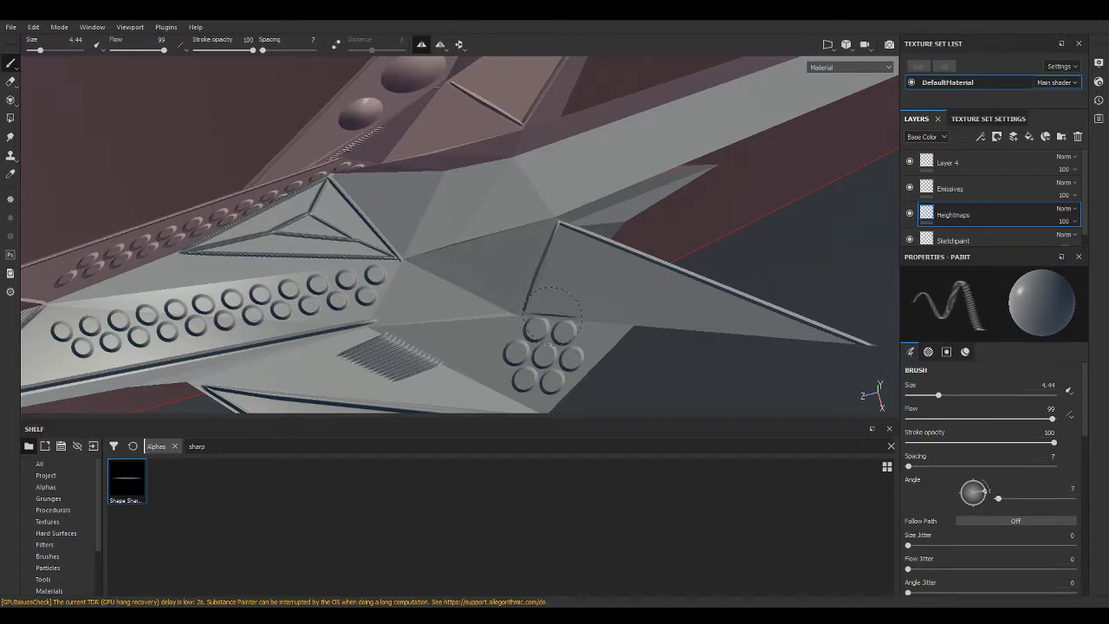
left_click(871, 344, "shift")
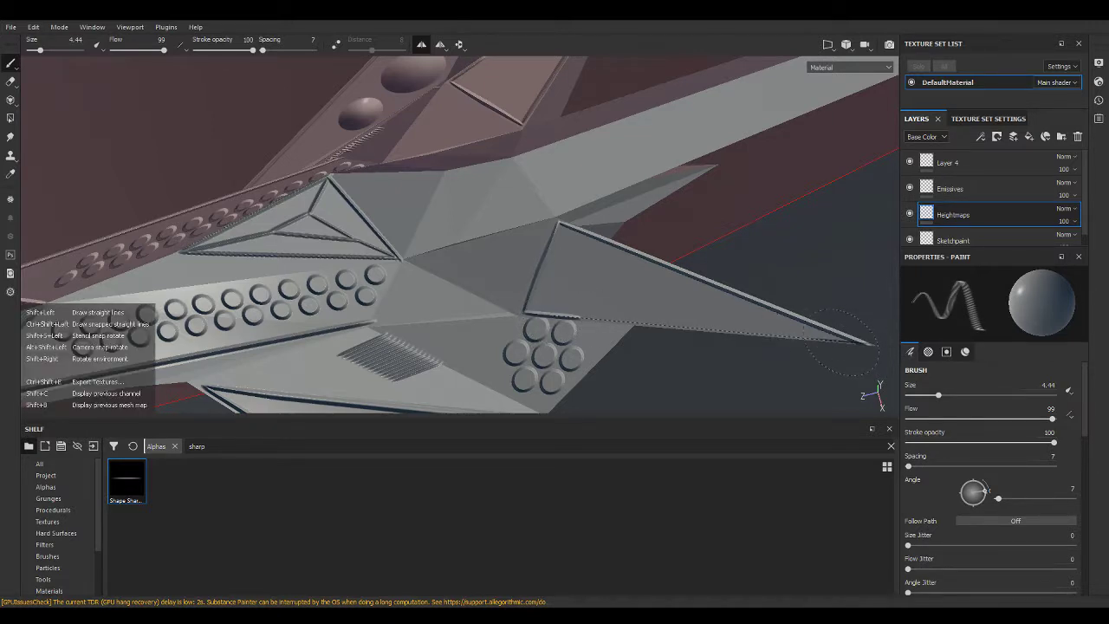
mouse_move(735, 275)
left_mouse_down("alt")
mouse_move(676, 240)
mouse_move(502, 196)
mouse_move(416, 141)
mouse_move(452, 233)
mouse_move(673, 247)
mouse_move(736, 189)
left_mouse_up("alt")
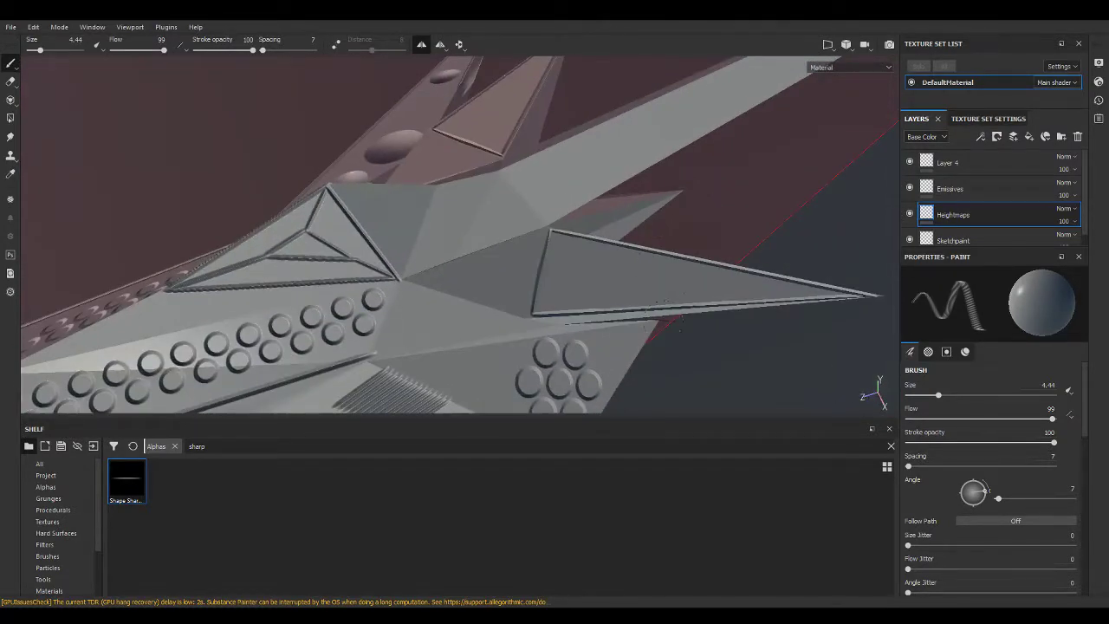
Clear the alpha search and load the Line Double alpha onto the brush.
left_click(45, 486)
scroll(355, 520, "down", 5)
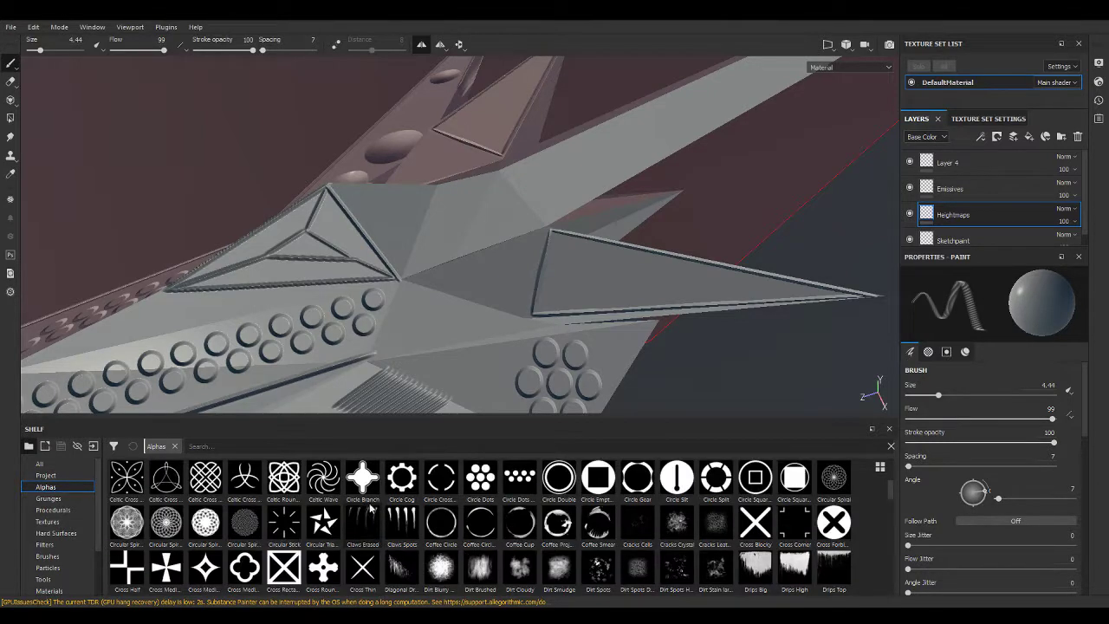
scroll(372, 515, "down", 5)
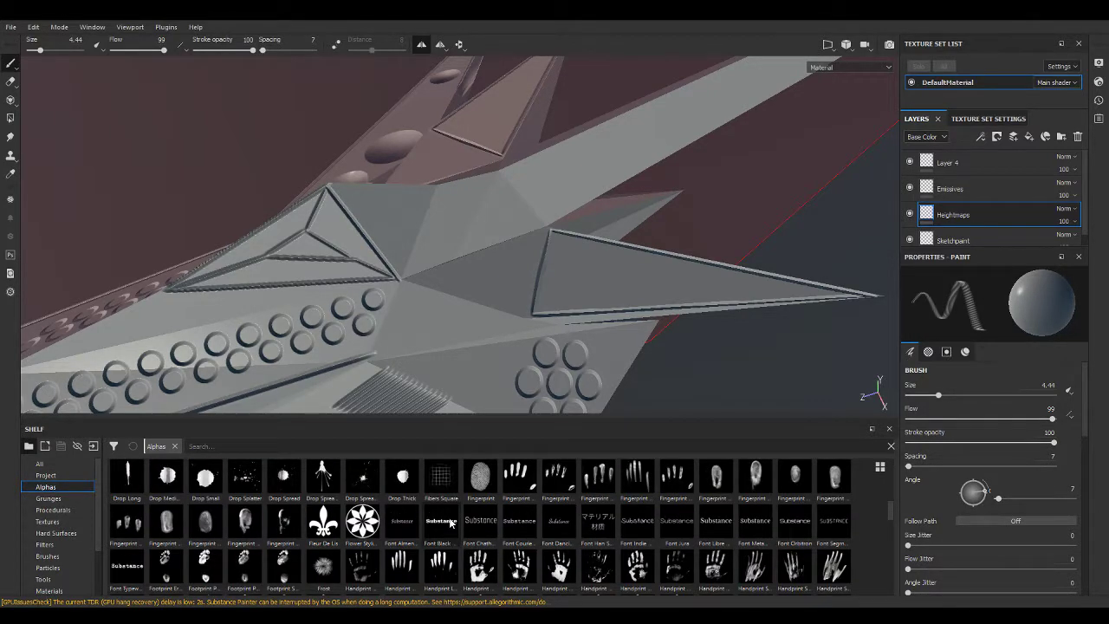
scroll(451, 523, "down", 5)
left_click(282, 520)
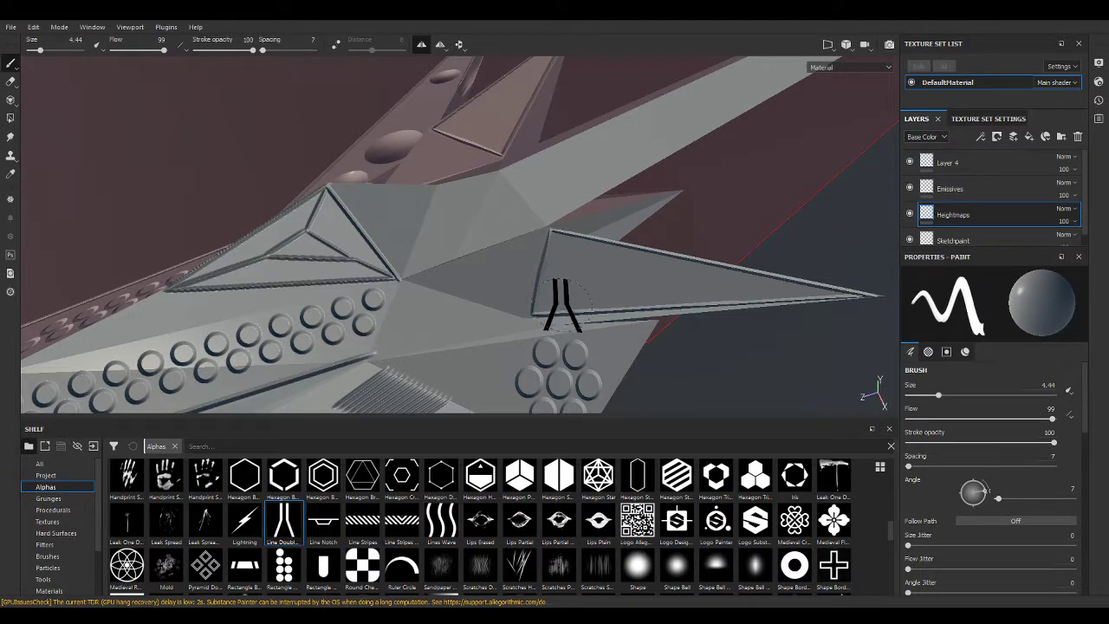
Stamp rotated double-line markings onto the triangular wing panel, brush angle 12.
left_click_drag(569, 266, 569, 217, "ctrl")
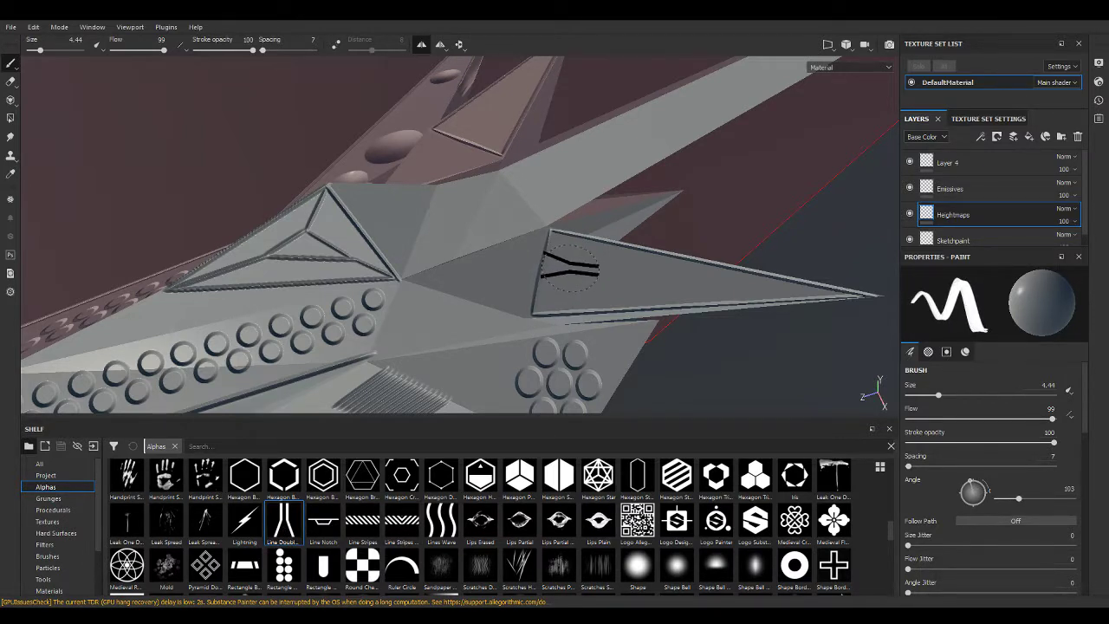
left_click(569, 267)
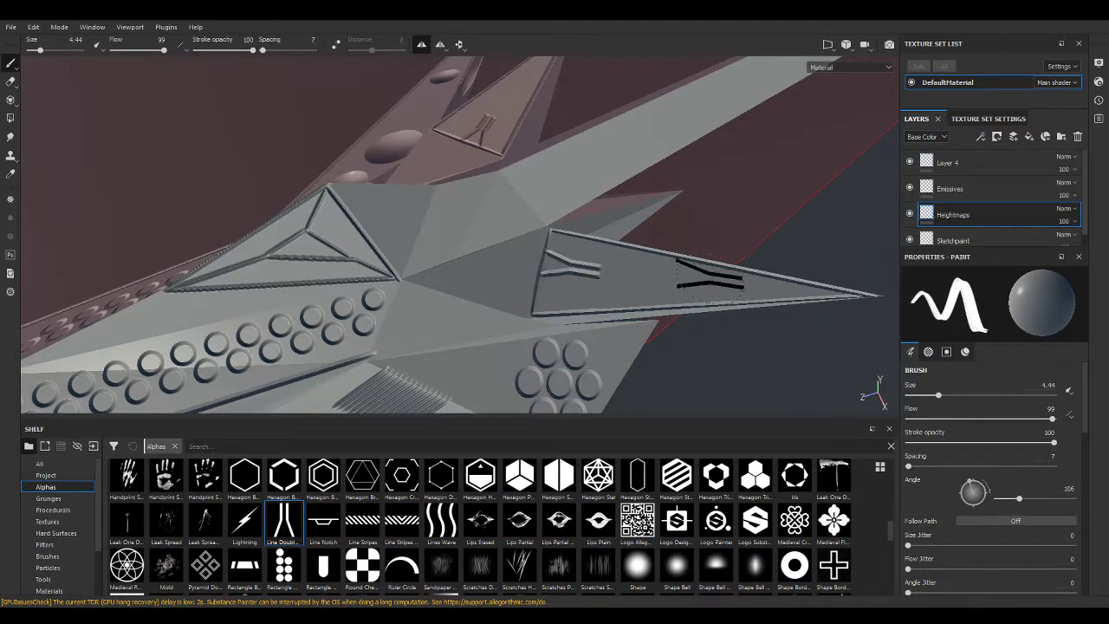
mouse_move(631, 276)
left_mouse_down("ctrl")
mouse_move(684, 275)
mouse_move(629, 275)
left_mouse_up("ctrl")
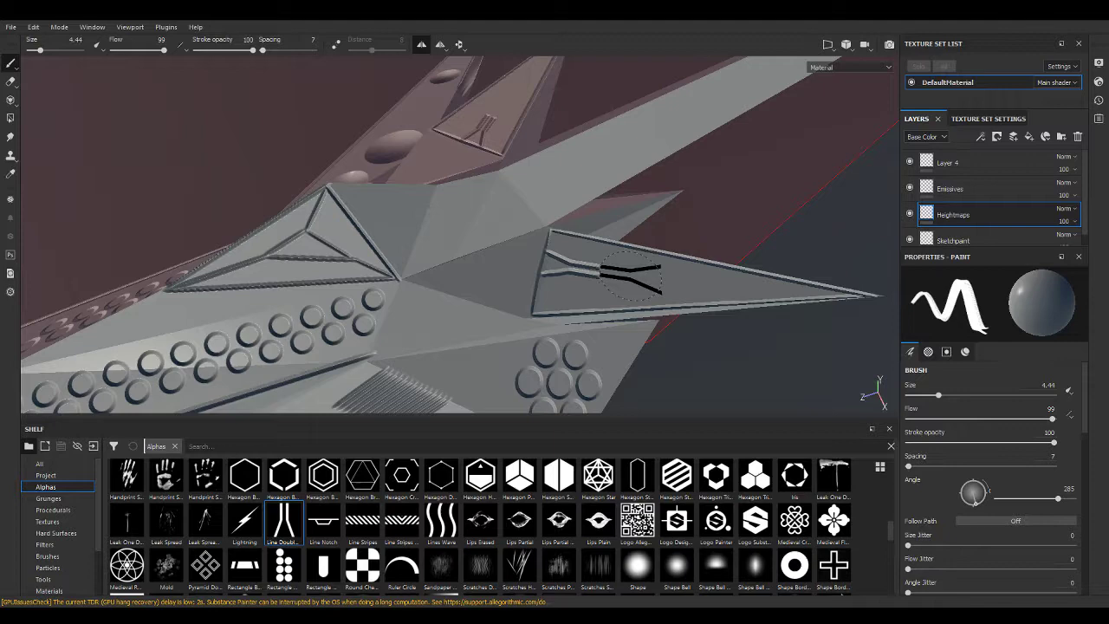
mouse_move(668, 277)
left_mouse_down("alt")
mouse_move(679, 272)
mouse_move(534, 250)
mouse_move(547, 206)
left_mouse_up("alt")
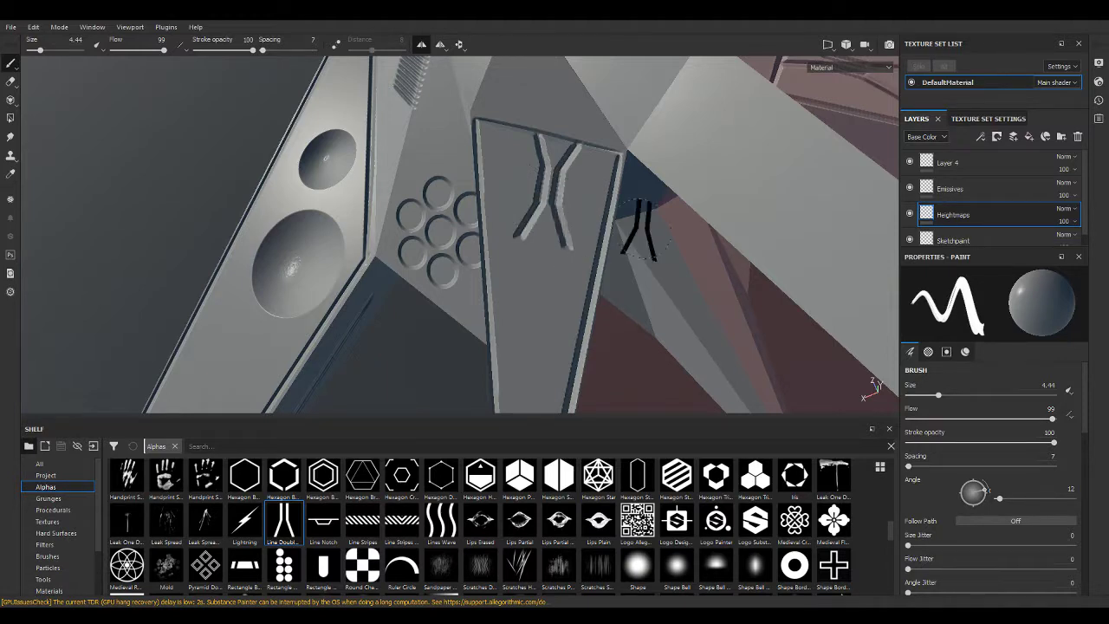
left_click_drag(547, 203, 511, 285, "alt")
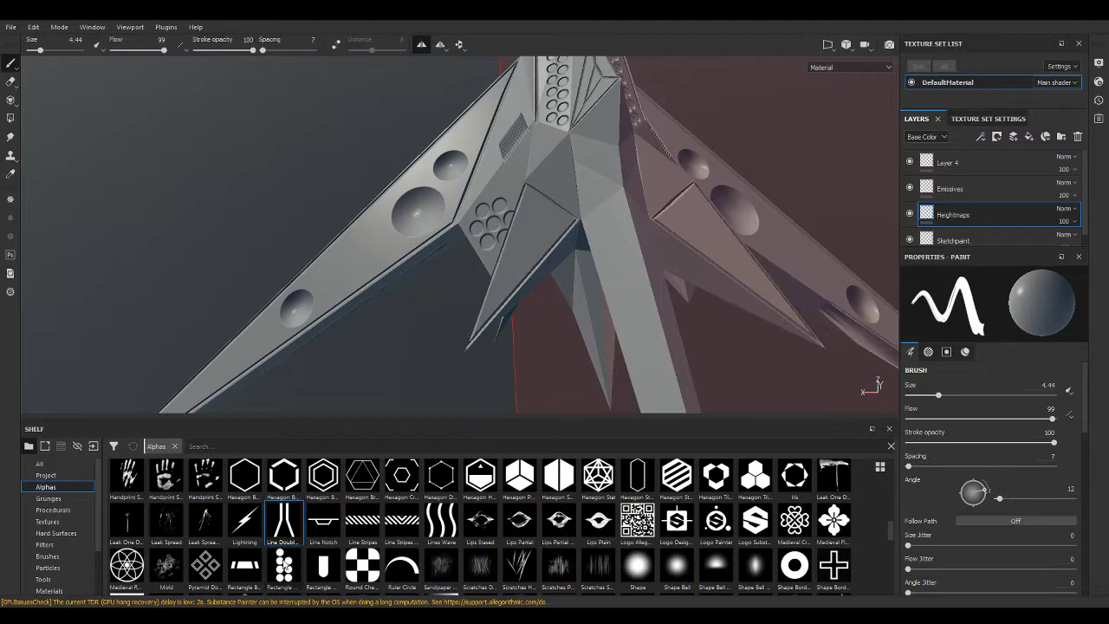
Filter alphas by 'shape', test the Shape Thorn alpha, and undo its stamp.
left_click(242, 446)
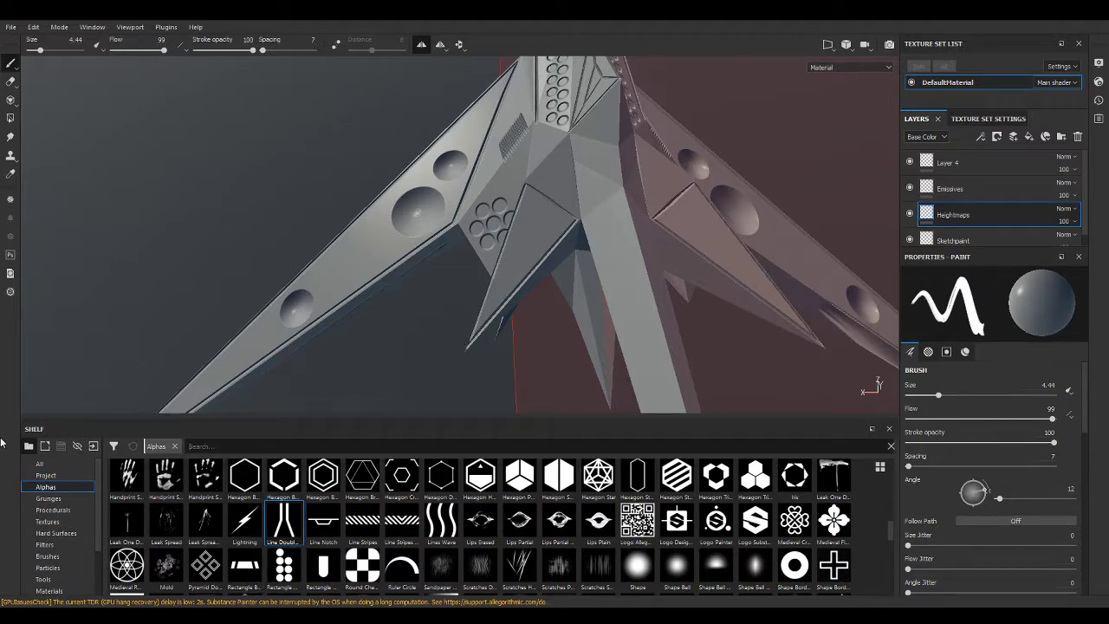
type("circle")
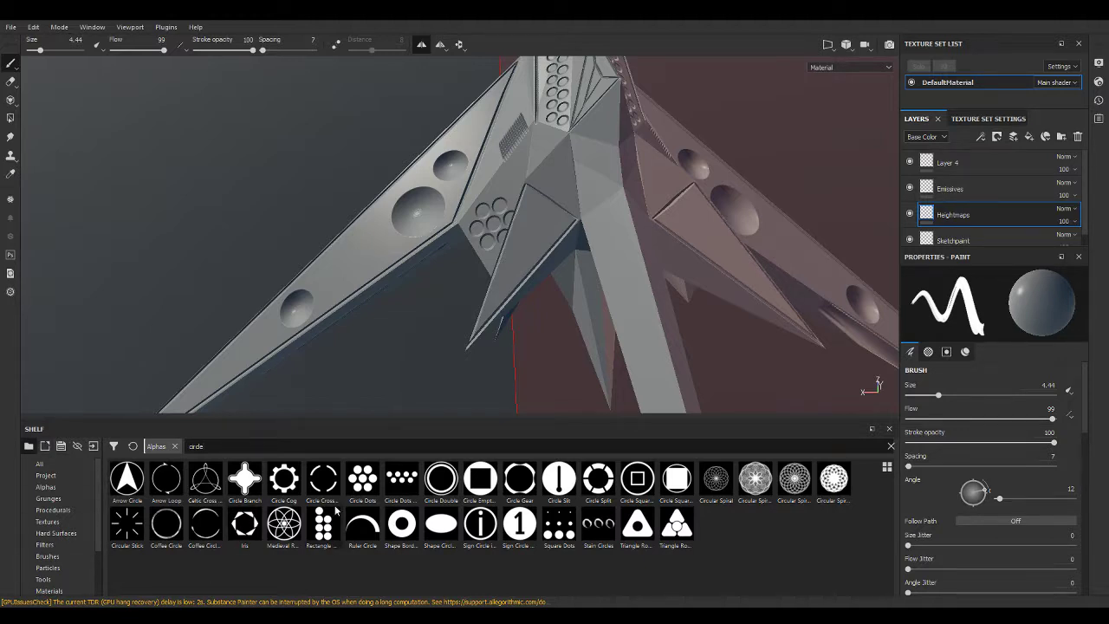
key("BackSpace")
key("BackSpace")
key("BackSpace")
type("shape")
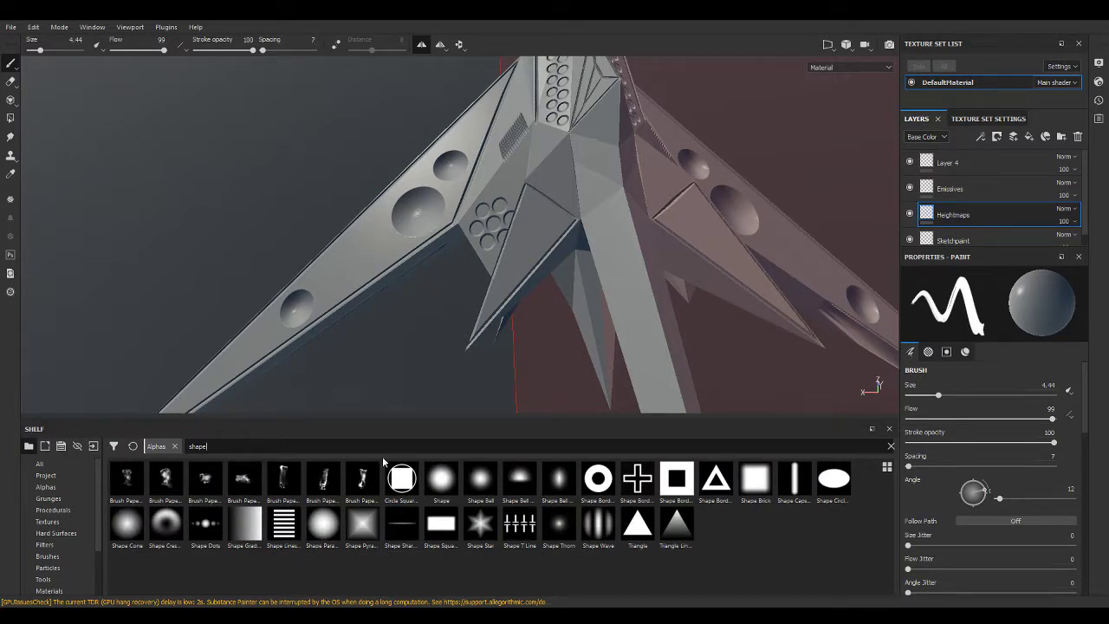
left_click(559, 524)
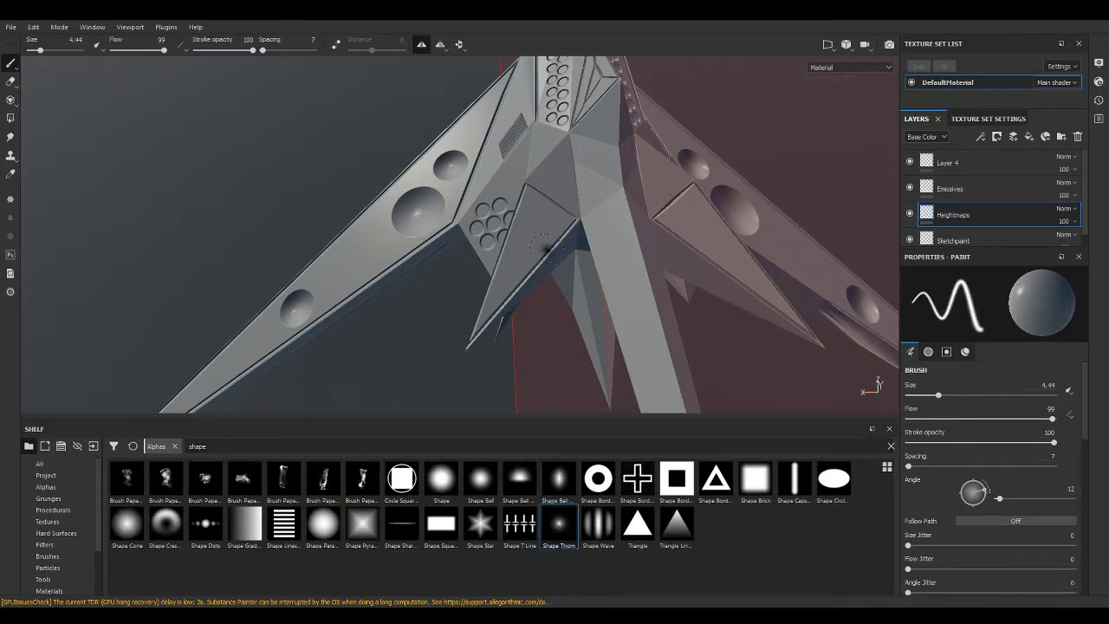
scroll(549, 221, "up", 3)
scroll(548, 221, "up", 2)
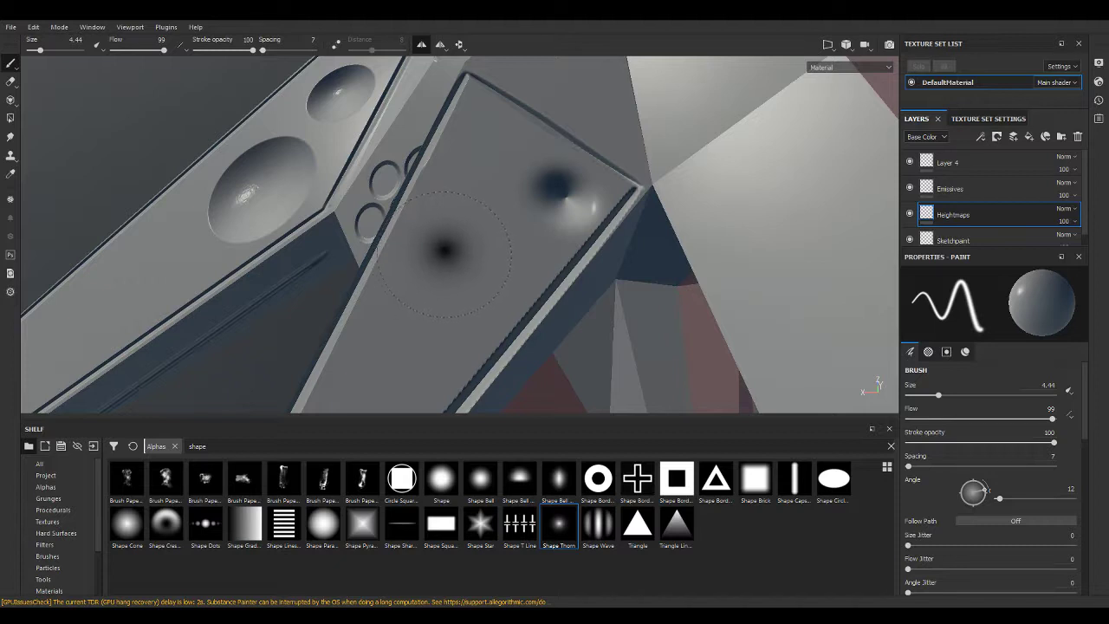
key("ctrl+z")
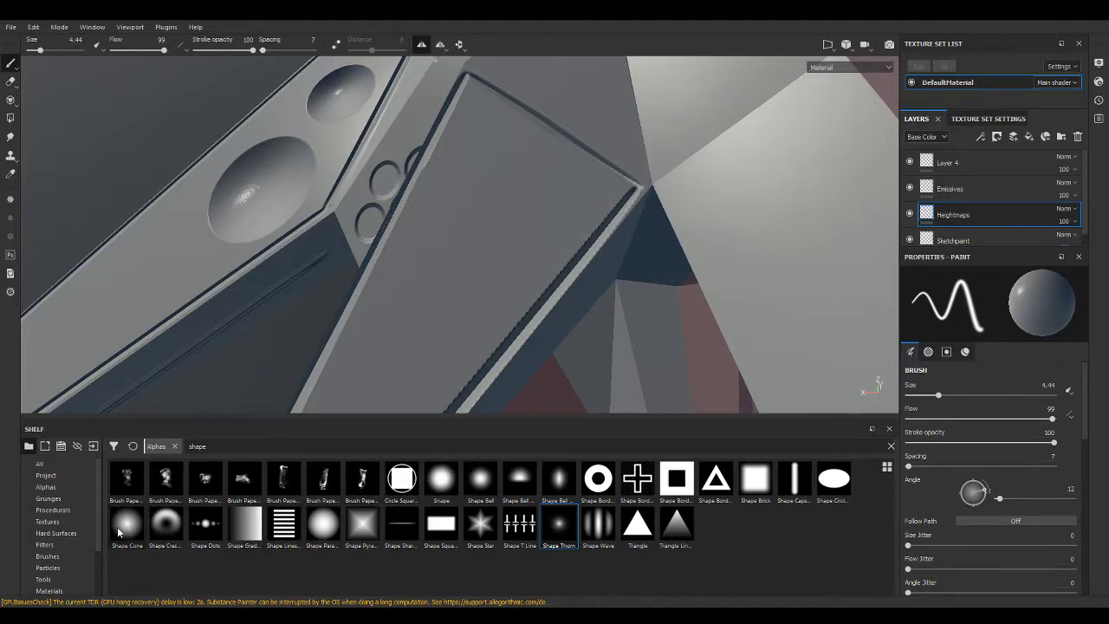
Load the Shape Cone alpha at a smaller brush size and stamp a cone dent on the panel.
left_click(126, 524)
key("bracketleft")
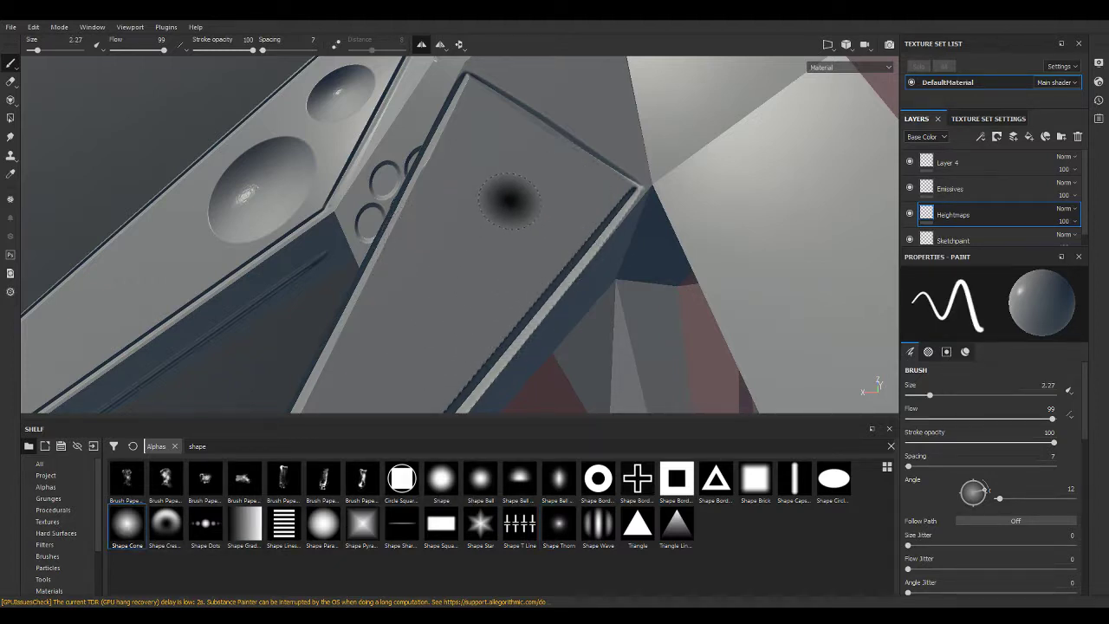
left_click(511, 200)
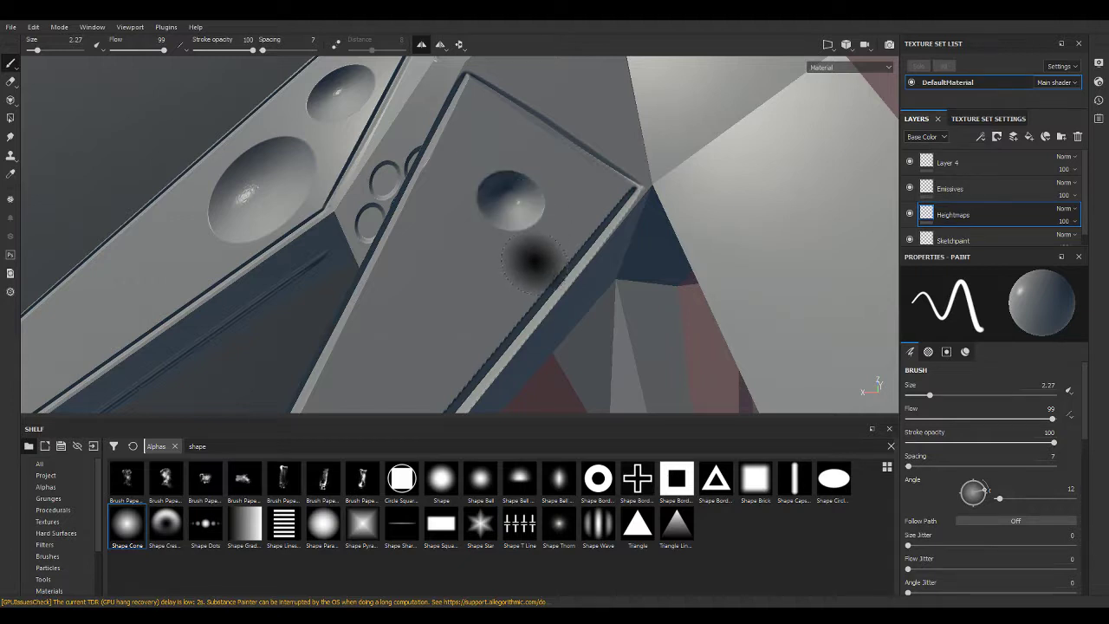
left_click_drag(532, 255, 639, 113, "alt")
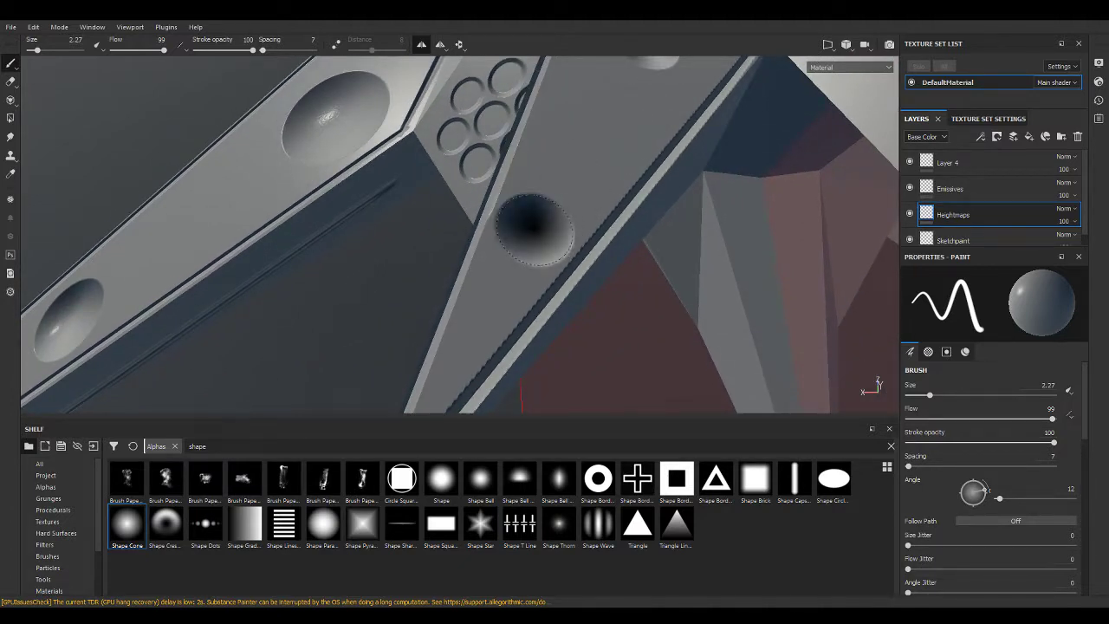
scroll(570, 230, "down", 5)
scroll(637, 208, "down", 2)
scroll(450, 261, "up", 2)
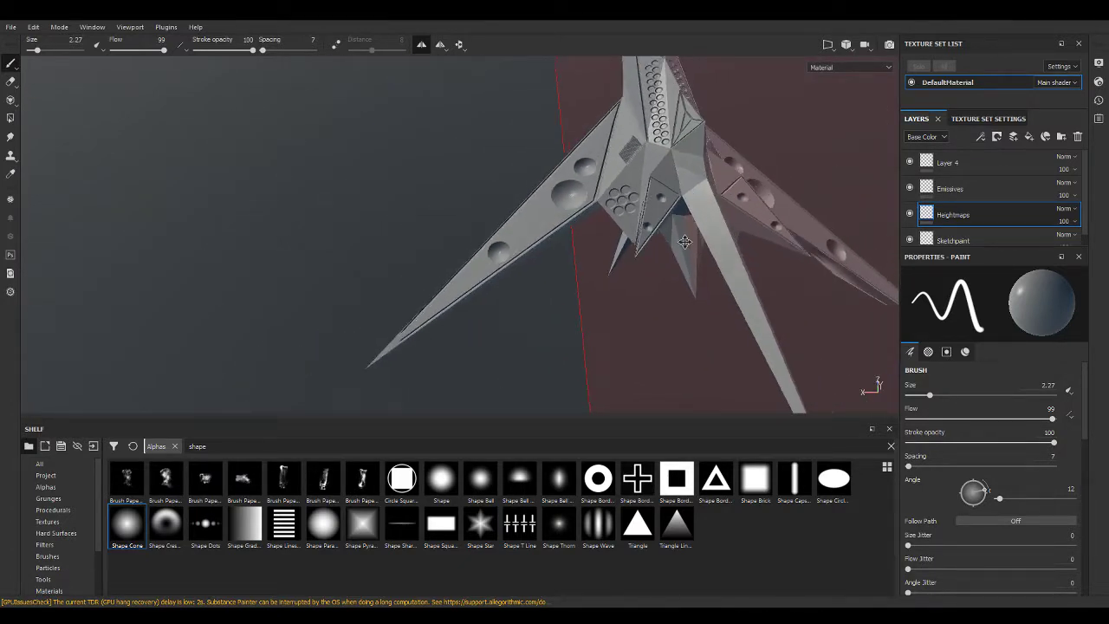
scroll(450, 260, "up", 2)
scroll(449, 261, "up", 2)
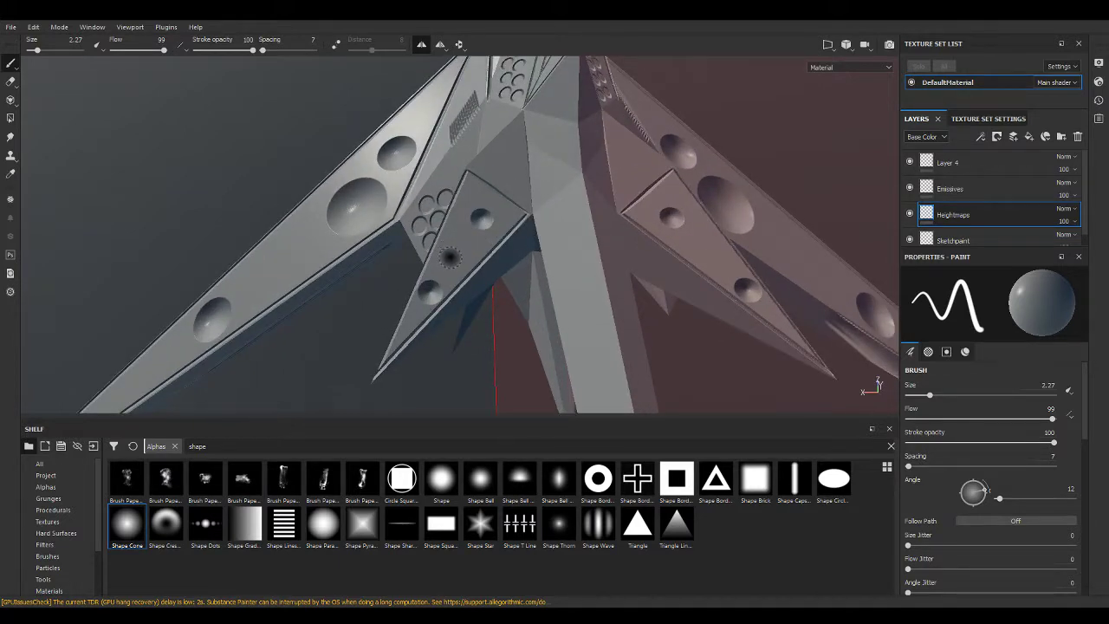
Stamp mirrored cone dents on the triangular panels, then a larger one at brush size 4.44.
key("ctrl")
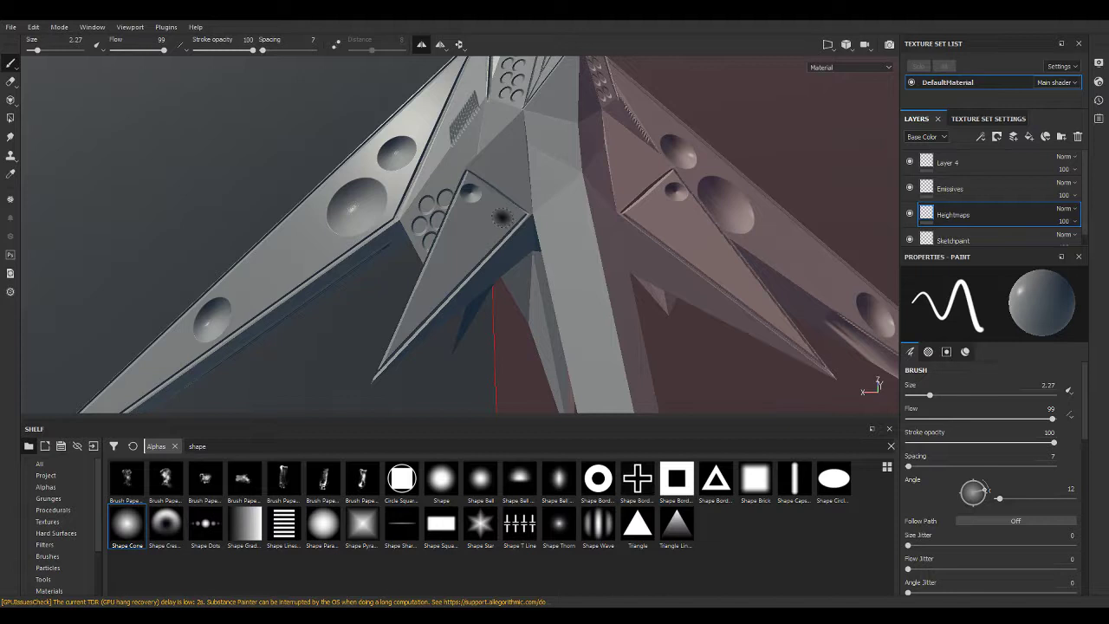
left_click(503, 217)
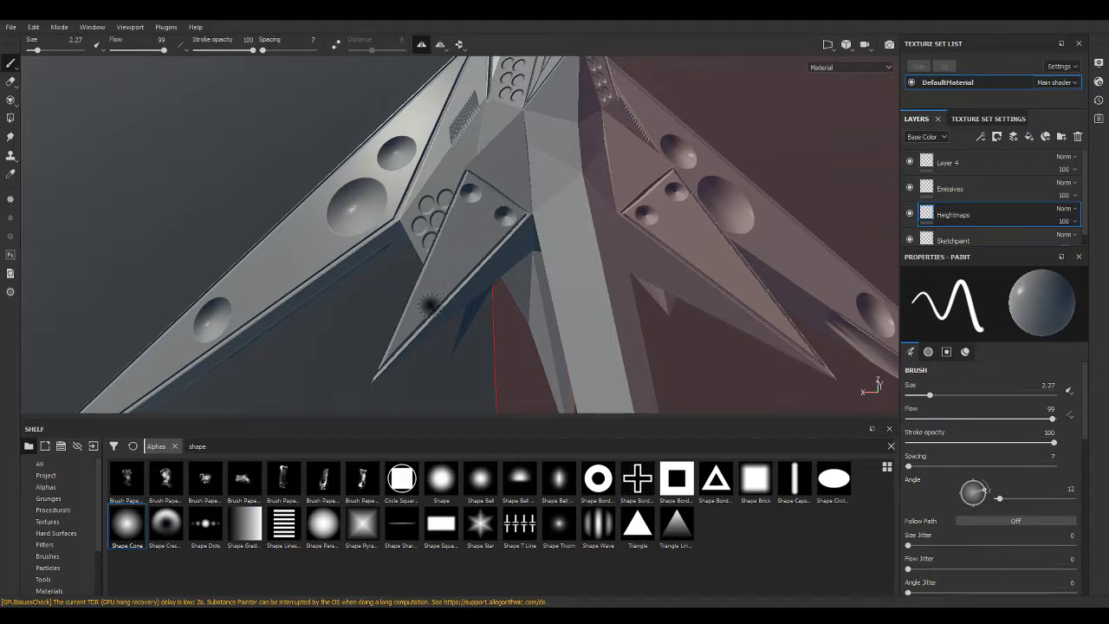
left_click(423, 302)
left_click_drag(461, 294, 550, 247, "alt")
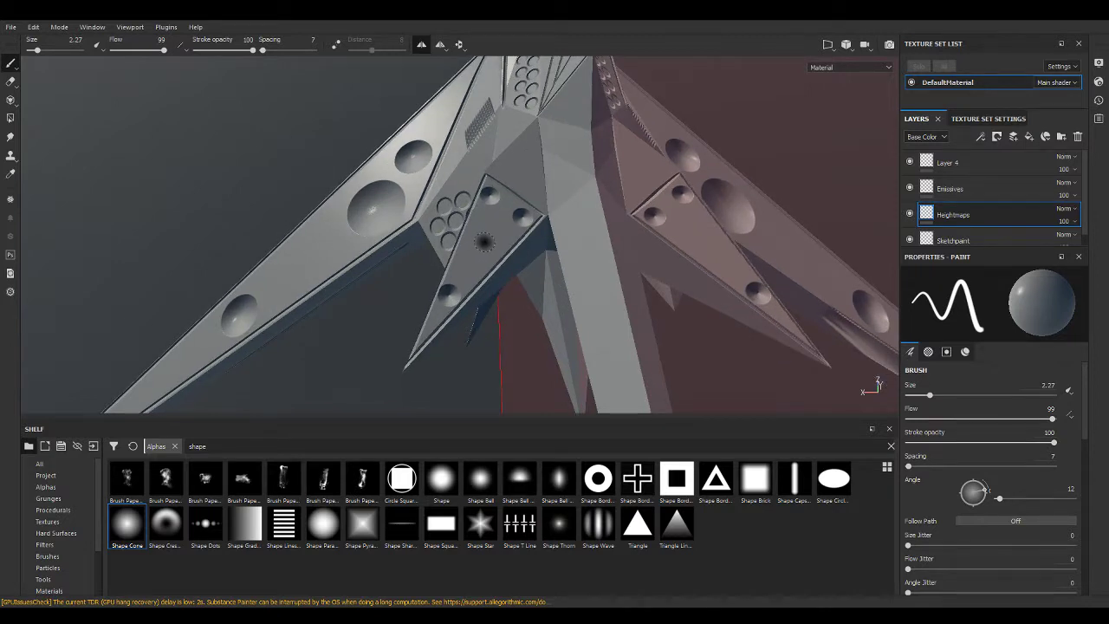
key("bracketright")
left_click(483, 241)
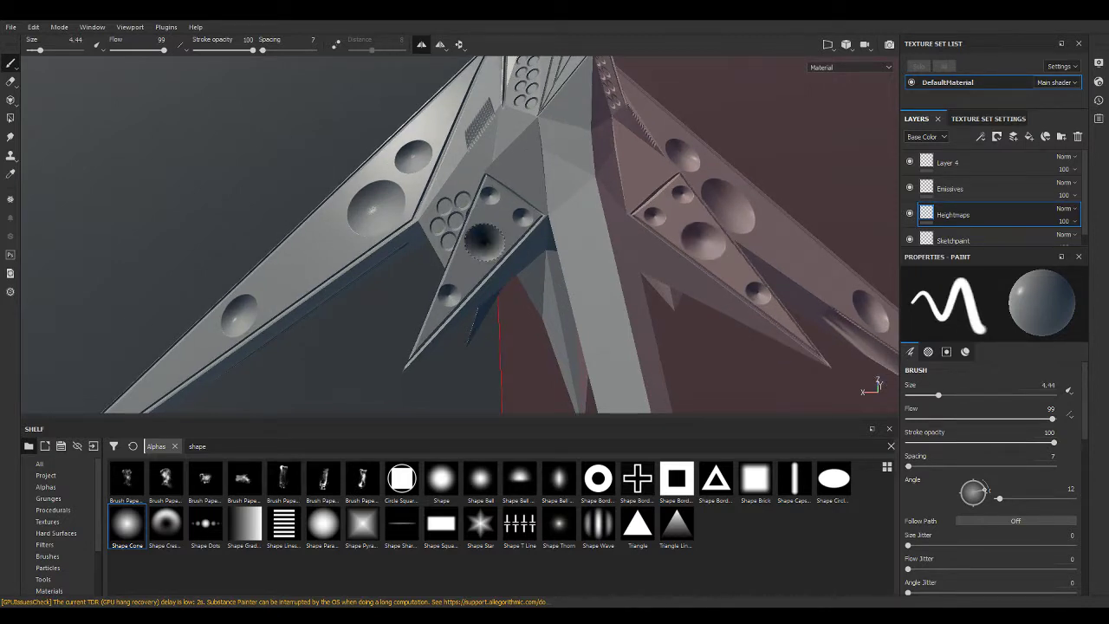
mouse_move(484, 241)
left_mouse_down("alt")
mouse_move(727, 264)
mouse_move(615, 273)
mouse_move(347, 181)
mouse_move(302, 223)
mouse_move(545, 250)
mouse_move(471, 270)
mouse_move(584, 235)
mouse_move(396, 306)
mouse_move(520, 315)
left_mouse_up("alt")
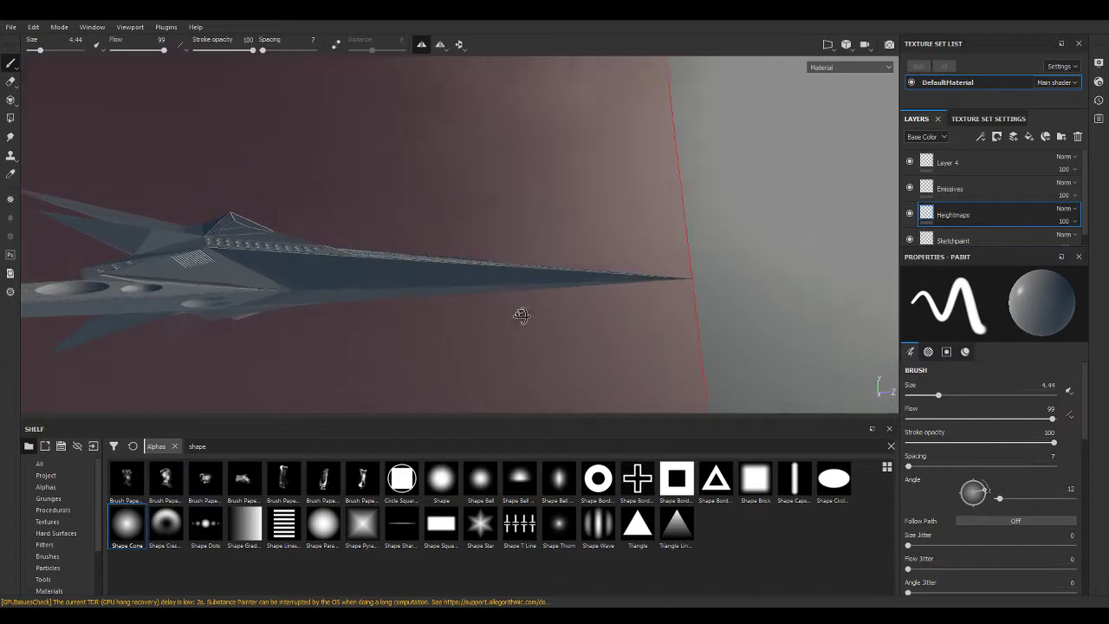
Filter alphas by 'circle', load Circle Dots, and orbit to the ship's long side.
type("circle")
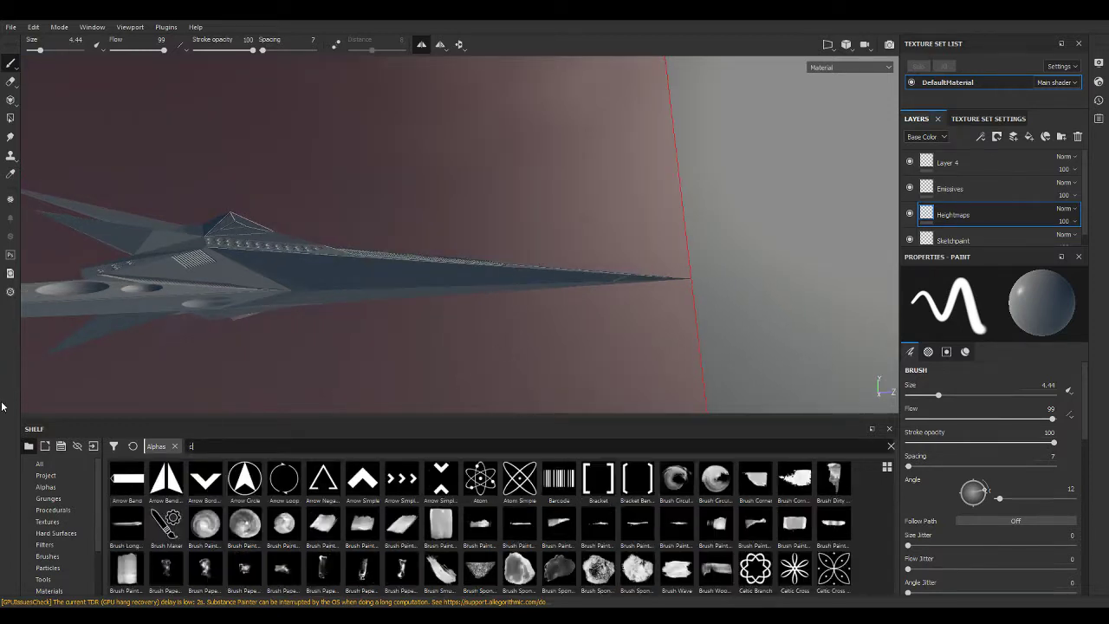
left_click(401, 478)
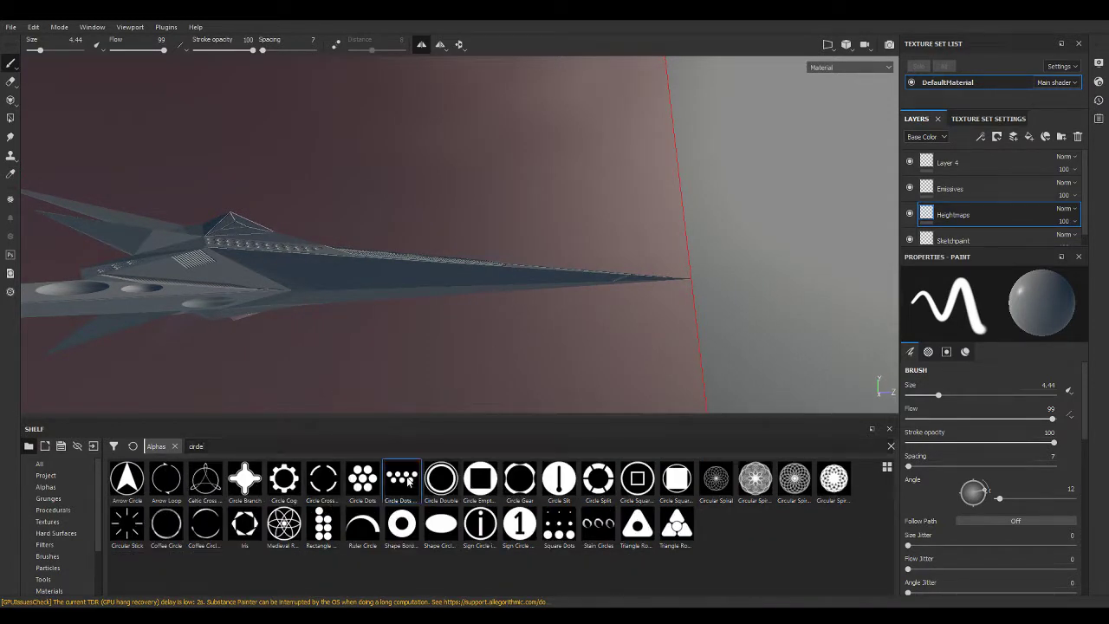
scroll(373, 289, "up", 1)
scroll(372, 289, "up", 2)
scroll(372, 288, "up", 2)
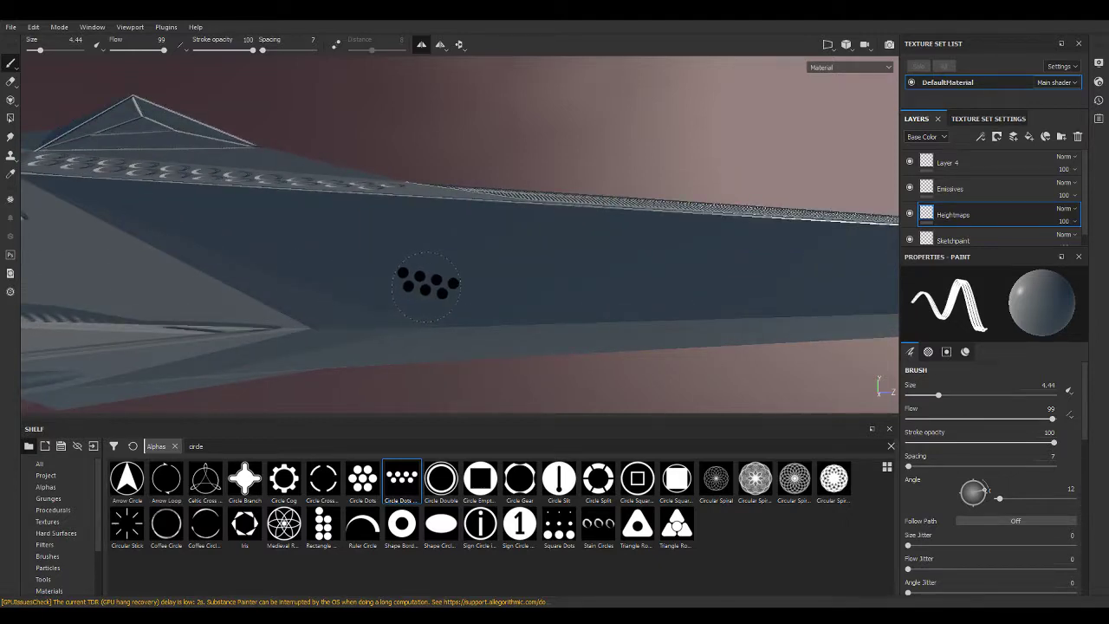
mouse_move(372, 288)
left_mouse_down("alt")
mouse_move(321, 317)
mouse_move(511, 381)
left_mouse_up("alt")
mouse_move(634, 364)
left_mouse_down("alt")
mouse_move(639, 339)
mouse_move(693, 320)
left_mouse_up("alt")
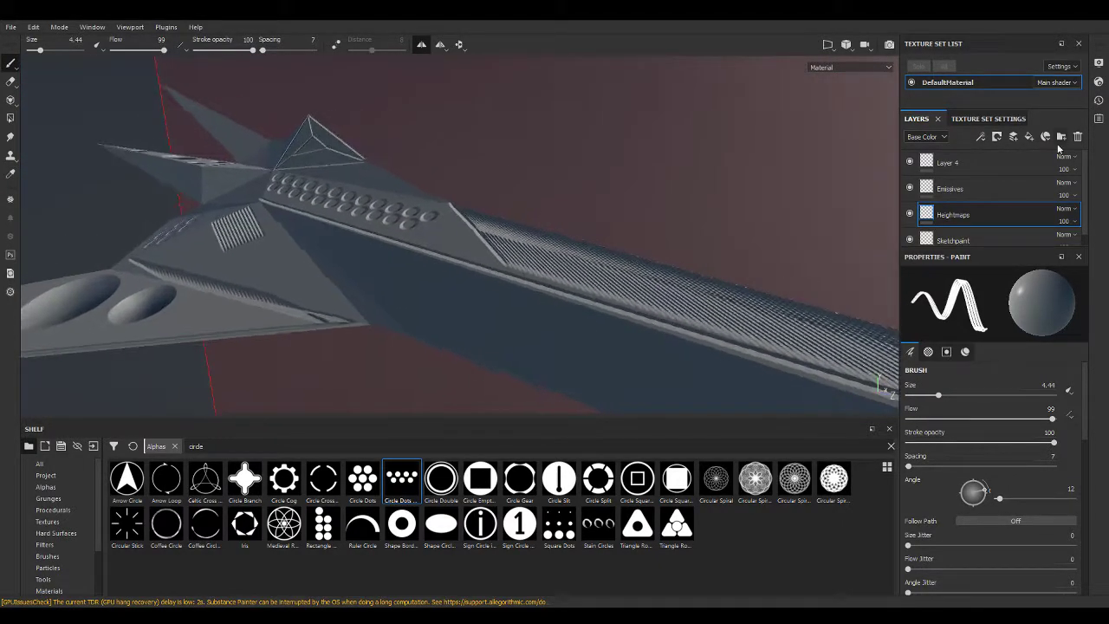
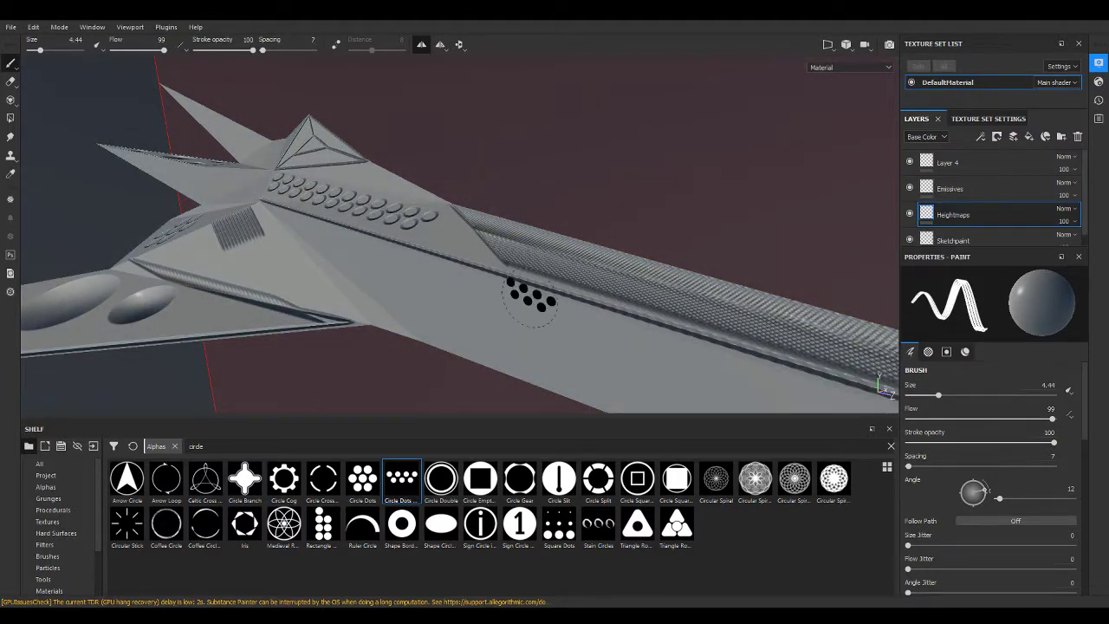
Stamp a test set of circle dots on the hull side, then undo it.
scroll(511, 299, "up", 3)
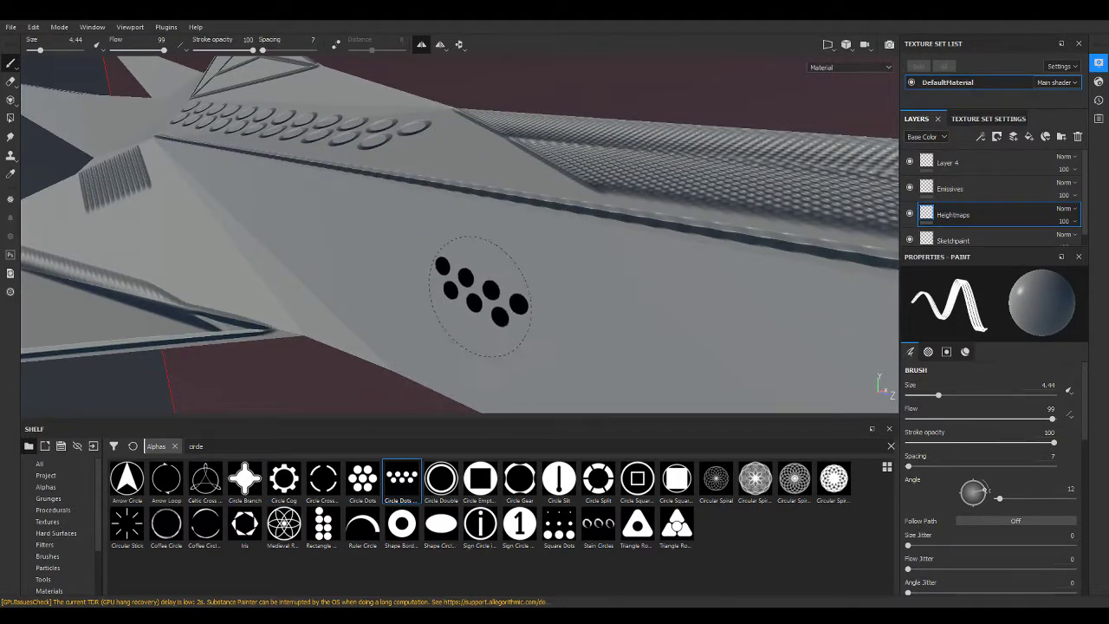
mouse_move(481, 295)
left_mouse_down("alt")
mouse_move(604, 272)
mouse_move(423, 216)
mouse_move(378, 274)
left_mouse_up("alt")
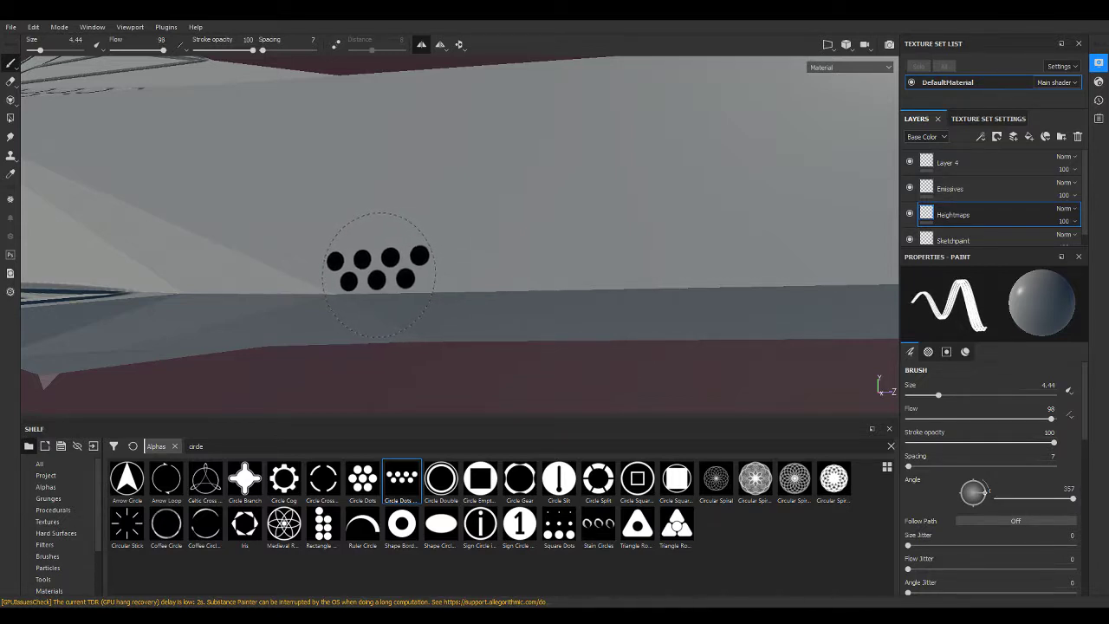
left_click(379, 274)
left_click_drag(464, 273, 467, 268, "ctrl")
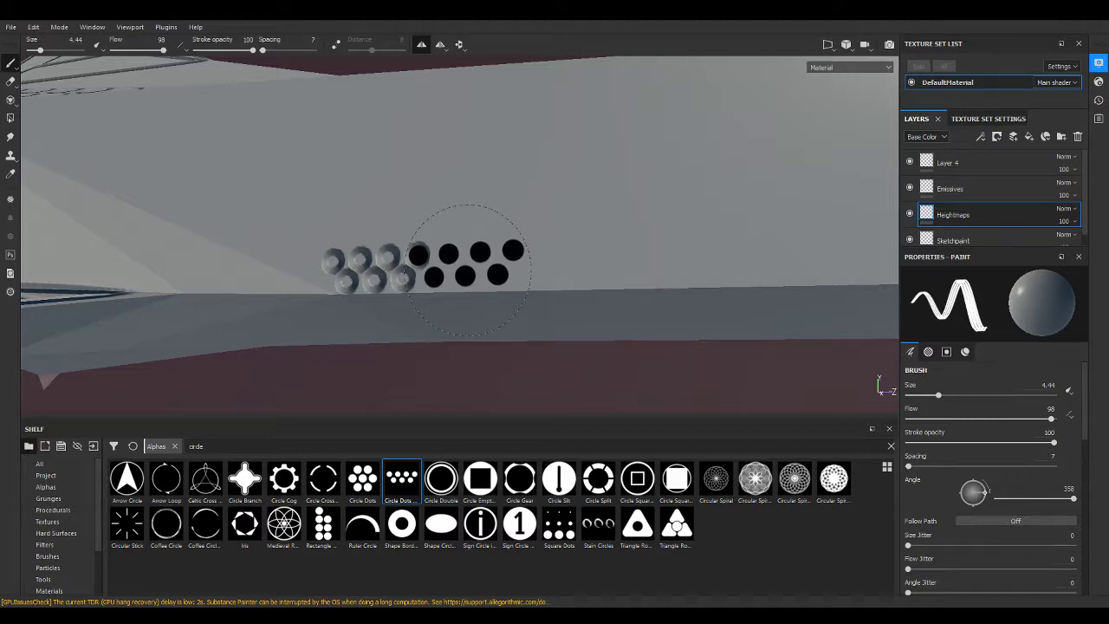
key("ctrl+z")
Set the Circle Dots brush to size 6 and spacing about 38 for a dotted stroke.
scroll(567, 243, "down", 3)
scroll(567, 243, "down", 4)
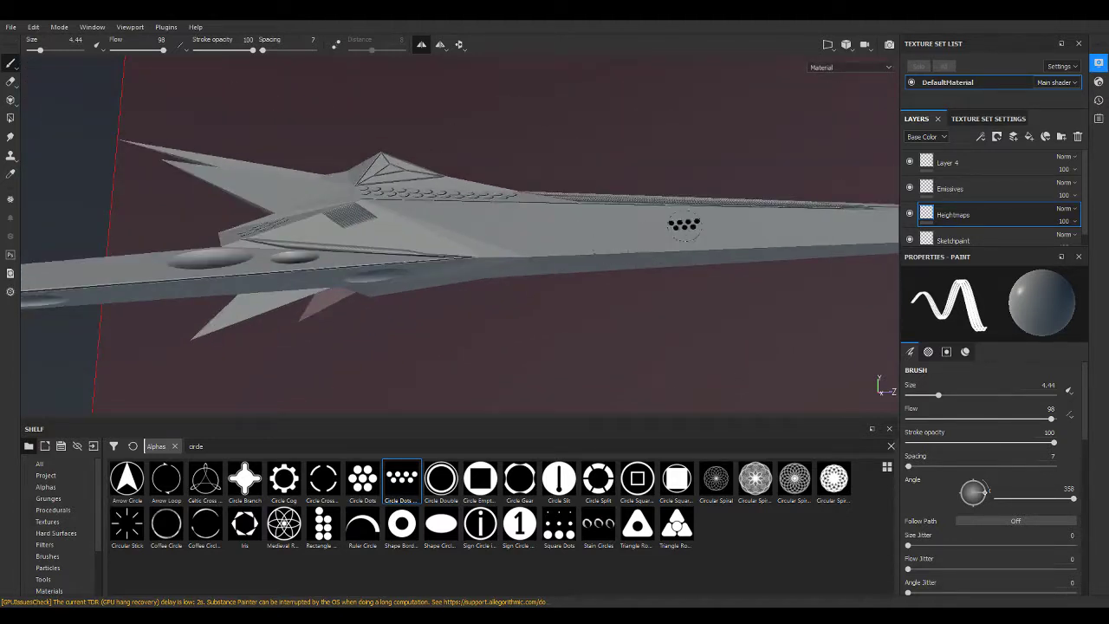
mouse_move(567, 243)
left_mouse_down("alt")
mouse_move(616, 290)
mouse_move(520, 322)
left_mouse_up("alt")
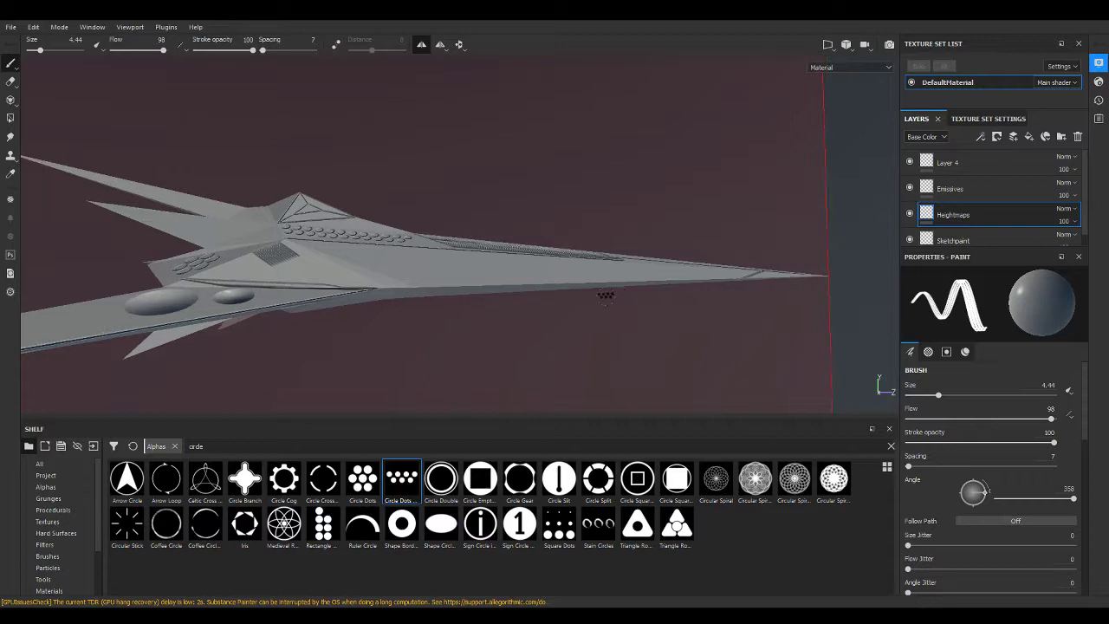
scroll(527, 323, "up", 2)
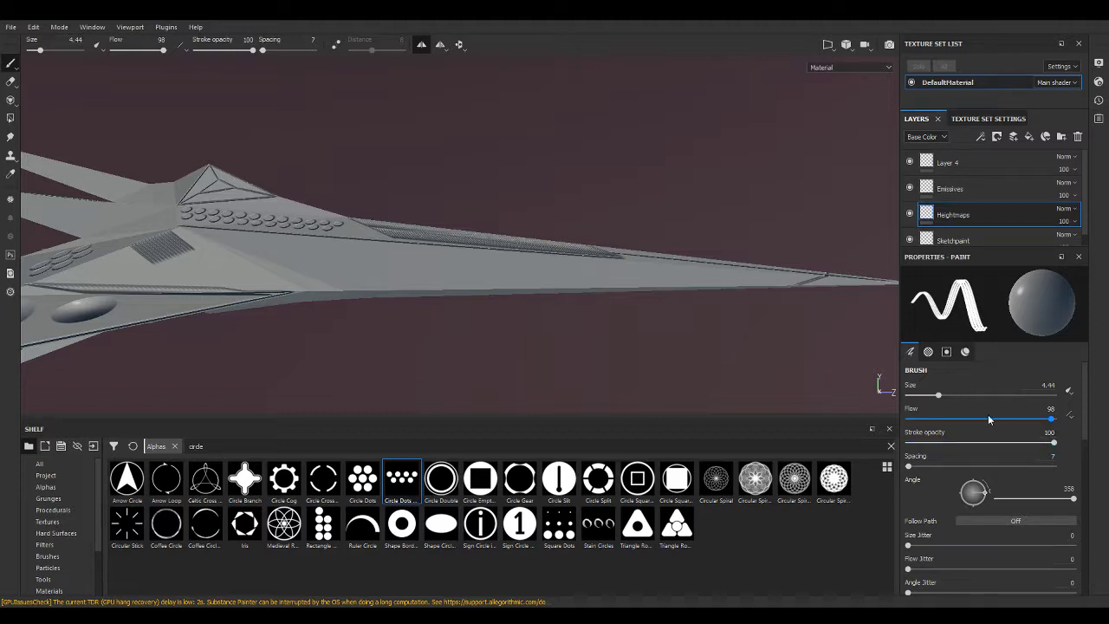
left_click_drag(941, 396, 945, 398)
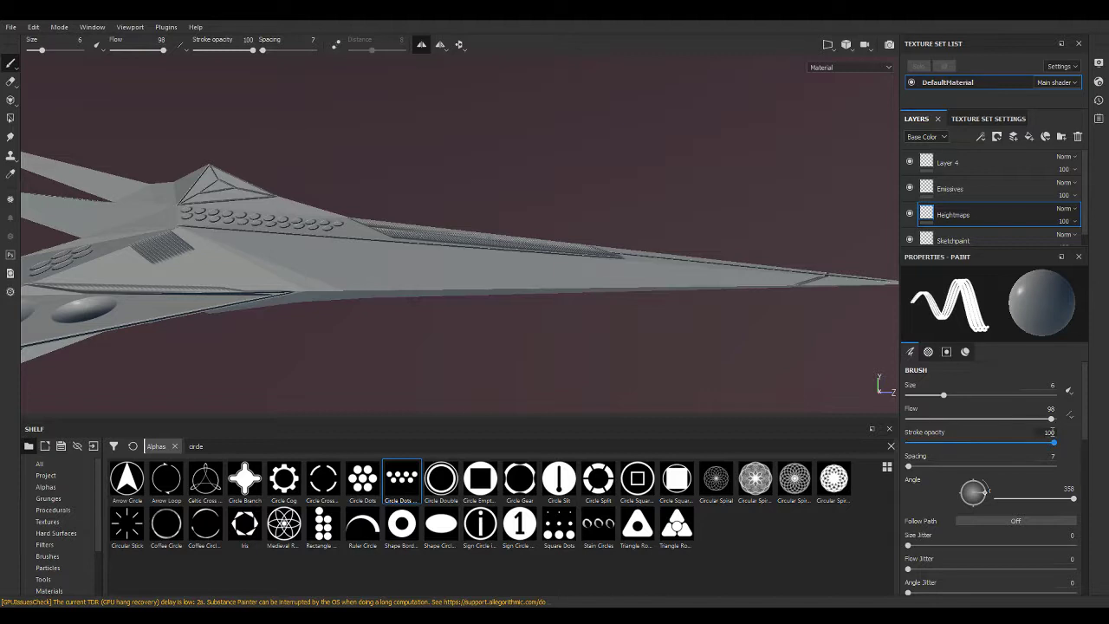
left_click_drag(913, 472, 921, 469)
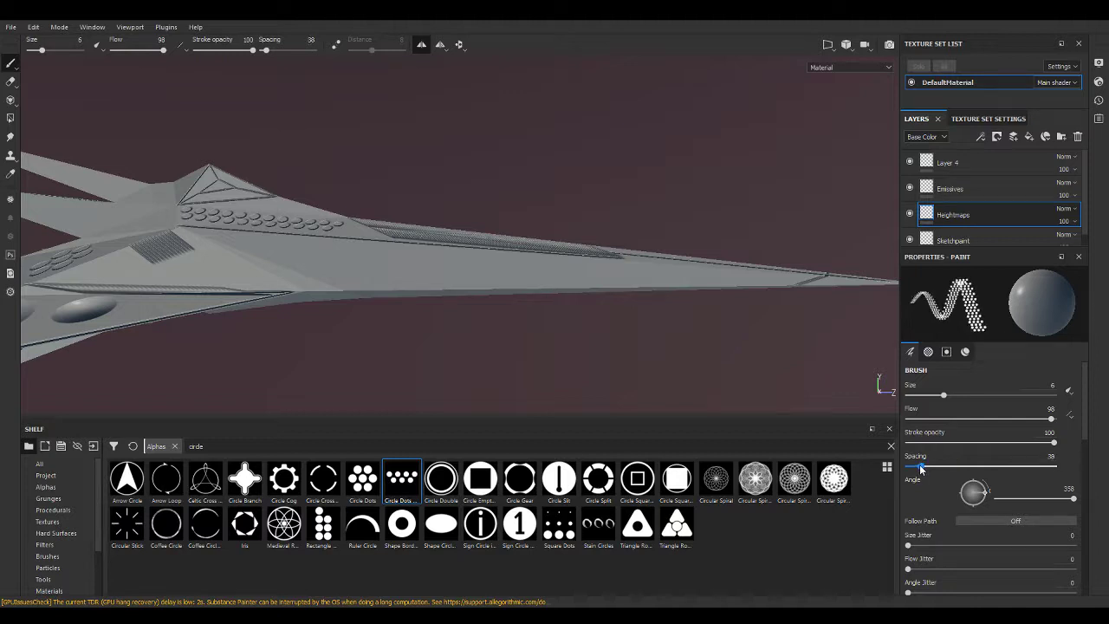
Try straight dot rows along the hull while tuning spacing around 46, then undo.
left_click(364, 280)
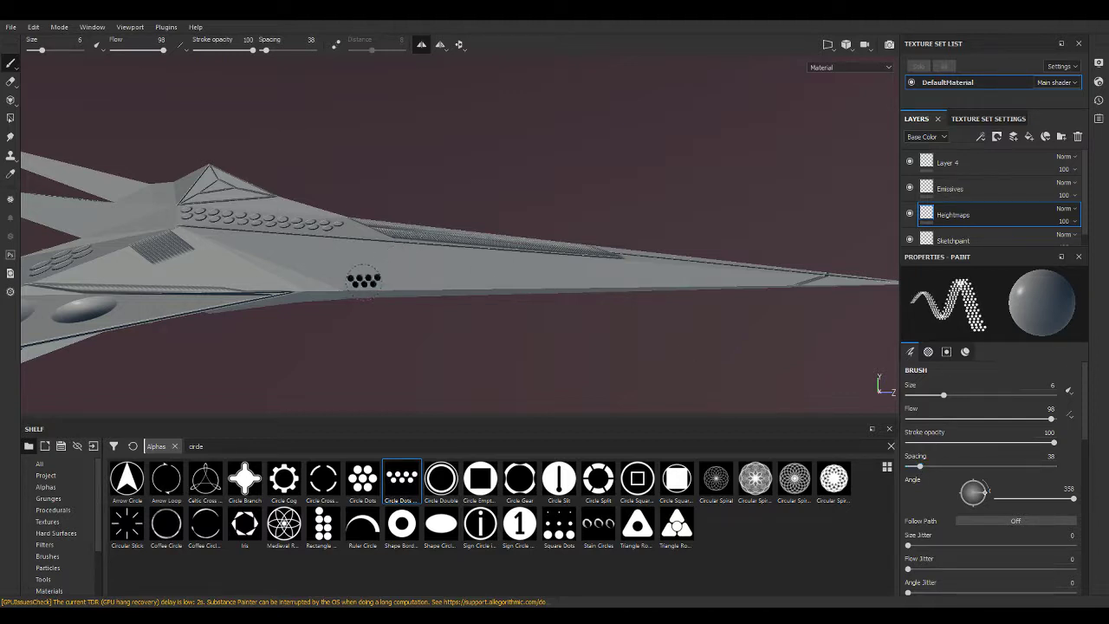
left_click(645, 277, "shift")
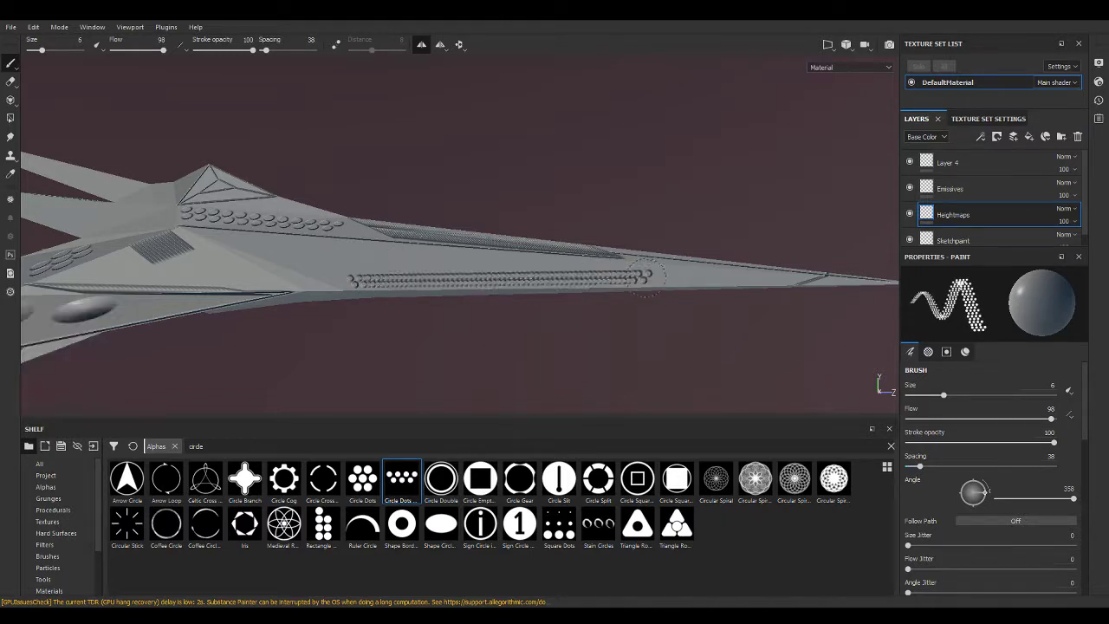
key("ctrl+z")
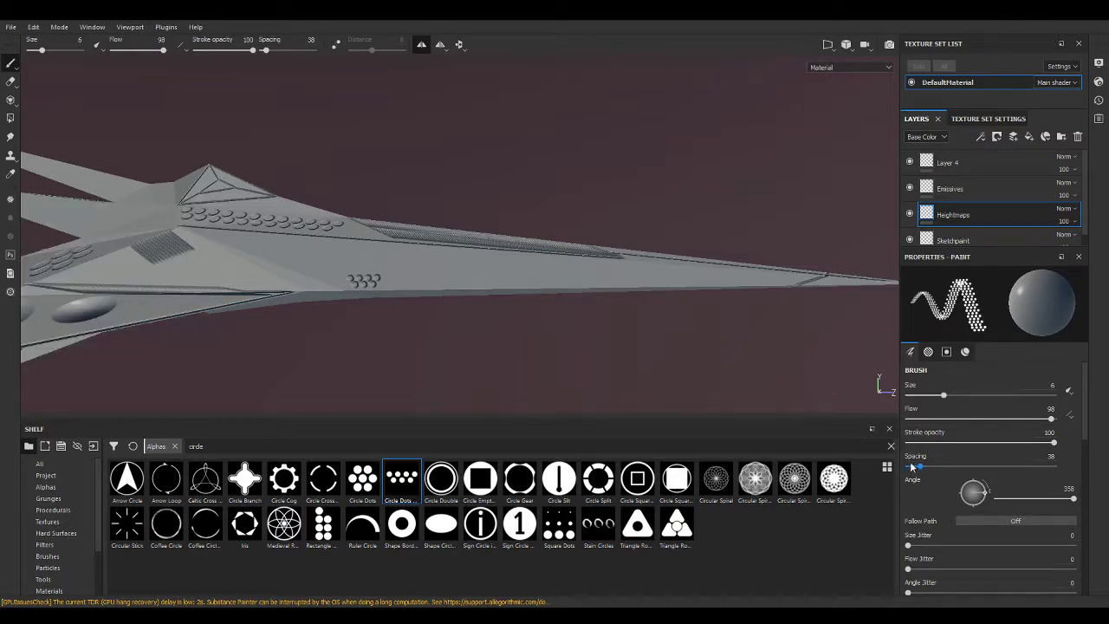
left_click_drag(917, 469, 922, 468)
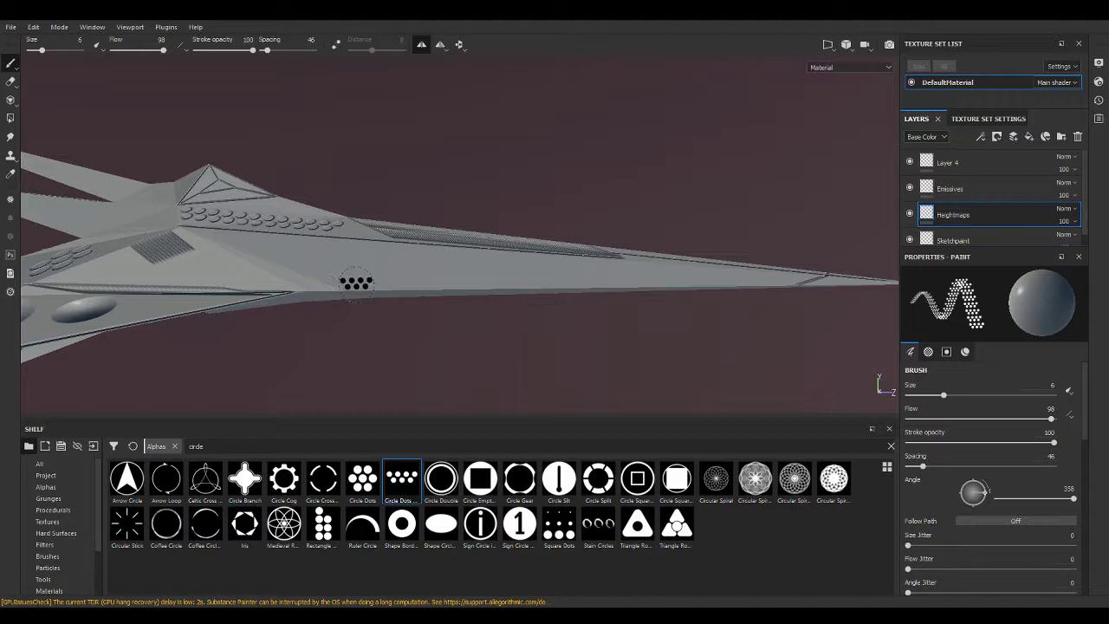
left_click(650, 279, "shift")
scroll(545, 259, "up", 5)
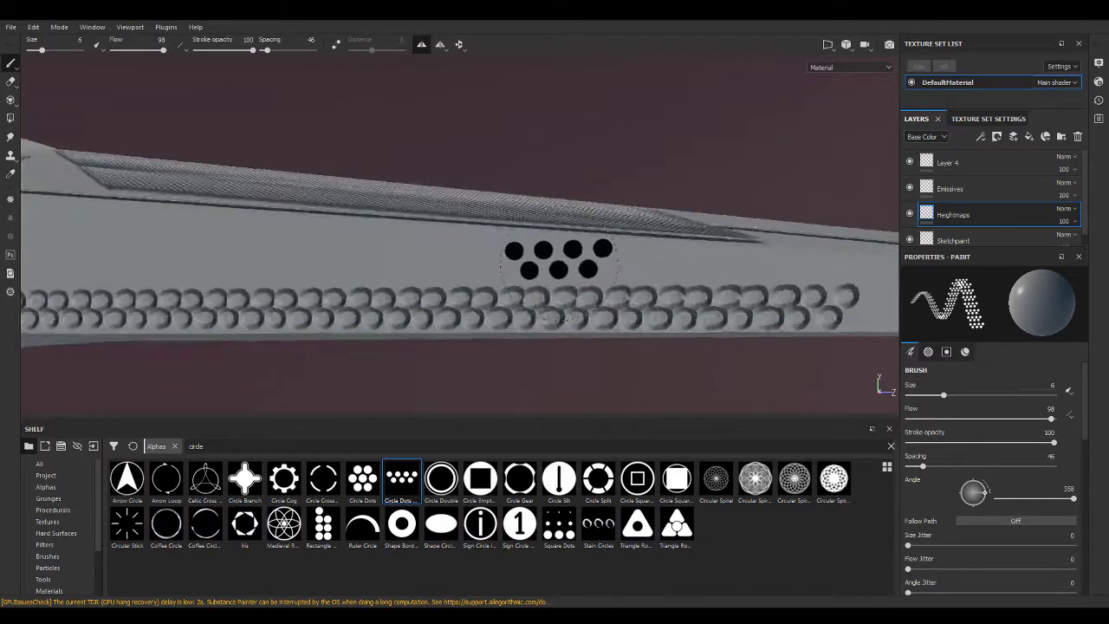
scroll(563, 258, "down", 5)
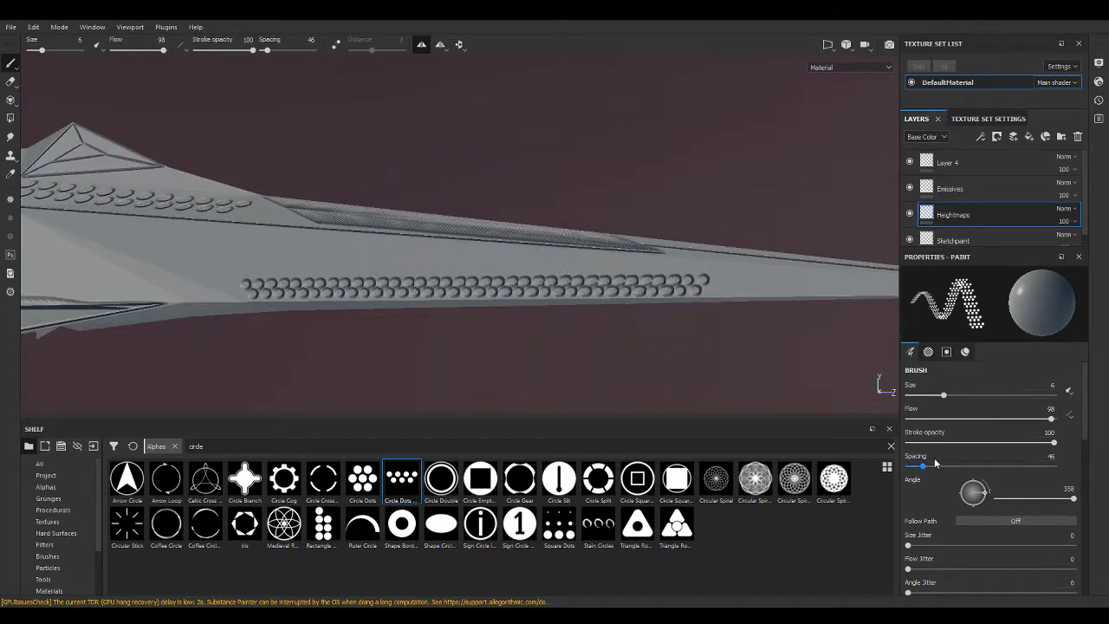
left_click_drag(925, 469, 920, 468)
key("ctrl+z")
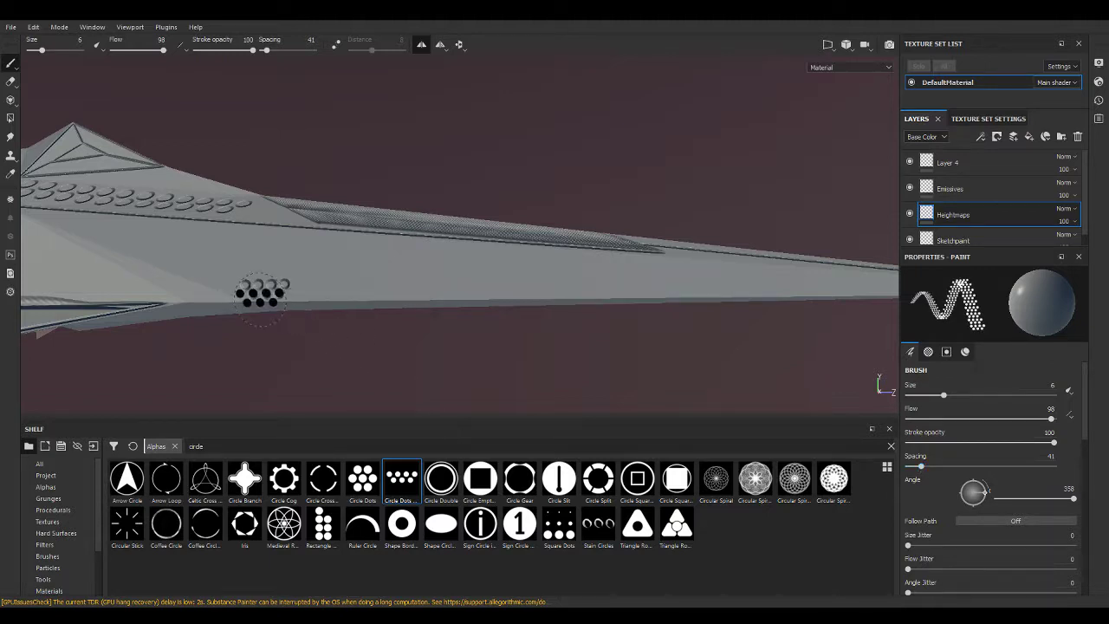
Retry the dot row from further back with wider spacing, undoing each attempt.
left_click(264, 289)
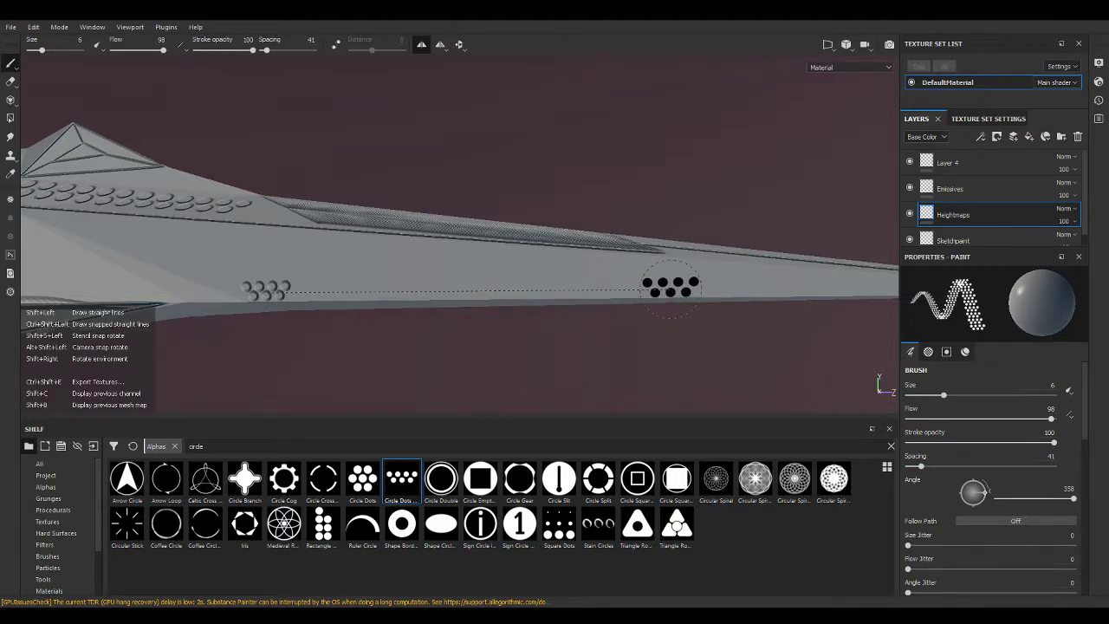
left_click(654, 292, "shift")
key("ctrl+z")
key("ctrl+z")
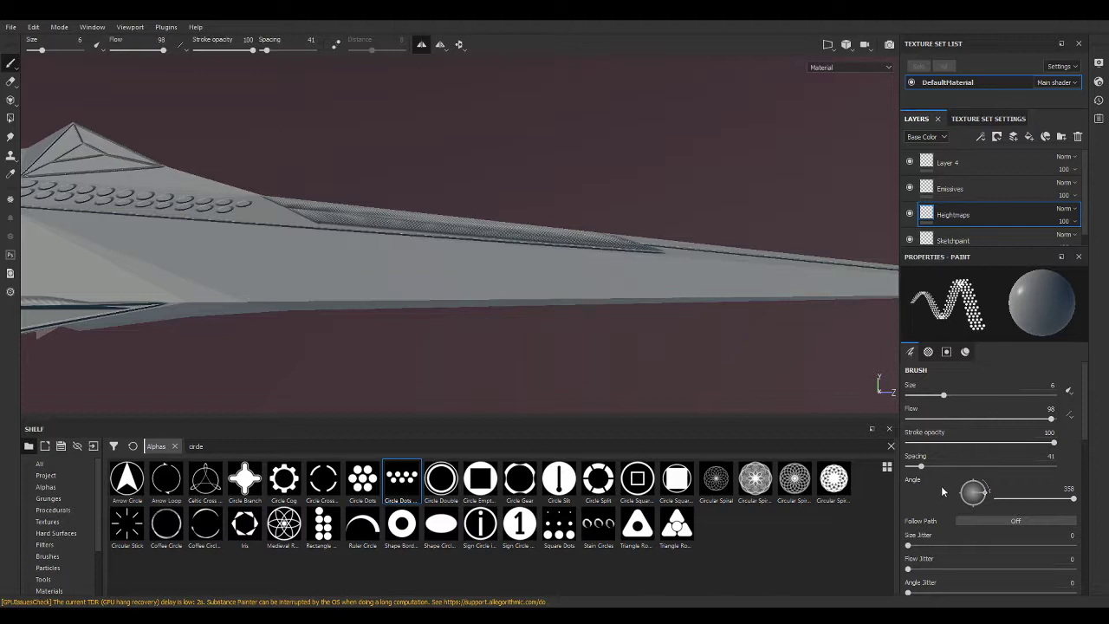
left_click_drag(923, 466, 923, 467)
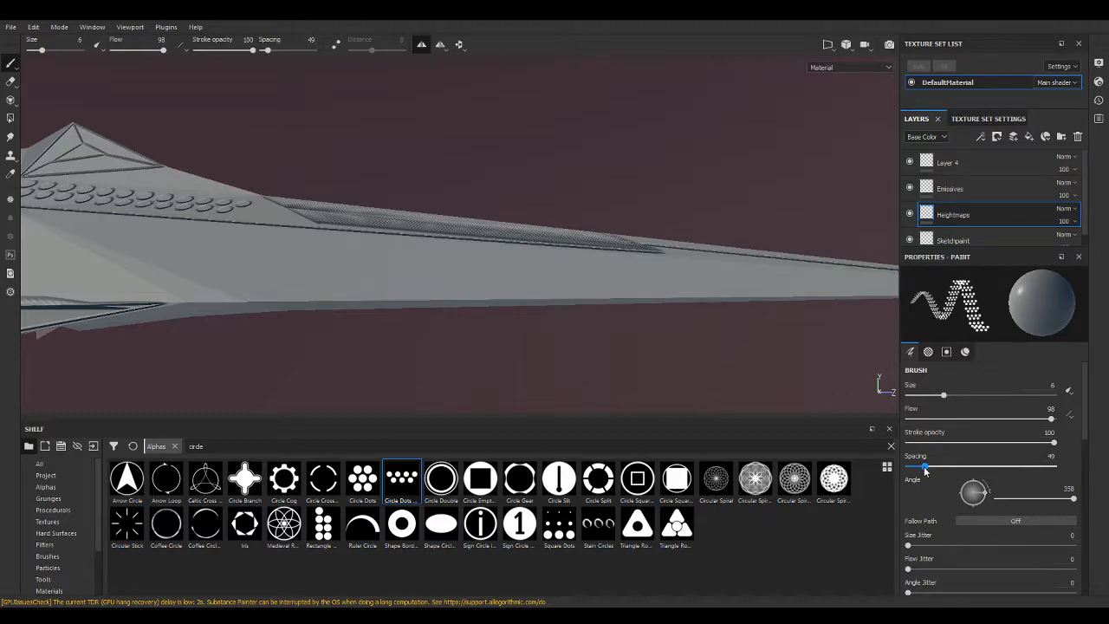
left_click(270, 291)
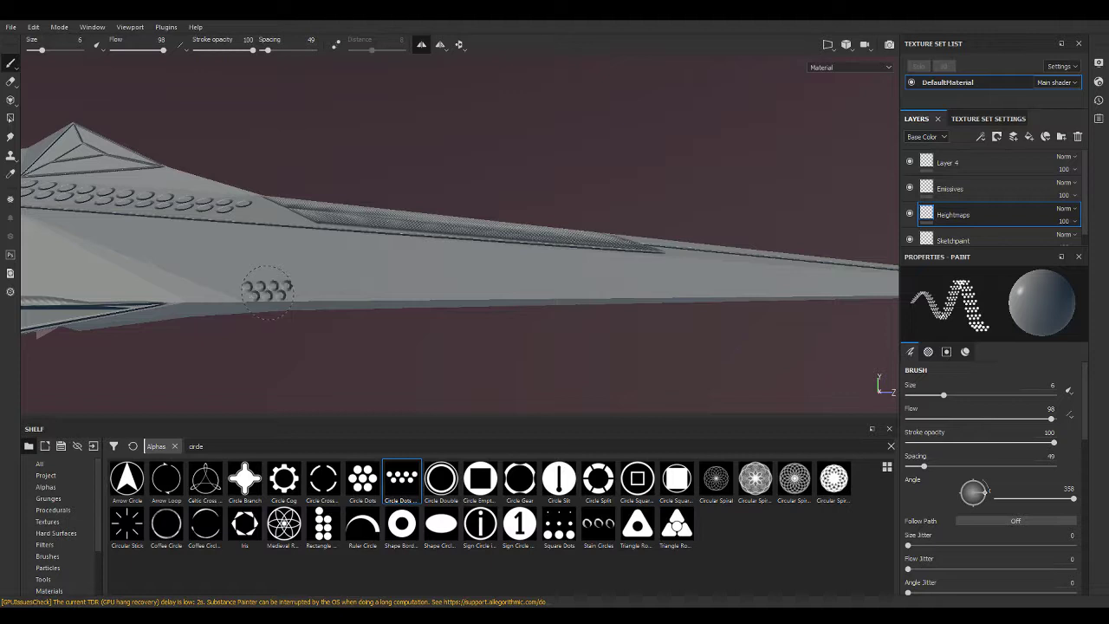
left_click(700, 288, "shift")
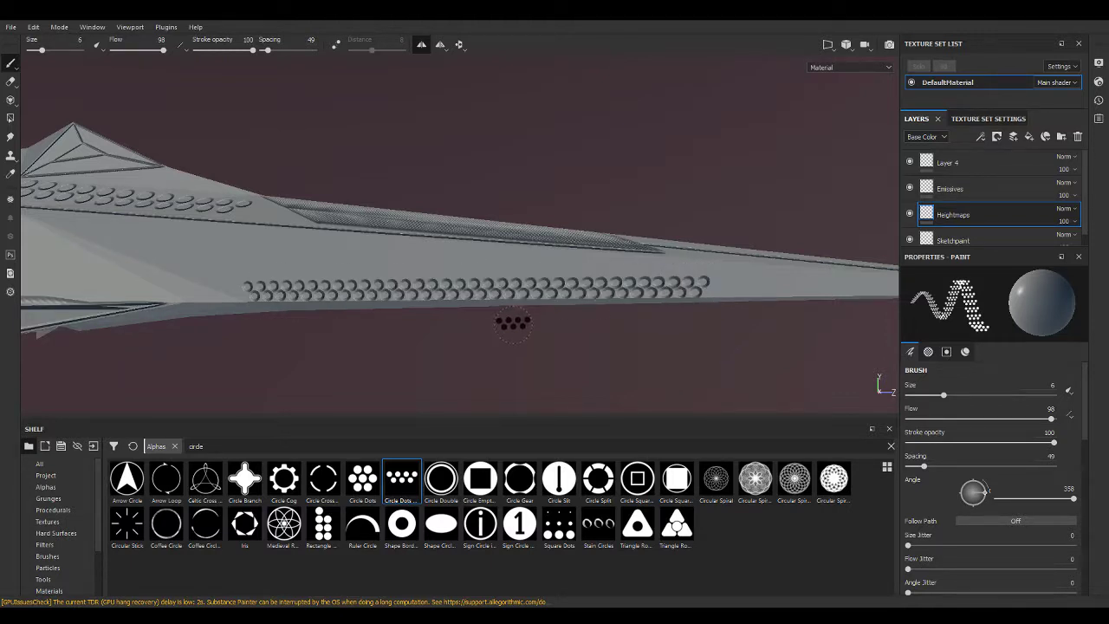
key("ctrl+z")
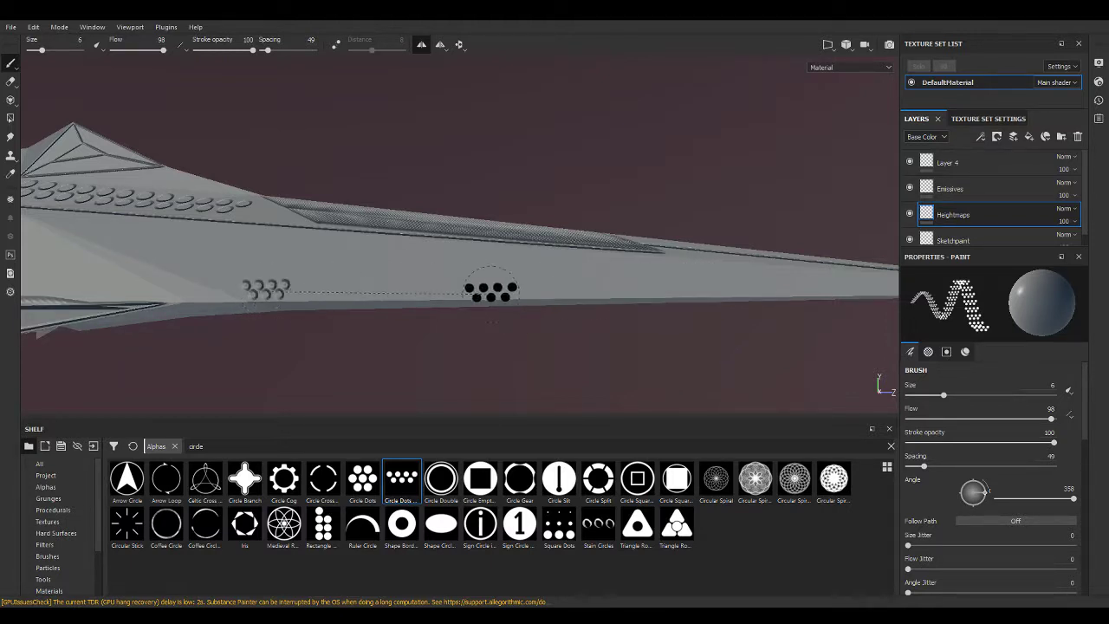
Paint the final straight row of circle dots along the hull side at spacing 49.
mouse_move(457, 148)
left_mouse_down("alt")
mouse_move(452, 231)
mouse_move(358, 240)
left_mouse_up("alt")
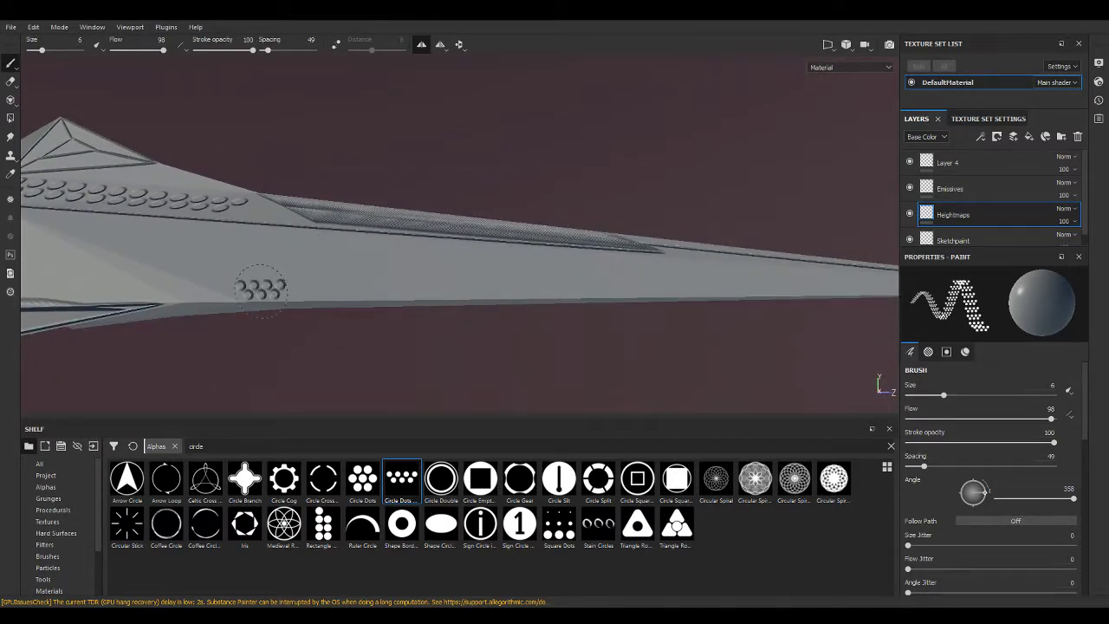
left_click(662, 284, "shift")
left_click_drag(509, 159, 495, 200, "alt")
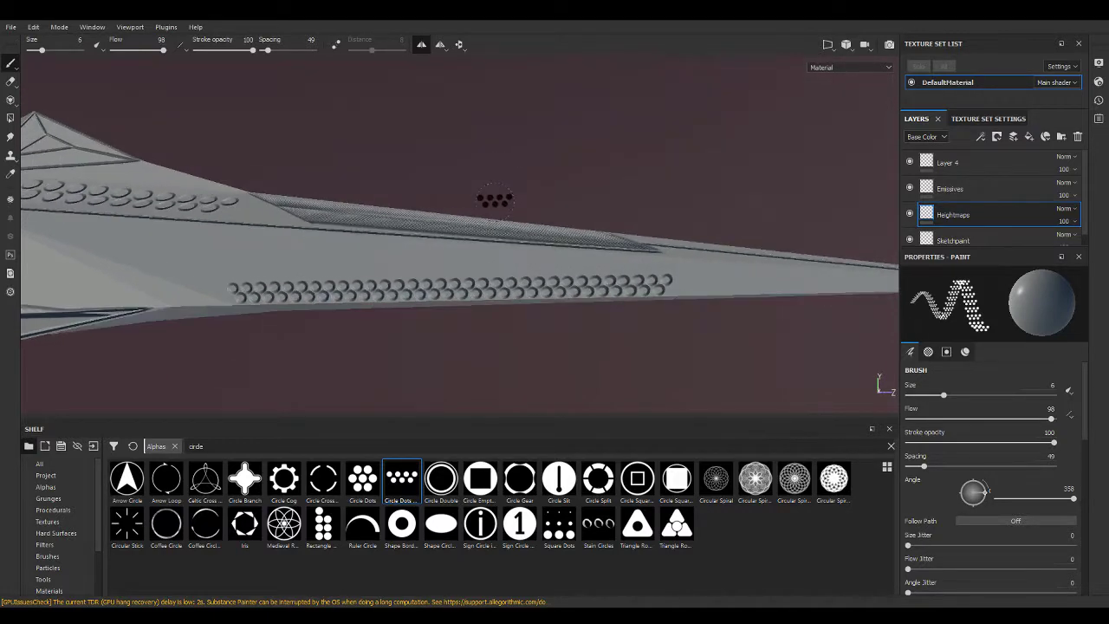
scroll(495, 200, "up", 3)
scroll(445, 248, "up", 3)
scroll(445, 248, "up", 2)
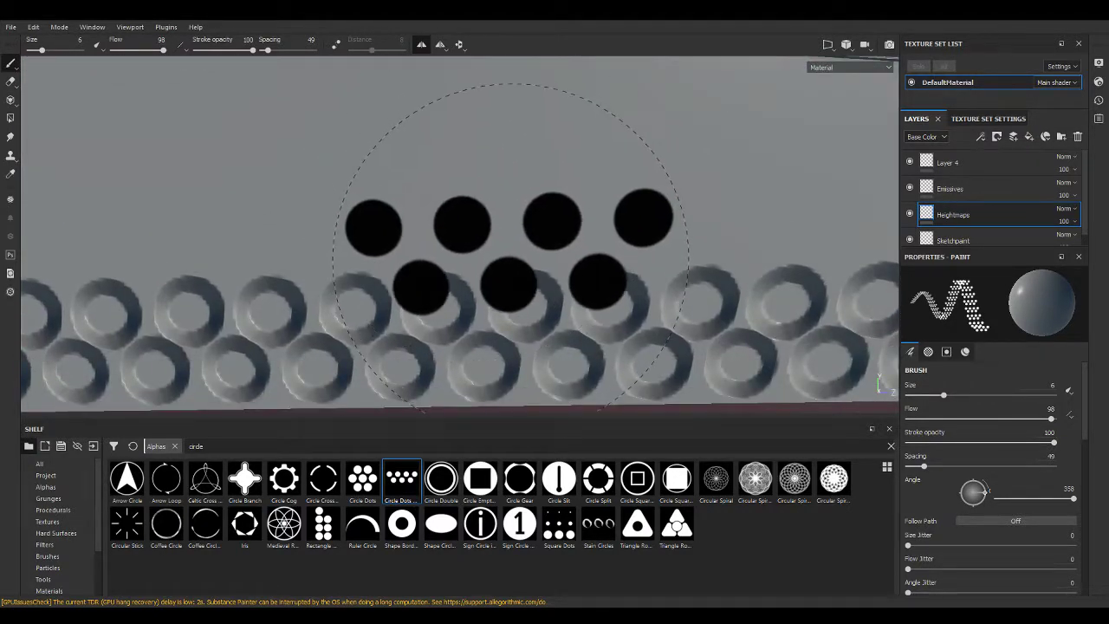
middle_click_drag(508, 236, 312, 194, "alt")
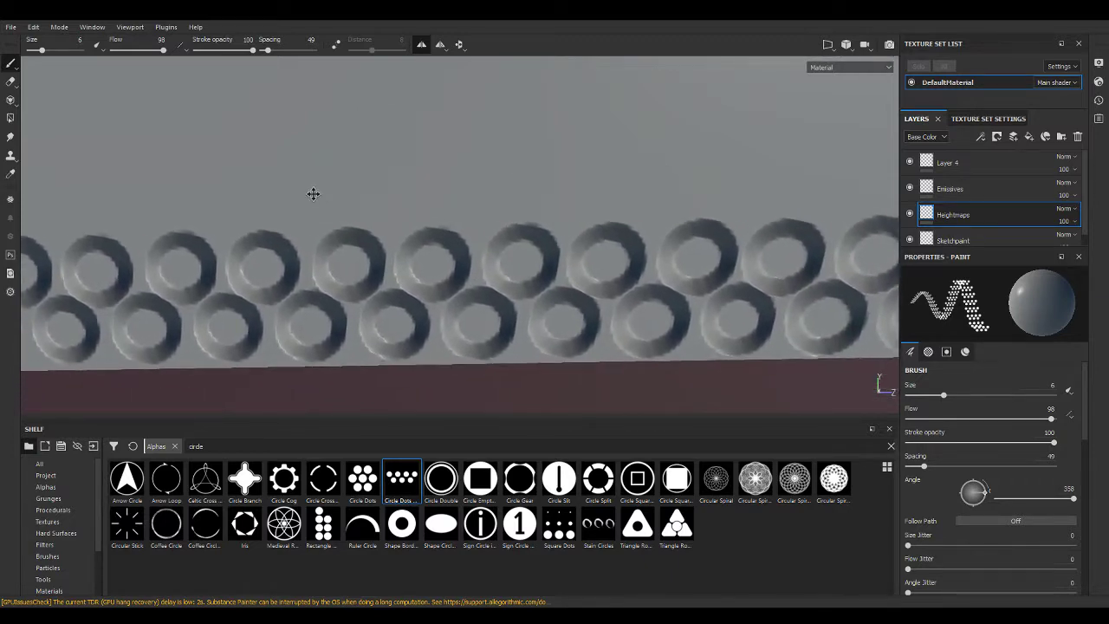
scroll(285, 199, "down", 5)
mouse_move(285, 198)
left_mouse_down("alt")
mouse_move(464, 169)
mouse_move(470, 146)
left_mouse_up("alt")
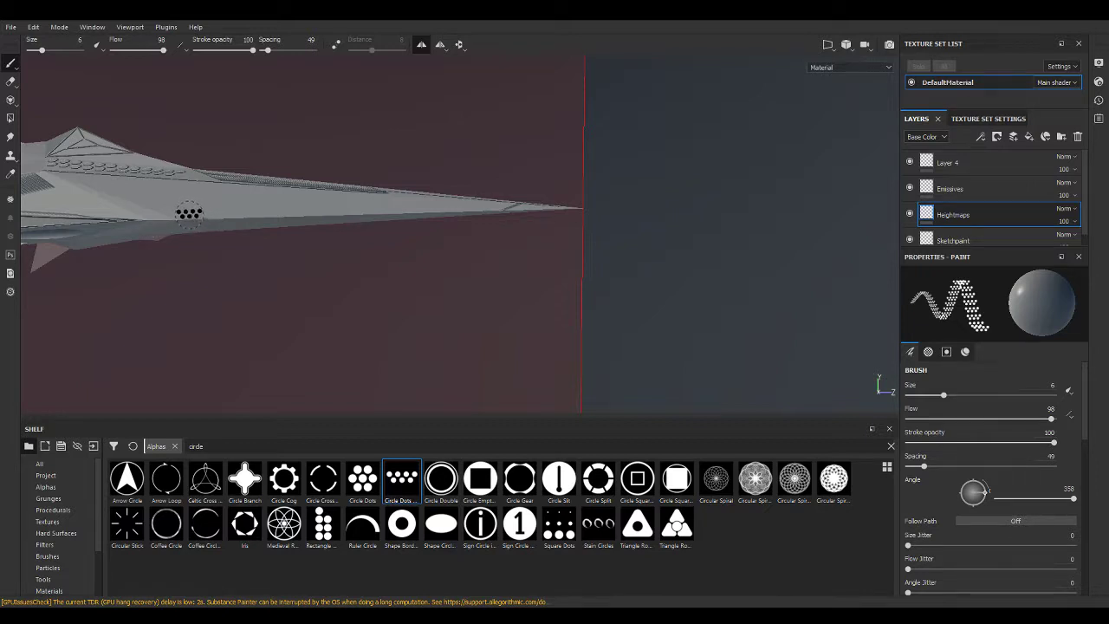
Stamp a second, shorter straight row of circle dots just beneath the first.
key("shift")
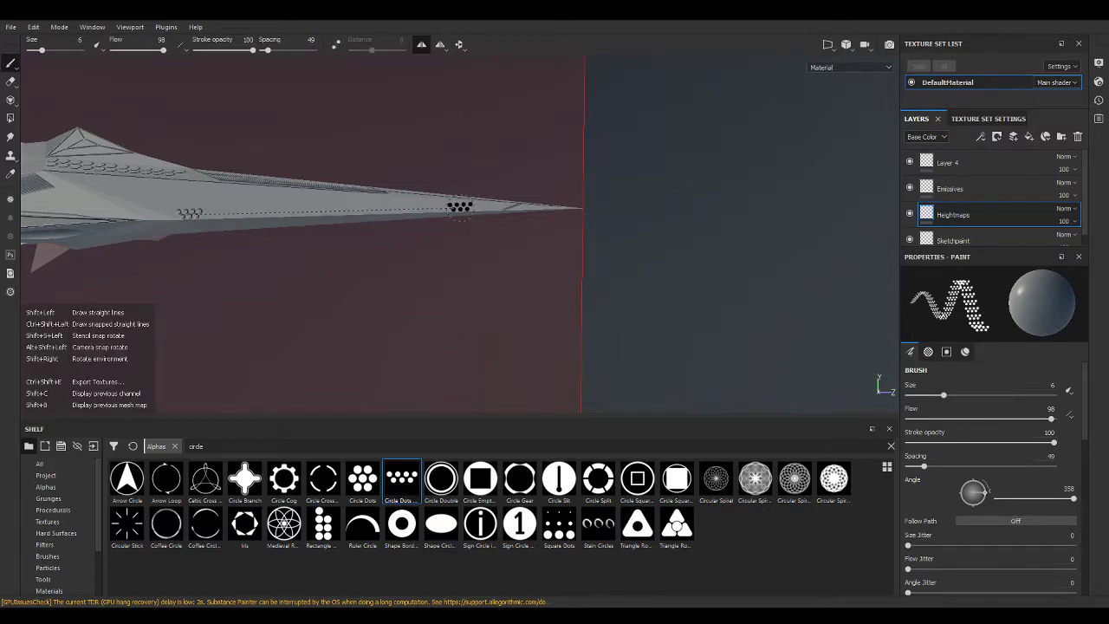
mouse_move(500, 121)
left_mouse_down("alt")
mouse_move(366, 159)
mouse_move(184, 158)
mouse_move(440, 63)
mouse_move(462, 178)
mouse_move(548, 307)
mouse_move(563, 297)
mouse_move(587, 310)
mouse_move(396, 314)
mouse_move(411, 326)
left_mouse_up("alt")
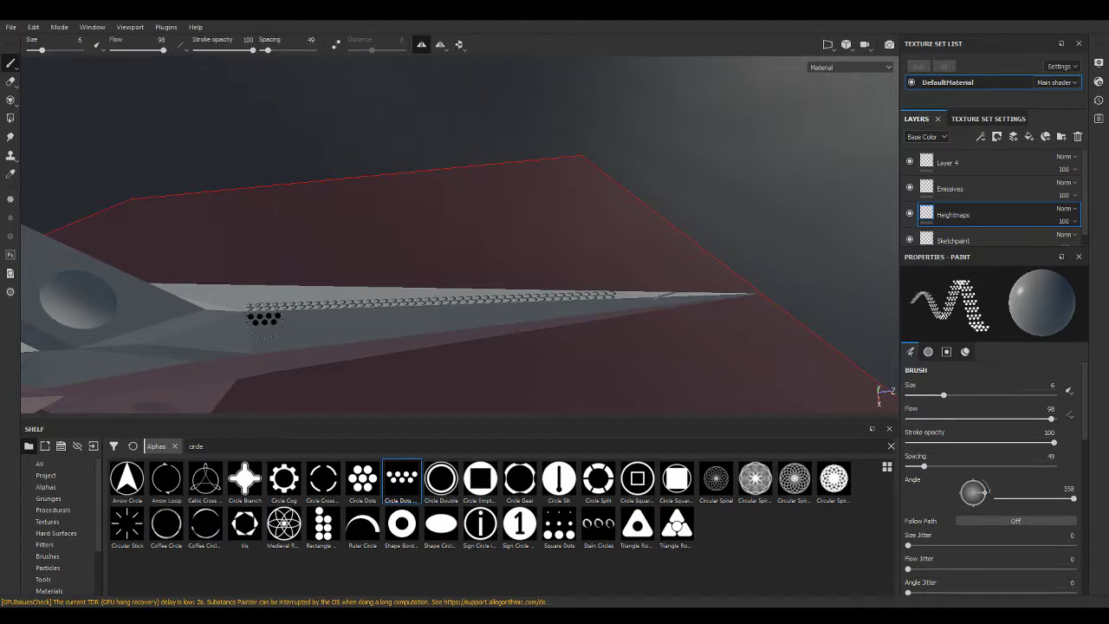
left_click(264, 318)
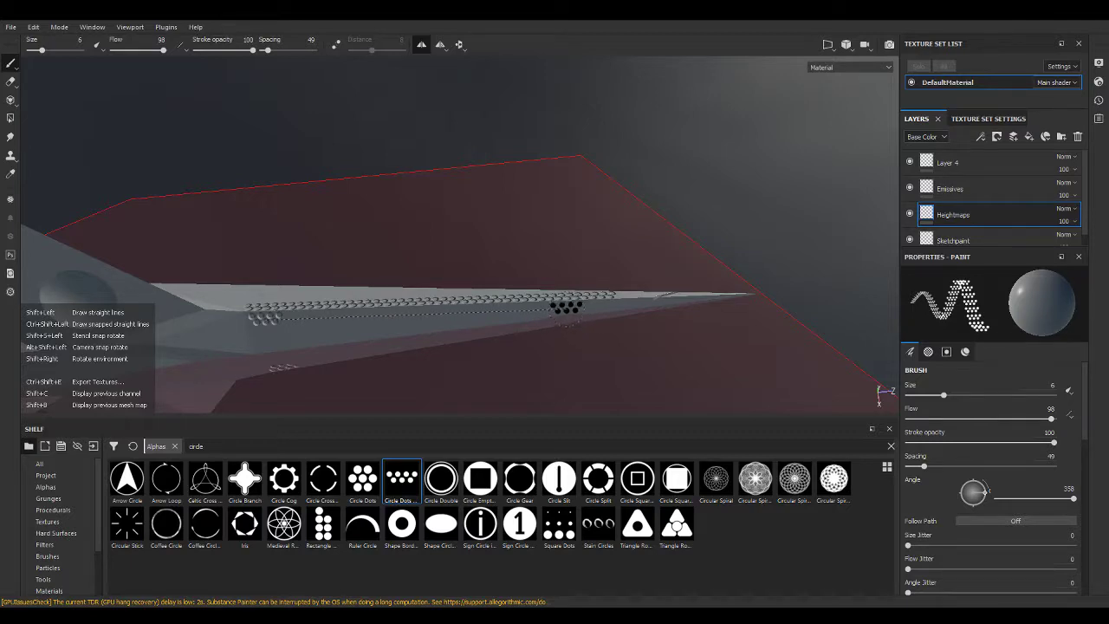
mouse_move(566, 308)
left_mouse_down("alt")
mouse_move(514, 242)
mouse_move(638, 171)
mouse_move(671, 234)
mouse_move(574, 216)
mouse_move(539, 367)
mouse_move(492, 200)
left_mouse_up("alt")
Load the 'sharp' line alpha and set the brush to size 3.42 with spacing 7.
left_click(386, 443)
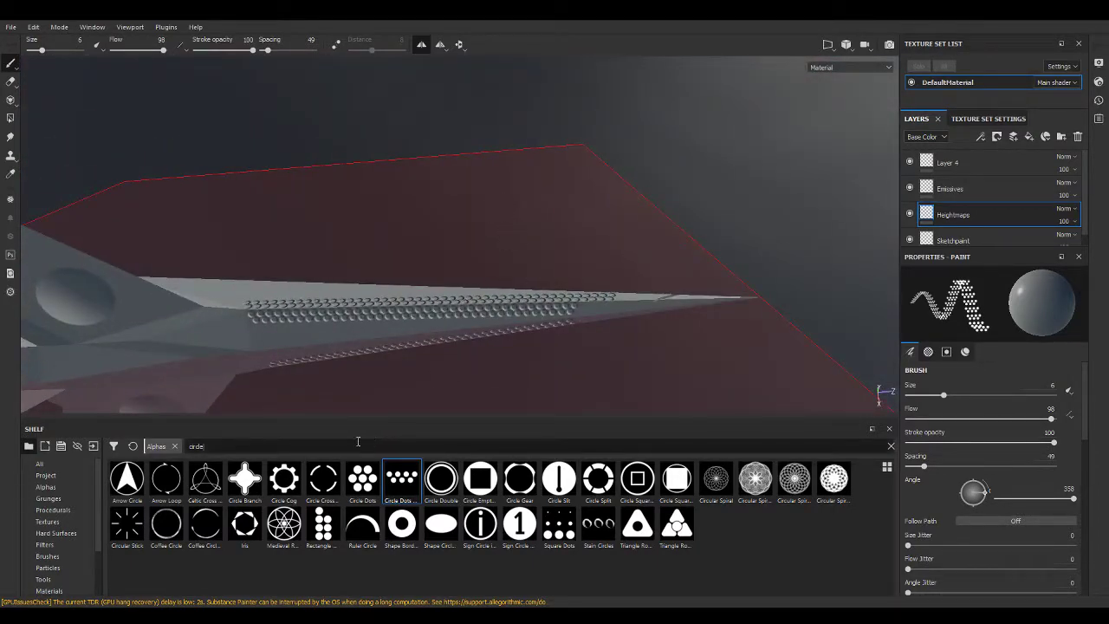
key("BackSpace")
key("BackSpace")
key("BackSpace")
type("sharp")
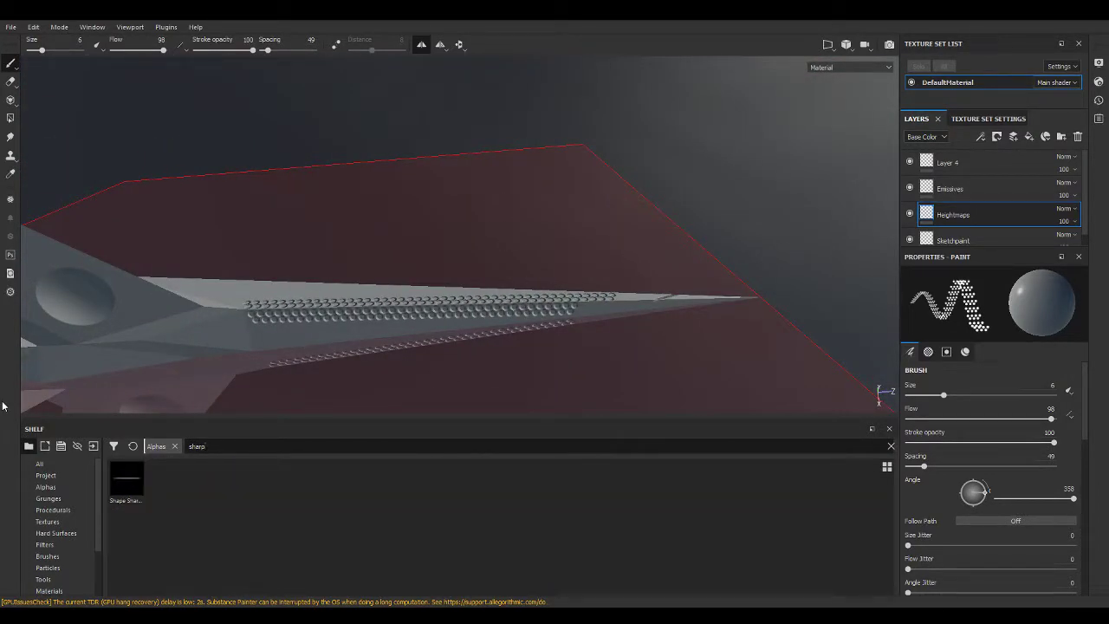
left_click(134, 489)
mouse_move(358, 300)
left_mouse_down("alt")
mouse_move(279, 346)
mouse_move(289, 299)
mouse_move(260, 299)
left_mouse_up("alt")
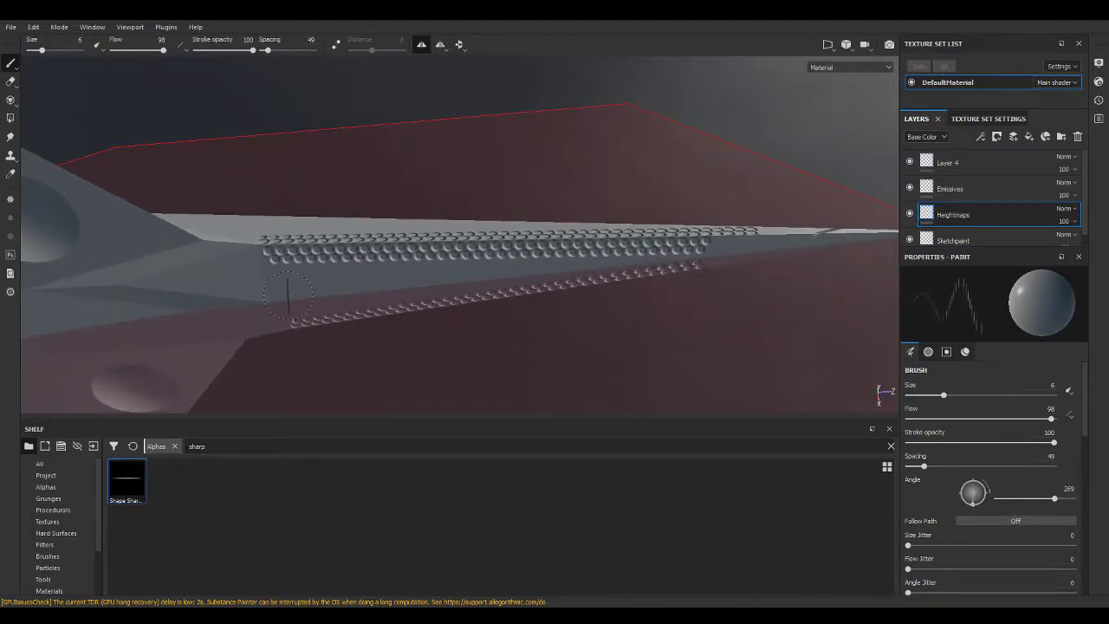
right_click_drag(289, 299, 258, 286, "ctrl")
left_click_drag(924, 466, 909, 466)
type("7")
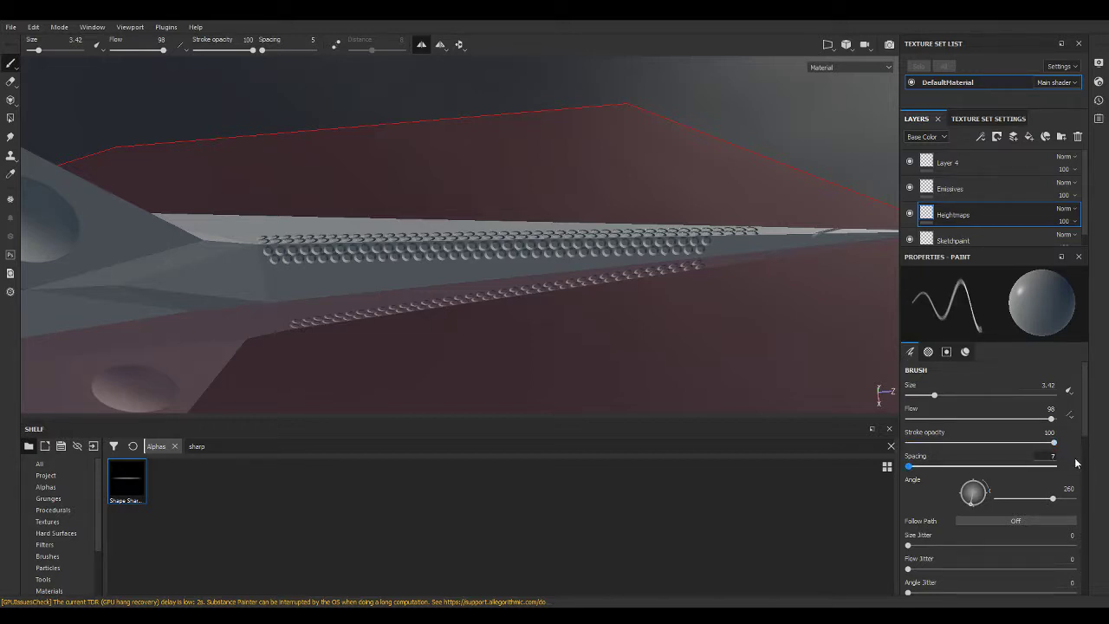
key("Return")
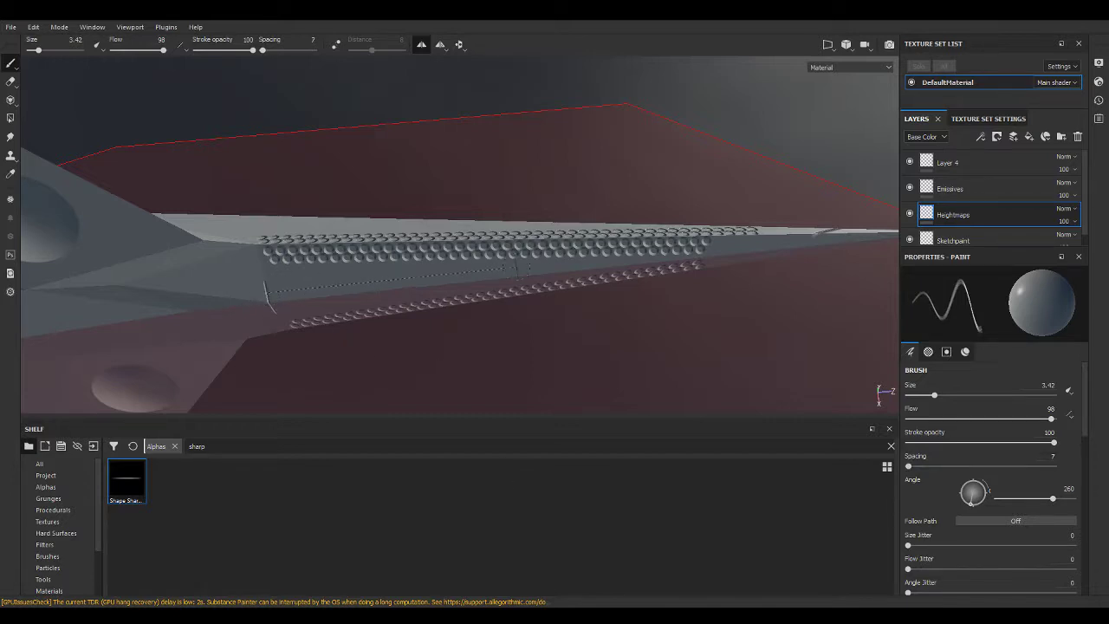
Align the brush angle and paint a straight height line along the hull panel.
left_click_drag(595, 260, 594, 260, "ctrl")
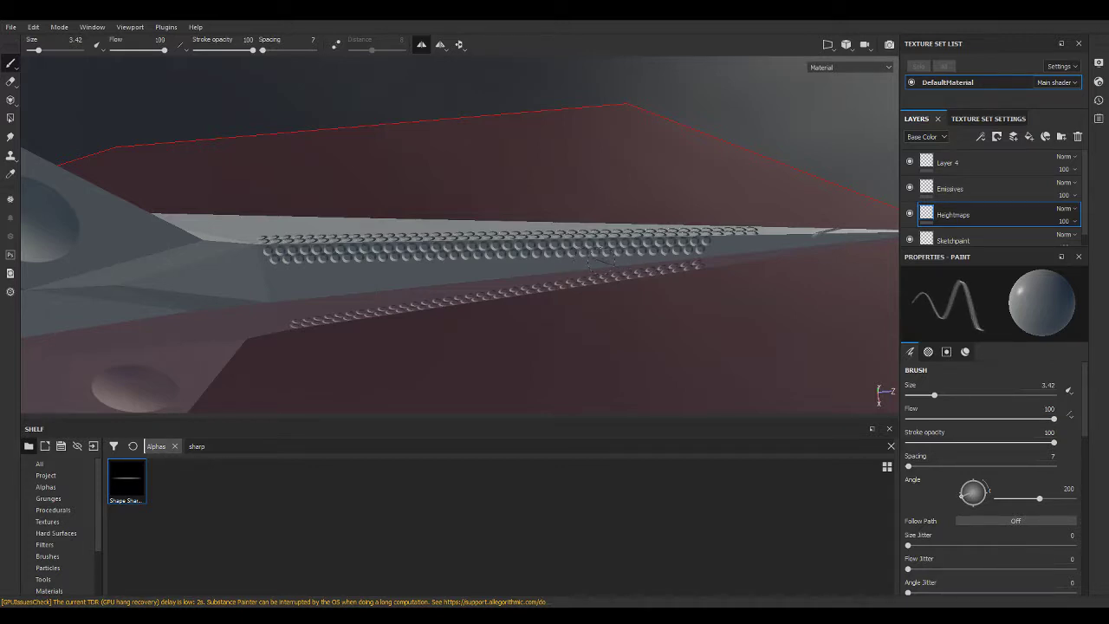
scroll(597, 260, "up", 2)
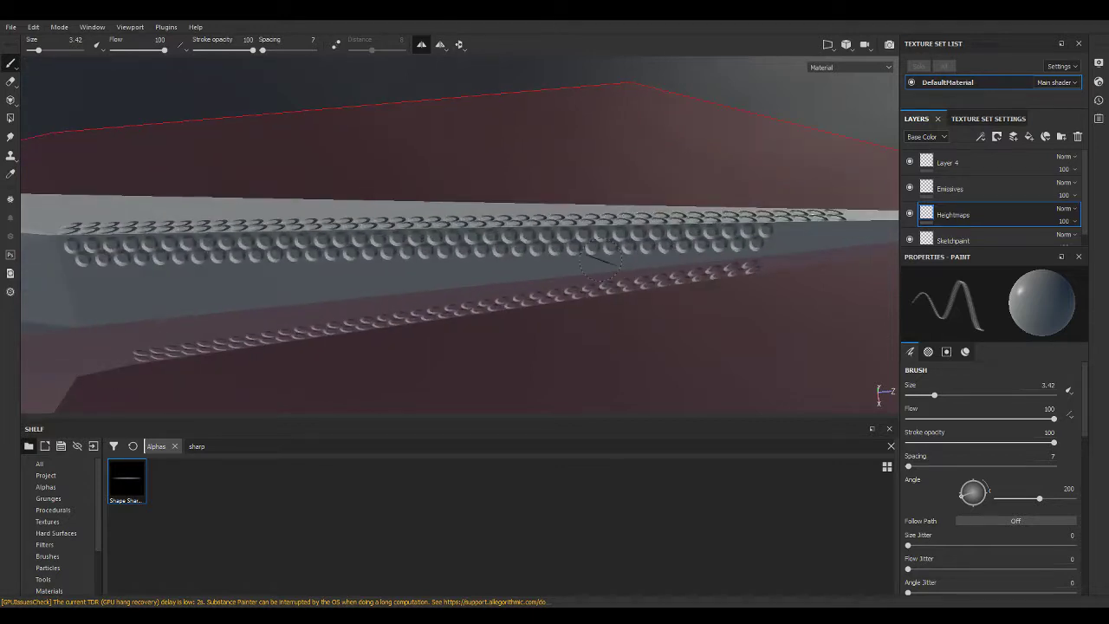
key("shift")
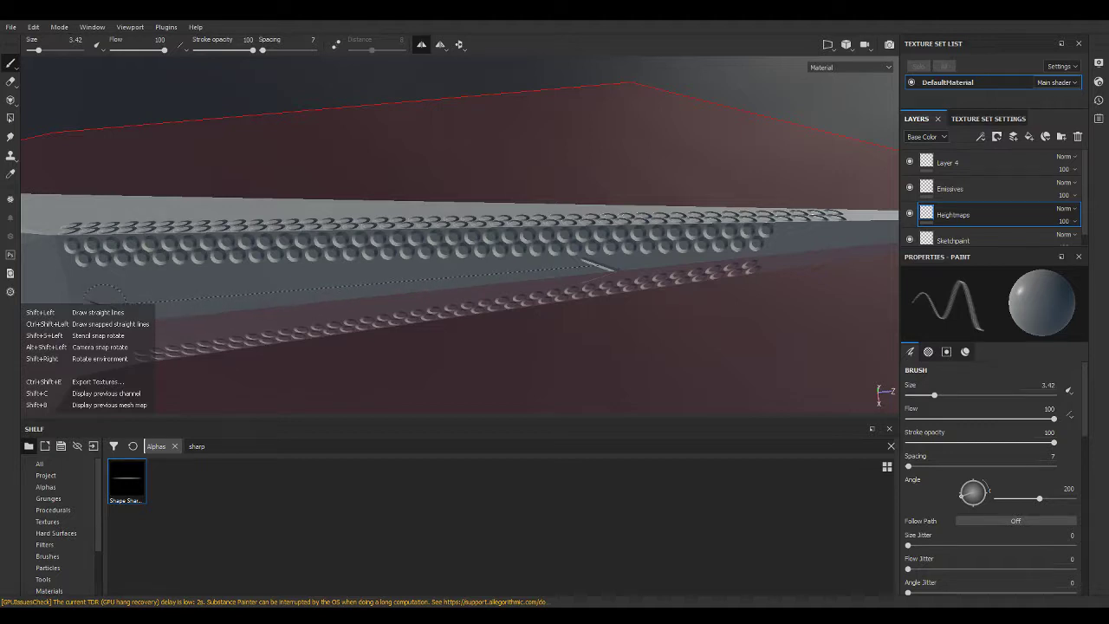
left_click(94, 310, "shift")
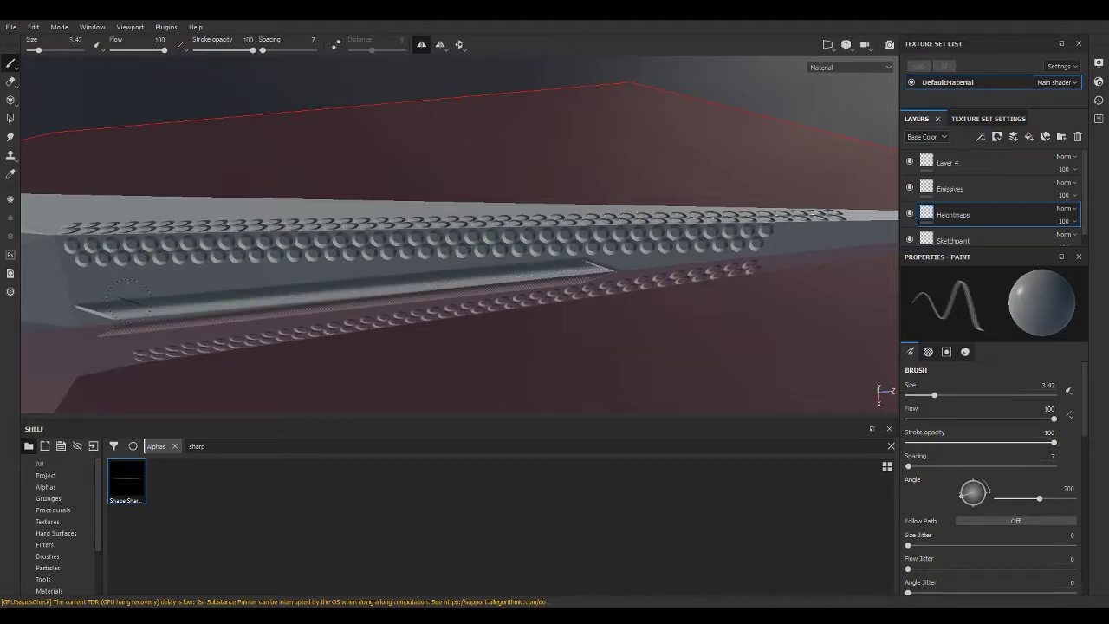
Orbit around the hull to inspect the new ribbed line below the dot rows.
left_click_drag(128, 299, 141, 235, "alt")
scroll(141, 235, "up", 5)
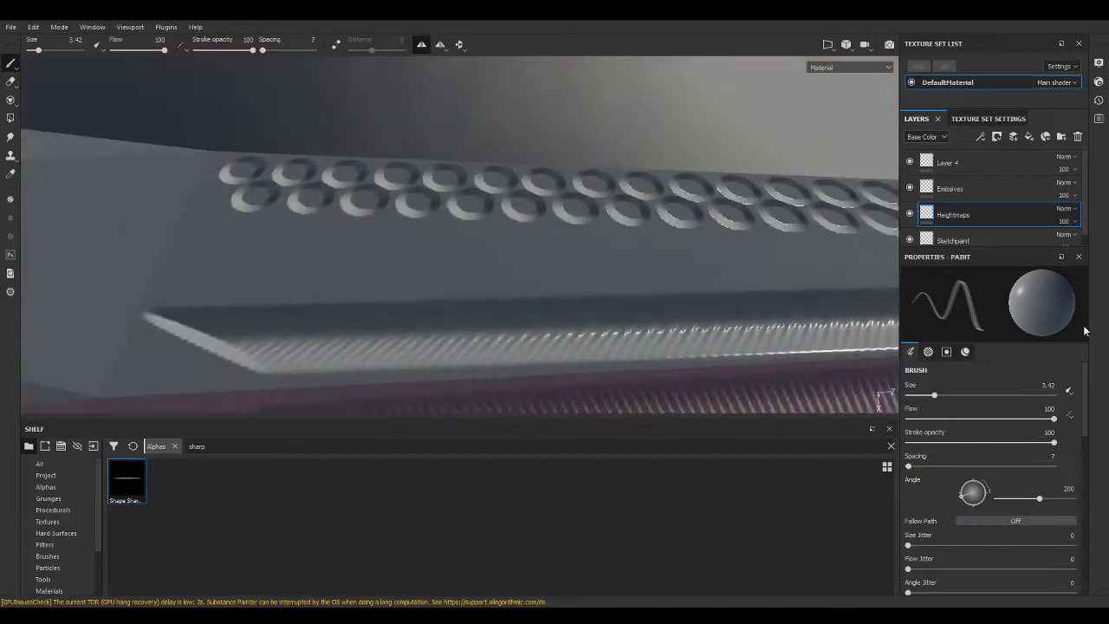
scroll(607, 309, "down", 5)
left_click_drag(606, 309, 444, 326, "alt")
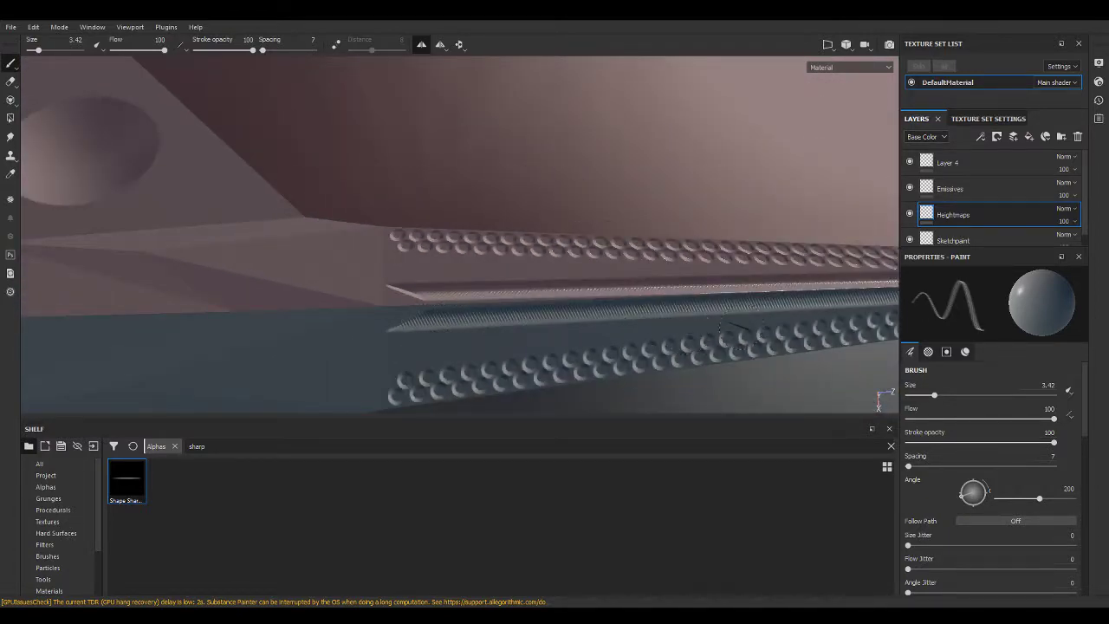
left_click_drag(736, 334, 628, 346, "alt")
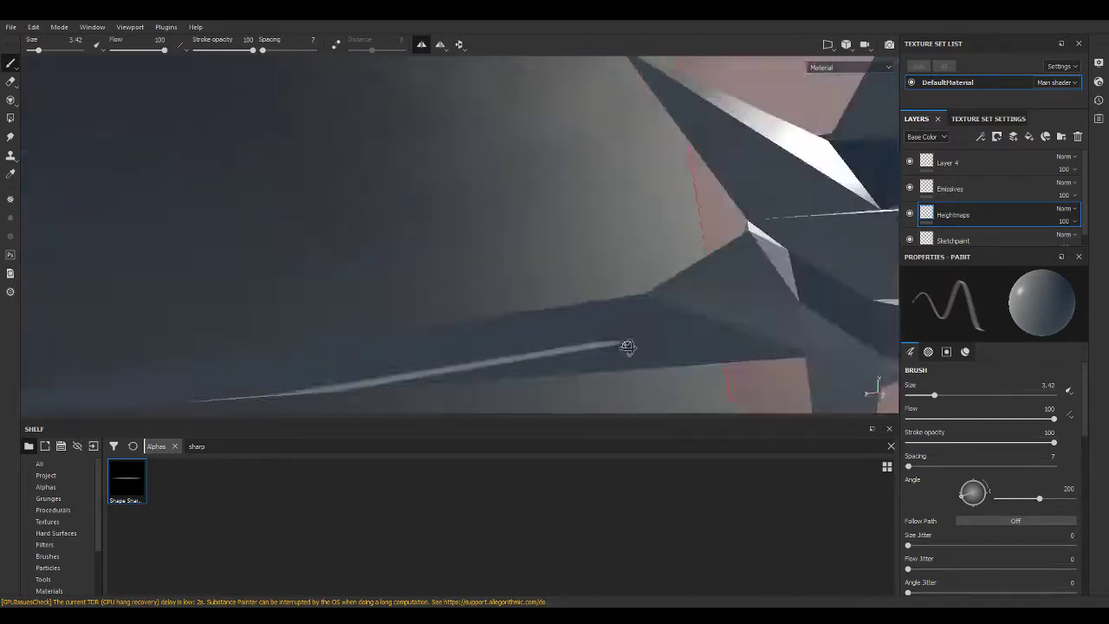
scroll(628, 347, "down", 5)
left_click_drag(713, 376, 620, 355, "alt")
scroll(620, 356, "up", 5)
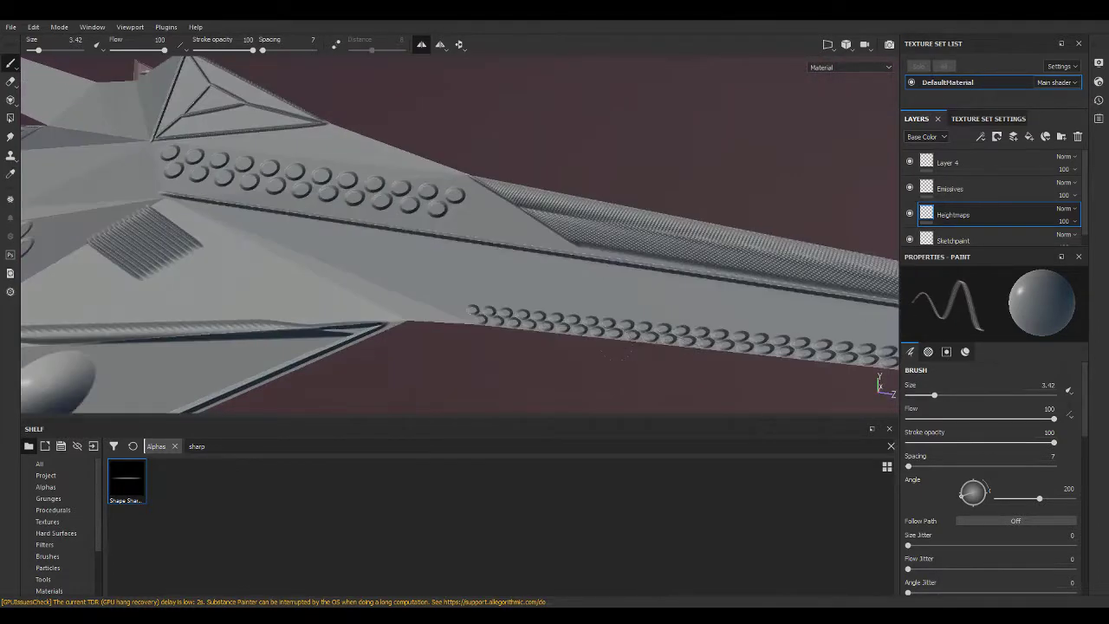
scroll(621, 355, "up", 2)
Find the Cross alpha via a 'curve' search and stamp a star imprint on the hull.
key("BackSpace")
key("BackSpace")
key("BackSpace")
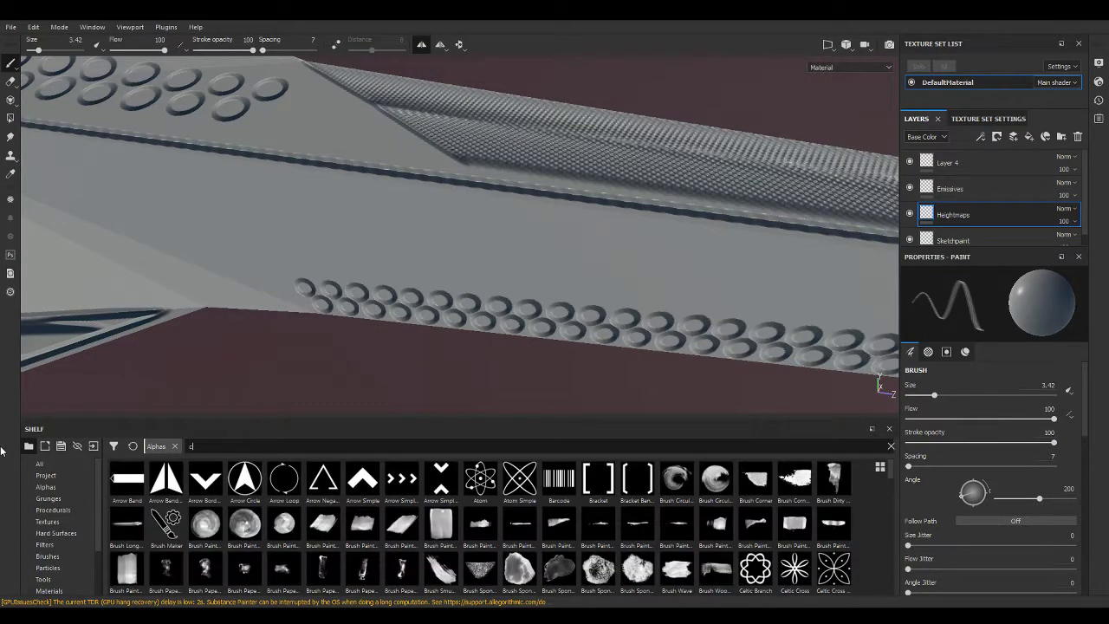
type("curve")
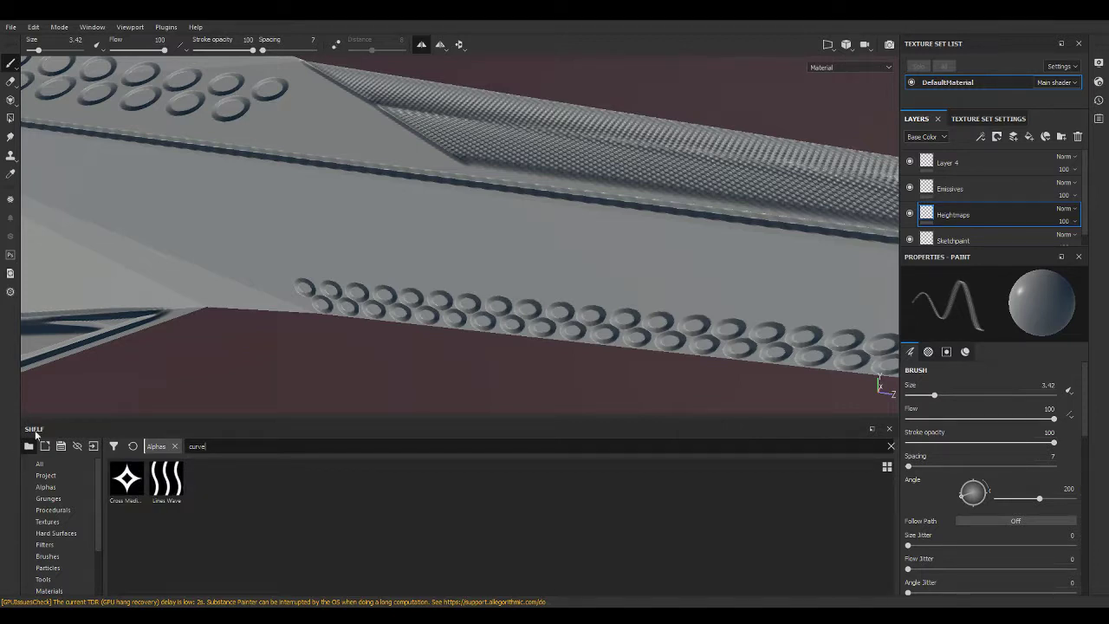
left_click(126, 479)
right_click_drag(250, 215, 286, 215, "ctrl")
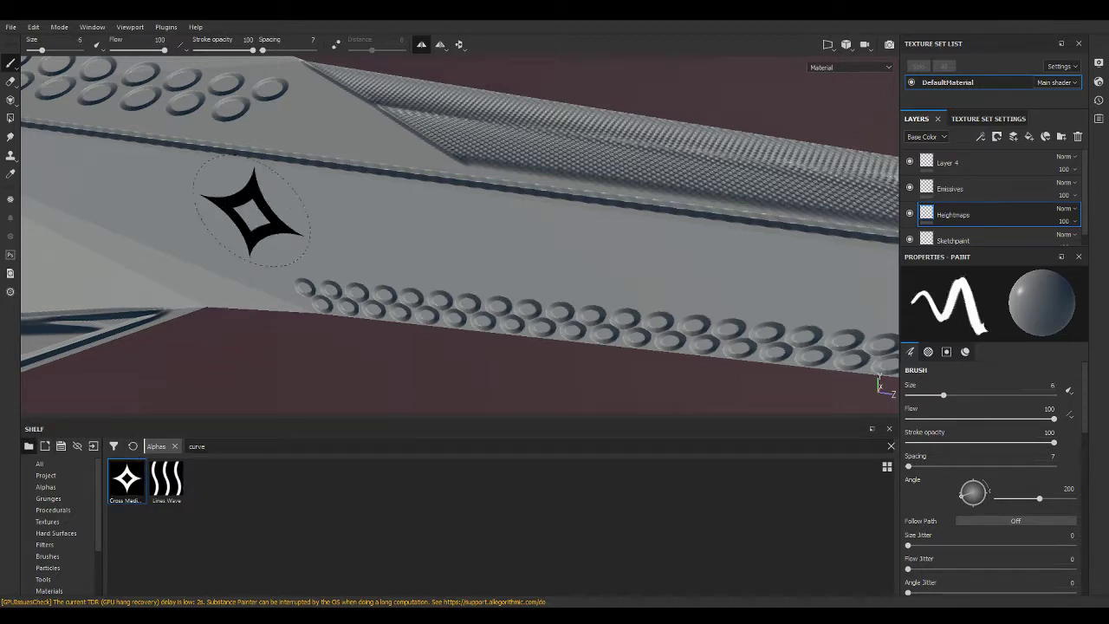
left_click(248, 214)
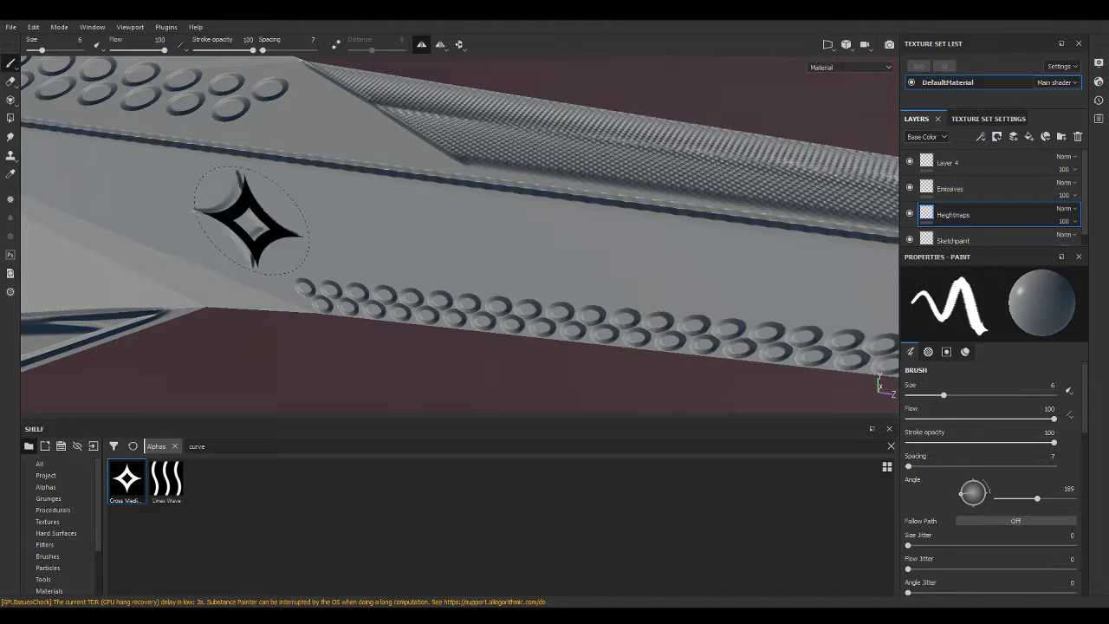
Load a ring alpha via a 'circle' search and stamp rings around the star.
double_click(197, 446)
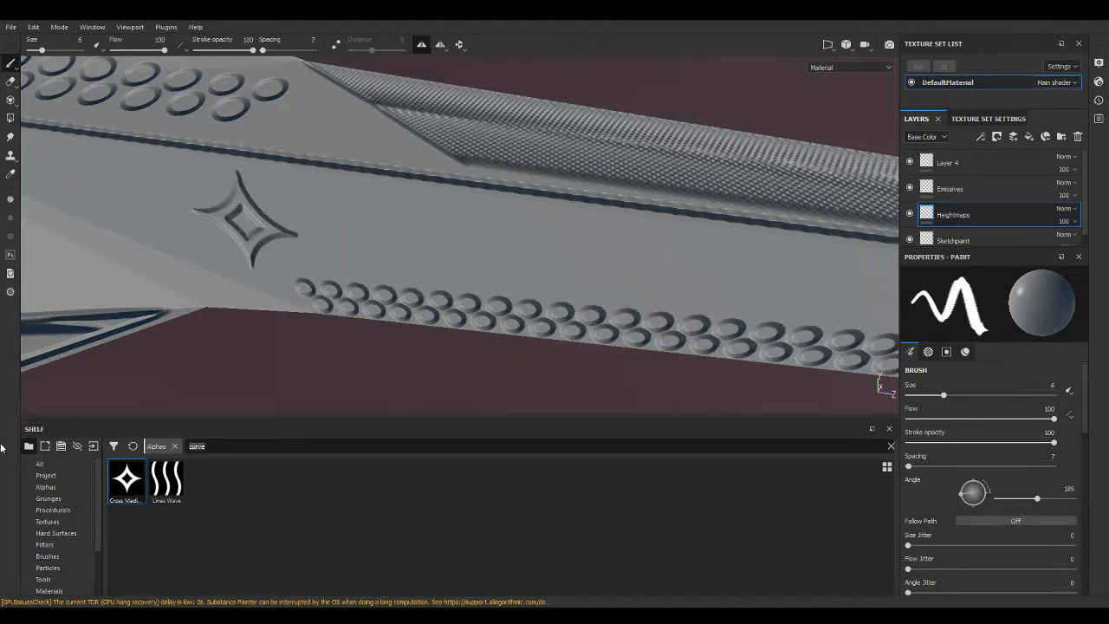
type("circle")
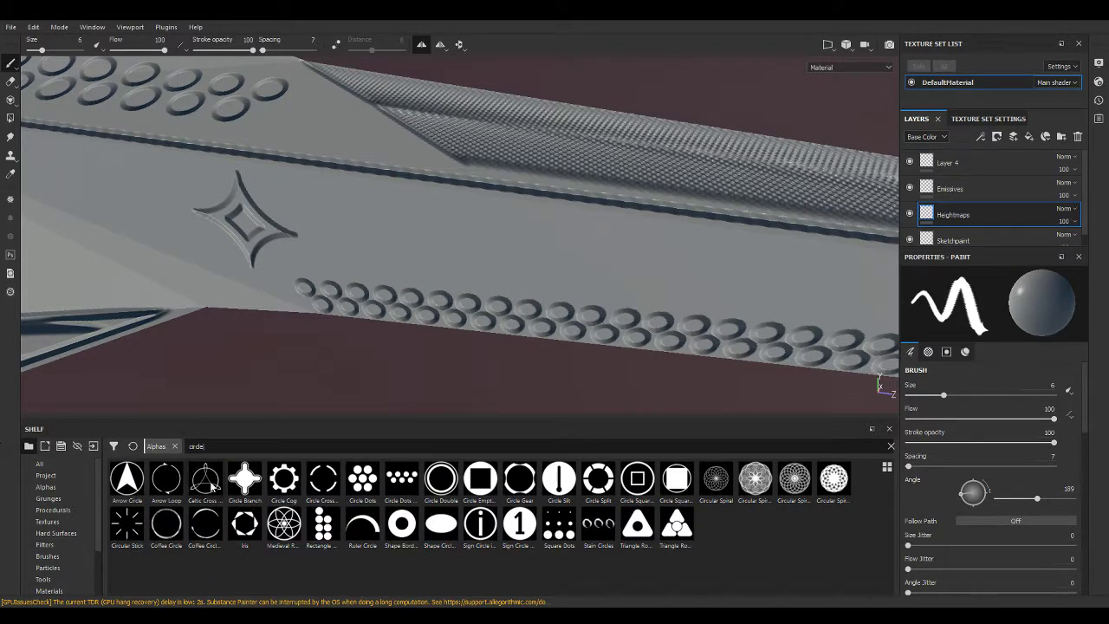
left_click(402, 524)
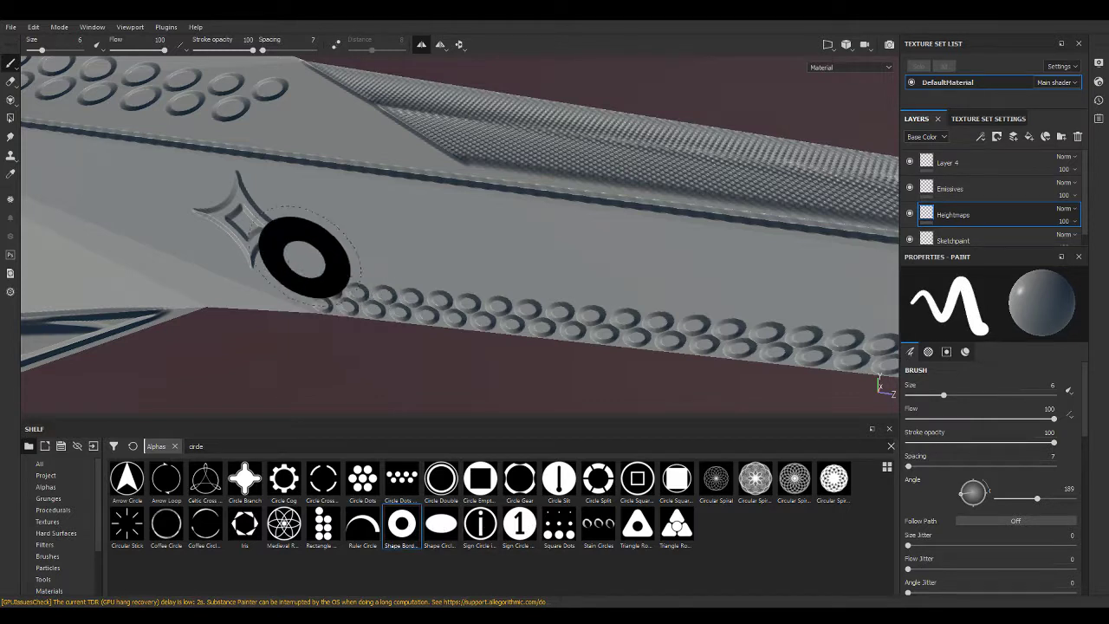
left_click(279, 195)
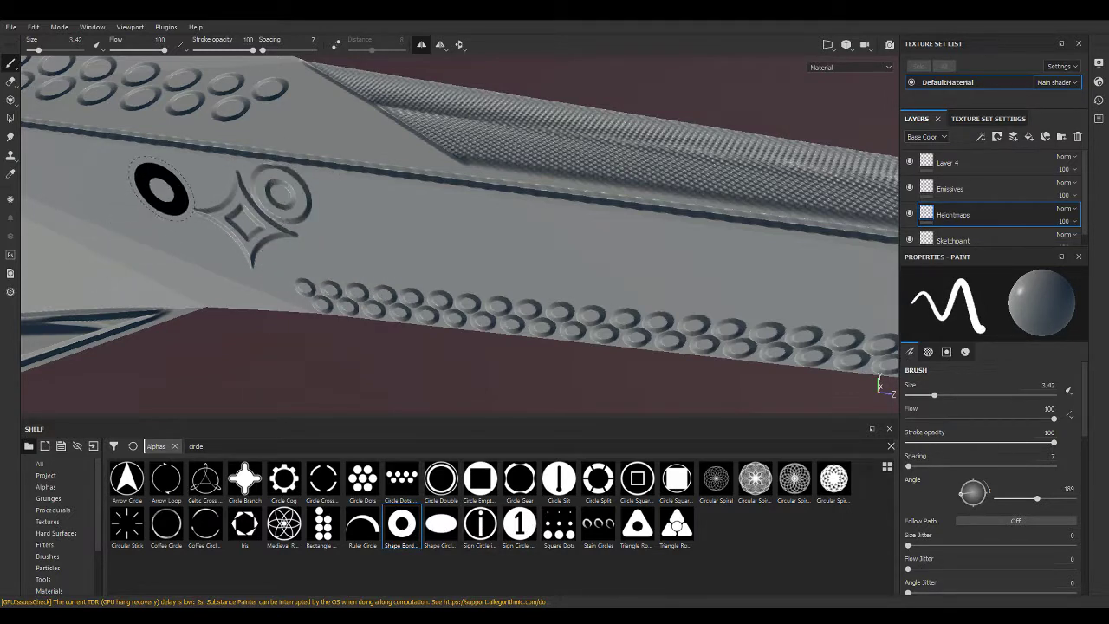
left_click(199, 177)
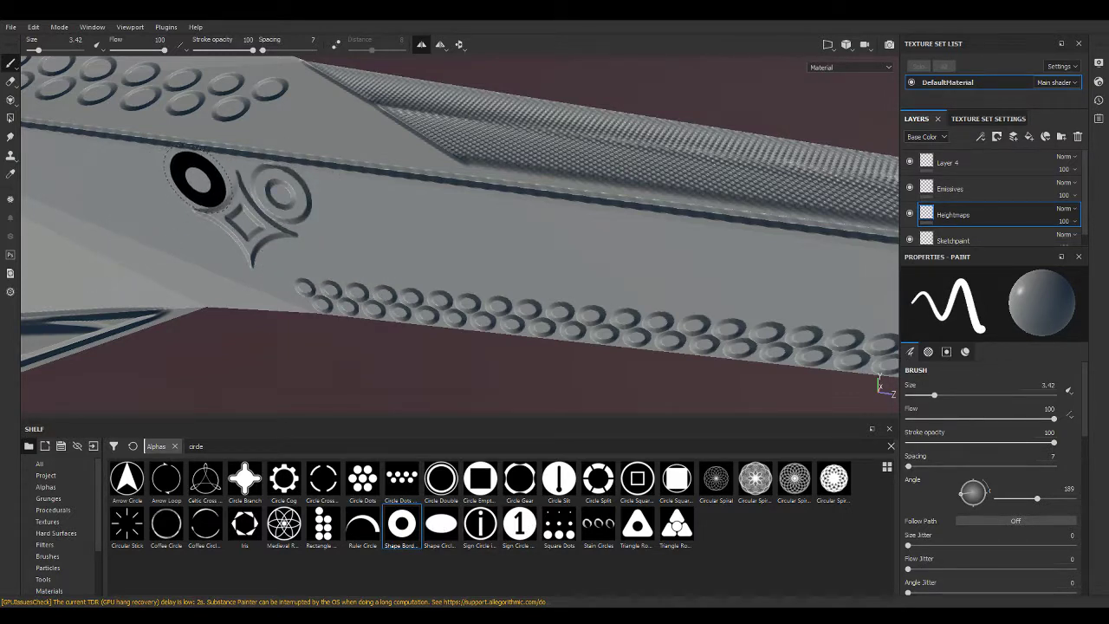
scroll(423, 294, "down", 3)
scroll(424, 285, "down", 2)
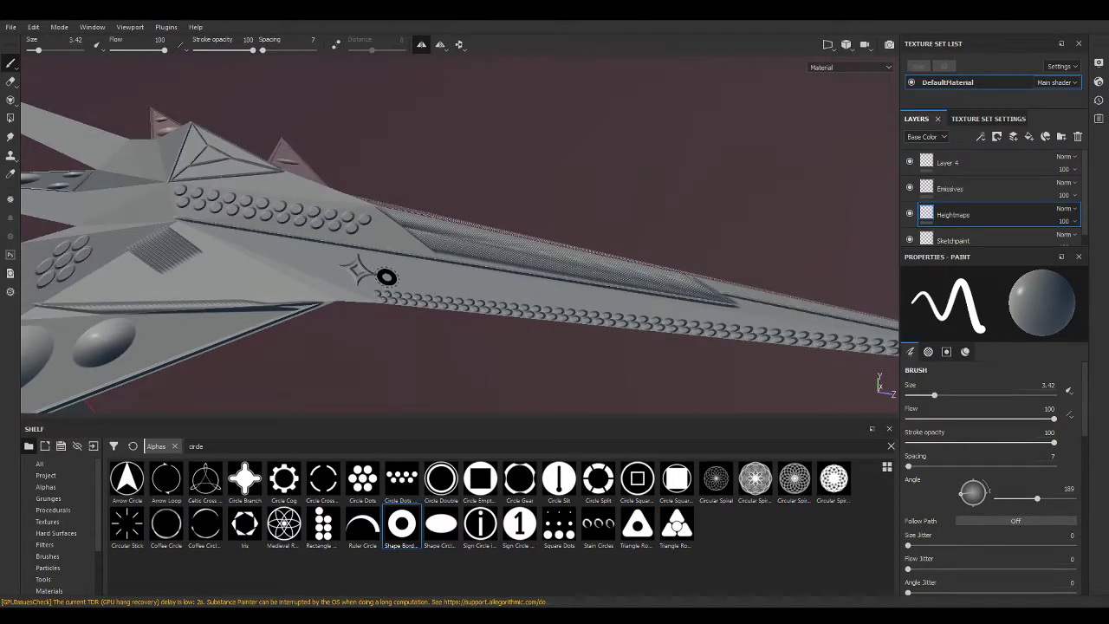
left_click(387, 277)
Undo the star and ring imprints, leaving the hull panel plain.
scroll(223, 277, "up", 3)
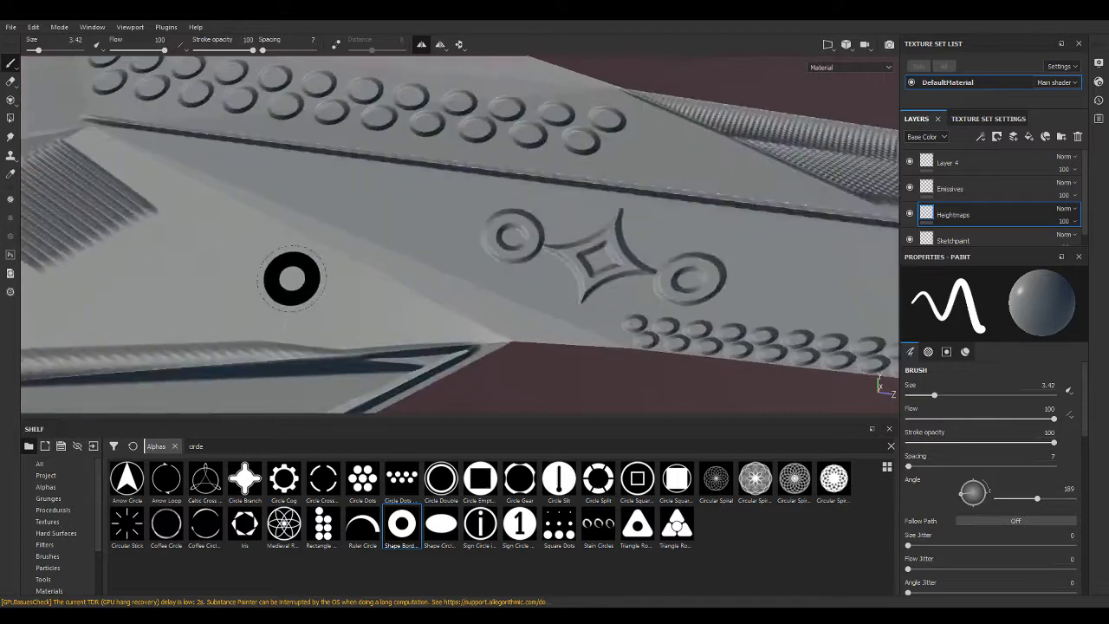
mouse_move(490, 279)
left_mouse_down("alt")
mouse_move(233, 223)
mouse_move(425, 220)
left_mouse_up("alt")
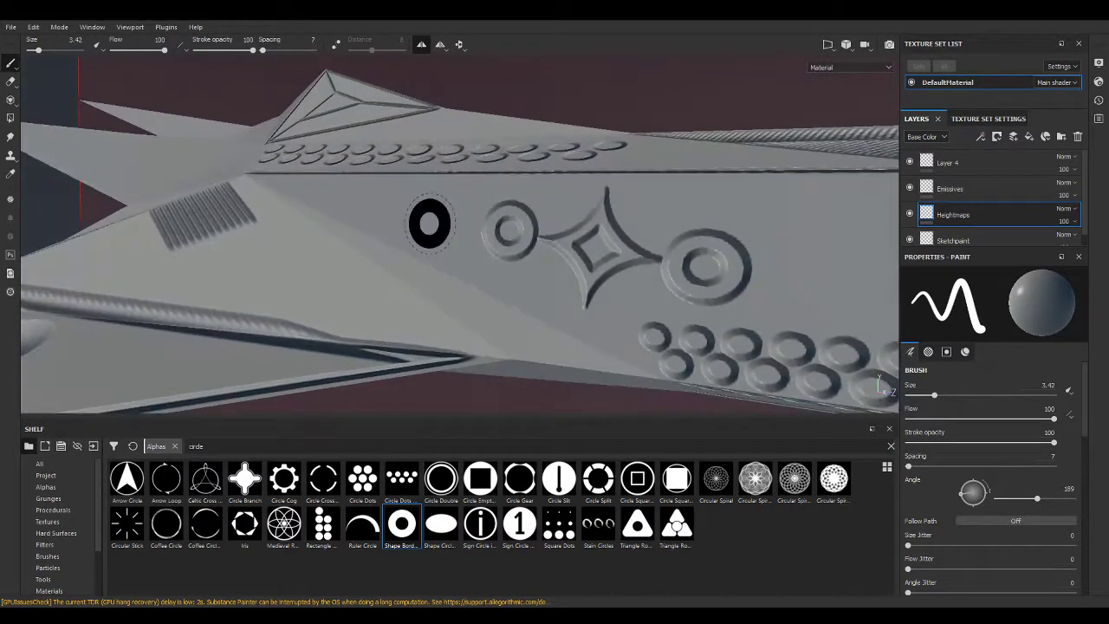
key("ctrl+z")
key("ctrl+z")
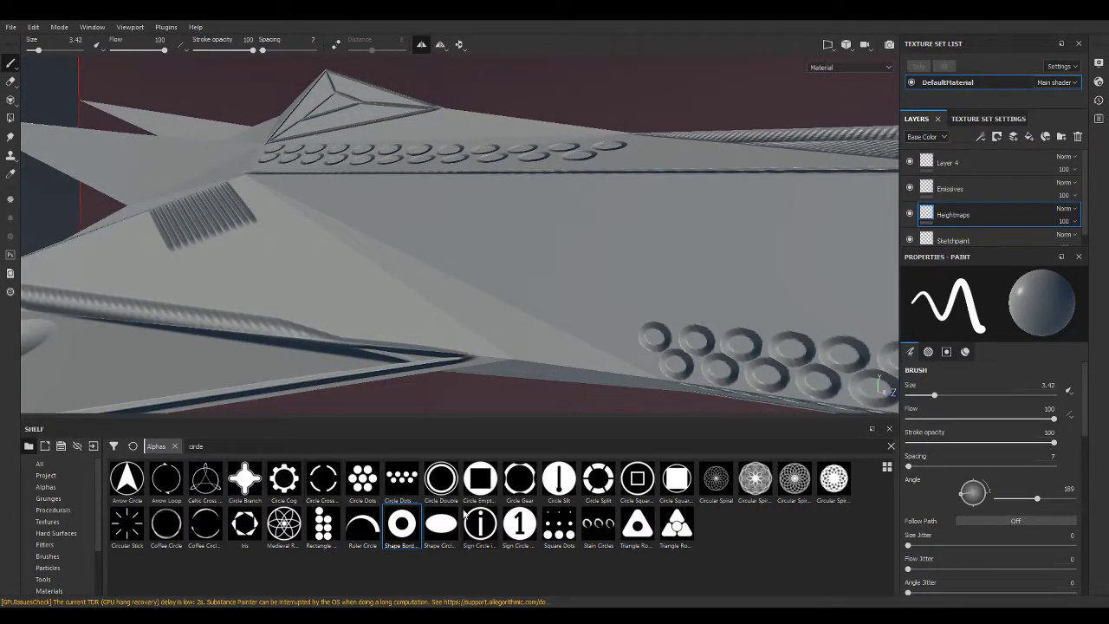
left_click(247, 446)
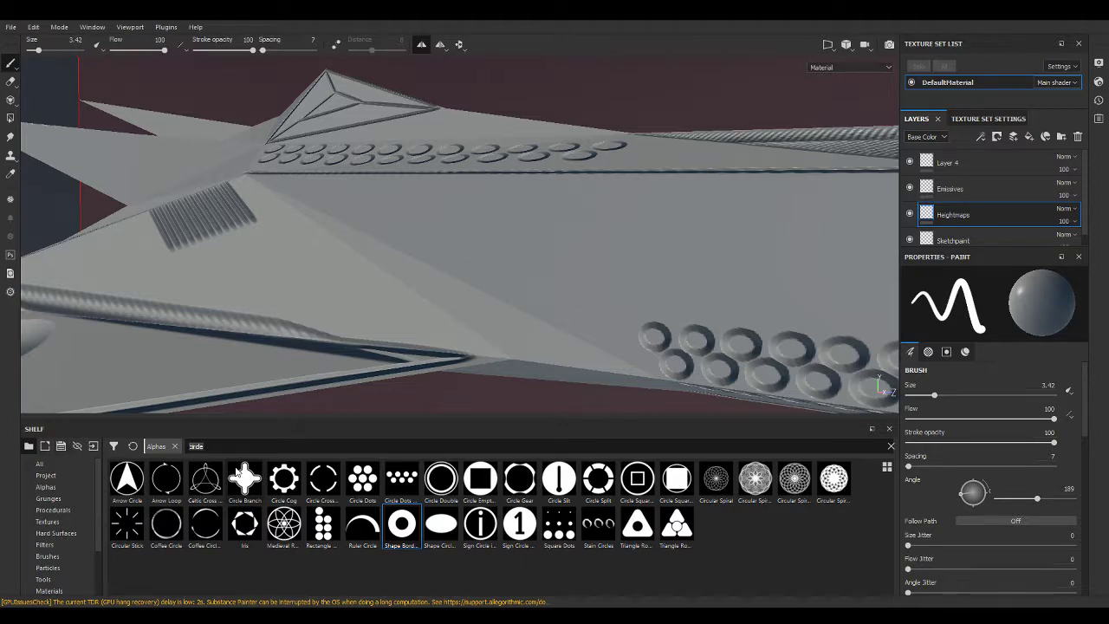
Load the Circle Cog alpha and stamp two cog imprints on the hull.
left_click(283, 478)
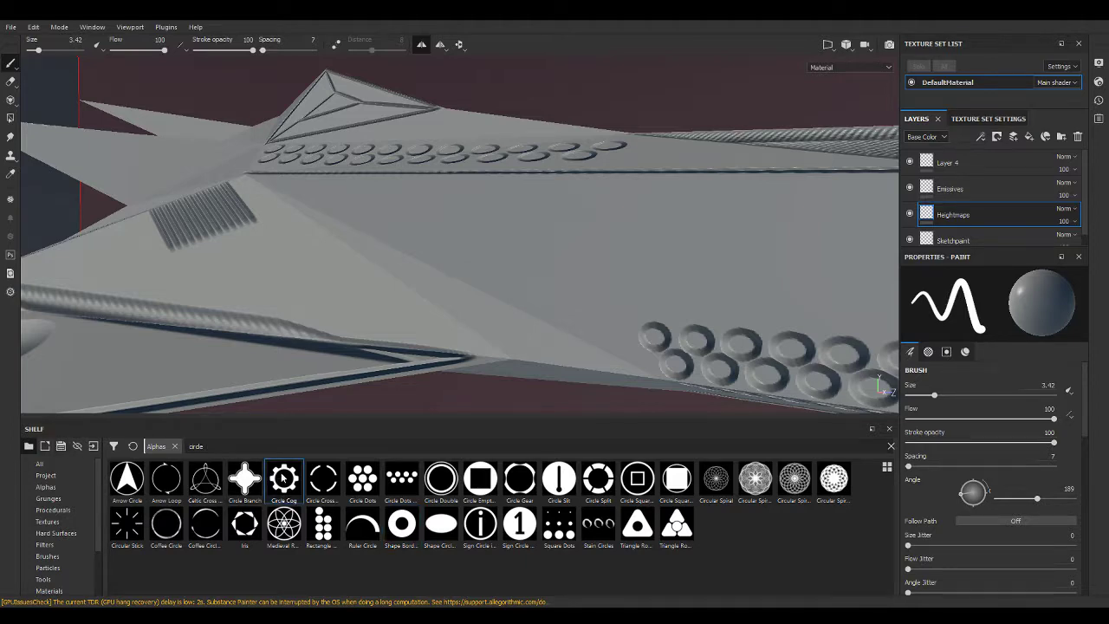
left_click(592, 237)
left_click_drag(693, 235, 309, 233, "alt")
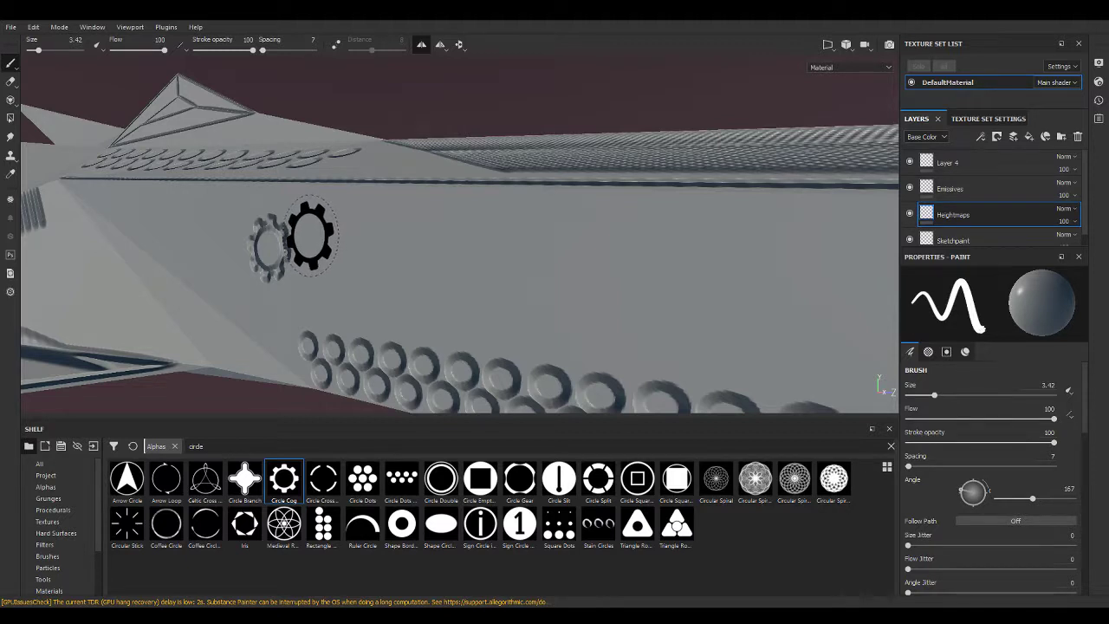
left_click(309, 234)
left_click_drag(297, 285, 500, 280, "ctrl")
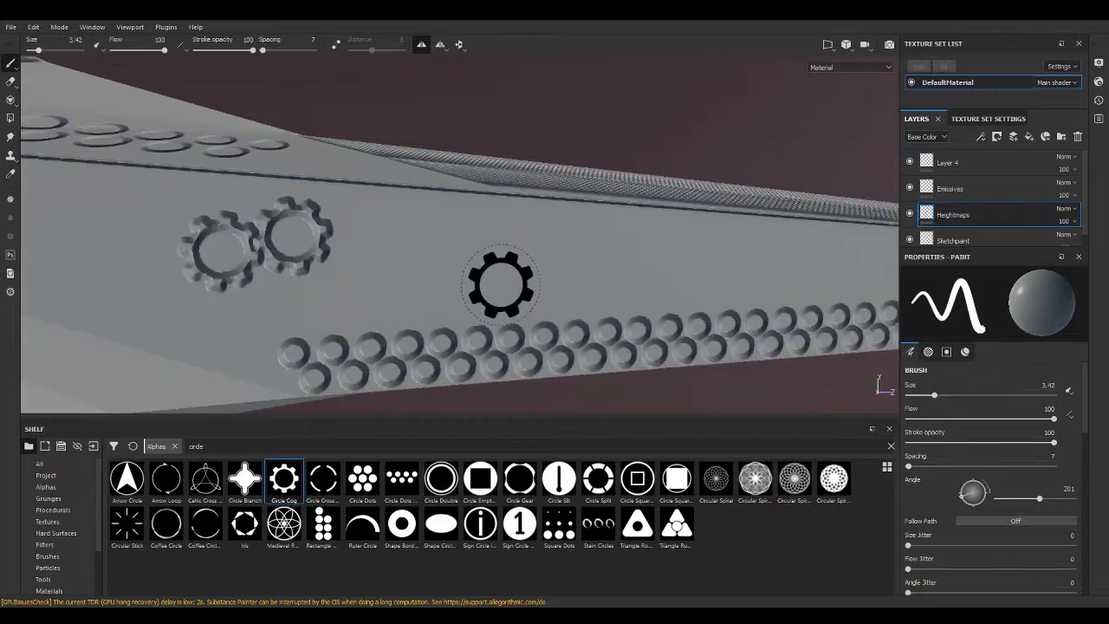
middle_click_drag(500, 280, 577, 338, "alt")
Stamp a third cog below the others, then undo all three cog stamps.
scroll(594, 364, "up", 3)
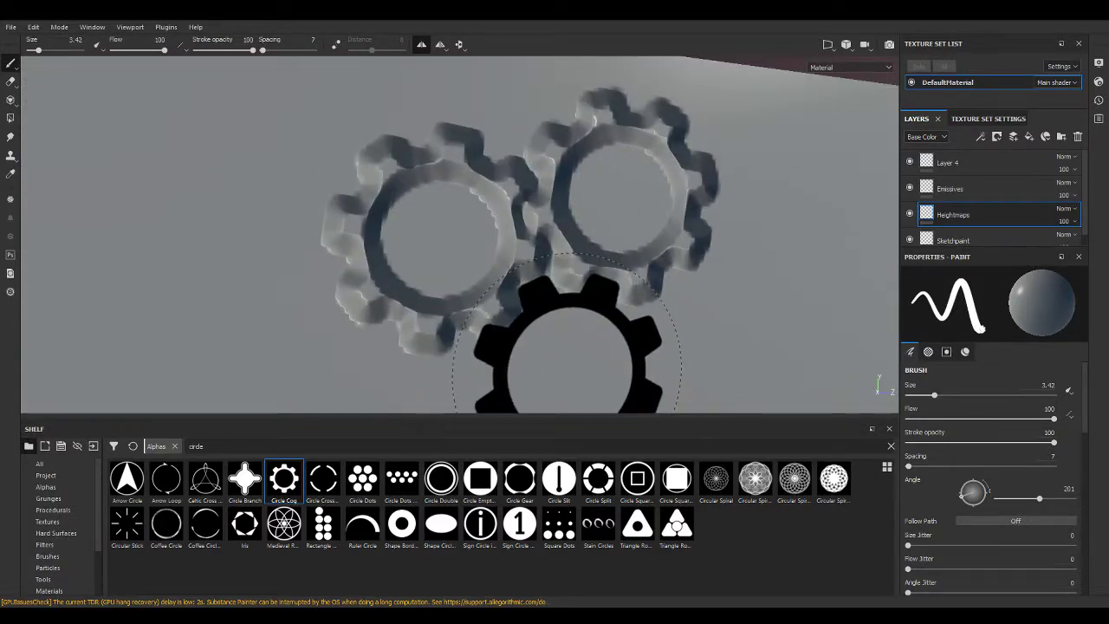
left_click(567, 347)
mouse_move(568, 347)
left_mouse_down("alt")
mouse_move(789, 342)
mouse_move(611, 292)
mouse_move(767, 338)
mouse_move(444, 338)
left_mouse_up("alt")
scroll(789, 343, "down", 5)
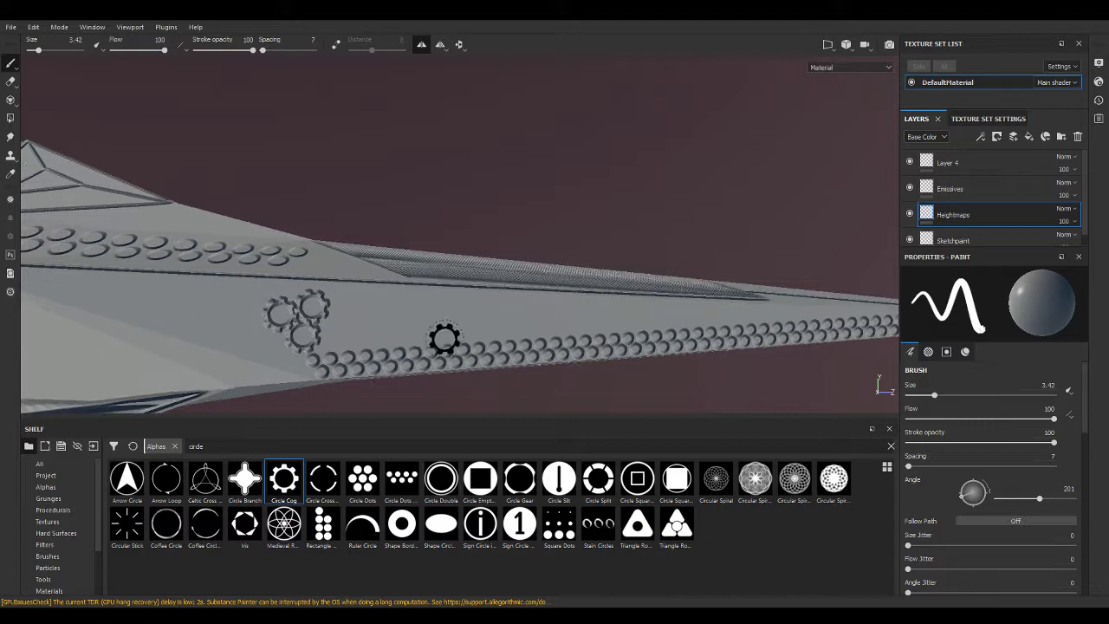
key("ctrl+z")
key("ctrl+z")
key("ctrl+z")
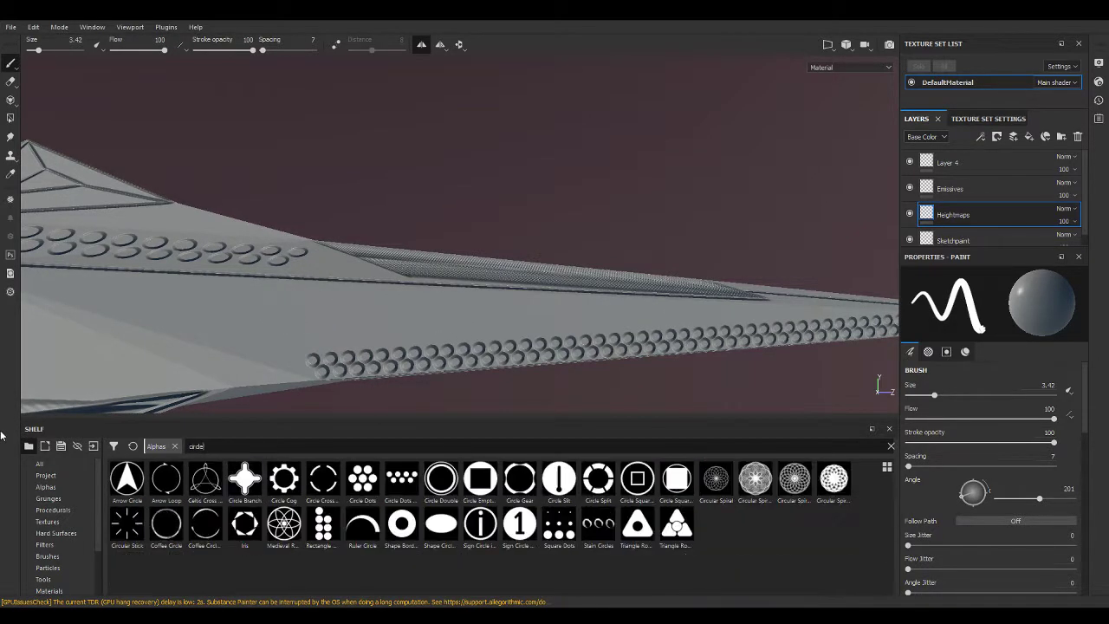
Stamp a Ruler Circle arc above the dots at size 6, angle 184, then enlarge the brush to 9.3.
left_click(363, 524)
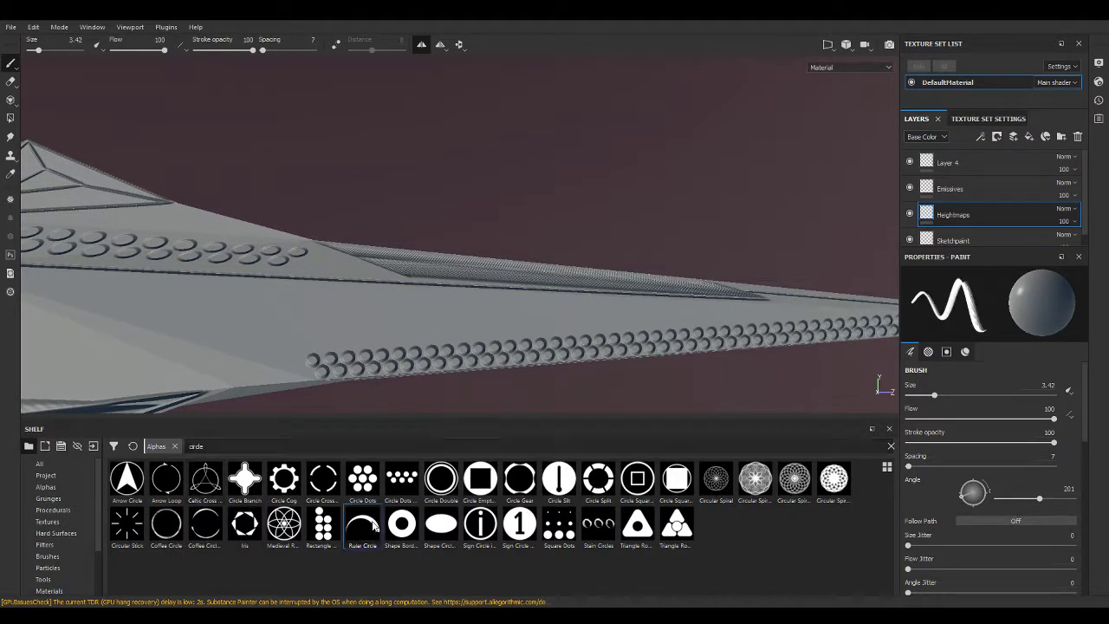
right_click_drag(265, 309, 295, 309, "ctrl")
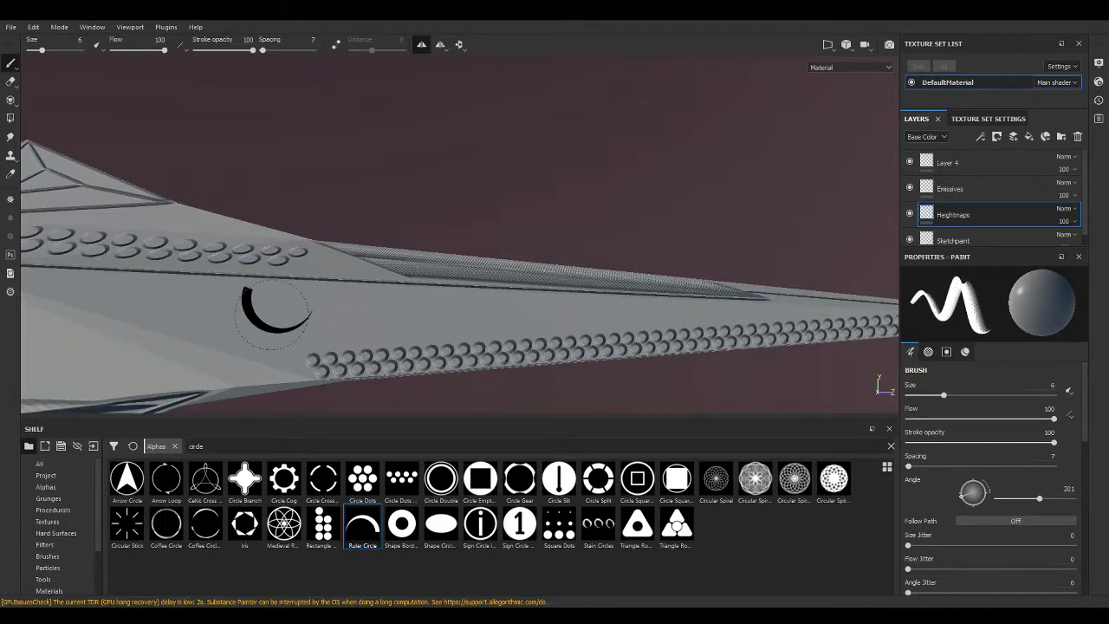
left_click_drag(394, 313, 364, 301, "ctrl")
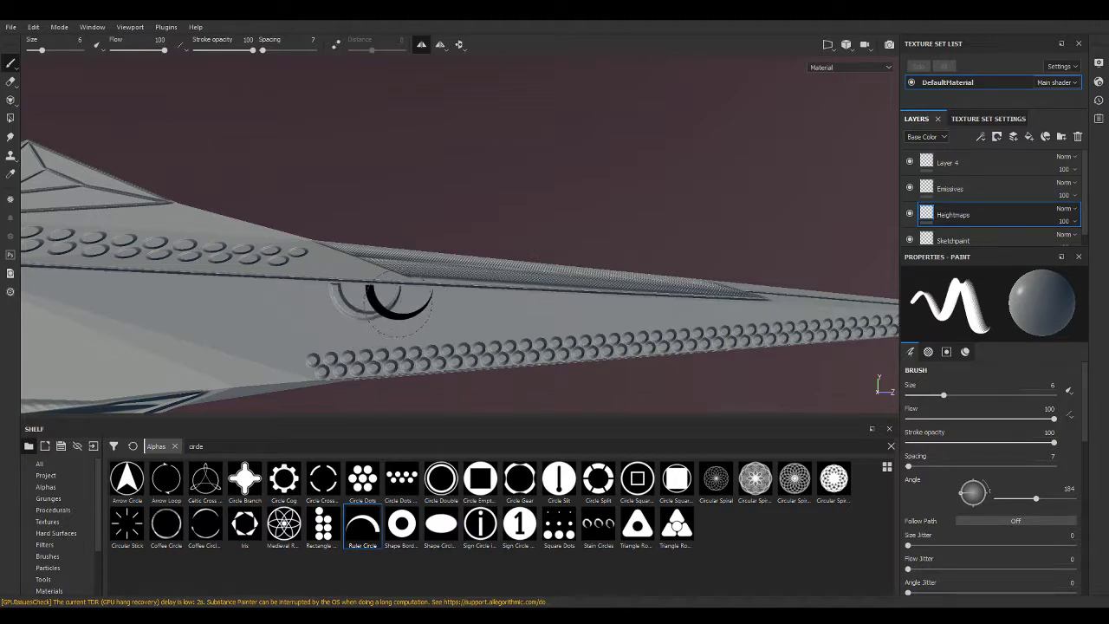
left_click(398, 299)
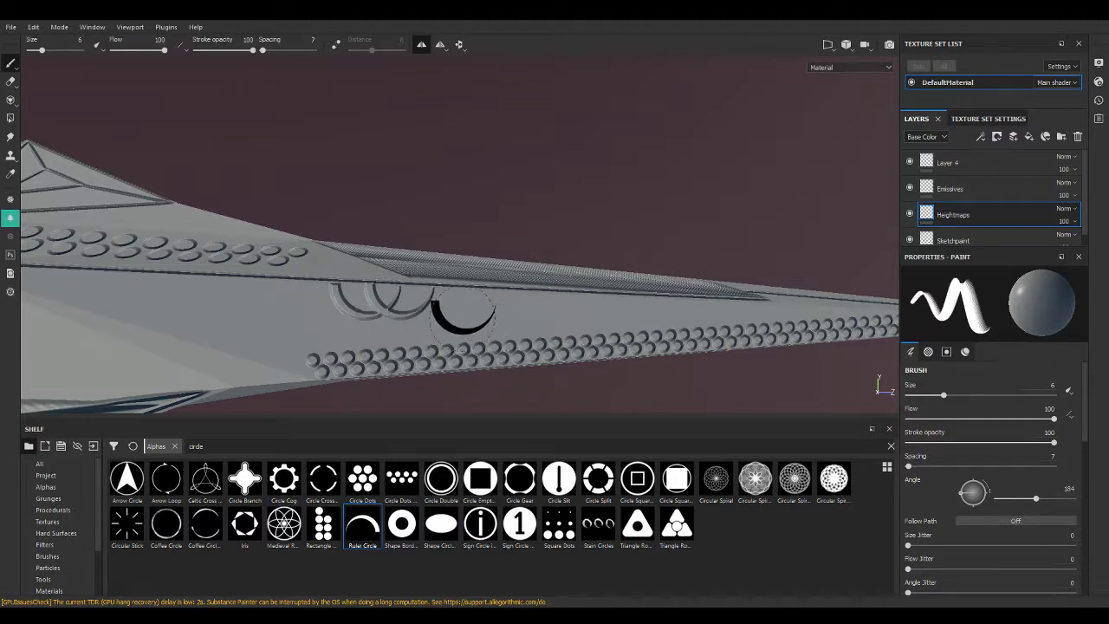
right_click_drag(363, 295, 389, 295, "ctrl")
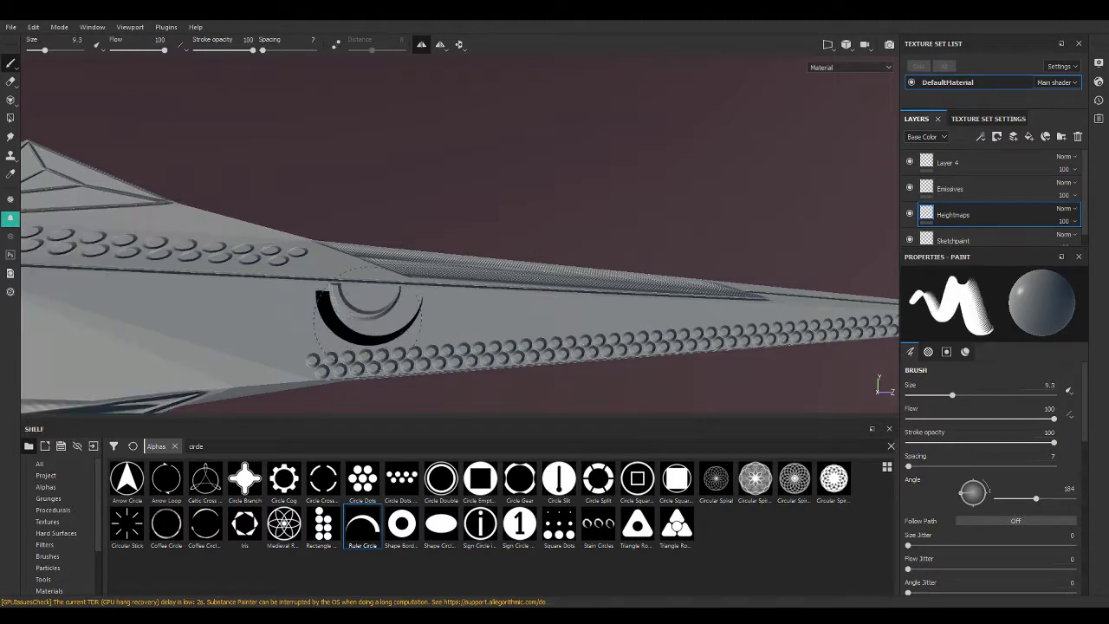
left_click_drag(364, 299, 361, 299, "ctrl")
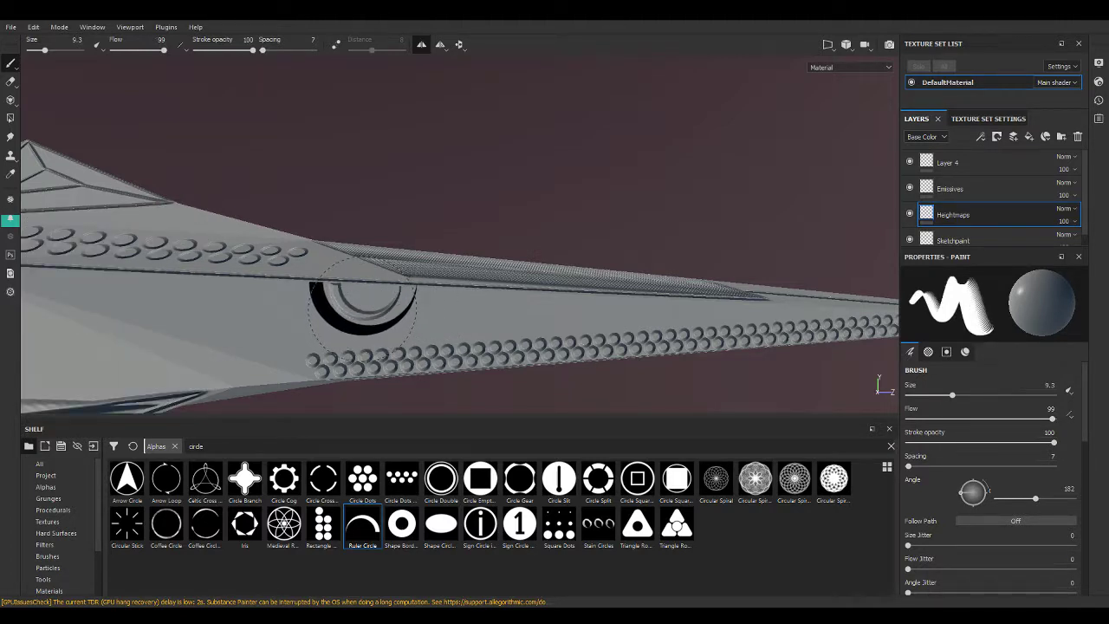
mouse_move(494, 235)
left_mouse_down("alt")
mouse_move(520, 223)
mouse_move(469, 321)
mouse_move(414, 187)
mouse_move(322, 297)
mouse_move(487, 272)
mouse_move(234, 286)
mouse_move(537, 342)
mouse_move(662, 327)
mouse_move(503, 285)
mouse_move(492, 344)
mouse_move(508, 329)
mouse_move(277, 402)
left_mouse_up("alt")
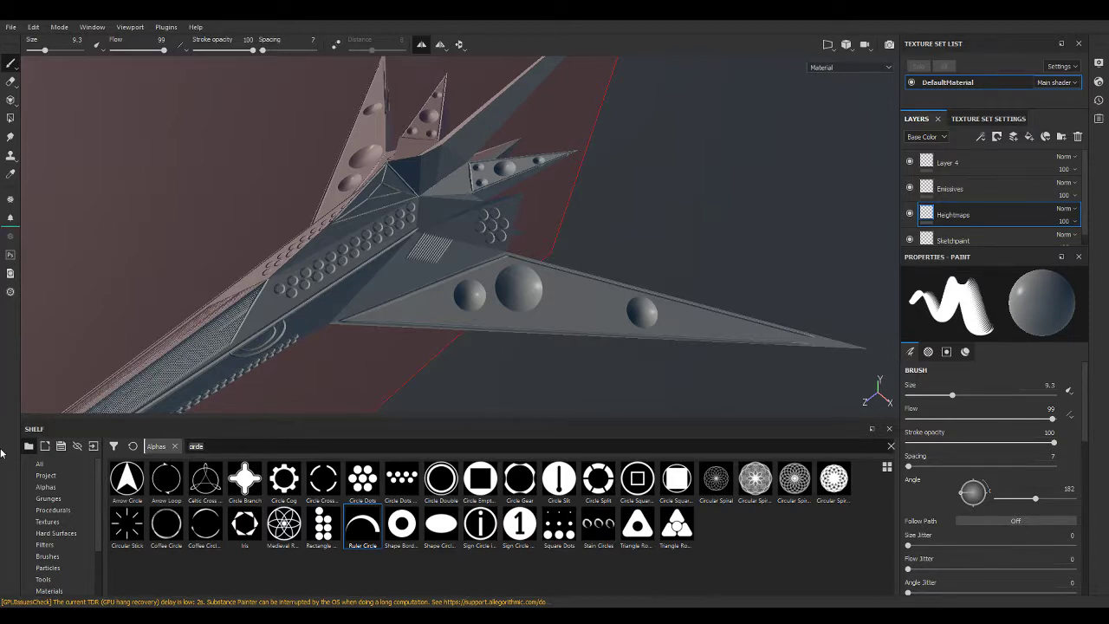
Load the Shape Sharp alpha at angle 151 and paint a straight groove between spheres.
key("BackSpace")
key("BackSpace")
key("BackSpace")
type("s")
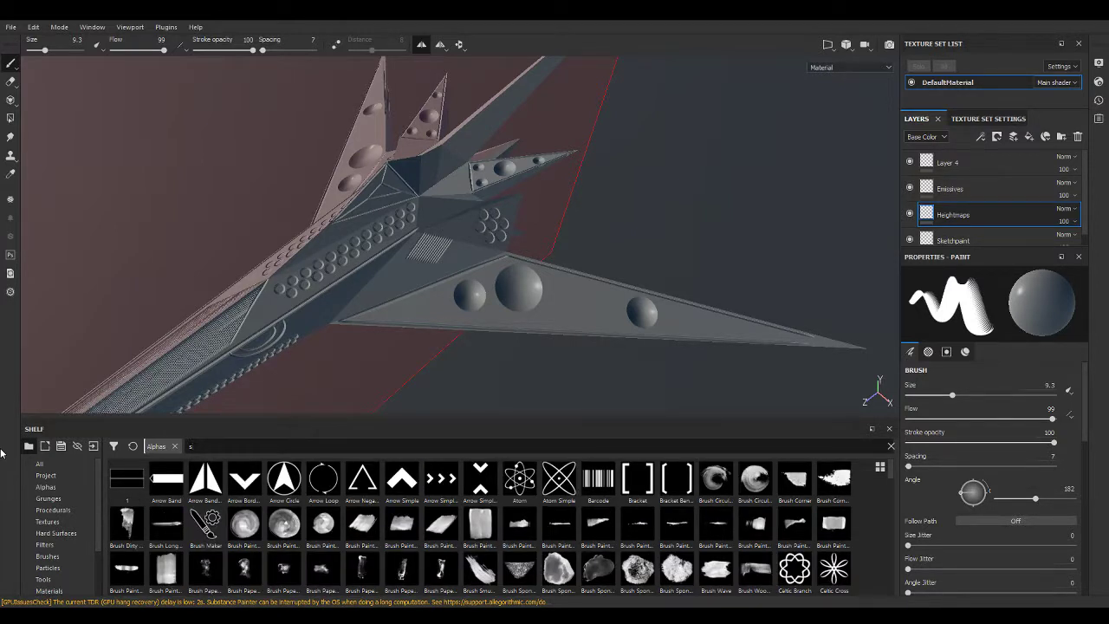
type("harp")
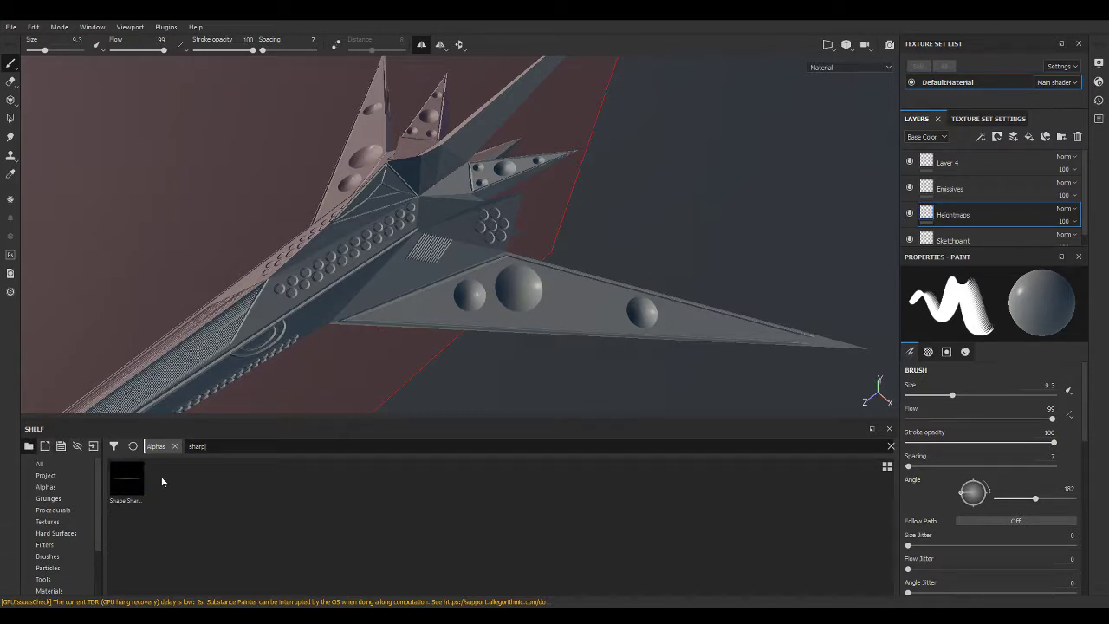
left_click(138, 469)
scroll(442, 286, "up", 5)
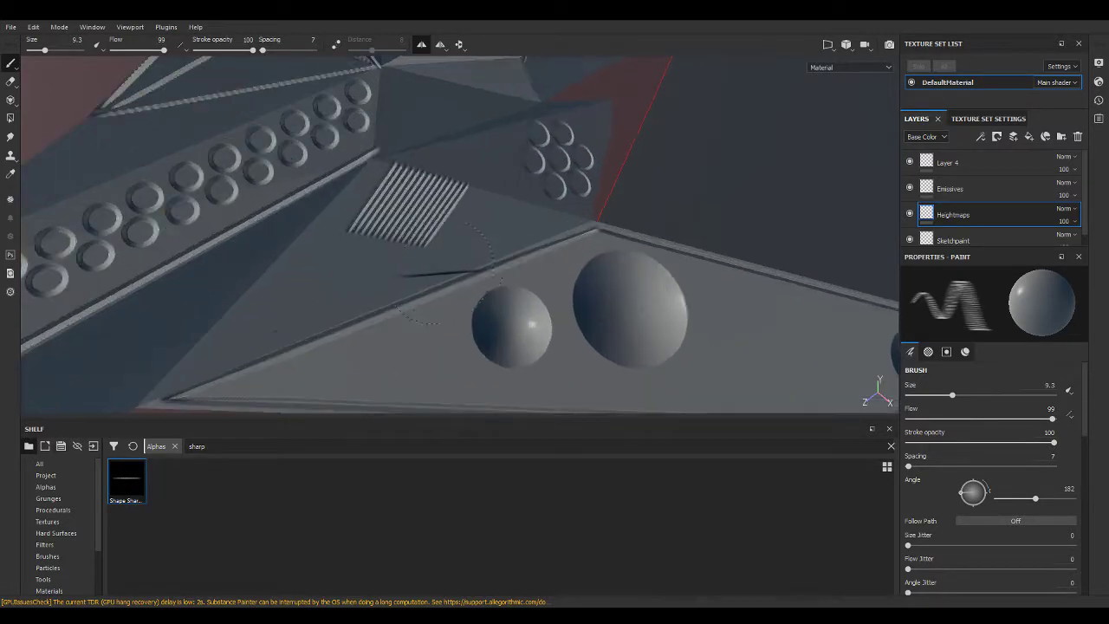
left_click_drag(433, 268, 366, 289, "ctrl")
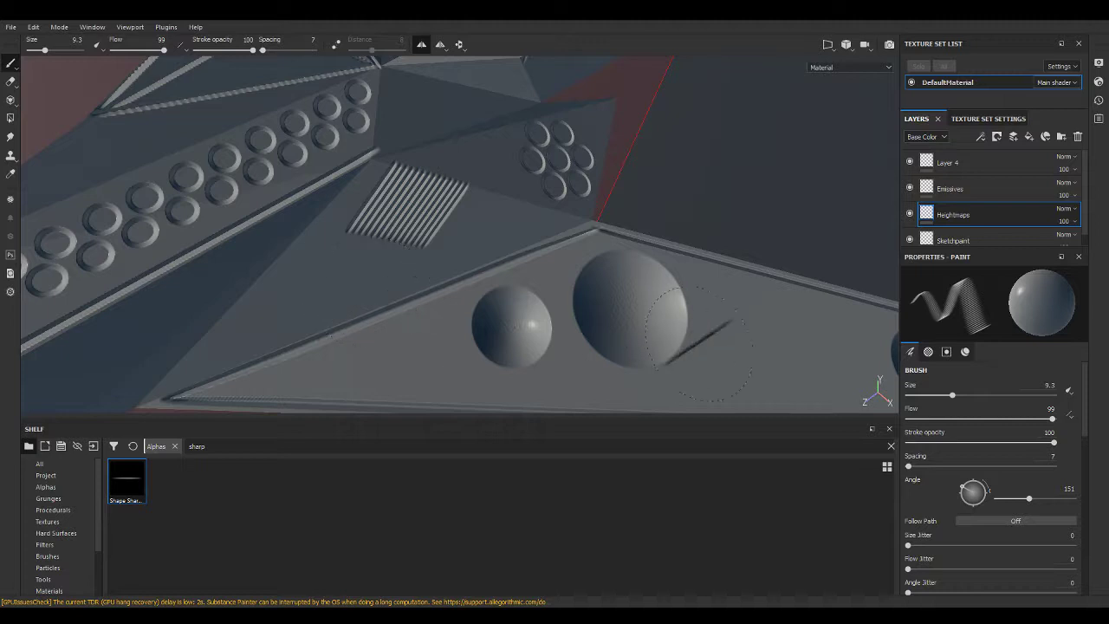
middle_click_drag(791, 359, 506, 319)
mouse_move(506, 320)
left_mouse_down("ctrl")
mouse_move(523, 319)
mouse_move(488, 305)
left_mouse_up("ctrl")
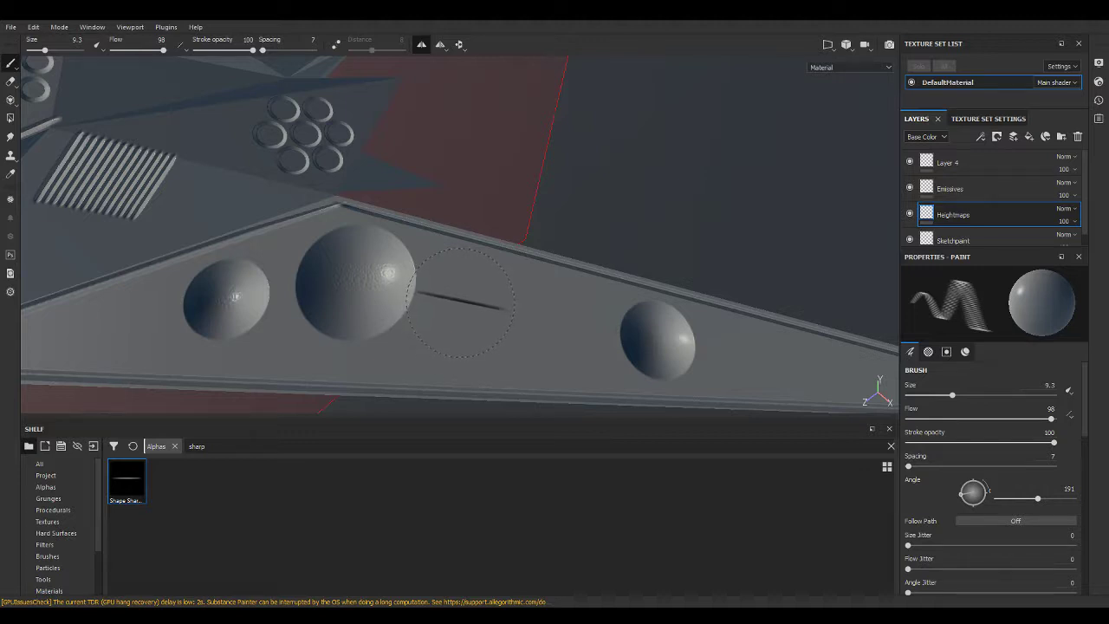
key("shift")
left_click(577, 326, "shift")
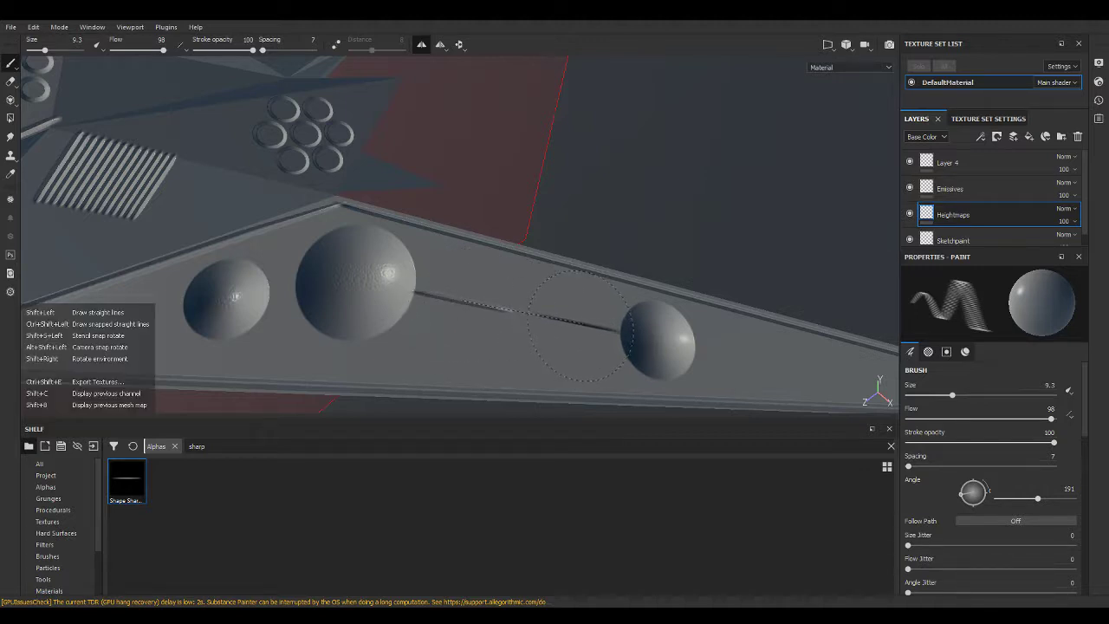
Set brush size 3.42 and angle 171, paint a wing groove line, then undo it.
right_click_drag(290, 307, 251, 304, "ctrl")
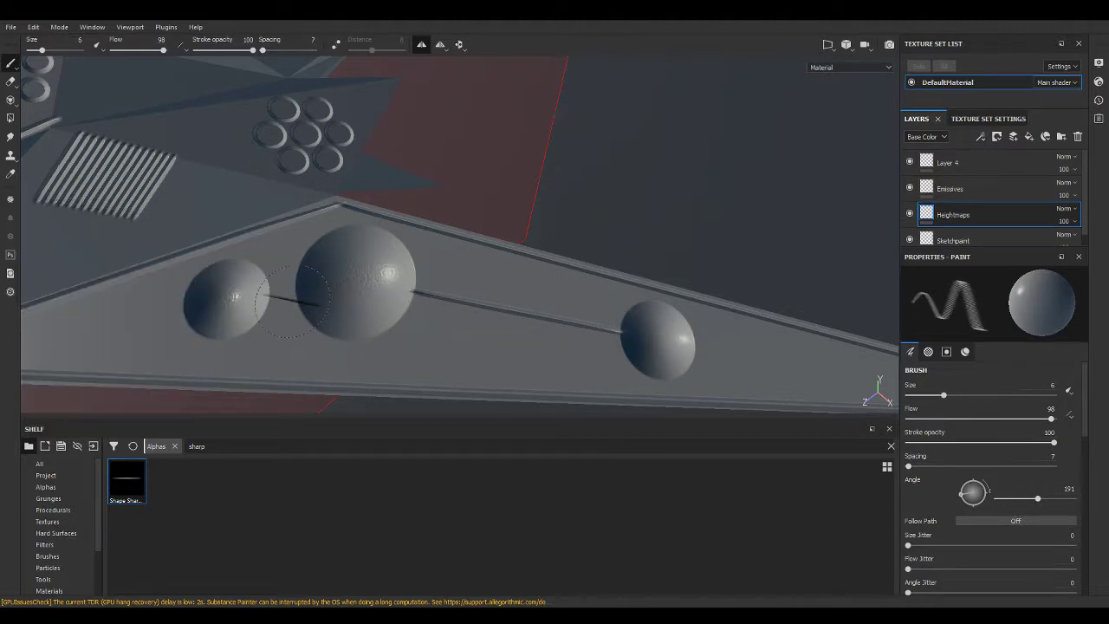
left_click_drag(293, 287, 286, 288, "ctrl")
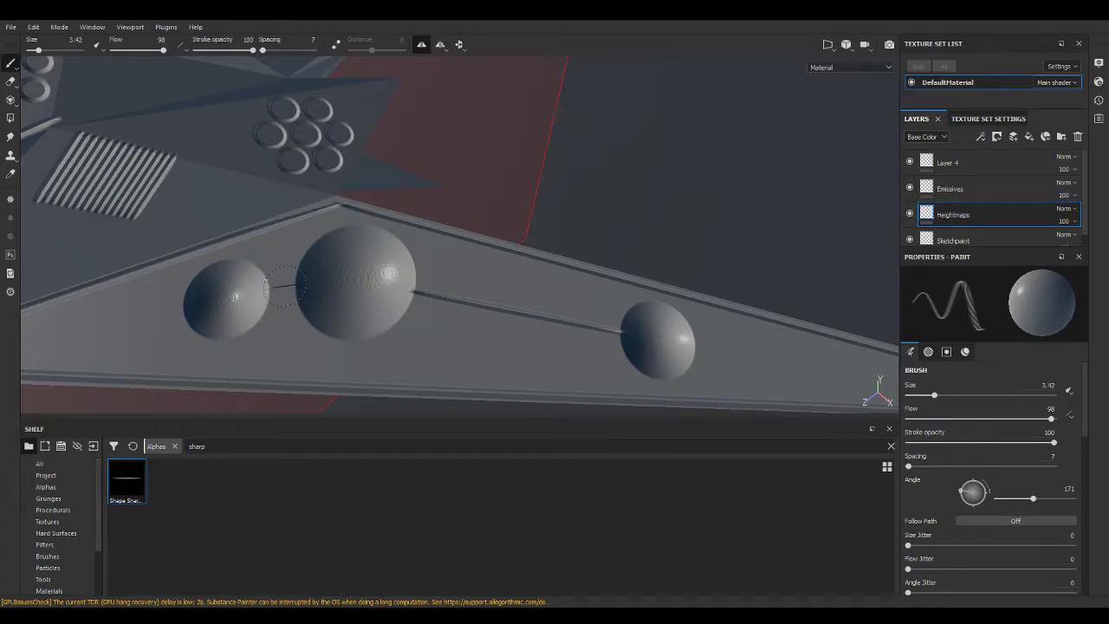
left_click_drag(719, 313, 680, 339, "alt")
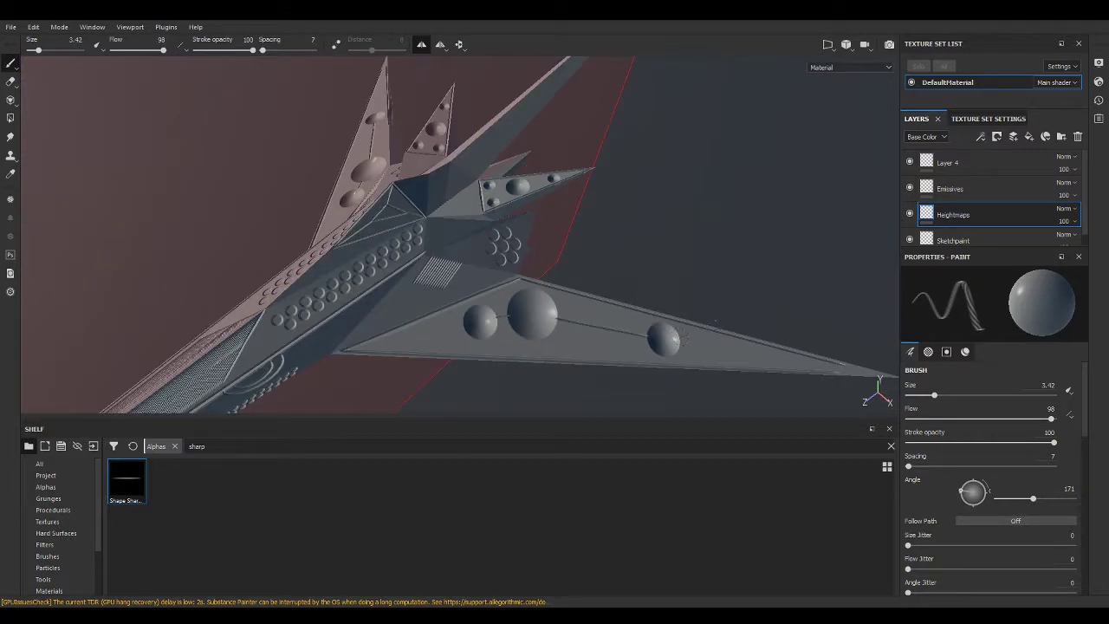
mouse_move(764, 329)
left_mouse_down("alt")
mouse_move(602, 345)
mouse_move(509, 330)
left_mouse_up("alt")
scroll(541, 342, "up", 5)
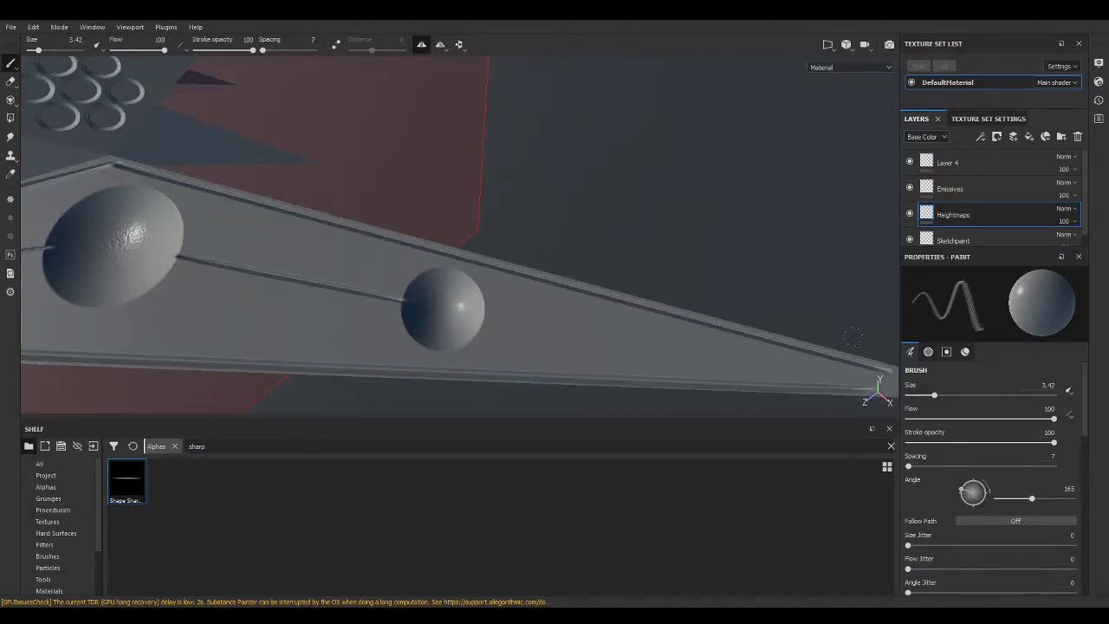
left_click_drag(849, 355, 849, 343, "ctrl")
left_click(497, 330, "shift")
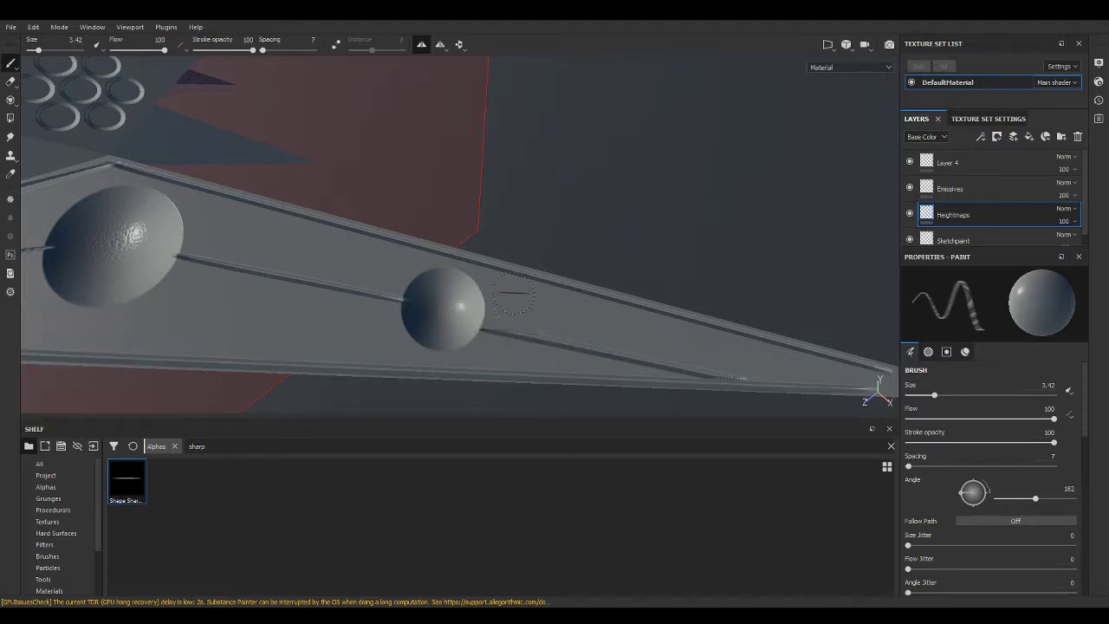
key("ctrl+z")
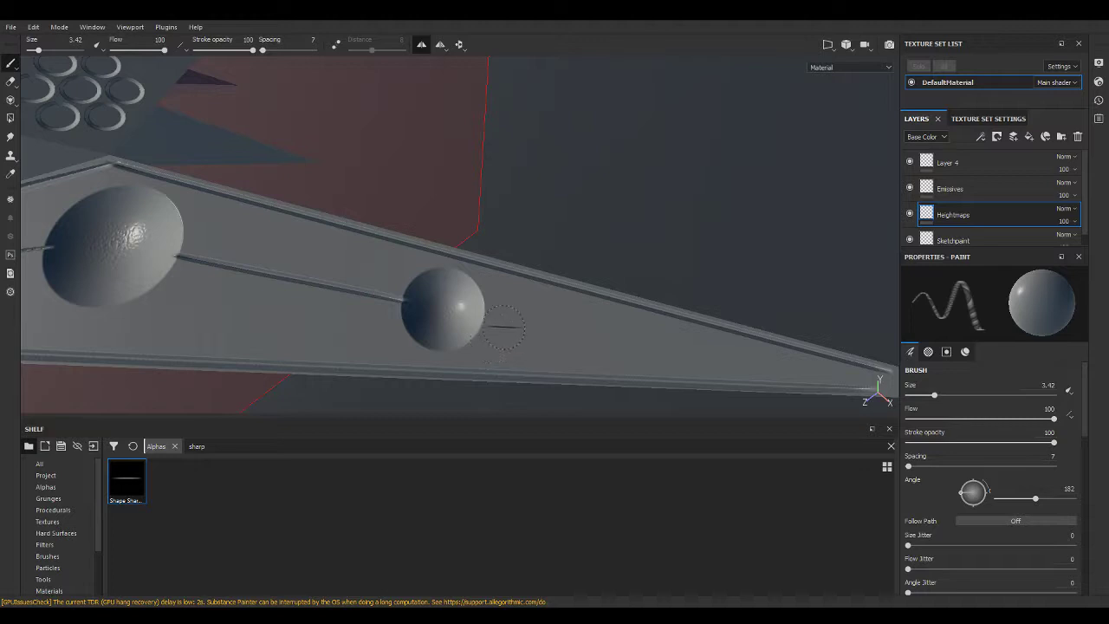
Paint a short straight line beyond the small sphere and orbit to check the wing.
left_click(589, 299, "shift")
mouse_move(379, 293)
left_mouse_down("alt")
mouse_move(208, 265)
mouse_move(314, 201)
mouse_move(605, 265)
mouse_move(710, 245)
mouse_move(612, 221)
mouse_move(610, 98)
left_mouse_up("alt")
scroll(518, 252, "up", 3)
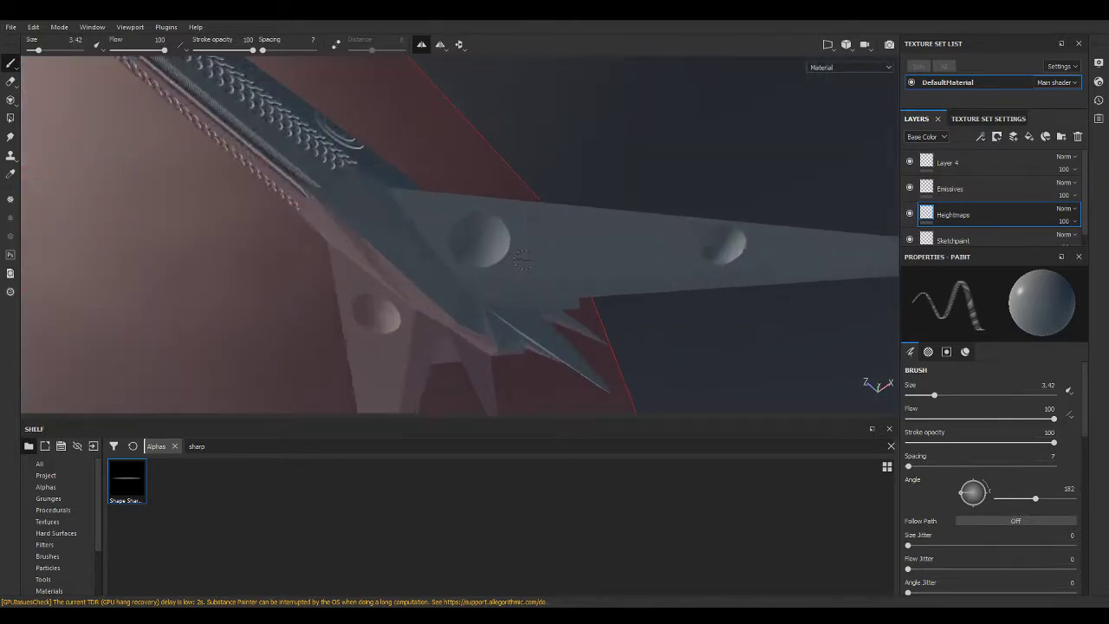
scroll(522, 237, "up", 3)
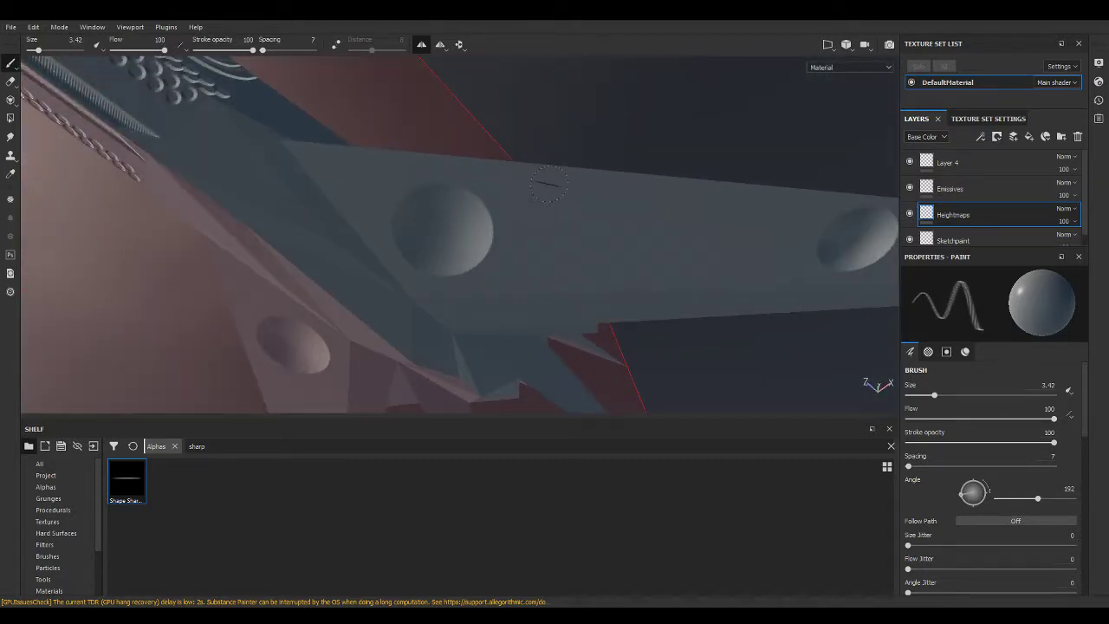
mouse_move(579, 259)
left_mouse_down("alt")
mouse_move(436, 181)
mouse_move(604, 369)
mouse_move(534, 339)
mouse_move(503, 358)
mouse_move(493, 389)
mouse_move(550, 314)
mouse_move(525, 308)
left_mouse_up("alt")
scroll(525, 309, "up", 3)
scroll(525, 308, "up", 5)
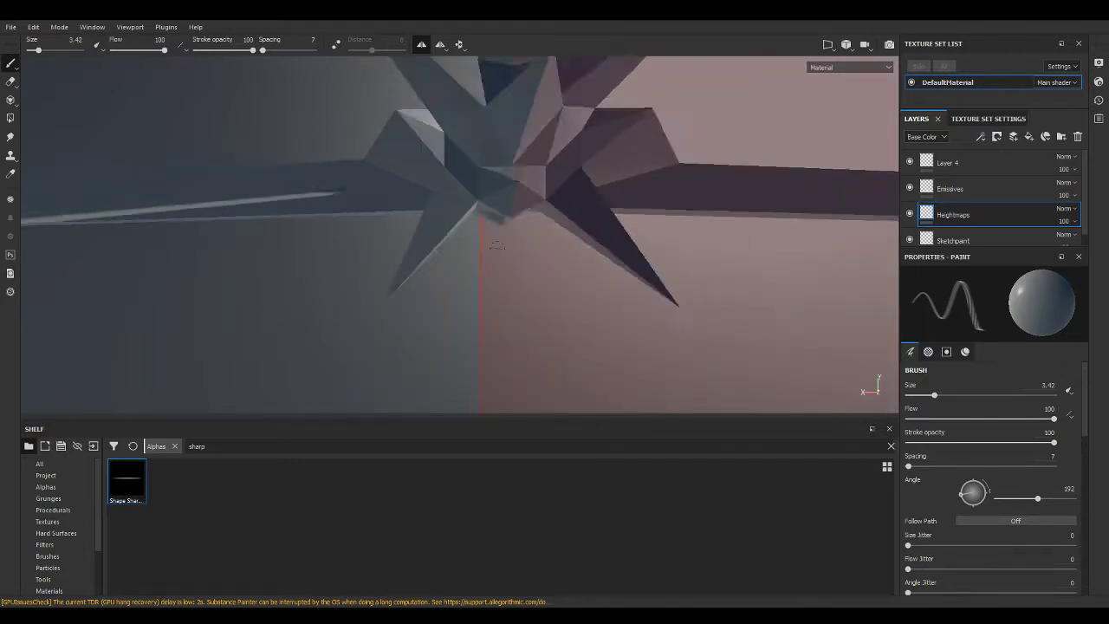
scroll(525, 308, "up", 2)
Erase the stray light streaks on the spikes, then make the Emissives layer active.
left_click(10, 82)
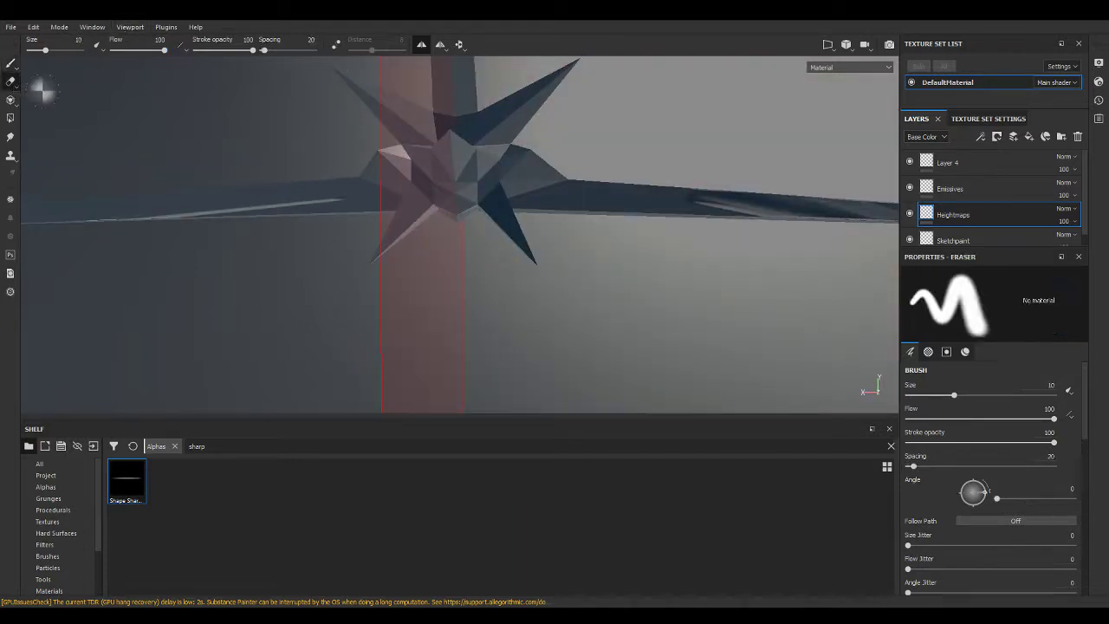
mouse_move(312, 208)
left_mouse_down()
mouse_move(134, 213)
mouse_move(402, 253)
left_mouse_up()
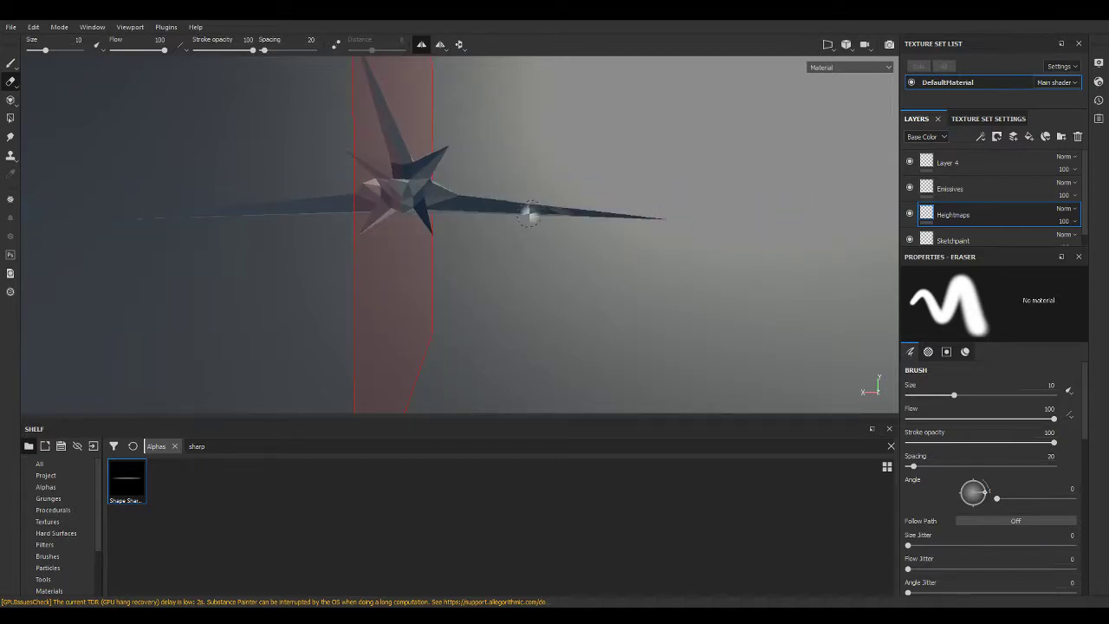
mouse_move(595, 223)
left_mouse_down("alt")
mouse_move(391, 379)
mouse_move(378, 354)
mouse_move(396, 218)
mouse_move(557, 260)
mouse_move(693, 181)
mouse_move(415, 220)
mouse_move(456, 325)
left_mouse_up("alt")
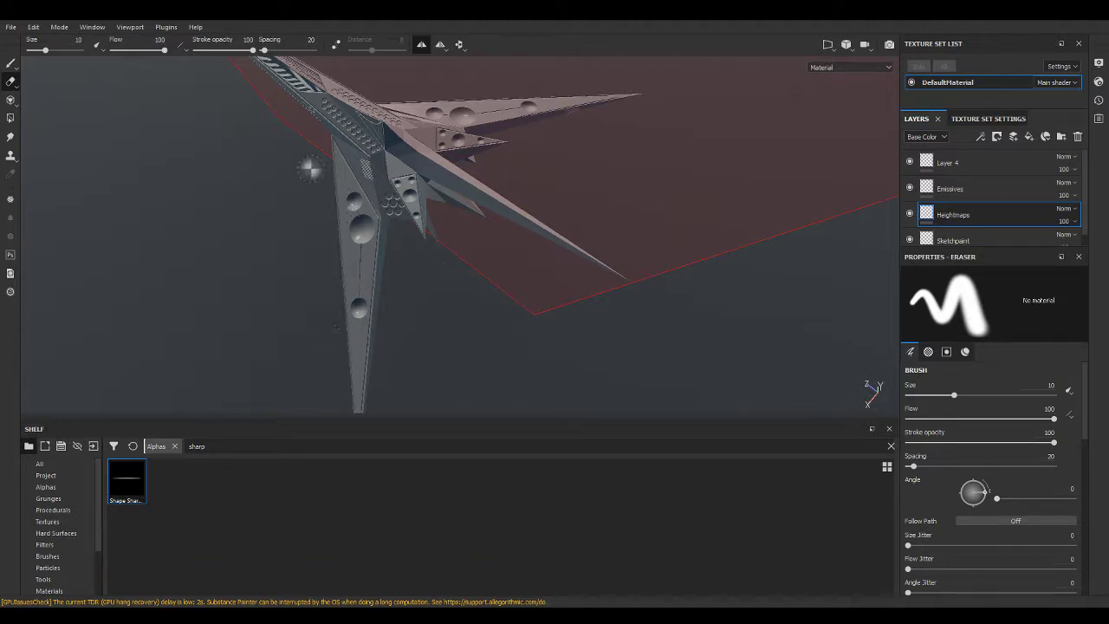
mouse_move(310, 169)
left_mouse_down("alt")
mouse_move(367, 293)
mouse_move(584, 251)
mouse_move(490, 303)
mouse_move(514, 264)
mouse_move(322, 242)
mouse_move(335, 265)
mouse_move(445, 341)
mouse_move(686, 271)
mouse_move(604, 327)
mouse_move(592, 376)
mouse_move(375, 277)
mouse_move(443, 257)
mouse_move(462, 209)
mouse_move(463, 163)
mouse_move(498, 286)
left_mouse_up("alt")
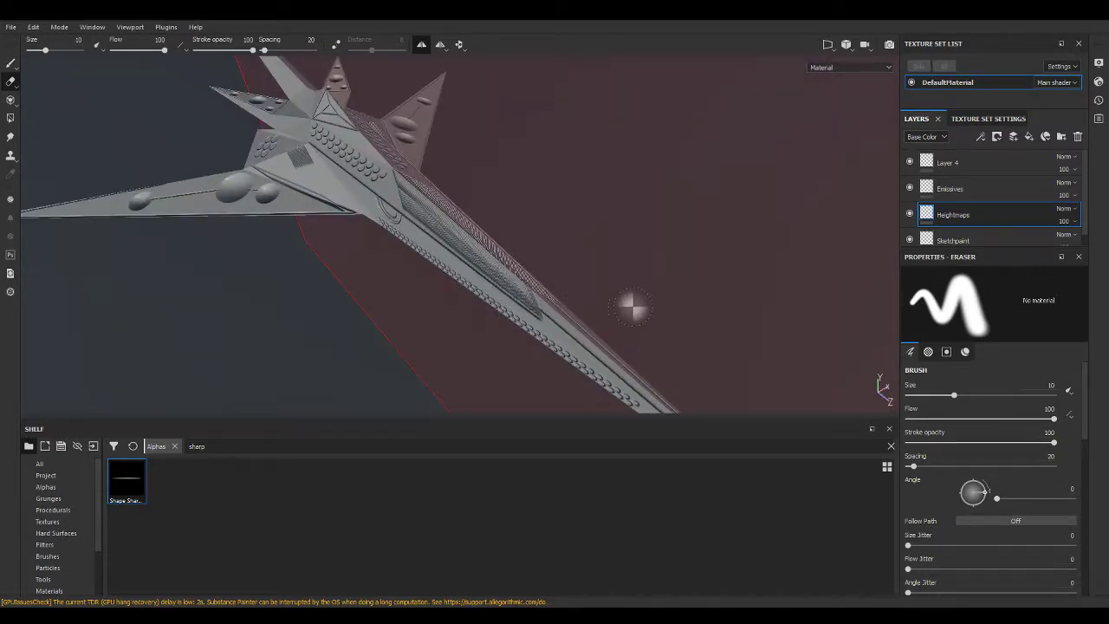
left_click(969, 190)
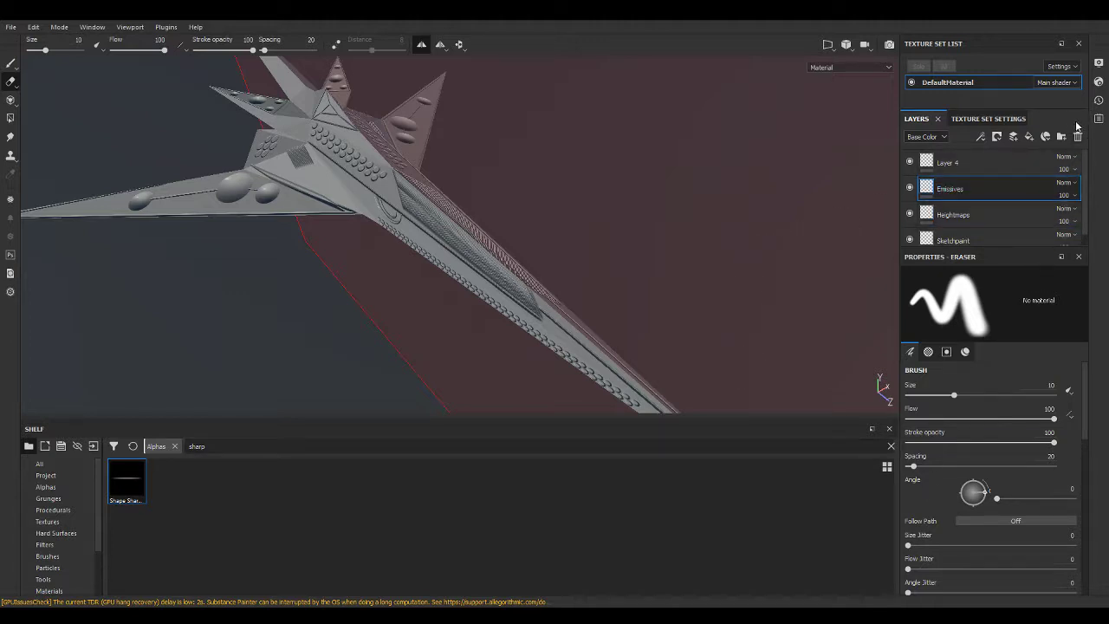
Check the Texture Set Settings, then restrict the eraser to the emissive channel only.
left_click(978, 120)
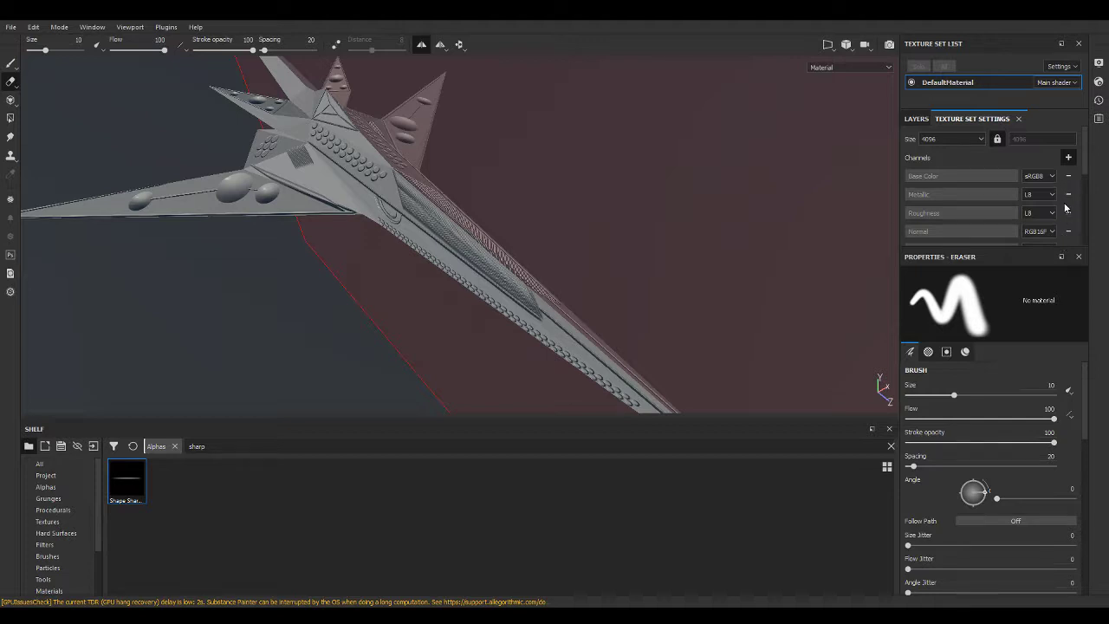
left_click(917, 118)
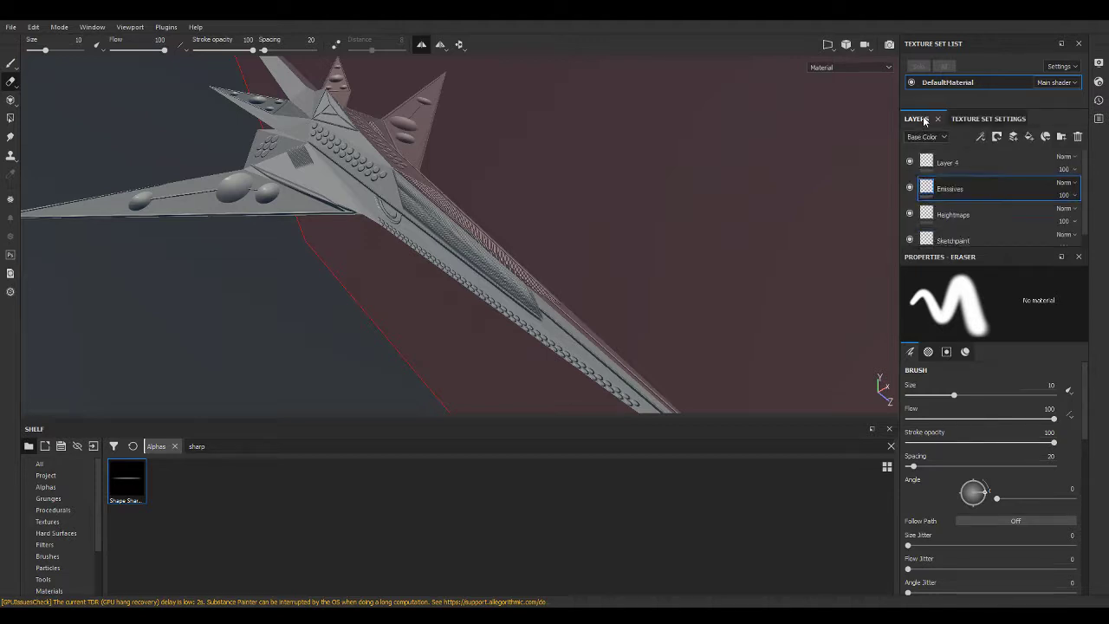
scroll(1022, 468, "down", 5)
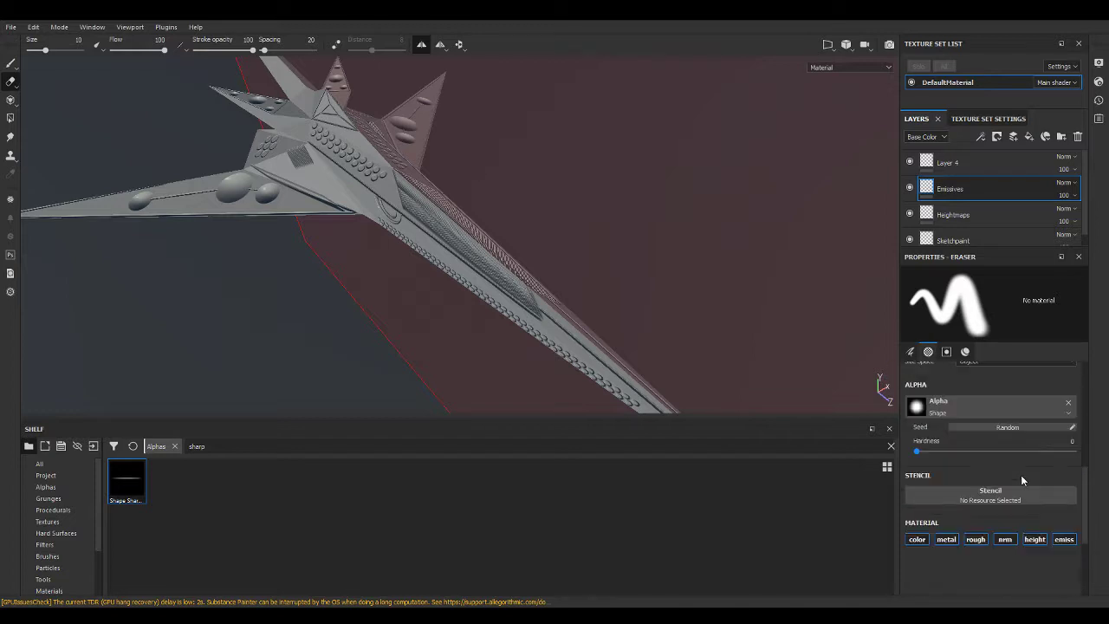
left_click(946, 539)
left_click(974, 539)
left_click(1005, 540)
left_click(1039, 540)
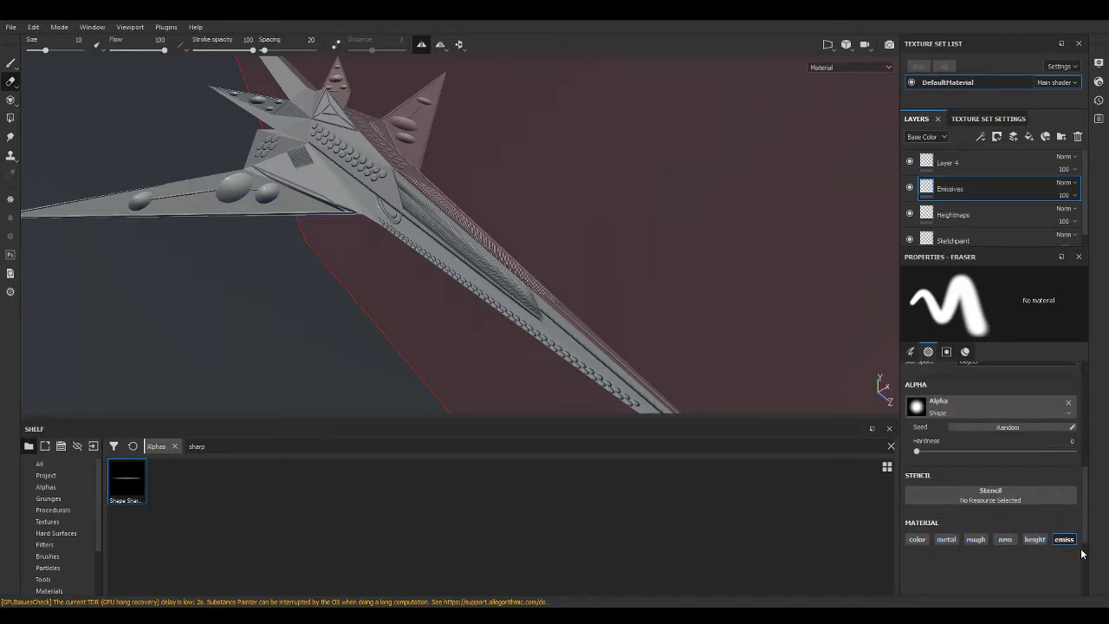
left_click(1065, 540)
left_click(1064, 539)
Switch to the Paint tool with only the emissive channel active, coloured bright green.
scroll(1019, 575, "down", 2)
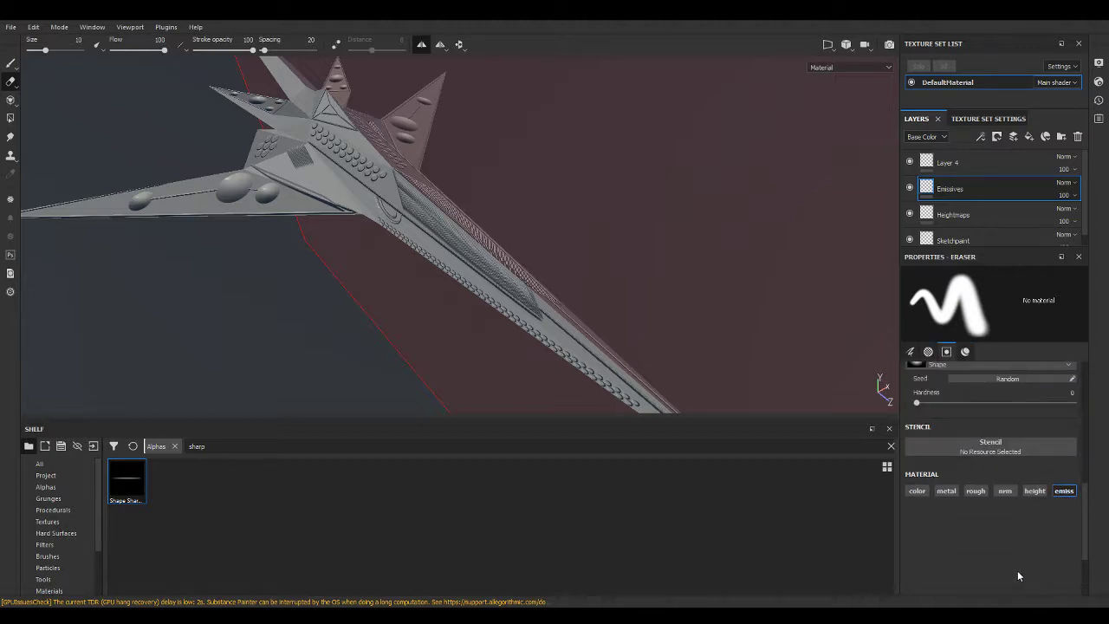
scroll(1030, 519, "up", 4)
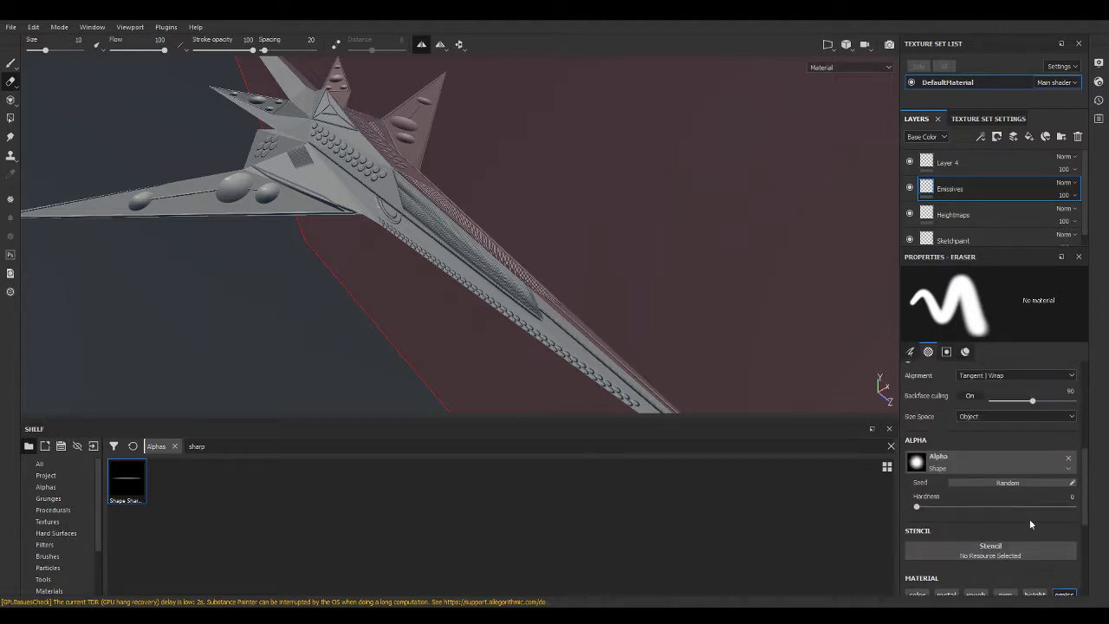
scroll(1029, 519, "up", 4)
scroll(1029, 519, "up", 5)
scroll(1029, 519, "down", 5)
scroll(1028, 520, "down", 5)
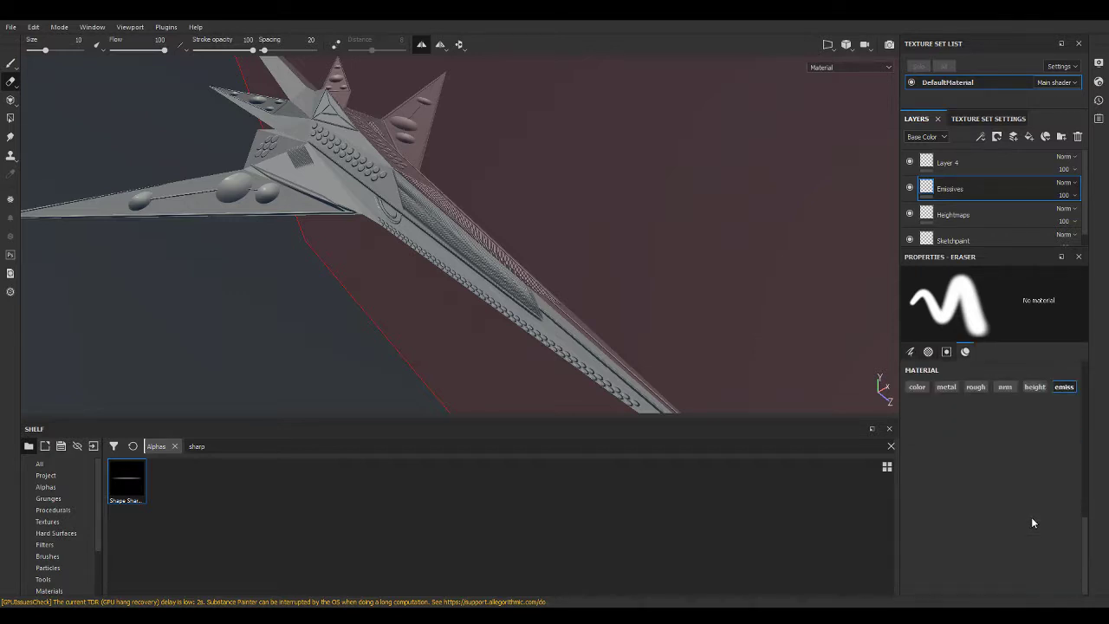
scroll(983, 502, "up", 3)
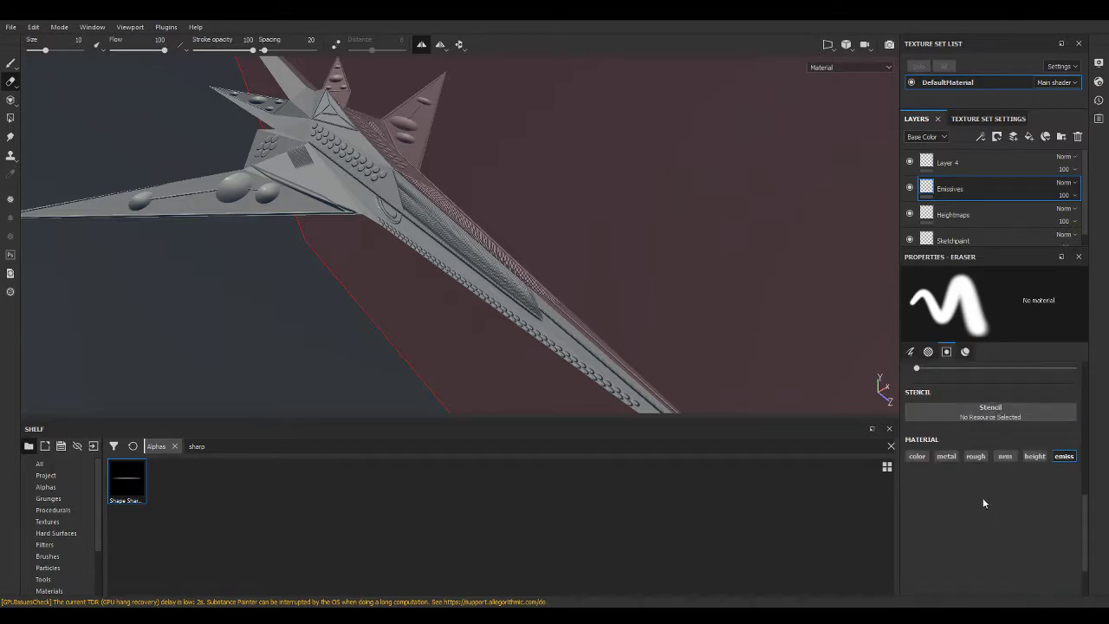
scroll(993, 459, "up", 5)
scroll(992, 459, "down", 1)
scroll(993, 459, "up", 1)
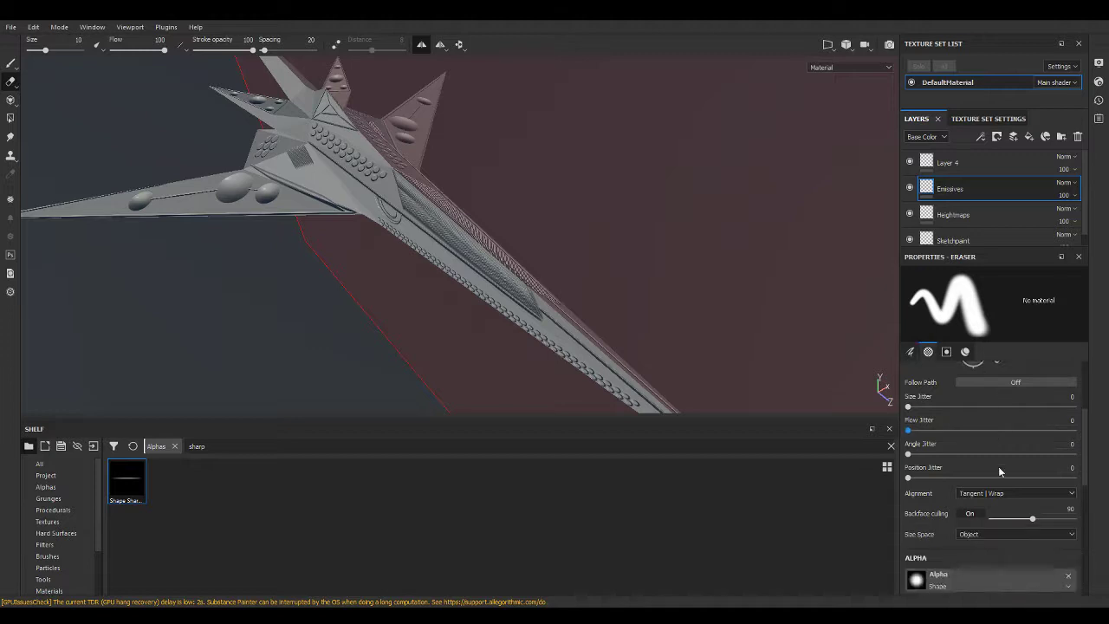
scroll(998, 466, "down", 2)
scroll(998, 466, "down", 2)
scroll(998, 466, "down", 1)
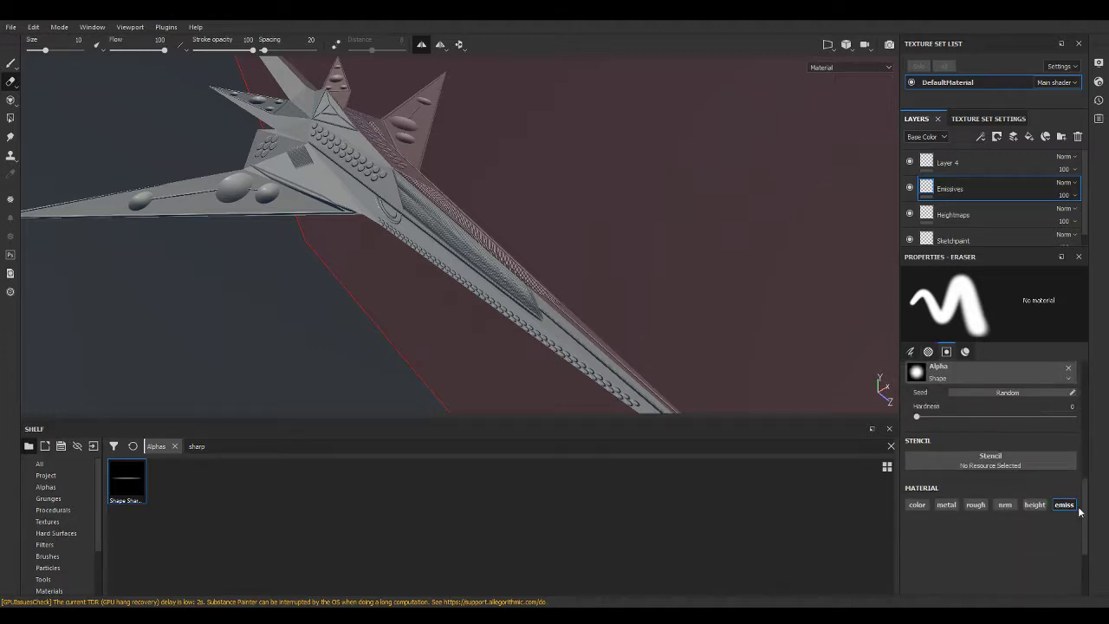
scroll(1072, 508, "down", 3)
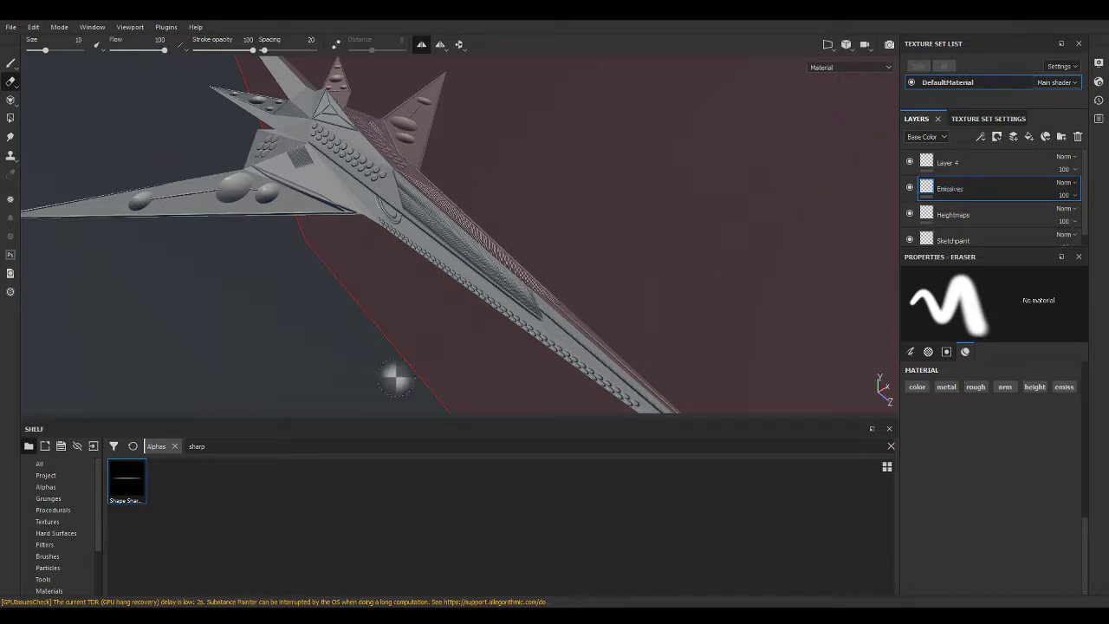
left_click(225, 440)
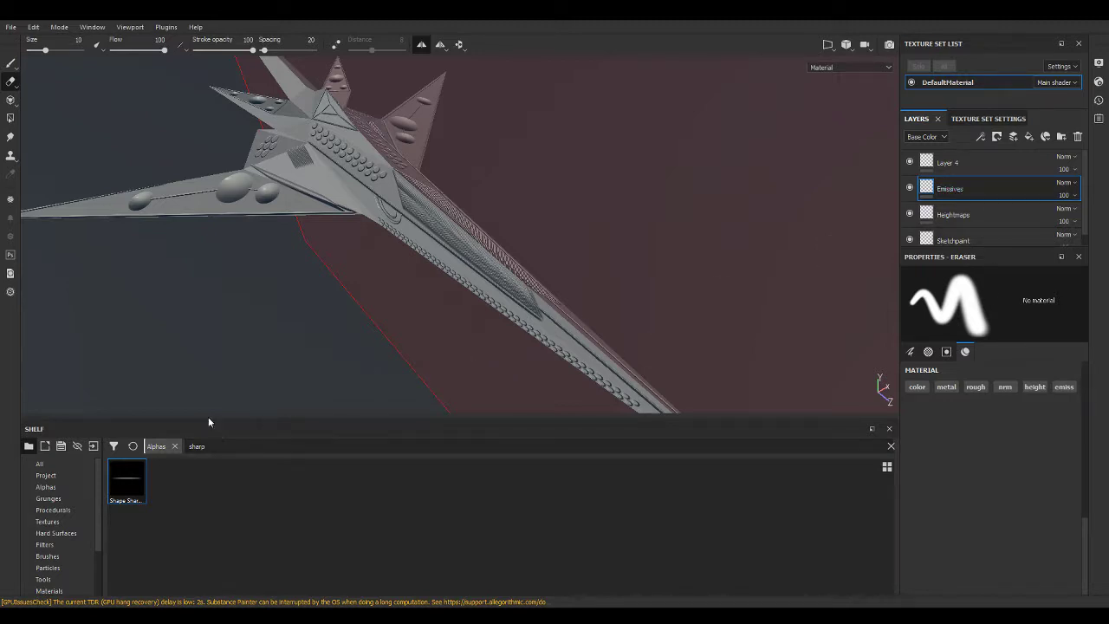
left_click(11, 64)
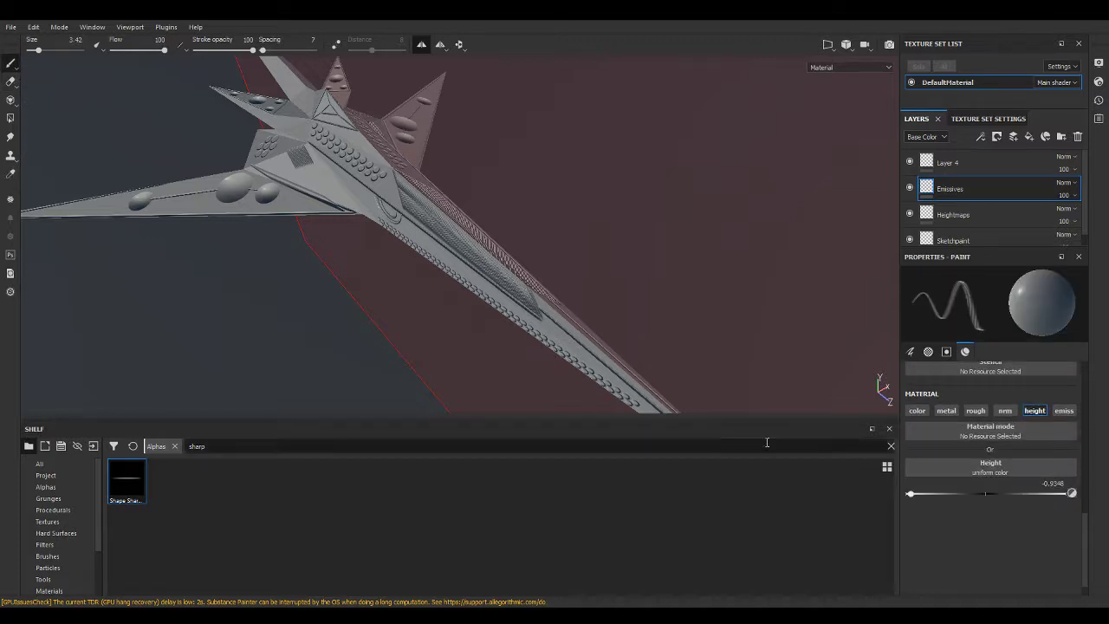
left_click(1058, 412)
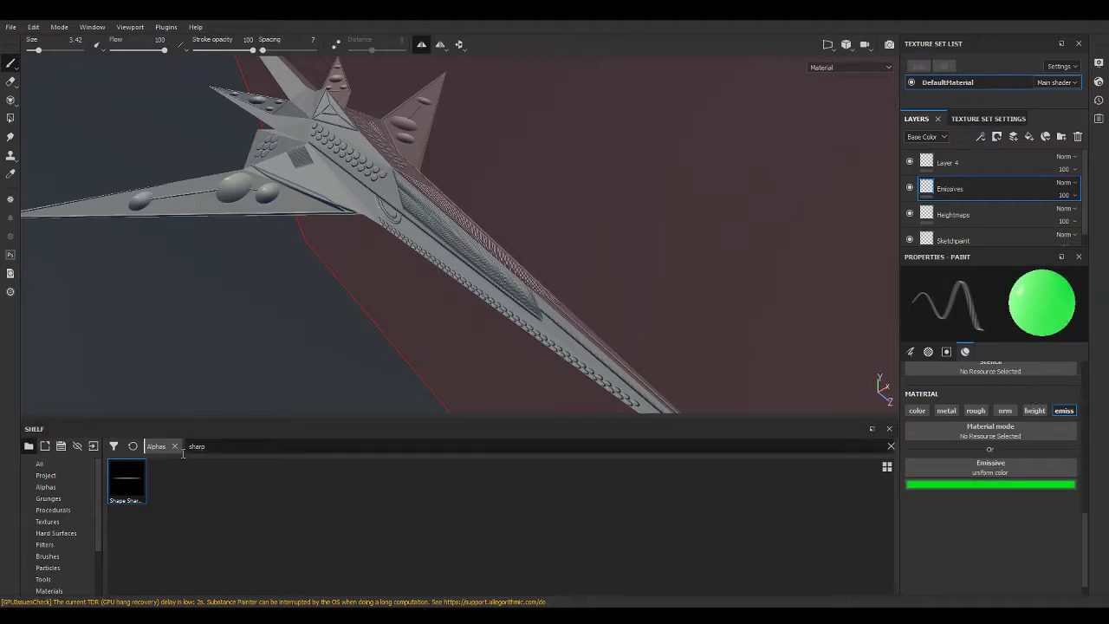
Pick the Shape Square alpha and paint wide green emissive strokes over the fuselage and wings.
left_click(45, 486)
scroll(248, 511, "down", 10)
scroll(468, 546, "down", 10)
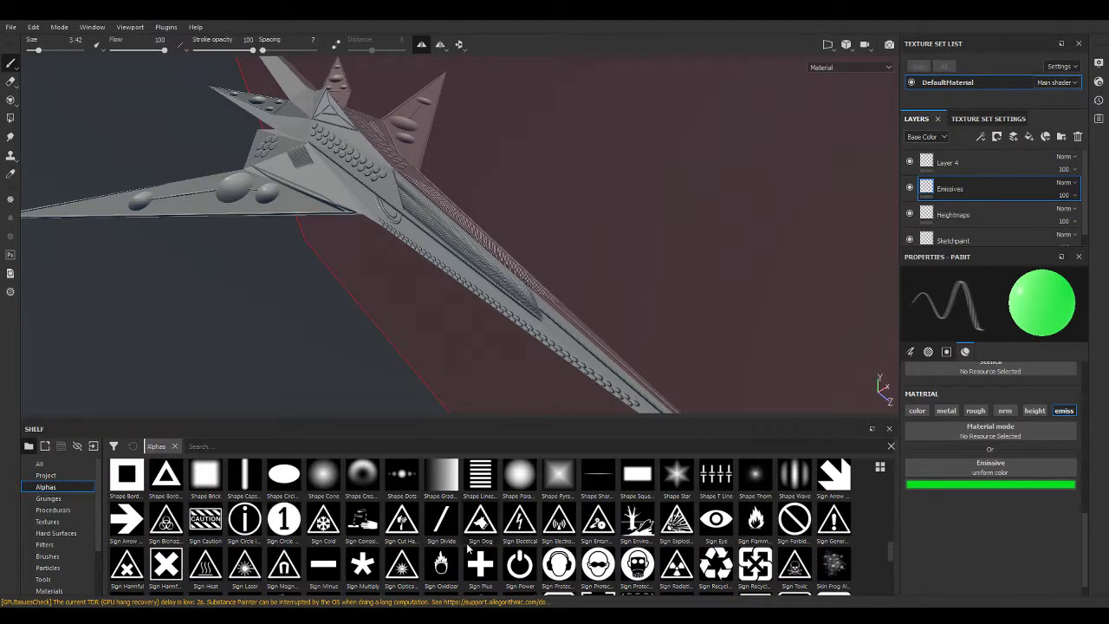
scroll(459, 536, "down", 5)
scroll(332, 544, "up", 5)
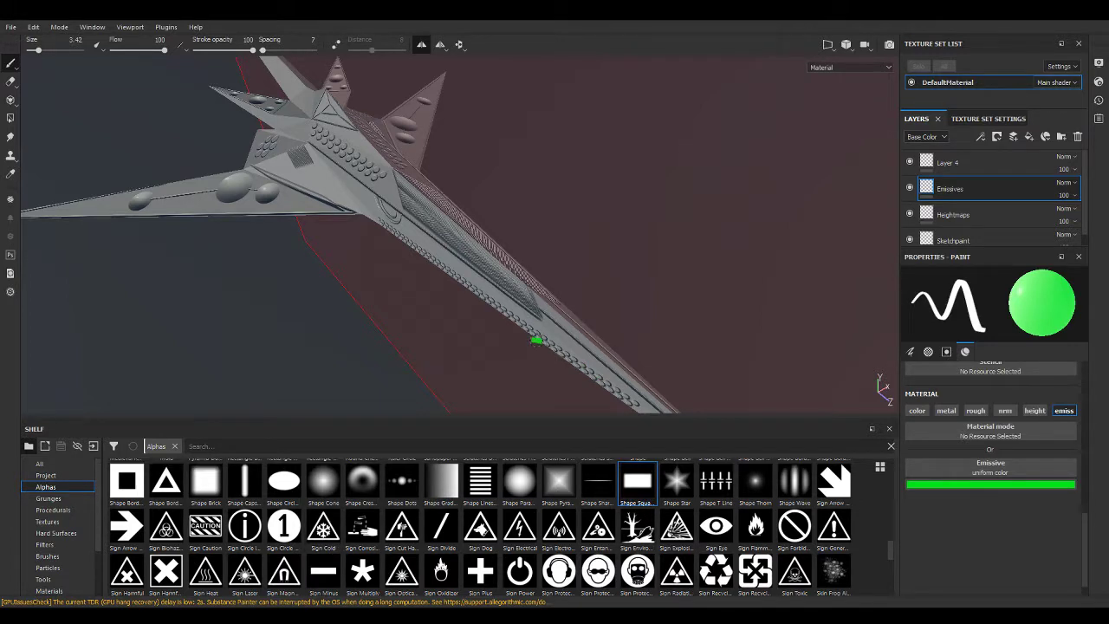
mouse_move(537, 340)
left_mouse_down()
mouse_move(299, 251)
mouse_move(217, 182)
mouse_move(330, 104)
left_mouse_up()
left_click_drag(346, 199, 412, 138, "alt")
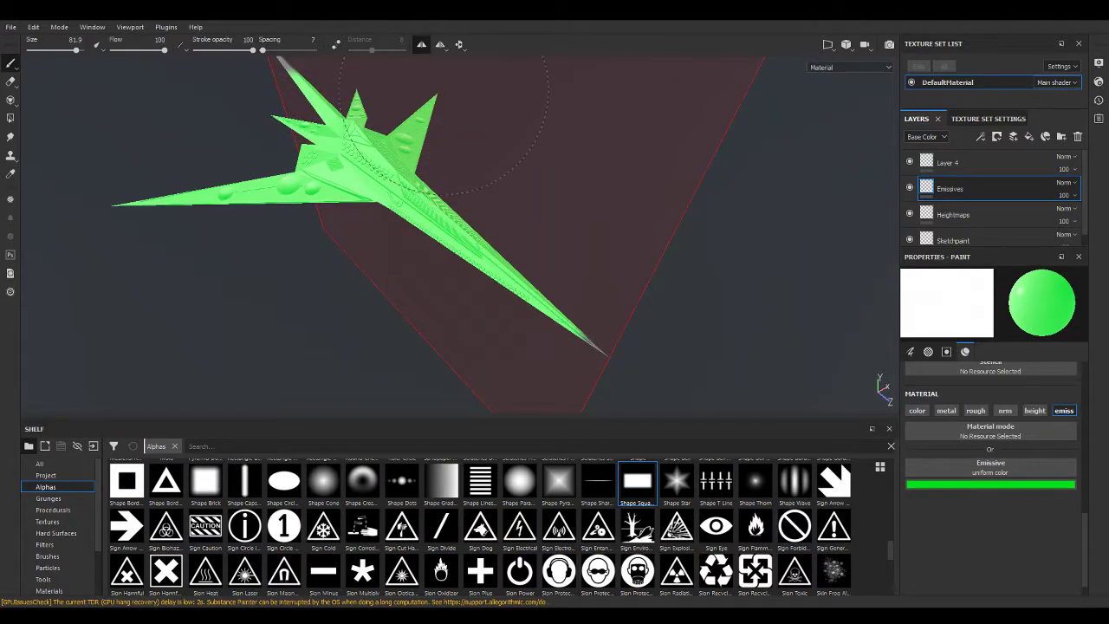
Orbit around the green hull and stamp emissive paint onto the top spike.
left_click_drag(308, 138, 381, 272, "alt")
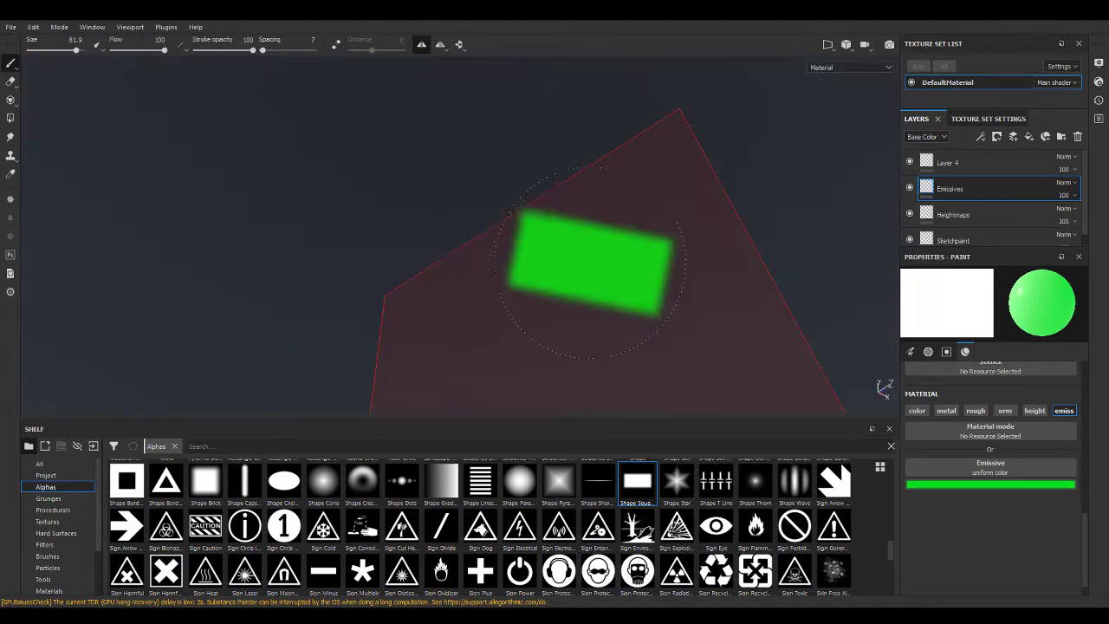
mouse_move(381, 272)
left_mouse_down("alt")
mouse_move(585, 186)
mouse_move(471, 346)
mouse_move(532, 346)
mouse_move(495, 371)
mouse_move(507, 373)
left_mouse_up("alt")
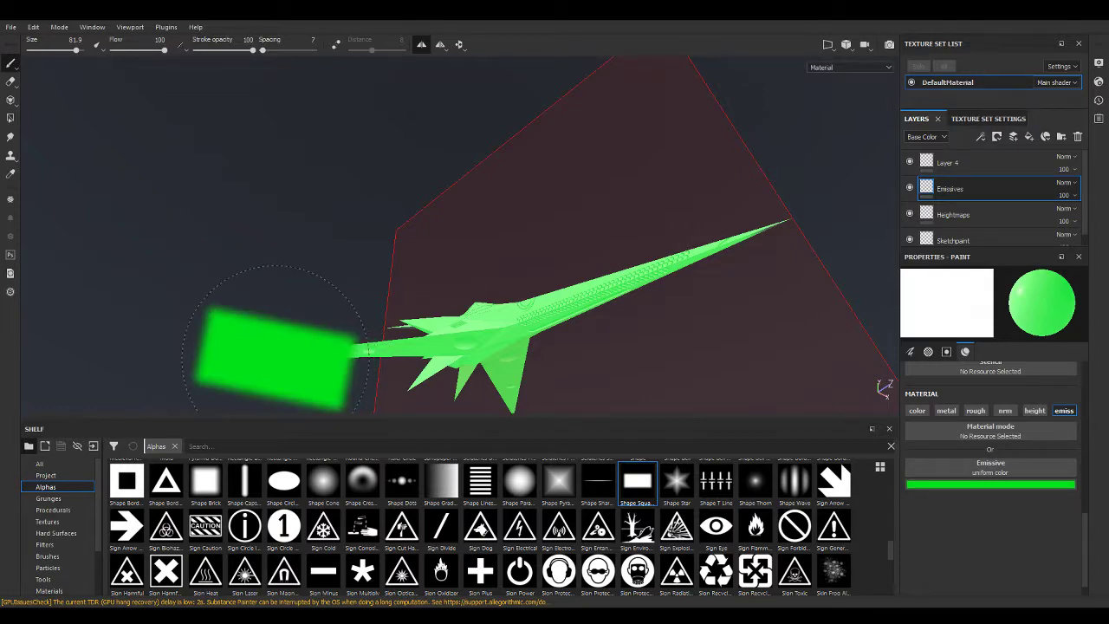
left_click_drag(494, 321, 634, 468, "alt")
left_click_drag(450, 259, 229, 299, "alt")
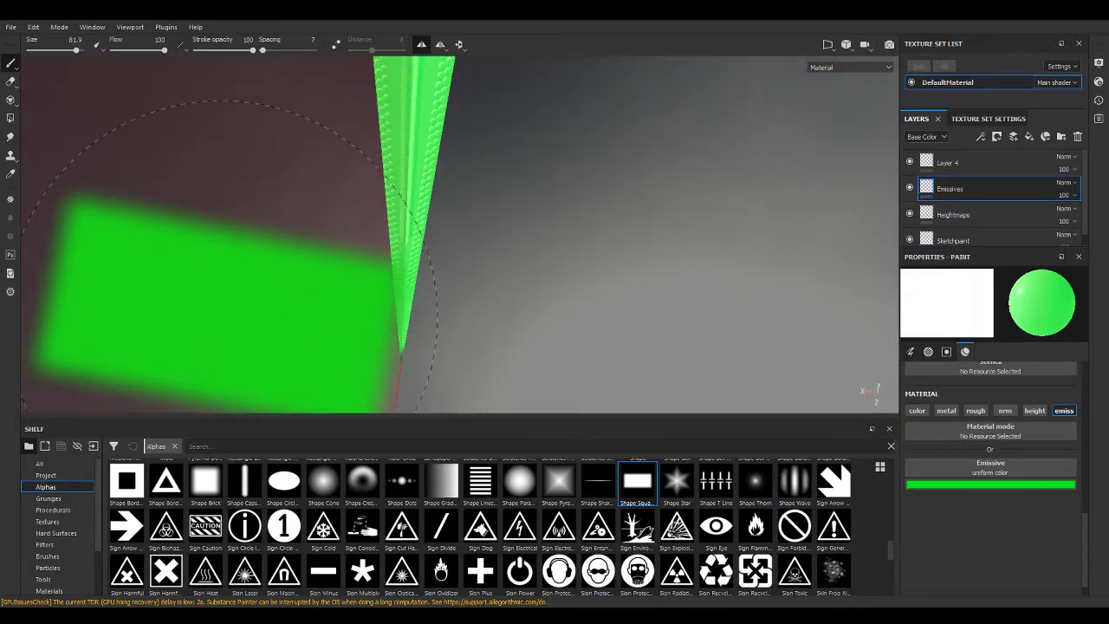
mouse_move(230, 260)
left_mouse_down("alt")
mouse_move(328, 232)
mouse_move(567, 246)
mouse_move(737, 199)
mouse_move(507, 186)
mouse_move(483, 151)
left_mouse_up("alt")
left_click(460, 161)
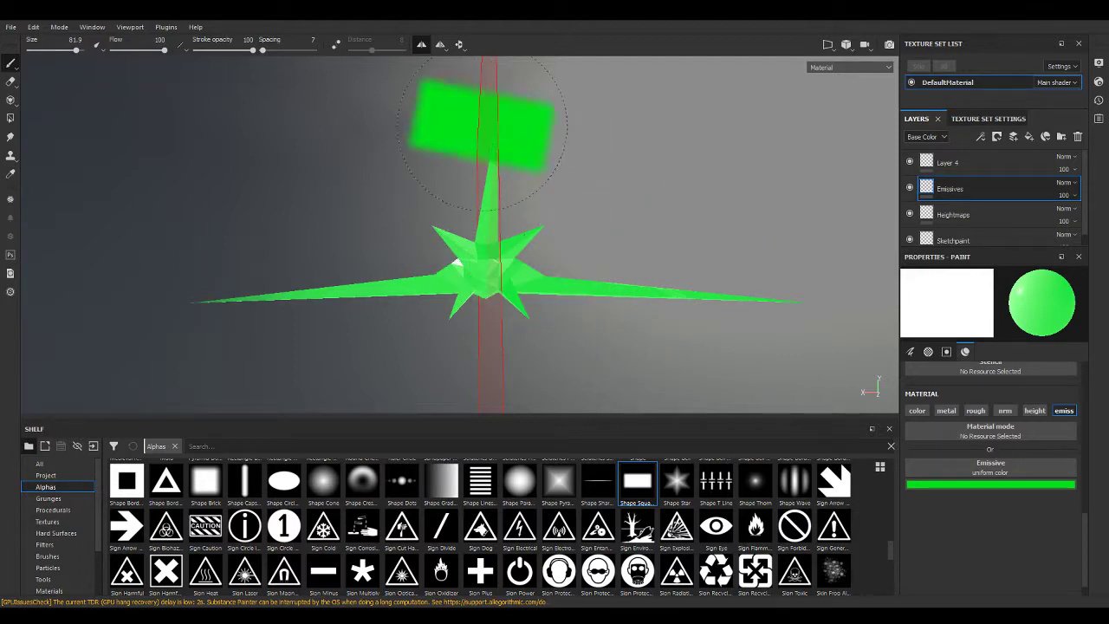
mouse_move(502, 234)
left_mouse_down("alt")
mouse_move(823, 258)
mouse_move(549, 240)
mouse_move(532, 287)
mouse_move(702, 317)
left_mouse_up("alt")
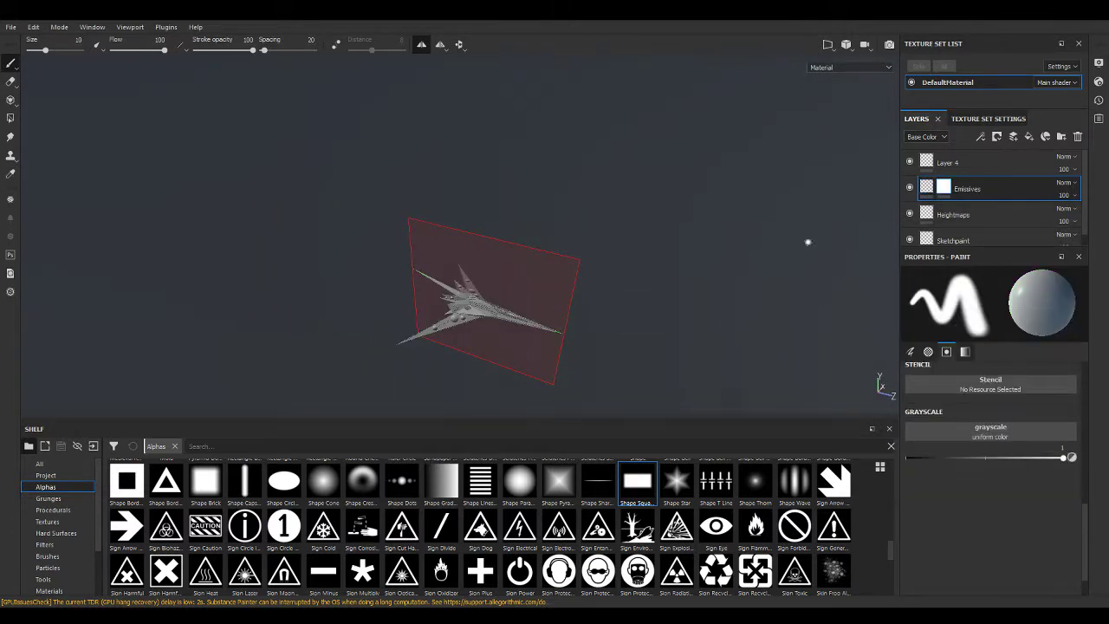
Search the alphas for 'circle' and try the Circle Dots alpha on the brush.
scroll(522, 349, "up", 5)
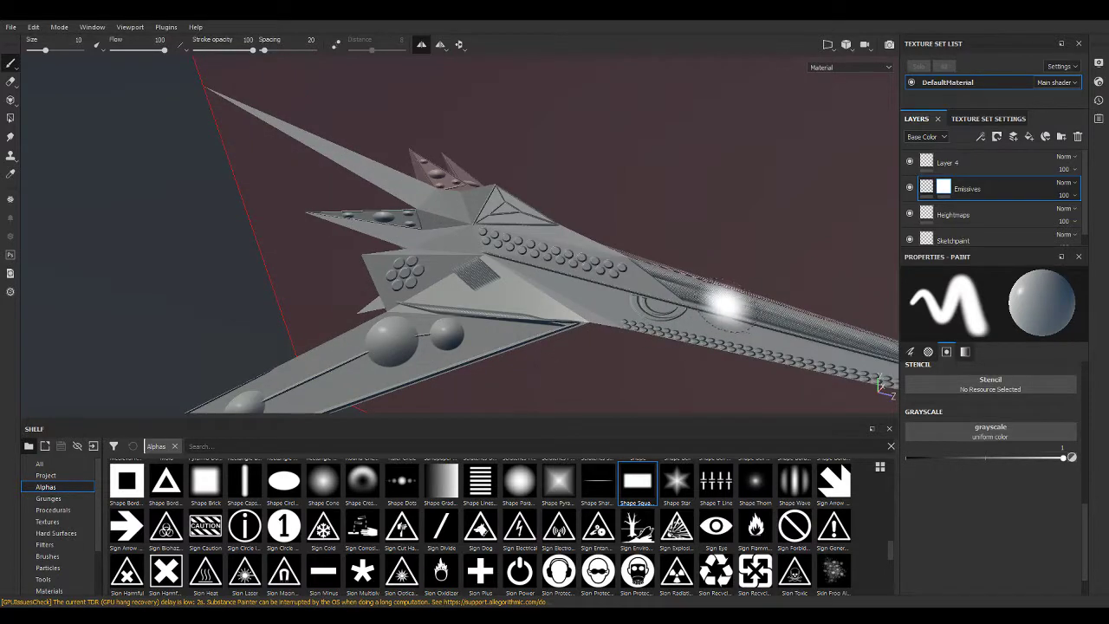
mouse_move(718, 298)
left_mouse_down("alt")
mouse_move(329, 250)
mouse_move(488, 208)
left_mouse_up("alt")
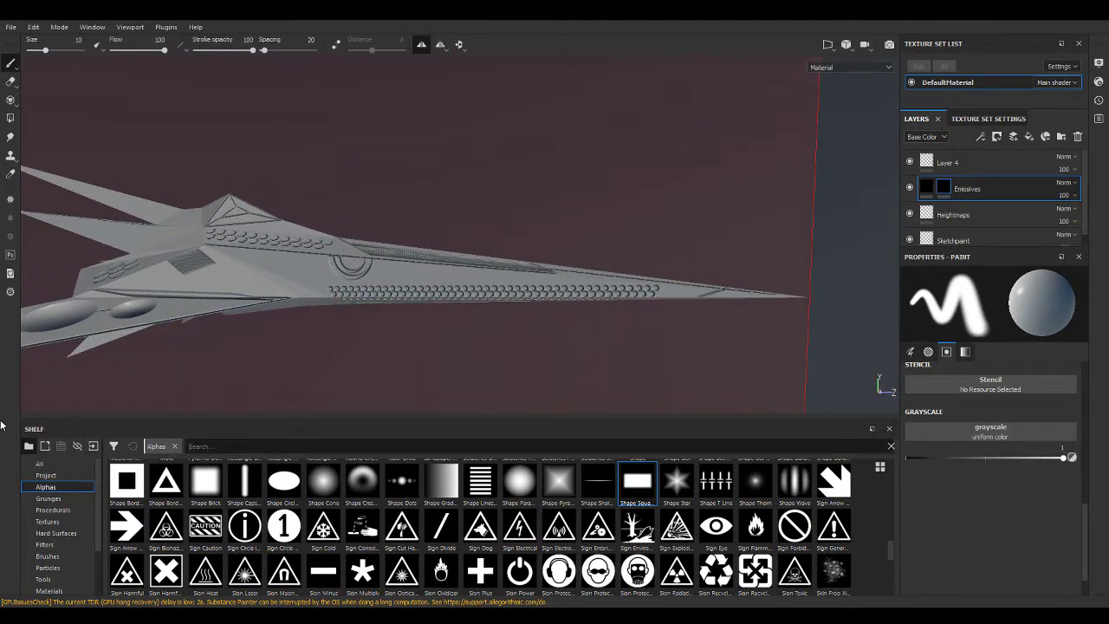
type("circle")
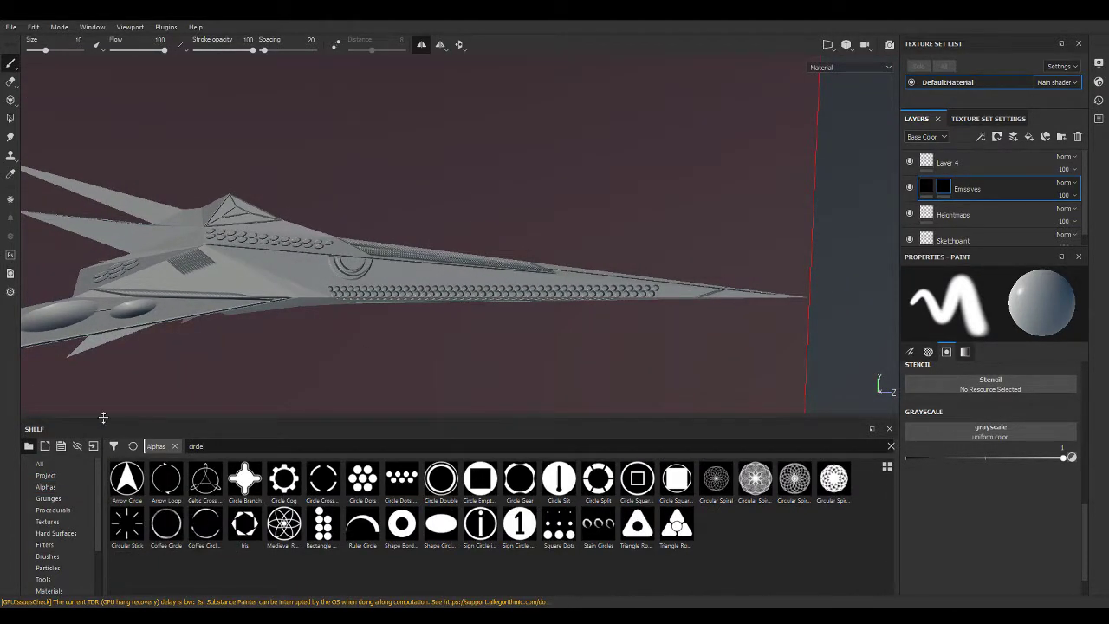
left_click(401, 478)
Clear the alpha search and assign the soft Shape Paraboloid alpha to the brush.
scroll(338, 285, "up", 3)
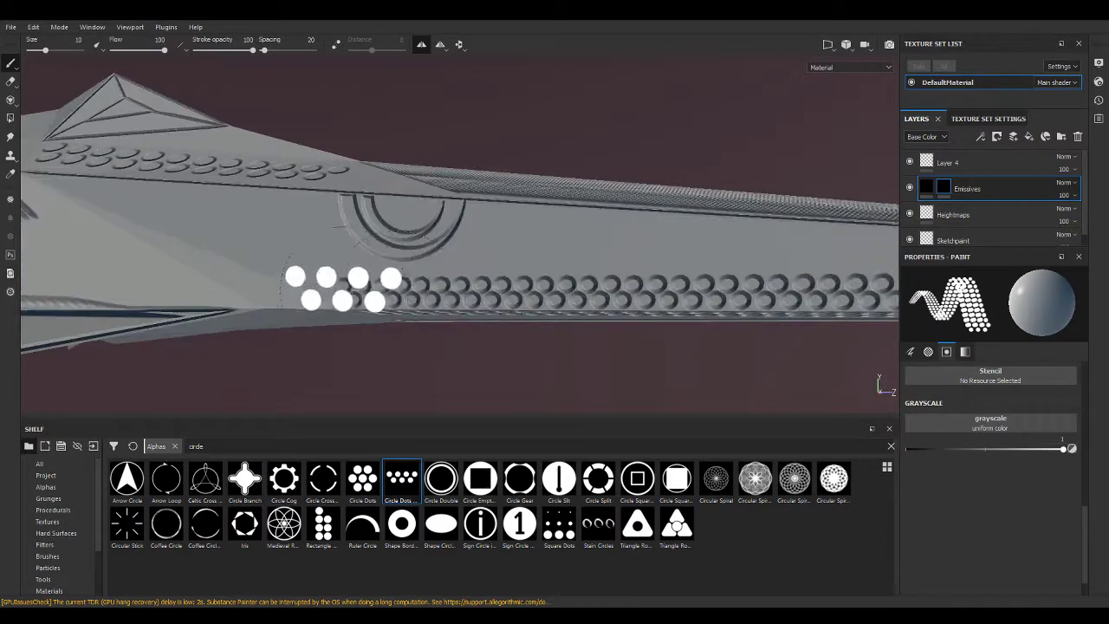
scroll(401, 286, "up", 2)
scroll(390, 297, "up", 2)
scroll(390, 297, "up", 2)
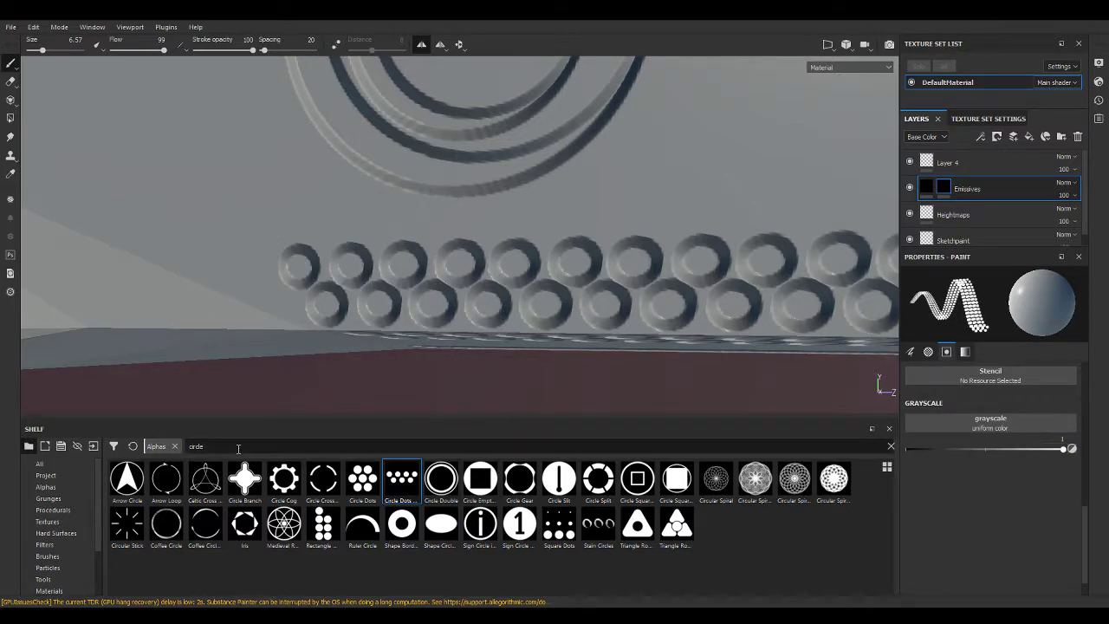
key("BackSpace")
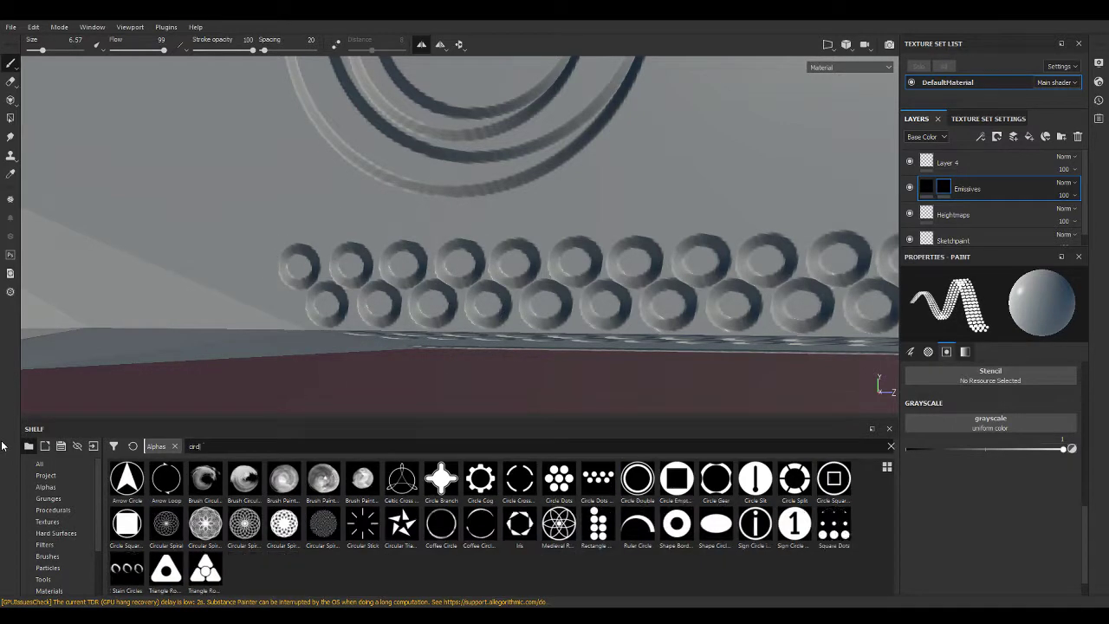
key("BackSpace")
key("BackSpace")
key("BackSpace")
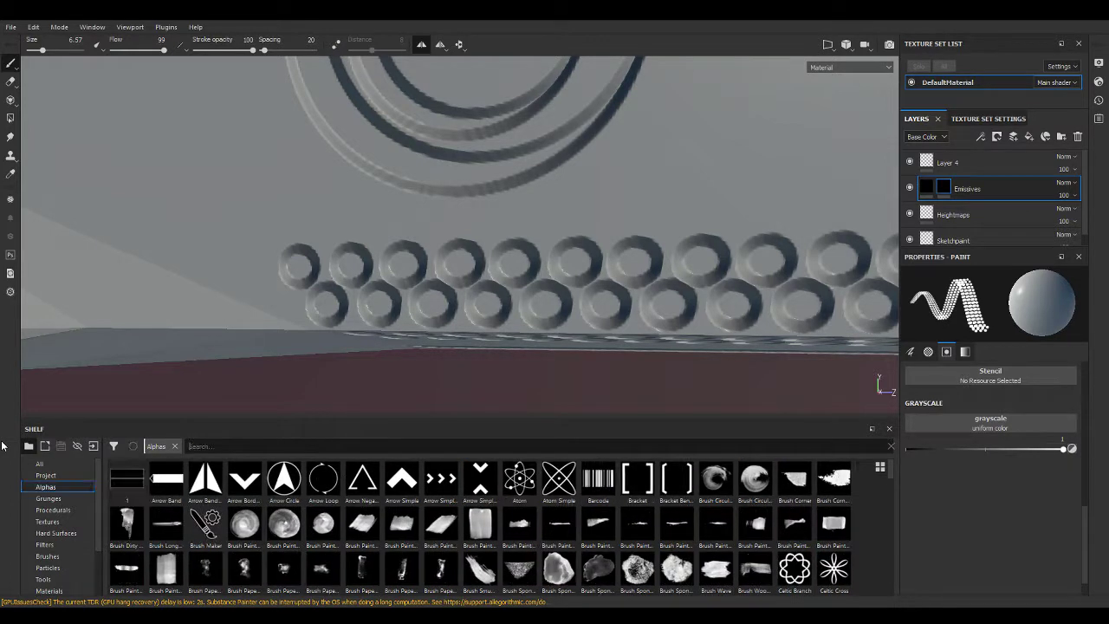
scroll(319, 547, "down", 2)
scroll(318, 547, "down", 1)
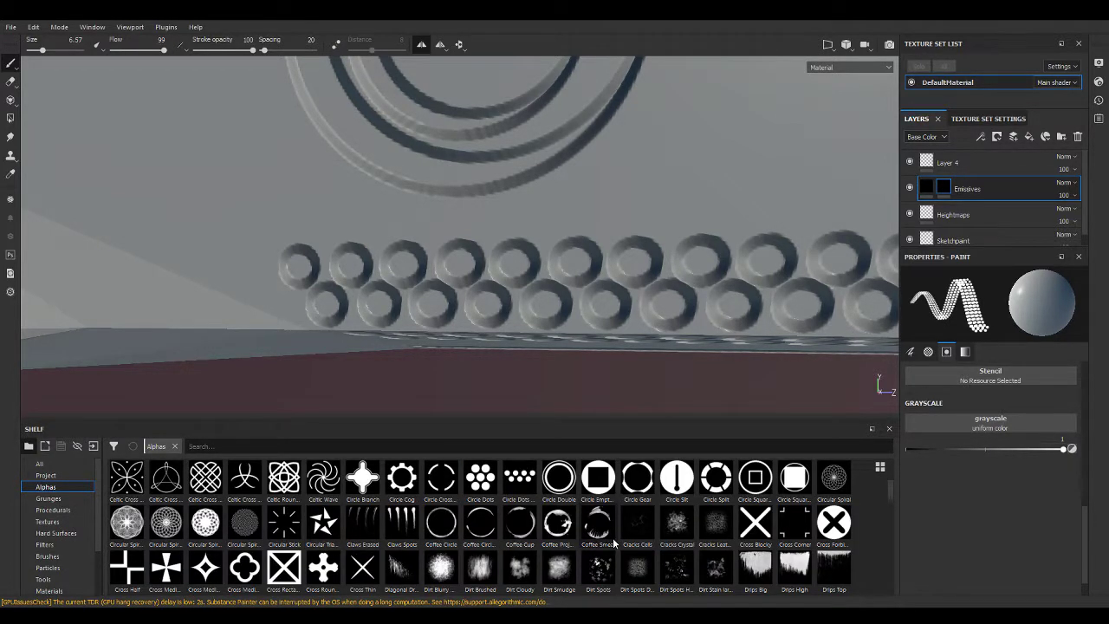
scroll(614, 543, "down", 3)
scroll(612, 542, "down", 3)
scroll(611, 536, "down", 3)
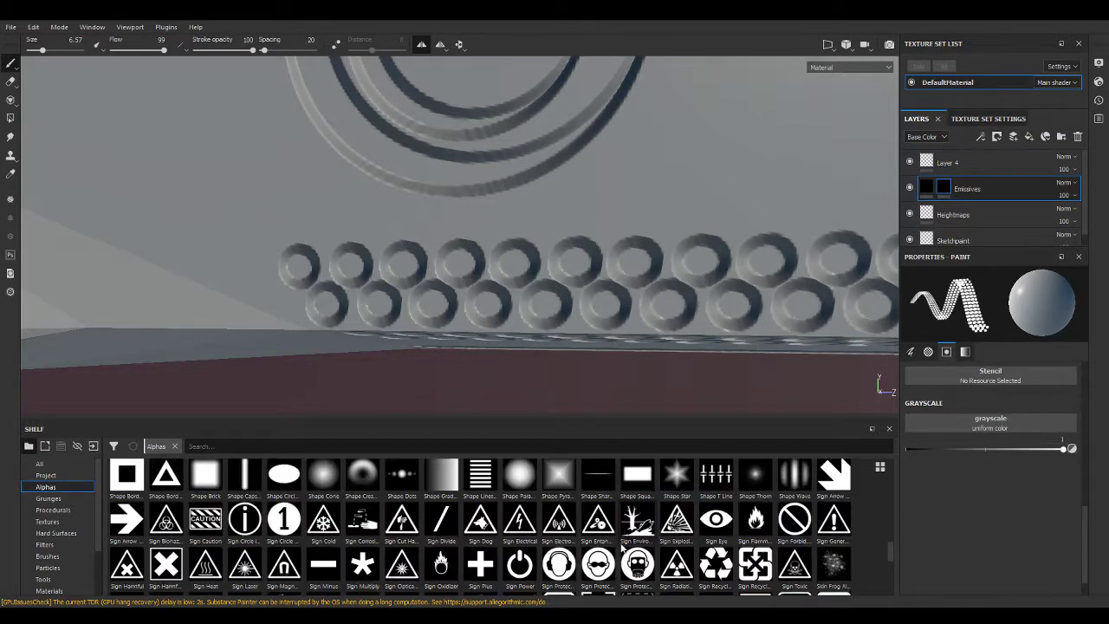
scroll(620, 543, "up", 3)
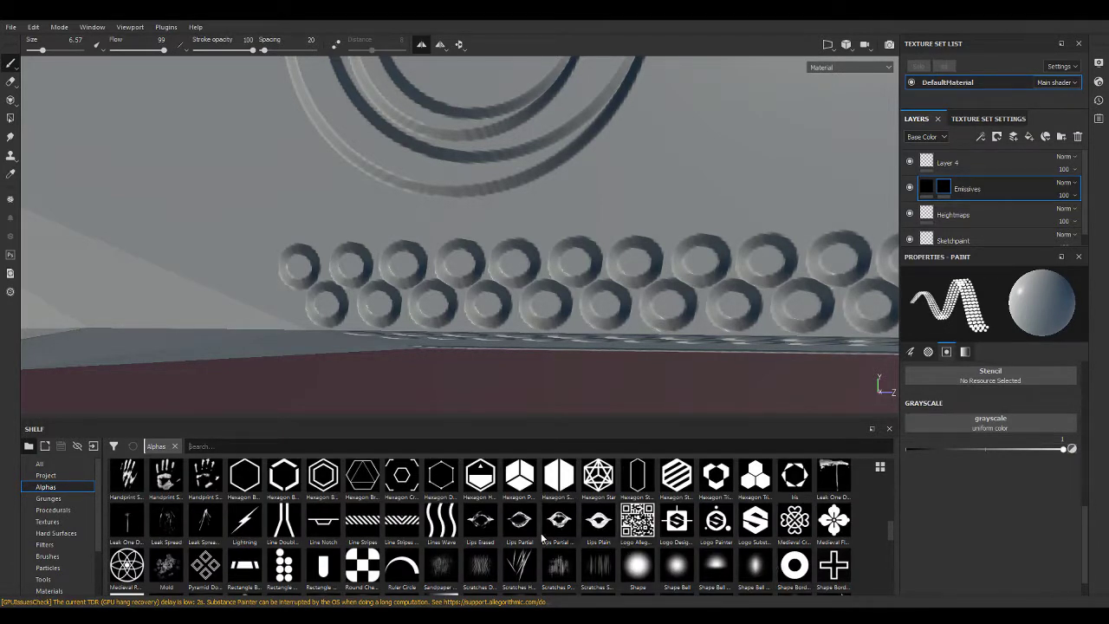
scroll(535, 539, "down", 3)
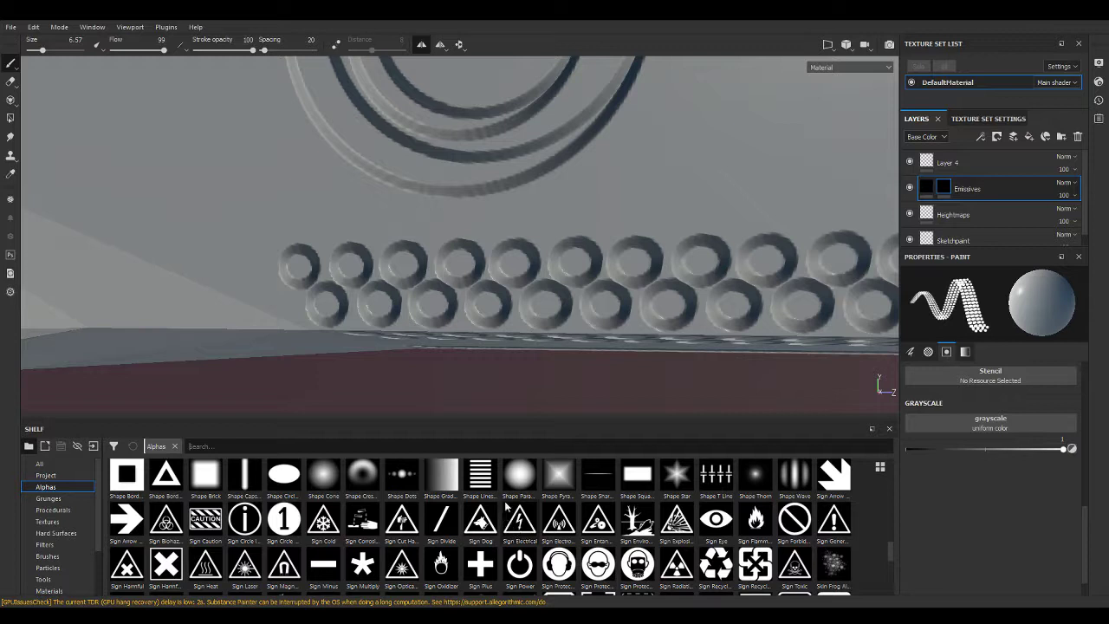
left_click(518, 481)
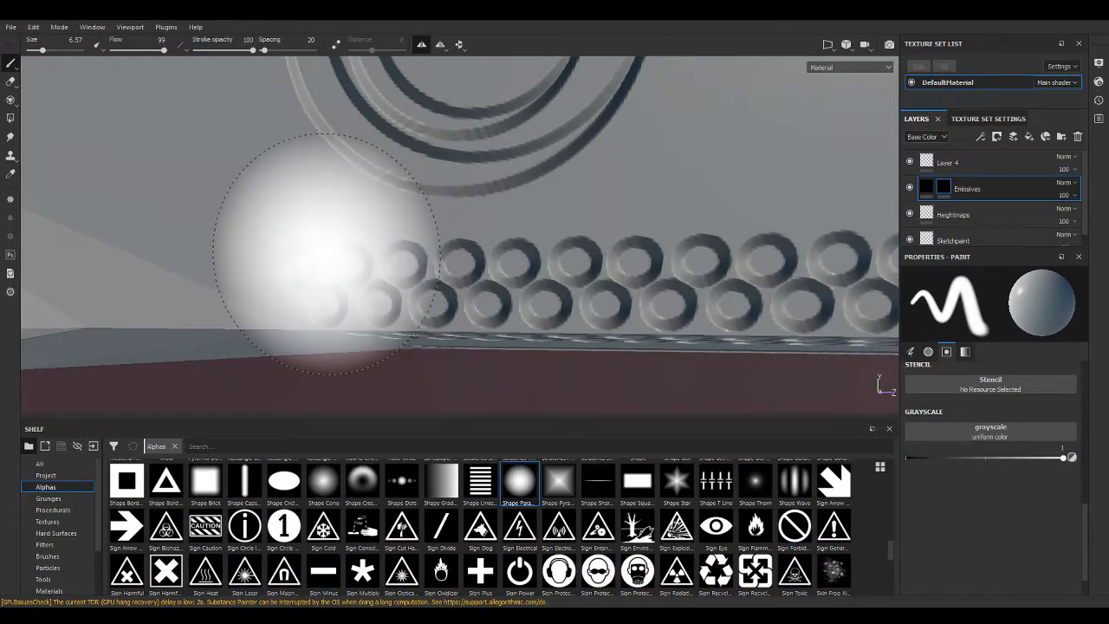
Shrink the brush to size 0.86 and orbit the view along the rows of cavities.
mouse_move(327, 254)
right_mouse_down("ctrl")
mouse_move(310, 264)
mouse_move(329, 266)
right_mouse_up("ctrl")
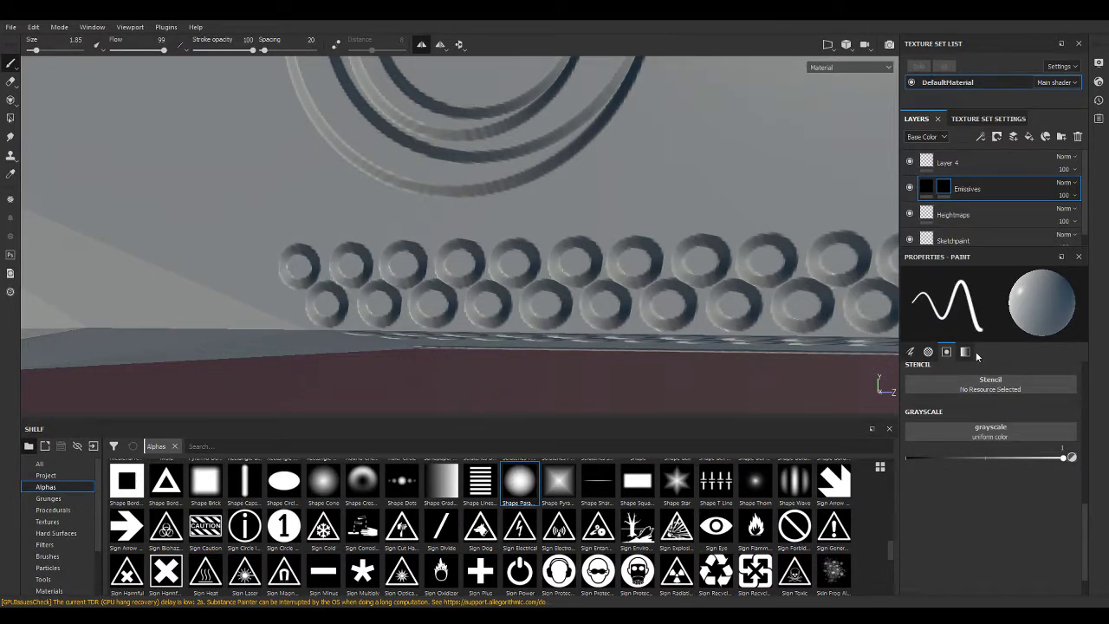
scroll(1012, 413, "up", 3)
scroll(1012, 413, "up", 3)
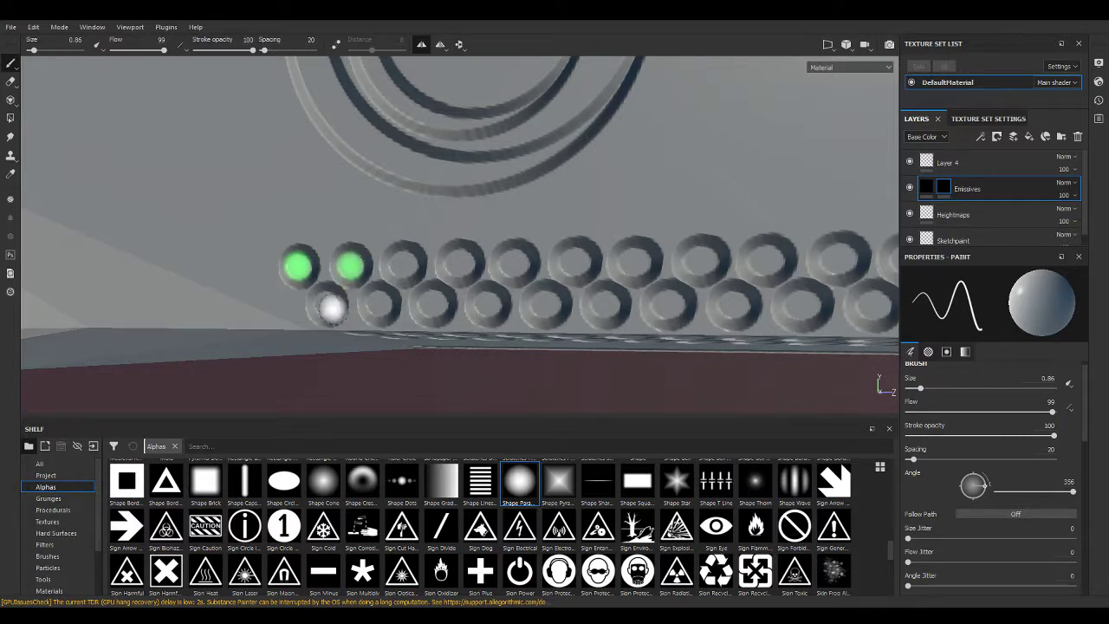
left_click_drag(384, 307, 304, 318, "alt")
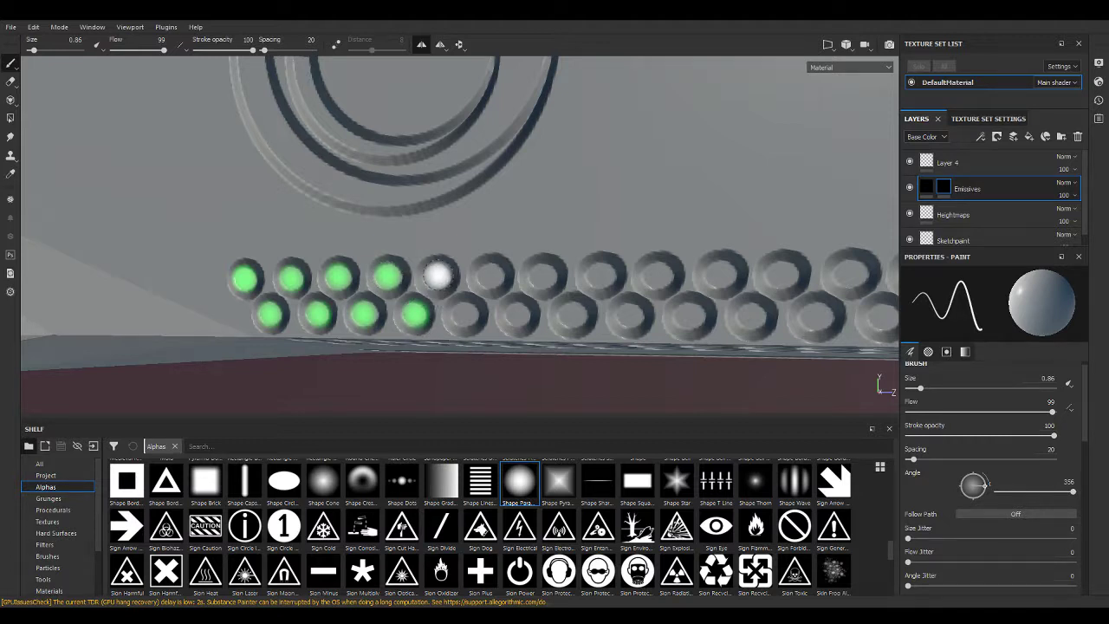
scroll(508, 308, "up", 3)
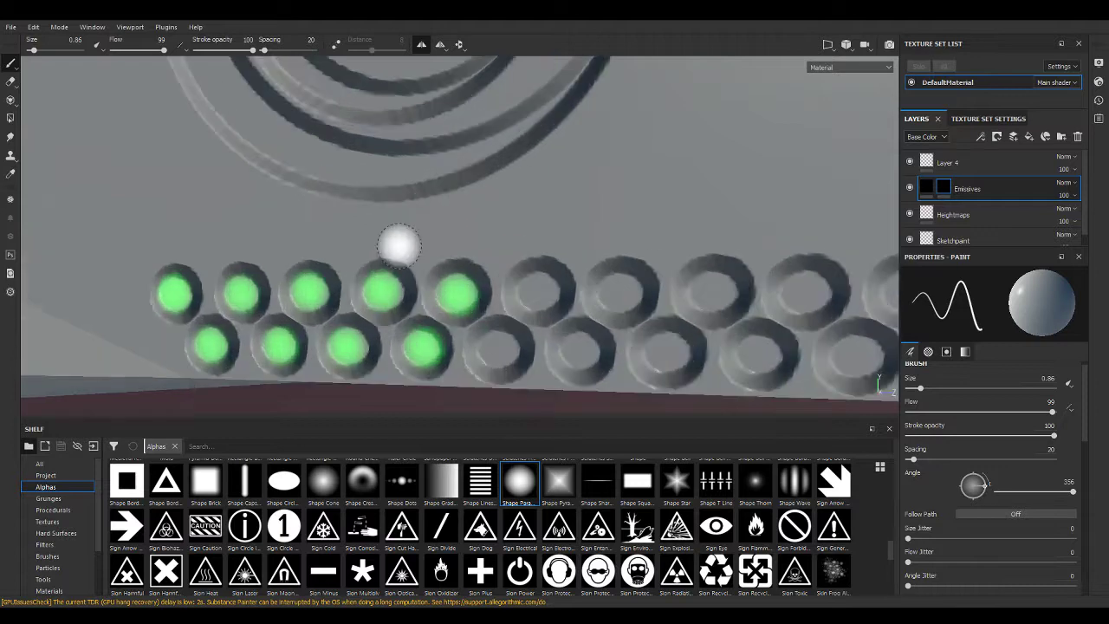
scroll(508, 307, "up", 3)
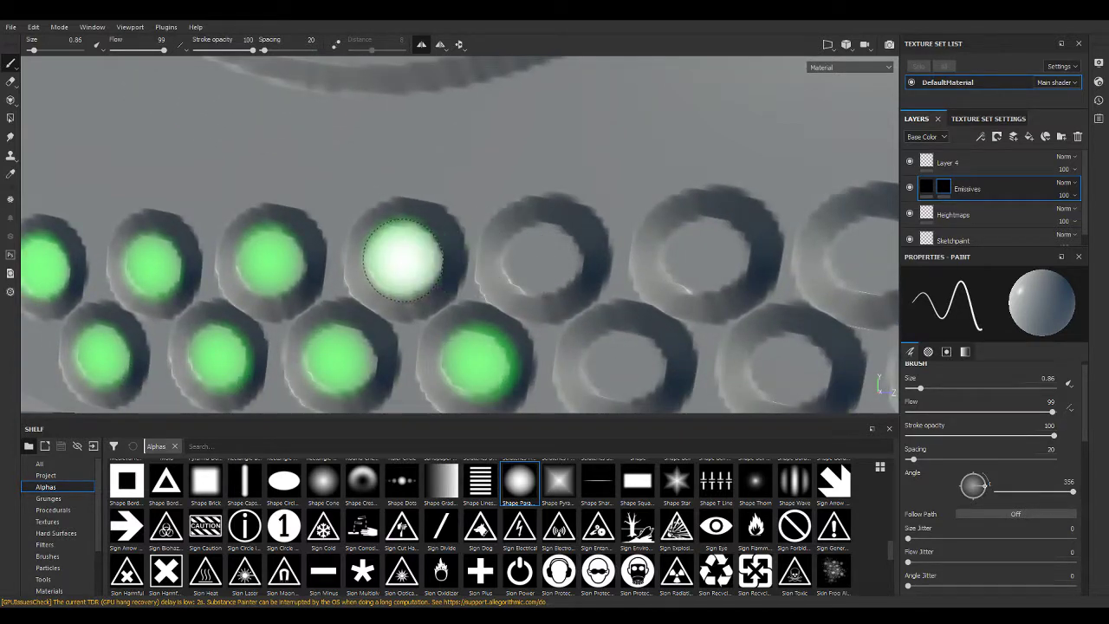
scroll(986, 501, "up", 1)
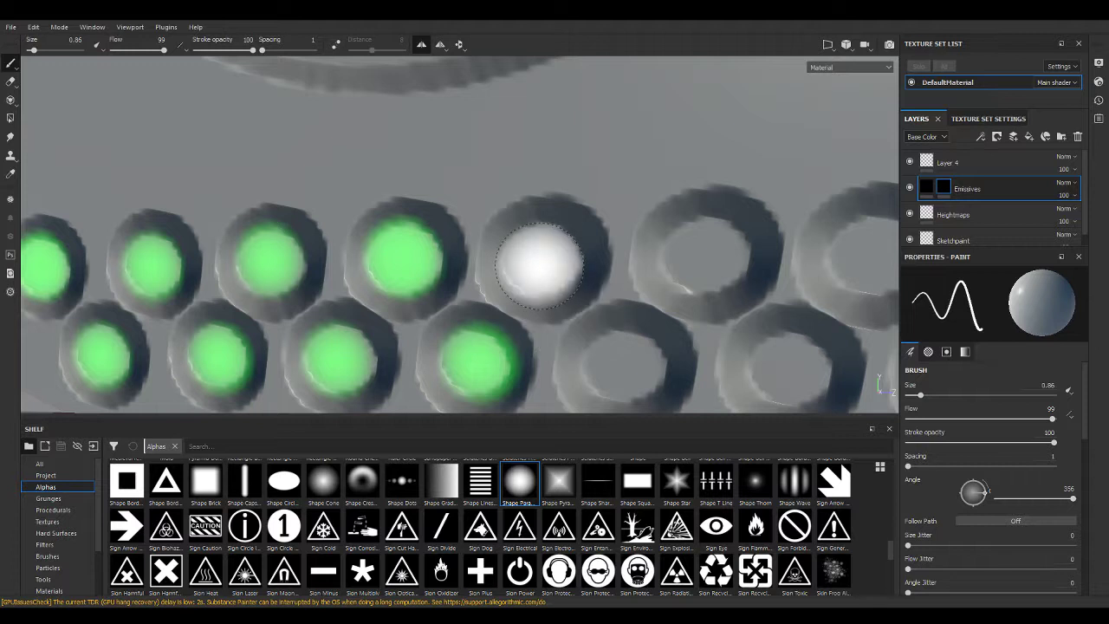
Fill nine cavities alternating between the top and lower rows with green glow.
left_click(539, 260)
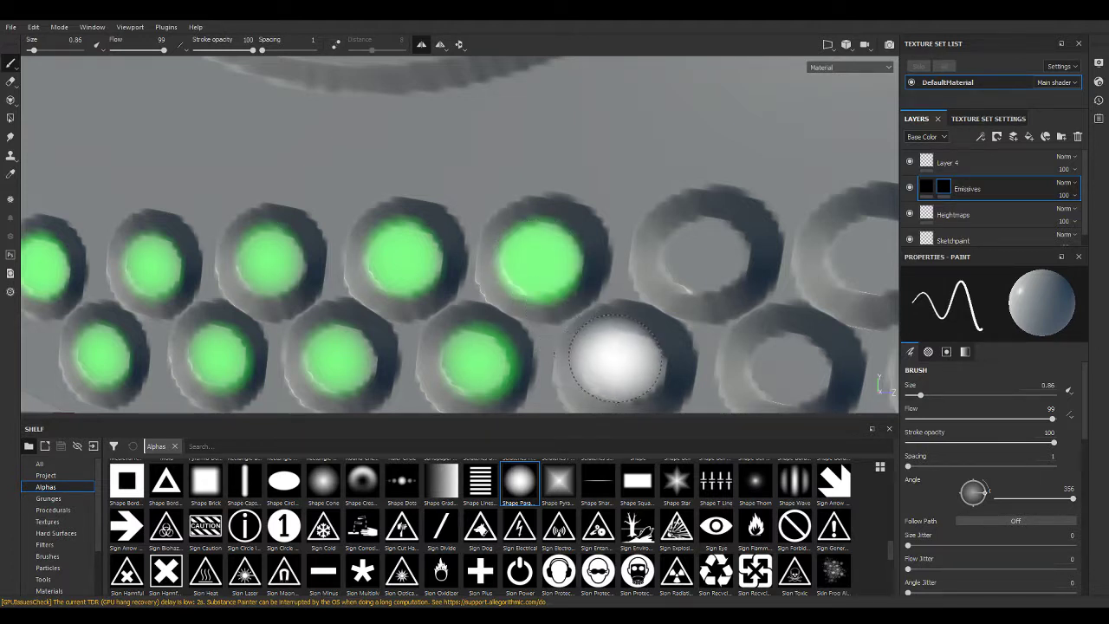
left_click(622, 359)
left_click(706, 253)
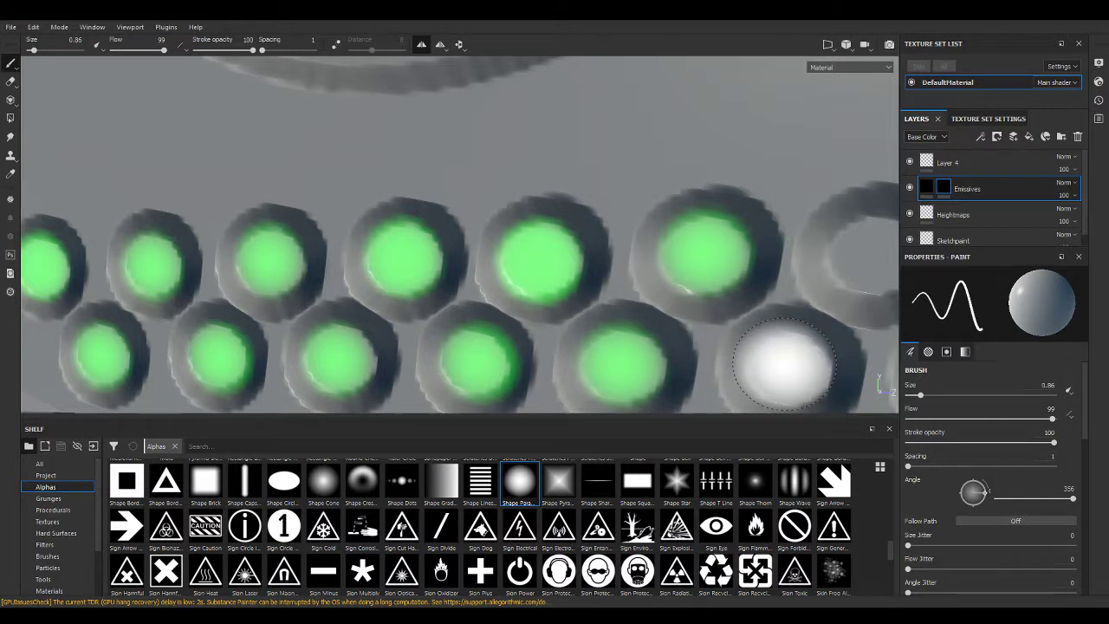
left_click(784, 362)
middle_click_drag(780, 236, 322, 203)
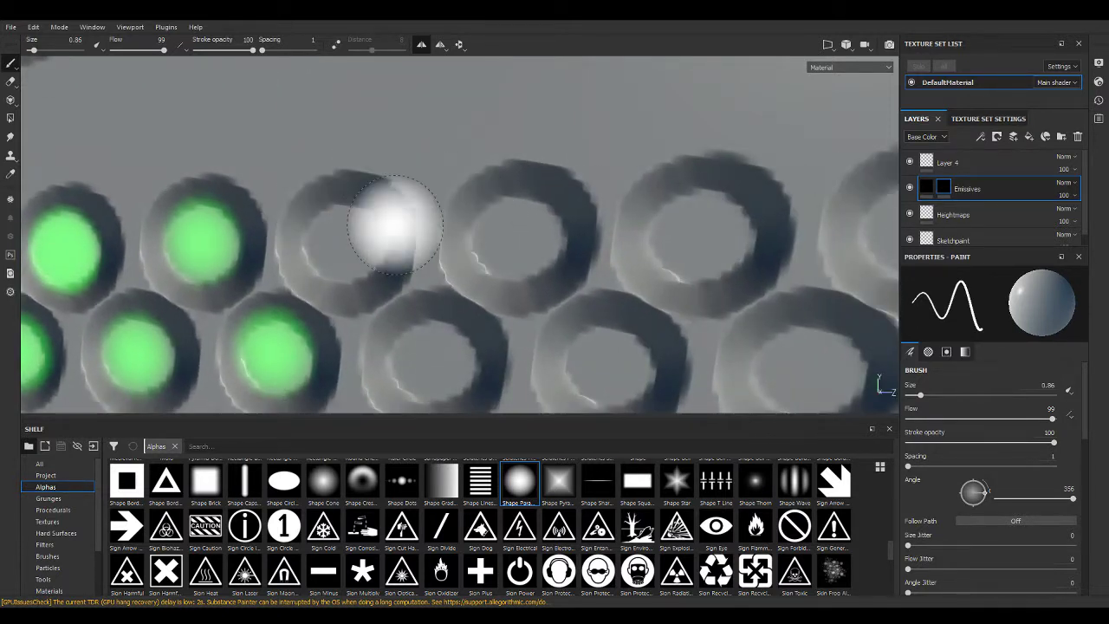
left_click(342, 240)
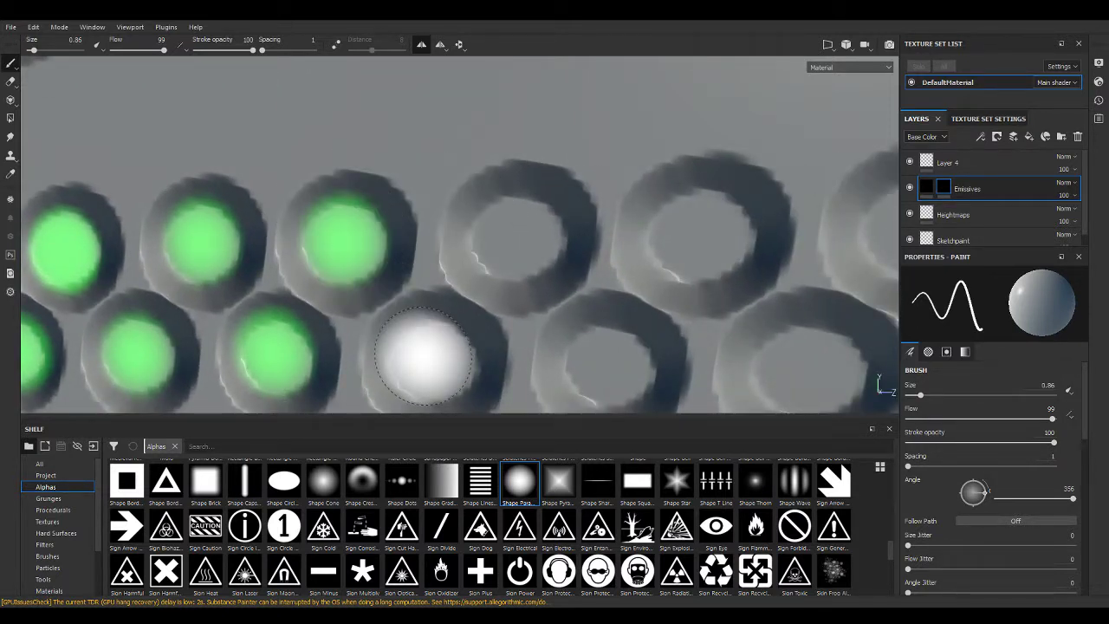
left_click(428, 362)
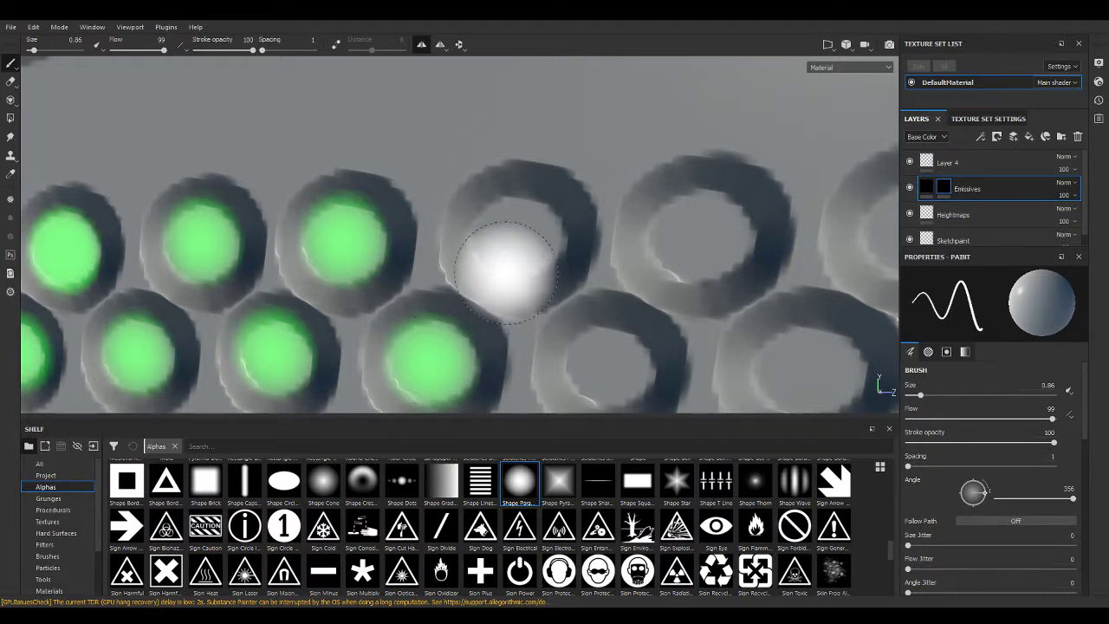
left_click(516, 239)
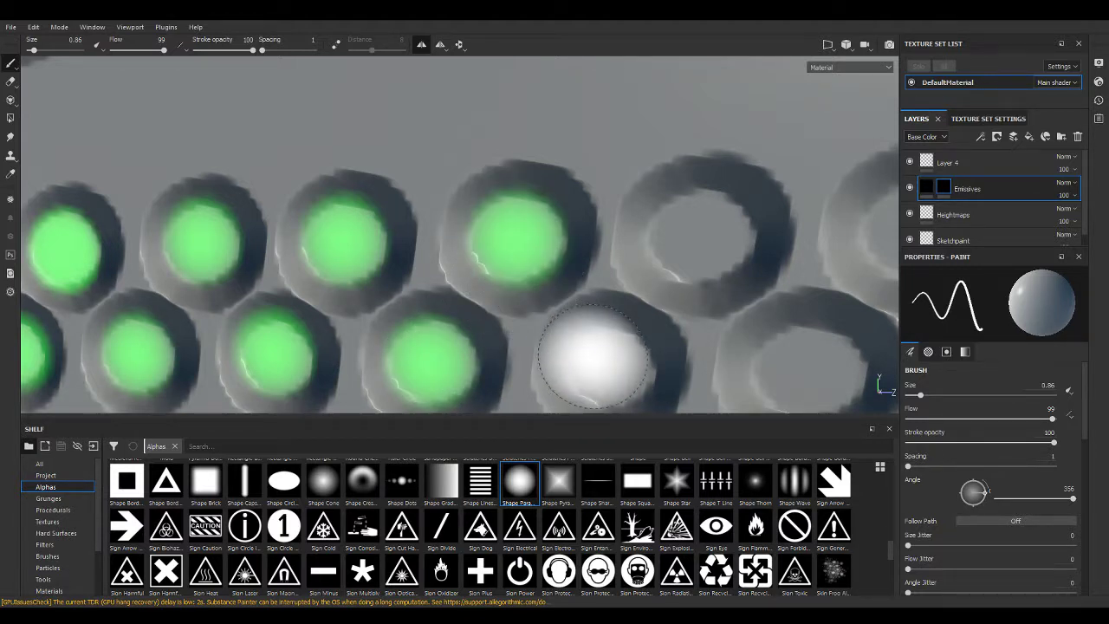
left_click(612, 364)
left_click(701, 236)
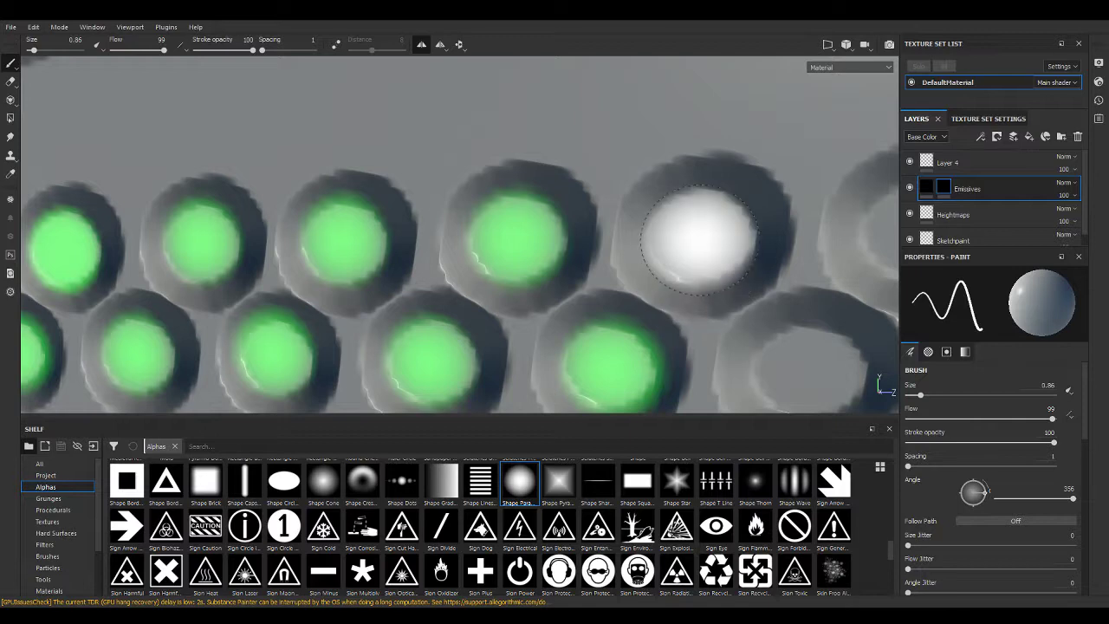
Fill eight more cavities further along both rows with green emissive.
left_click_drag(776, 291, 407, 260, "alt")
left_click(408, 260)
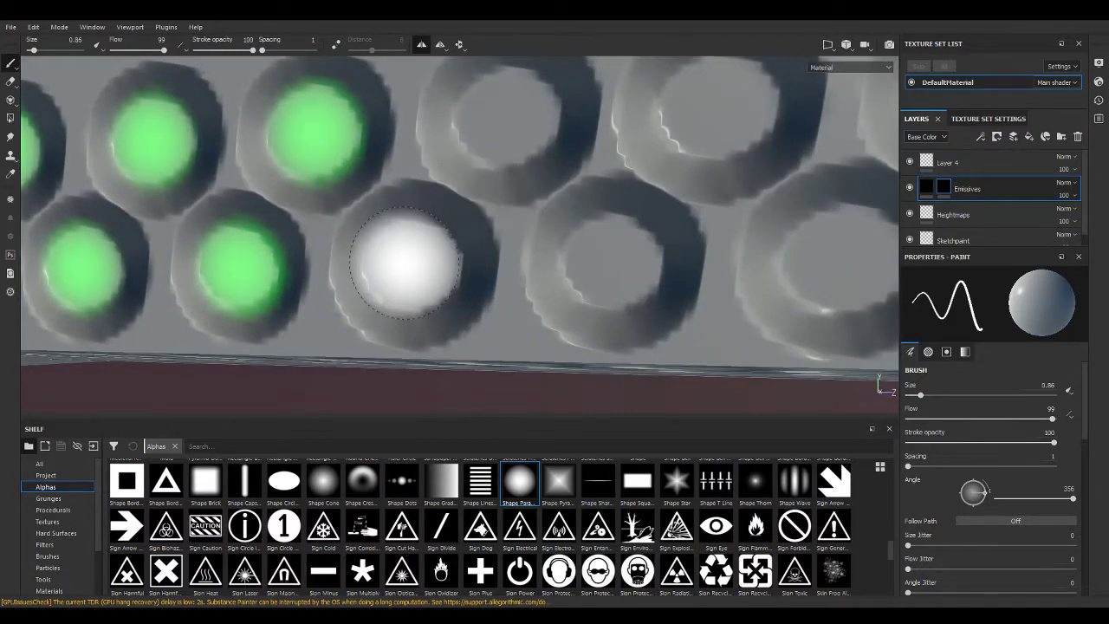
left_click(425, 198)
left_click(500, 116)
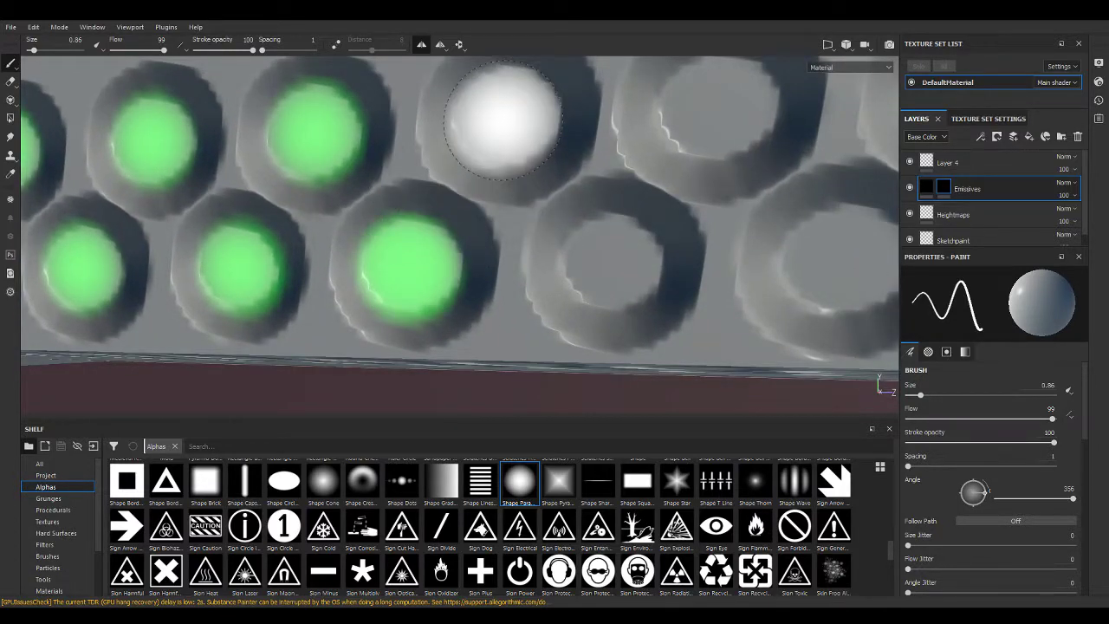
left_click(607, 259)
left_click(706, 112)
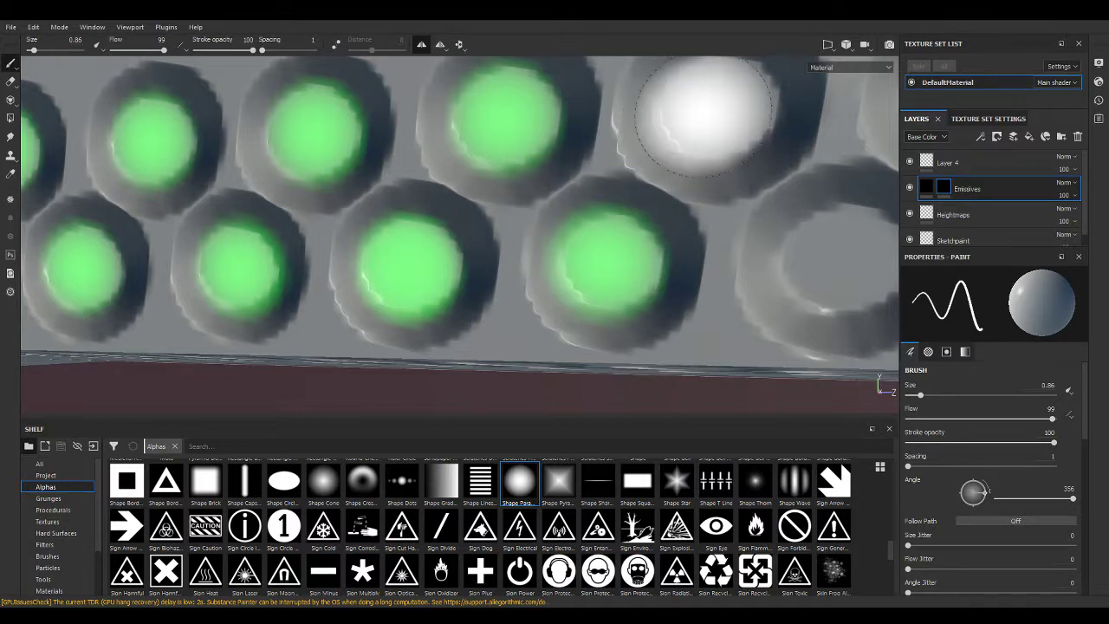
left_click(835, 236)
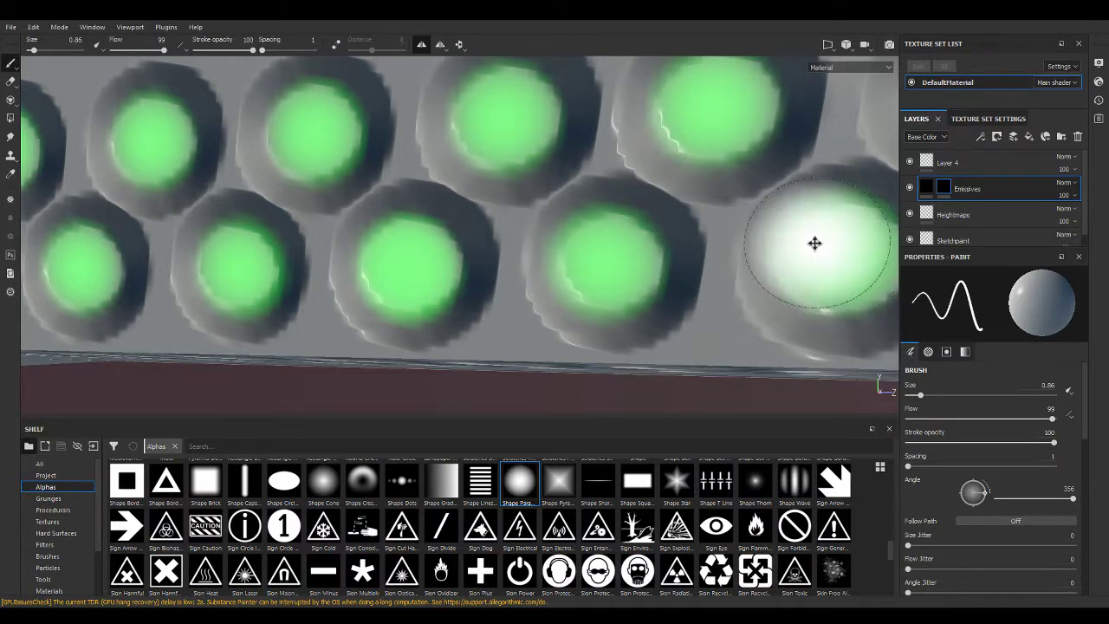
middle_click_drag(814, 242, 477, 310, "alt")
left_click(377, 248)
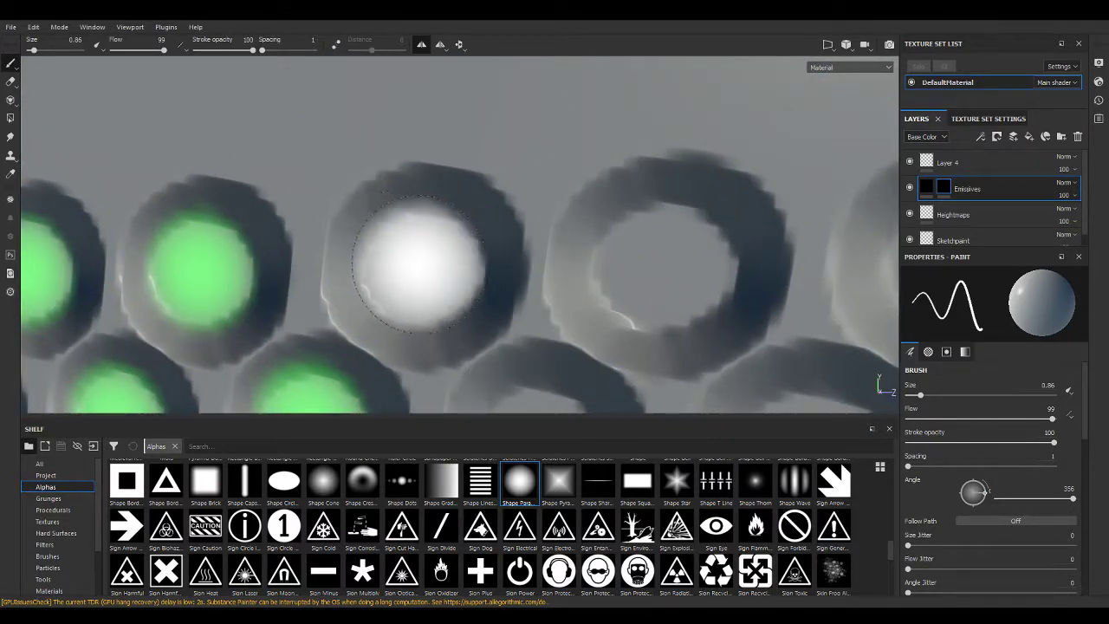
left_click(586, 309)
Fill five more cavities one at a time while rotating the view between them.
middle_click_drag(587, 309, 420, 192, "alt")
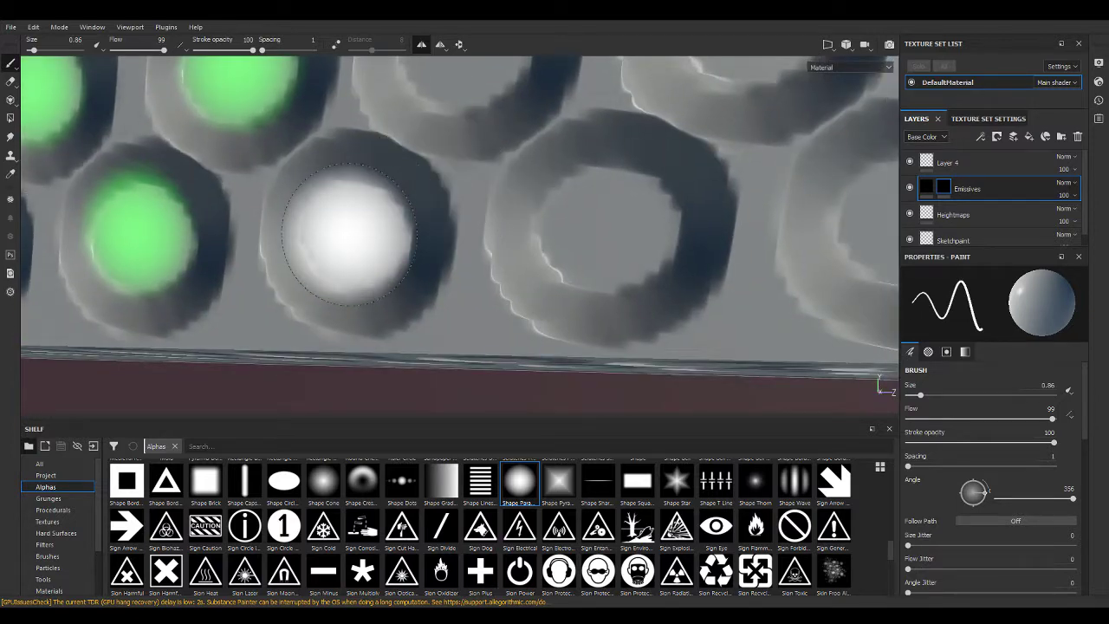
mouse_move(407, 212)
left_mouse_down("alt")
mouse_move(462, 217)
mouse_move(396, 219)
left_mouse_up("alt")
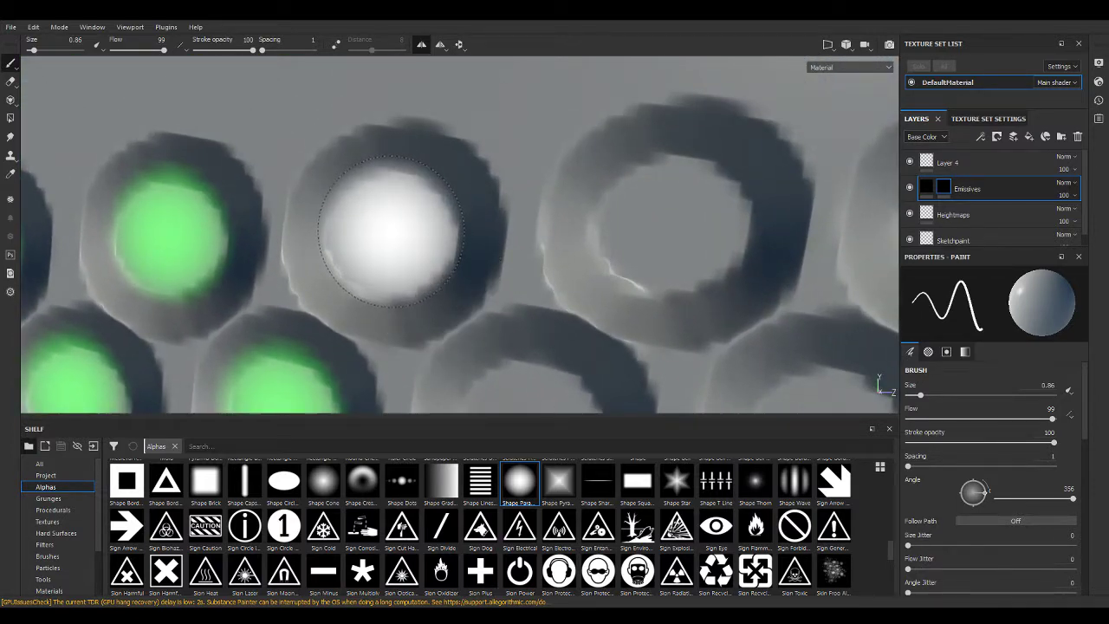
left_click(389, 210)
left_click_drag(508, 309, 471, 182, "alt")
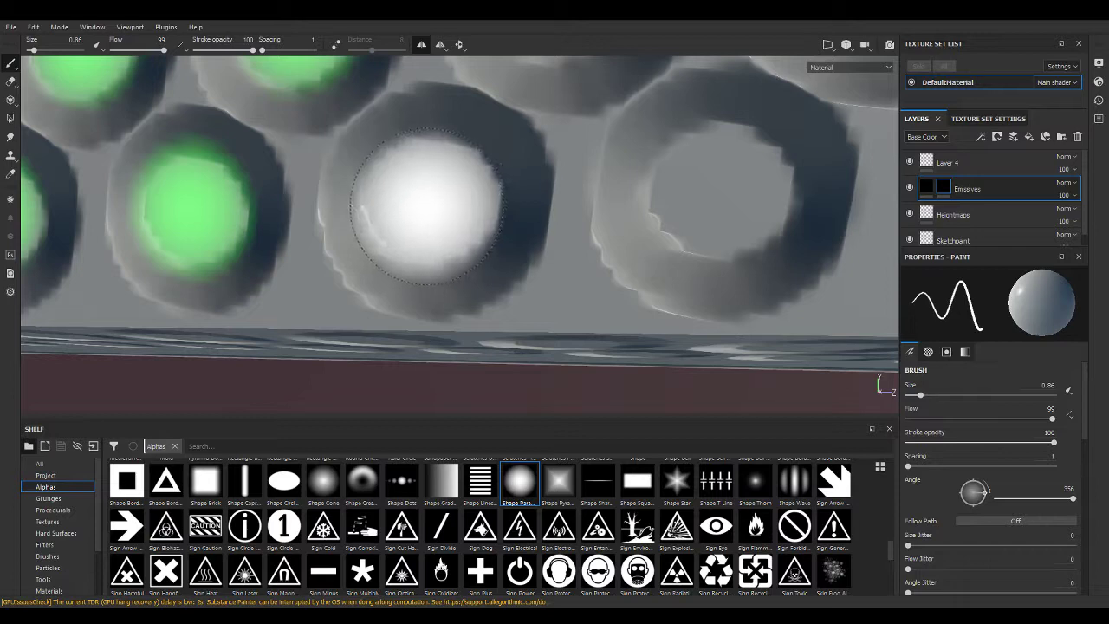
left_click(408, 211)
left_click_drag(540, 203, 394, 205, "alt")
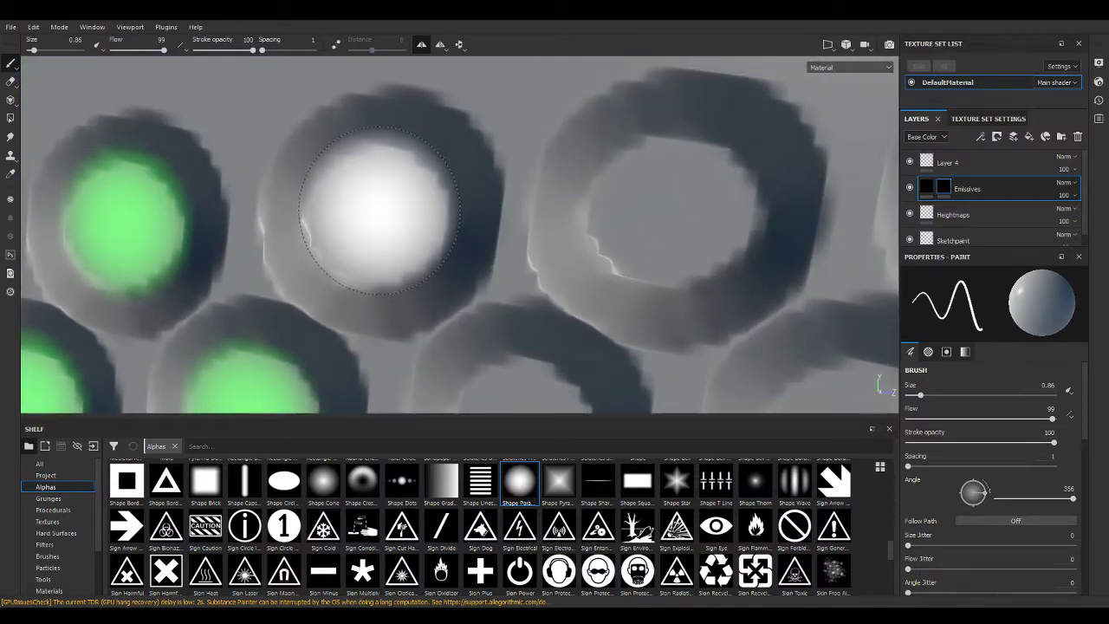
left_click(395, 205)
mouse_move(585, 308)
left_mouse_down("alt")
mouse_move(482, 186)
mouse_move(446, 314)
left_mouse_up("alt")
left_click(421, 185)
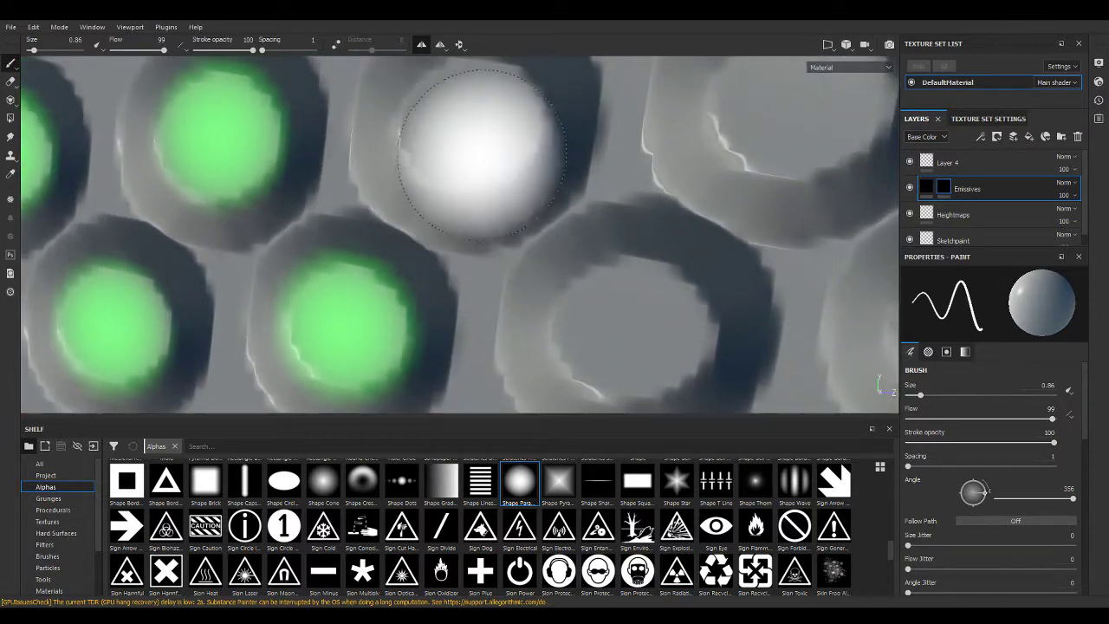
left_click(459, 125)
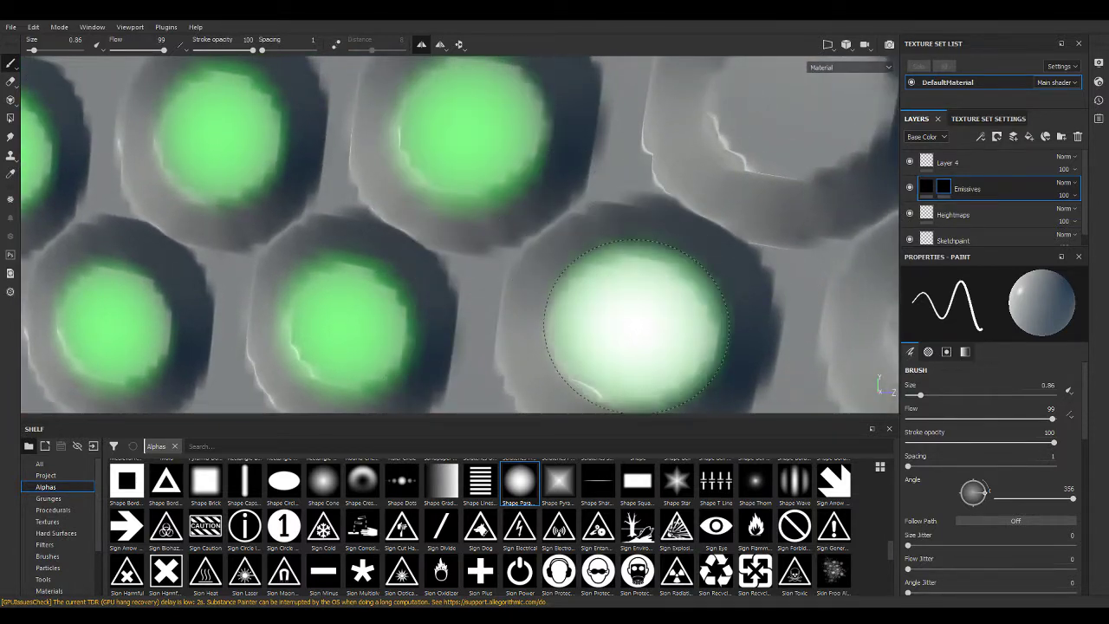
Paint the upper-right ring, then undo that stroke with Ctrl+Z.
mouse_move(638, 309)
left_mouse_down("alt")
mouse_move(520, 329)
mouse_move(594, 247)
left_mouse_up("alt")
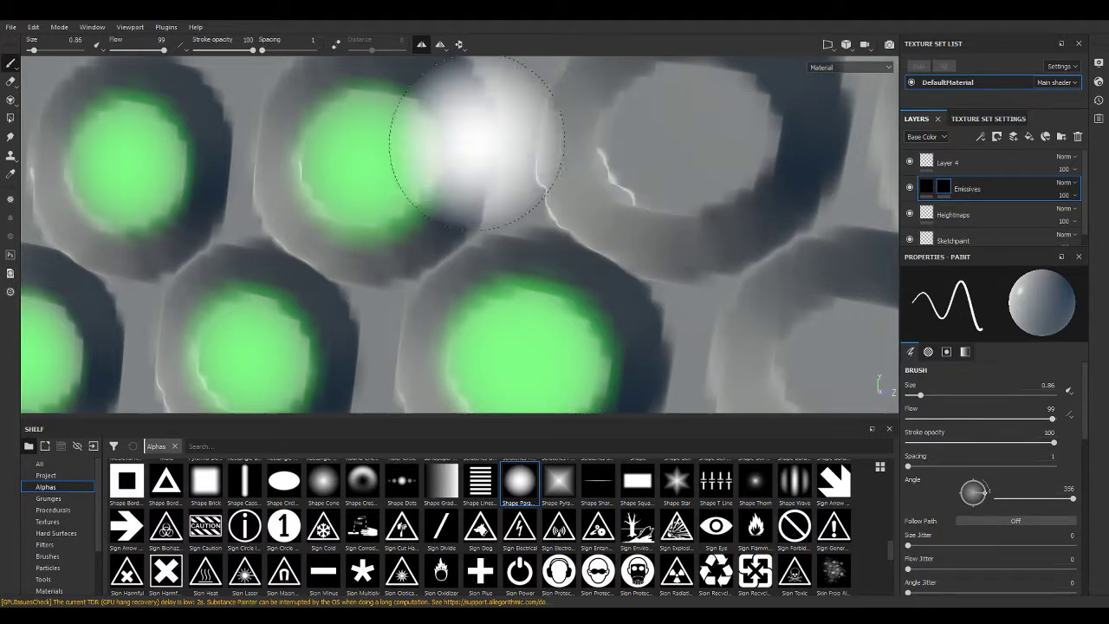
left_click_drag(723, 186, 683, 147)
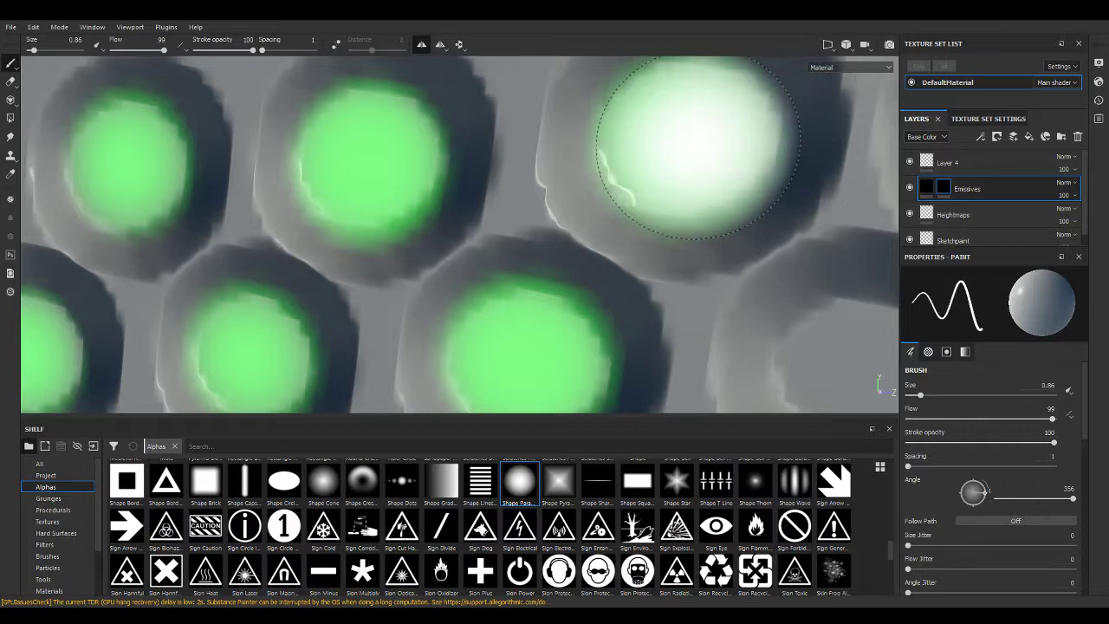
key("ctrl+z")
middle_click_drag(684, 147, 670, 132, "alt")
scroll(670, 132, "down", 5)
Fill eight more rings, alternating top and lower rows, with green emissive.
scroll(681, 234, "down", 2)
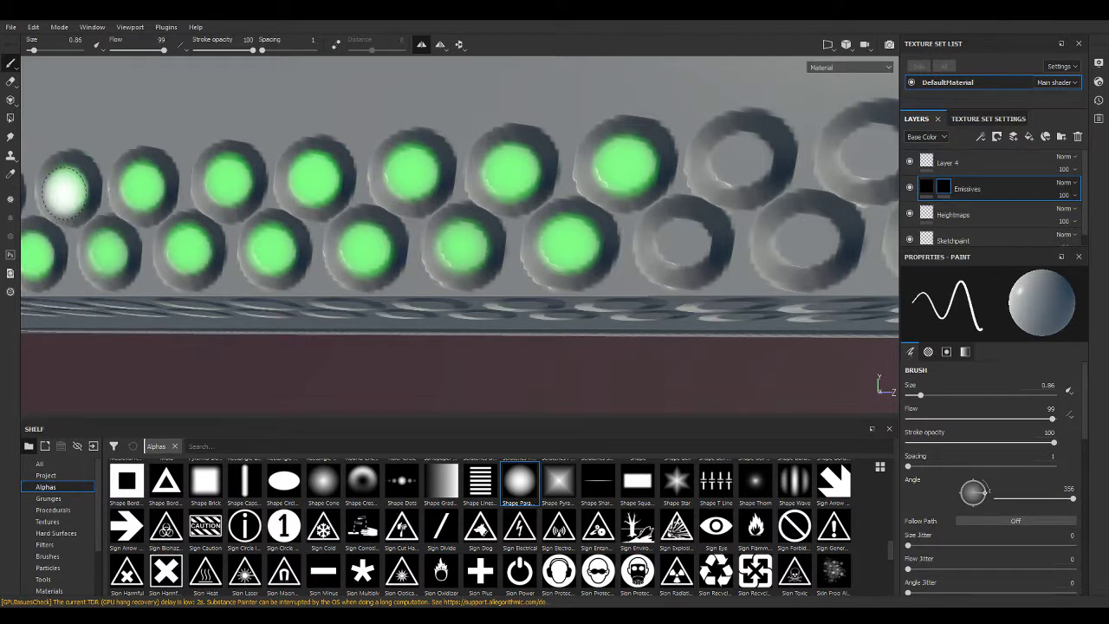
middle_click_drag(724, 181, 458, 254)
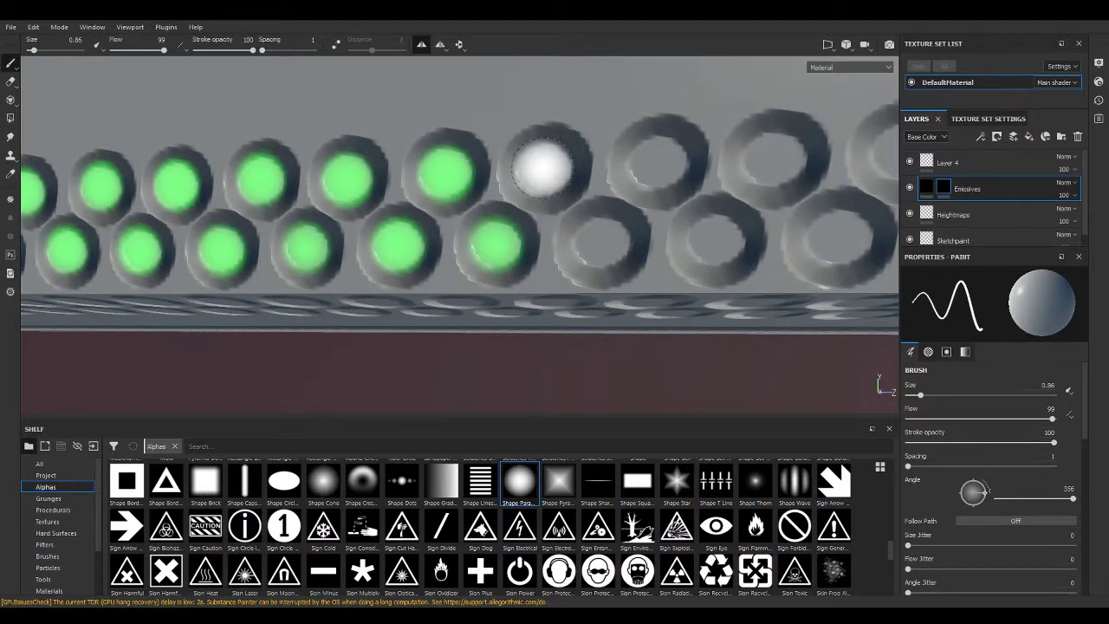
left_click(546, 164)
left_click(598, 243)
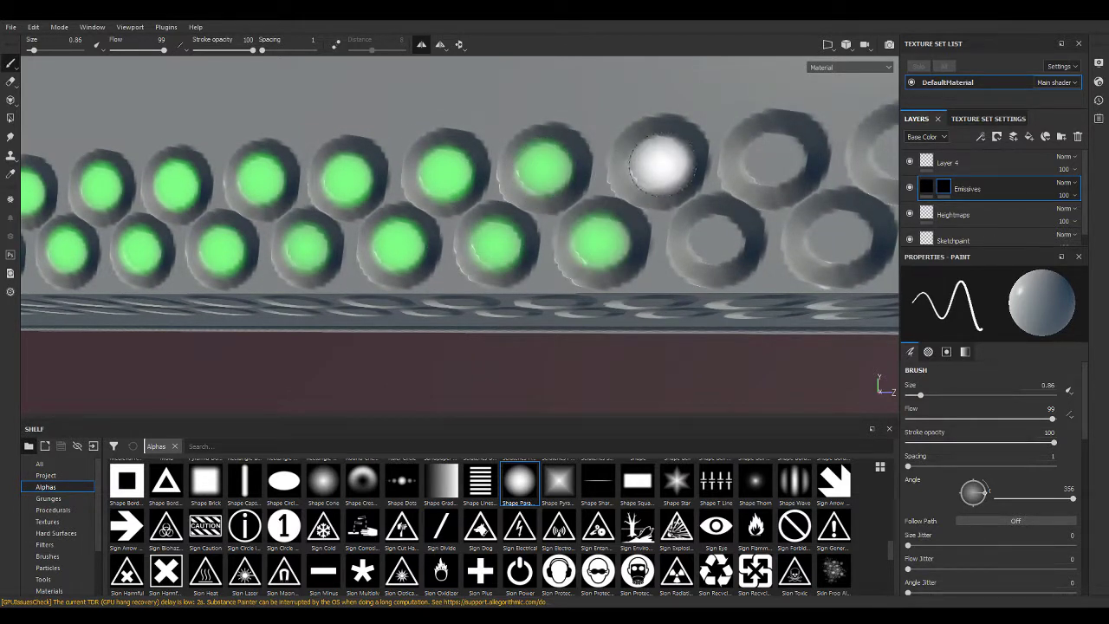
left_click(659, 160)
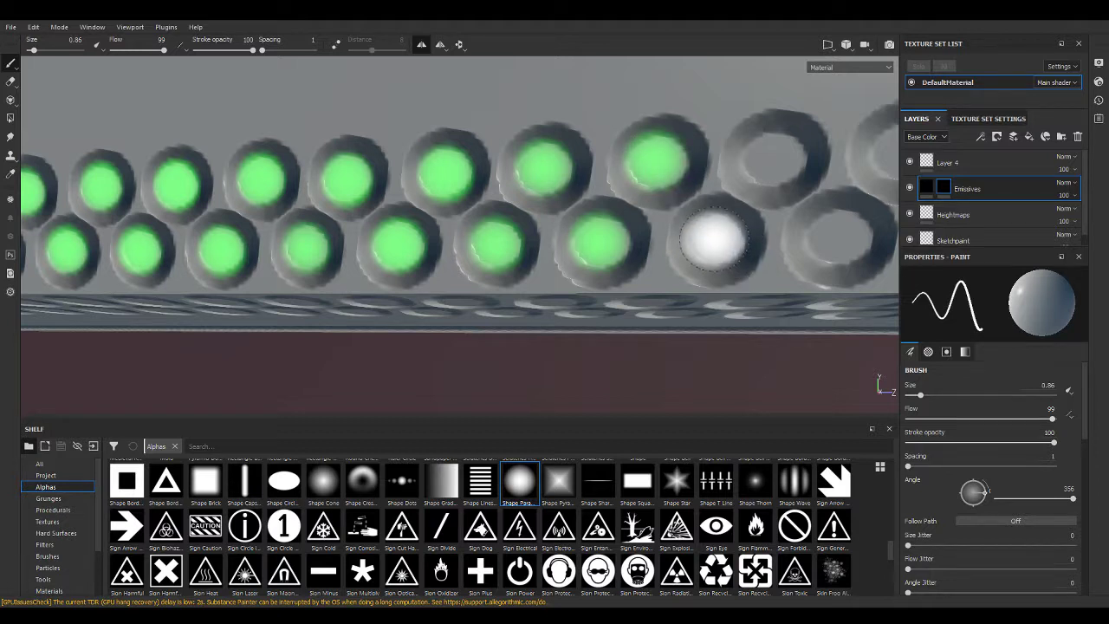
left_click(712, 239)
left_click(772, 157)
middle_click_drag(862, 177, 364, 238)
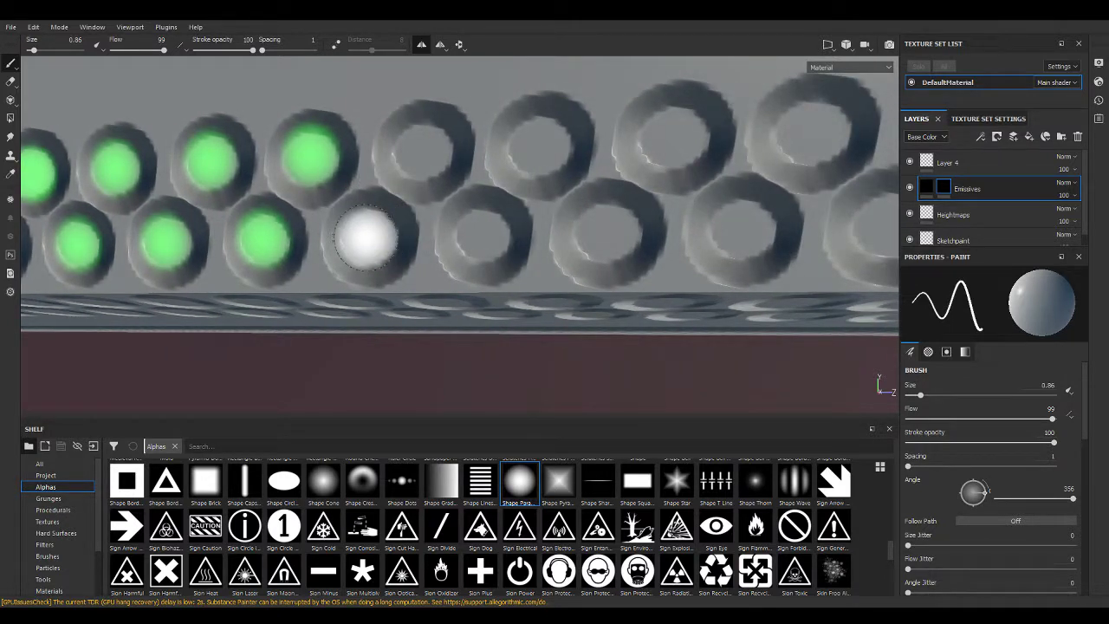
left_click(364, 238)
left_click(423, 155)
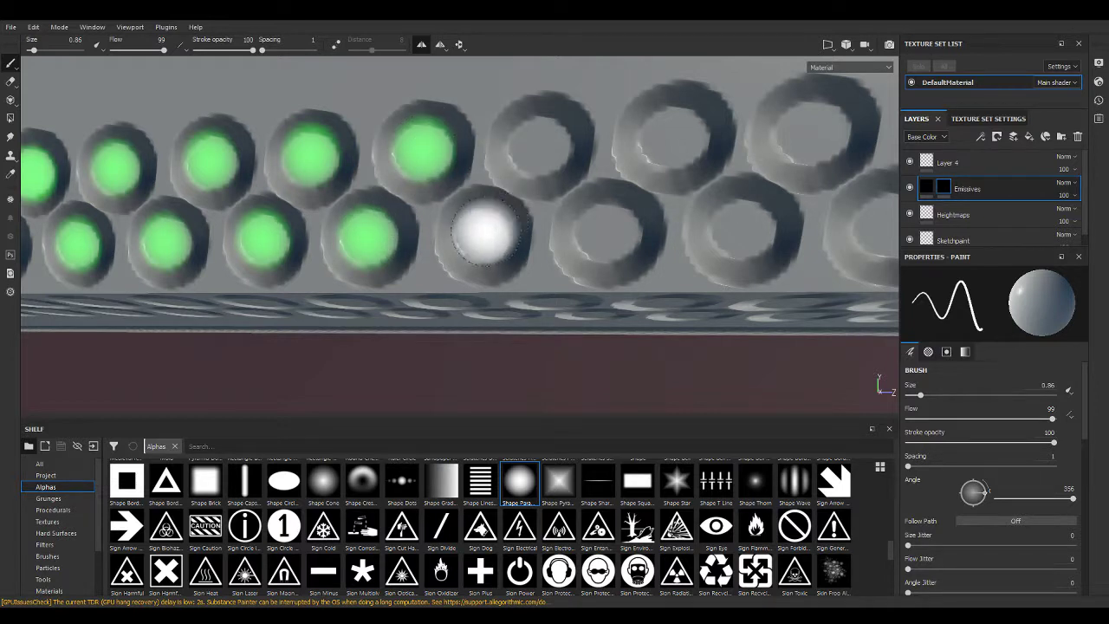
left_click(487, 227)
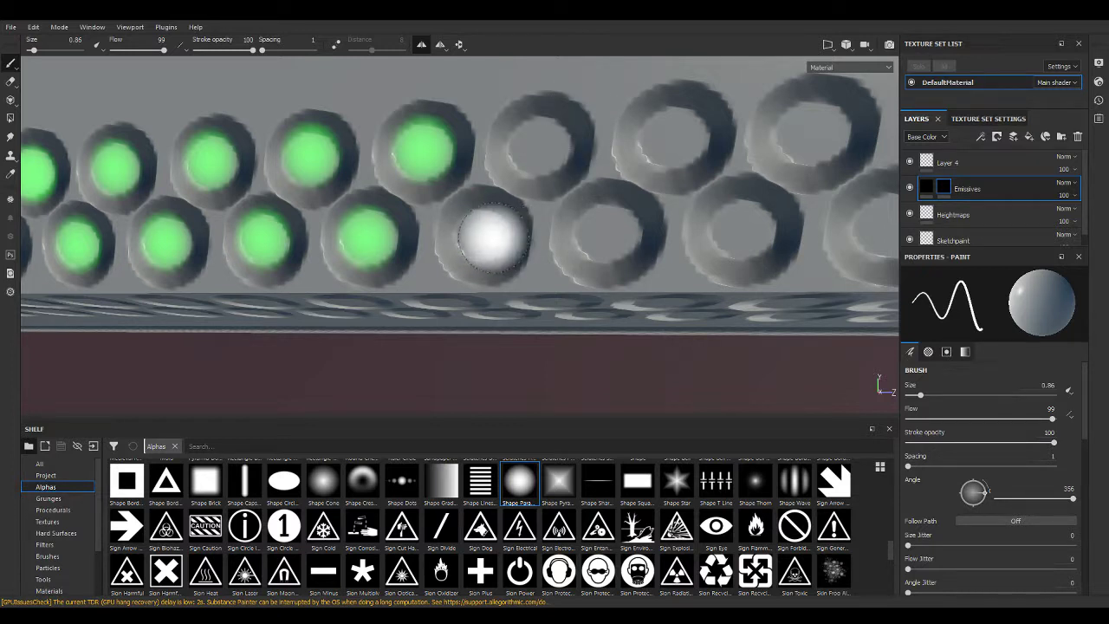
Fill eight more rings to the right, alternating upper and lower rows, with green emissive.
left_click(478, 236)
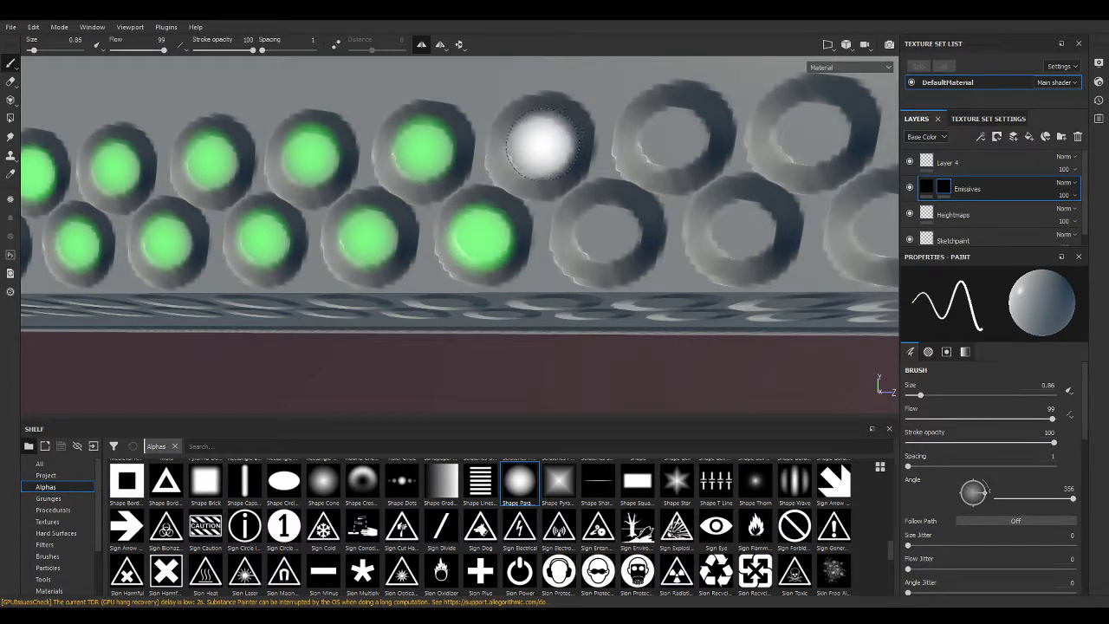
left_click(541, 143)
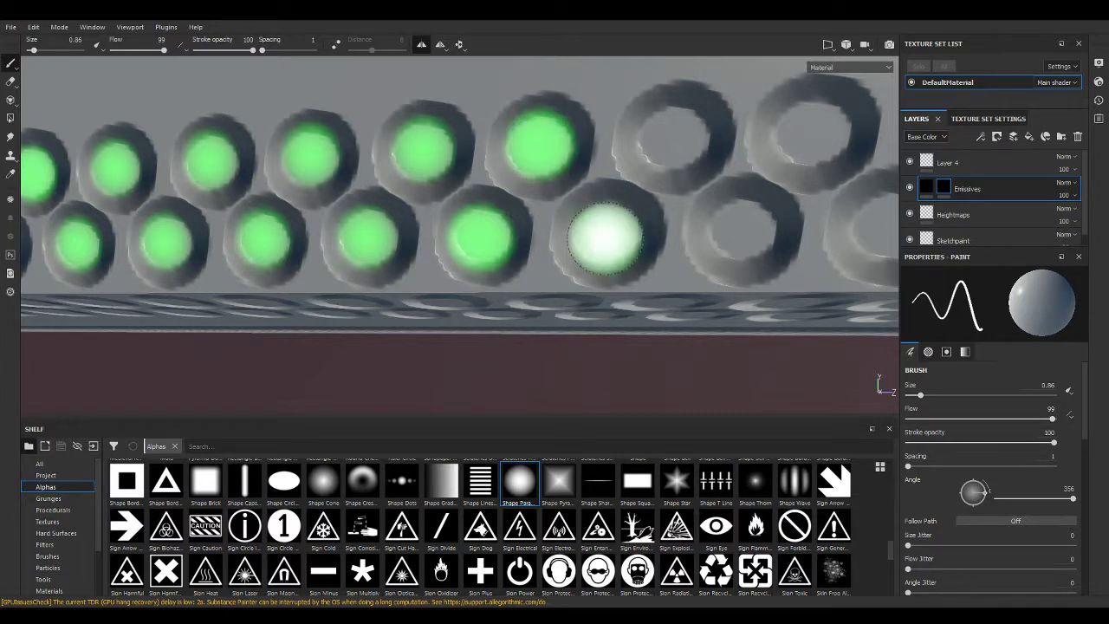
left_click(604, 238)
middle_click_drag(673, 141, 601, 199, "alt")
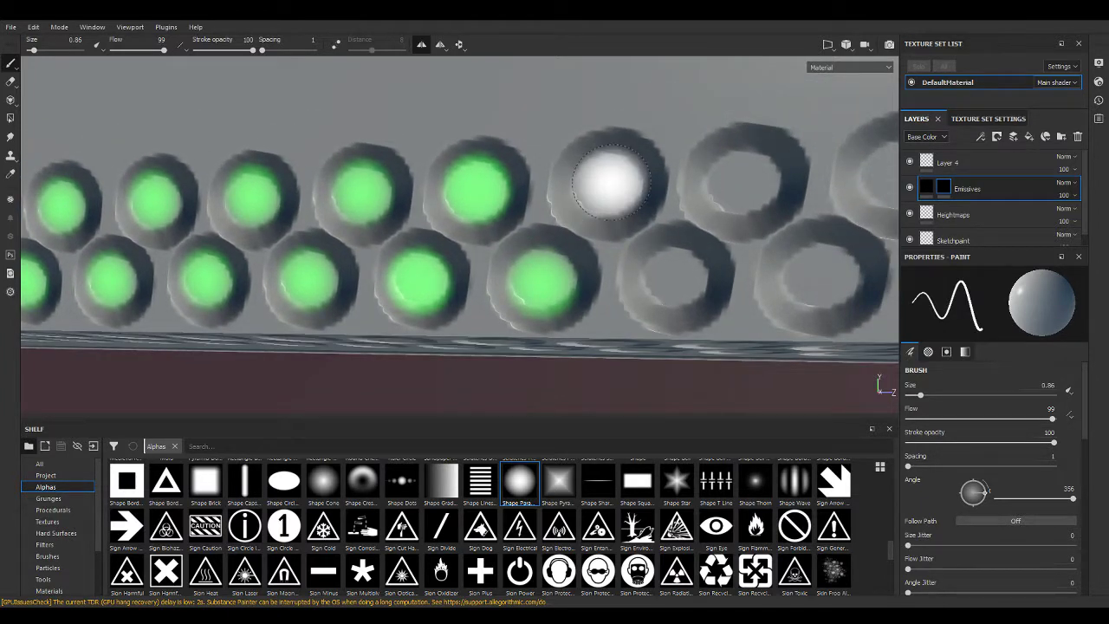
left_click(609, 181)
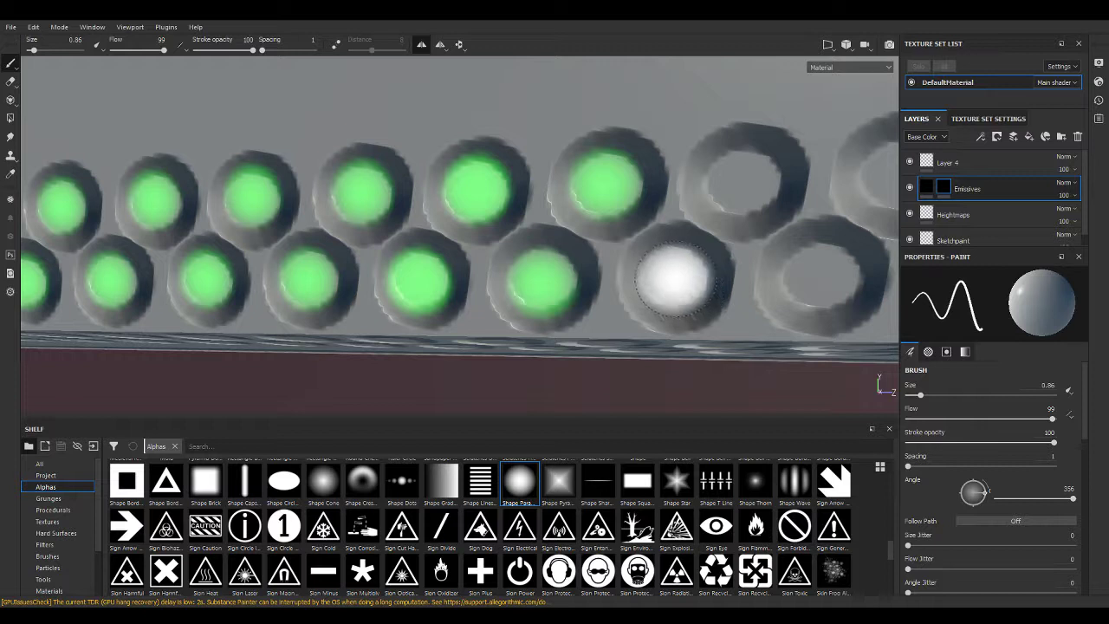
left_click(675, 278)
left_click(739, 181)
mouse_move(739, 181)
middle_mouse_down("alt")
mouse_move(798, 197)
mouse_move(616, 197)
middle_mouse_up("alt")
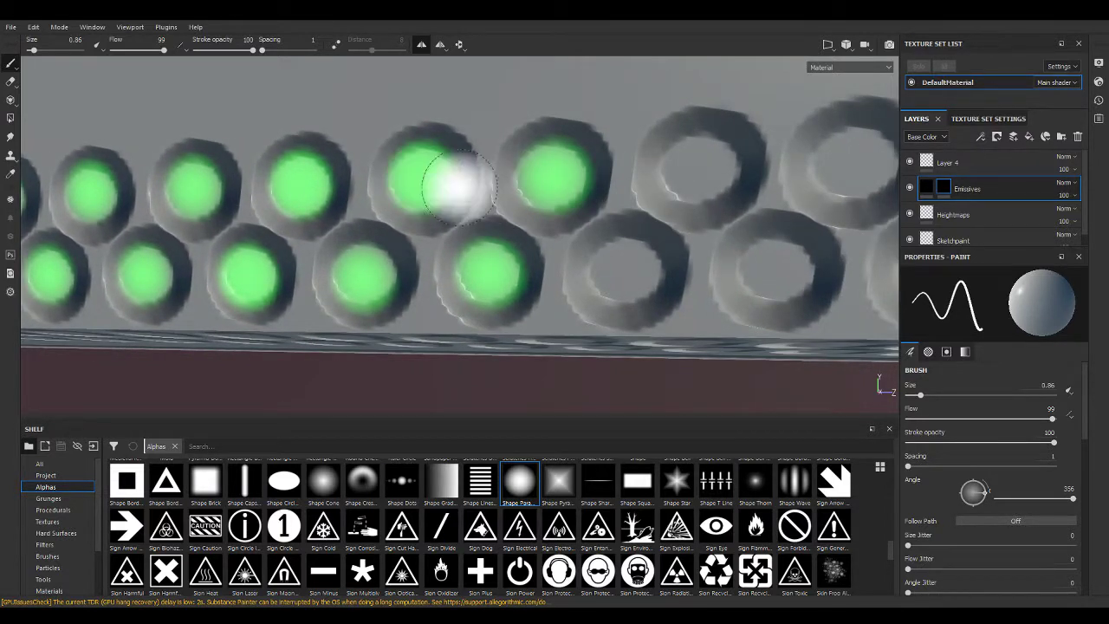
left_click(622, 273)
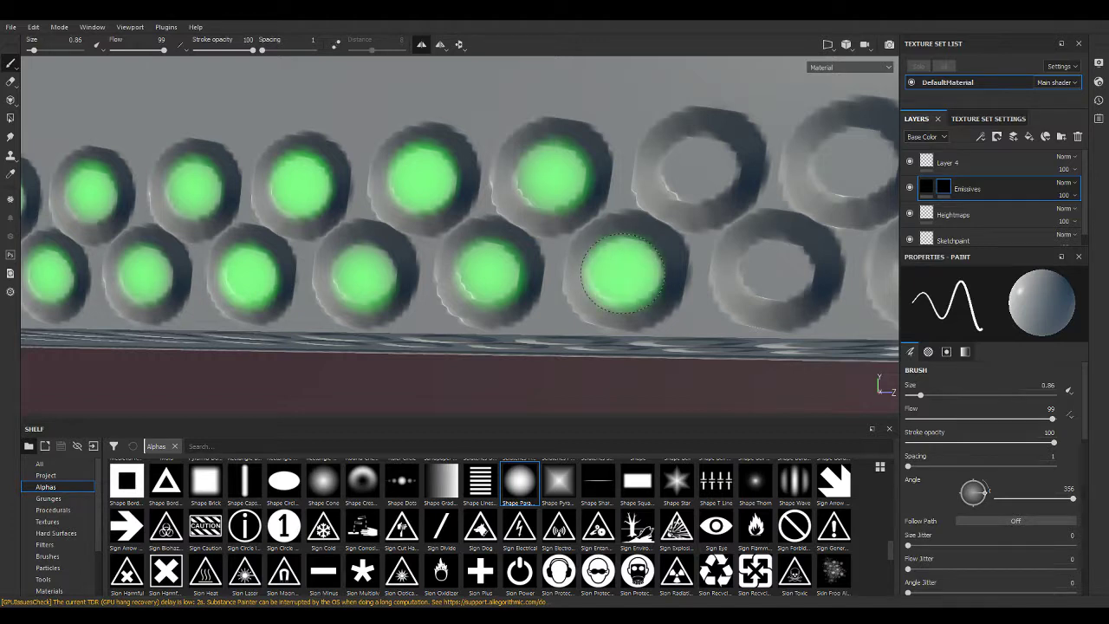
left_click(697, 169)
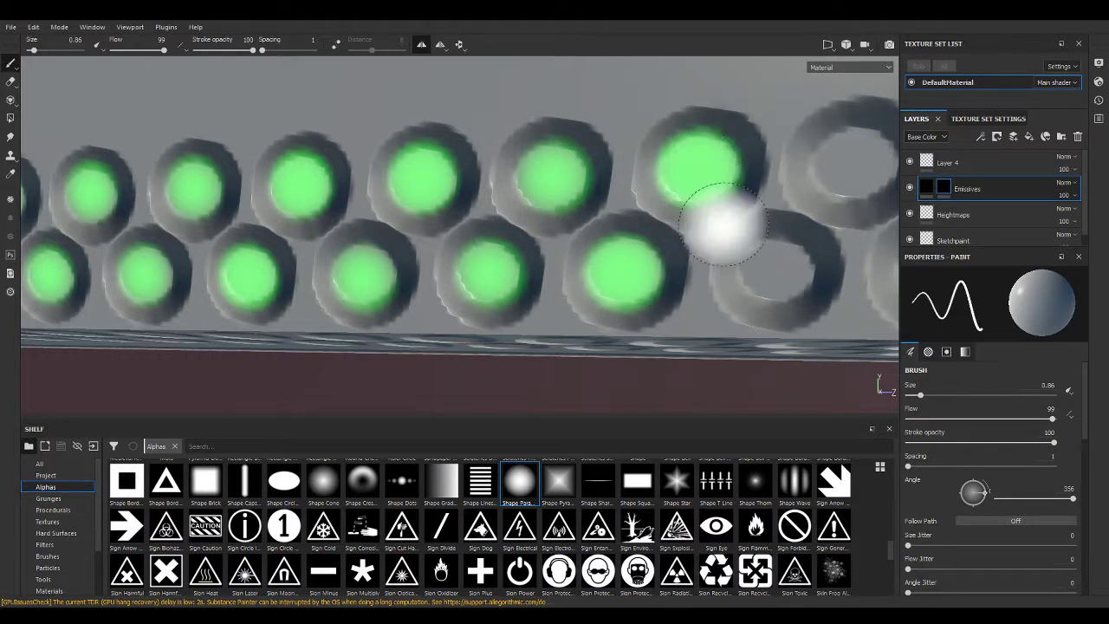
Undo the stray green ring fills and repaint the upper-row ring green.
key("ctrl+z")
middle_click_drag(767, 267, 577, 261, "alt")
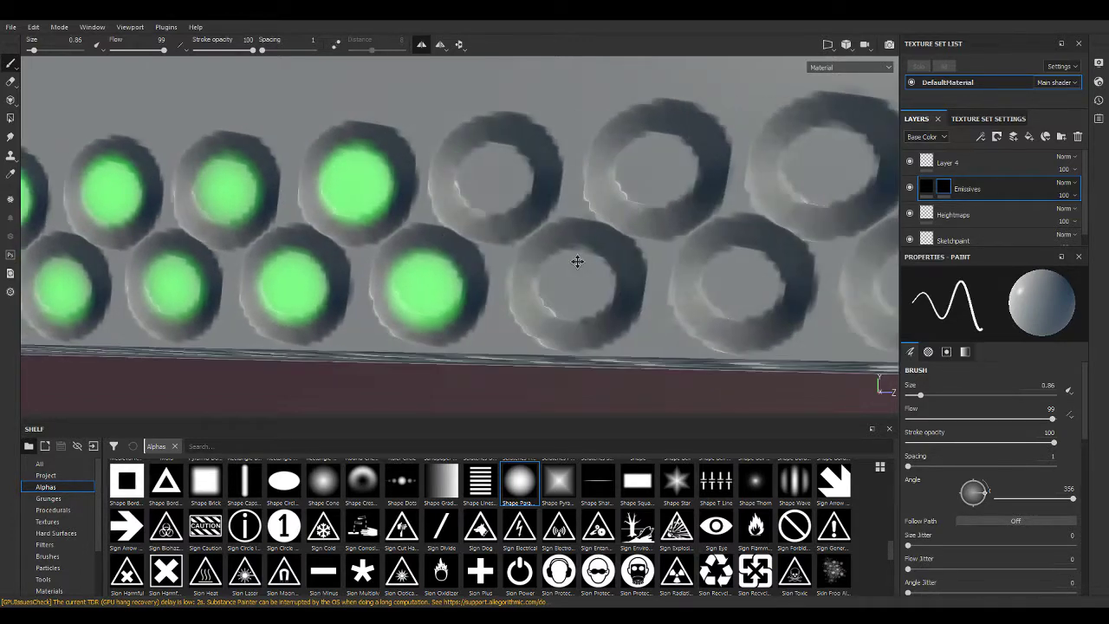
key("ctrl+z")
left_click(477, 173)
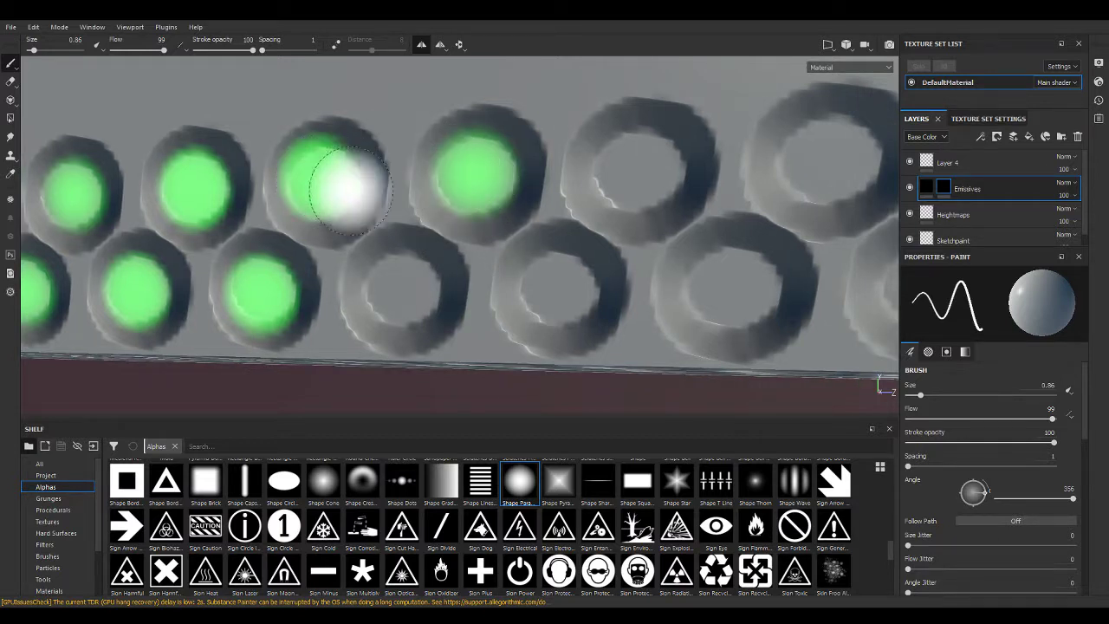
key("ctrl+z")
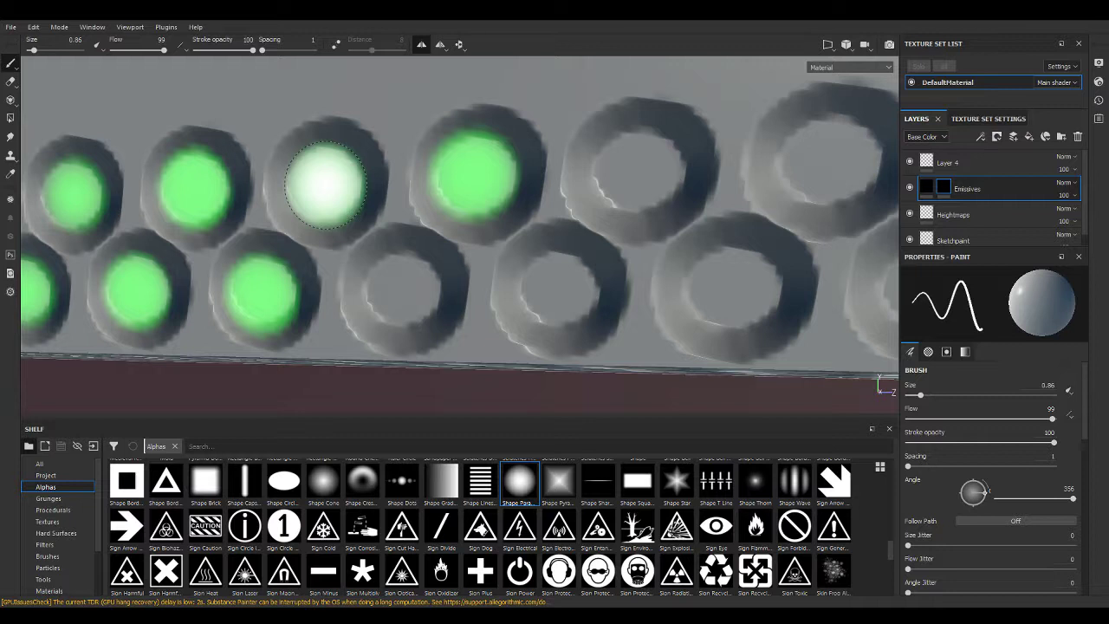
left_click(326, 184)
Fill the next lower- and upper-row rings with green emissive paint.
left_click(395, 289)
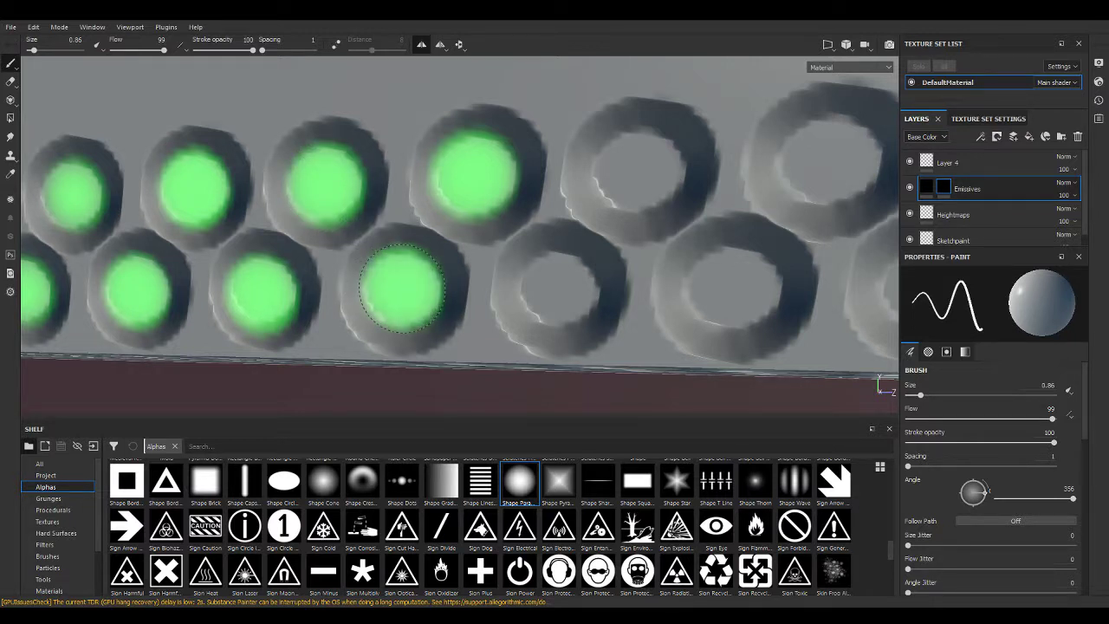
left_click_drag(512, 289, 553, 289)
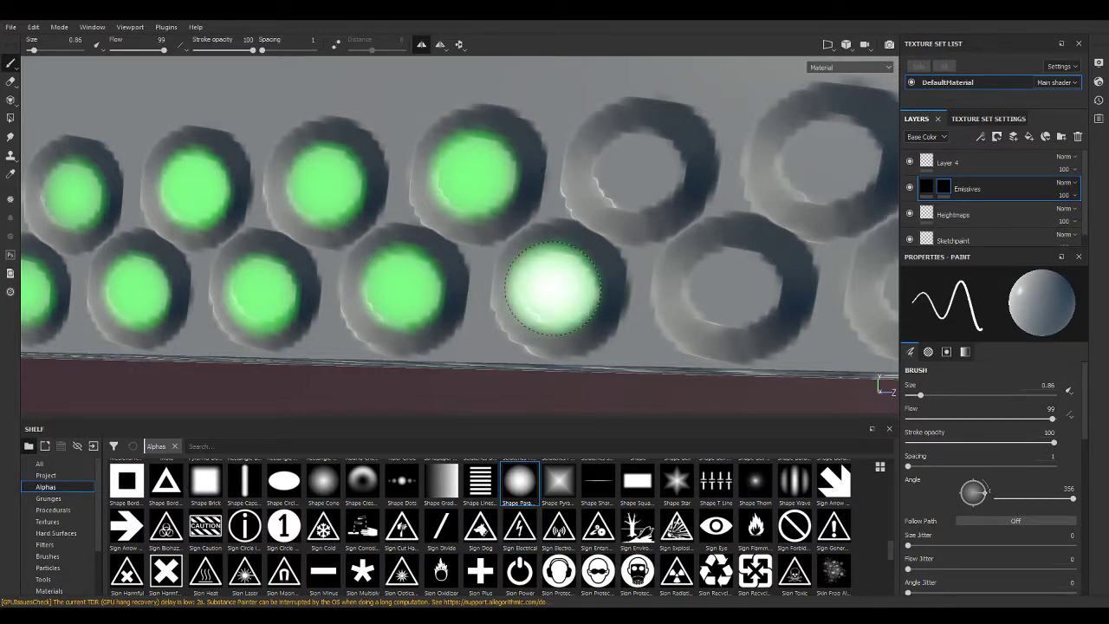
left_click(638, 171)
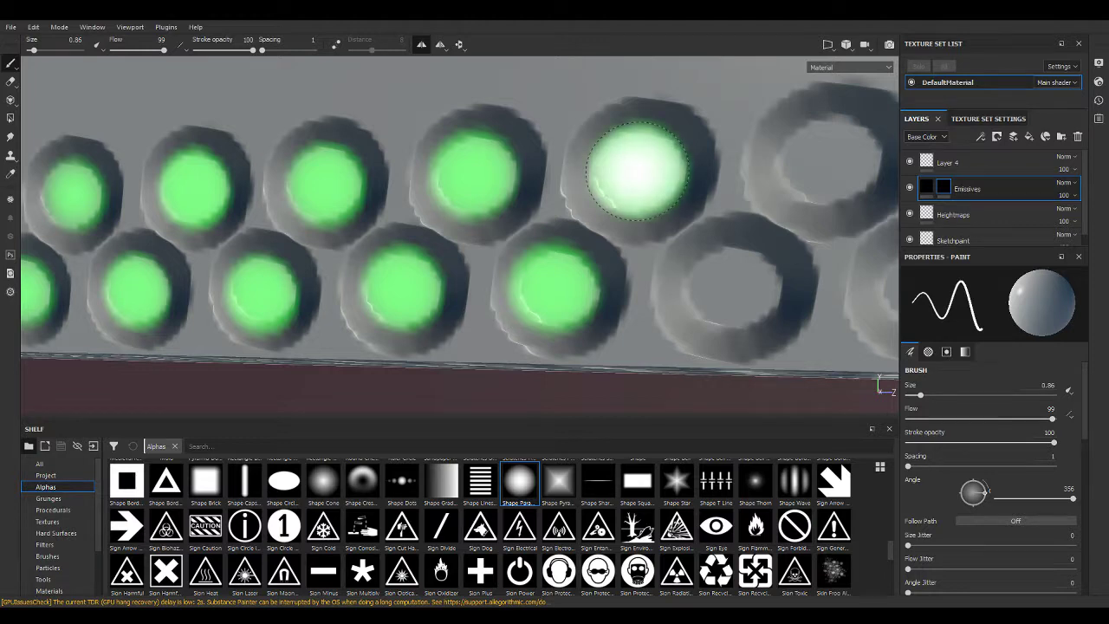
middle_click_drag(637, 171, 260, 187)
left_click(284, 245)
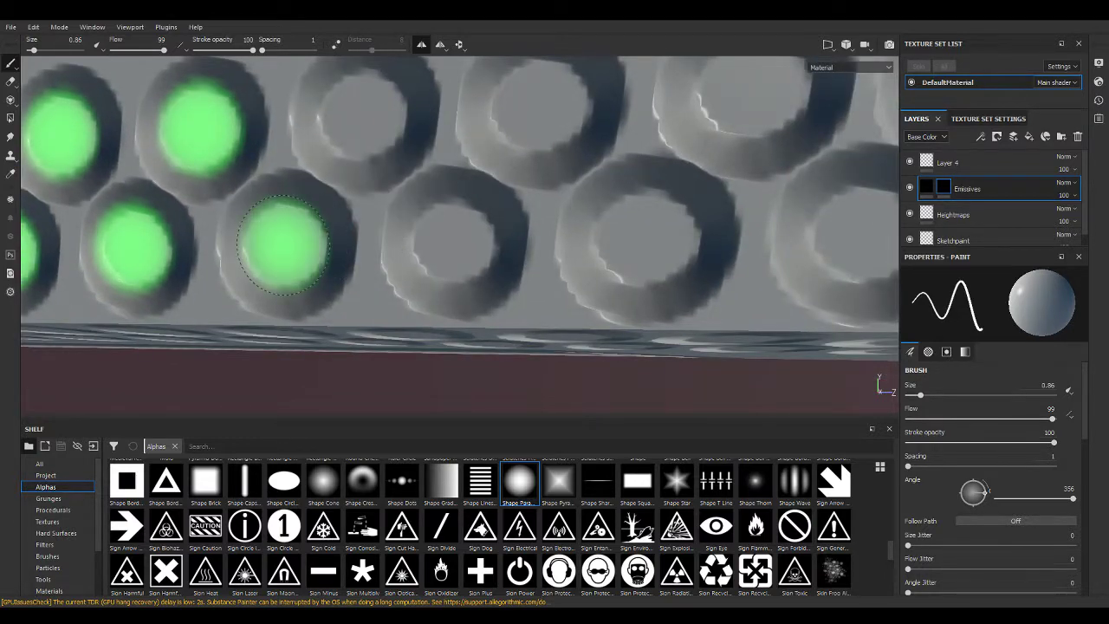
middle_click_drag(379, 203, 324, 243)
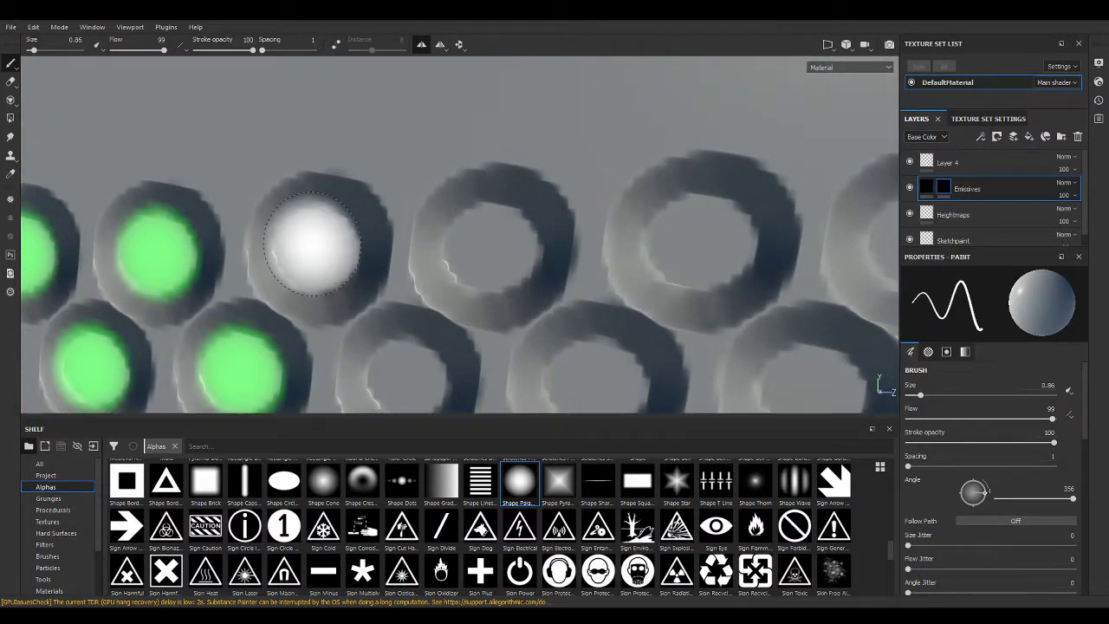
Light up five more rings, alternating between the upper and lower rows.
left_click(312, 242)
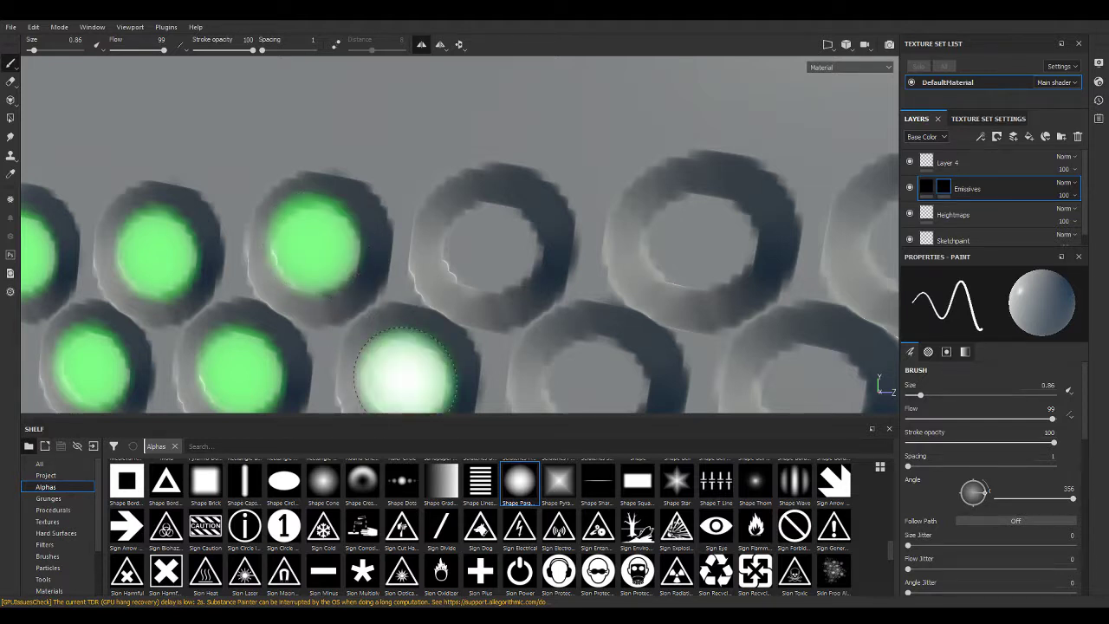
left_click(405, 371)
left_click(489, 247)
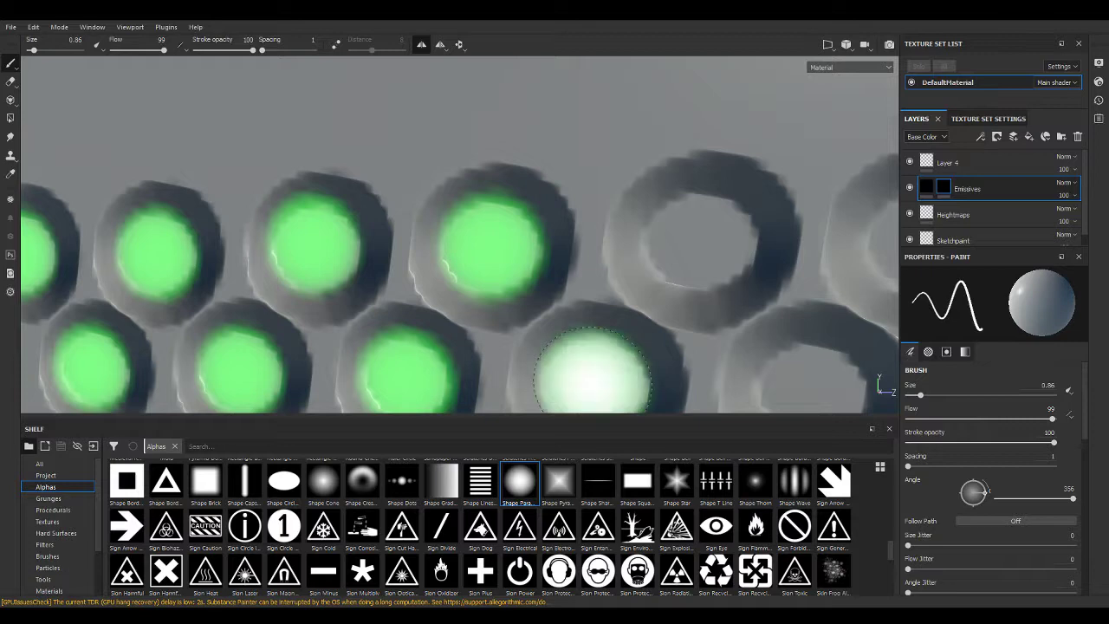
left_click(594, 364)
left_click(698, 242)
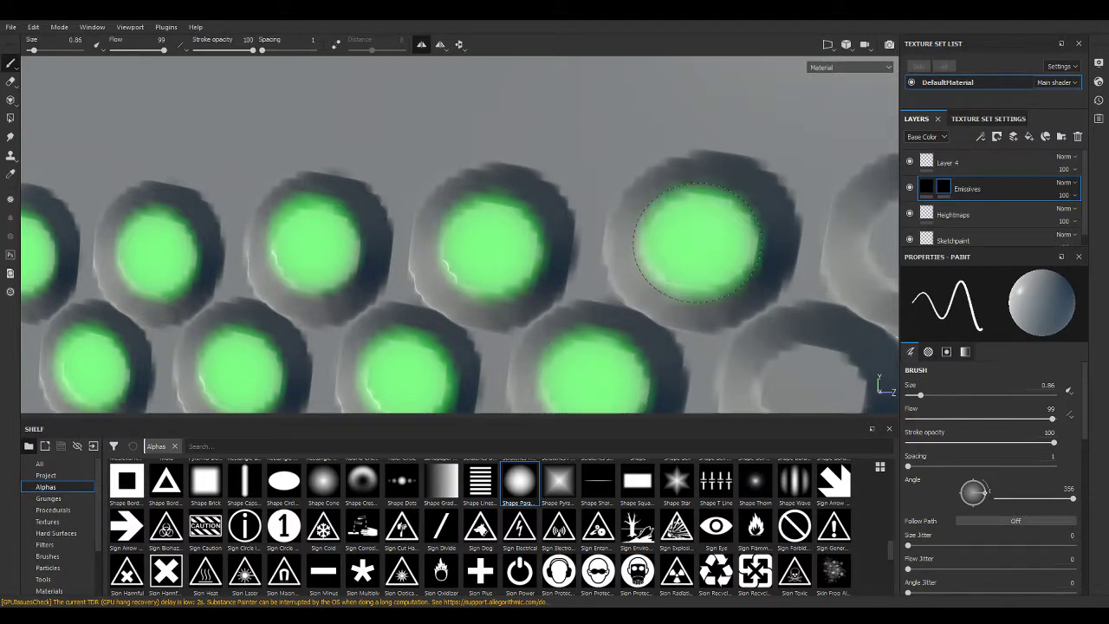
Fill five further rings in both rows with green glow.
left_click_drag(755, 248, 471, 174, "alt")
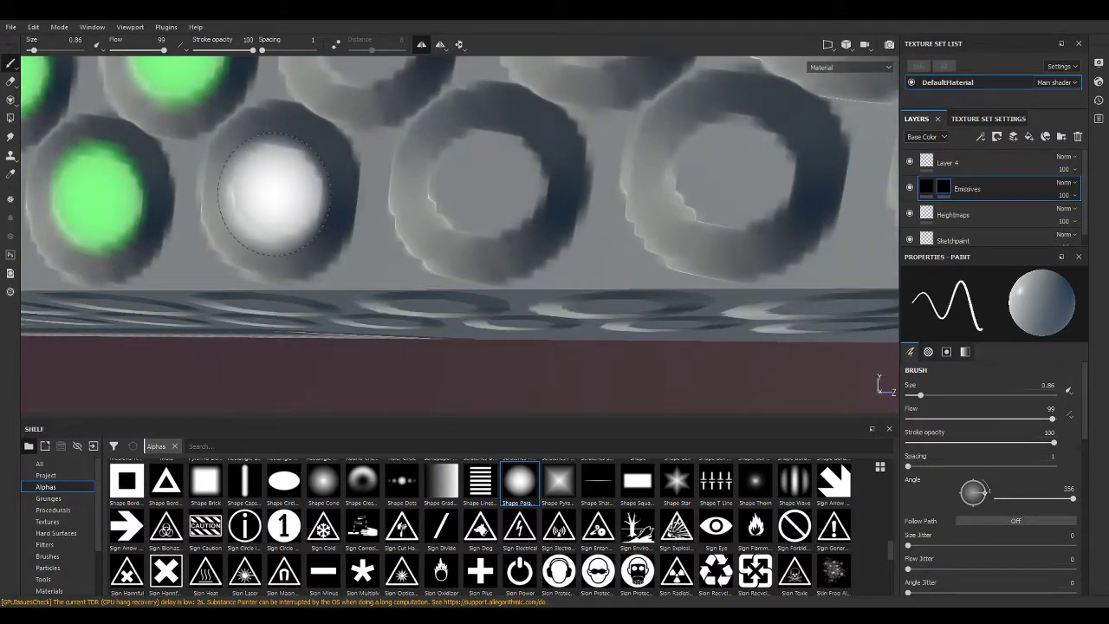
left_click(273, 194)
mouse_move(272, 194)
left_mouse_down("alt")
mouse_move(401, 185)
mouse_move(325, 199)
left_mouse_up("alt")
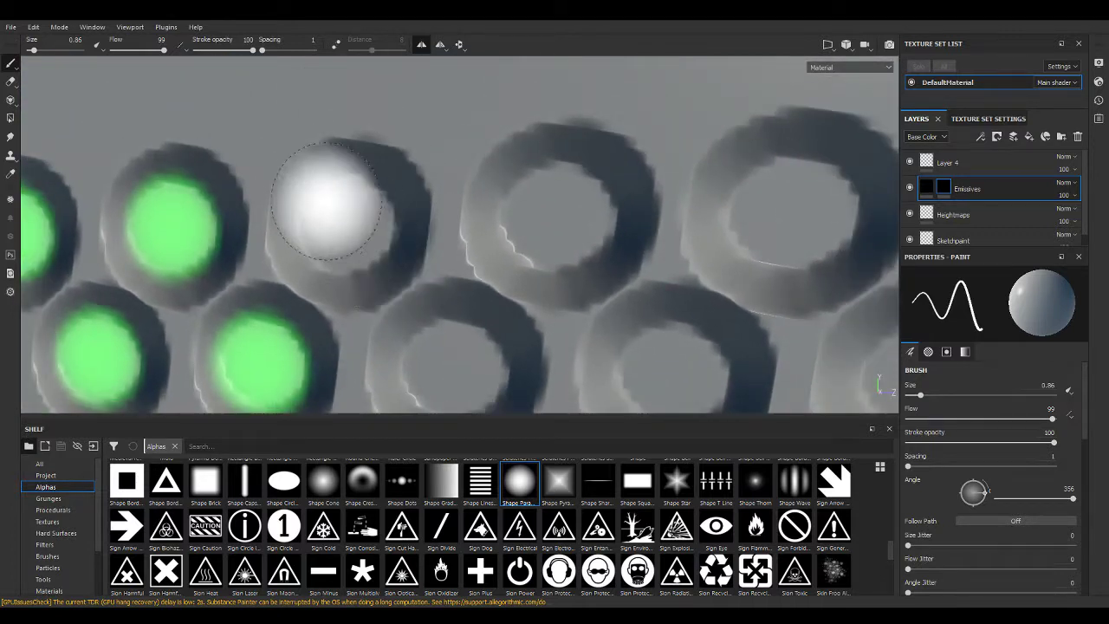
left_click(348, 220)
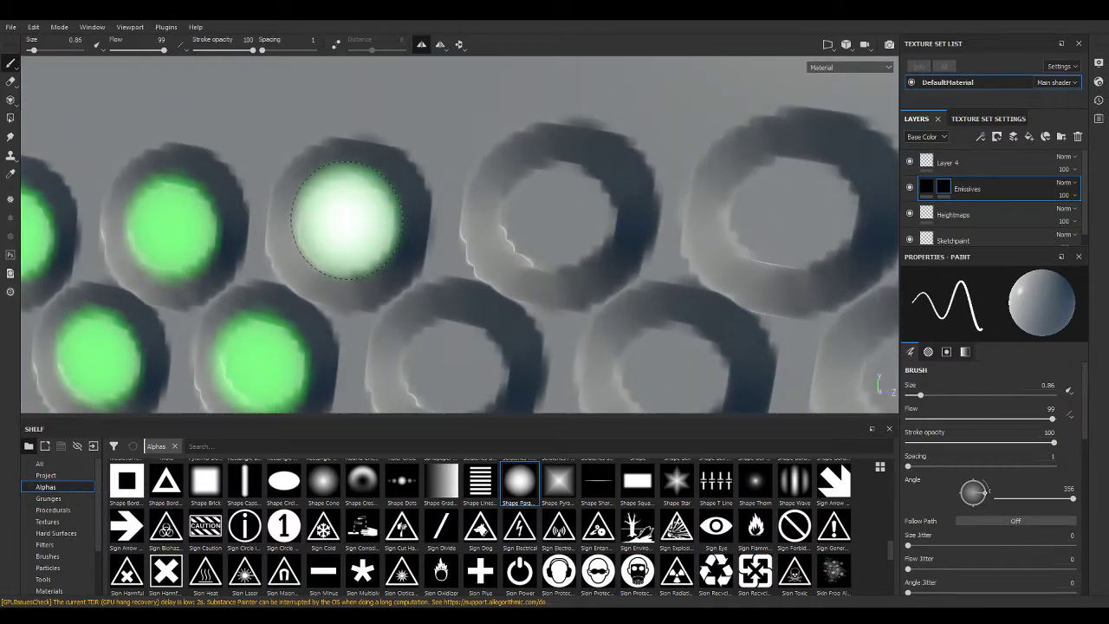
left_click(450, 359)
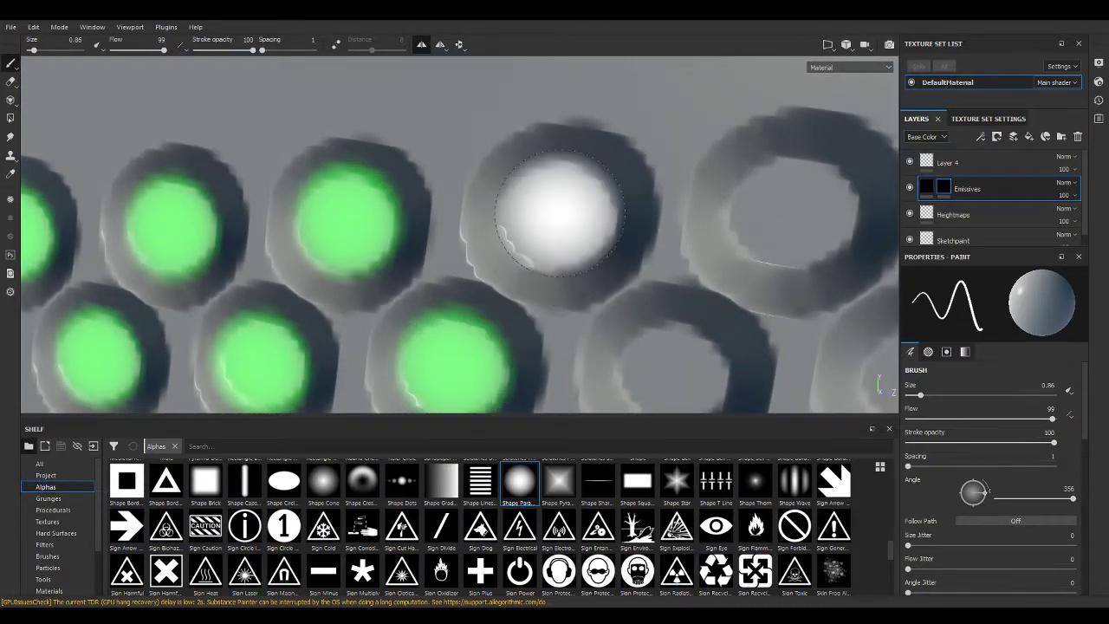
left_click(559, 212)
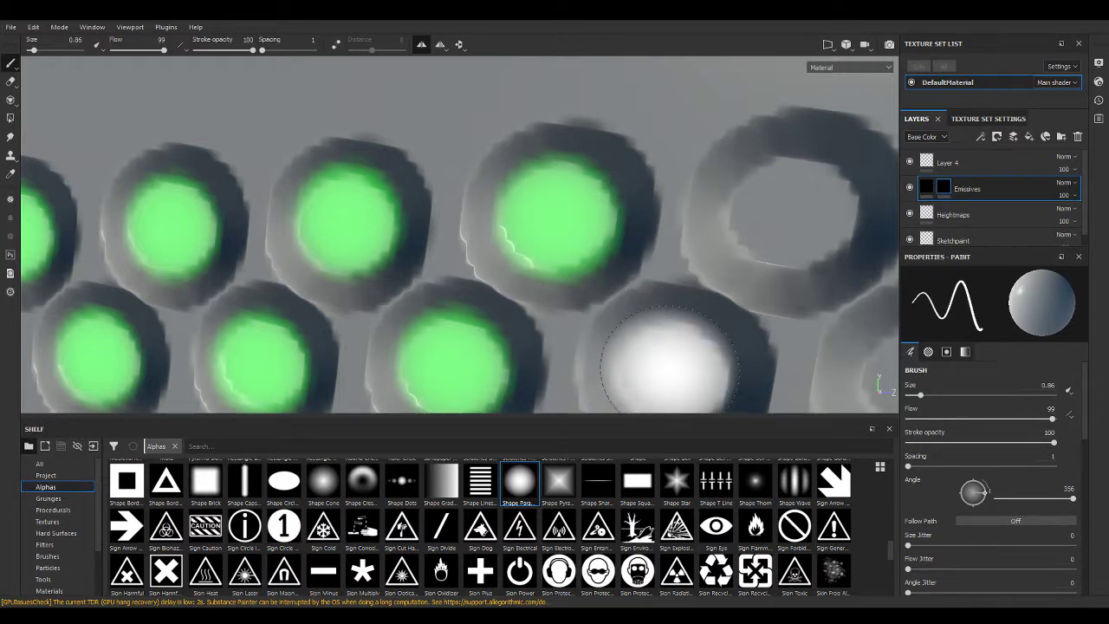
left_click(668, 357)
Light up the next five rings further right in green emissive.
middle_click_drag(669, 357, 487, 204)
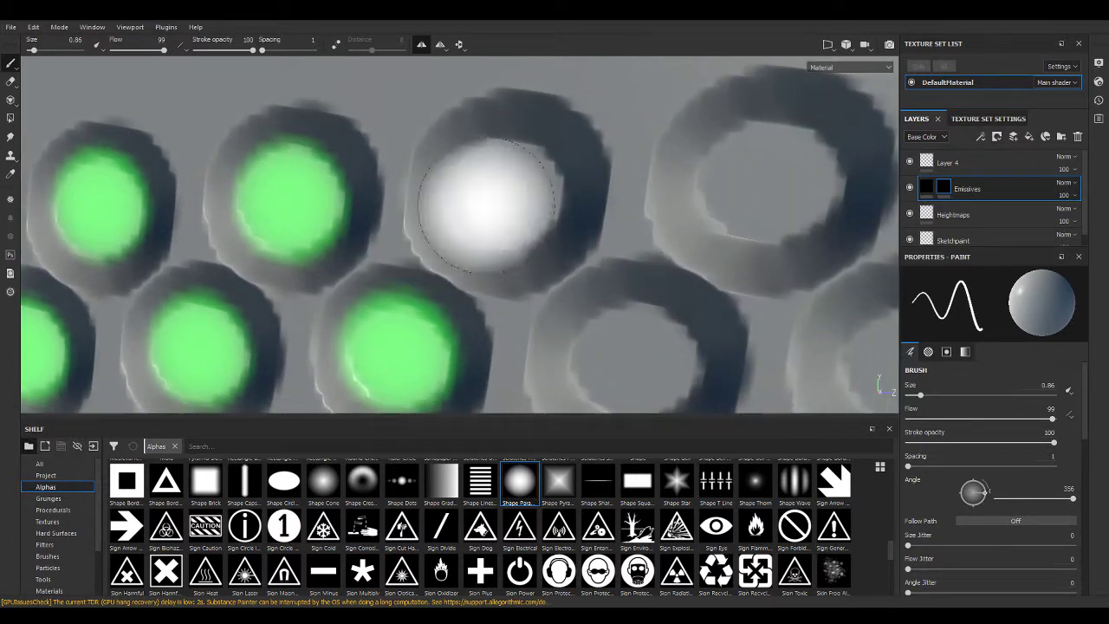
left_click(487, 204)
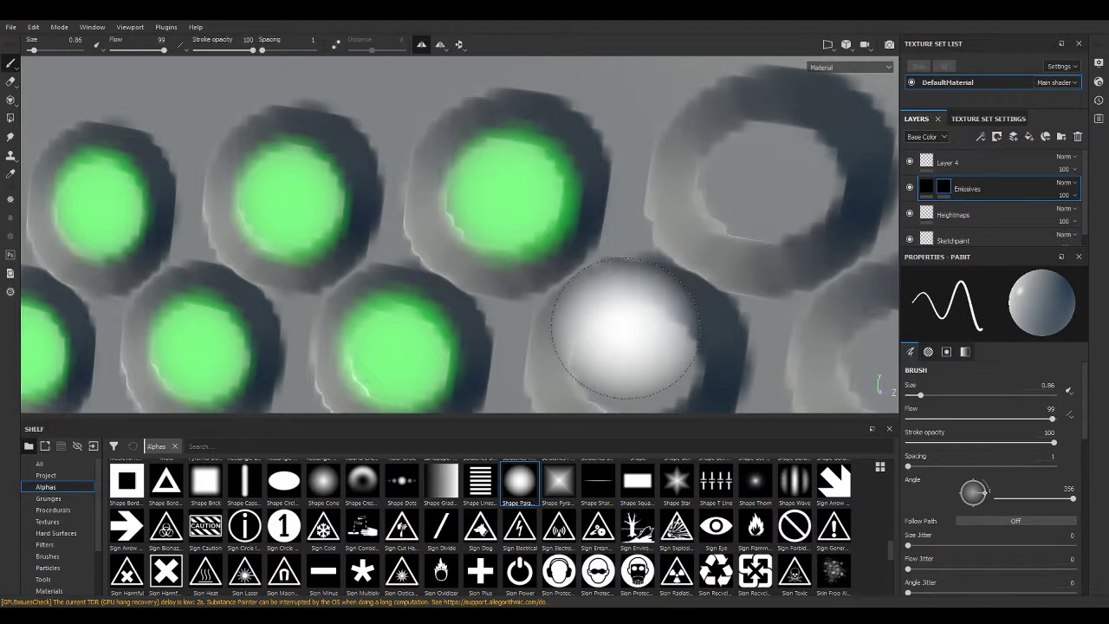
left_click(623, 331)
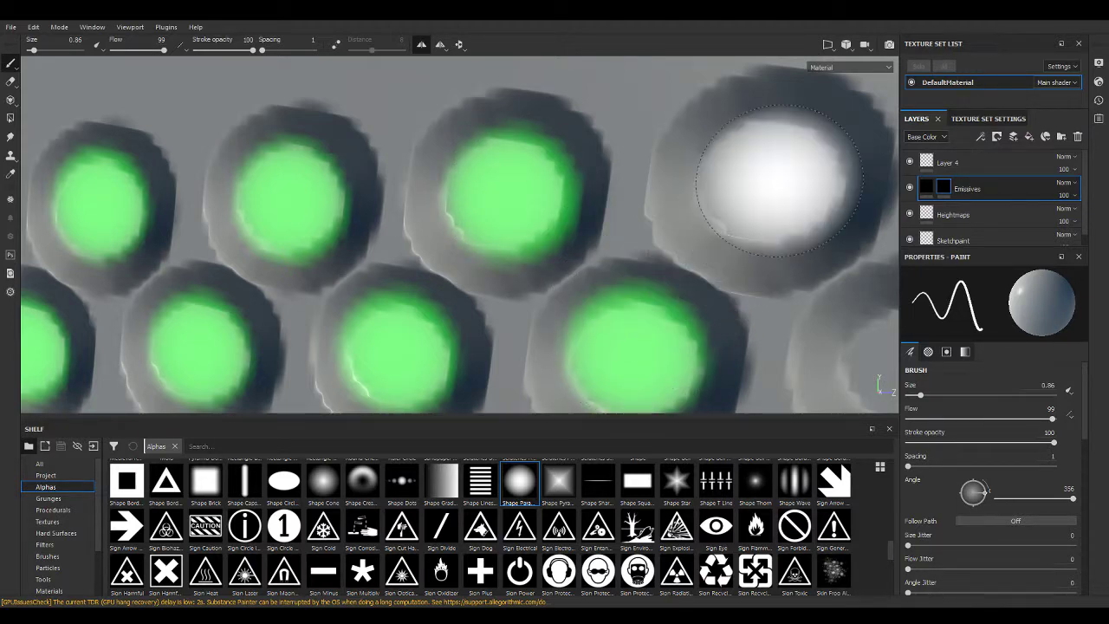
left_click(766, 180)
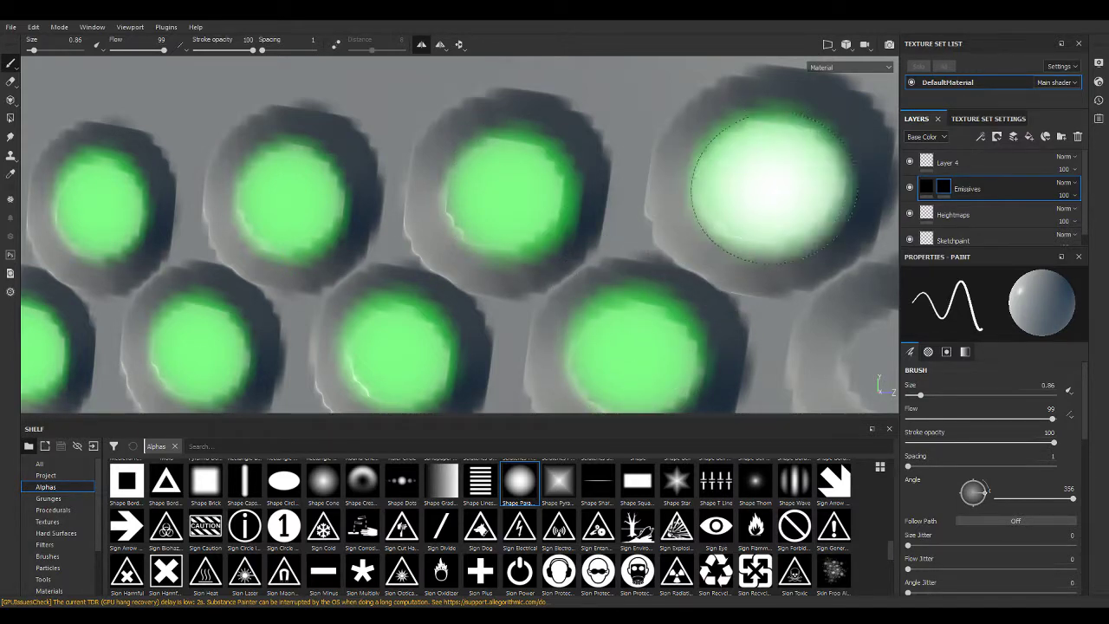
left_click_drag(767, 180, 485, 148, "alt")
left_click(398, 245)
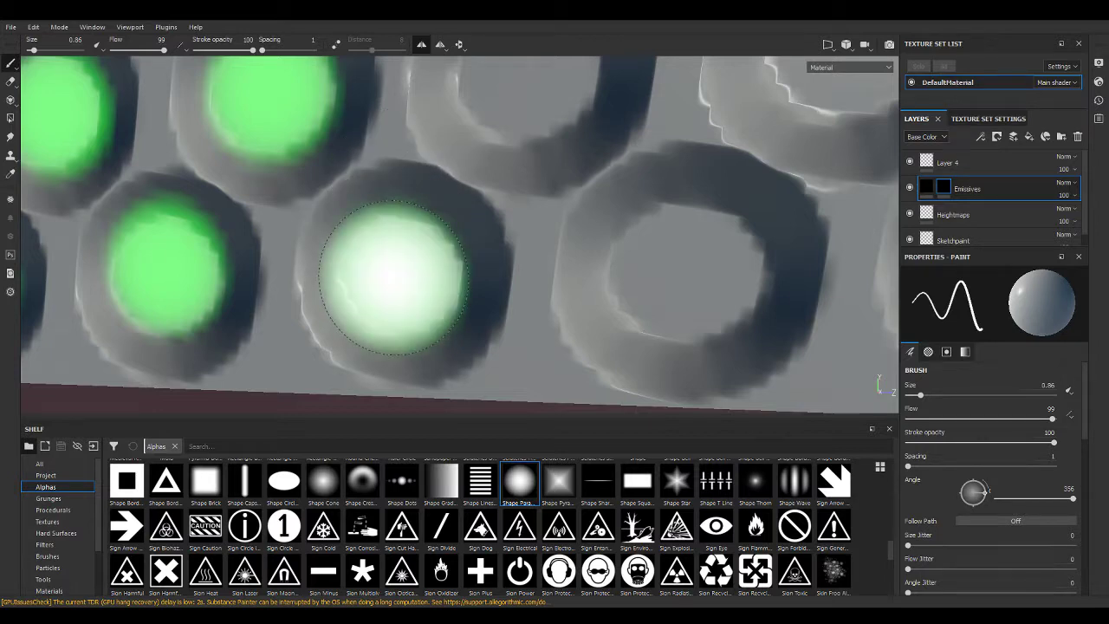
mouse_move(606, 216)
left_mouse_down("alt")
mouse_move(649, 199)
mouse_move(309, 223)
mouse_move(308, 210)
left_mouse_up("alt")
left_click(309, 223)
Zoom out and fill six alternating lower and upper rings with green.
scroll(308, 210, "down", 3)
scroll(329, 242, "down", 2)
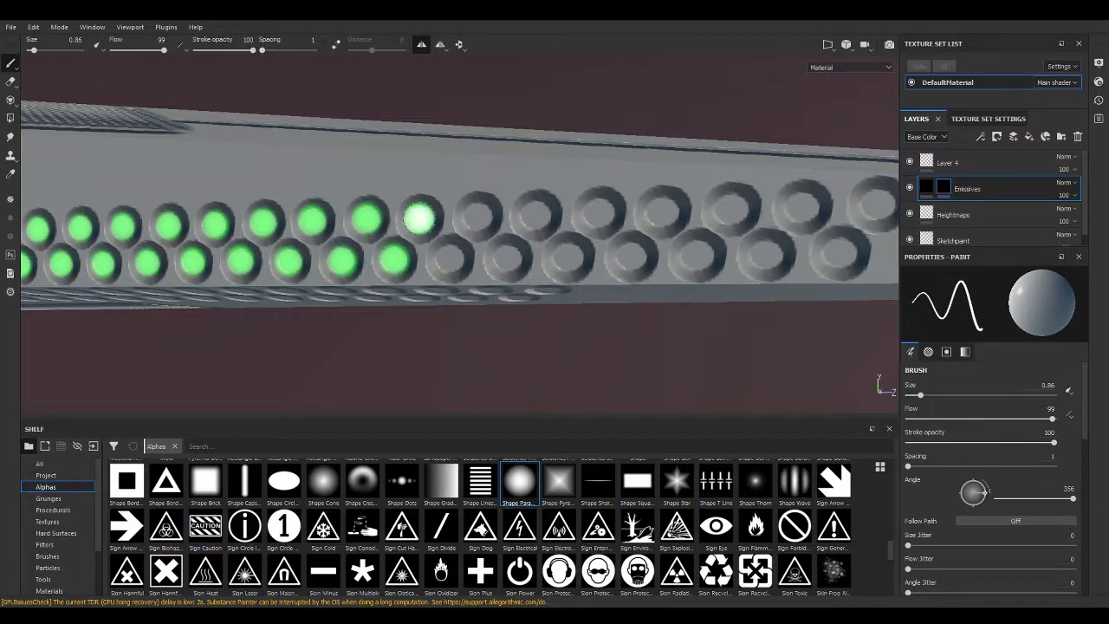
left_click(449, 259)
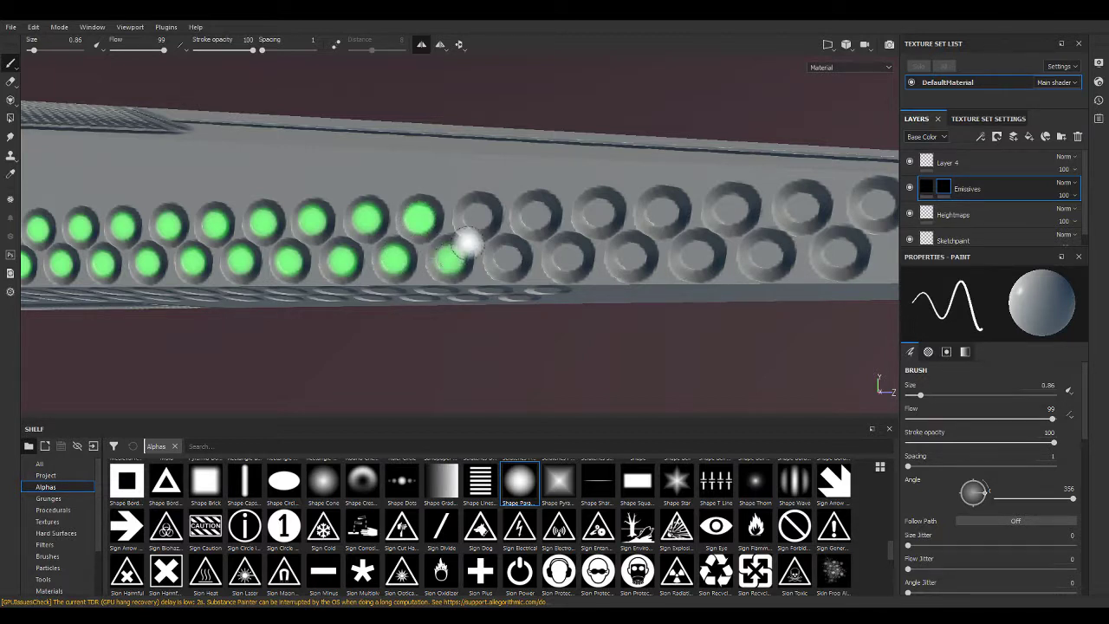
left_click(478, 215)
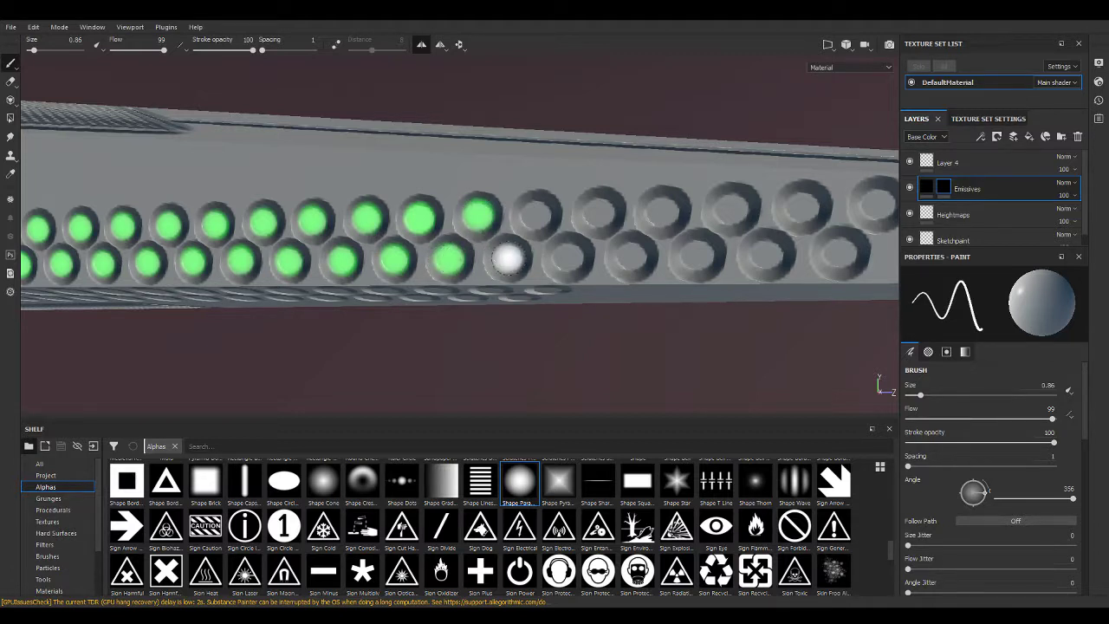
left_click(508, 258)
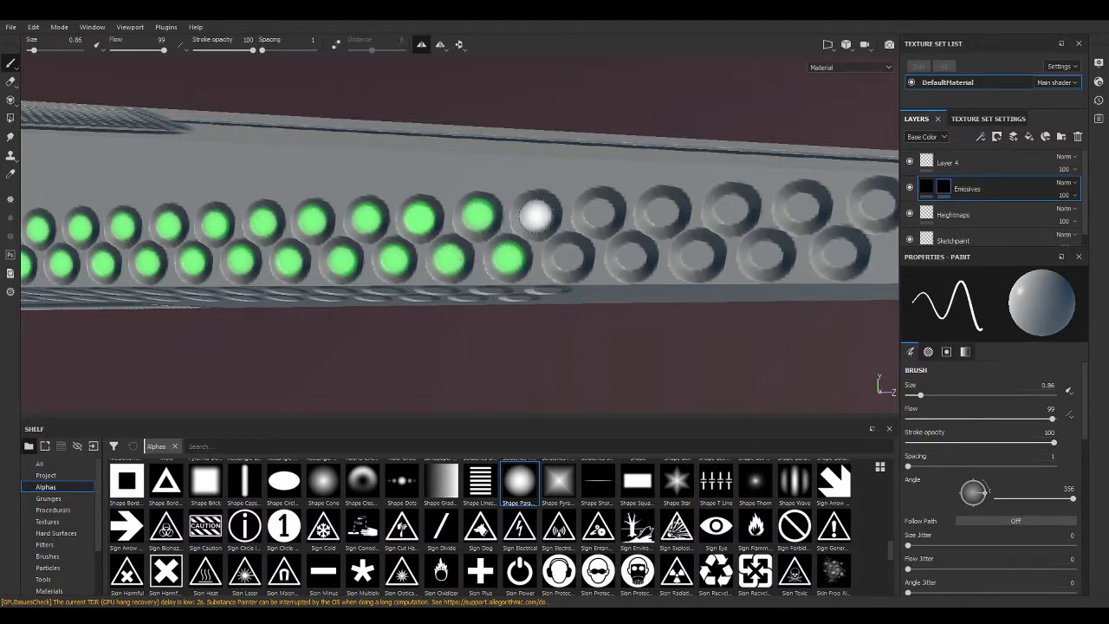
left_click(537, 215)
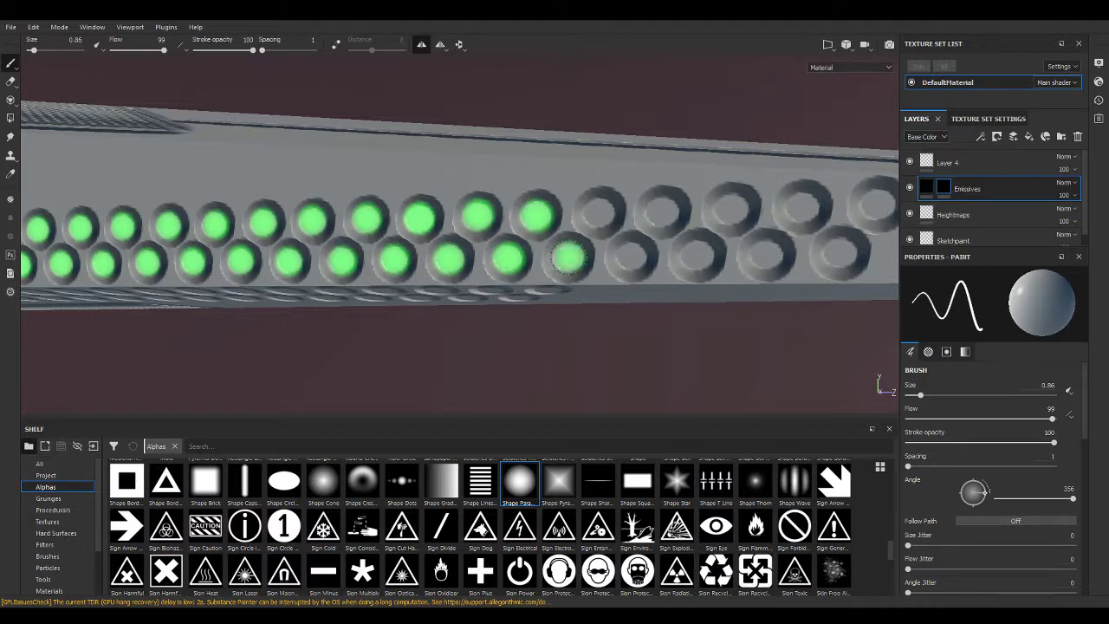
left_click(568, 256)
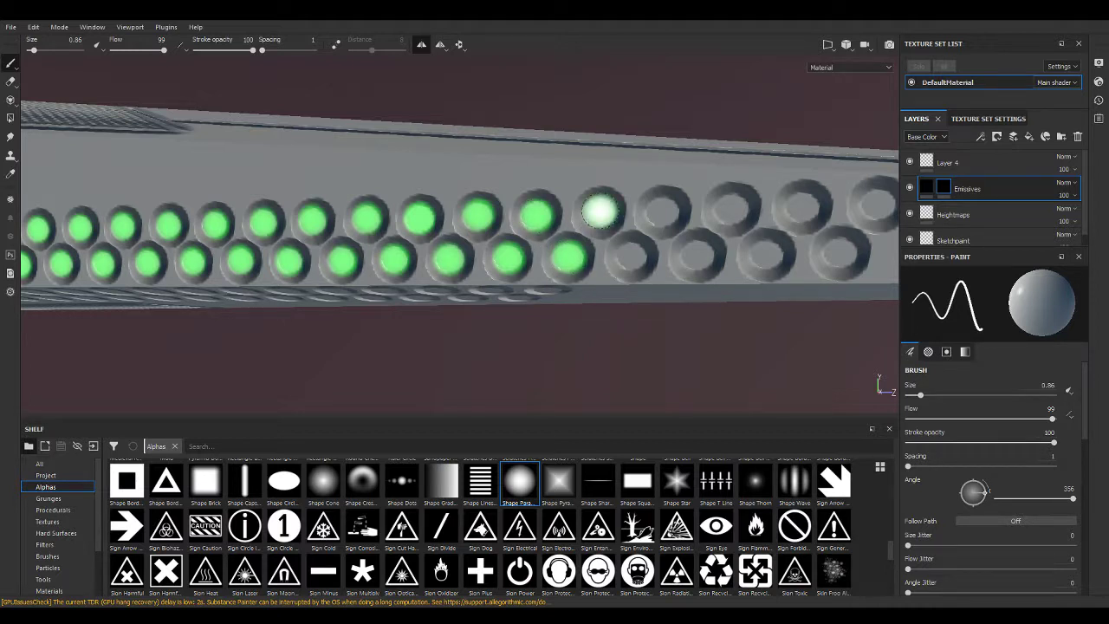
left_click(599, 211)
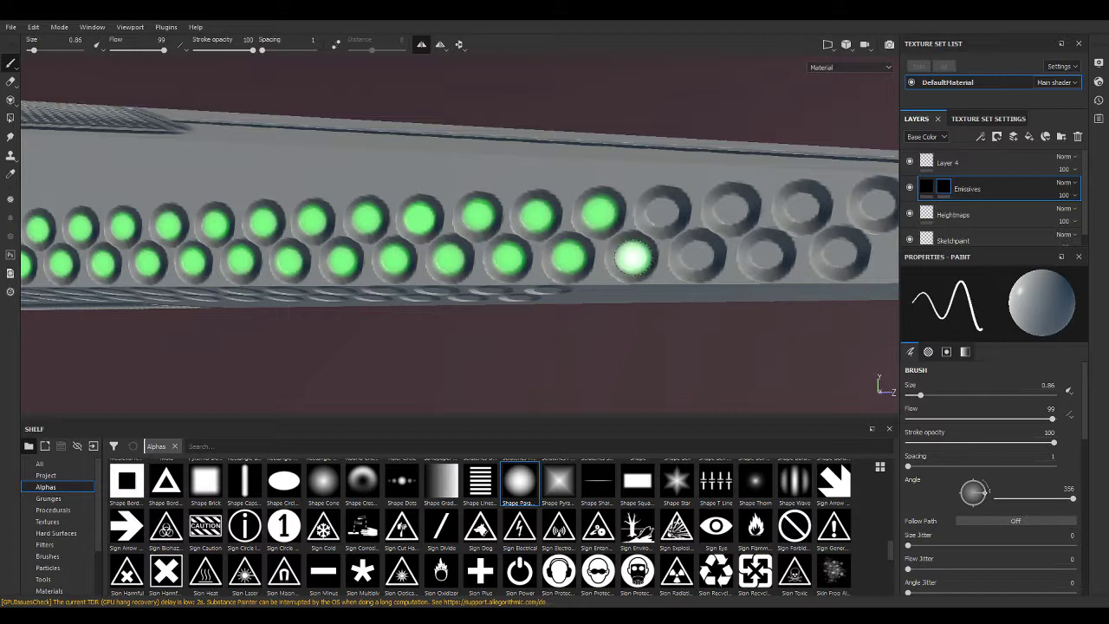
Fill the remaining rings to the row's end, then orbit to check the whole row.
left_click(633, 256)
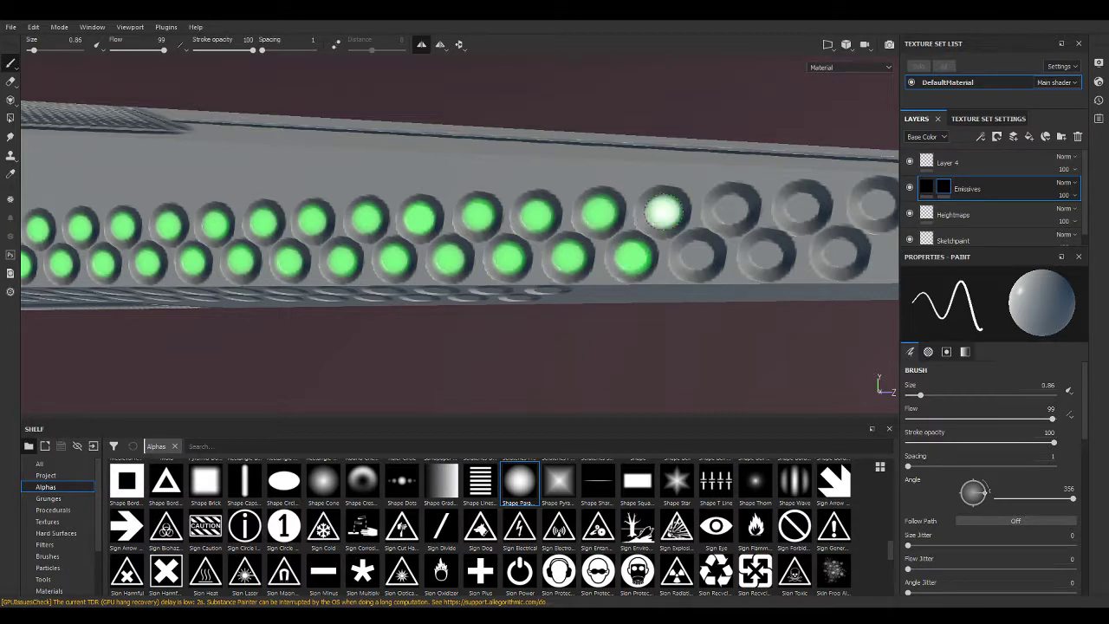
left_click(665, 210)
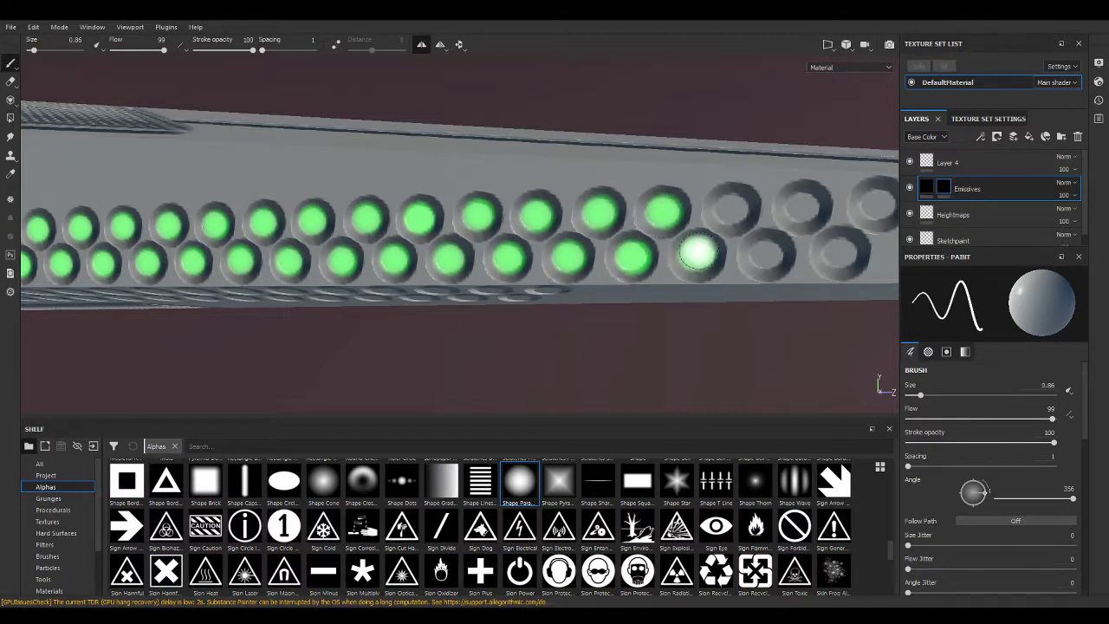
left_click(698, 252)
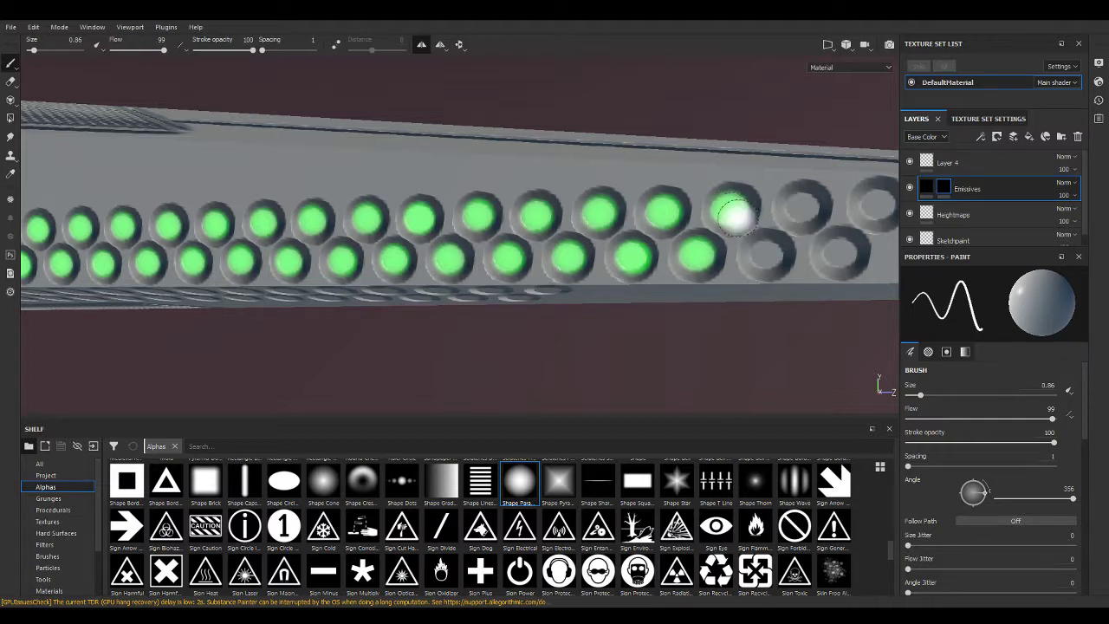
left_click(764, 253)
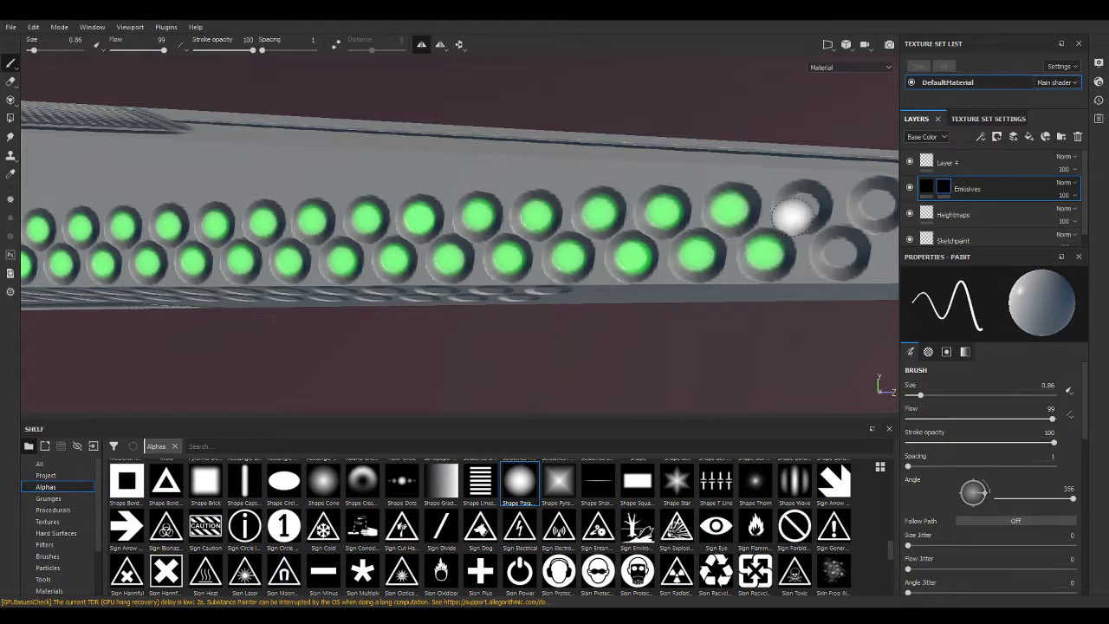
left_click(801, 207)
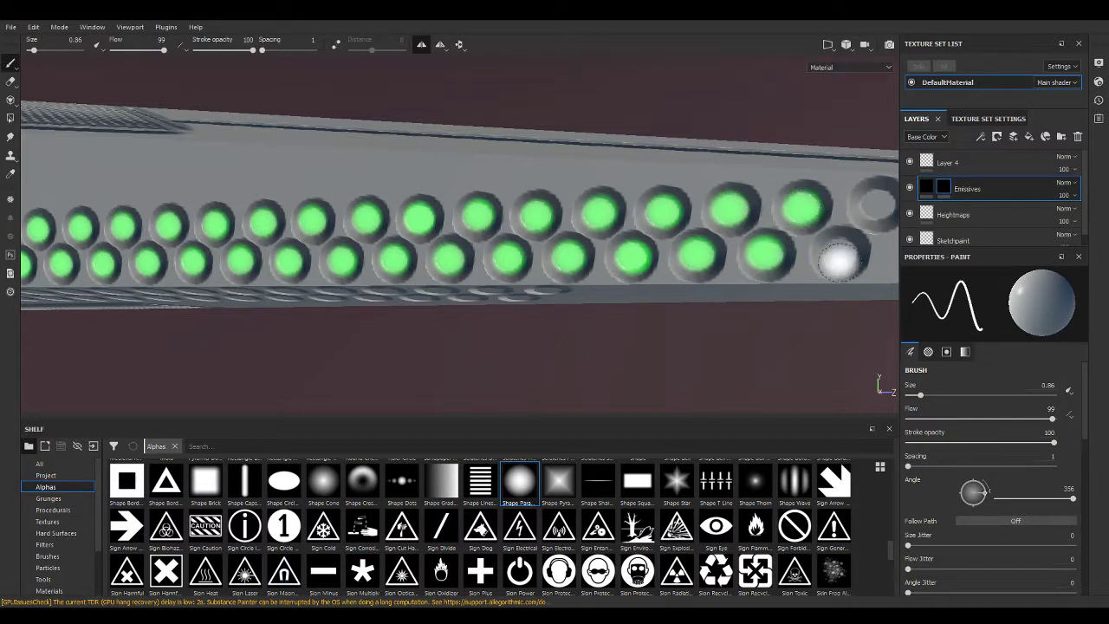
left_click(837, 254)
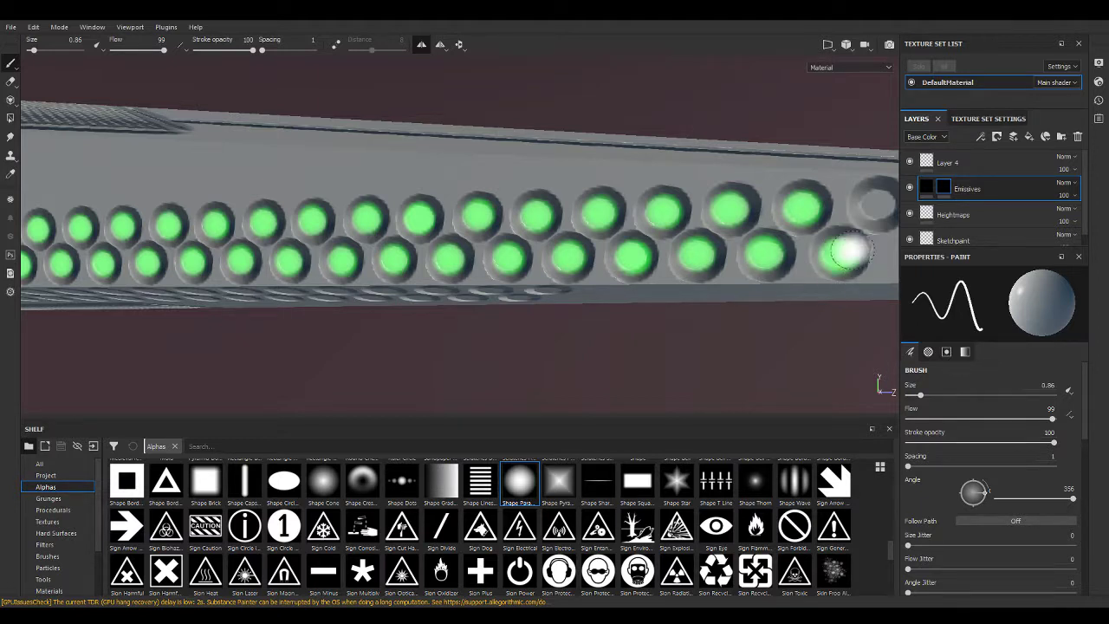
mouse_move(838, 254)
middle_mouse_down("alt")
mouse_move(509, 207)
mouse_move(509, 229)
middle_mouse_up("alt")
left_click(499, 203)
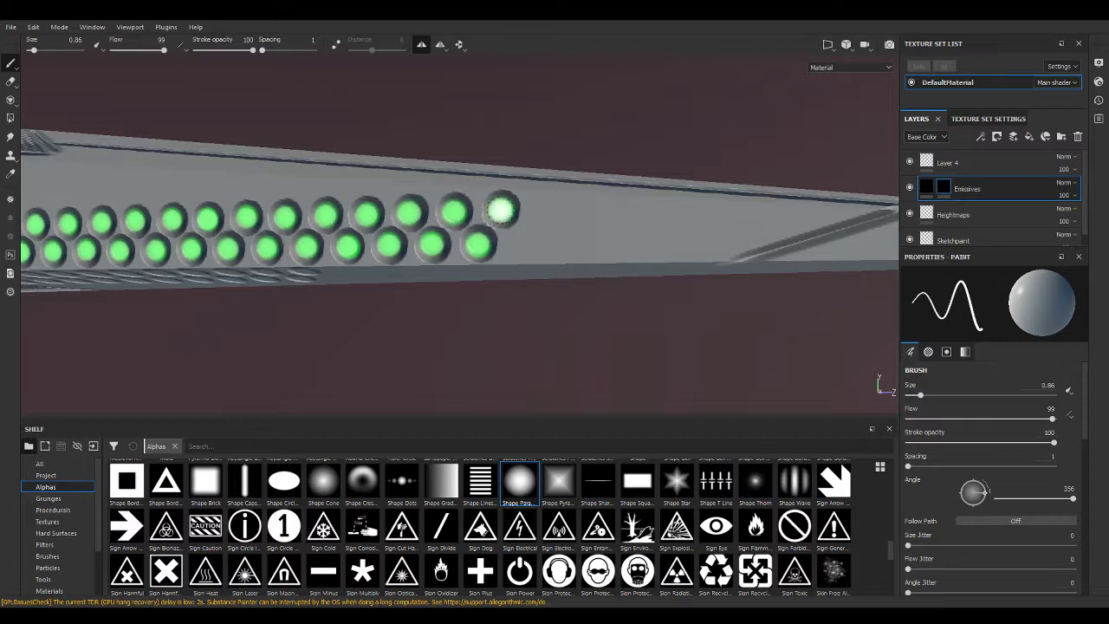
scroll(500, 210, "down", 5)
mouse_move(485, 260)
left_mouse_down("alt")
mouse_move(168, 292)
mouse_move(286, 306)
mouse_move(302, 220)
mouse_move(632, 248)
mouse_move(700, 302)
mouse_move(521, 287)
mouse_move(703, 262)
mouse_move(684, 248)
left_mouse_up("alt")
scroll(685, 250, "up", 2)
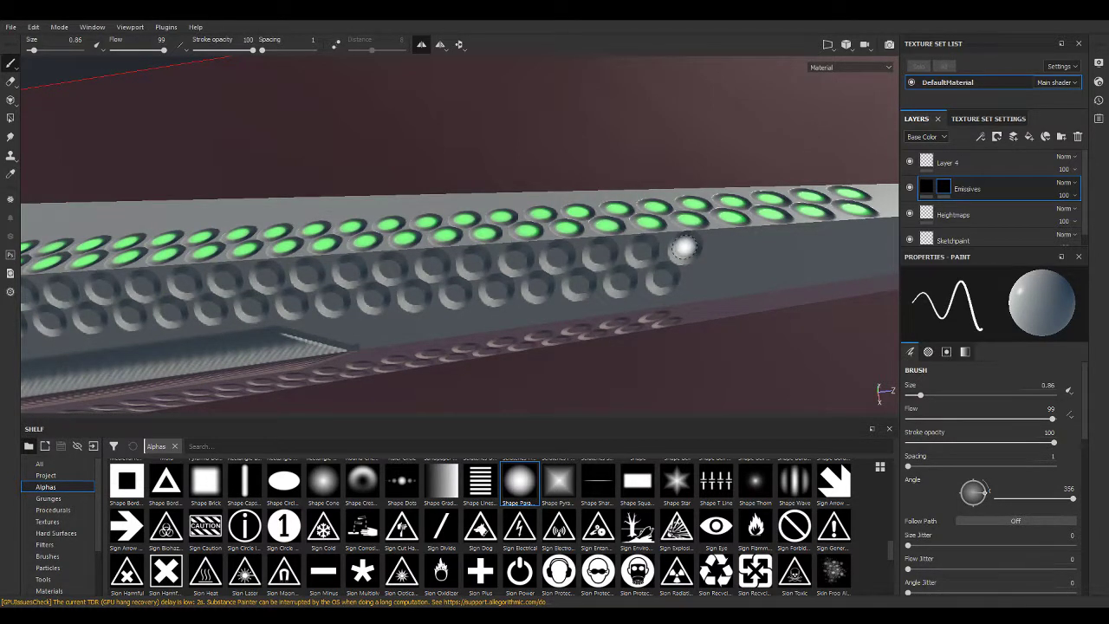
Fill seven holes across the two front rows with green emissive paint.
left_click(684, 249)
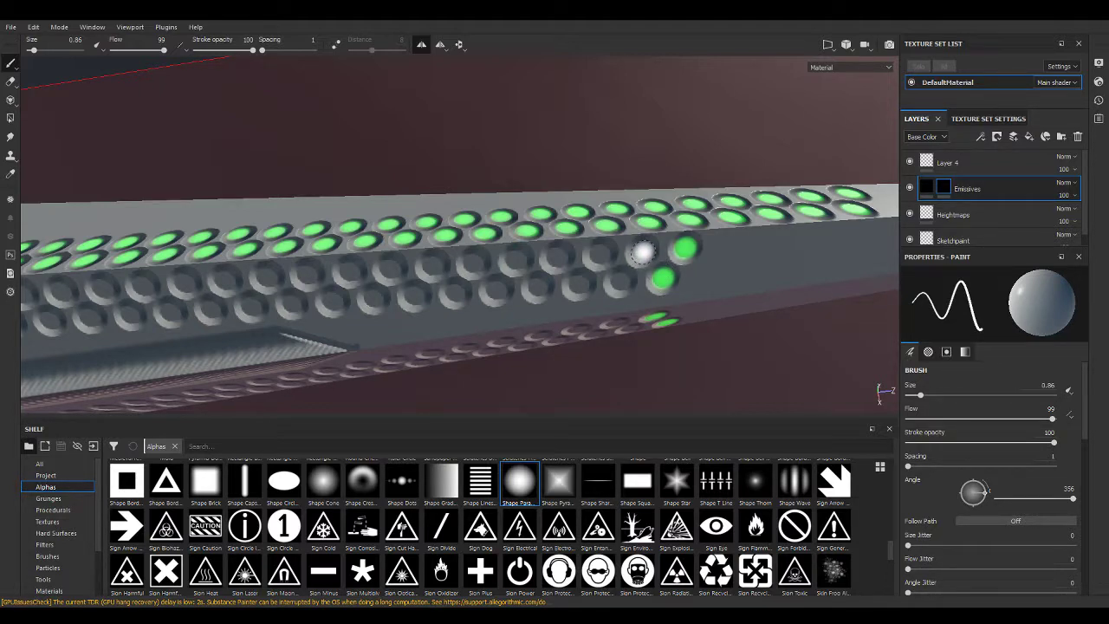
left_click(641, 251)
scroll(645, 260, "up", 2)
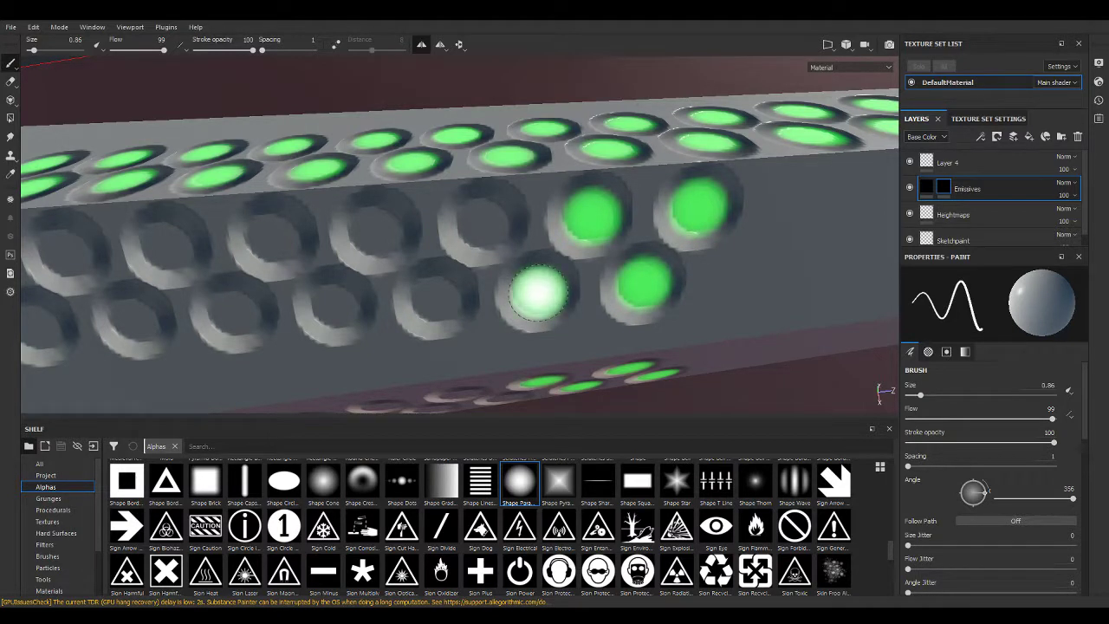
left_click(529, 295)
left_click(481, 231)
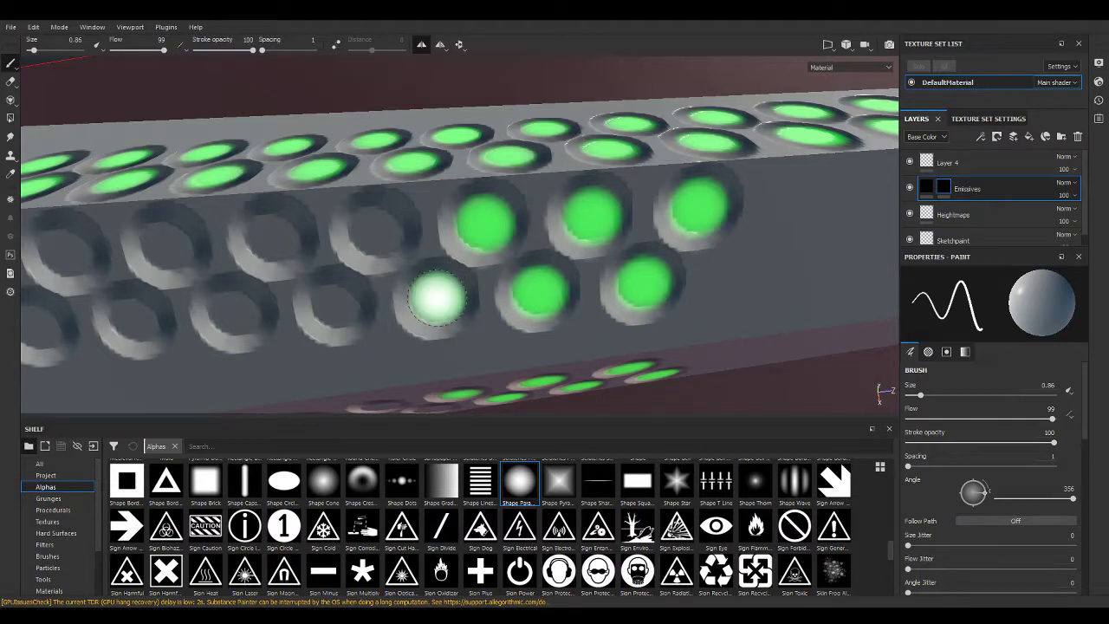
left_click(434, 297)
left_click(379, 230)
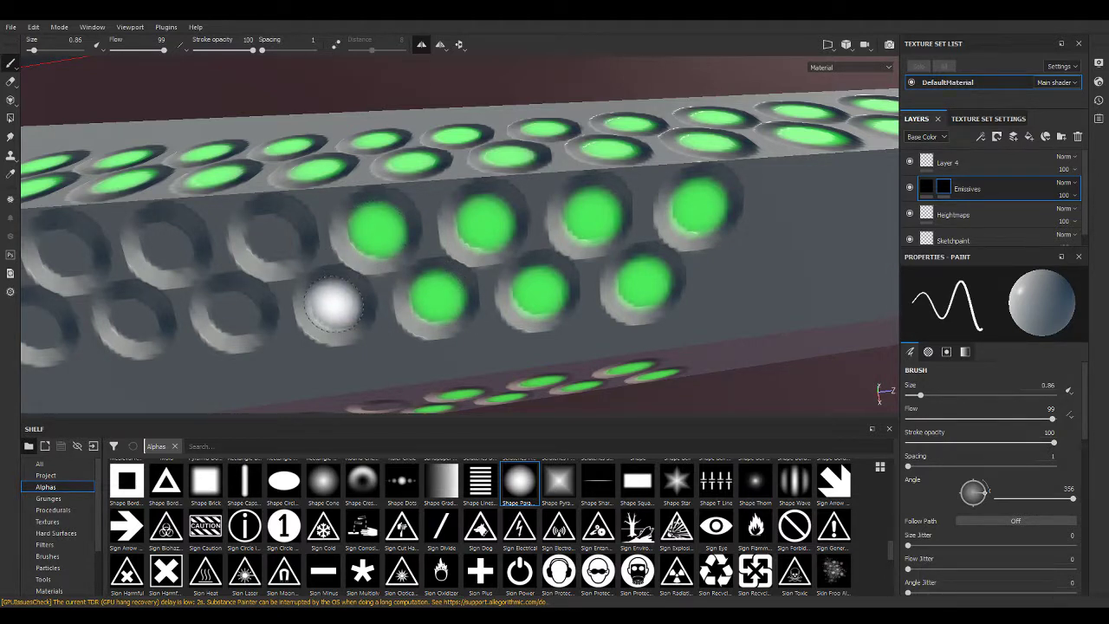
left_click(336, 303)
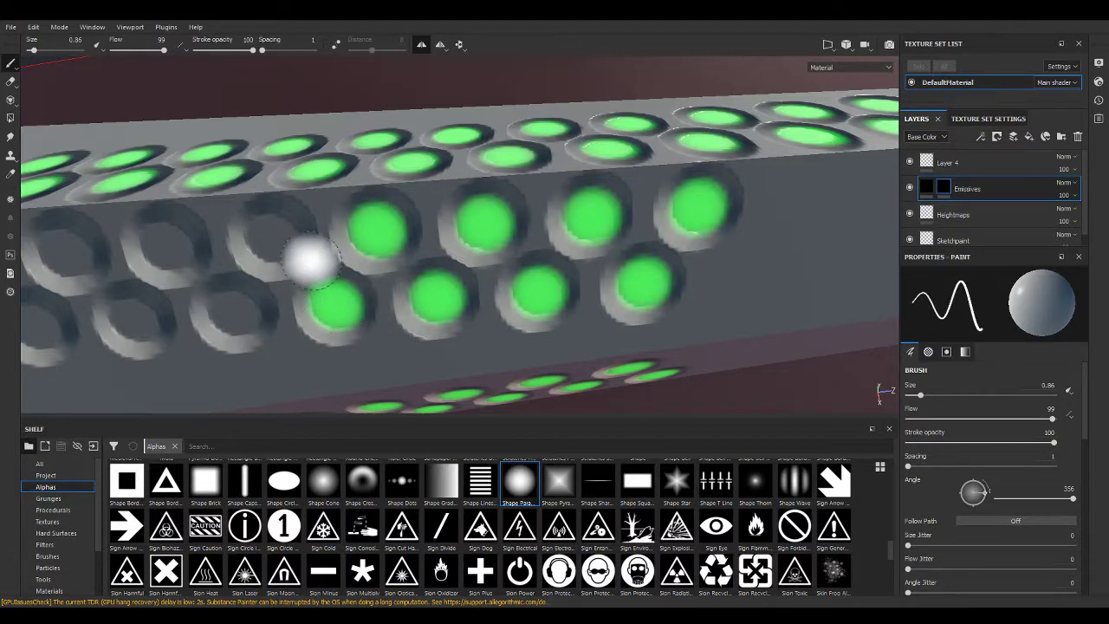
Fill seven more alternating upper and lower holes further along the panel.
middle_click_drag(298, 250, 679, 225, "alt")
left_click(678, 225)
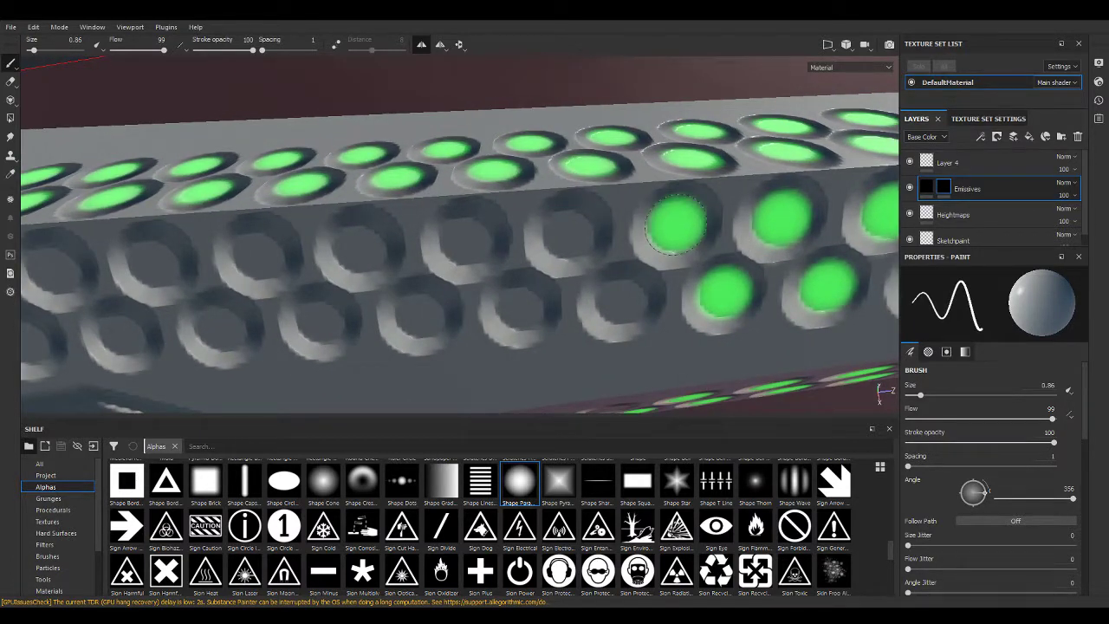
left_click(622, 299)
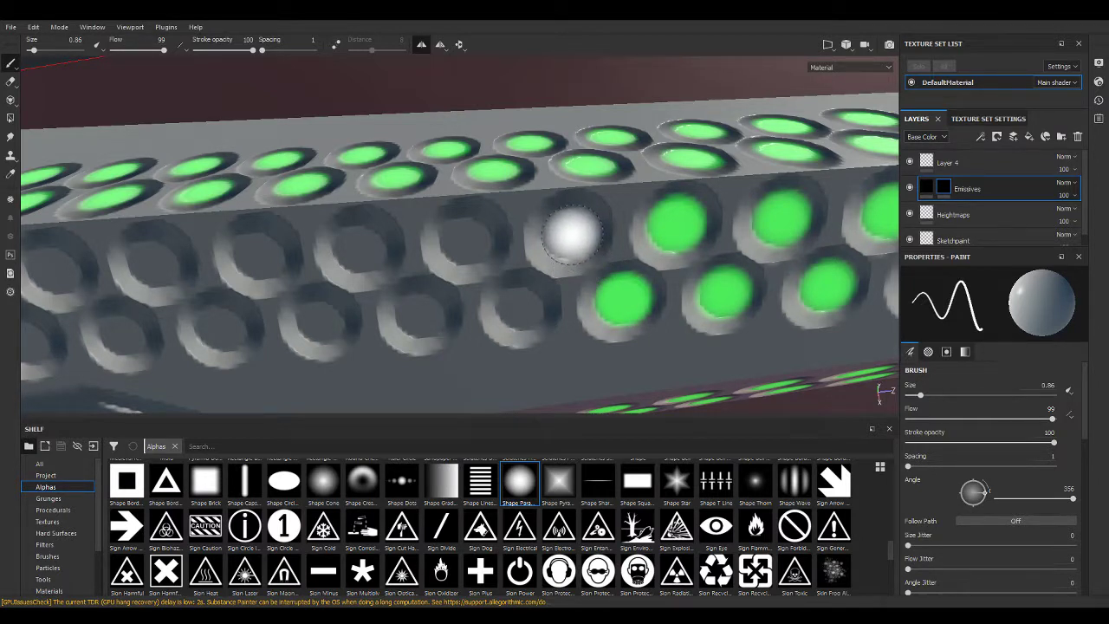
left_click(572, 232)
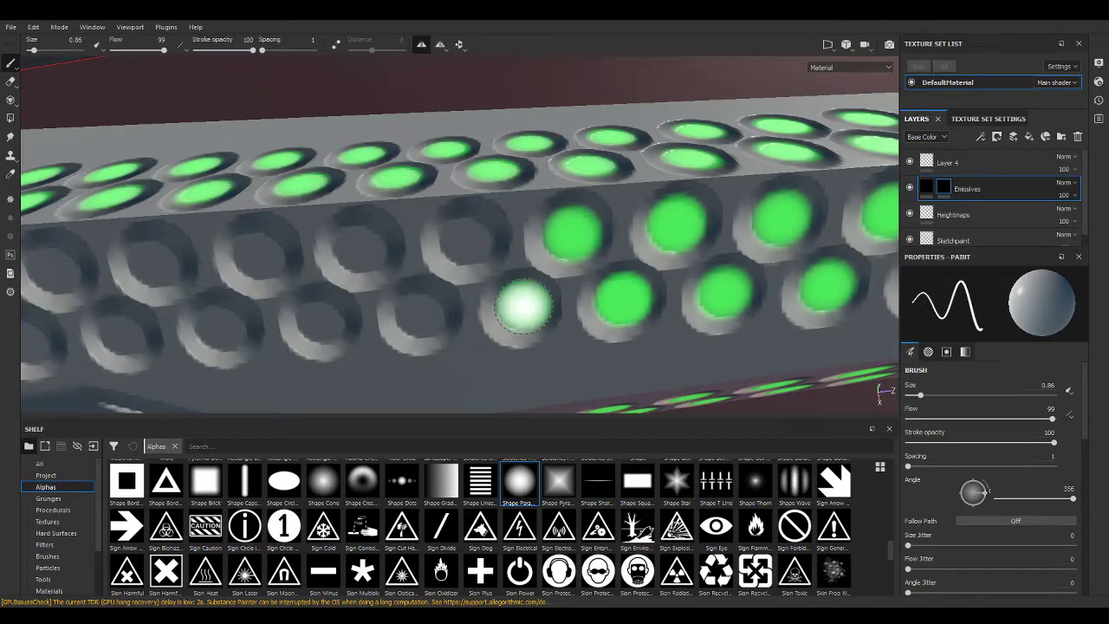
left_click(522, 305)
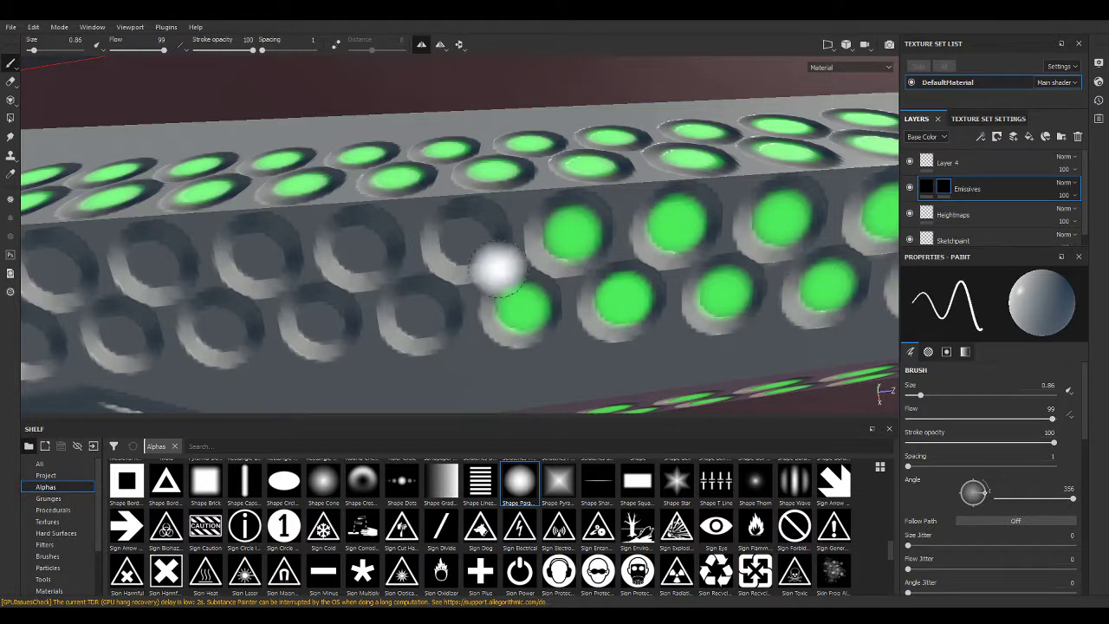
left_click(467, 238)
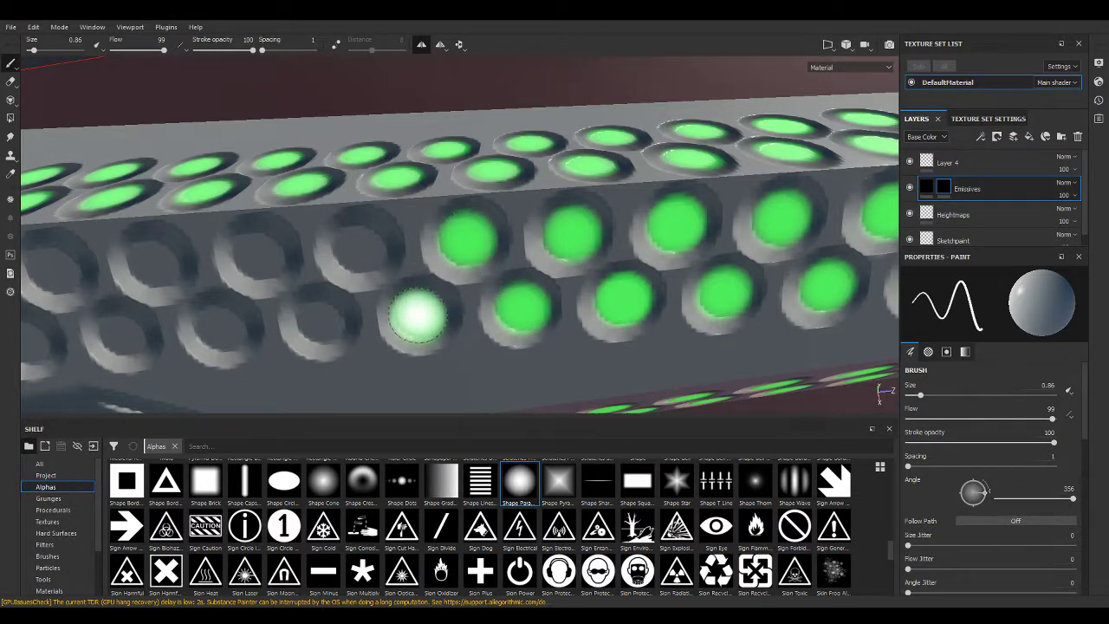
left_click(418, 316)
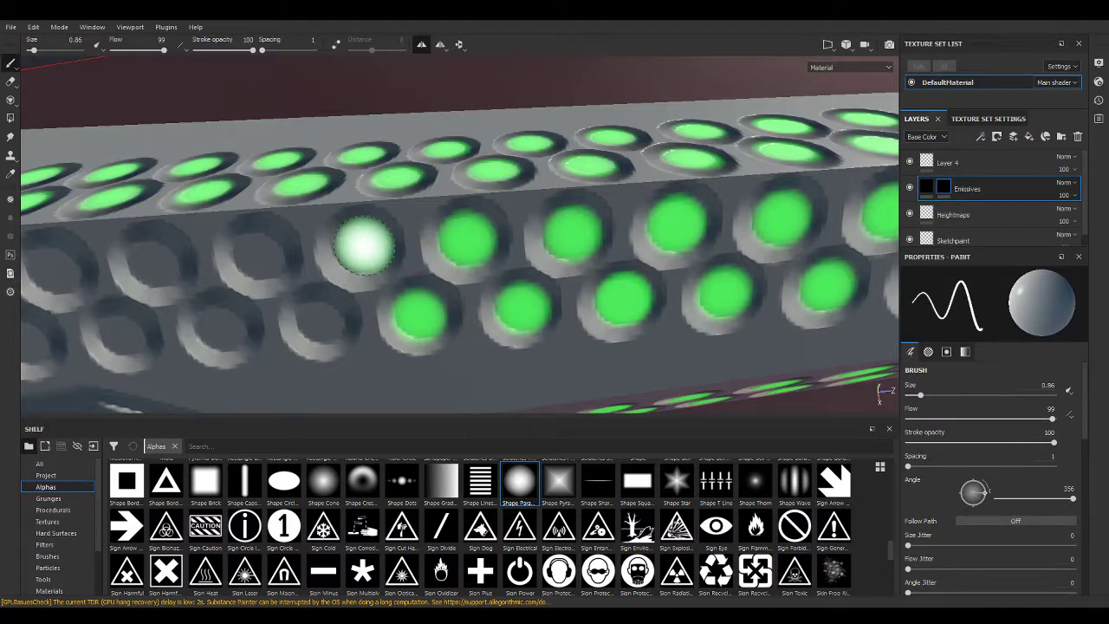
left_click(364, 246)
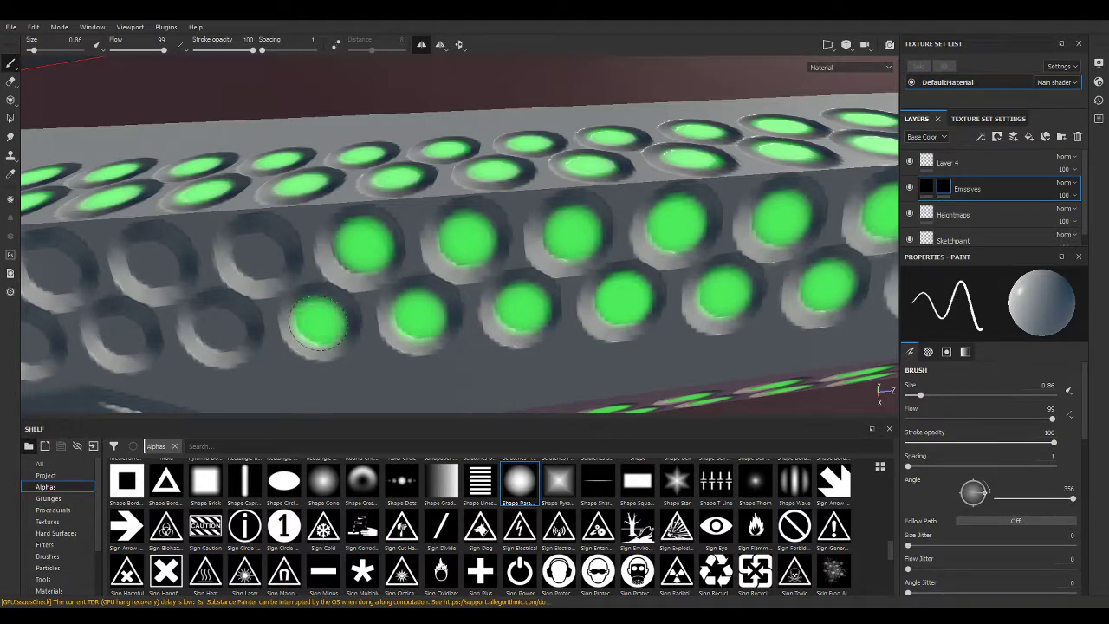
Fill the next eight holes in both rows green, then zoom out.
middle_click_drag(318, 323, 722, 221)
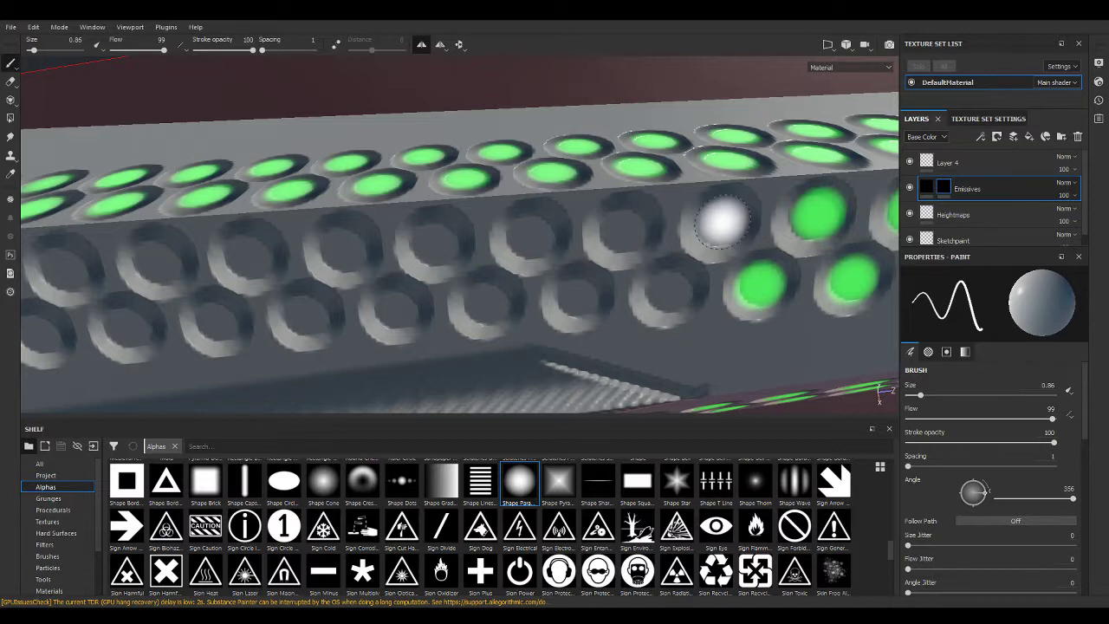
left_click(722, 222)
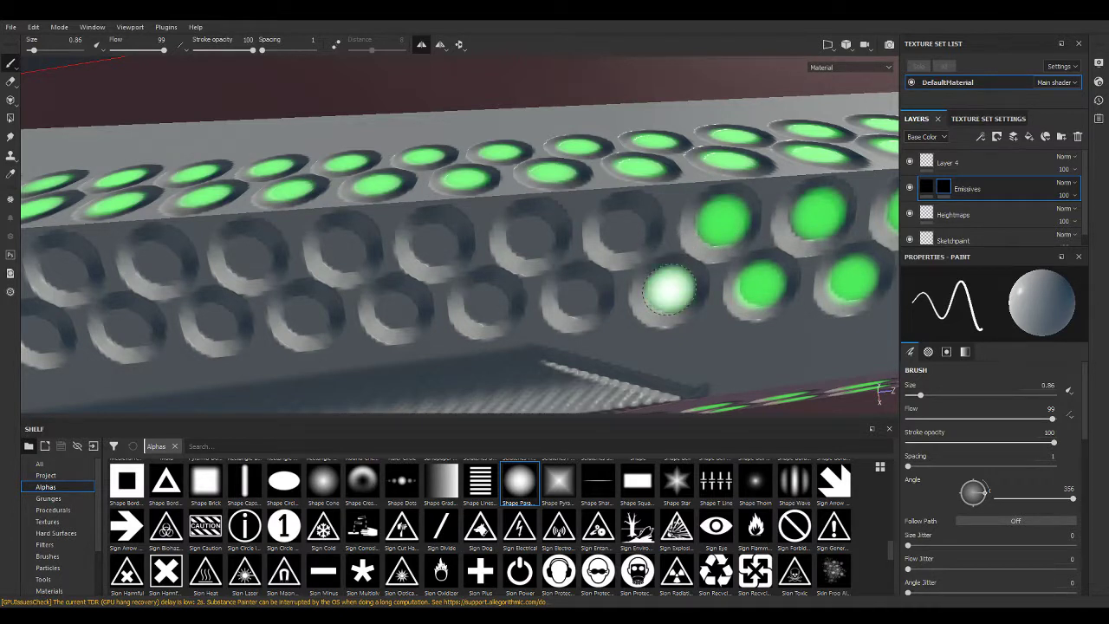
left_click(668, 291)
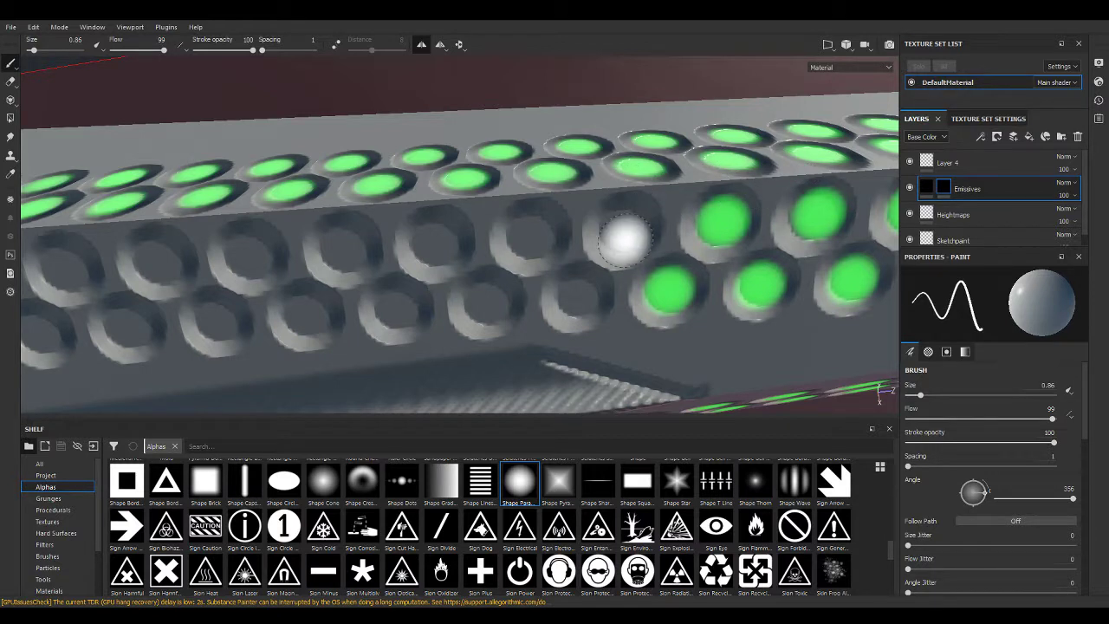
left_click(624, 231)
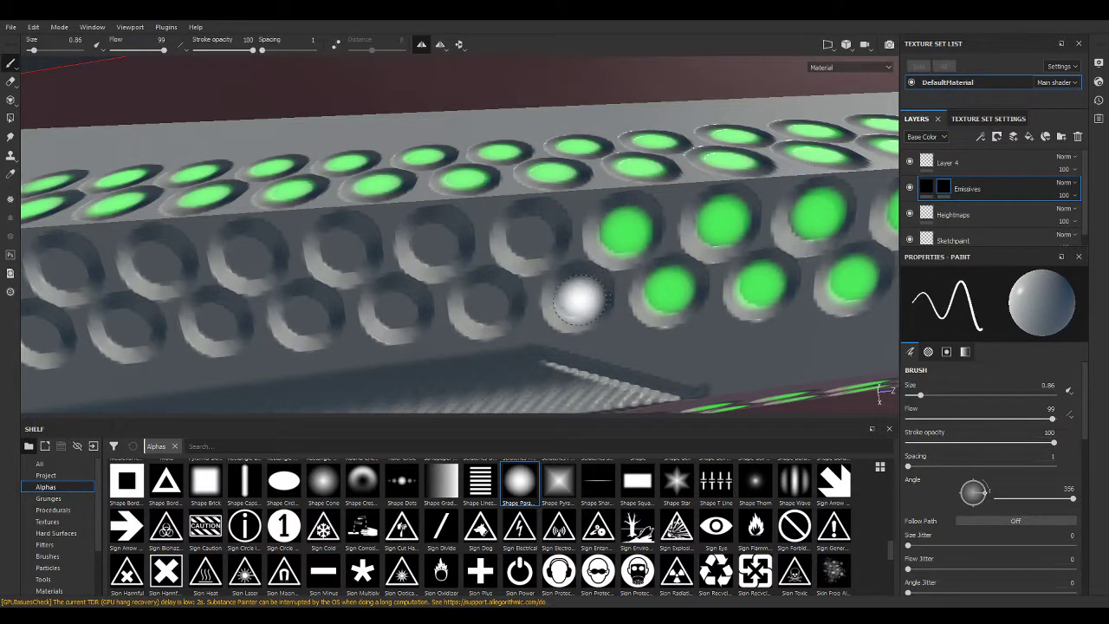
left_click(577, 298)
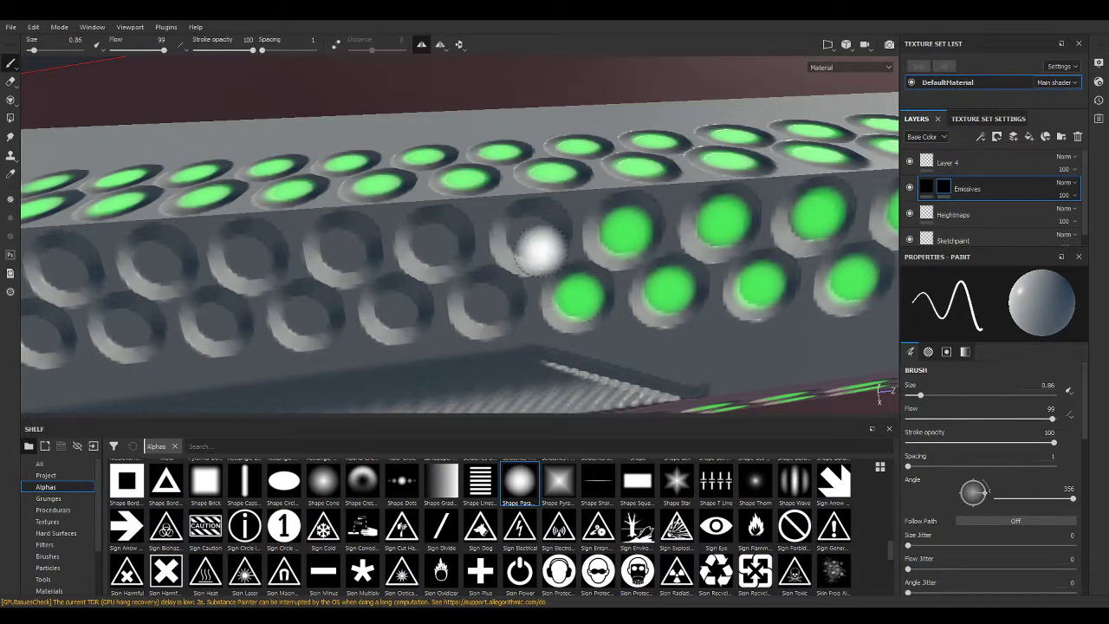
left_click(529, 238)
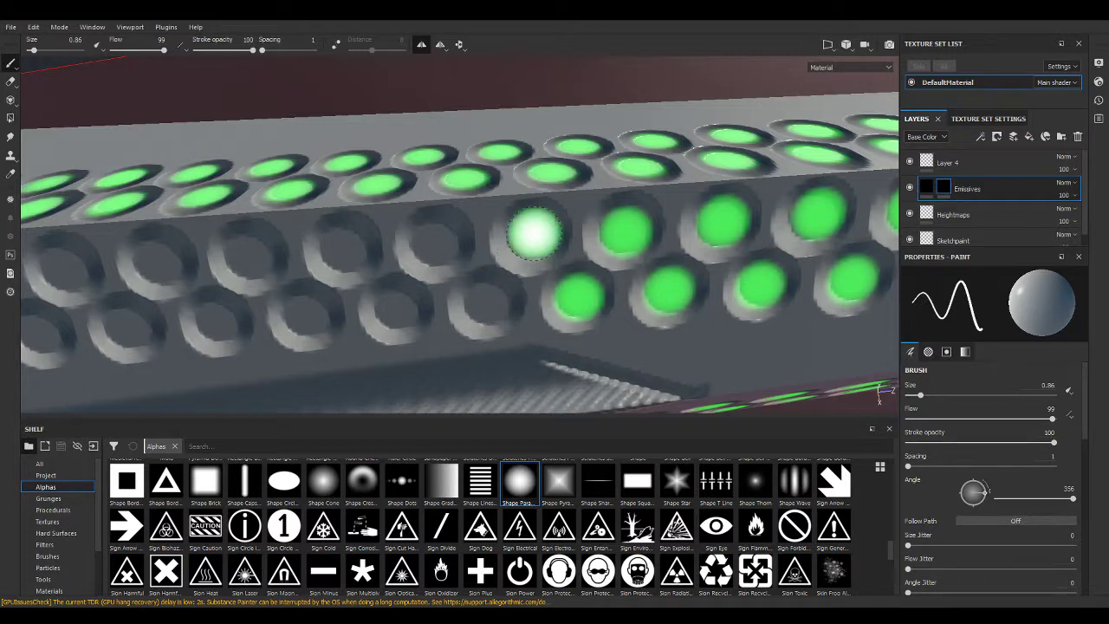
left_click(486, 302)
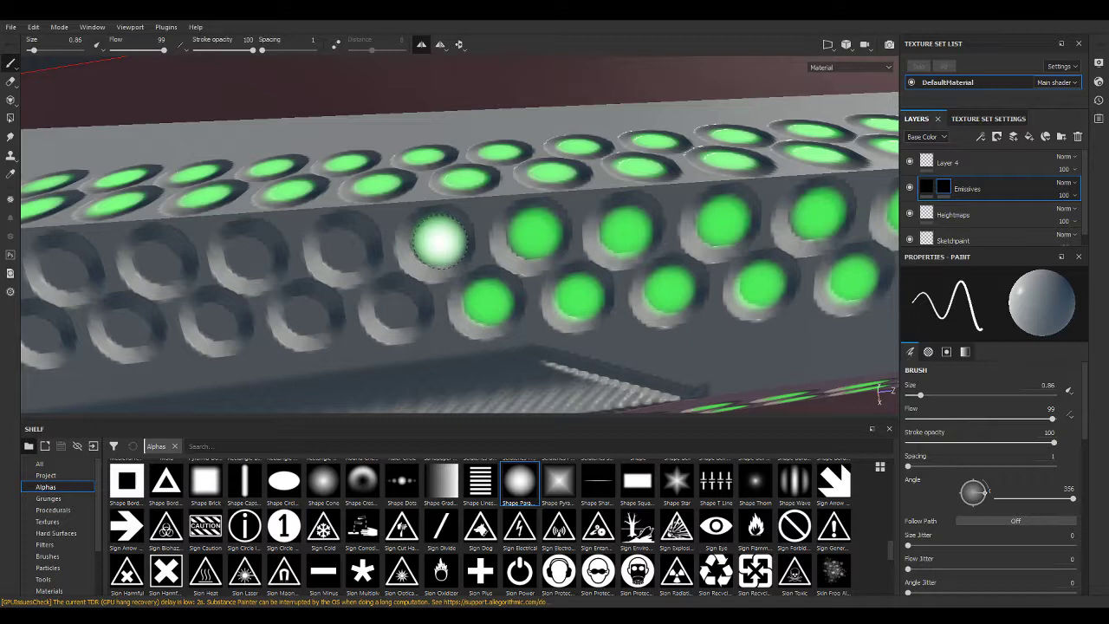
left_click(440, 238)
left_click(394, 310)
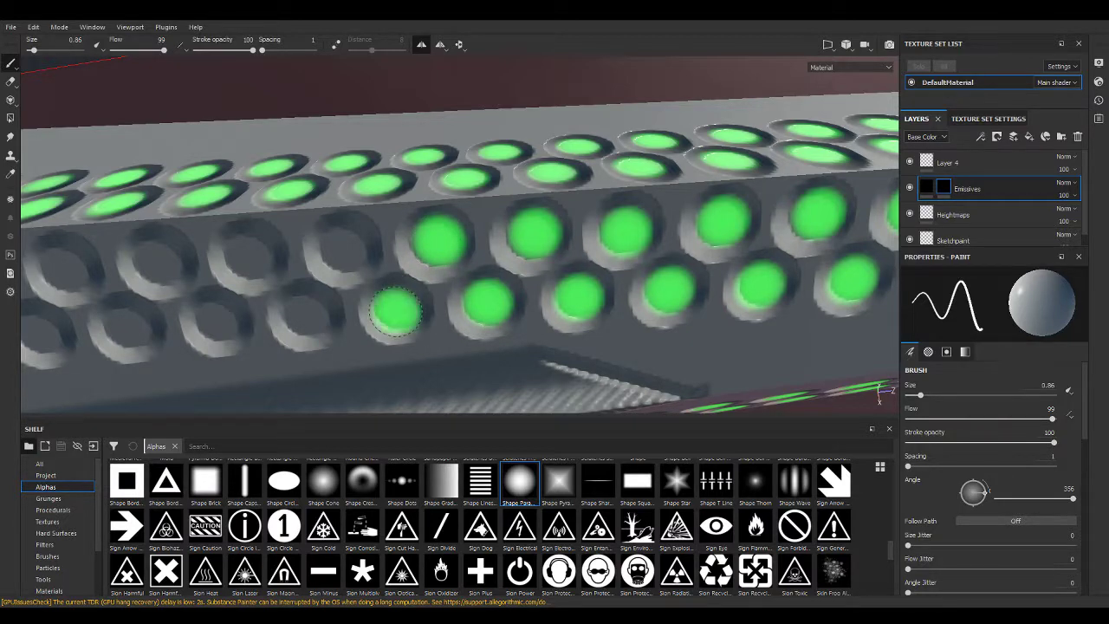
scroll(394, 310, "down", 2)
scroll(468, 307, "down", 2)
scroll(537, 303, "down", 2)
Zoom out and tilt the view slightly over the hull panel.
scroll(597, 301, "down", 1)
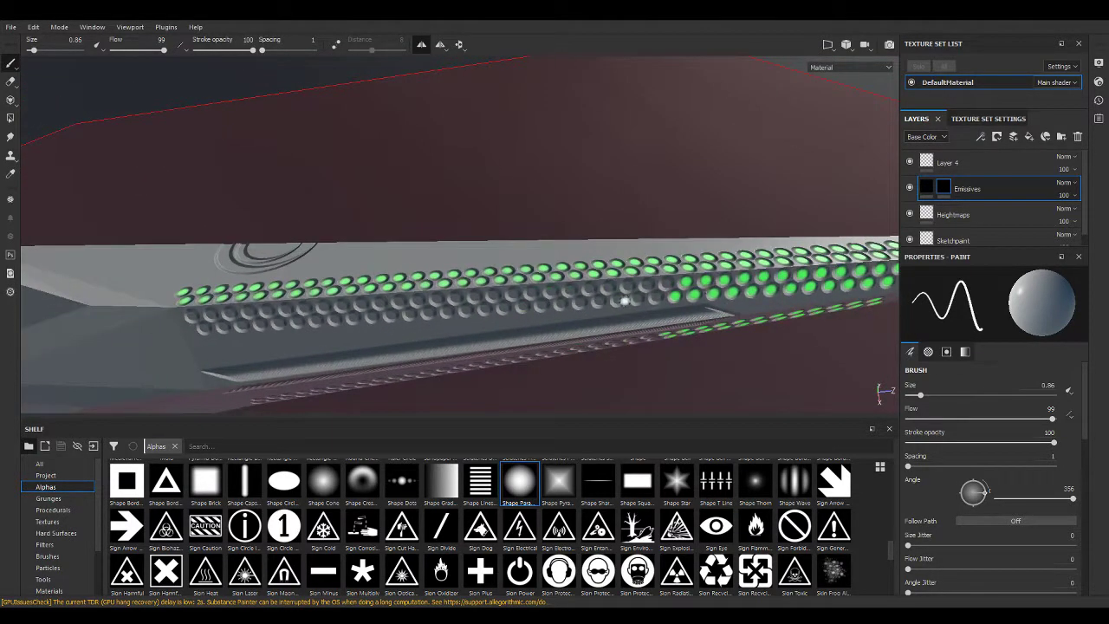
left_click_drag(624, 300, 650, 294, "alt")
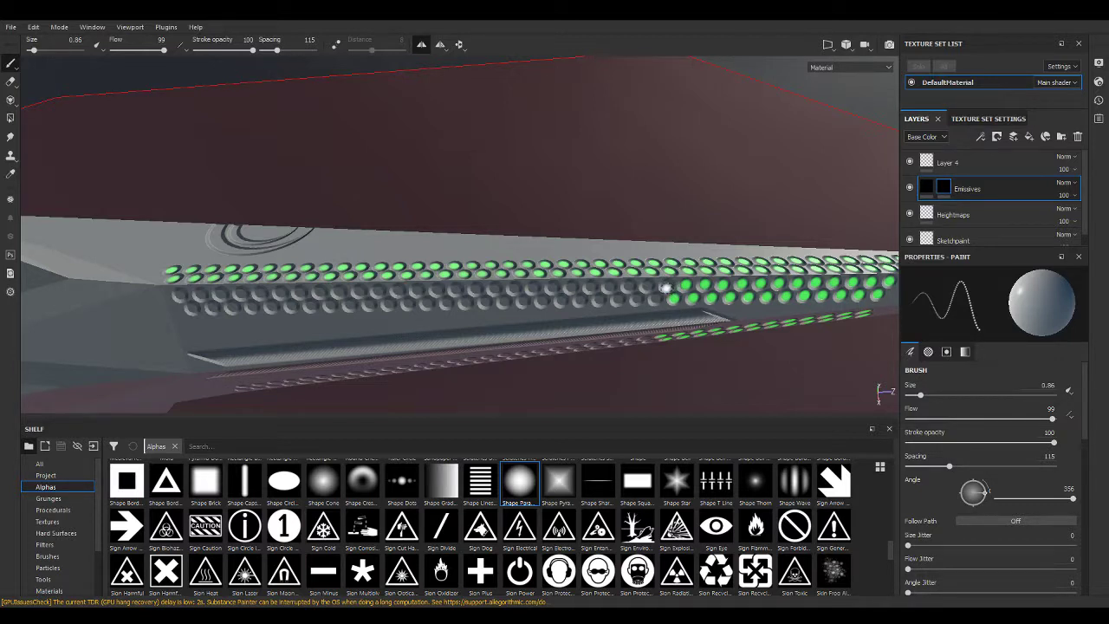
Paint straight lines of green dots along the middle row, undoing misaligned attempts.
left_click(244, 294, "shift")
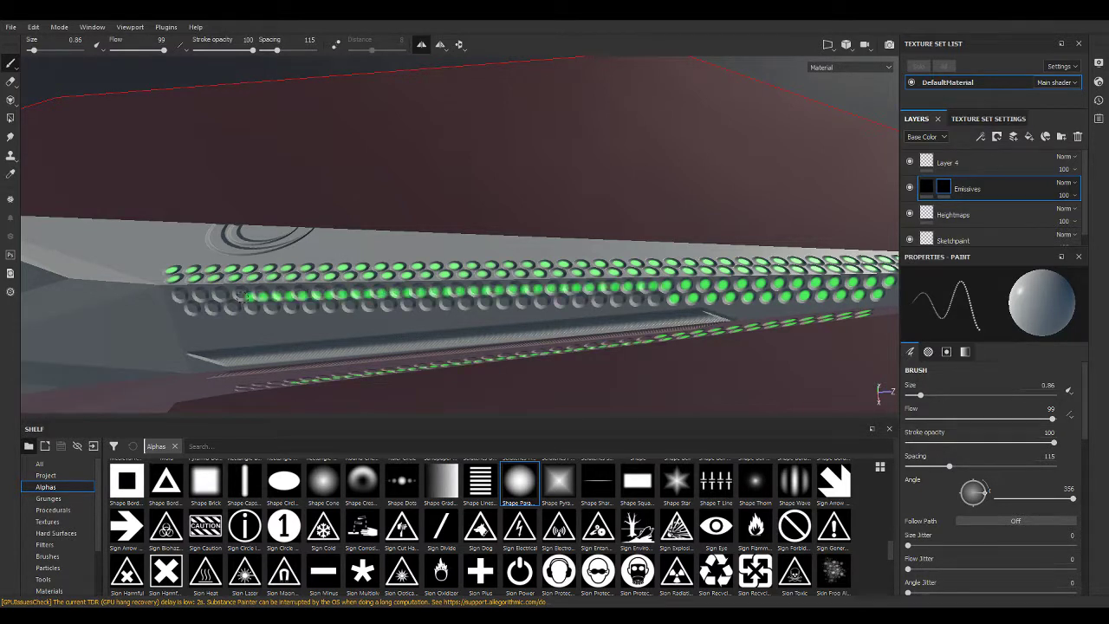
key("ctrl")
key("ctrl+z")
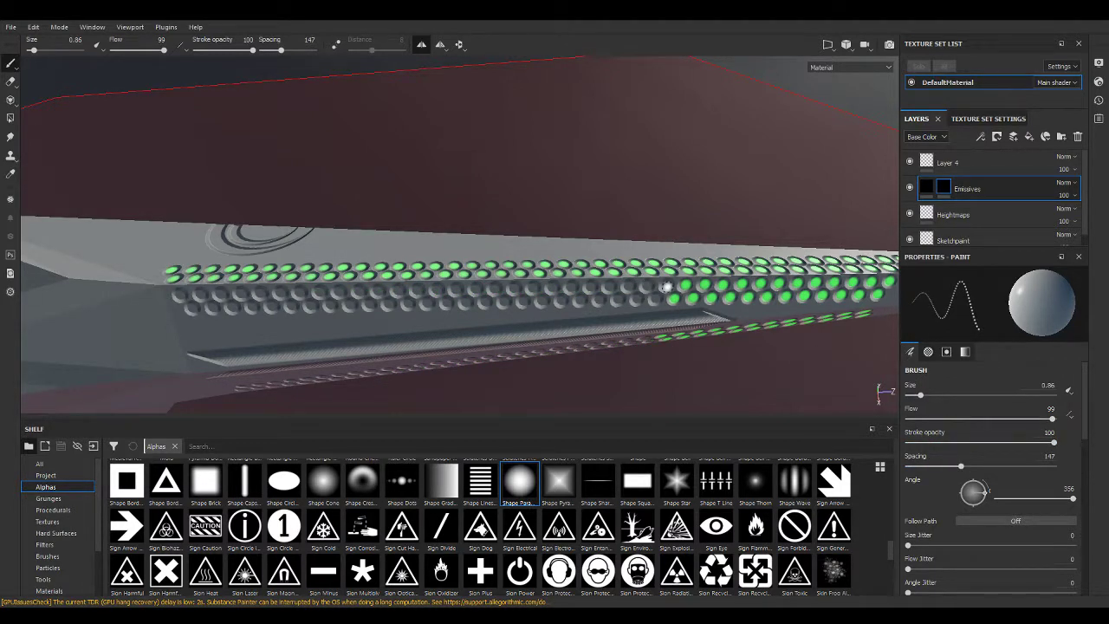
scroll(665, 288, "up", 5)
key("shift")
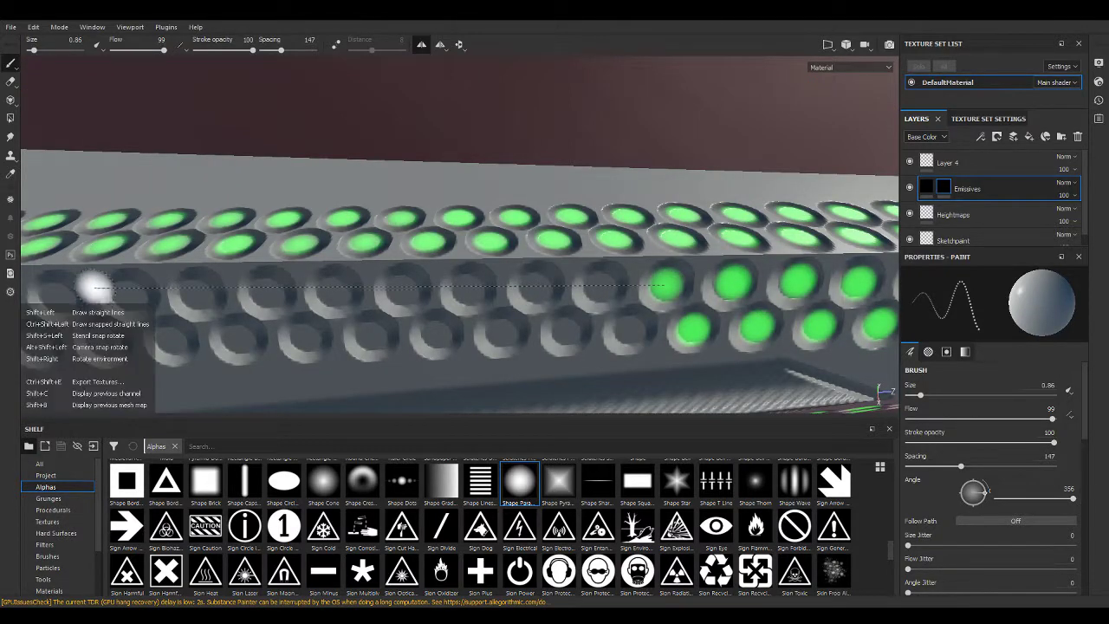
left_click(125, 290, "shift")
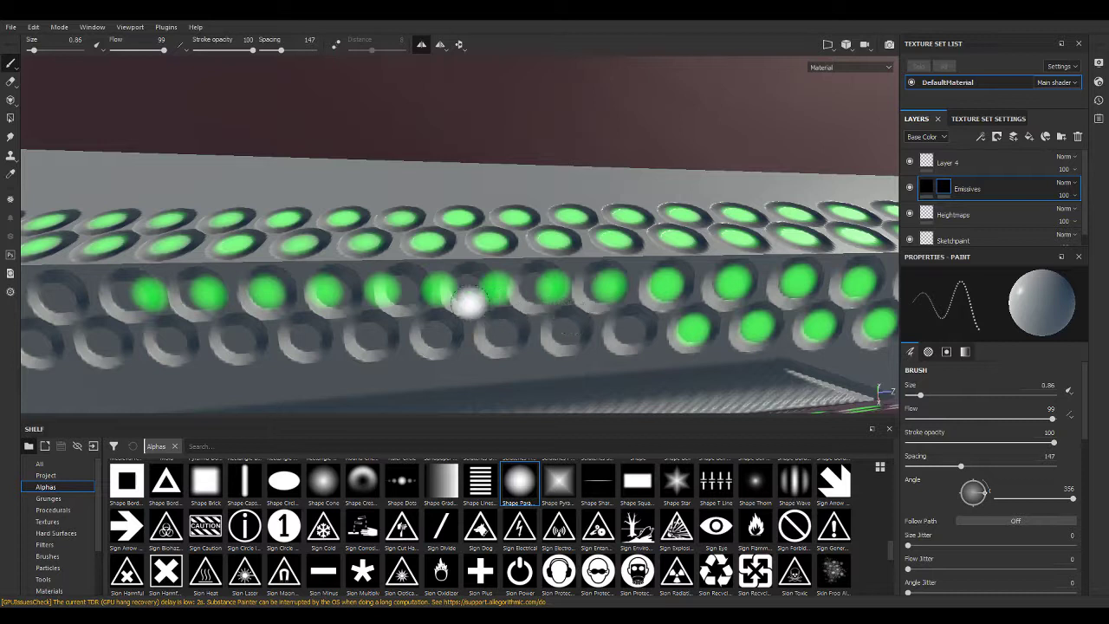
key("ctrl+z")
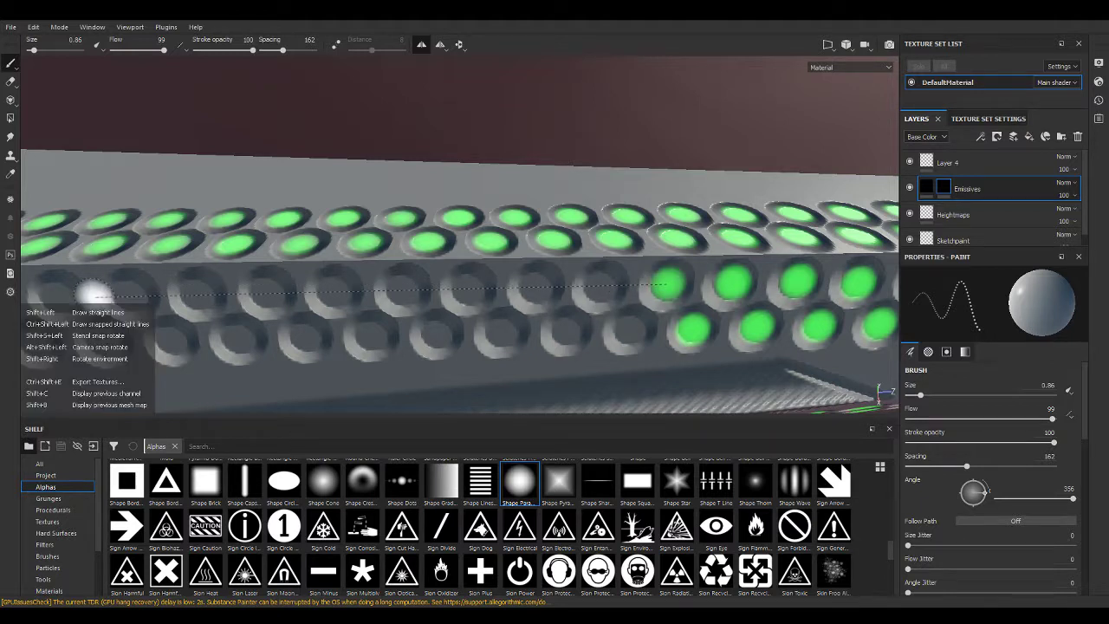
left_click(125, 295, "shift")
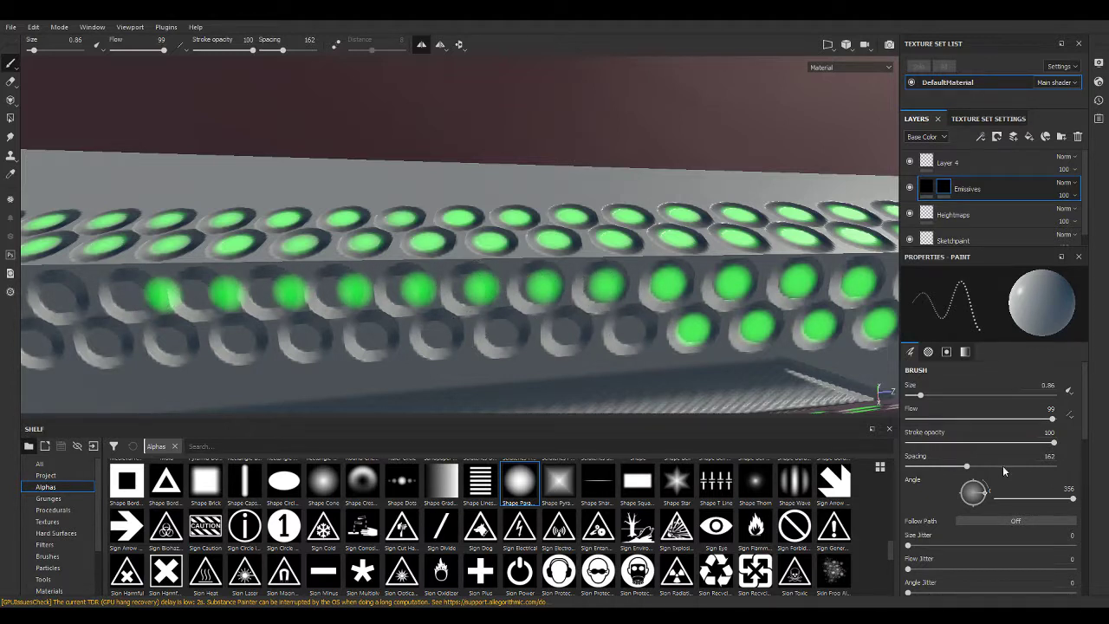
Redo the middle-row straight dot line at spacing 179 and inspect the rows.
key("ctrl+z")
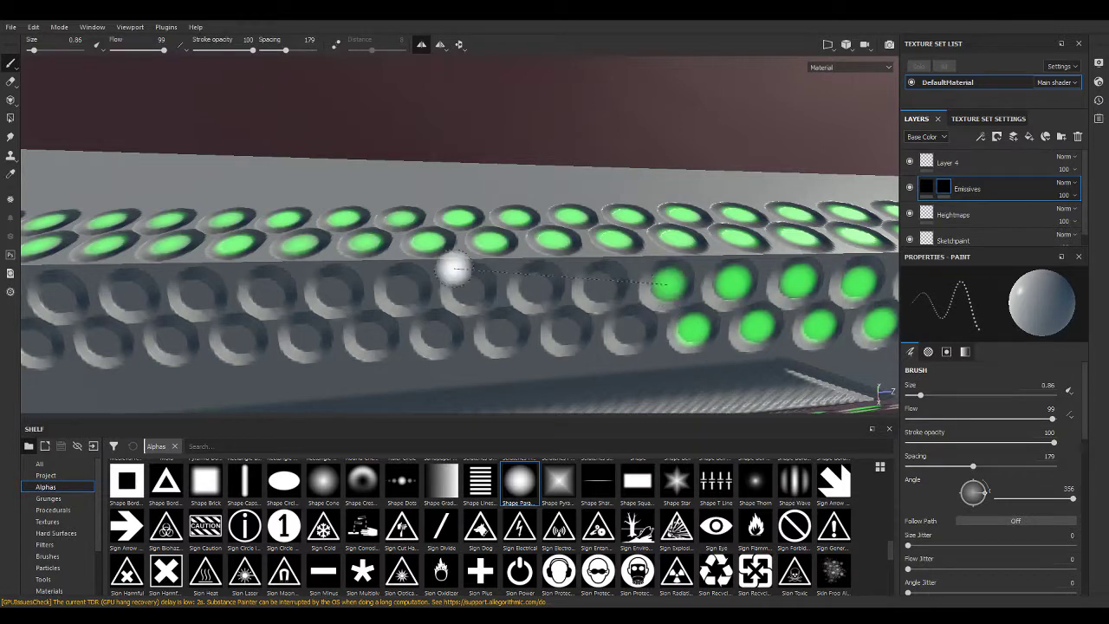
key("shift")
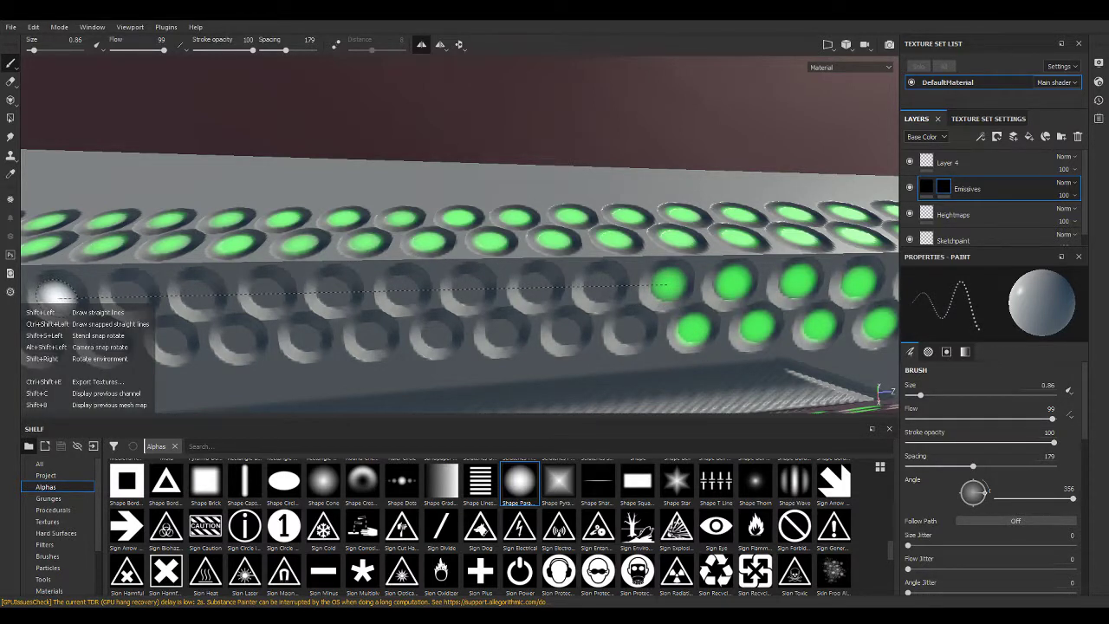
left_click(54, 292, "shift")
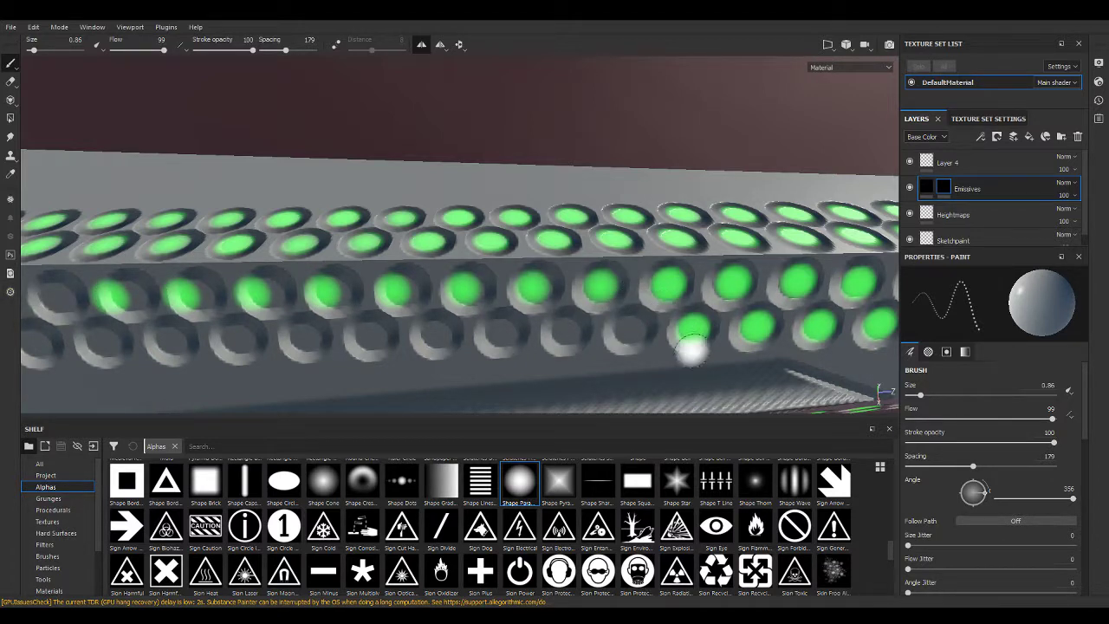
mouse_move(569, 321)
left_mouse_down("alt")
mouse_move(559, 270)
mouse_move(659, 286)
left_mouse_up("alt")
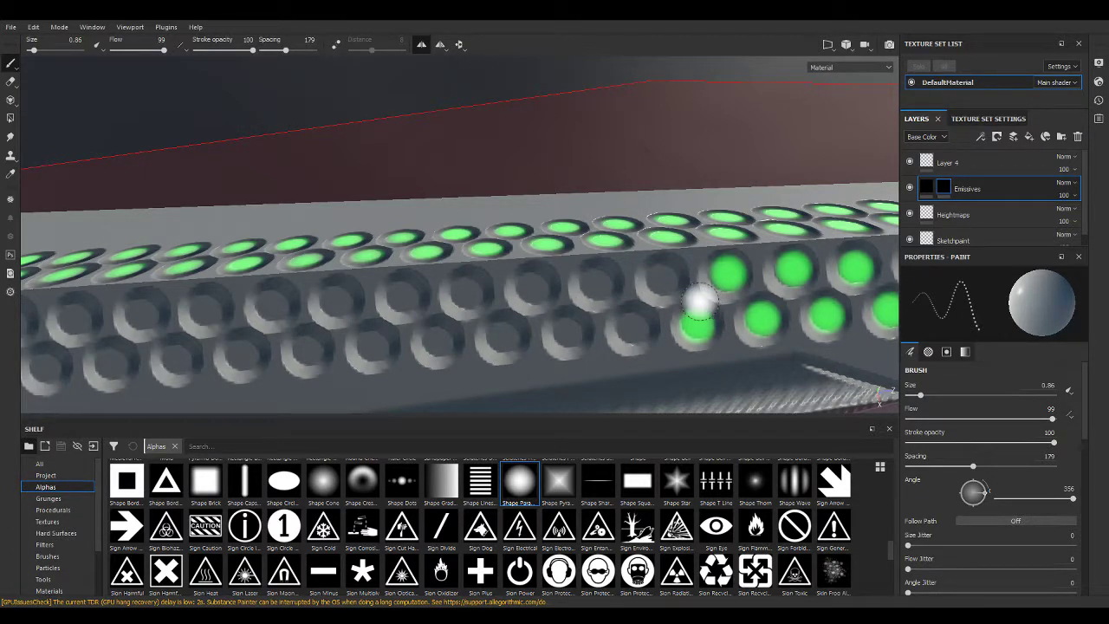
scroll(660, 279, "up", 1)
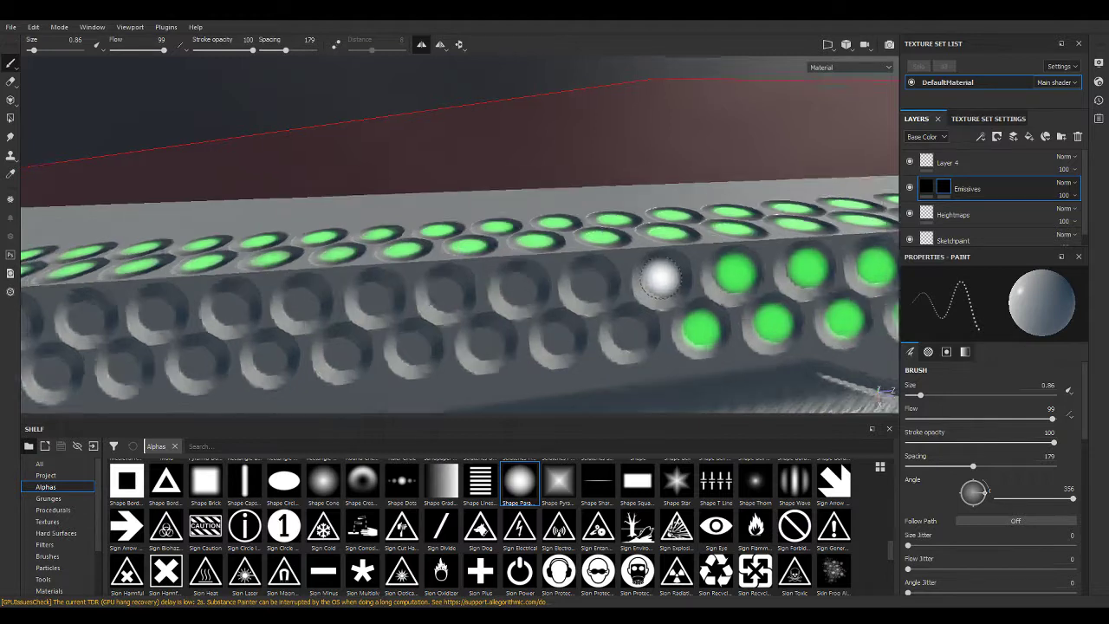
scroll(660, 279, "up", 1)
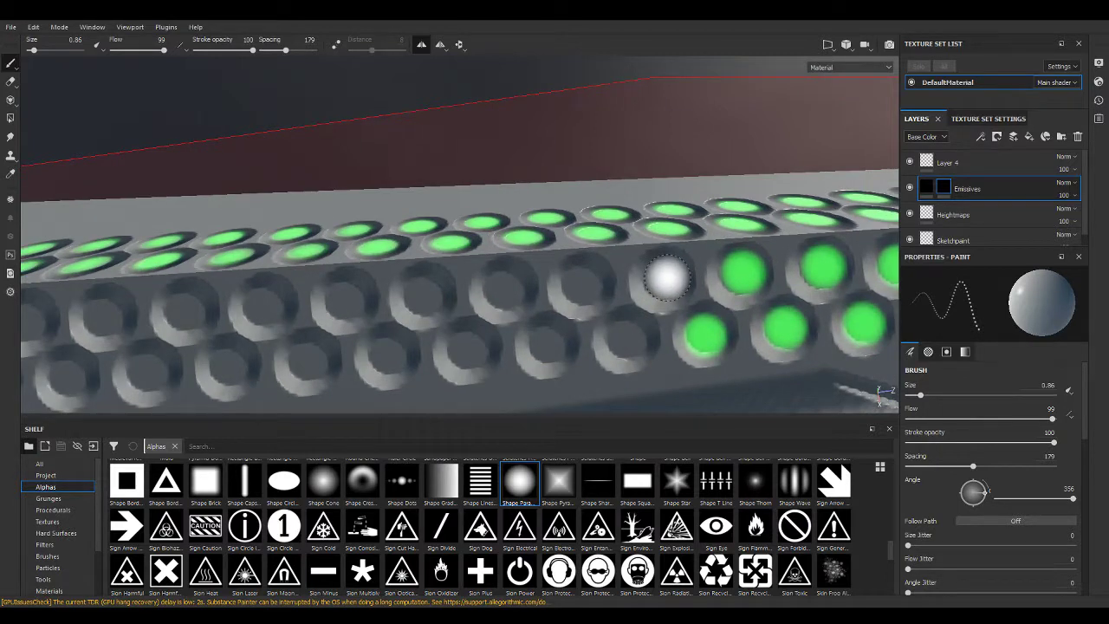
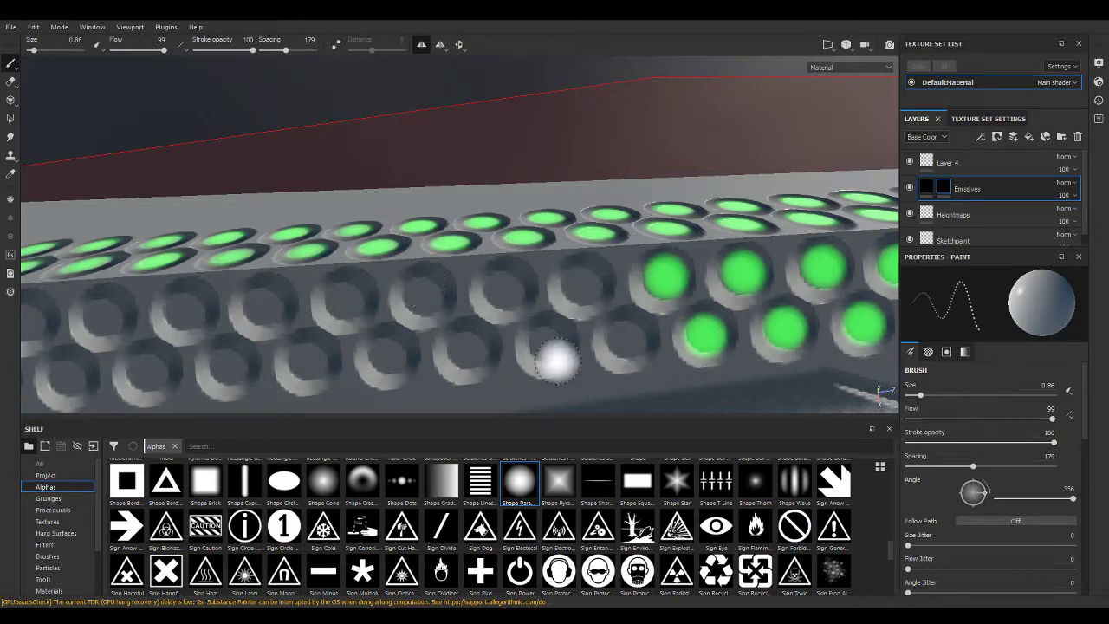
Paint green emissive light into the bar's front-face holes, alternating between upper and lower rows.
left_click(581, 283)
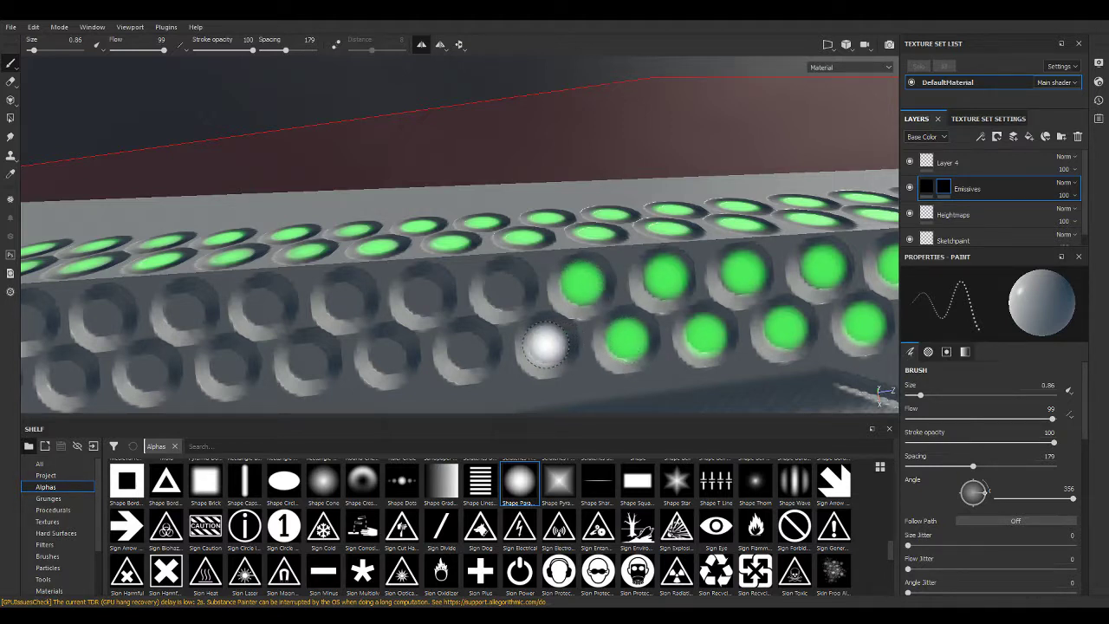
left_click(539, 340)
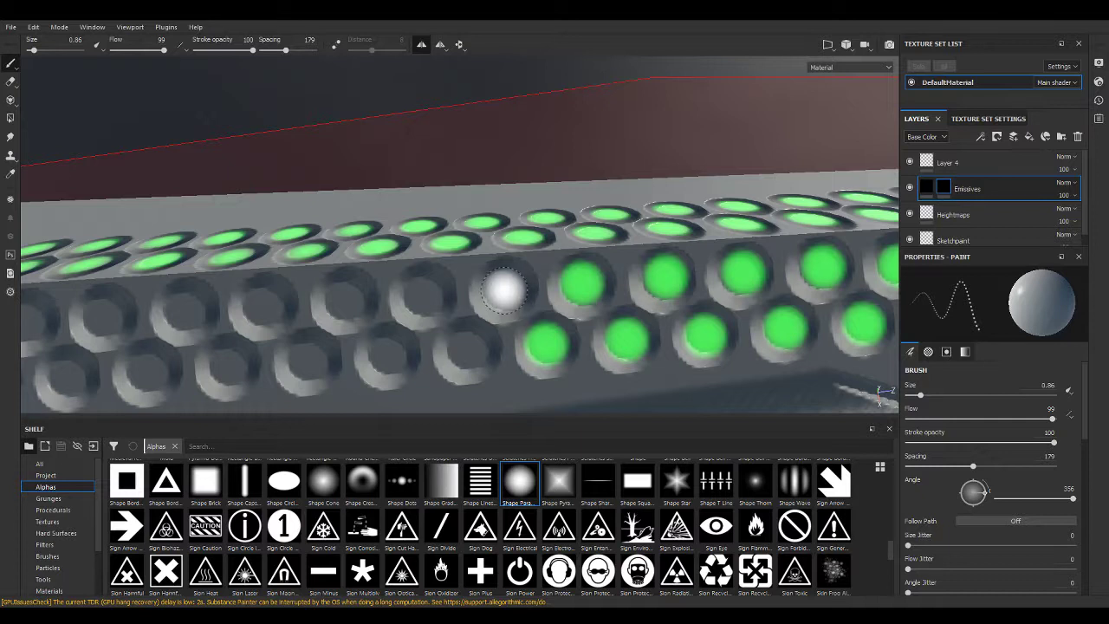
left_click(504, 289)
left_click(467, 349)
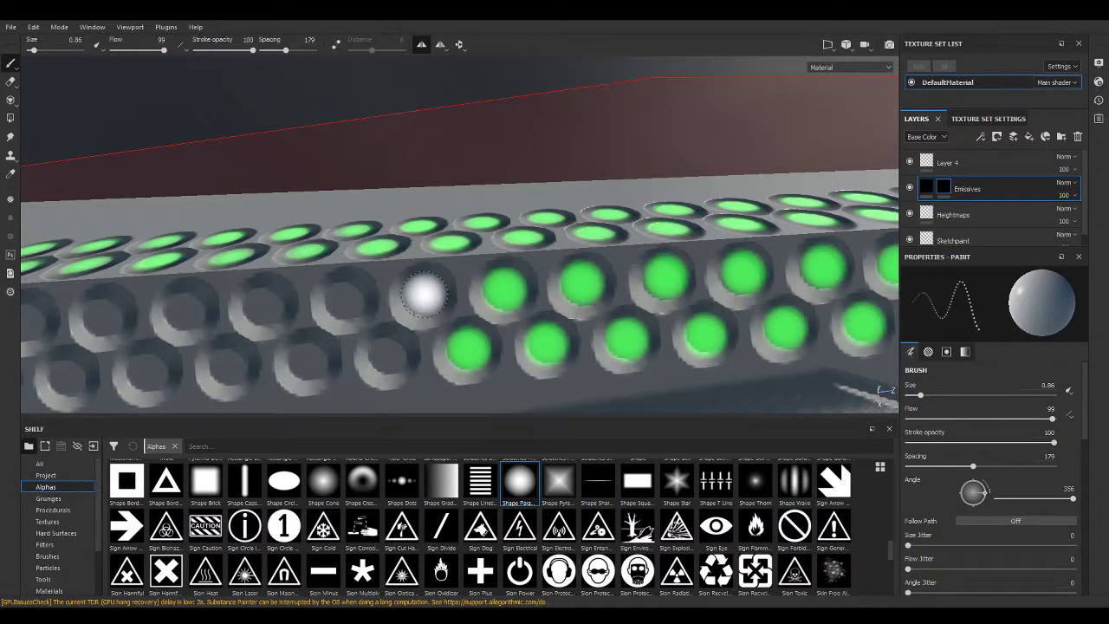
left_click(425, 294)
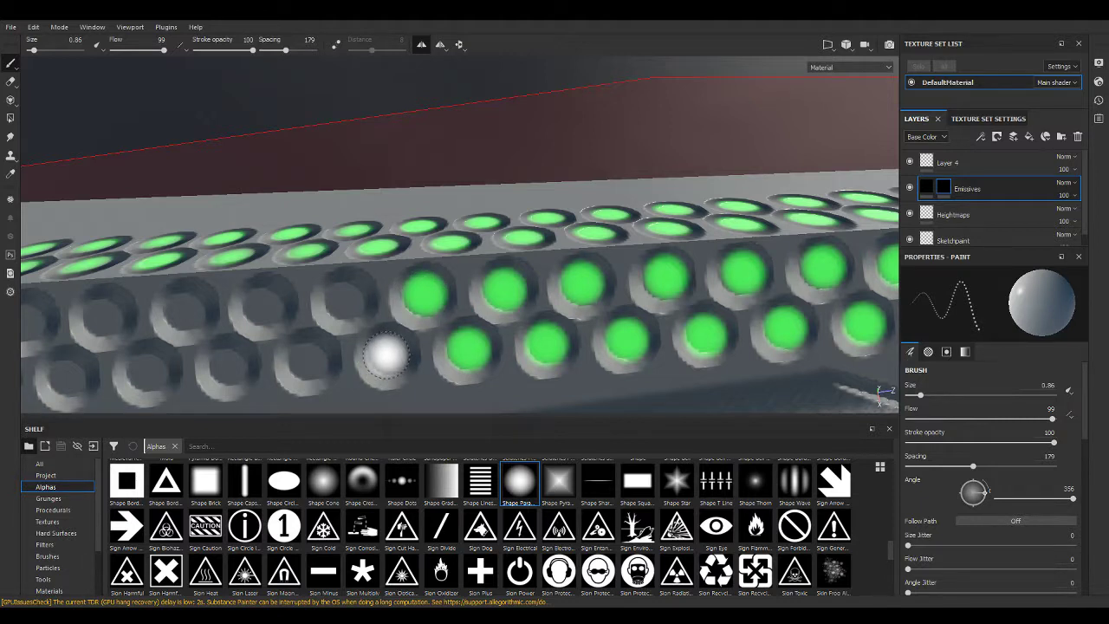
left_click(387, 355)
left_click(345, 299)
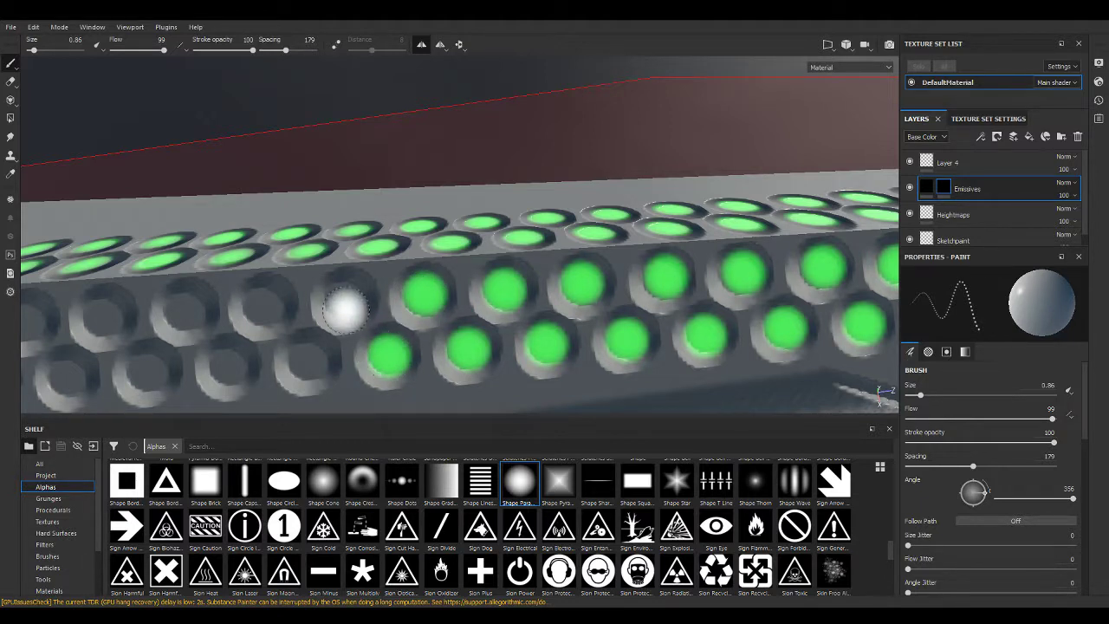
left_click(306, 368)
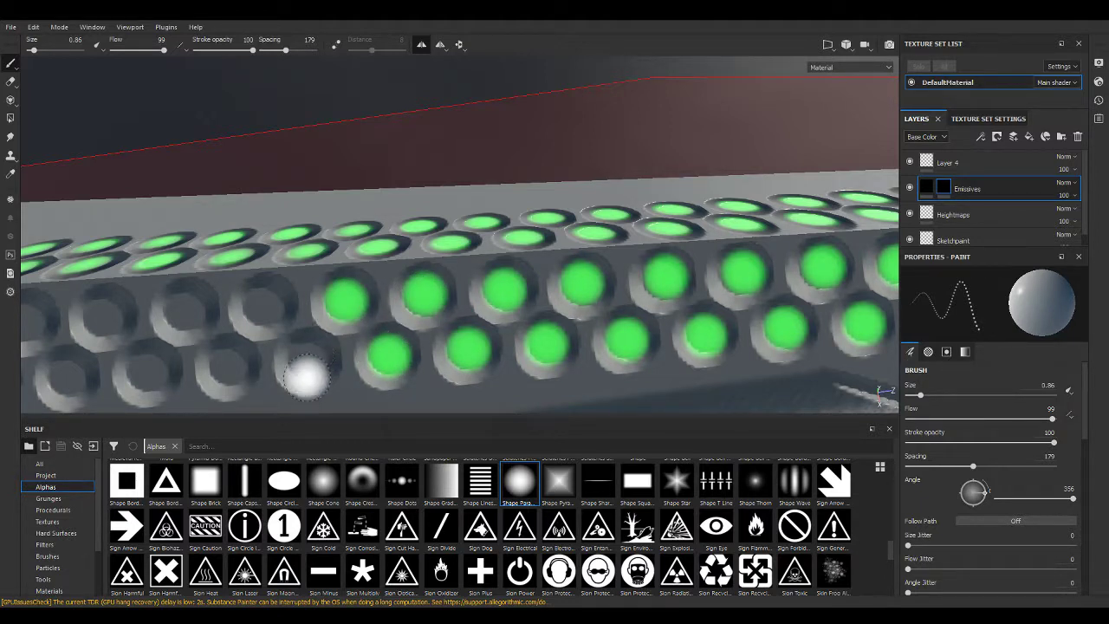
left_click(306, 362)
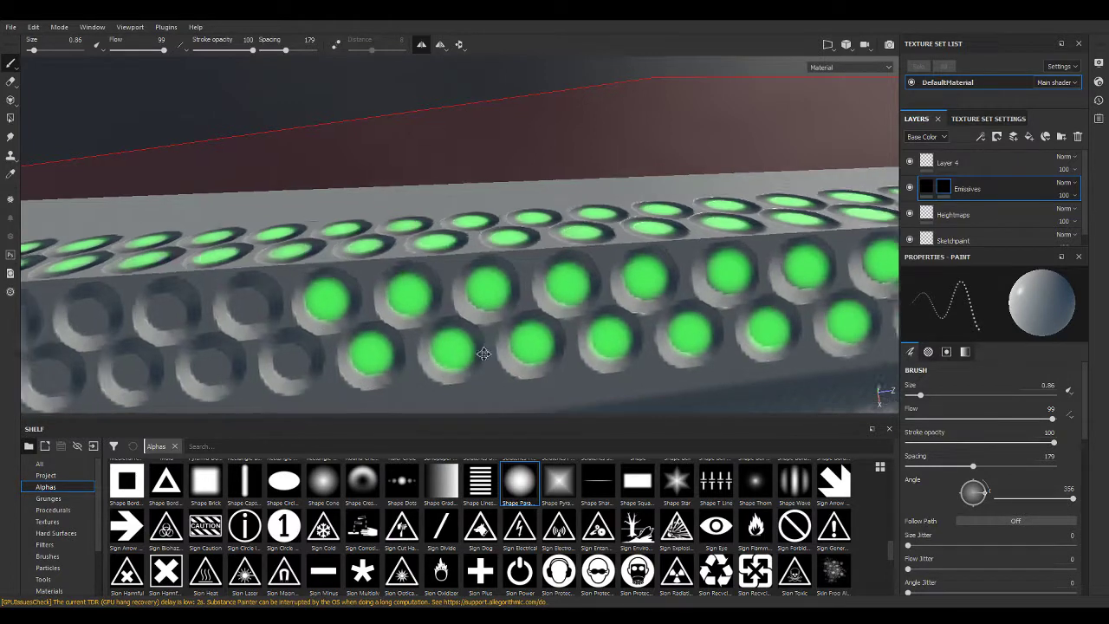
left_click(861, 316)
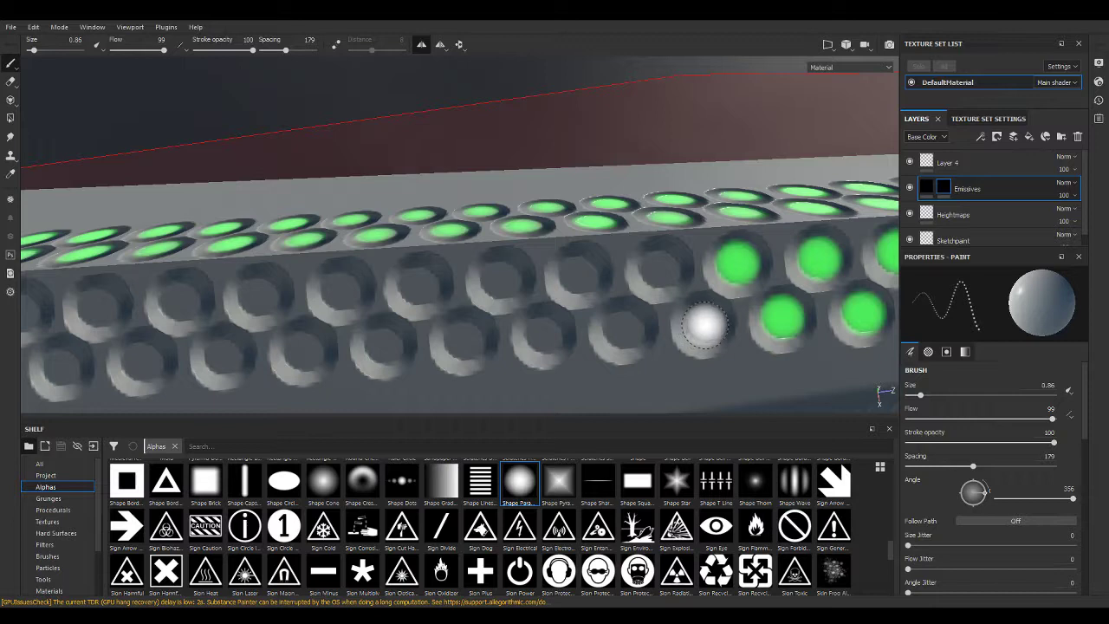
left_click(700, 327)
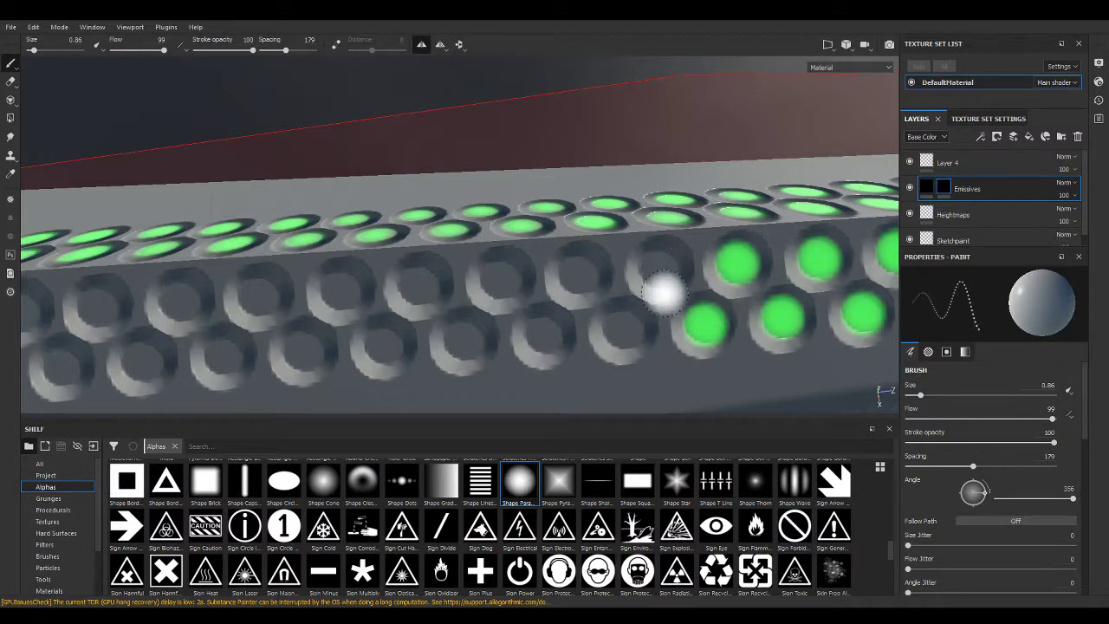
Zoom in and paint six more upper and lower front-face holes green.
scroll(697, 319, "up", 2)
scroll(701, 316, "up", 4)
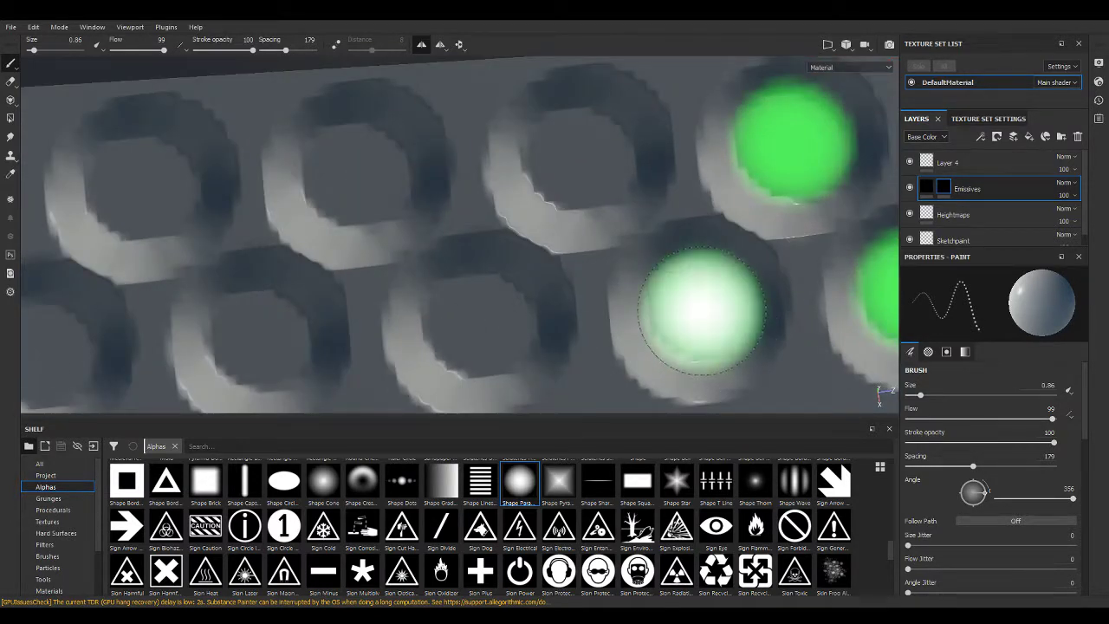
left_click(701, 312)
left_click(583, 180)
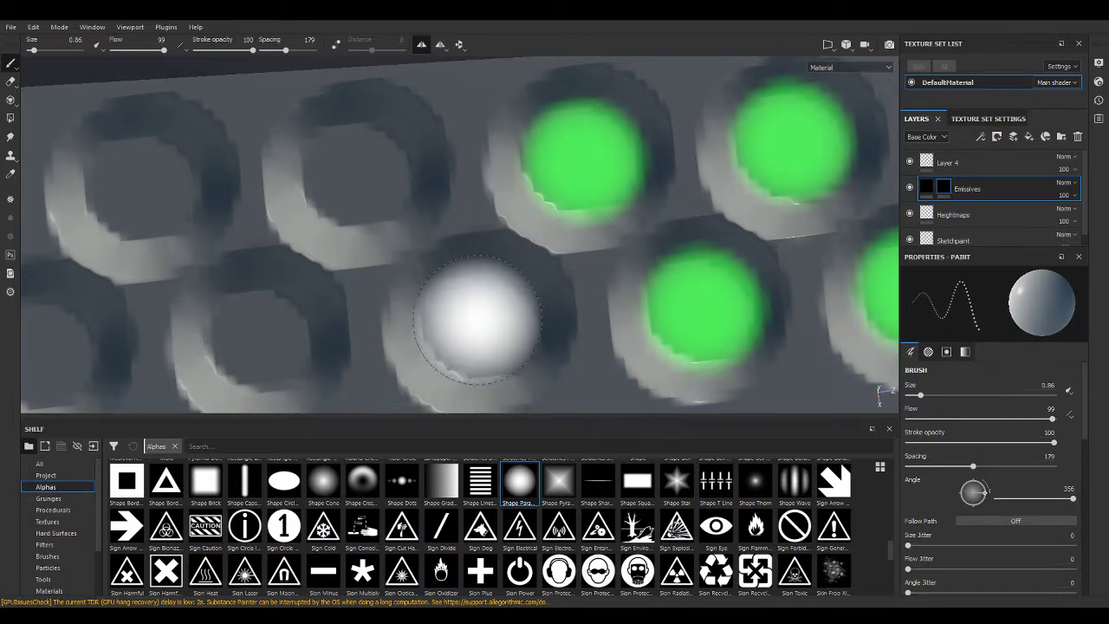
left_click(479, 320)
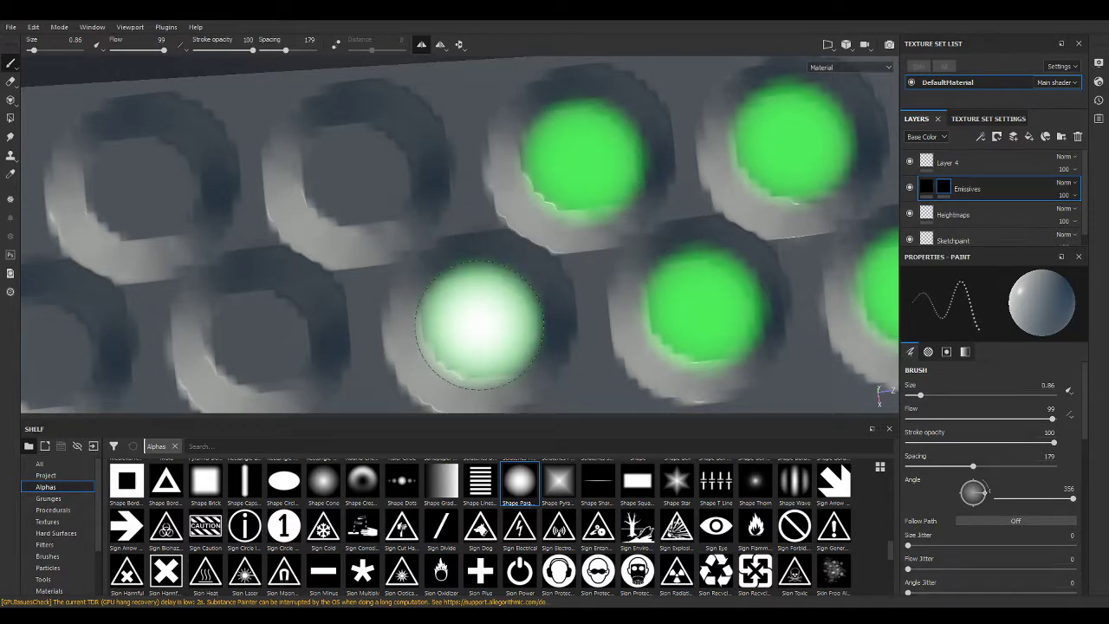
left_click(356, 166)
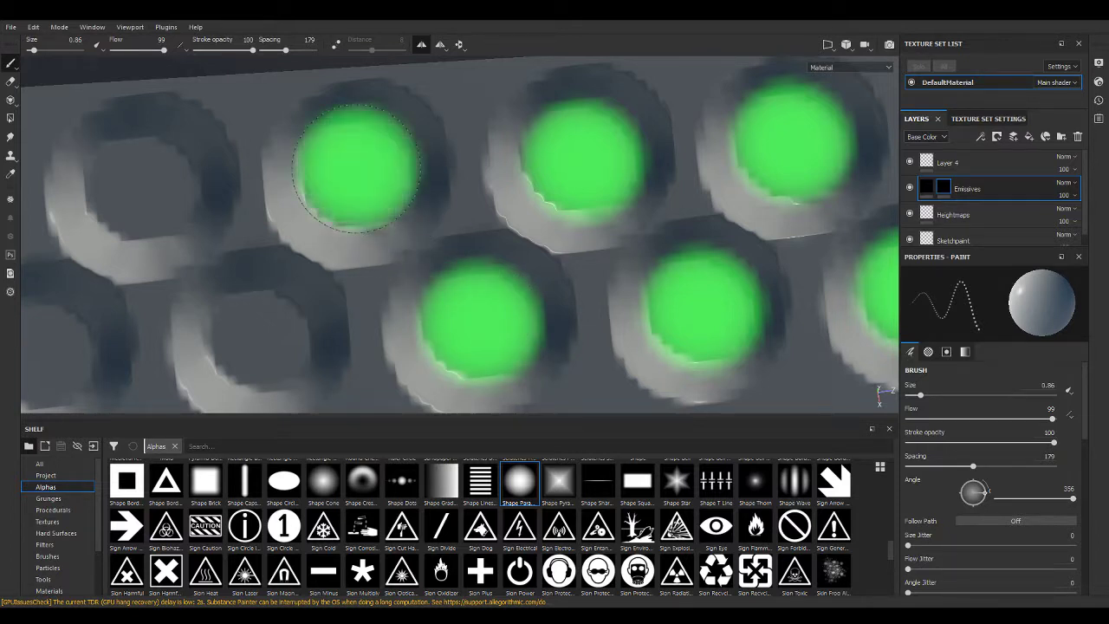
left_click(259, 336)
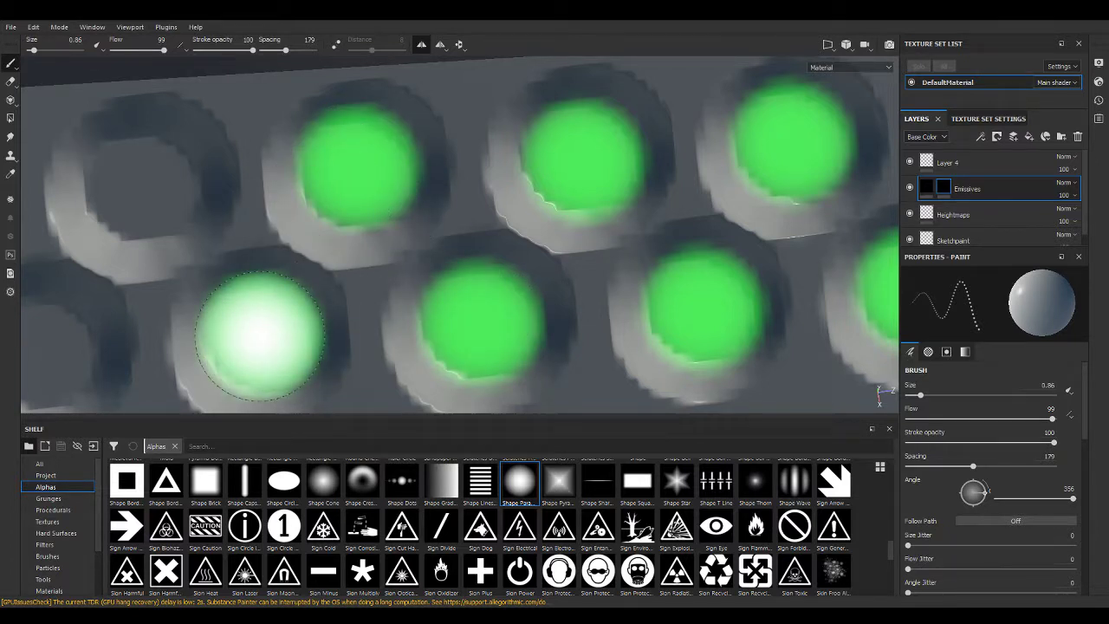
left_click(147, 185)
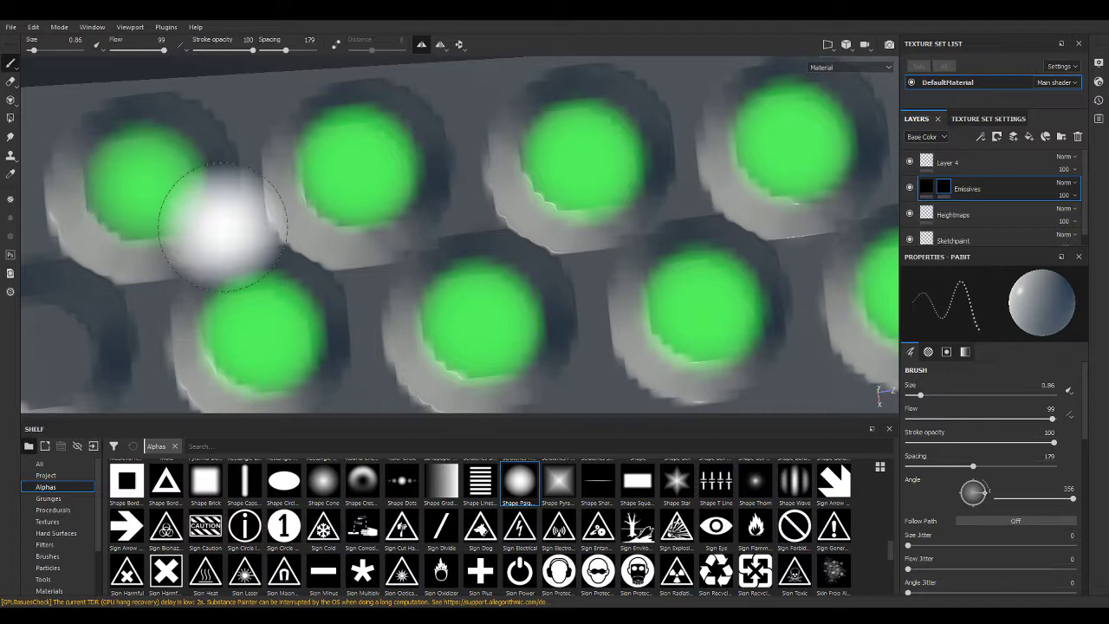
Pan along the bar and fill the next eight unlit holes with green light.
scroll(411, 285, "down", 5)
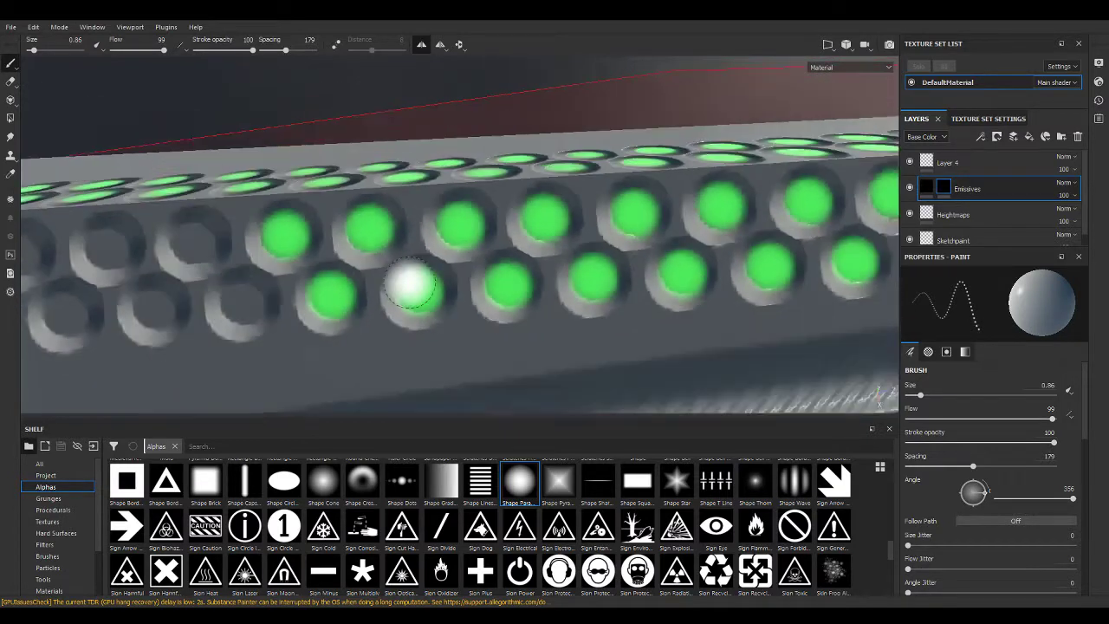
mouse_move(411, 286)
left_mouse_down("alt")
mouse_move(718, 297)
mouse_move(644, 285)
left_mouse_up("alt")
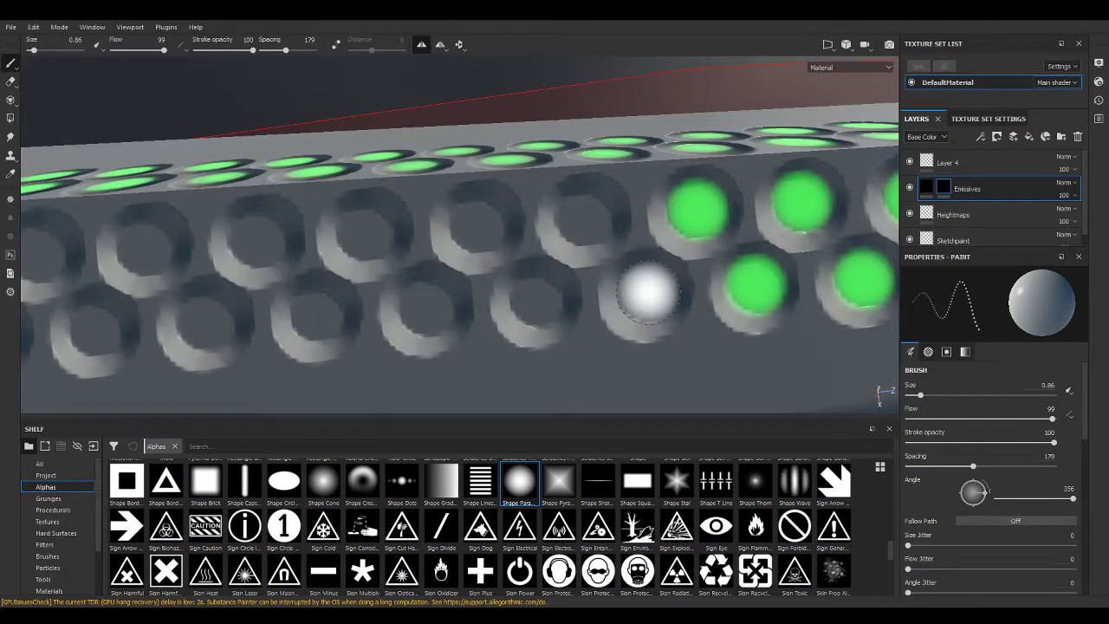
left_click(649, 293)
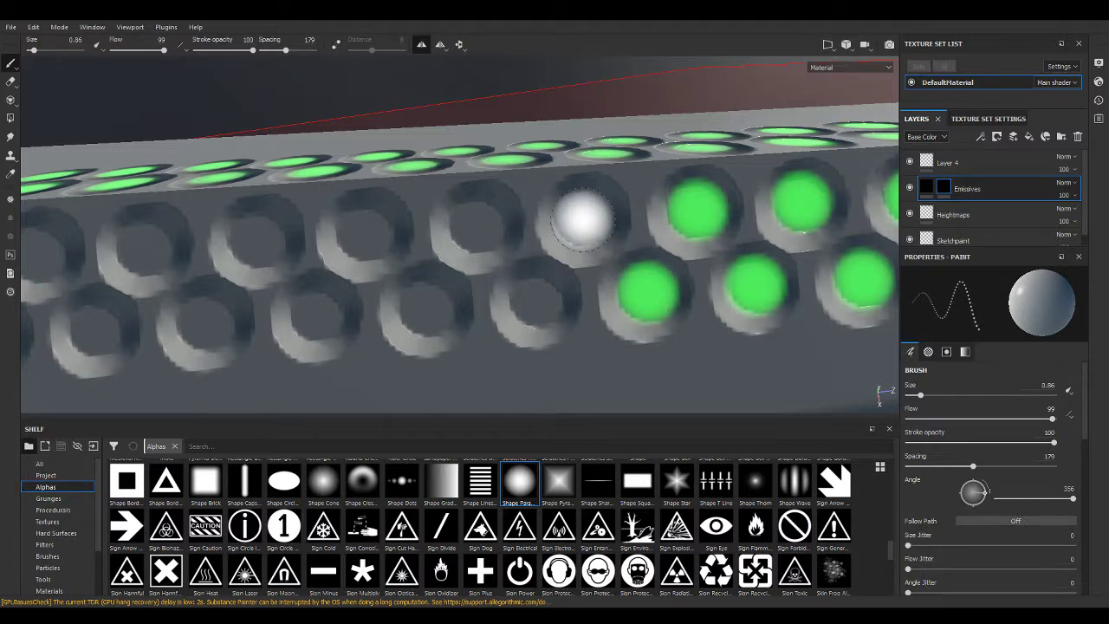
left_click(586, 217)
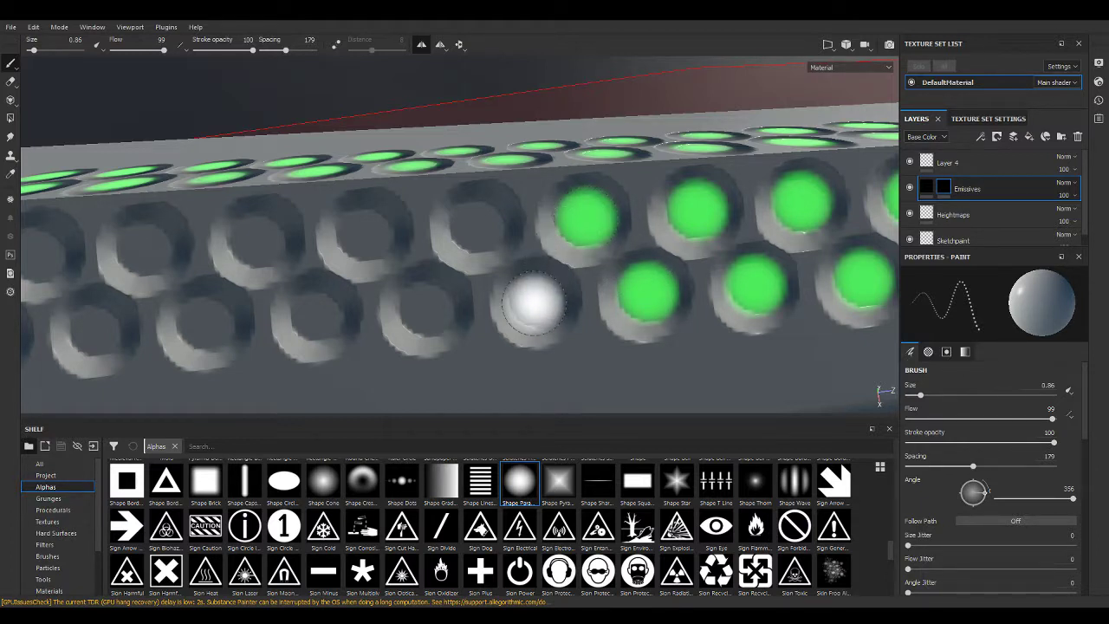
left_click(533, 304)
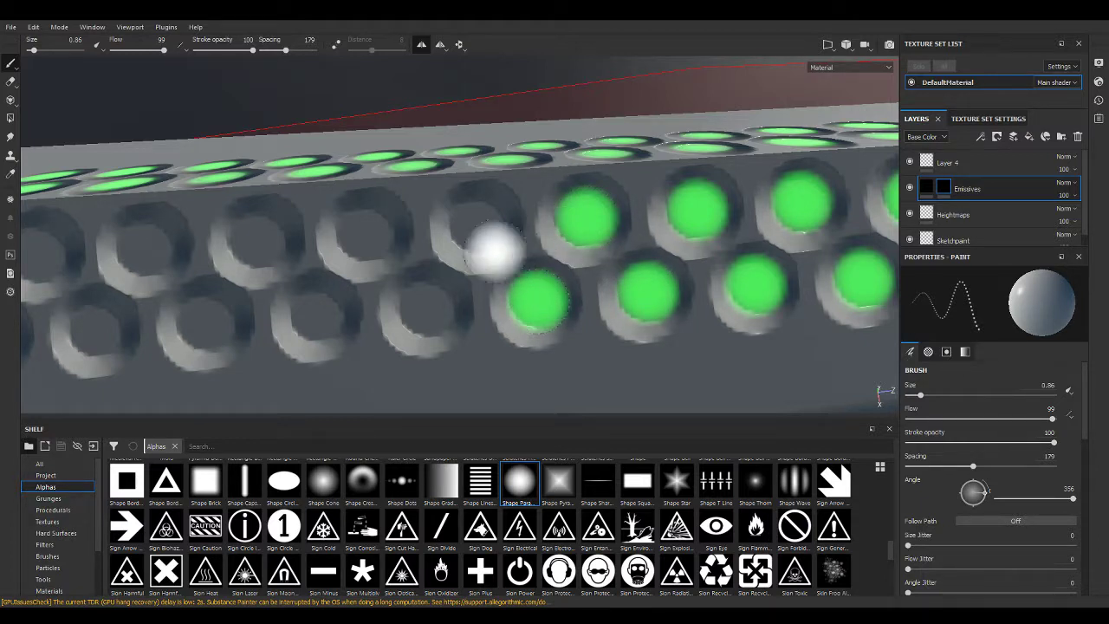
left_click(476, 221)
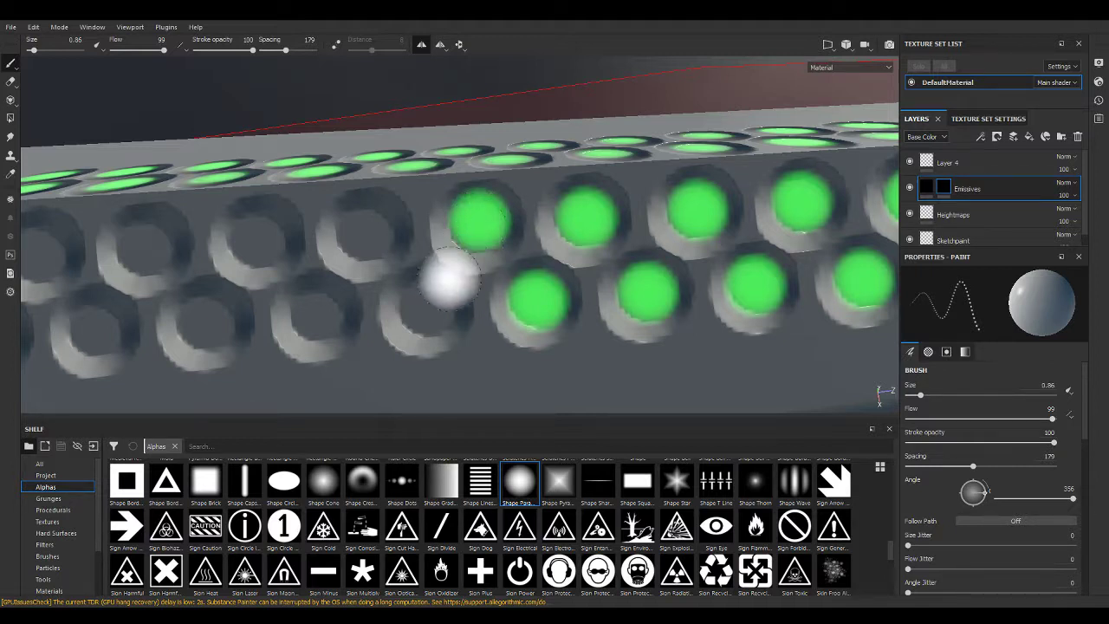
left_click(426, 306)
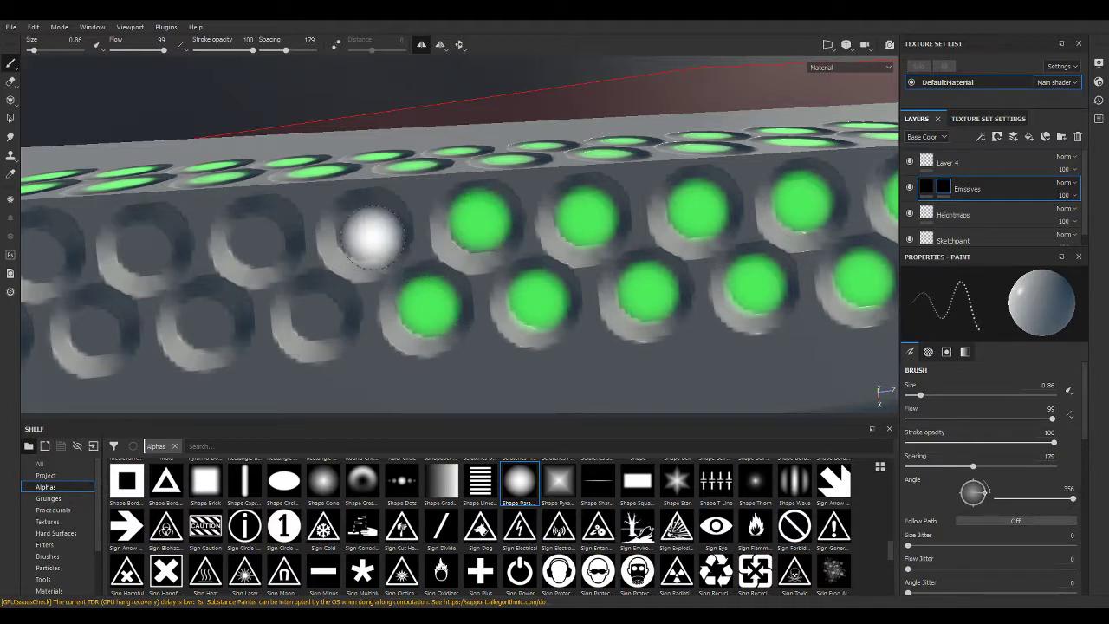
left_click(364, 232)
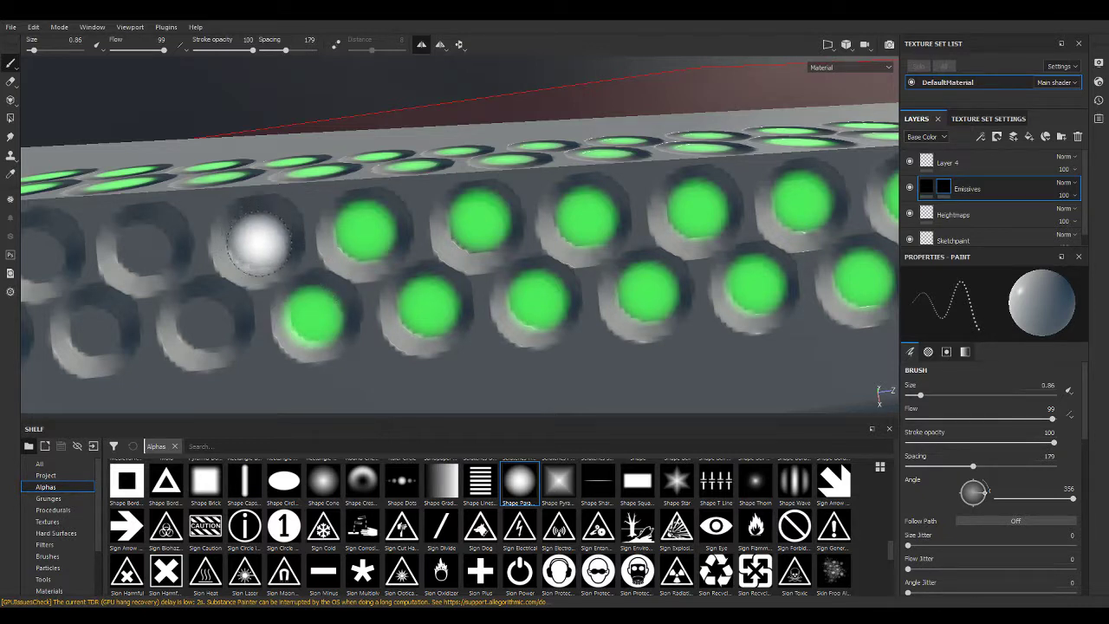
left_click(258, 240)
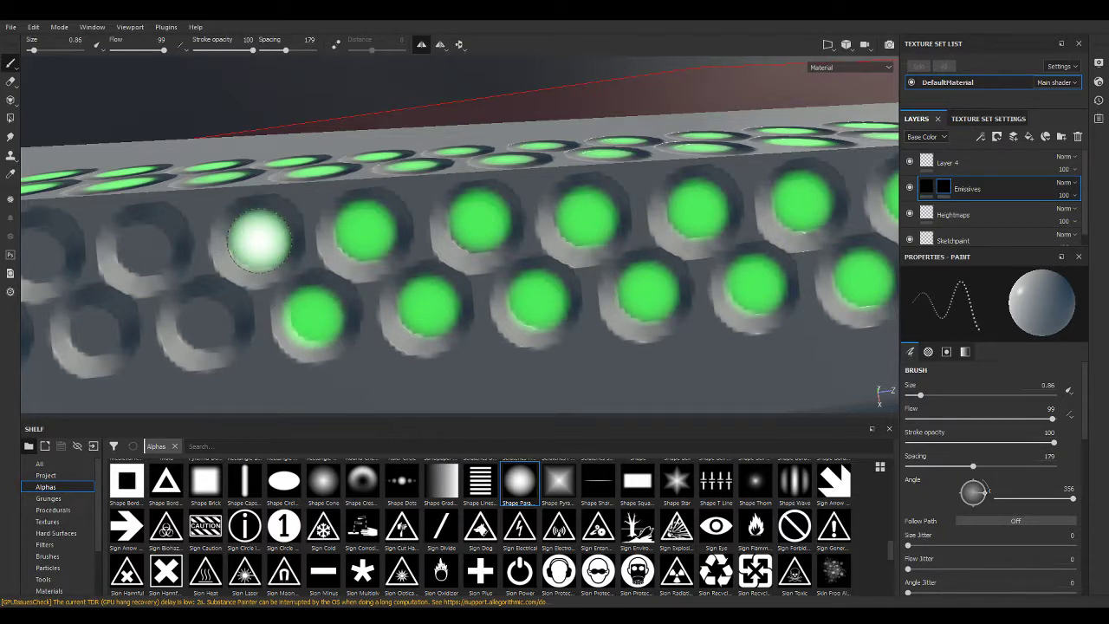
left_click(206, 323)
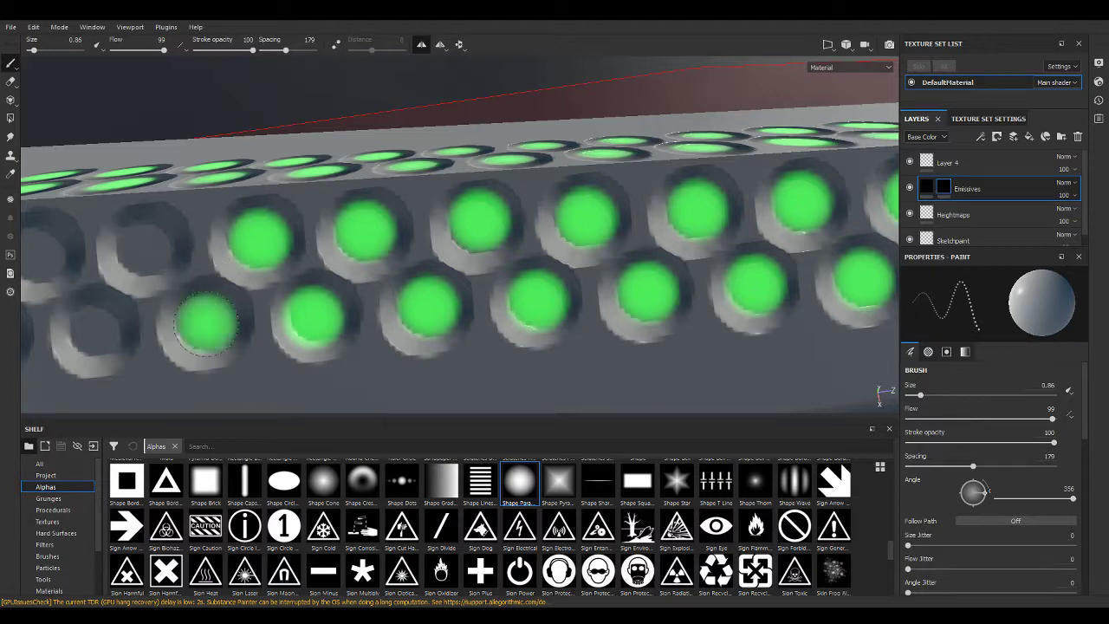
Pan left and paint five more upper and lower side holes green.
mouse_move(118, 264)
middle_mouse_down()
mouse_move(462, 266)
mouse_move(545, 247)
middle_mouse_up()
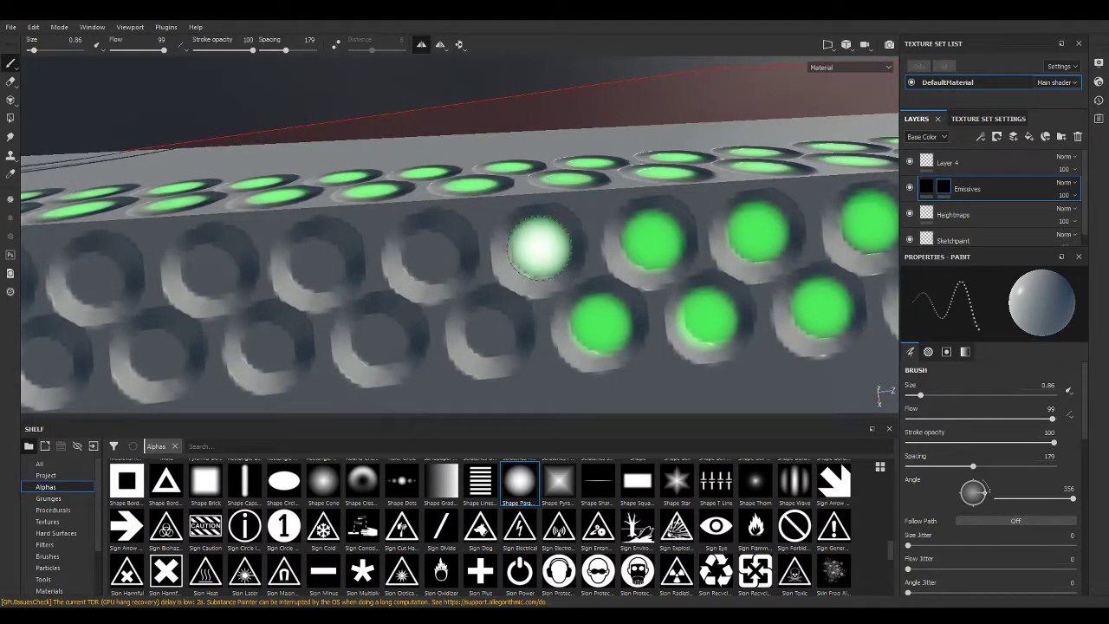
left_click(539, 247)
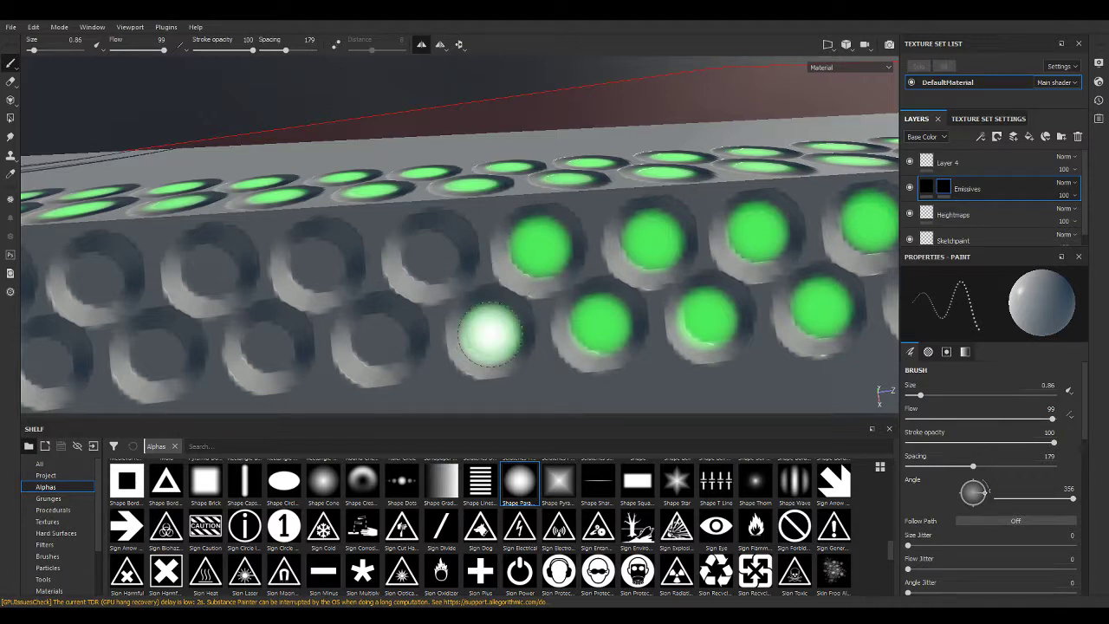
left_click(490, 333)
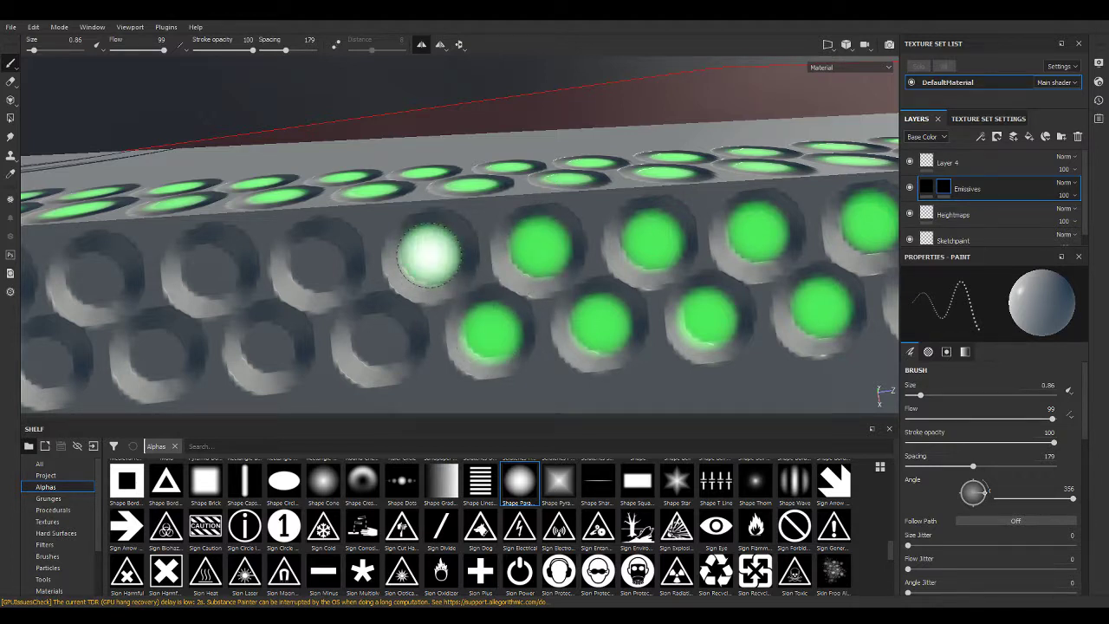
left_click(428, 253)
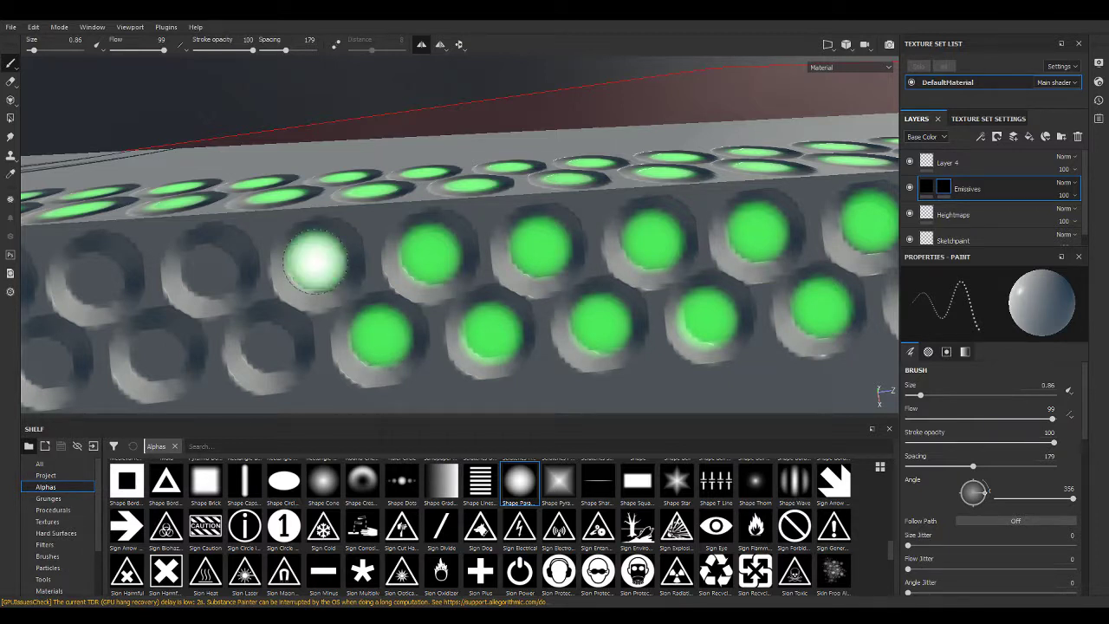
left_click(315, 260)
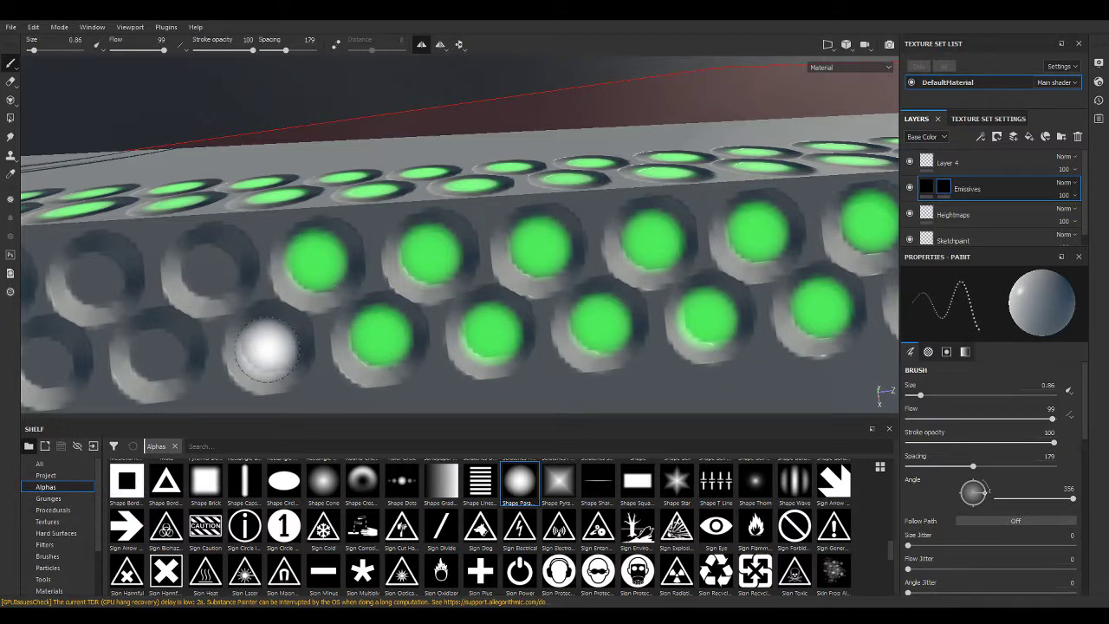
left_click(267, 345)
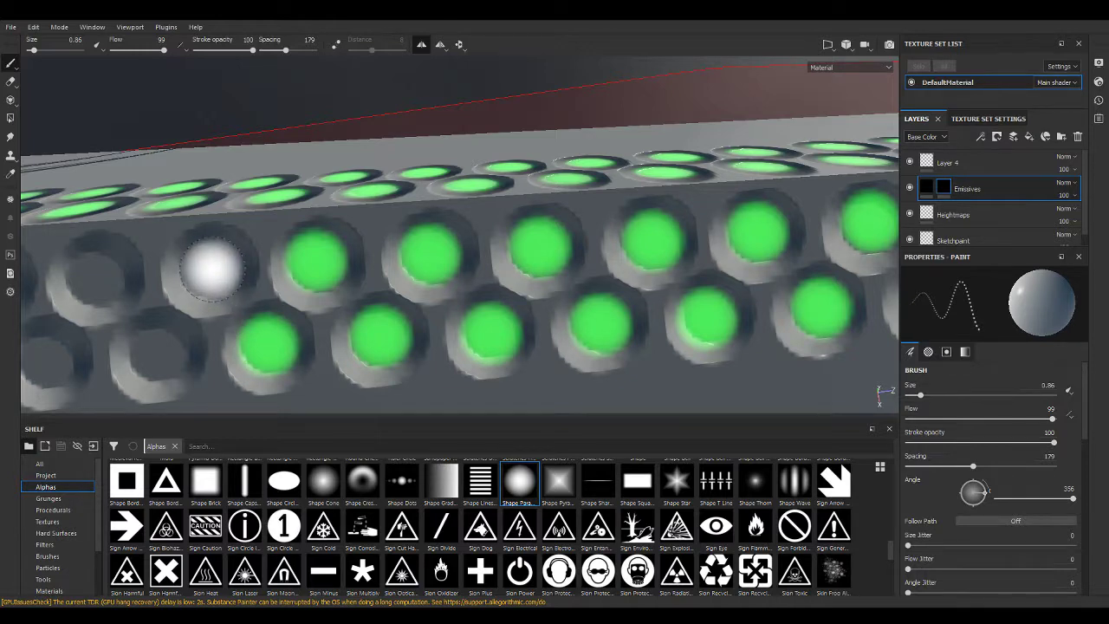
Pan further left and light five more holes in both rows green.
middle_click_drag(165, 250, 780, 218)
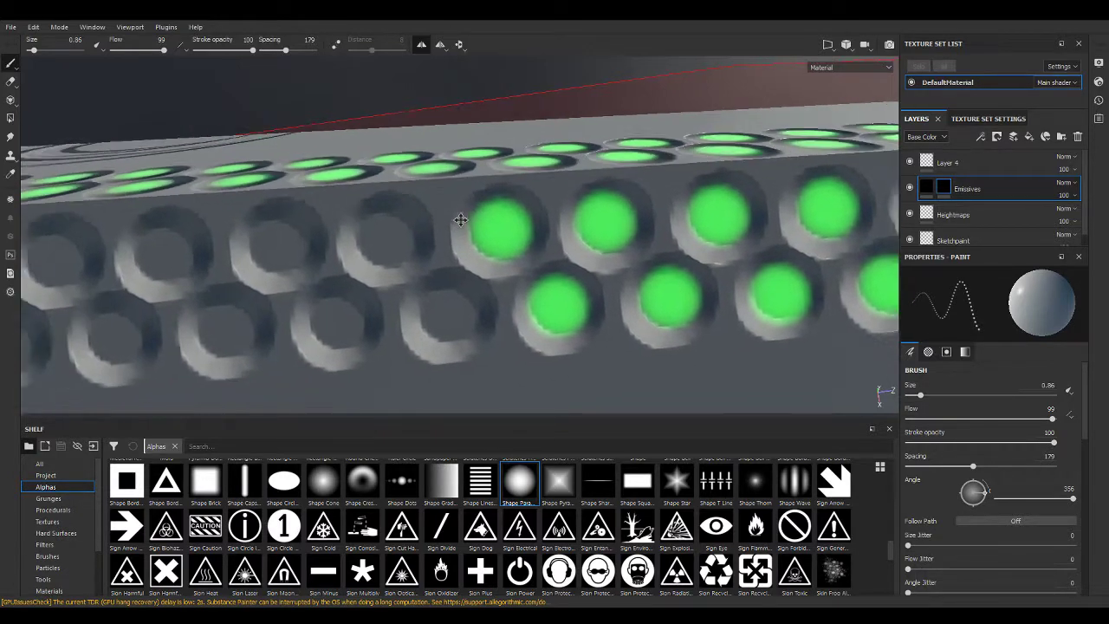
left_click(775, 309)
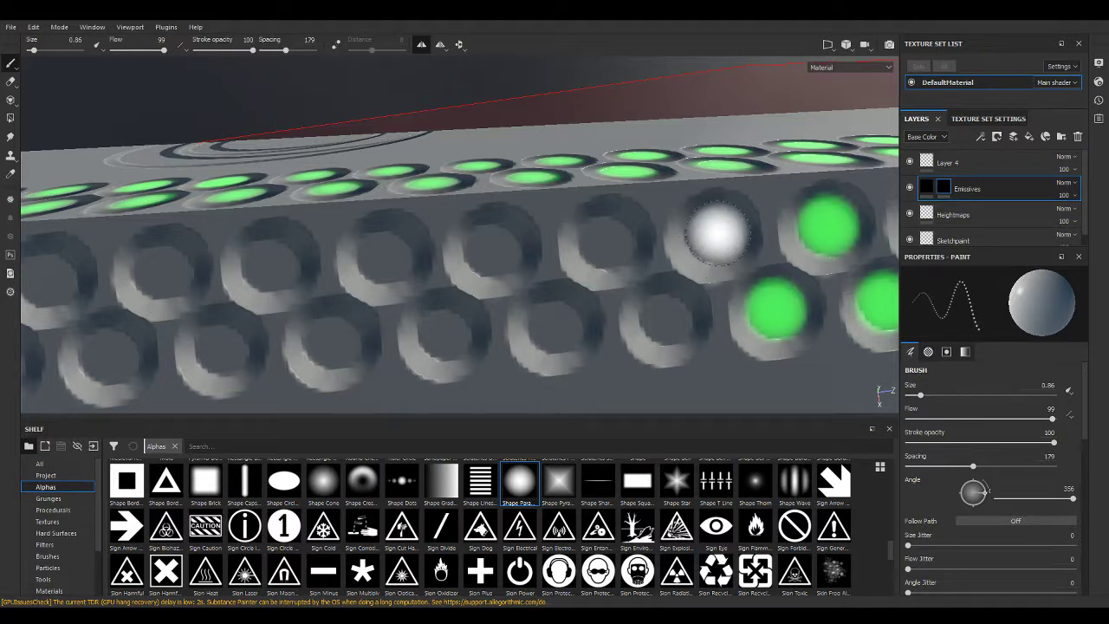
left_click(715, 233)
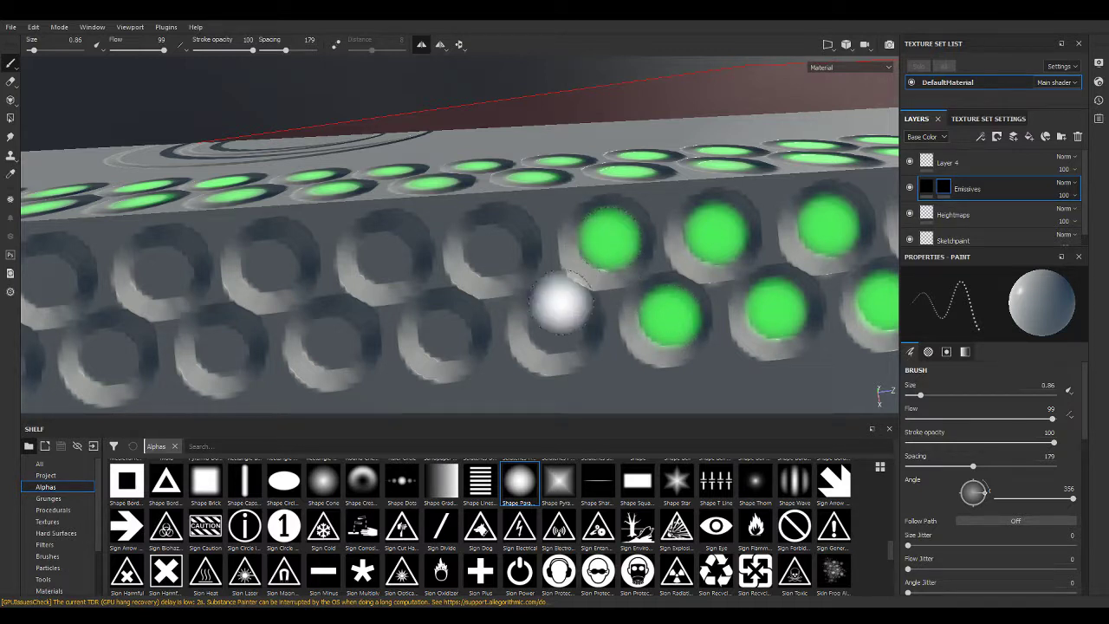
left_click(558, 327)
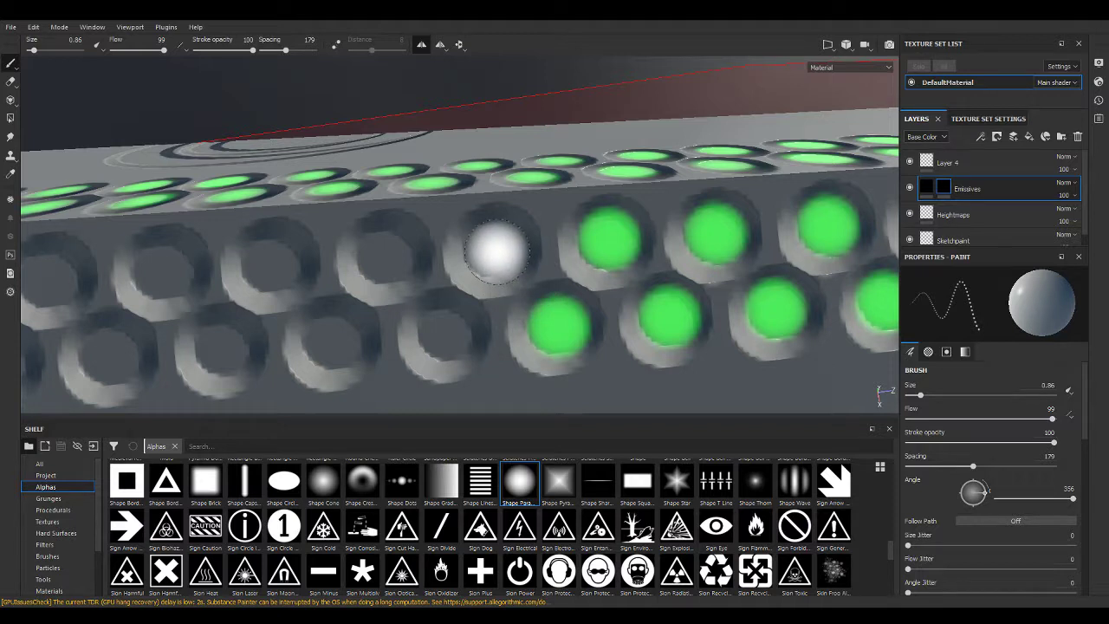
left_click(495, 252)
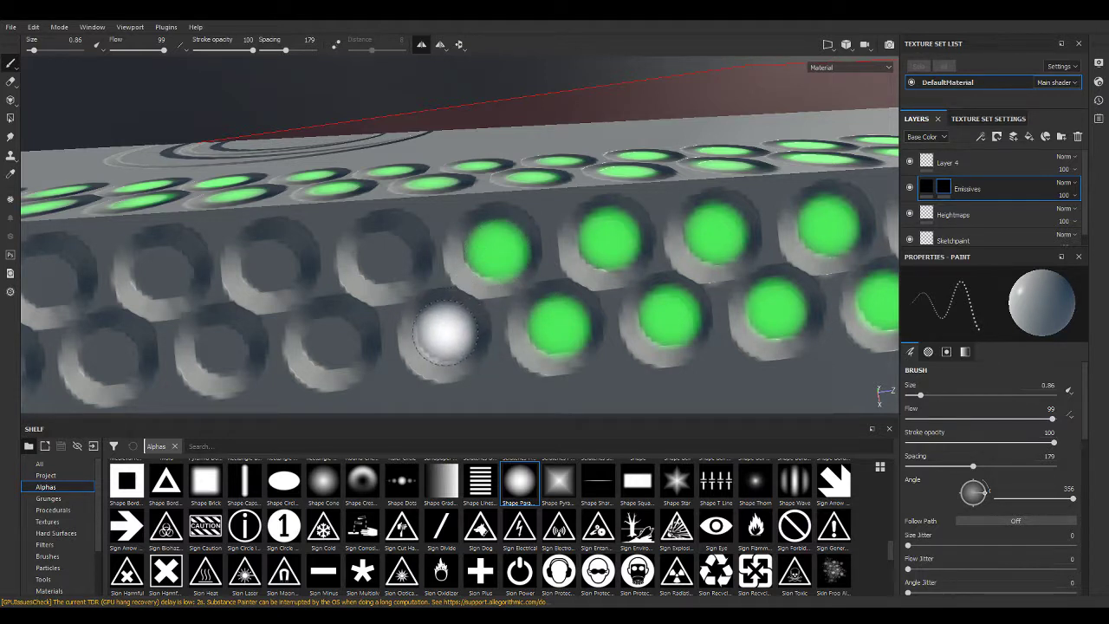
left_click(444, 334)
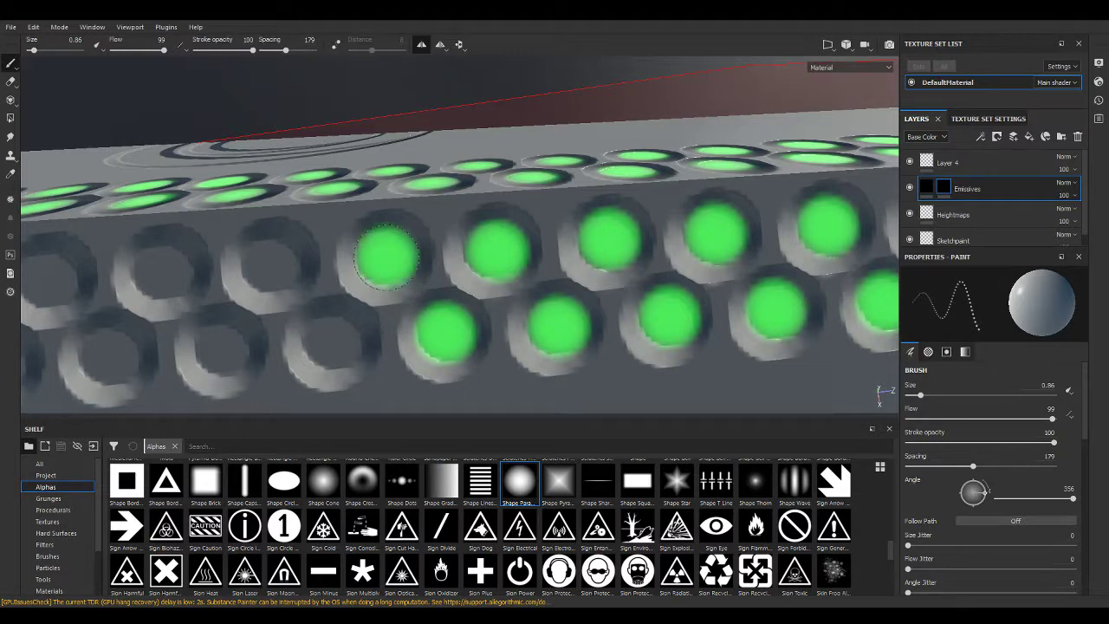
Orbit to the left end and paint the remaining bottom-row and upper-row holes green.
left_click_drag(292, 260, 714, 329, "alt")
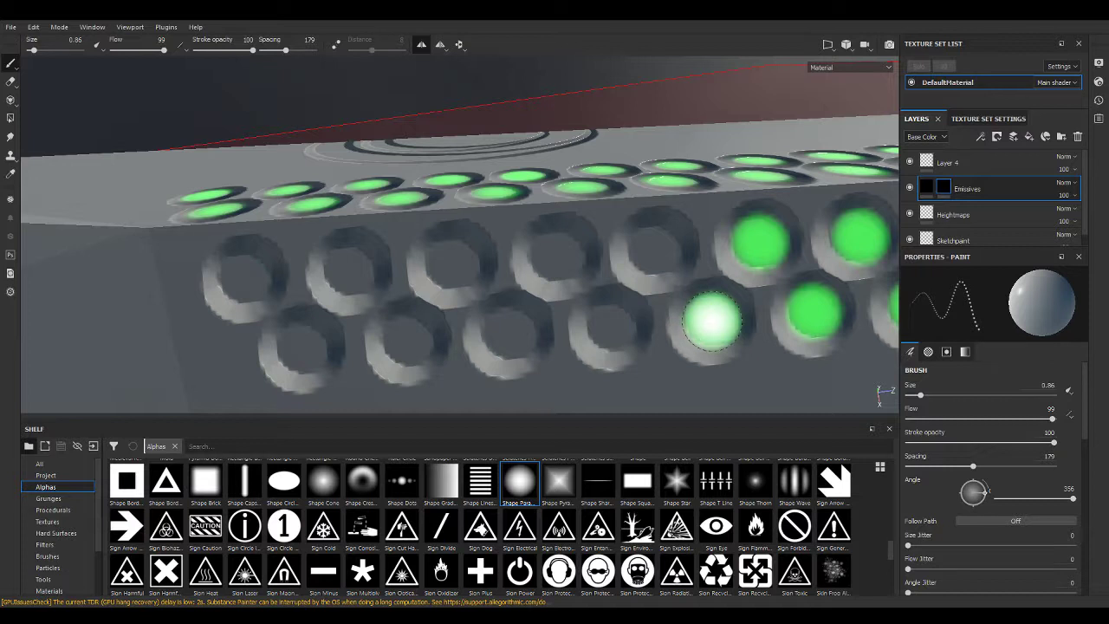
left_click(712, 321)
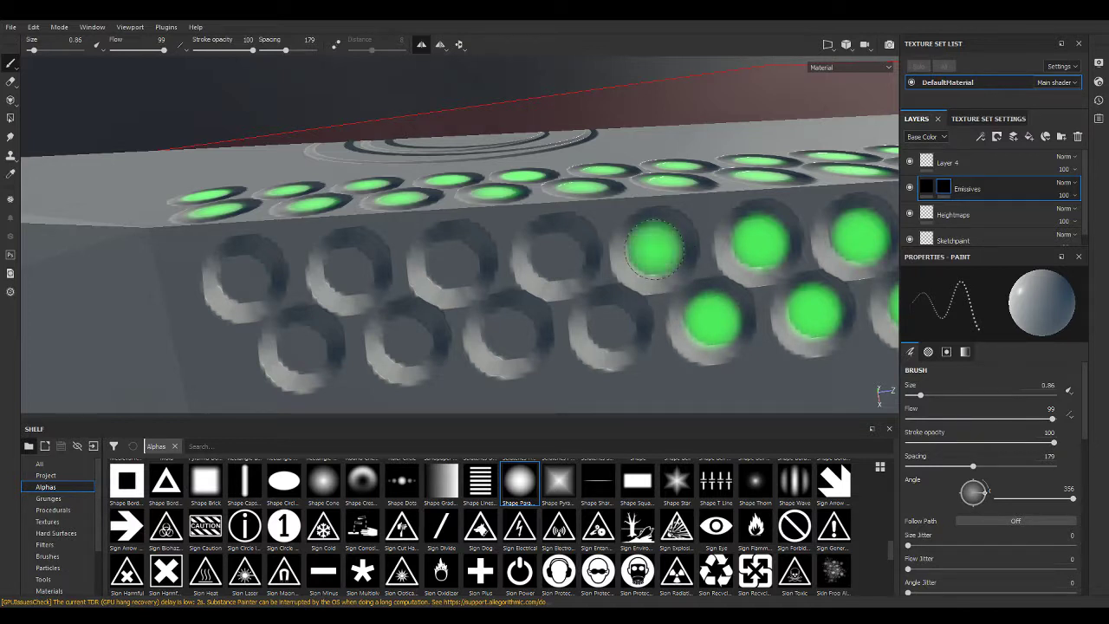
left_click(654, 247)
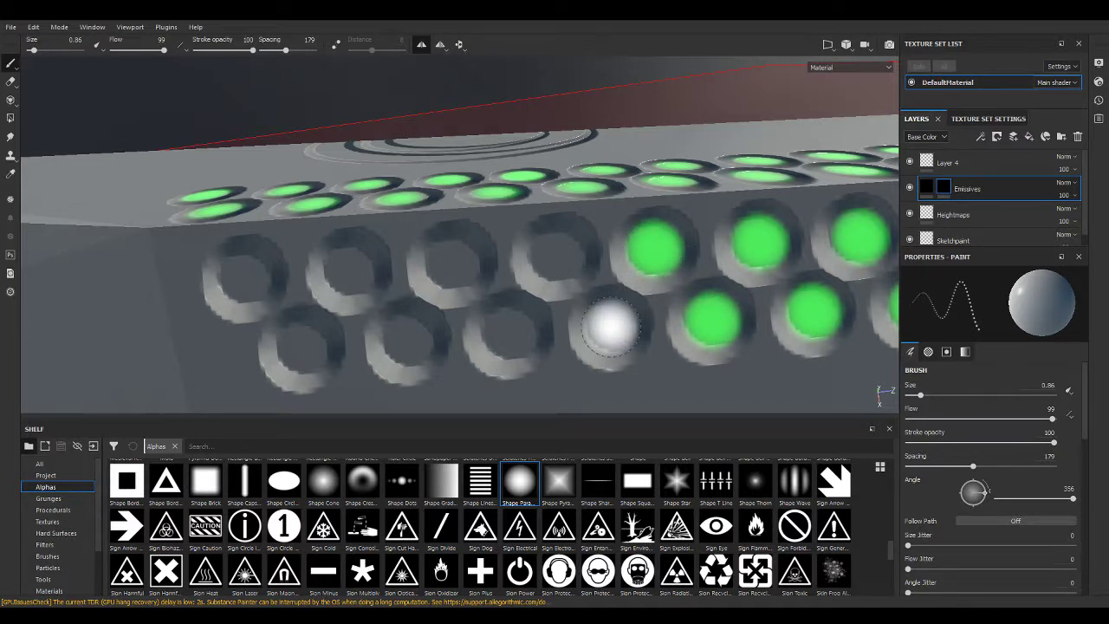
left_click(610, 327)
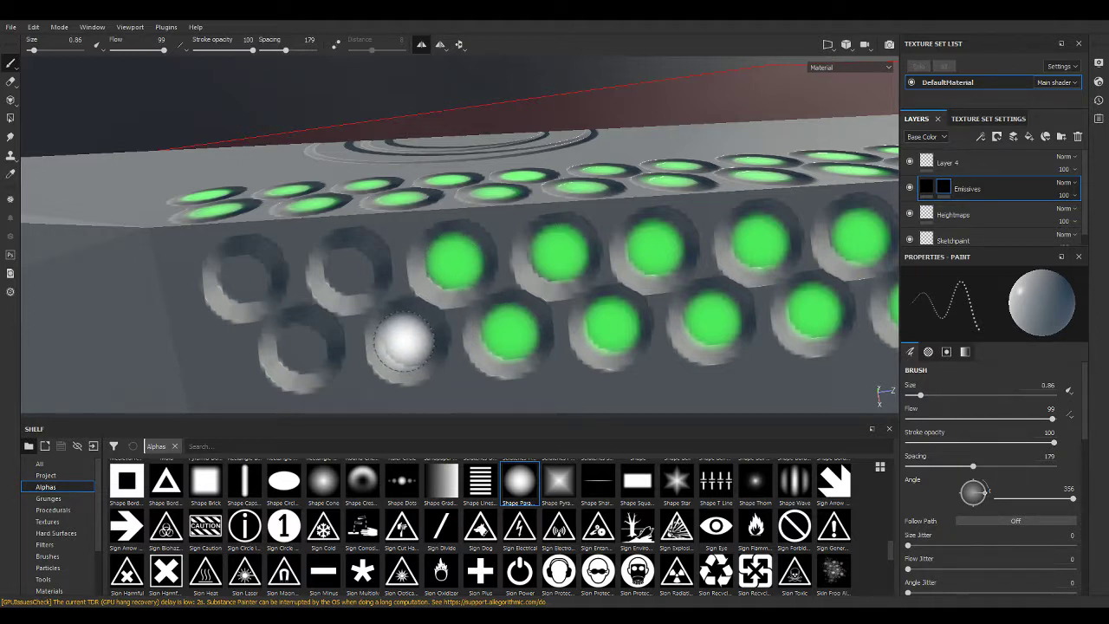
left_click(404, 342)
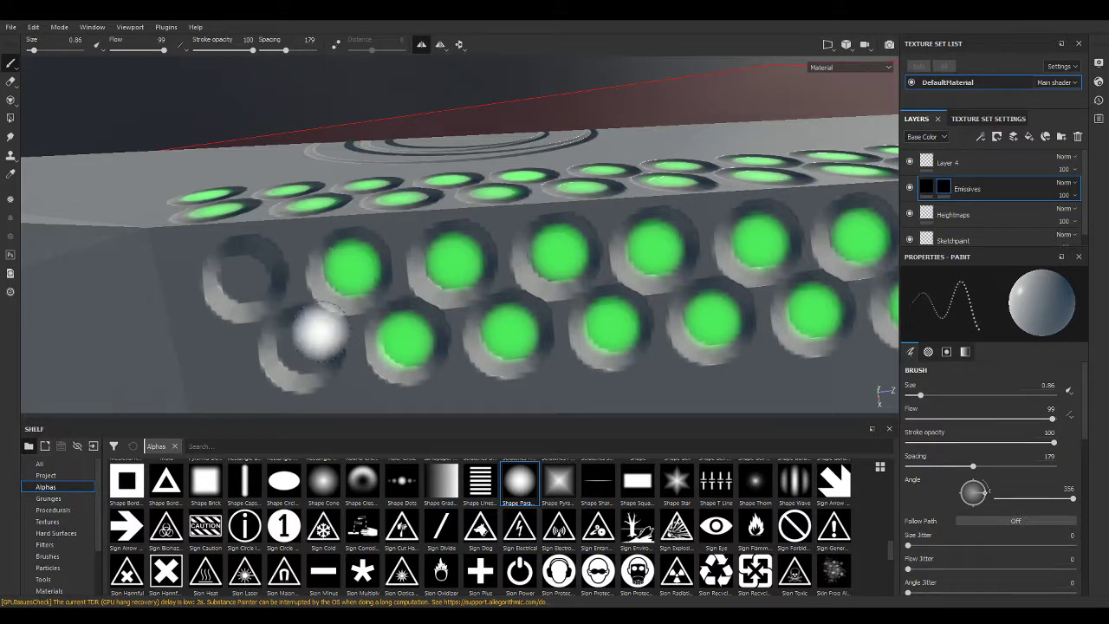
left_click(299, 347)
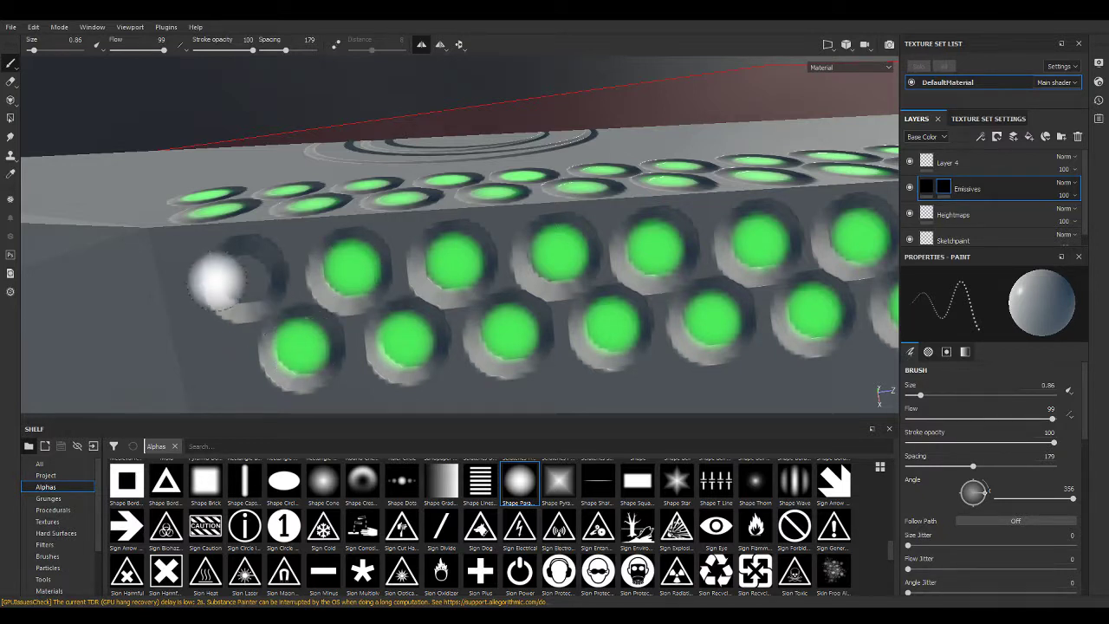
Set brush spacing to 1 and enlarge the brush size to 1.24.
mouse_move(241, 275)
left_mouse_down("alt")
mouse_move(566, 247)
mouse_move(594, 358)
mouse_move(886, 393)
left_mouse_up("alt")
scroll(441, 265, "up", 3)
scroll(494, 295, "up", 3)
scroll(494, 294, "up", 3)
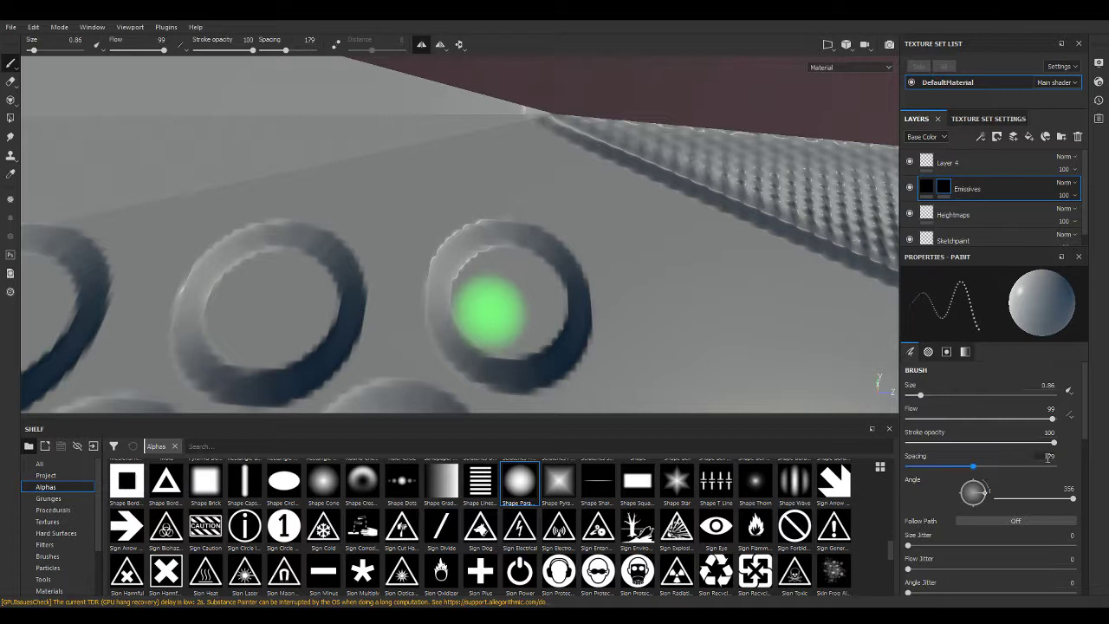
type("1")
key("Return")
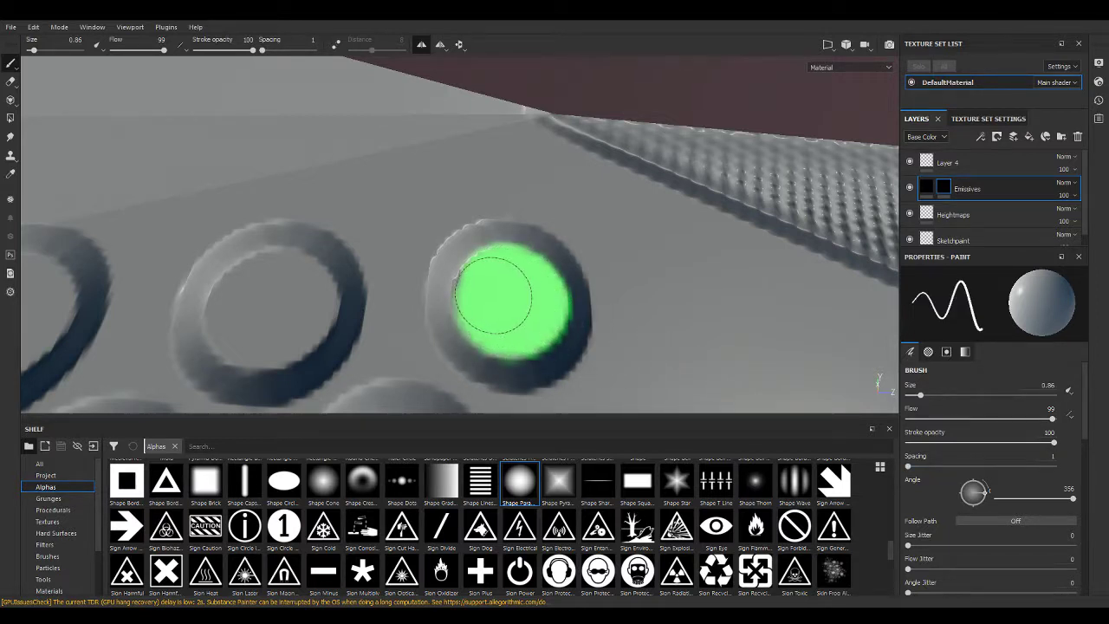
left_click_drag(507, 304, 611, 355, "alt")
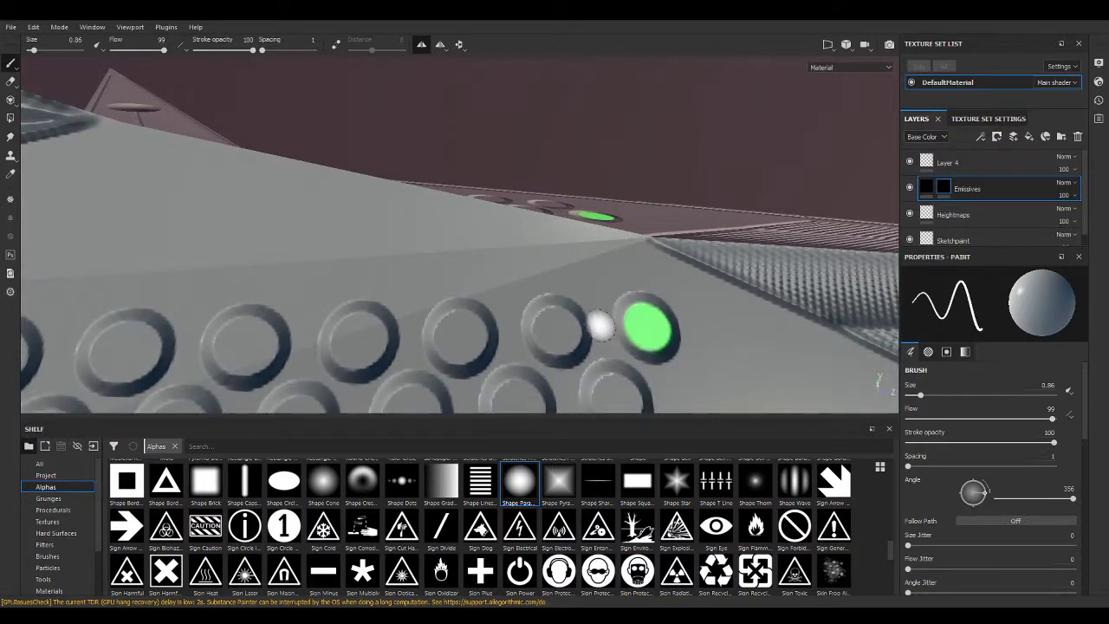
left_click(923, 396)
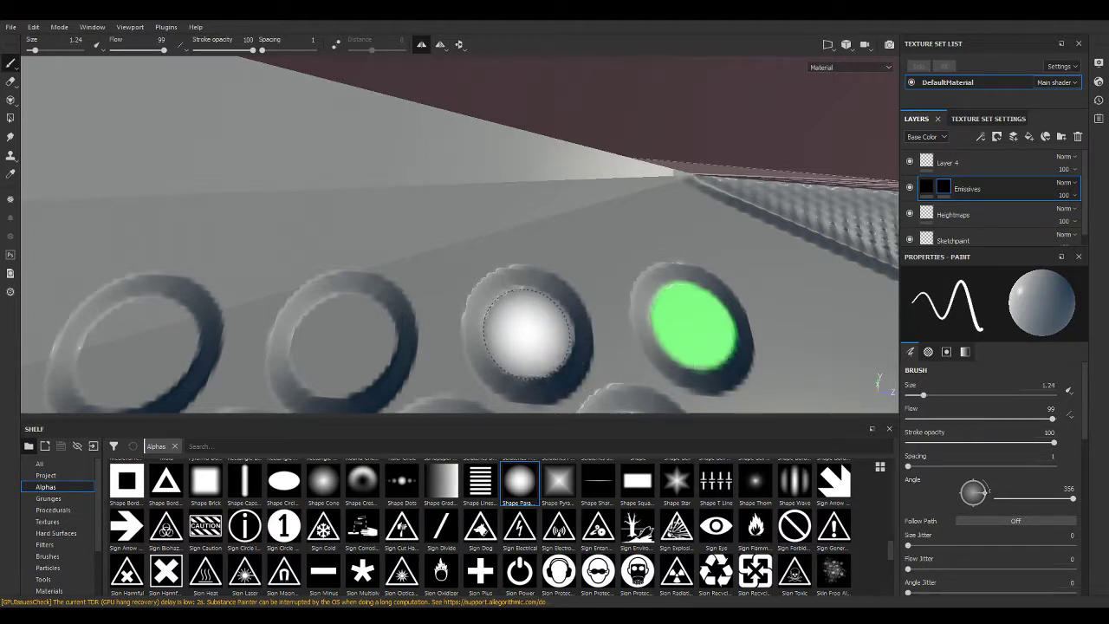
Paint green centres into the ring buttons beside the triangular panel.
left_click(529, 331)
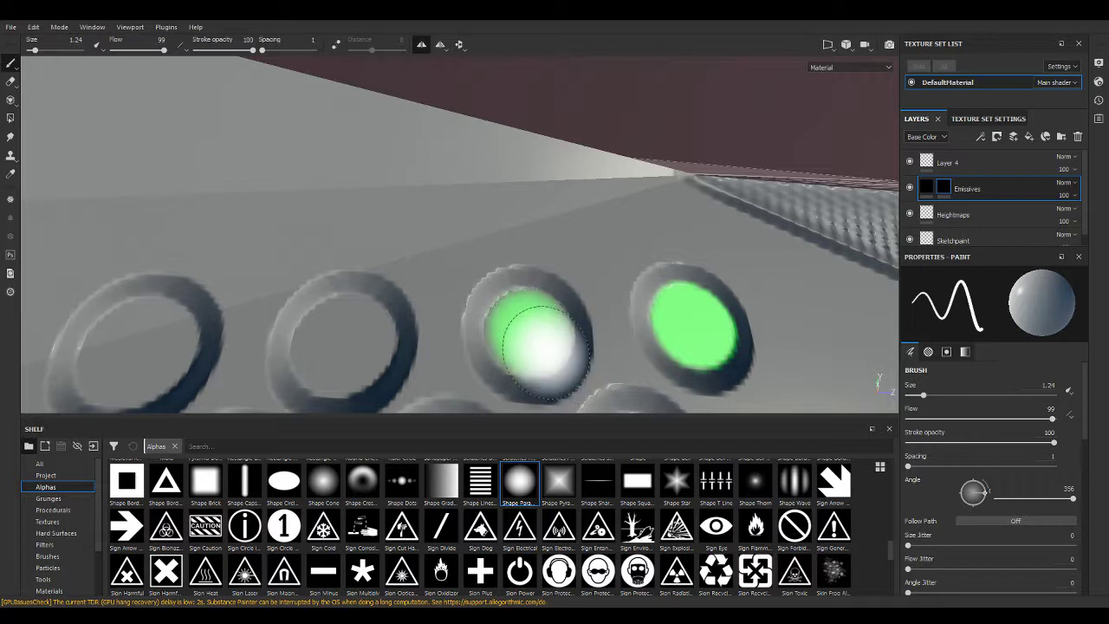
left_click_drag(529, 331, 477, 328, "alt")
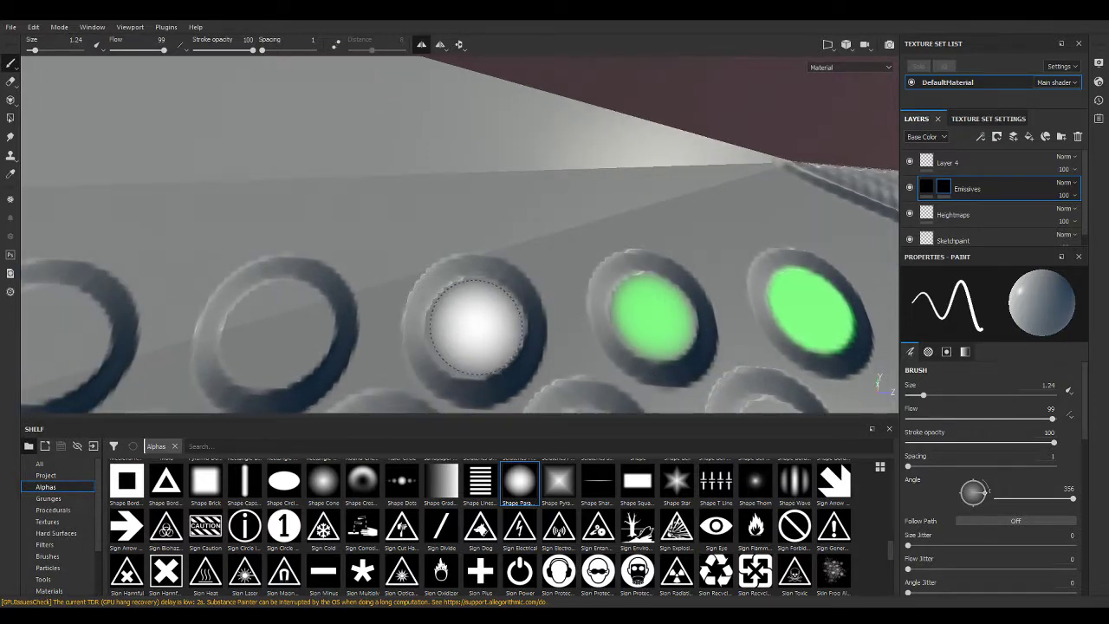
left_click(476, 328)
mouse_move(477, 329)
left_mouse_down("alt")
mouse_move(425, 315)
mouse_move(563, 322)
left_mouse_up("alt")
left_click(563, 319)
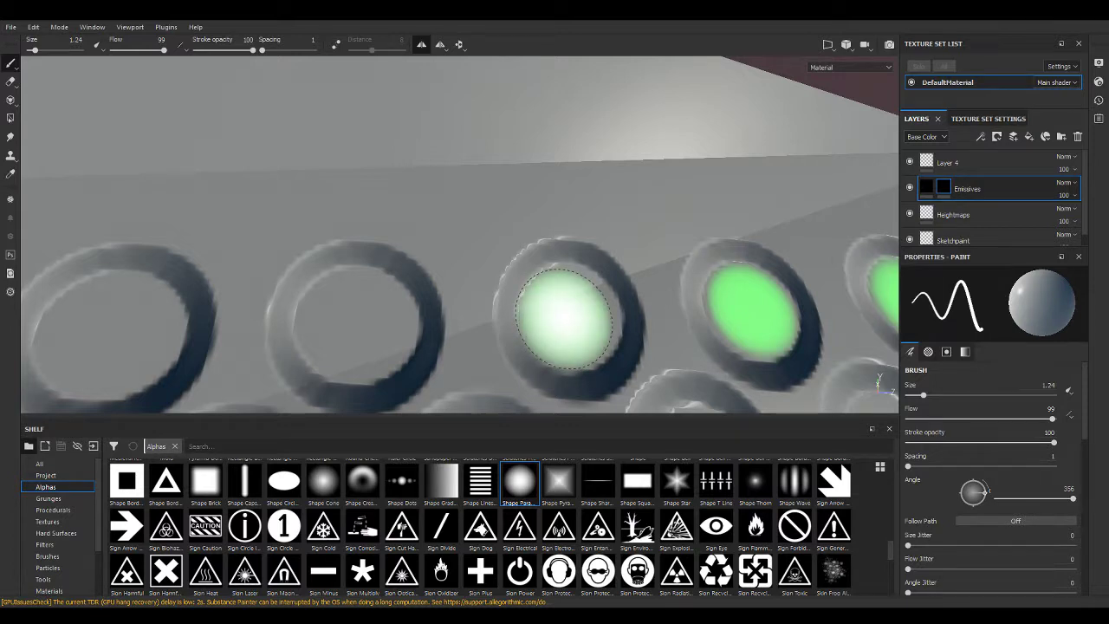
scroll(564, 317, "down", 5)
Zoom in and paint green centres into six more rings of the upper row.
left_click_drag(565, 317, 660, 387, "alt")
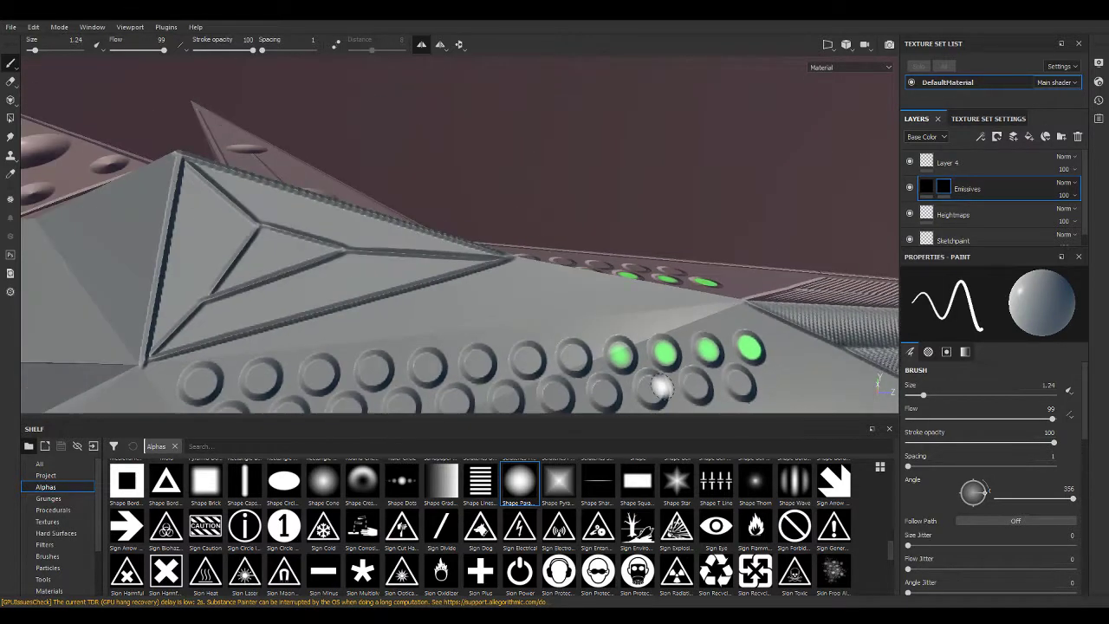
scroll(642, 348, "up", 2)
scroll(616, 309, "up", 2)
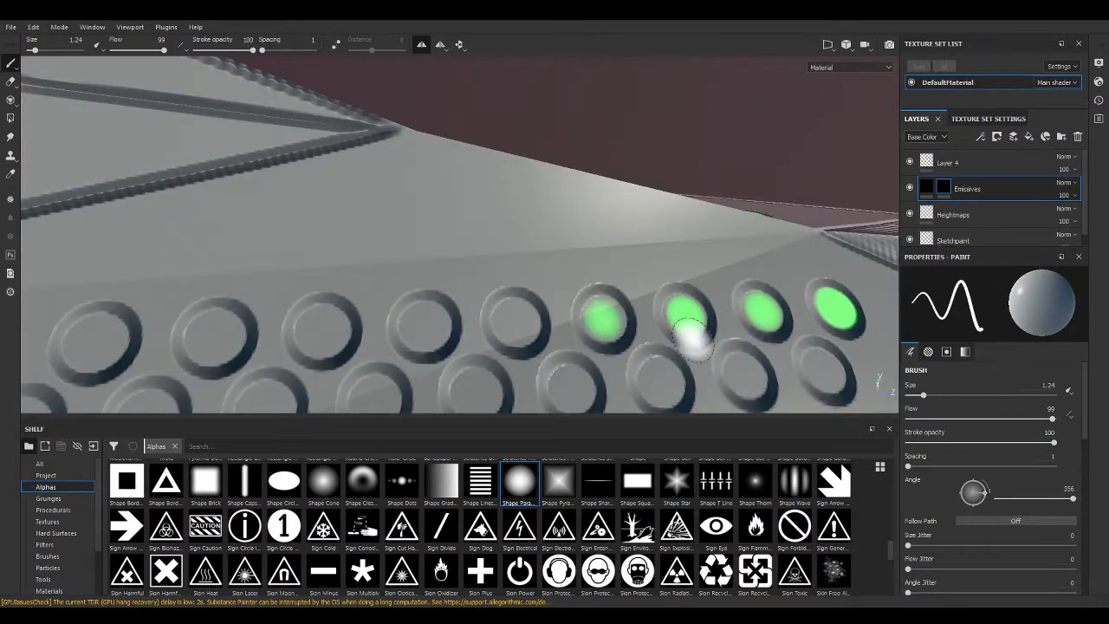
scroll(604, 317, "up", 2)
scroll(604, 317, "up", 2)
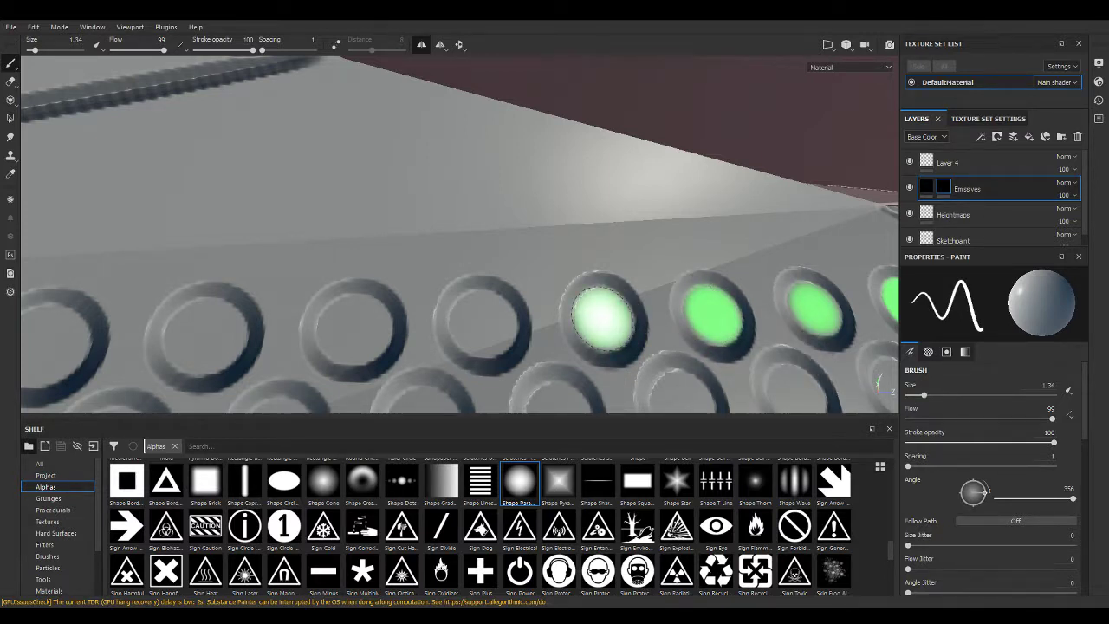
left_click(482, 328)
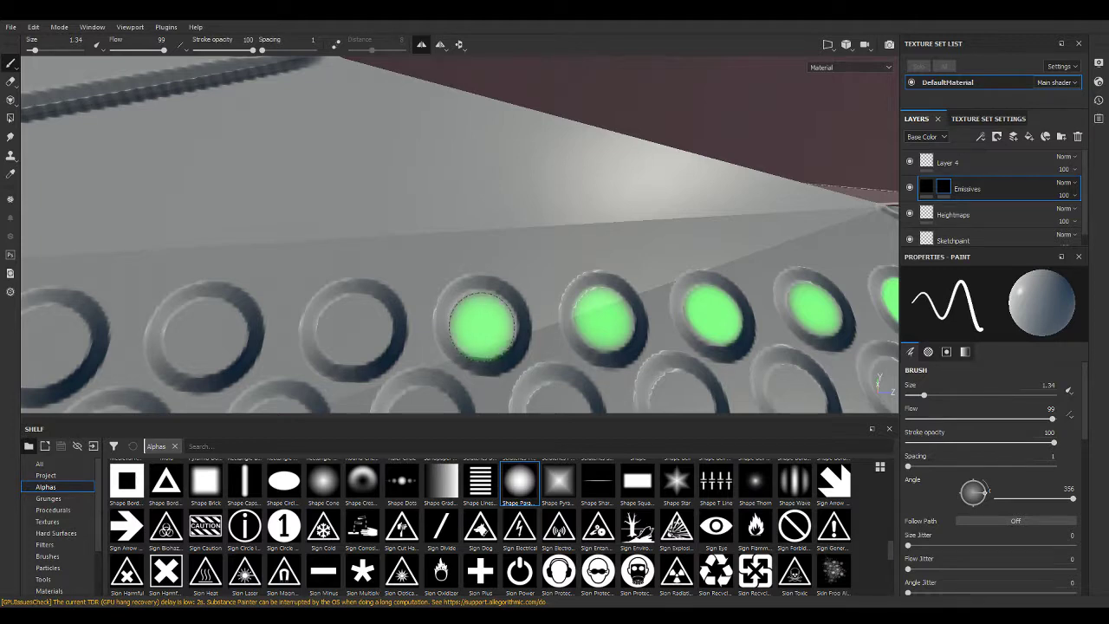
left_click(355, 330)
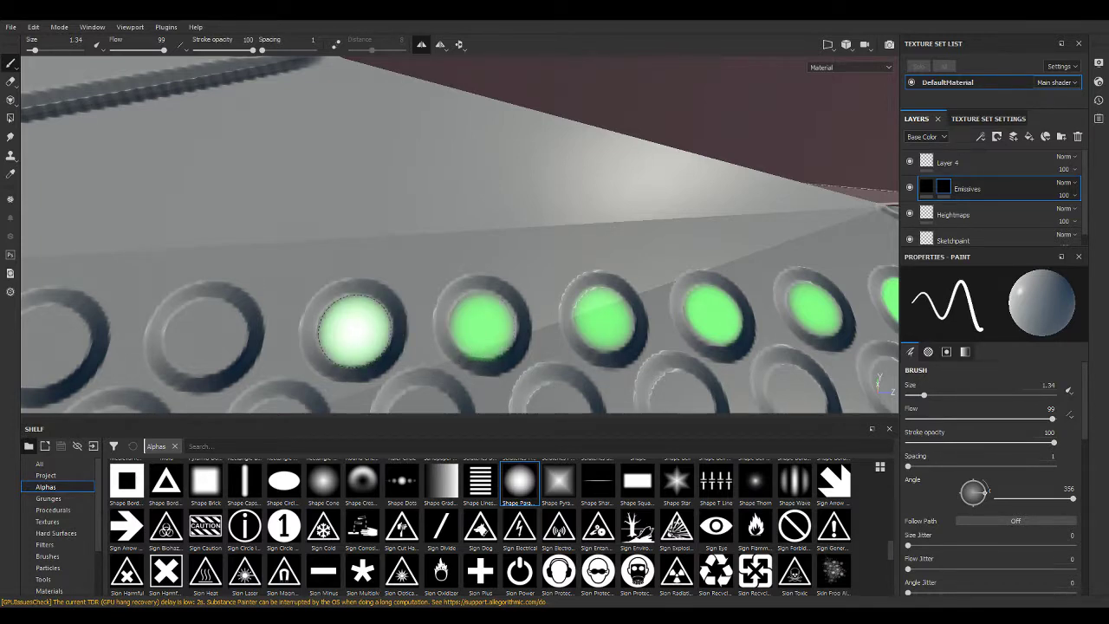
left_click_drag(355, 330, 645, 317, "alt")
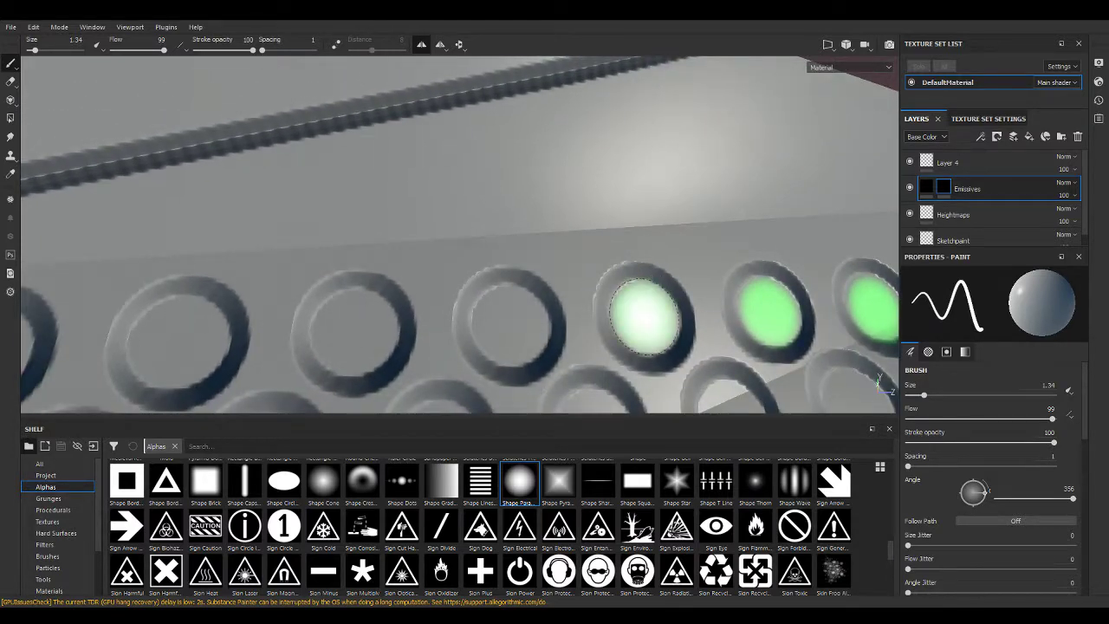
left_click(510, 323)
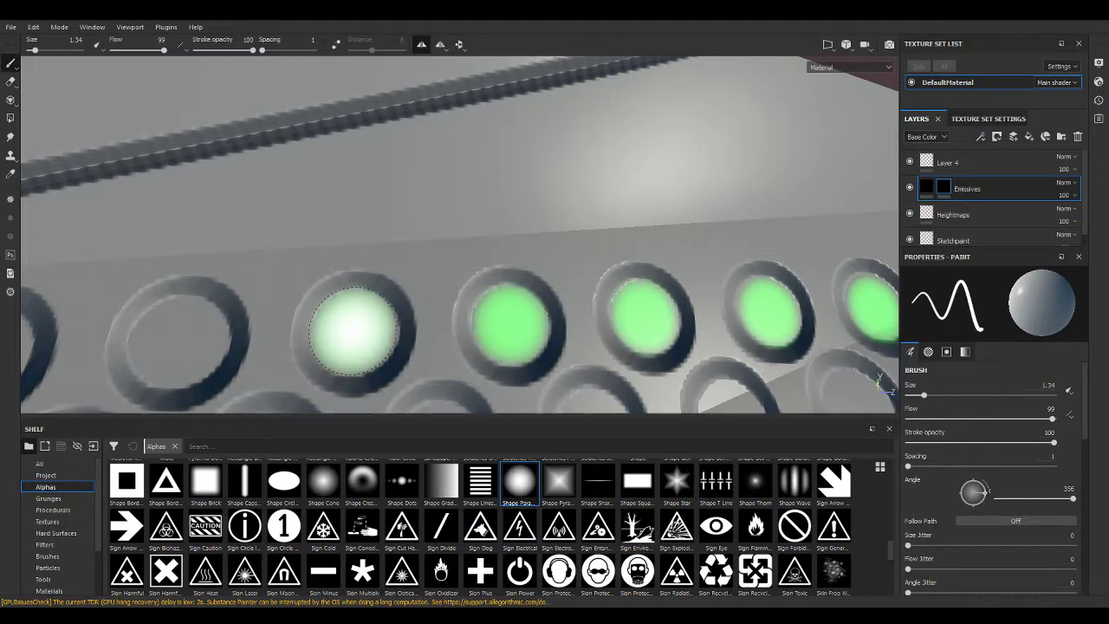
left_click_drag(354, 331, 639, 264, "alt")
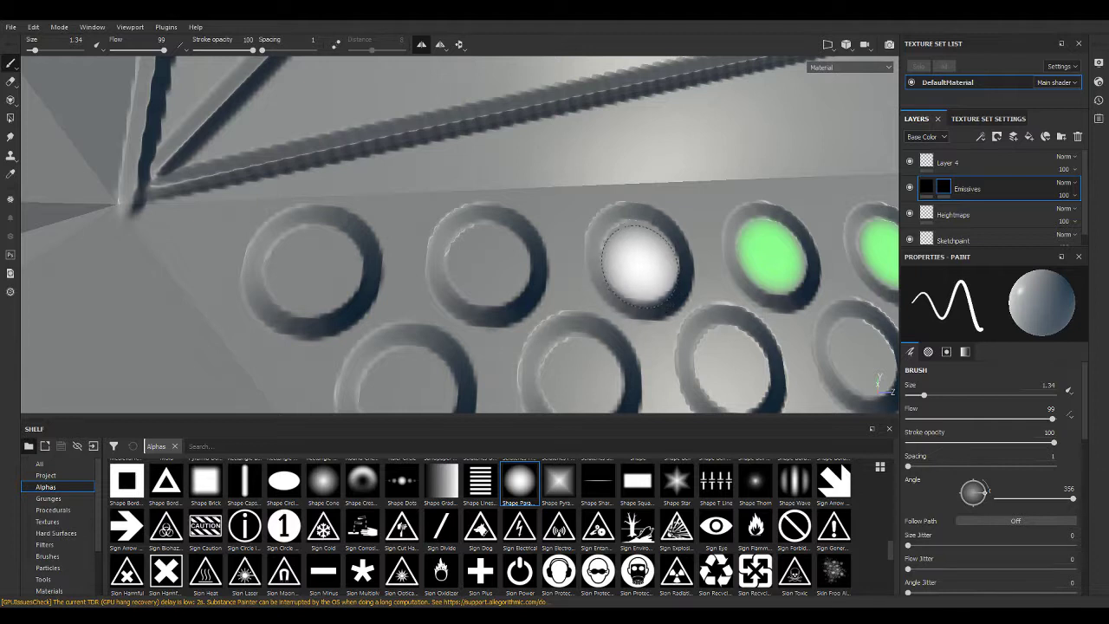
left_click(641, 262)
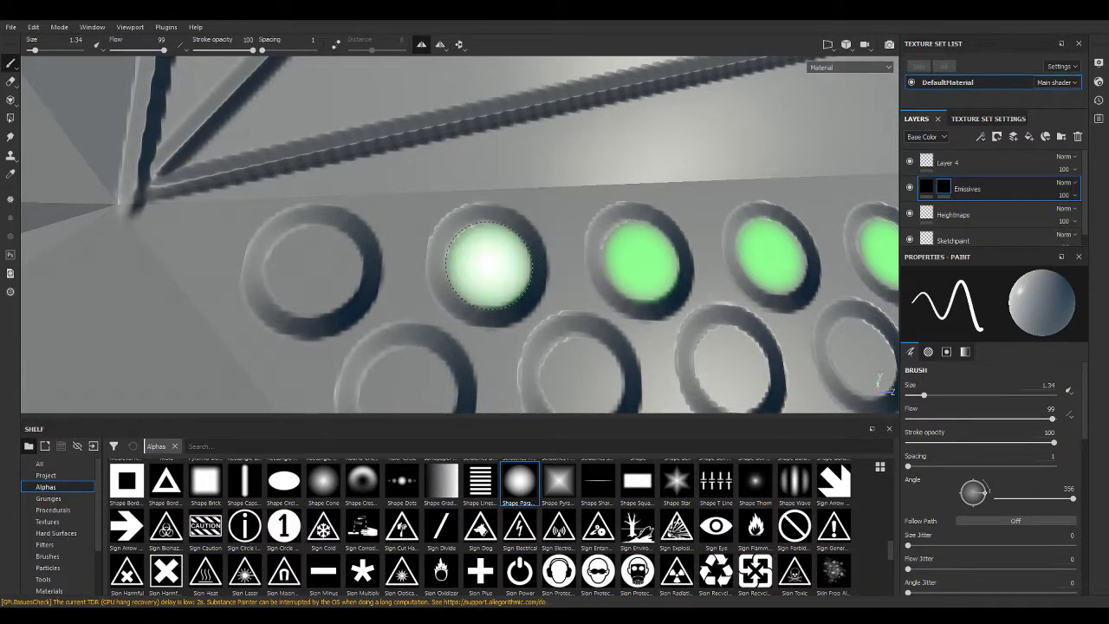
left_click(489, 264)
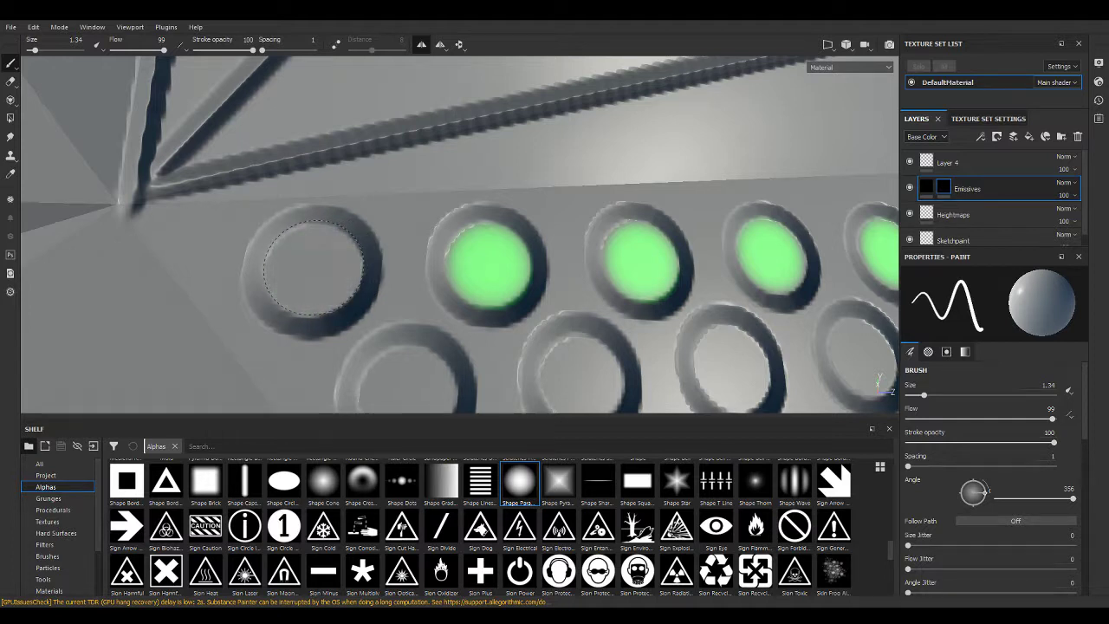
left_click(315, 265)
Pan to the lower row and fill its remaining four holes with green.
middle_click_drag(673, 322, 656, 196)
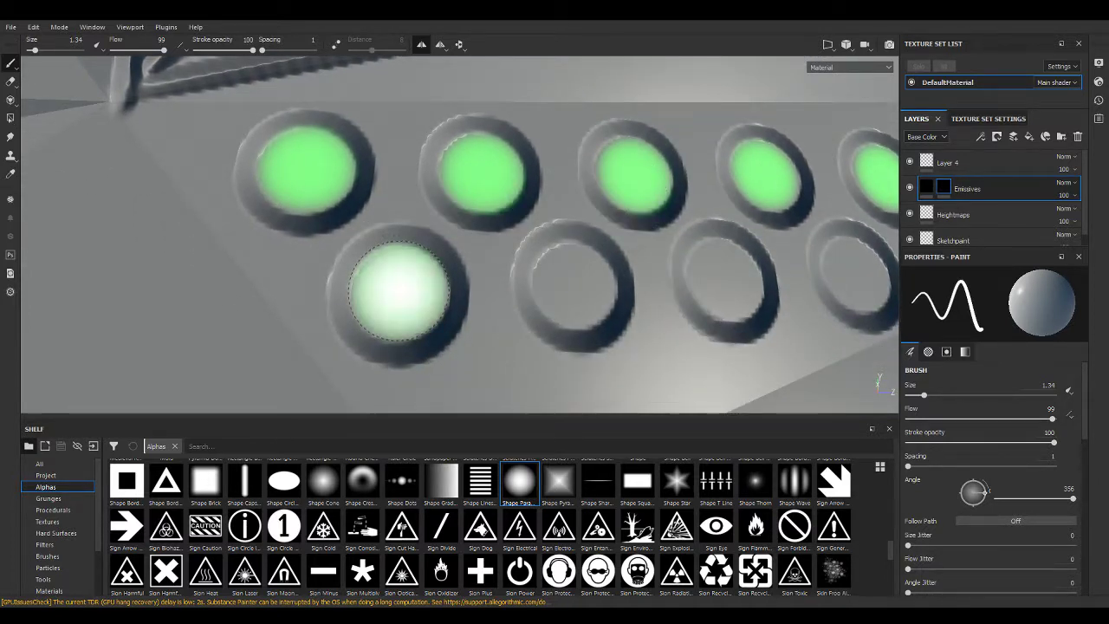
left_click(399, 289)
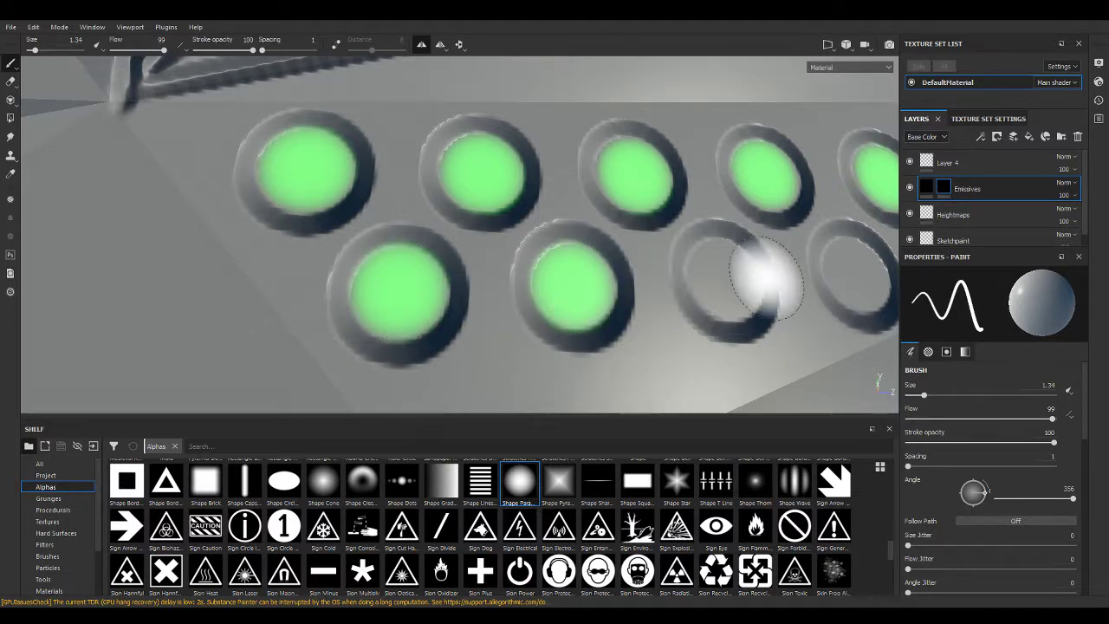
middle_click_drag(754, 272, 408, 267)
left_click(399, 274)
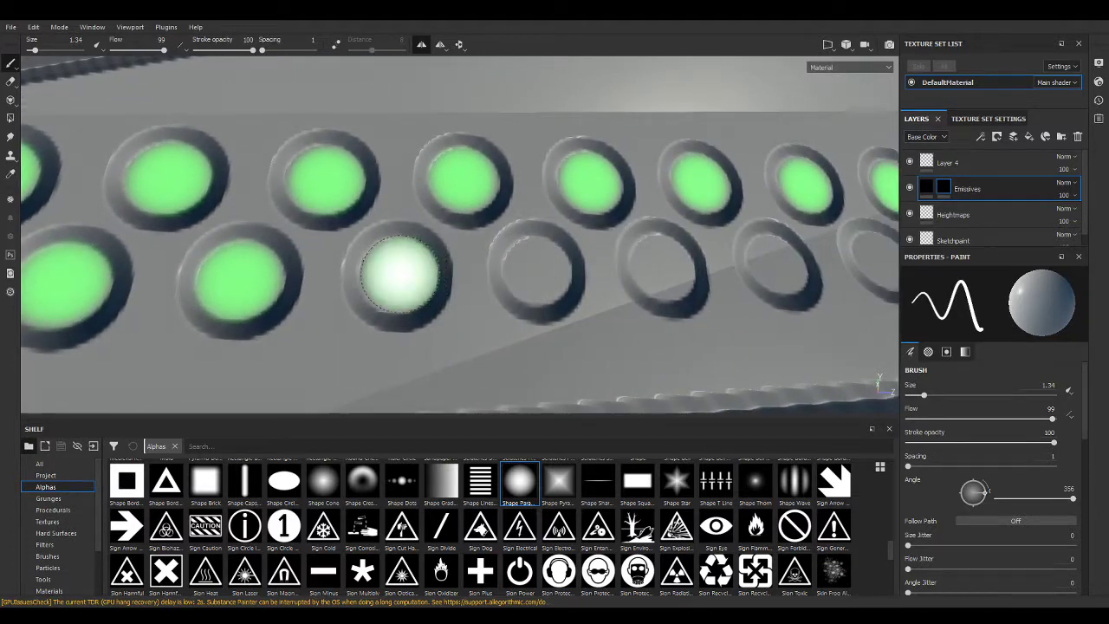
left_click(537, 271)
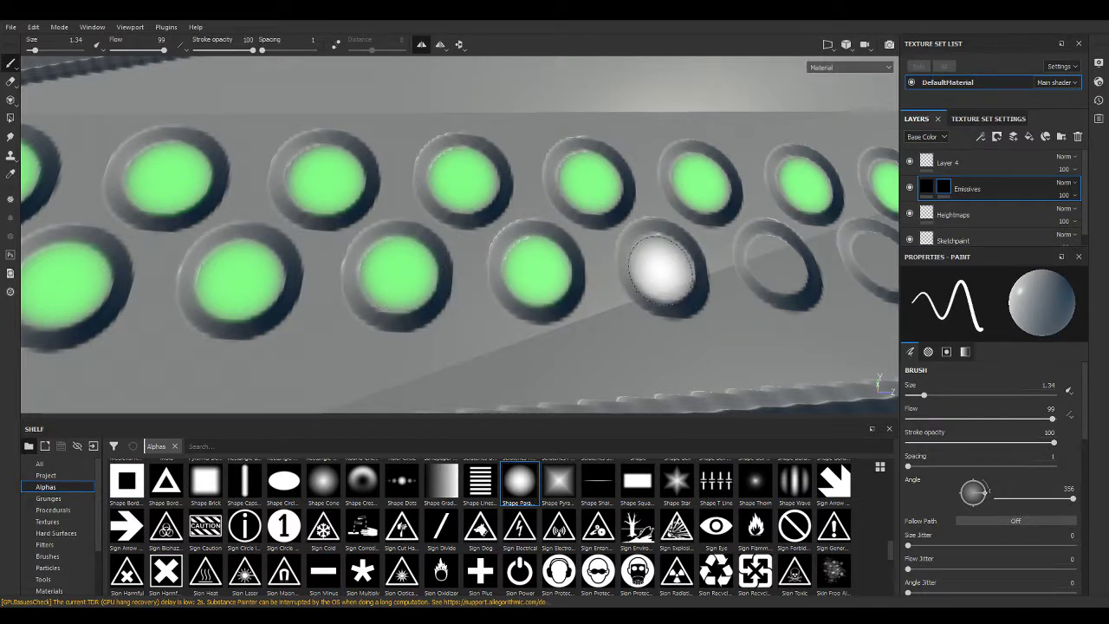
left_click_drag(649, 258, 526, 264, "alt")
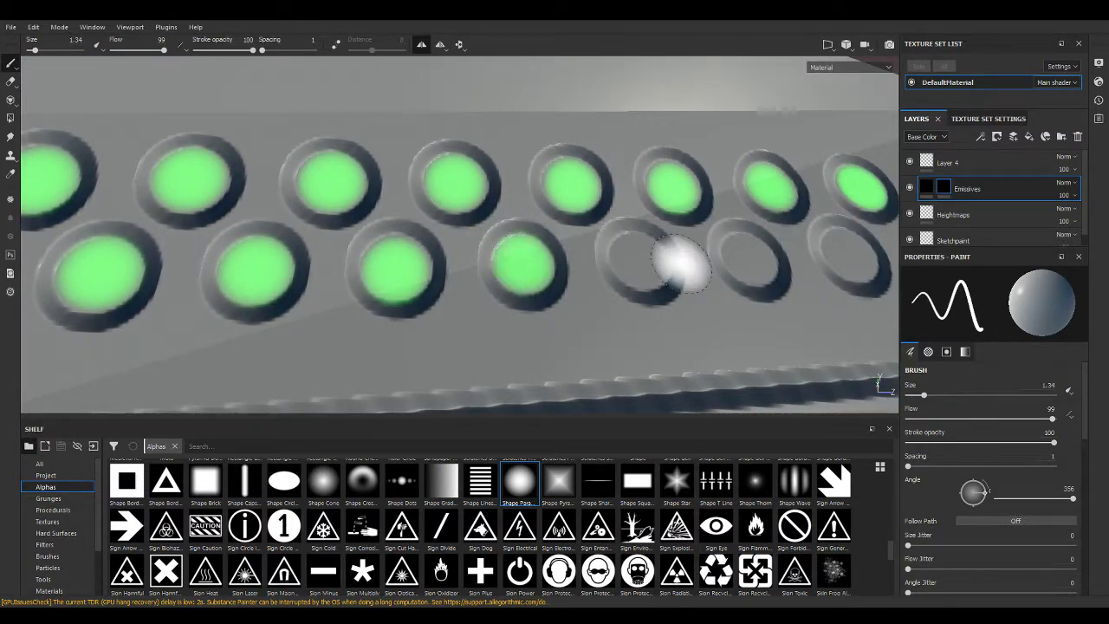
left_click_drag(681, 262, 554, 249, "alt")
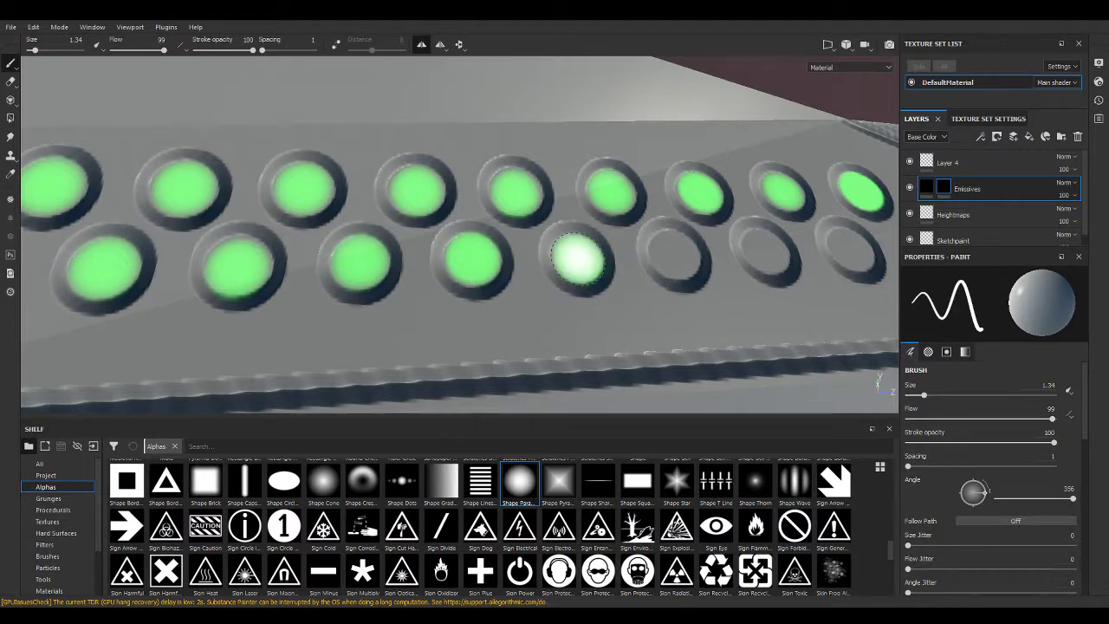
left_click_drag(578, 257, 515, 258, "alt")
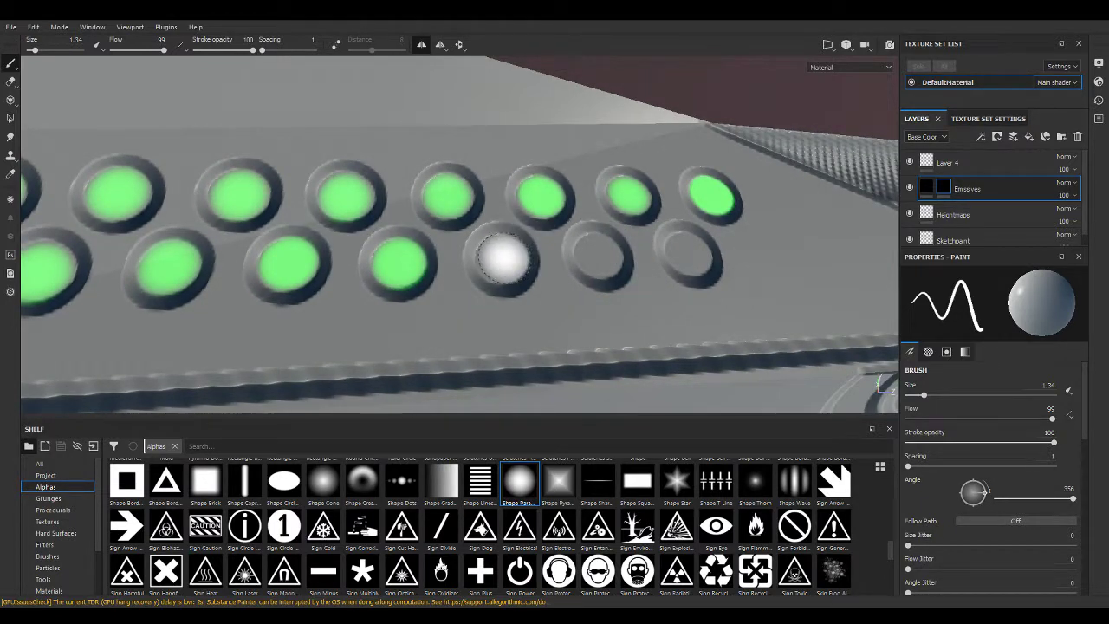
left_click(501, 258)
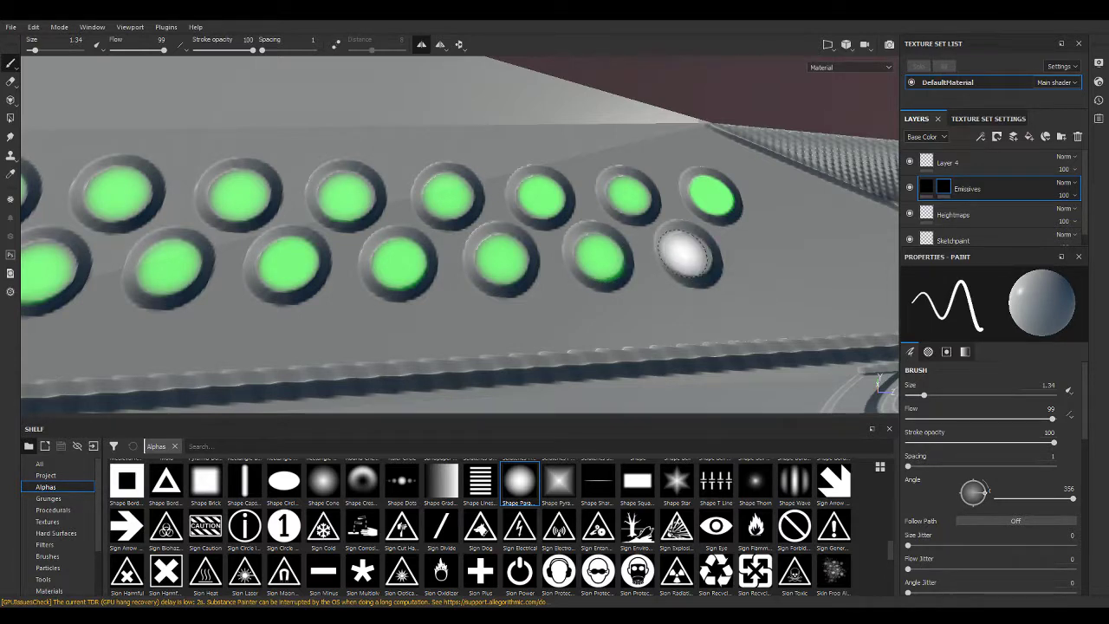
scroll(689, 255, "down", 5)
Zoom into the hexagonal hole cluster and raise the brush size to 2.16.
left_click_drag(689, 255, 508, 299, "alt")
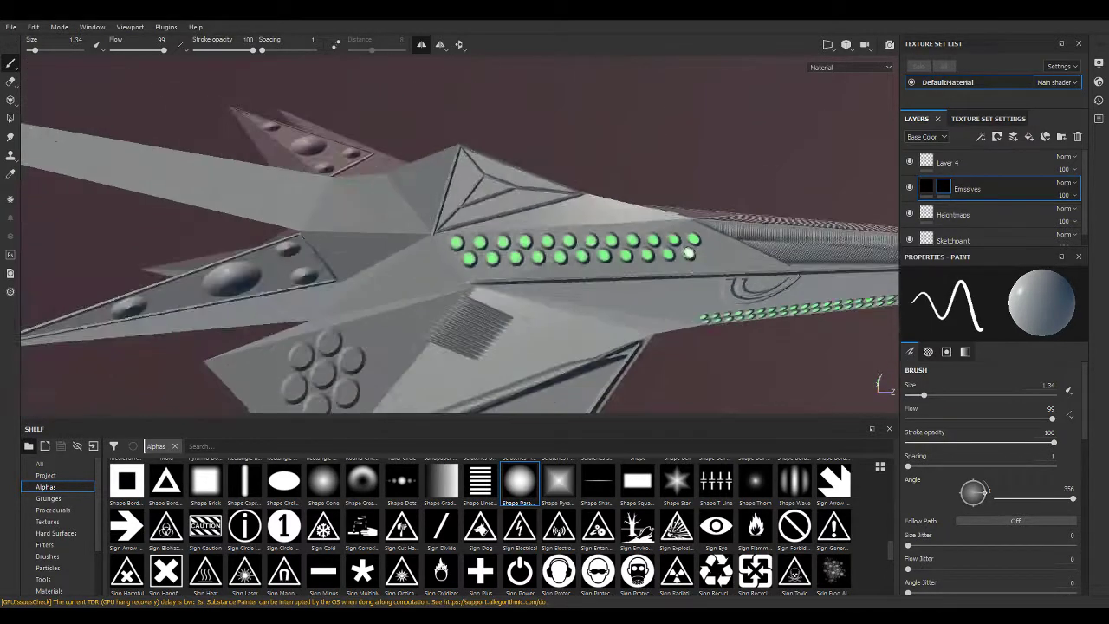
scroll(507, 299, "up", 5)
scroll(508, 300, "up", 3)
scroll(528, 312, "up", 2)
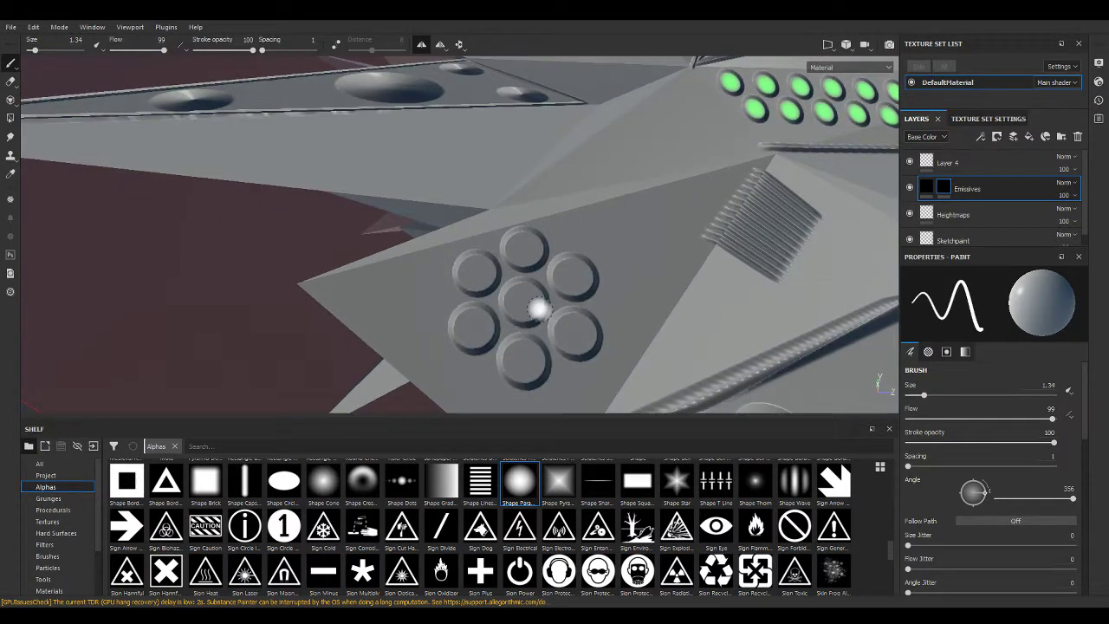
right_click_drag(526, 305, 555, 305, "ctrl")
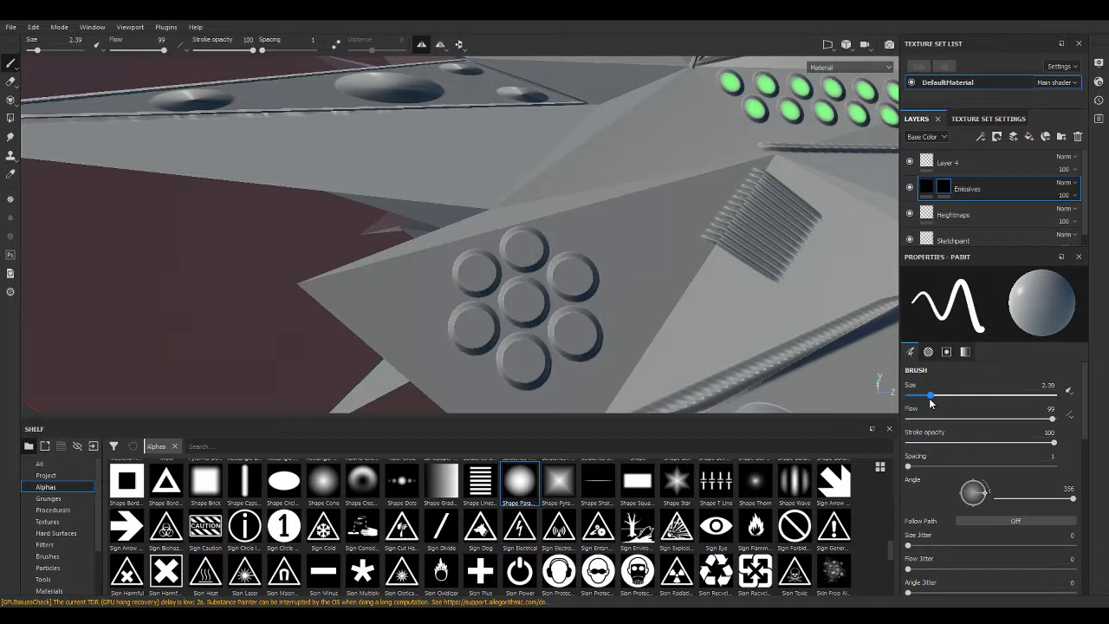
scroll(616, 338, "up", 2)
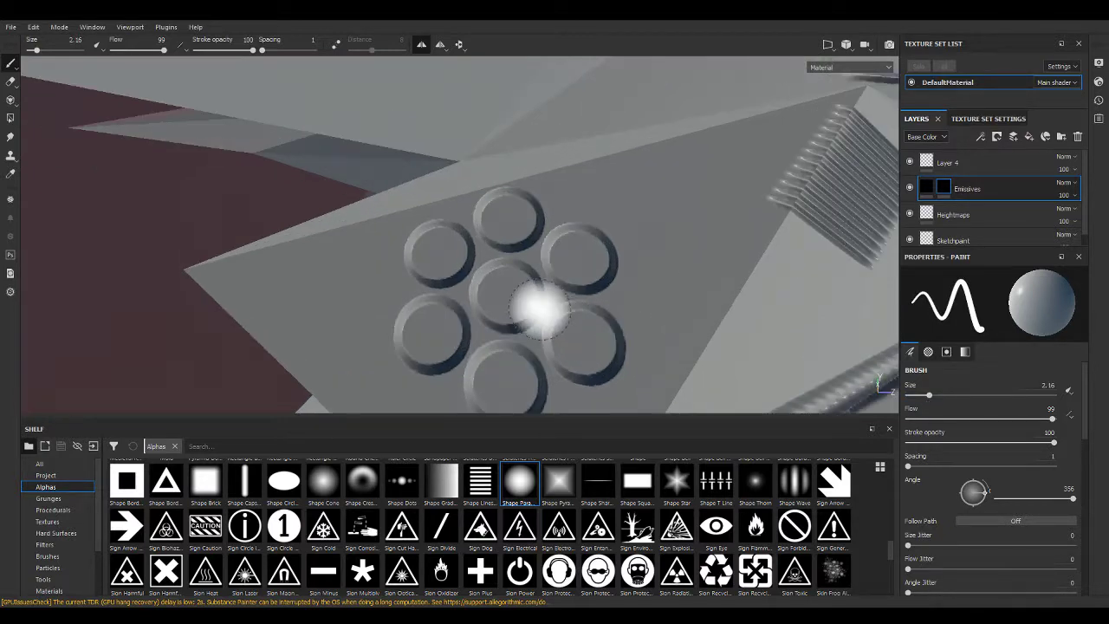
scroll(537, 304, "up", 4)
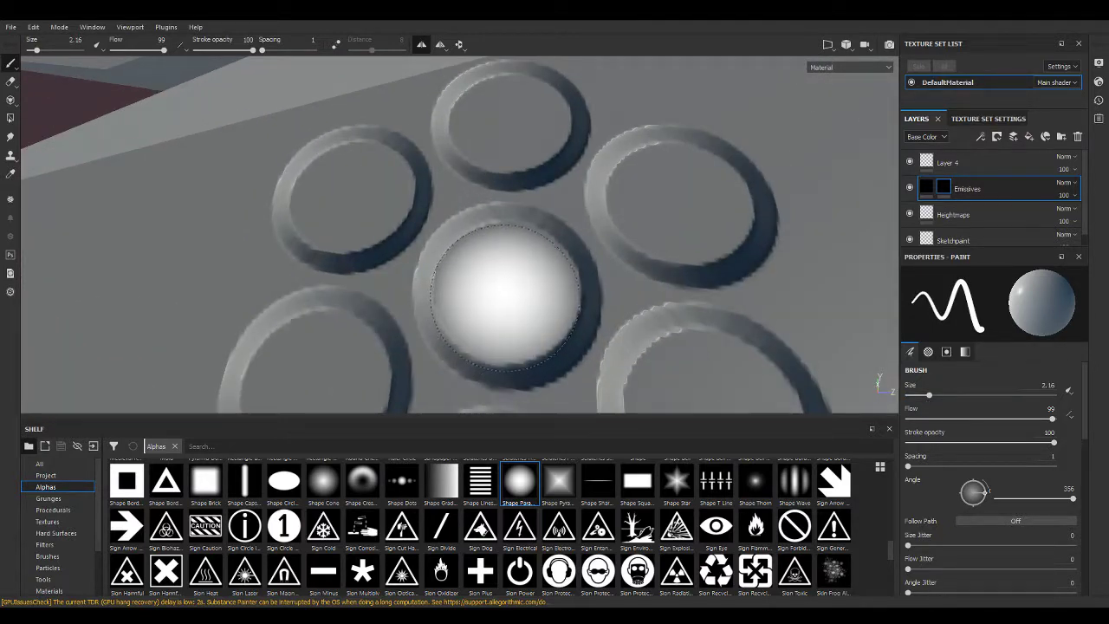
Paint the centre, top, upper-left, upper-right, lower-left and bottom-centre cluster holes green.
left_click(505, 294)
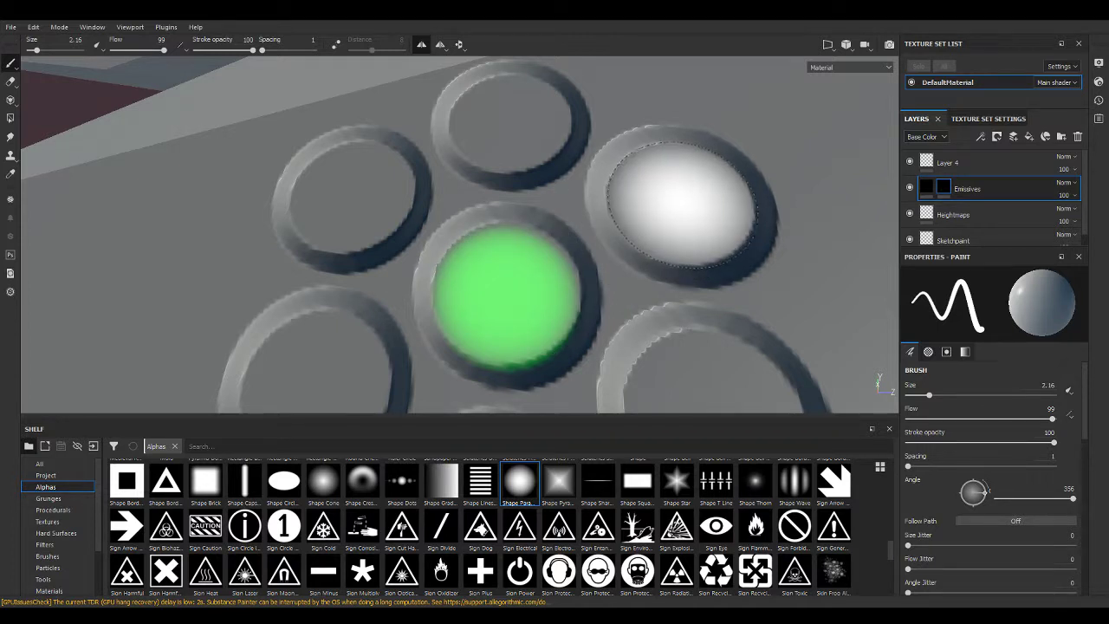
left_click(681, 205)
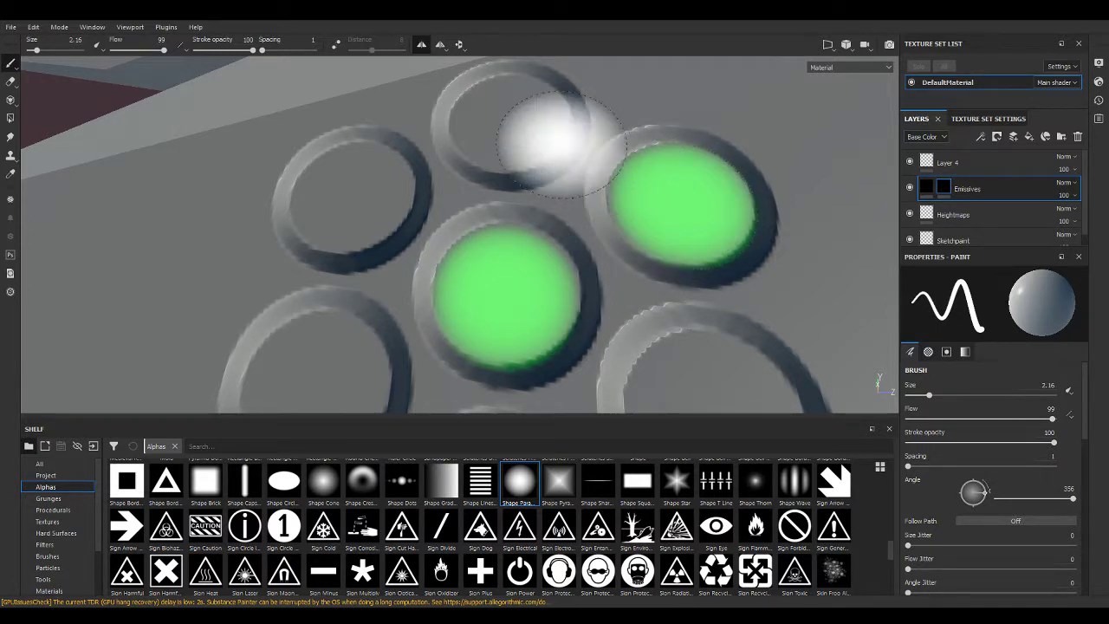
left_click(509, 122)
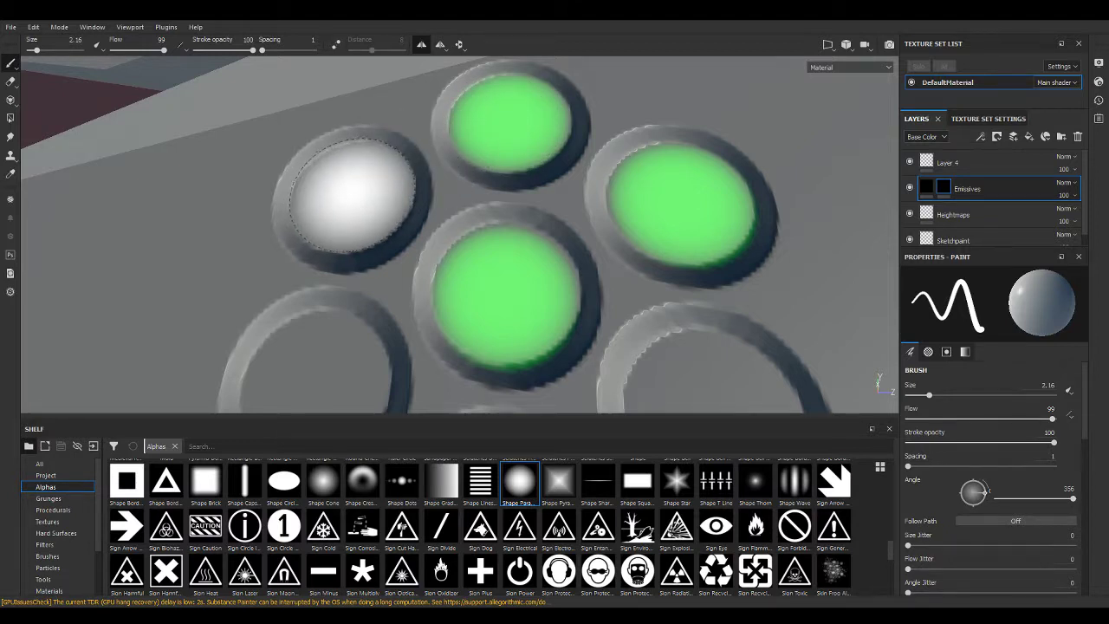
left_click(353, 193)
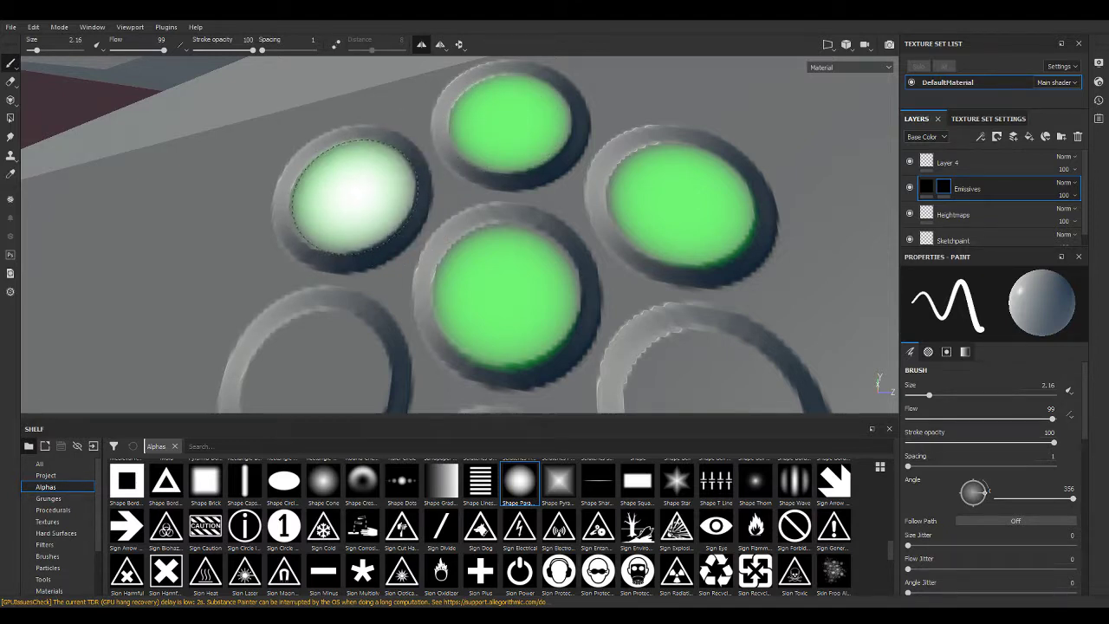
middle_click_drag(607, 282, 607, 195, "alt")
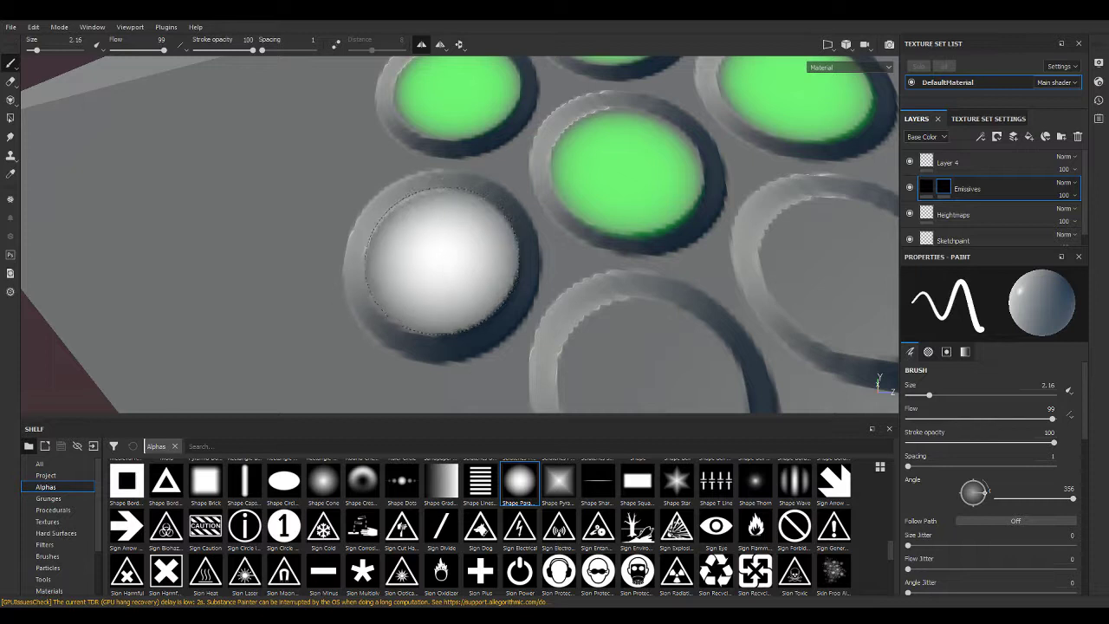
left_click(441, 260)
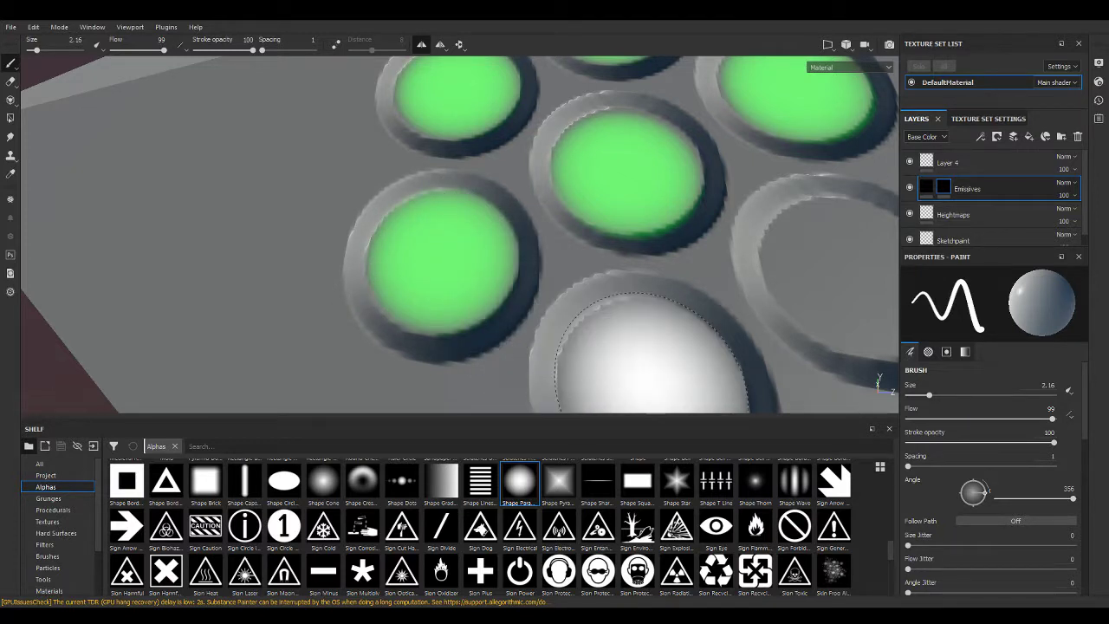
left_click(658, 387)
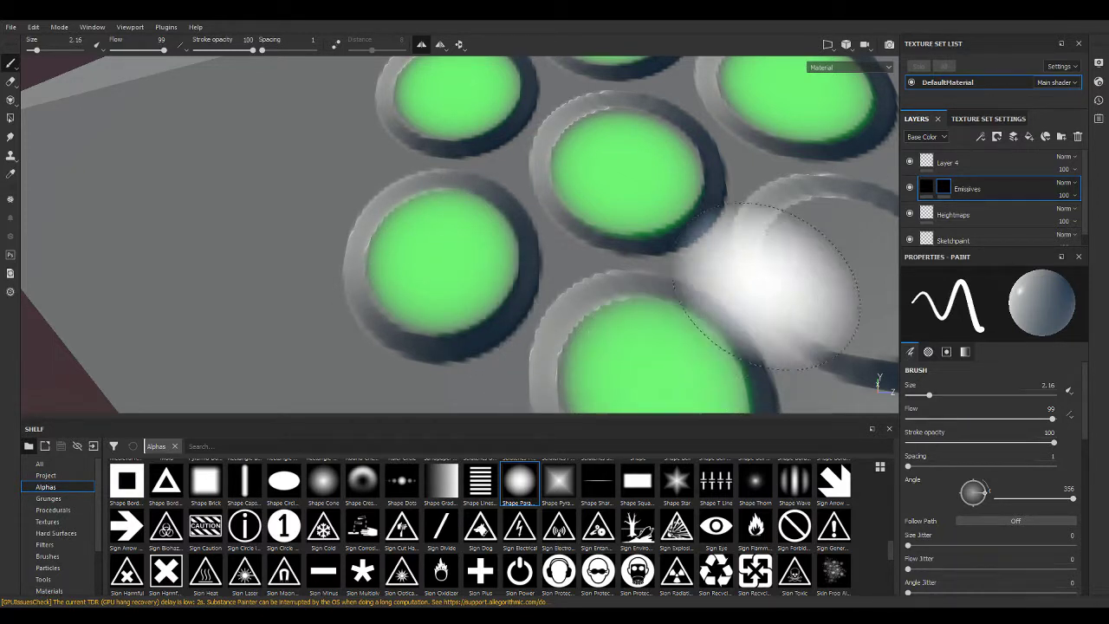
middle_click_drag(754, 264, 475, 276, "alt")
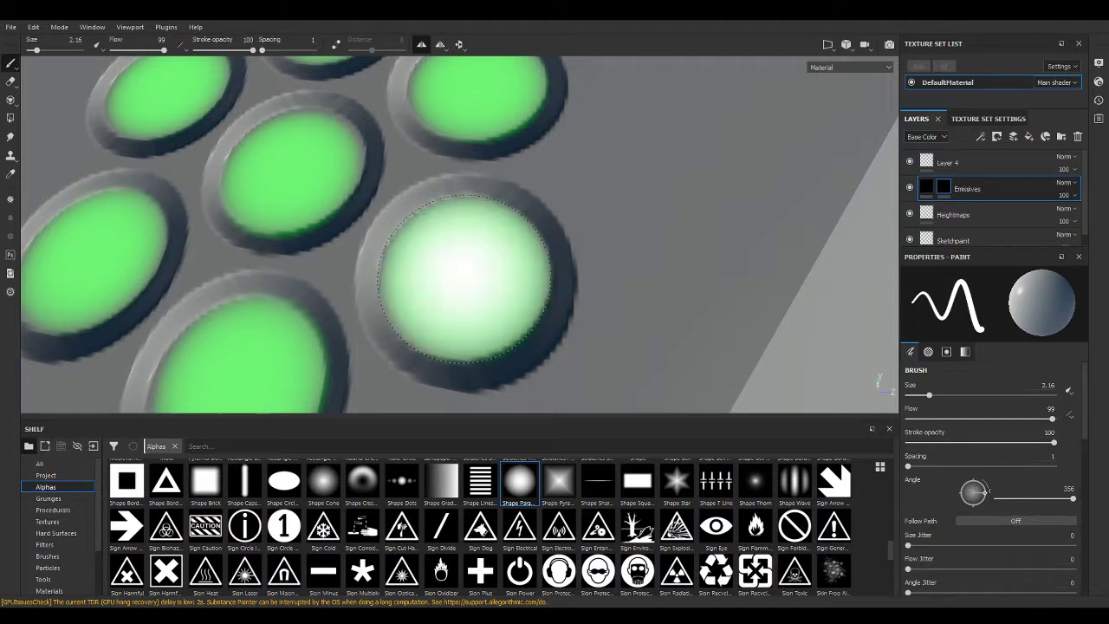
scroll(626, 304, "down", 5)
mouse_move(647, 299)
left_mouse_down("alt")
mouse_move(408, 244)
mouse_move(445, 185)
mouse_move(485, 314)
mouse_move(578, 191)
mouse_move(568, 258)
mouse_move(613, 271)
left_mouse_up("alt")
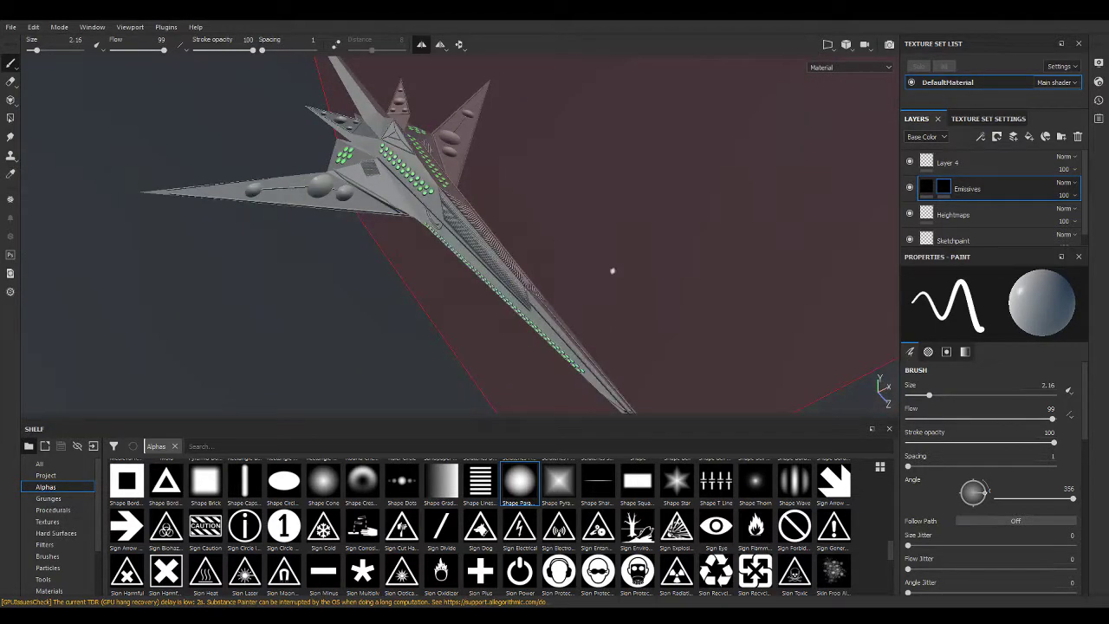
Assign the Shape Sharp alpha via the Shelf search and set brush spacing to 7.
type("sharp")
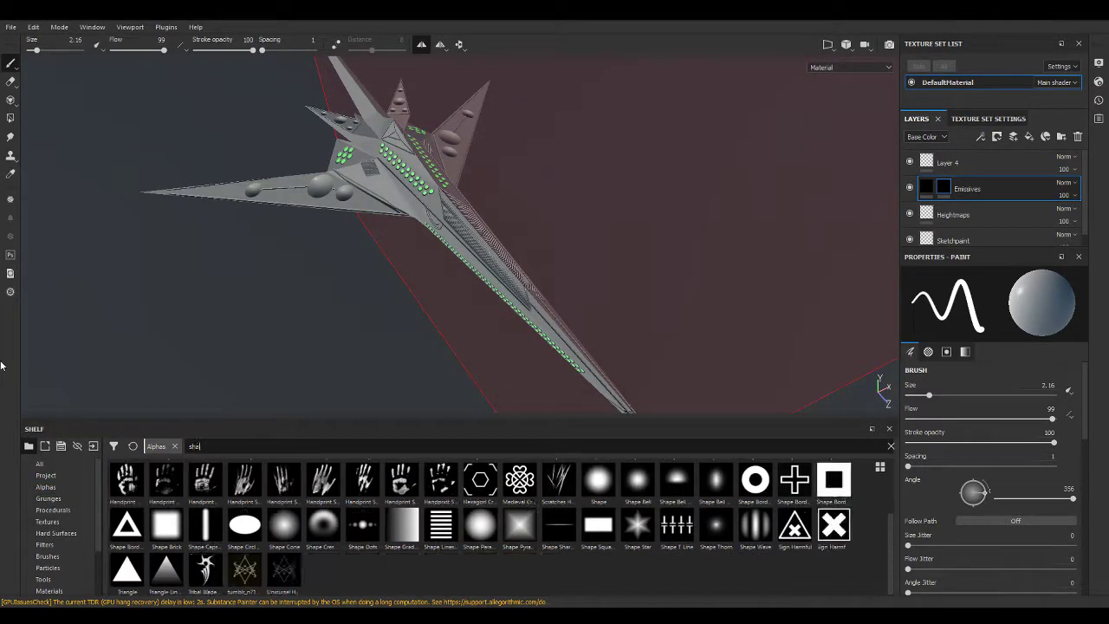
left_click(143, 482)
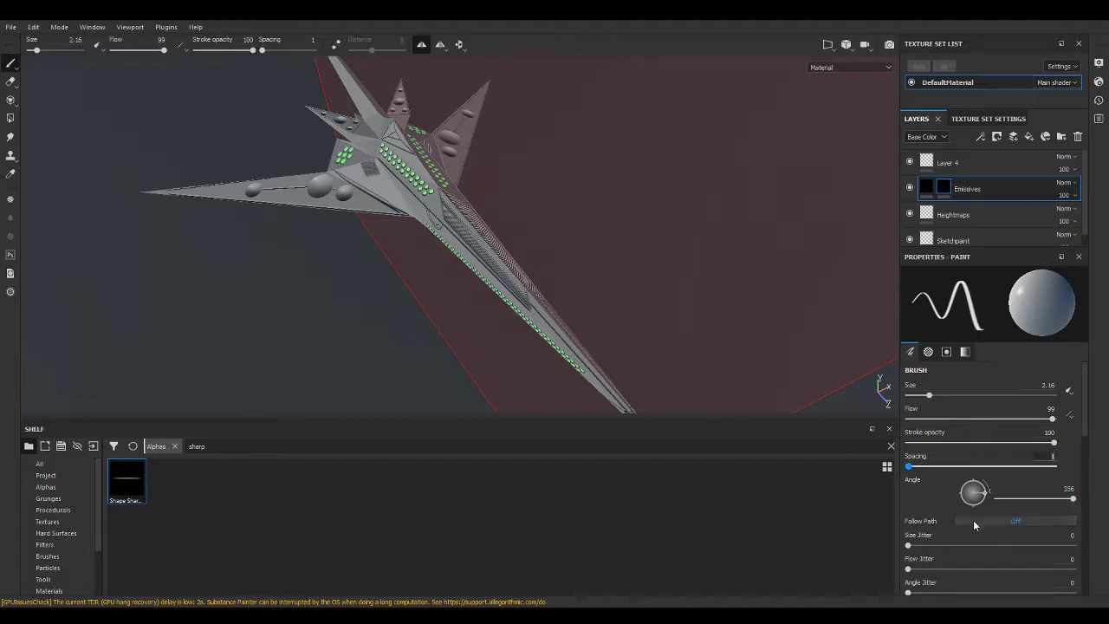
type("7")
key("Return")
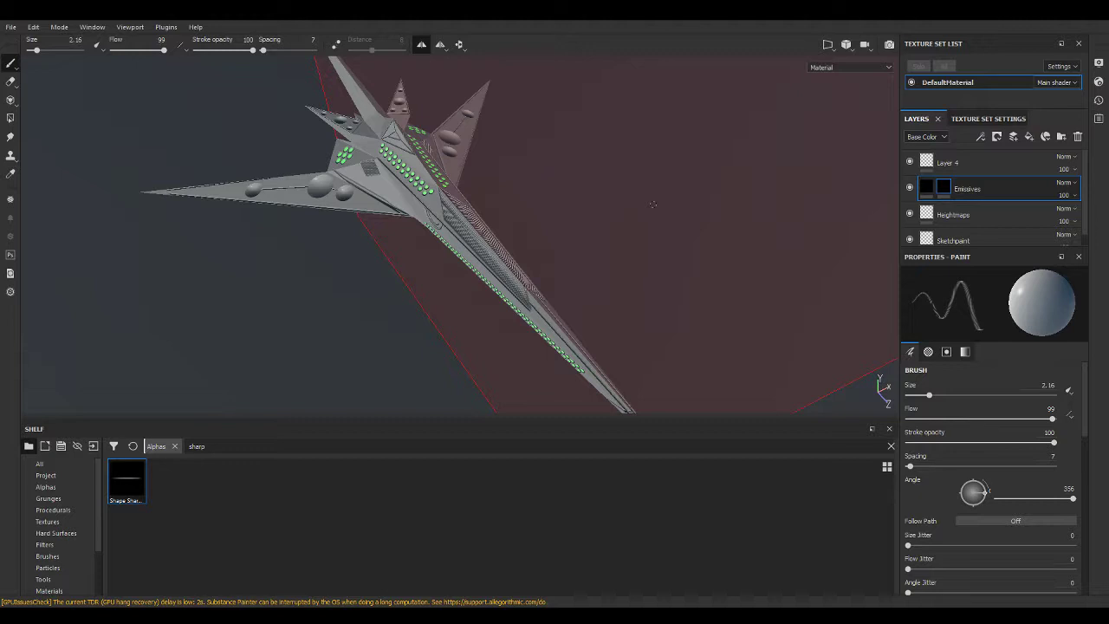
Resize the brush to 6.8 and rotate its angle to match the first grille panel.
scroll(455, 329, "up", 3)
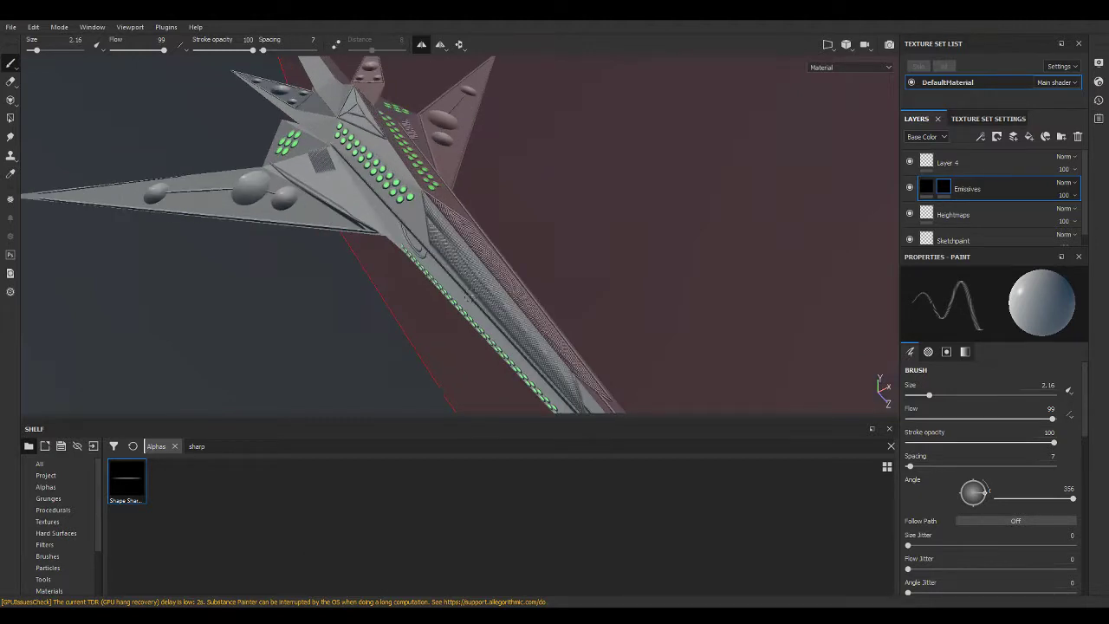
scroll(472, 274, "up", 3)
right_click_drag(416, 221, 418, 220, "ctrl")
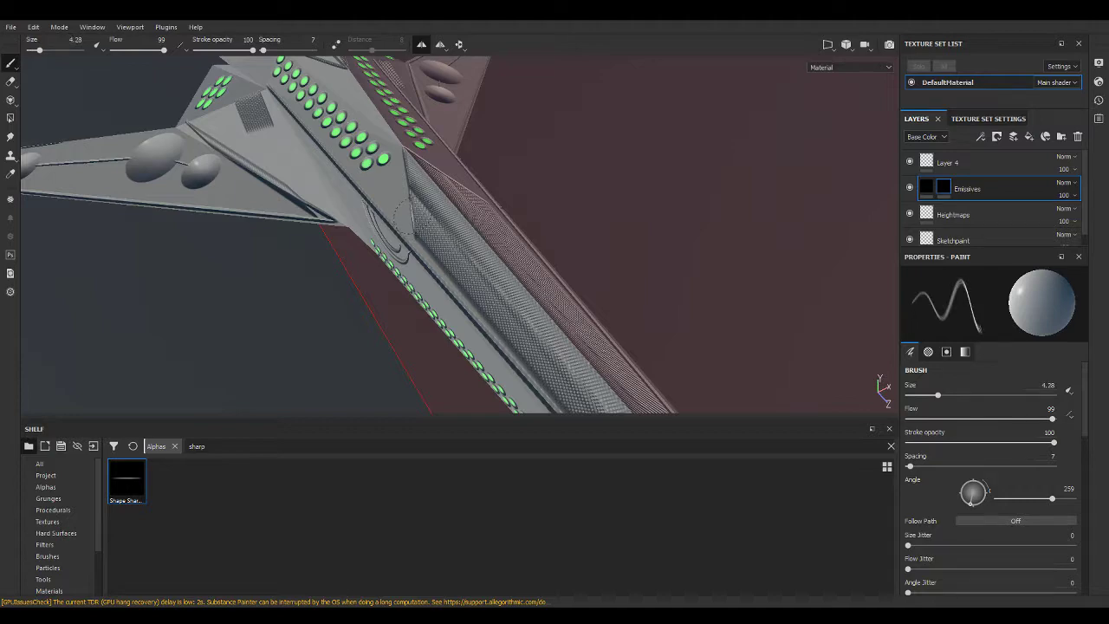
mouse_move(438, 224)
left_mouse_down("alt")
mouse_move(594, 272)
mouse_move(718, 178)
mouse_move(764, 255)
left_mouse_up("alt")
scroll(485, 252, "up", 3)
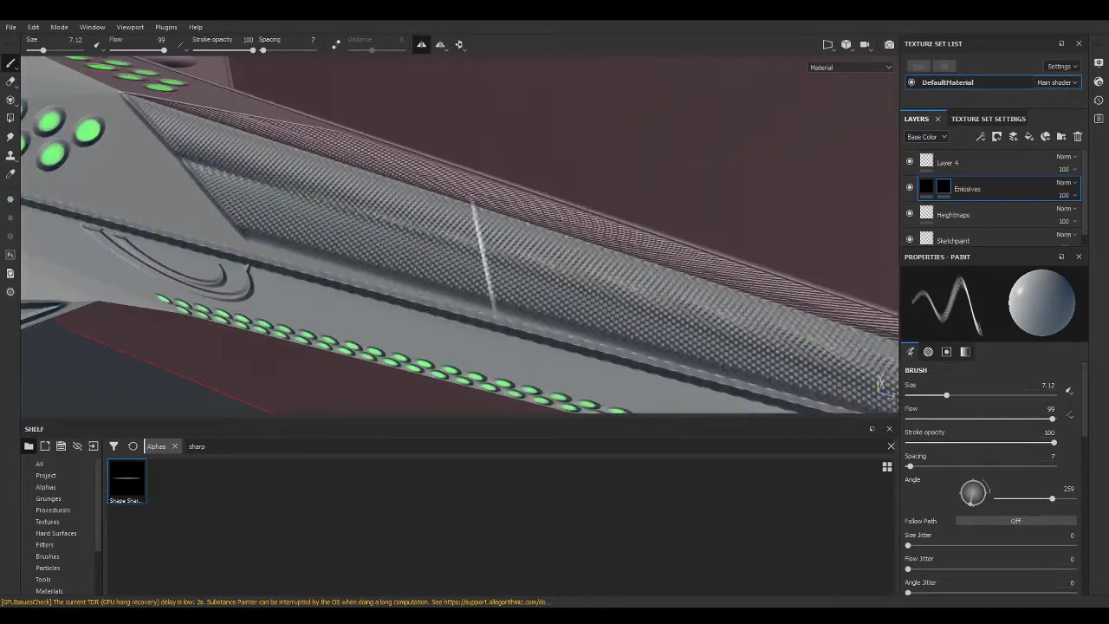
scroll(390, 230, "up", 2)
left_click_drag(317, 197, 328, 198, "ctrl")
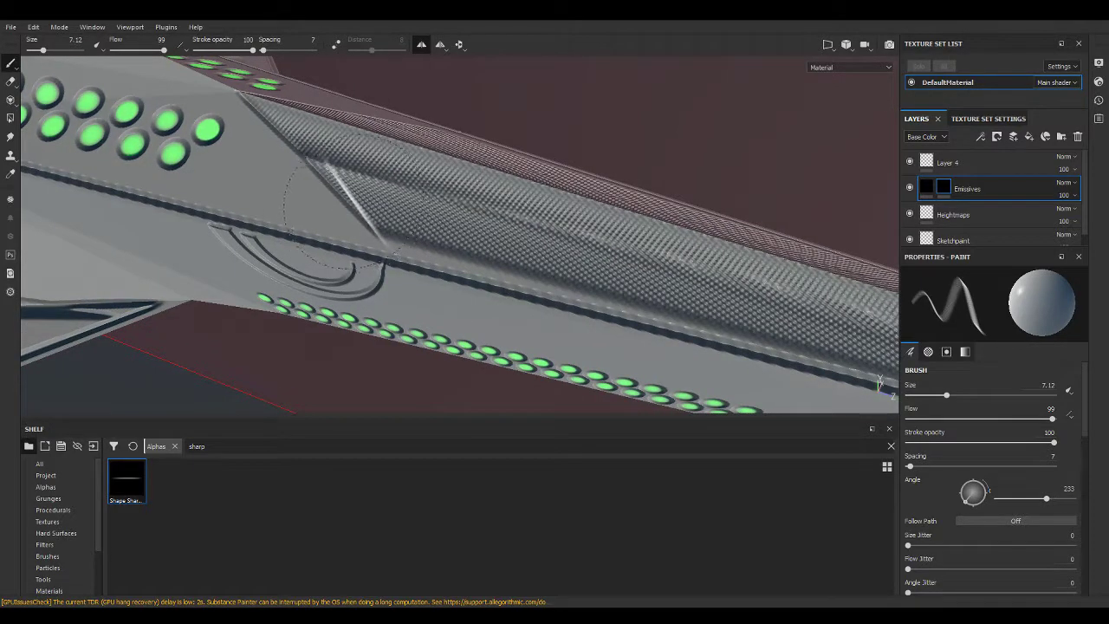
right_click_drag(329, 198, 329, 201, "ctrl")
left_click_drag(329, 200, 782, 434, "ctrl")
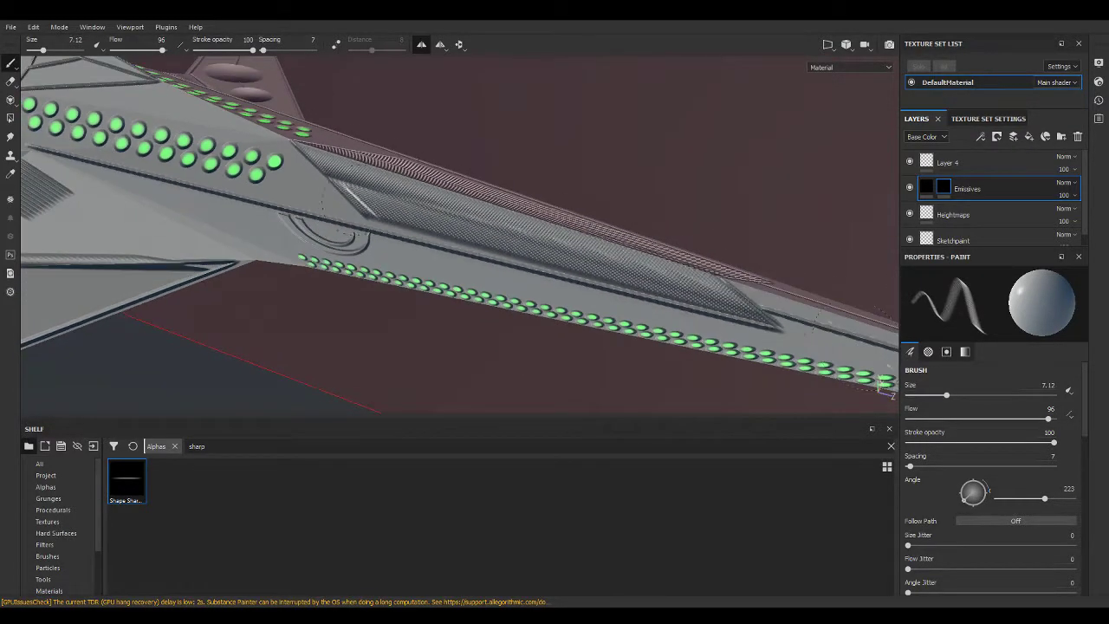
left_click_drag(684, 431, 594, 372, "alt")
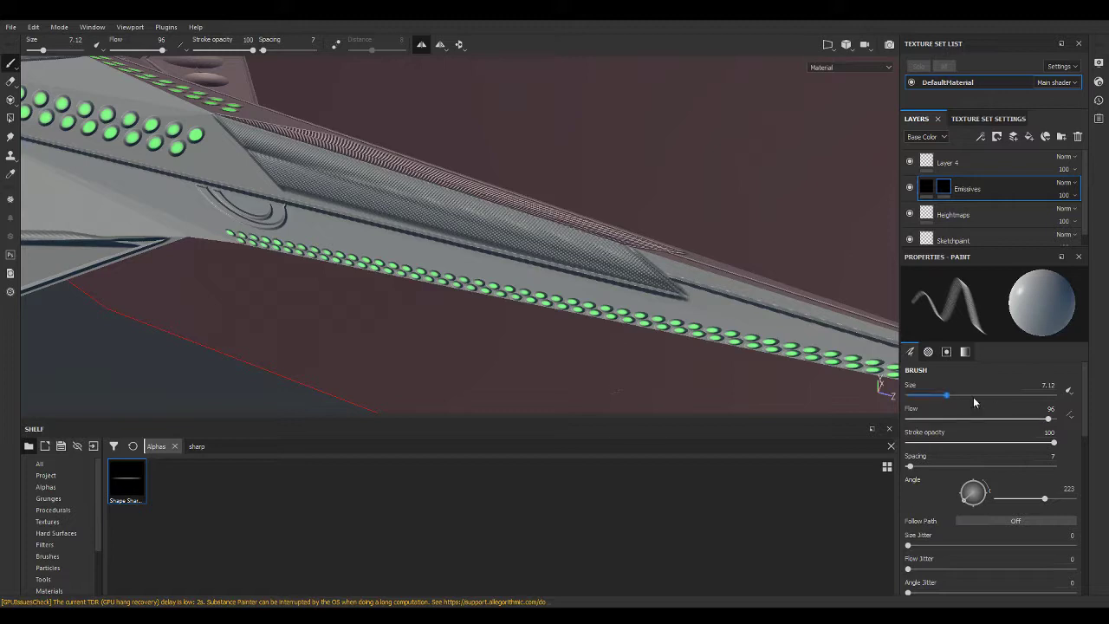
left_click_drag(949, 396, 945, 396)
left_click_drag(260, 177, 260, 173, "ctrl")
Paint straight green sharp-line strokes across both ridge grille panels.
left_click(262, 171)
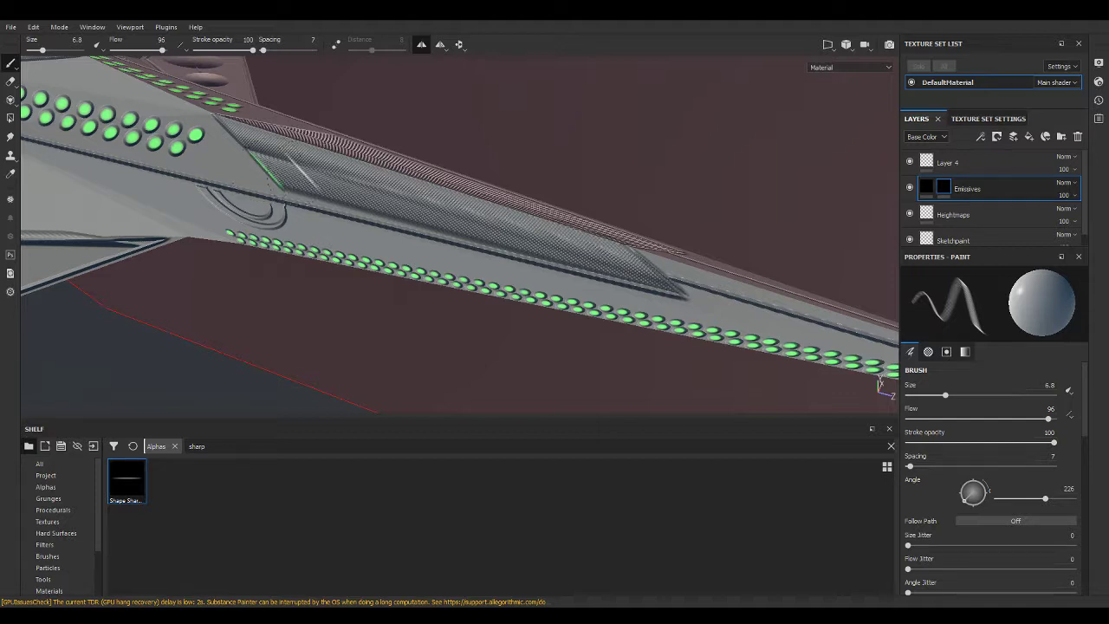
left_click(655, 268, "shift")
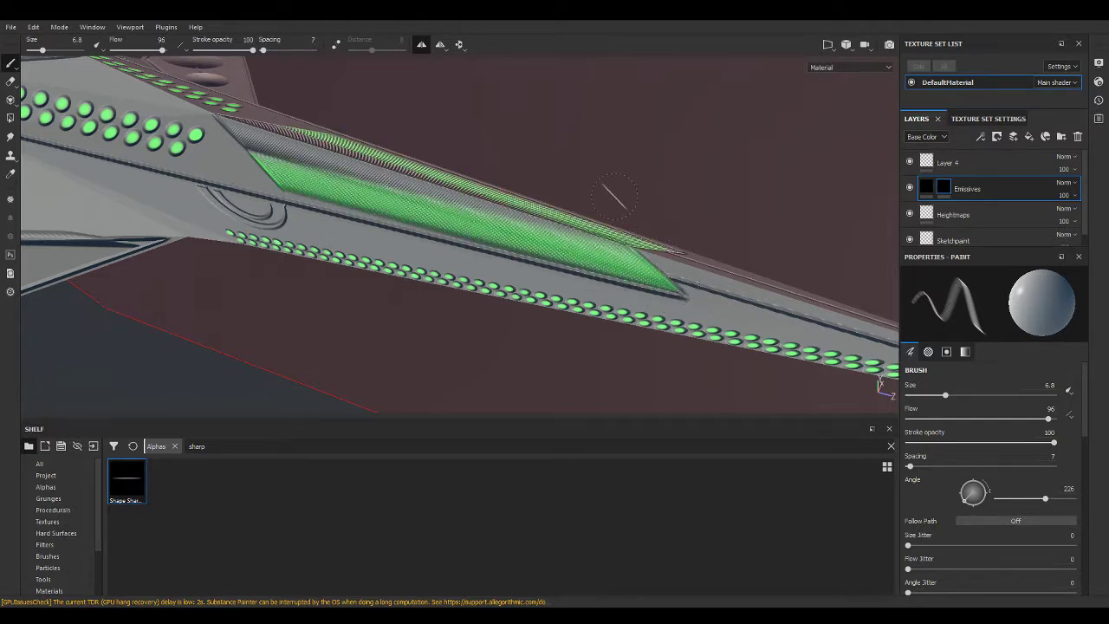
mouse_move(614, 197)
left_mouse_down("alt")
mouse_move(599, 230)
mouse_move(610, 216)
left_mouse_up("alt")
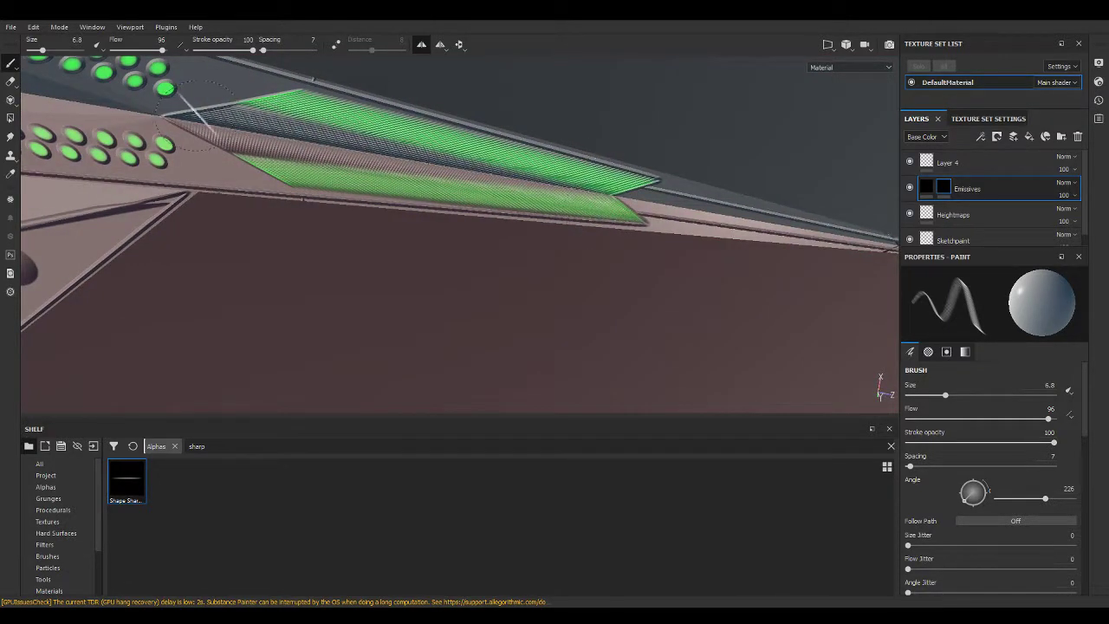
mouse_move(198, 114)
left_mouse_down("ctrl")
mouse_move(225, 115)
mouse_move(217, 106)
left_mouse_up("ctrl")
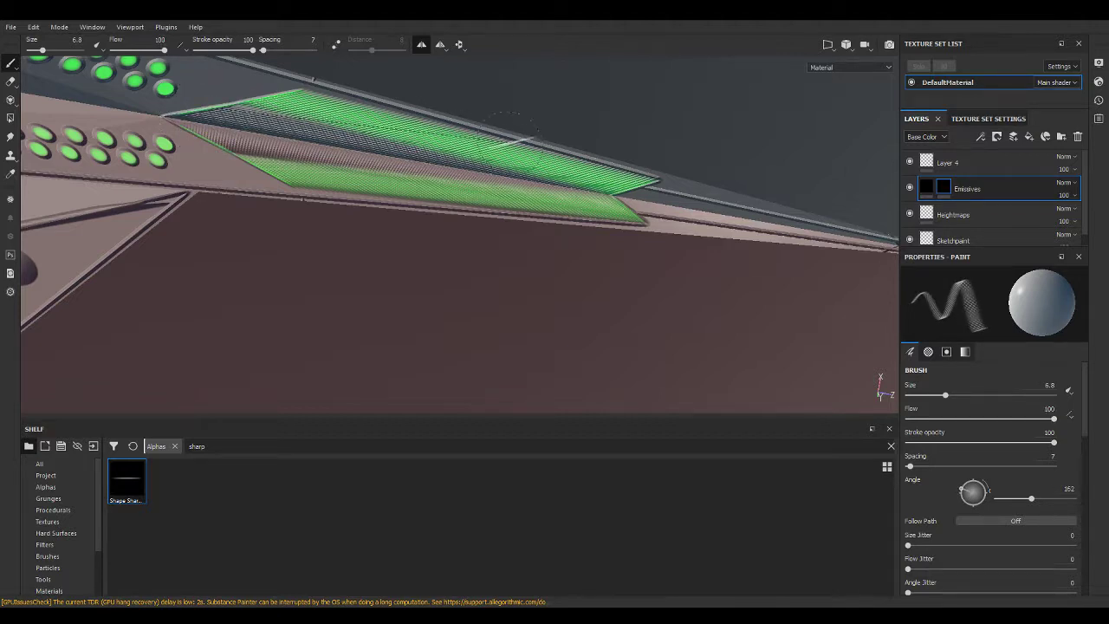
key("shift")
left_click(625, 163, "shift")
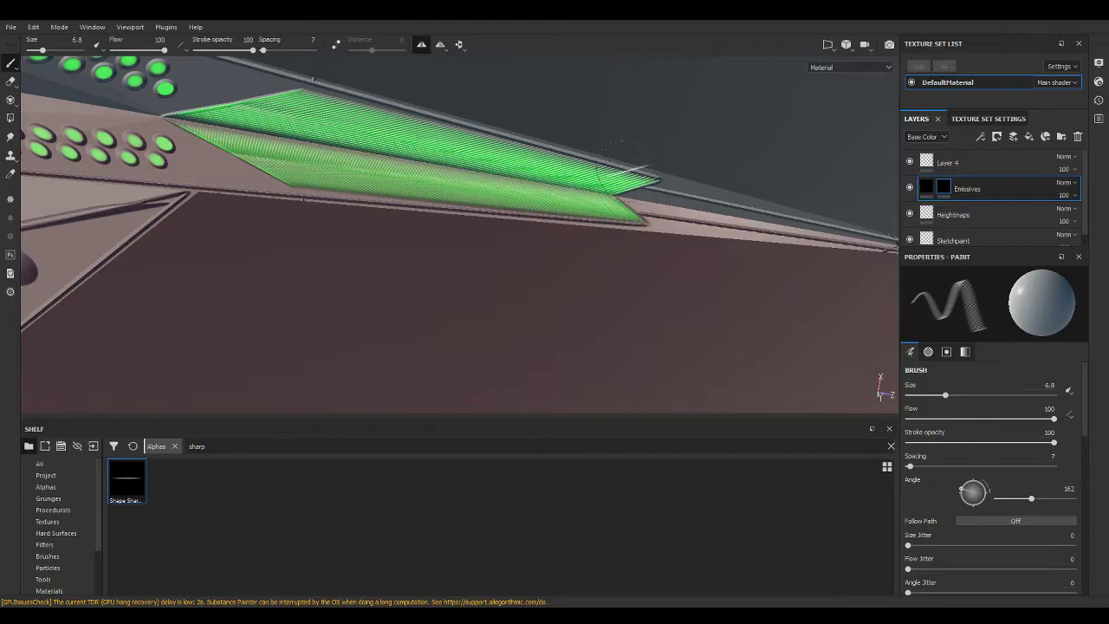
mouse_move(625, 163)
left_mouse_down("alt")
mouse_move(697, 52)
mouse_move(430, 229)
mouse_move(527, 280)
mouse_move(407, 199)
left_mouse_up("alt")
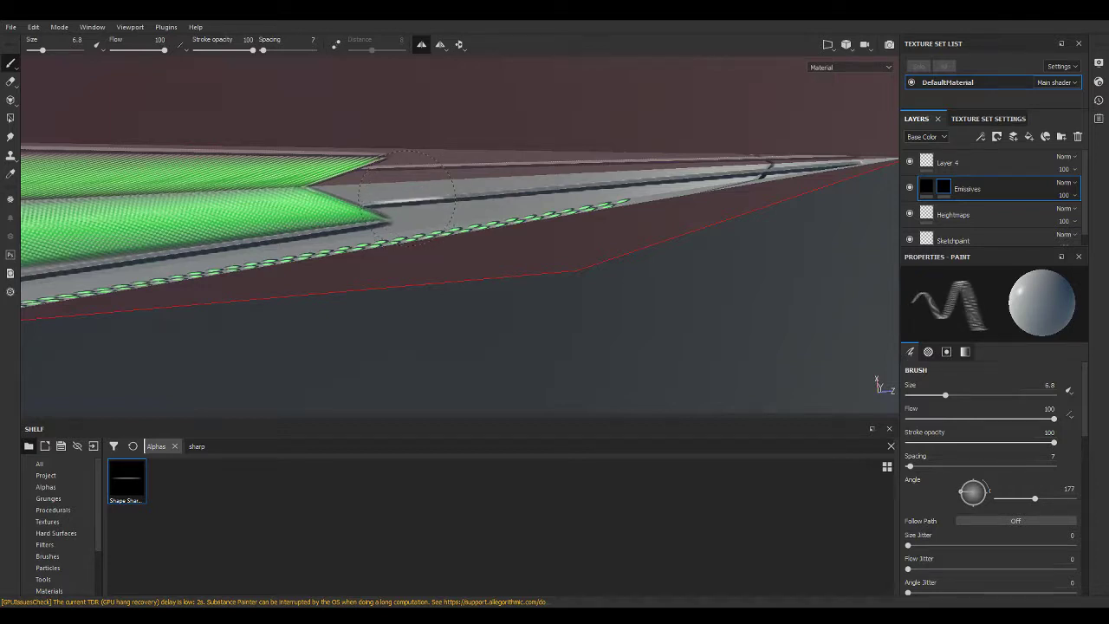
Align the brush with the nose groove and paint a straight green emissive line along it.
right_click_drag(408, 199, 407, 200, "ctrl")
left_click_drag(406, 199, 405, 200, "ctrl")
left_click_drag(404, 200, 437, 201, "ctrl")
key("shift")
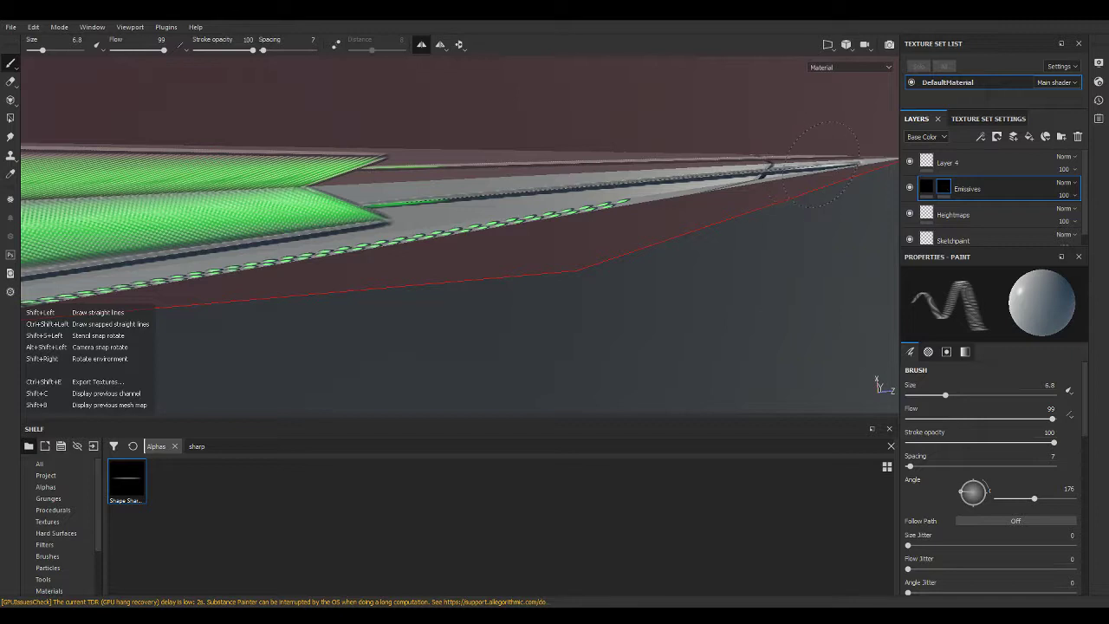
left_click(833, 165, "shift")
scroll(681, 182, "up", 6)
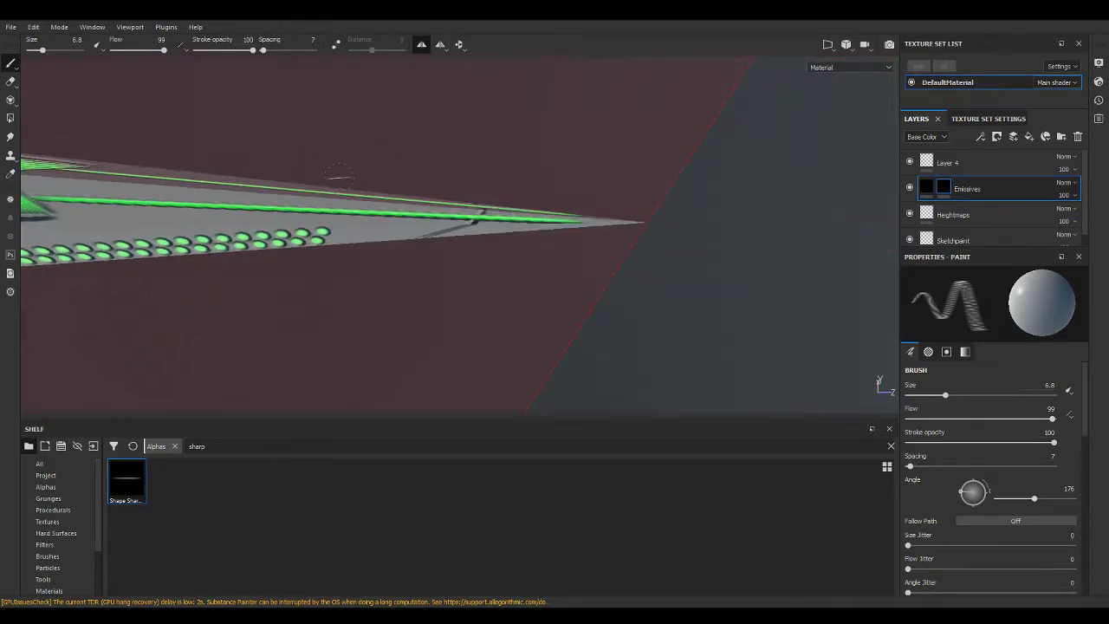
Shrink and rotate the brush, then paint green emissive down the diagonal nose groove.
left_click_drag(455, 242, 529, 253, "ctrl")
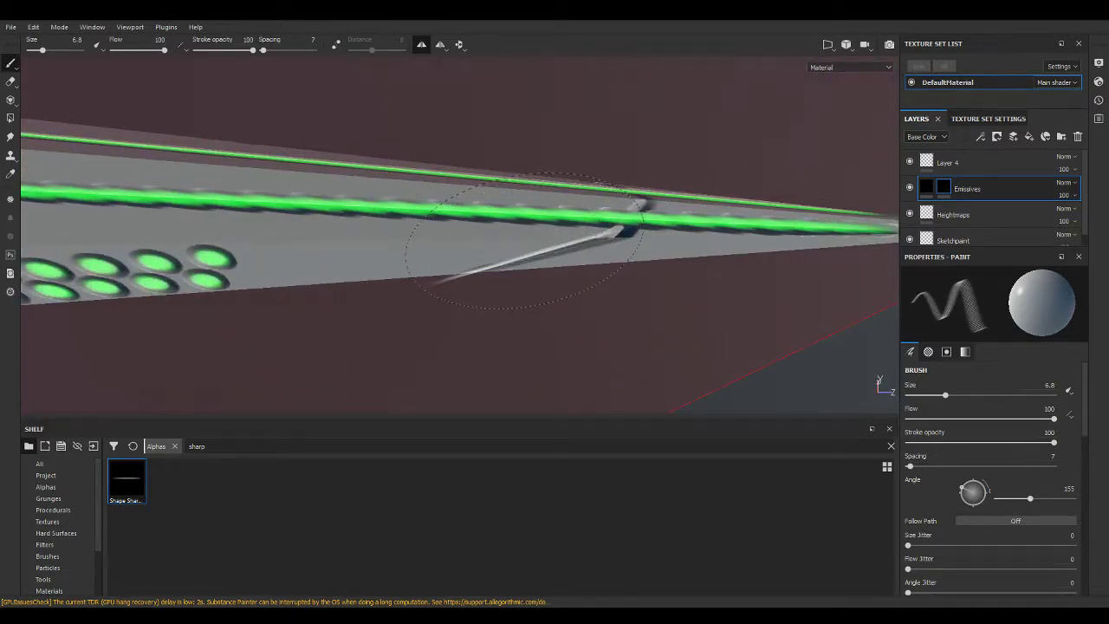
right_click_drag(528, 251, 640, 212, "ctrl")
left_click(639, 211)
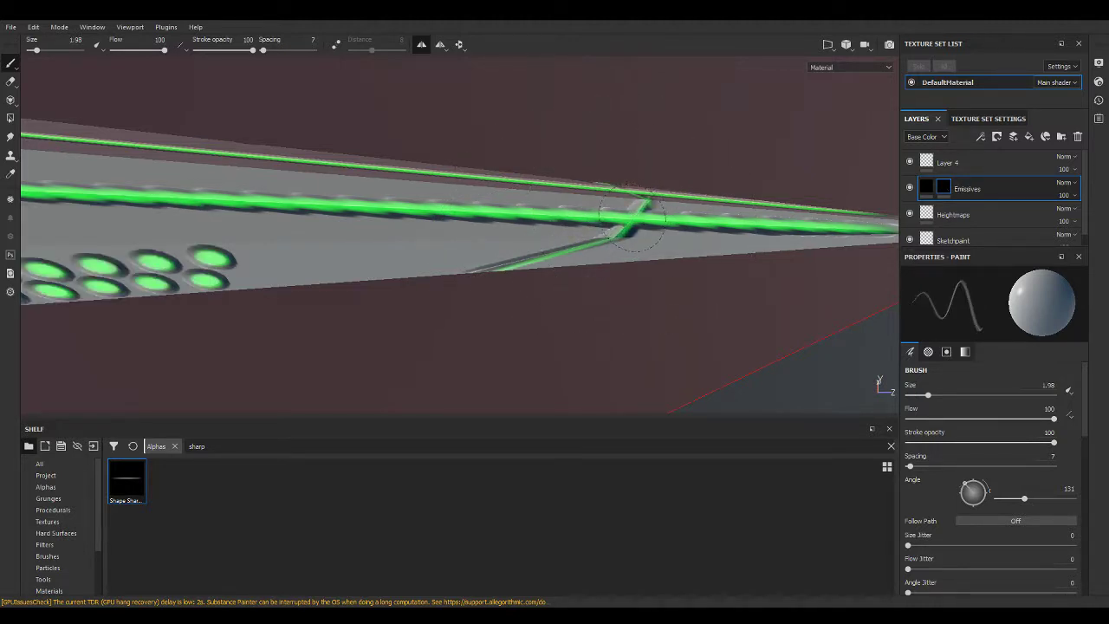
left_click_drag(632, 224, 579, 243, "ctrl")
left_click(494, 259, "shift")
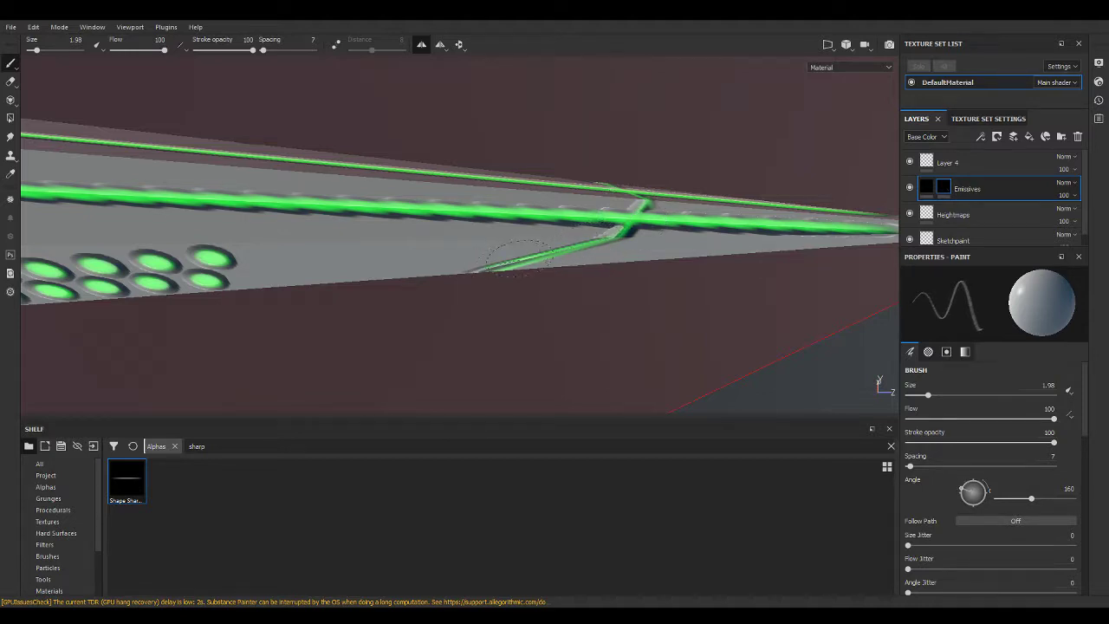
mouse_move(494, 260)
left_mouse_down("alt")
mouse_move(544, 235)
mouse_move(291, 215)
left_mouse_up("alt")
scroll(291, 215, "up", 5)
scroll(291, 215, "down", 3)
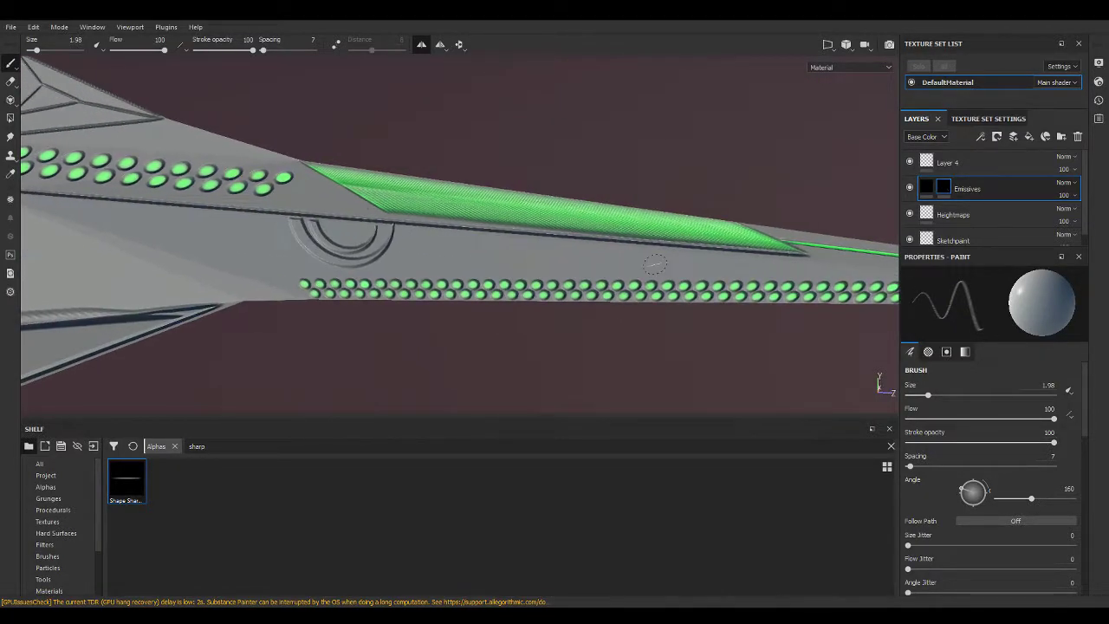
Restore the brush to size 6.8 with a stroke angle of 178.
mouse_move(724, 251)
left_mouse_down("alt")
mouse_move(611, 268)
mouse_move(766, 249)
left_mouse_up("alt")
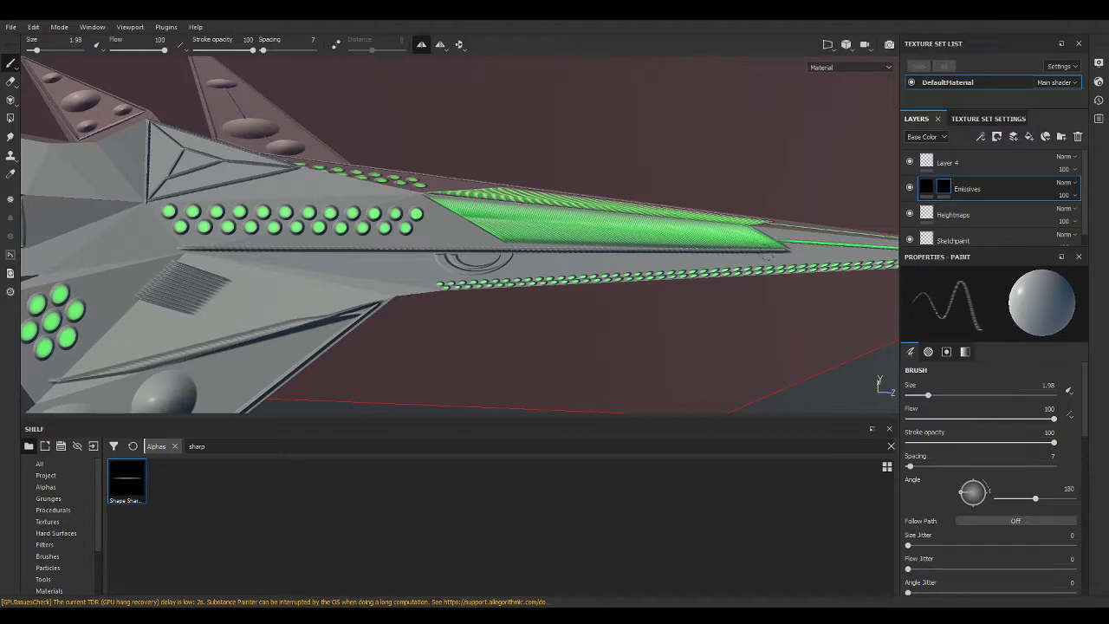
right_click_drag(760, 251, 779, 251, "ctrl")
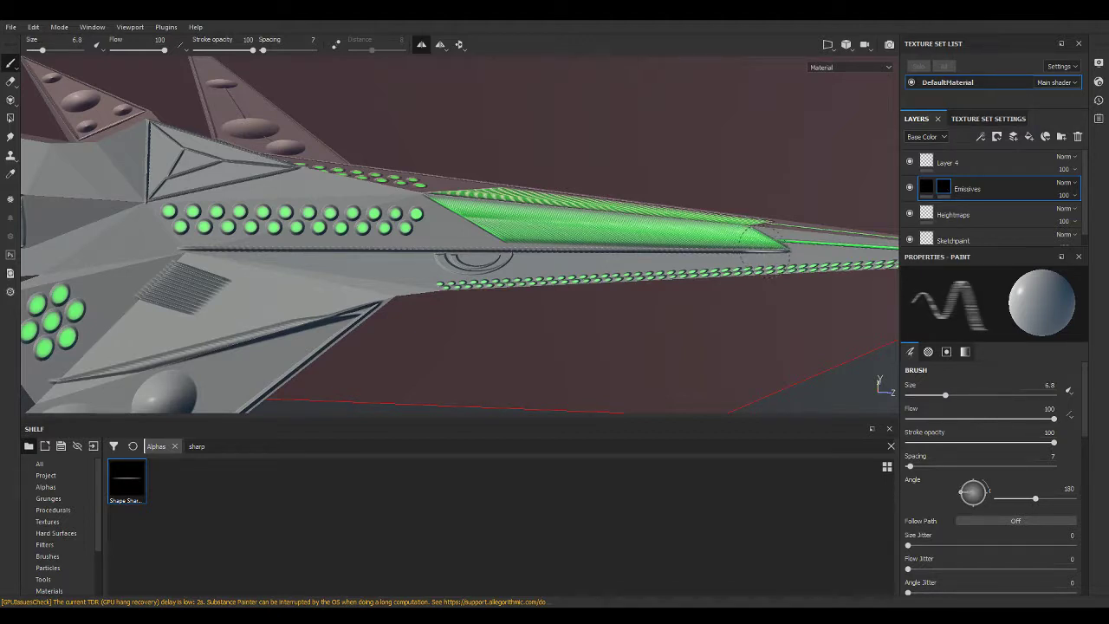
left_click_drag(762, 247, 764, 246, "ctrl")
key("shift")
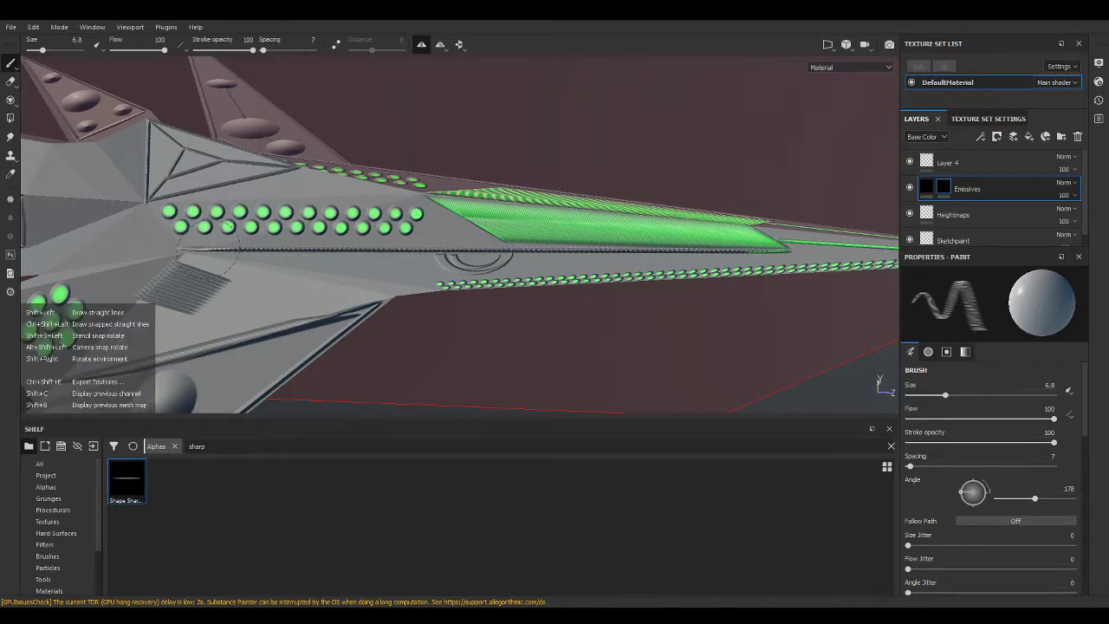
mouse_move(203, 251)
left_mouse_down("alt")
mouse_move(201, 213)
mouse_move(178, 279)
left_mouse_up("alt")
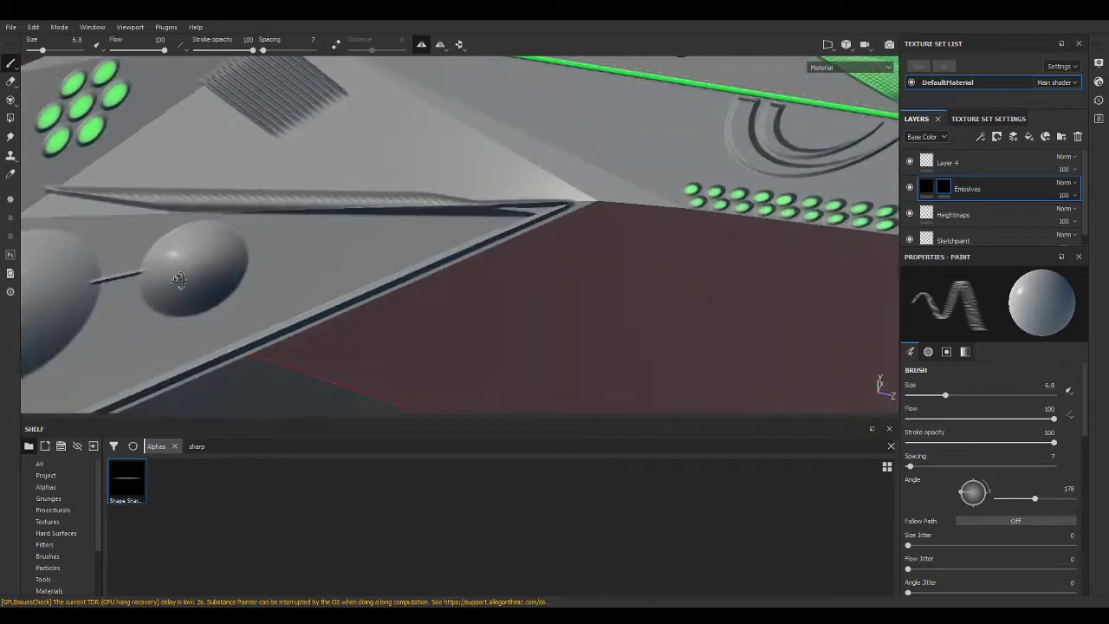
Paint a straight green emissive line along the lower wing's edge groove.
left_click_drag(178, 279, 148, 247, "alt")
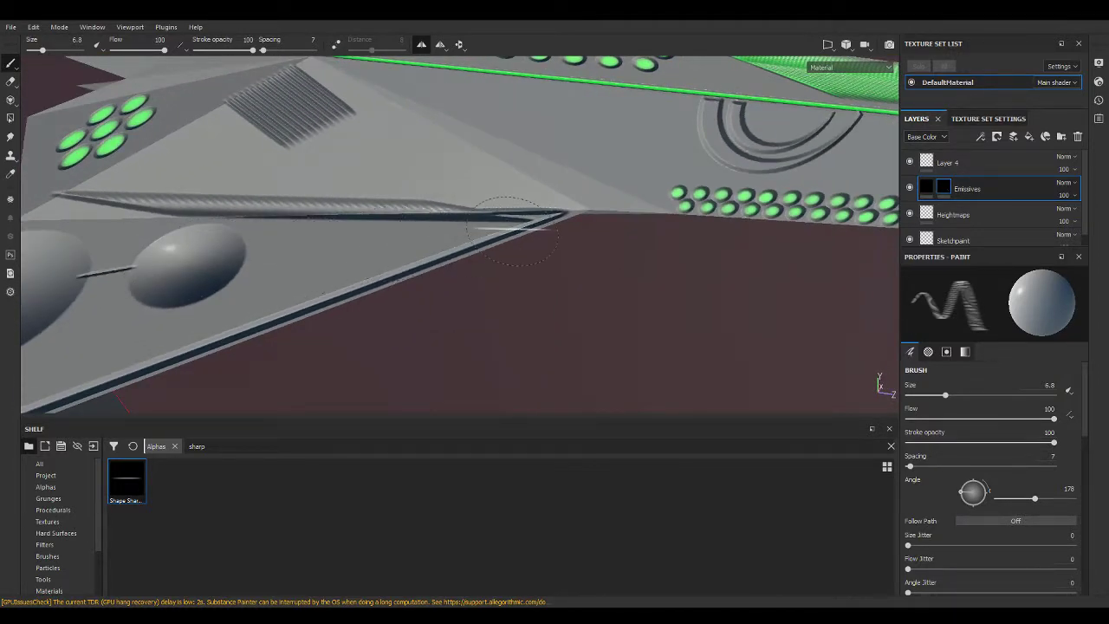
mouse_move(511, 232)
left_mouse_down("alt")
mouse_move(485, 242)
mouse_move(636, 221)
left_mouse_up("alt")
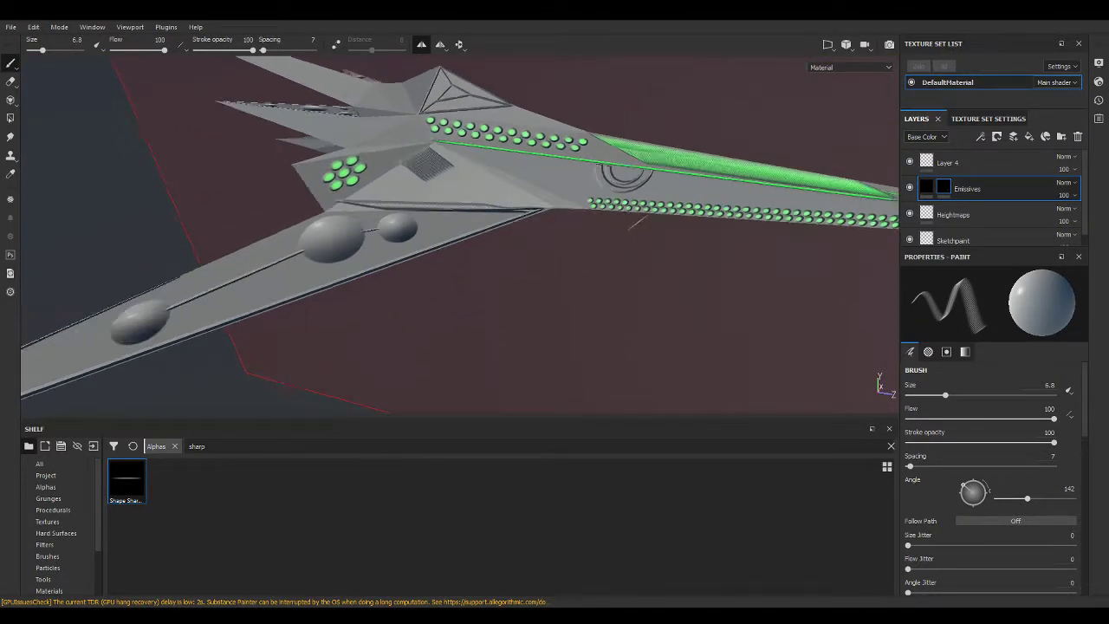
mouse_move(407, 260)
left_mouse_down("alt")
mouse_move(424, 274)
mouse_move(366, 344)
left_mouse_up("alt")
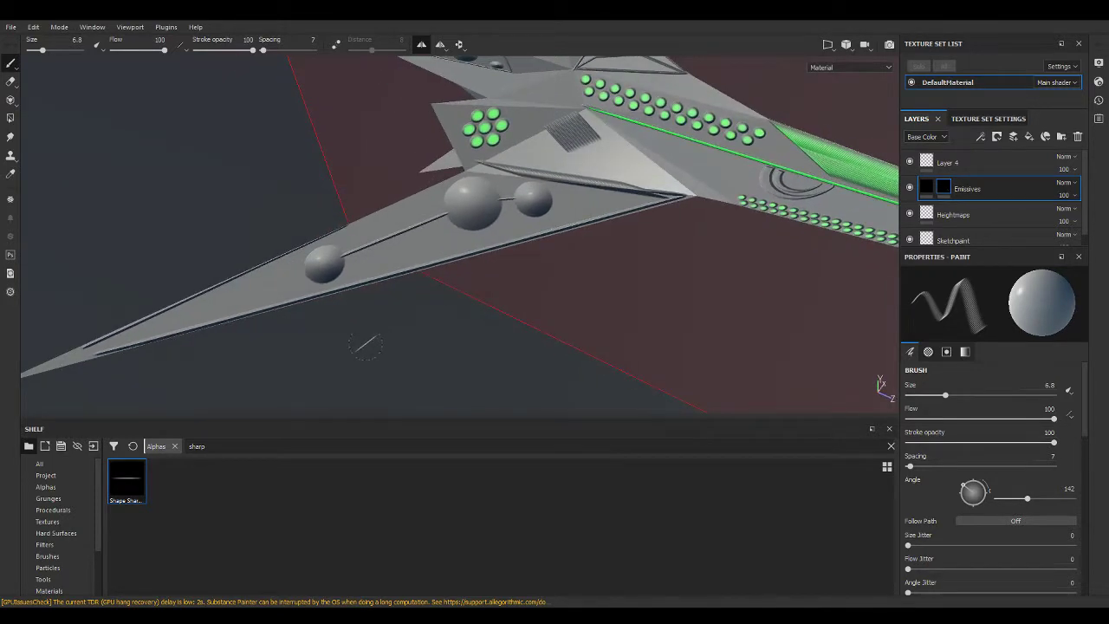
left_click_drag(650, 202, 657, 204, "ctrl")
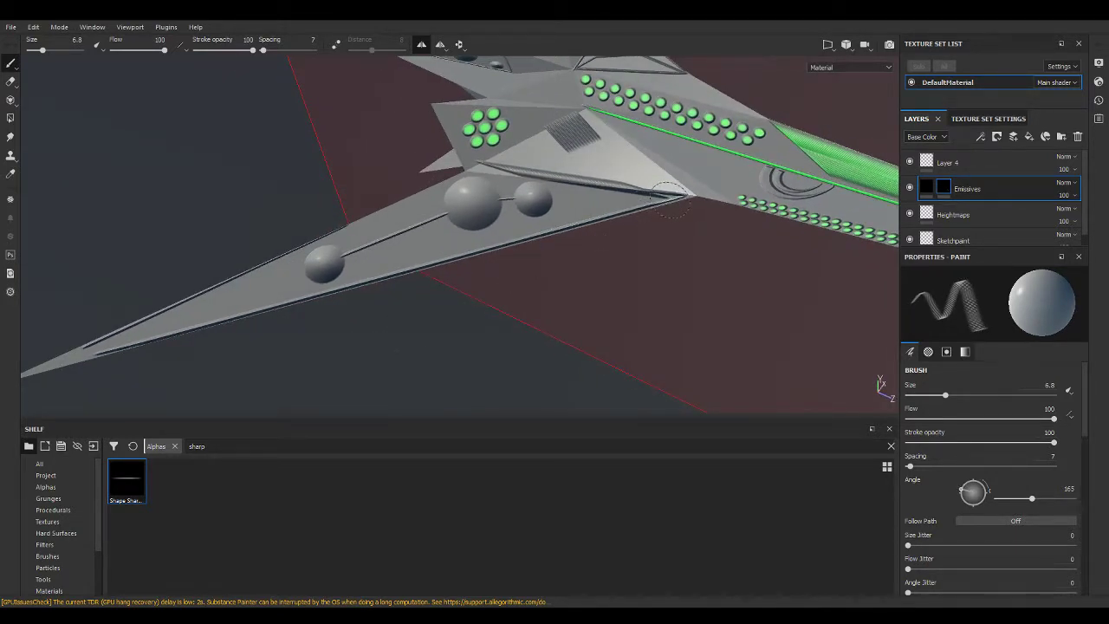
key("shift")
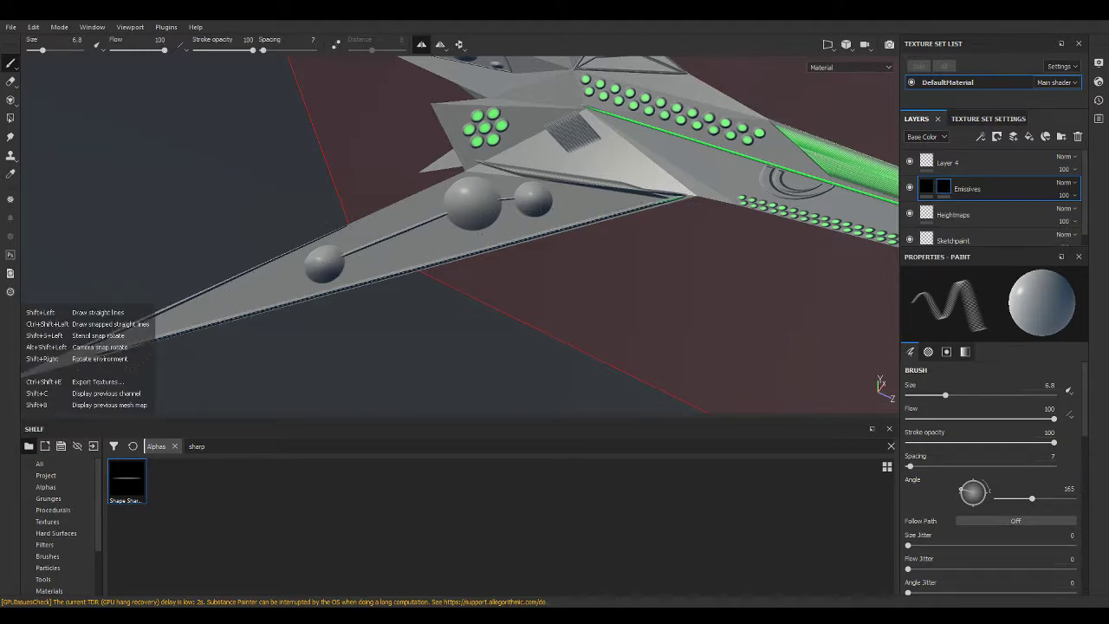
left_click(113, 349, "shift")
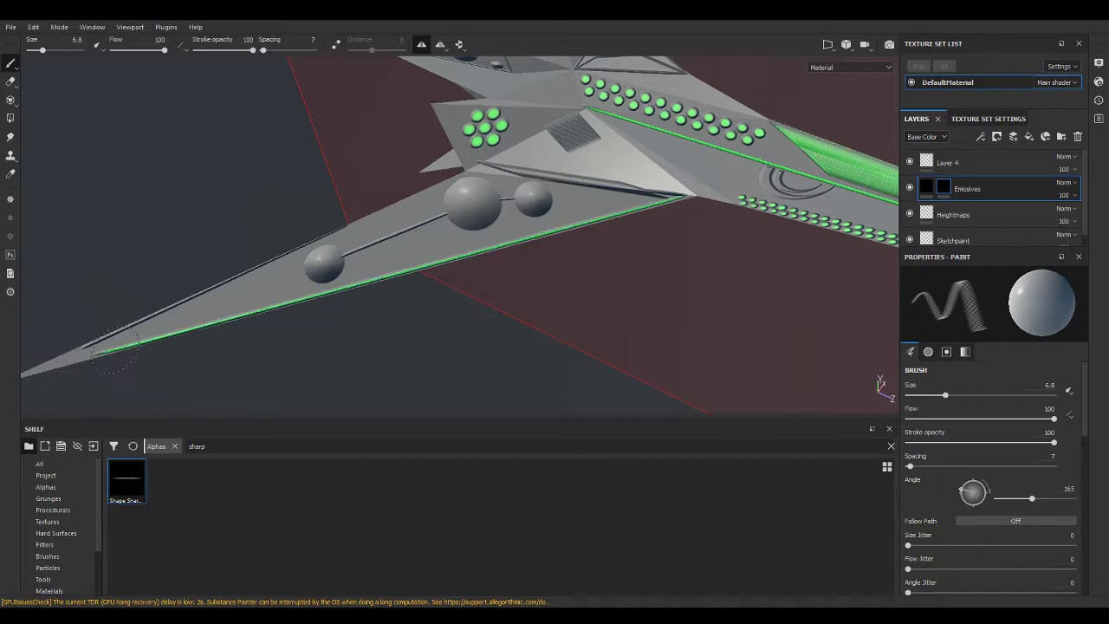
Trace the spike plate's upper edge to its tip with green emissive.
mouse_move(101, 307)
left_mouse_down("alt")
mouse_move(290, 131)
mouse_move(321, 198)
mouse_move(354, 231)
mouse_move(303, 198)
mouse_move(297, 177)
mouse_move(389, 243)
mouse_move(378, 230)
mouse_move(547, 304)
left_mouse_up("alt")
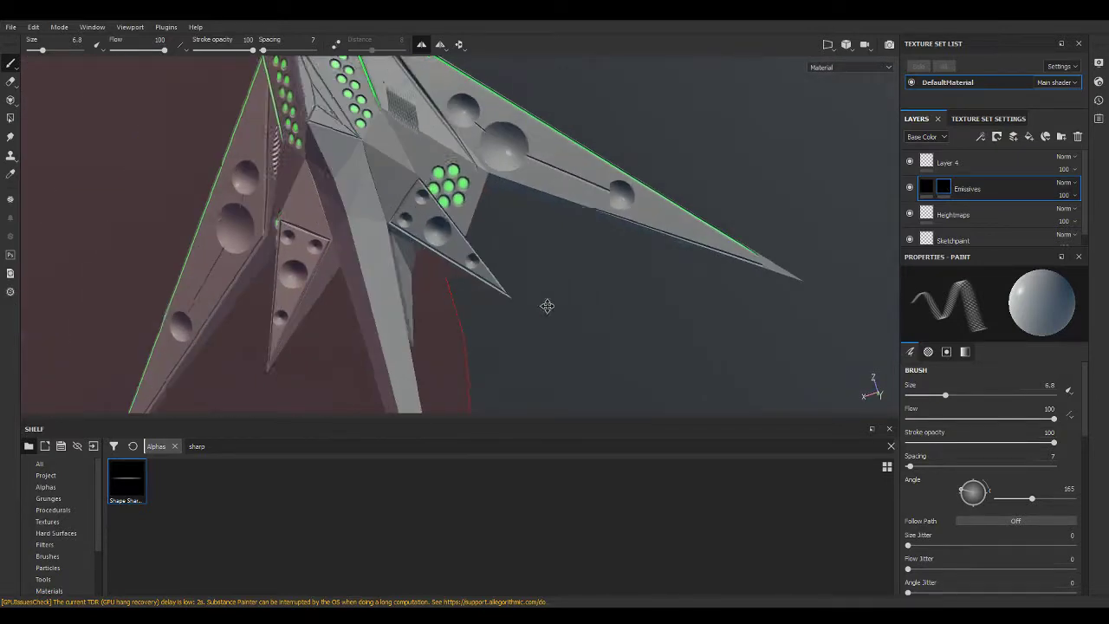
scroll(481, 249, "up", 3)
scroll(450, 230, "up", 2)
mouse_move(451, 177)
left_mouse_down("ctrl")
mouse_move(503, 178)
mouse_move(450, 136)
left_mouse_up("ctrl")
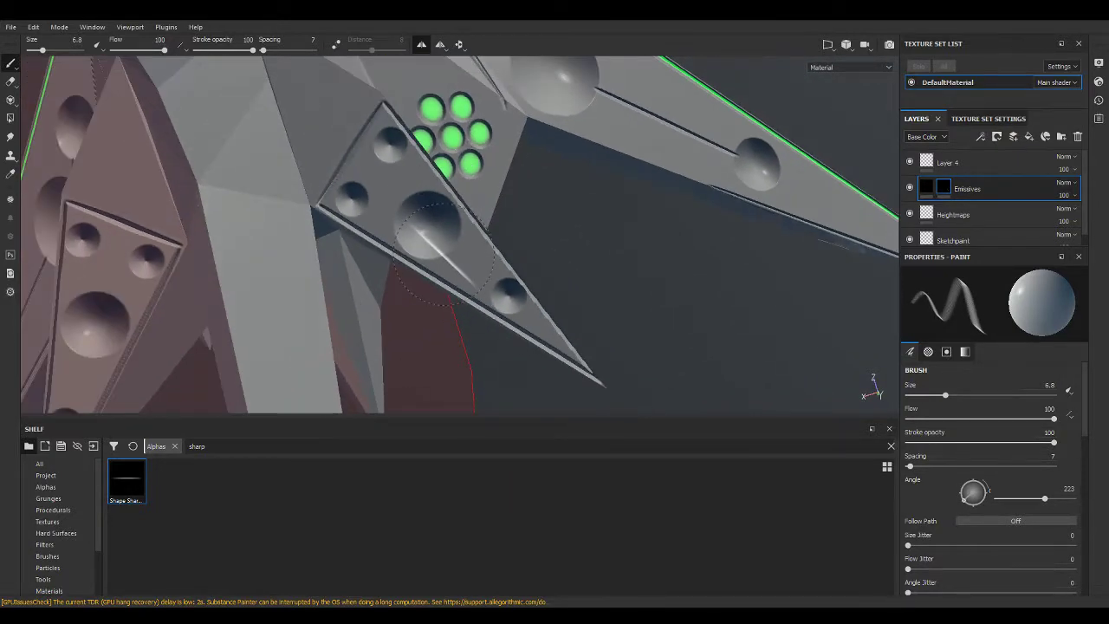
left_click(384, 104)
left_click(449, 171, "shift")
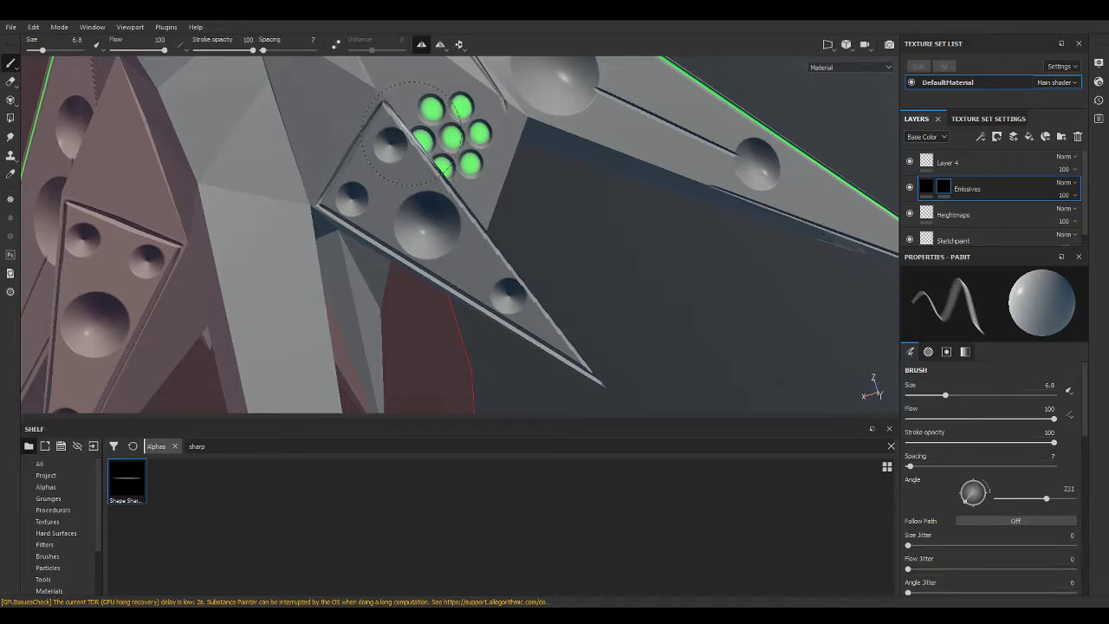
left_click(597, 381, "shift")
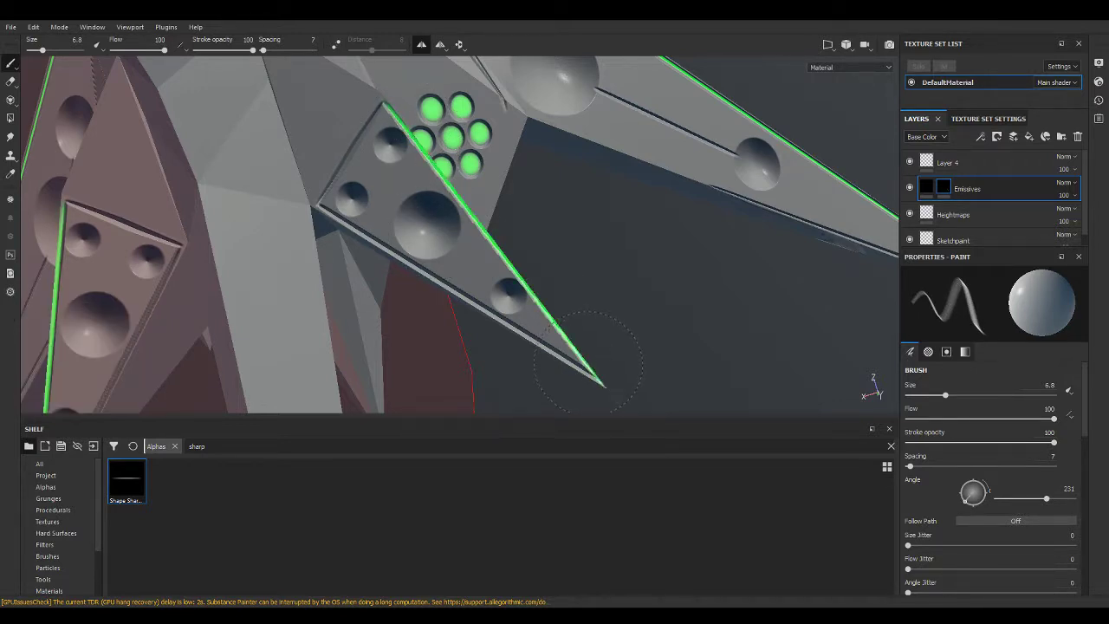
Rotate the brush and trace the blade's lower and left edges in green.
left_click_drag(559, 363, 582, 364, "ctrl")
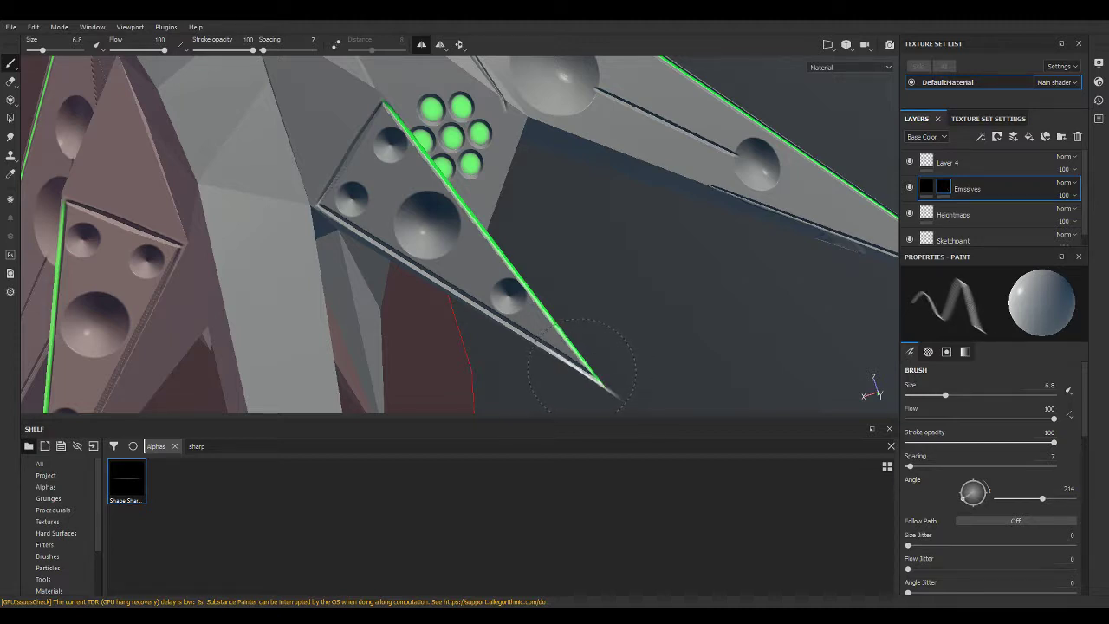
left_click(351, 227, "shift")
left_click_drag(346, 187, 339, 169, "ctrl")
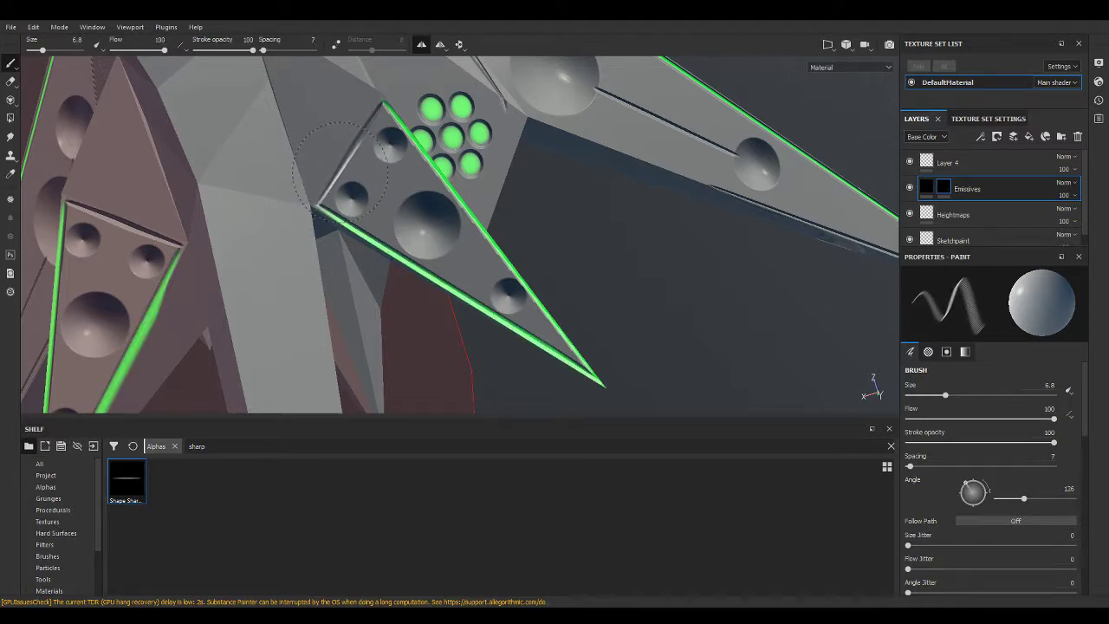
left_click(353, 136, "shift")
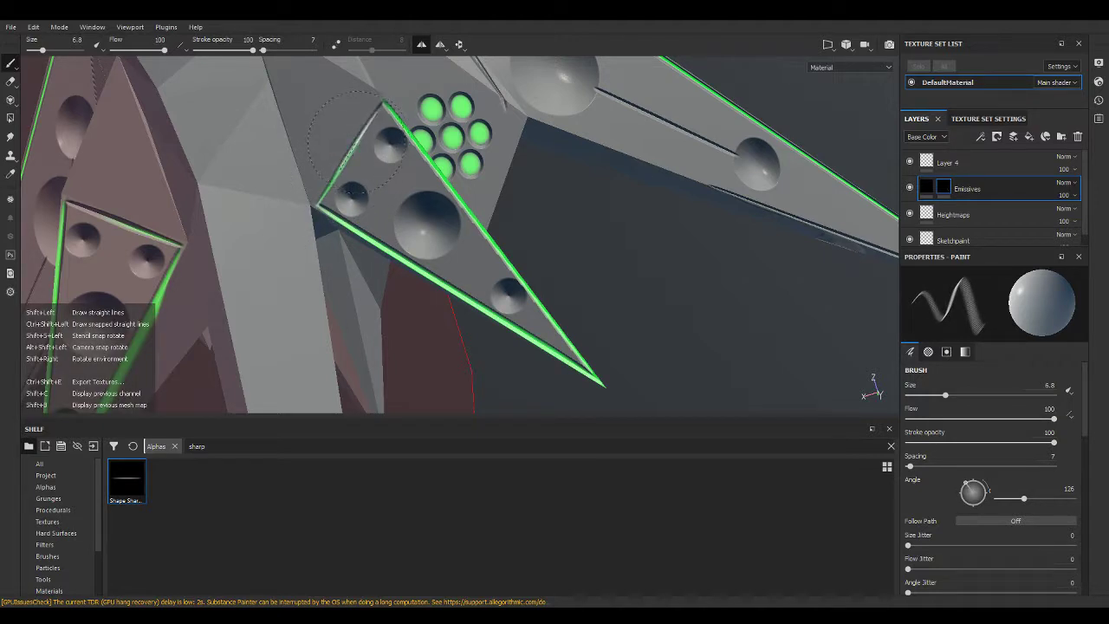
mouse_move(354, 136)
left_mouse_down("alt")
mouse_move(409, 206)
mouse_move(537, 153)
mouse_move(475, 133)
mouse_move(168, 123)
mouse_move(162, 139)
mouse_move(277, 236)
mouse_move(404, 315)
mouse_move(203, 245)
mouse_move(528, 231)
mouse_move(372, 188)
mouse_move(408, 161)
mouse_move(532, 178)
left_mouse_up("alt")
key("bracketleft")
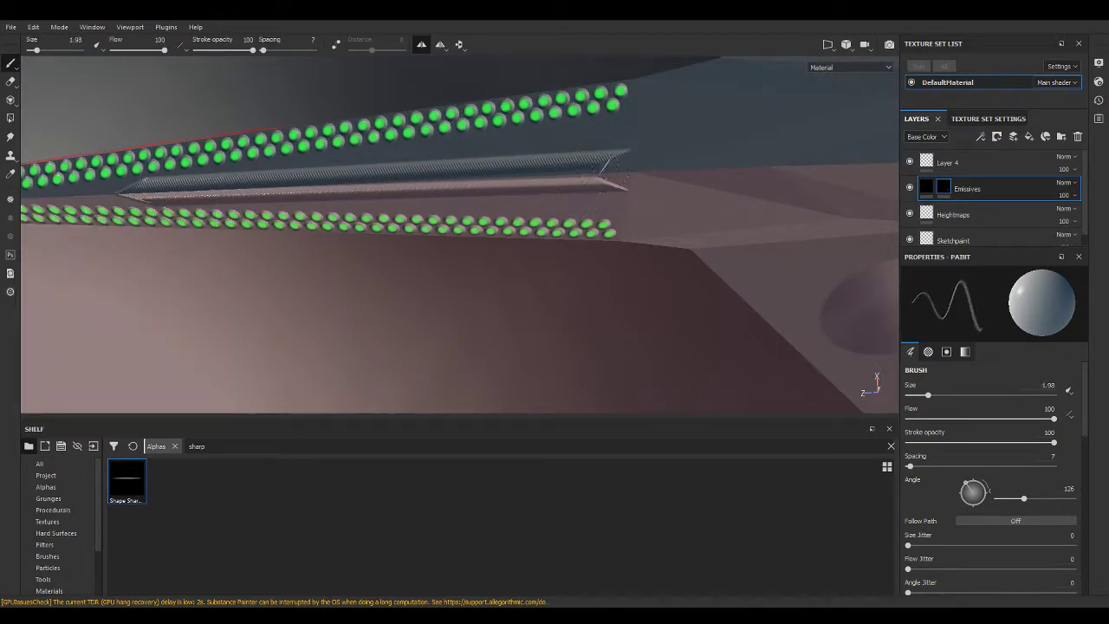
Set the brush to size 1.98 with lower flow and line the beveled strip green.
left_click_drag(606, 163, 620, 156, "ctrl")
right_click_drag(620, 156, 451, 169, "ctrl")
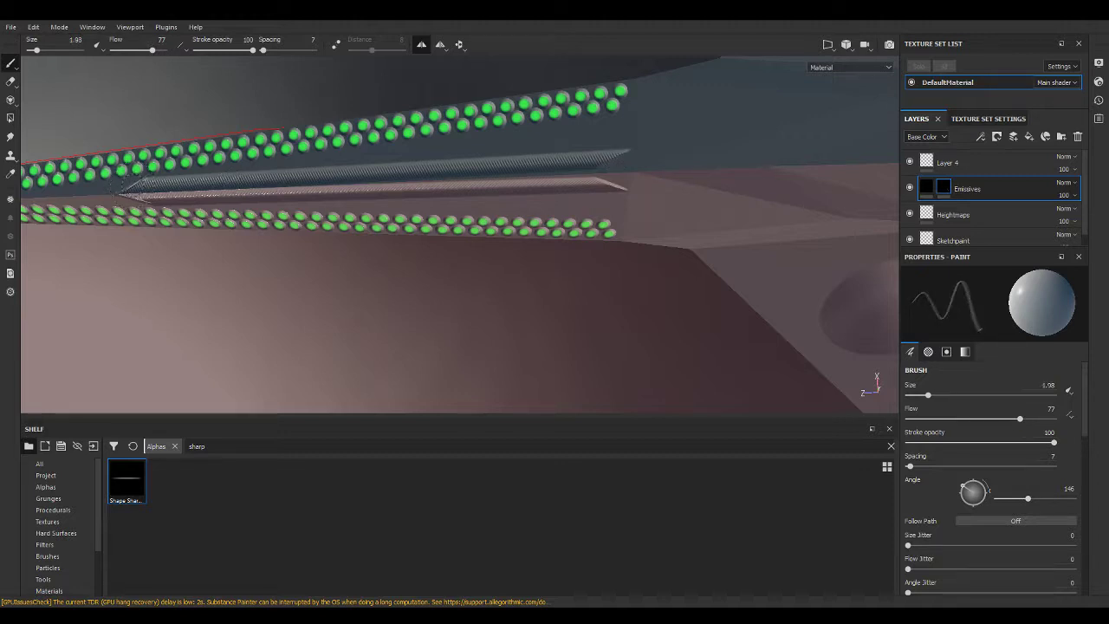
key("shift")
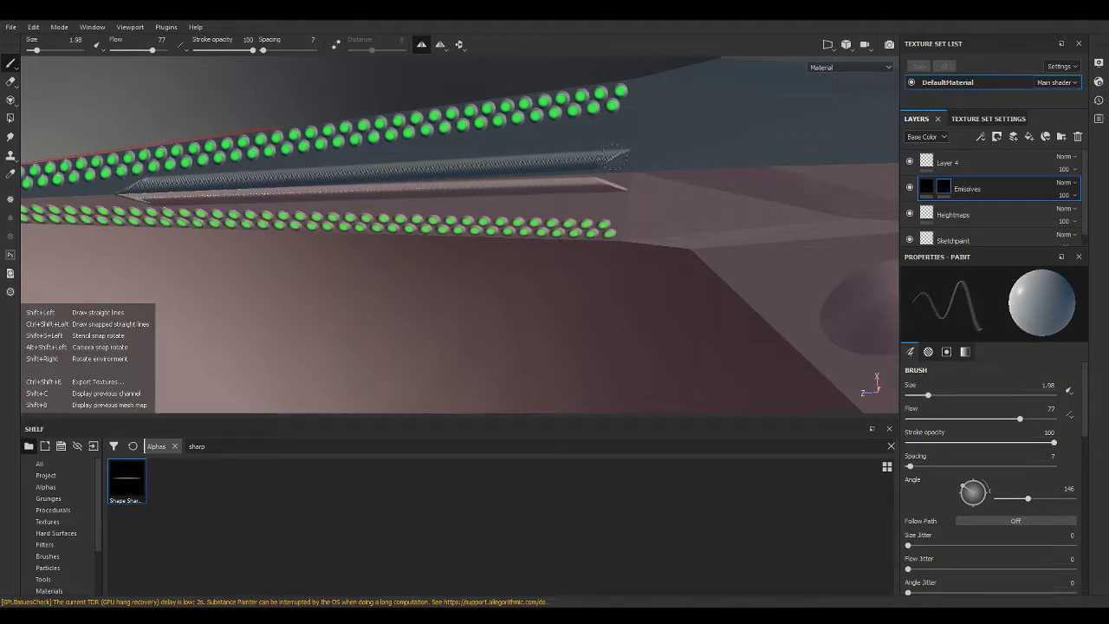
left_click(612, 156, "shift")
mouse_move(365, 199)
left_mouse_down("alt")
mouse_move(431, 208)
mouse_move(605, 327)
left_mouse_up("alt")
scroll(605, 327, "up", 3)
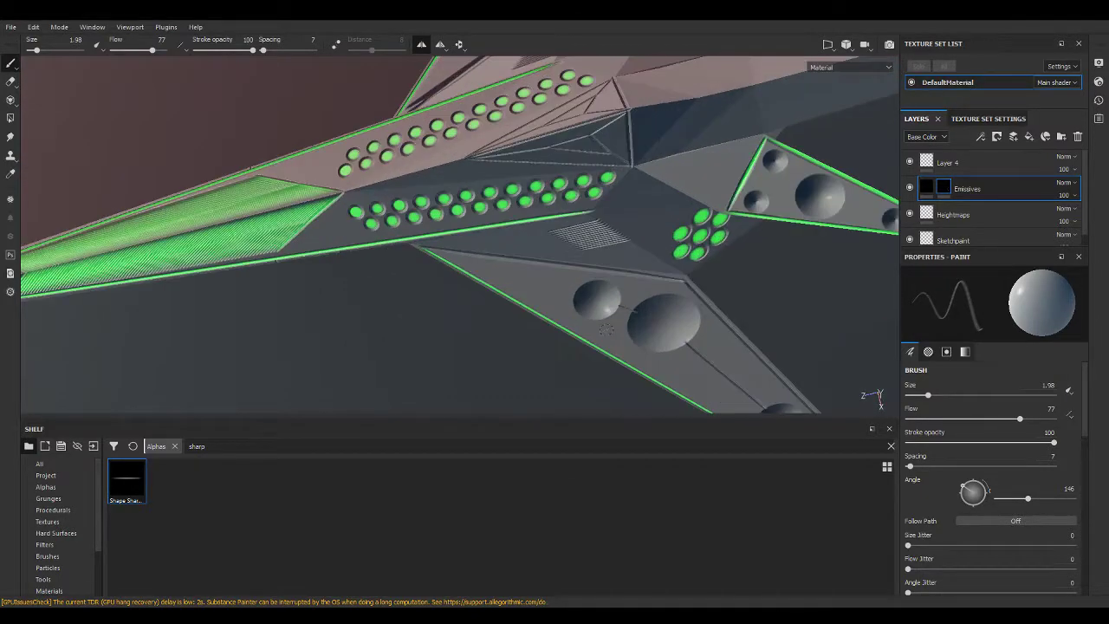
Paint straight green lines along the wing edge and the central crease.
mouse_move(649, 282)
left_mouse_down("alt")
mouse_move(501, 130)
mouse_move(589, 182)
left_mouse_up("alt")
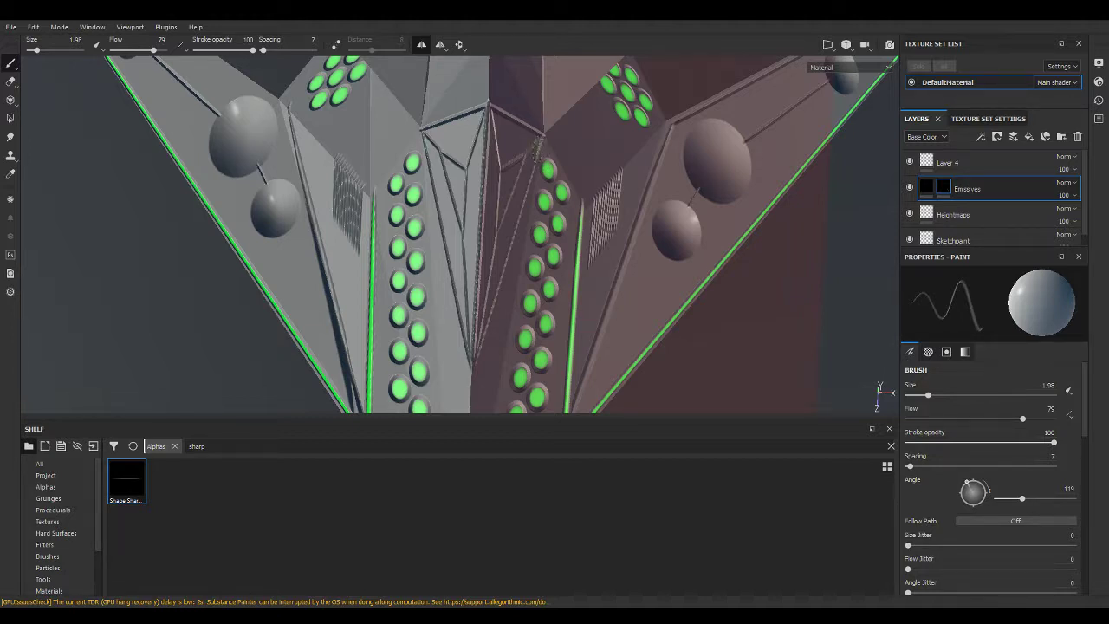
key("shift")
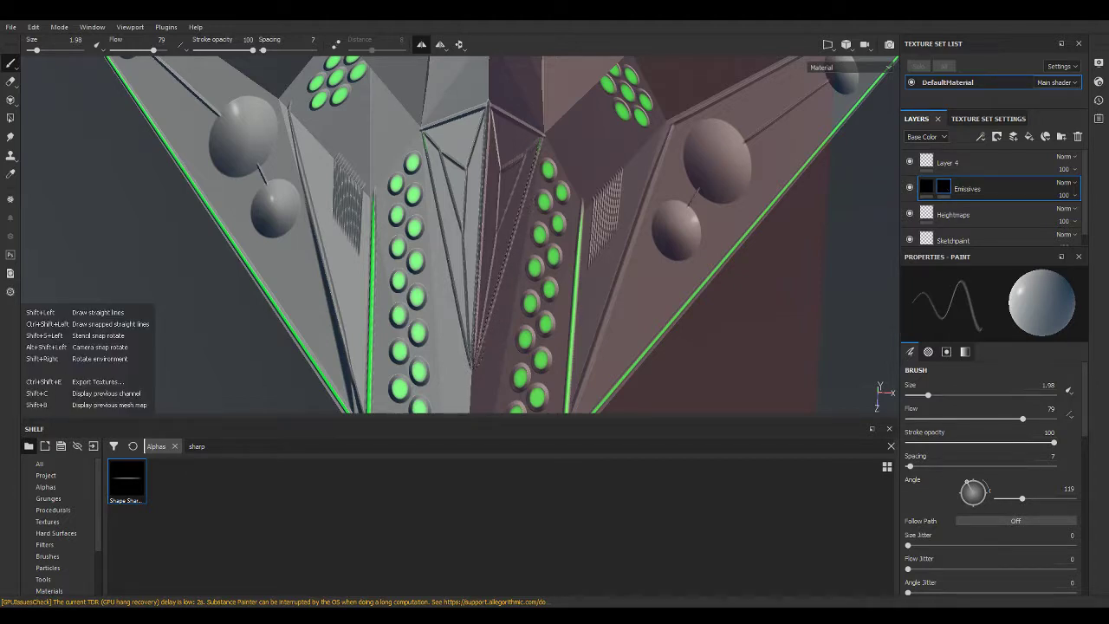
left_click(537, 139, "shift")
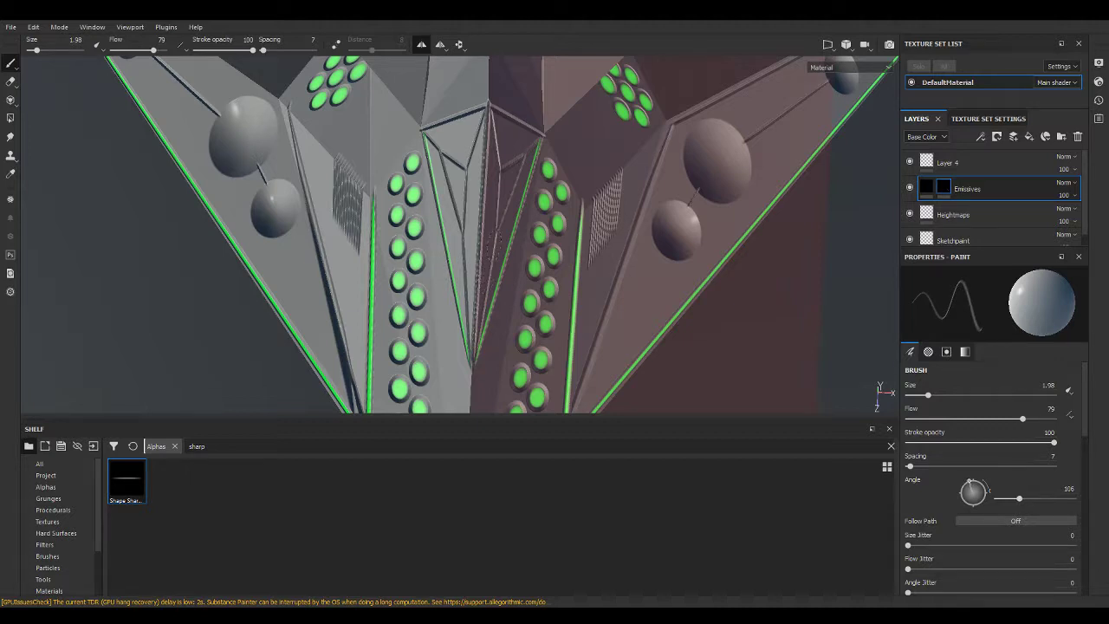
key("shift")
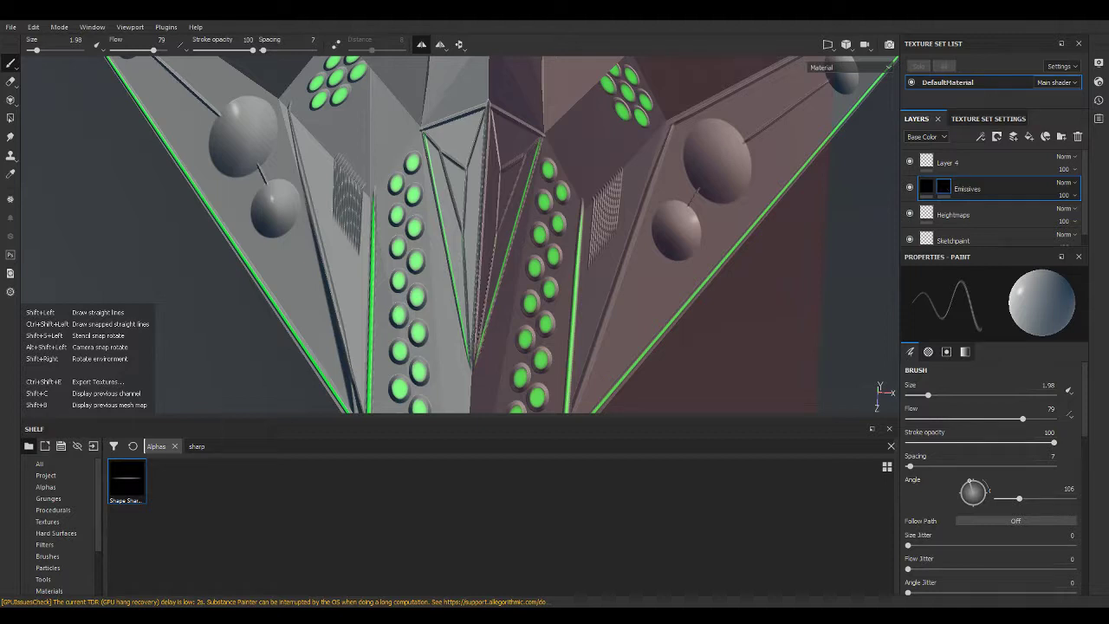
left_click(494, 237, "shift")
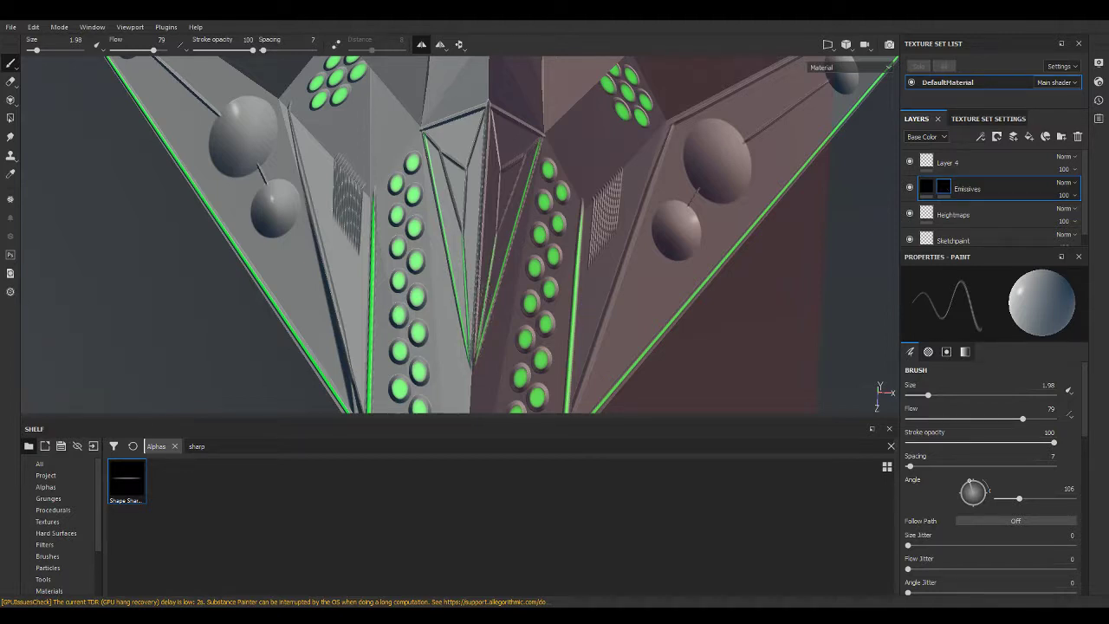
Realign the brush angle and add more straight green lines along the central crease.
left_click_drag(484, 97, 482, 122, "ctrl")
key("shift")
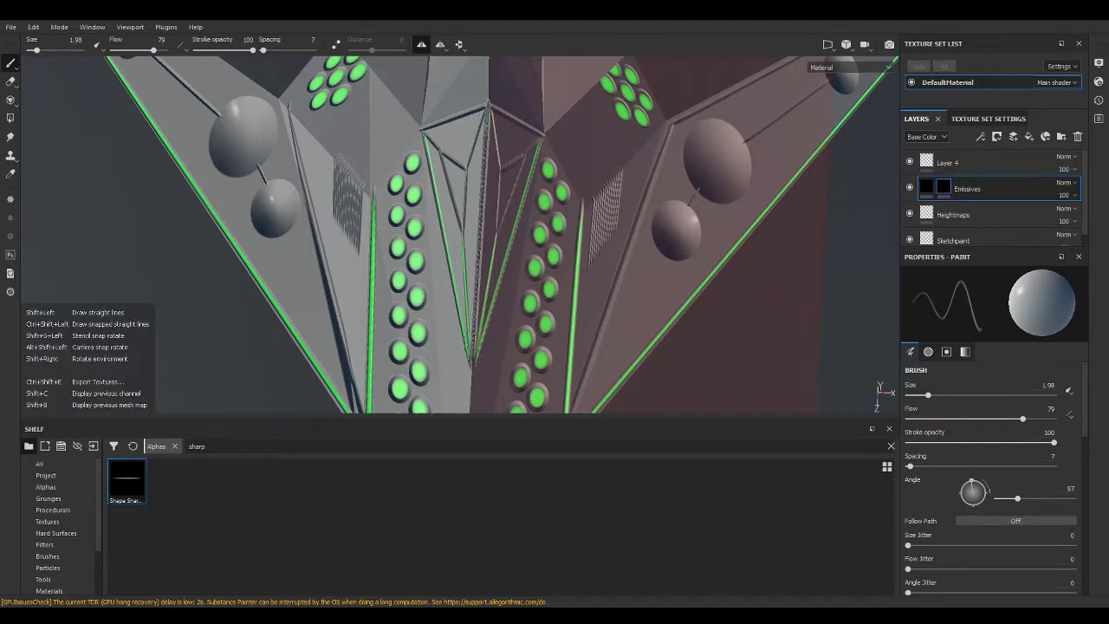
left_click(473, 362, "shift")
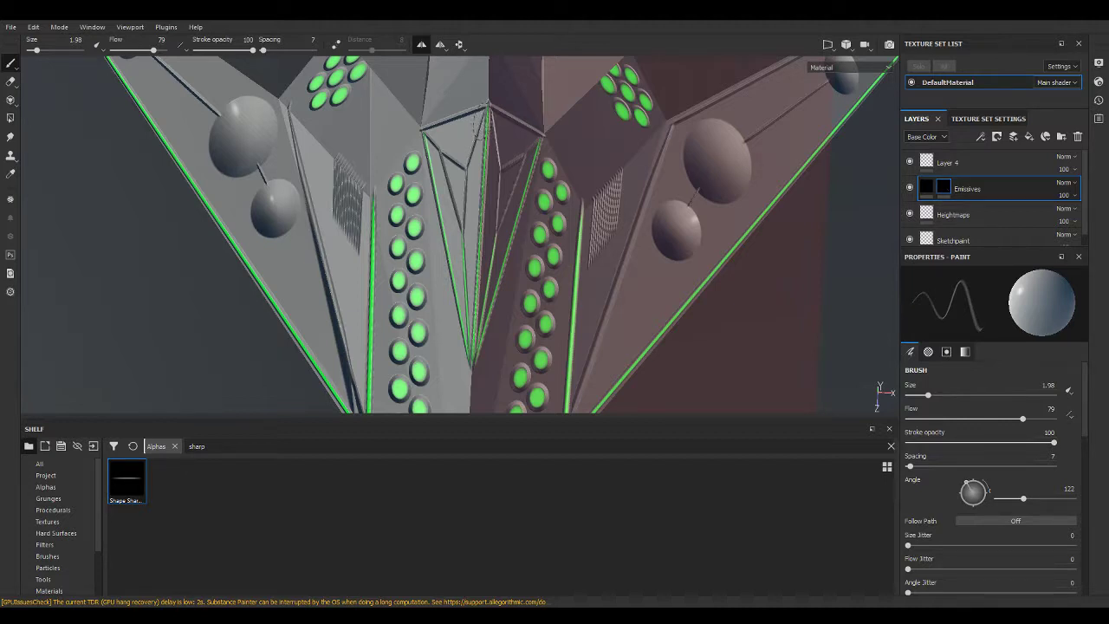
key("shift")
key("shift")
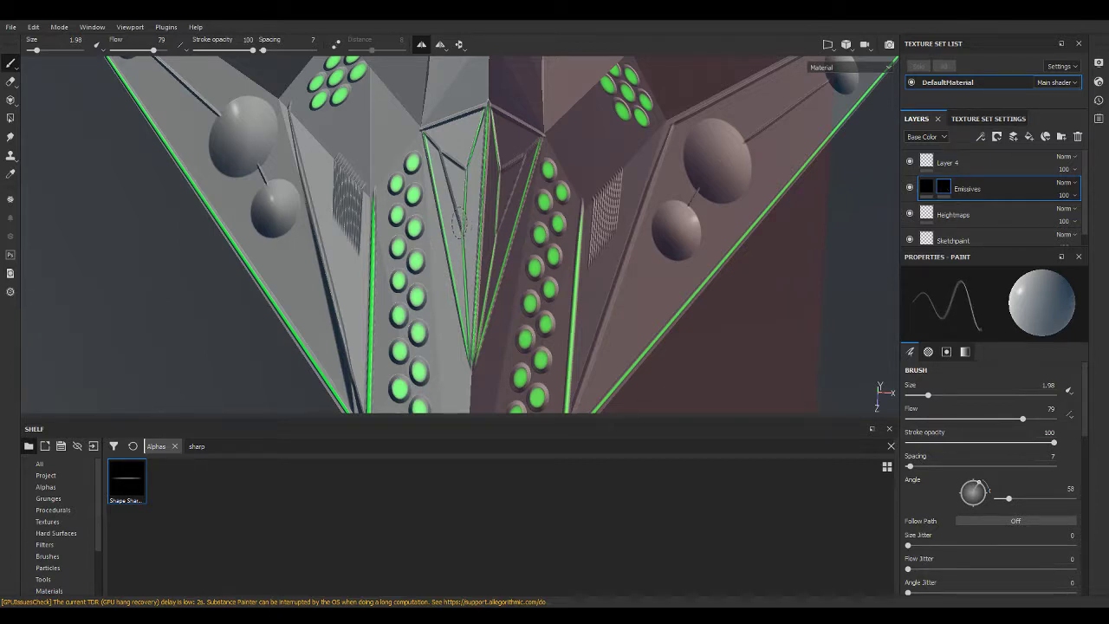
key("shift")
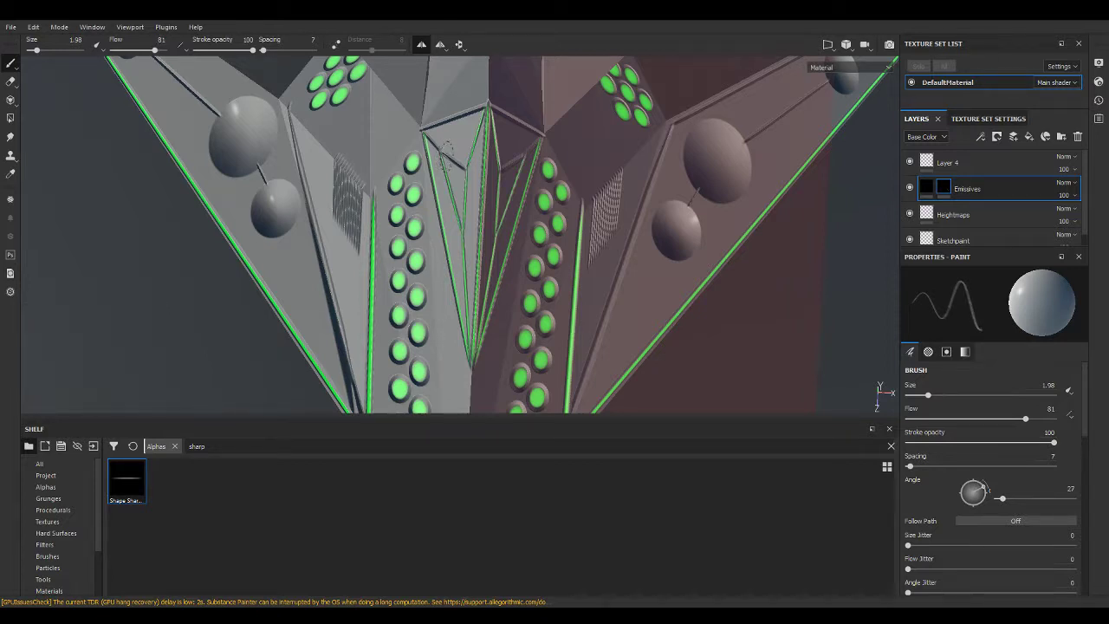
key("shift")
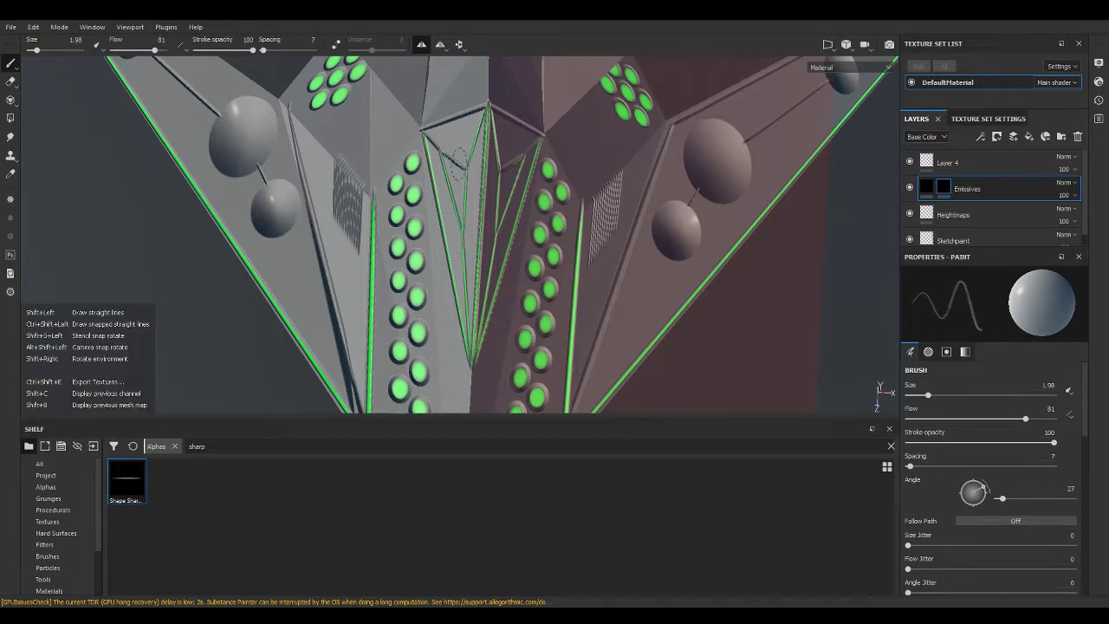
key("shift")
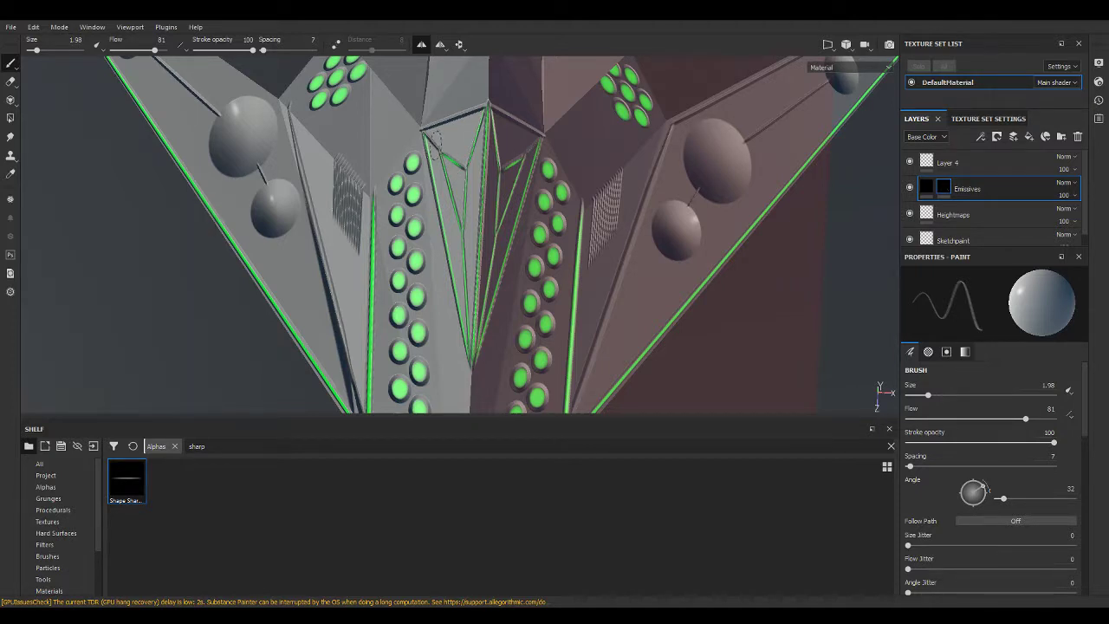
left_click_drag(427, 129, 428, 118, "ctrl")
Enlarge the brush to size 6.8 with flow 81 and angle 319.
mouse_move(466, 120)
left_mouse_down("alt")
mouse_move(704, 91)
mouse_move(619, 79)
mouse_move(315, 82)
left_mouse_up("alt")
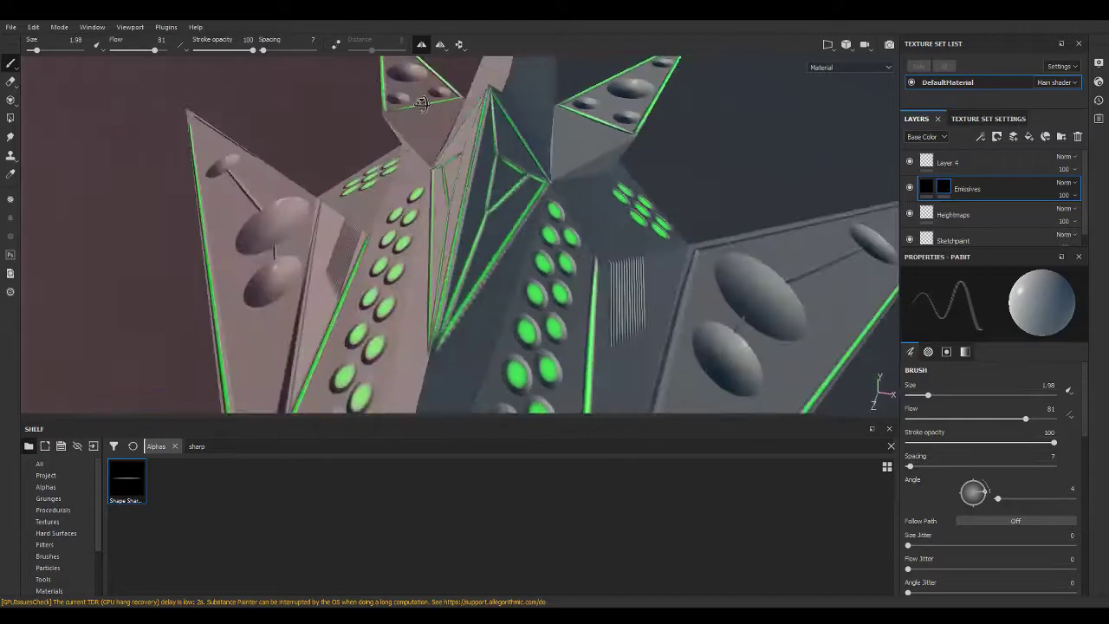
scroll(515, 171, "down", 5)
scroll(516, 172, "up", 3)
scroll(515, 171, "up", 3)
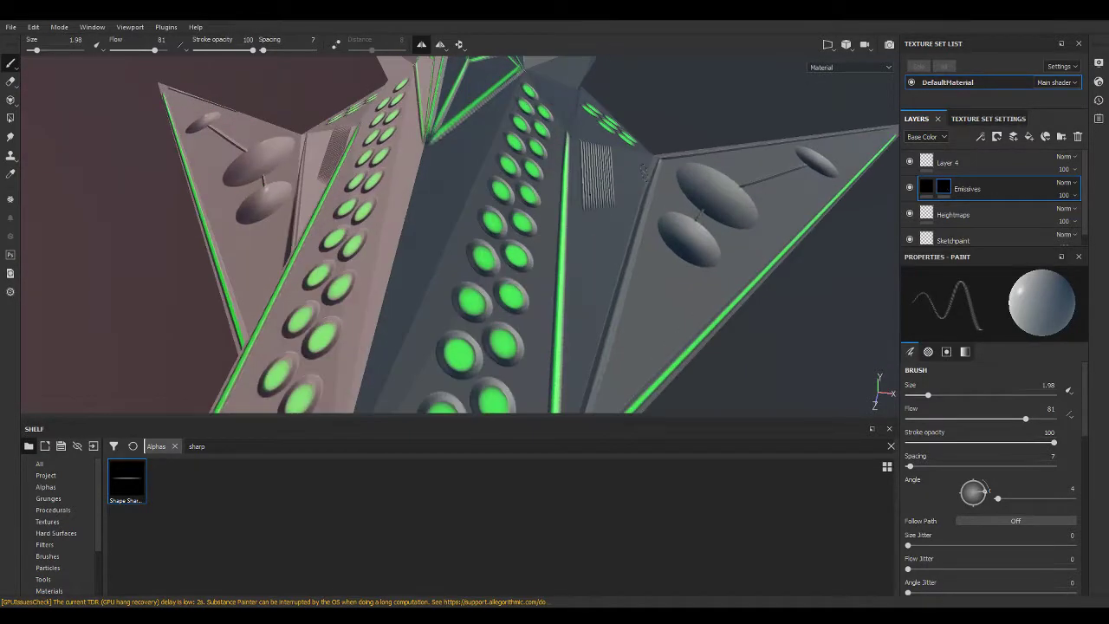
scroll(516, 171, "up", 3)
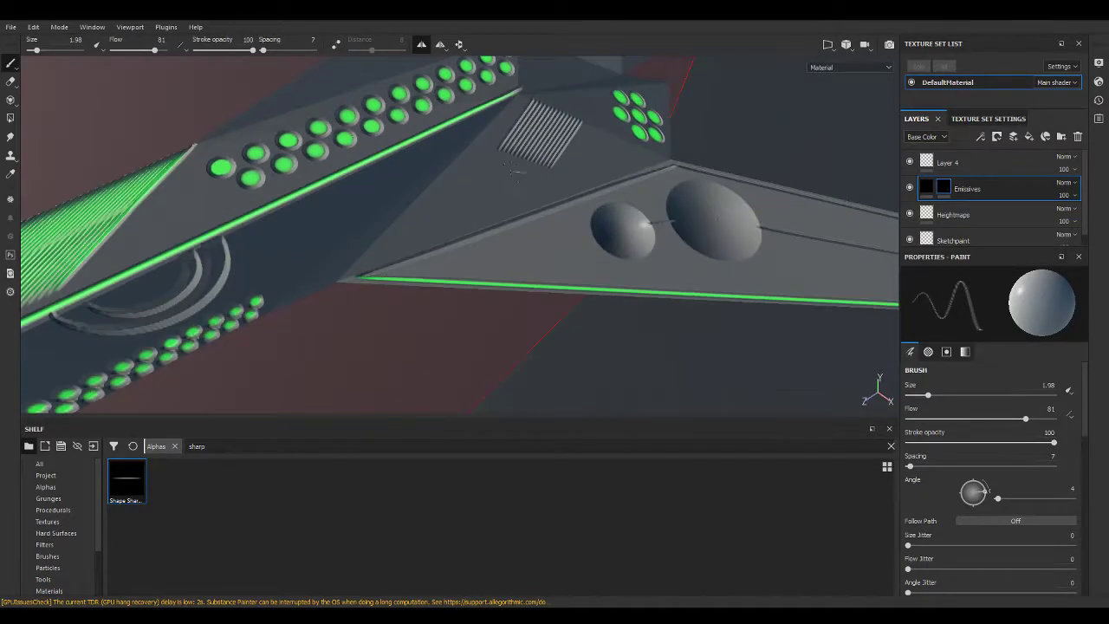
scroll(515, 171, "up", 2)
scroll(516, 172, "up", 2)
right_click_drag(506, 149, 542, 149, "ctrl")
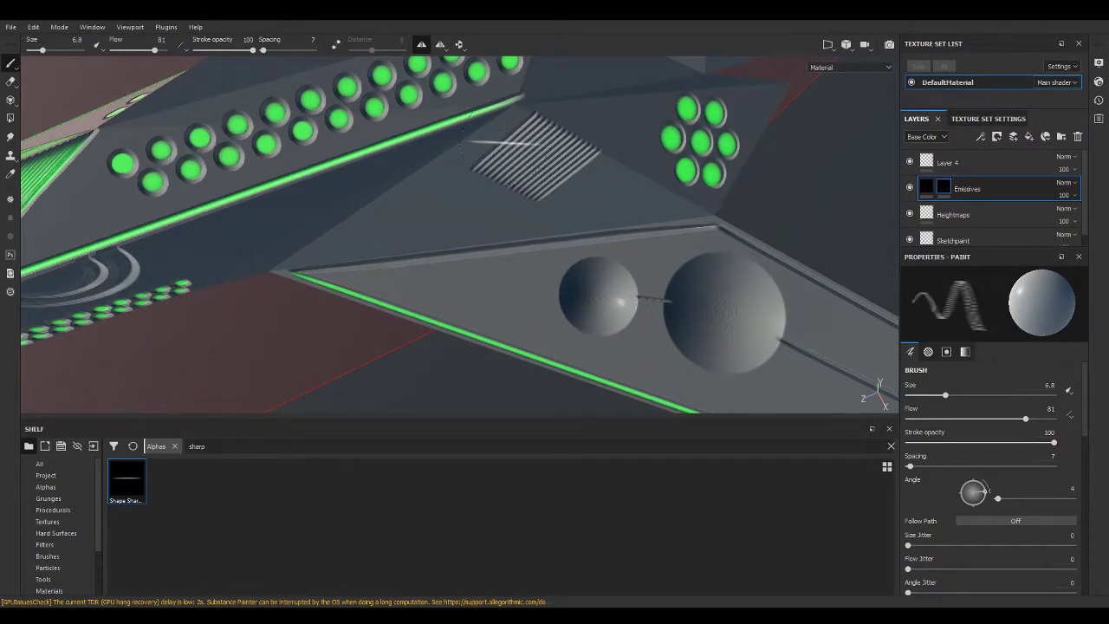
left_click_drag(506, 149, 502, 149, "ctrl")
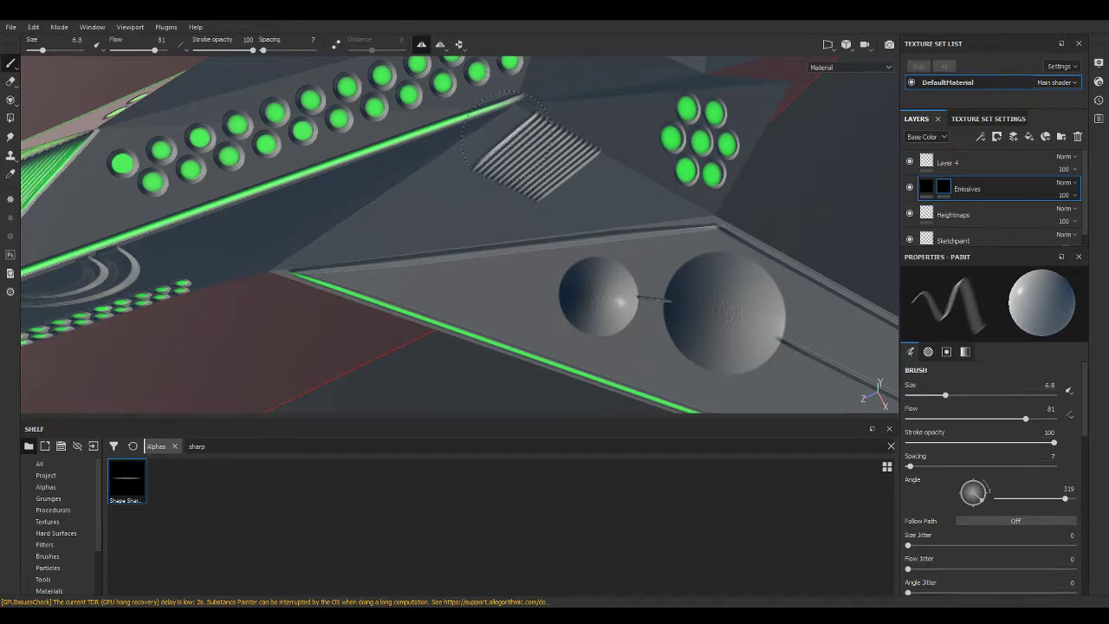
key("shift")
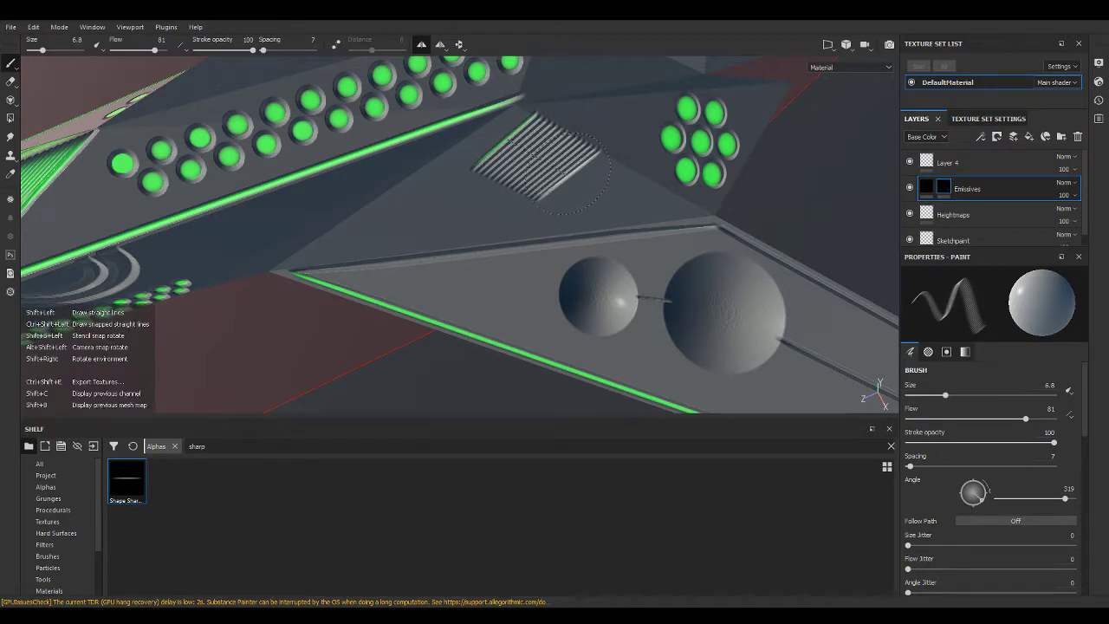
scroll(572, 173, "down", 3)
scroll(610, 243, "down", 5)
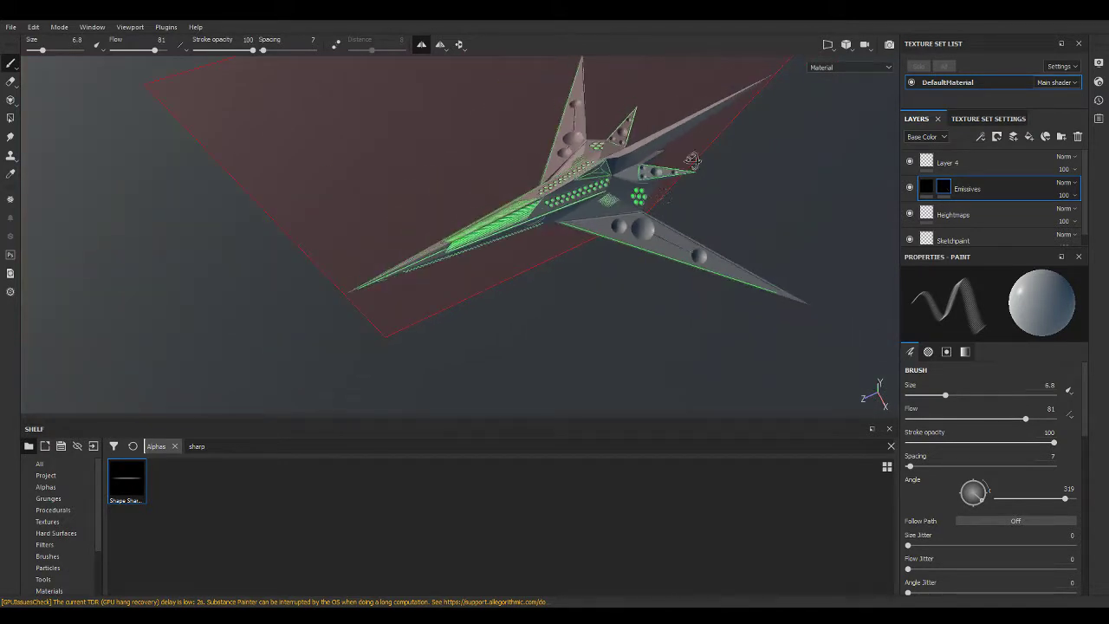
mouse_move(692, 161)
left_mouse_down("alt")
mouse_move(617, 126)
mouse_move(664, 132)
left_mouse_up("alt")
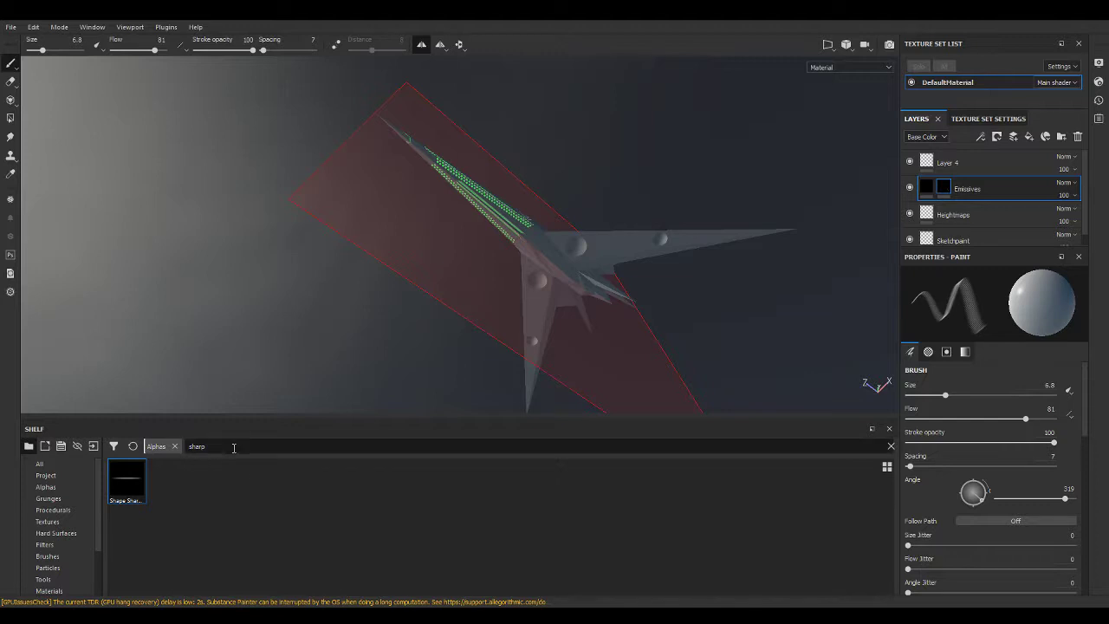
Load the Shape Thorn alpha from a 'shape' shelf search and enlarge the brush.
type("circle")
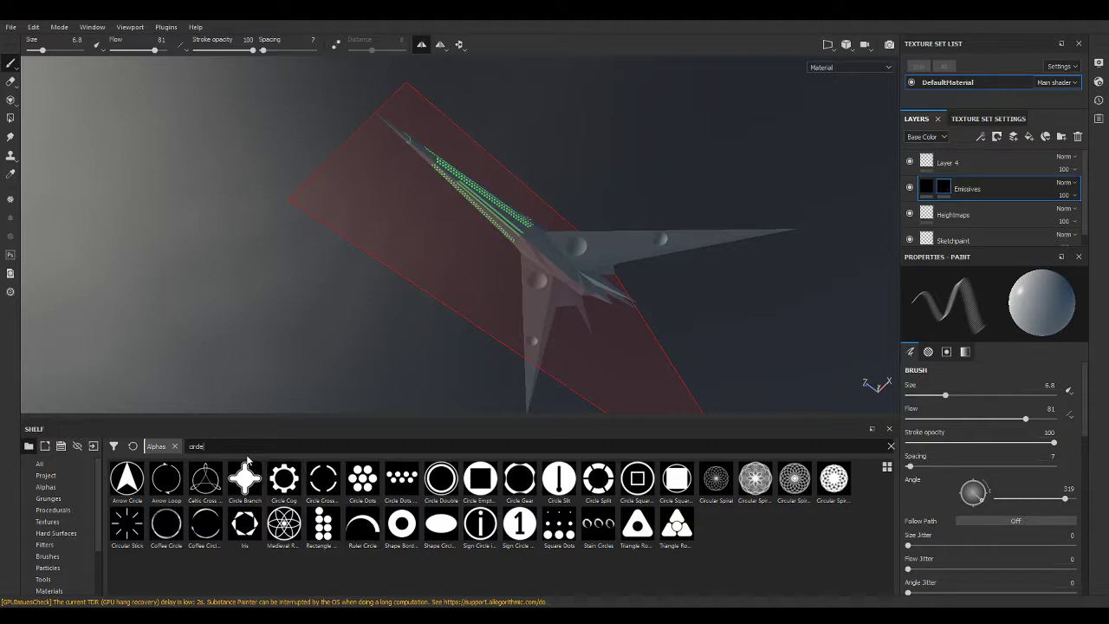
left_click_drag(208, 447, 122, 447)
type("shape")
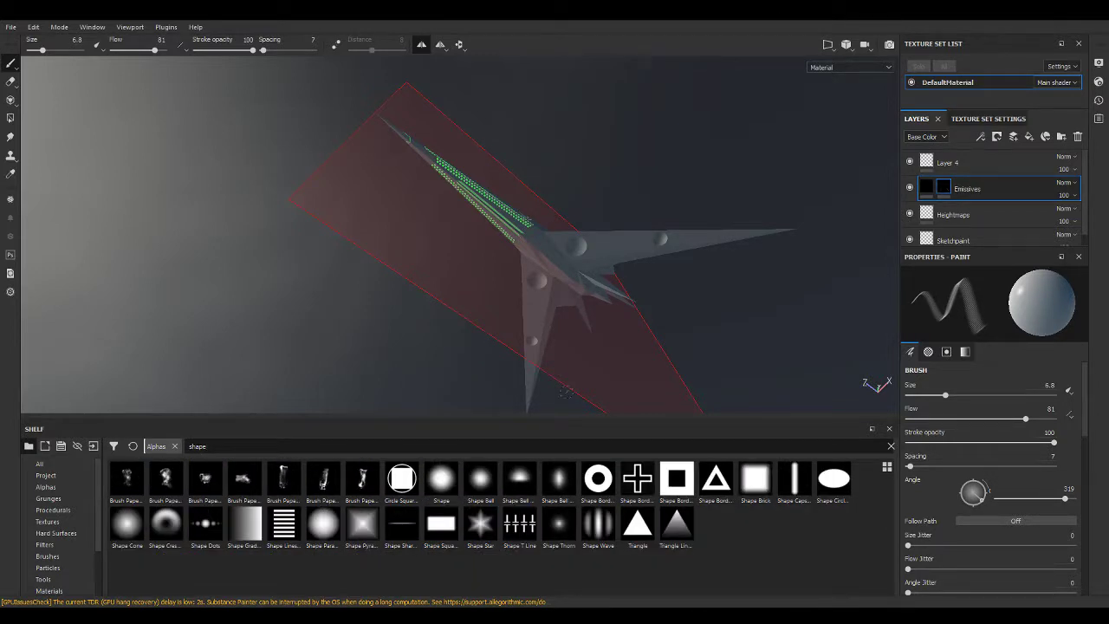
left_click(559, 524)
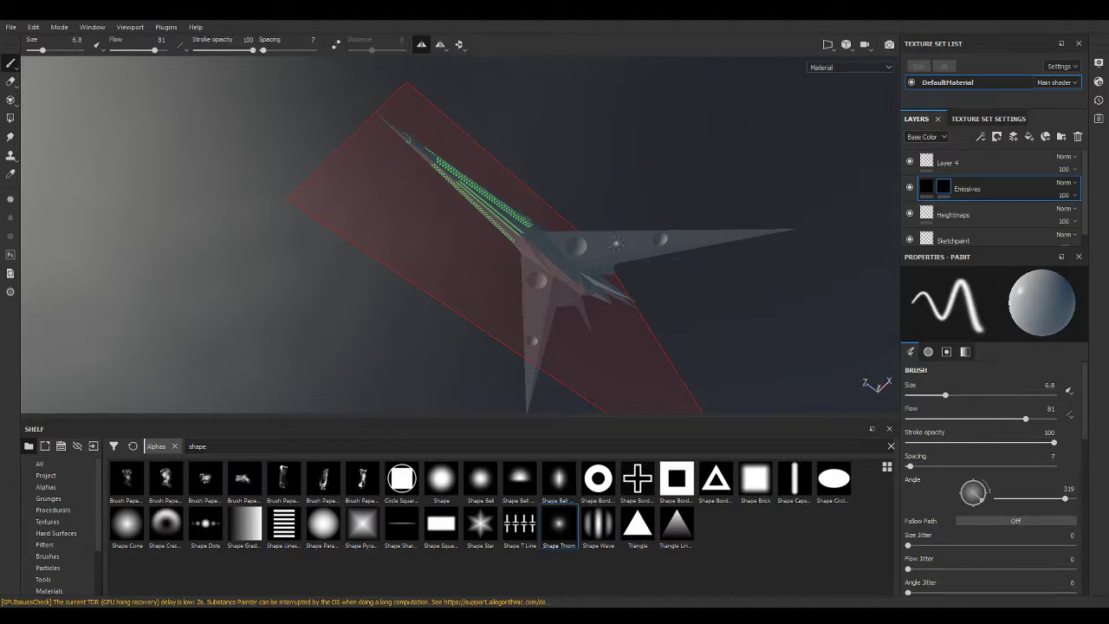
scroll(533, 247, "up", 3)
key("bracketright")
key("bracketright")
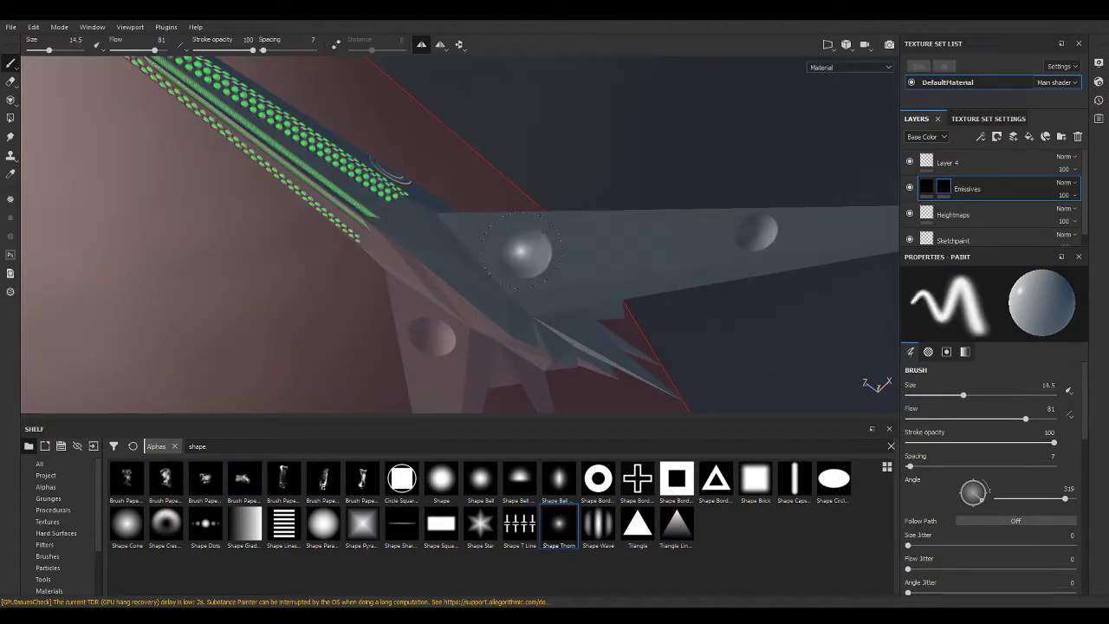
Paint the middle, lower and third hull spheres green.
left_click(525, 251)
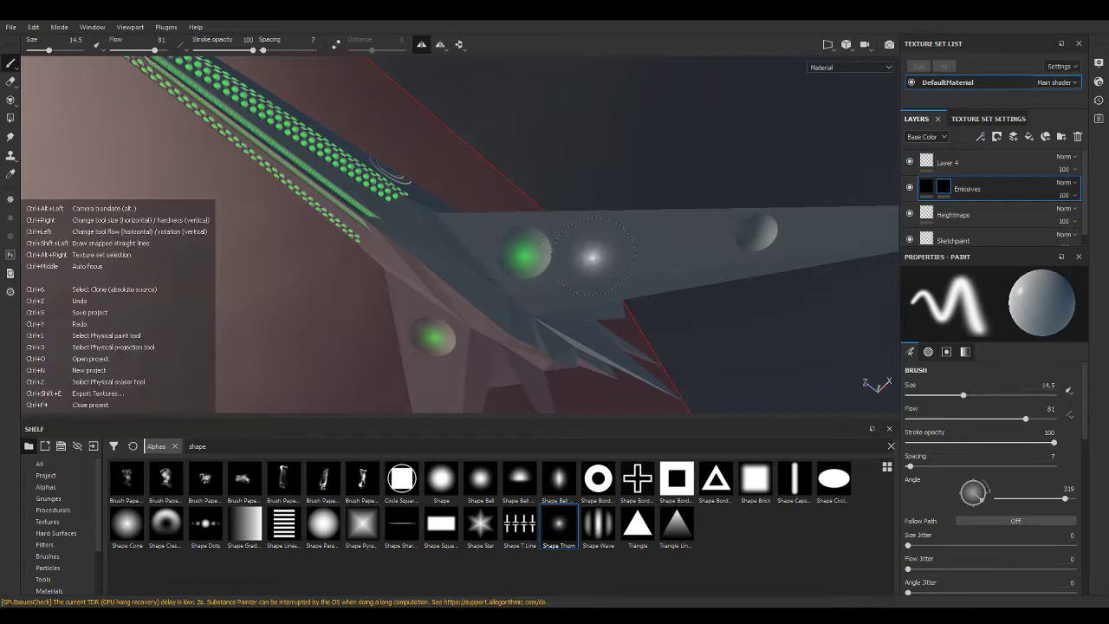
key("ctrl+z")
left_click(523, 252)
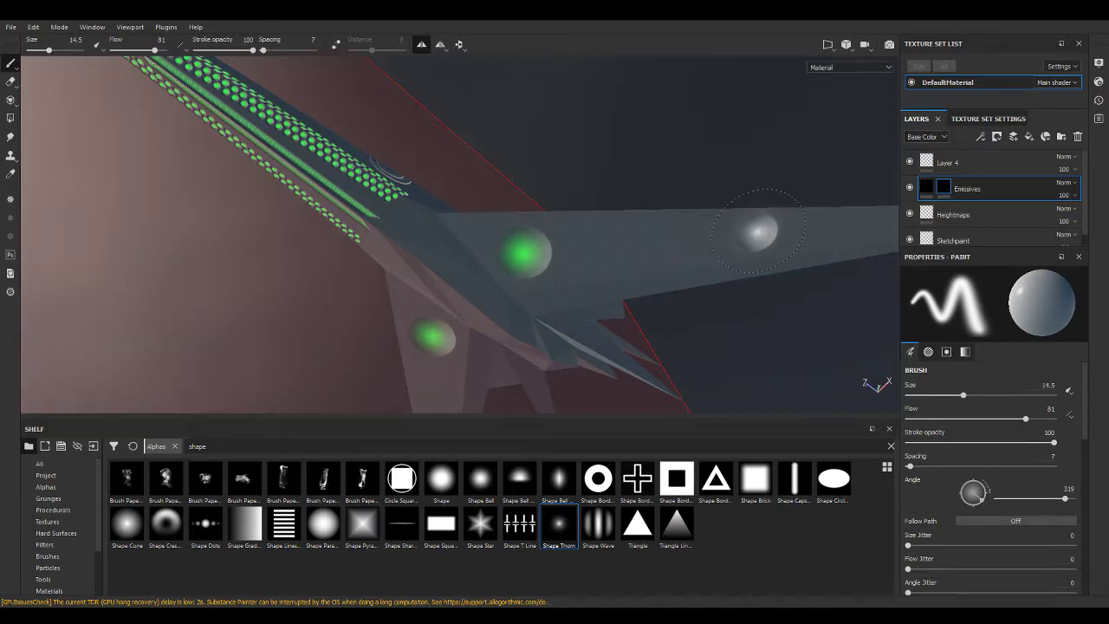
left_click(750, 229)
scroll(695, 294, "down", 3)
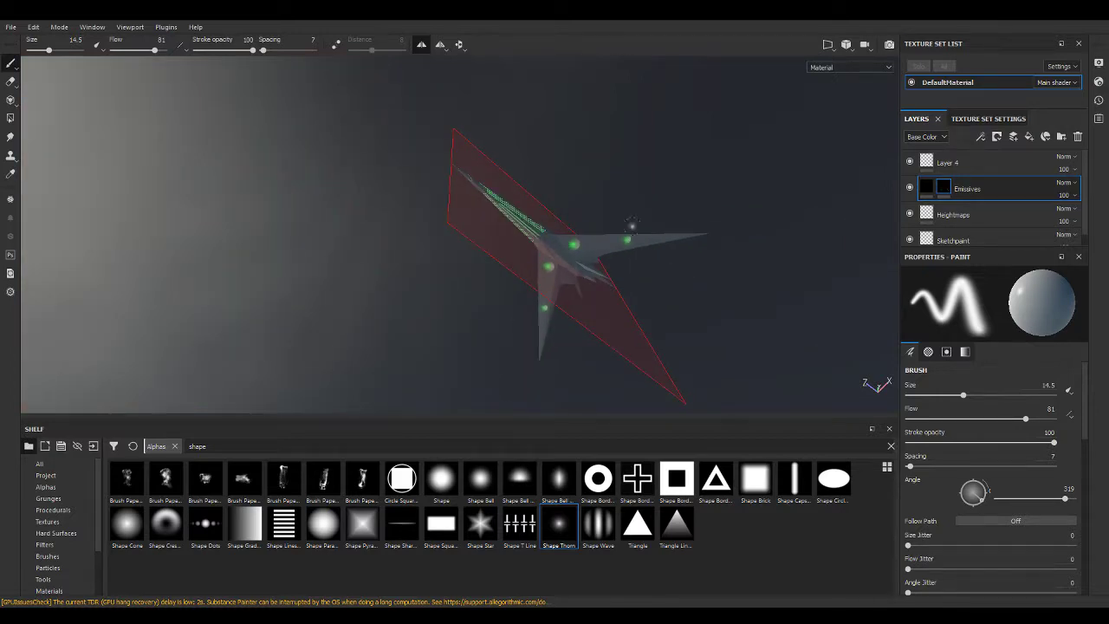
Paint the middle wing sphere and the small left dome green.
left_click_drag(695, 295, 639, 362, "alt")
scroll(645, 223, "up", 5)
left_click_drag(648, 227, 520, 294, "alt")
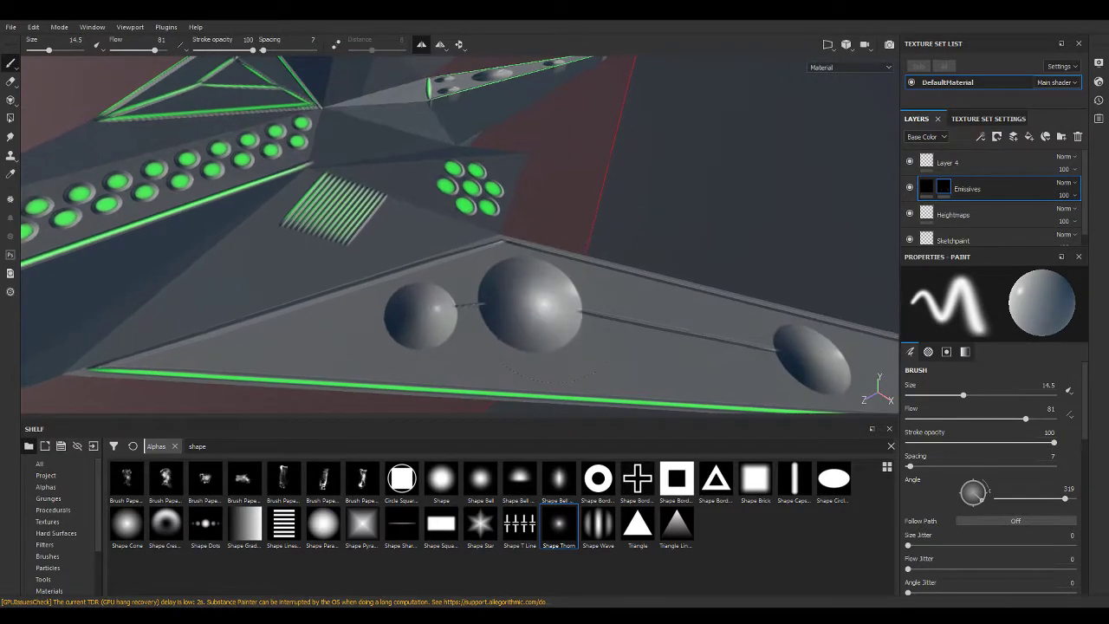
left_click(530, 299)
key("bracketleft")
key("bracketleft")
key("bracketleft")
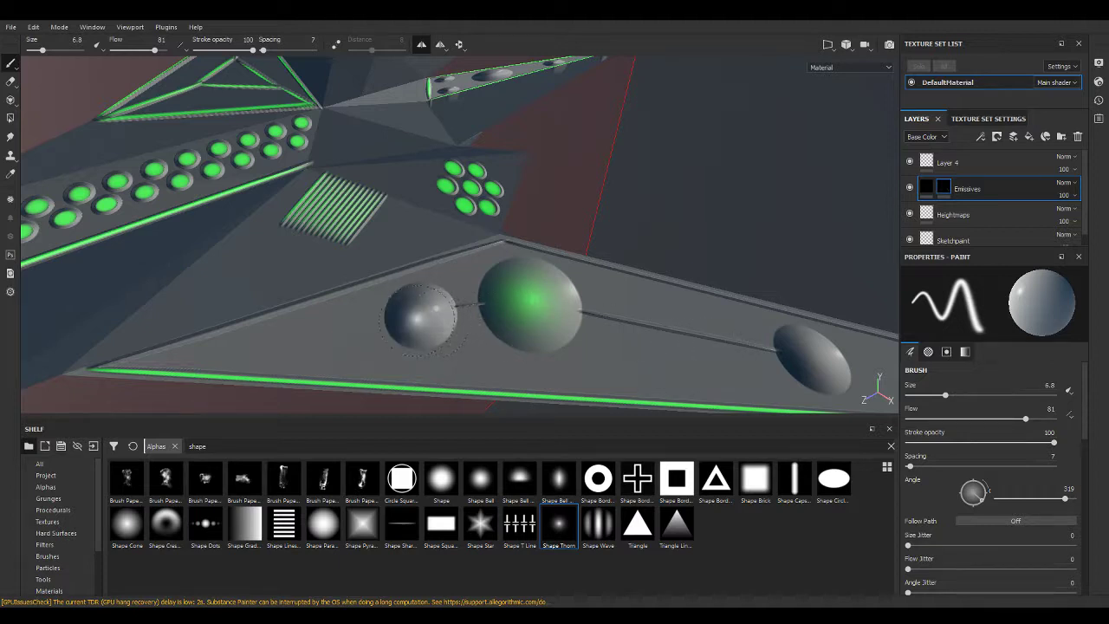
left_click(421, 314)
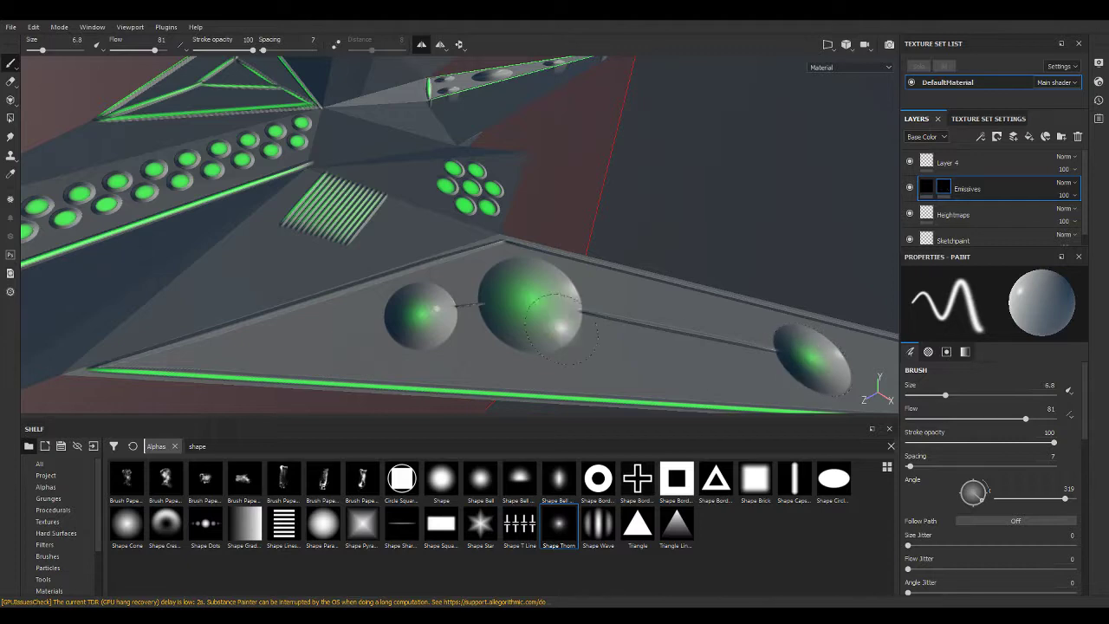
Switch the brush to the Shape Sharp alpha via a 'shape' shelf search.
scroll(552, 303, "down", 5)
scroll(553, 303, "down", 3)
mouse_move(553, 304)
left_mouse_down("alt")
mouse_move(600, 217)
mouse_move(453, 310)
left_mouse_up("alt")
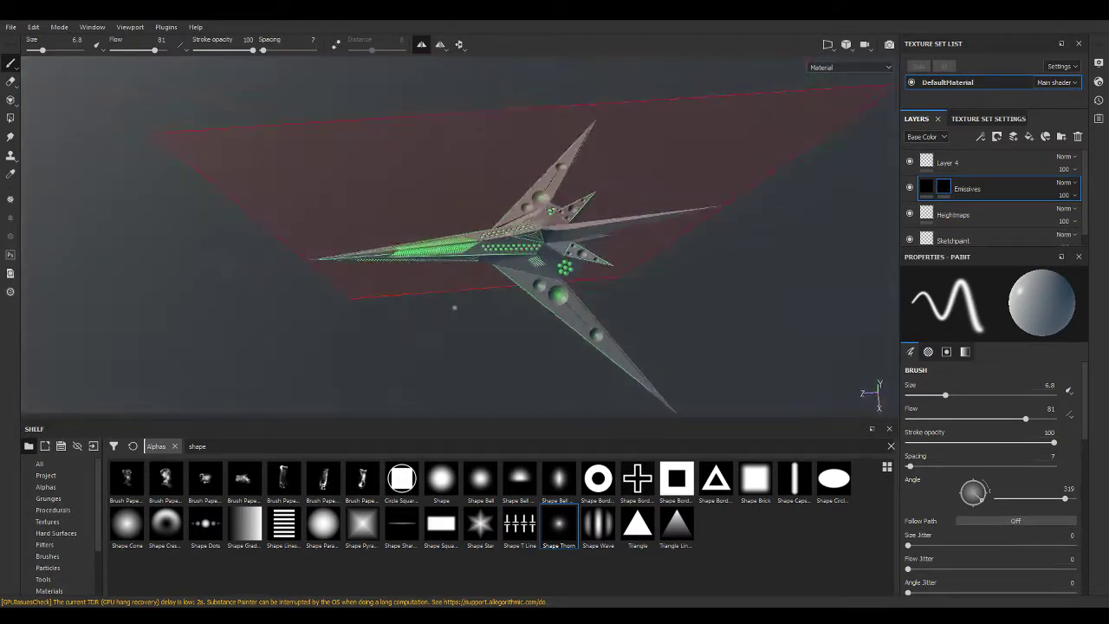
scroll(520, 260, "up", 3)
scroll(616, 220, "up", 2)
left_click_drag(616, 220, 330, 227, "alt")
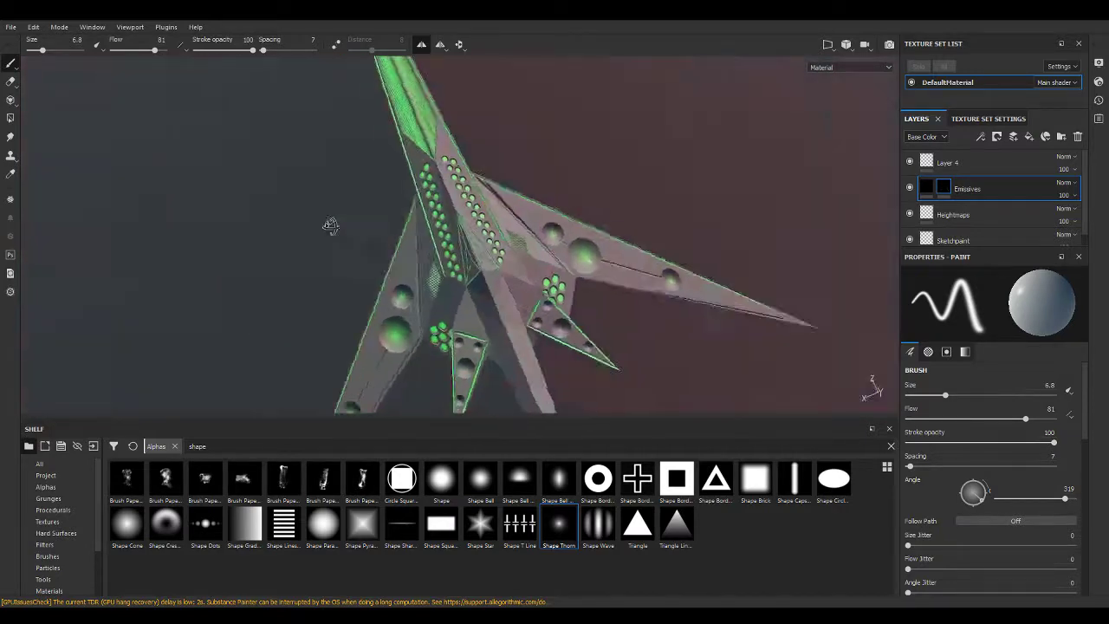
left_click_drag(221, 447, 2, 445)
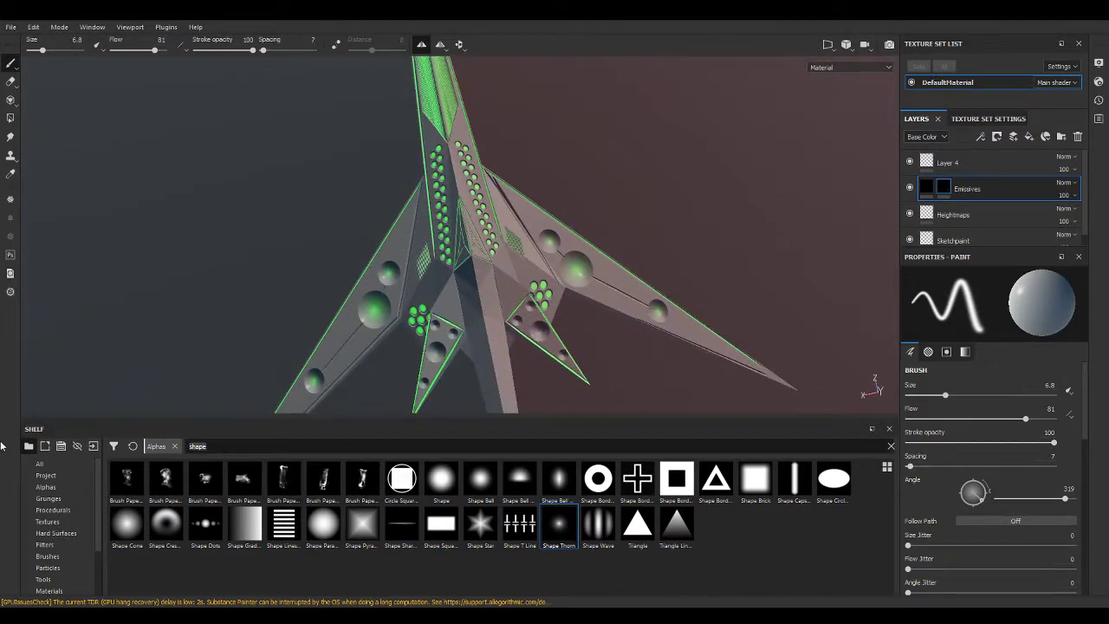
type("shape")
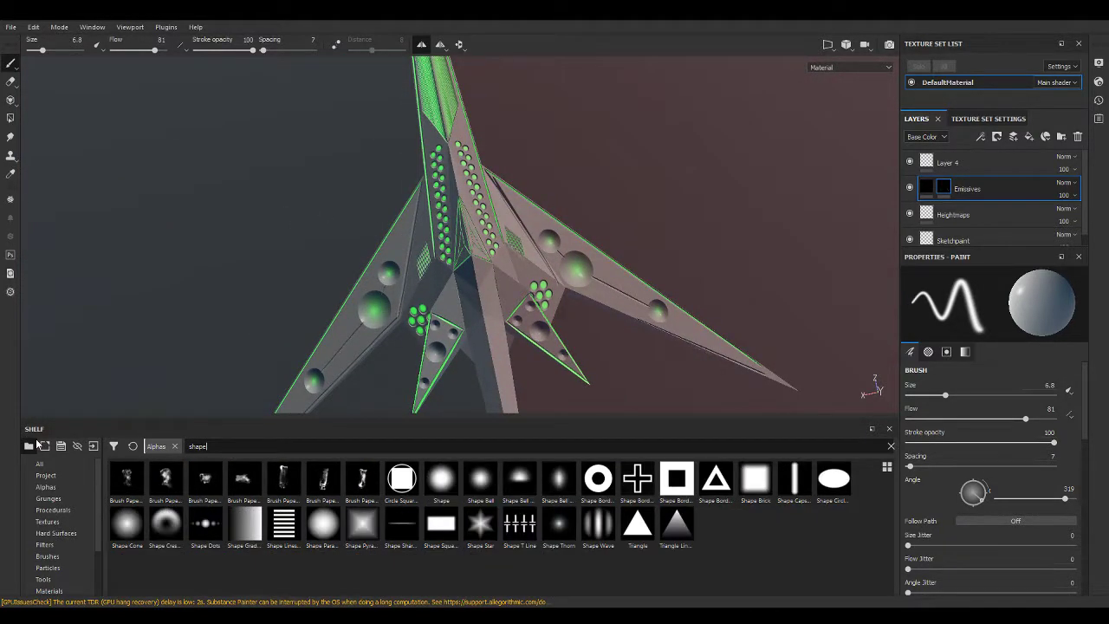
left_click(401, 524)
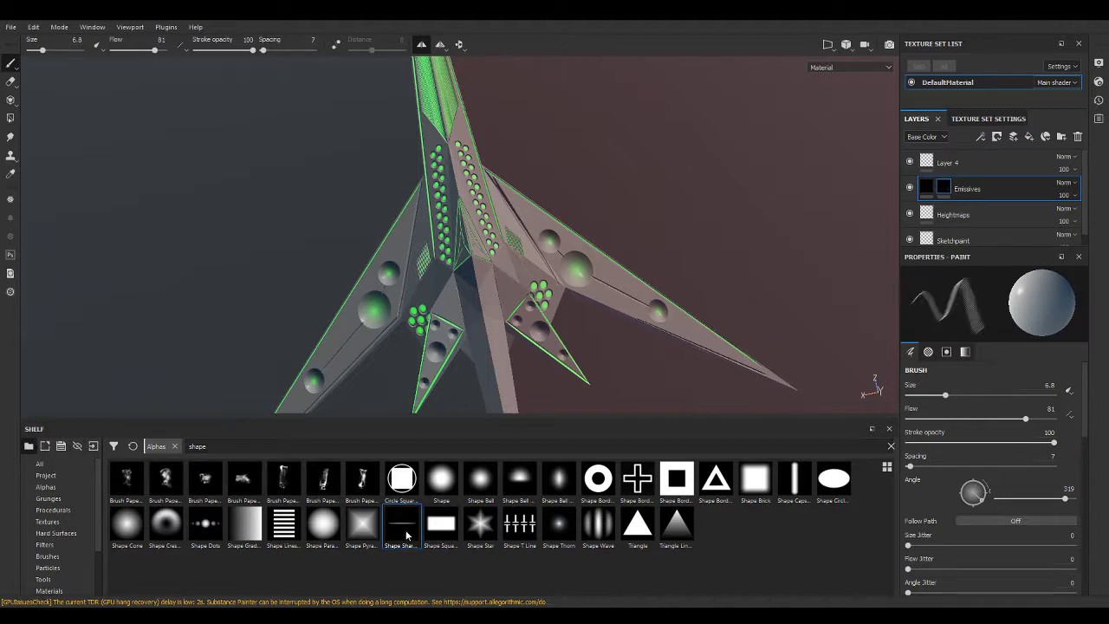
Paint a straight green line along the wing panel groove, leaving brush size 4.03, angle 45.
left_click_drag(575, 325, 585, 275, "alt")
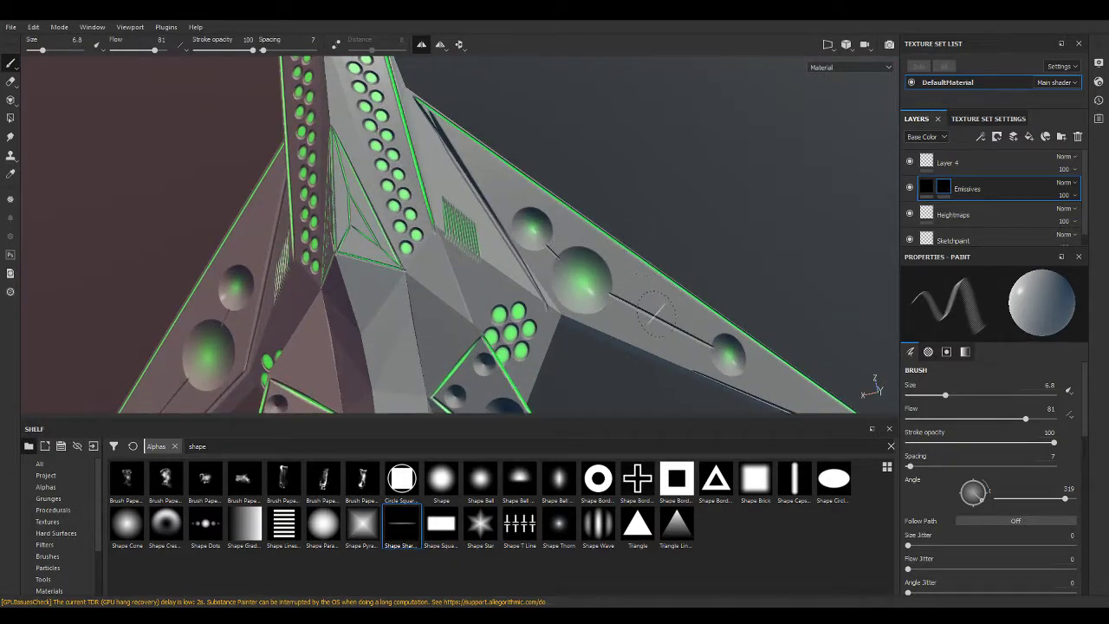
right_click_drag(710, 343, 700, 339, "shift")
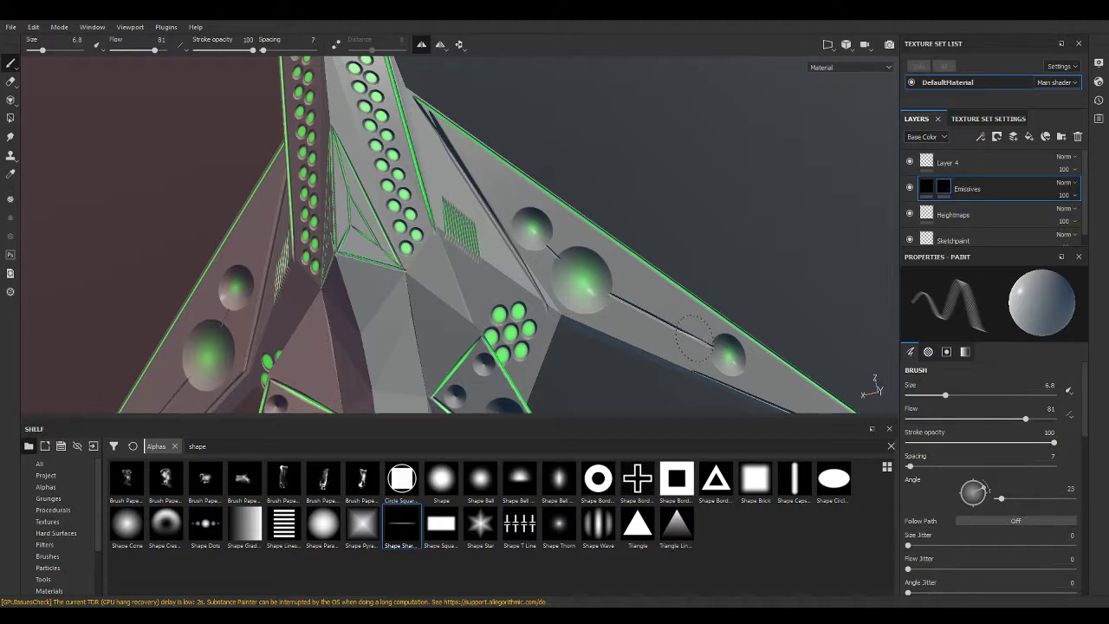
left_click(627, 301, "shift")
right_click_drag(558, 256, 552, 251, "shift")
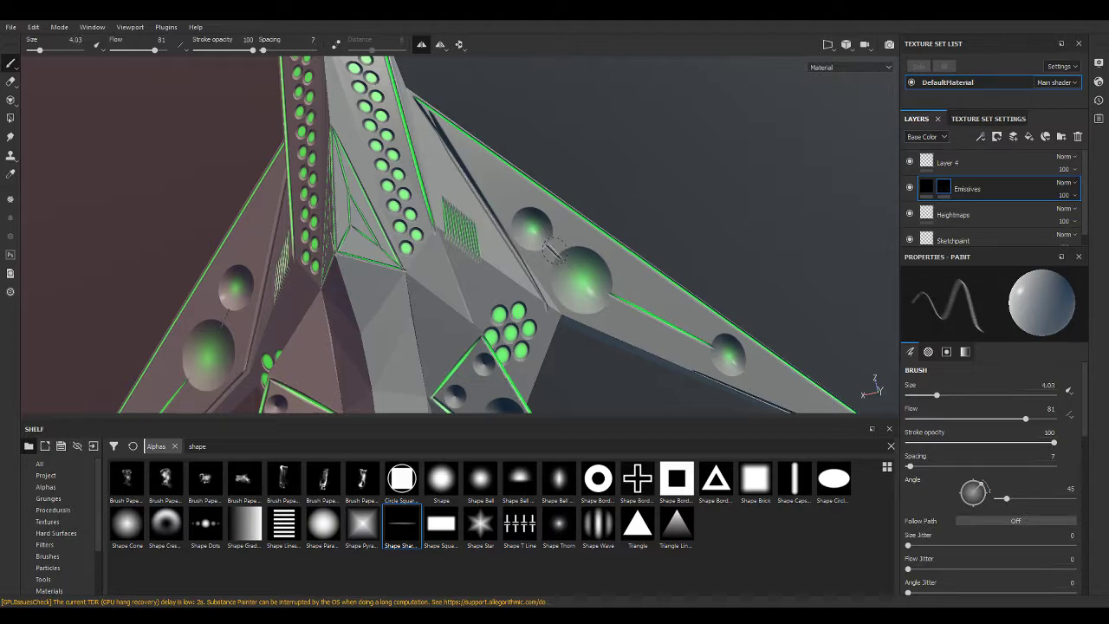
mouse_move(392, 277)
left_mouse_down("alt")
mouse_move(353, 308)
mouse_move(509, 316)
mouse_move(381, 276)
left_mouse_up("alt")
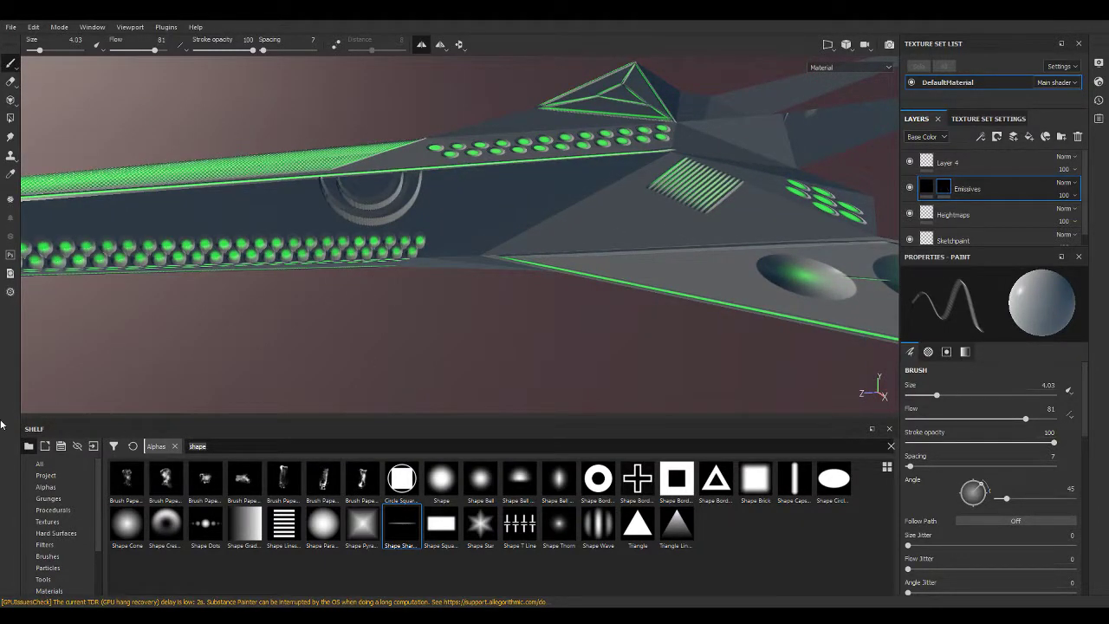
Load the Ruler Circle alpha and stamp a green arc into the recessed ring.
type("circle")
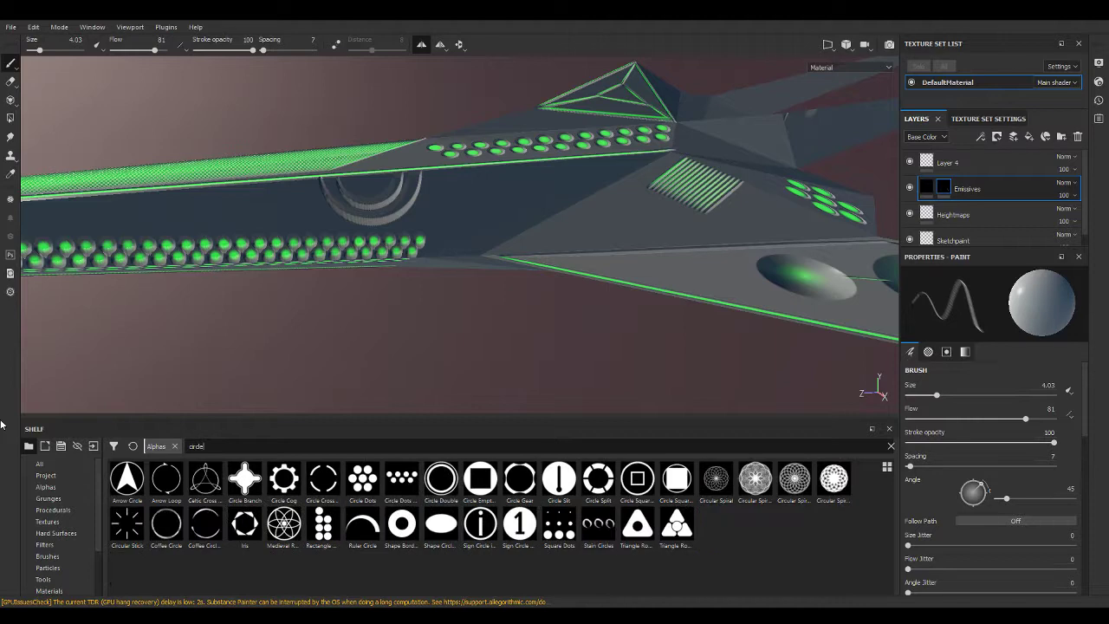
left_click(362, 524)
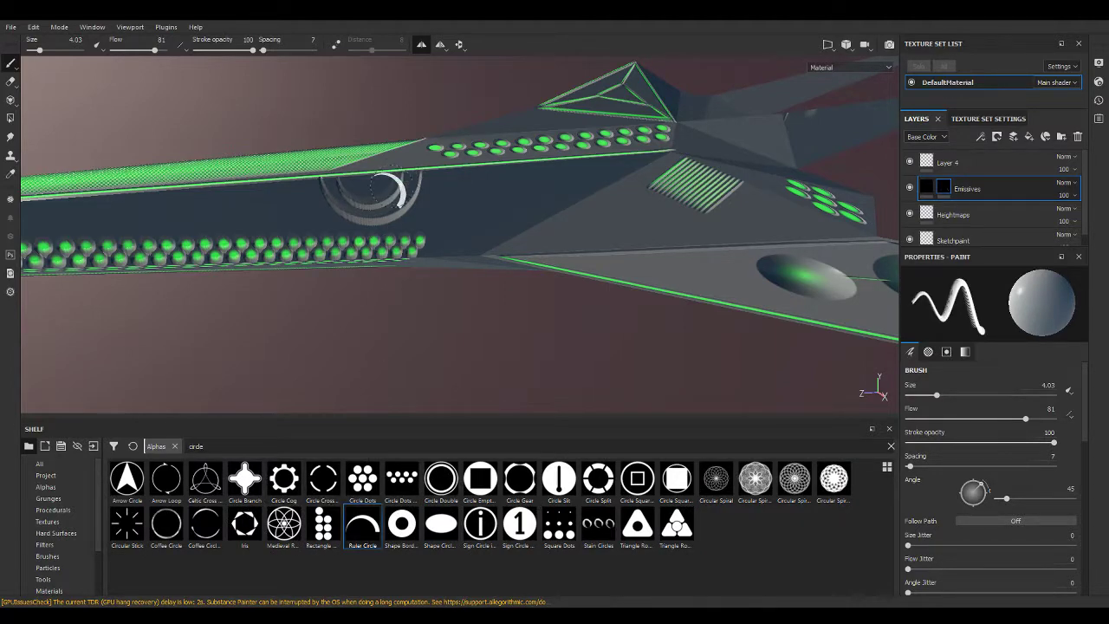
scroll(373, 203, "up", 2)
left_click_drag(373, 208, 645, 170, "alt")
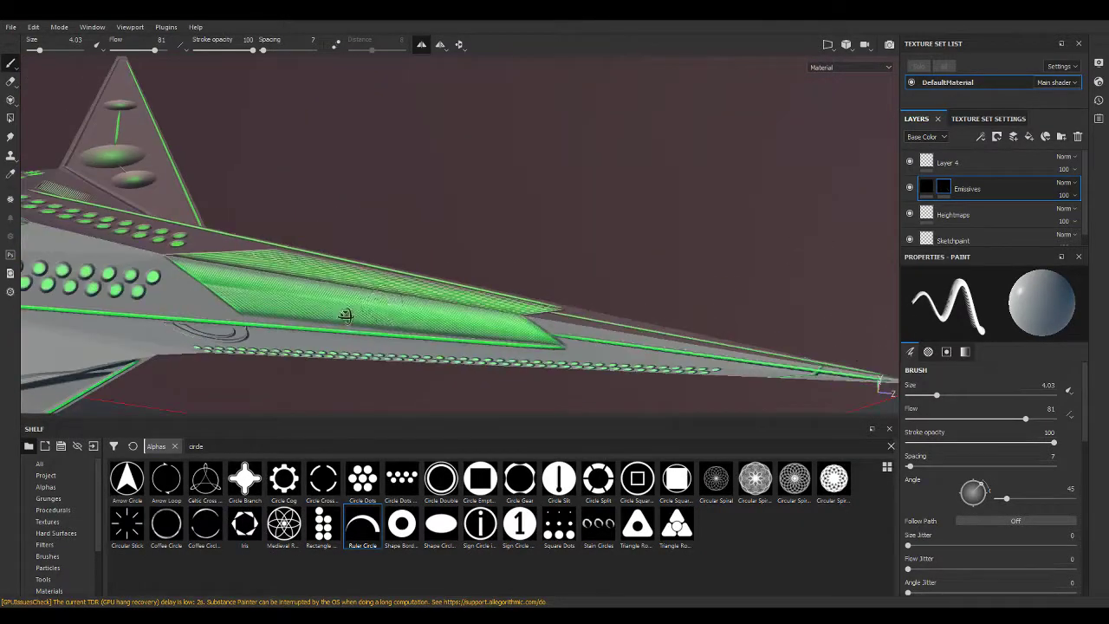
scroll(476, 242, "up", 3)
right_click_drag(472, 247, 472, 247, "ctrl")
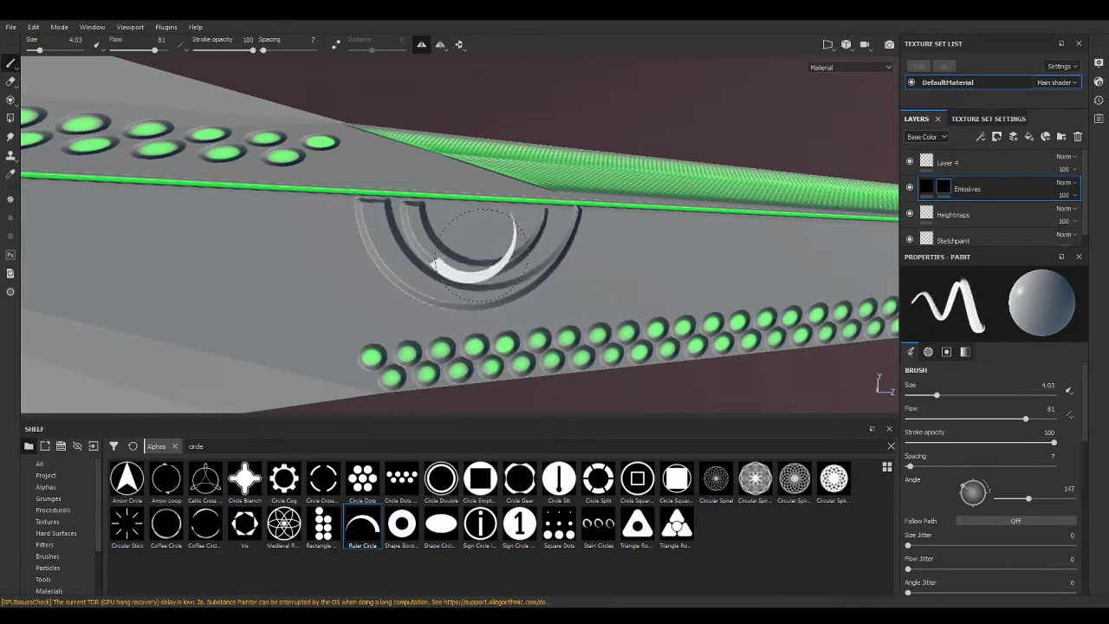
left_click_drag(473, 247, 472, 247, "ctrl")
right_click_drag(461, 260, 476, 258, "ctrl")
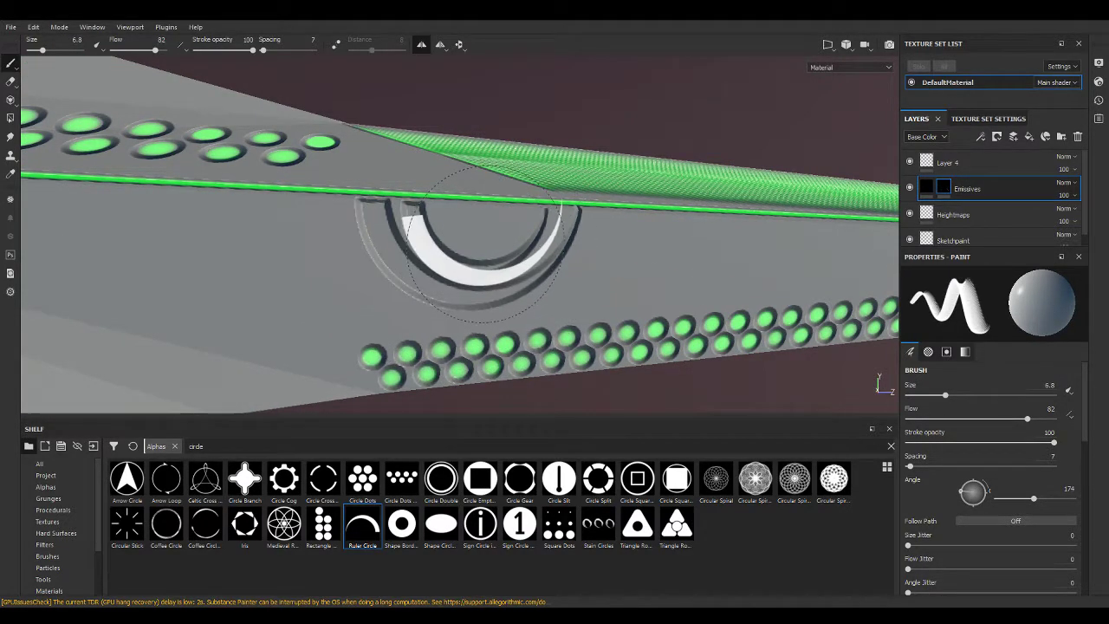
left_click_drag(482, 245, 472, 234, "ctrl")
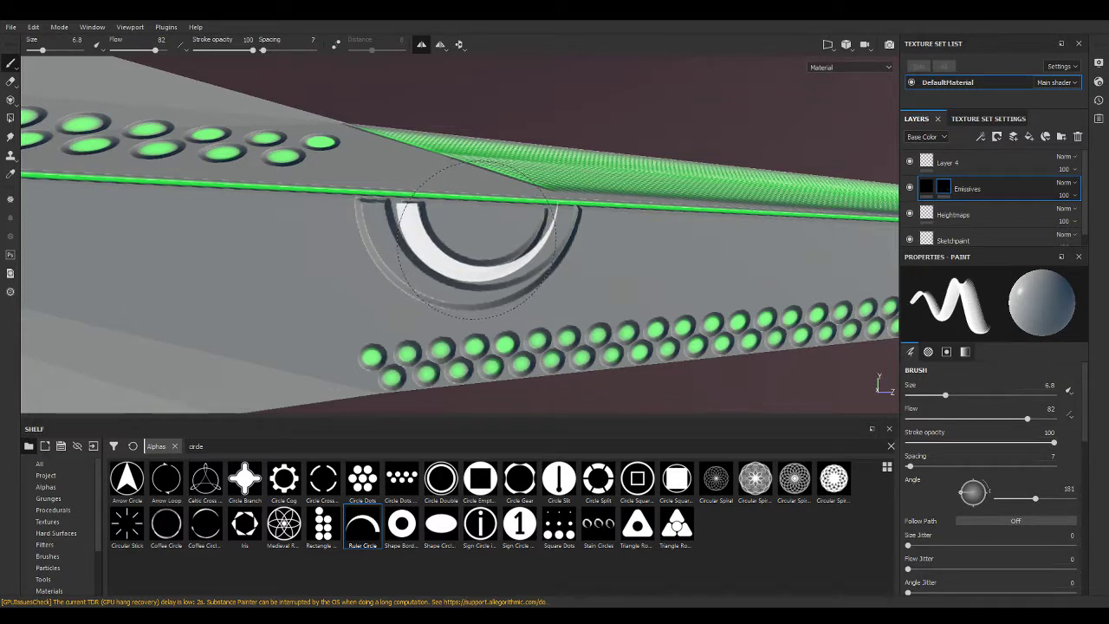
left_click(477, 241)
Enlarge the stamp to size 9.5 and paint the outer crescent groove green.
left_click_drag(942, 395, 949, 395)
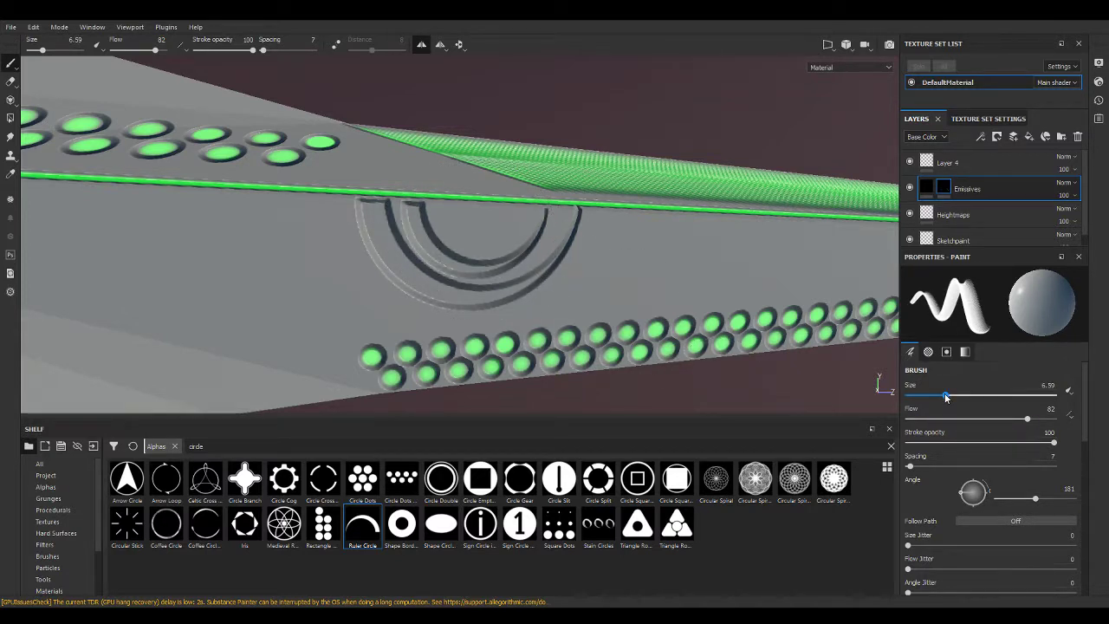
left_click_drag(492, 253, 457, 249, "ctrl")
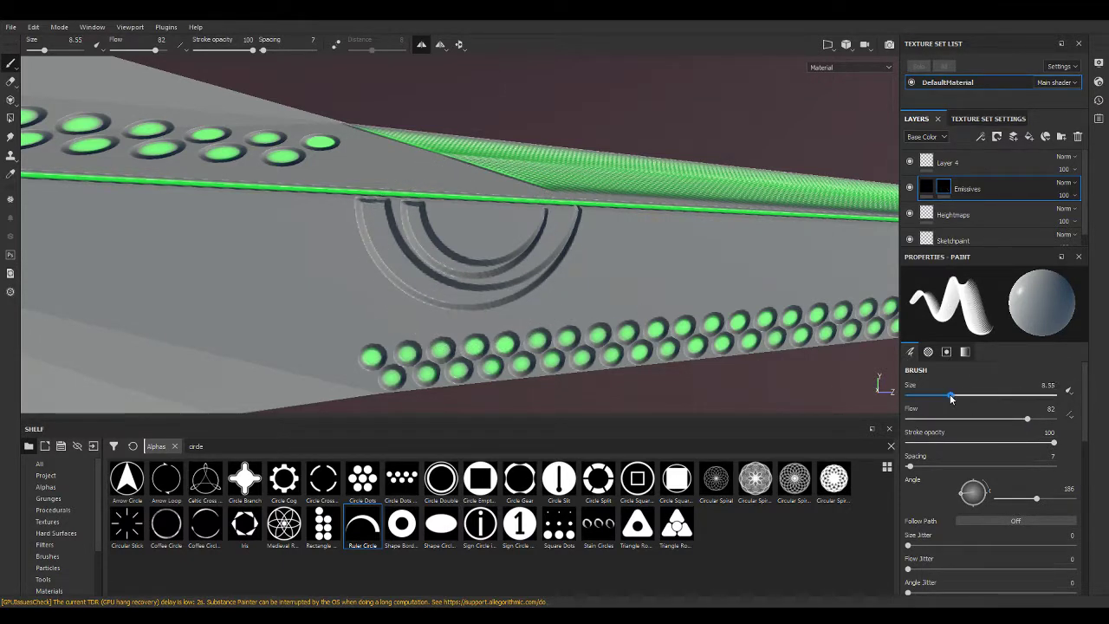
left_click_drag(949, 394, 952, 394)
left_click_drag(483, 251, 464, 249, "ctrl")
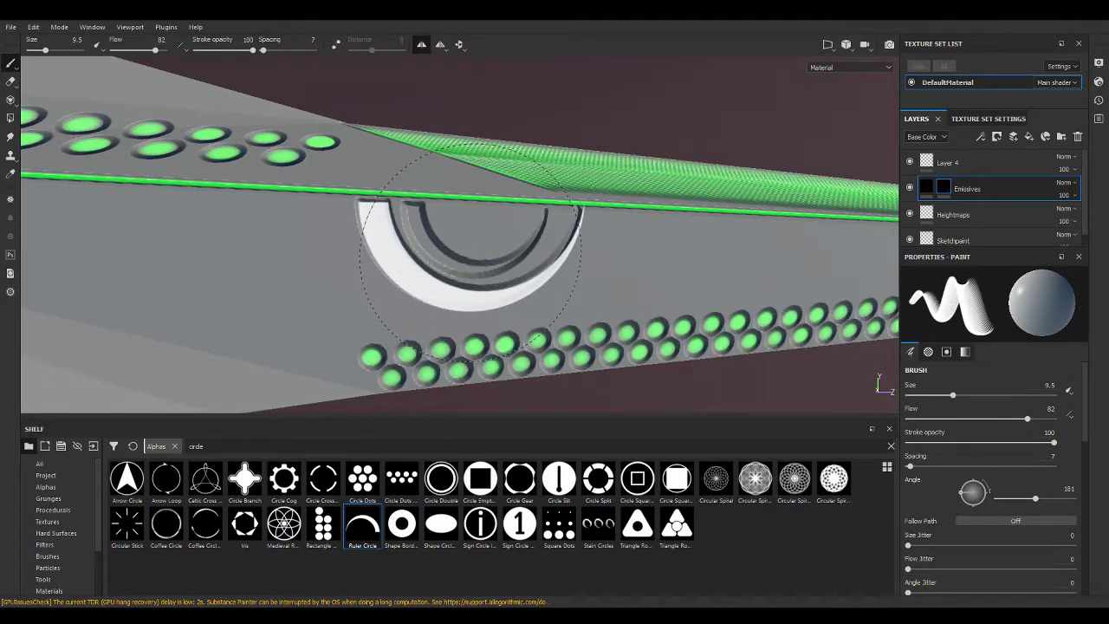
left_click(466, 247)
Shrink the stamp for the inner ring and orbit to reveal the upper fins.
scroll(714, 256, "up", 2)
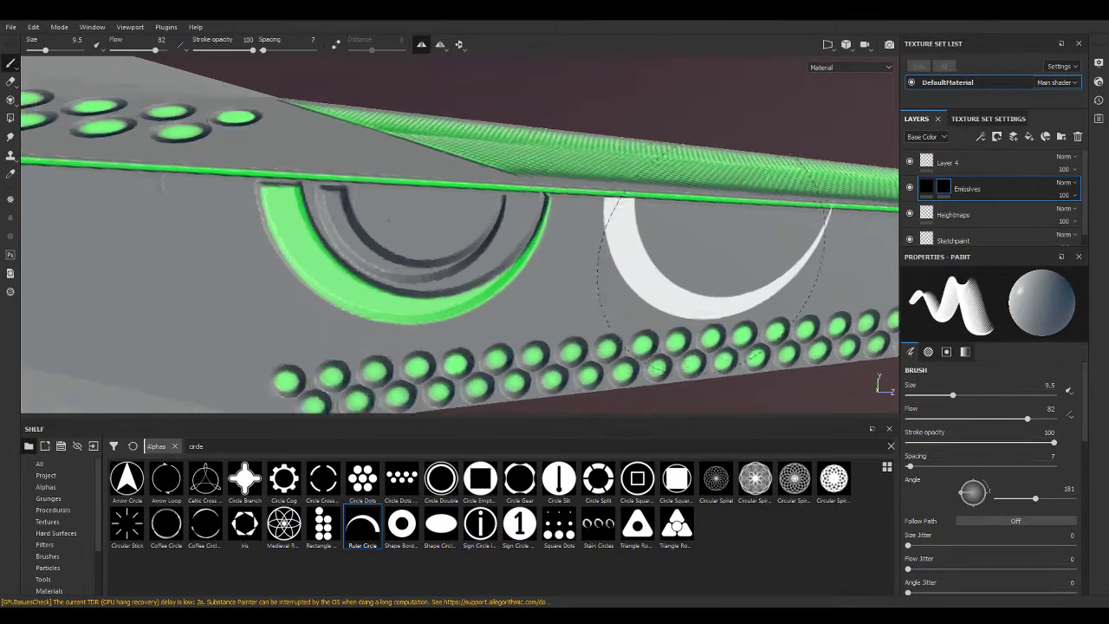
scroll(715, 255, "up", 1)
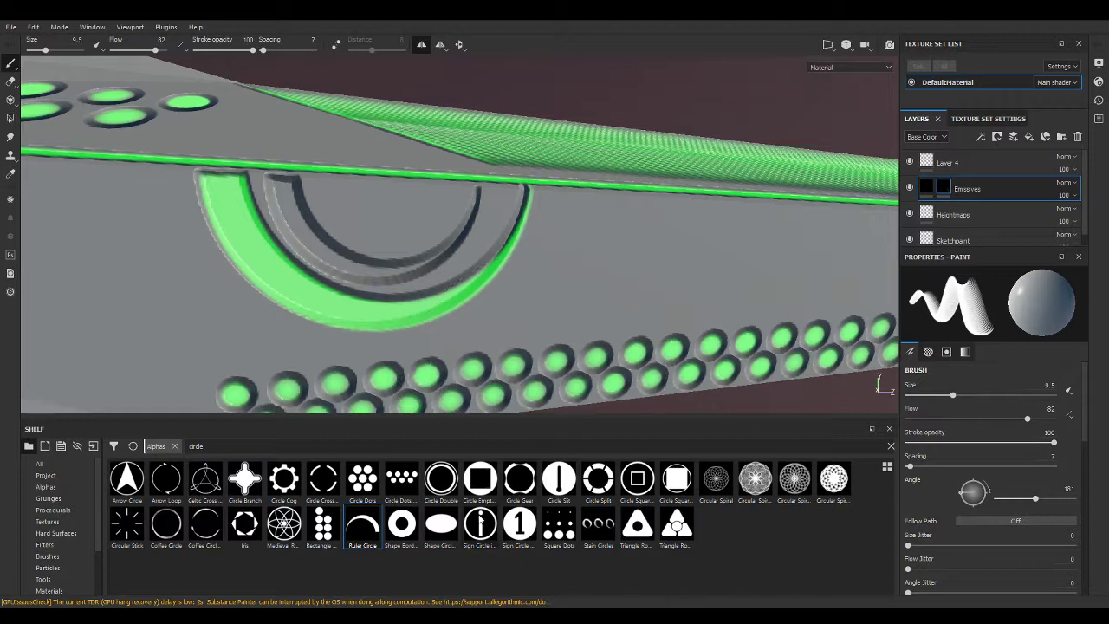
mouse_move(350, 407)
left_mouse_down("alt")
mouse_move(351, 149)
mouse_move(883, 386)
left_mouse_up("alt")
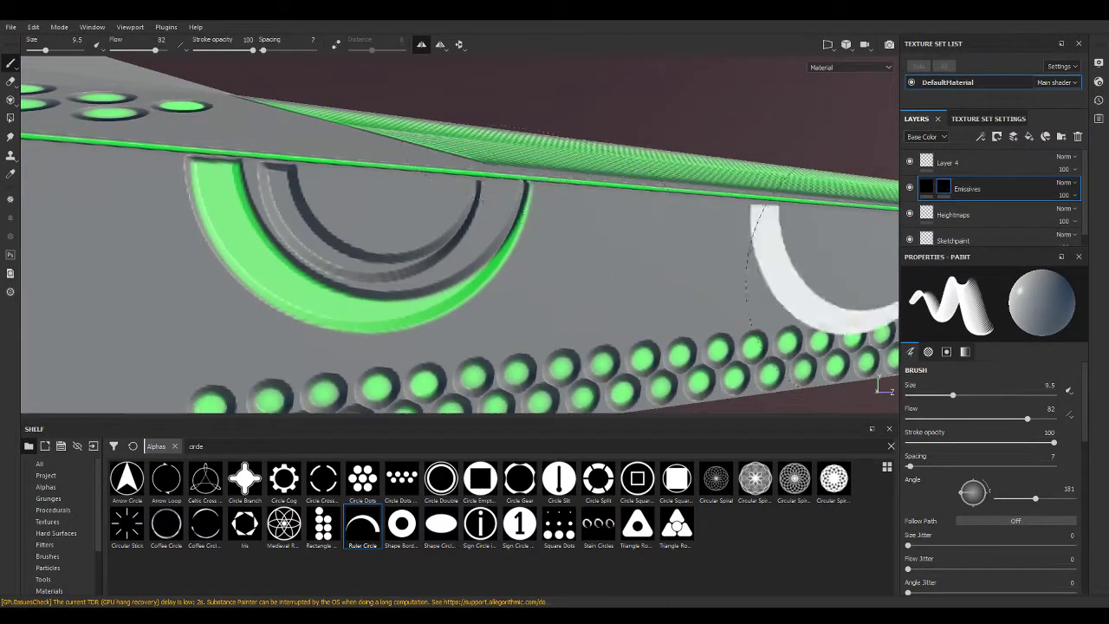
right_click_drag(407, 227, 373, 227, "ctrl")
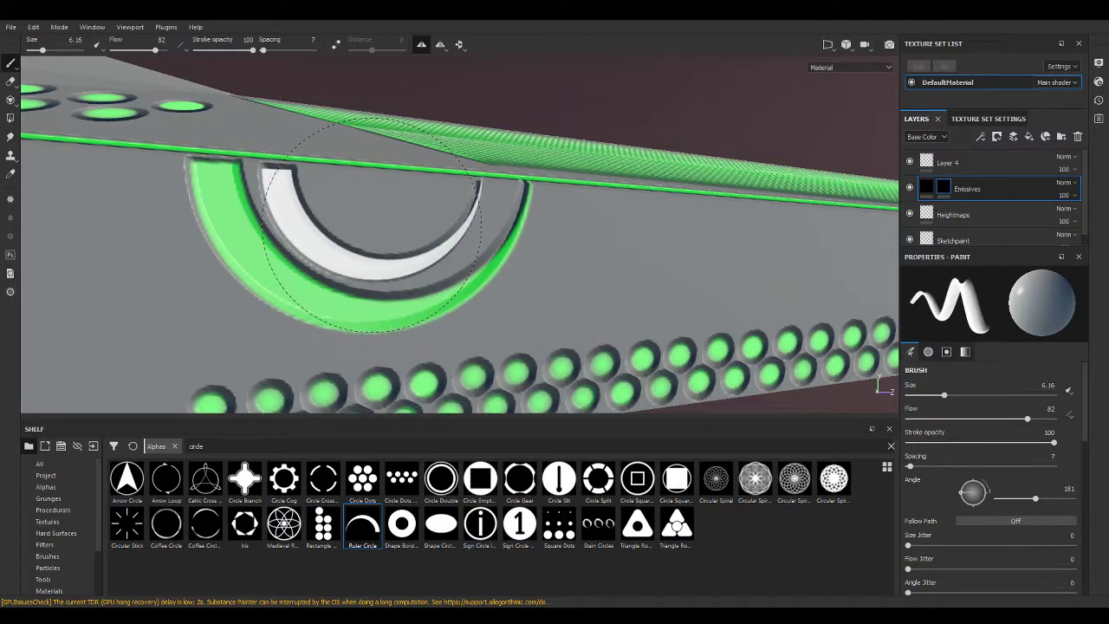
mouse_move(373, 227)
left_mouse_down("alt")
mouse_move(573, 269)
mouse_move(555, 204)
mouse_move(549, 240)
left_mouse_up("alt")
scroll(546, 237, "up", 5)
scroll(485, 182, "up", 3)
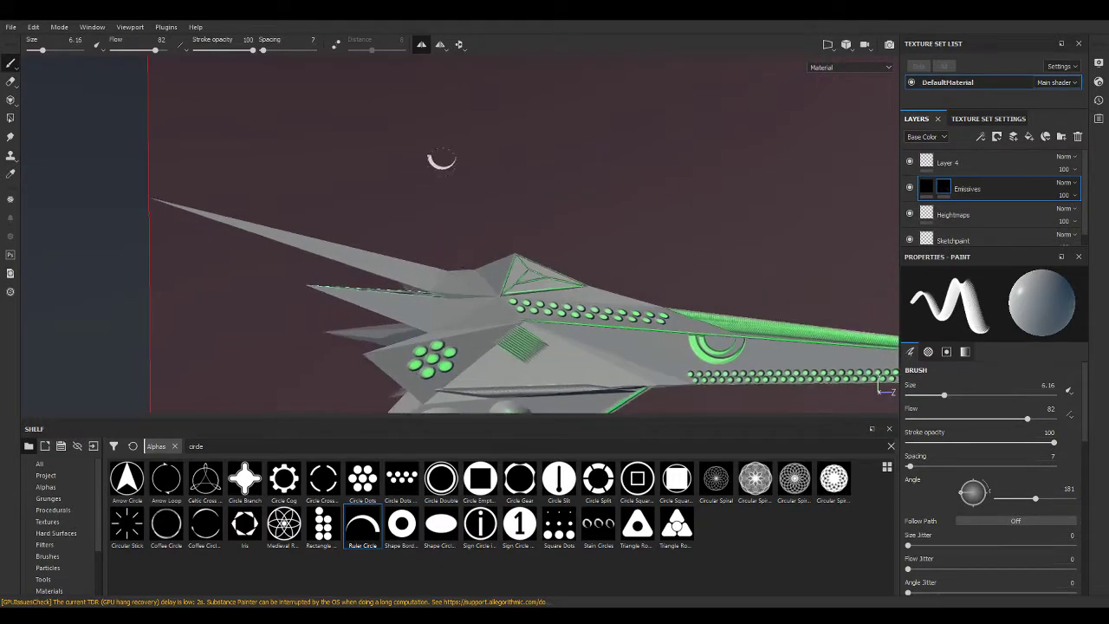
left_click_drag(441, 159, 449, 204, "alt")
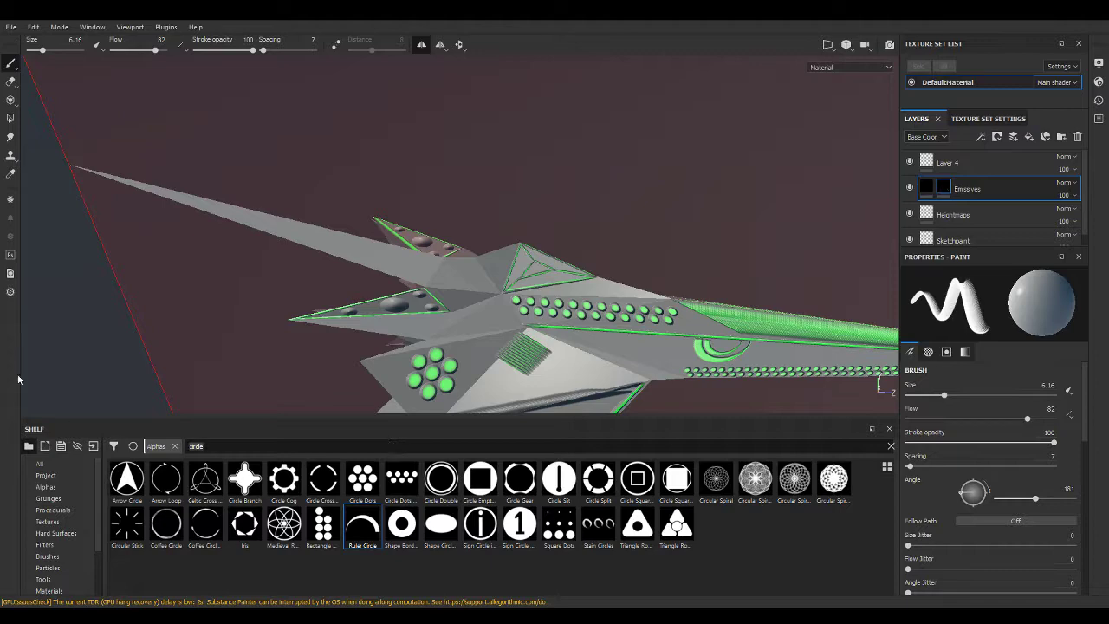
Pick the Circle Dots alpha and set the brush to paint negative height on the Heightmaps layer.
key("BackSpace")
key("BackSpace")
key("BackSpace")
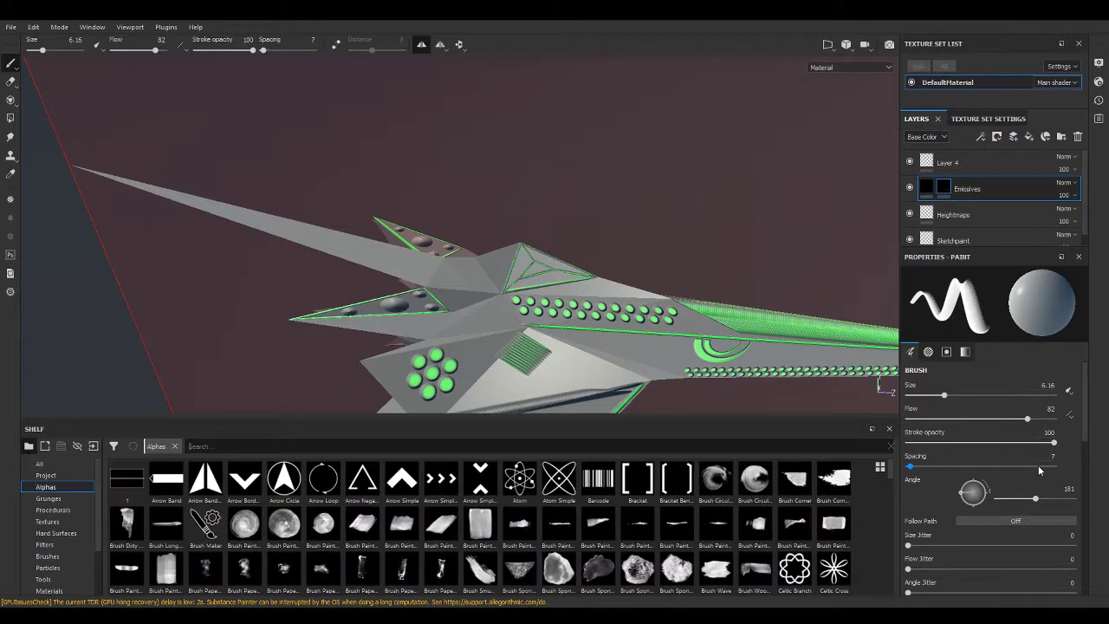
type("circle")
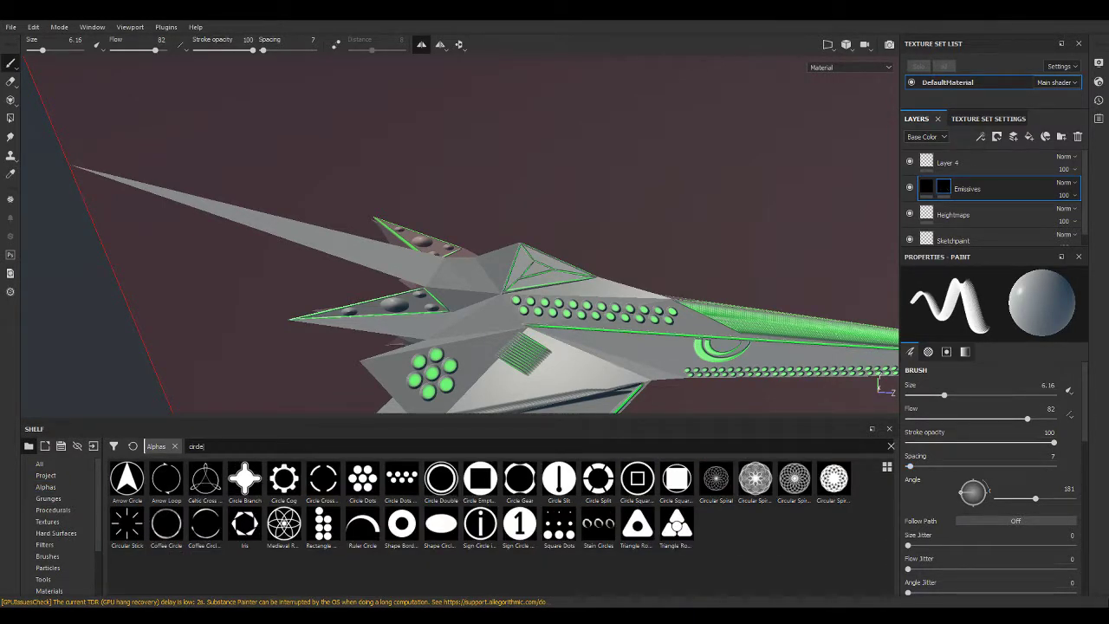
left_click(409, 482)
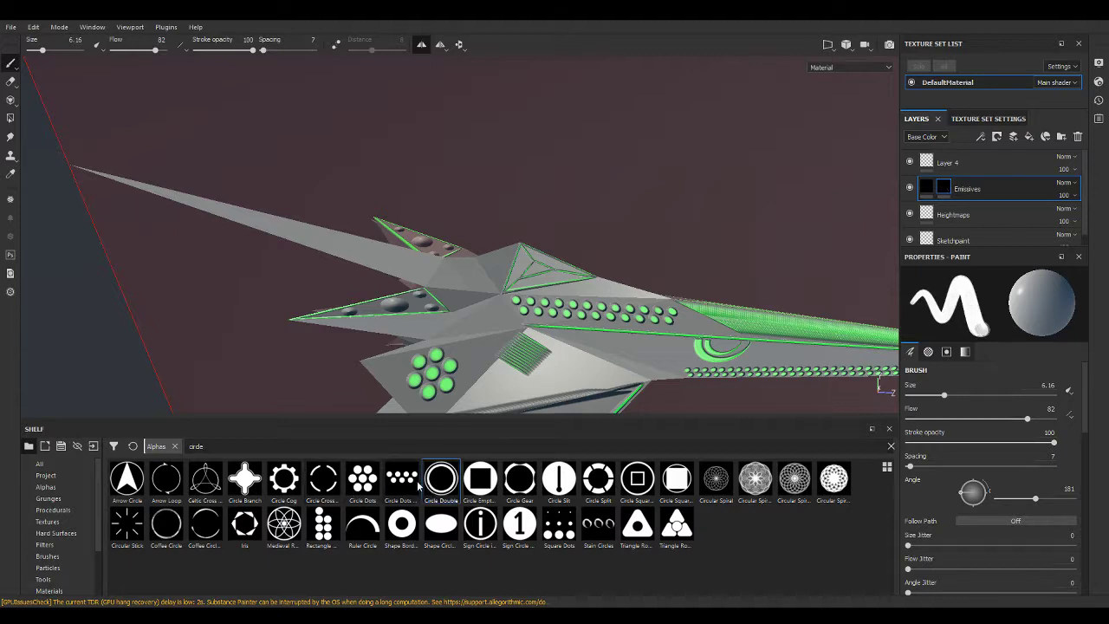
scroll(427, 316, "up", 5)
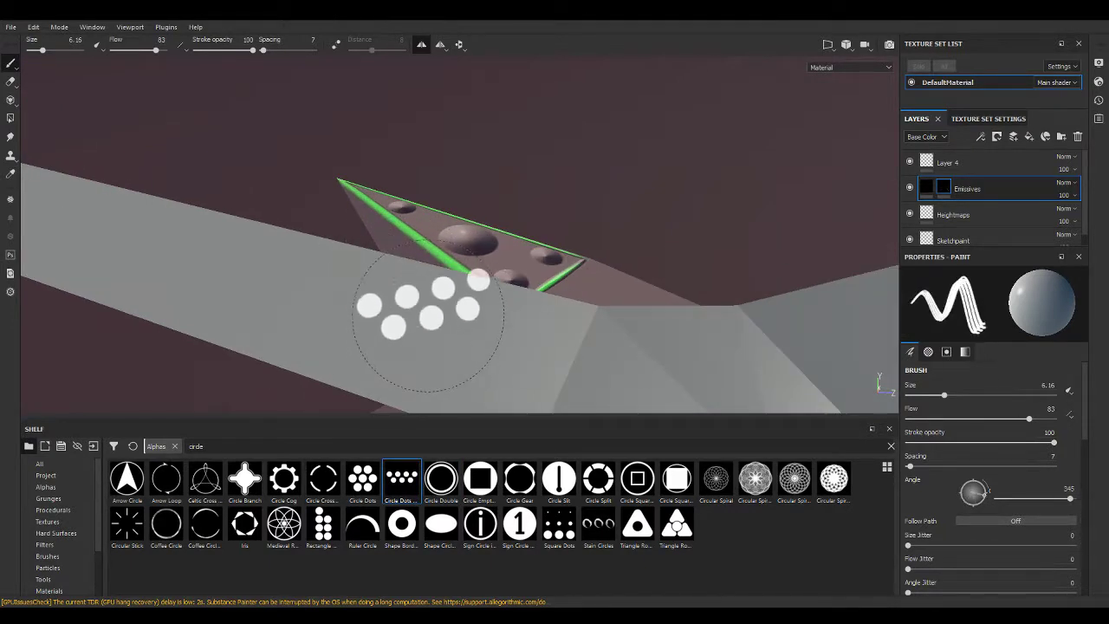
left_click(962, 214)
left_click_drag(1040, 395, 911, 395)
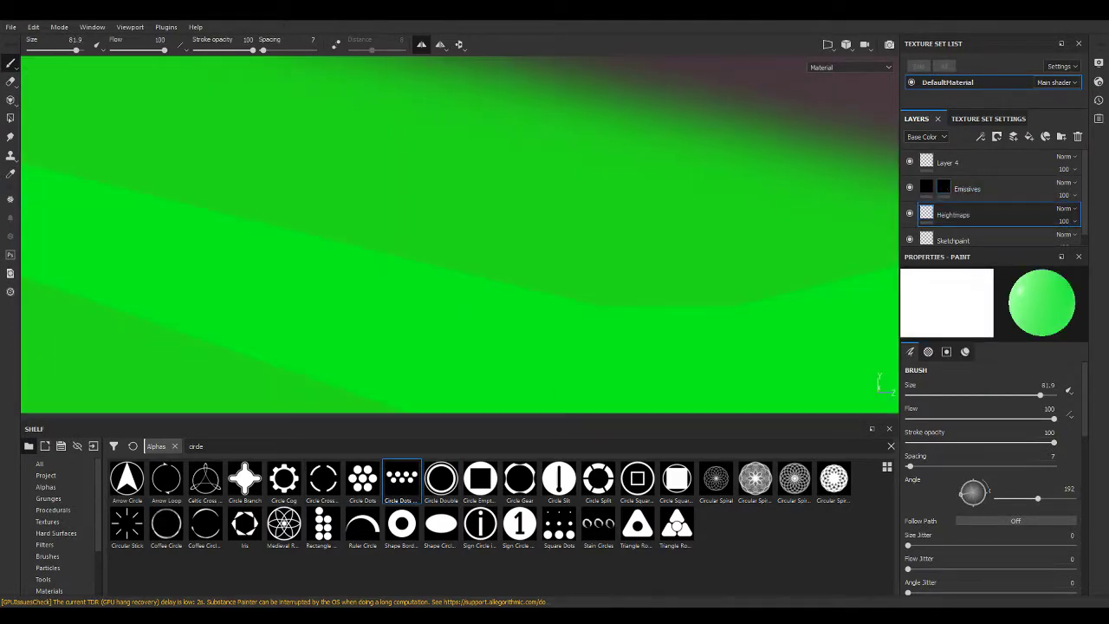
scroll(1014, 481, "down", 3)
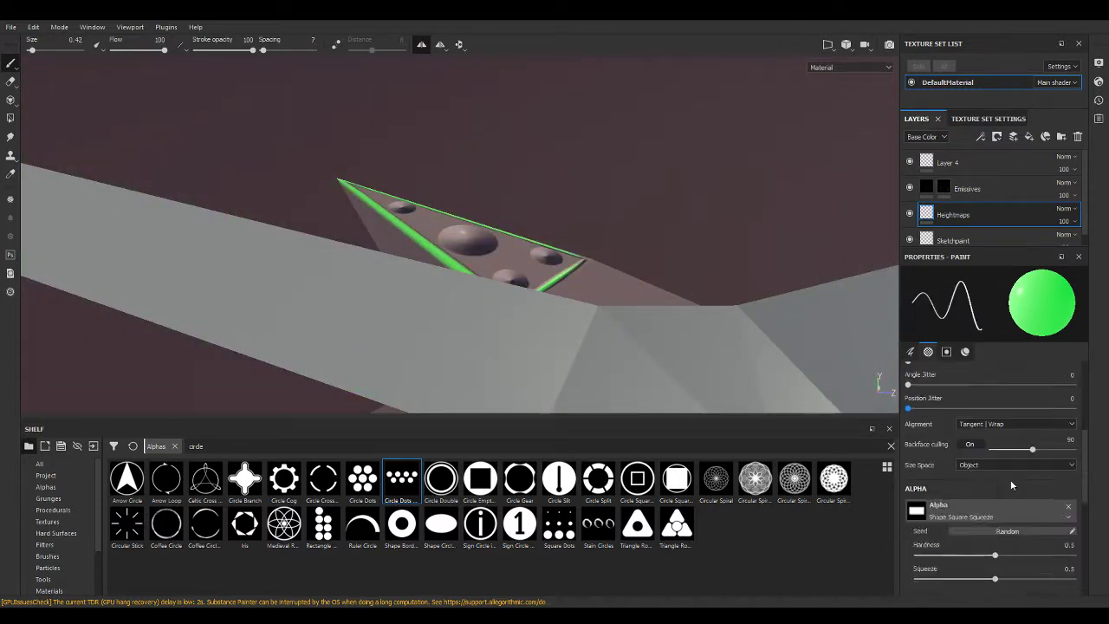
scroll(1010, 479, "down", 3)
left_click(1058, 458)
left_click(1034, 458)
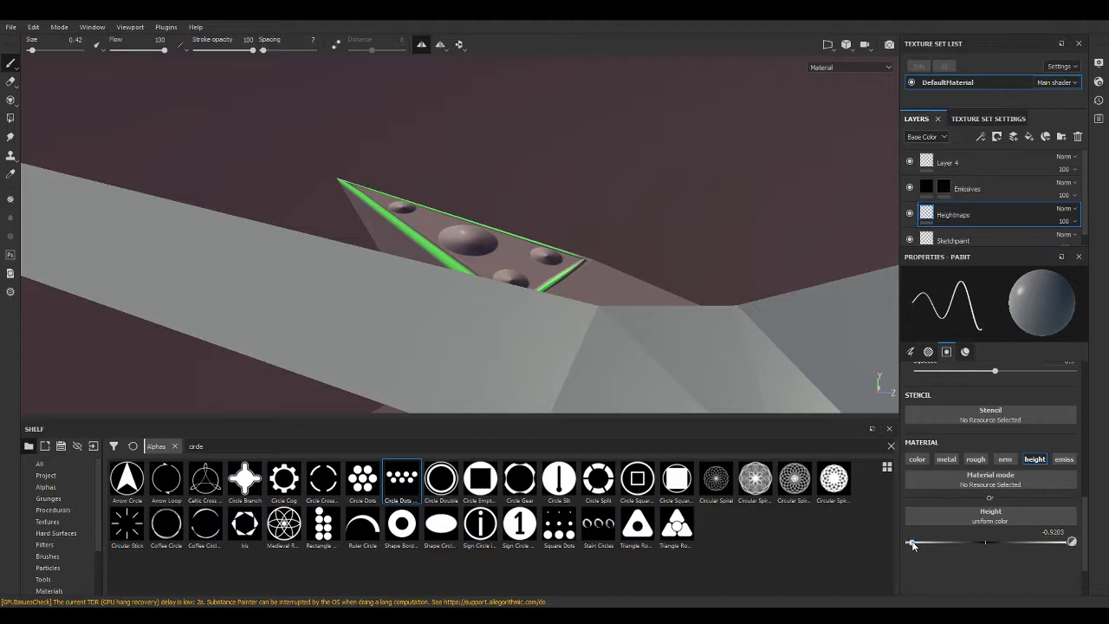
Stamp recessed Circle Dots holes onto the wing at size about 13, then resize to 9.3 and tilt.
right_click_drag(412, 345, 460, 347, "ctrl")
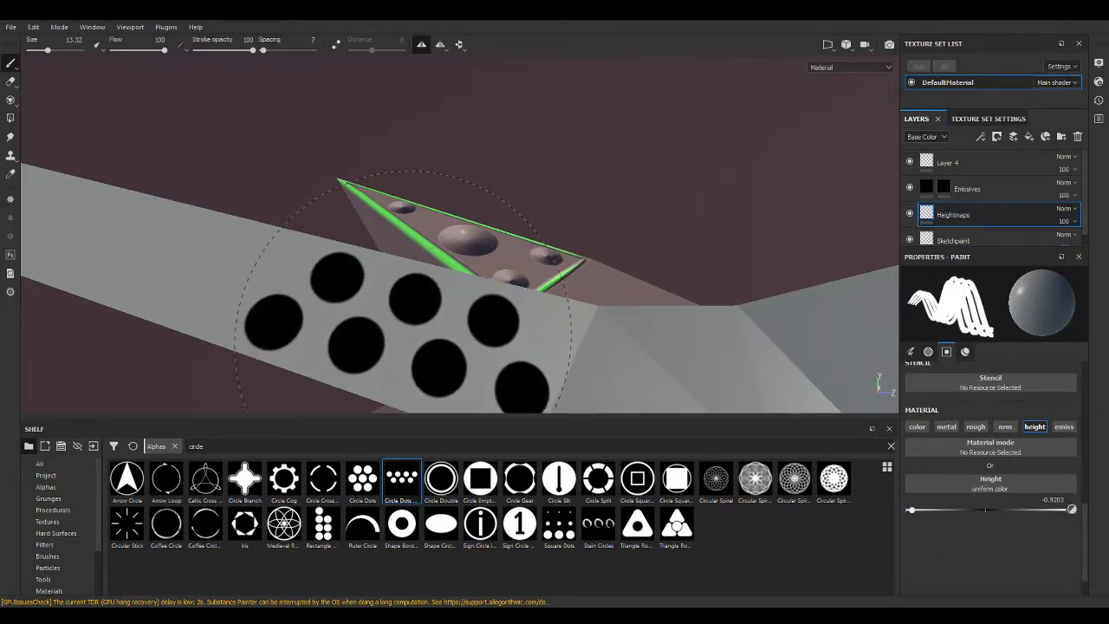
mouse_move(394, 334)
left_mouse_down("ctrl")
mouse_move(554, 252)
mouse_move(298, 298)
mouse_move(316, 286)
left_mouse_up("ctrl")
left_click(394, 333)
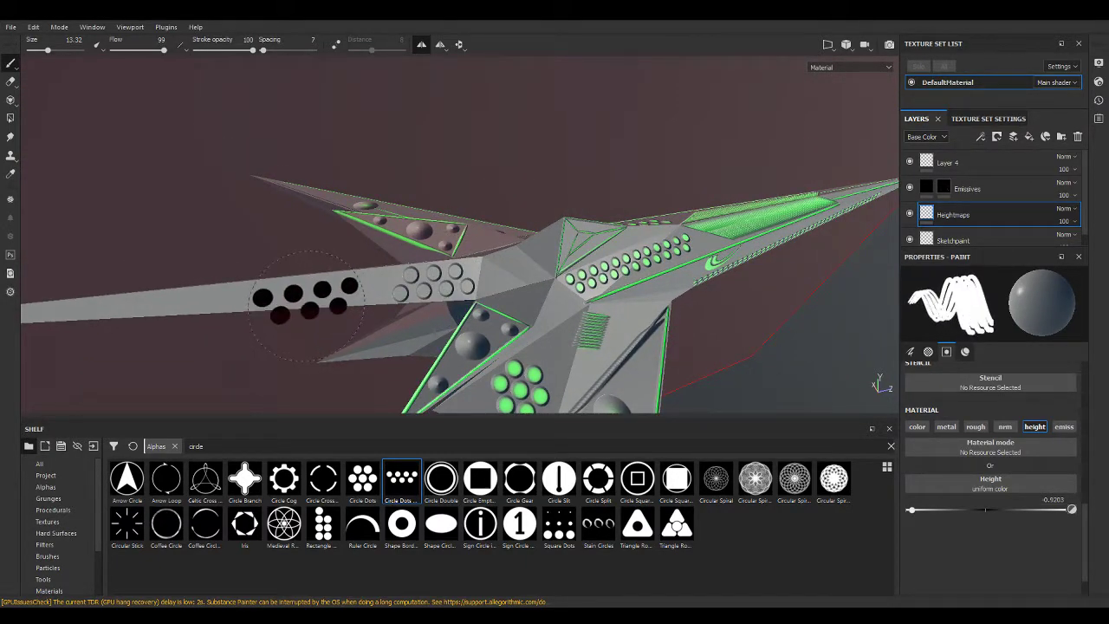
right_click_drag(317, 296, 310, 279, "ctrl")
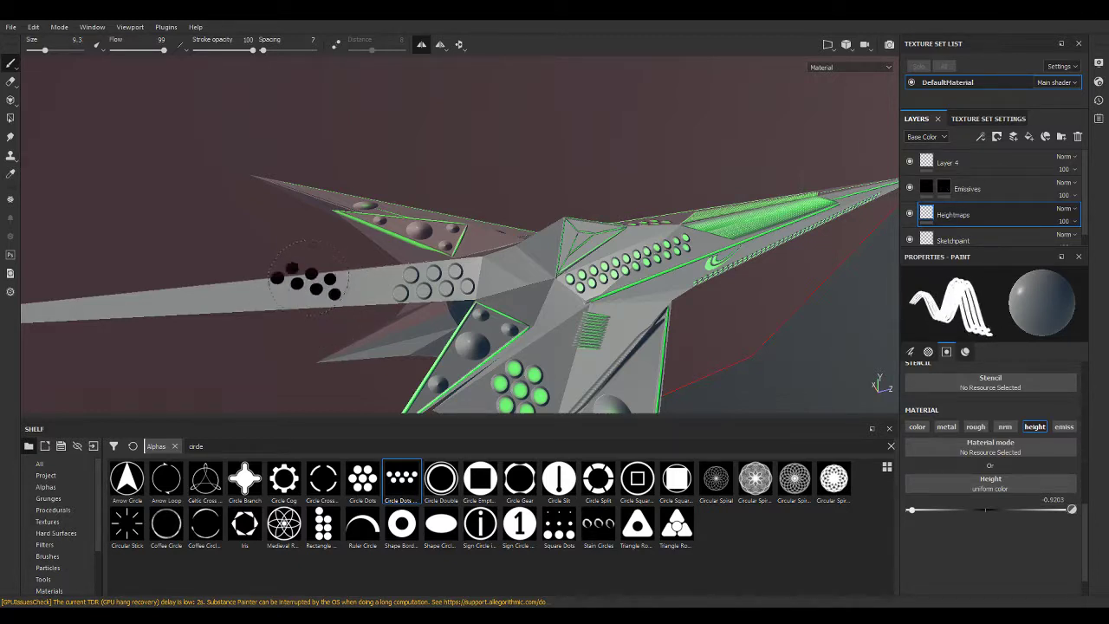
left_click_drag(299, 282, 297, 295, "ctrl")
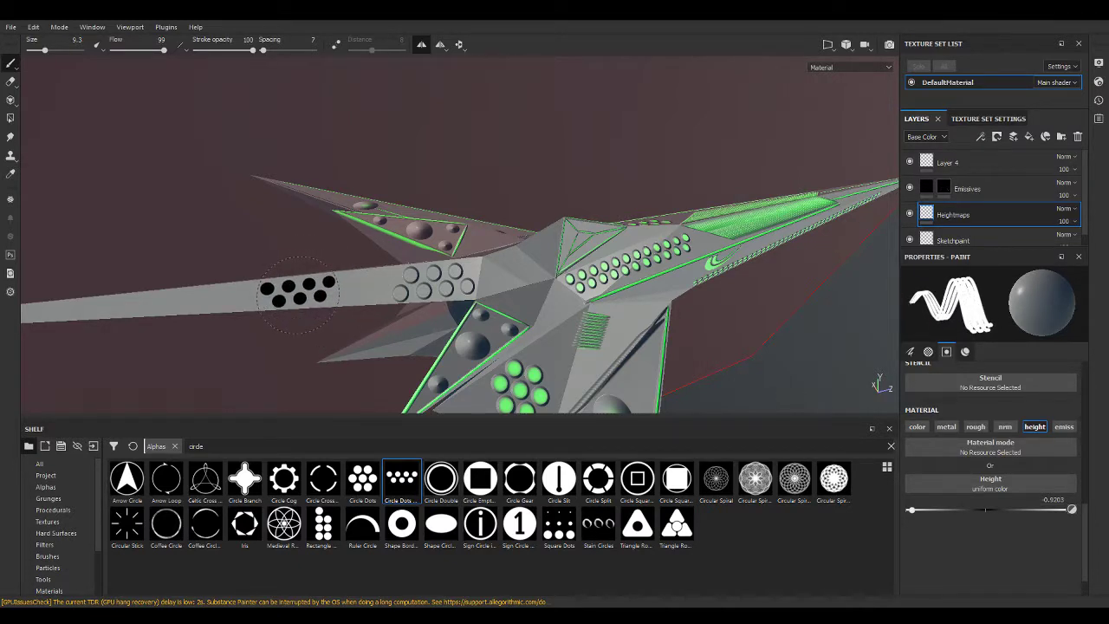
mouse_move(68, 335)
left_mouse_down("alt")
mouse_move(213, 309)
mouse_move(303, 315)
mouse_move(419, 260)
mouse_move(494, 303)
mouse_move(572, 299)
left_mouse_up("alt")
left_click_drag(312, 344, 216, 361, "alt")
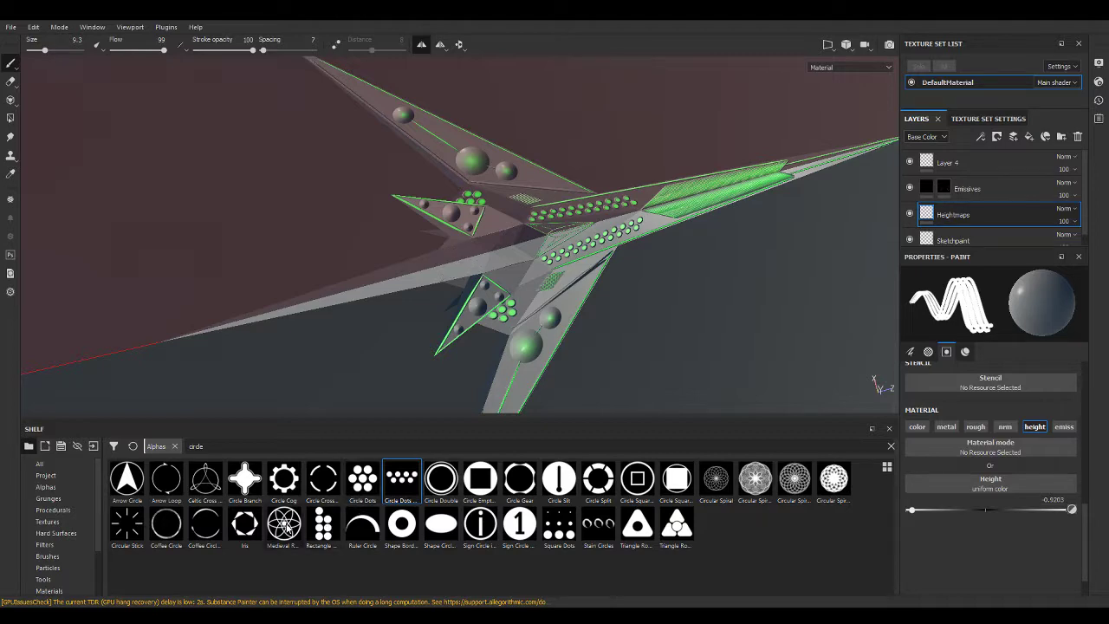
Stamp a block of recessed holes on the hull with the Rectangle dot-pattern alpha.
left_click(322, 523)
mouse_move(425, 248)
left_mouse_down("alt")
mouse_move(446, 272)
mouse_move(485, 243)
mouse_move(477, 251)
mouse_move(511, 251)
left_mouse_up("alt")
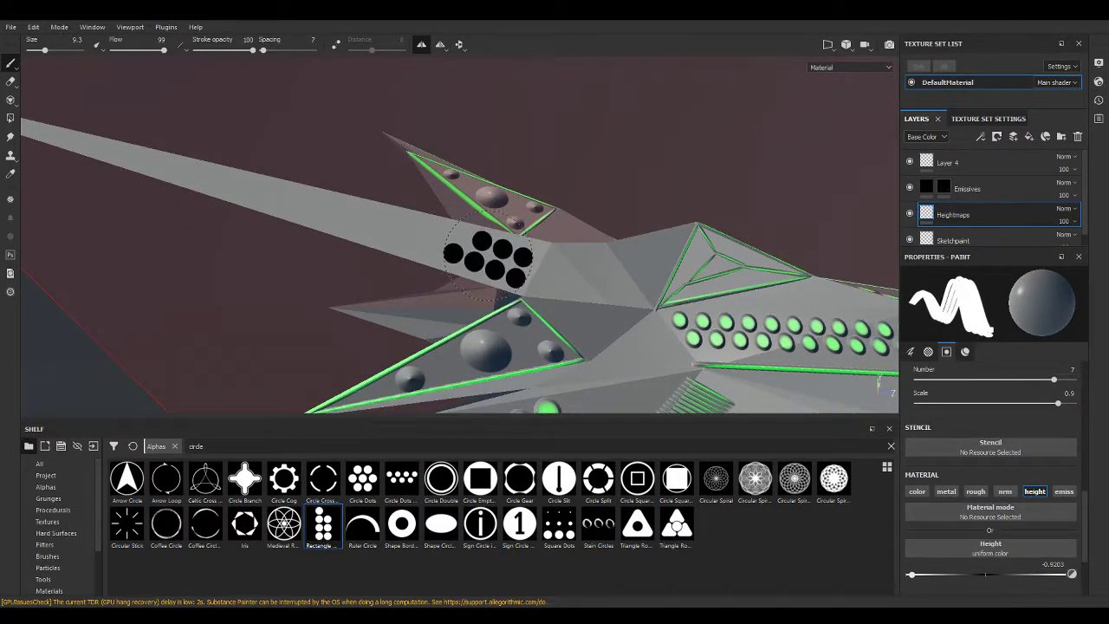
left_click(485, 256)
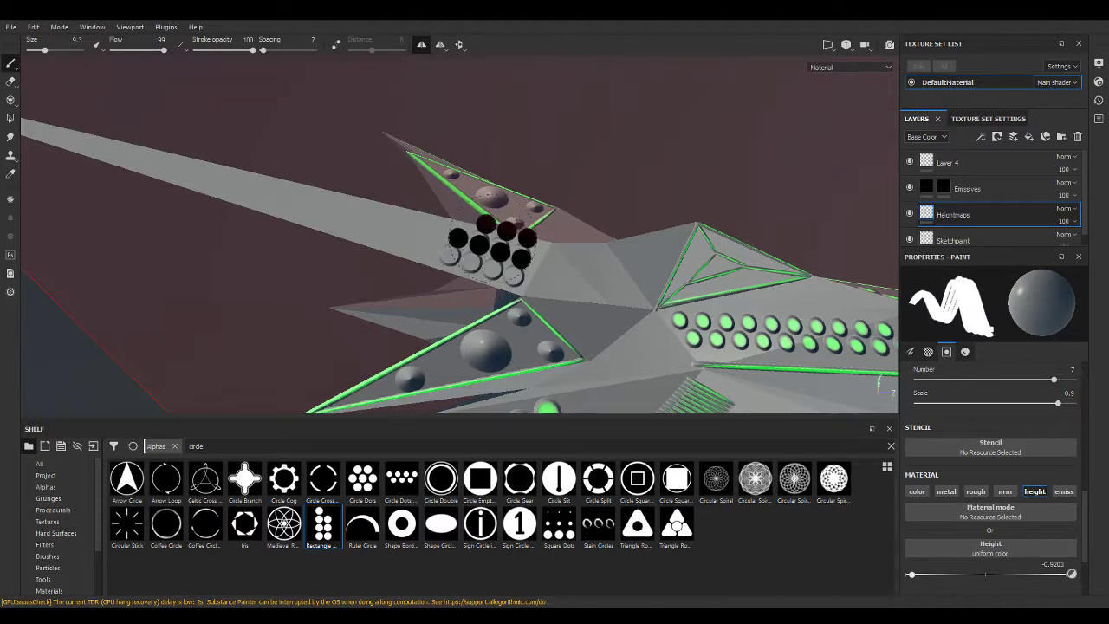
mouse_move(468, 245)
left_mouse_down("alt")
mouse_move(385, 241)
mouse_move(411, 241)
left_mouse_up("alt")
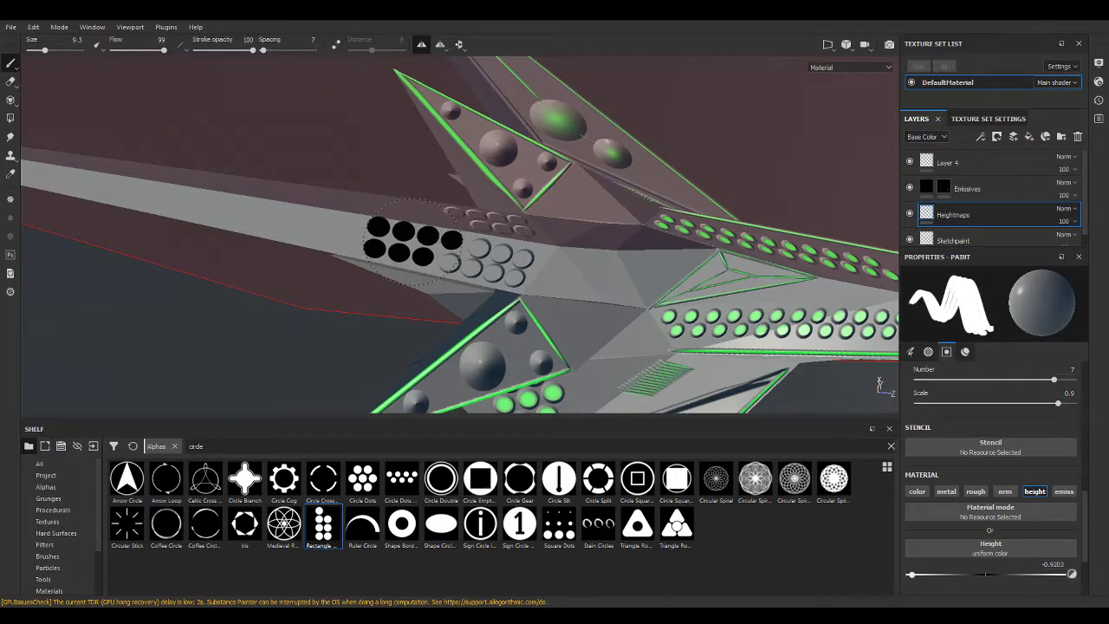
mouse_move(398, 86)
left_mouse_down("alt")
mouse_move(260, 113)
mouse_move(468, 201)
left_mouse_up("alt")
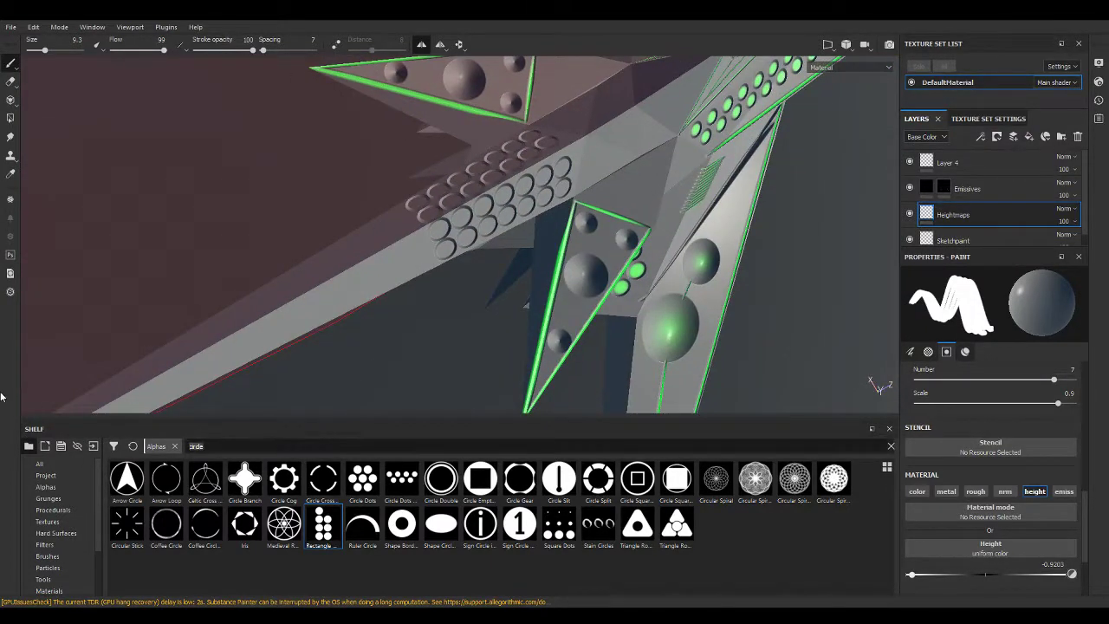
Paint three recessed hatched grille strips along the beam with the Shape Sharp alpha.
type("sharp")
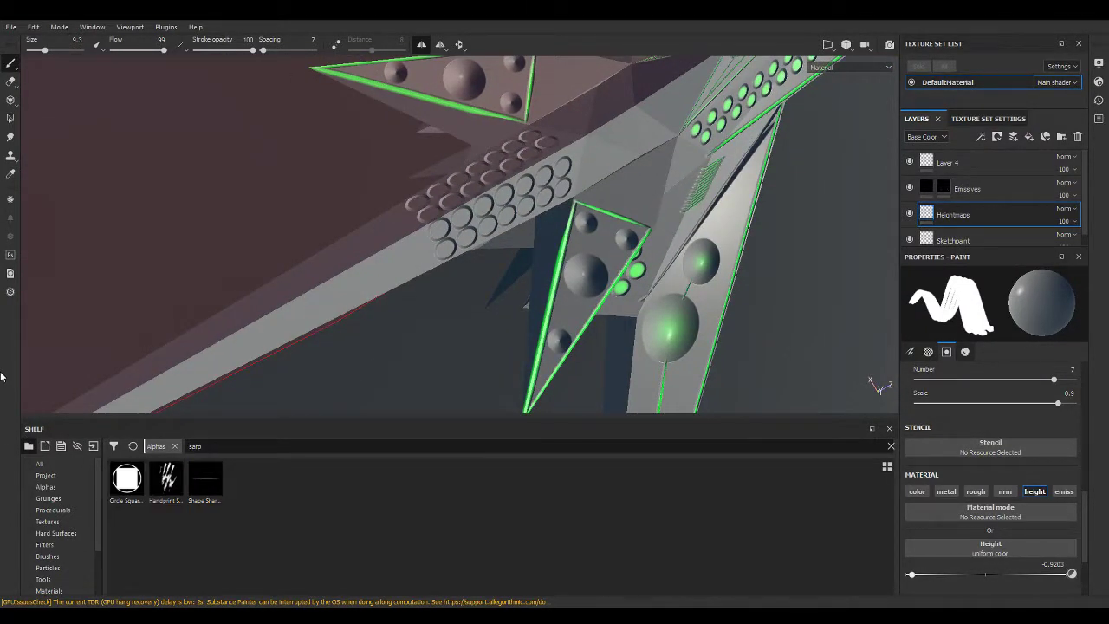
left_click(205, 495)
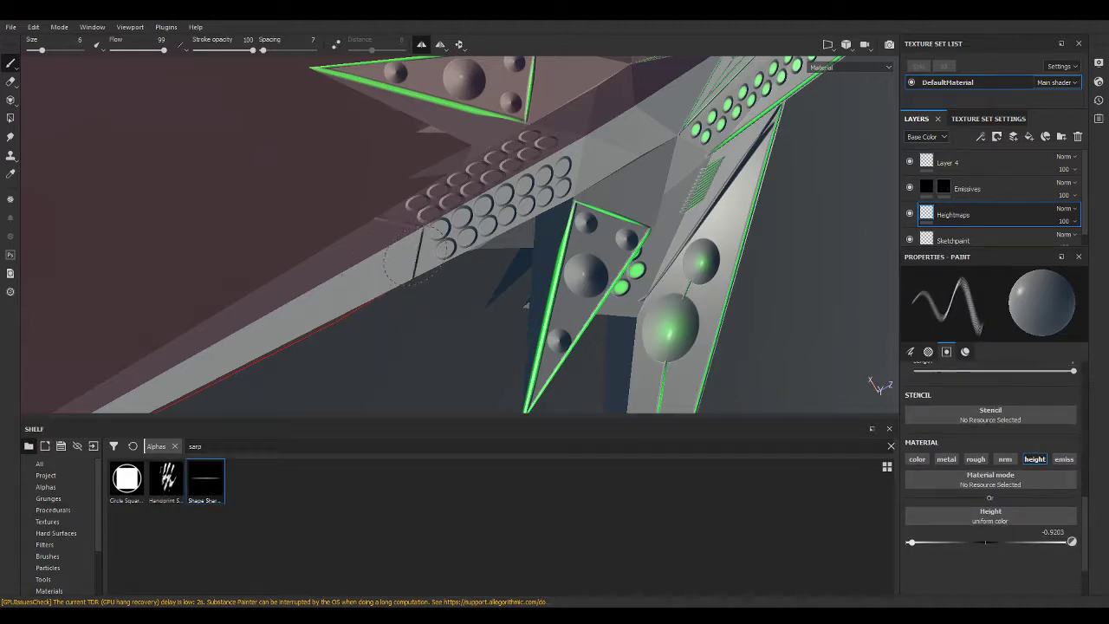
left_click(216, 356, "shift")
mouse_move(216, 355)
left_mouse_down("alt")
mouse_move(255, 244)
mouse_move(131, 193)
mouse_move(292, 92)
mouse_move(374, 292)
left_mouse_up("alt")
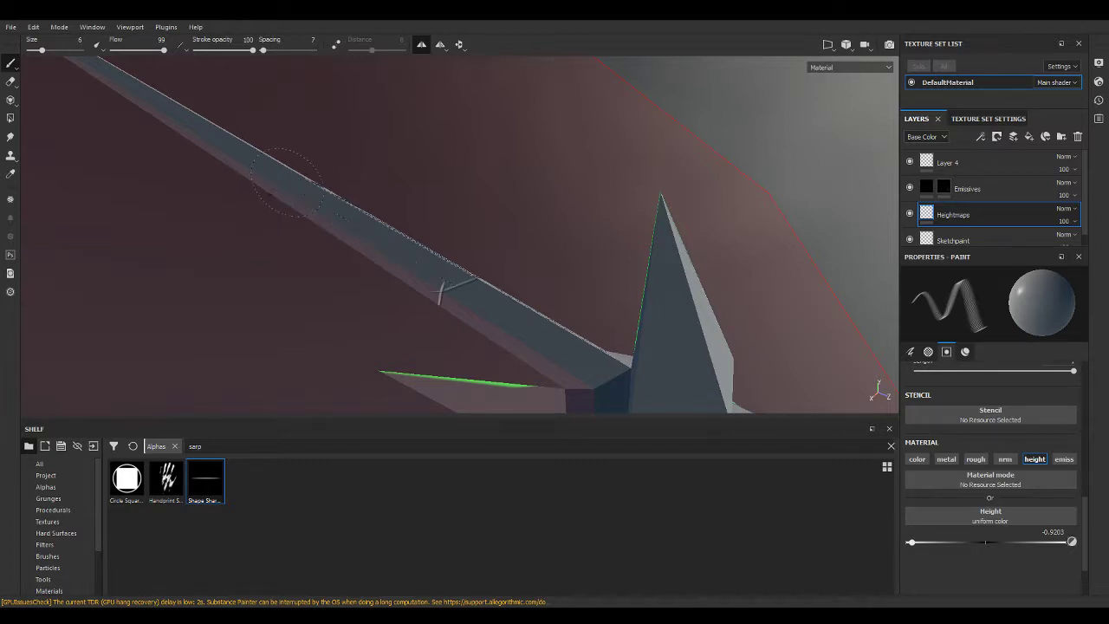
left_click(446, 286, "shift")
mouse_move(355, 177)
left_mouse_down("alt")
mouse_move(345, 205)
mouse_move(314, 159)
mouse_move(285, 150)
mouse_move(428, 310)
left_mouse_up("alt")
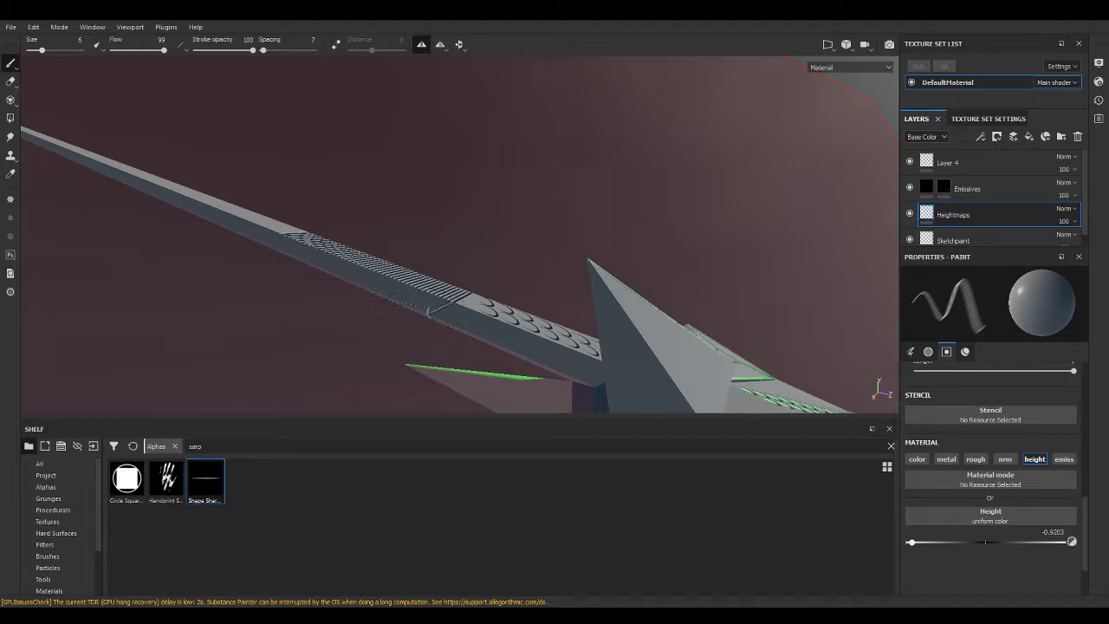
left_click(271, 243, "shift")
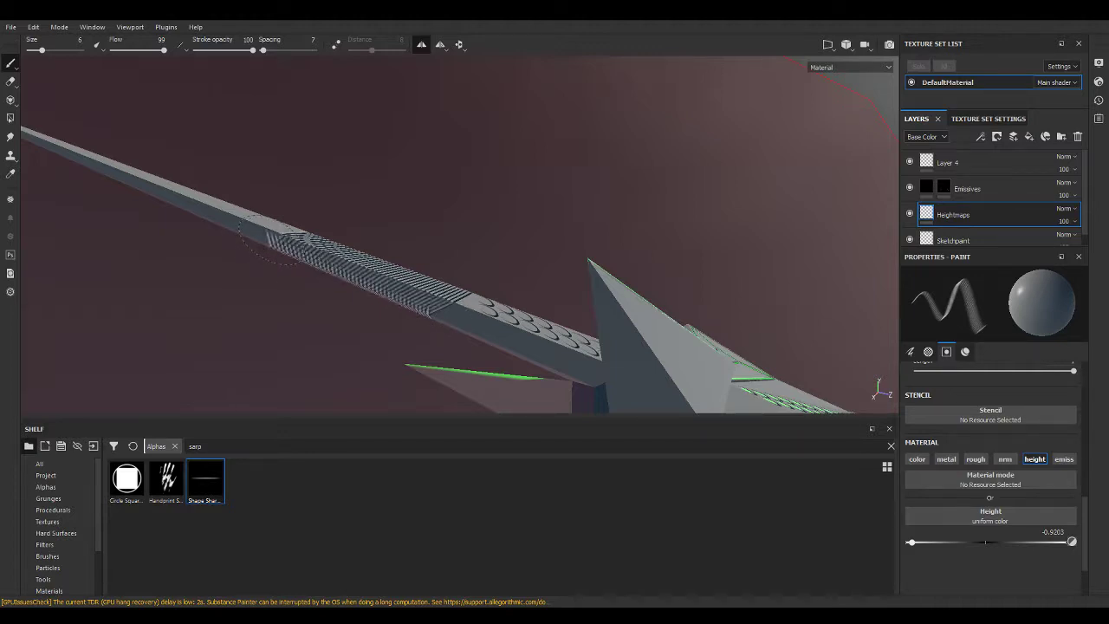
mouse_move(369, 158)
left_mouse_down("alt")
mouse_move(518, 311)
mouse_move(279, 279)
left_mouse_up("alt")
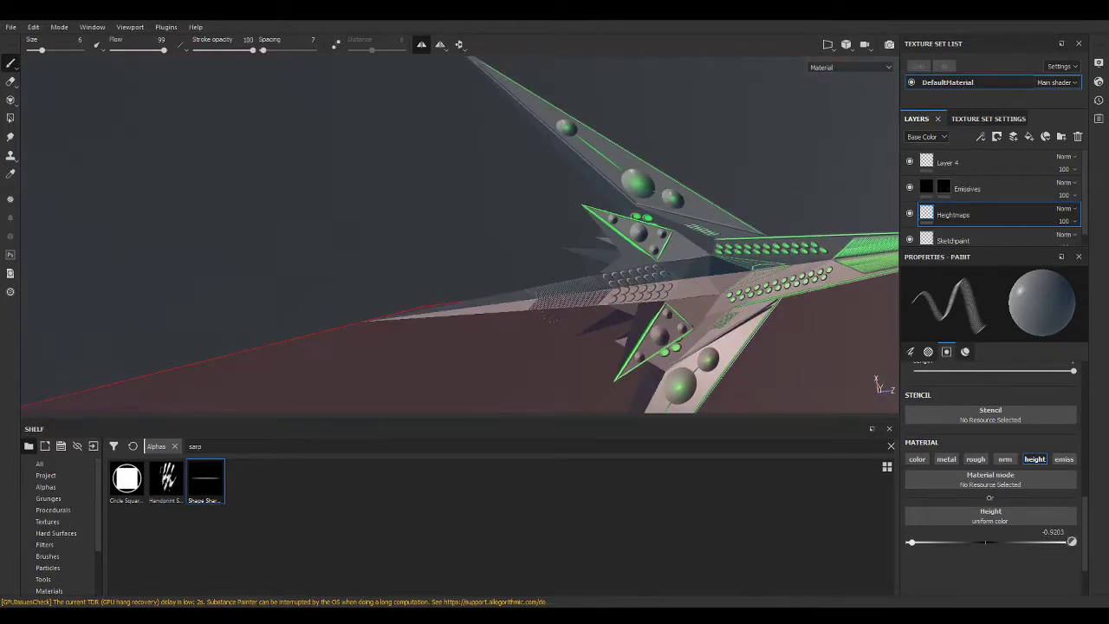
Set up a round 'shape' alpha brush at size 2.39 on the Emissives layer.
left_click(944, 188)
left_click_drag(475, 219, 391, 367, "alt")
mouse_move(637, 295)
left_mouse_down("alt")
mouse_move(685, 260)
mouse_move(461, 354)
left_mouse_up("alt")
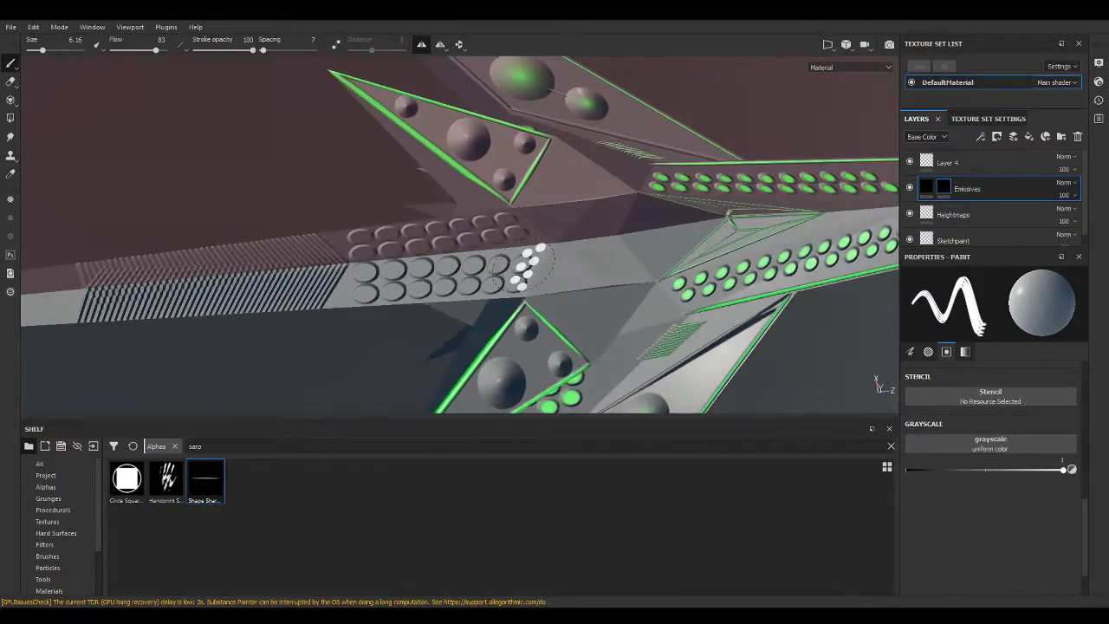
left_click(209, 446)
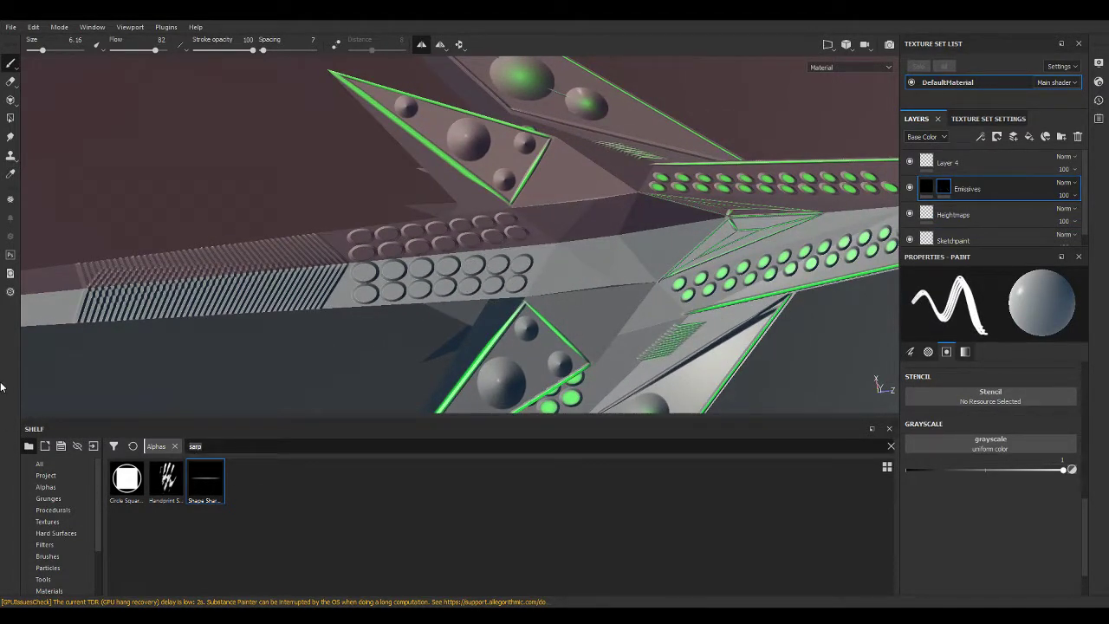
key("BackSpace")
key("BackSpace")
key("BackSpace")
type("shape")
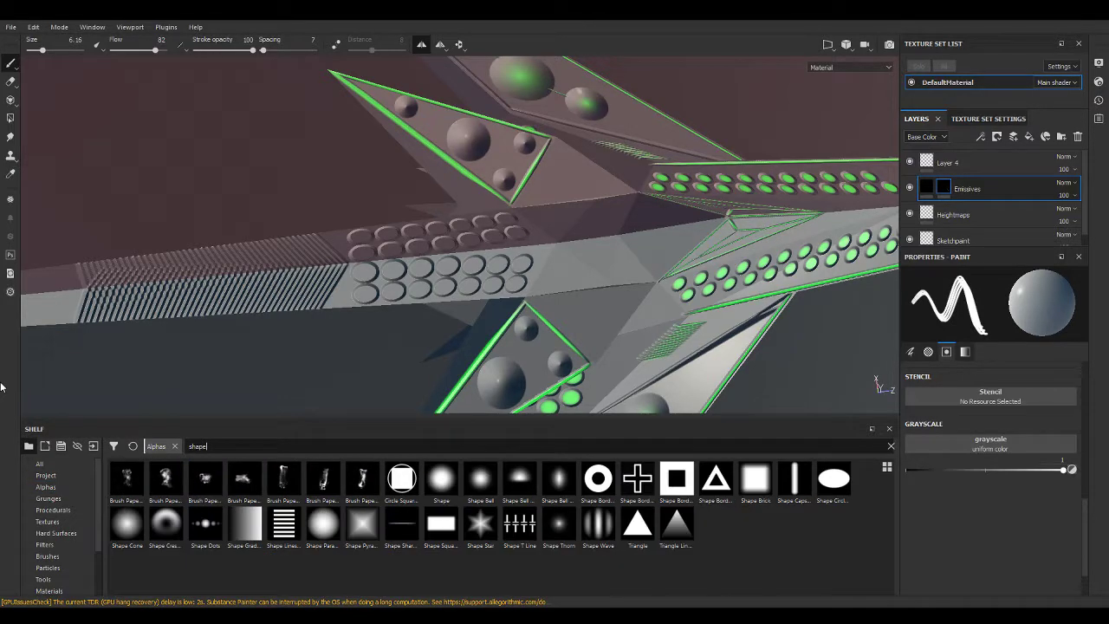
left_click(144, 530)
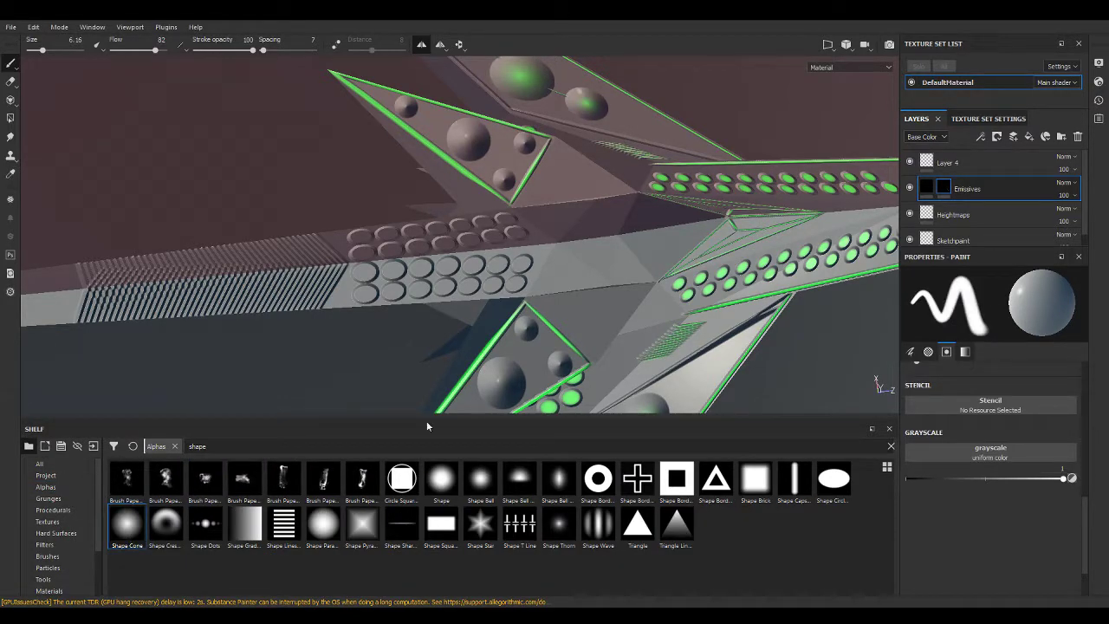
scroll(490, 285, "up", 2)
scroll(511, 281, "up", 3)
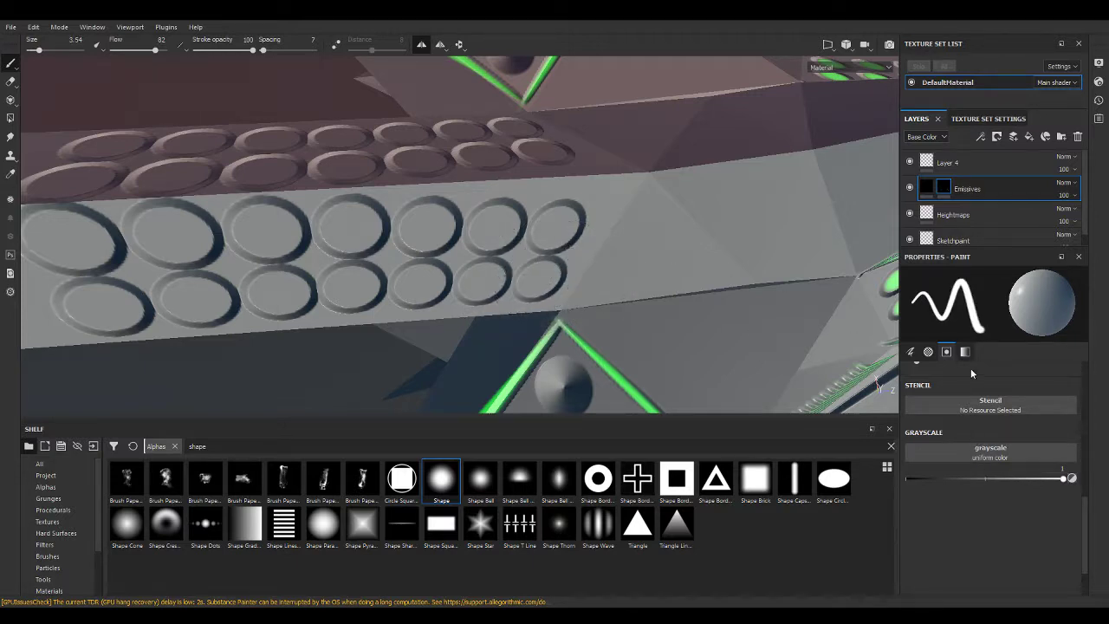
scroll(970, 373, "up", 3)
scroll(910, 359, "up", 3)
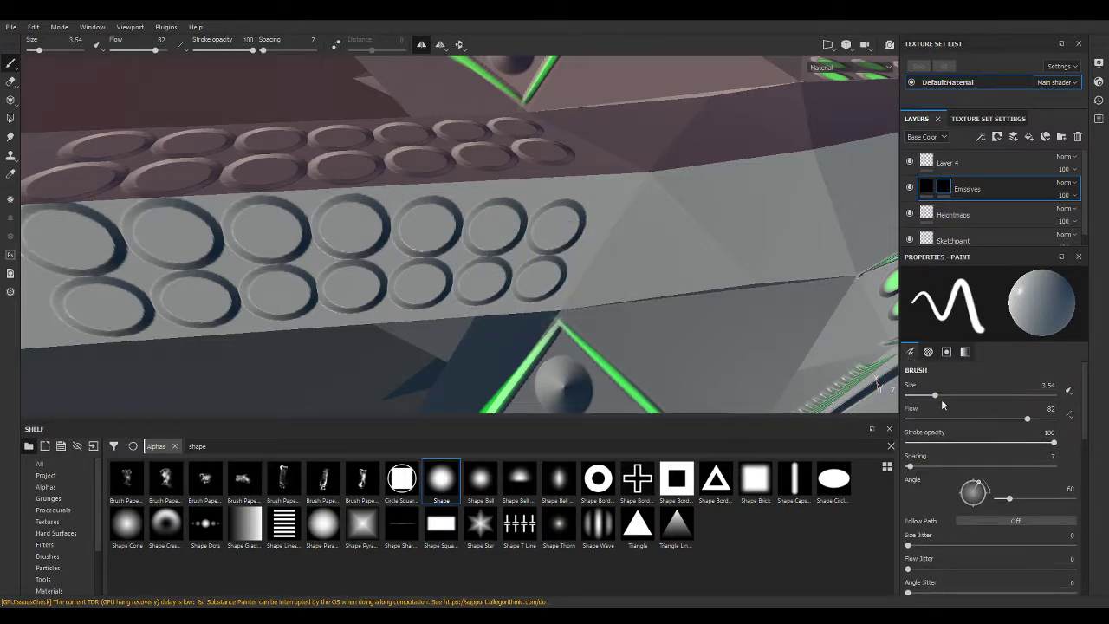
left_click_drag(931, 397, 928, 397)
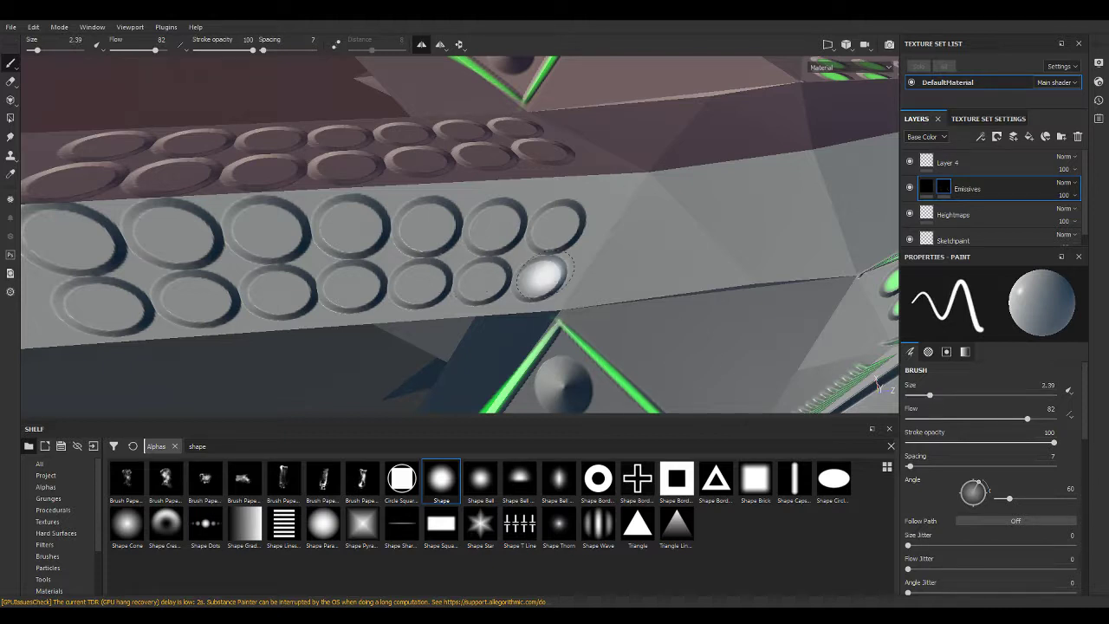
Fill the first six dot holes with green emissive light.
left_click(539, 278)
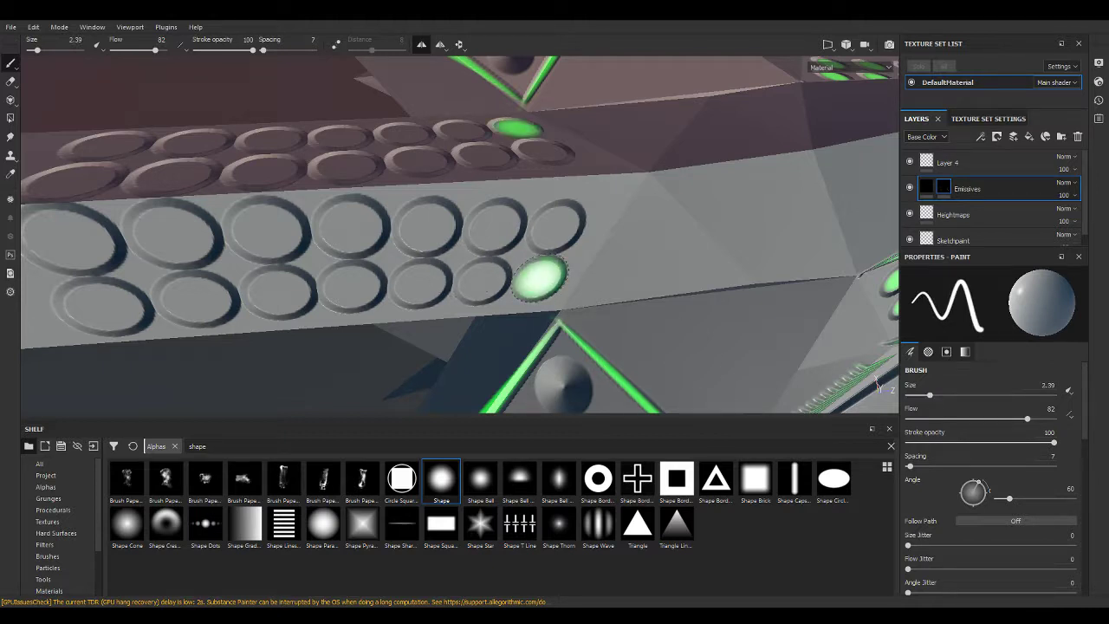
scroll(539, 278, "up", 2)
scroll(595, 230, "up", 2)
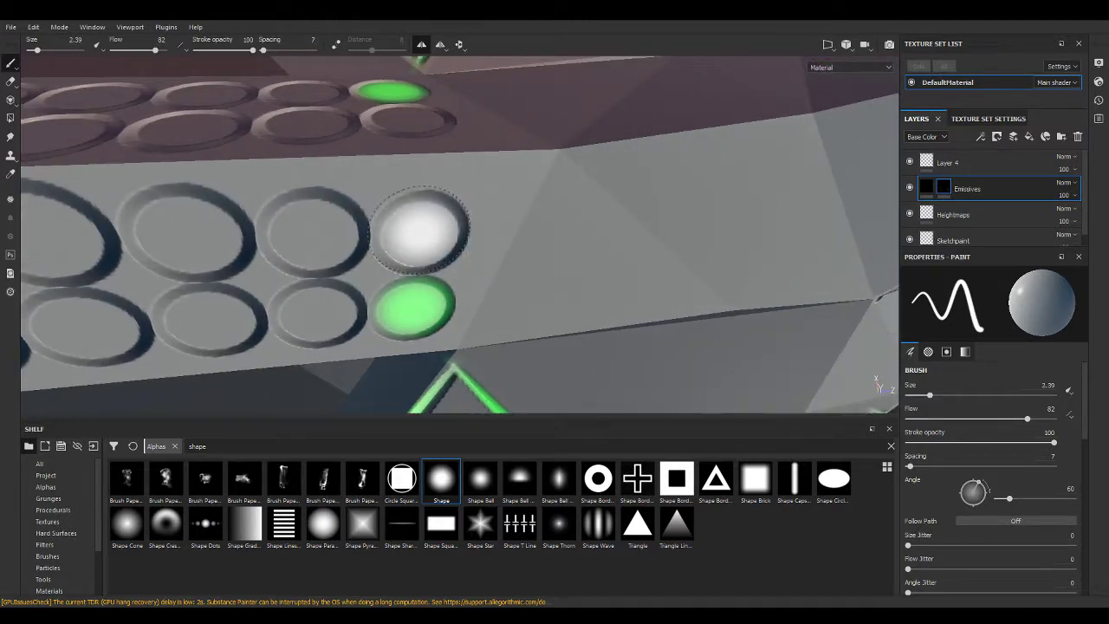
left_click(420, 230)
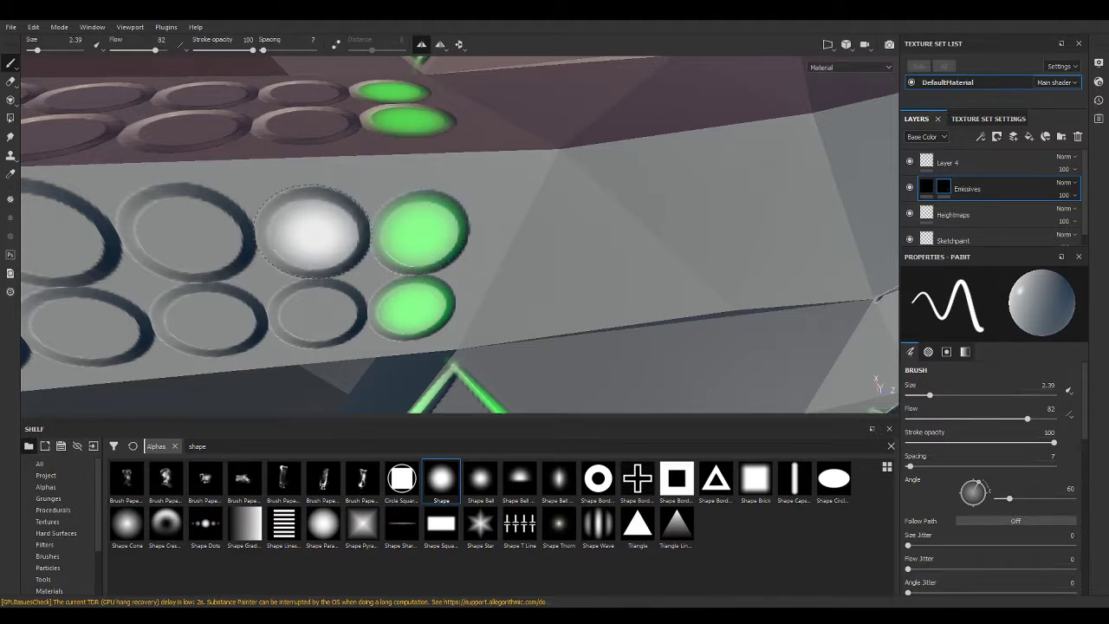
left_click(312, 232)
left_click(317, 312)
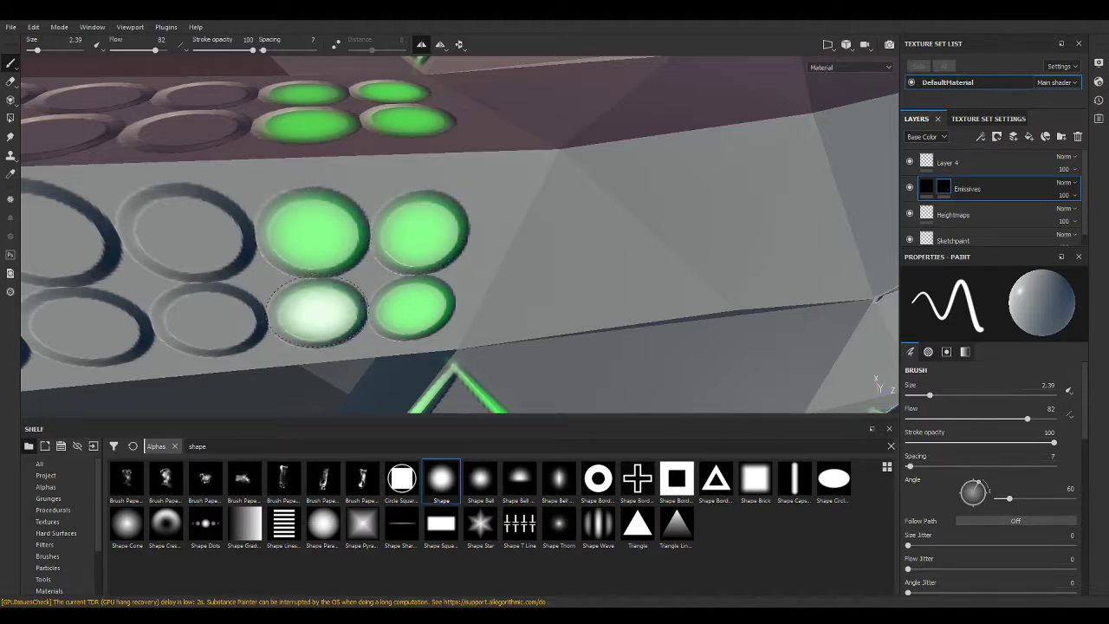
left_click(209, 327)
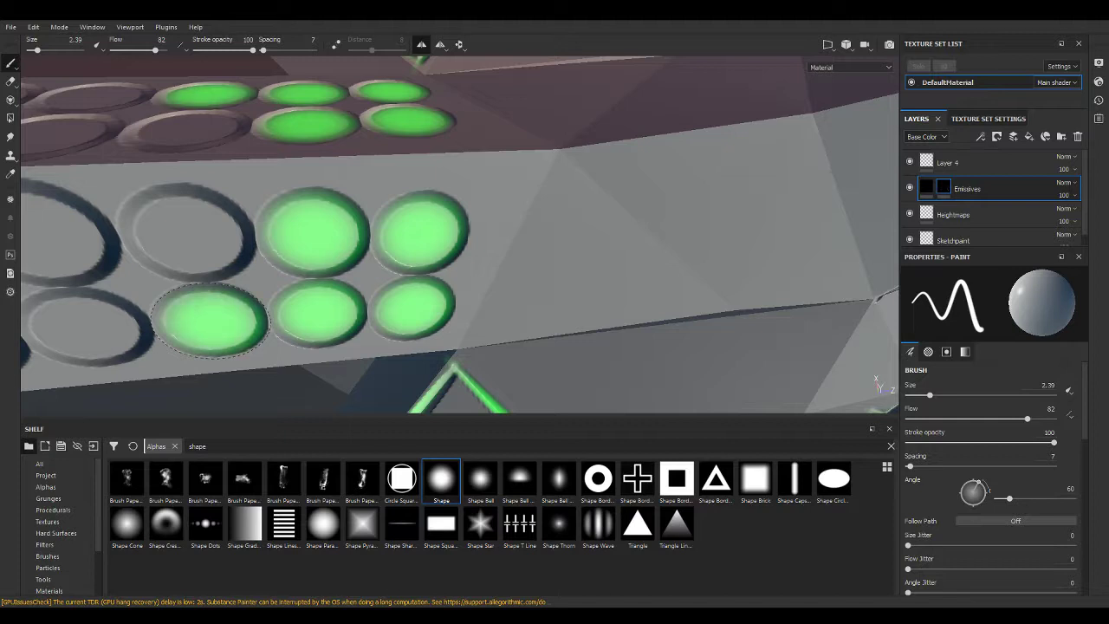
left_click(186, 230)
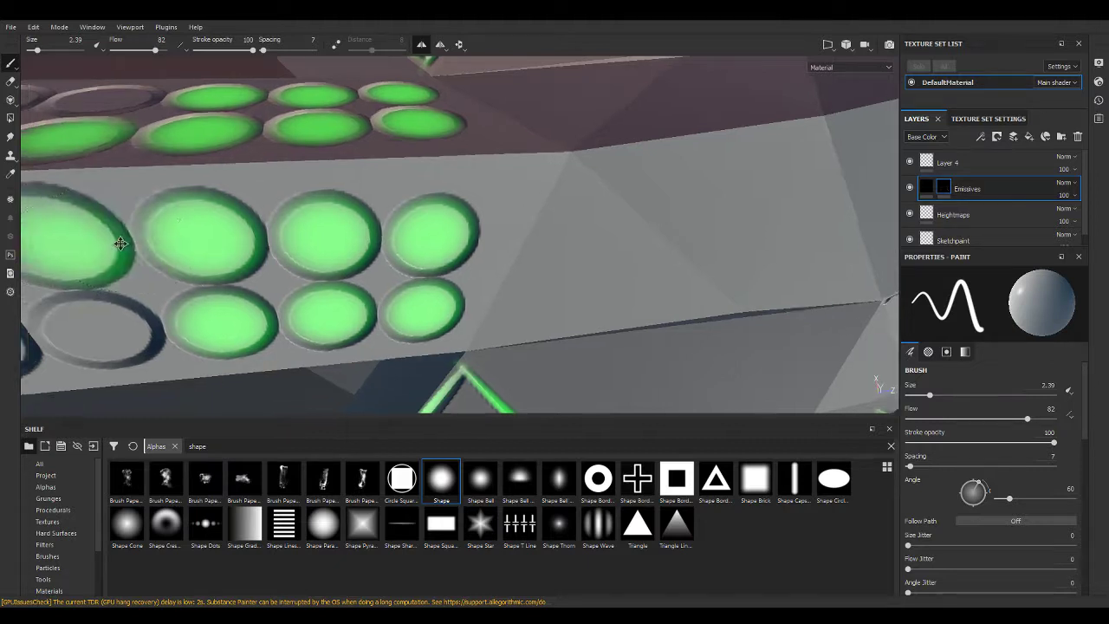
Pan to the remaining grey dot holes and paint all seven of them green.
middle_click_drag(69, 234, 407, 243, "alt")
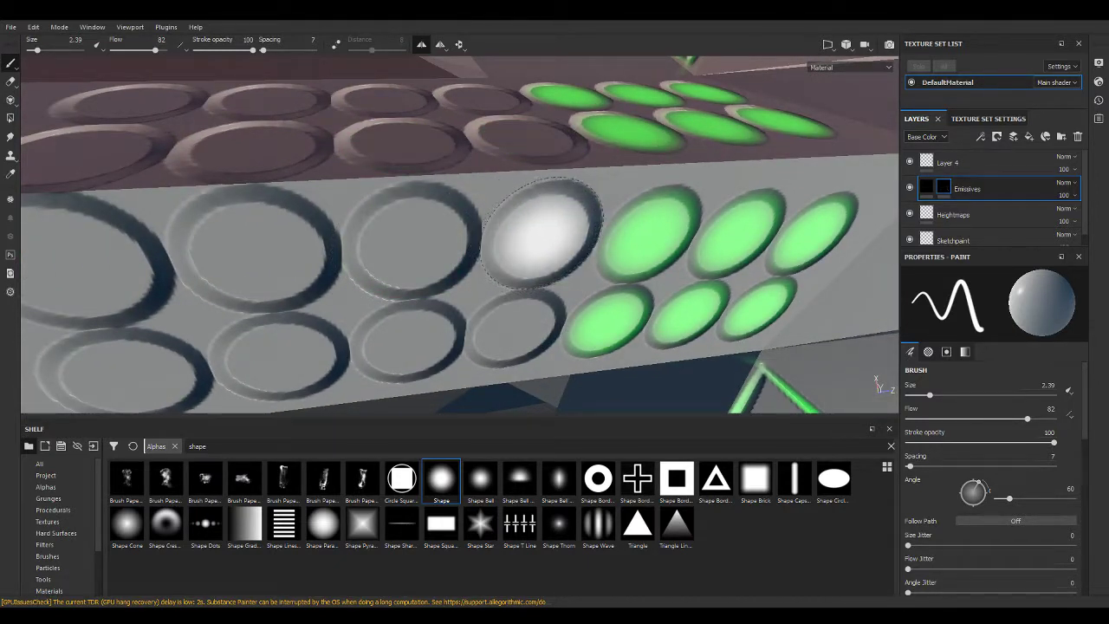
left_click(542, 233)
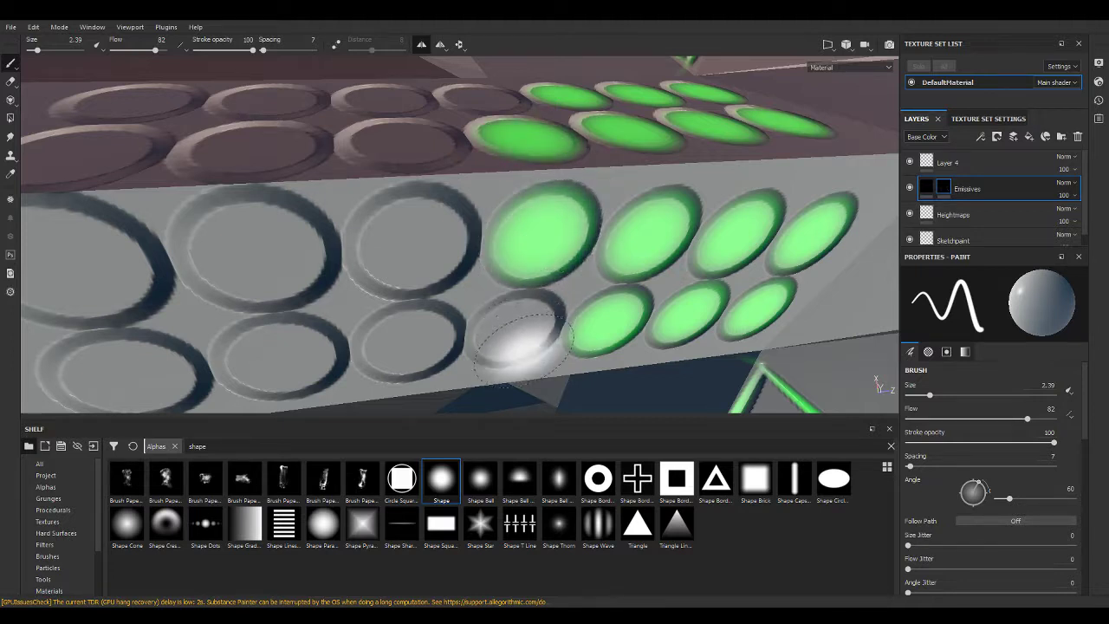
left_click(515, 327)
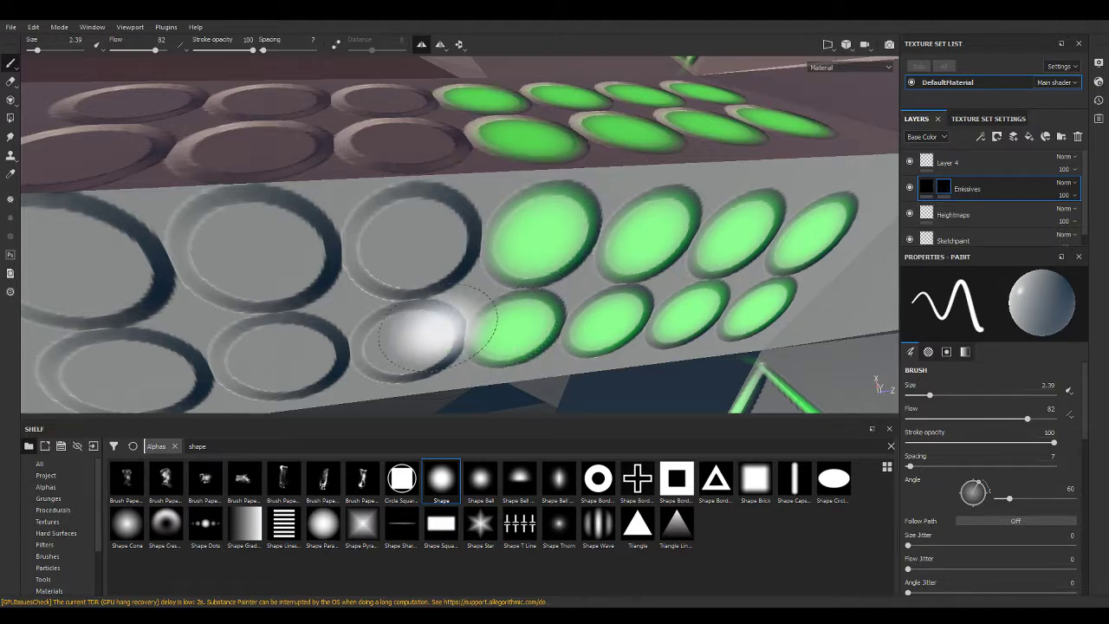
left_click(411, 340)
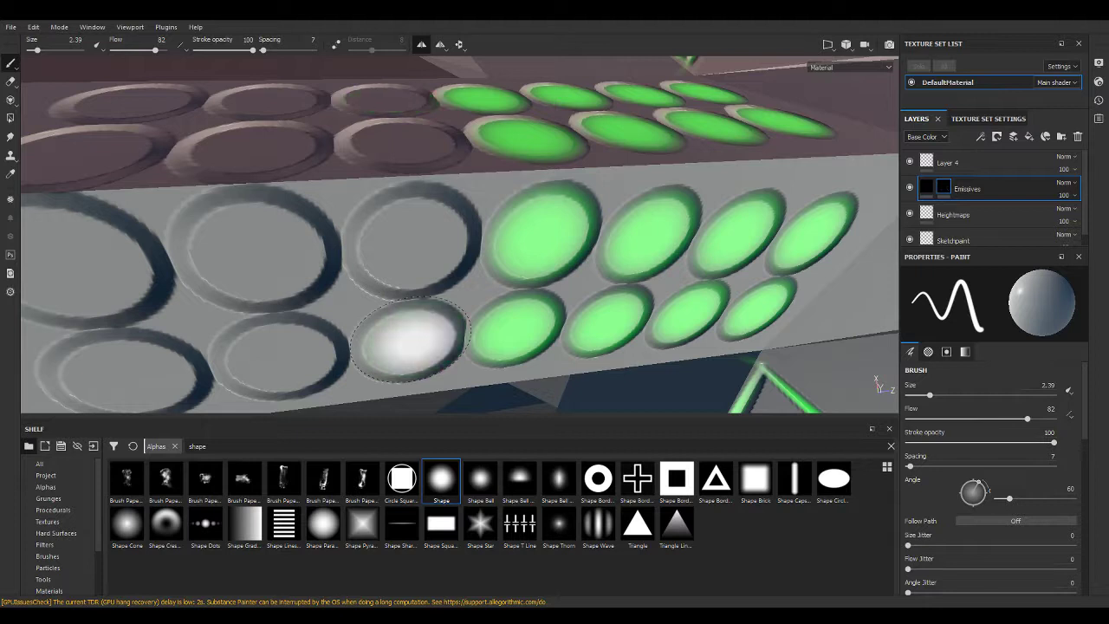
left_click(407, 241)
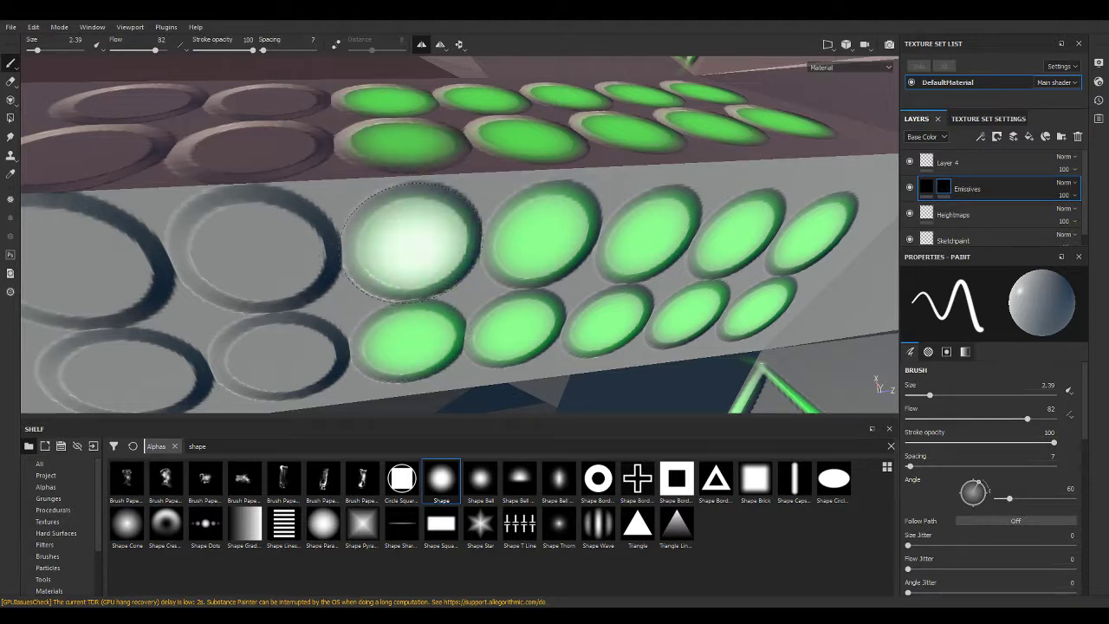
left_click(253, 247)
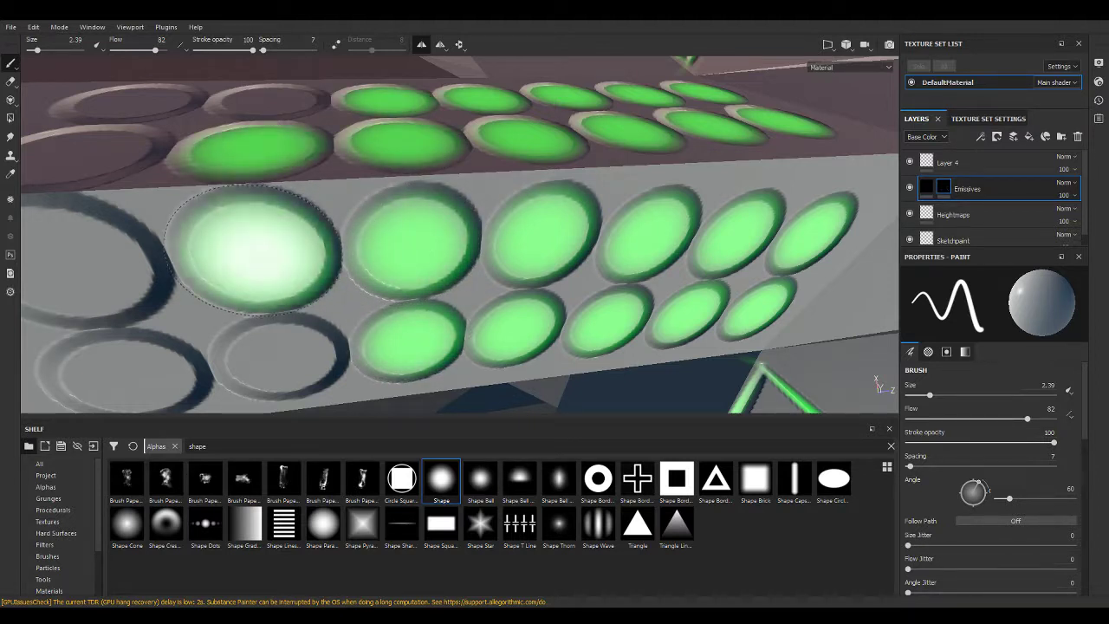
left_click(271, 342)
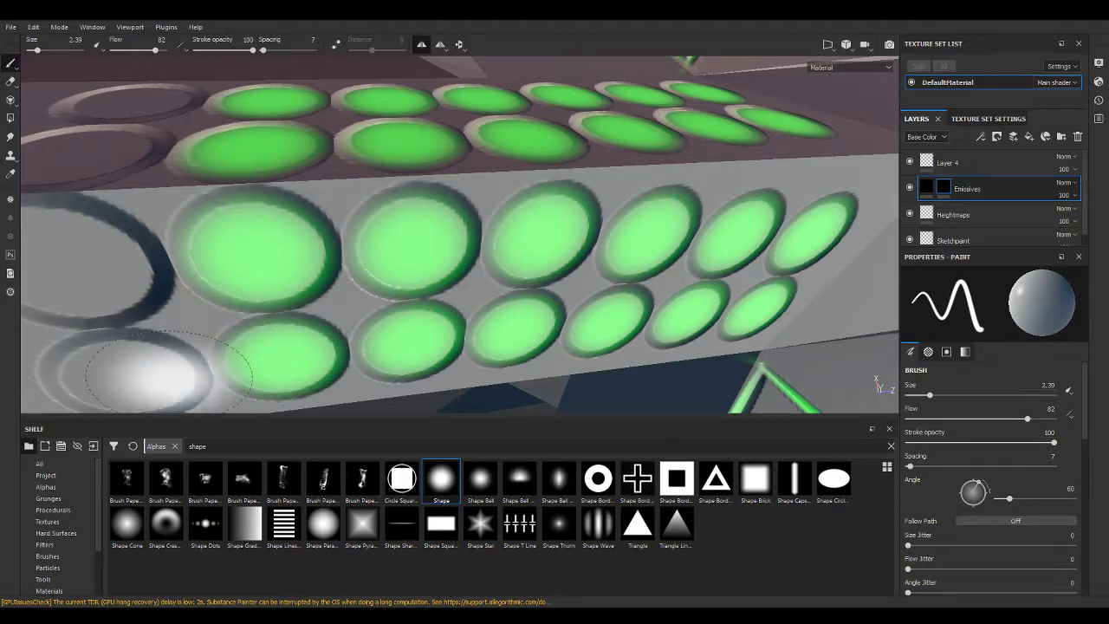
left_click(122, 368)
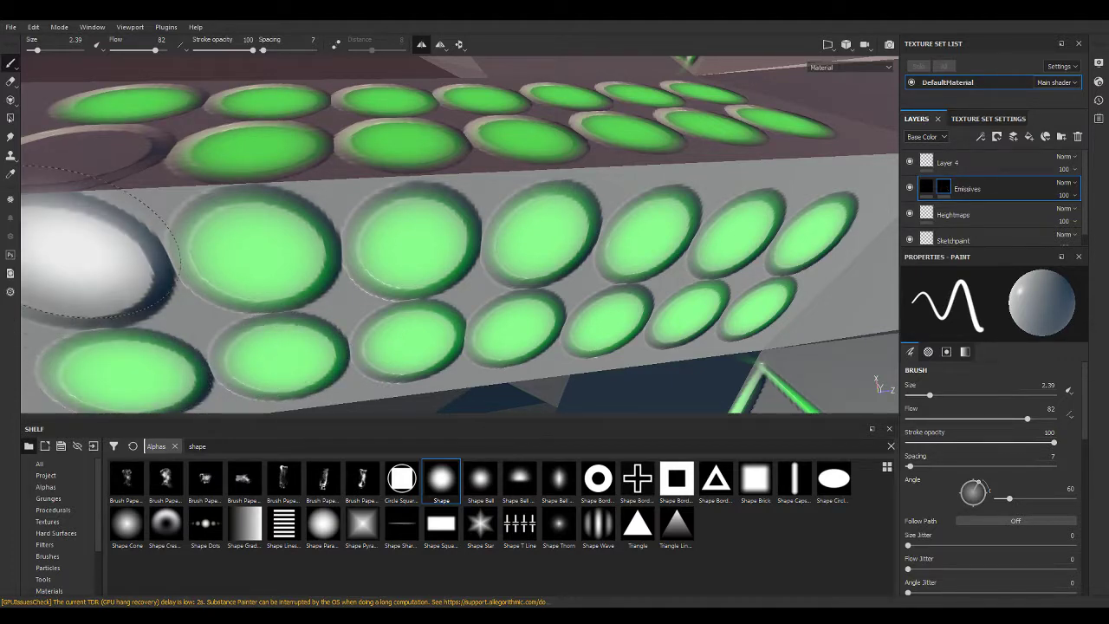
scroll(95, 260, "down", 5)
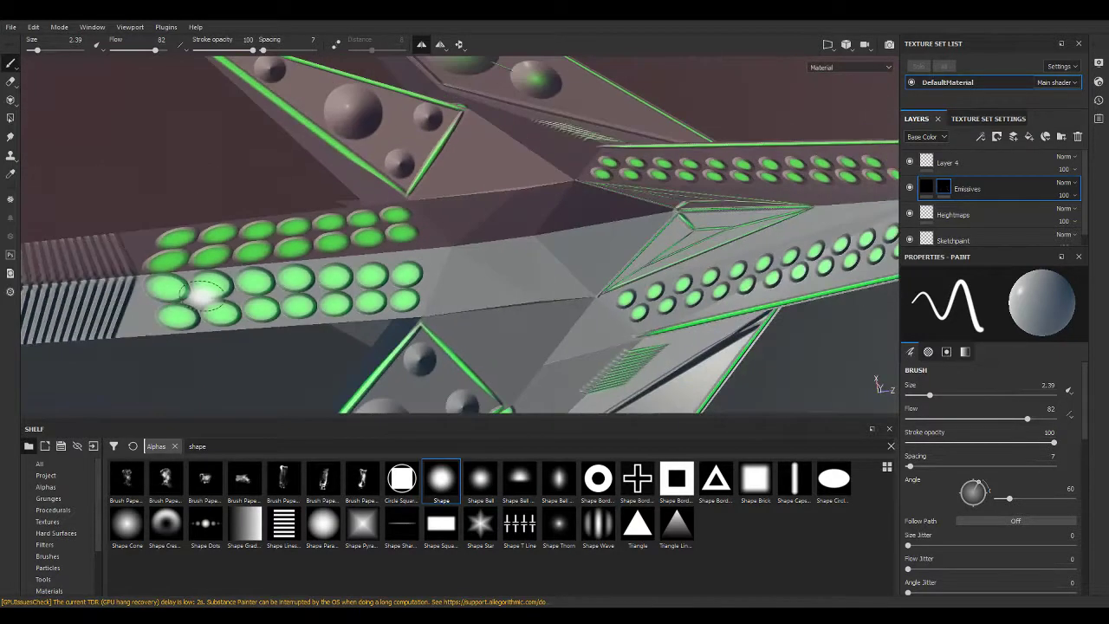
scroll(255, 301, "up", 2)
scroll(346, 302, "up", 3)
scroll(463, 302, "up", 2)
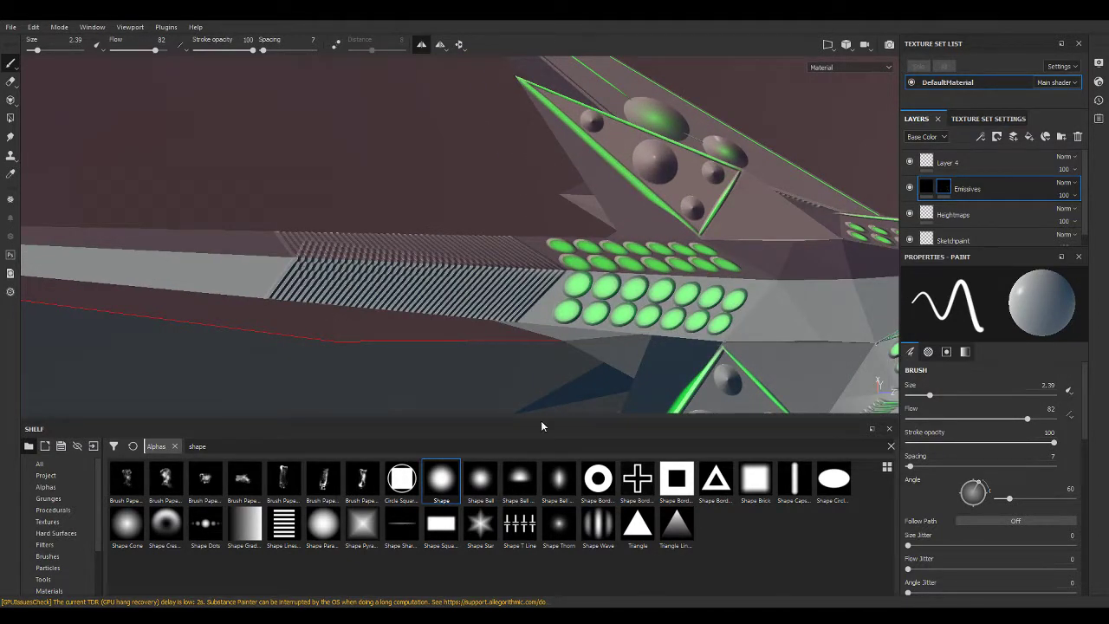
left_click(523, 444)
Pick the Shape Sharp alpha, rotate it to match the grooves, and undo two trial strokes.
key("BackSpace")
key("BackSpace")
type("r")
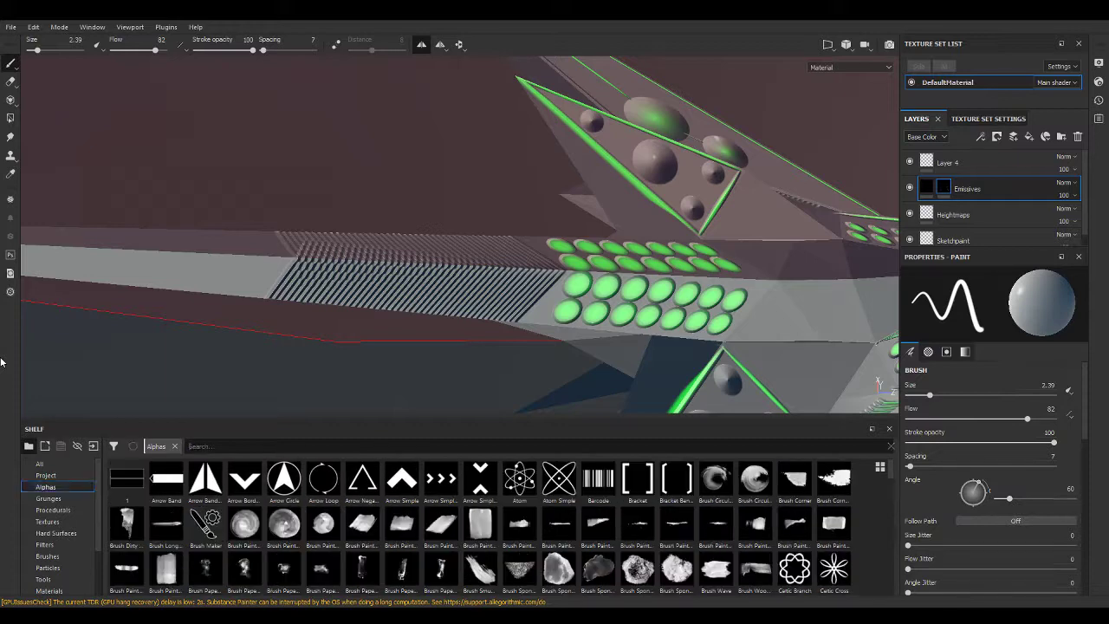
type("p")
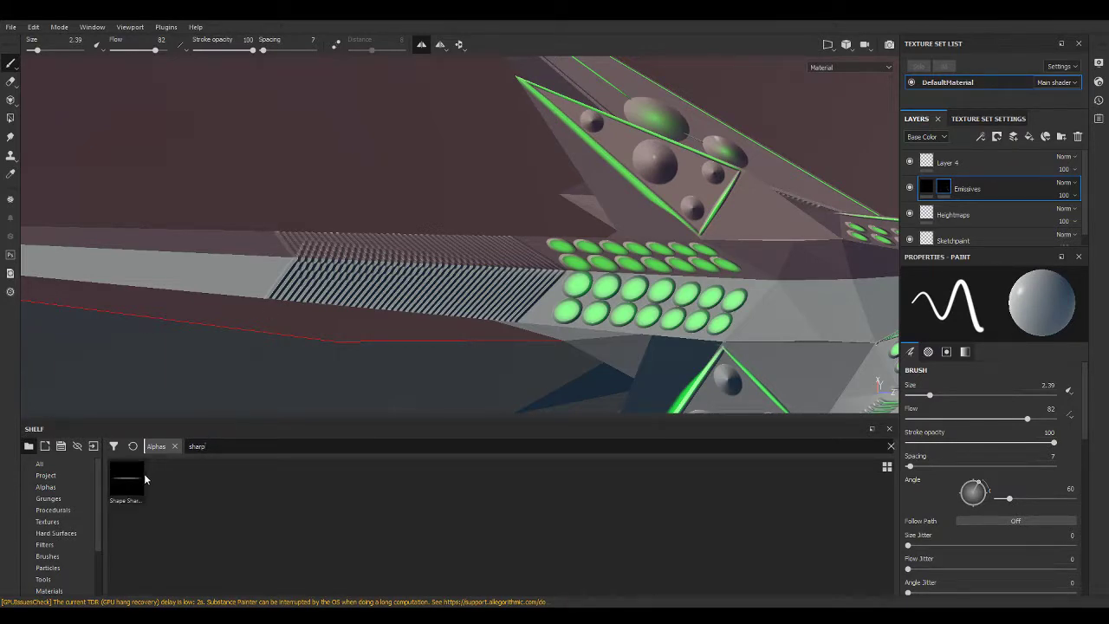
left_click(126, 479)
scroll(517, 291, "up", 2)
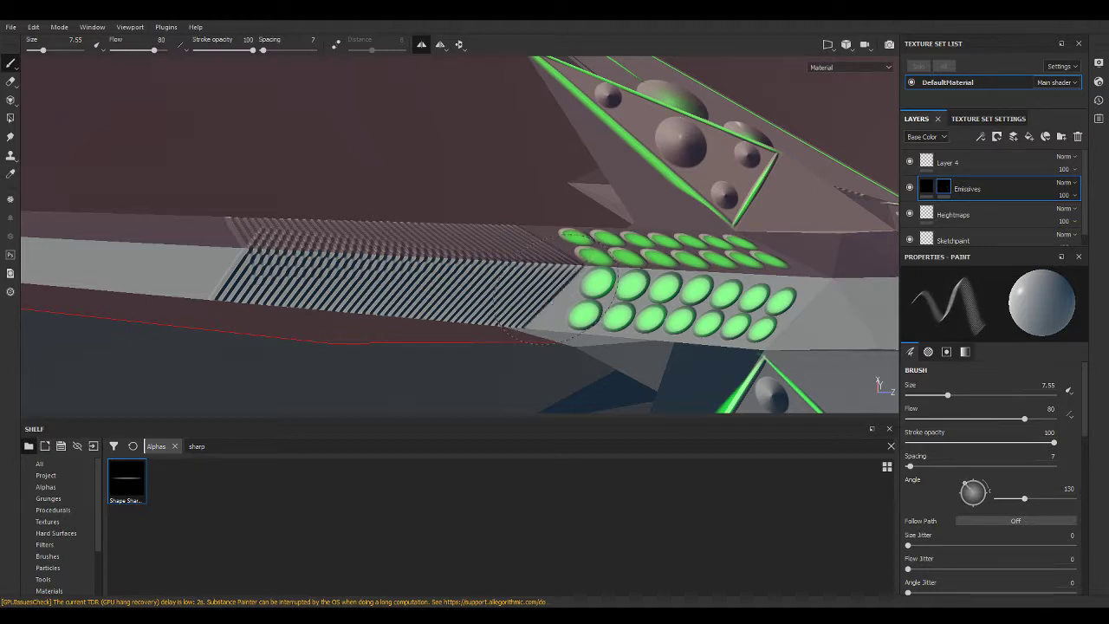
key("shift")
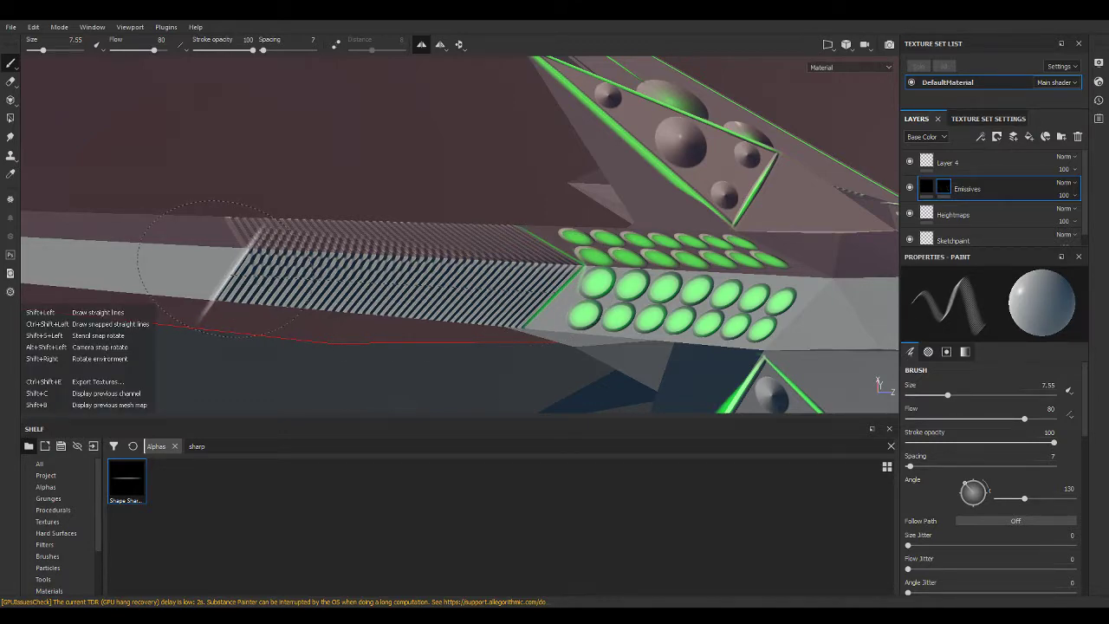
left_click(212, 268, "shift")
left_click_drag(407, 330, 482, 329, "alt")
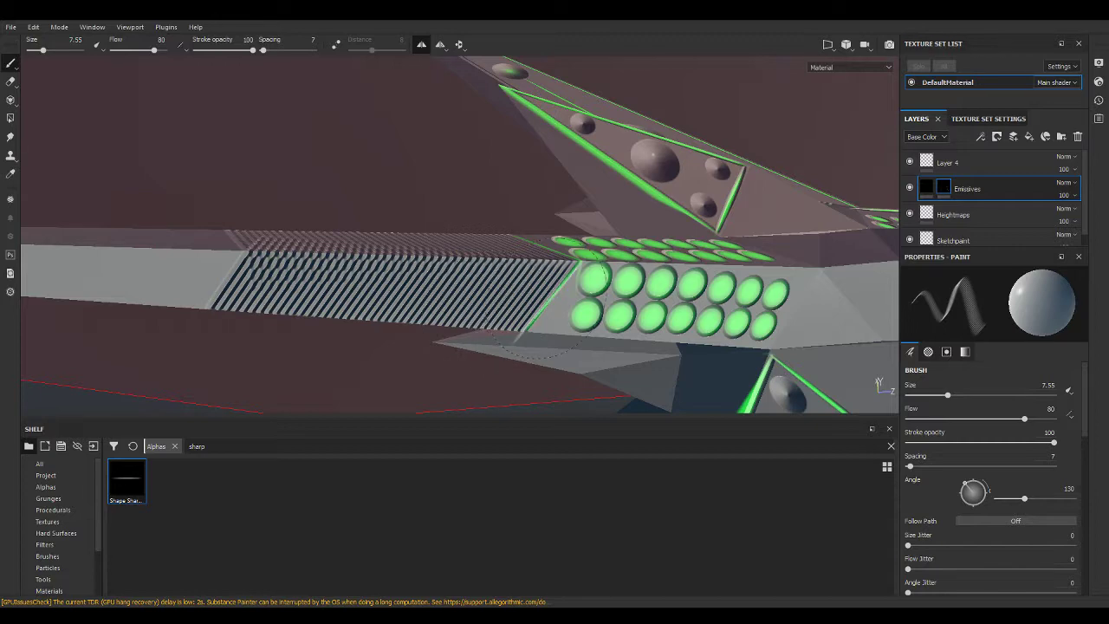
scroll(533, 346, "up", 5)
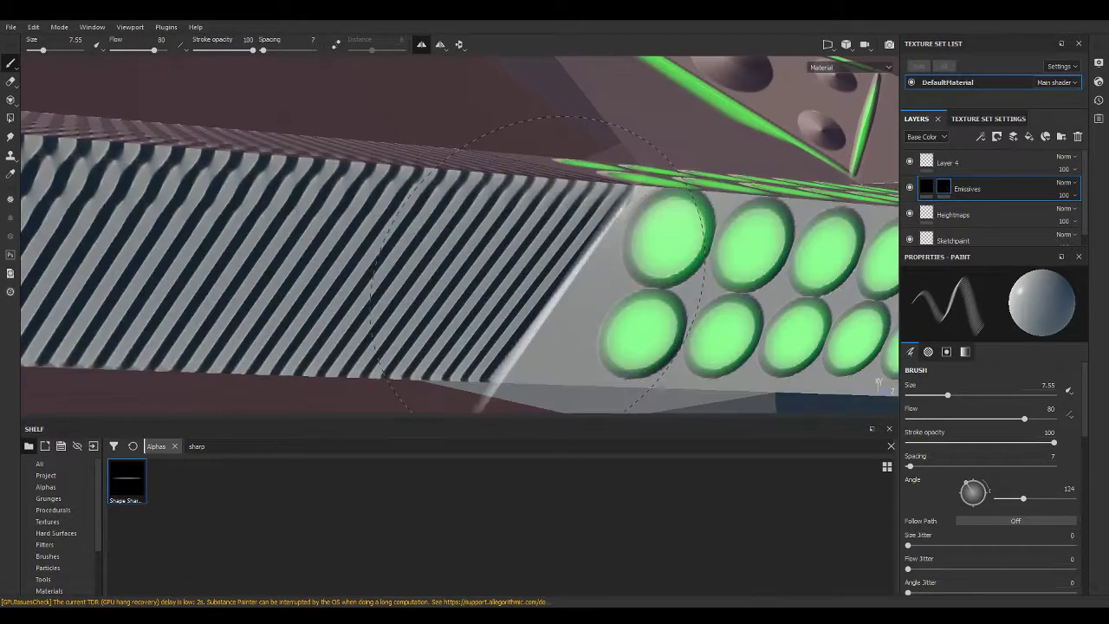
left_click_drag(554, 257, 551, 251, "ctrl")
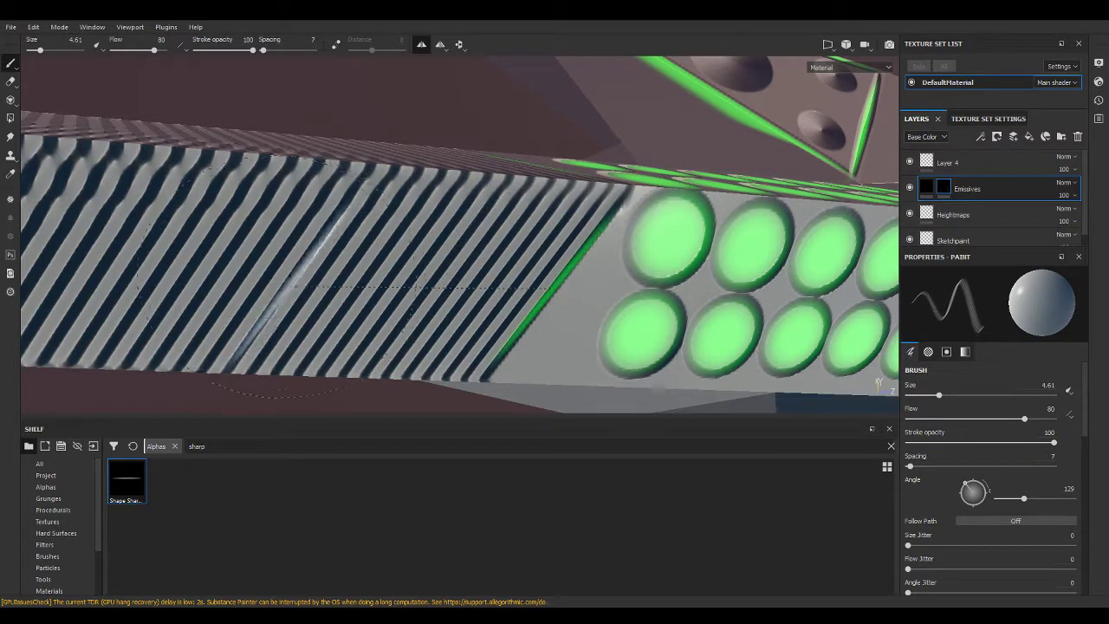
left_click(229, 256, "shift")
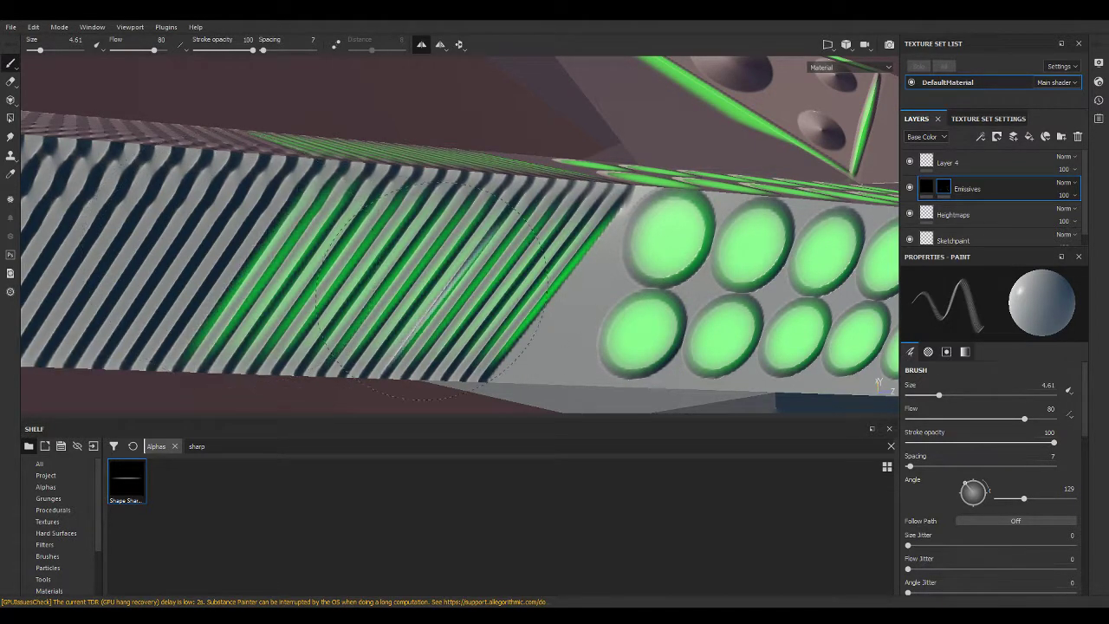
key("ctrl+z")
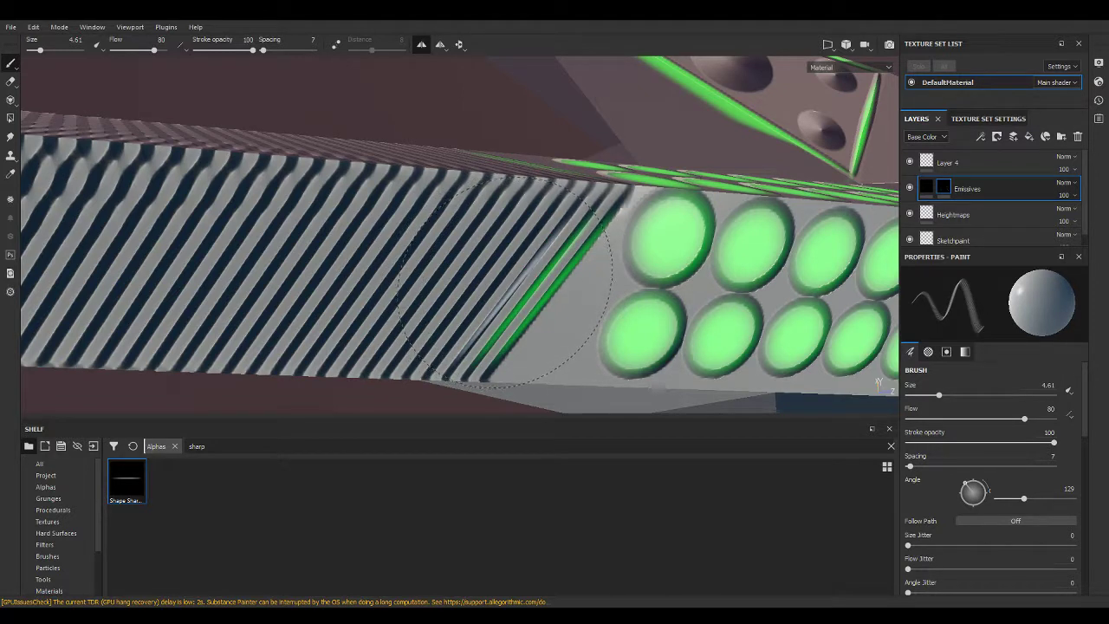
key("ctrl+z")
At brush size 7.55, stamp green lines into six grille grooves, then undo the last two.
right_click_drag(506, 284, 541, 253, "ctrl")
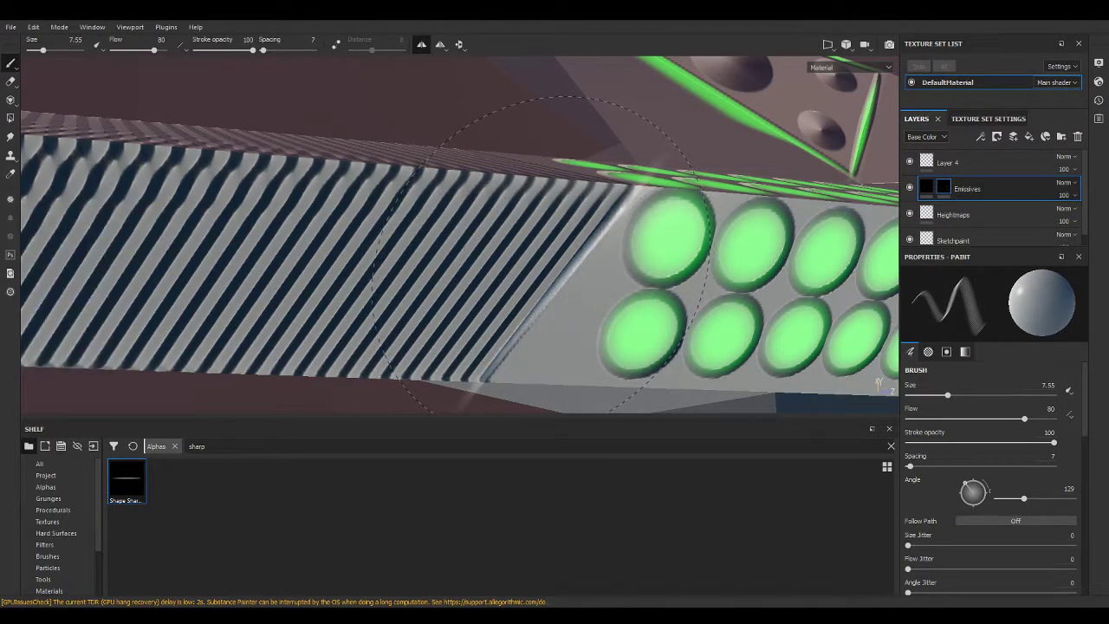
left_click(542, 253)
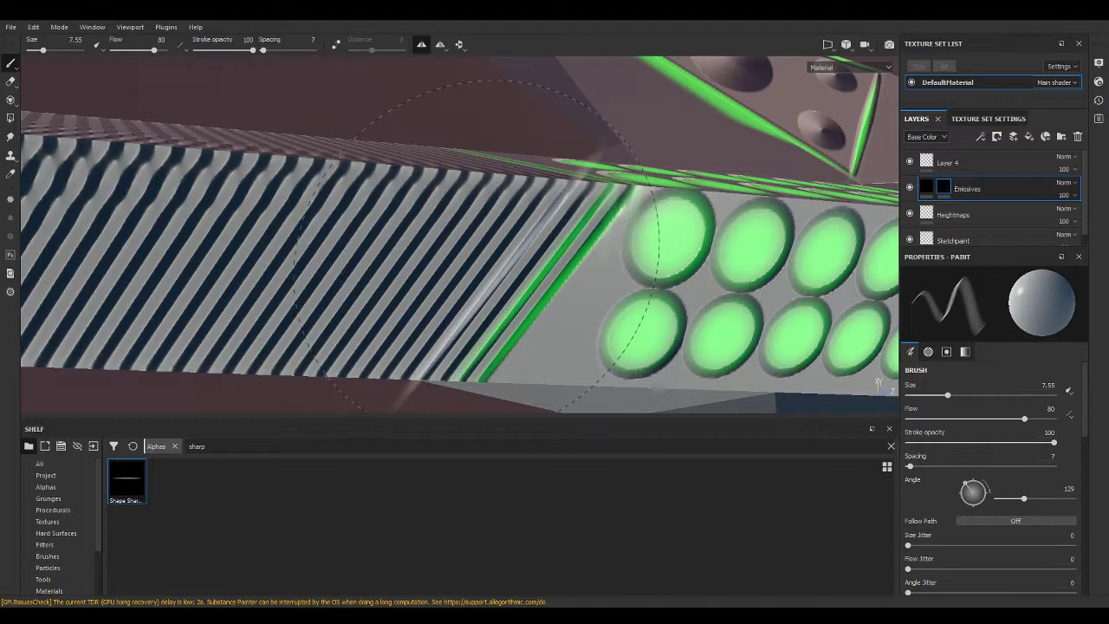
left_click(475, 246)
left_click(472, 245)
left_click(479, 245)
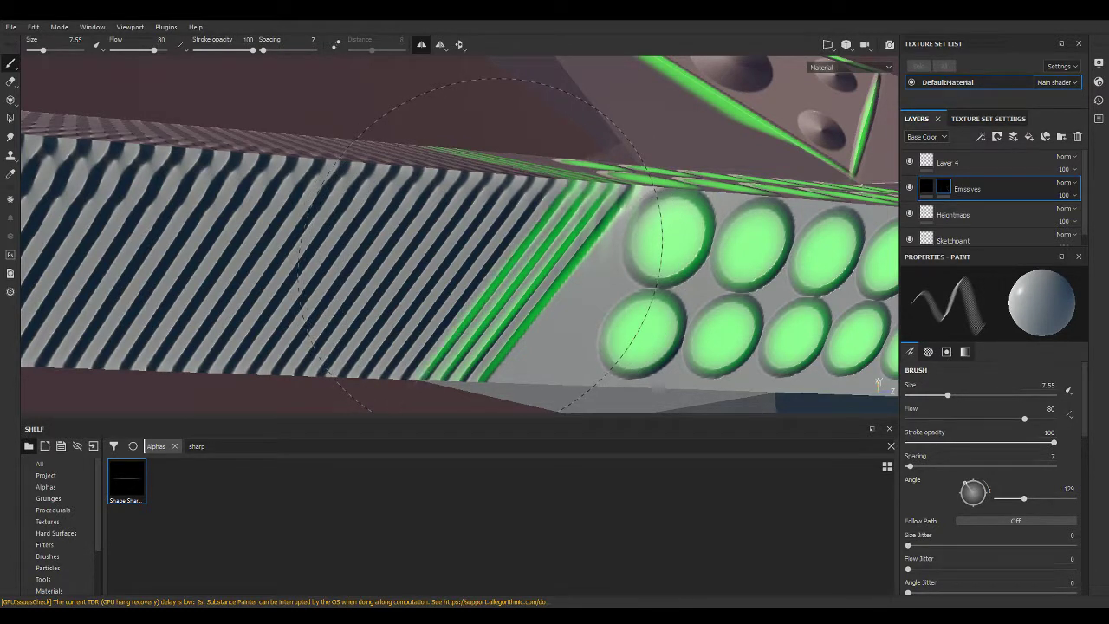
left_click(442, 239)
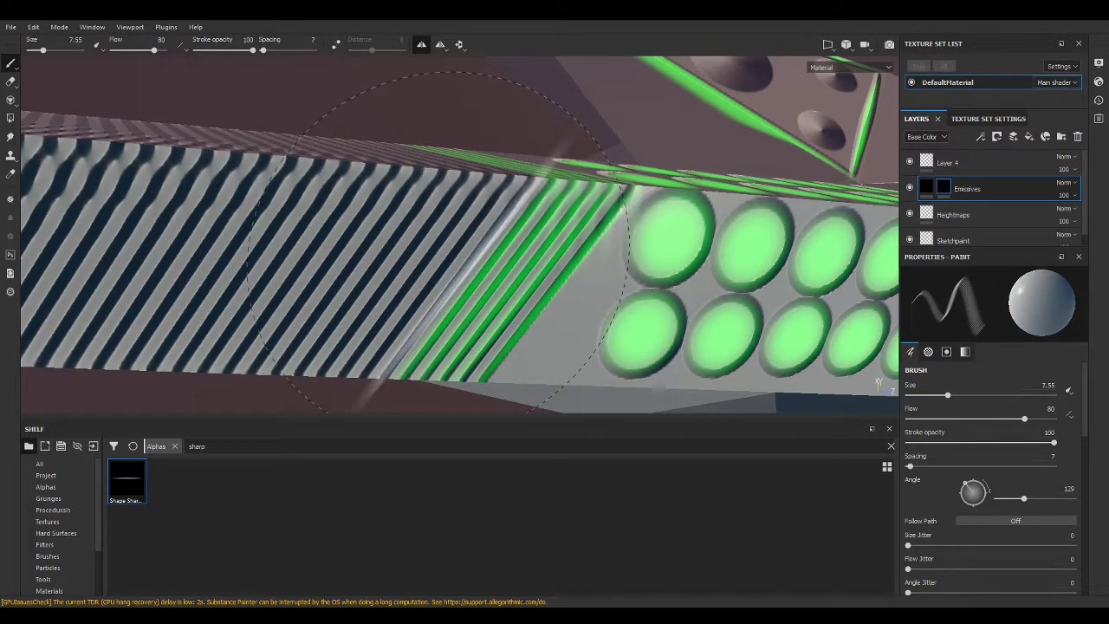
left_click(420, 240)
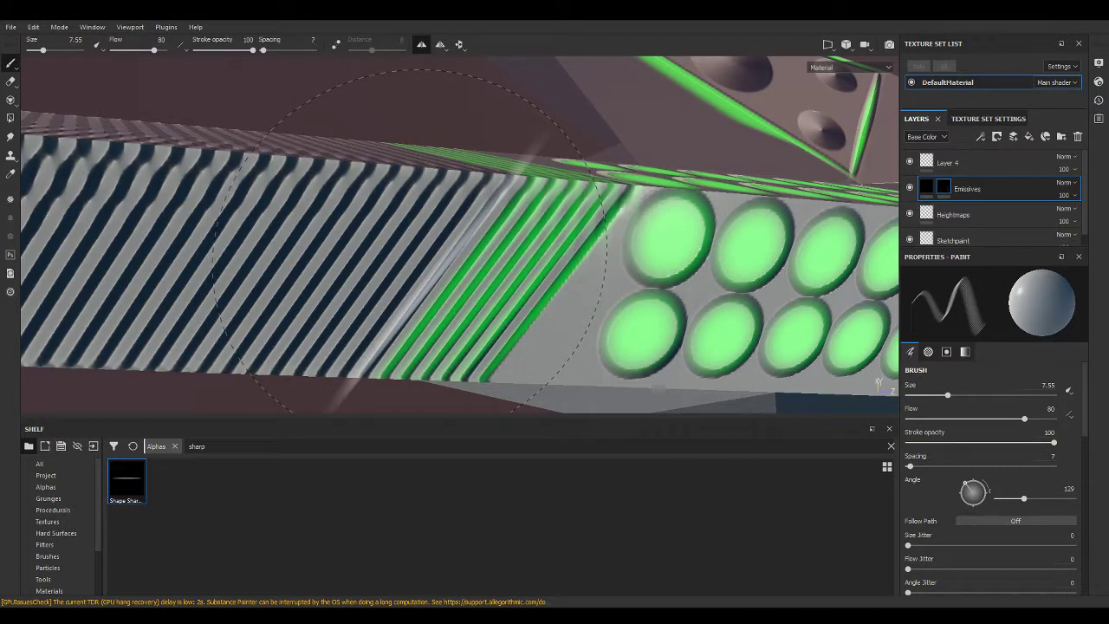
key("ctrl+z")
key("ctrl+z")
key("ctrl+z")
key("ctrl+z")
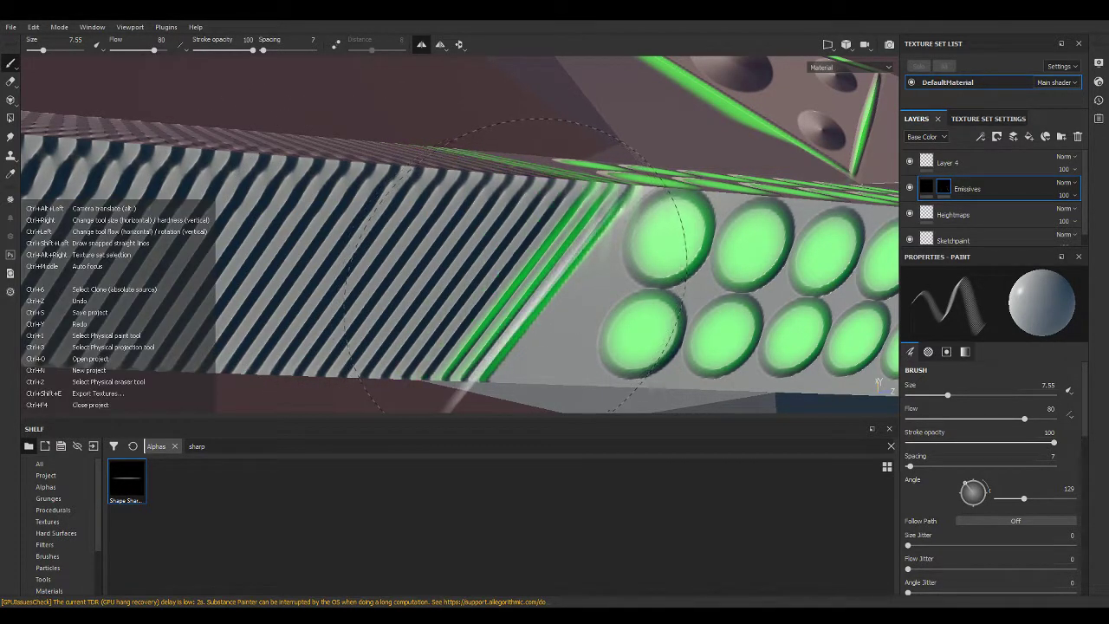
key("ctrl+z")
key("ctrl+z")
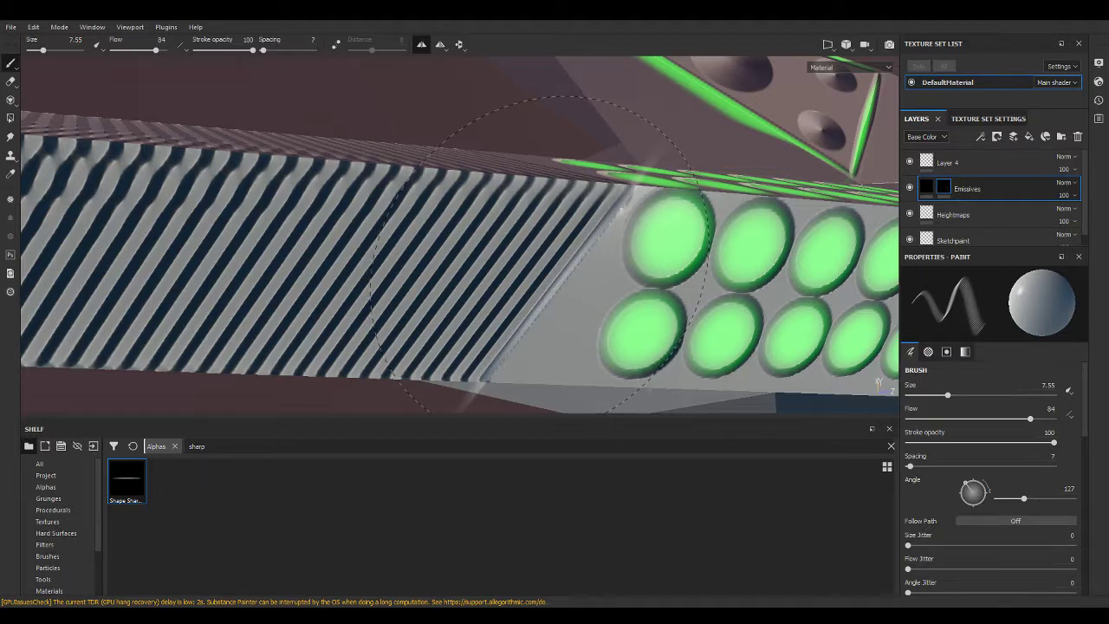
Light the first edge grooves green, undoing and repainting misplaced stripes.
left_click(550, 293)
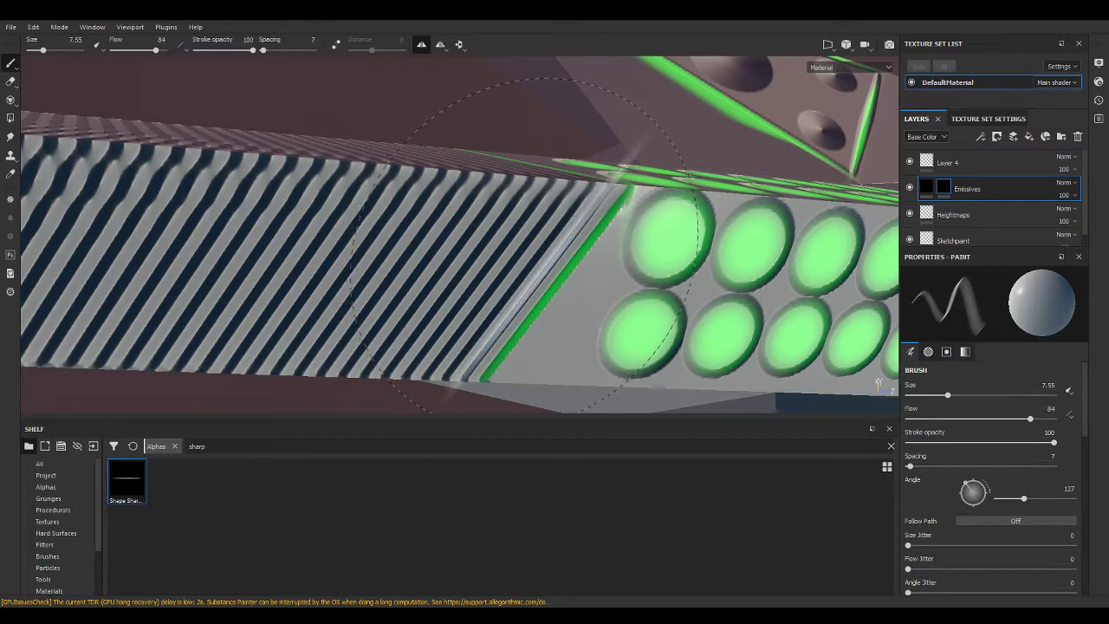
left_click(530, 286)
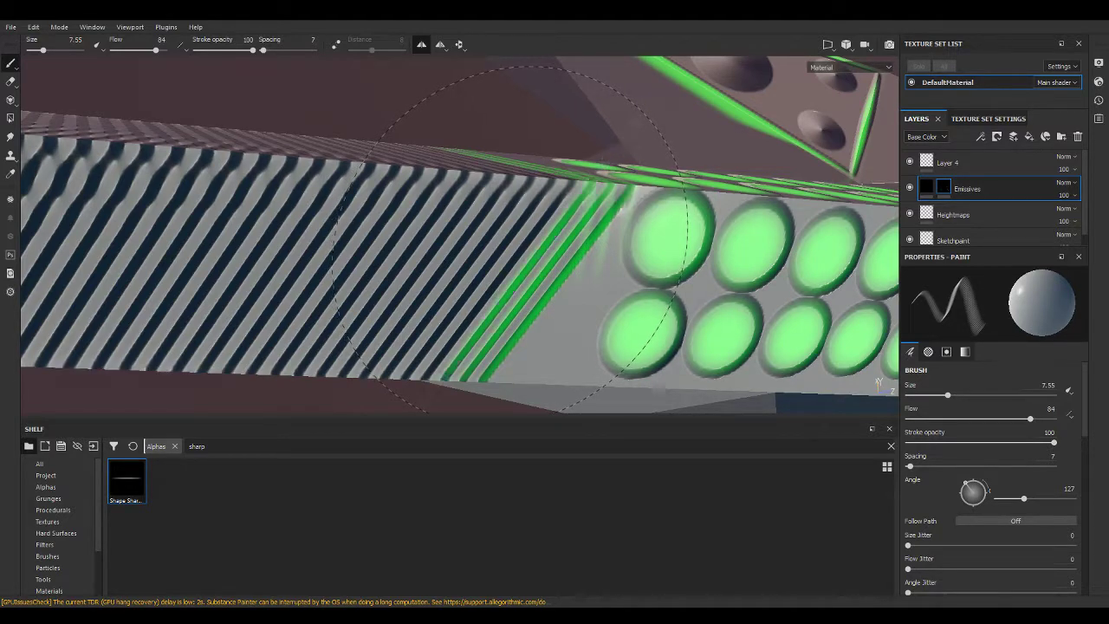
left_click(503, 251)
mouse_move(498, 255)
left_mouse_down("alt")
mouse_move(474, 267)
mouse_move(520, 320)
left_mouse_up("alt")
key("ctrl+z")
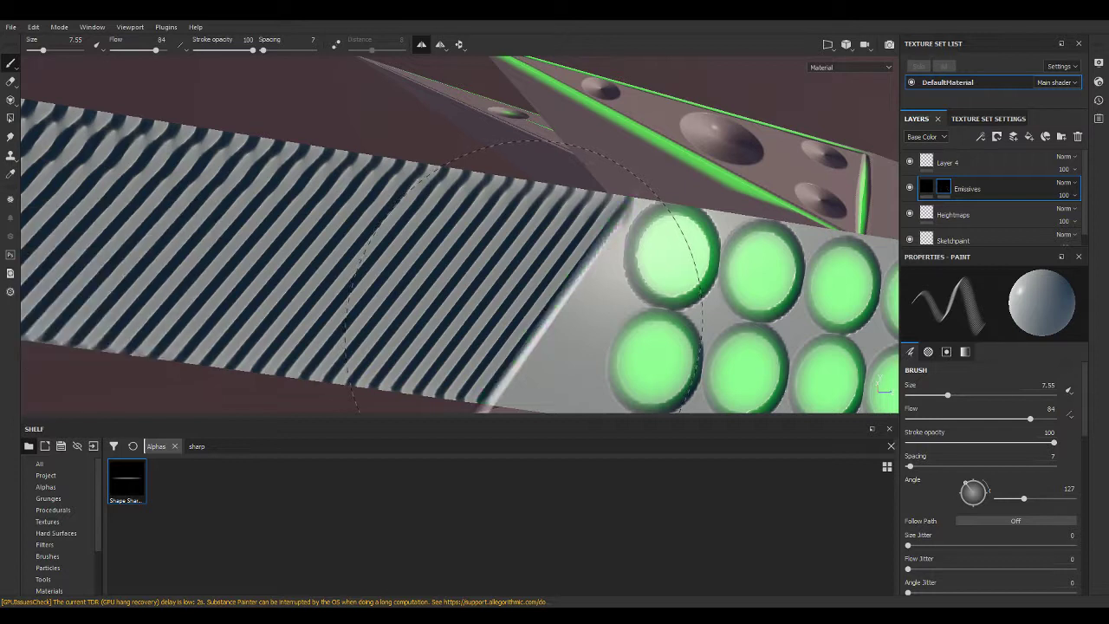
left_click(537, 299)
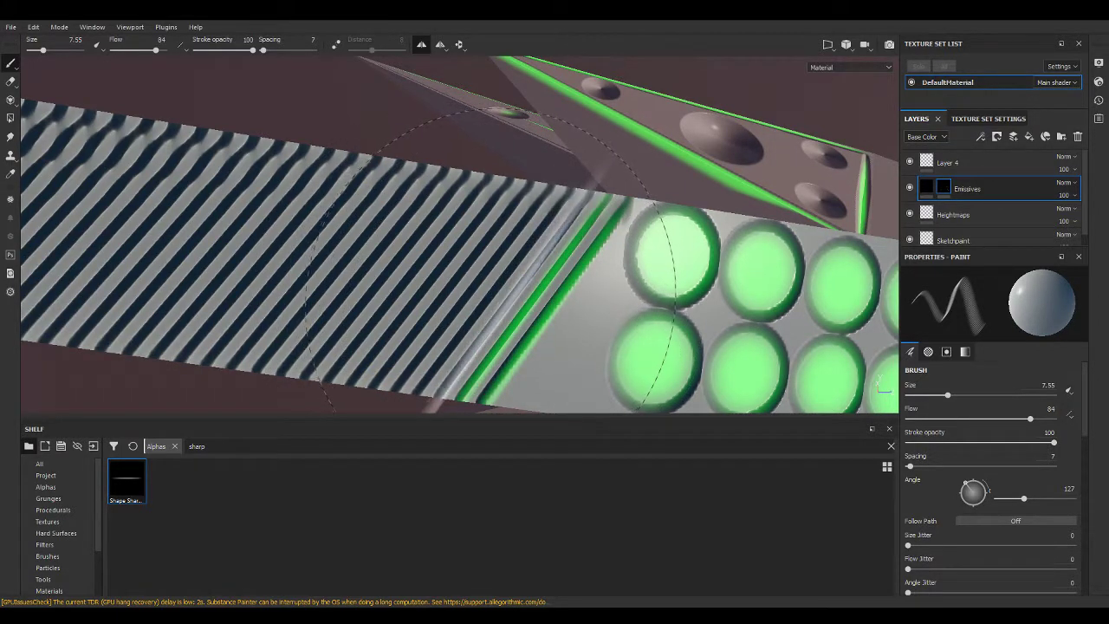
left_click(457, 256)
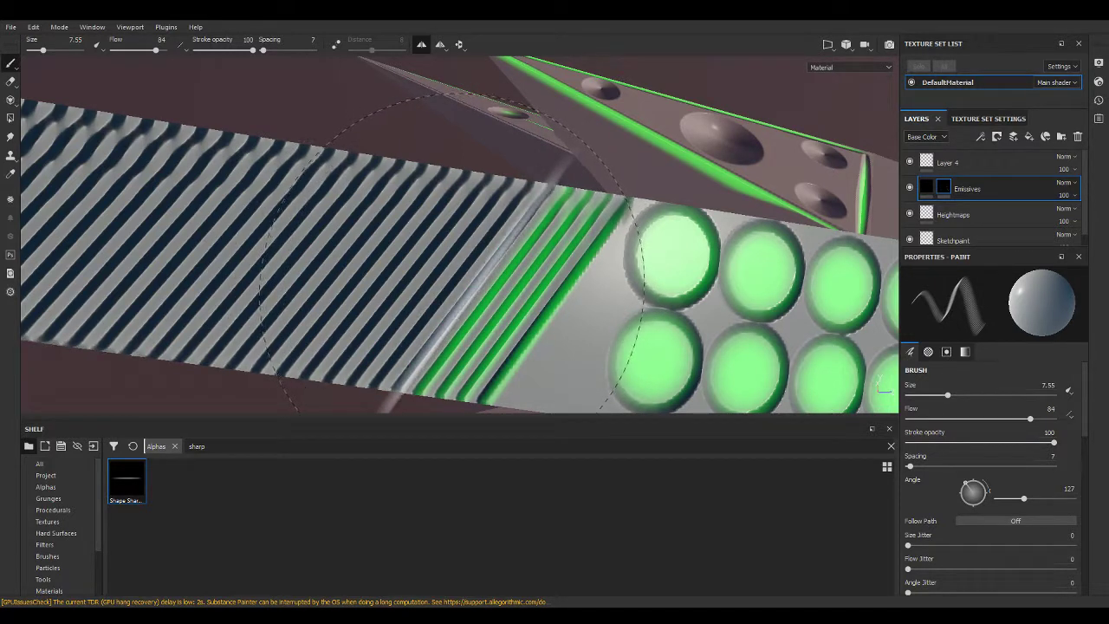
left_click(430, 251)
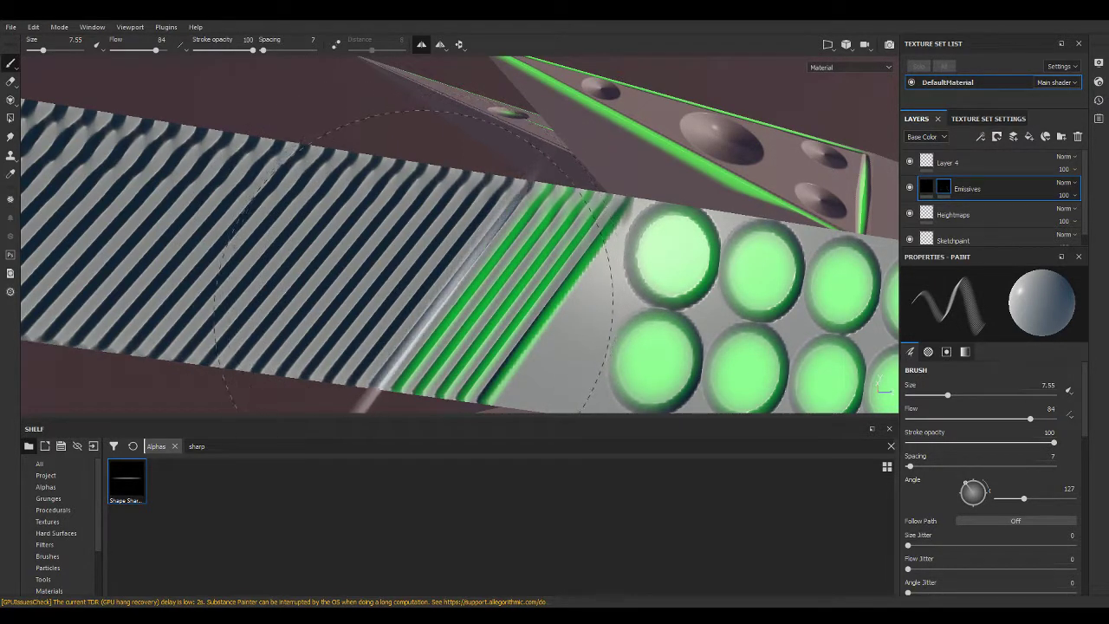
key("ctrl+z")
key("ctrl+z")
key("ctrl+z")
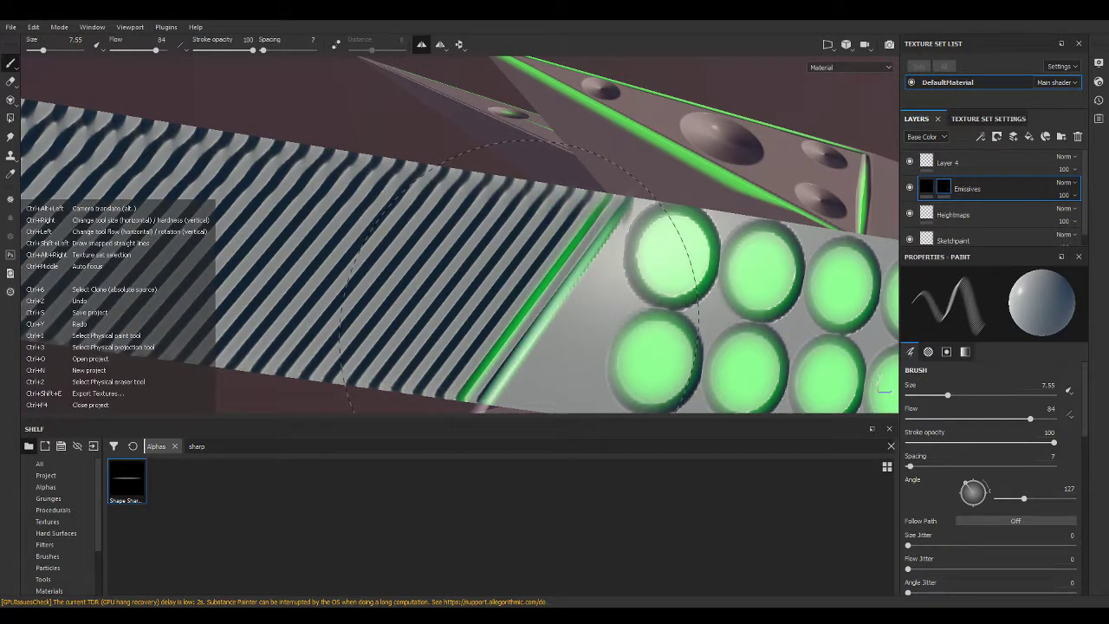
key("ctrl+z")
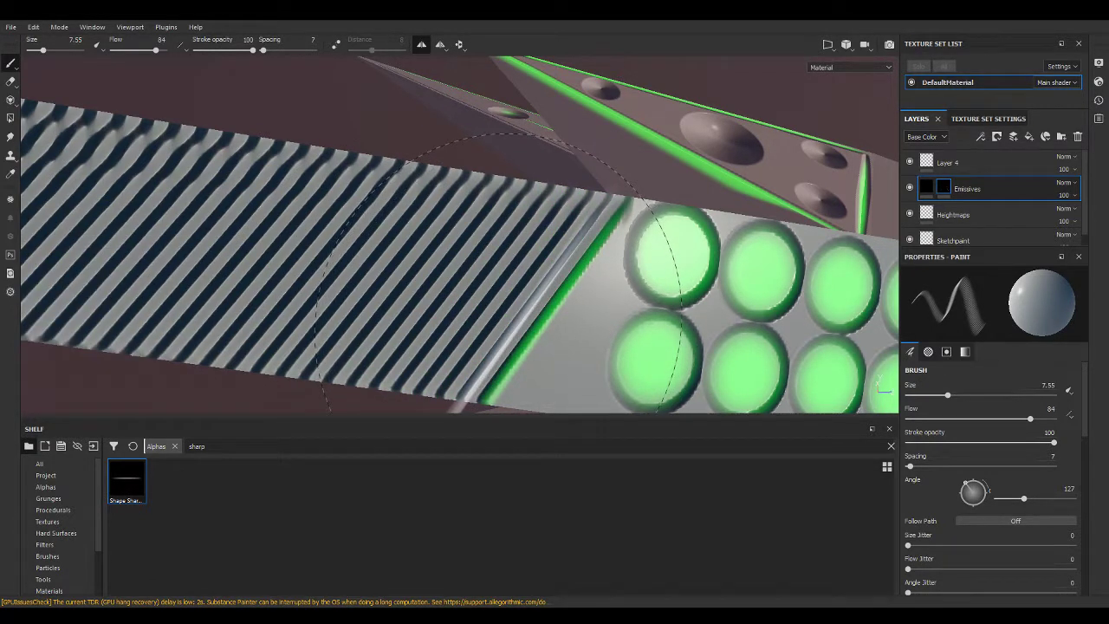
Paint green glow lines into fourteen more grooves, working left along the grille.
left_click(492, 313)
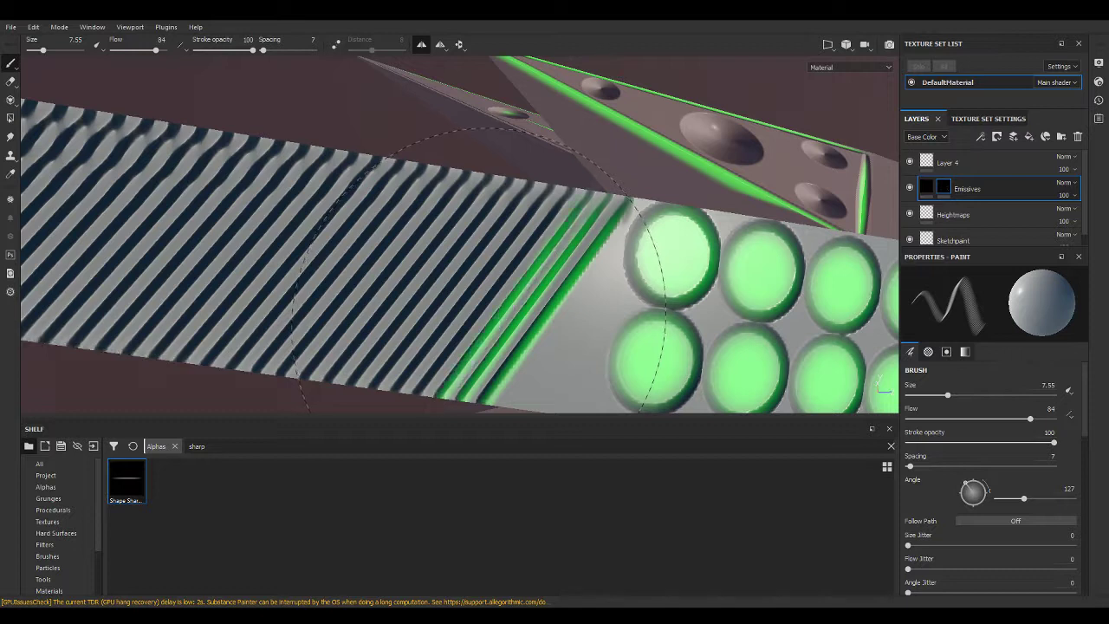
left_click(458, 261)
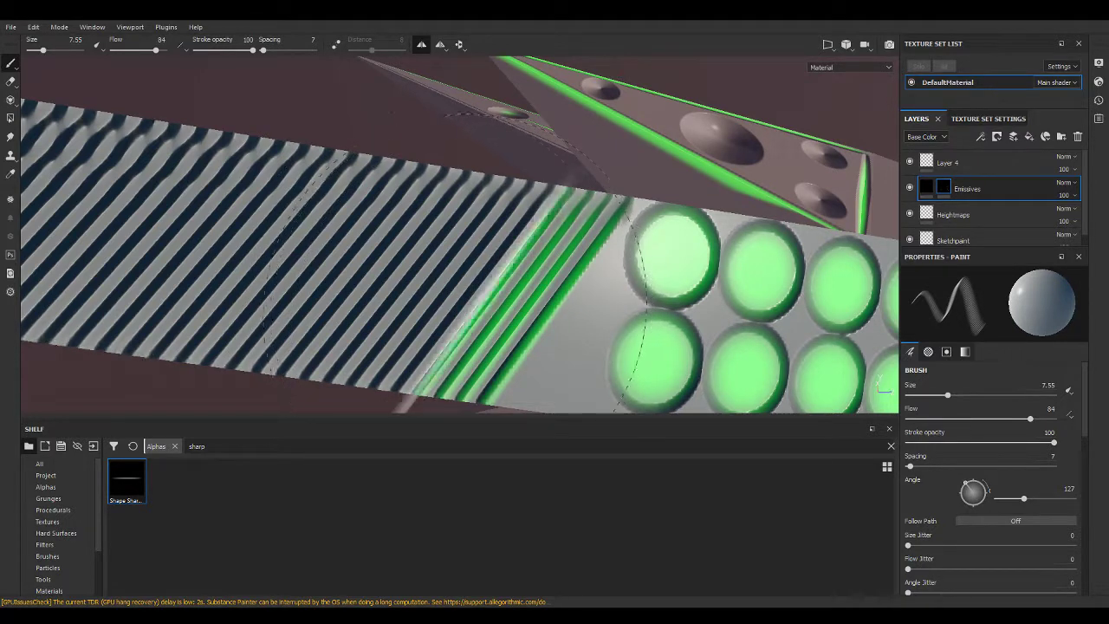
left_click(412, 264)
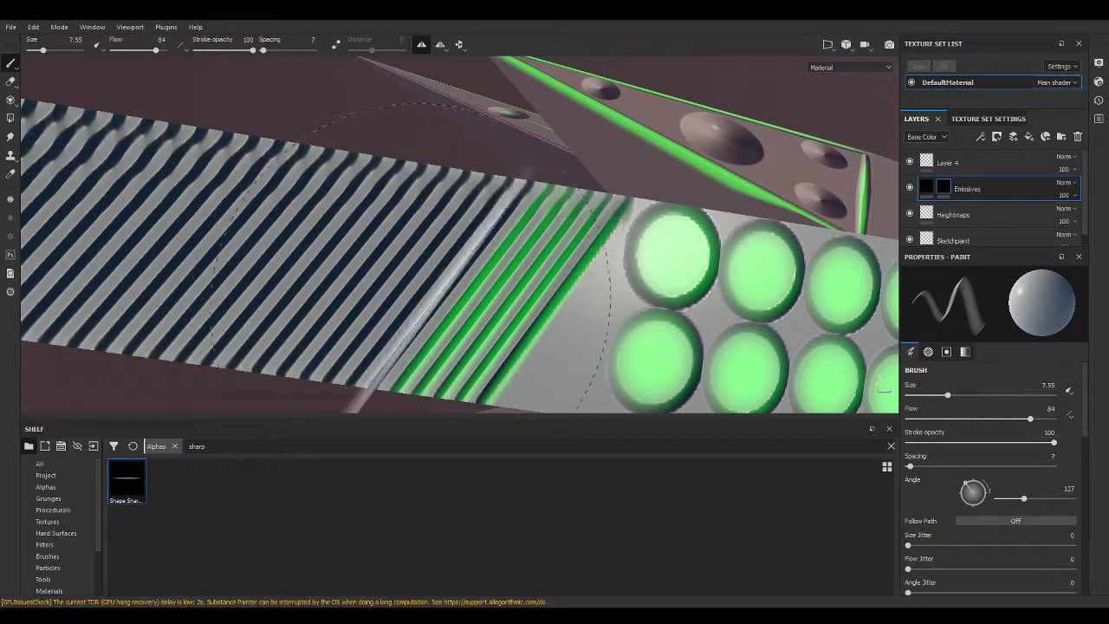
left_click(390, 295)
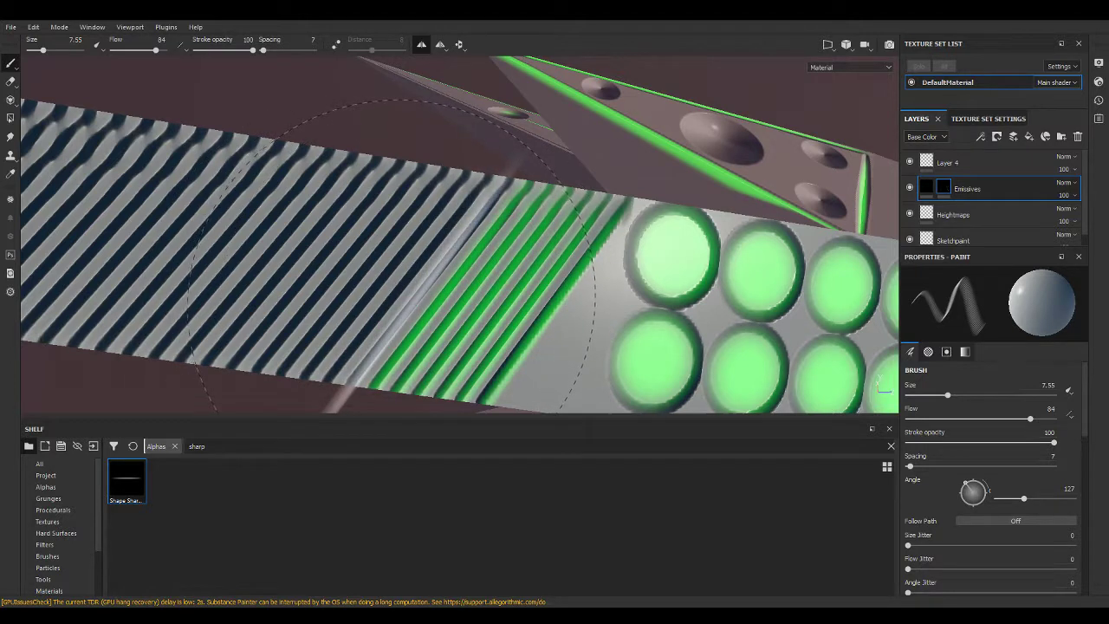
left_click(374, 288)
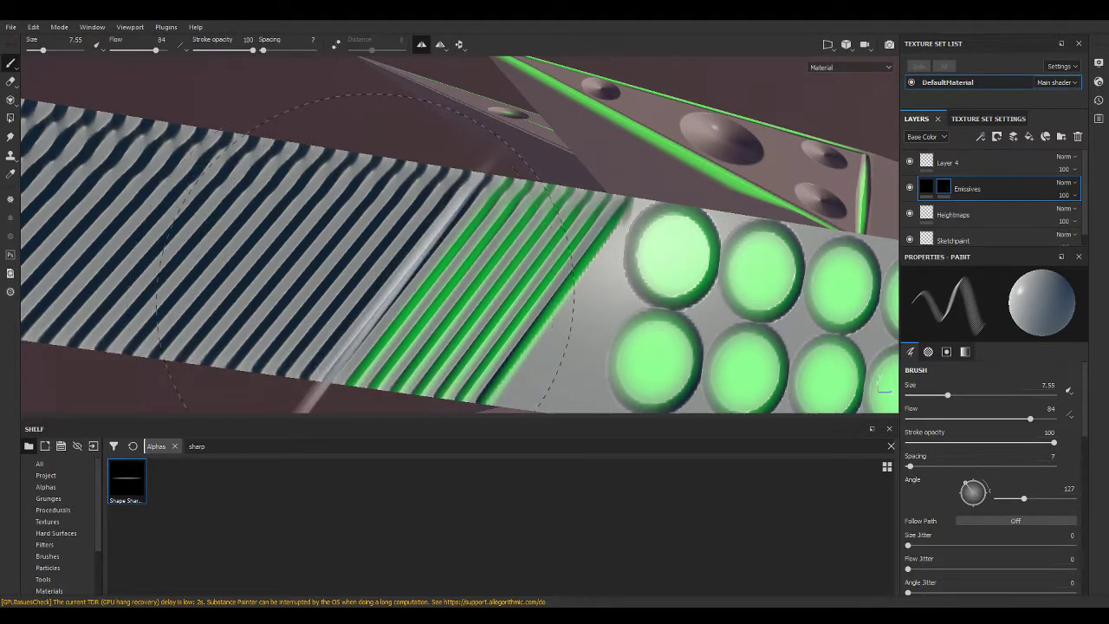
left_click(348, 301)
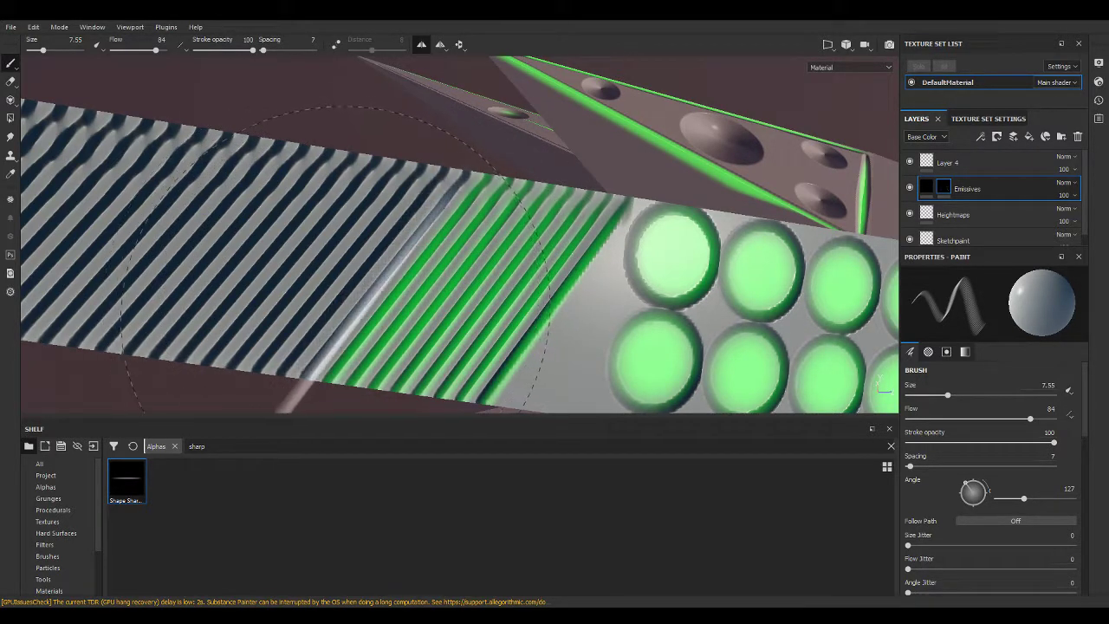
left_click(330, 305)
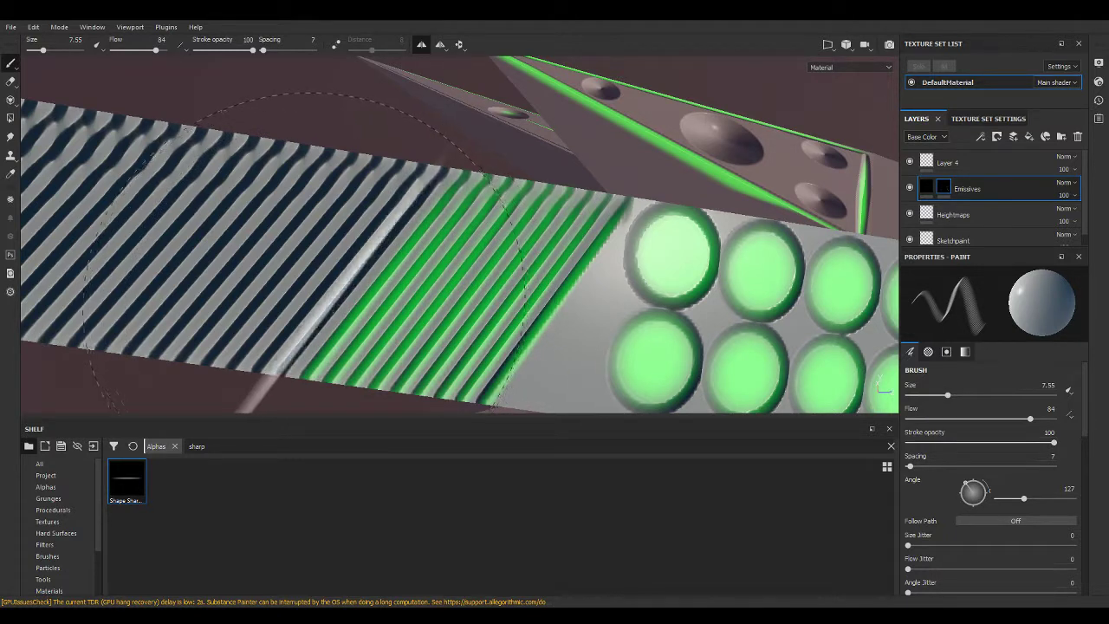
left_click(317, 302)
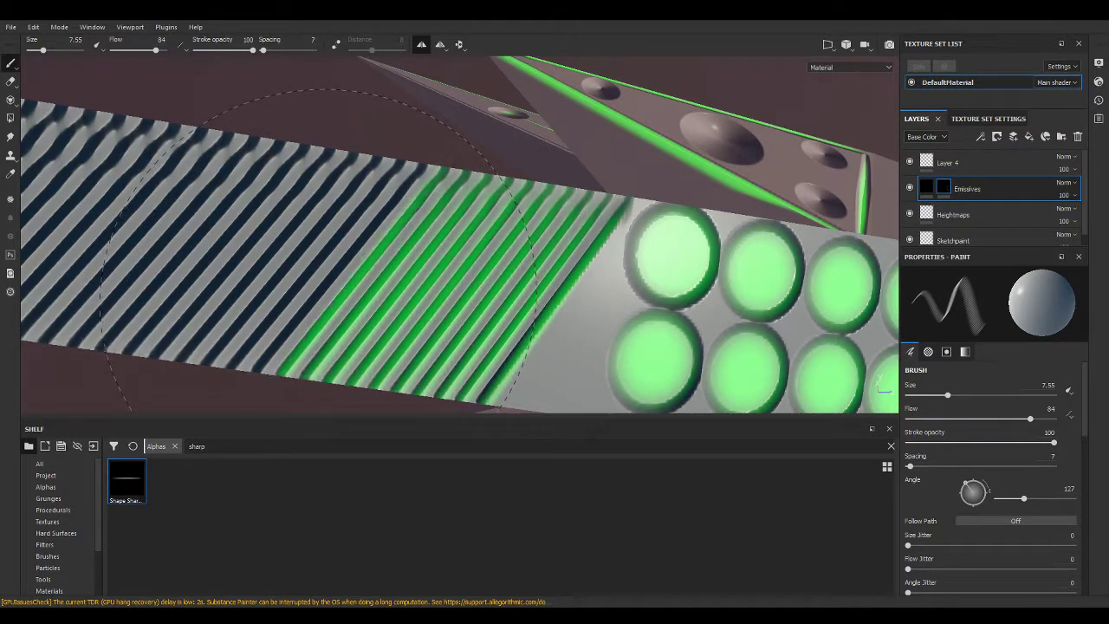
left_click(307, 295)
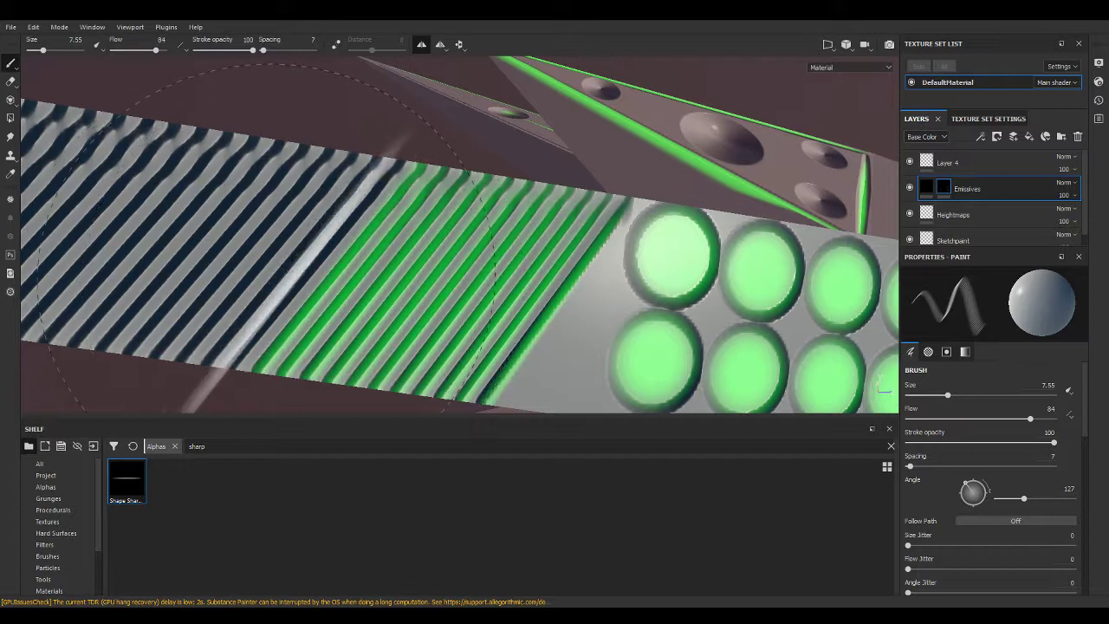
left_click(282, 256)
left_click(260, 267)
left_click(249, 258)
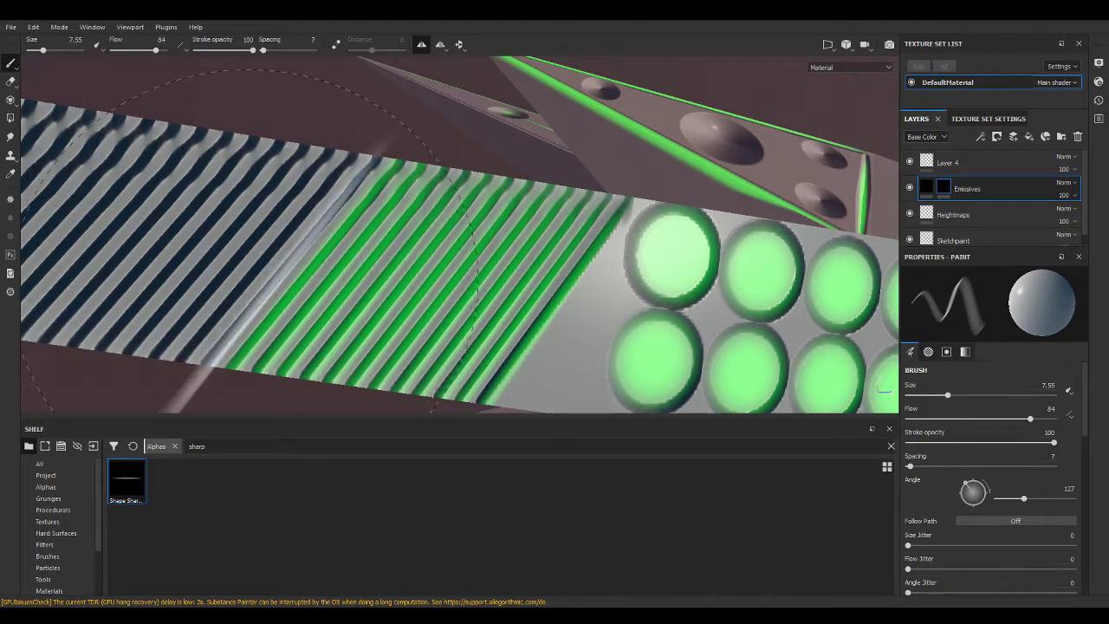
left_click(229, 244)
left_click(208, 234)
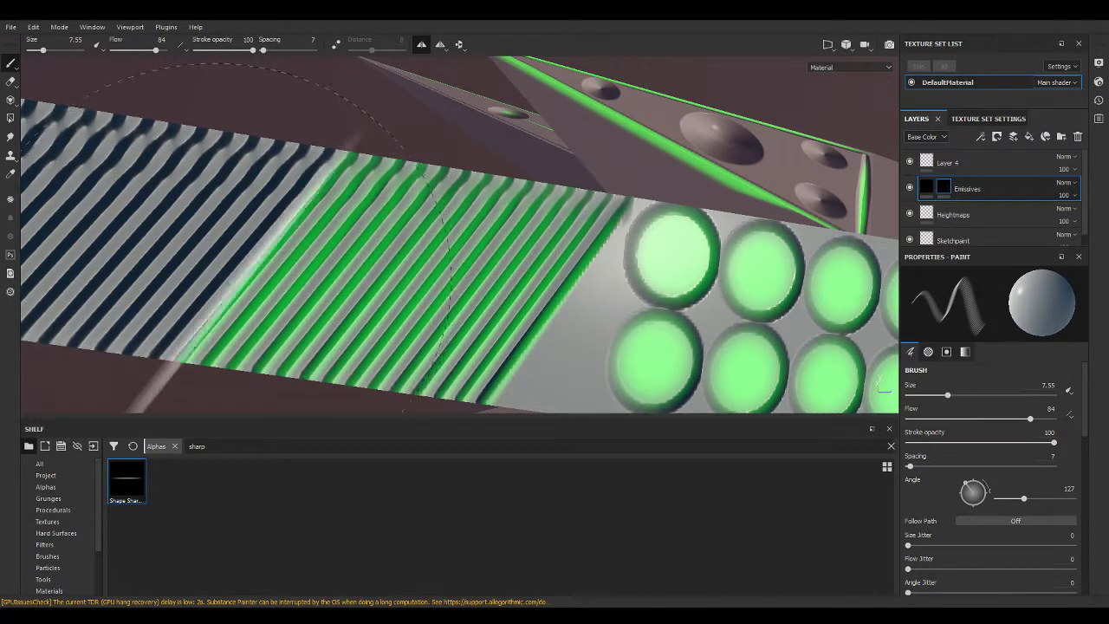
middle_click_drag(230, 244, 468, 281, "alt")
Orbit the striped panel and rotate the environment light to check the stripes' sheen.
left_click_drag(468, 282, 520, 259, "alt")
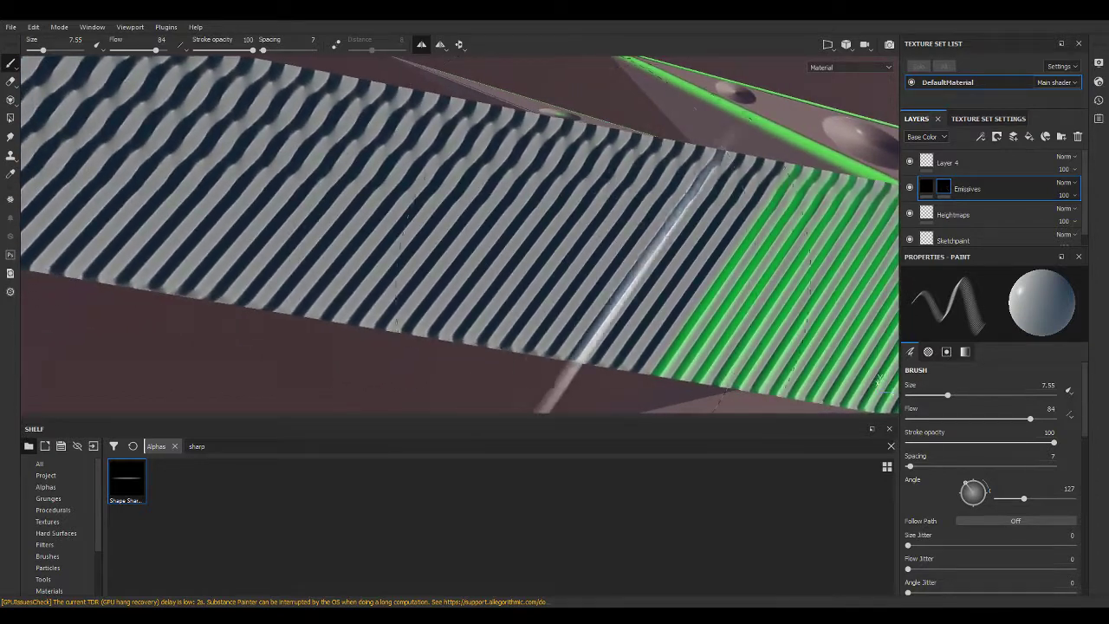
right_click_drag(520, 260, 606, 260, "shift")
mouse_move(675, 252)
right_mouse_down("shift")
mouse_move(650, 252)
mouse_move(644, 234)
mouse_move(238, 234)
mouse_move(520, 250)
mouse_move(269, 259)
right_mouse_up("shift")
Shrink the brush to 4.61, adjust its angle, and undo a trial straight line.
mouse_move(237, 321)
left_mouse_down("alt")
mouse_move(344, 357)
mouse_move(374, 338)
mouse_move(509, 351)
mouse_move(505, 404)
mouse_move(479, 292)
mouse_move(490, 213)
mouse_move(562, 292)
mouse_move(524, 251)
left_mouse_up("alt")
right_click_drag(511, 253, 485, 256, "ctrl")
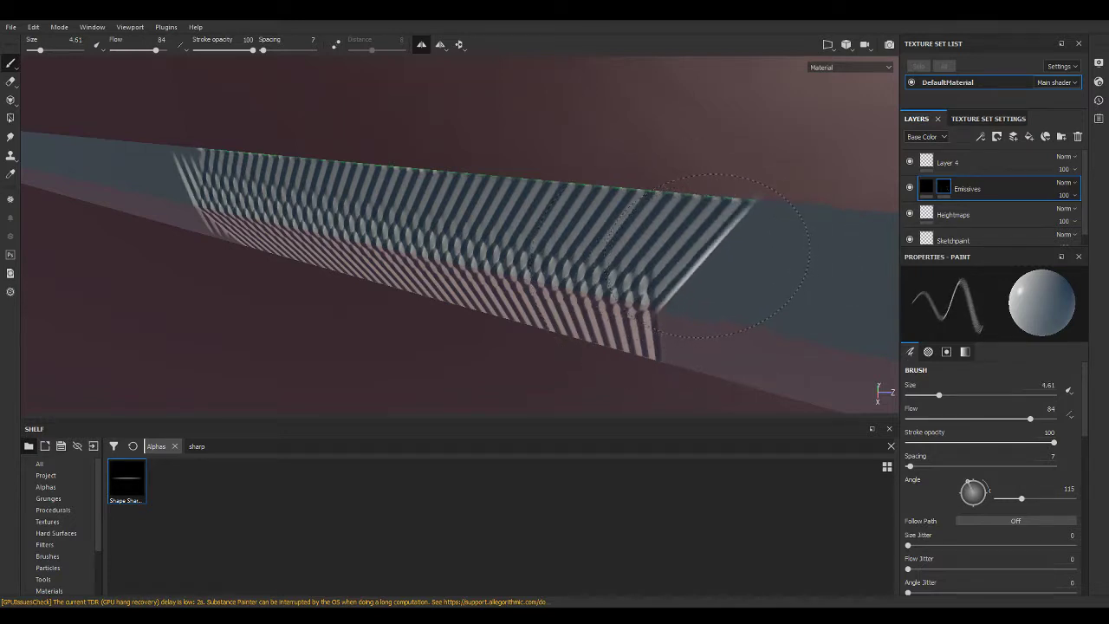
key("shift")
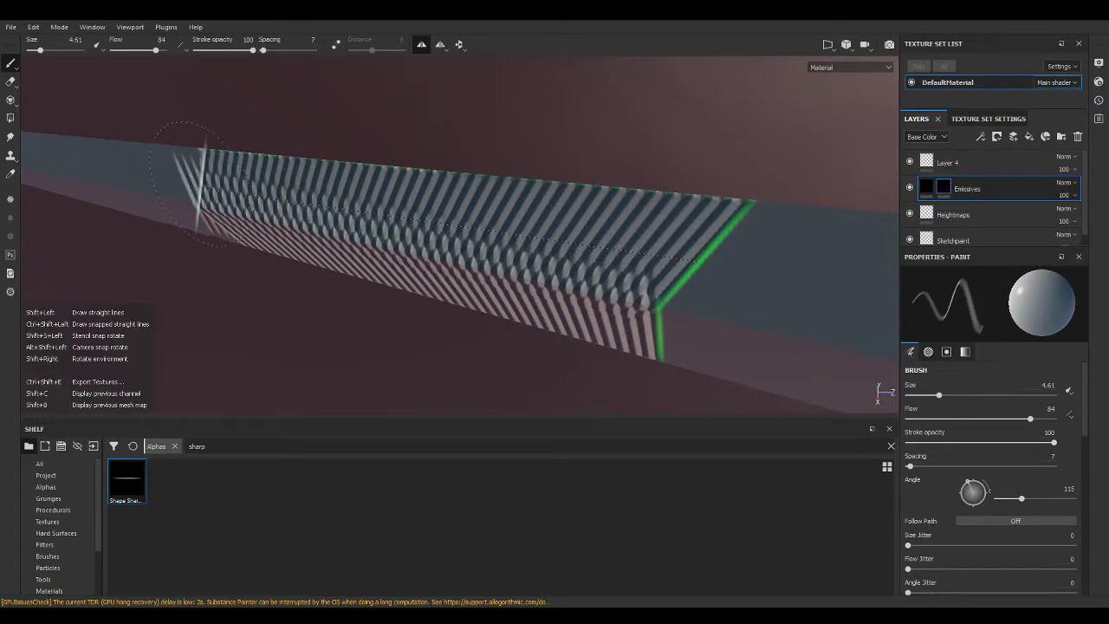
left_click(189, 184, "shift")
key("ctrl+z")
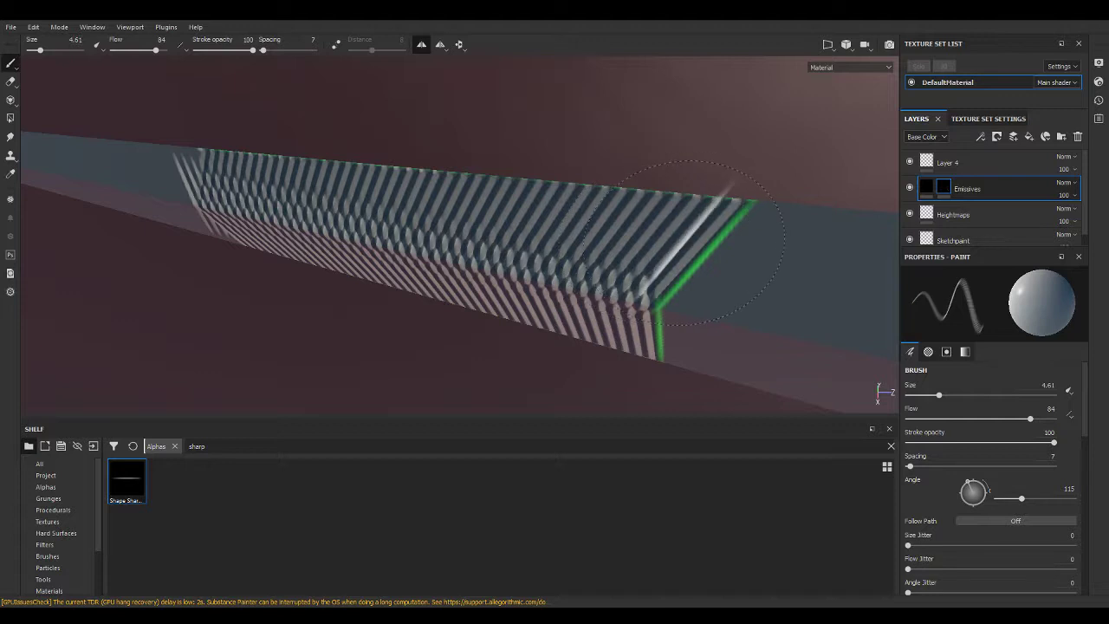
Paint green glow lines into four grooves of the slanted edge grille.
scroll(704, 260, "up", 1)
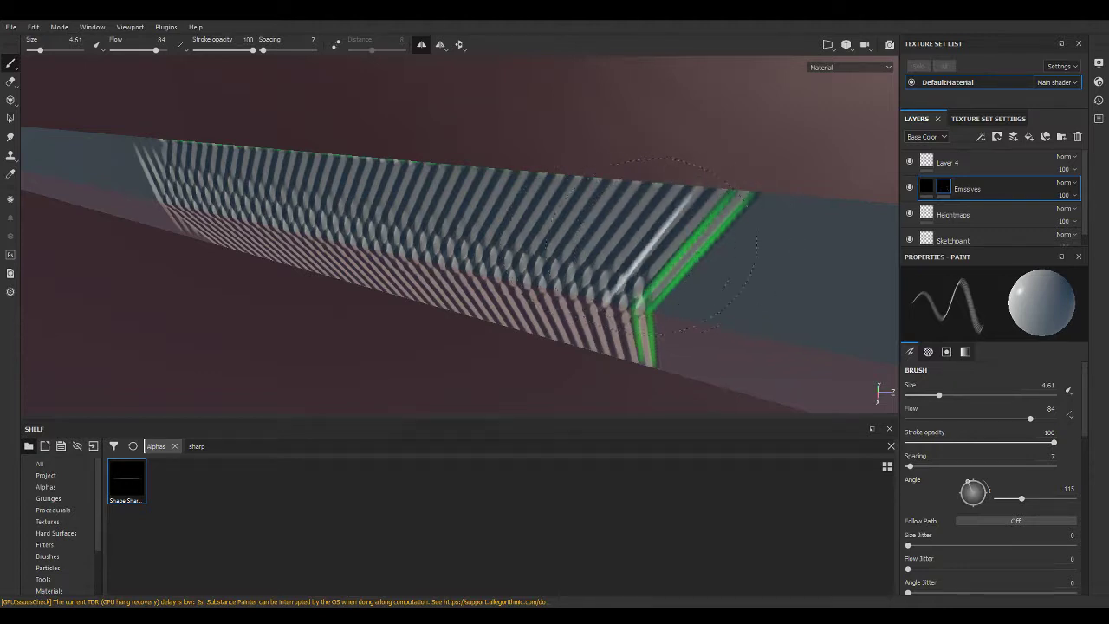
left_click(637, 240)
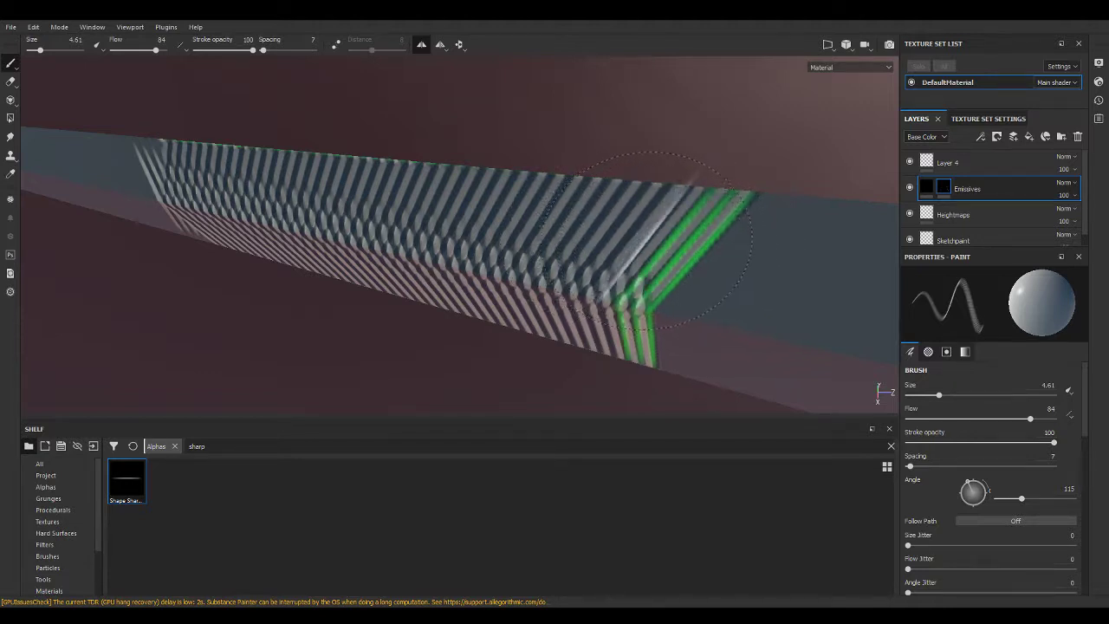
left_click(640, 230)
left_click(603, 223)
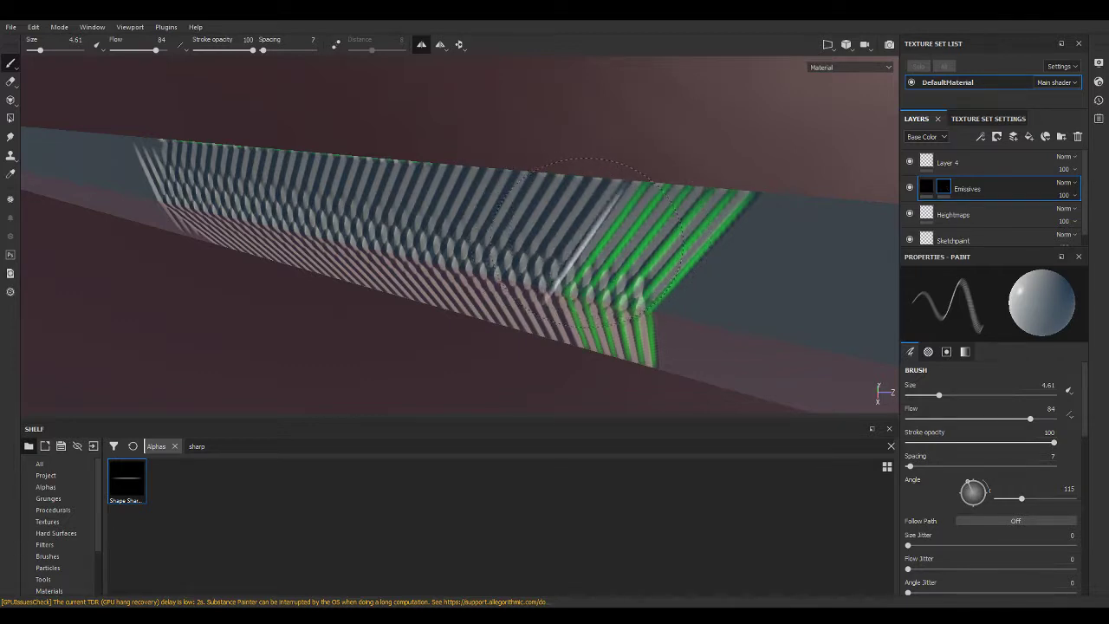
left_click(558, 232)
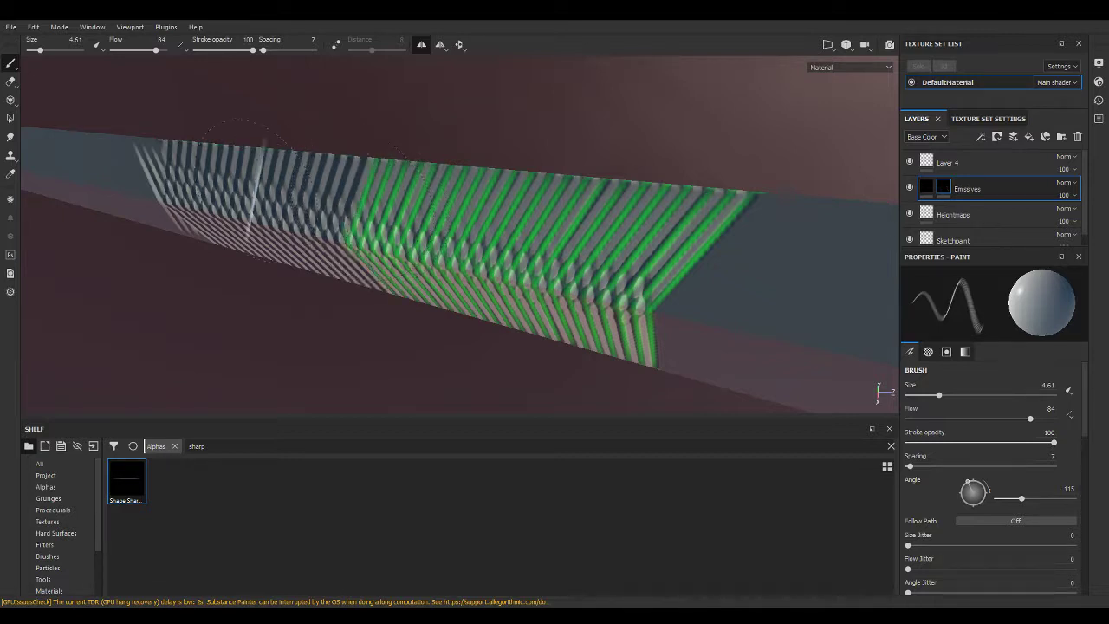
middle_click_drag(239, 138, 437, 178)
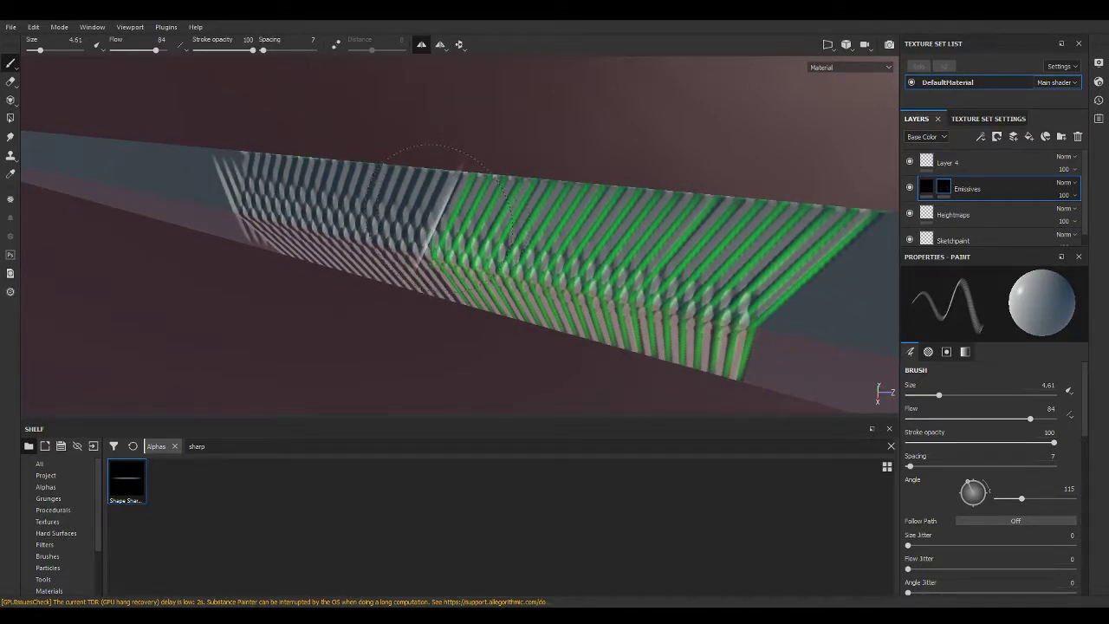
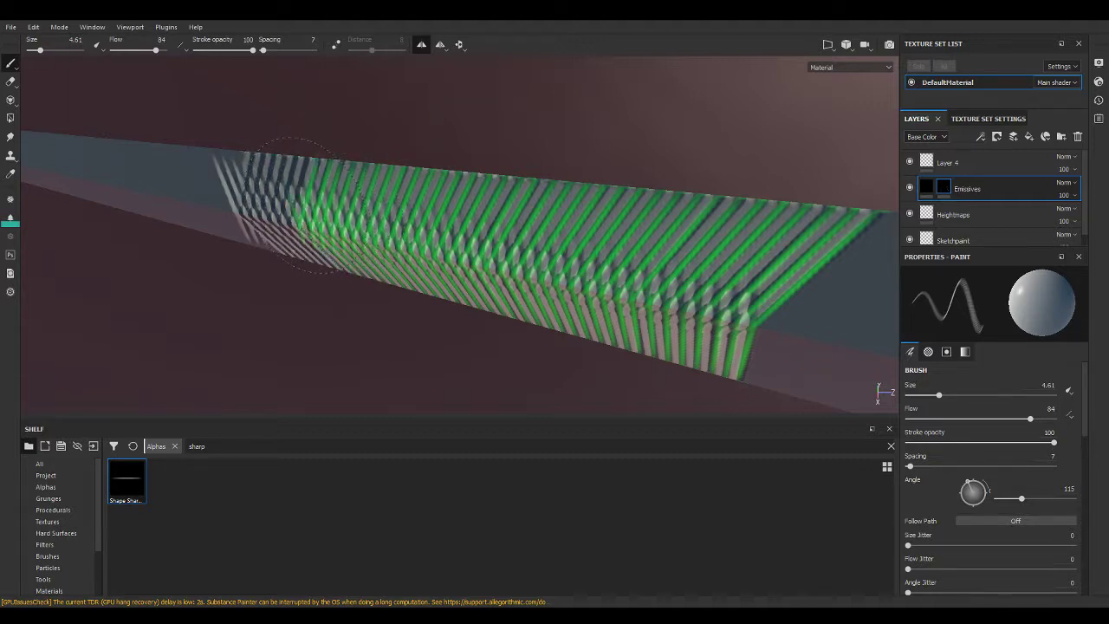
Extend the green emissive stripes further left along the blade edge, redoing one bad stroke.
left_click_drag(311, 207, 520, 247, "alt")
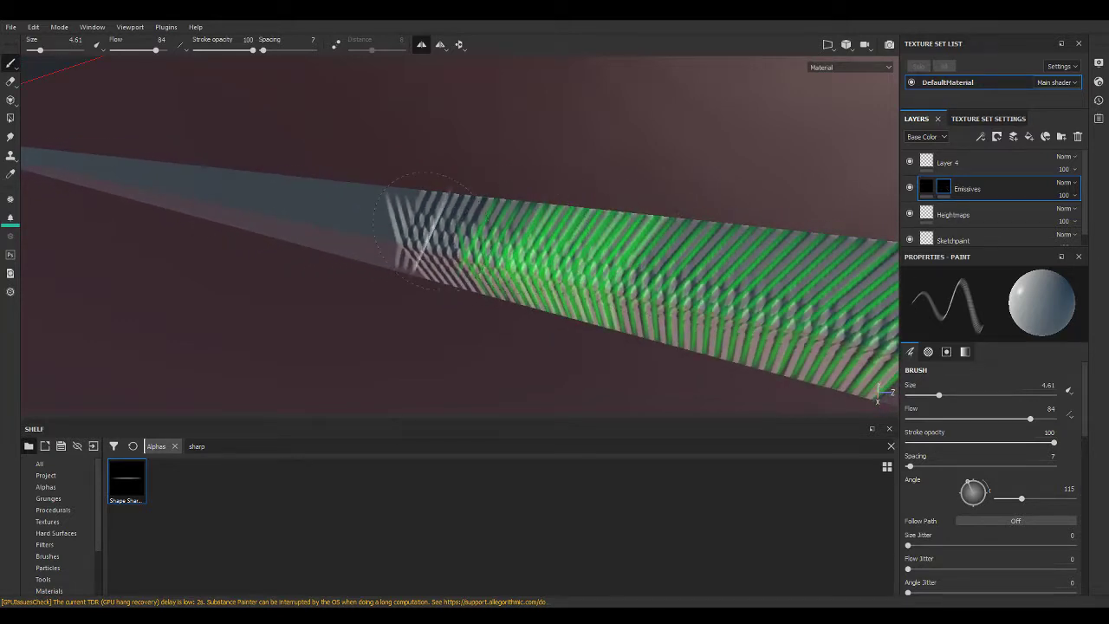
scroll(511, 241, "up", 5)
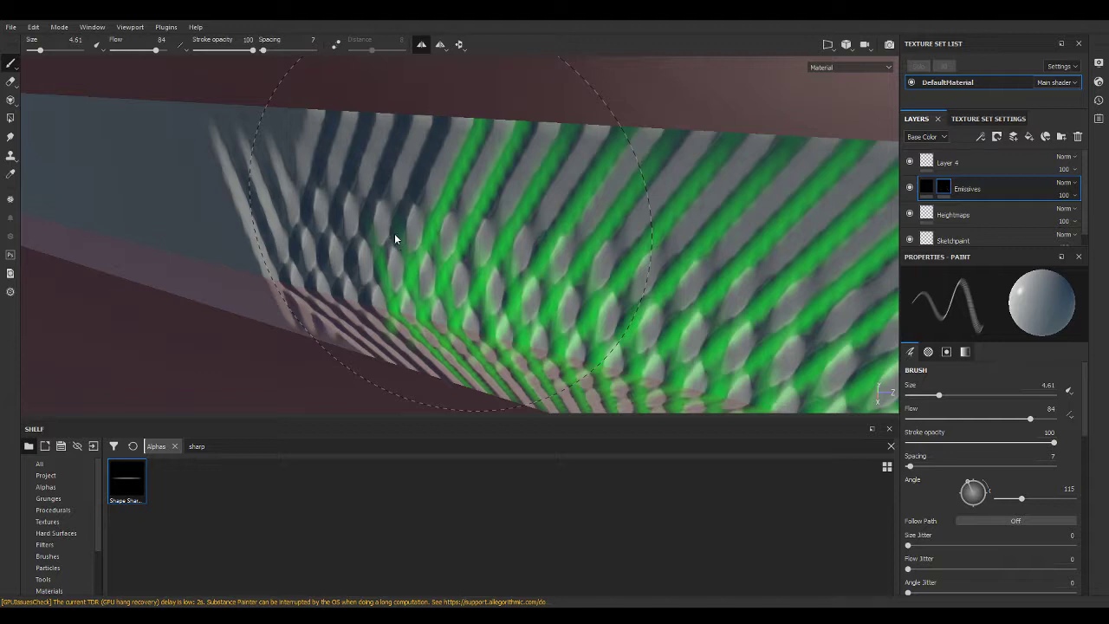
left_click_drag(410, 221, 386, 225)
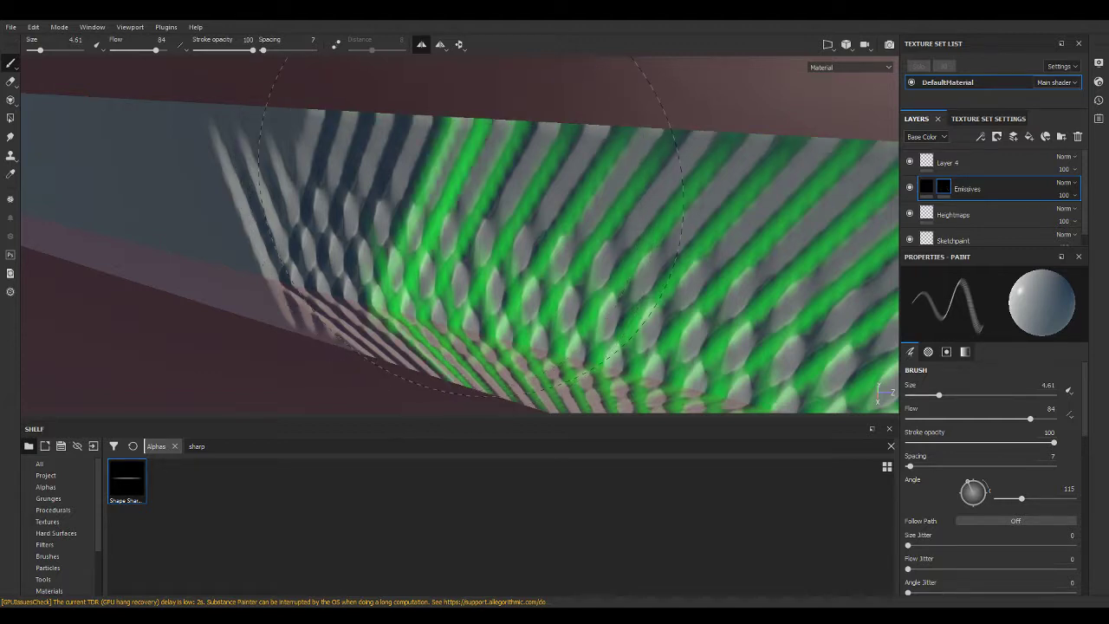
key("ctrl+z")
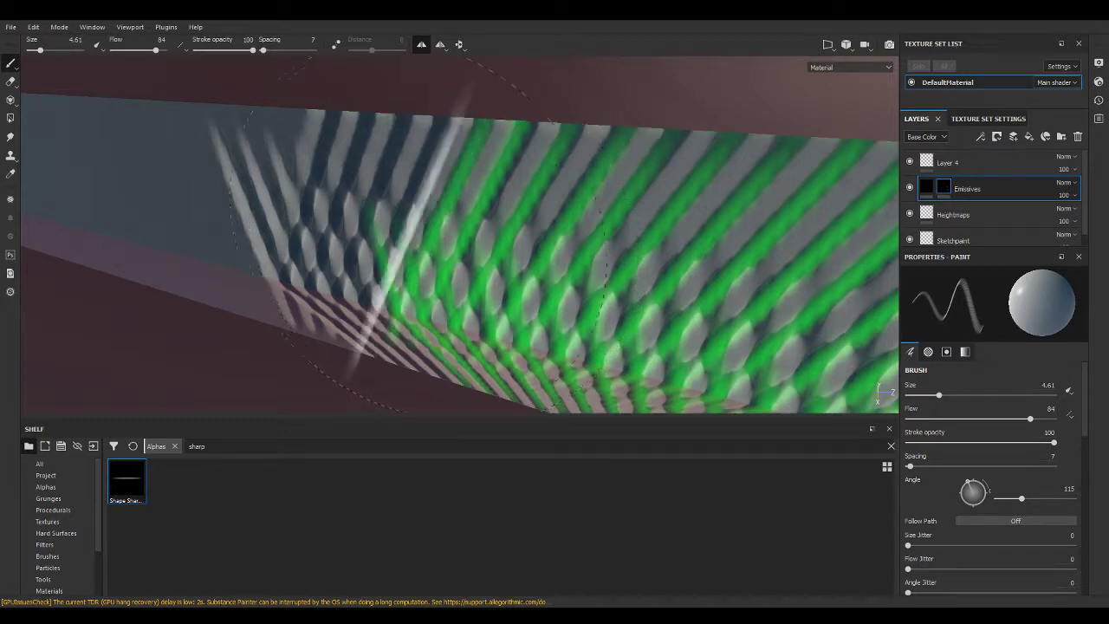
mouse_move(399, 234)
left_mouse_down()
mouse_move(309, 224)
mouse_move(602, 259)
mouse_move(275, 212)
mouse_move(351, 304)
mouse_move(527, 250)
mouse_move(540, 285)
mouse_move(592, 276)
left_mouse_up()
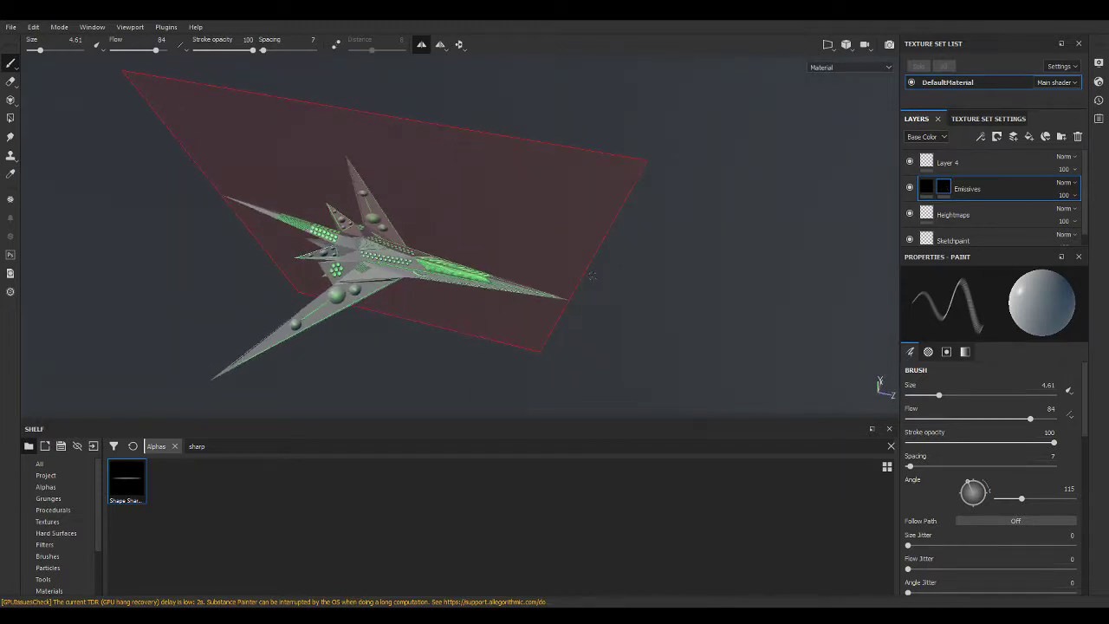
Set up a soft full-flow brush painting only emissive, with the Shape Thorn alpha.
left_click(928, 188)
scroll(967, 421, "down", 10)
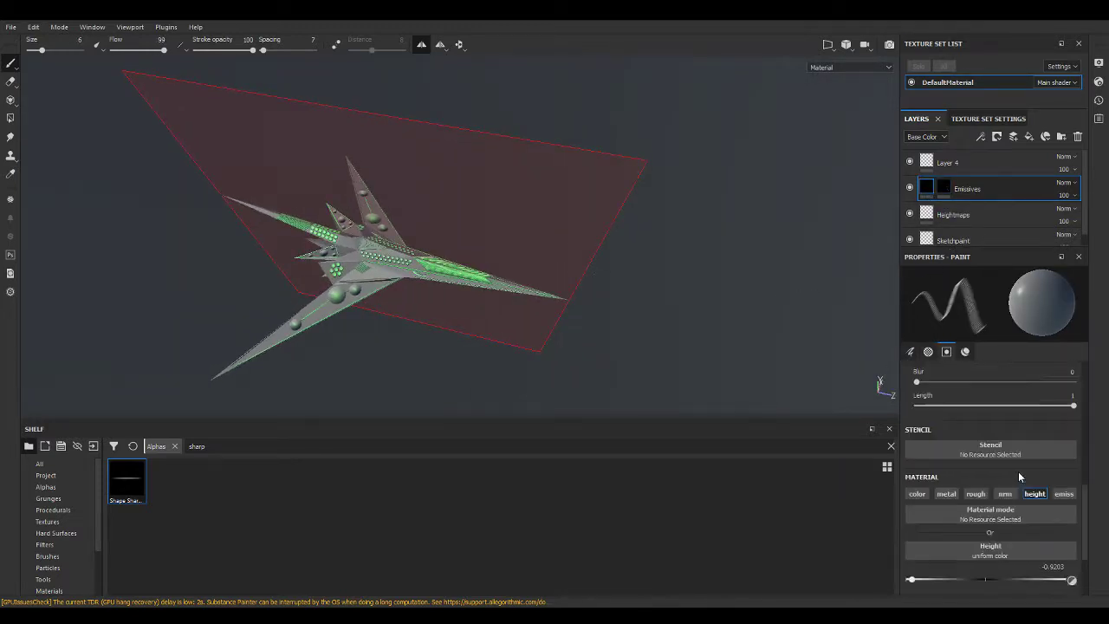
scroll(1048, 481, "up", 2)
left_click(1062, 422)
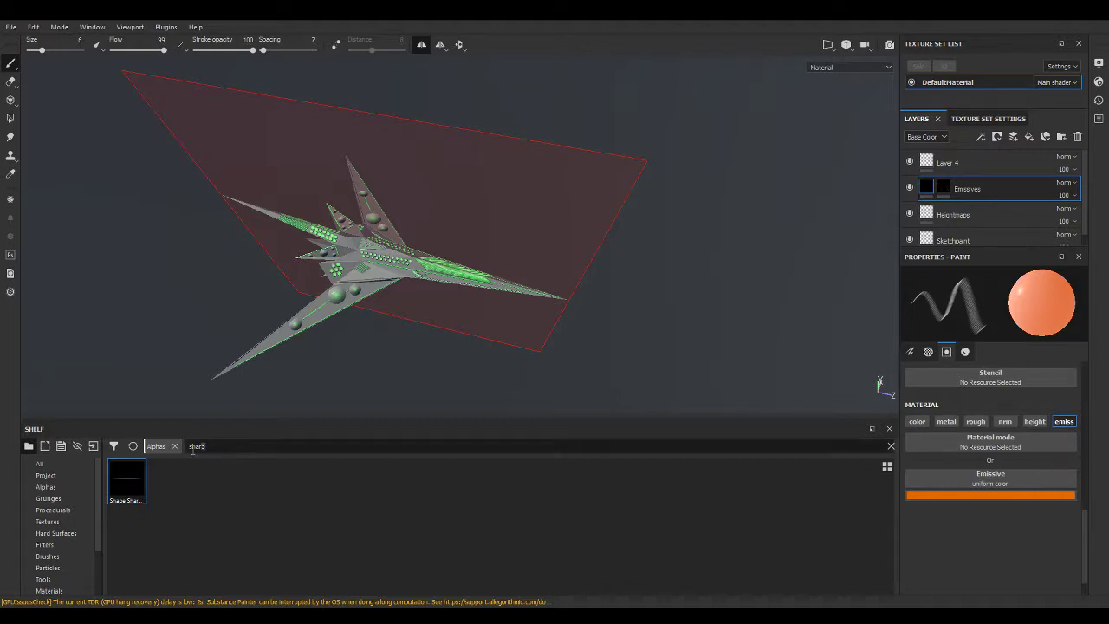
key("BackSpace")
key("BackSpace")
type("pe")
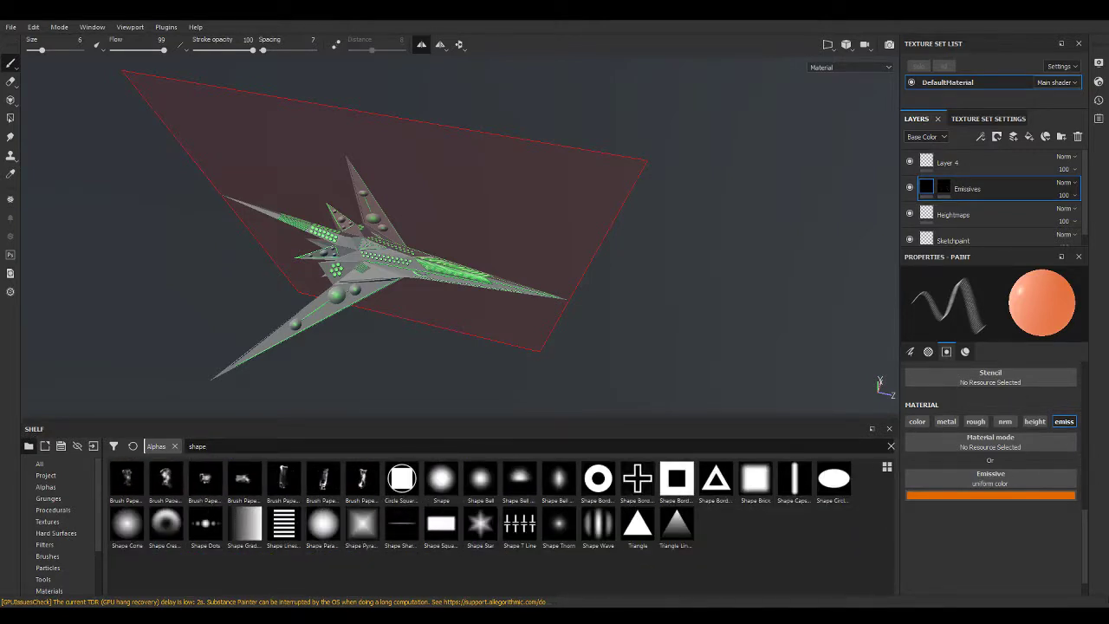
left_click(567, 527)
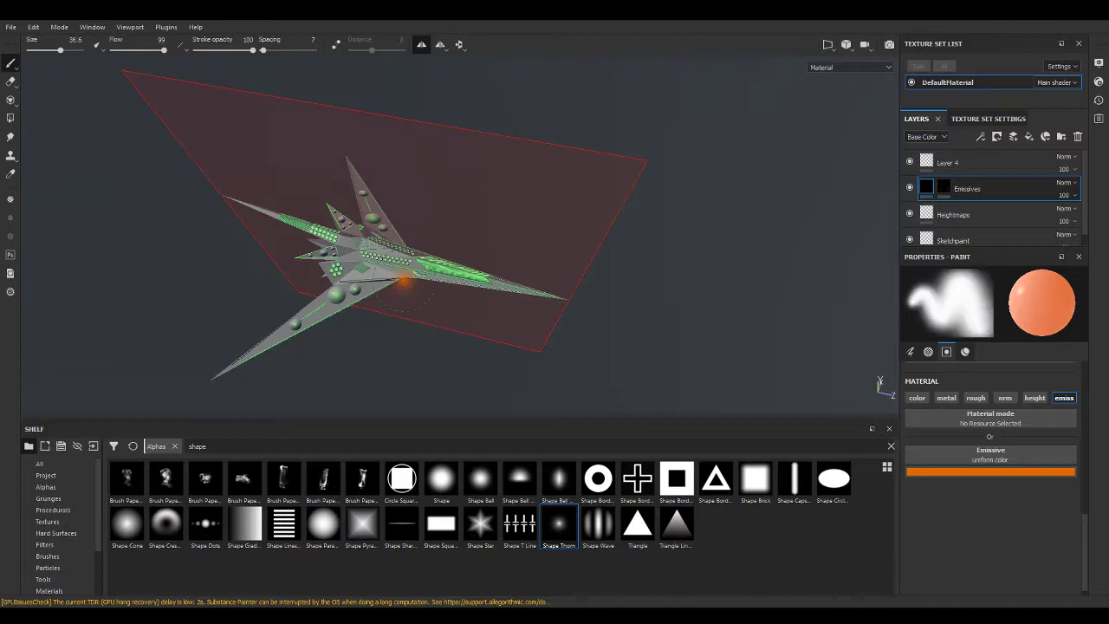
Orbit, pan and zoom in close on the ship's central hull.
left_click_drag(423, 275, 450, 260, "alt")
scroll(451, 260, "up", 3)
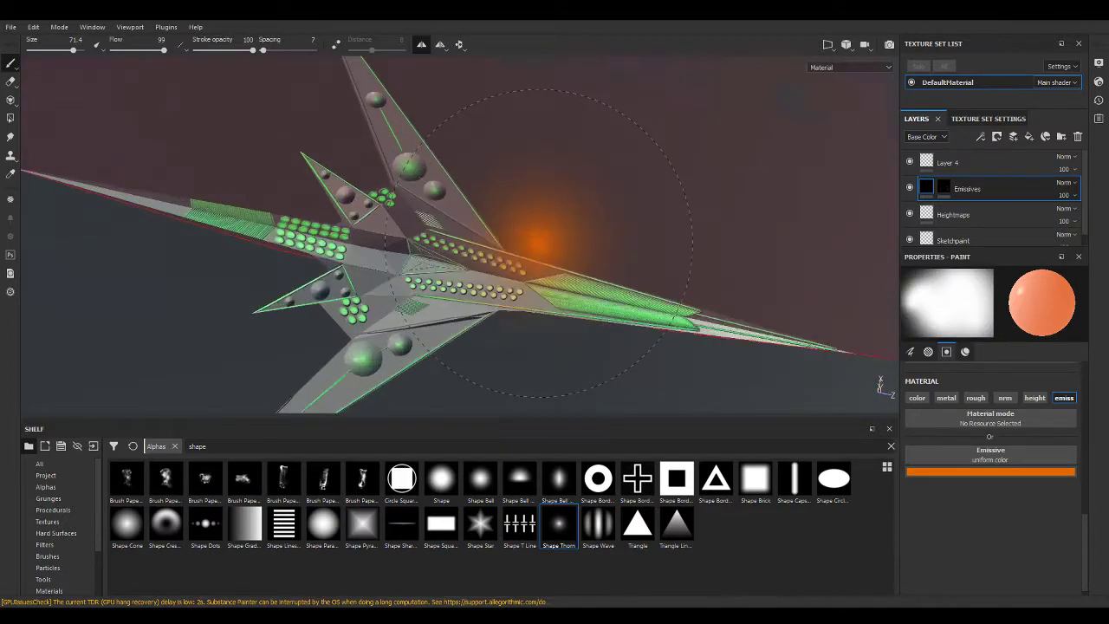
scroll(606, 277, "up", 4)
middle_click_drag(667, 186, 606, 260, "alt")
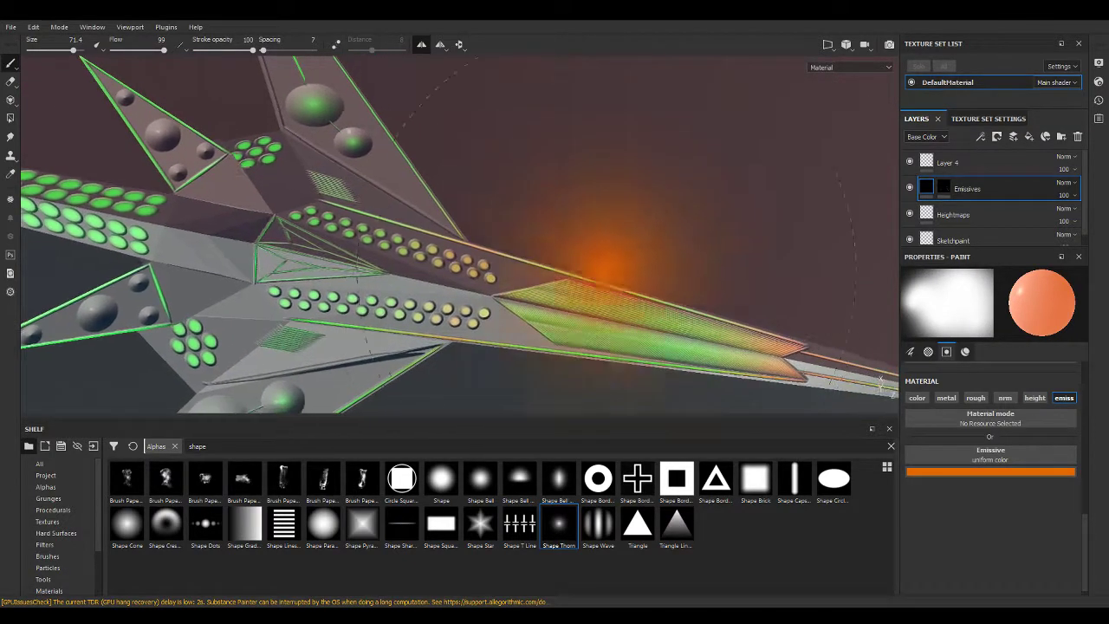
left_click_drag(475, 207, 421, 210, "alt")
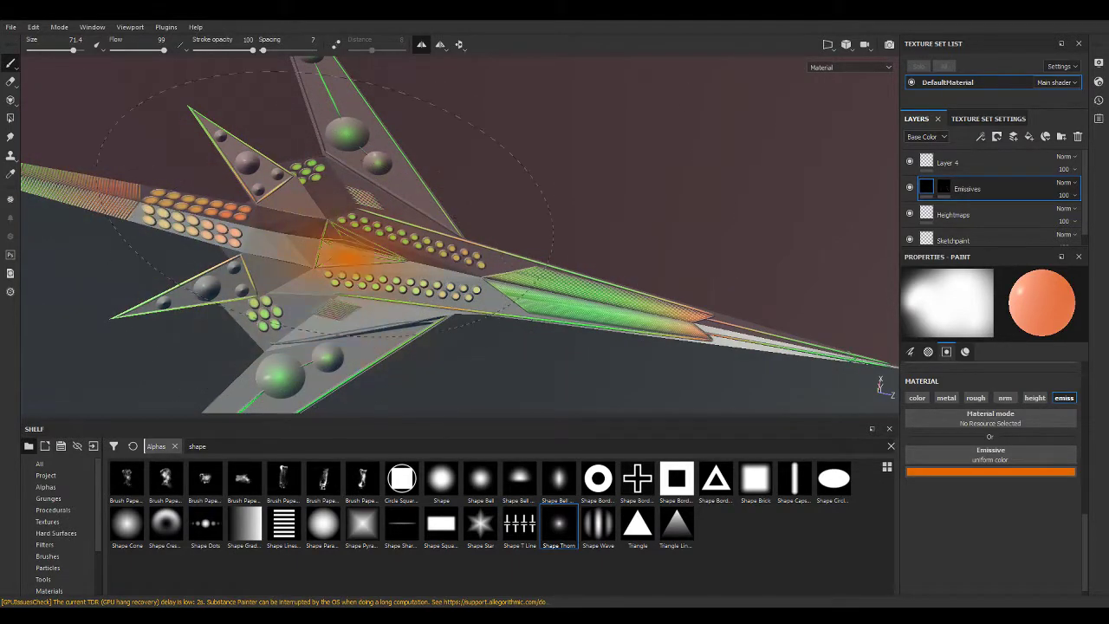
left_click_drag(446, 160, 457, 65, "alt")
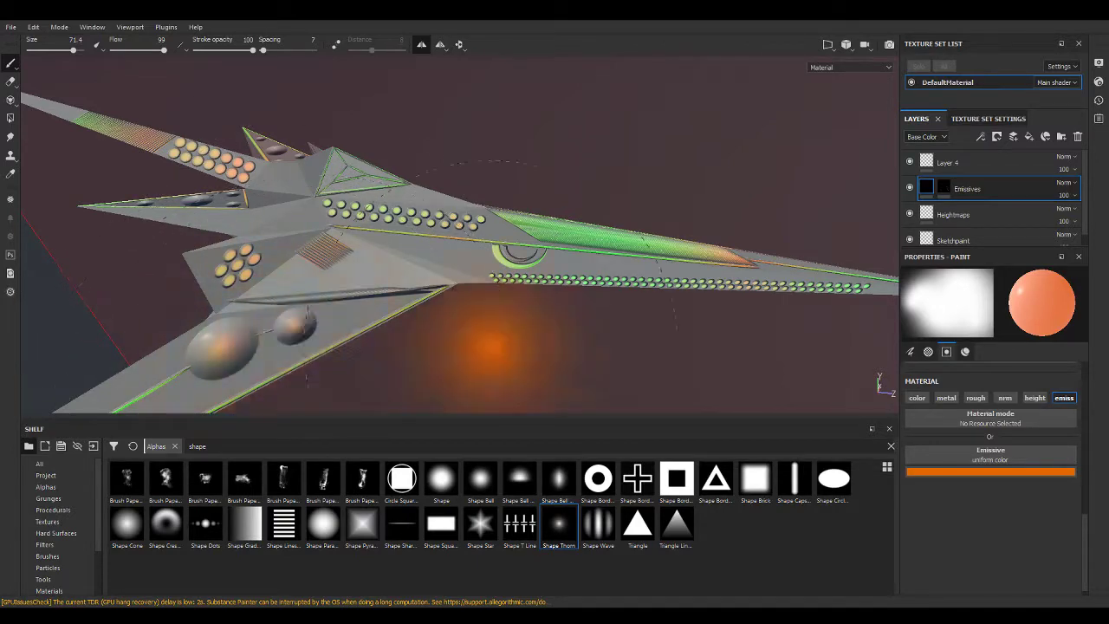
scroll(520, 342, "down", 5)
left_click_drag(371, 282, 1105, 167, "alt")
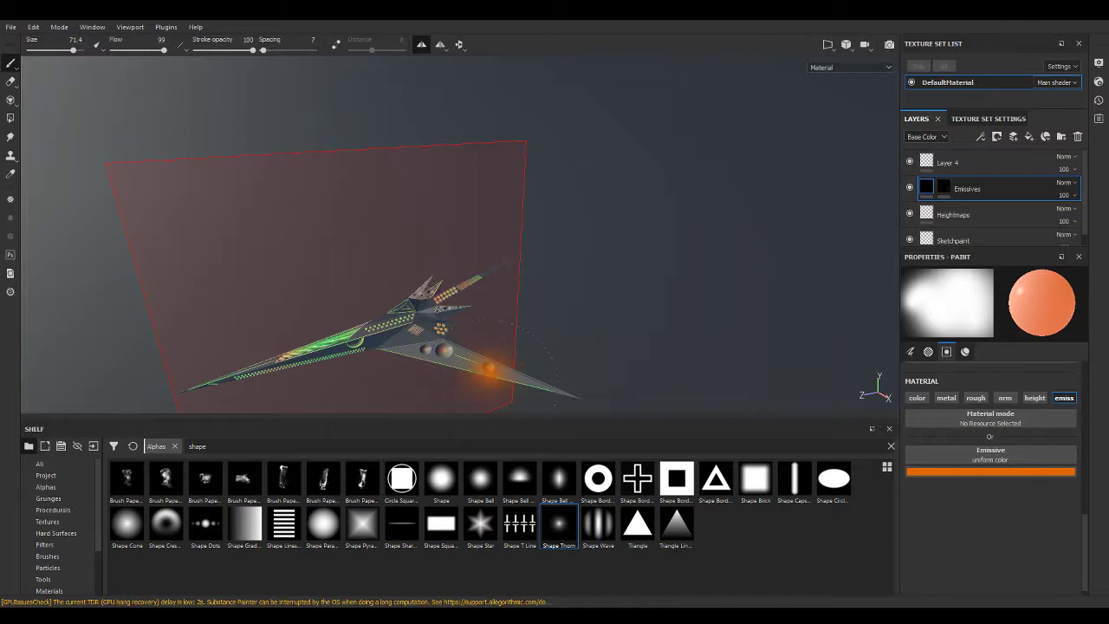
scroll(480, 351, "up", 3)
scroll(481, 351, "up", 2)
scroll(532, 297, "up", 2)
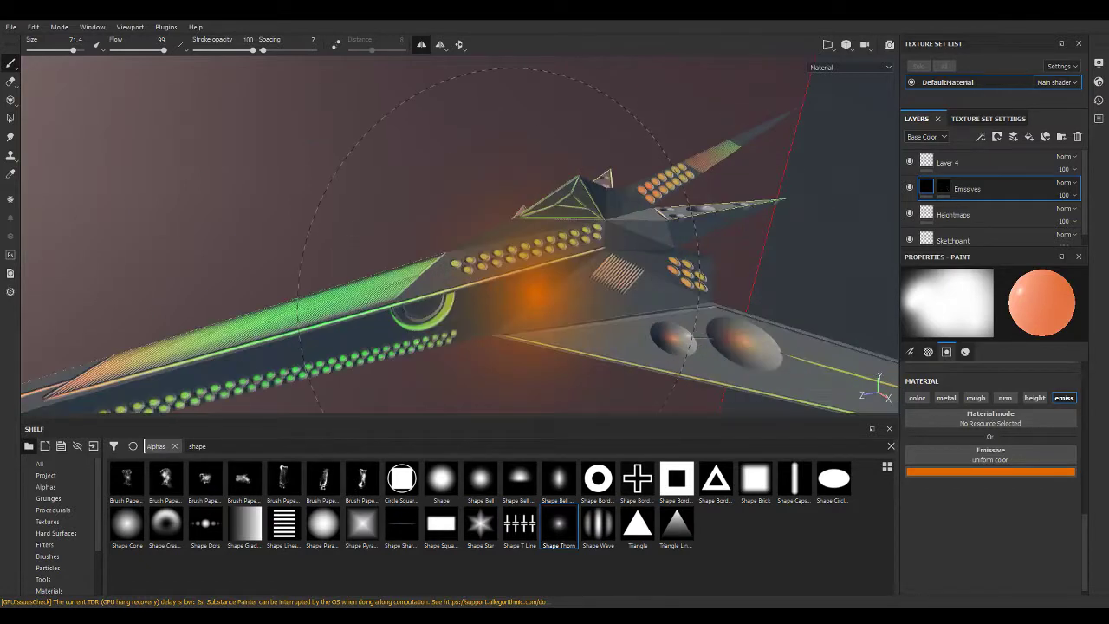
scroll(632, 335, "up", 2)
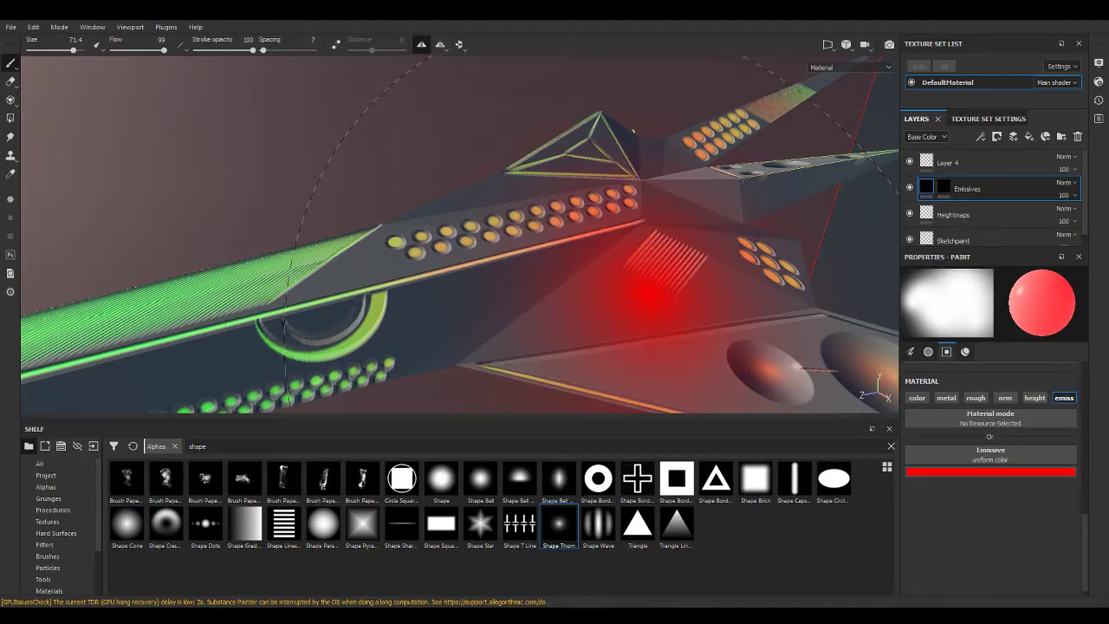
Paint a blue glow on a small sphere and shrink the brush to about 23.5.
left_click_drag(763, 368, 693, 123, "alt")
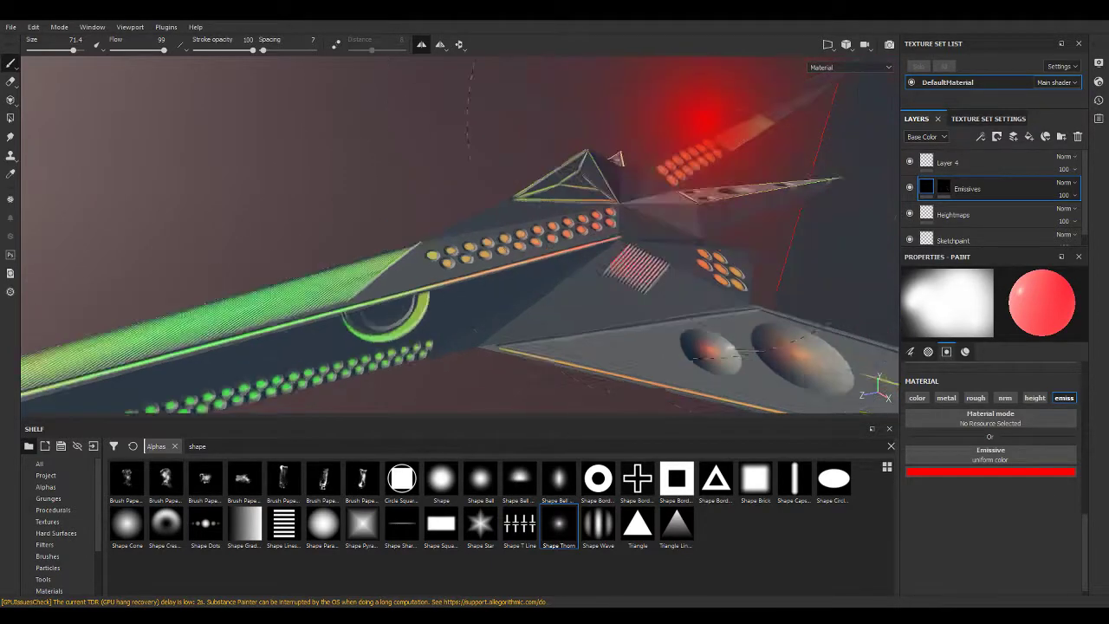
left_click_drag(732, 333, 617, 139, "alt")
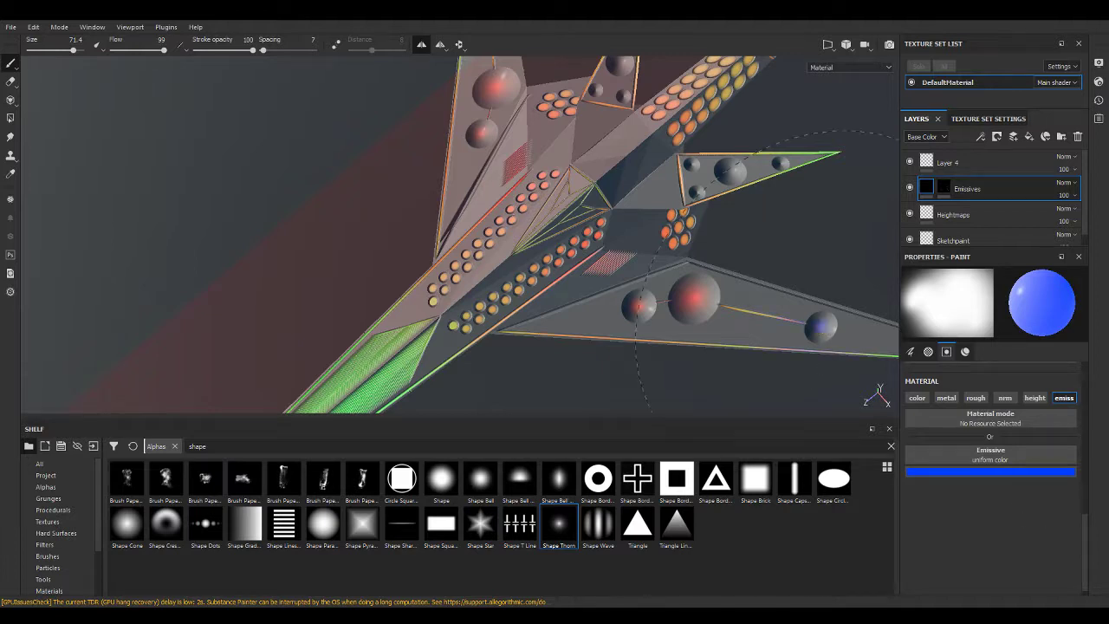
left_click(848, 343)
right_click_drag(823, 316, 779, 317, "ctrl")
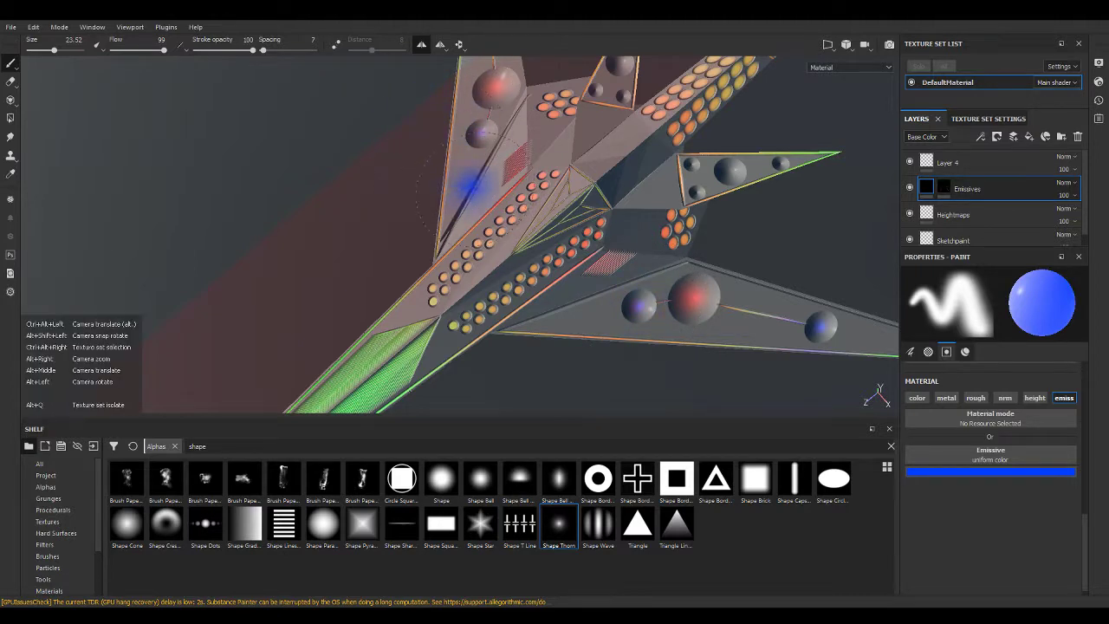
Orbit around the ship and undo the unwanted blue paint on the emissive dots.
mouse_move(746, 145)
left_mouse_down("alt")
mouse_move(549, 185)
mouse_move(529, 165)
left_mouse_up("alt")
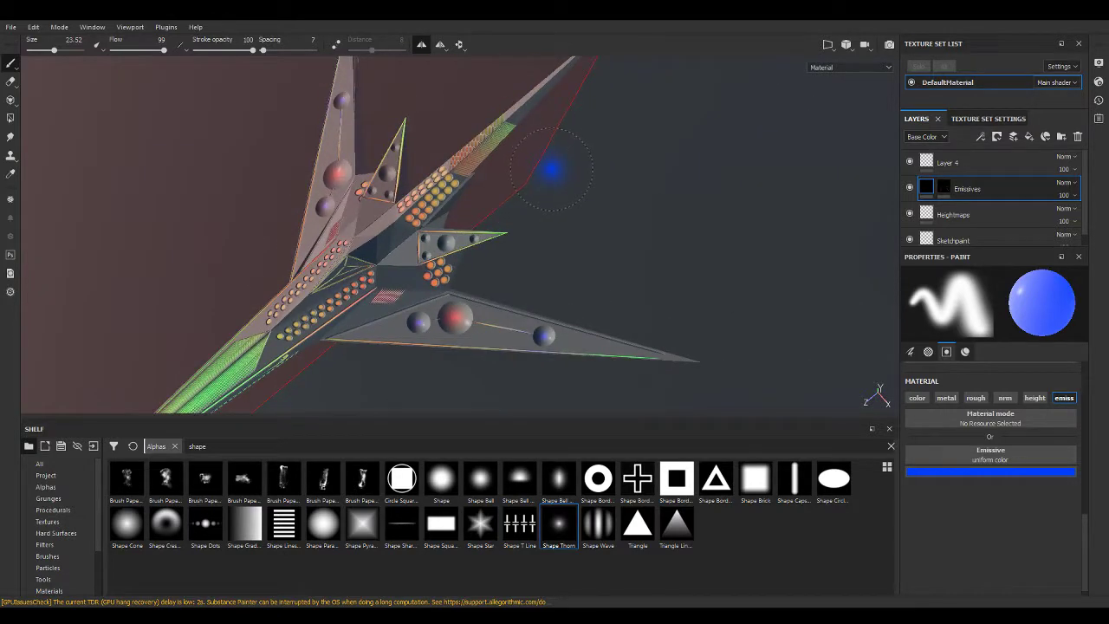
left_click_drag(568, 201, 468, 133, "alt")
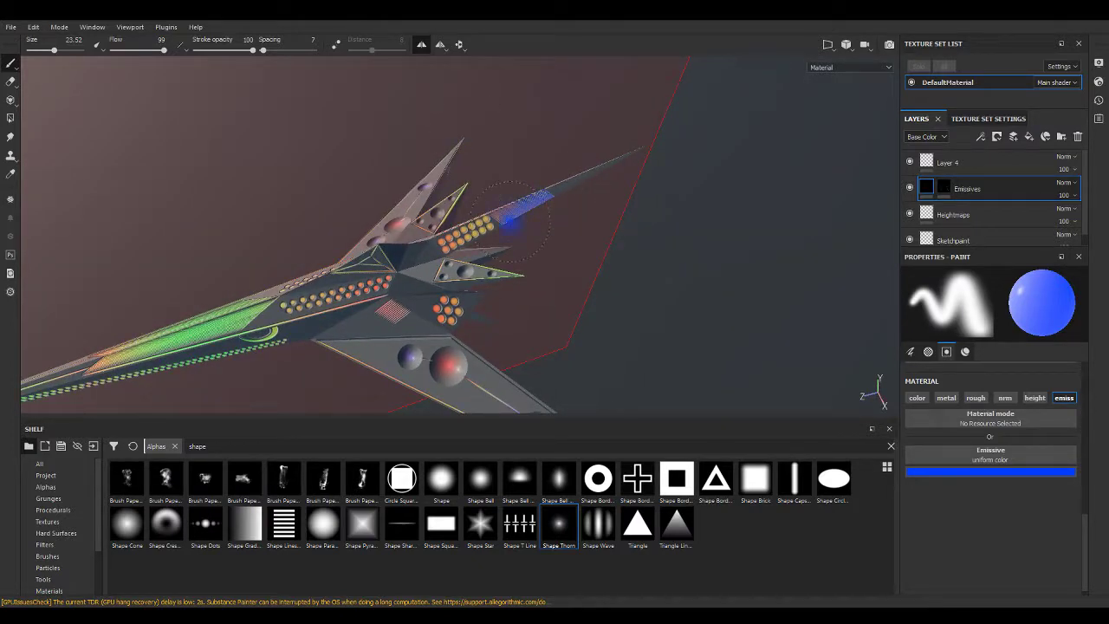
left_click_drag(507, 227, 626, 145, "alt")
scroll(626, 146, "up", 3)
scroll(636, 160, "up", 3)
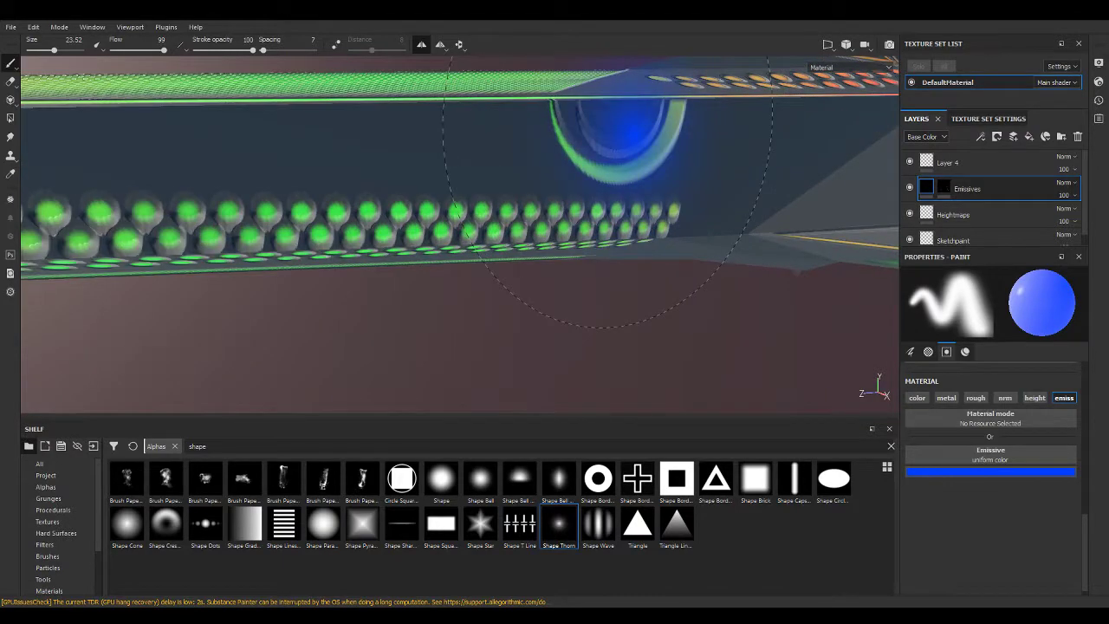
left_click_drag(645, 177, 831, 199, "alt")
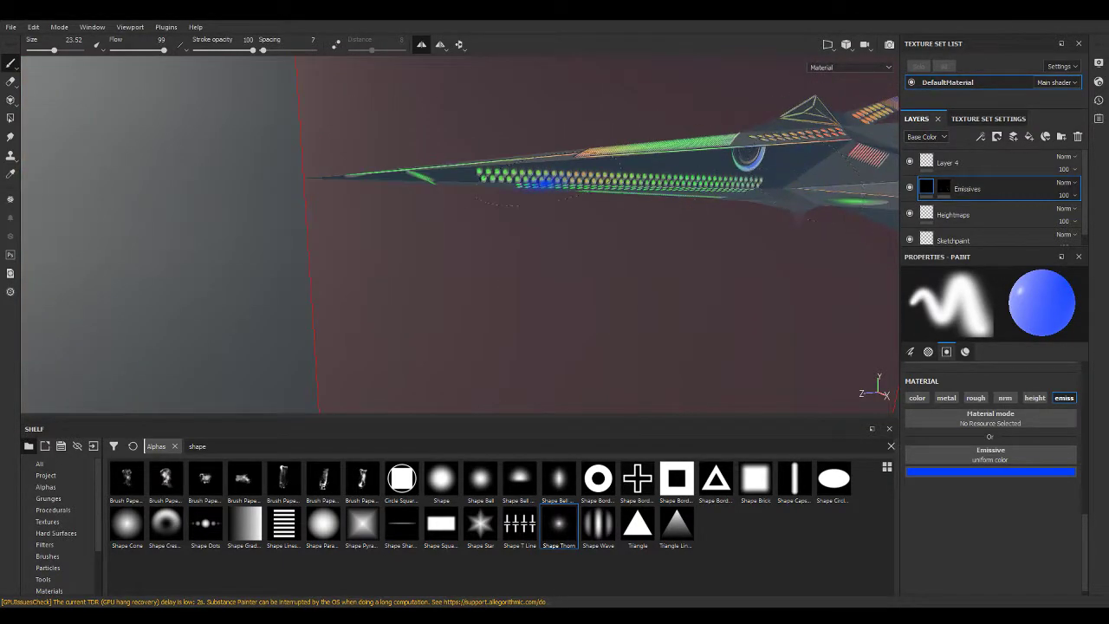
key("ctrl+z")
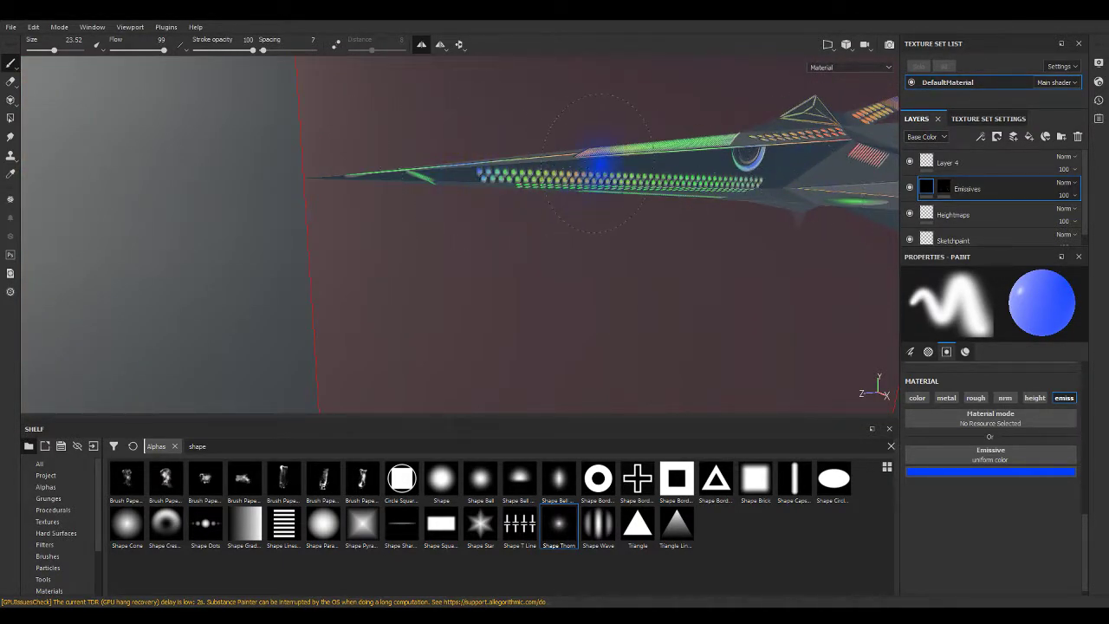
left_click_drag(624, 99, 622, 204, "alt")
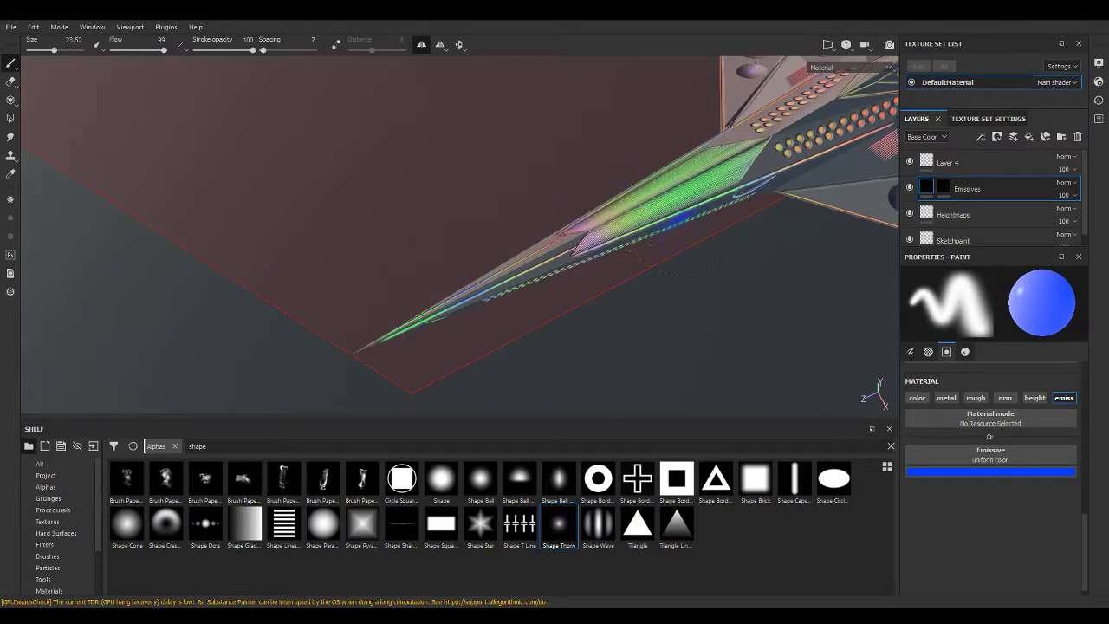
mouse_move(777, 242)
left_mouse_down("alt")
mouse_move(639, 297)
mouse_move(654, 312)
mouse_move(655, 264)
mouse_move(737, 292)
mouse_move(641, 282)
mouse_move(319, 315)
left_mouse_up("alt")
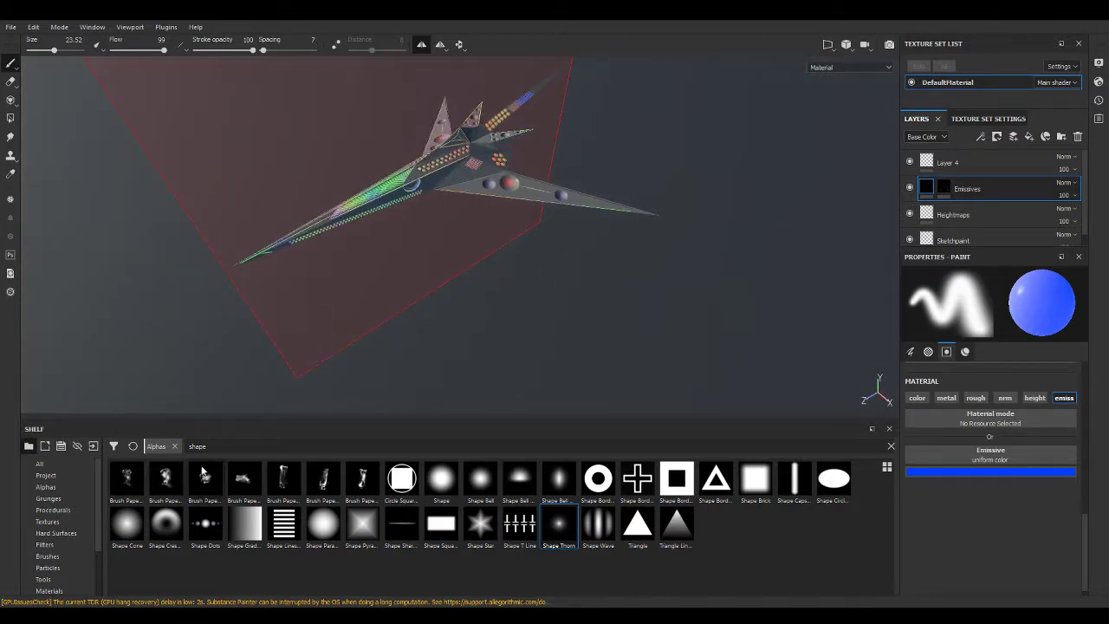
scroll(69, 571, "down", 2)
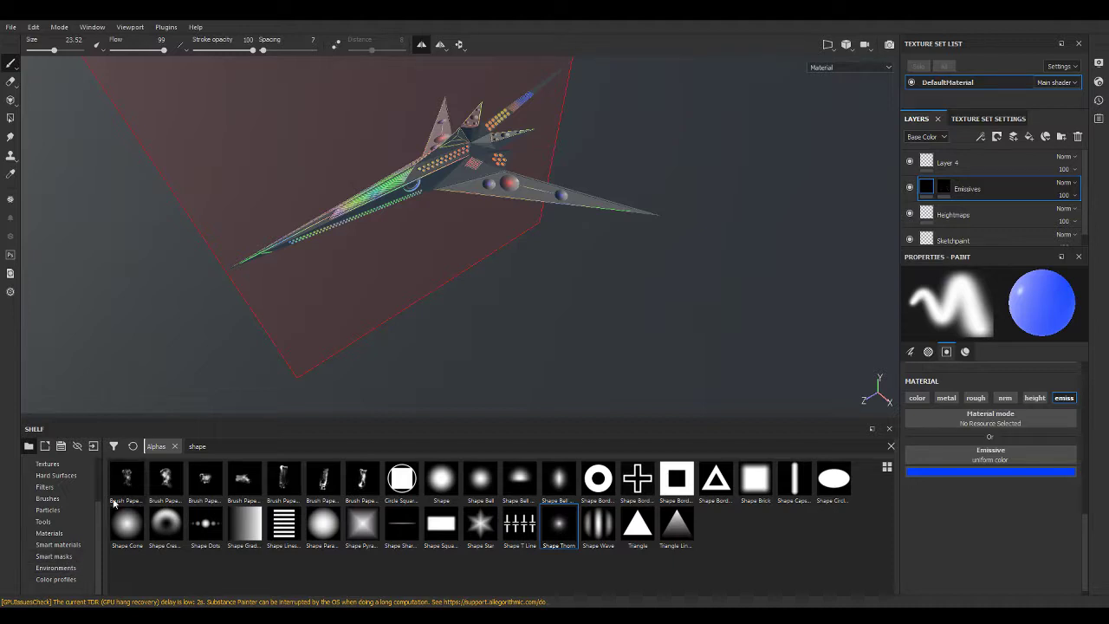
Add the Steel Gun Painted smart material from the Shelf as a layer in the stack.
left_click(61, 544)
scroll(451, 533, "down", 2)
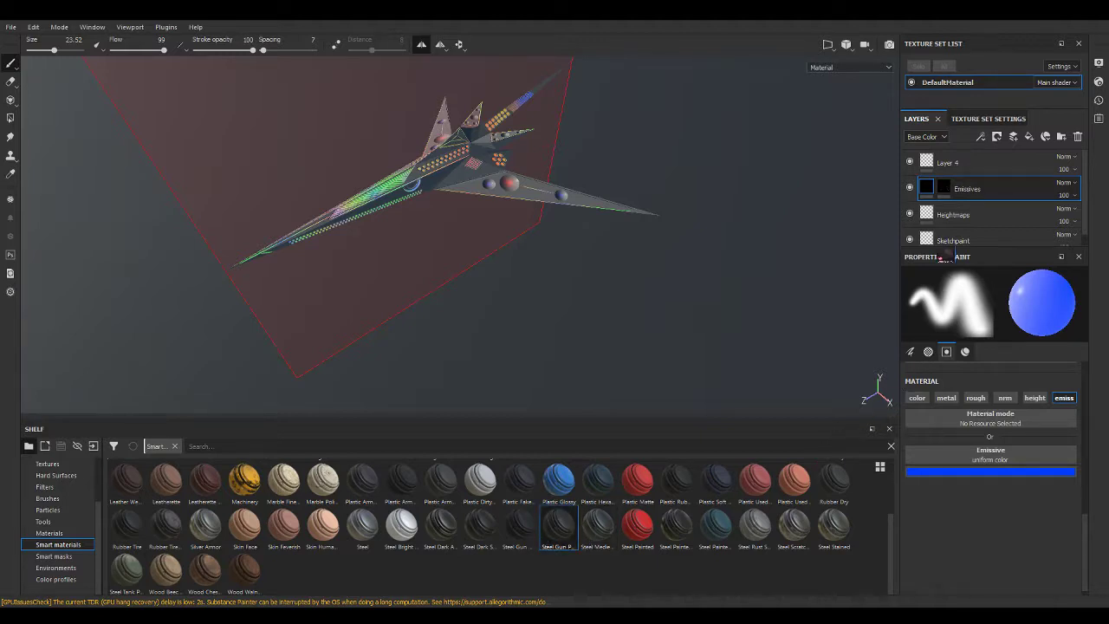
left_click_drag(821, 456, 952, 217)
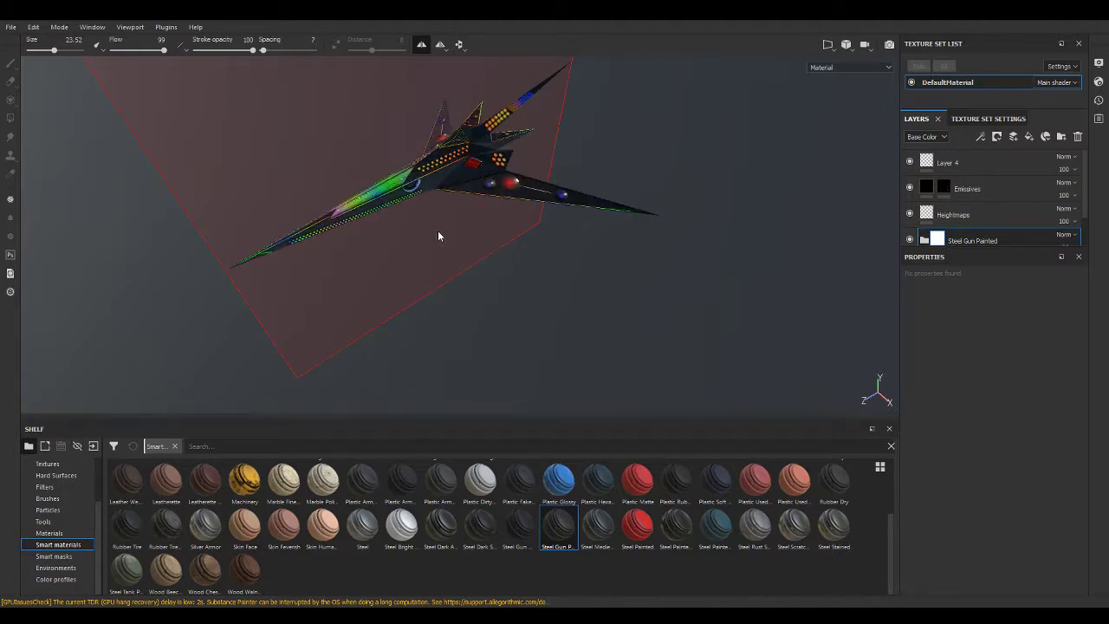
left_click_drag(437, 231, 843, 221, "alt")
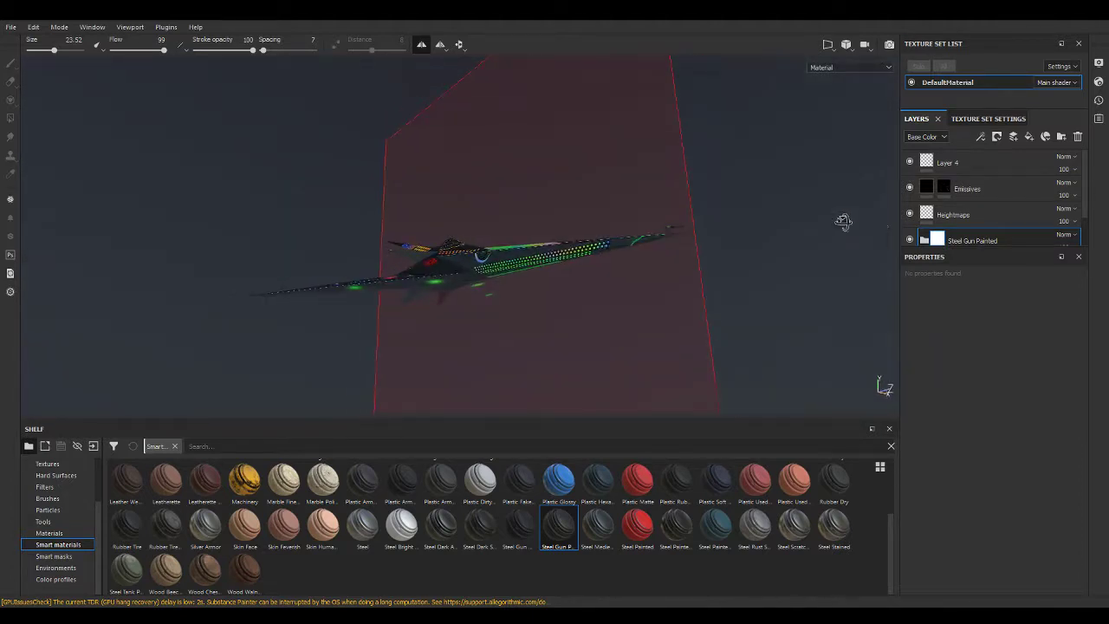
Toggle Steel Gun Painted visibility, expand the folder and inspect the Base Metal fill.
scroll(992, 226, "down", 1)
left_click(921, 203)
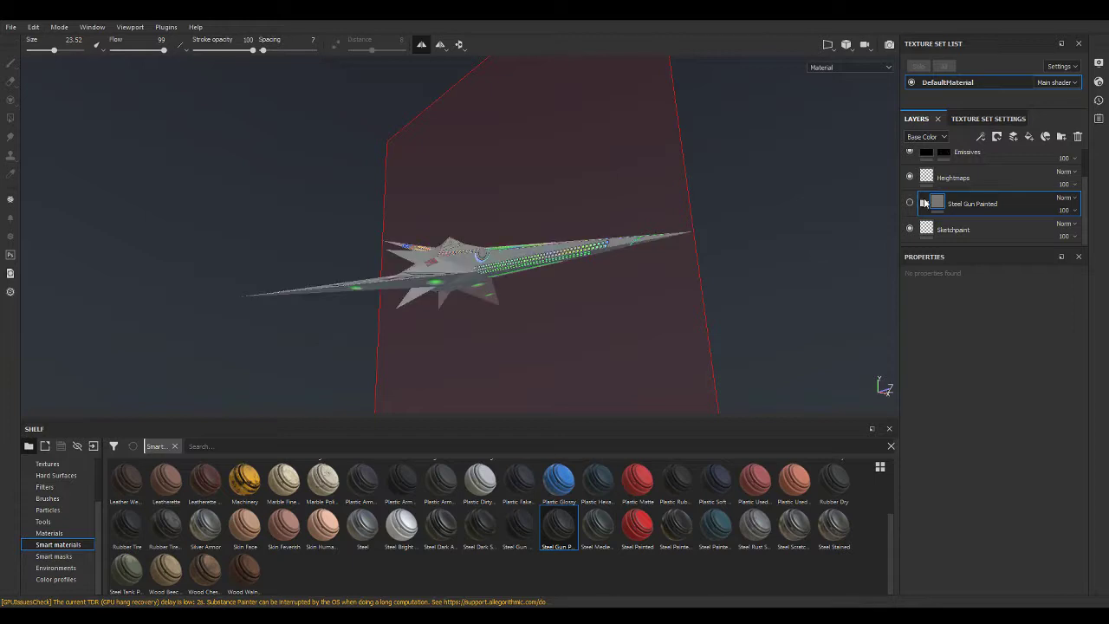
left_click(910, 203)
left_click(923, 202)
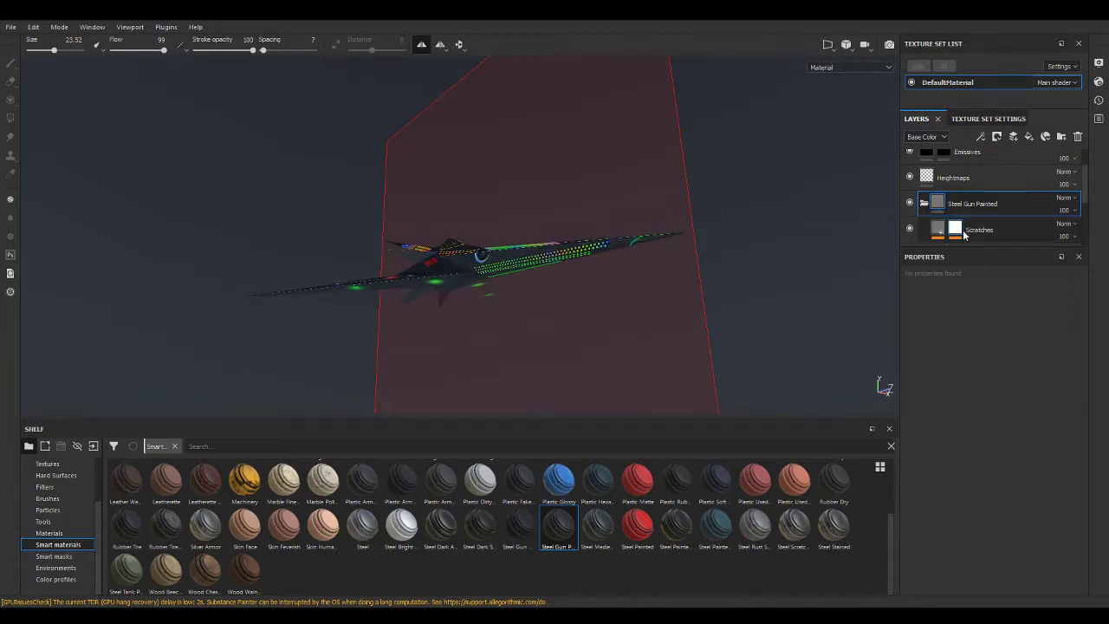
scroll(959, 231, "down", 2)
left_click(959, 216)
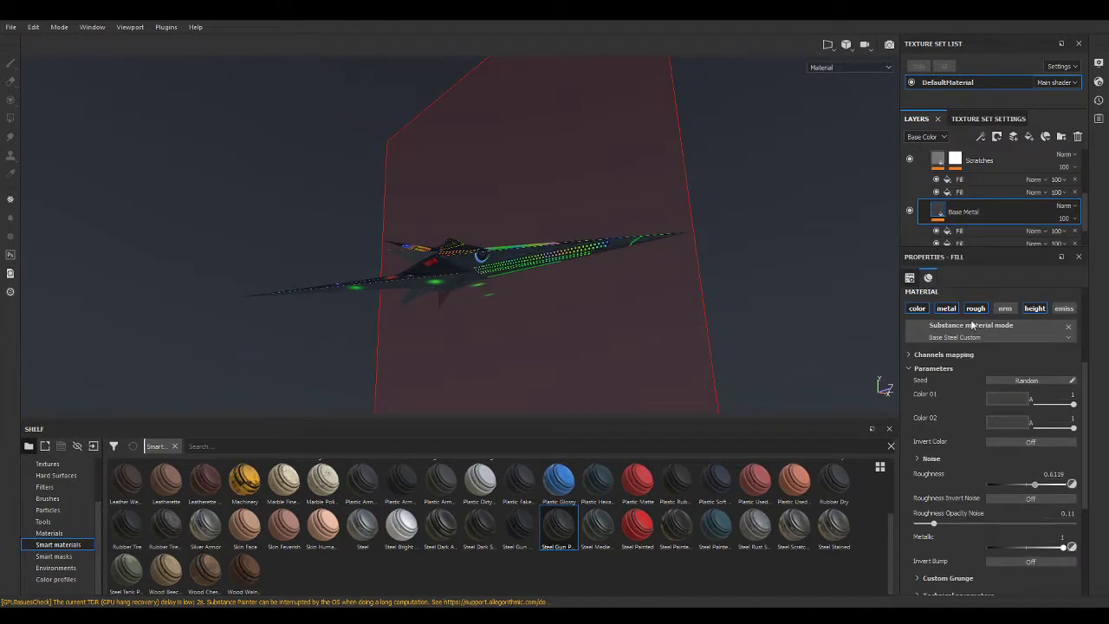
scroll(972, 412, "down", 5)
scroll(972, 413, "down", 1)
scroll(972, 414, "up", 7)
scroll(973, 414, "up", 2)
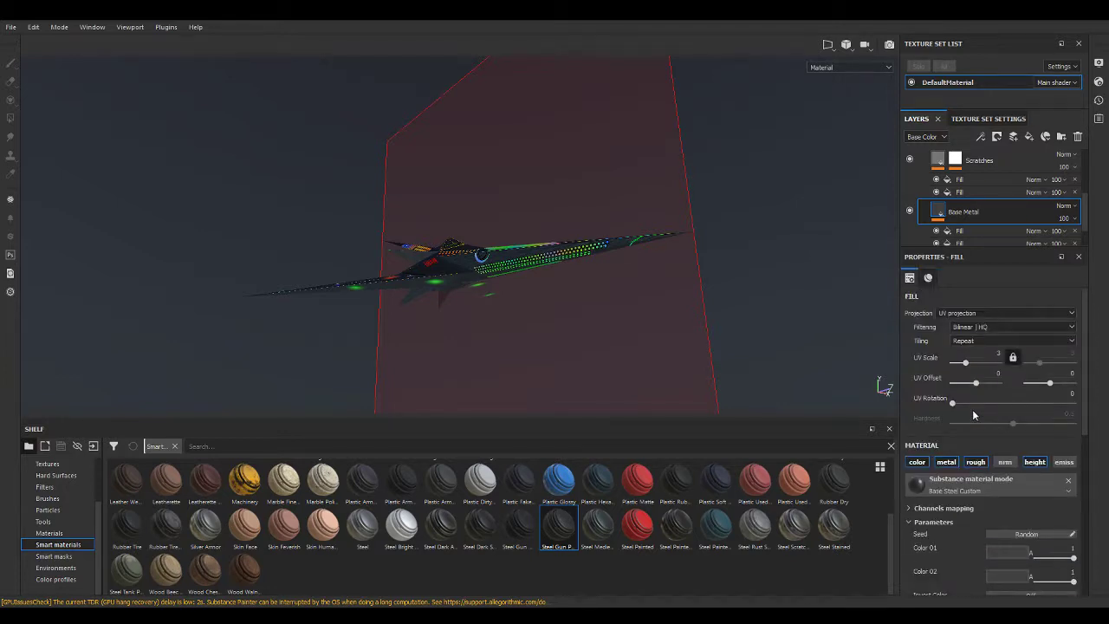
scroll(984, 224, "down", 1)
scroll(982, 222, "up", 1)
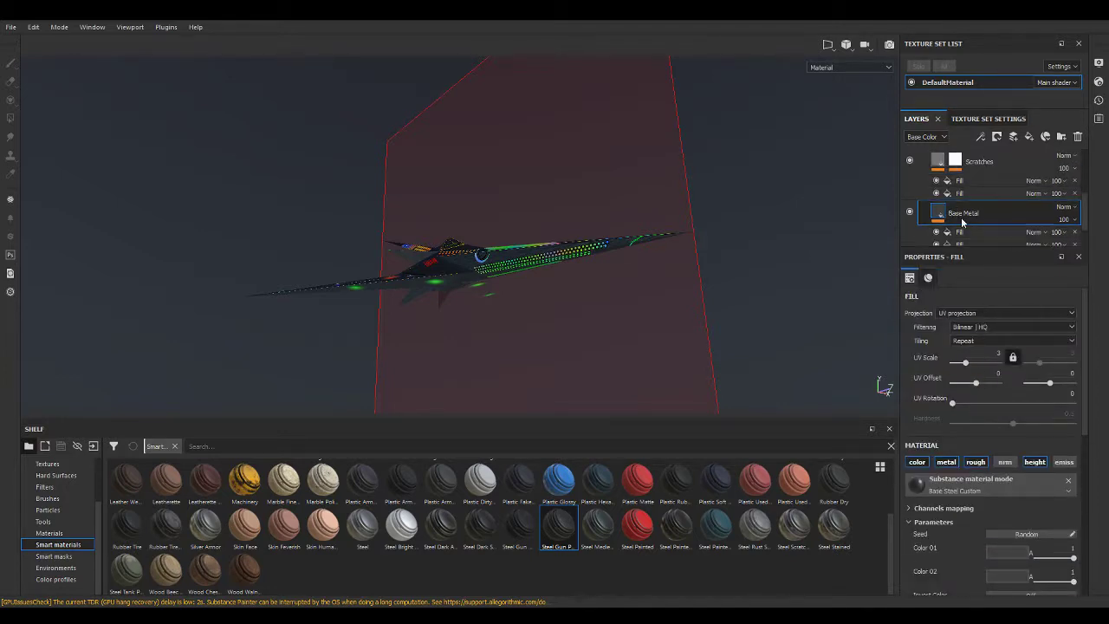
scroll(961, 216, "up", 1)
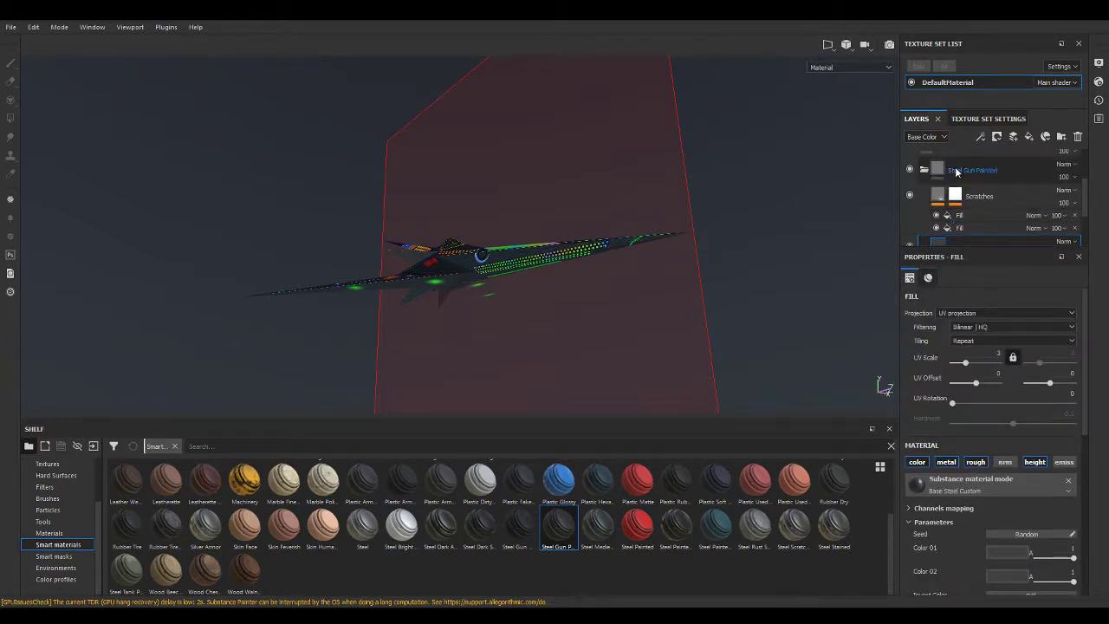
Inspect the Scratches layer's fill settings, then reselect the Steel Gun Painted folder.
left_click(956, 170)
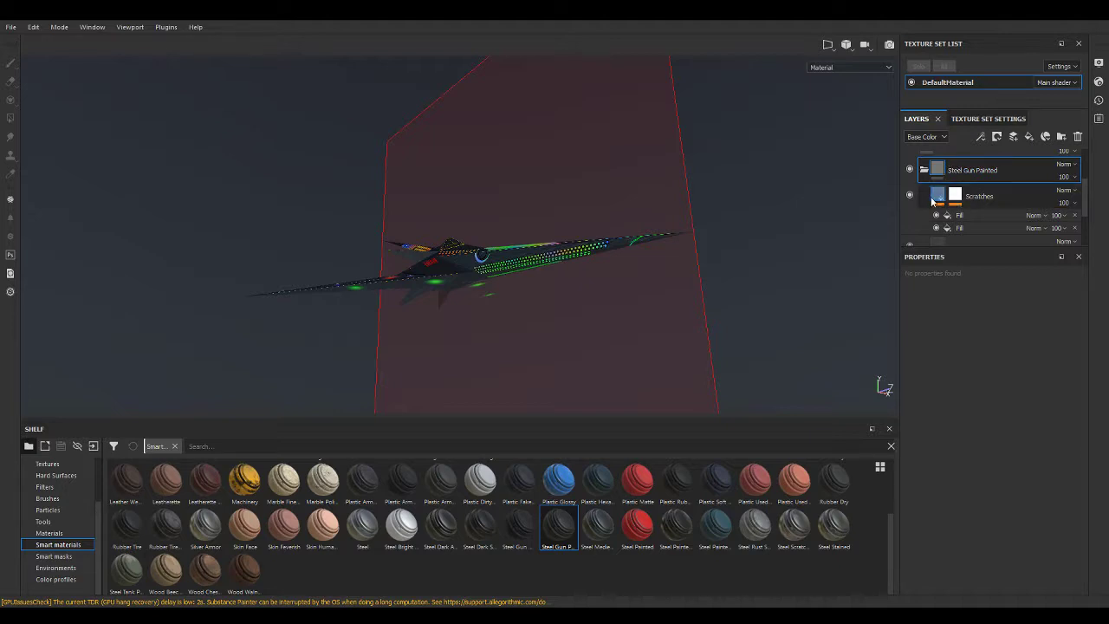
left_click(932, 201)
scroll(956, 336, "down", 4)
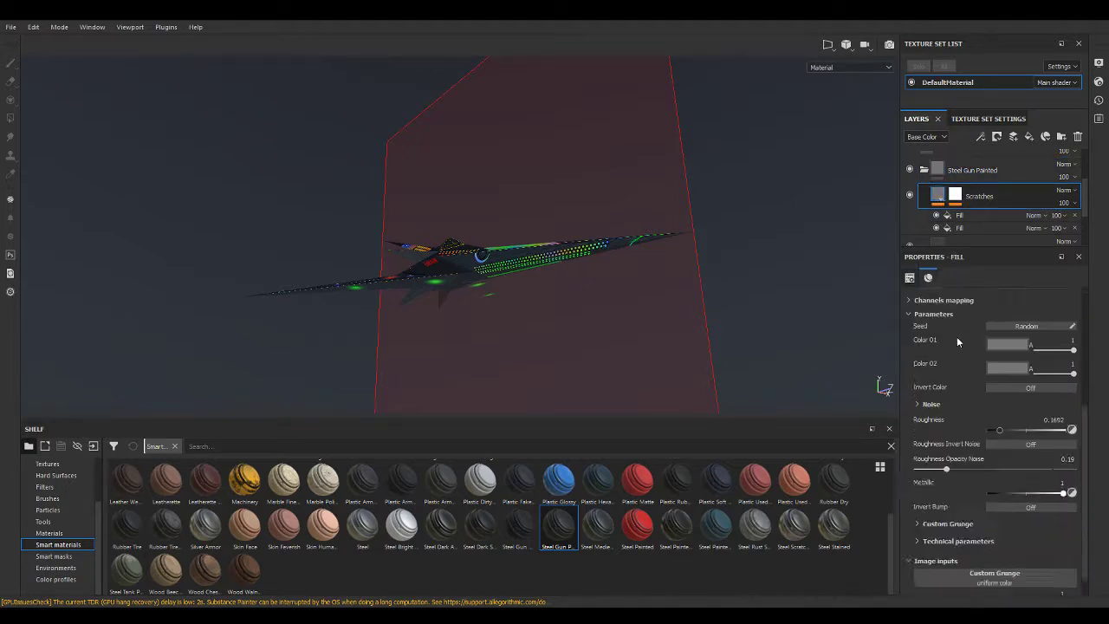
scroll(956, 336, "down", 1)
scroll(970, 390, "up", 2)
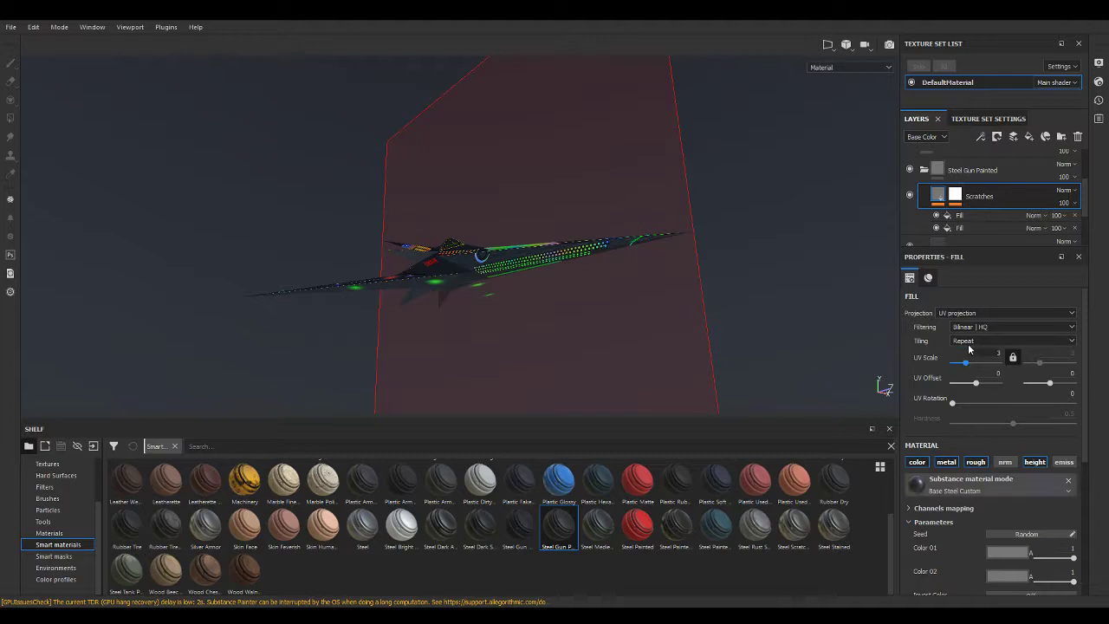
scroll(970, 208, "down", 1)
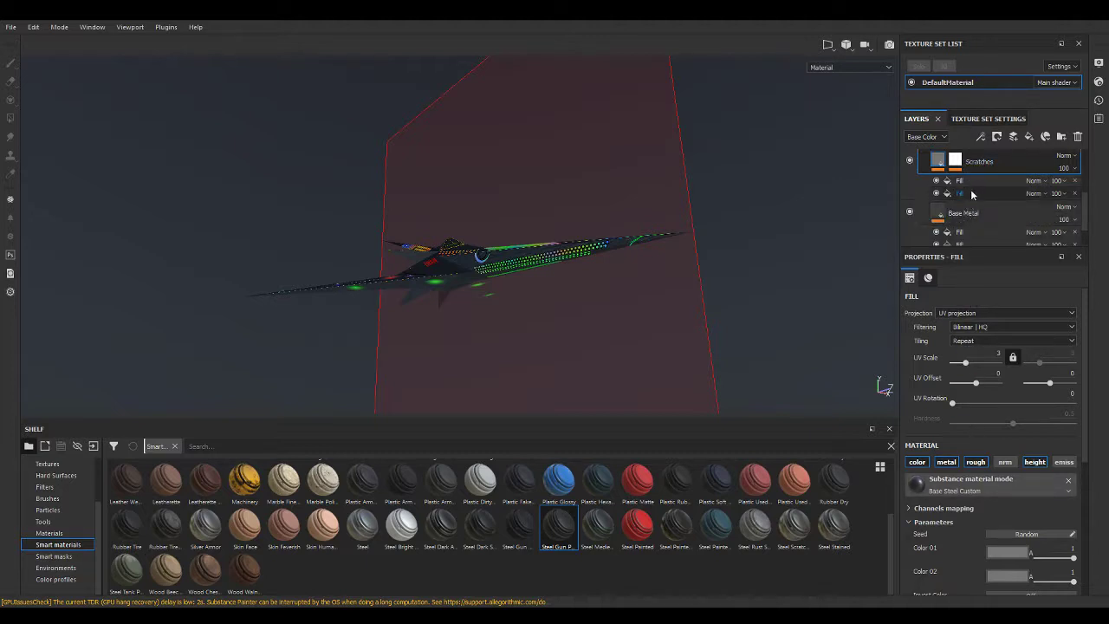
scroll(971, 189, "up", 1)
left_click(973, 173)
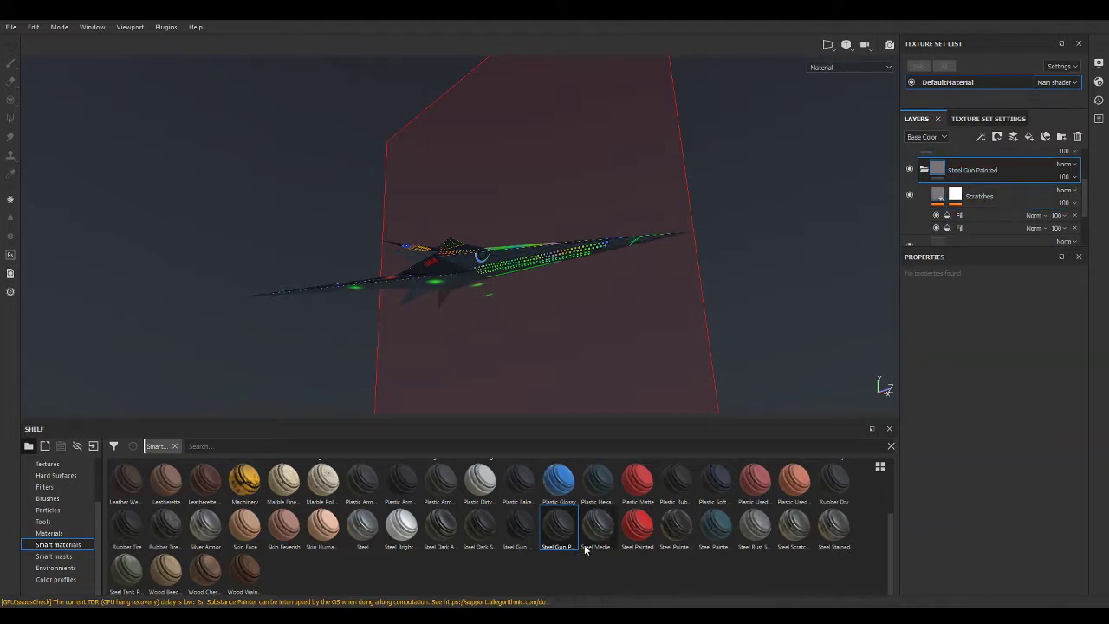
Add Steel Medieval Stylized to the layer stack and delete the Steel Gun Painted folder.
mouse_move(594, 539)
left_mouse_down()
mouse_move(901, 324)
mouse_move(924, 166)
mouse_move(951, 134)
mouse_move(958, 163)
left_mouse_up()
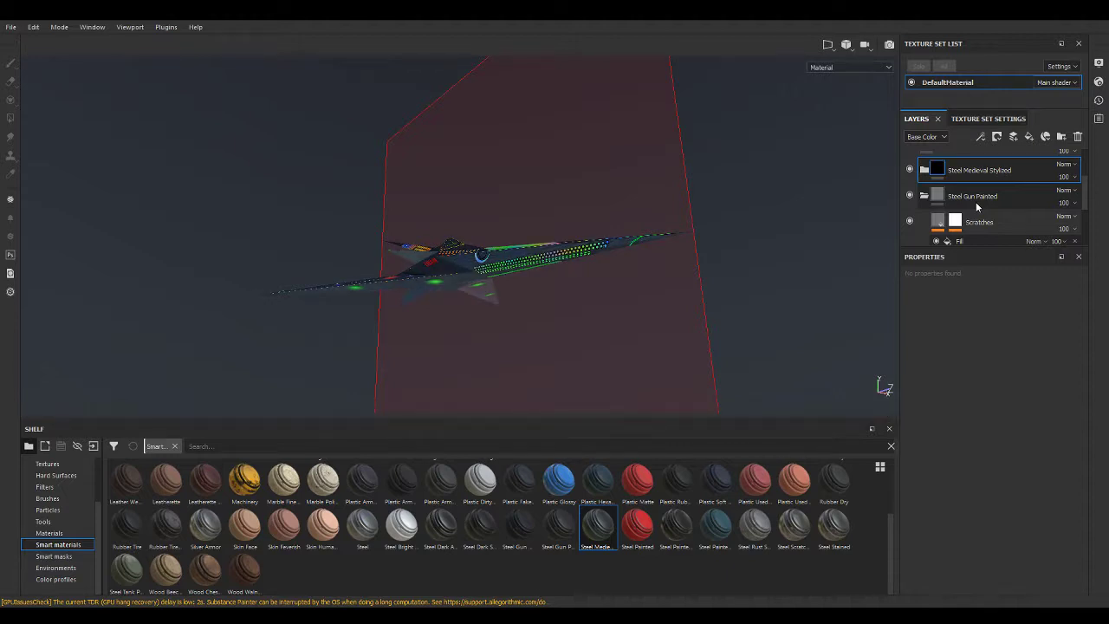
left_click(976, 199)
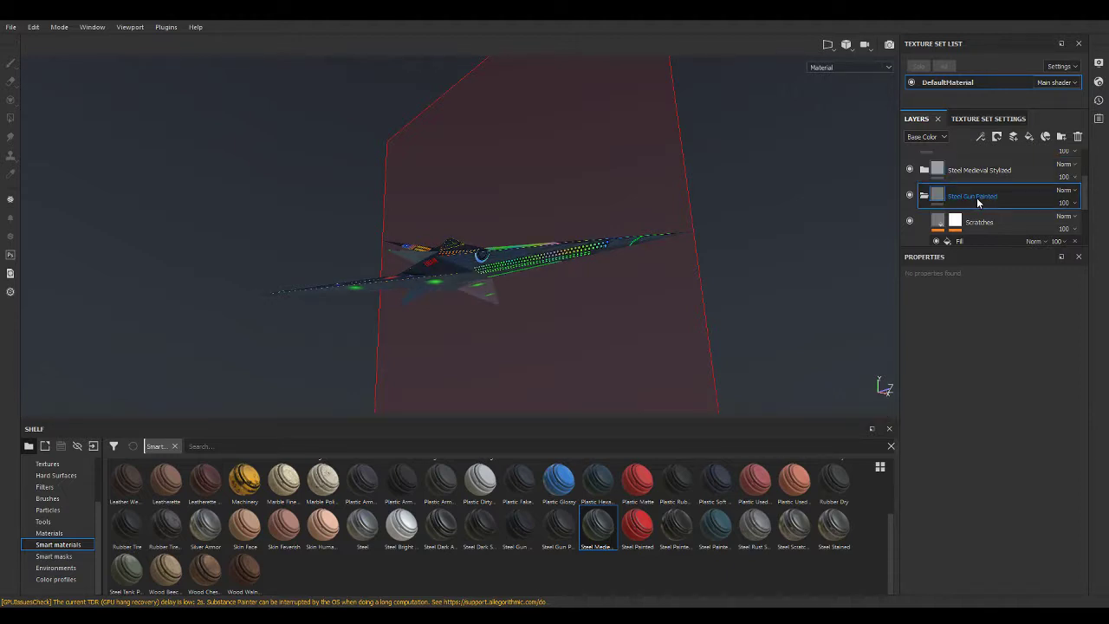
key("Delete")
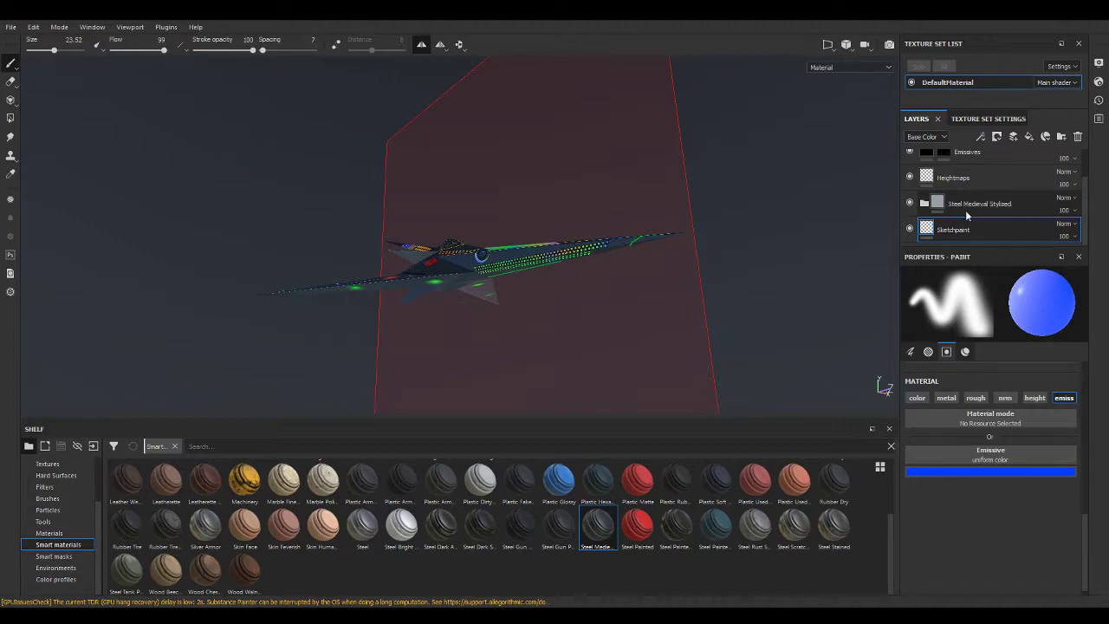
mouse_move(656, 185)
left_mouse_down("alt")
mouse_move(660, 235)
mouse_move(693, 272)
mouse_move(755, 260)
mouse_move(788, 200)
mouse_move(799, 287)
mouse_move(659, 282)
mouse_move(260, 193)
mouse_move(641, 174)
mouse_move(695, 229)
mouse_move(782, 251)
left_mouse_up("alt")
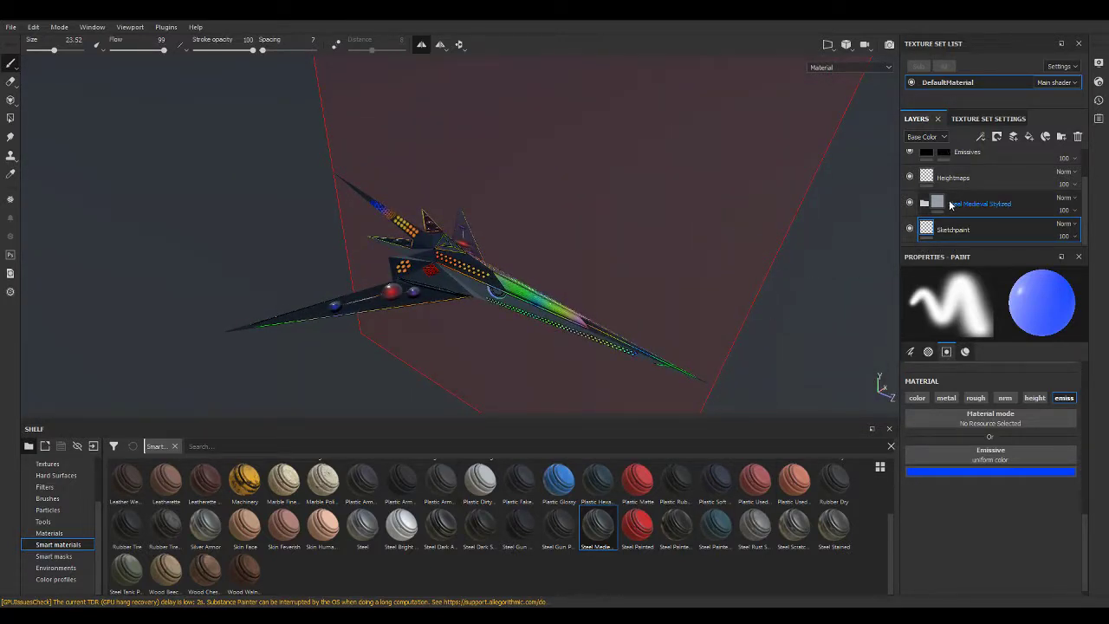
left_click(950, 204)
Expand Steel Medieval Stylized and review the Base Metal fill layer's properties.
left_click(924, 203)
scroll(929, 217, "down", 2)
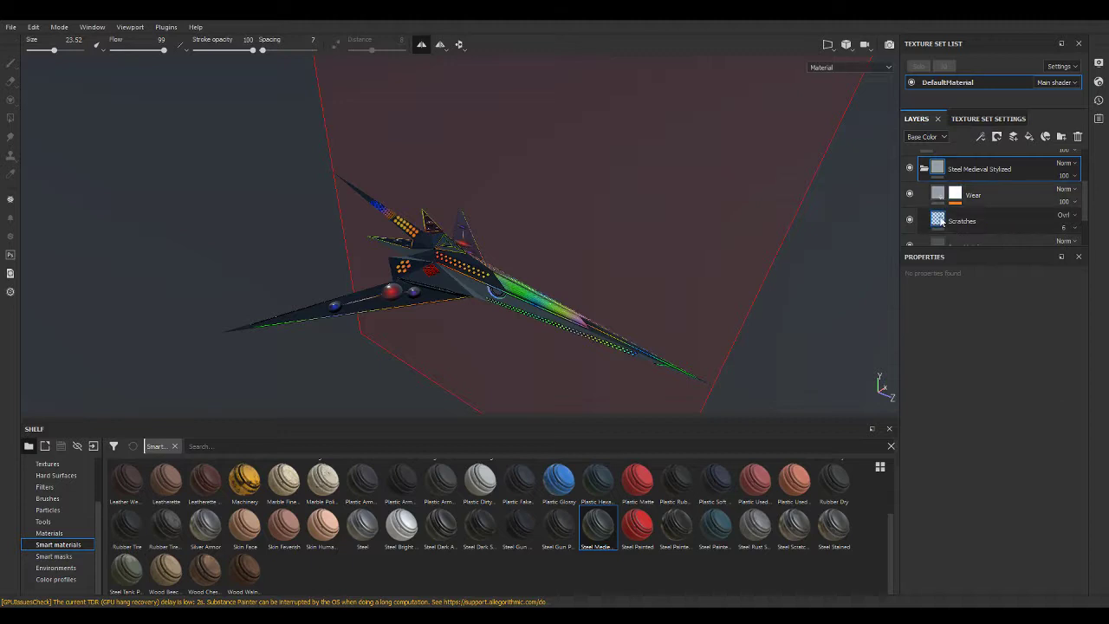
scroll(940, 221, "down", 2)
left_click(942, 199)
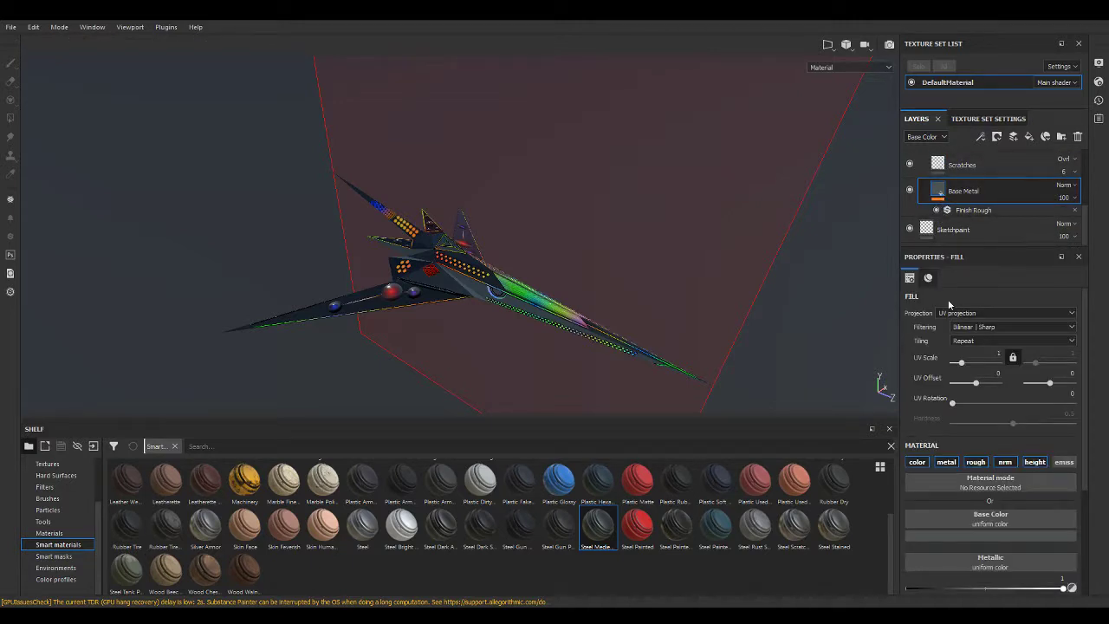
scroll(948, 303, "down", 2)
scroll(961, 390, "down", 1)
scroll(979, 477, "down", 1)
scroll(993, 566, "down", 1)
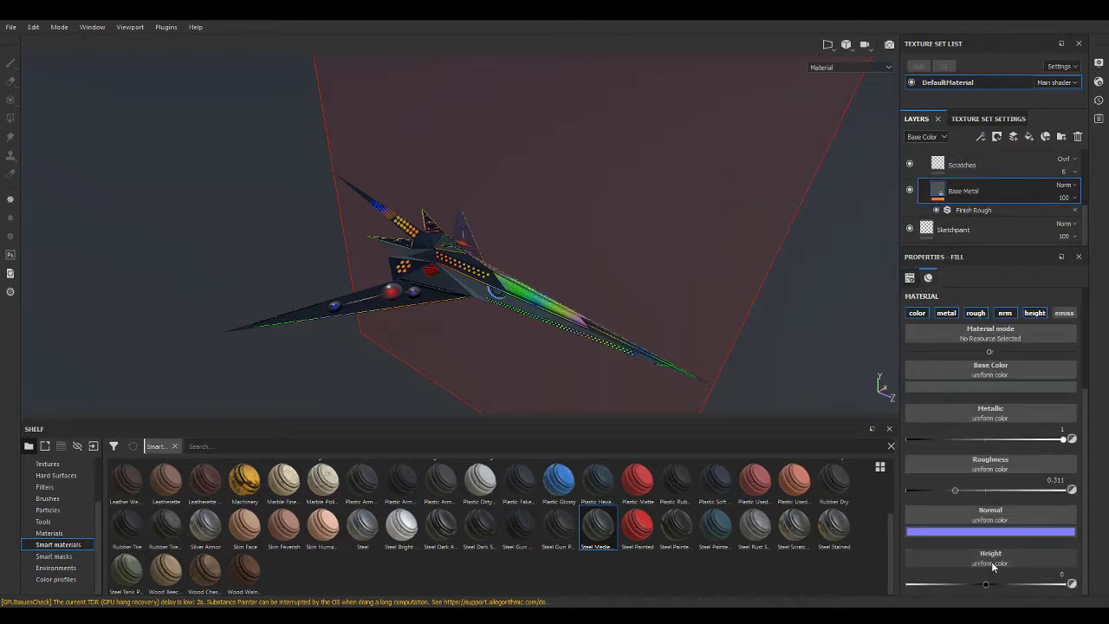
scroll(984, 501, "up", 2)
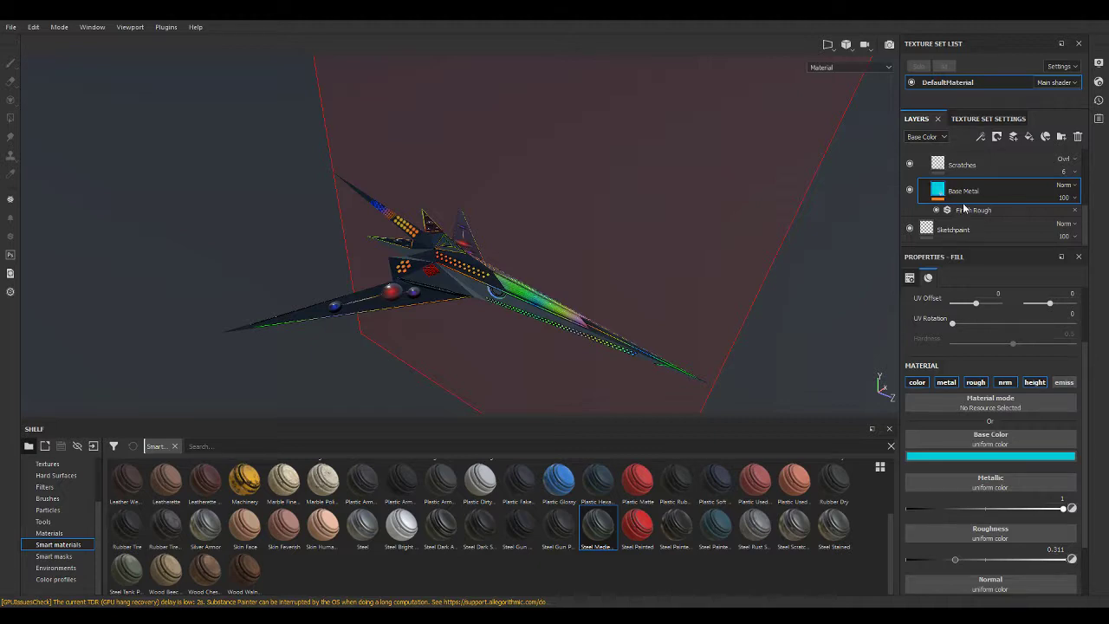
scroll(1022, 196, "up", 2)
scroll(1004, 197, "up", 1)
scroll(952, 196, "up", 1)
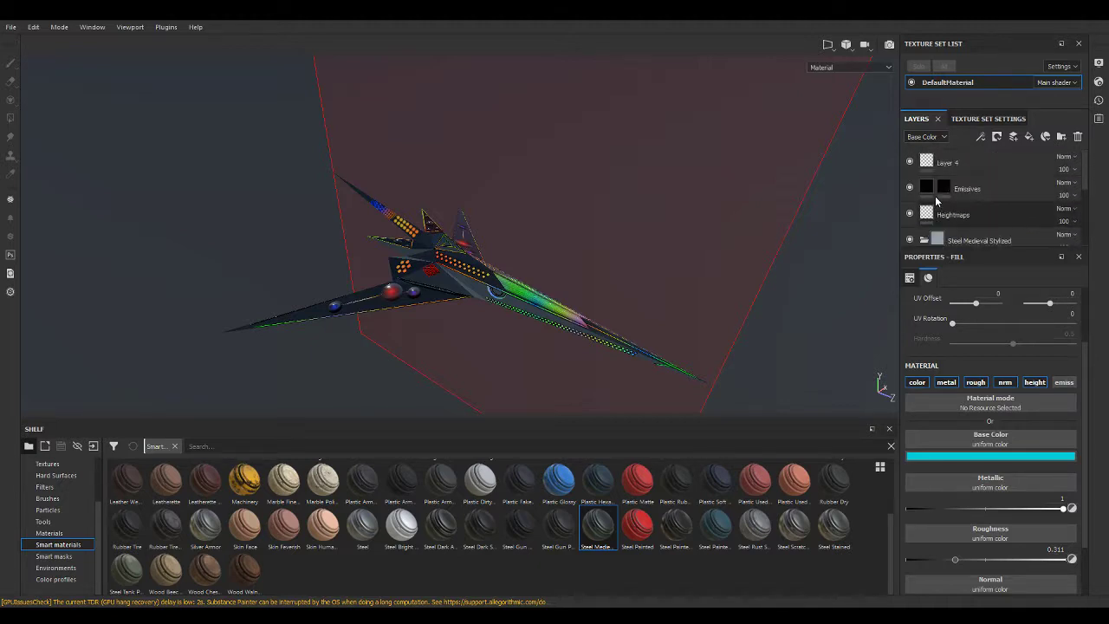
scroll(953, 213, "down", 1)
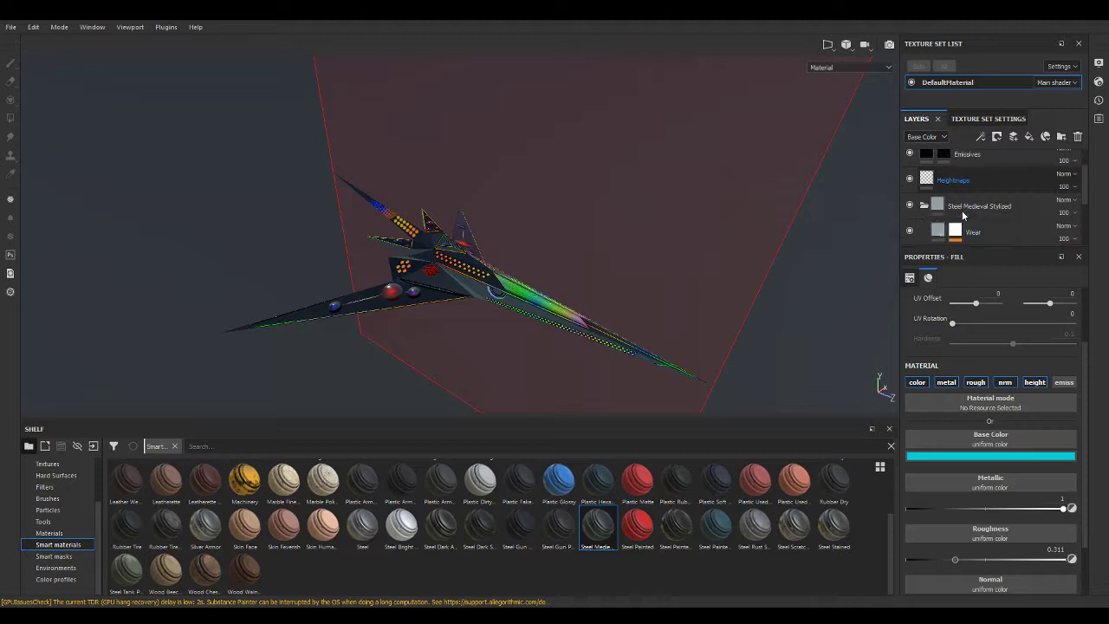
scroll(962, 217, "down", 2)
scroll(948, 205, "down", 1)
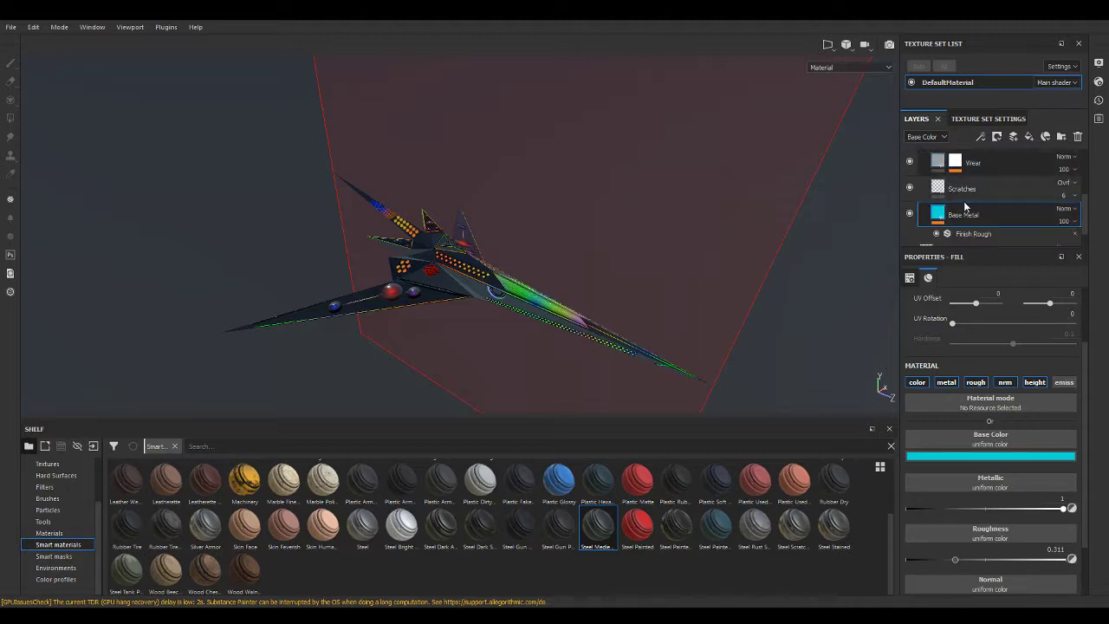
Toggle the Wear layer to check the base, then darken the base colour to dark teal.
left_click(910, 163)
mouse_move(433, 148)
left_mouse_down("alt")
mouse_move(156, 119)
mouse_move(95, 141)
mouse_move(133, 177)
mouse_move(136, 199)
left_mouse_up("alt")
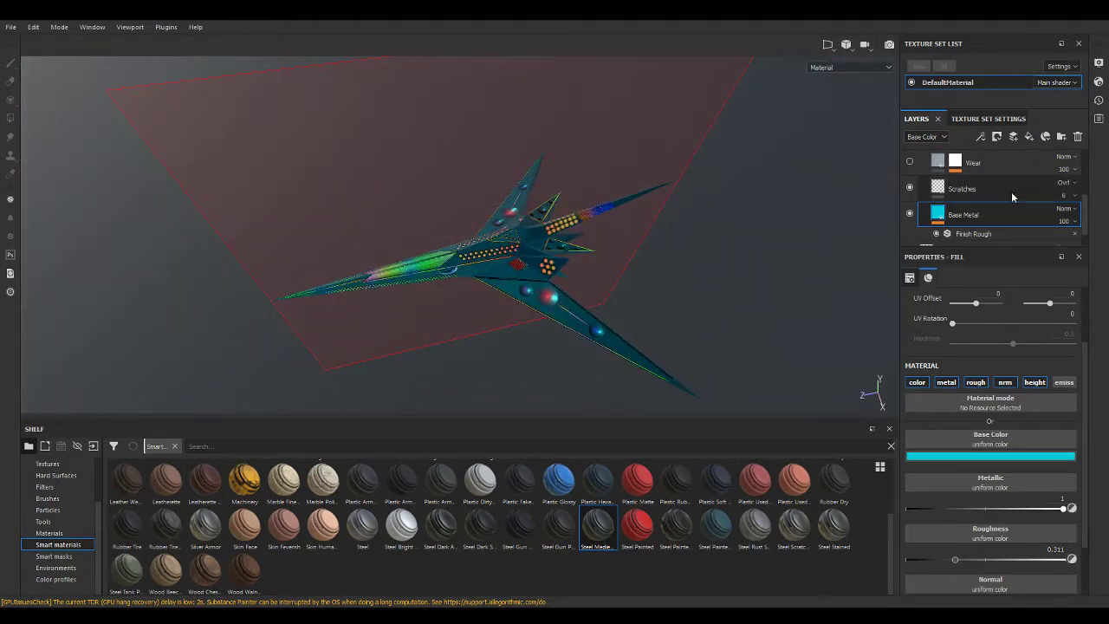
left_click(910, 163)
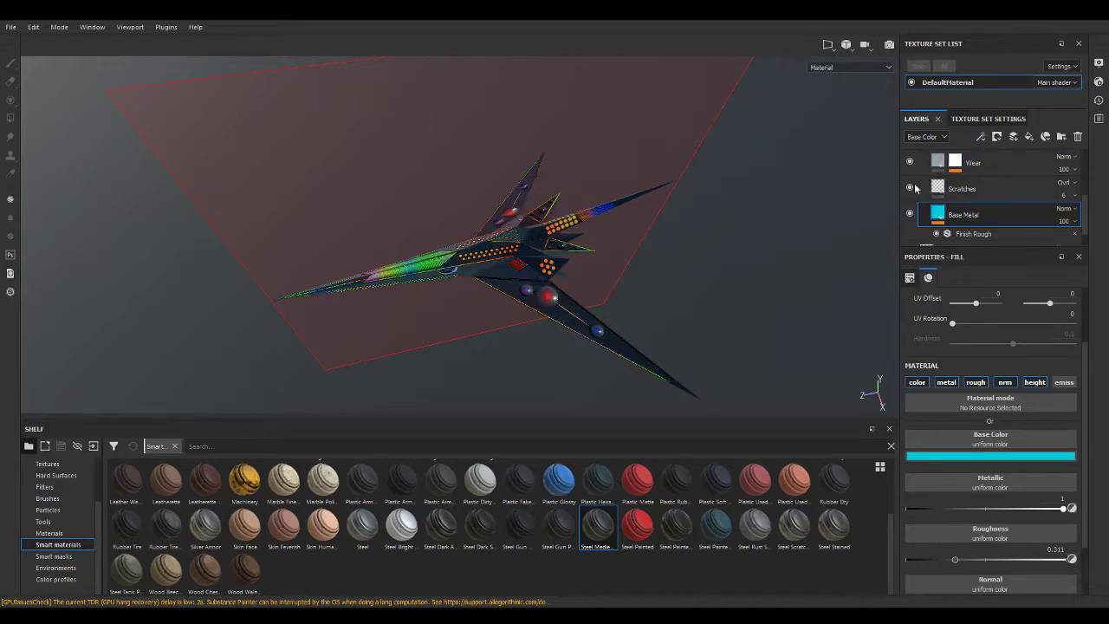
scroll(940, 180, "up", 2)
scroll(940, 182, "up", 1)
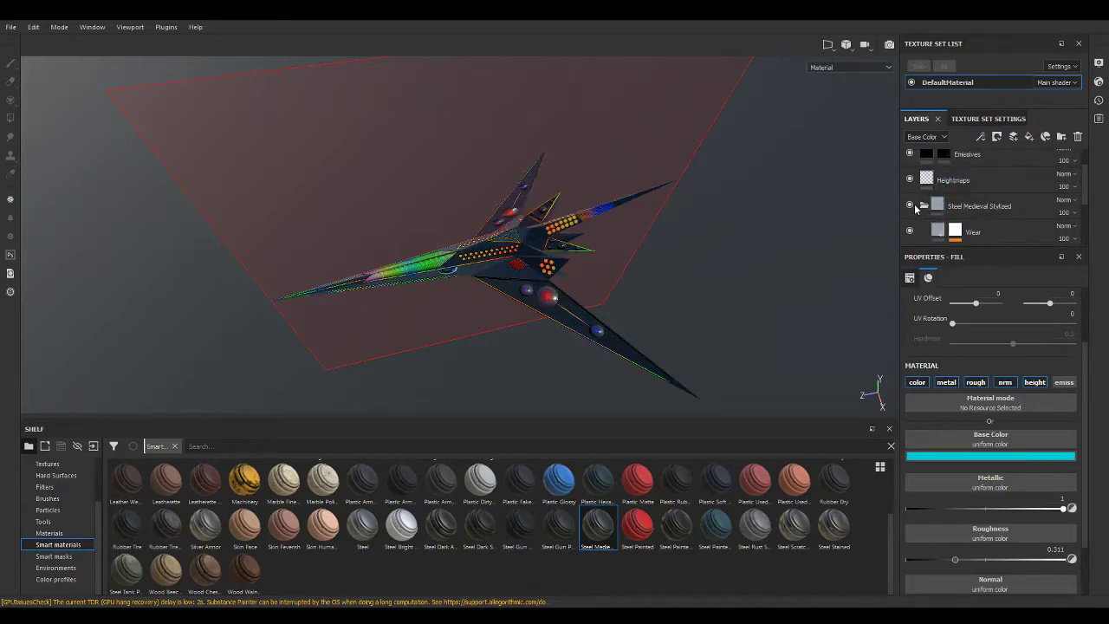
scroll(915, 208, "down", 1)
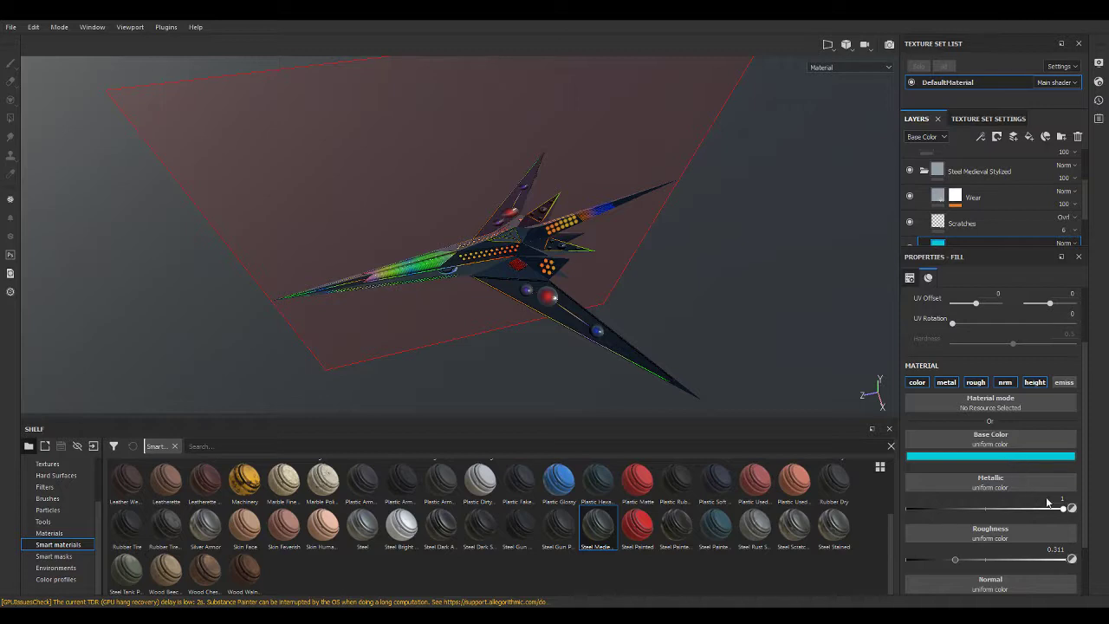
left_click_drag(1094, 506, 1103, 558)
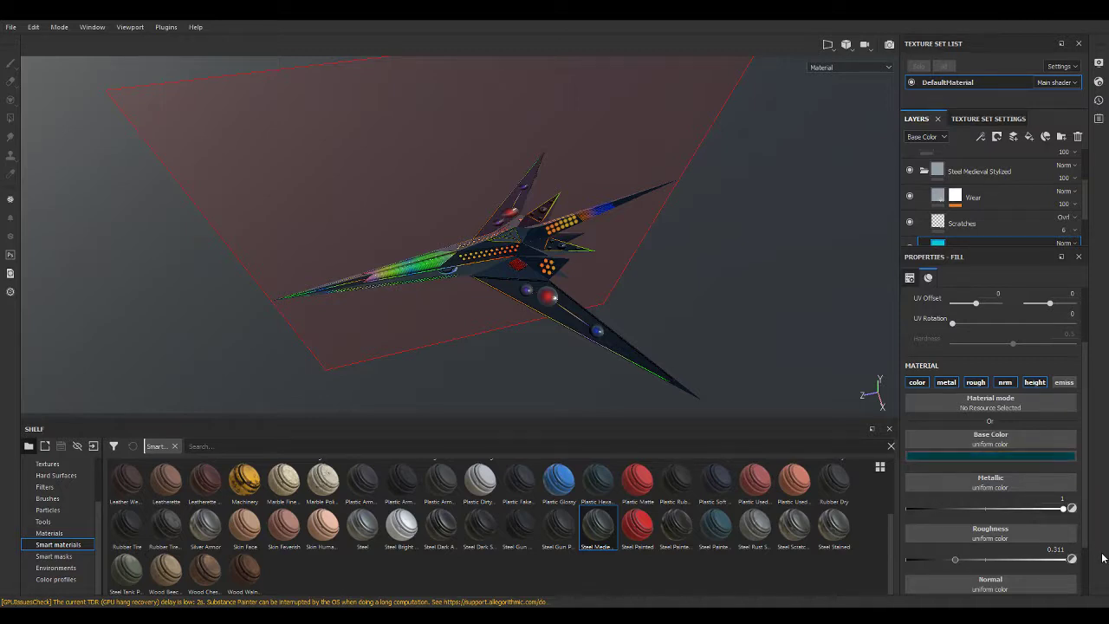
mouse_move(766, 335)
left_mouse_down("alt")
mouse_move(805, 260)
mouse_move(817, 198)
mouse_move(719, 184)
mouse_move(804, 208)
mouse_move(834, 265)
mouse_move(469, 316)
mouse_move(446, 401)
mouse_move(417, 386)
mouse_move(732, 201)
mouse_move(764, 319)
left_mouse_up("alt")
left_click(995, 173)
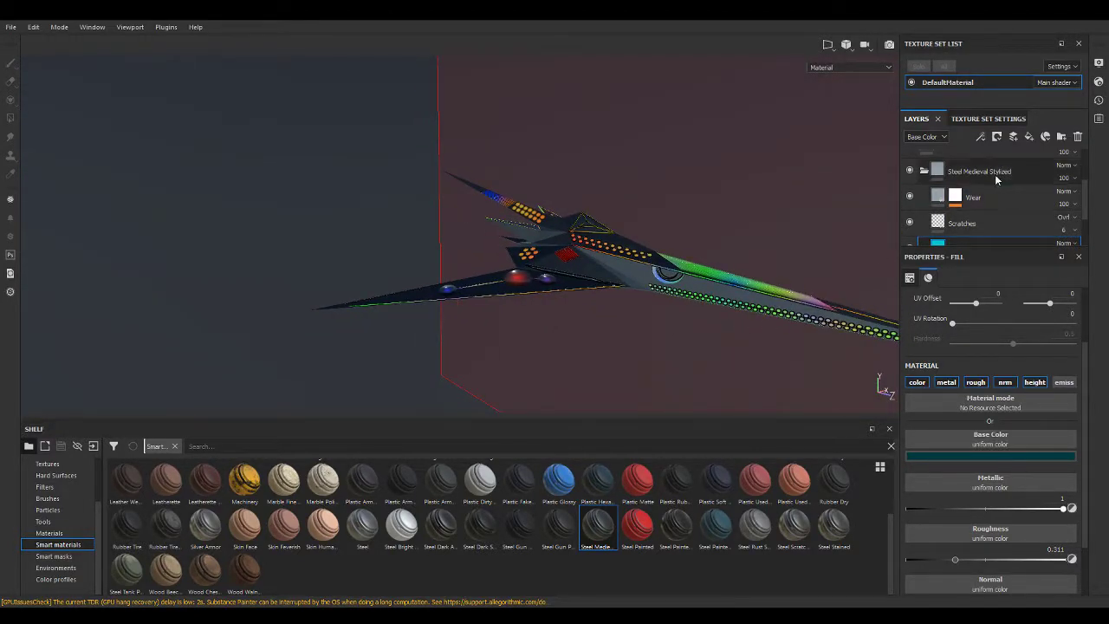
key("Delete")
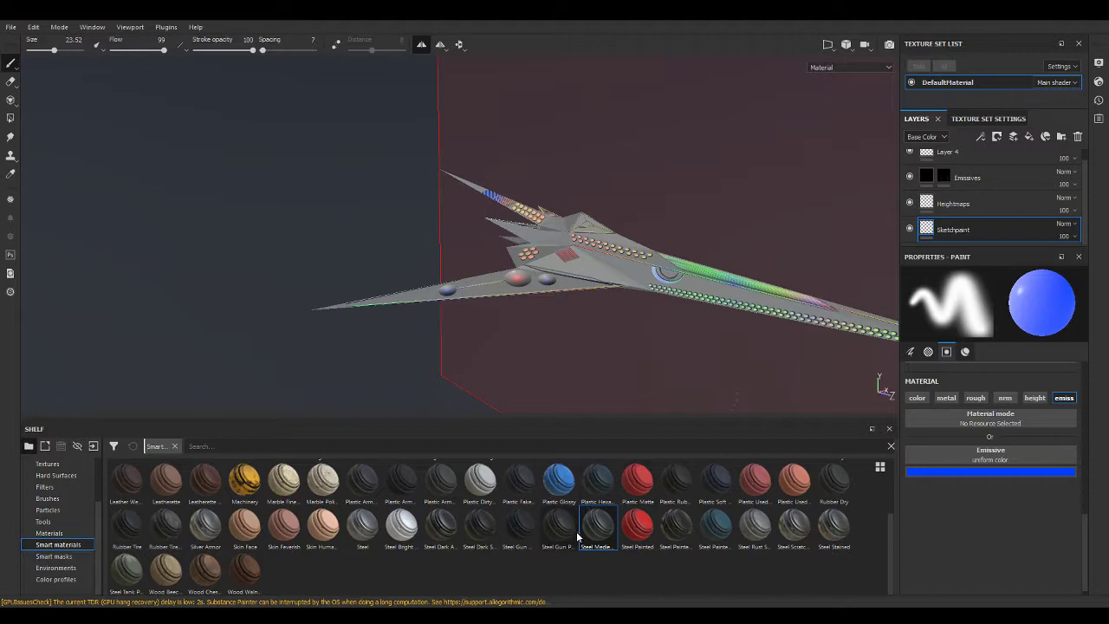
left_click_drag(435, 538, 907, 393)
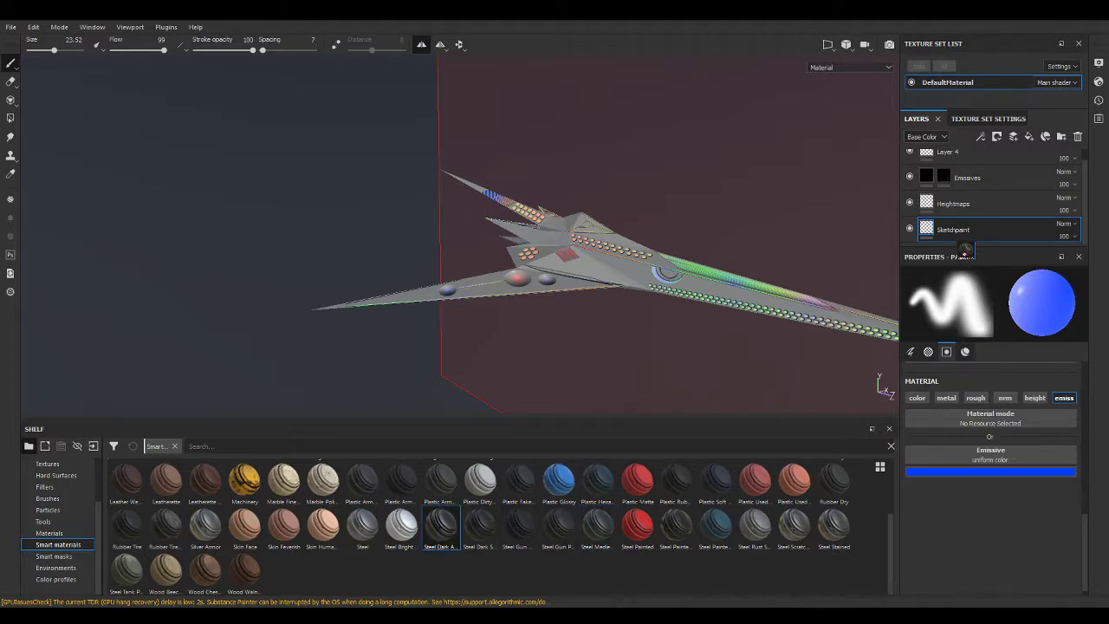
mouse_move(964, 250)
left_mouse_down()
mouse_move(974, 189)
mouse_move(975, 213)
left_mouse_up()
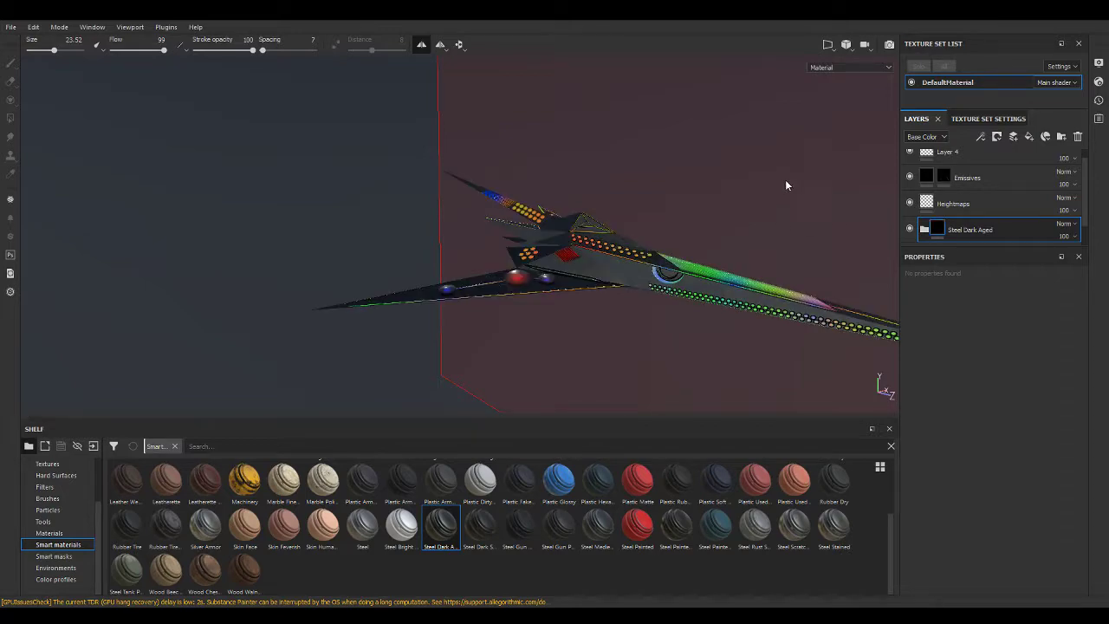
left_click_drag(802, 164, 522, 161, "alt")
mouse_move(750, 175)
left_mouse_down("alt")
mouse_move(453, 171)
mouse_move(597, 181)
mouse_move(338, 156)
mouse_move(242, 159)
mouse_move(302, 285)
mouse_move(384, 219)
mouse_move(698, 148)
mouse_move(389, 265)
mouse_move(450, 202)
mouse_move(727, 186)
mouse_move(699, 329)
mouse_move(701, 401)
mouse_move(702, 390)
left_mouse_up("alt")
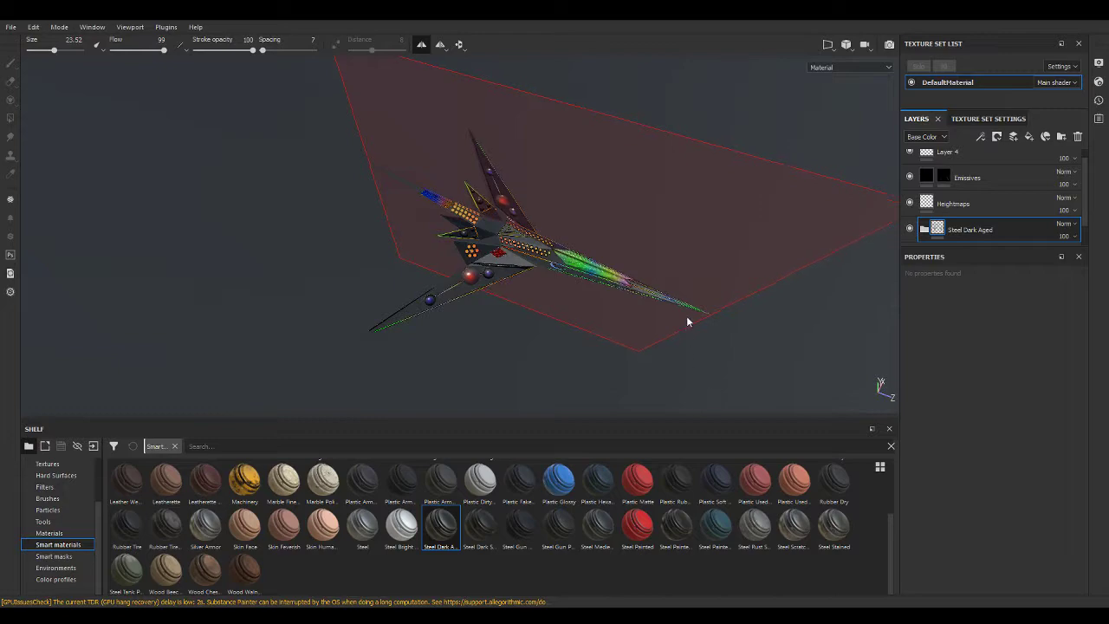
scroll(685, 314, "up", 5)
scroll(619, 292, "up", 3)
mouse_move(619, 292)
left_mouse_down("alt")
mouse_move(387, 241)
mouse_move(717, 265)
mouse_move(535, 201)
mouse_move(628, 173)
mouse_move(667, 320)
mouse_move(698, 278)
mouse_move(698, 291)
left_mouse_up("alt")
scroll(717, 265, "down", 3)
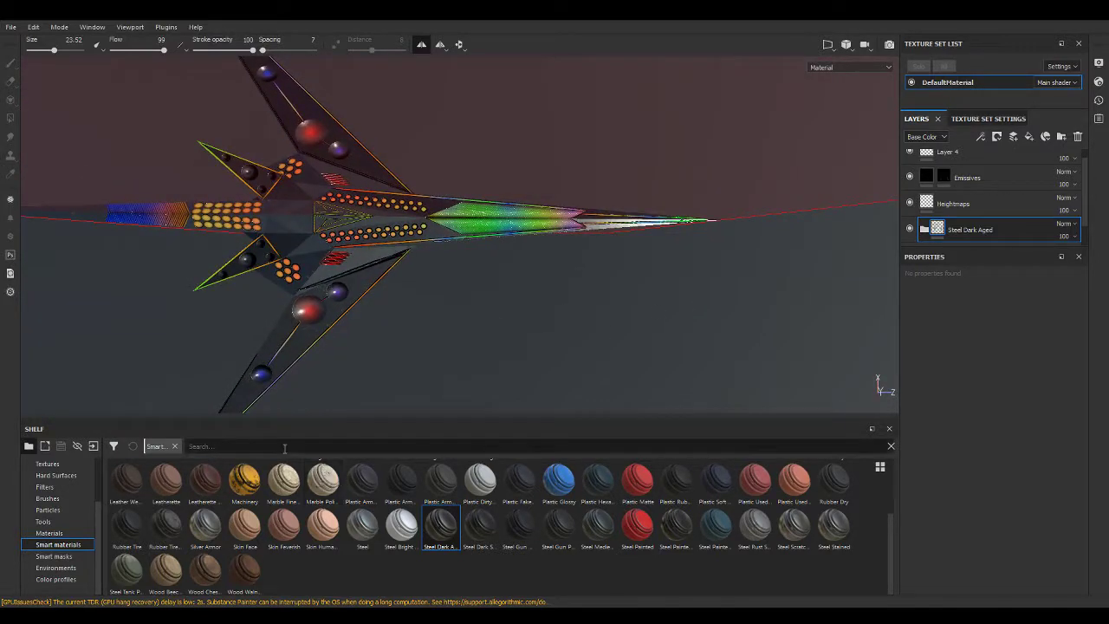
scroll(972, 234, "up", 1)
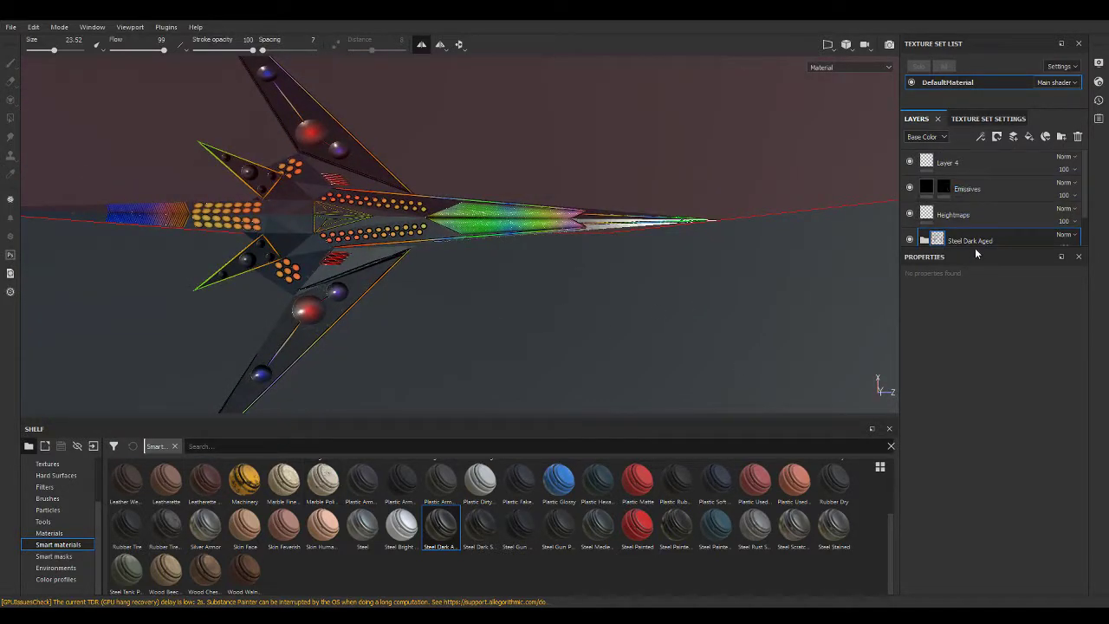
Target the Emissives layer mask and pick the Shape Thorn alpha via a 'shape' search.
left_click_drag(975, 249, 974, 319)
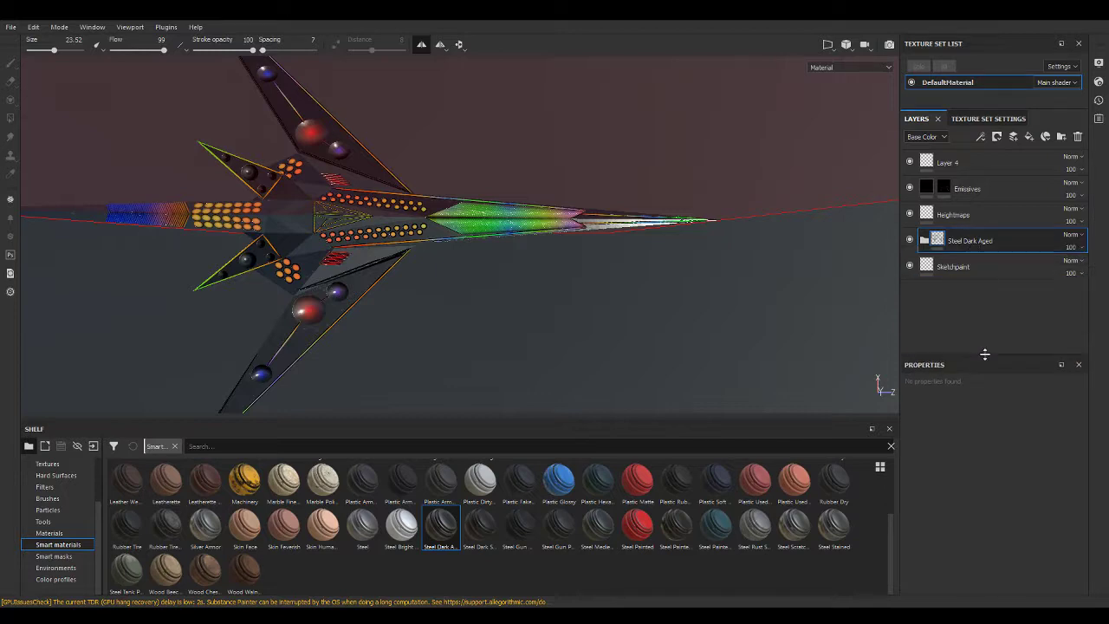
left_click(936, 188)
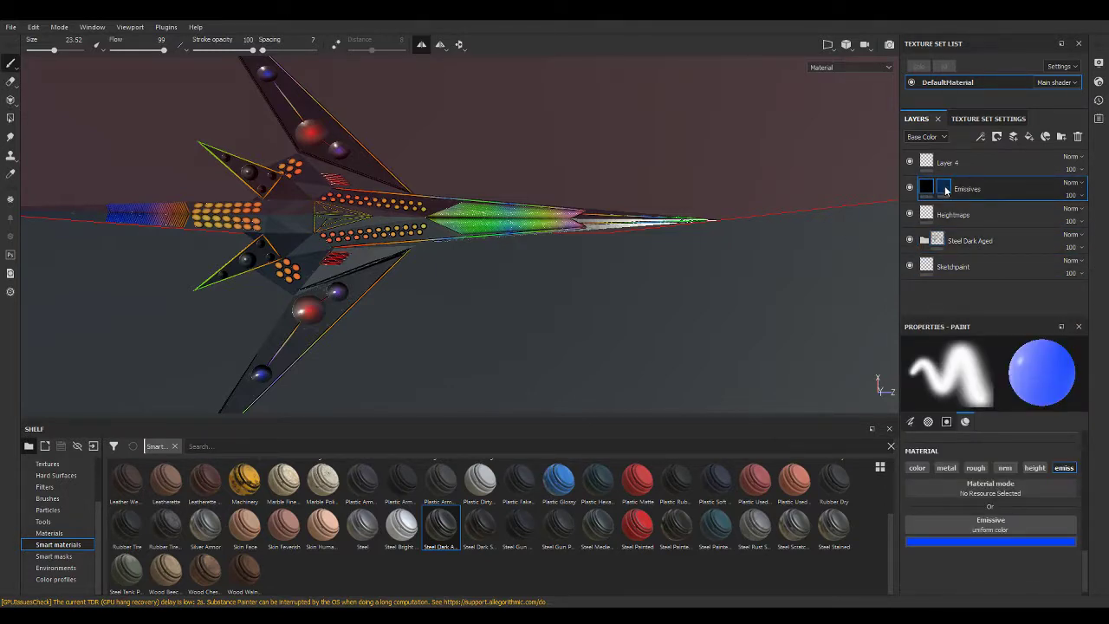
left_click(944, 187)
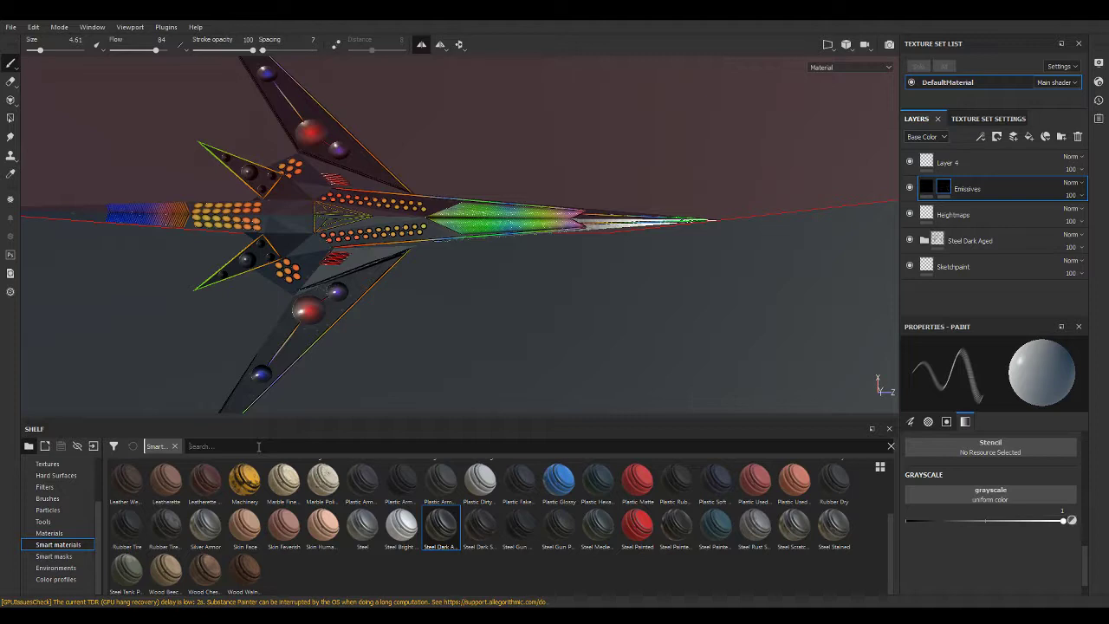
type("circle")
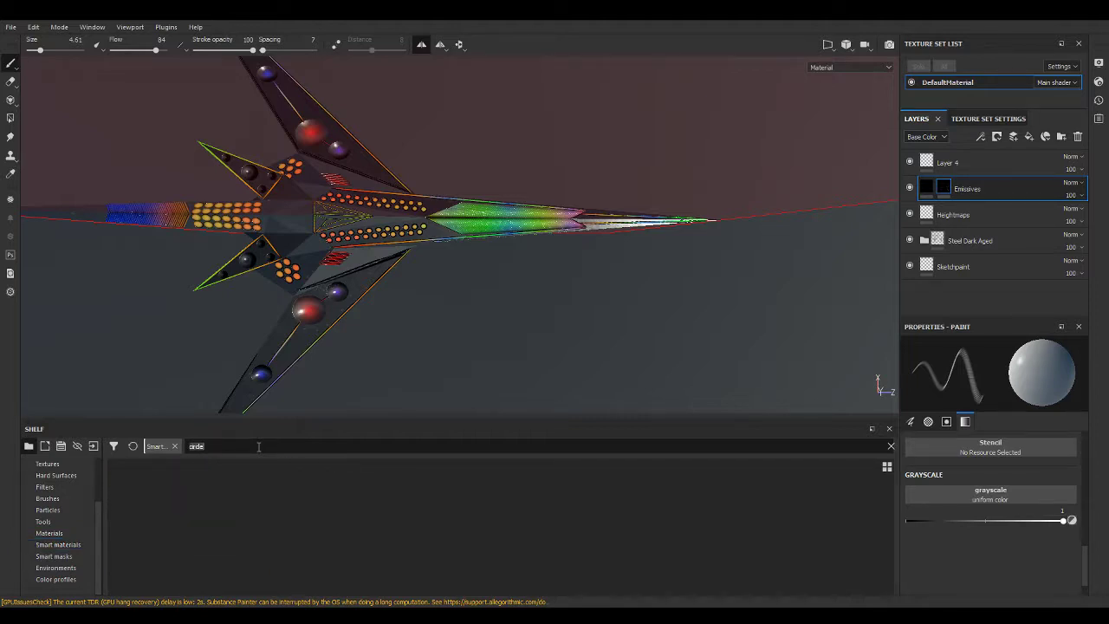
key("BackSpace")
key("BackSpace")
key("BackSpace")
type("shape")
scroll(67, 485, "up", 3)
left_click(55, 487)
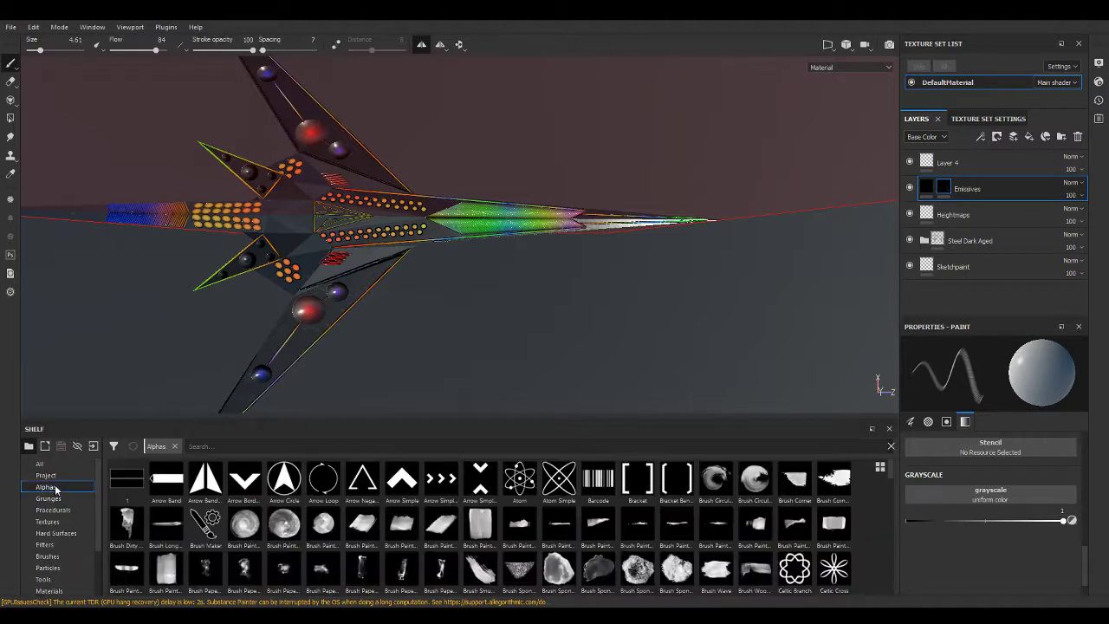
left_click(240, 445)
type("shape")
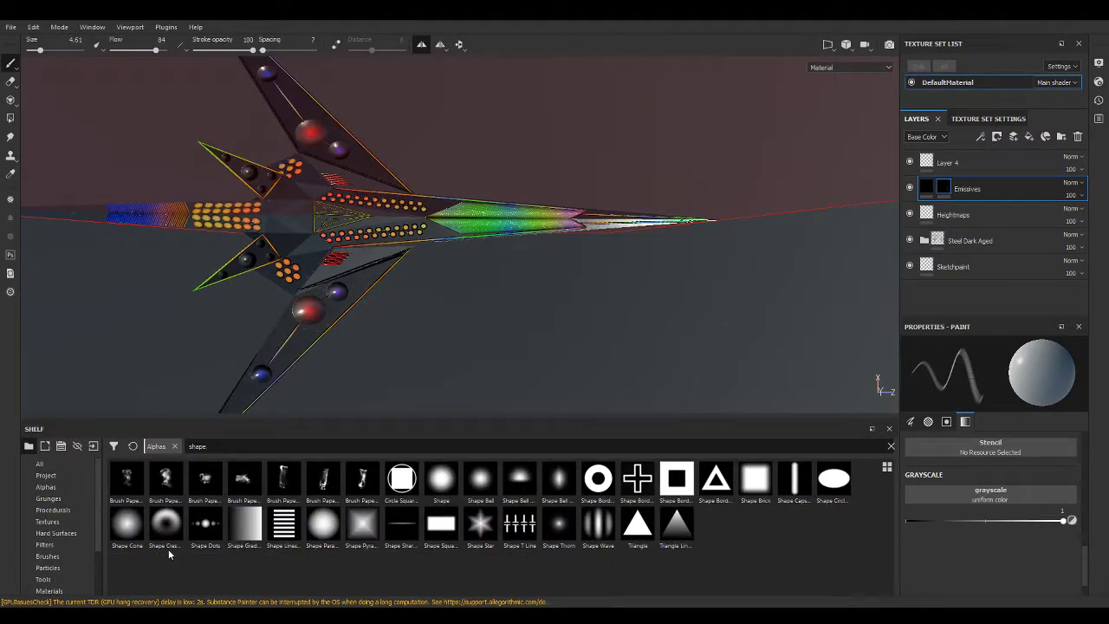
left_click(559, 524)
Make the dark spheres on the triangle wing panel glow.
scroll(269, 208, "up", 3)
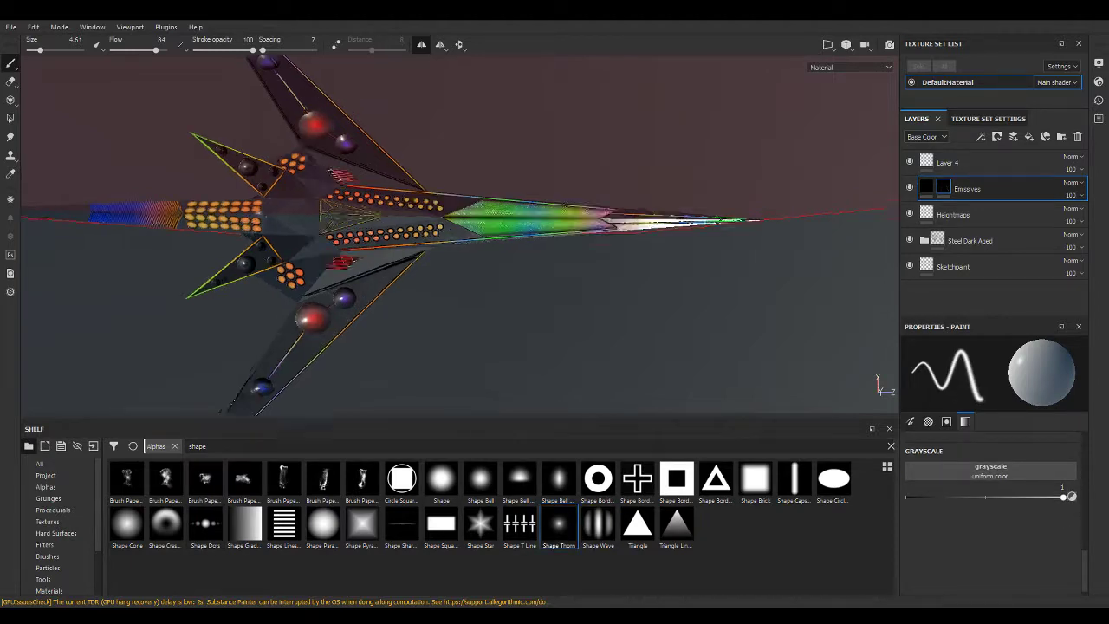
scroll(292, 124, "up", 3)
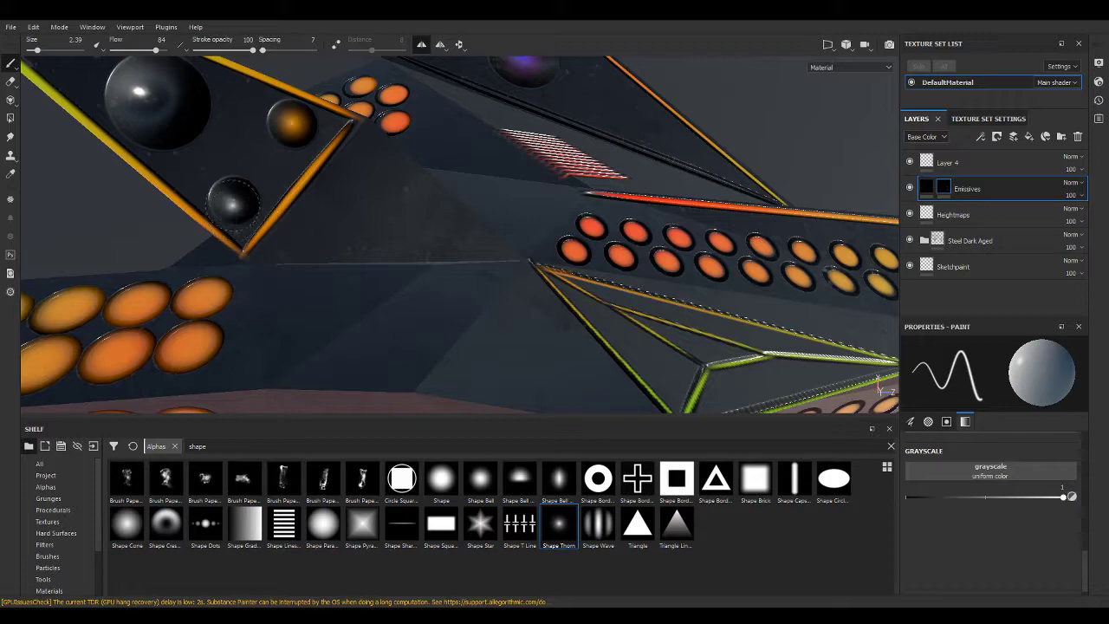
left_click_drag(230, 201, 234, 199)
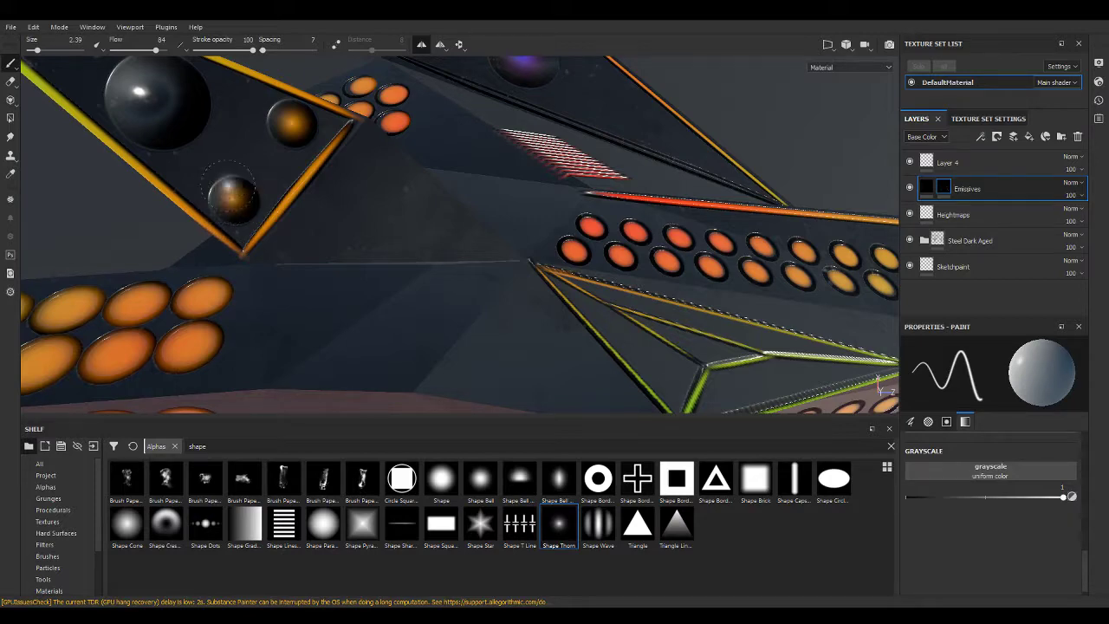
left_click_drag(207, 143, 404, 156, "alt")
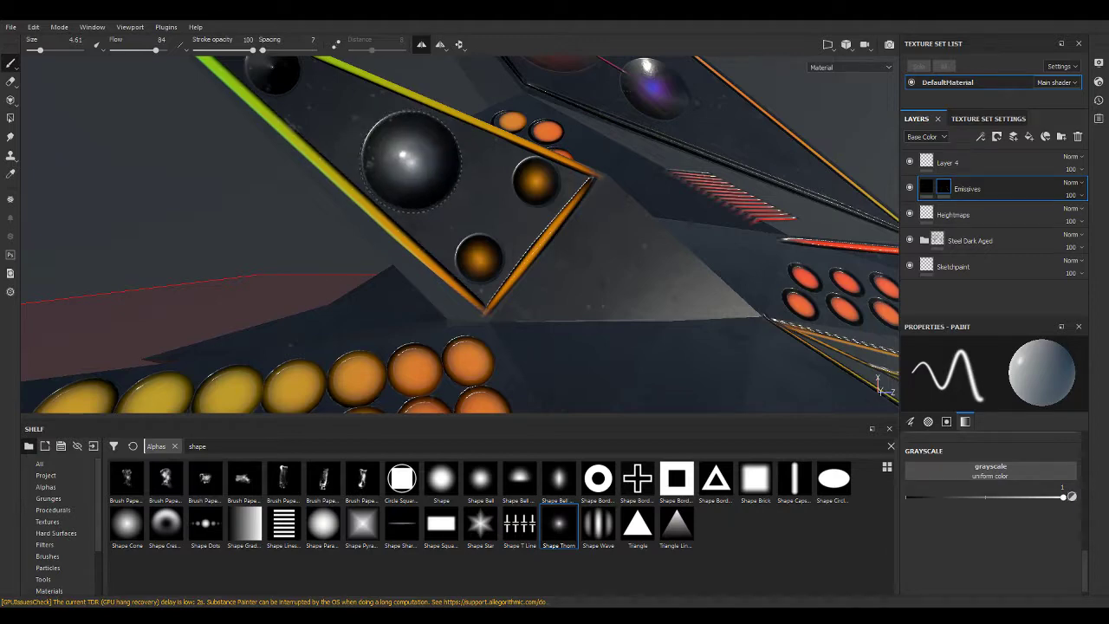
left_click_drag(409, 160, 458, 195, "alt")
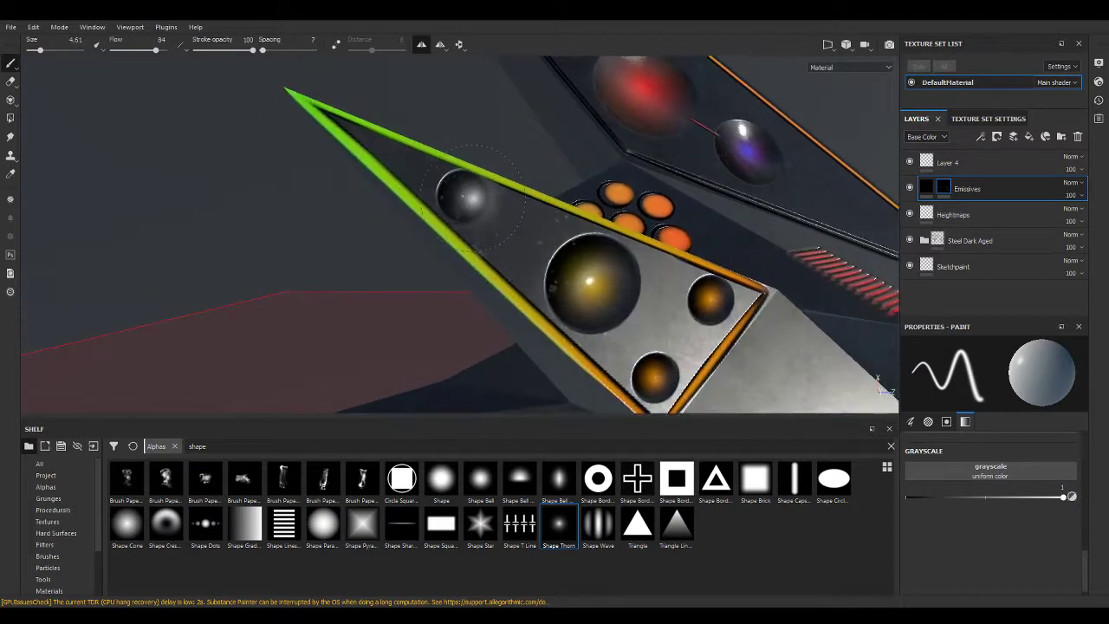
left_click(457, 195)
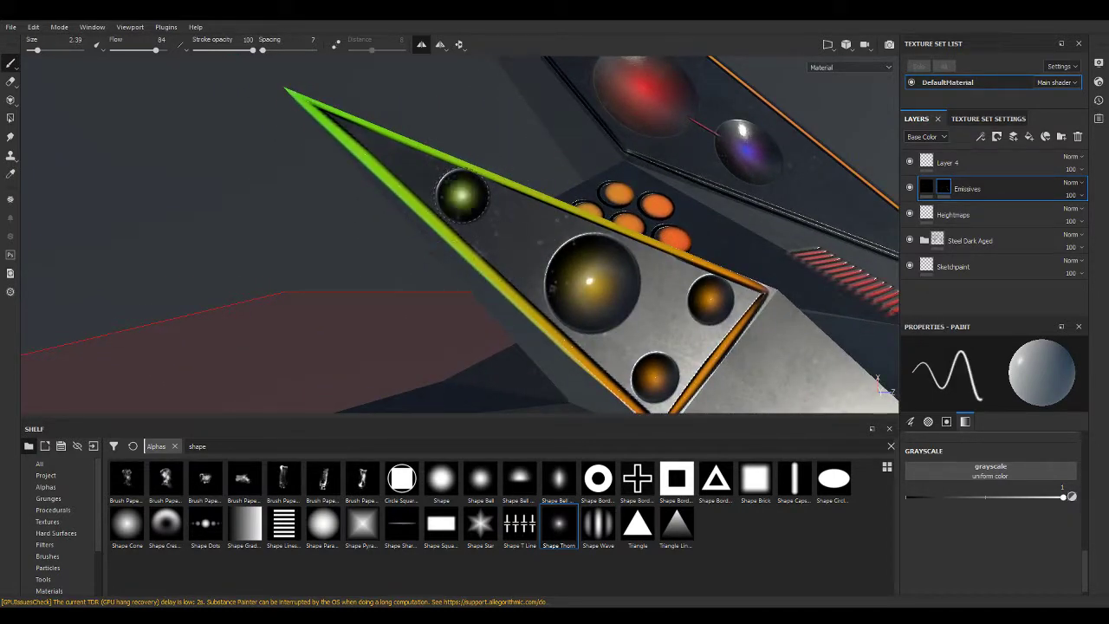
scroll(462, 196, "down", 5)
mouse_move(461, 195)
left_mouse_down("alt")
mouse_move(502, 225)
mouse_move(416, 216)
mouse_move(381, 190)
left_mouse_up("alt")
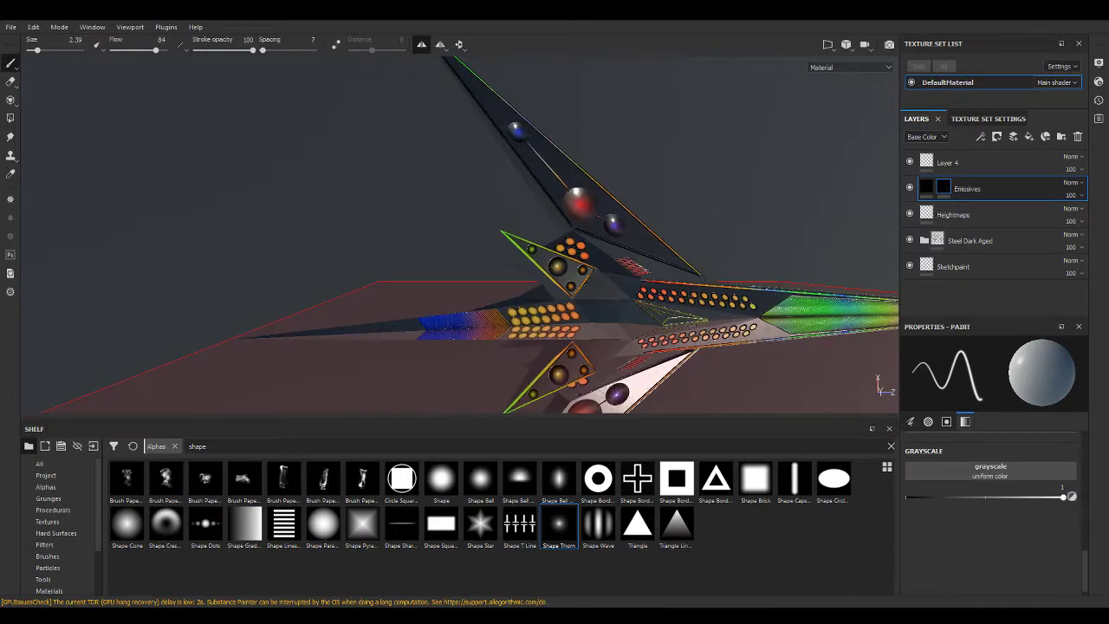
scroll(345, 232, "up", 5)
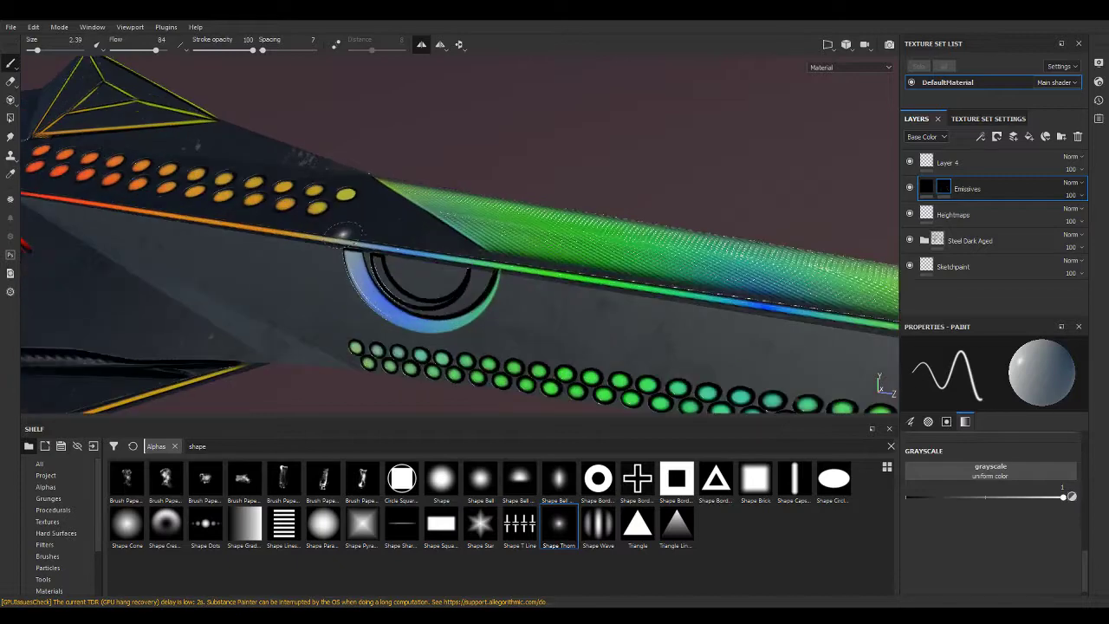
Orbit toward the round hull ring and set the brush size to about 6.4.
left_click_drag(345, 232, 431, 237, "alt")
scroll(269, 438, "up", 3)
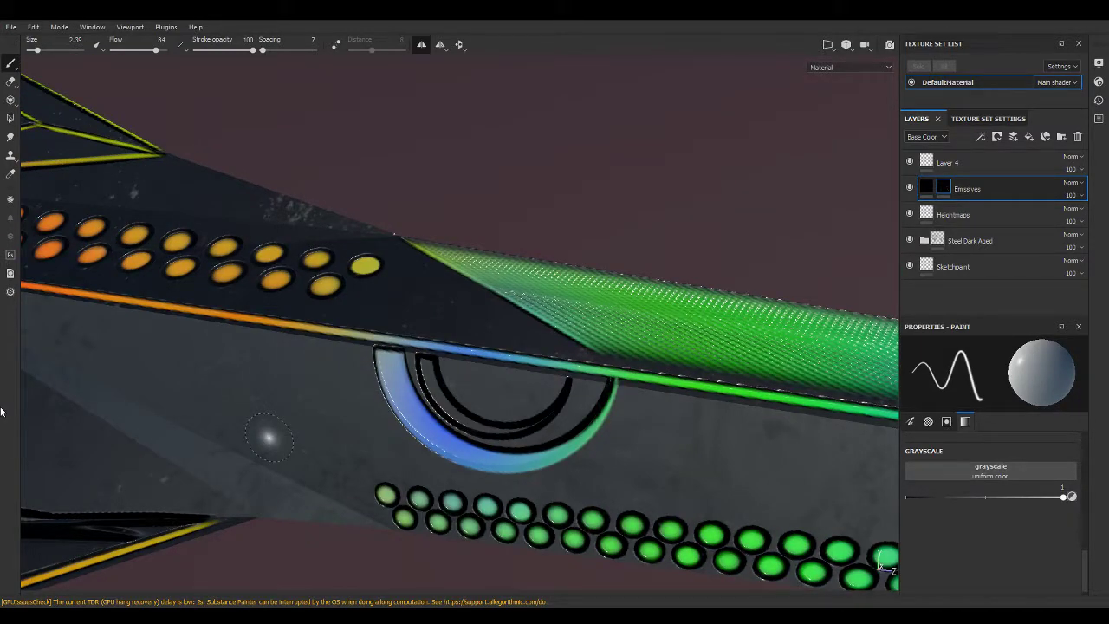
mouse_move(37, 470)
left_mouse_down("alt")
mouse_move(488, 329)
mouse_move(511, 346)
left_mouse_up("alt")
scroll(511, 347, "up", 2)
scroll(509, 333, "up", 2)
scroll(508, 316, "up", 1)
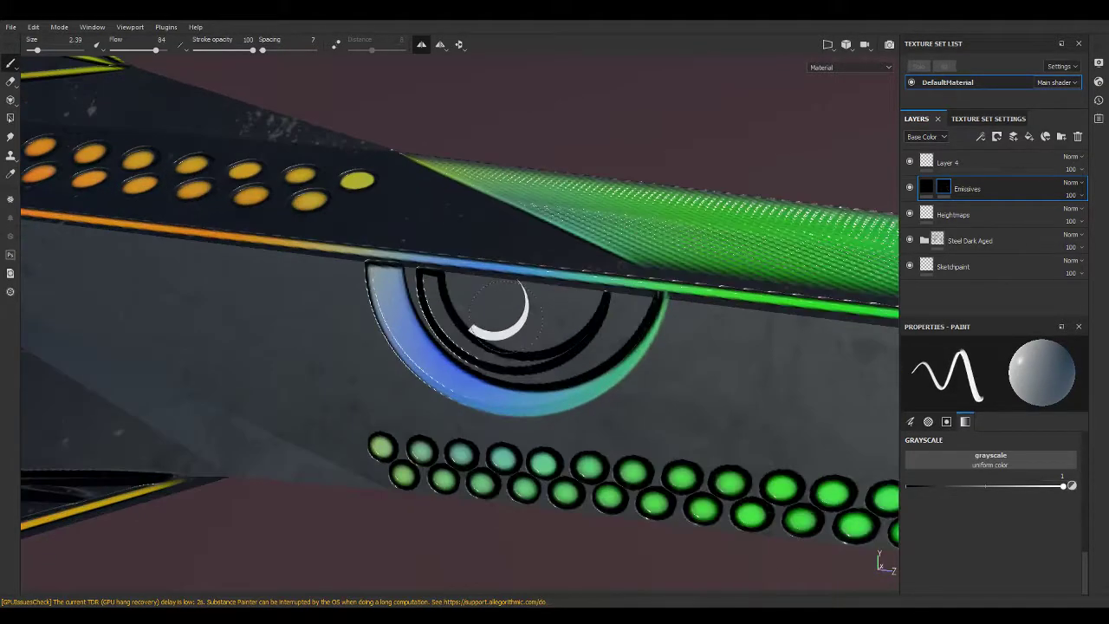
right_click_drag(510, 317, 519, 312, "ctrl")
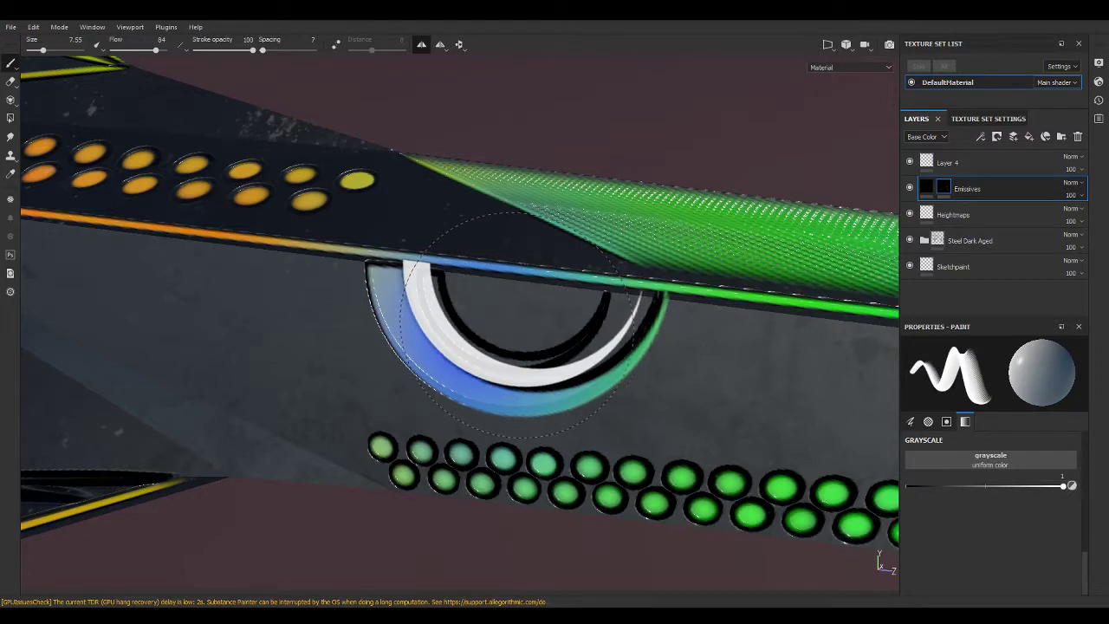
scroll(1005, 472, "up", 3)
scroll(1003, 465, "up", 2)
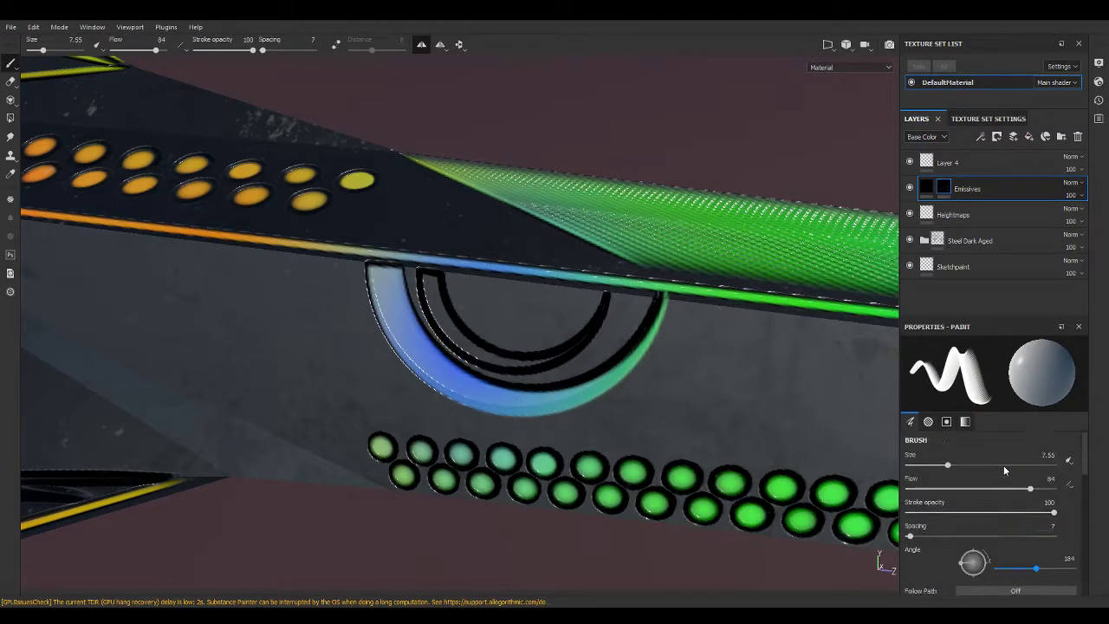
left_click_drag(949, 468, 943, 465)
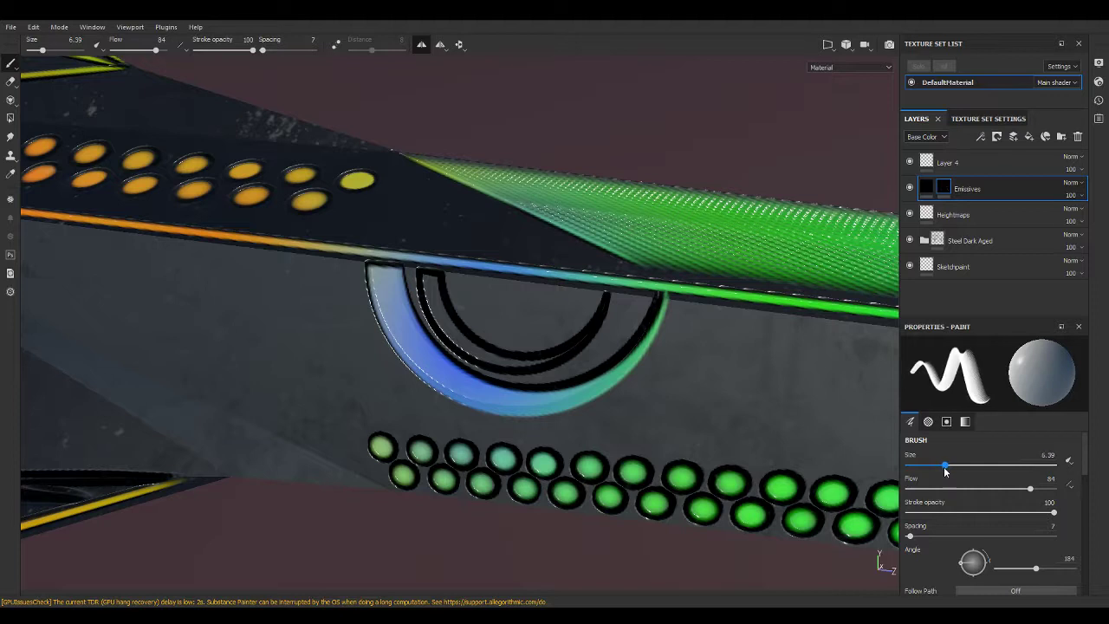
Try glowing strokes on the inner ring at sizes 6.4 and 5.6, undoing both.
left_click_drag(506, 319, 518, 324)
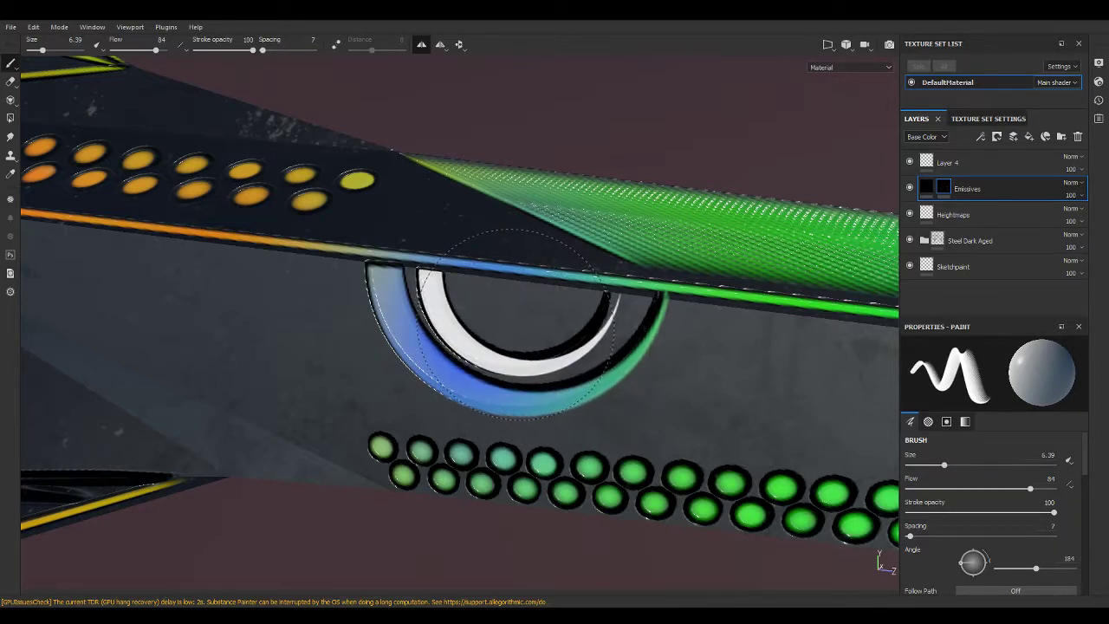
key("ctrl+z")
left_click_drag(943, 465, 942, 465)
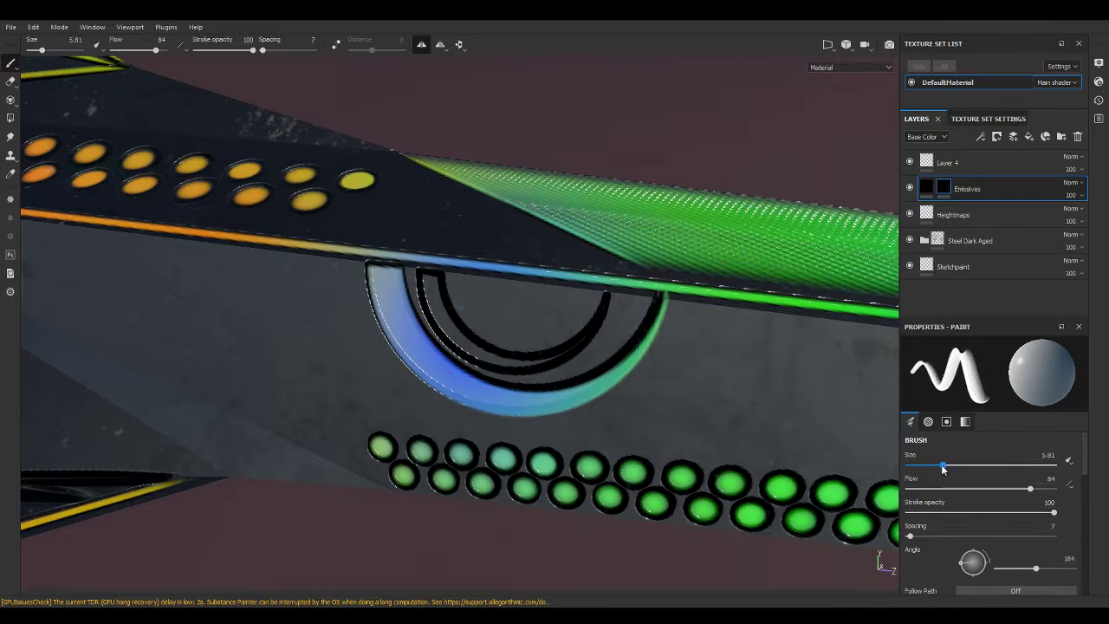
left_click_drag(511, 325, 508, 323)
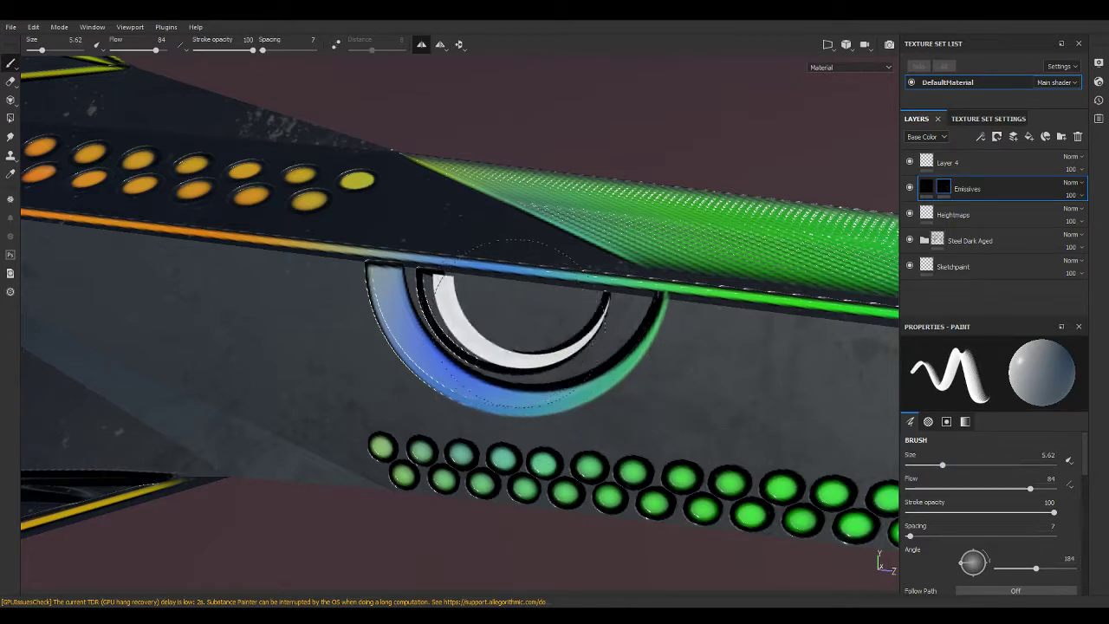
key("ctrl+z")
left_click(946, 465)
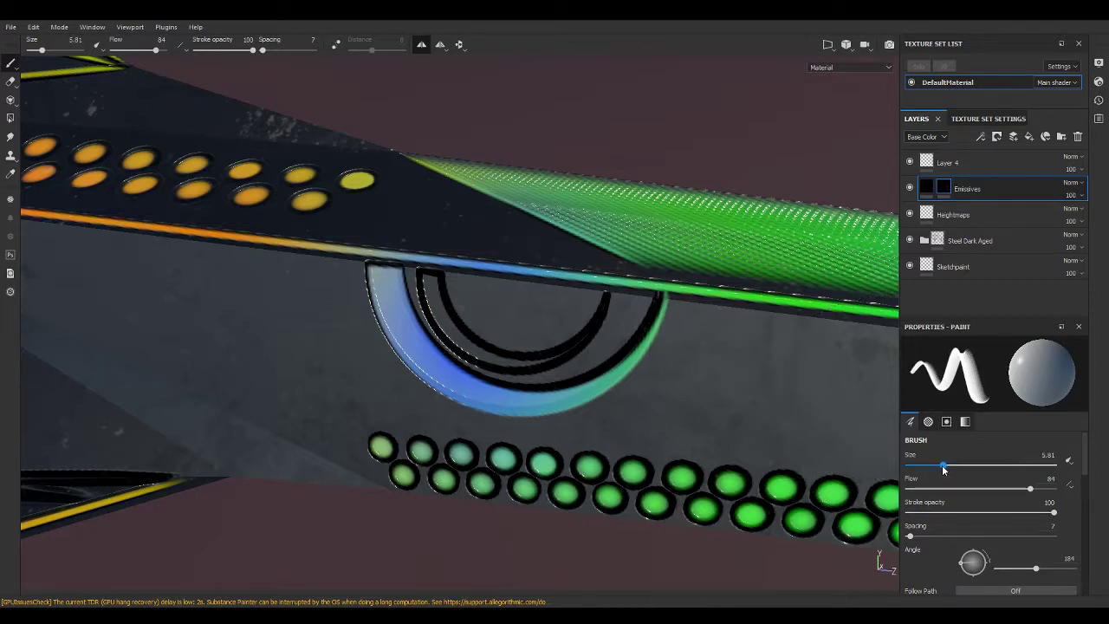
key("ctrl")
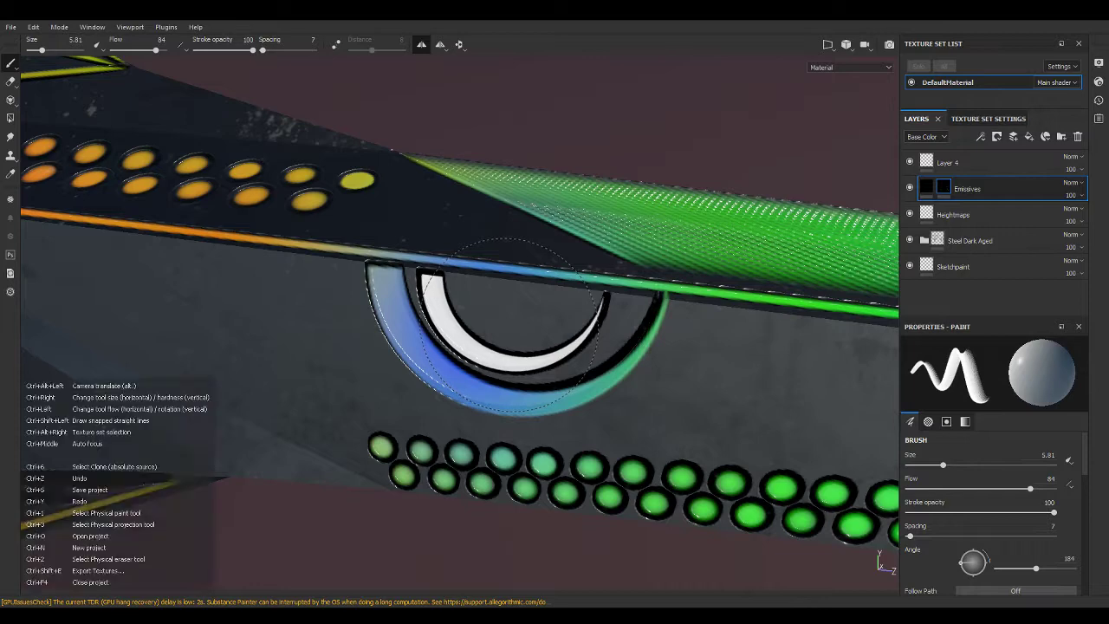
mouse_move(706, 394)
left_mouse_down("alt")
mouse_move(745, 334)
mouse_move(533, 387)
left_mouse_up("alt")
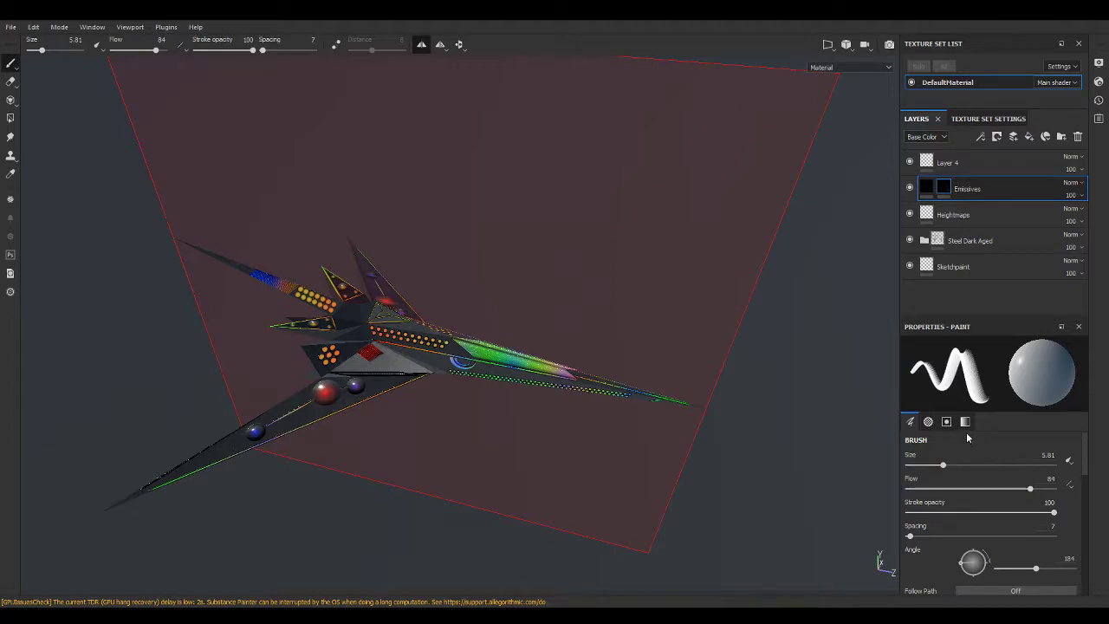
Paint the Emissives layer's colour blue along the ship's green glowing panel.
left_click(926, 187)
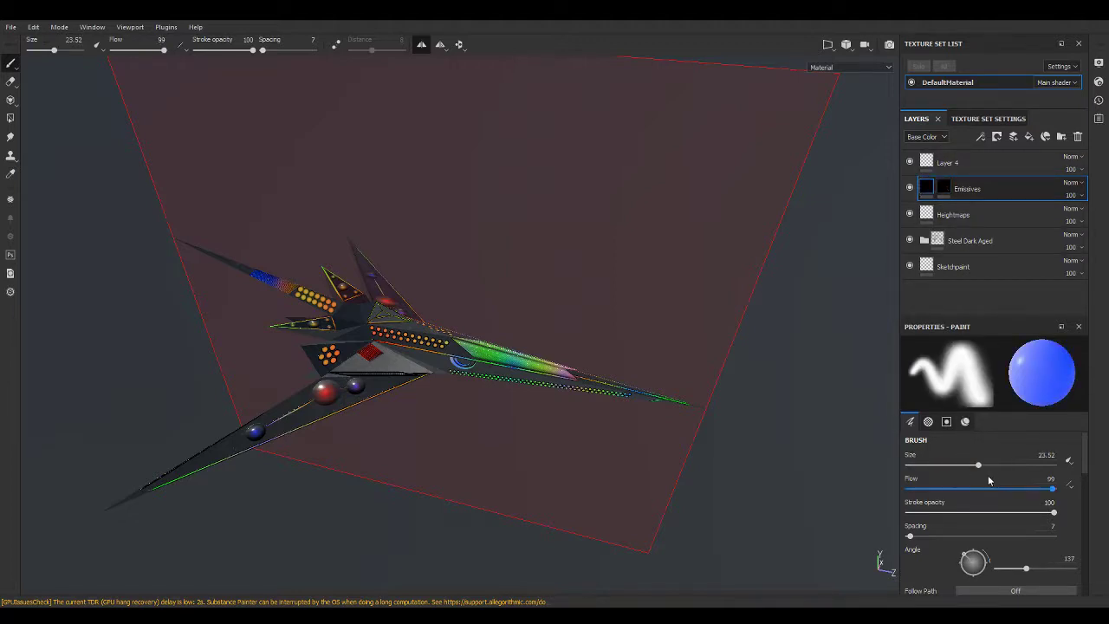
scroll(988, 474, "down", 3)
scroll(985, 494, "down", 2)
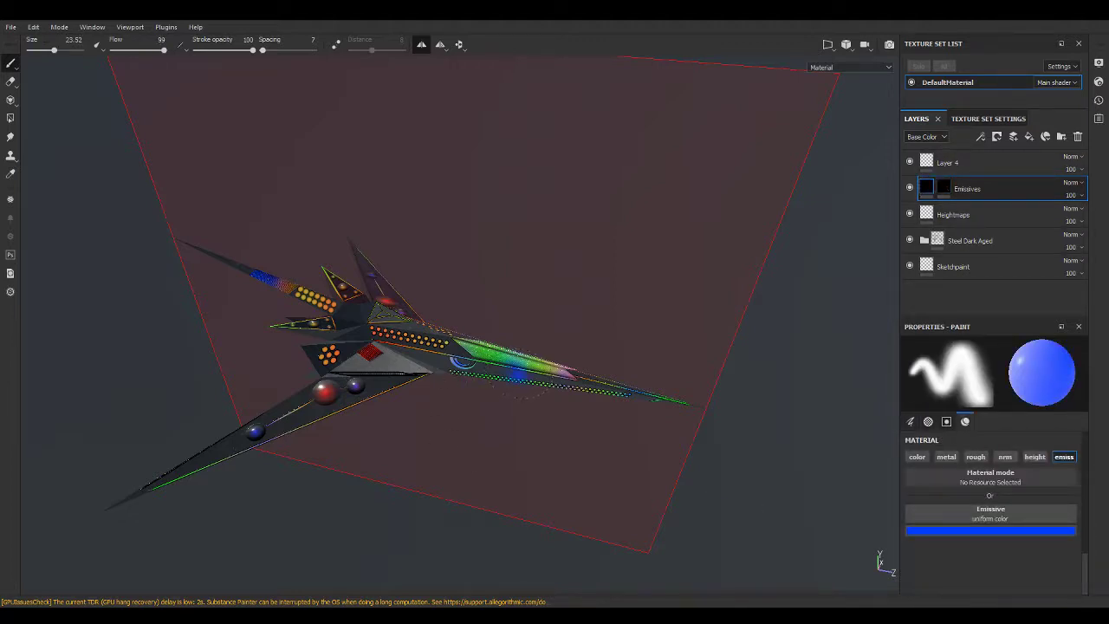
left_click_drag(564, 374, 499, 350)
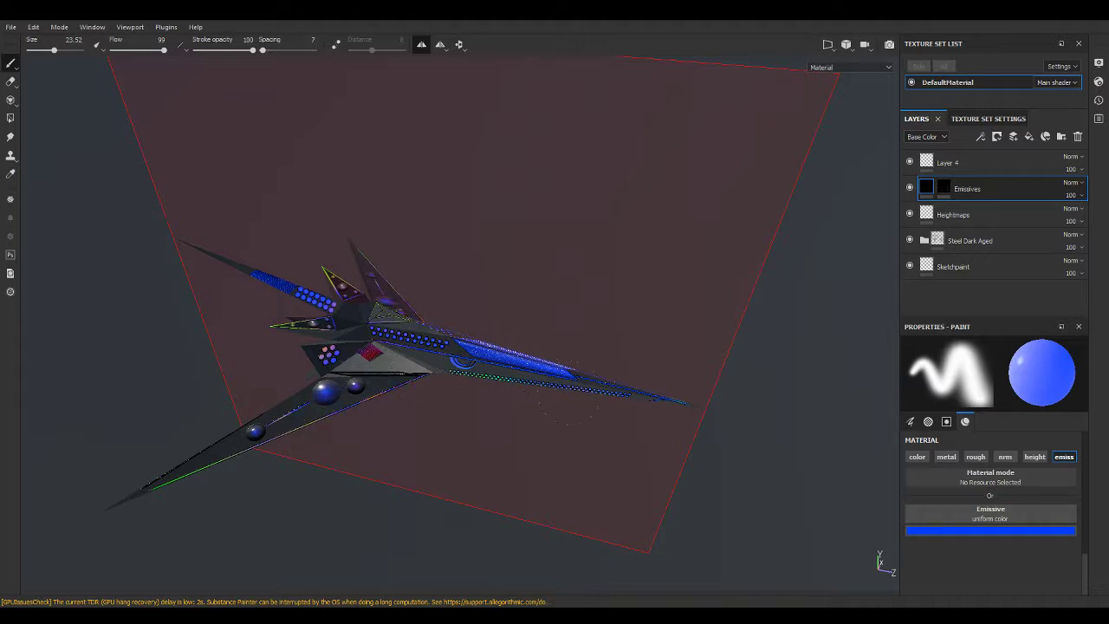
left_click_drag(594, 344, 501, 357, "alt")
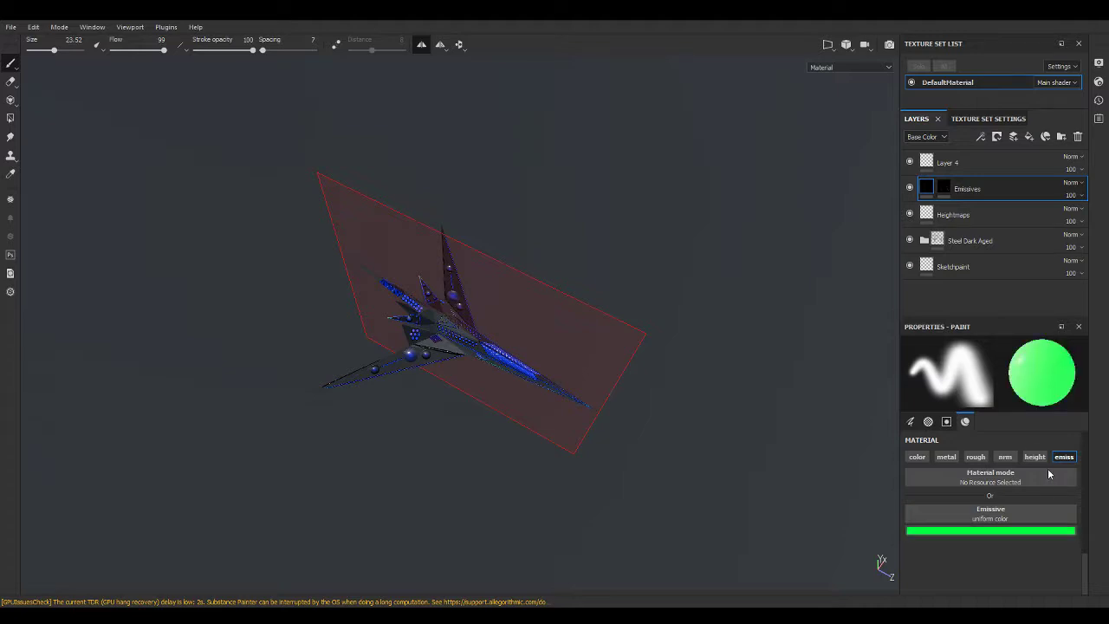
At brush size 100, paint green emissive across the ship's centre, then orbit and zoom to check it.
right_click_drag(567, 310, 530, 316, "ctrl")
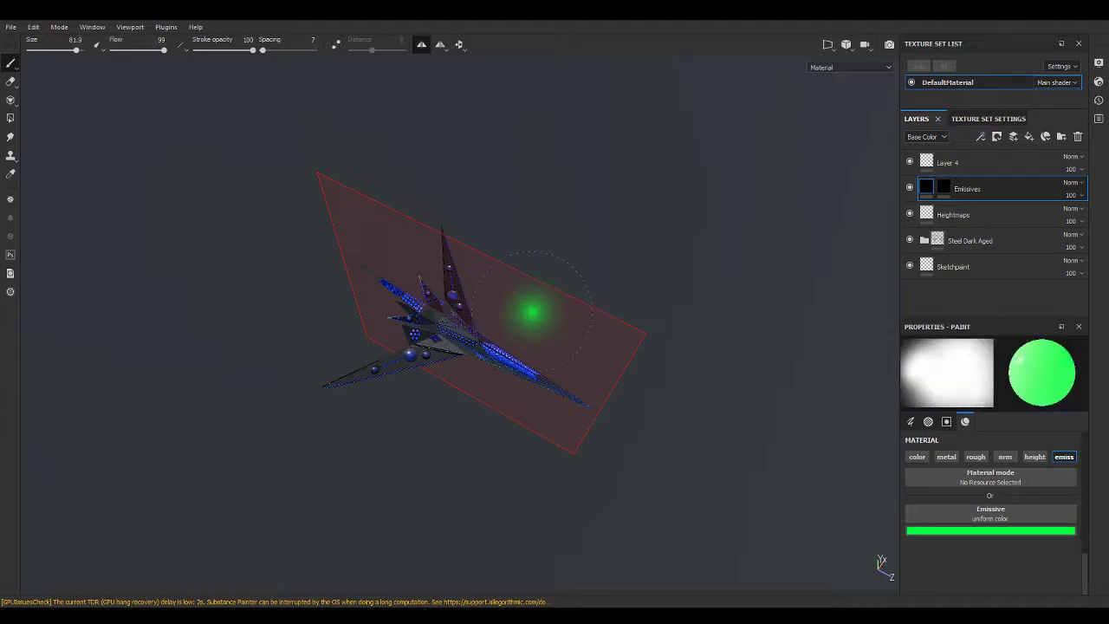
left_click_drag(483, 317, 486, 339)
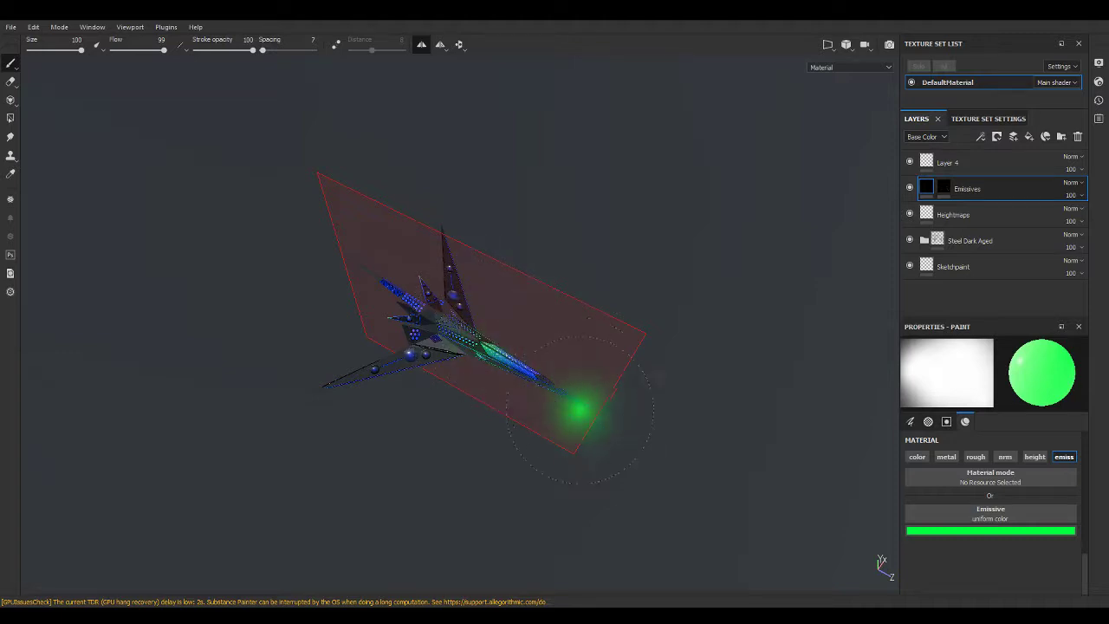
left_click_drag(616, 310, 644, 181, "alt")
left_click_drag(624, 421, 604, 329, "alt")
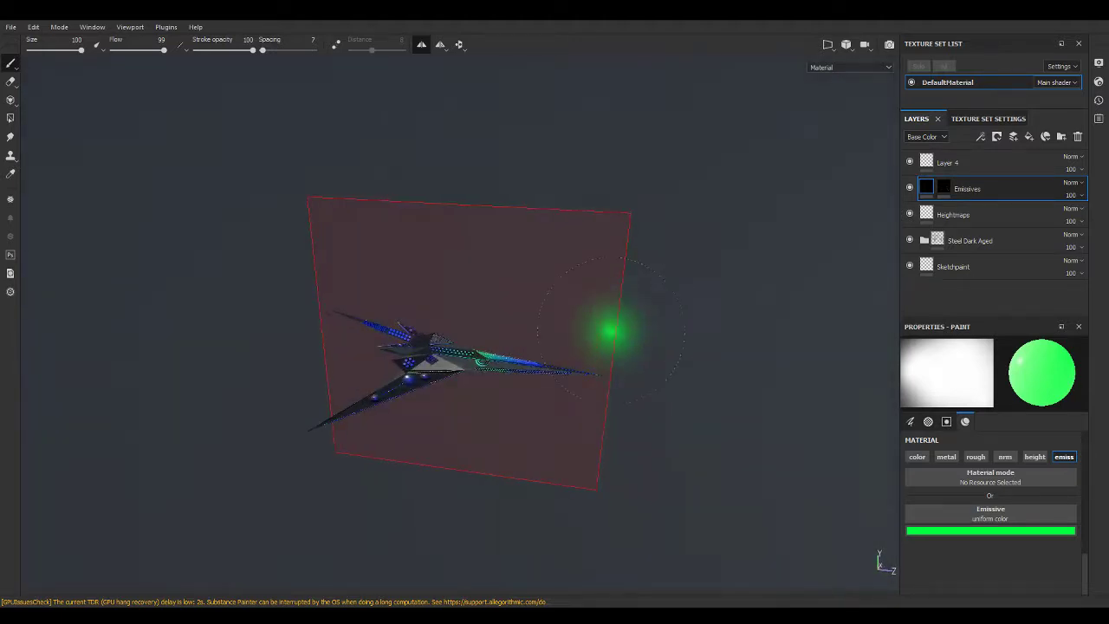
middle_click_drag(603, 329, 653, 281, "alt")
mouse_move(653, 281)
left_mouse_down("alt")
mouse_move(606, 346)
mouse_move(521, 324)
mouse_move(639, 277)
mouse_move(638, 322)
left_mouse_up("alt")
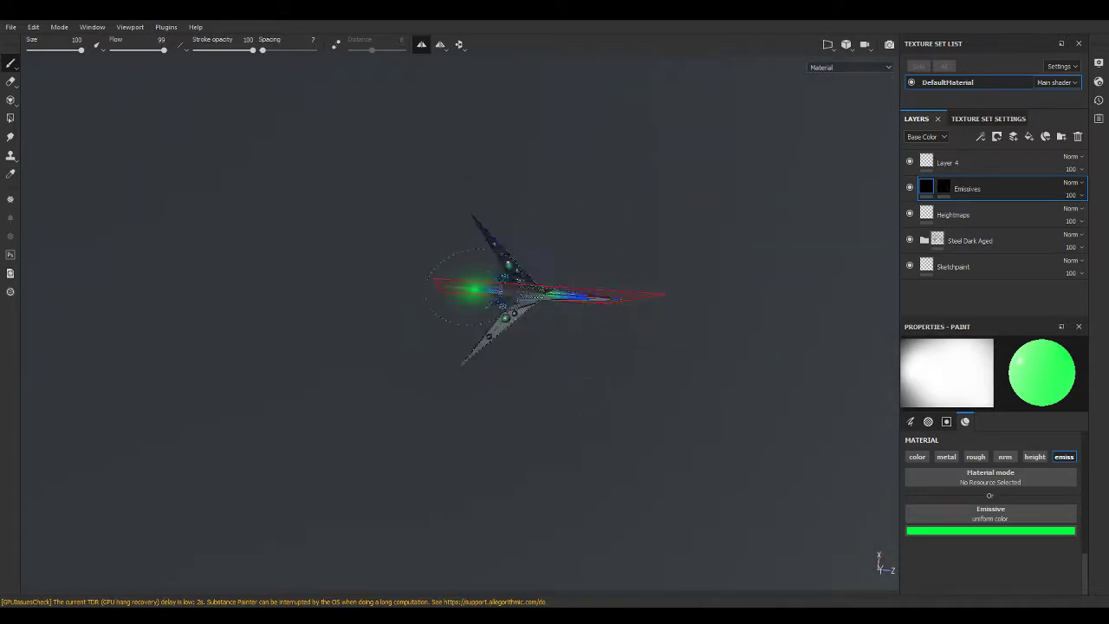
scroll(472, 286, "up", 3)
scroll(480, 321, "up", 3)
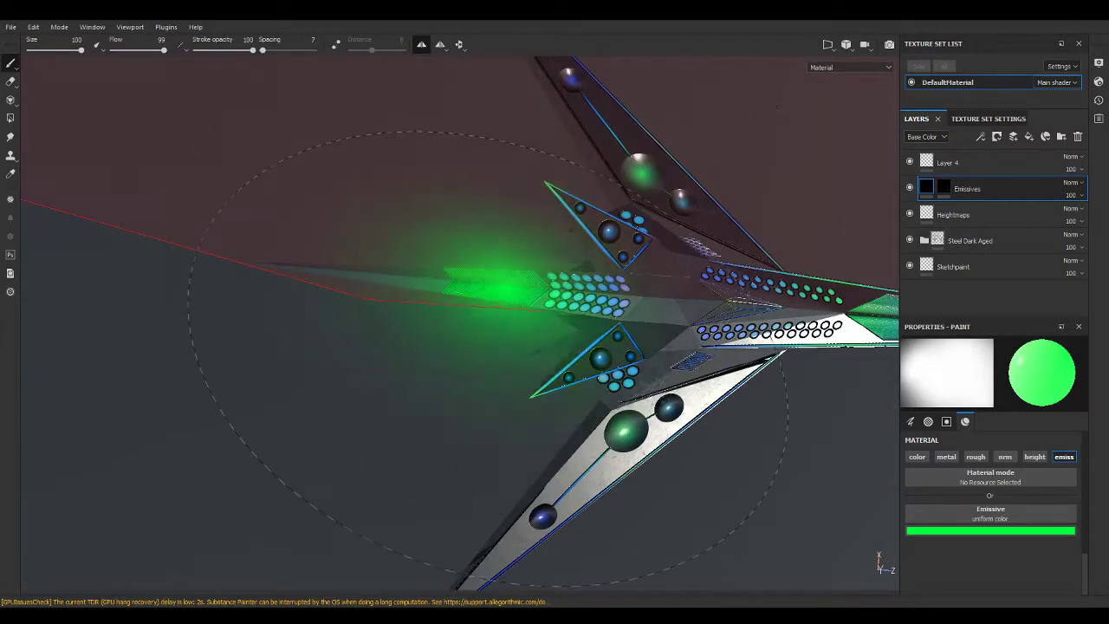
scroll(489, 354, "down", 5)
mouse_move(489, 354)
left_mouse_down("alt")
mouse_move(711, 203)
mouse_move(681, 153)
mouse_move(267, 156)
mouse_move(273, 190)
mouse_move(505, 188)
mouse_move(527, 173)
mouse_move(304, 185)
mouse_move(396, 69)
mouse_move(379, 300)
mouse_move(329, 349)
mouse_move(168, 260)
mouse_move(165, 165)
mouse_move(724, 131)
mouse_move(607, 168)
mouse_move(730, 168)
mouse_move(668, 242)
left_mouse_up("alt")
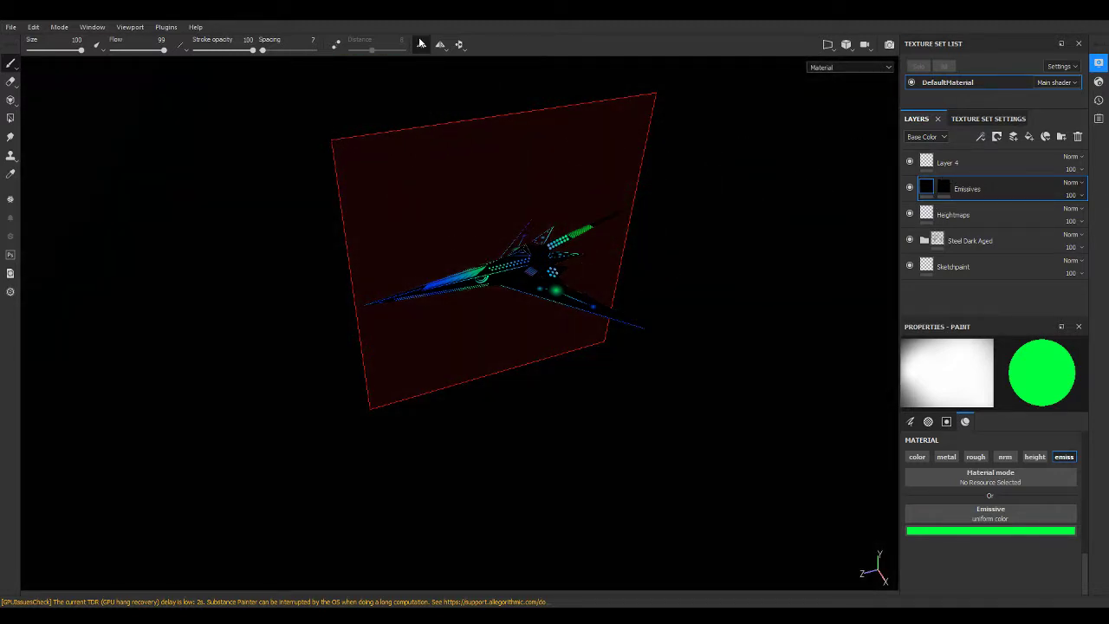
Turn off mirror symmetry and open the asset shelf showing the Ruler Circle alpha.
left_click(422, 44)
mouse_move(643, 173)
left_mouse_down("alt")
mouse_move(555, 321)
mouse_move(535, 101)
mouse_move(852, 113)
mouse_move(940, 265)
mouse_move(935, 421)
mouse_move(685, 466)
mouse_move(404, 341)
left_mouse_up("alt")
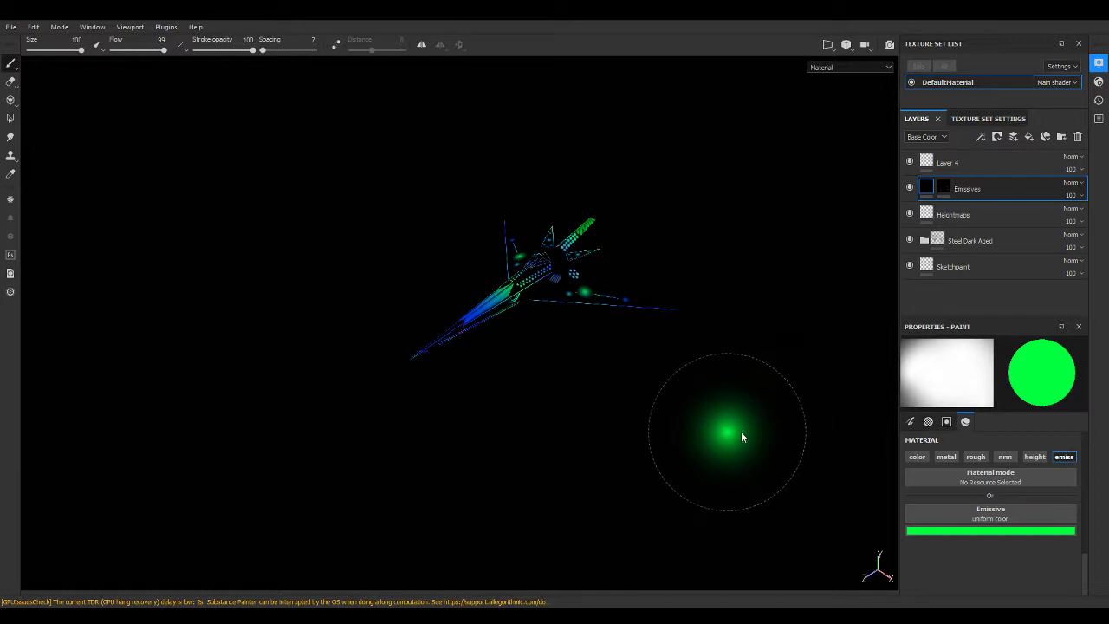
key("ctrl+space")
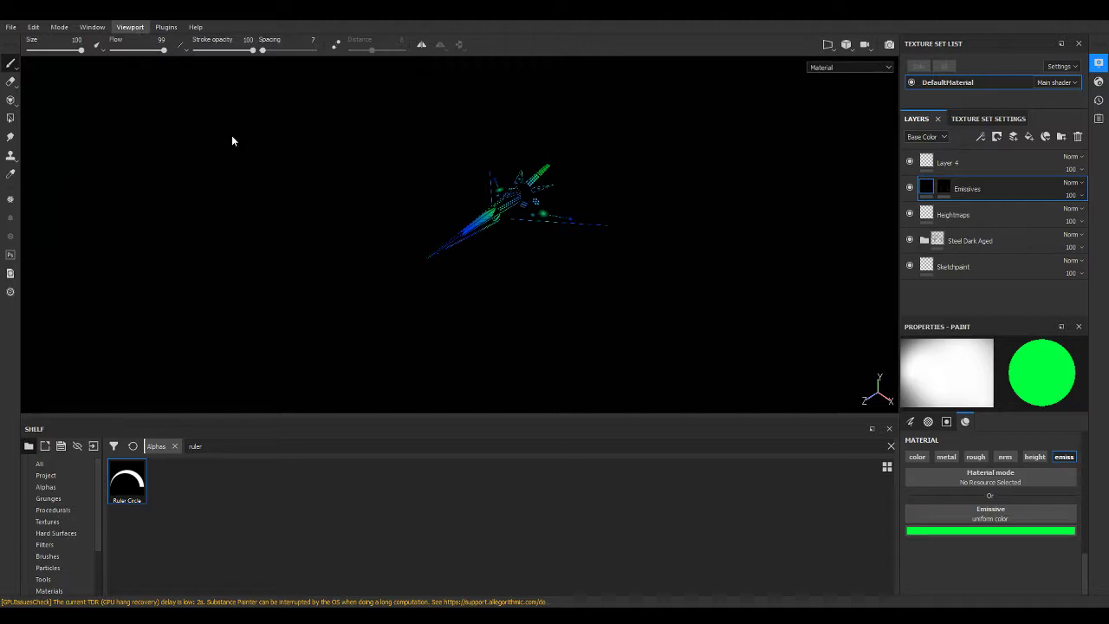
Orbit and zoom to a near top-down view of the ship's emissive details.
scroll(337, 200, "down", 1)
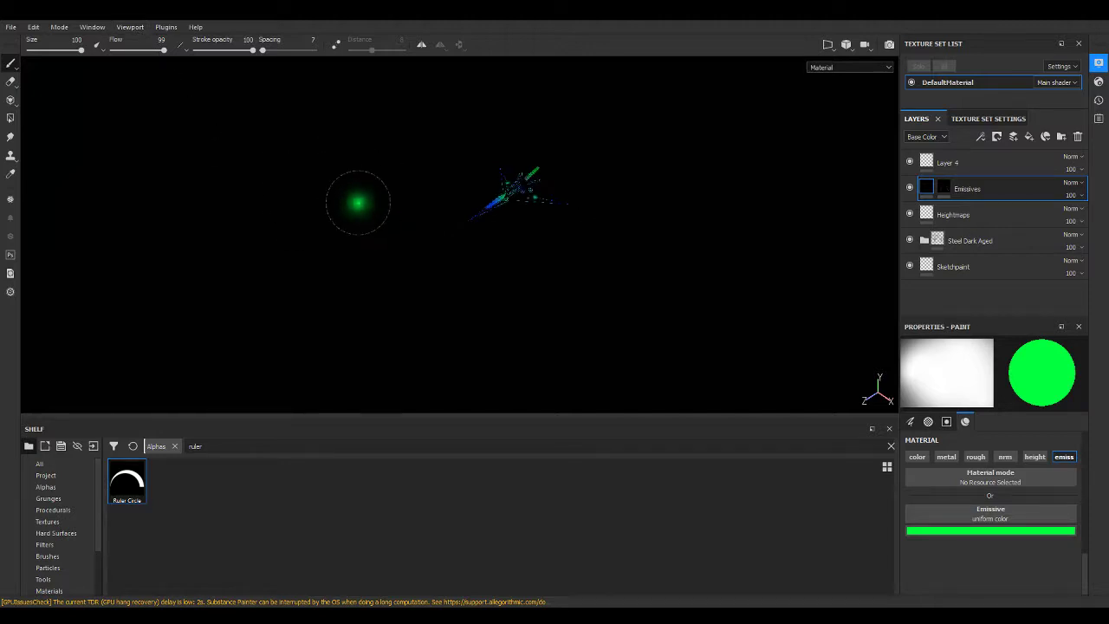
scroll(367, 201, "up", 3)
scroll(367, 201, "up", 2)
mouse_move(367, 201)
left_mouse_down("alt")
mouse_move(242, 148)
mouse_move(161, 141)
mouse_move(396, 124)
mouse_move(477, 131)
left_mouse_up("alt")
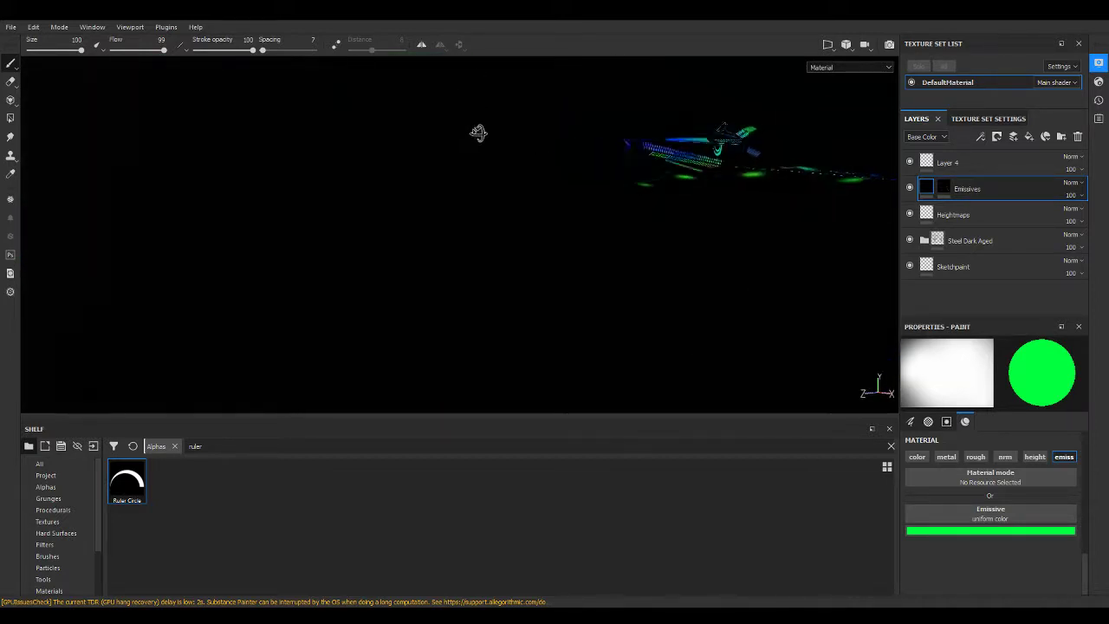
middle_click_drag(477, 130, 587, 145, "alt")
mouse_move(587, 145)
left_mouse_down("alt")
mouse_move(445, 148)
mouse_move(649, 169)
mouse_move(637, 151)
mouse_move(695, 127)
mouse_move(792, 176)
mouse_move(859, 240)
mouse_move(721, 243)
mouse_move(633, 287)
mouse_move(720, 287)
mouse_move(685, 248)
mouse_move(655, 61)
mouse_move(632, 139)
mouse_move(549, 211)
mouse_move(372, 199)
mouse_move(189, 145)
mouse_move(222, 104)
mouse_move(680, 118)
left_mouse_up("alt")
scroll(655, 188, "up", 2)
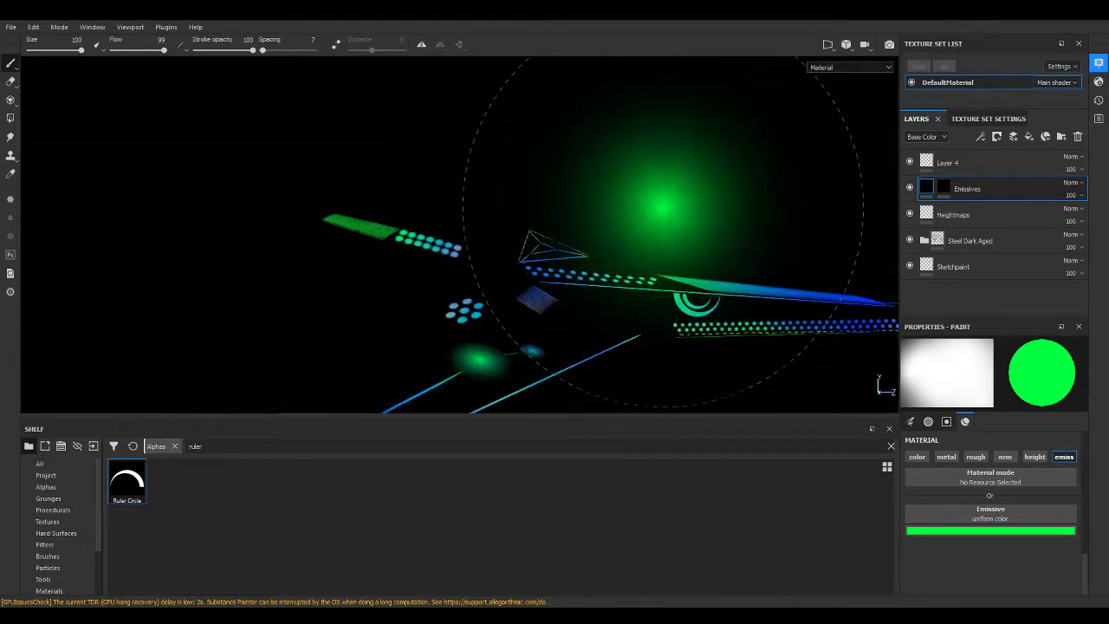
scroll(520, 156, "up", 2)
scroll(554, 146, "up", 2)
scroll(624, 160, "up", 2)
Lower the brush size to 1.
middle_click_drag(629, 164, 536, 159, "alt")
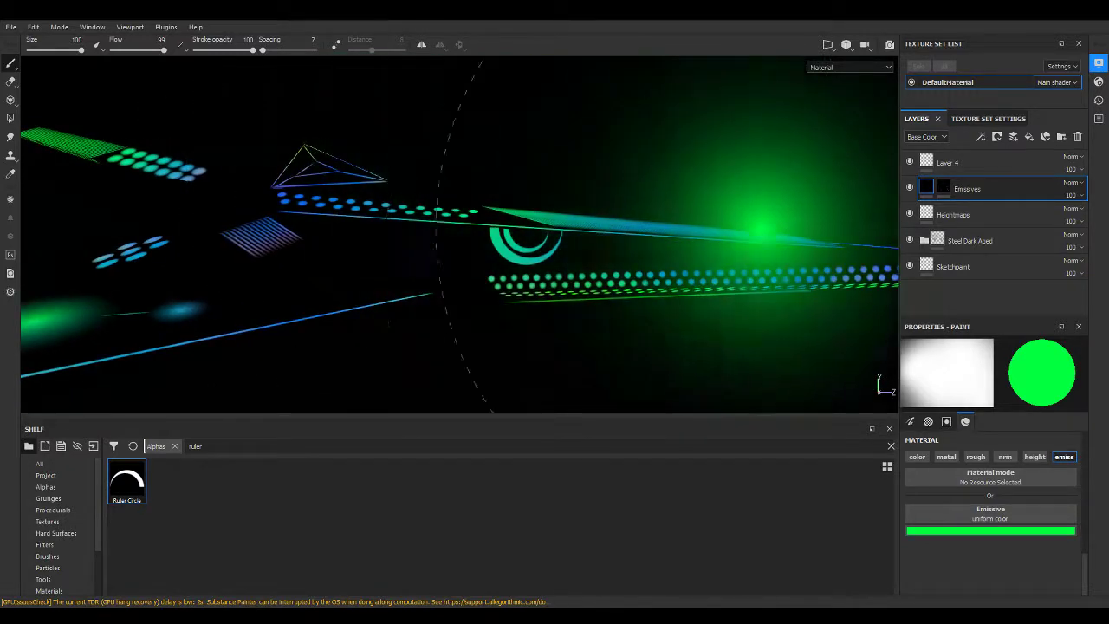
mouse_move(706, 338)
right_mouse_down("ctrl")
mouse_move(645, 338)
mouse_move(752, 337)
right_mouse_up("ctrl")
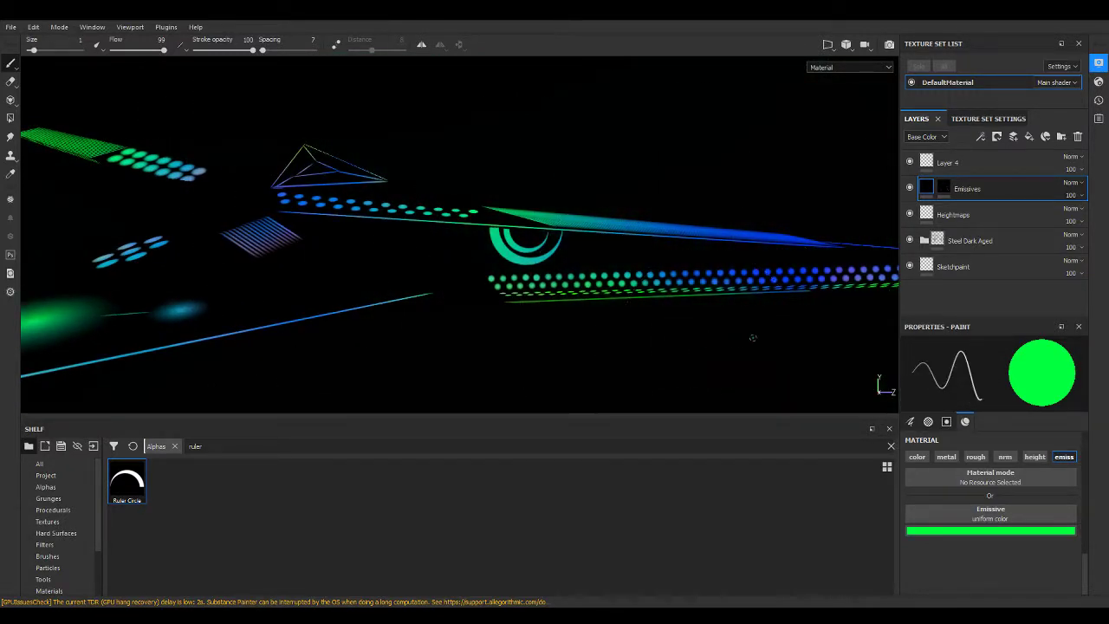
scroll(693, 327, "up", 2)
scroll(641, 317, "up", 2)
scroll(629, 313, "up", 1)
scroll(630, 313, "down", 3)
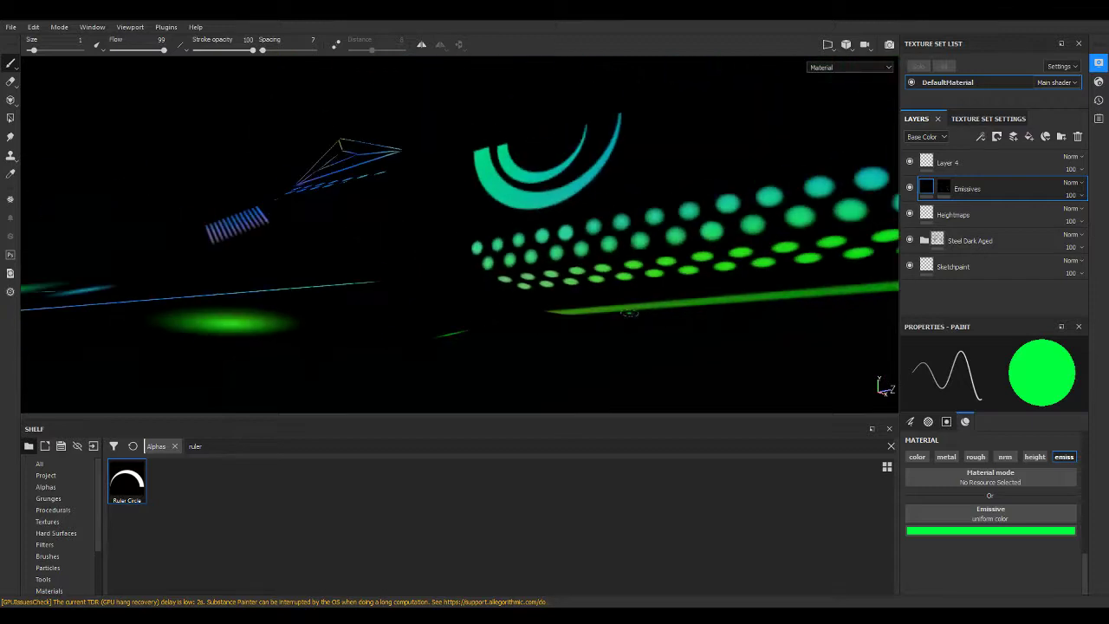
scroll(623, 303, "down", 2)
Inspect the ship's emissive dots from tilted close-up and wider, flatter angles.
mouse_move(623, 303)
left_mouse_down("alt")
mouse_move(603, 276)
mouse_move(447, 302)
mouse_move(464, 200)
left_mouse_up("alt")
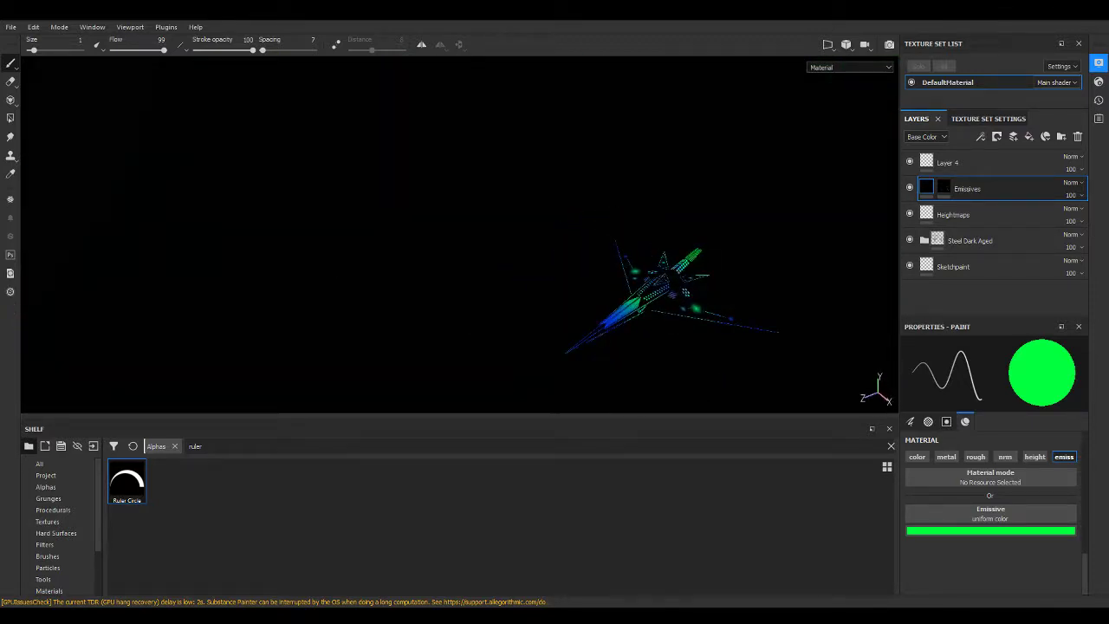
left_click_drag(384, 266, 348, 282, "alt")
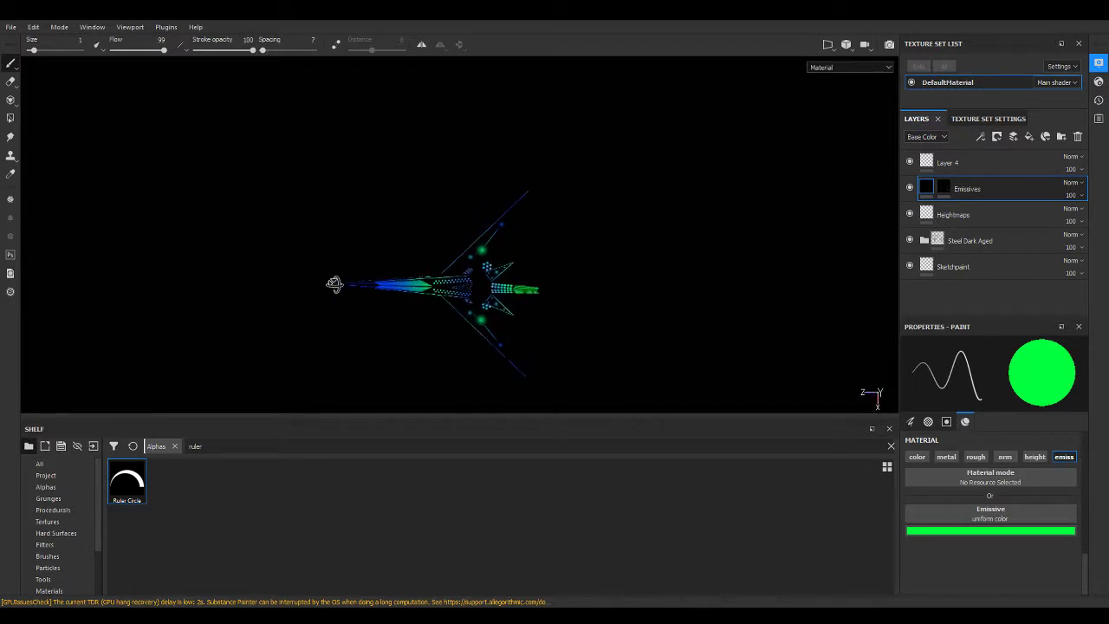
middle_click_drag(337, 277, 432, 230, "alt")
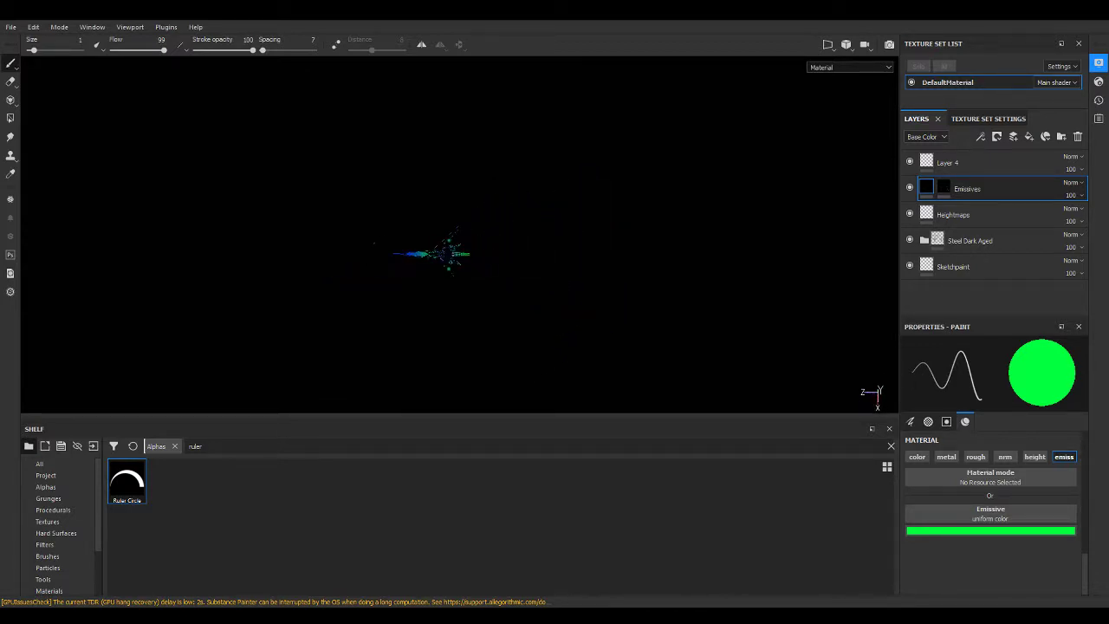
scroll(416, 242, "up", 5)
scroll(416, 234, "up", 5)
mouse_move(416, 231)
left_mouse_down("alt")
mouse_move(430, 112)
mouse_move(670, 109)
mouse_move(691, 144)
mouse_move(627, 216)
mouse_move(620, 208)
mouse_move(638, 186)
mouse_move(686, 182)
mouse_move(589, 185)
mouse_move(609, 196)
left_mouse_up("alt")
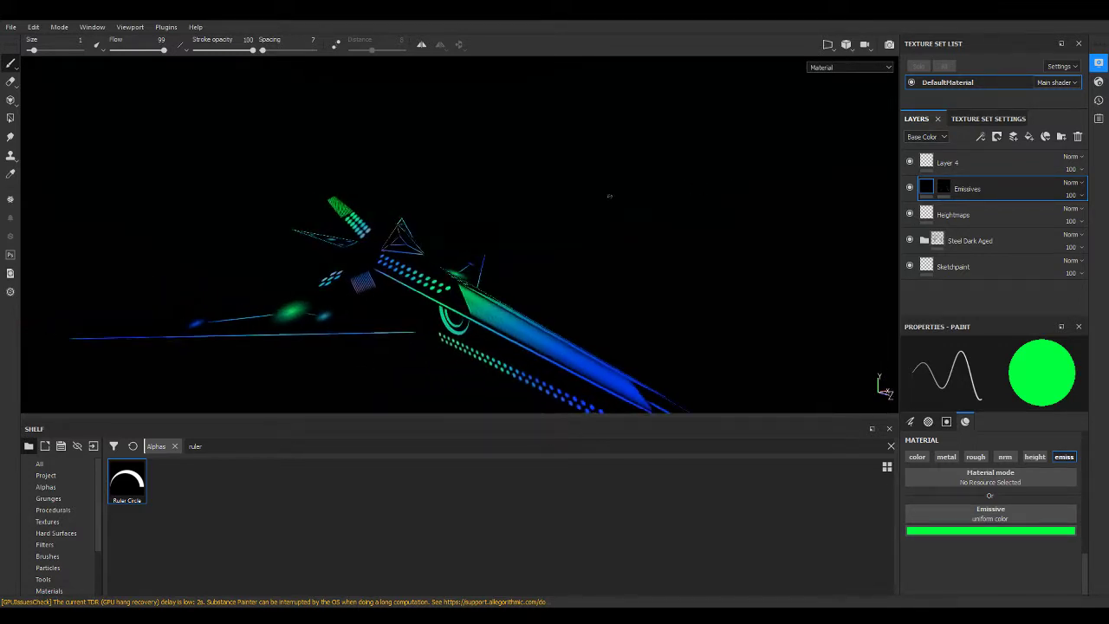
mouse_move(393, 208)
left_mouse_down("alt")
mouse_move(551, 189)
mouse_move(534, 163)
mouse_move(497, 151)
mouse_move(458, 156)
mouse_move(498, 208)
mouse_move(755, 289)
mouse_move(504, 222)
left_mouse_up("alt")
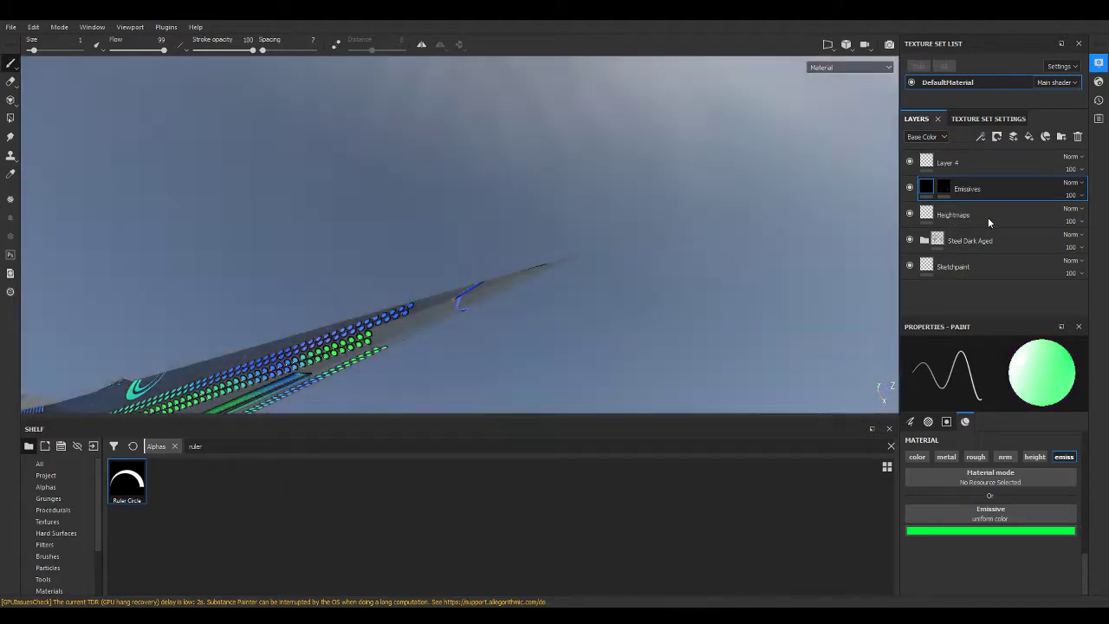
Select the Heightmaps layer and switch painting to the height channel.
left_click_drag(668, 235, 642, 311, "alt")
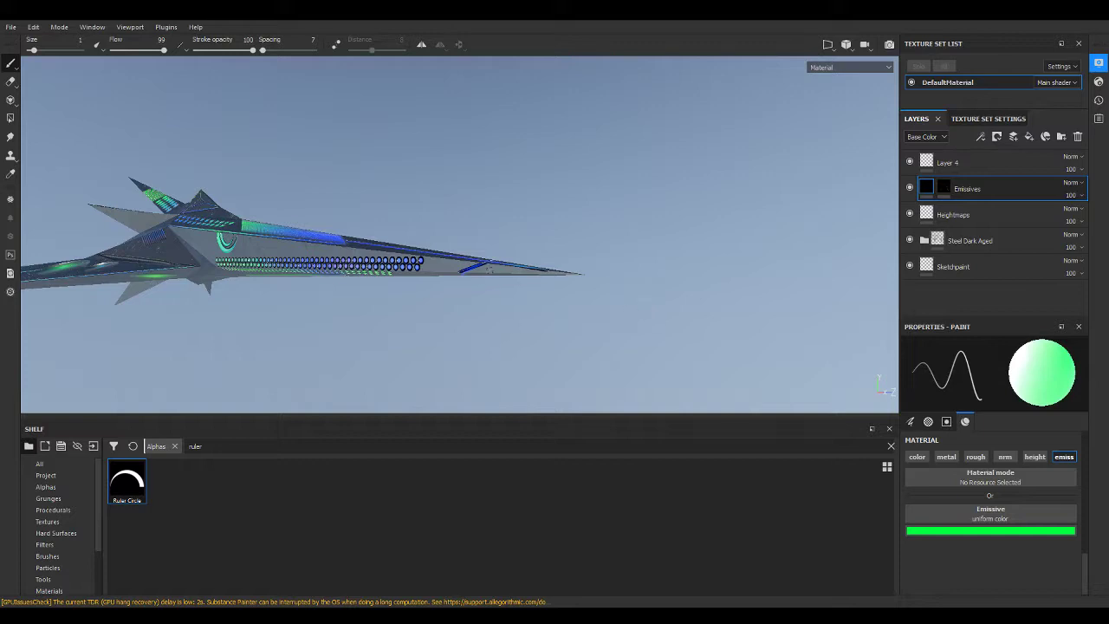
scroll(498, 273, "up", 2)
scroll(511, 281, "up", 2)
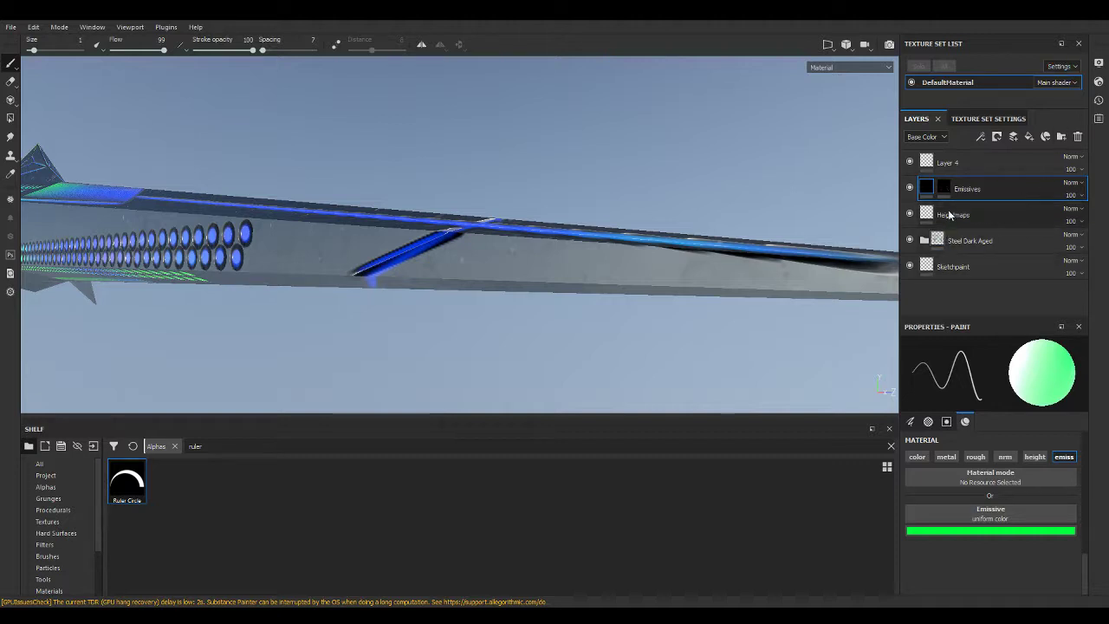
left_click(933, 219)
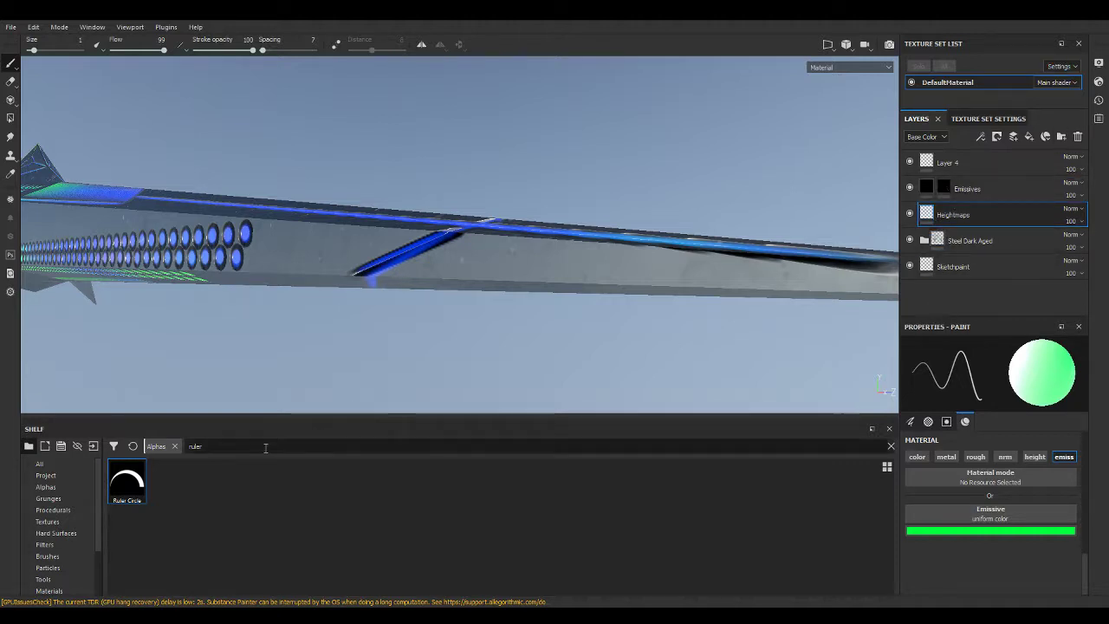
left_click(1036, 457)
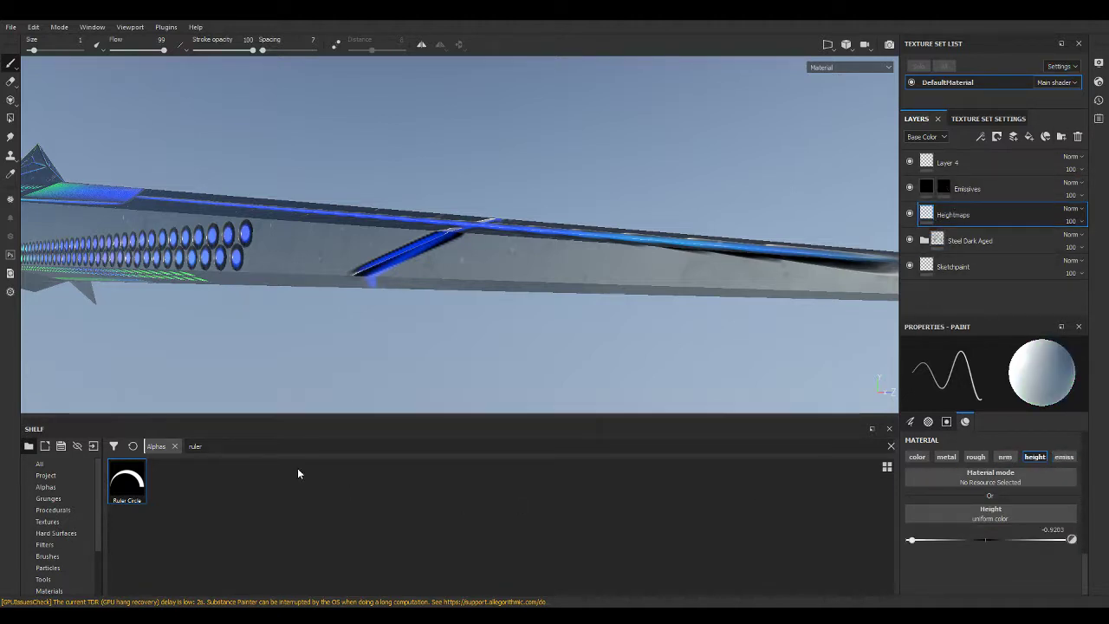
Search the shelf for 'sharp' and apply the Shape Sharp alpha to the brush.
left_click(275, 447)
key("BackSpace")
key("BackSpace")
key("BackSpace")
type("sharp")
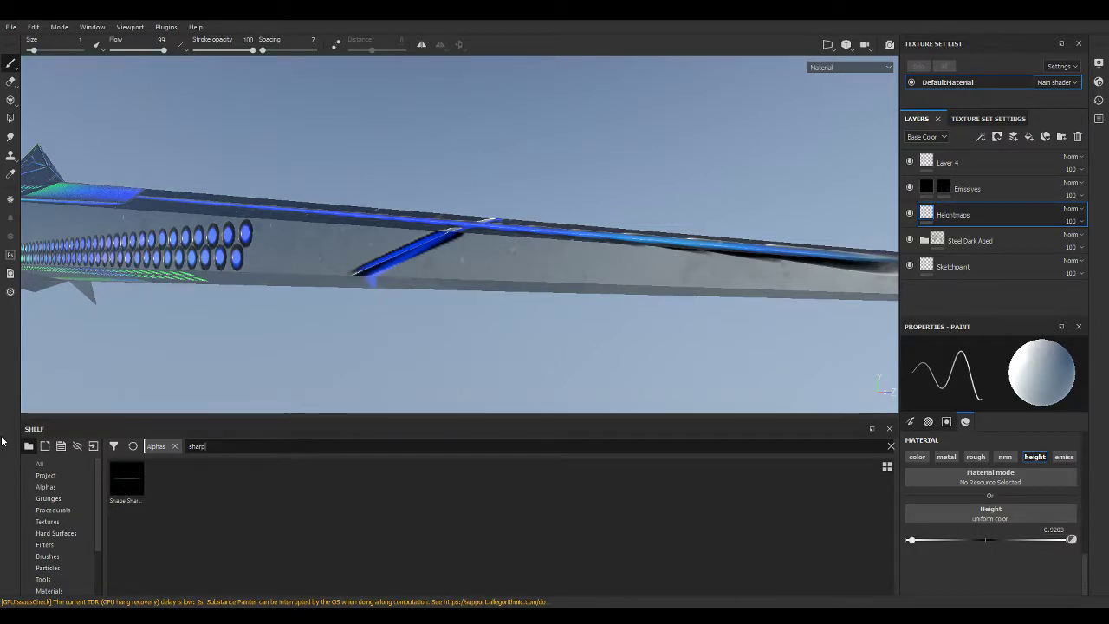
left_click(125, 480)
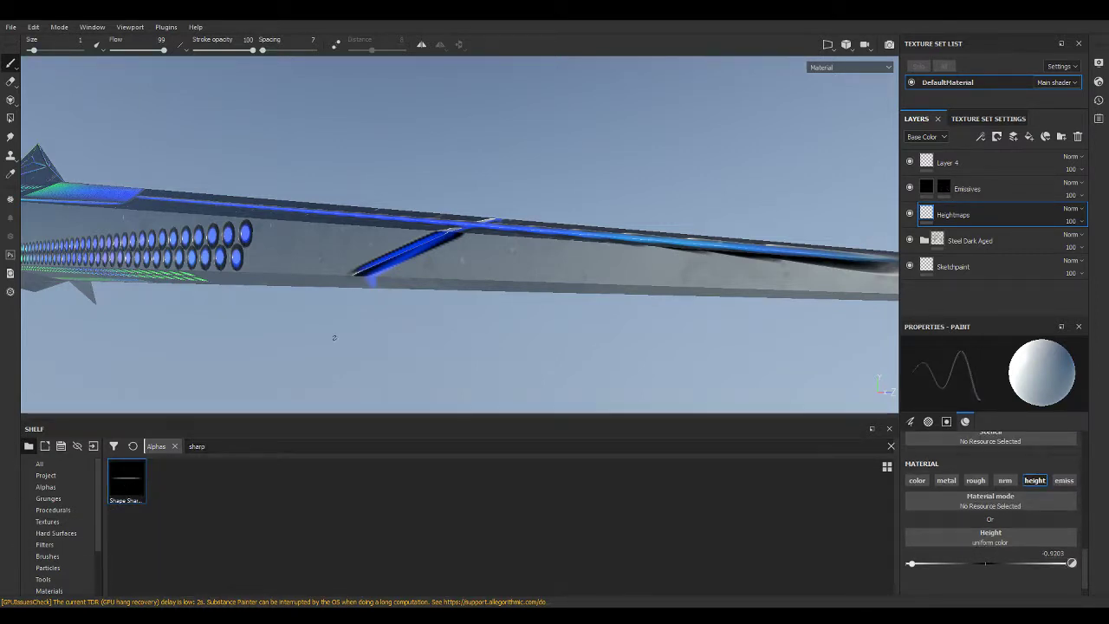
Paint a dark height groove along the hull edge.
left_click_drag(334, 337, 499, 294, "alt")
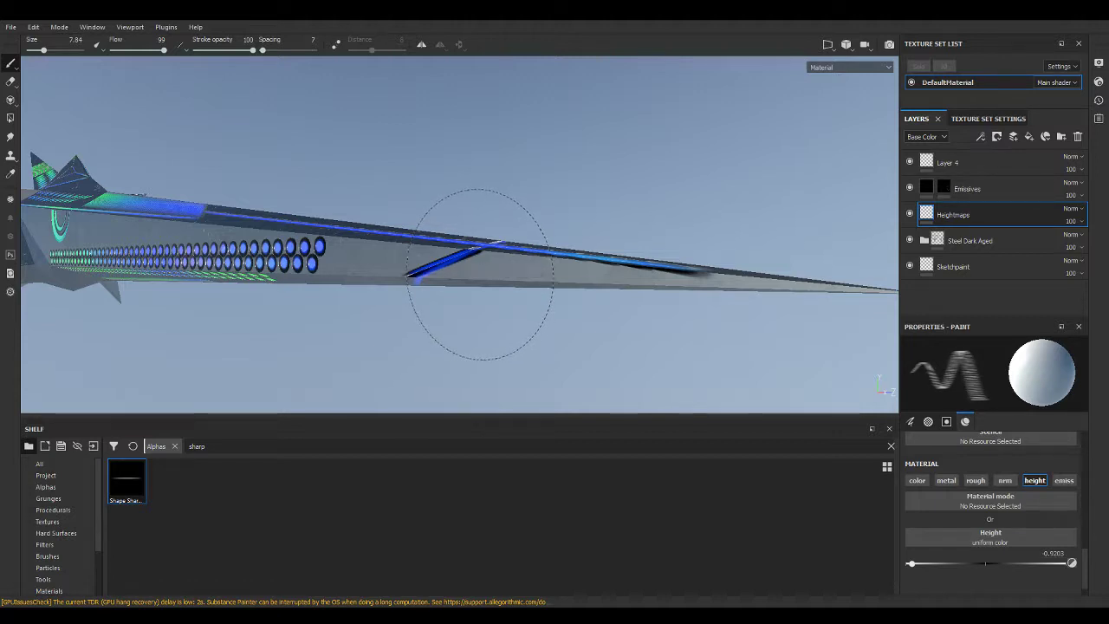
left_click_drag(480, 274, 763, 284)
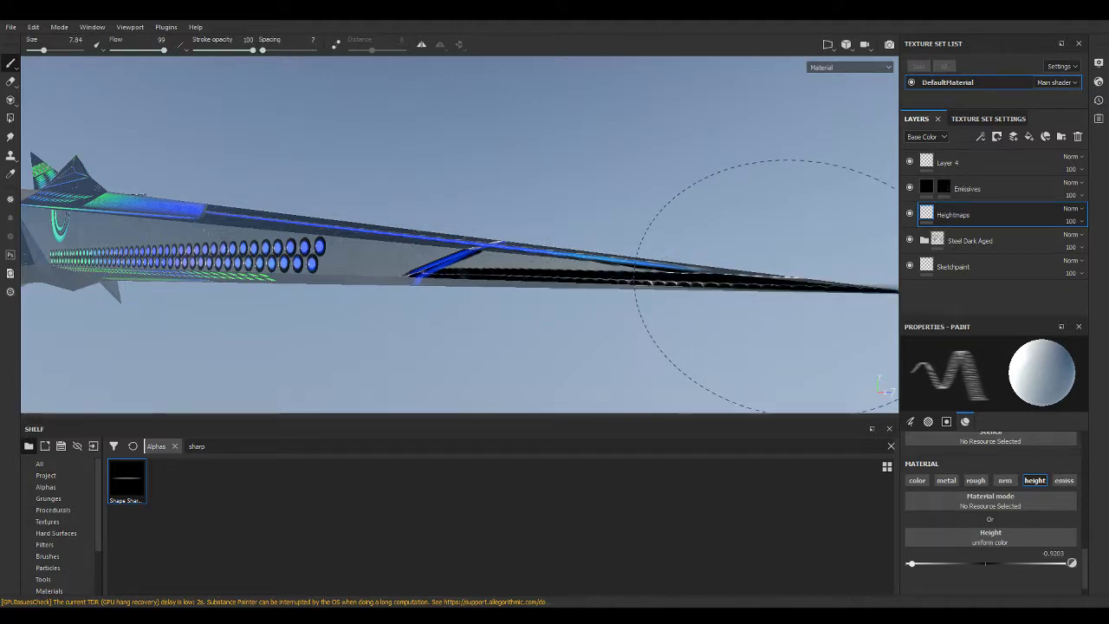
mouse_move(692, 222)
left_mouse_down("alt")
mouse_move(705, 272)
mouse_move(698, 359)
mouse_move(446, 261)
mouse_move(393, 208)
left_mouse_up("alt")
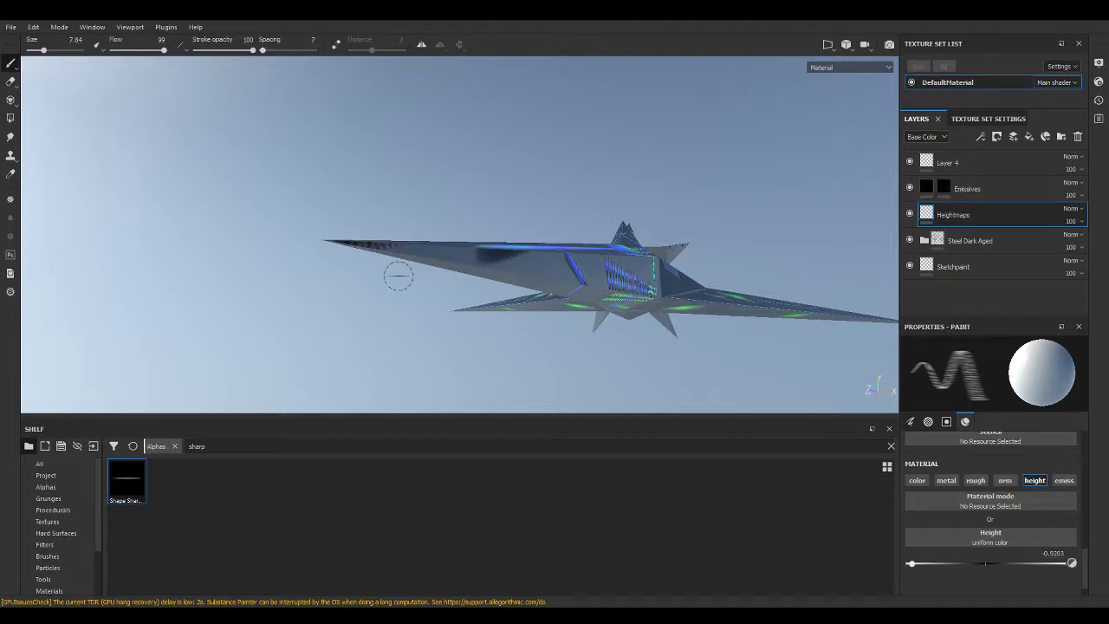
mouse_move(366, 117)
left_mouse_down("alt")
mouse_move(436, 183)
mouse_move(641, 147)
mouse_move(696, 119)
mouse_move(628, 40)
mouse_move(329, 95)
mouse_move(463, 32)
left_mouse_up("alt")
Re-enable mirror symmetry and undo the height stroke along the blade.
left_click(421, 44)
mouse_move(291, 182)
left_mouse_down("alt")
mouse_move(255, 225)
mouse_move(587, 193)
mouse_move(507, 279)
left_mouse_up("alt")
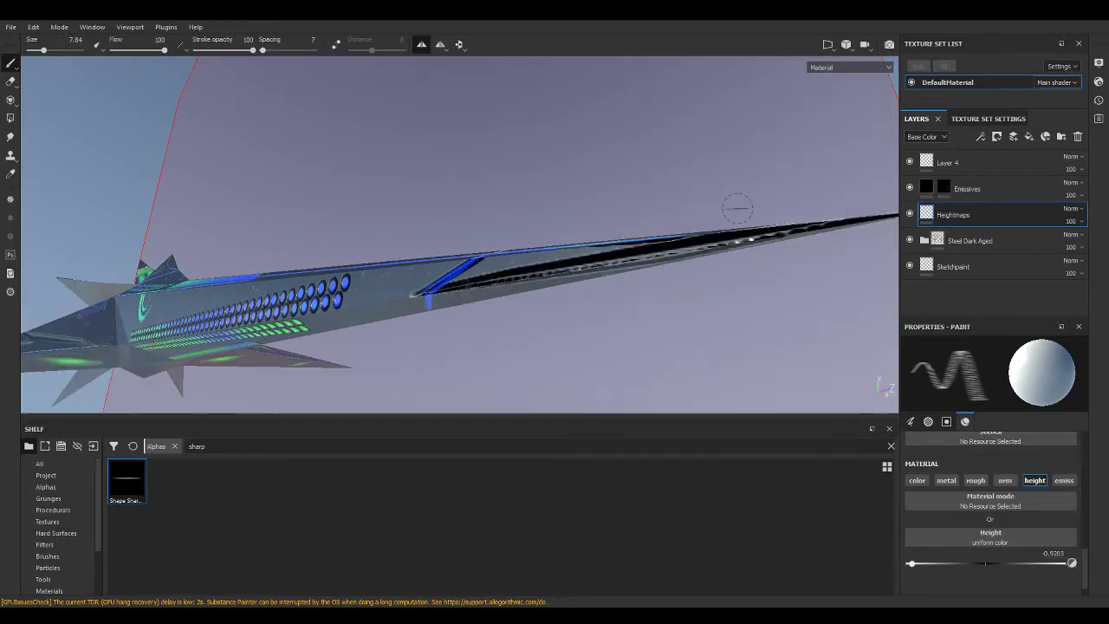
mouse_move(735, 206)
left_mouse_down("alt")
mouse_move(408, 186)
mouse_move(315, 213)
mouse_move(275, 240)
mouse_move(450, 211)
mouse_move(729, 213)
left_mouse_up("alt")
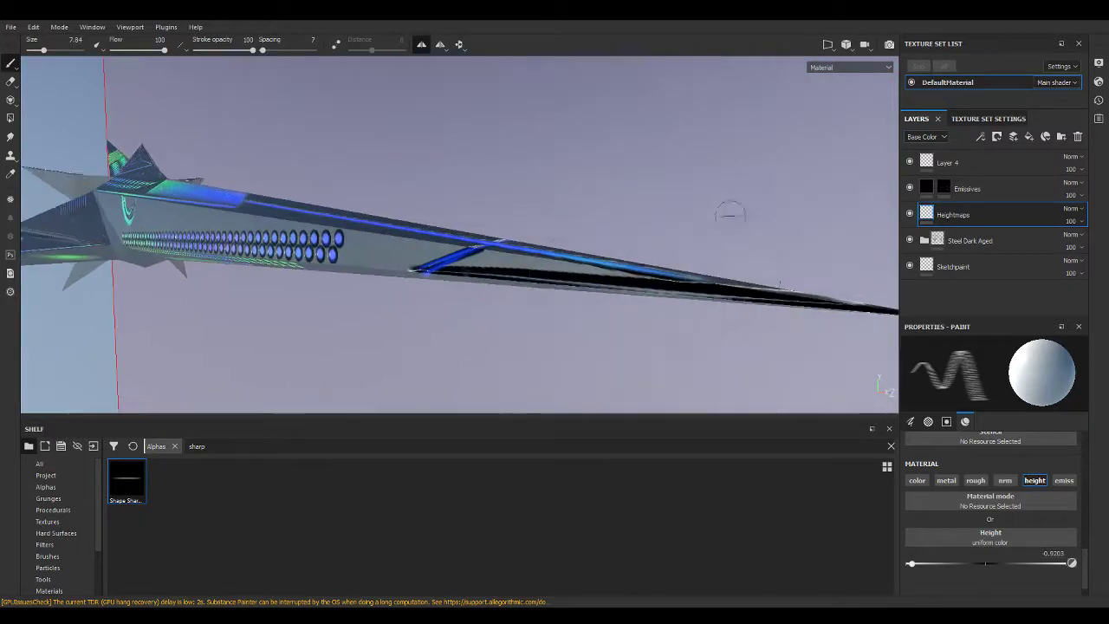
key("ctrl+z")
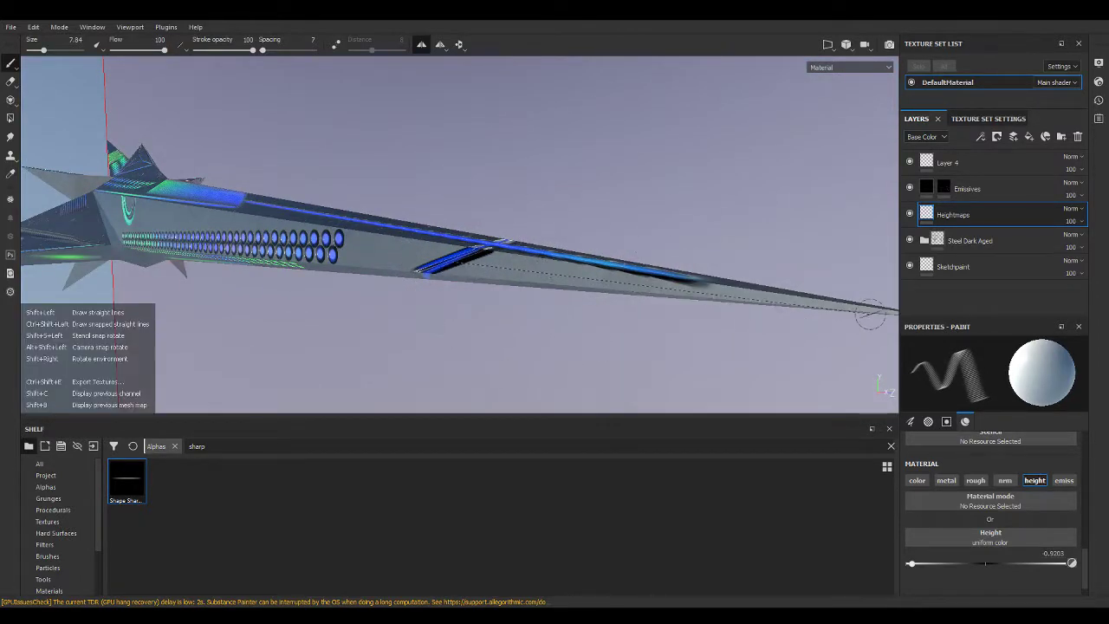
Hide the Emissives layer to compare the blade without its blue glow.
mouse_move(828, 286)
left_mouse_down("alt")
mouse_move(759, 217)
mouse_move(635, 285)
mouse_move(208, 168)
mouse_move(324, 119)
mouse_move(582, 107)
mouse_move(681, 178)
left_mouse_up("alt")
mouse_move(560, 204)
left_mouse_down("alt")
mouse_move(508, 218)
mouse_move(508, 150)
mouse_move(737, 173)
mouse_move(596, 217)
left_mouse_up("alt")
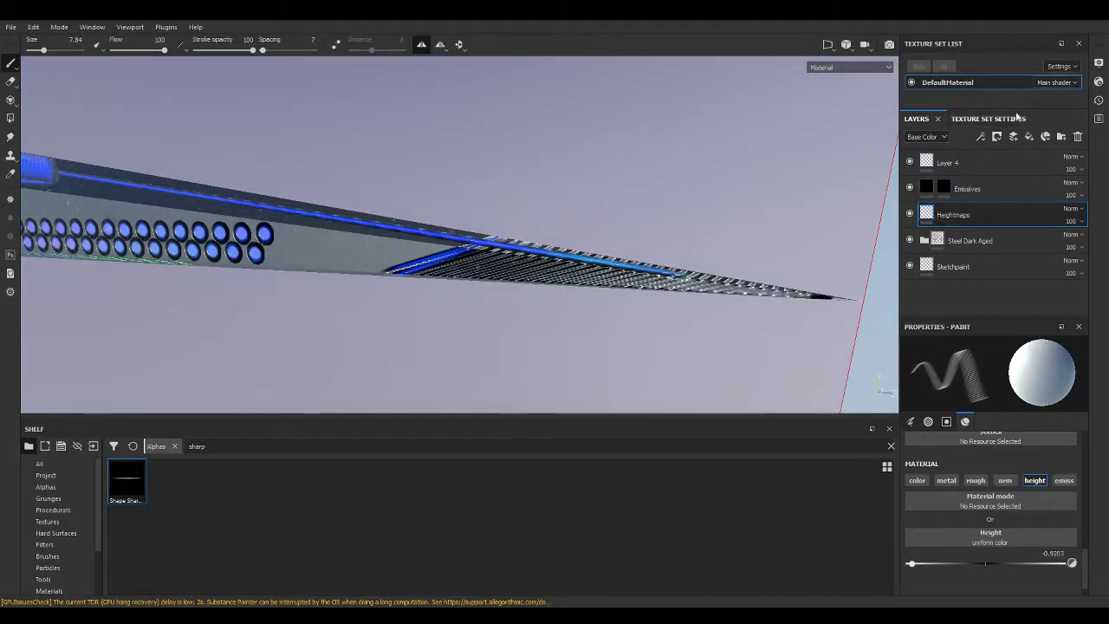
left_click(909, 187)
Show the Emissives layer again, select its mask and apply the Shape Sharp alpha.
left_click(910, 187)
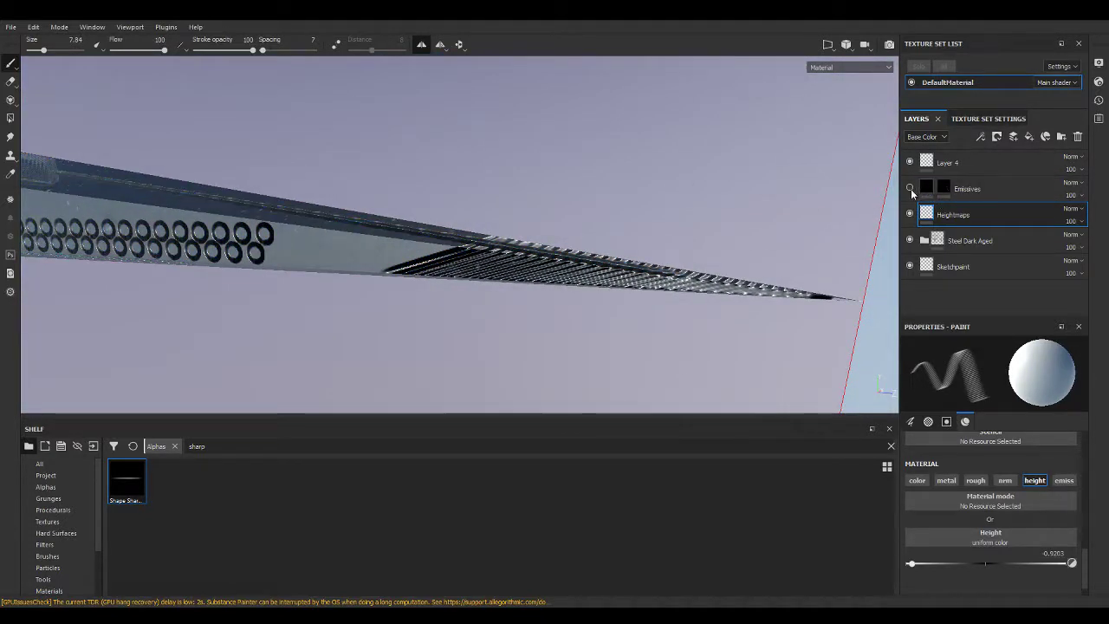
left_click(944, 188)
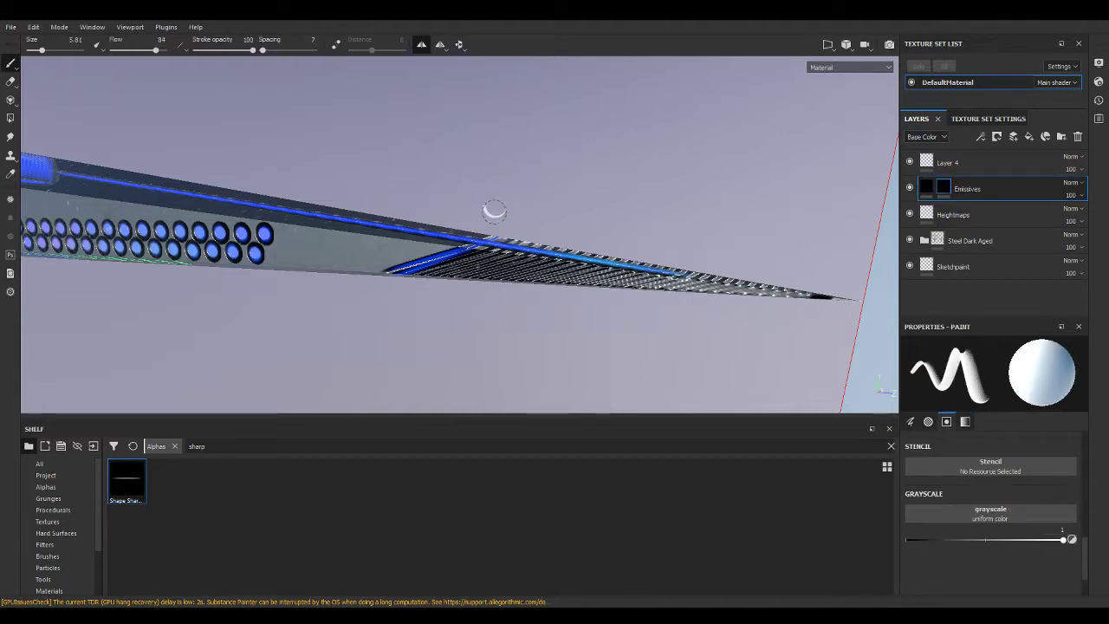
left_click(133, 485)
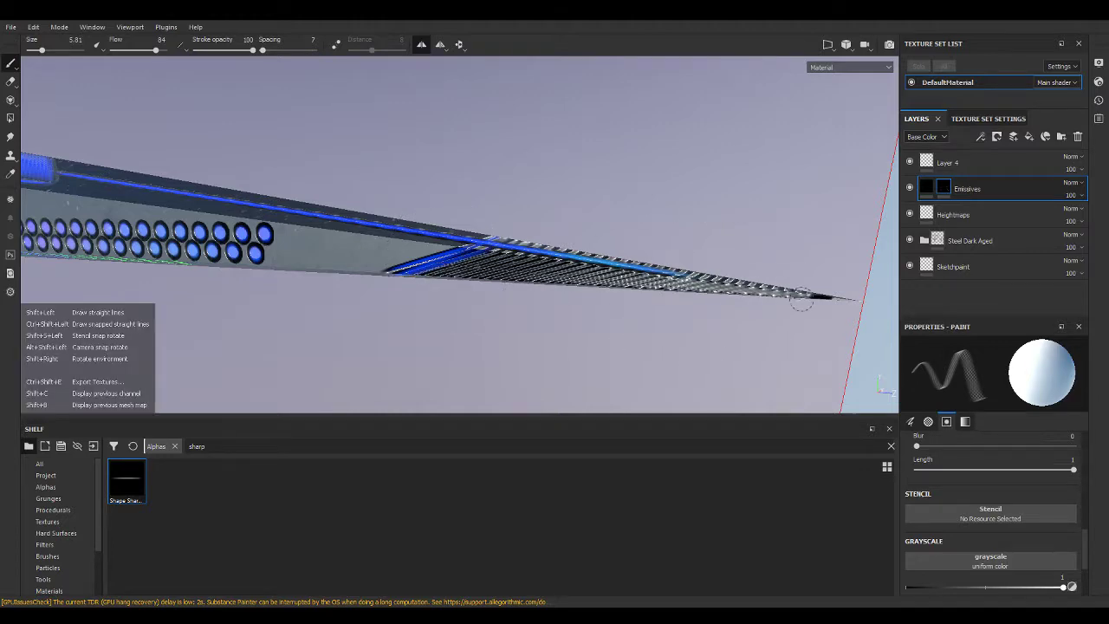
Test a glow stroke along the blade's dark strip, inspect it up close, and undo it.
left_click(831, 295, "shift")
mouse_move(831, 295)
left_mouse_down("alt")
mouse_move(529, 213)
mouse_move(531, 267)
left_mouse_up("alt")
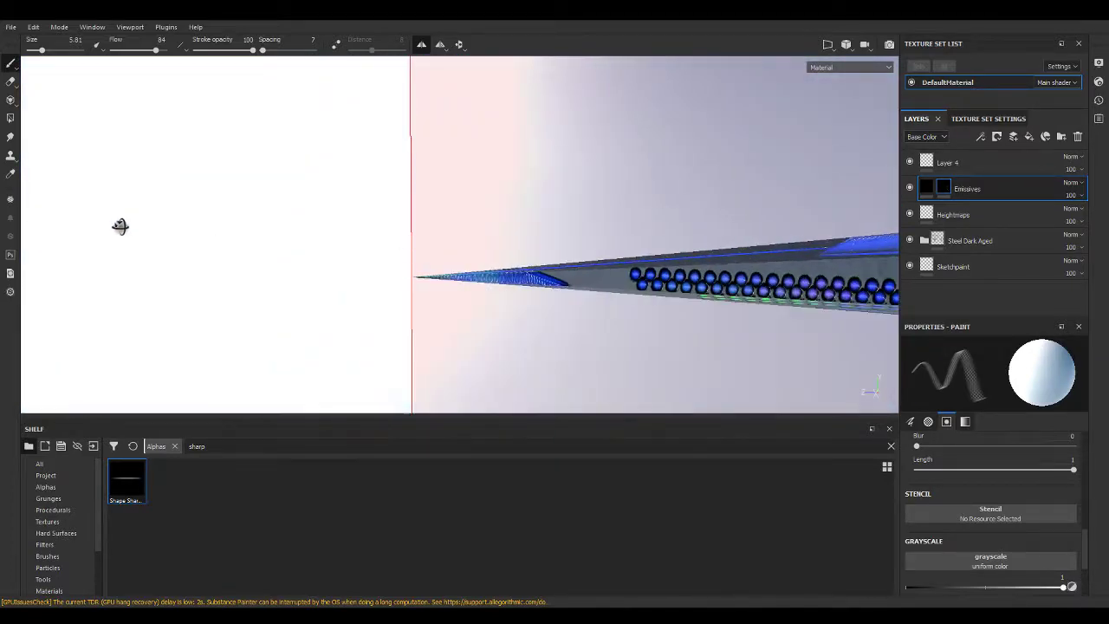
left_click_drag(531, 266, 733, 181, "alt")
scroll(644, 231, "up", 3)
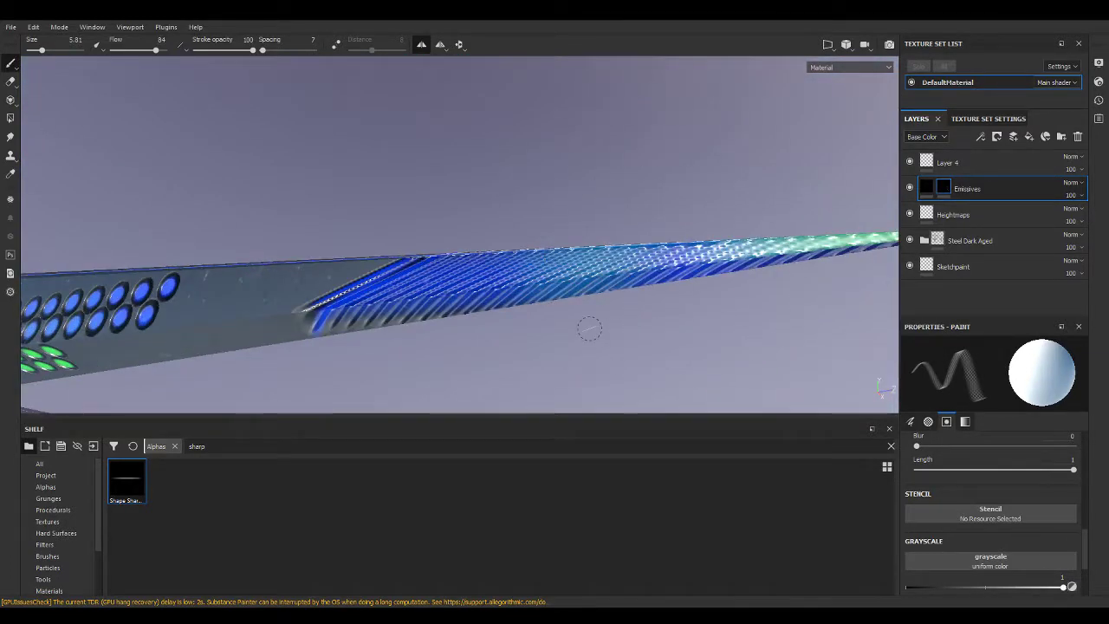
middle_click_drag(589, 326, 653, 361, "alt")
key("ctrl+z")
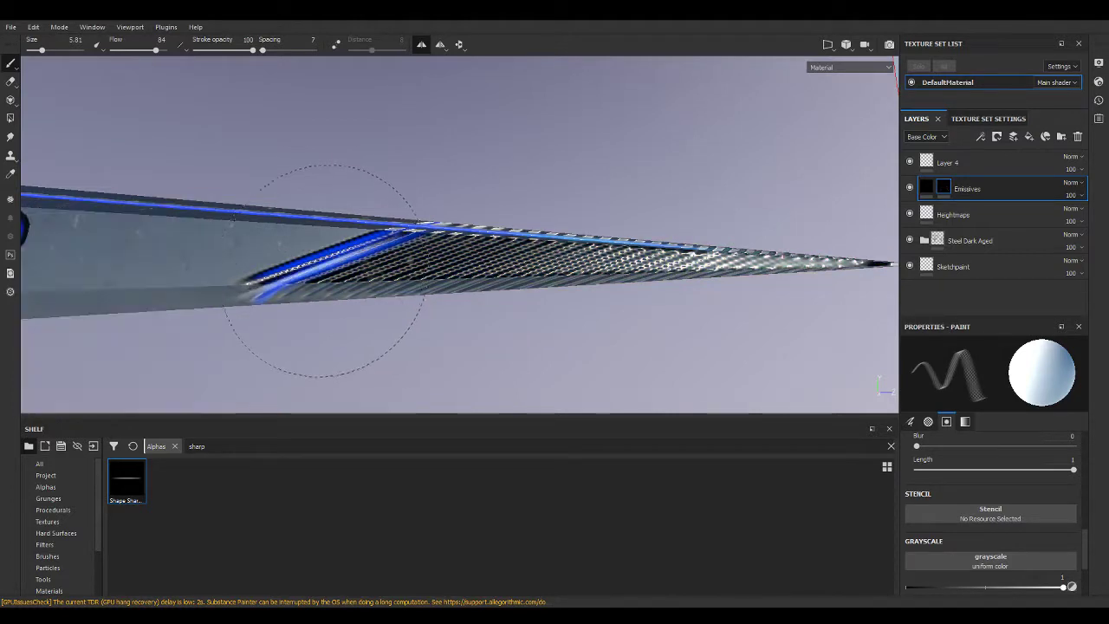
scroll(974, 482, "up", 3)
scroll(974, 482, "up", 3)
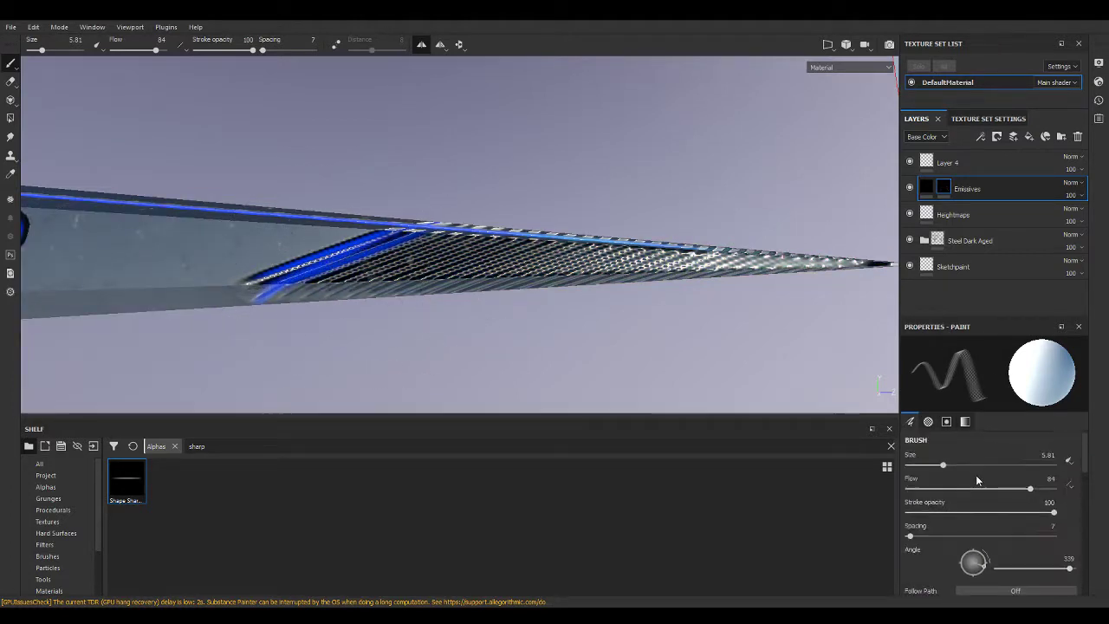
Set the brush Spacing to 17 and orbit to a new angle on the blade.
left_click_drag(915, 536, 913, 537)
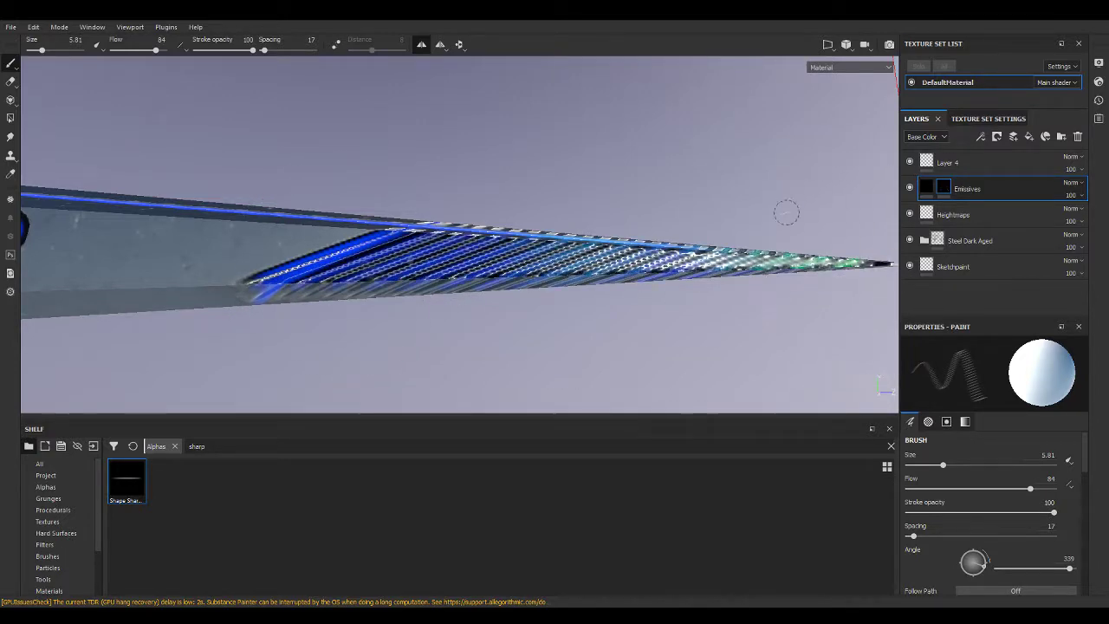
mouse_move(786, 213)
left_mouse_down("alt")
mouse_move(771, 301)
mouse_move(745, 267)
left_mouse_up("alt")
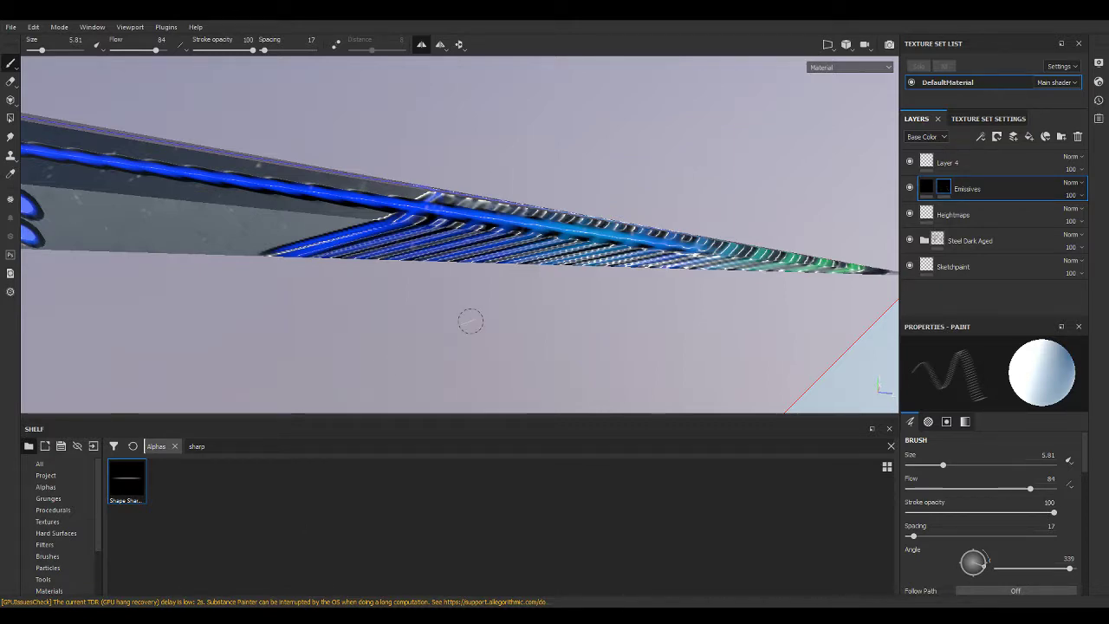
mouse_move(567, 290)
left_mouse_down("alt")
mouse_move(482, 332)
mouse_move(433, 275)
mouse_move(693, 191)
mouse_move(794, 185)
mouse_move(426, 370)
mouse_move(384, 260)
mouse_move(395, 329)
mouse_move(524, 310)
mouse_move(594, 317)
left_mouse_up("alt")
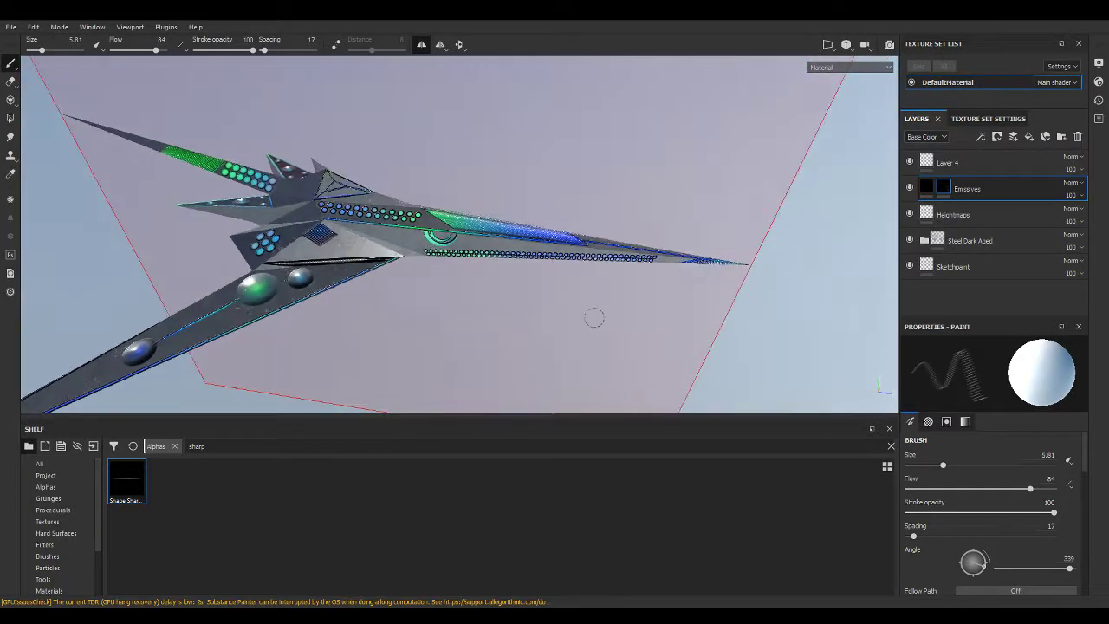
left_click(1098, 63)
key("c")
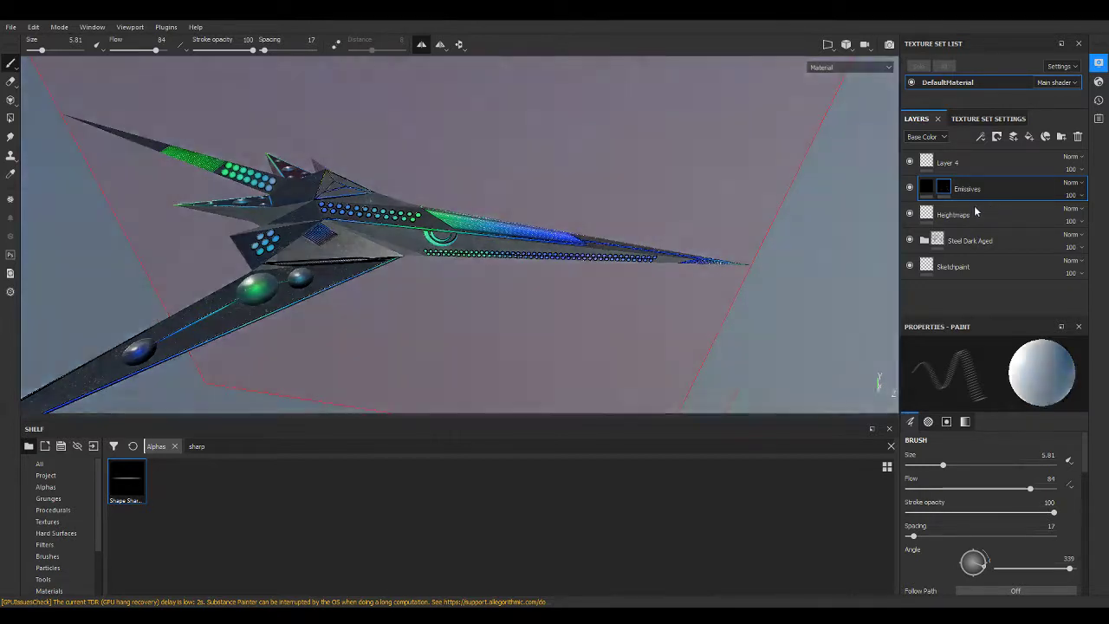
mouse_move(582, 122)
left_mouse_down("alt")
mouse_move(541, 73)
mouse_move(735, 210)
left_mouse_up("alt")
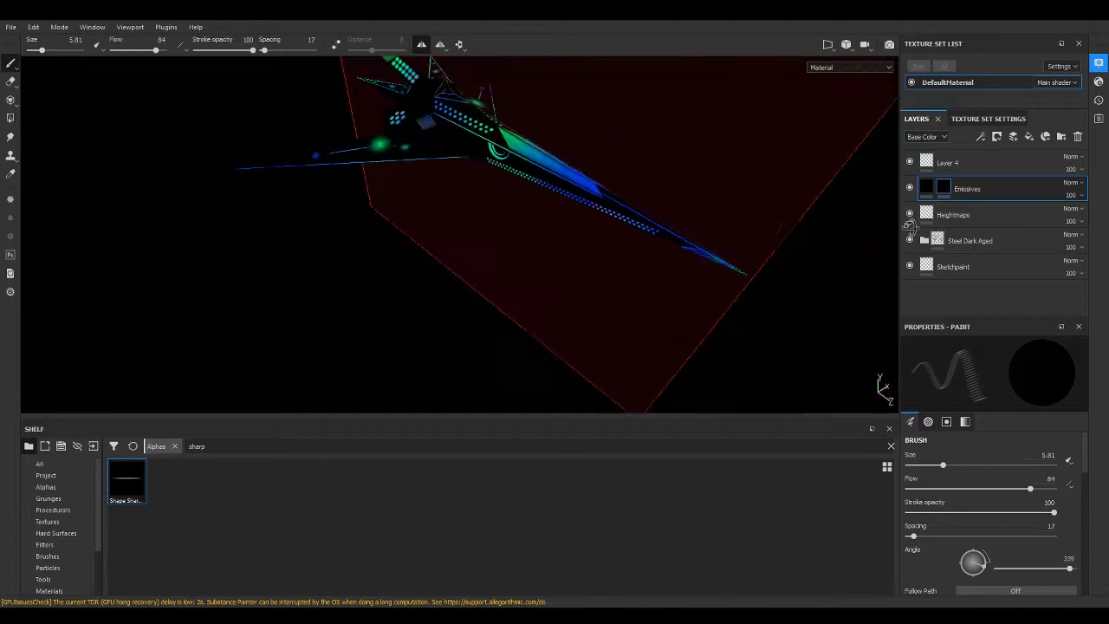
mouse_move(736, 209)
left_mouse_down("alt")
mouse_move(556, 230)
mouse_move(502, 272)
mouse_move(496, 185)
mouse_move(559, 156)
mouse_move(453, 321)
mouse_move(565, 267)
mouse_move(577, 210)
mouse_move(289, 208)
mouse_move(205, 190)
mouse_move(210, 176)
mouse_move(245, 168)
mouse_move(331, 164)
mouse_move(621, 273)
left_mouse_up("alt")
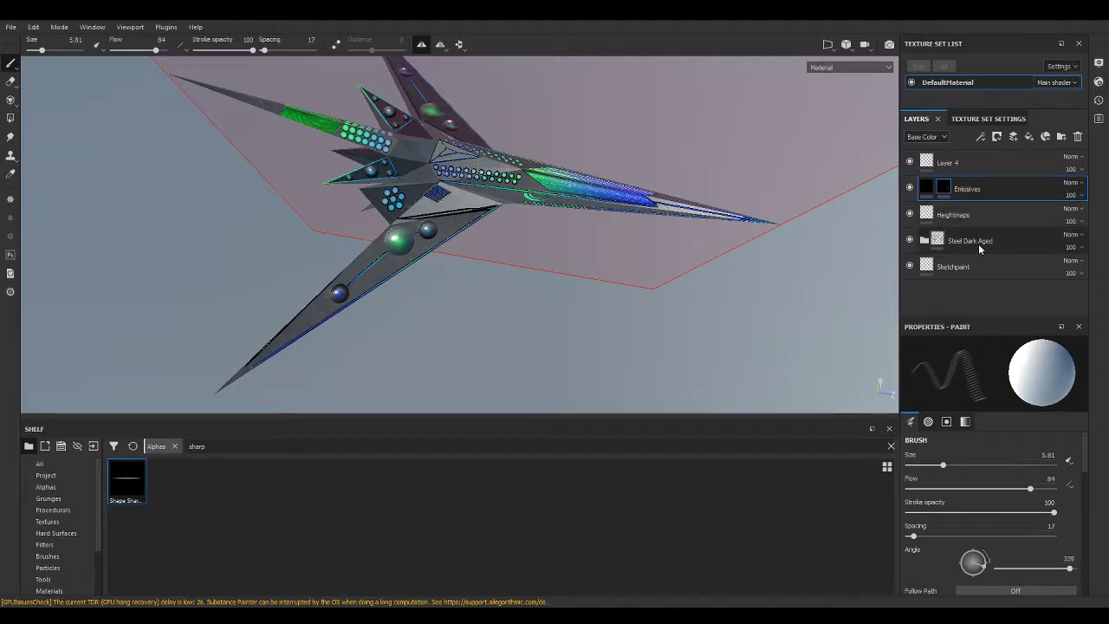
Toggle Steel Dark Aged's visibility to compare, then expand its folder.
left_click(962, 243)
left_click(909, 241)
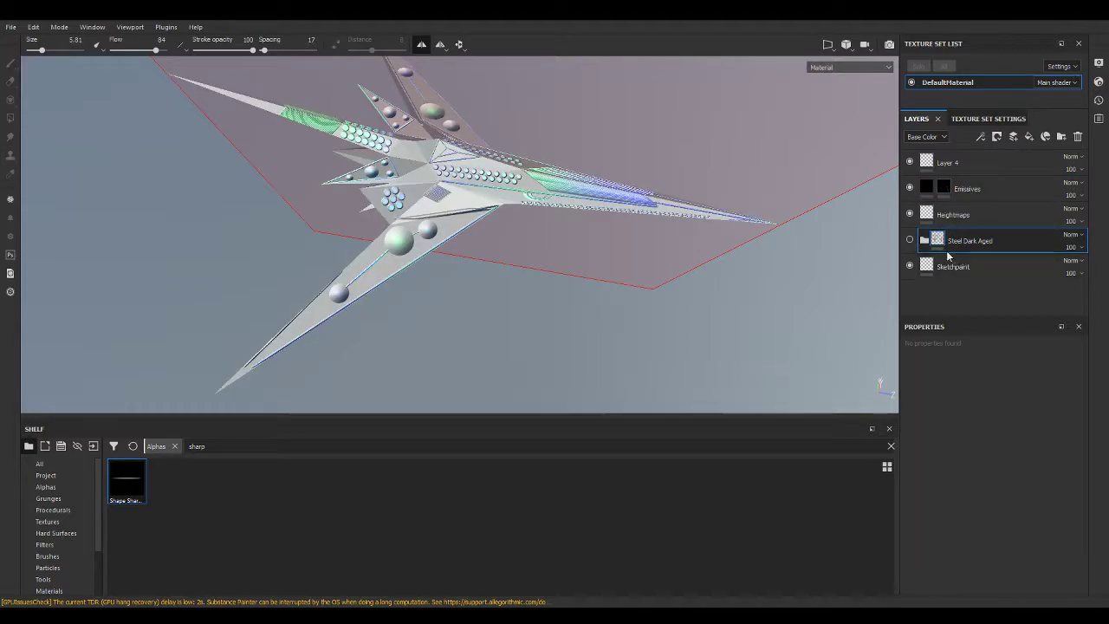
left_click(910, 241)
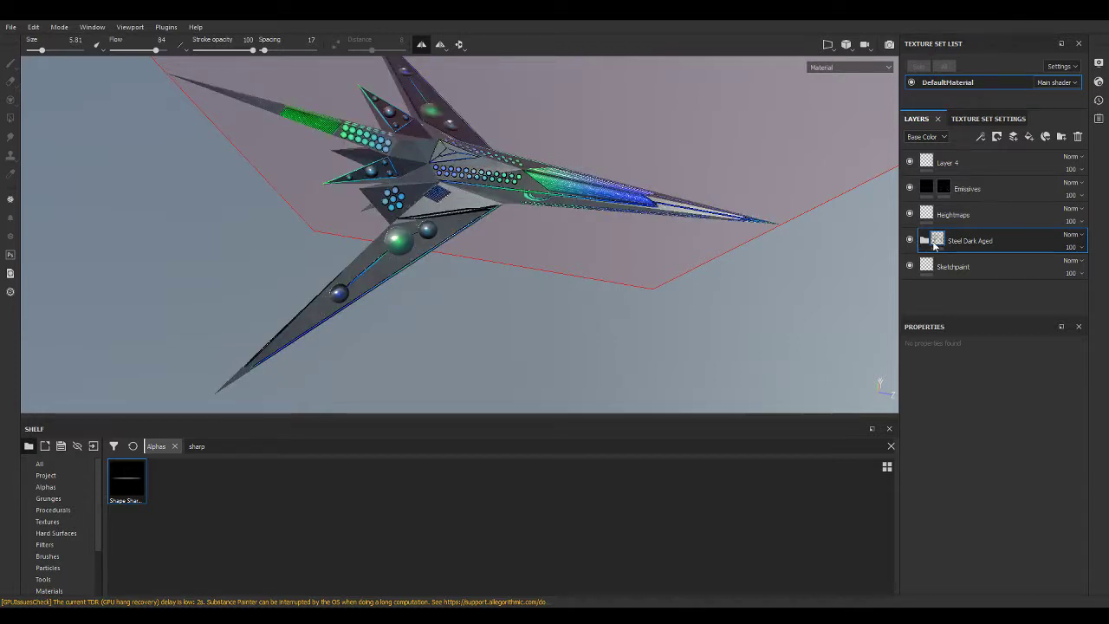
left_click(924, 240)
scroll(971, 284, "down", 1)
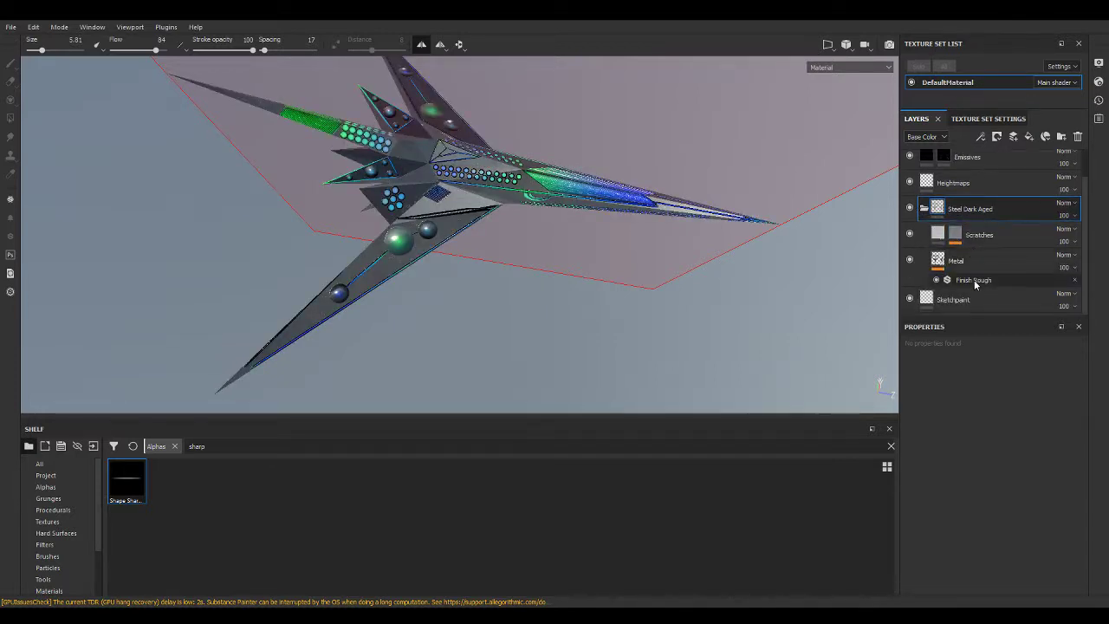
Change the Scratches fill layer's base colour to white.
left_click(943, 241)
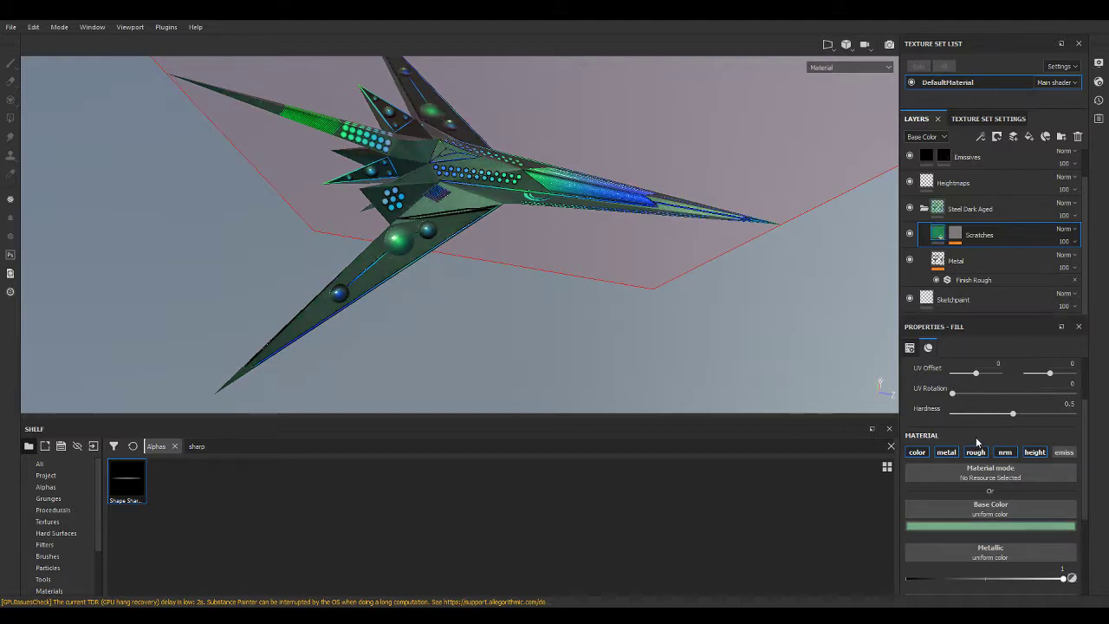
mouse_move(747, 334)
left_mouse_down("alt")
mouse_move(686, 284)
mouse_move(165, 271)
mouse_move(164, 307)
mouse_move(800, 265)
mouse_move(441, 292)
mouse_move(466, 303)
mouse_move(512, 268)
mouse_move(508, 167)
mouse_move(708, 90)
mouse_move(442, 225)
mouse_move(668, 260)
mouse_move(650, 288)
mouse_move(520, 317)
mouse_move(832, 312)
mouse_move(407, 289)
mouse_move(376, 241)
mouse_move(382, 168)
left_mouse_up("alt")
scroll(468, 300, "up", 5)
scroll(520, 317, "up", 3)
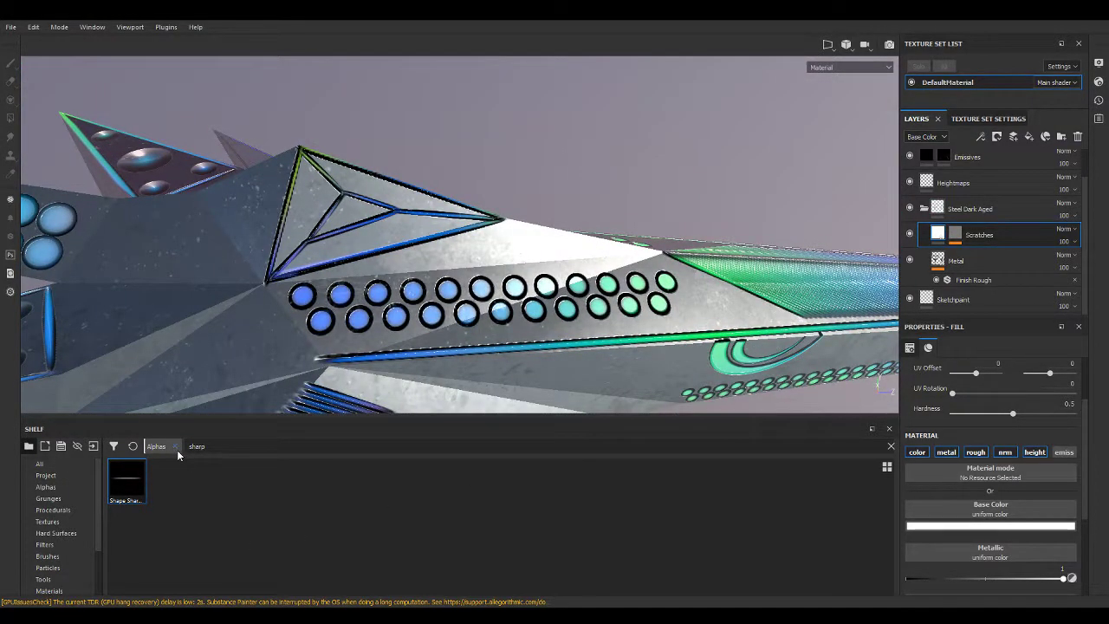
Add the Glass Visor smart material from the shelf to the layer stack.
scroll(70, 520, "down", 3)
left_click(70, 545)
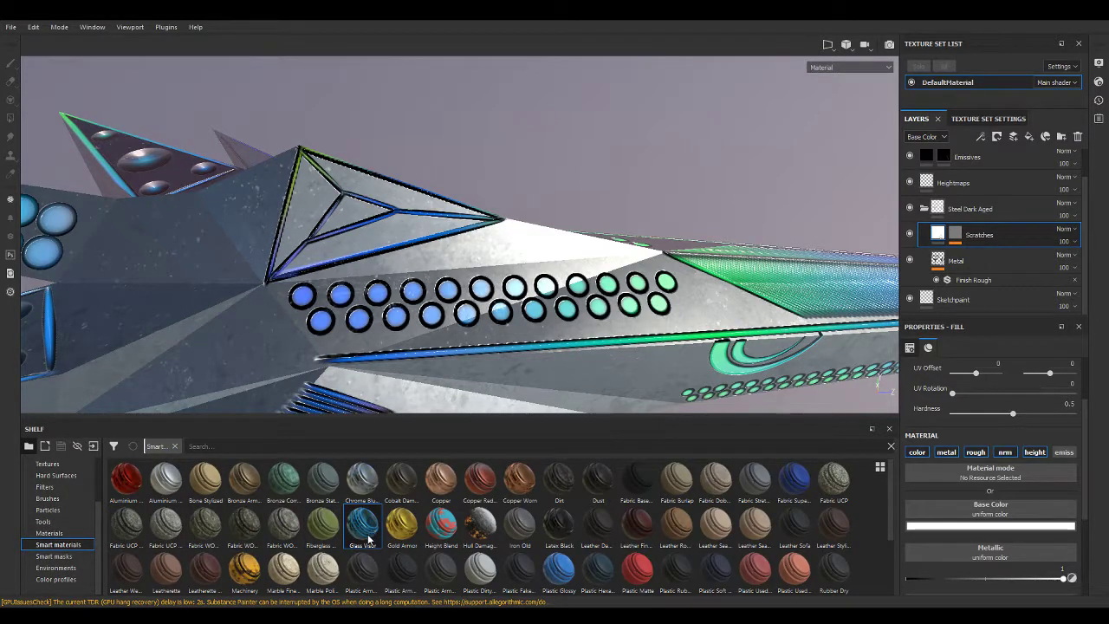
left_click_drag(370, 540, 1001, 238)
mouse_move(362, 522)
left_mouse_down()
mouse_move(1010, 280)
mouse_move(1005, 299)
left_mouse_up()
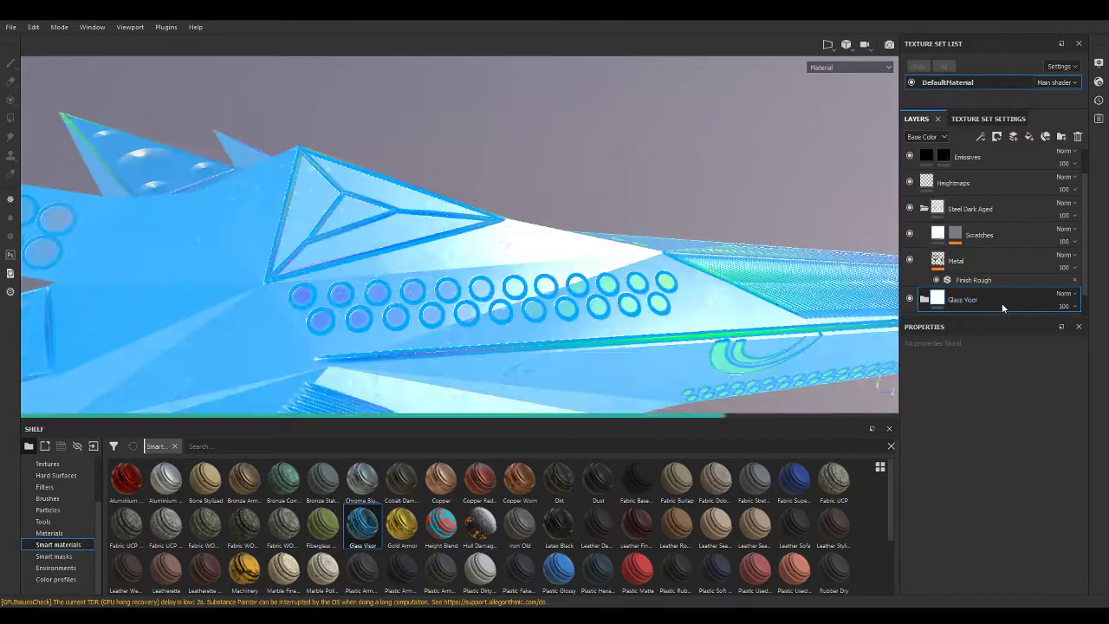
Move the Glass Visor folder above Steel Dark Aged and give it a black mask.
left_click(923, 299)
scroll(920, 295, "down", 2)
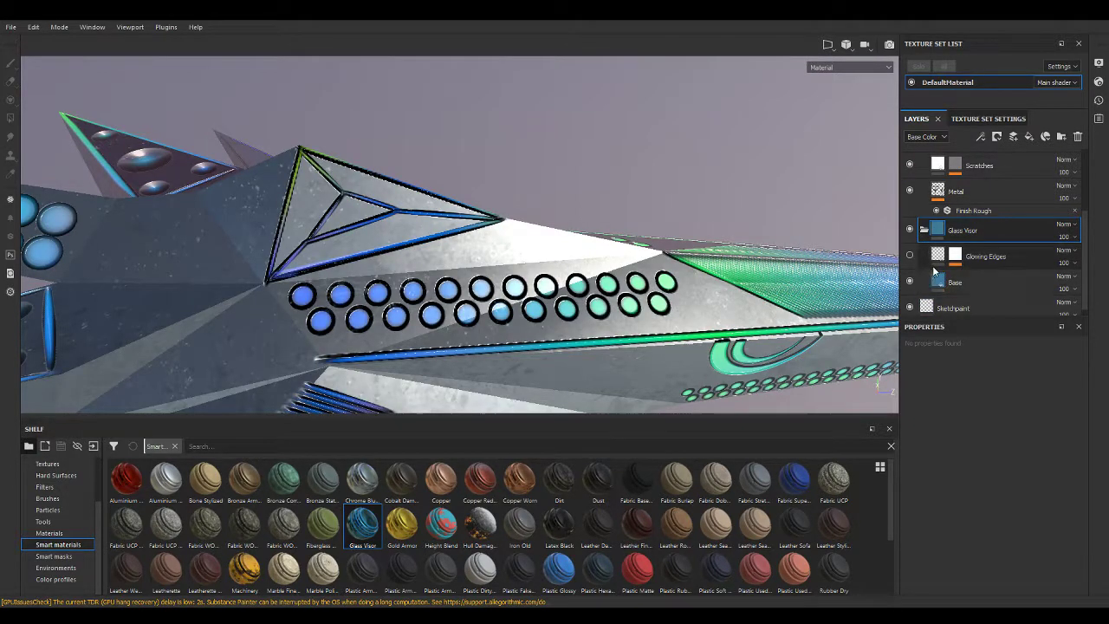
double_click(955, 282)
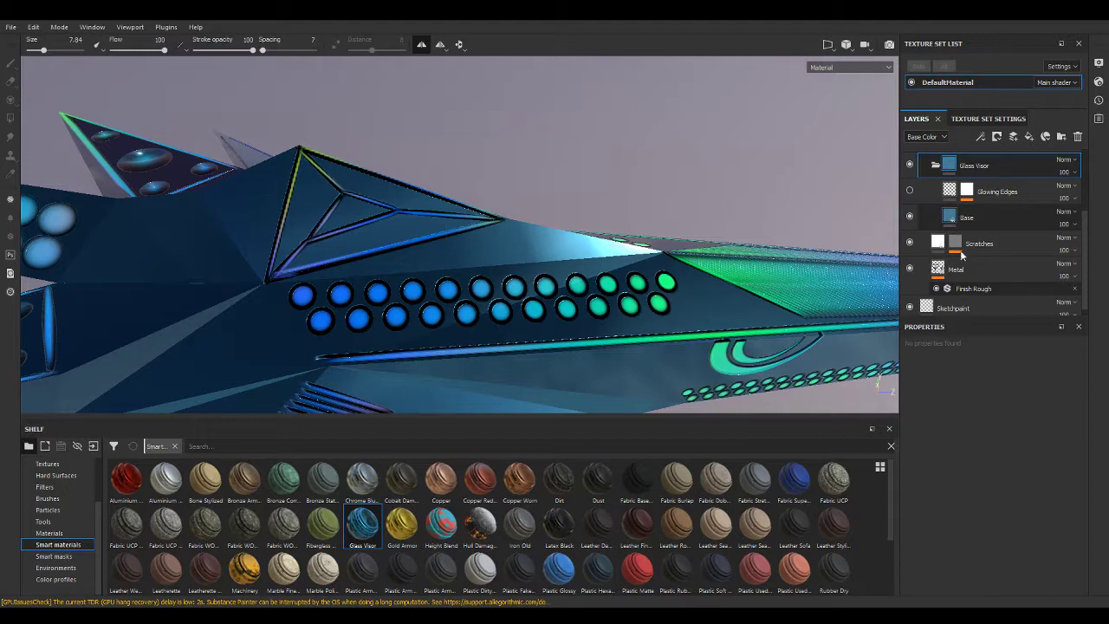
mouse_move(806, 278)
left_mouse_down("alt")
mouse_move(765, 187)
mouse_move(736, 186)
left_mouse_up("alt")
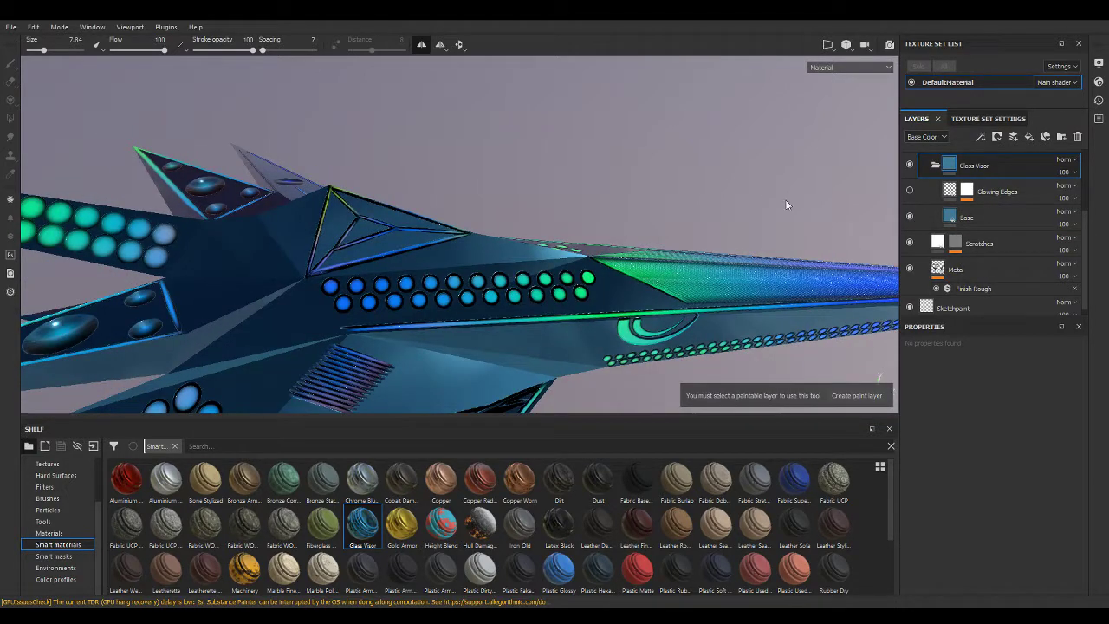
scroll(953, 234, "up", 1)
scroll(949, 239, "up", 1)
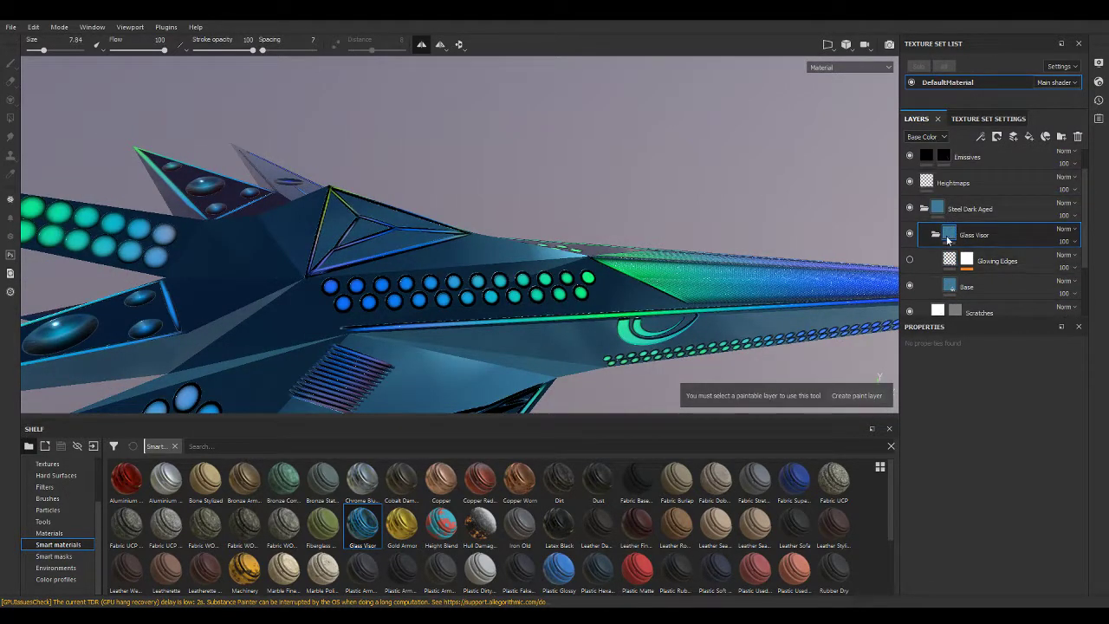
left_click_drag(957, 238, 916, 192)
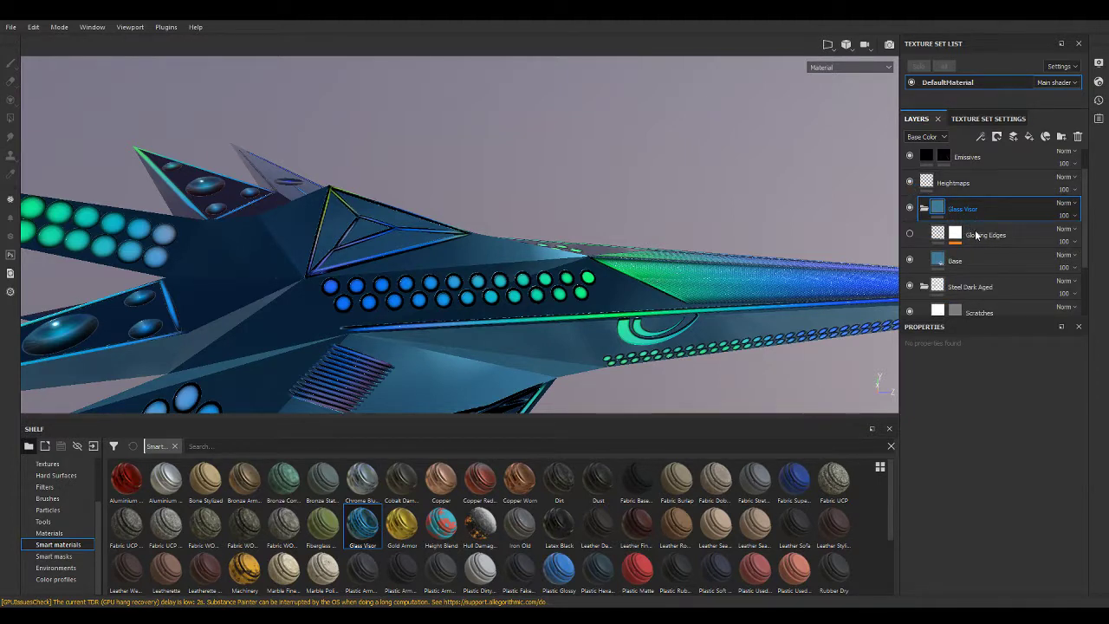
left_click_drag(508, 186, 531, 168, "alt")
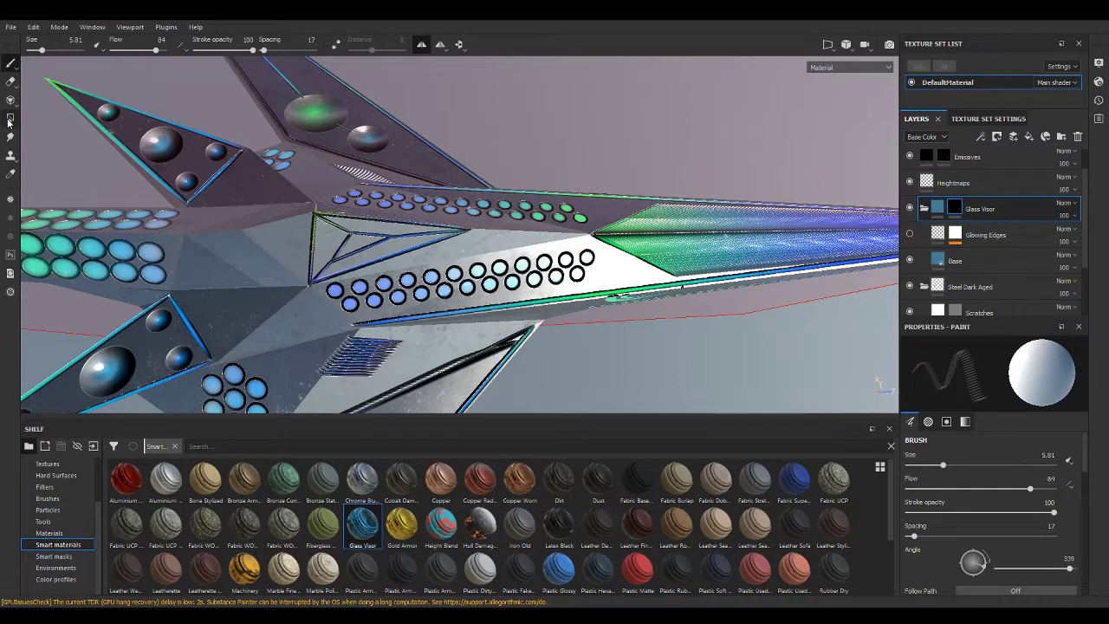
Polygon-fill the cockpit's triangular panel faces on the Glass Visor mask.
left_click(10, 120)
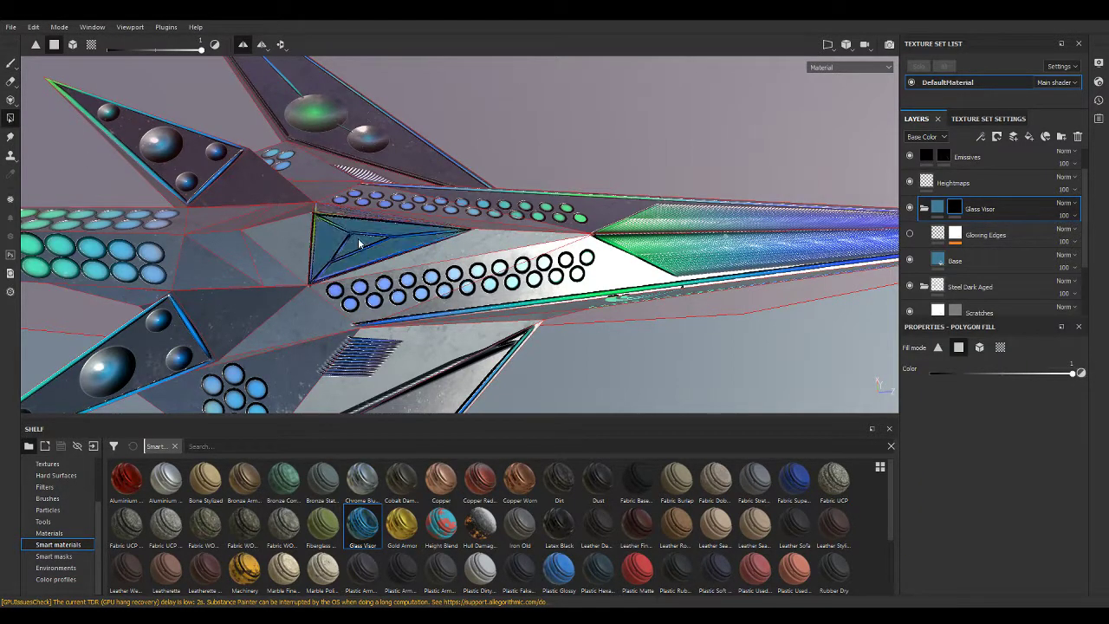
mouse_move(358, 243)
left_mouse_down("alt")
mouse_move(69, 190)
mouse_move(230, 167)
mouse_move(462, 257)
mouse_move(564, 160)
mouse_move(775, 240)
mouse_move(799, 372)
mouse_move(797, 277)
mouse_move(668, 228)
mouse_move(489, 256)
left_mouse_up("alt")
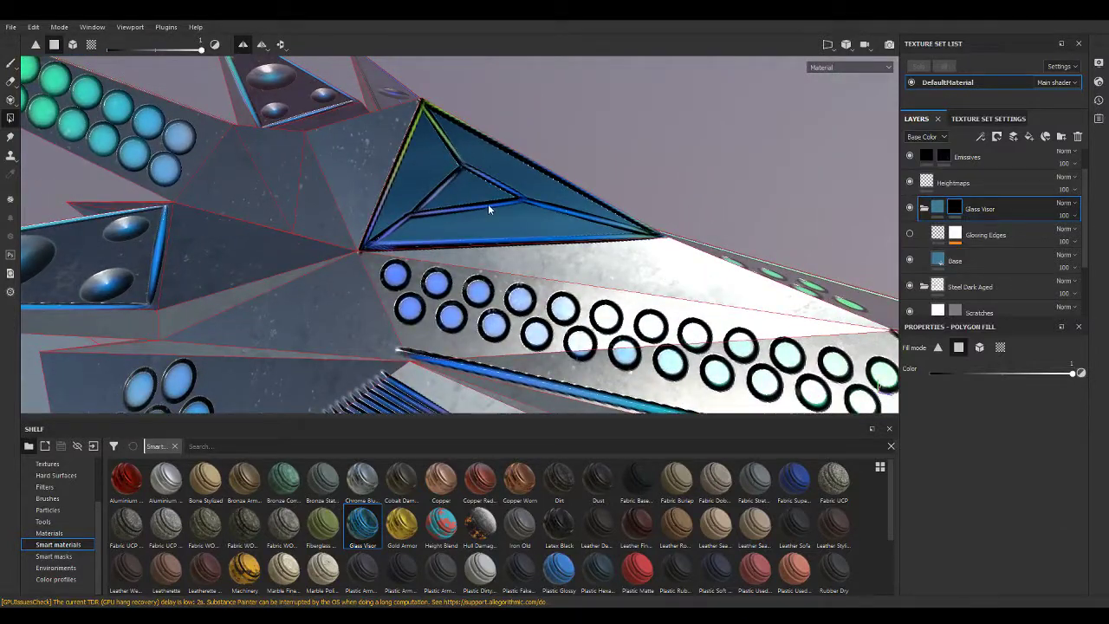
left_click(11, 81)
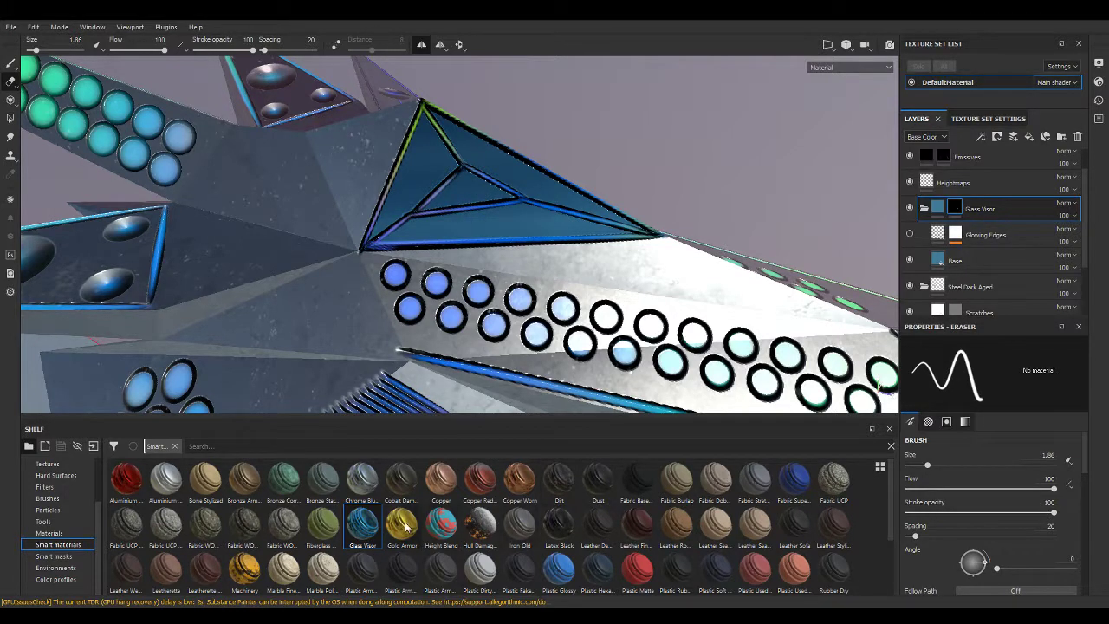
Search the Alphas shelf for 'sharp' and apply Shape Sharp Line to the eraser.
type("sha")
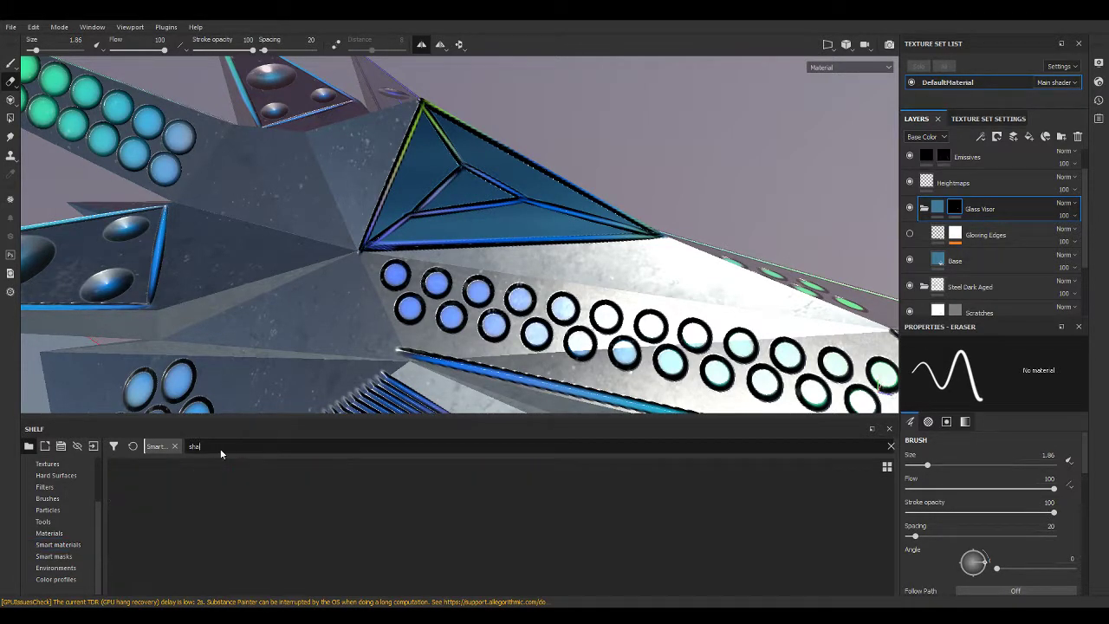
key("BackSpace")
key("BackSpace")
key("BackSpace")
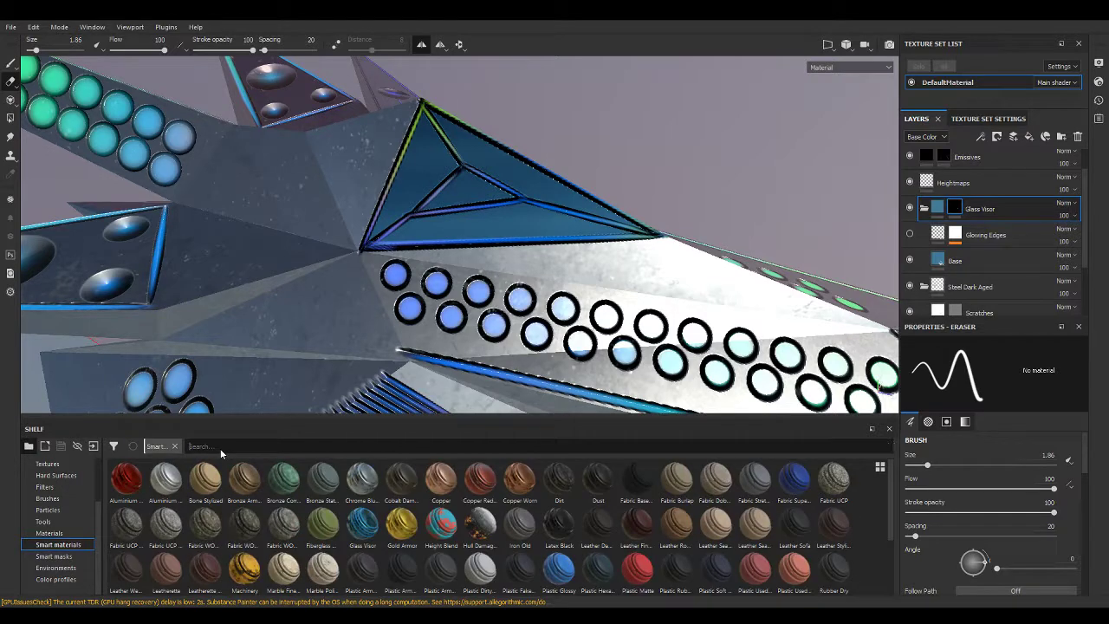
scroll(61, 524, "up", 3)
left_click(45, 486)
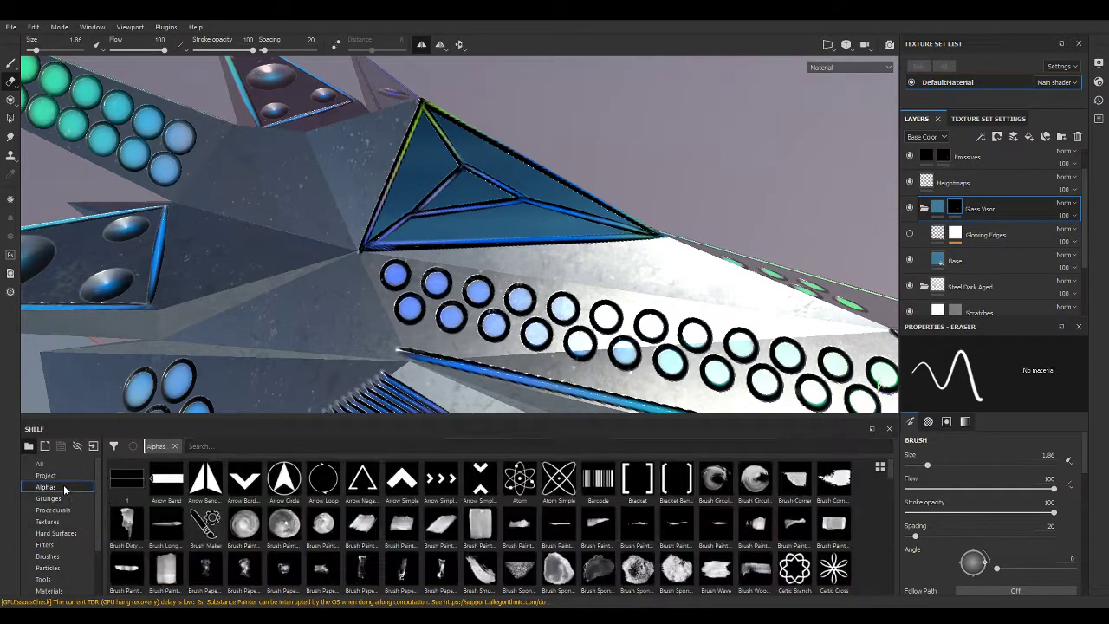
left_click(236, 447)
type("sharp")
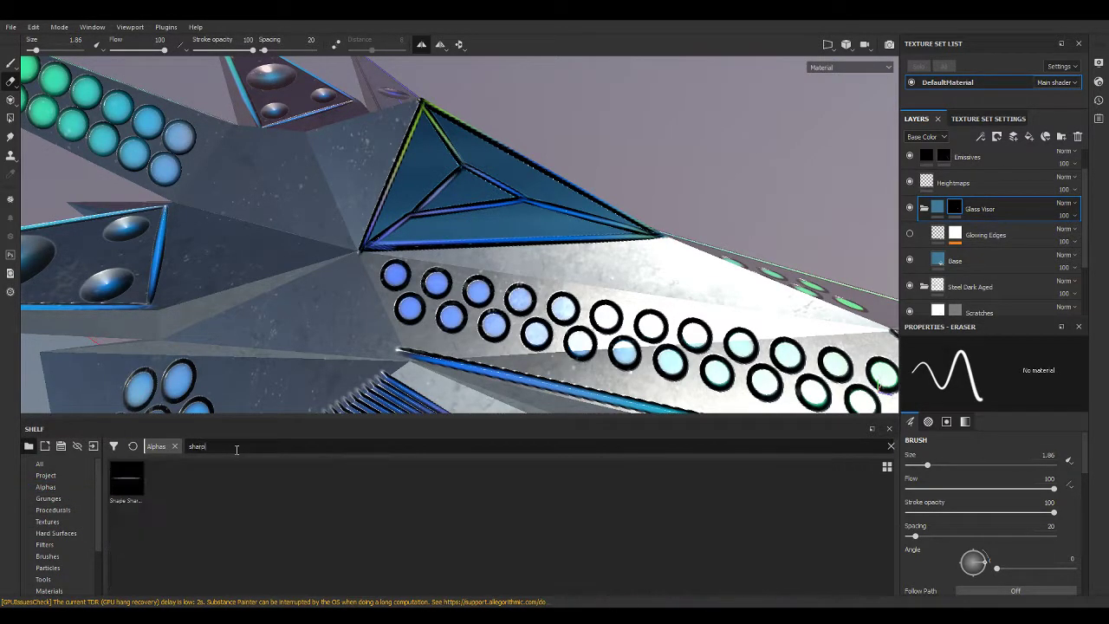
left_click(134, 480)
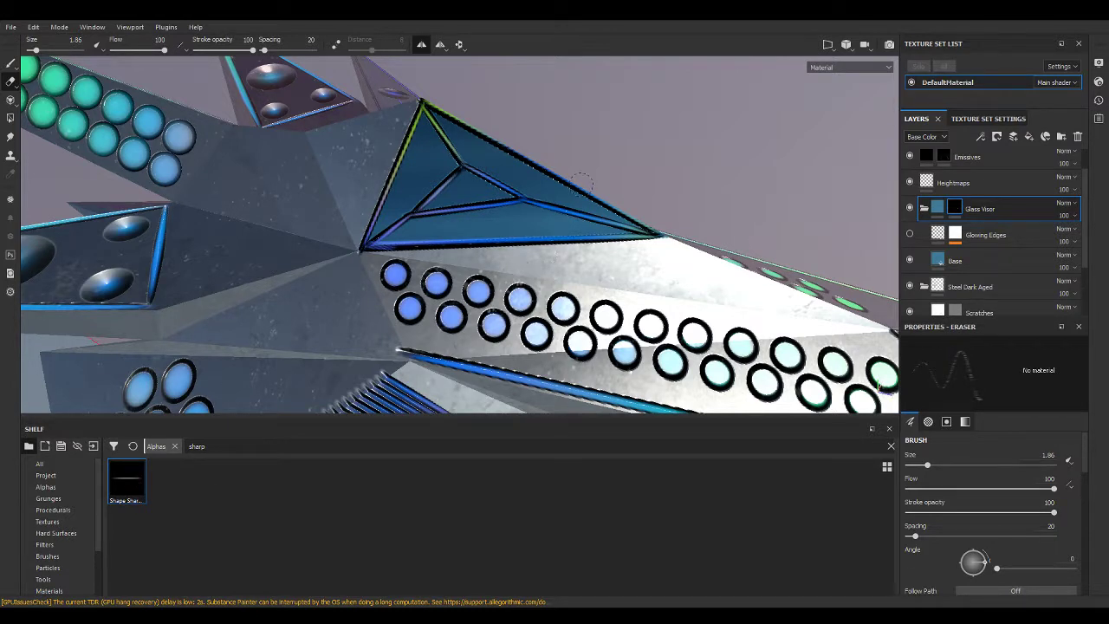
Set the eraser angle to 359 degrees and spacing to 1.
left_click_drag(877, 386, 877, 386, "ctrl")
key("shift")
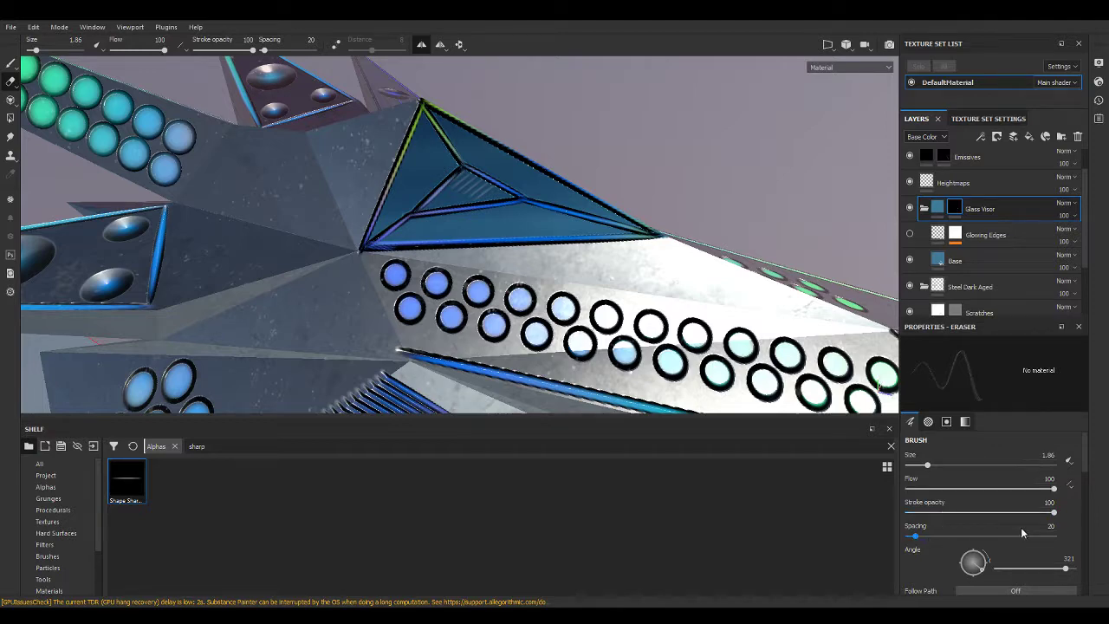
left_click(1060, 530)
type("1")
key("Return")
scroll(463, 172, "up", 3)
scroll(485, 191, "up", 3)
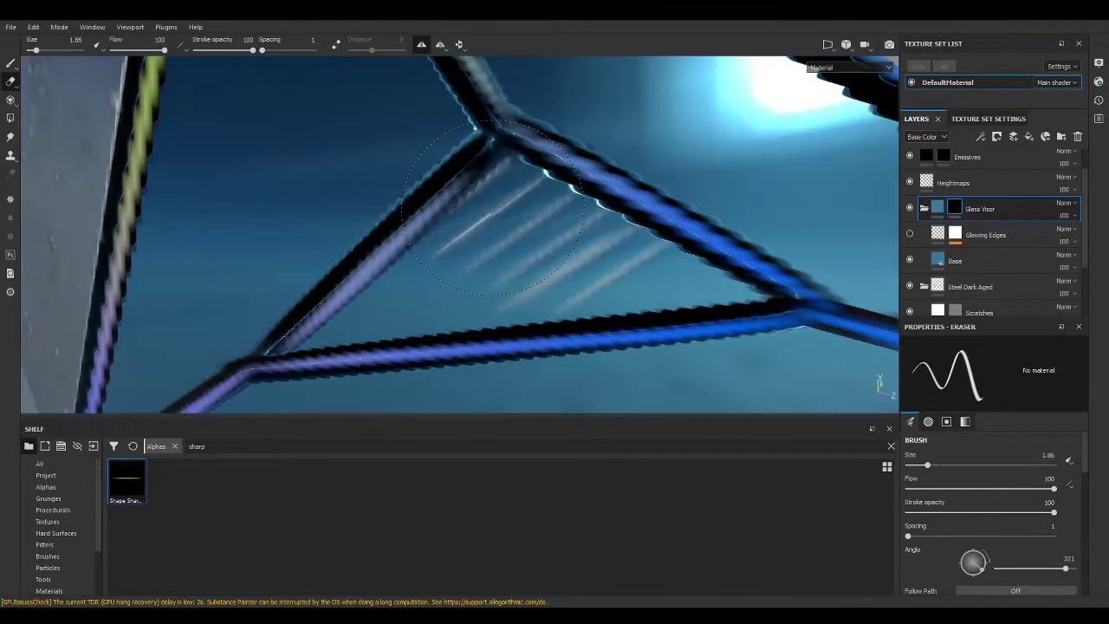
Erase the inner visor triangle with straight strokes at a 32-degree tip angle.
left_click_drag(520, 214, 519, 190, "ctrl")
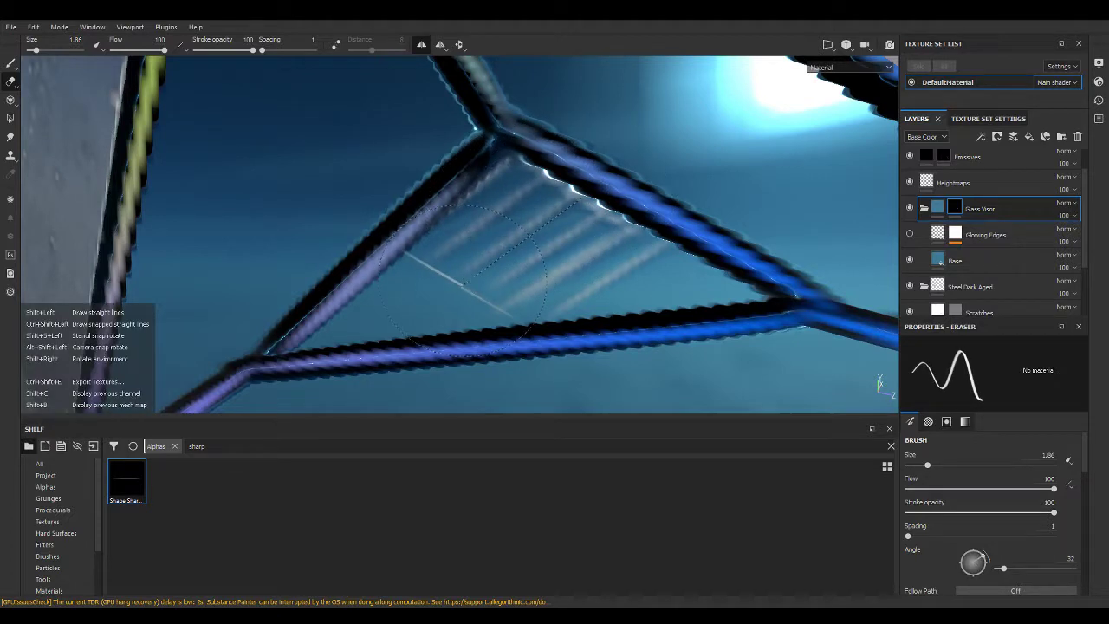
left_click(476, 276, "shift")
mouse_move(528, 234)
left_mouse_down("ctrl")
mouse_move(644, 246)
mouse_move(652, 259)
left_mouse_up("ctrl")
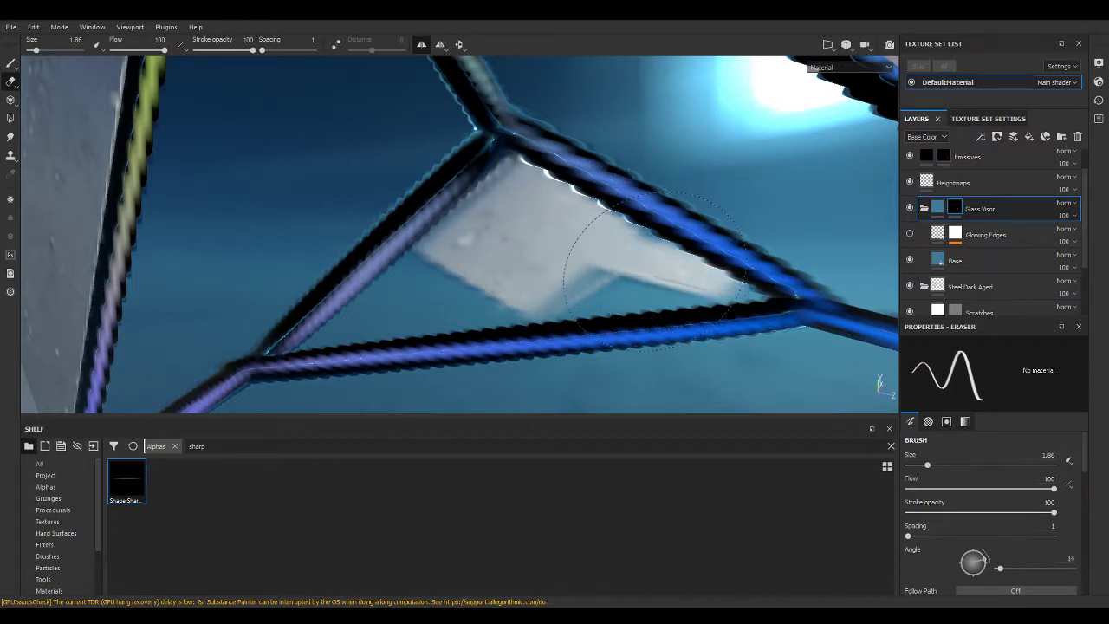
mouse_move(649, 251)
left_mouse_down("ctrl")
mouse_move(594, 250)
mouse_move(608, 300)
mouse_move(672, 295)
mouse_move(416, 264)
mouse_move(373, 321)
mouse_move(433, 328)
left_mouse_up("ctrl")
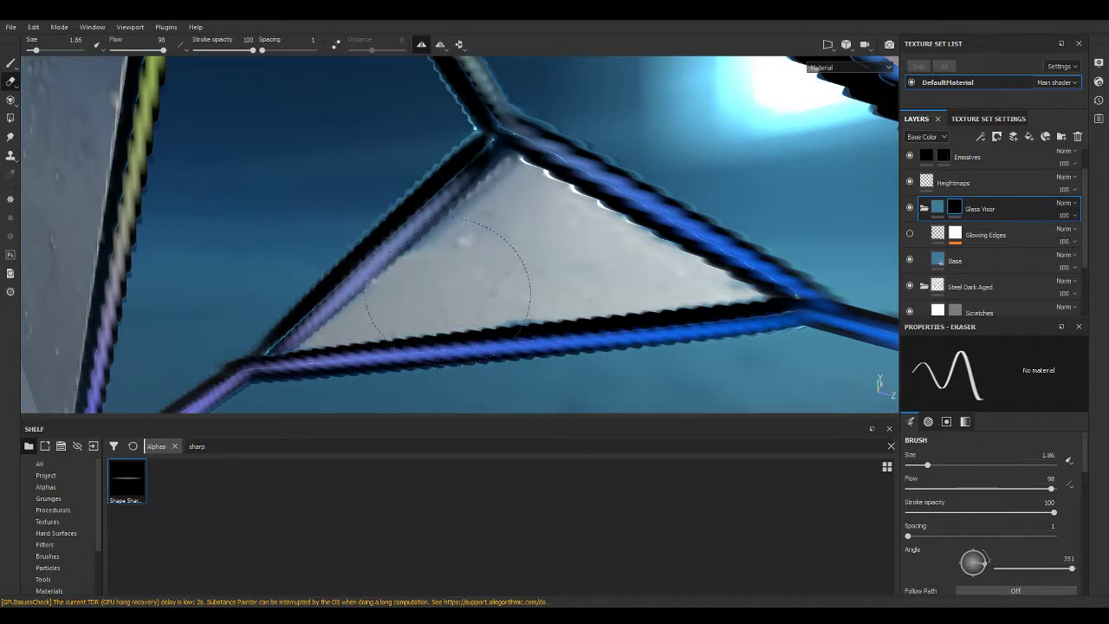
mouse_move(448, 278)
left_mouse_down()
mouse_move(499, 297)
mouse_move(482, 272)
mouse_move(495, 247)
mouse_move(465, 218)
mouse_move(482, 240)
left_mouse_up()
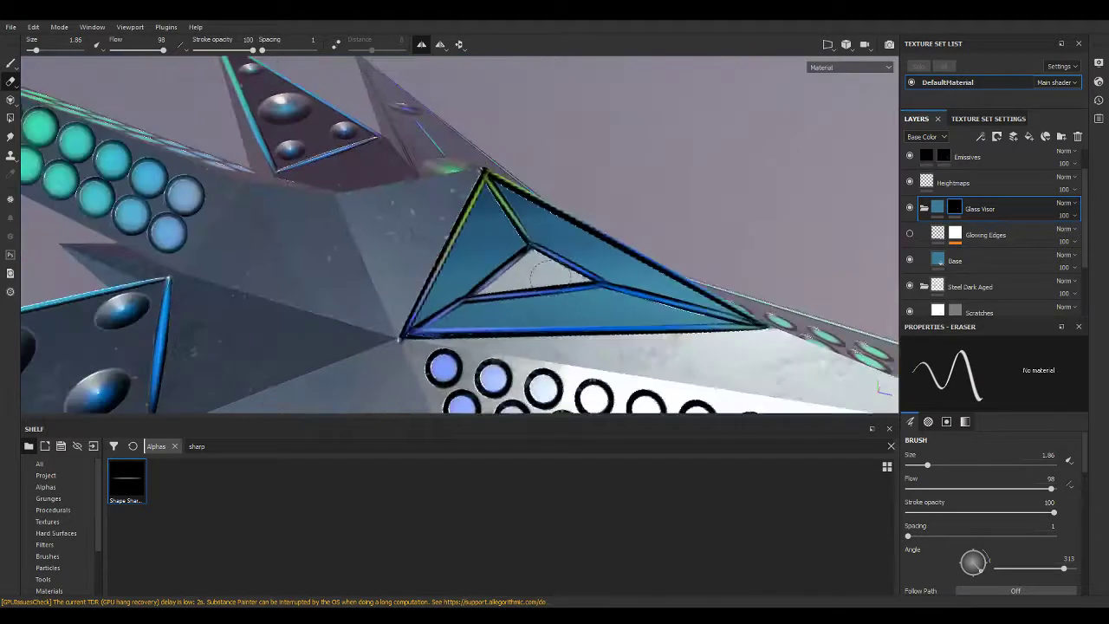
mouse_move(547, 274)
left_mouse_down("alt")
mouse_move(305, 165)
mouse_move(349, 181)
mouse_move(291, 188)
mouse_move(580, 225)
left_mouse_up("alt")
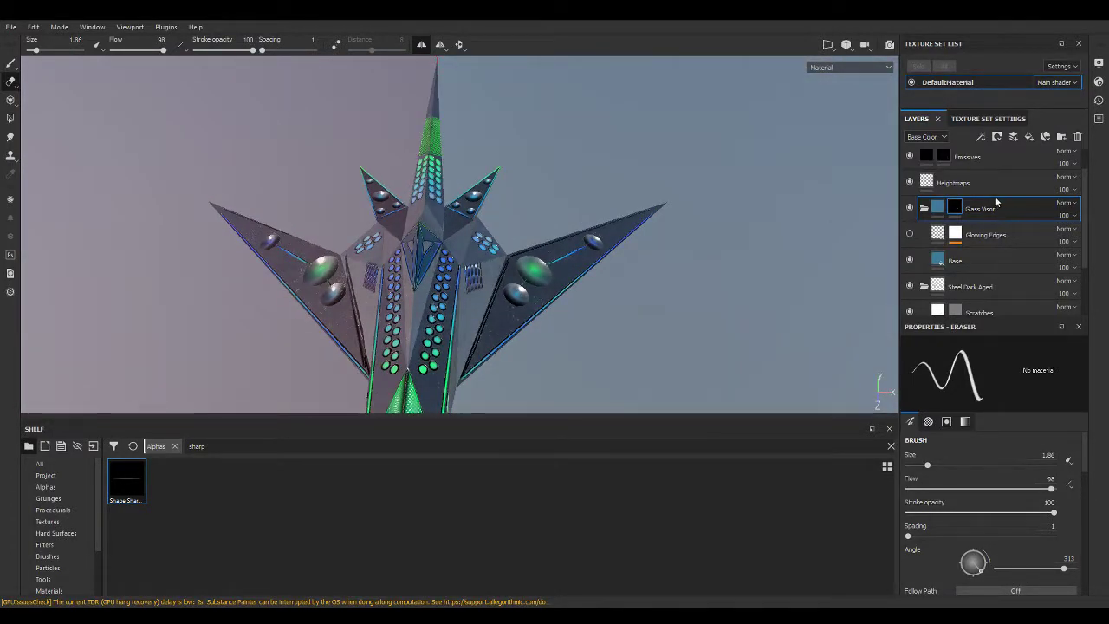
Add a new paint layer at the top of the stack named 'Cockpit Eyeflash'.
left_click(1013, 136)
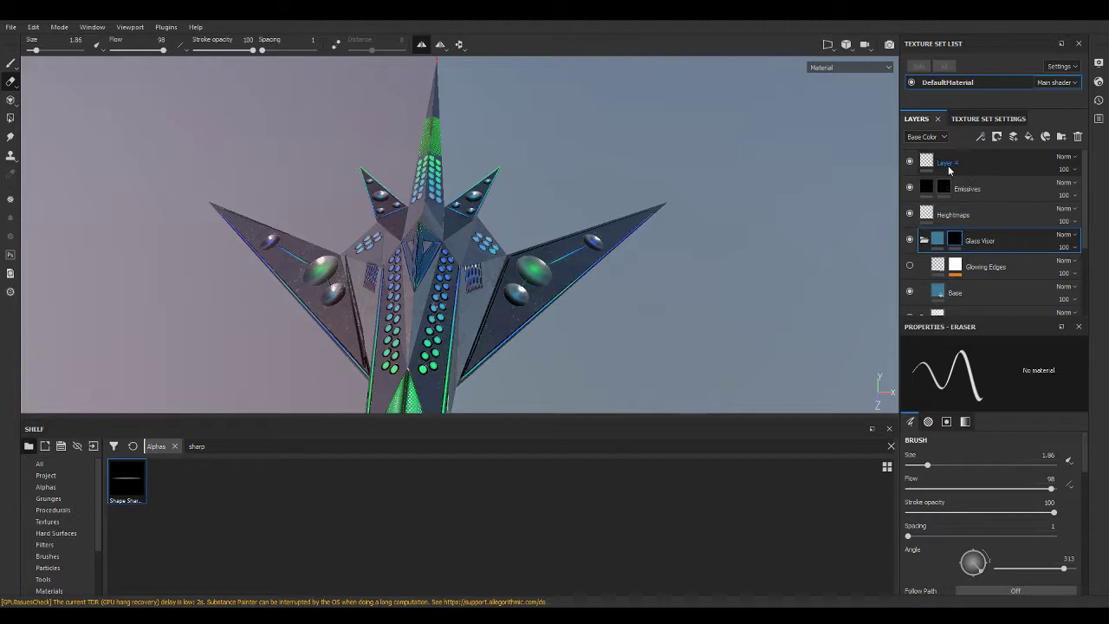
double_click(948, 165)
type("Cockpit EyeFlash")
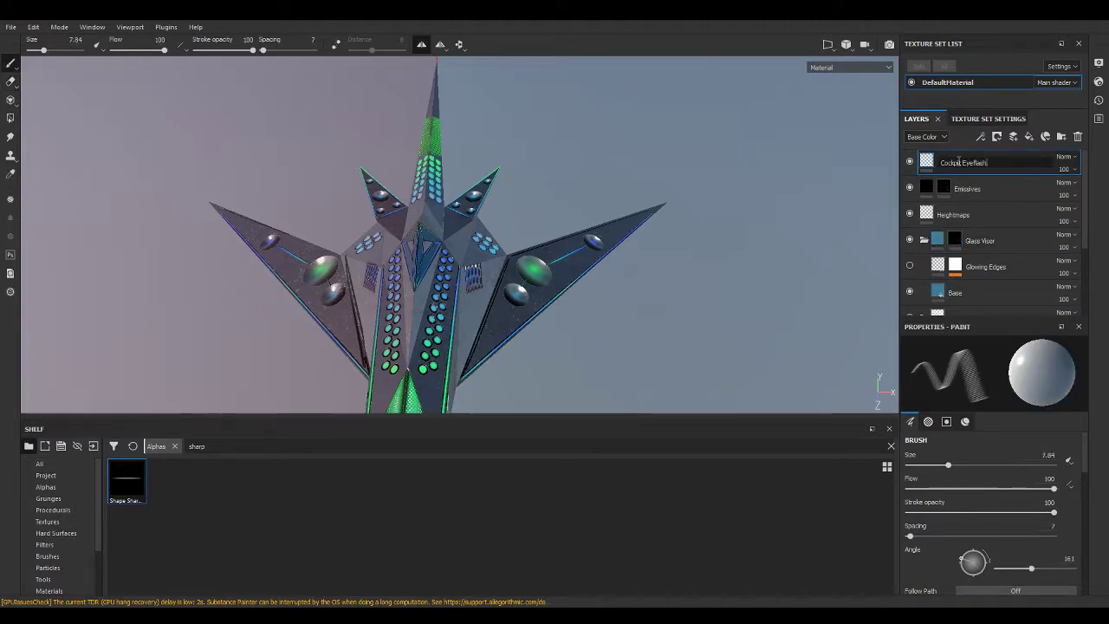
key("Return")
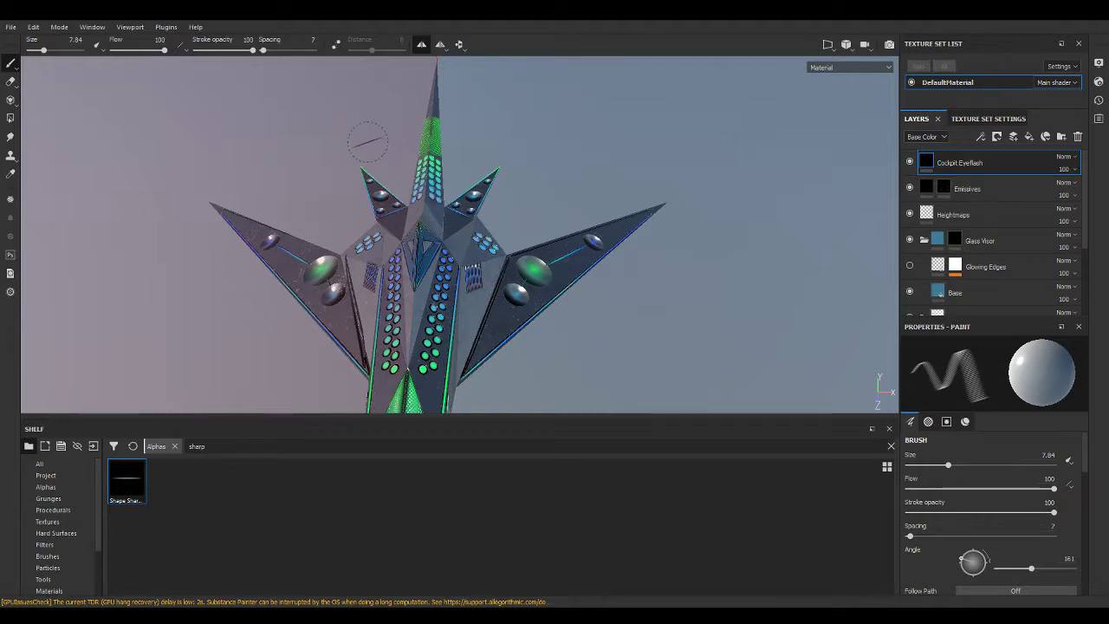
scroll(367, 141, "up", 5)
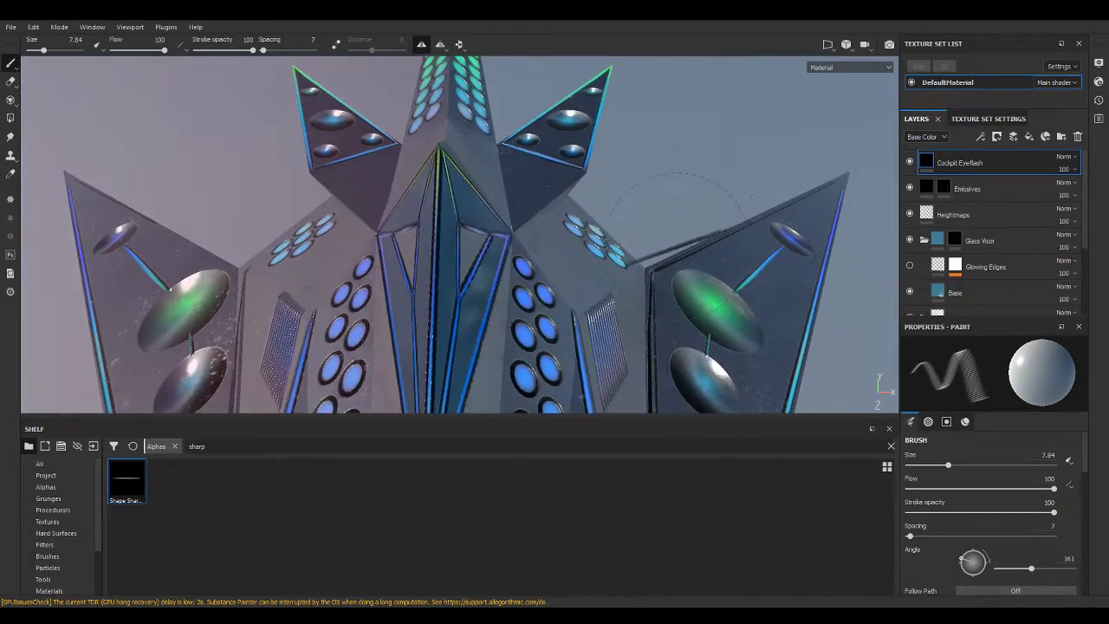
left_click_drag(680, 227, 624, 208, "alt")
Enable the roughness channel and set the paint to roughness 0 and metallic 1.
scroll(1007, 505, "down", 3)
scroll(1007, 505, "down", 3)
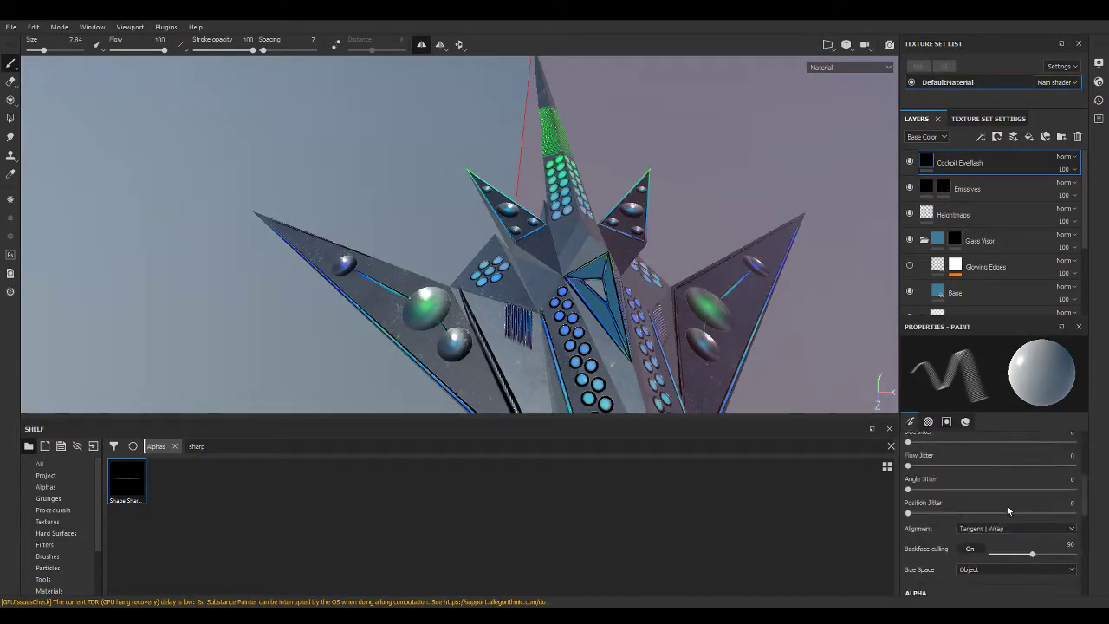
scroll(1007, 505, "up", 3)
scroll(1007, 505, "up", 3)
scroll(997, 501, "down", 3)
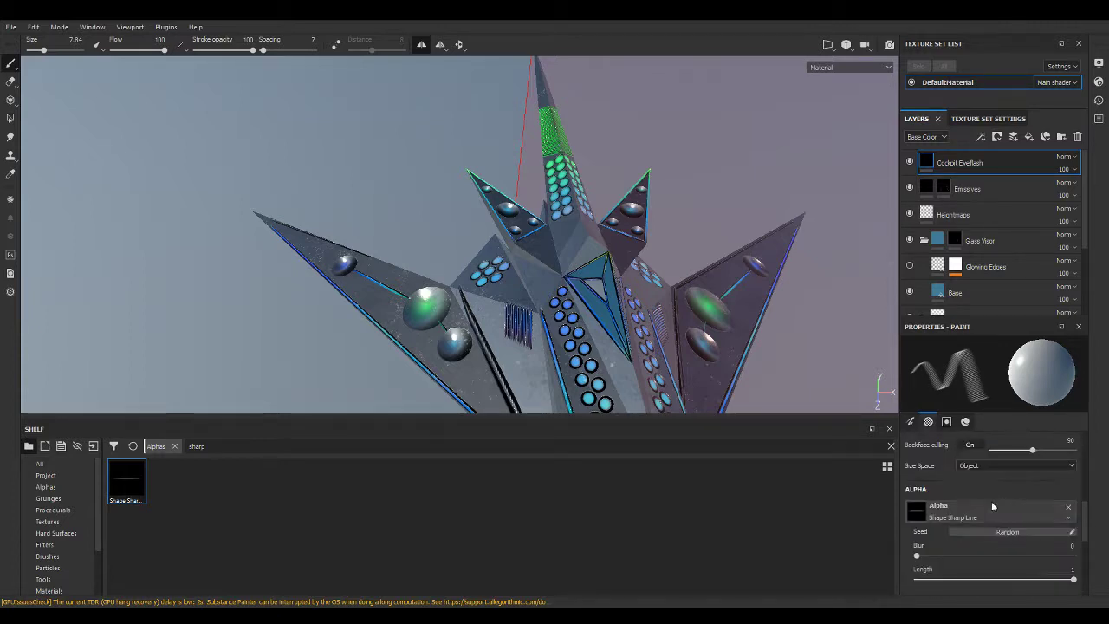
scroll(943, 529, "down", 2)
scroll(987, 518, "down", 1)
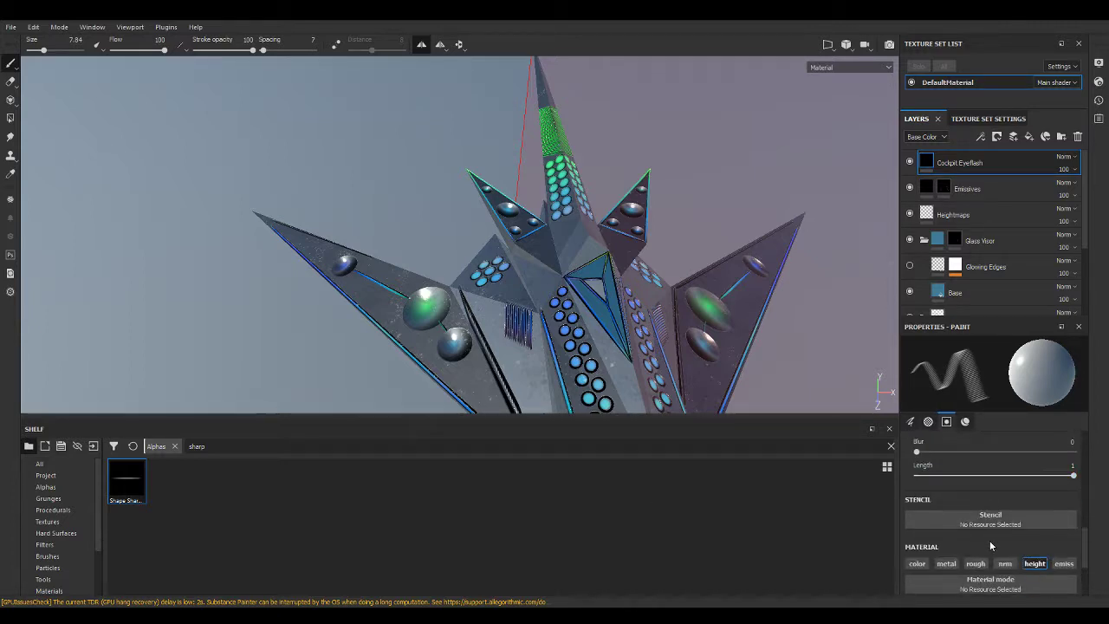
left_click(970, 565)
scroll(996, 558, "down", 2)
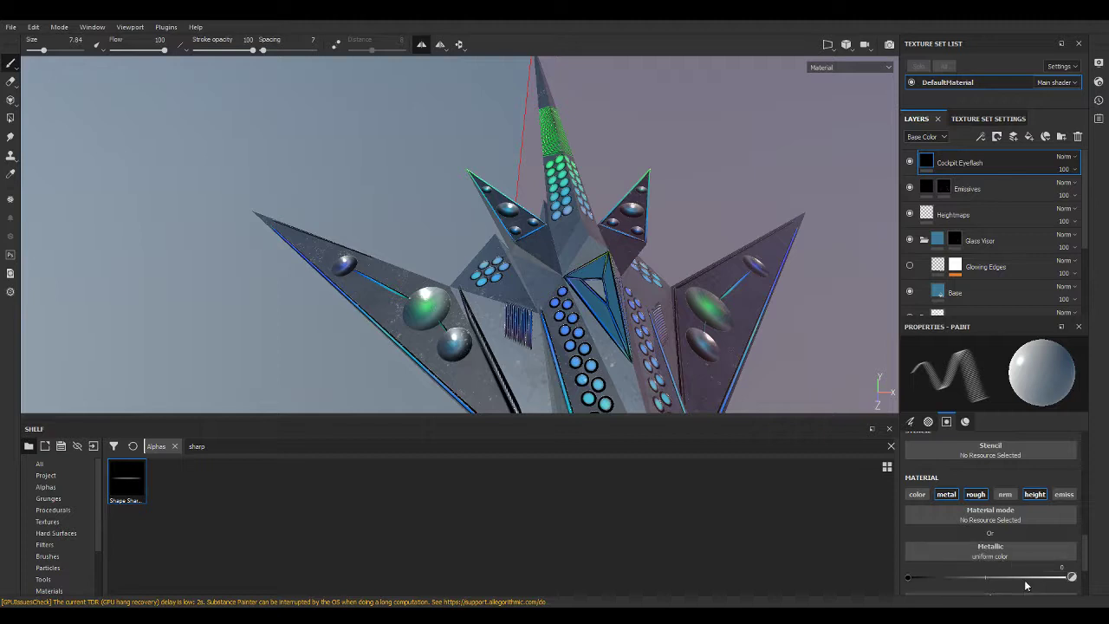
scroll(1023, 573, "down", 1)
scroll(1029, 586, "down", 1)
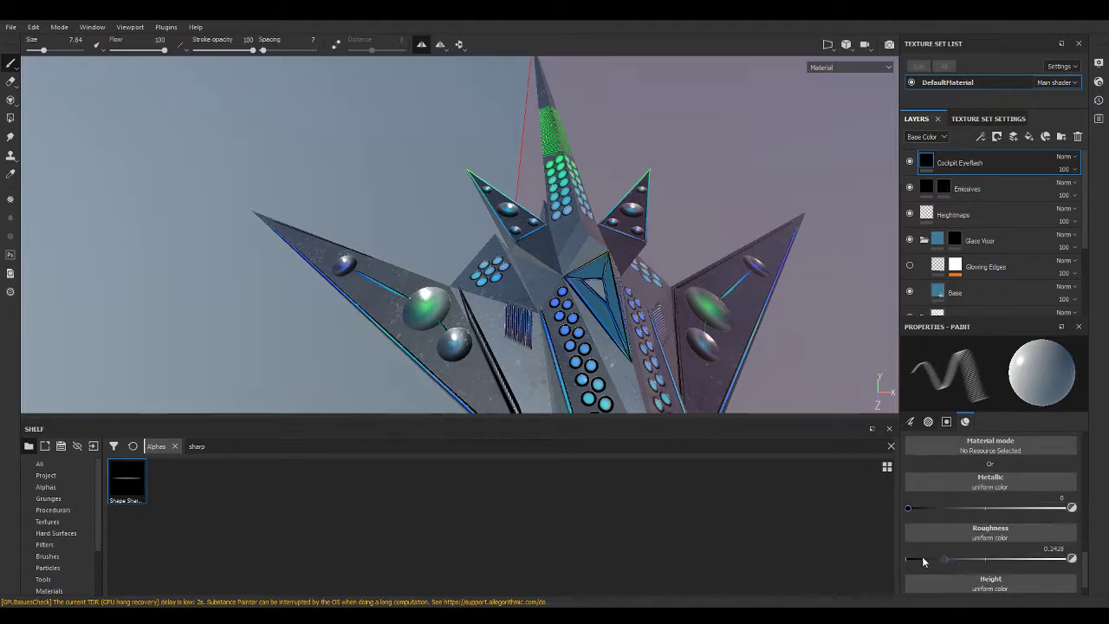
left_click_drag(923, 561, 906, 560)
left_click(1069, 510)
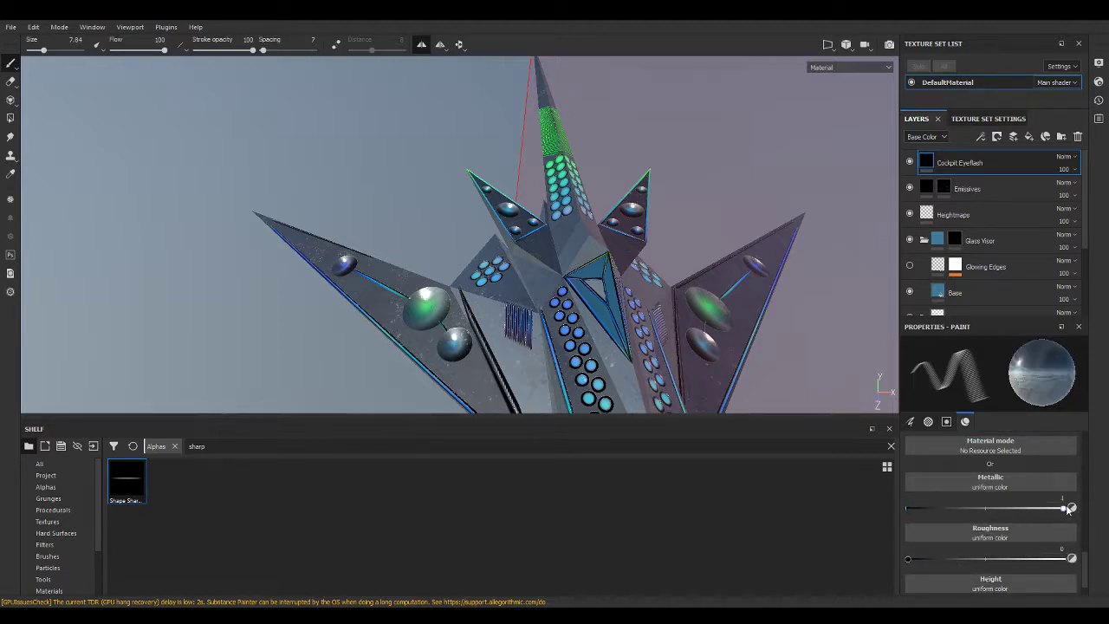
Turn on the emissive channel for the paint, then turn it back off.
scroll(1057, 520, "down", 1)
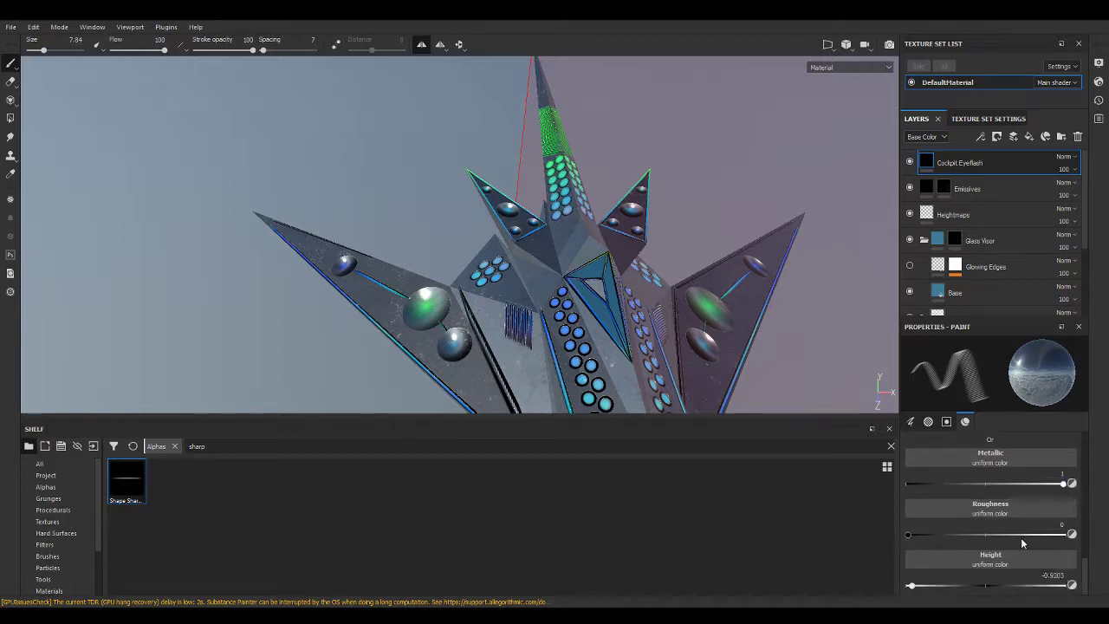
scroll(1025, 551, "up", 2)
scroll(1028, 554, "up", 1)
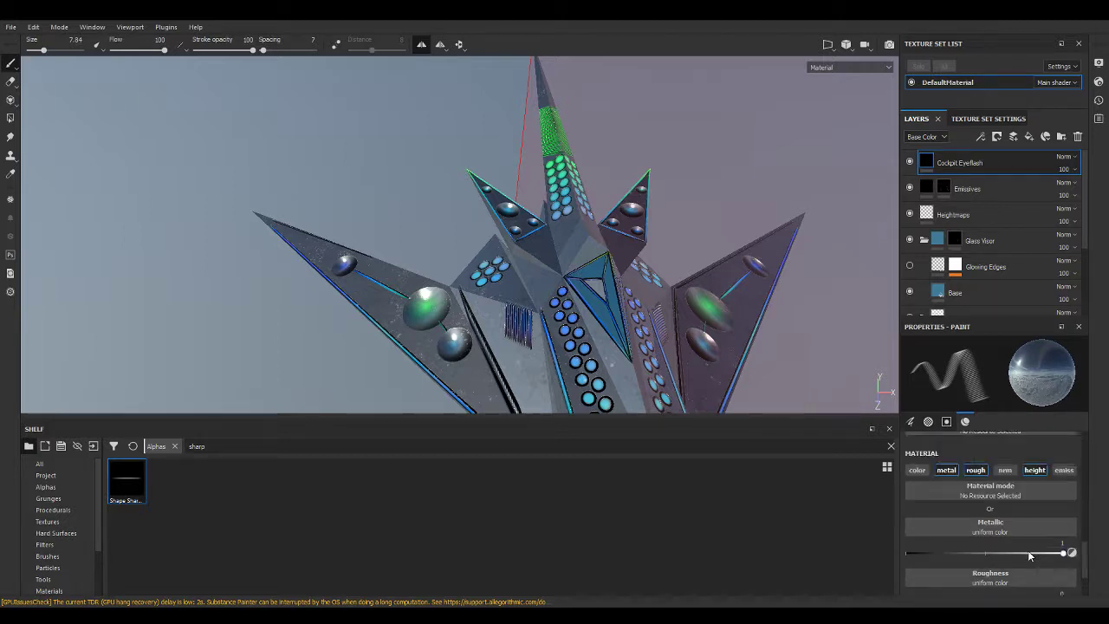
left_click(1066, 471)
scroll(1053, 537, "down", 4)
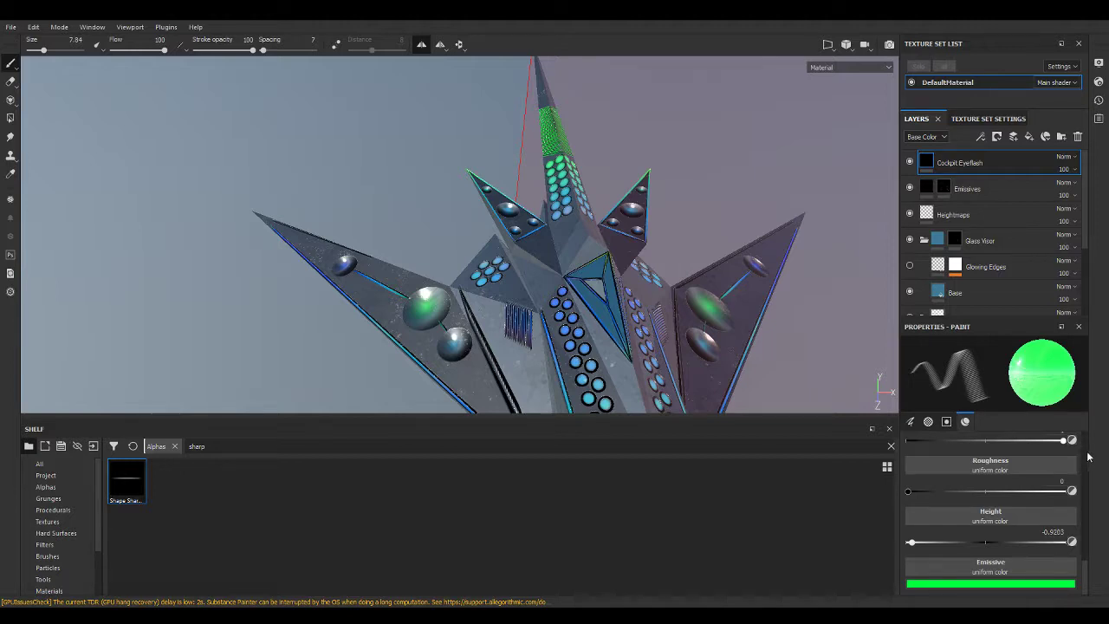
scroll(1057, 527, "up", 3)
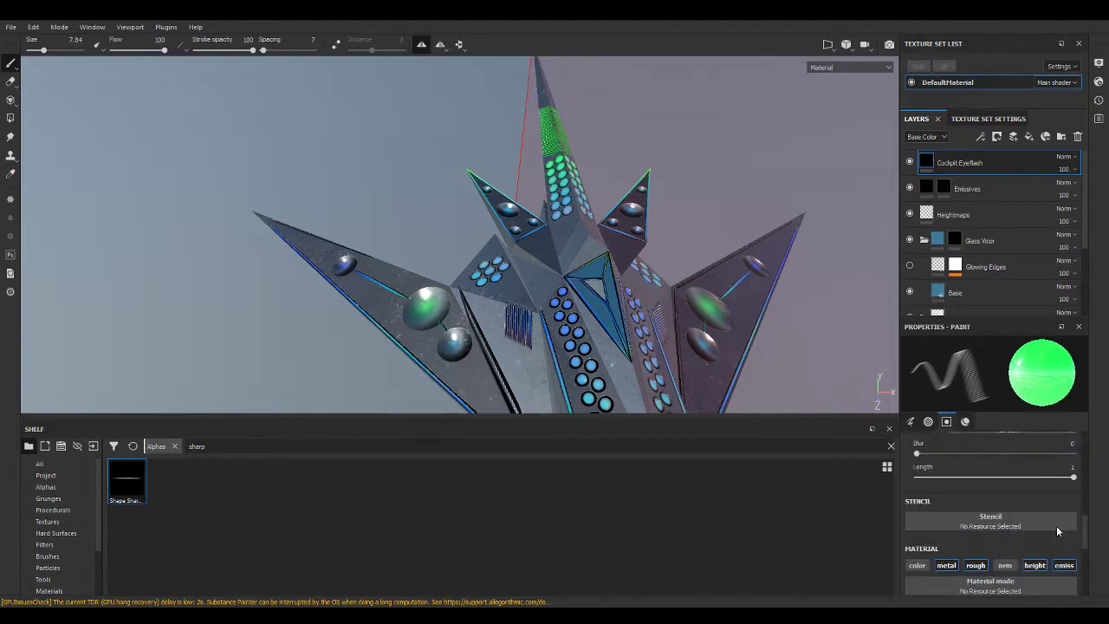
left_click(1066, 565)
scroll(563, 234, "up", 3)
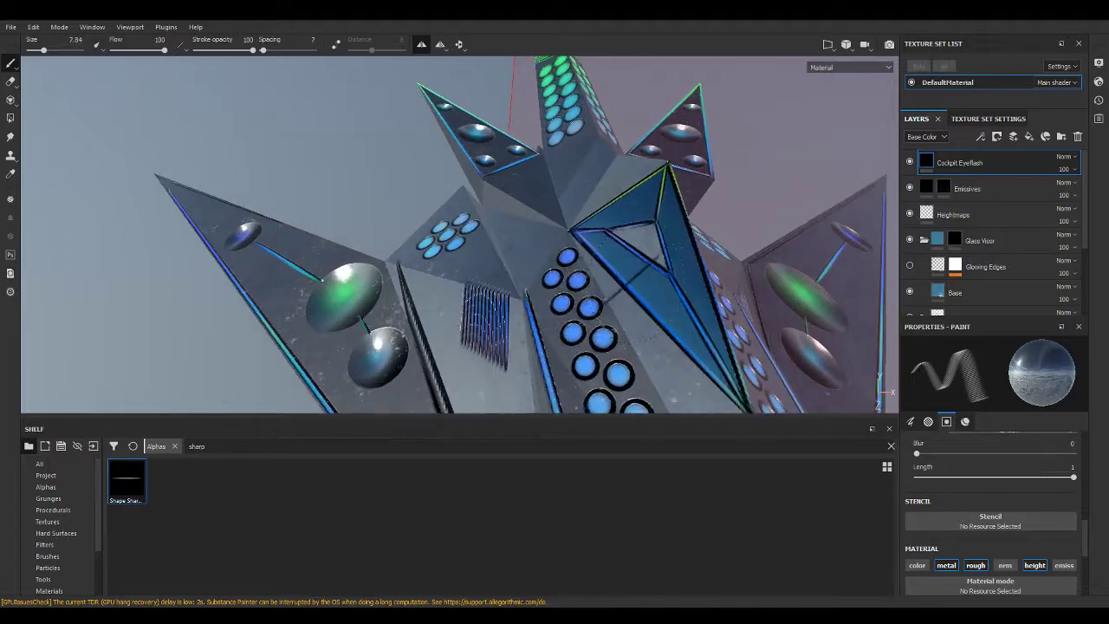
scroll(607, 234, "up", 3)
Shrink the brush to size 2.56, undo a test stroke, and exclude the height channel.
right_click_drag(667, 230, 628, 217, "ctrl")
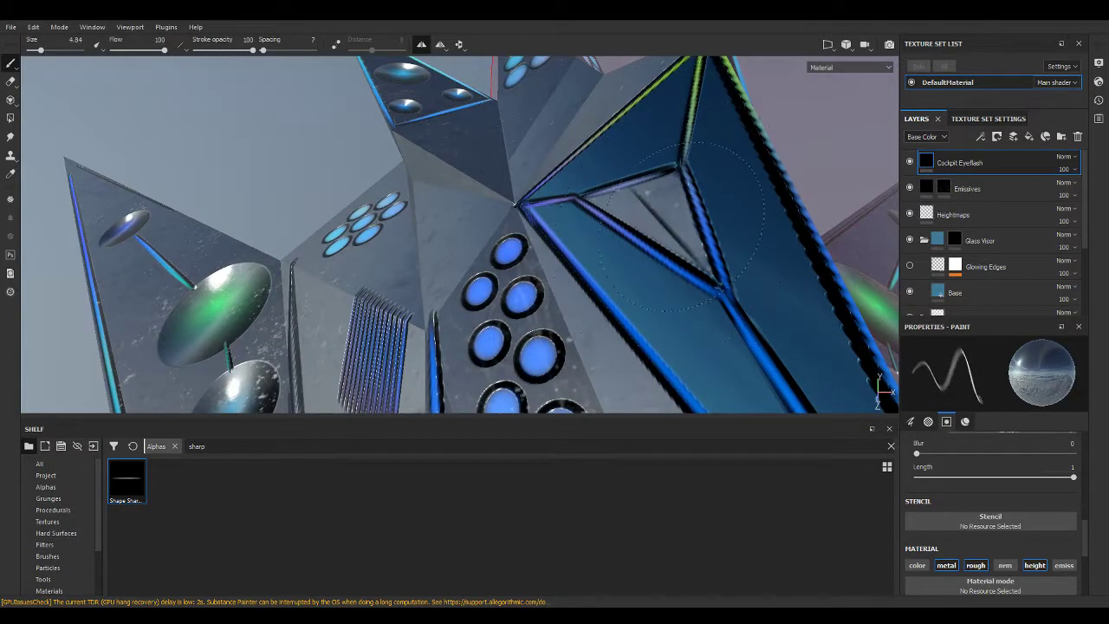
left_click_drag(628, 216, 517, 317, "alt")
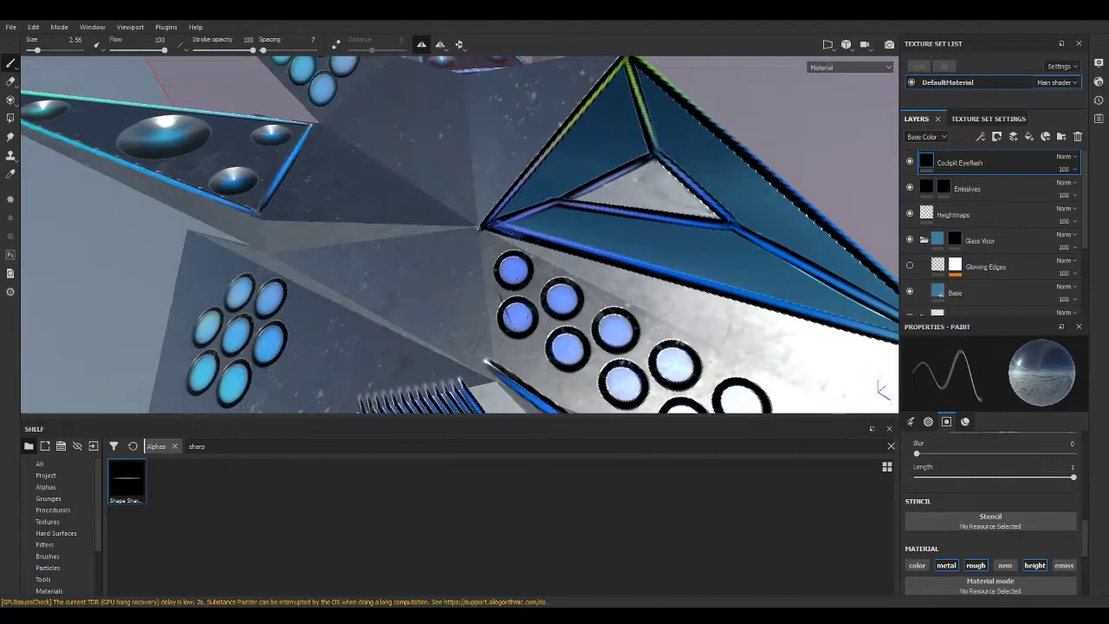
scroll(639, 193, "up", 2)
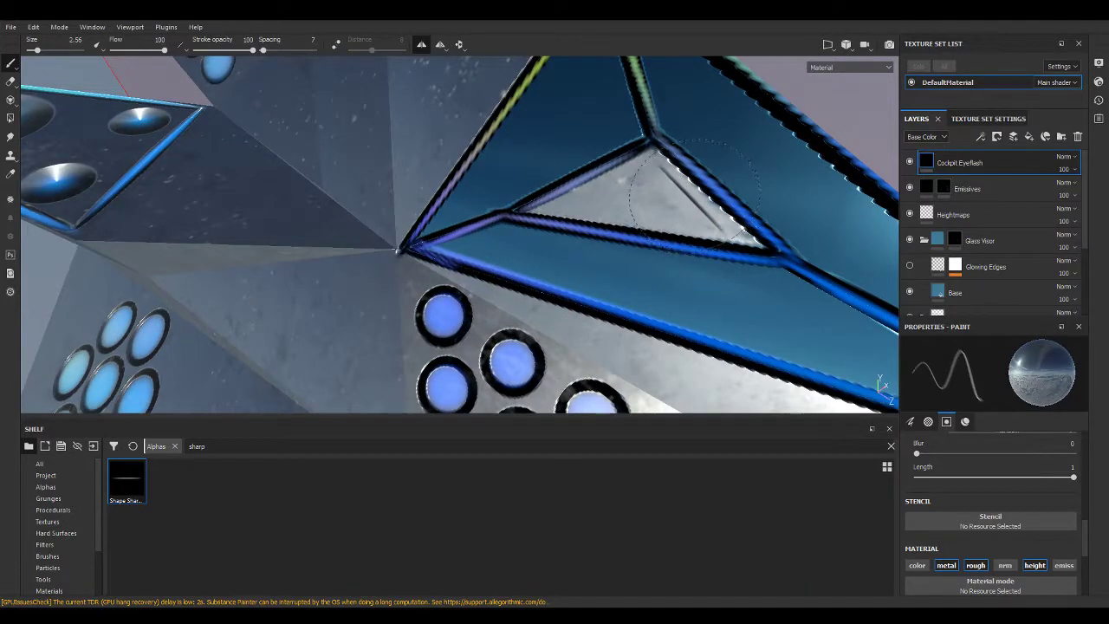
left_click_drag(697, 192, 646, 178)
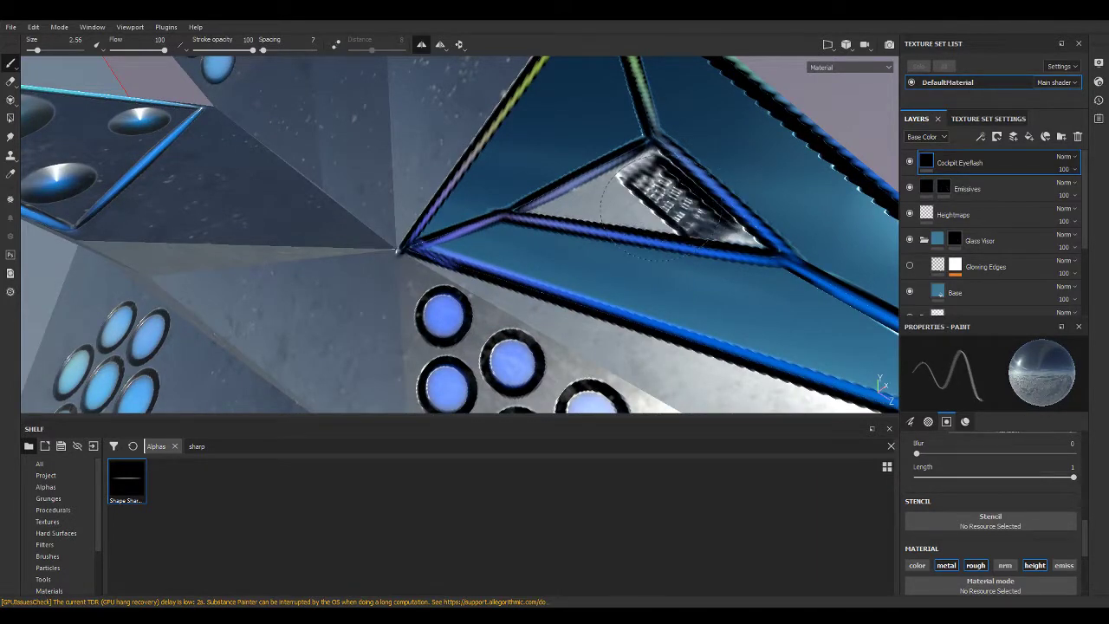
key("ctrl+z")
left_click(1033, 565)
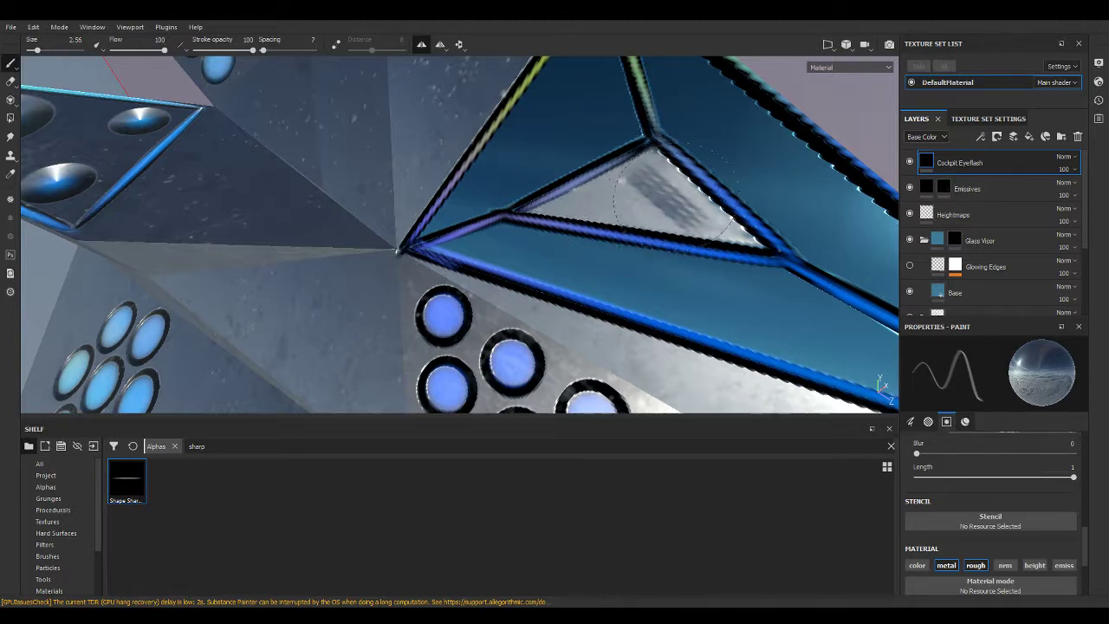
Set the brush spacing to 1.
scroll(986, 532, "up", 3)
scroll(985, 530, "up", 2)
scroll(976, 523, "up", 2)
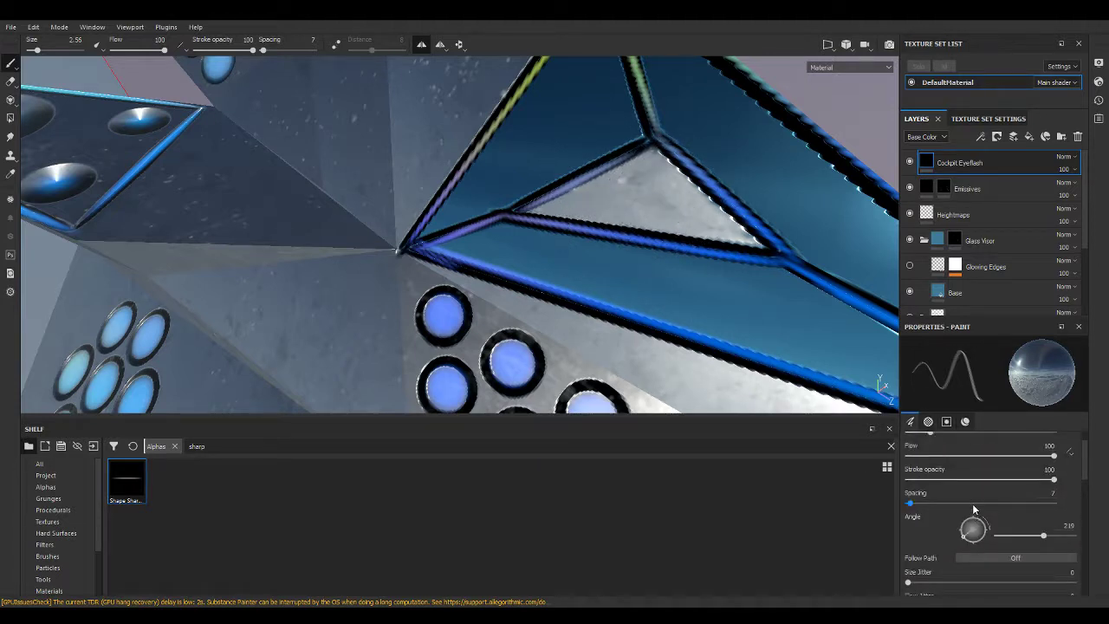
left_click(1052, 492)
type("1")
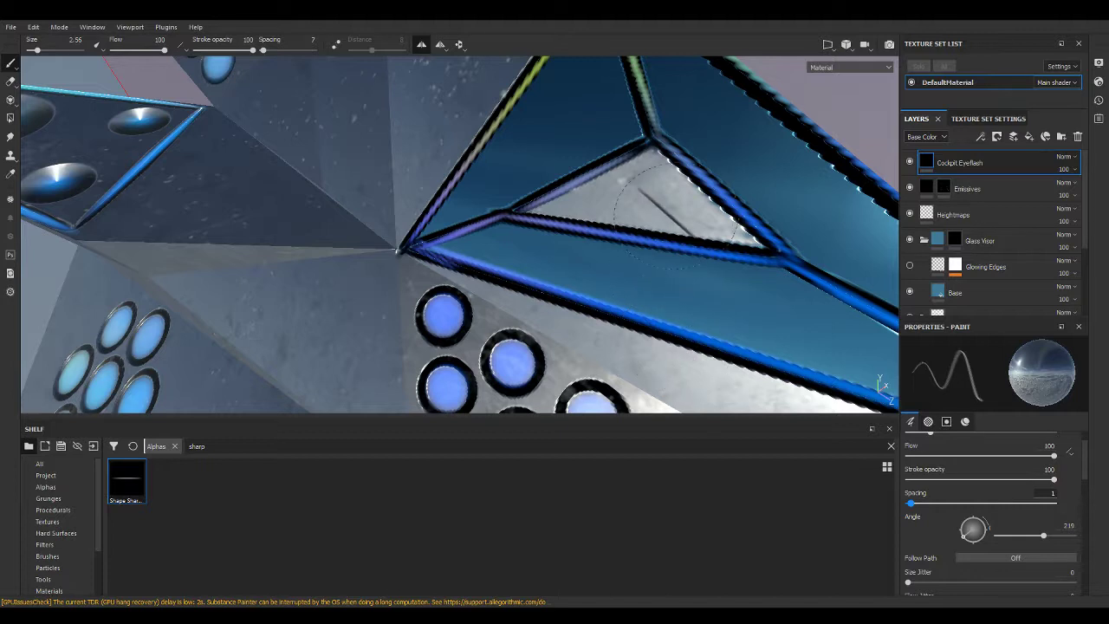
key("Return")
Paint dark strokes across the triangular cockpit panel, rotating the brush angle to 150 and horizontal.
mouse_move(669, 201)
left_mouse_down()
mouse_move(710, 186)
mouse_move(705, 231)
left_mouse_up()
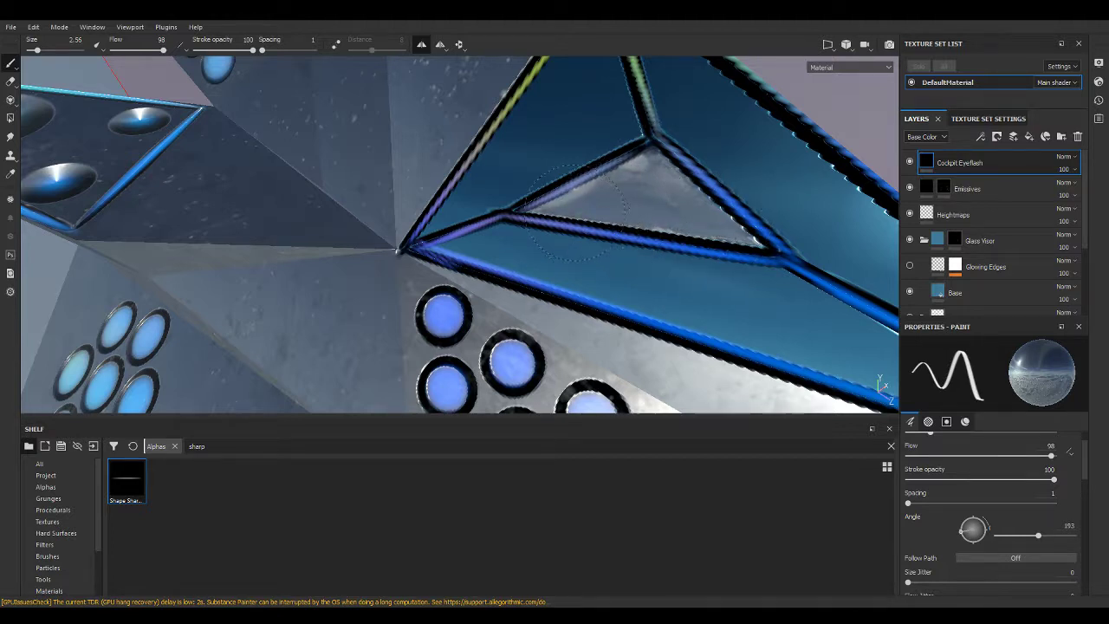
mouse_move(647, 195)
left_mouse_down()
mouse_move(647, 205)
mouse_move(621, 173)
mouse_move(599, 168)
left_mouse_up()
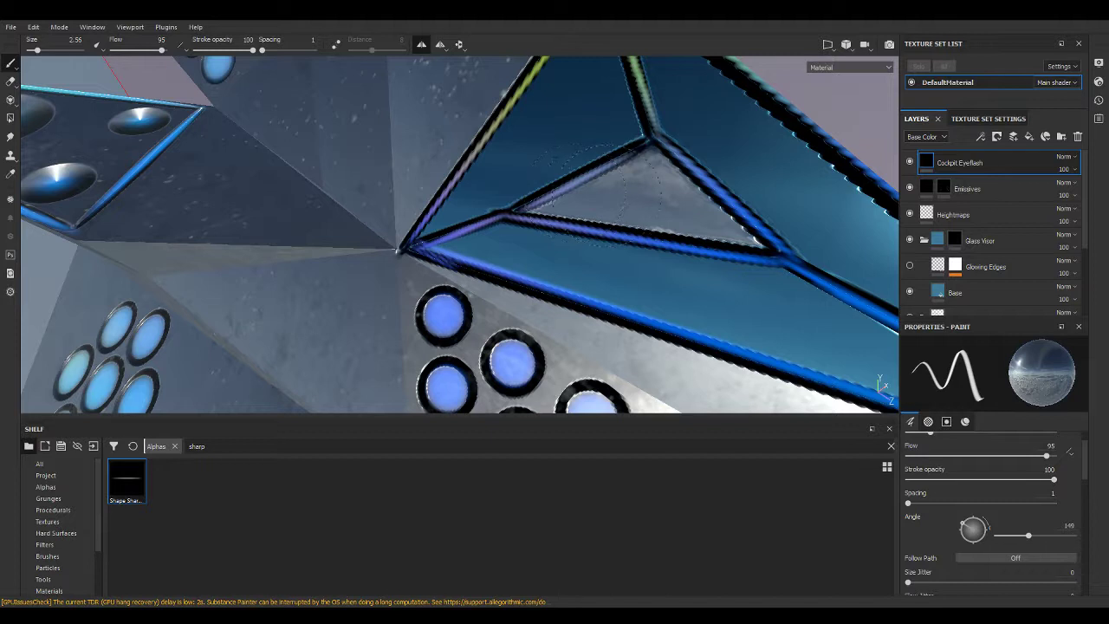
mouse_move(645, 201)
left_mouse_down("ctrl")
mouse_move(685, 189)
mouse_move(667, 227)
mouse_move(675, 189)
left_mouse_up("ctrl")
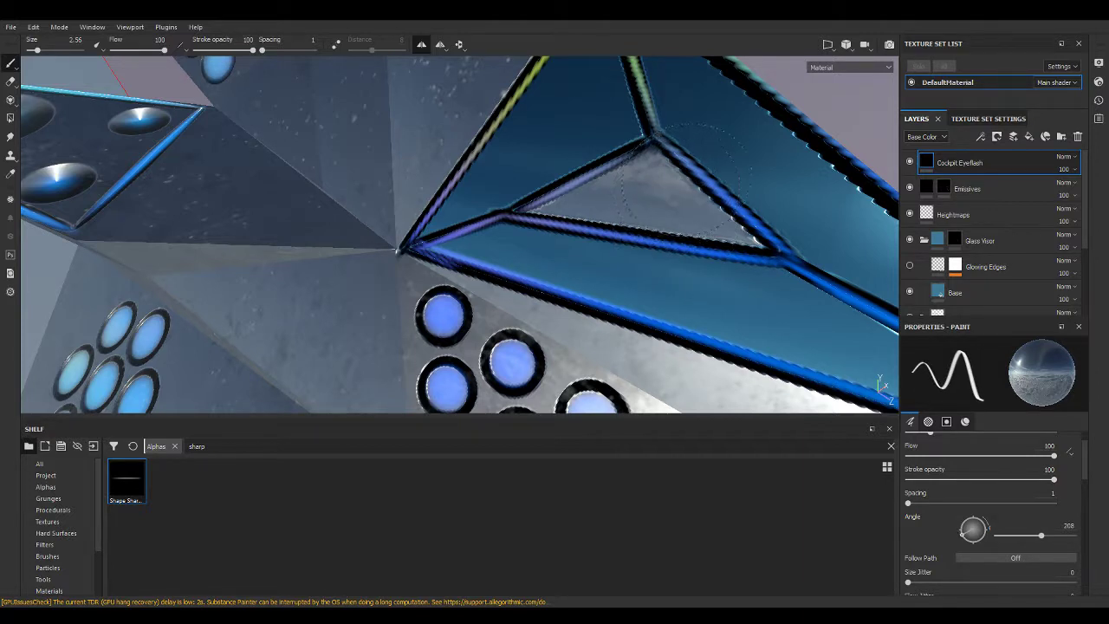
scroll(974, 255, "down", 2)
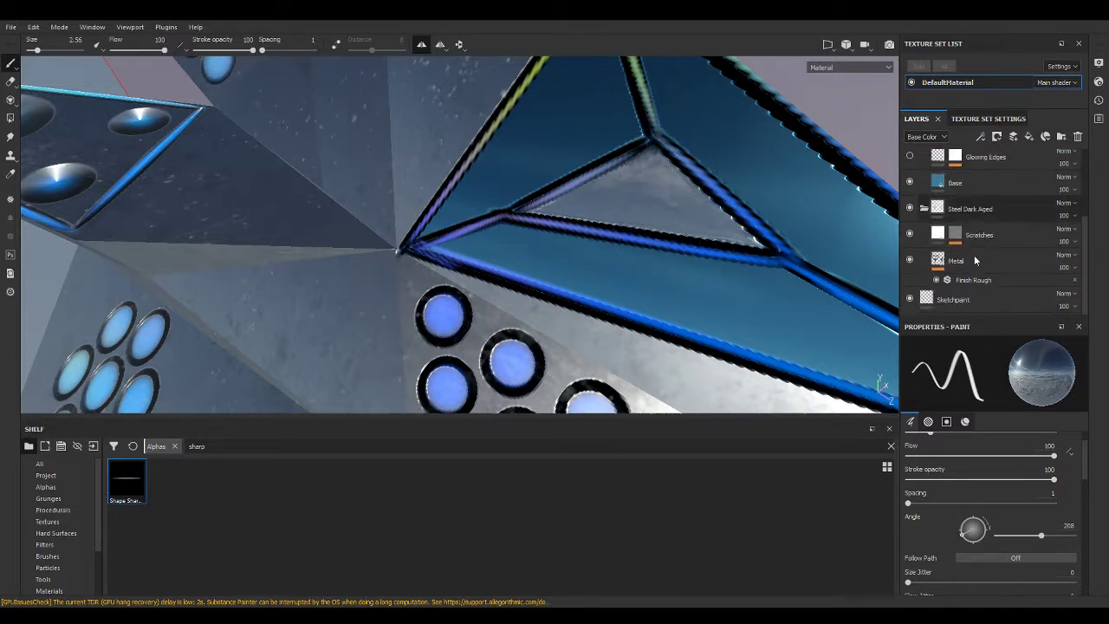
left_click(972, 209)
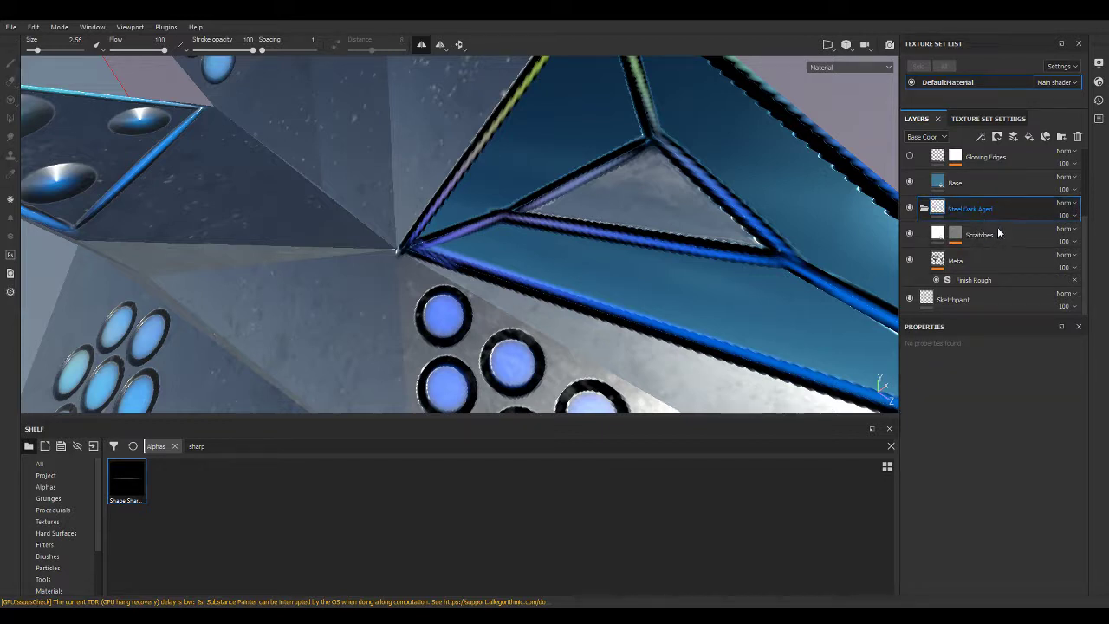
key("2")
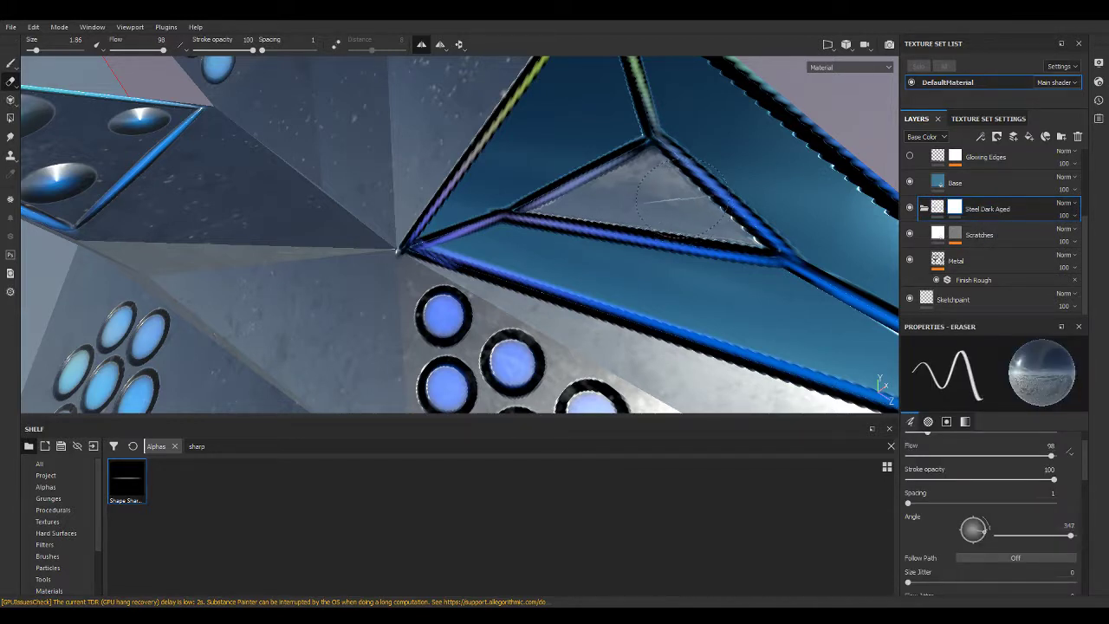
left_click(9, 64)
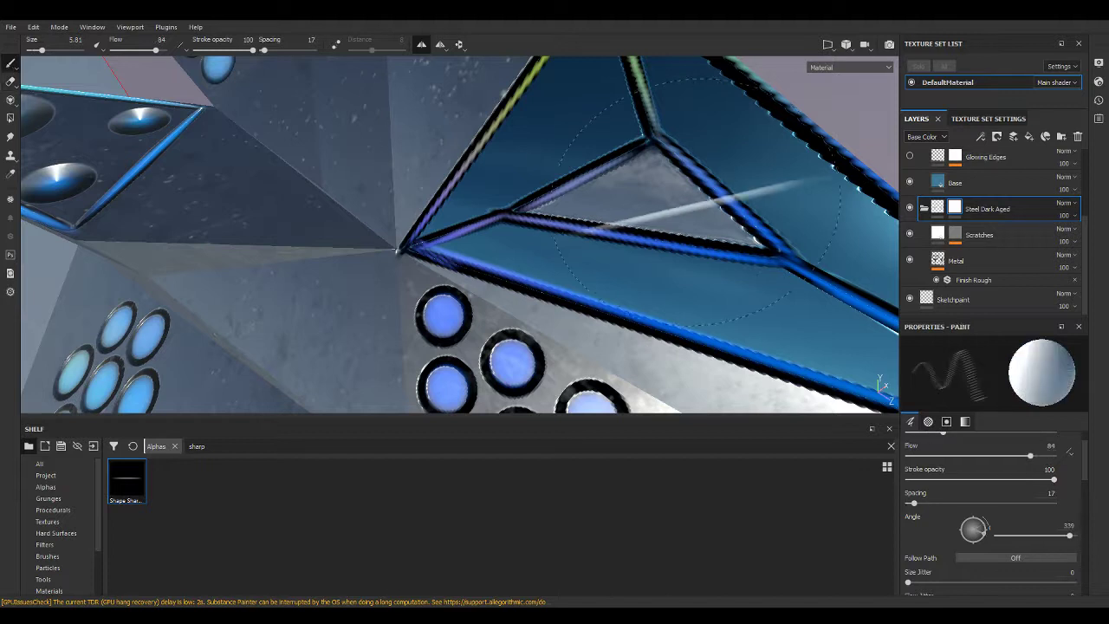
right_click_drag(706, 233, 686, 244, "ctrl")
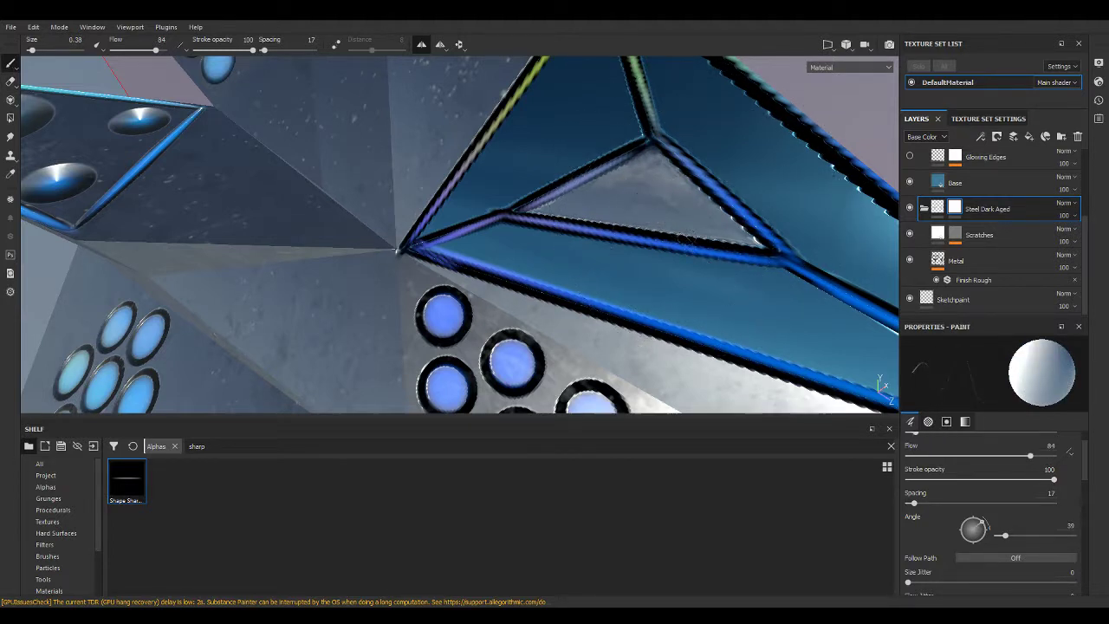
right_click_drag(651, 195, 676, 192, "ctrl")
left_click(909, 208)
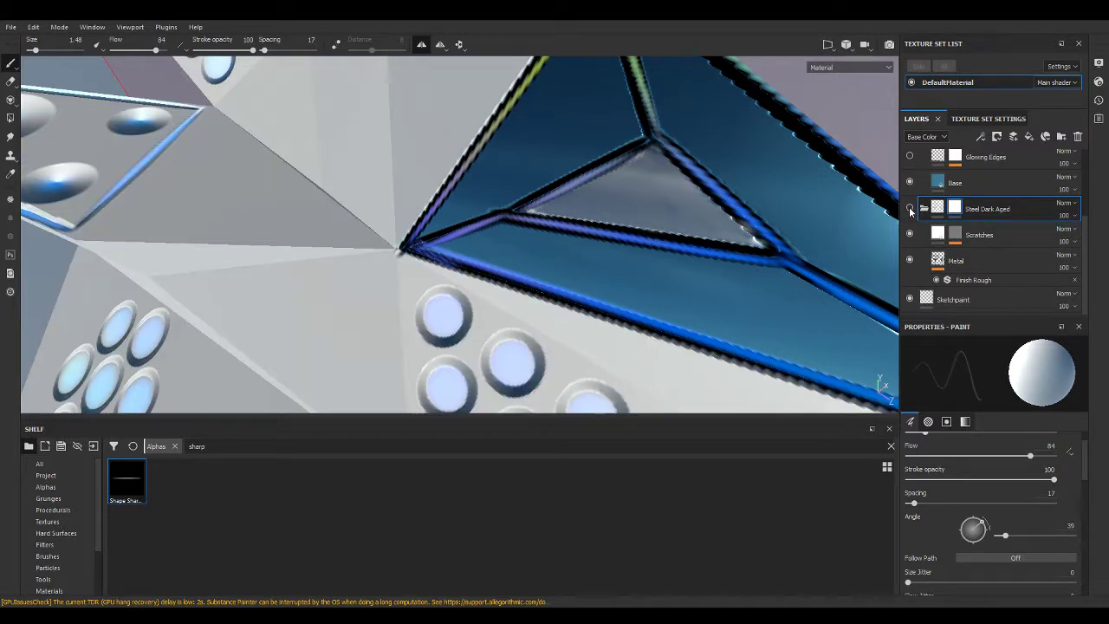
left_click(909, 208)
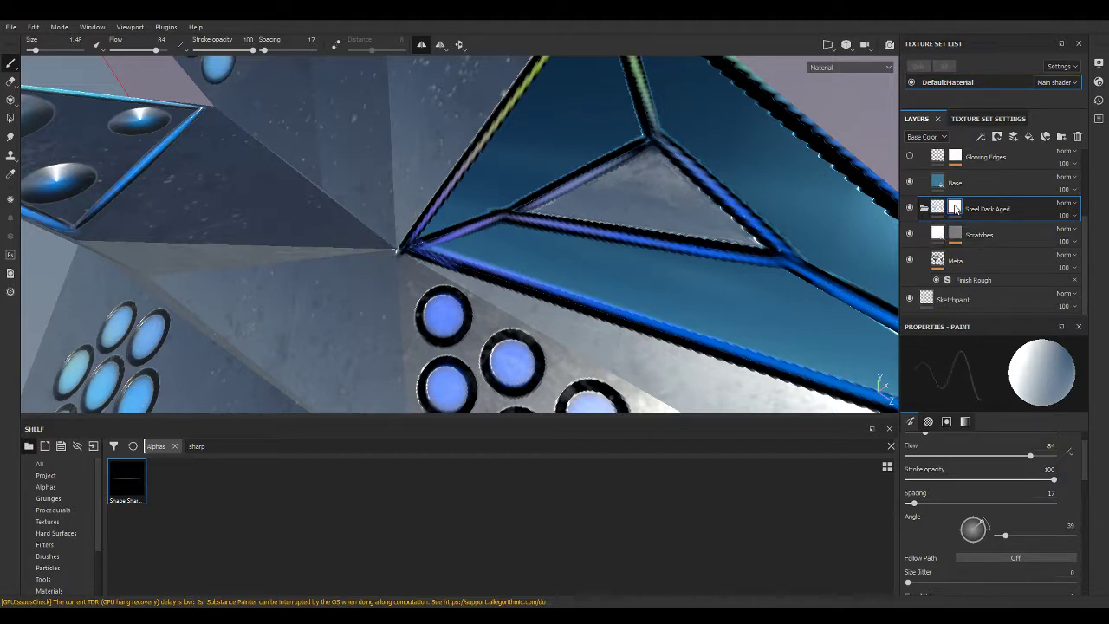
left_click(955, 209)
key("ctrl")
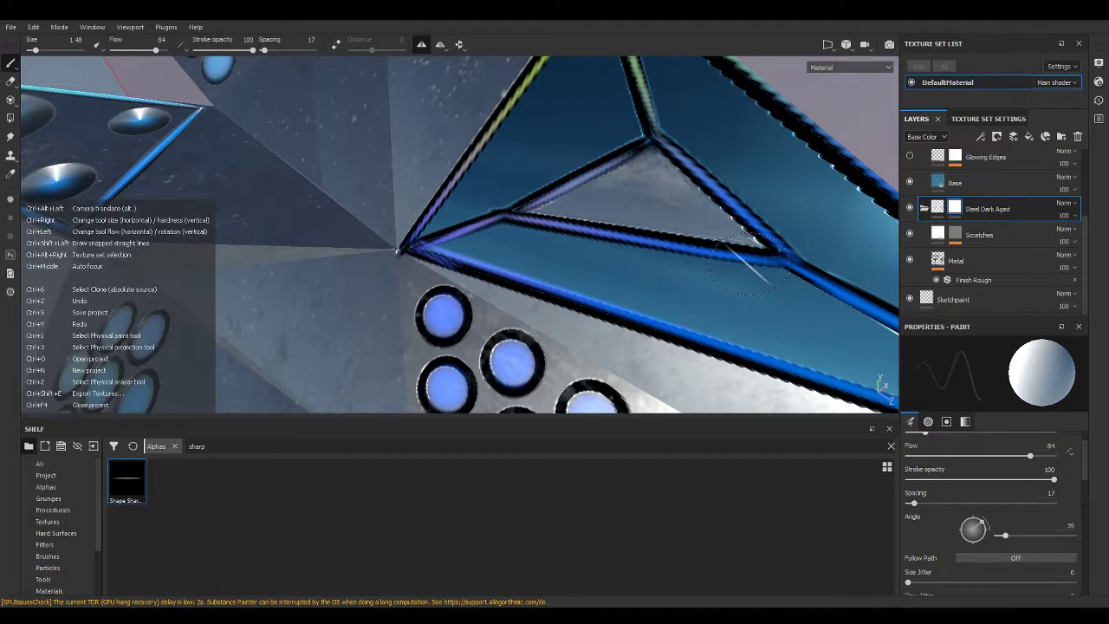
key("ctrl")
key("ctrl+z")
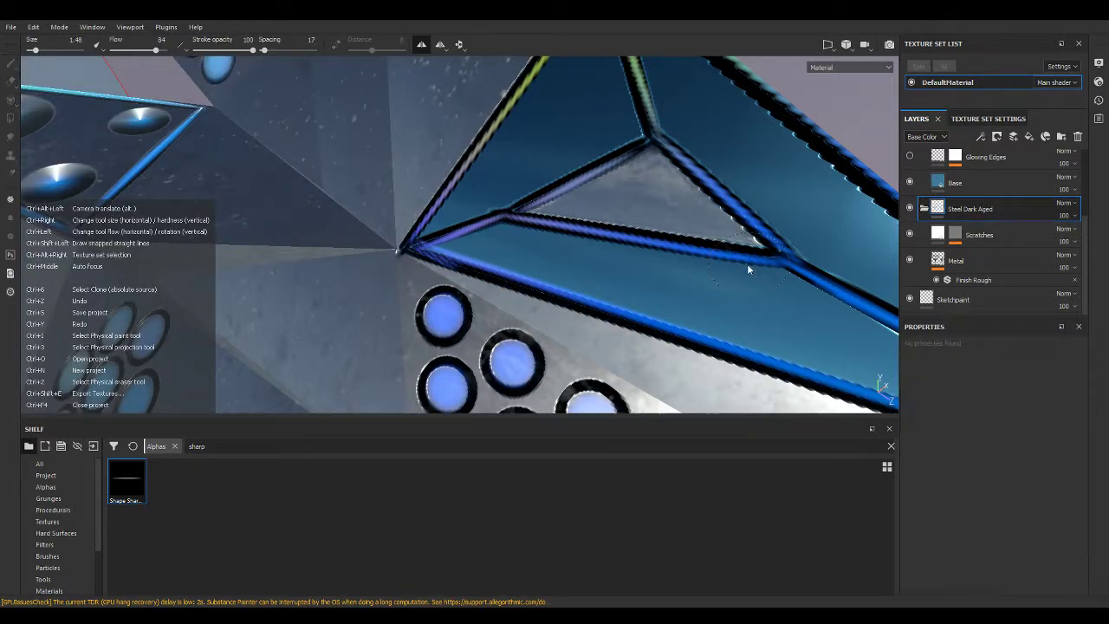
Add a paintable mask to the Metal fill layer and try a scratch on the panel.
left_click(937, 263)
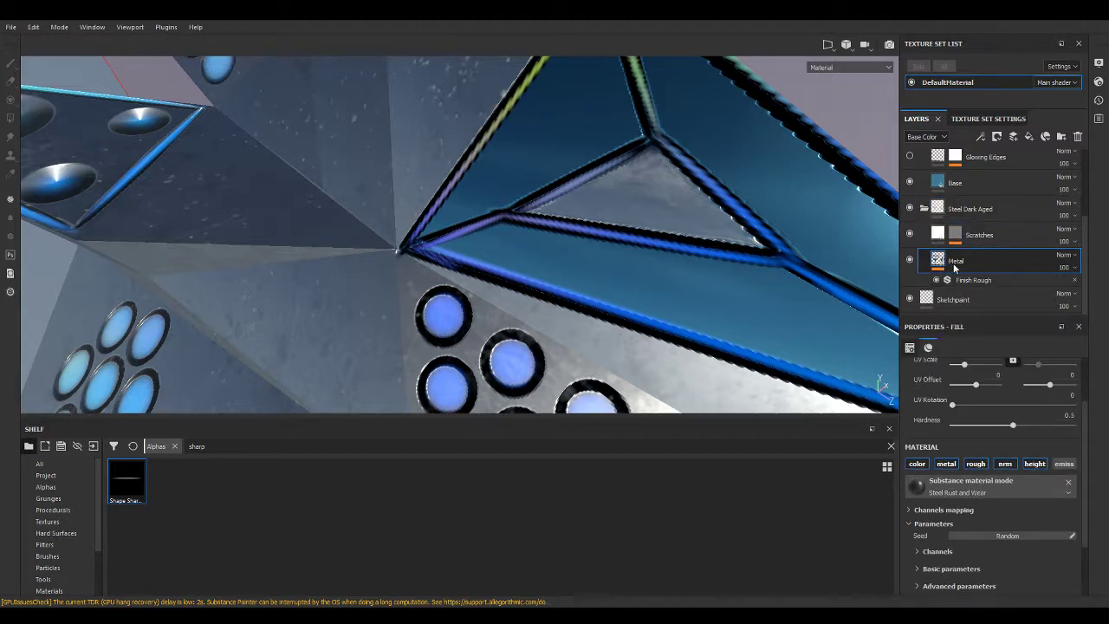
key("1")
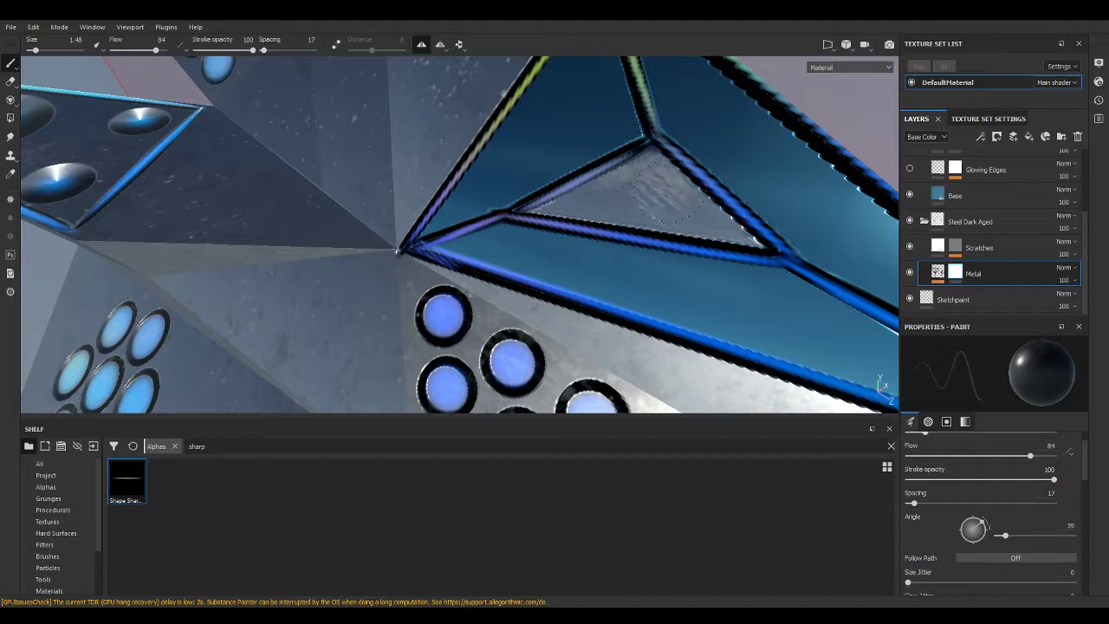
left_click_drag(657, 196, 662, 191)
scroll(1057, 512, "down", 5)
scroll(1057, 510, "down", 5)
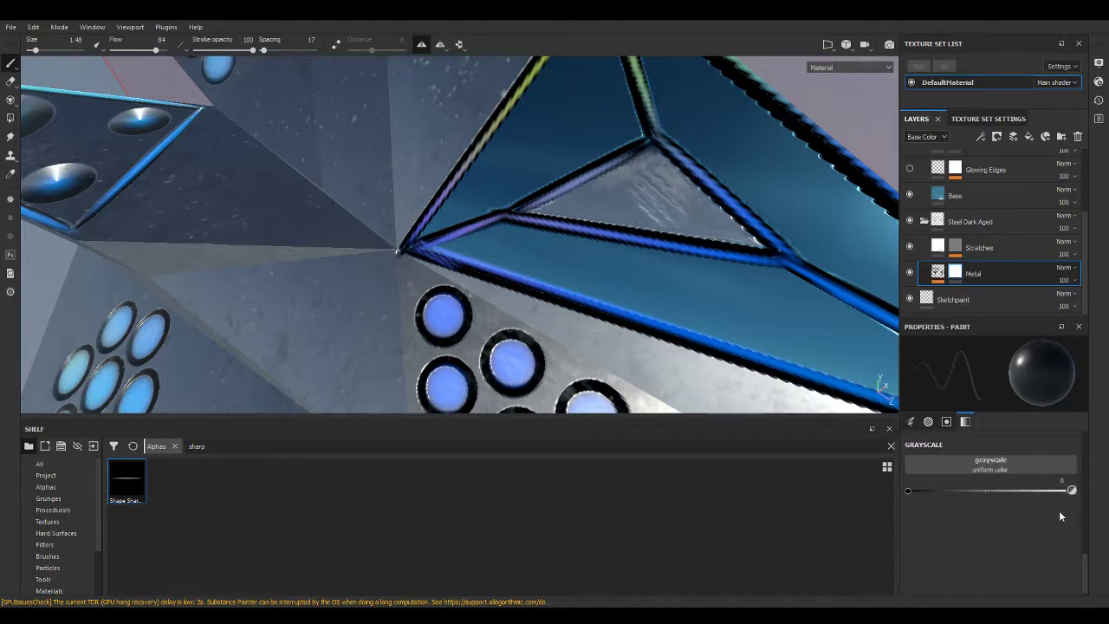
scroll(1058, 511, "up", 10)
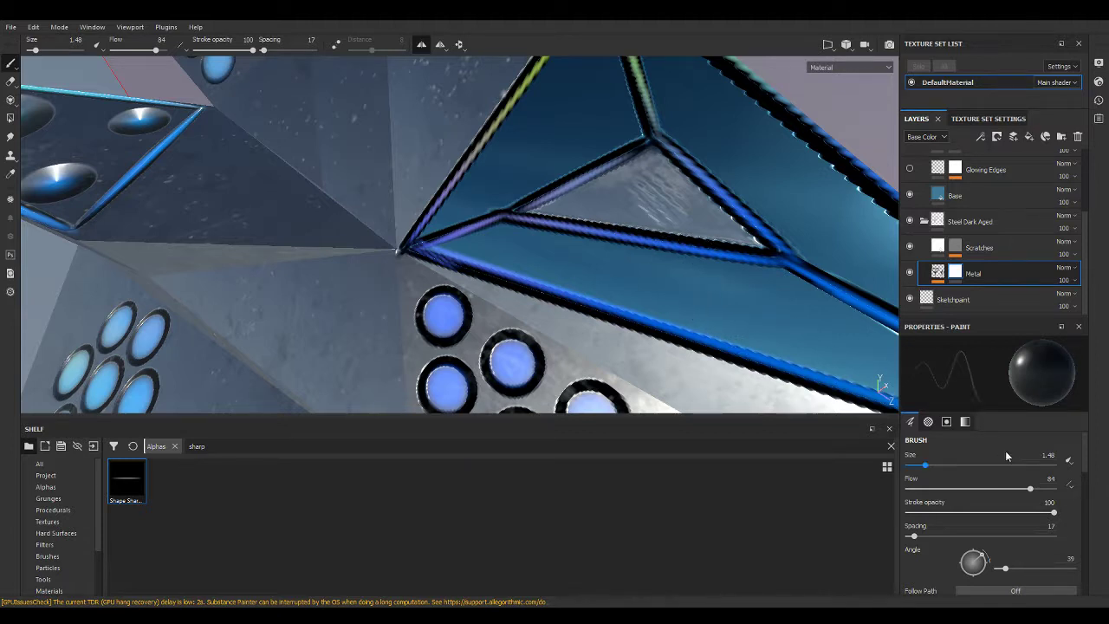
Adjust the brush spacing and rotate the brush angle to 173.
left_click(1048, 525)
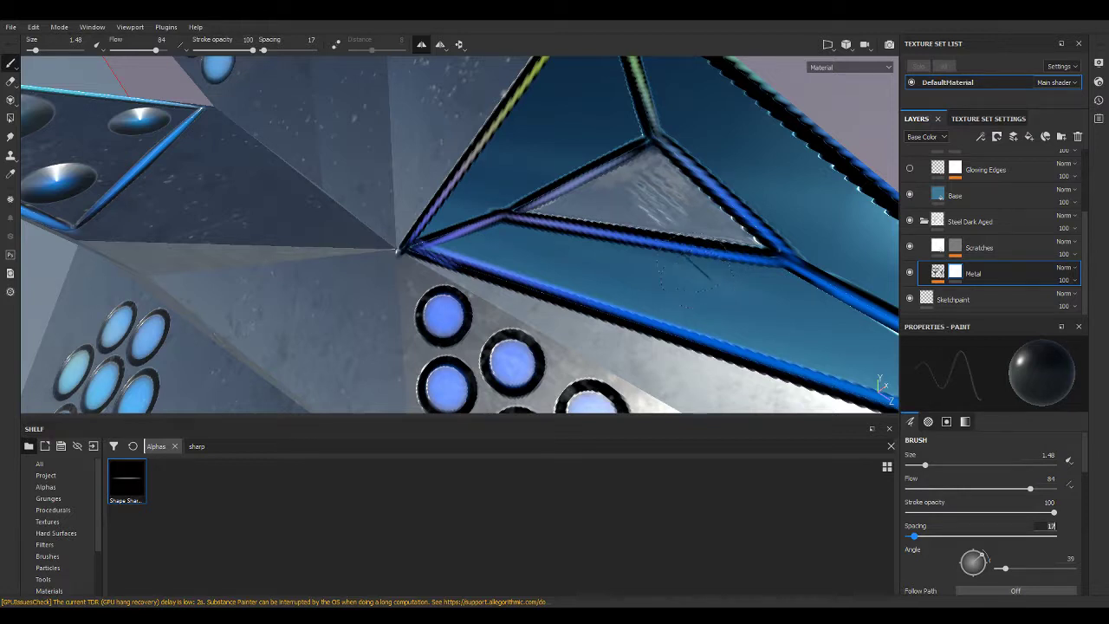
left_click(1034, 555)
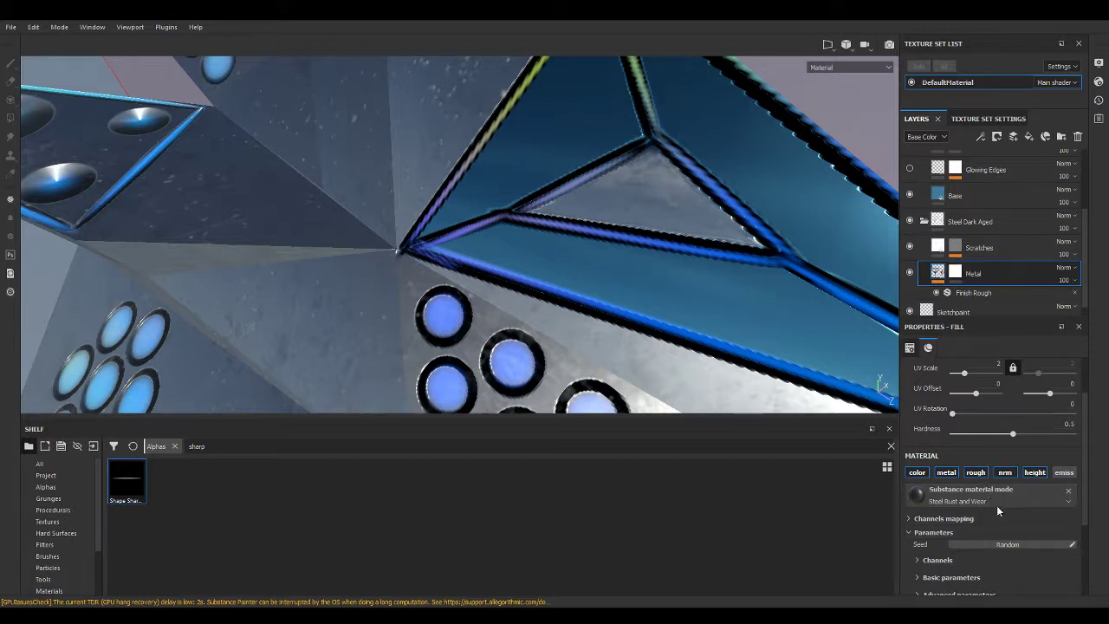
scroll(996, 507, "up", 1)
scroll(998, 510, "up", 1)
scroll(985, 494, "down", 3)
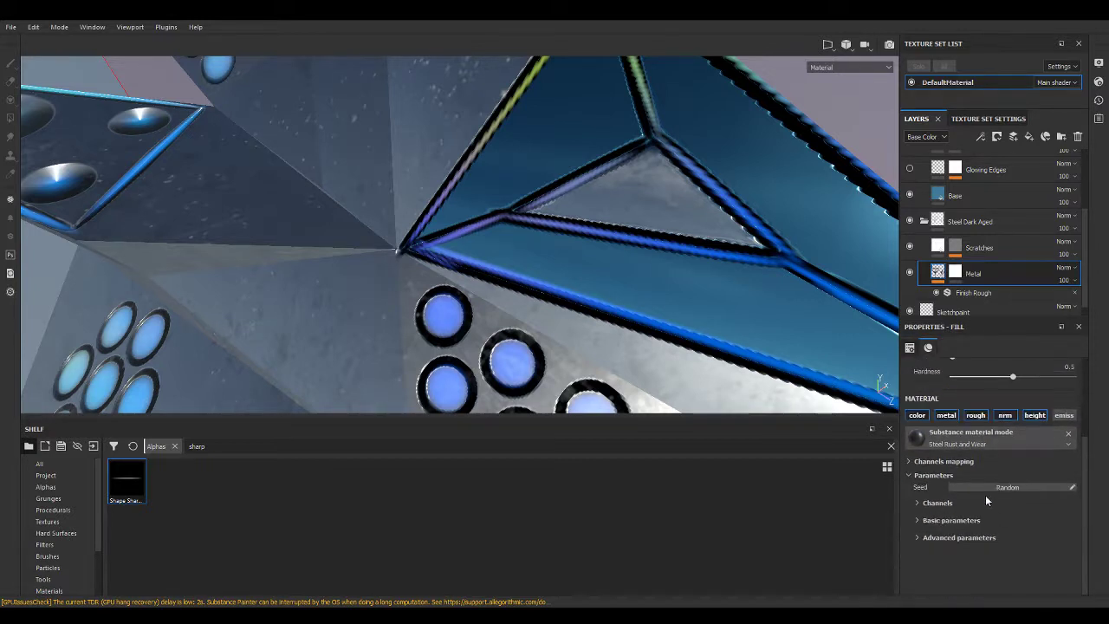
On the Metal mask with spacing 1, paint light scratches inside the triangle, undoing the wavy stroke.
left_click(954, 273)
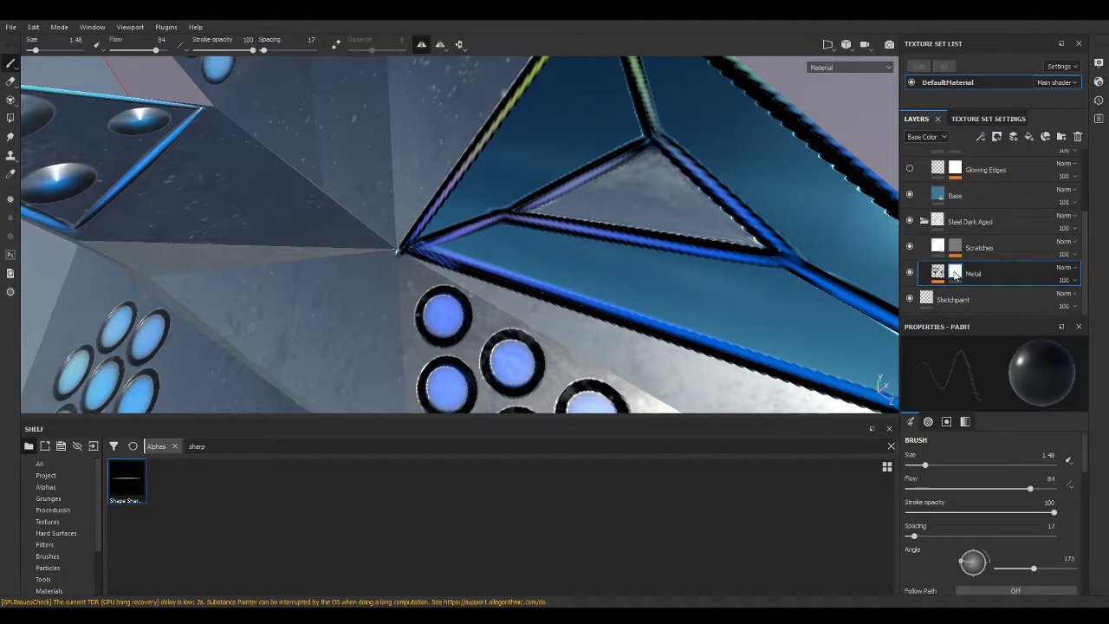
double_click(1051, 526)
type("1")
key("Return")
left_click(635, 197)
mouse_move(635, 197)
left_mouse_down("ctrl")
mouse_move(657, 189)
mouse_move(563, 200)
mouse_move(750, 250)
left_mouse_up("ctrl")
left_click(610, 195)
key("ctrl+z")
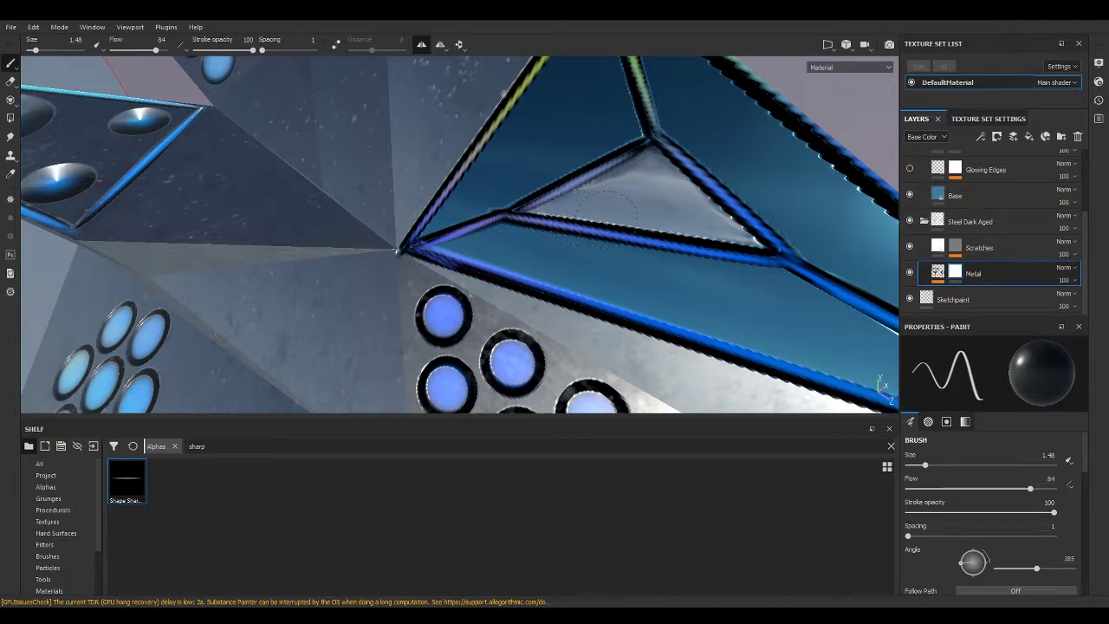
mouse_move(719, 236)
left_mouse_down("alt")
mouse_move(737, 254)
mouse_move(718, 222)
mouse_move(556, 176)
mouse_move(416, 222)
mouse_move(523, 223)
mouse_move(374, 243)
mouse_move(441, 240)
mouse_move(475, 169)
mouse_move(495, 265)
mouse_move(556, 279)
mouse_move(520, 260)
mouse_move(651, 208)
left_mouse_up("alt")
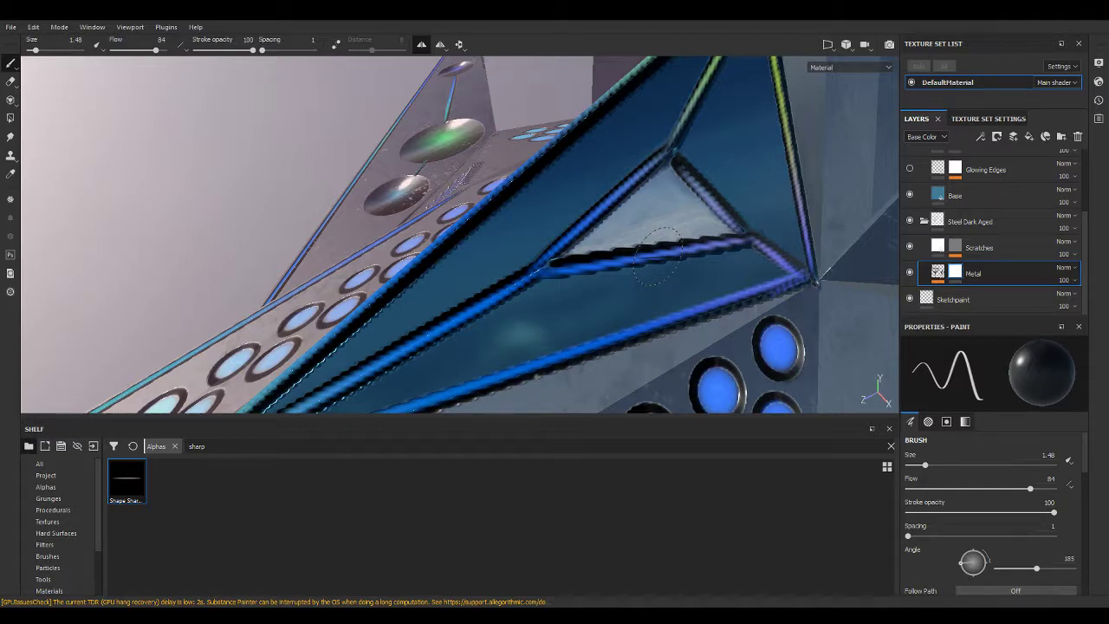
scroll(459, 234, "down", 5)
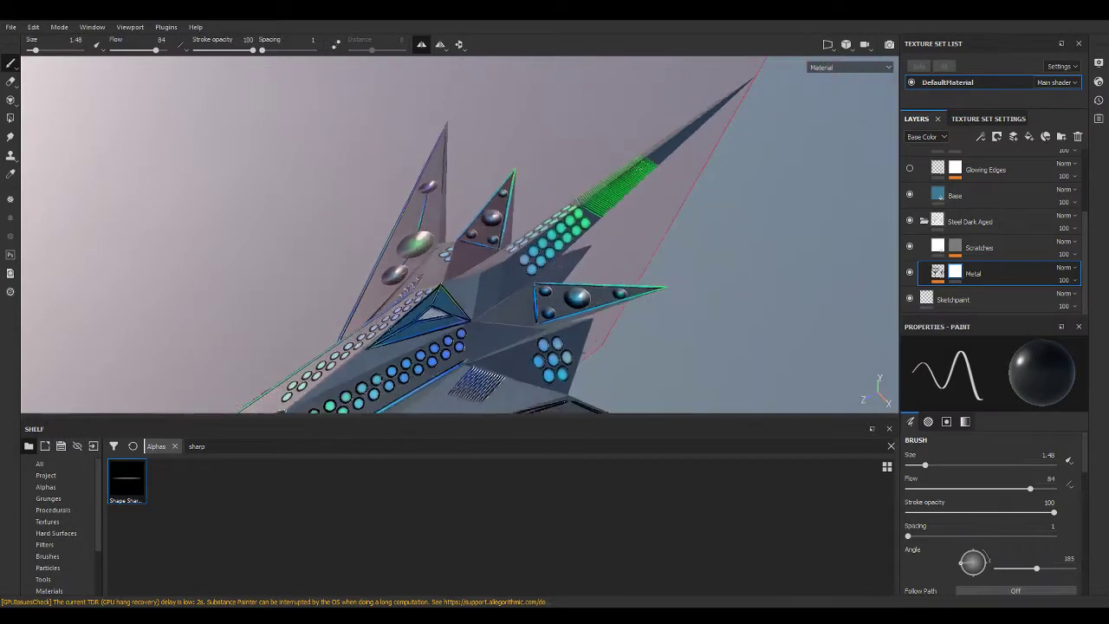
left_click_drag(459, 234, 520, 217, "alt")
mouse_move(433, 217)
left_mouse_down("alt")
mouse_move(396, 142)
mouse_move(421, 218)
mouse_move(424, 312)
mouse_move(768, 289)
mouse_move(673, 255)
mouse_move(720, 228)
mouse_move(732, 290)
mouse_move(738, 191)
mouse_move(693, 260)
mouse_move(346, 201)
left_mouse_up("alt")
scroll(693, 260, "up", 3)
scroll(693, 260, "up", 2)
scroll(368, 199, "up", 3)
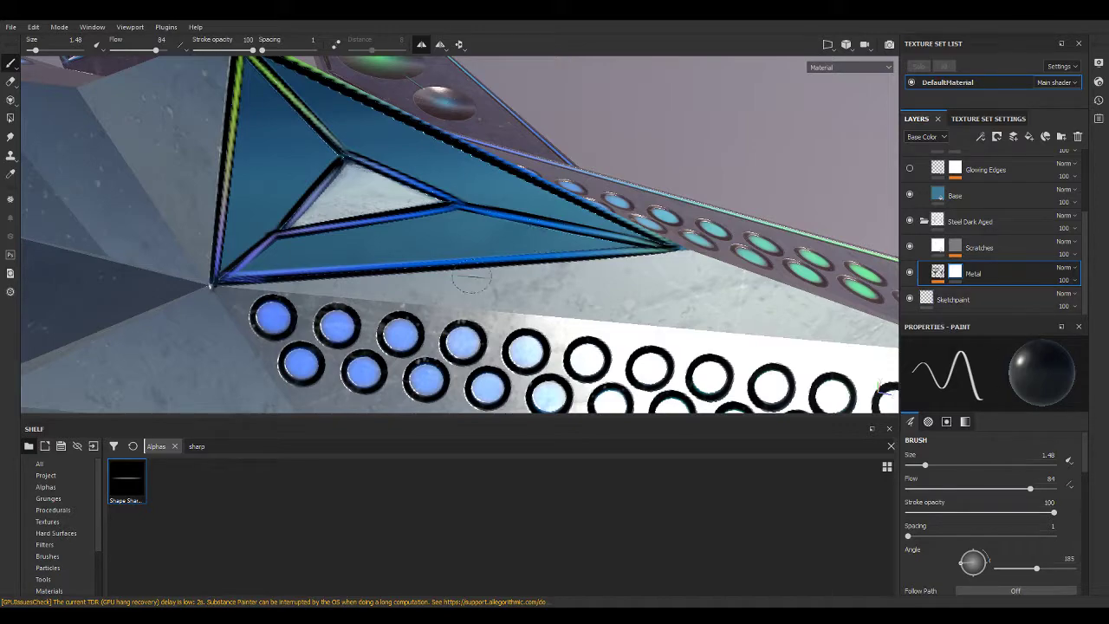
mouse_move(265, 217)
left_mouse_down("alt")
mouse_move(376, 205)
mouse_move(384, 194)
mouse_move(390, 285)
mouse_move(403, 231)
left_mouse_up("alt")
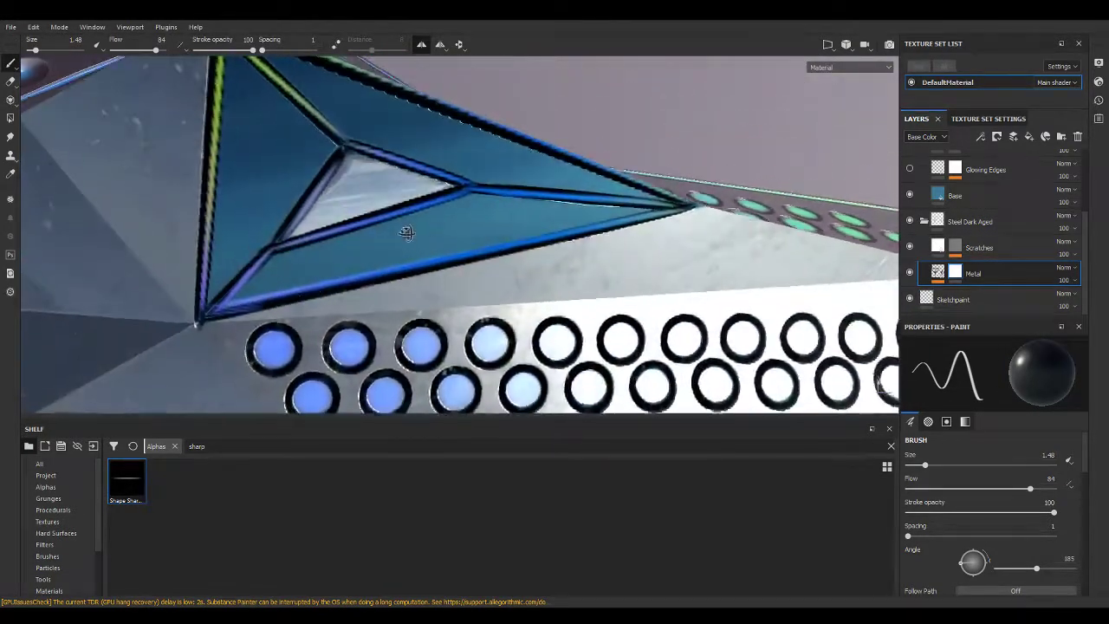
mouse_move(403, 231)
middle_mouse_down("alt")
mouse_move(457, 211)
mouse_move(499, 178)
middle_mouse_up("alt")
Select the Emissives layer and switch between its colour and mask targets.
scroll(967, 246, "up", 3)
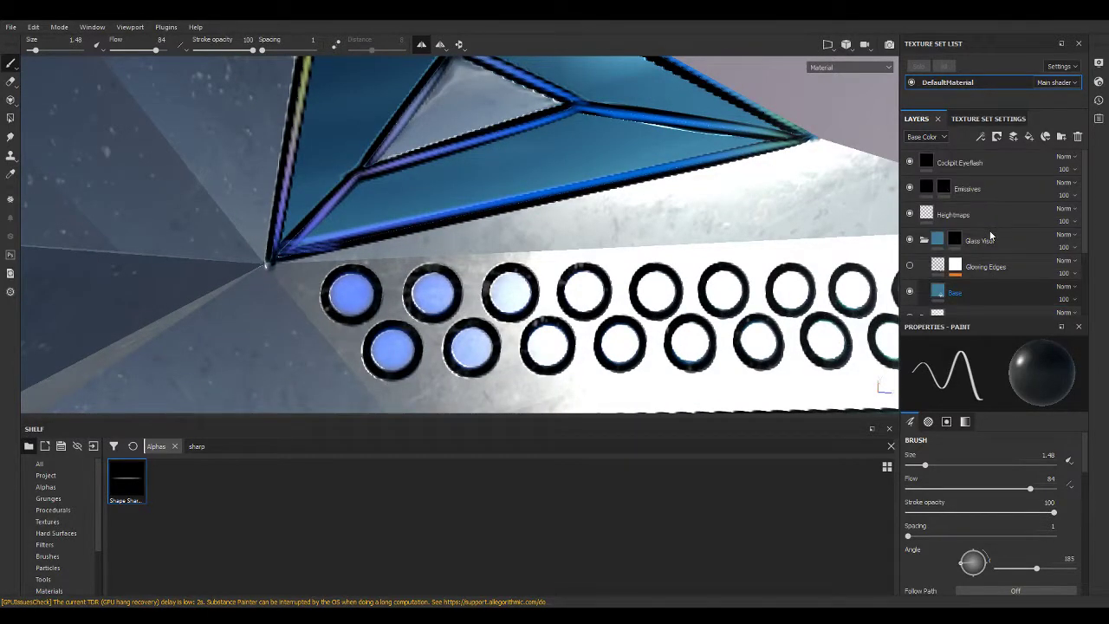
left_click(963, 162)
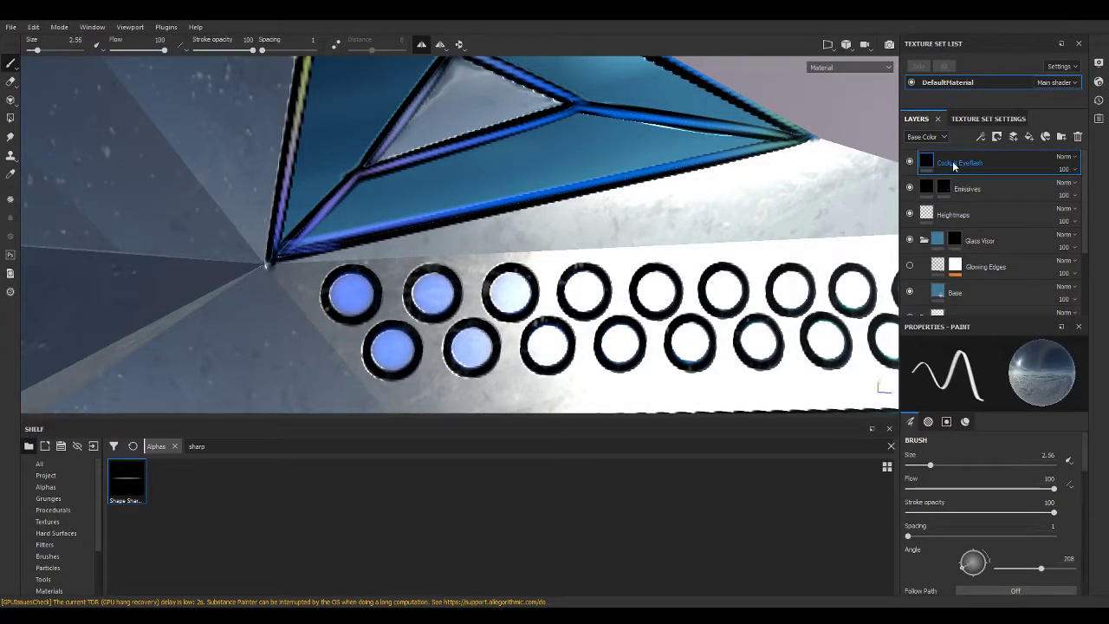
left_click_drag(516, 104, 511, 181, "alt")
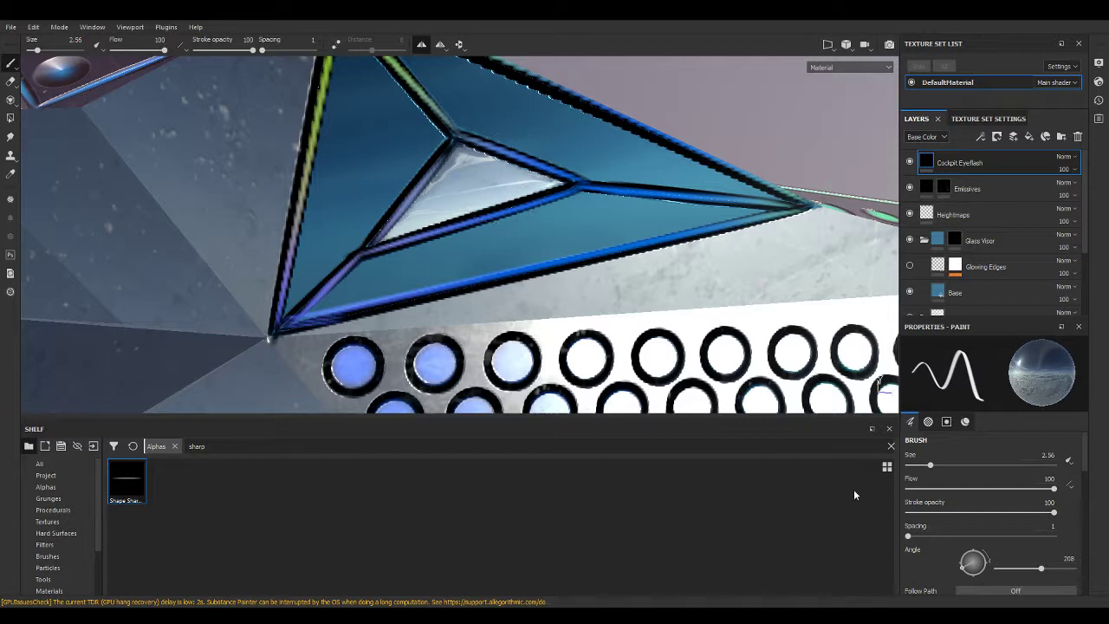
scroll(1012, 528, "down", 5)
scroll(1011, 528, "up", 2)
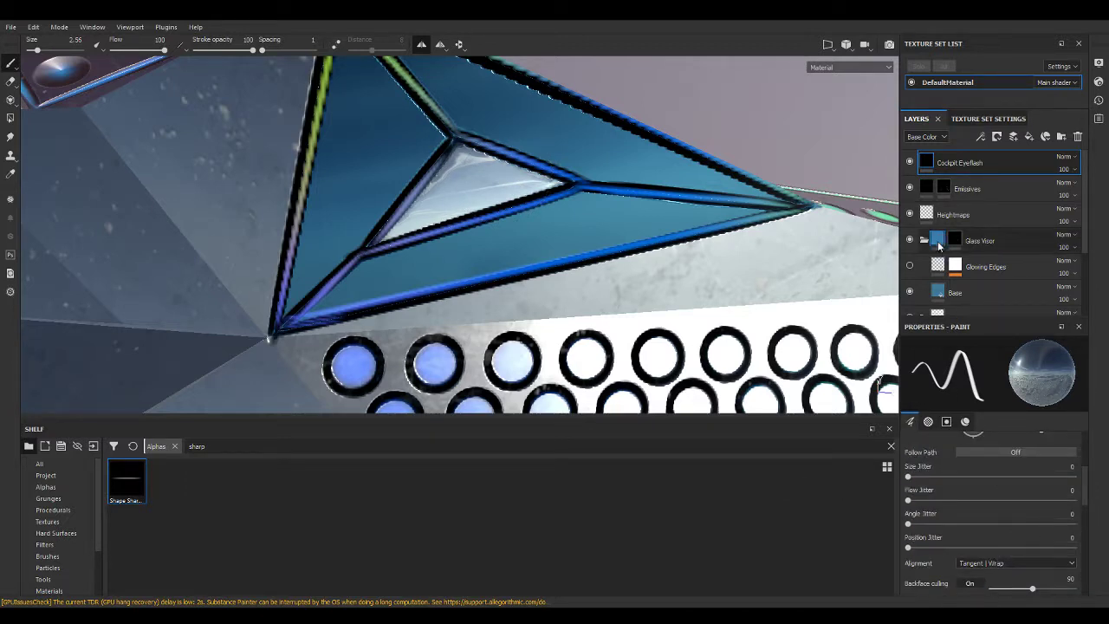
left_click(938, 186)
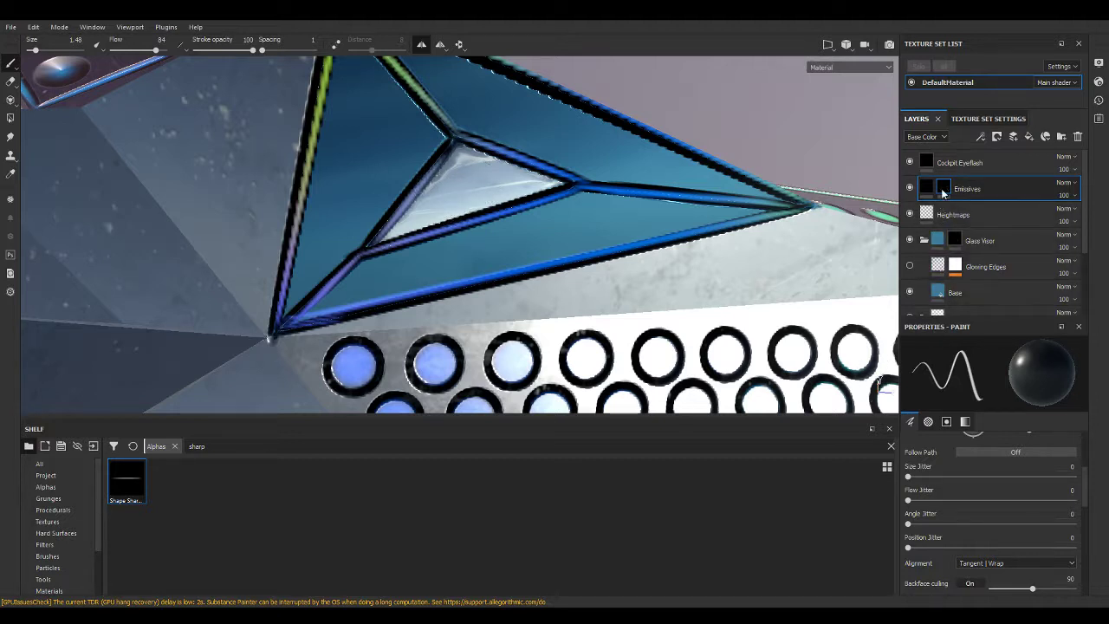
scroll(972, 476, "down", 3)
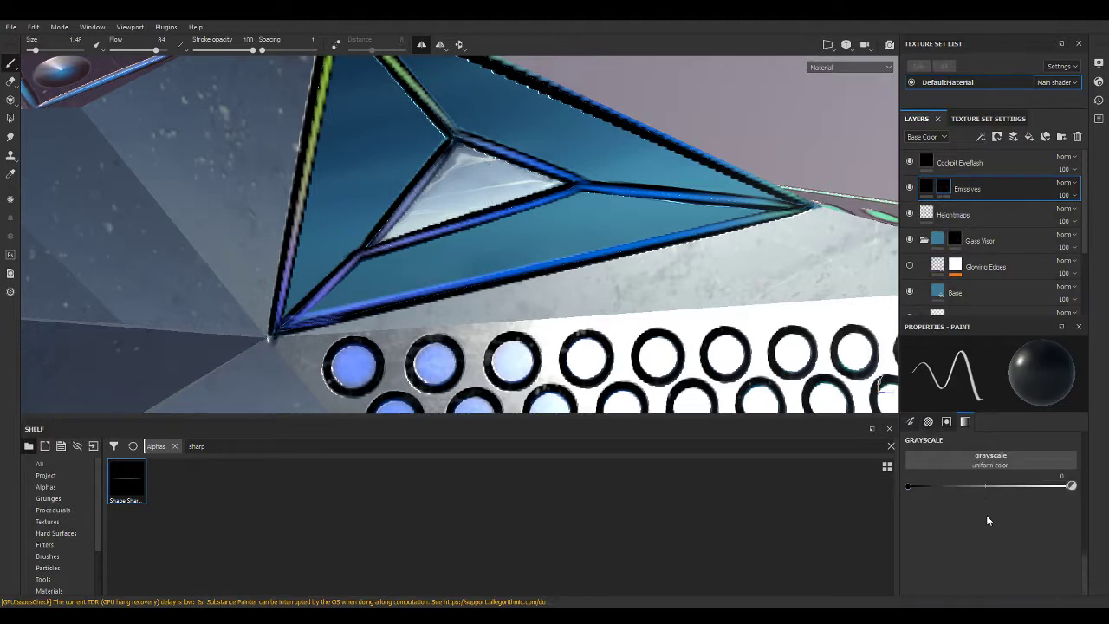
scroll(985, 515, "down", 2)
scroll(986, 517, "up", 3)
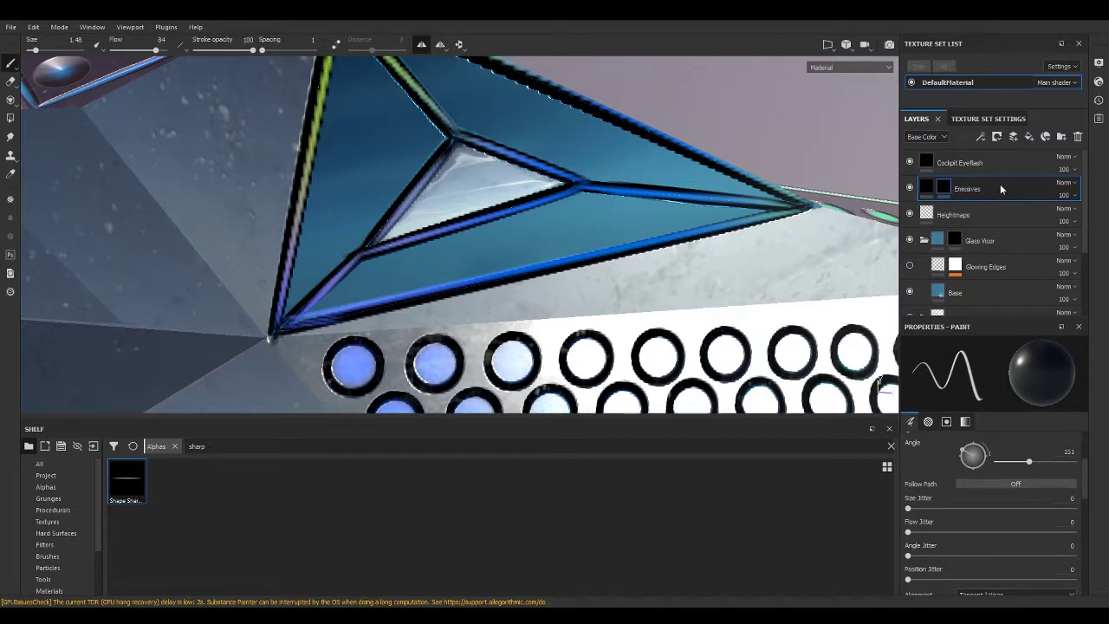
left_click(925, 192)
left_click(944, 188)
Rotate the lighting dark so only the emissive glows show, targeting the Emissives colour.
scroll(974, 514, "up", 3)
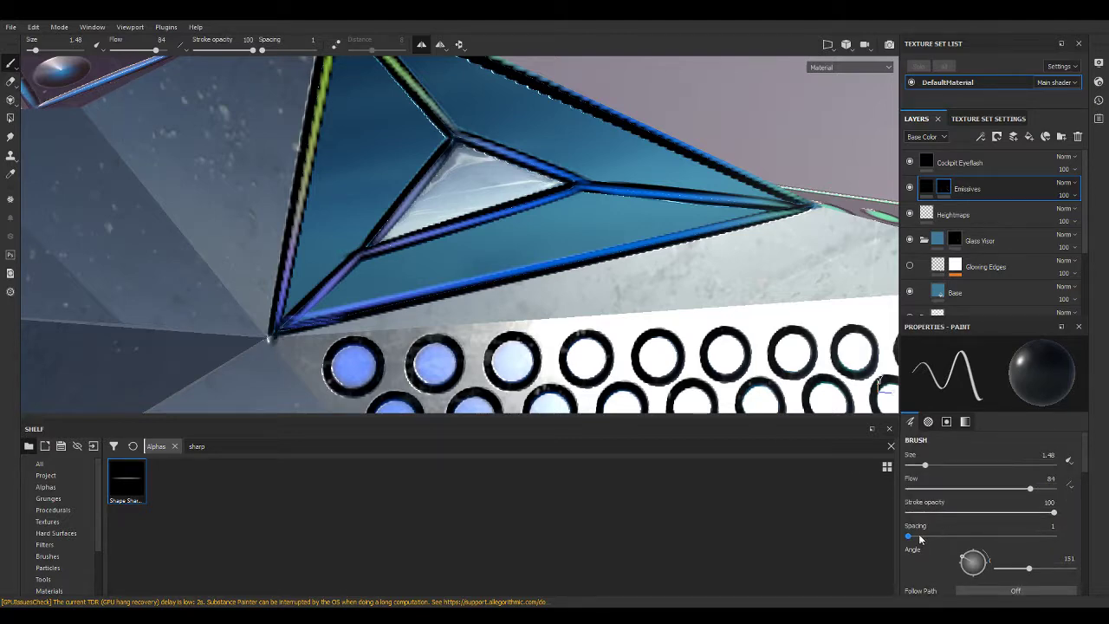
scroll(589, 358, "up", 2)
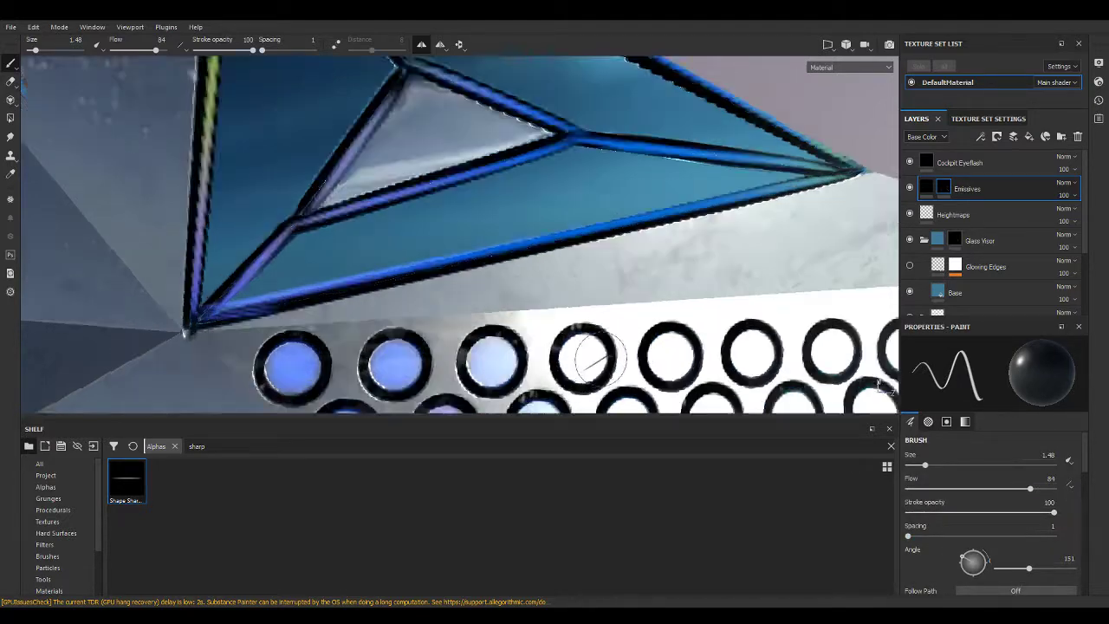
scroll(589, 358, "down", 5)
left_click_drag(589, 358, 658, 329, "alt")
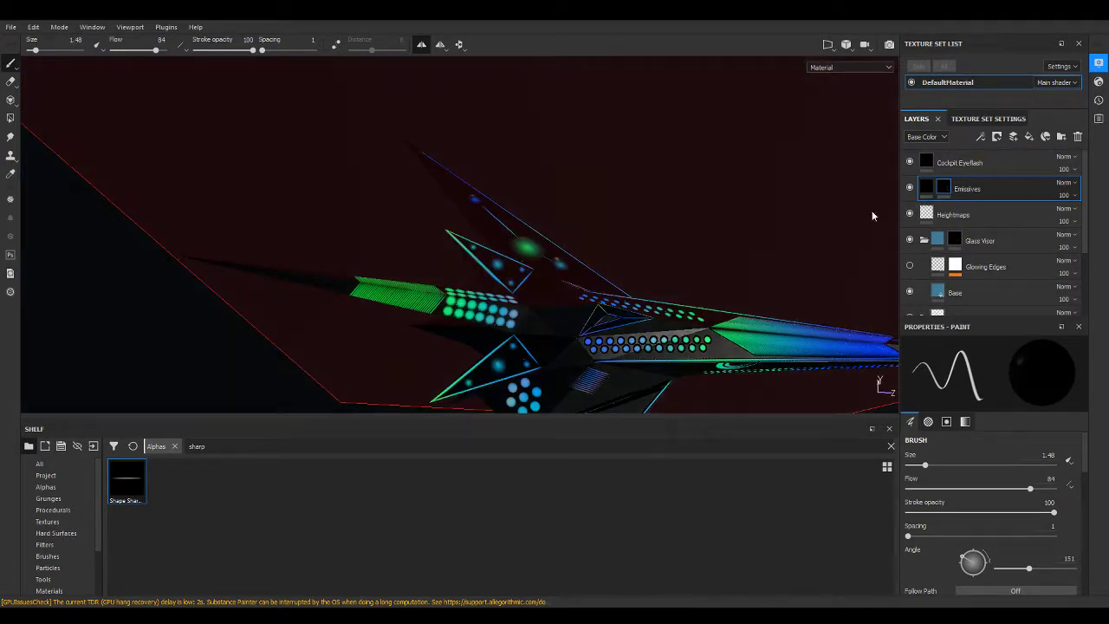
left_click_drag(871, 213, 700, 257, "alt")
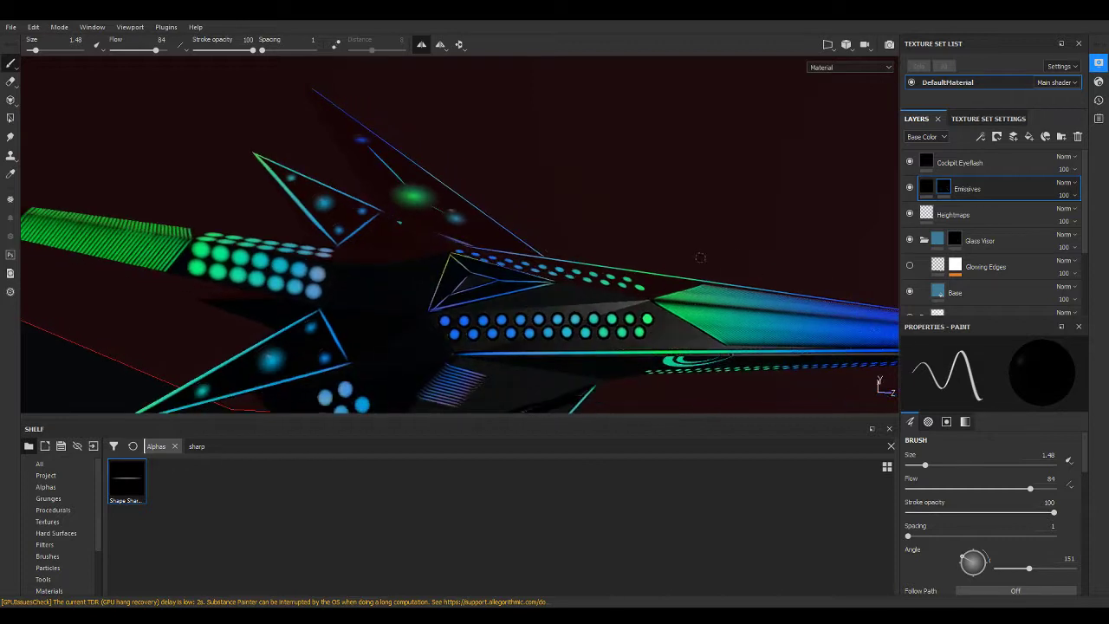
scroll(700, 257, "up", 3)
scroll(606, 286, "up", 3)
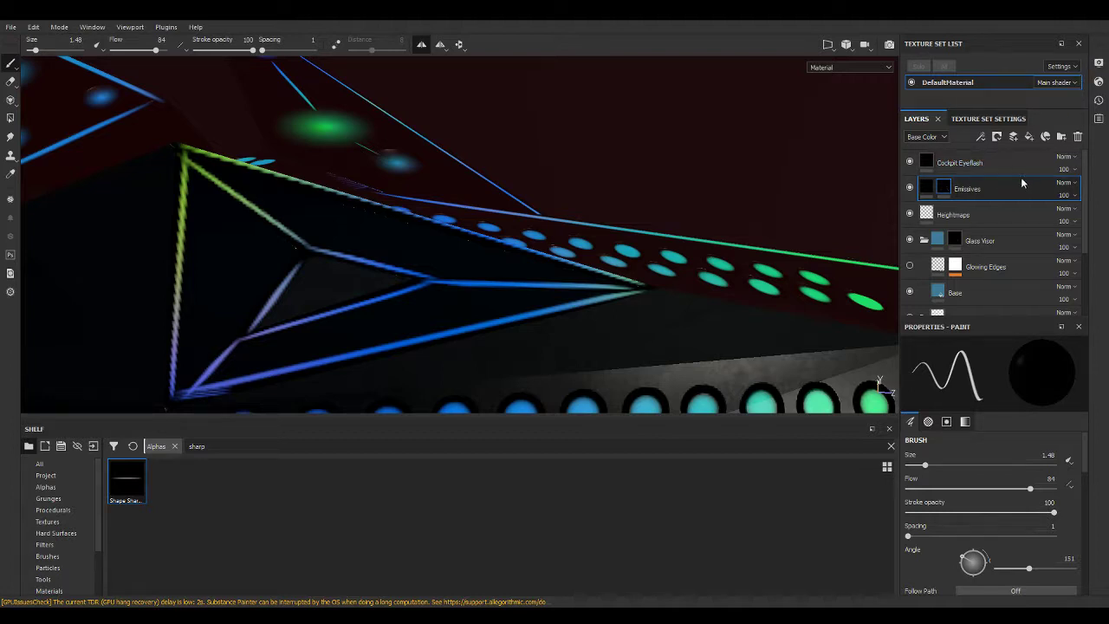
left_click(926, 188)
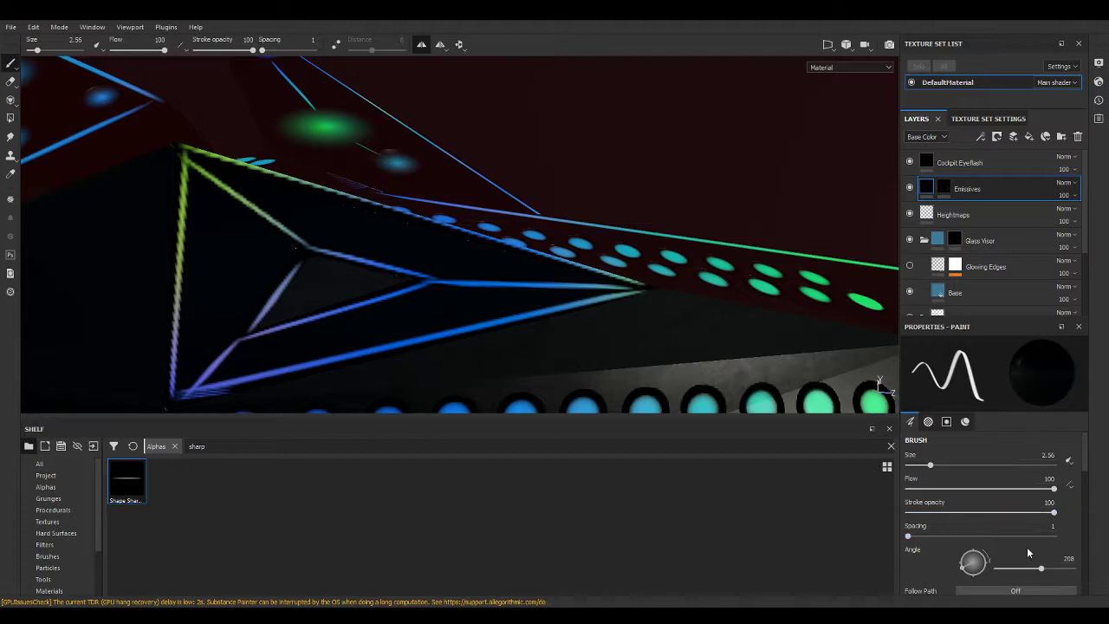
Target the Emissives mask and set its grayscale paint value to full white (1).
left_click(944, 193)
scroll(987, 476, "down", 3)
scroll(988, 532, "down", 3)
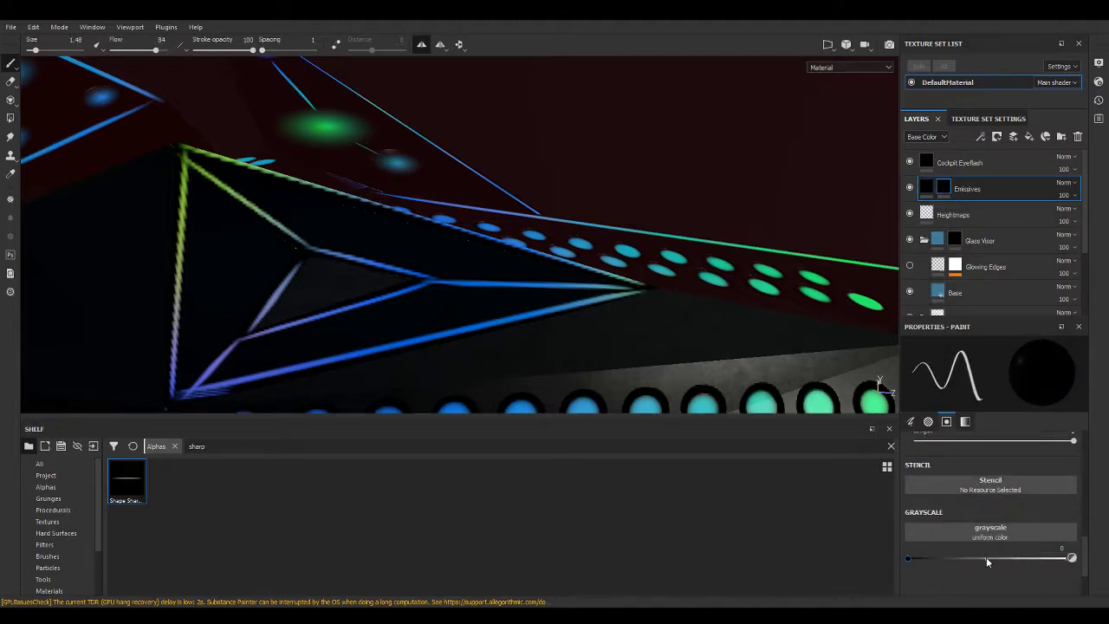
left_click_drag(907, 558, 1062, 558)
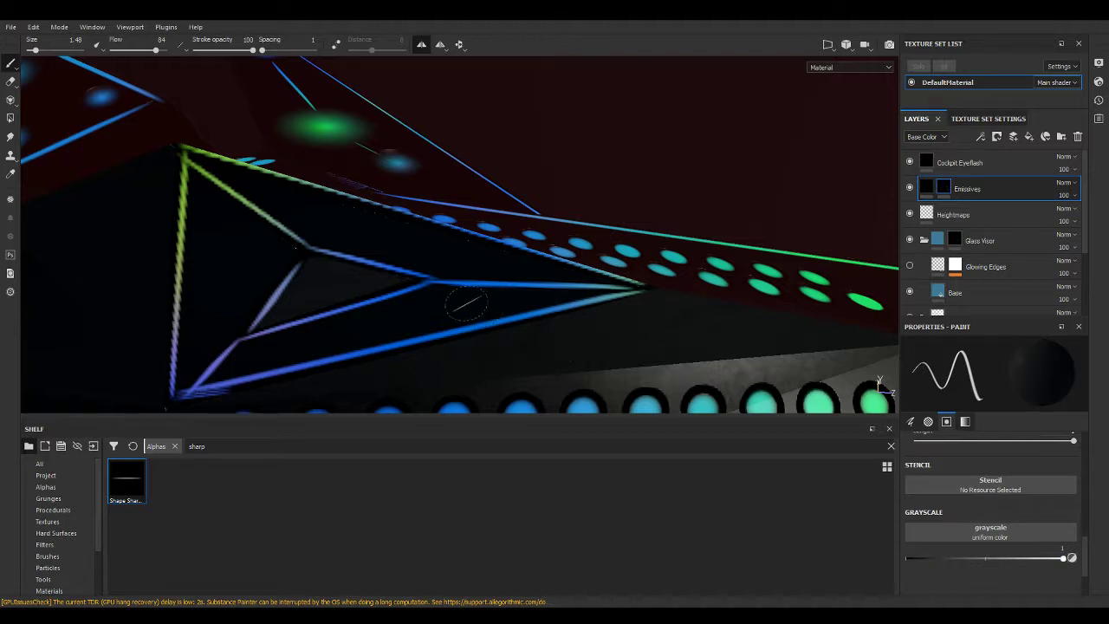
Paint glow into the inner cockpit triangle with strokes and straight lines, filling its corners.
left_click_drag(360, 280, 336, 282)
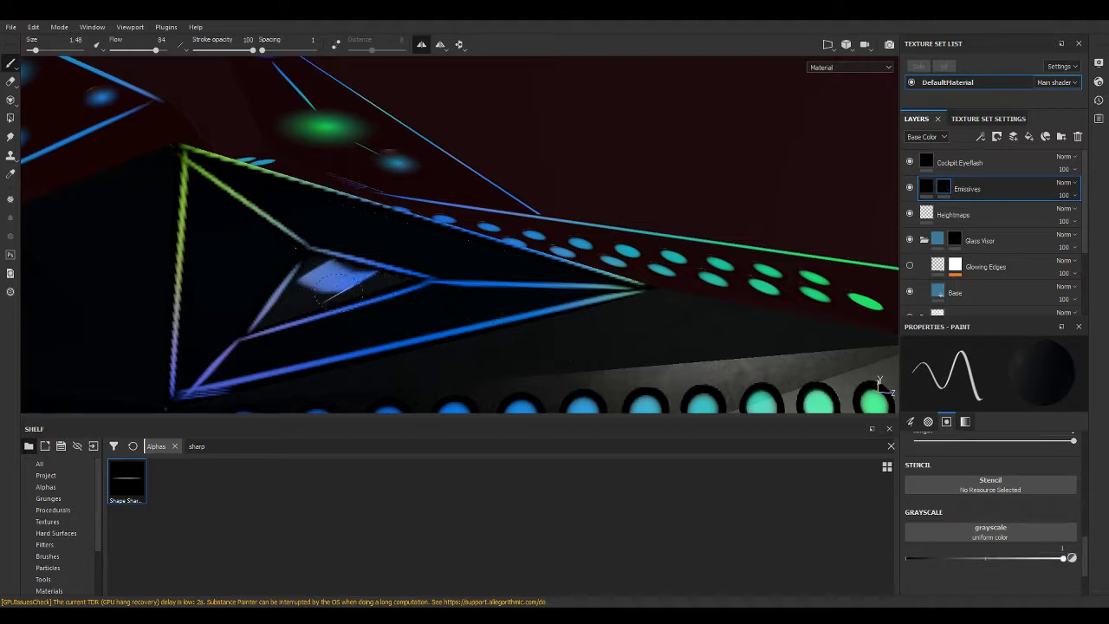
key("ctrl+z")
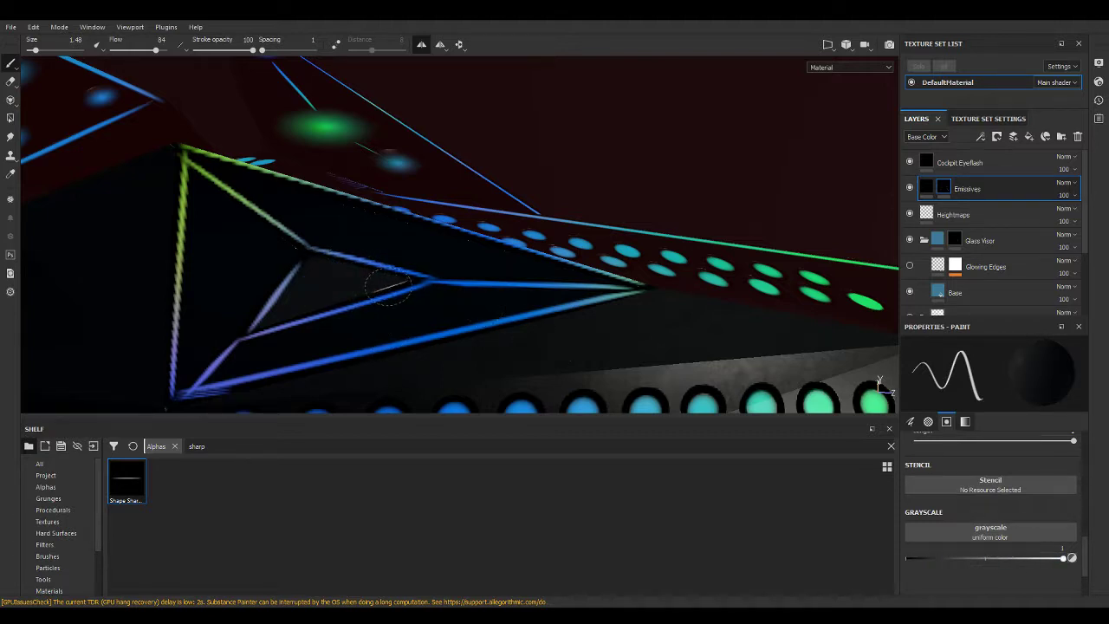
left_click_drag(389, 286, 393, 287)
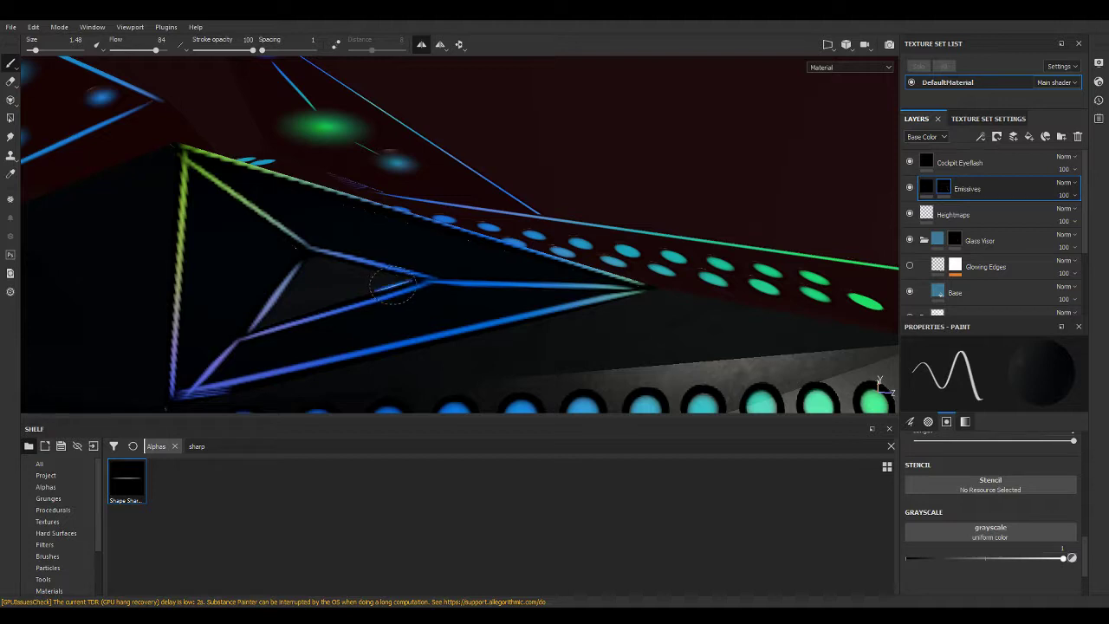
key("shift")
left_click(319, 273, "shift")
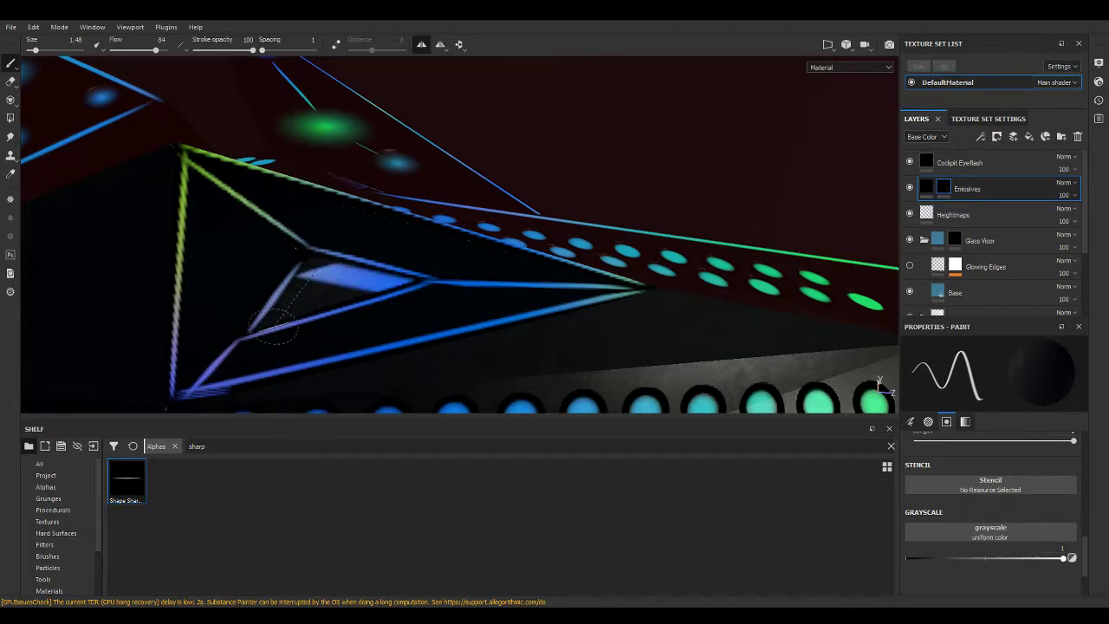
mouse_move(278, 313)
left_mouse_down()
mouse_move(323, 304)
mouse_move(328, 287)
left_mouse_up()
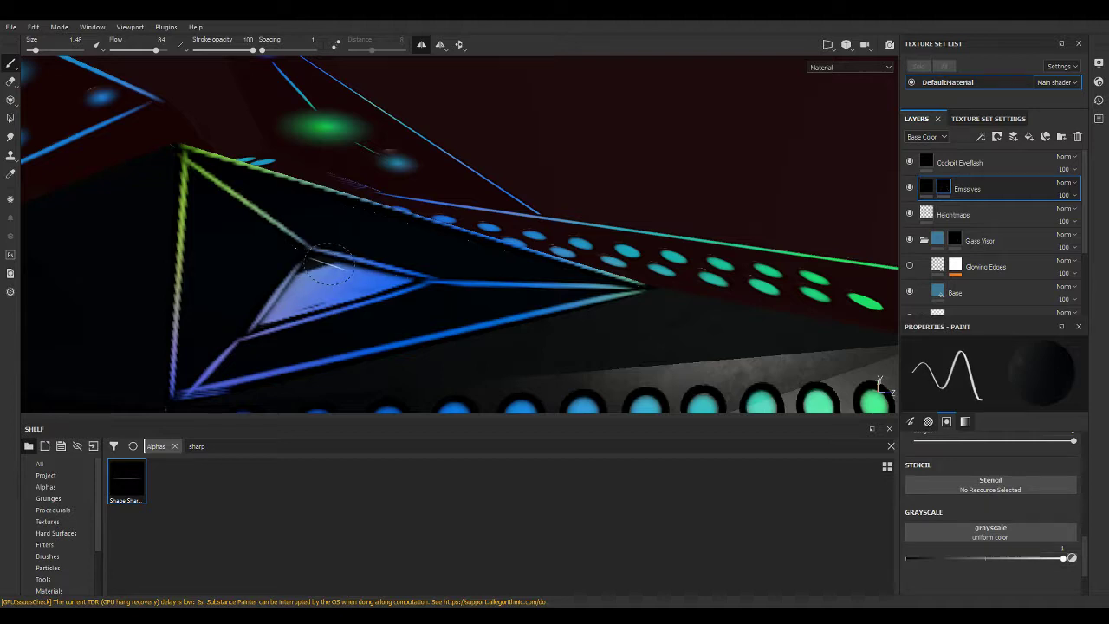
left_click_drag(331, 264, 317, 279)
mouse_move(418, 294)
left_mouse_down("alt")
mouse_move(376, 232)
mouse_move(328, 325)
left_mouse_up("alt")
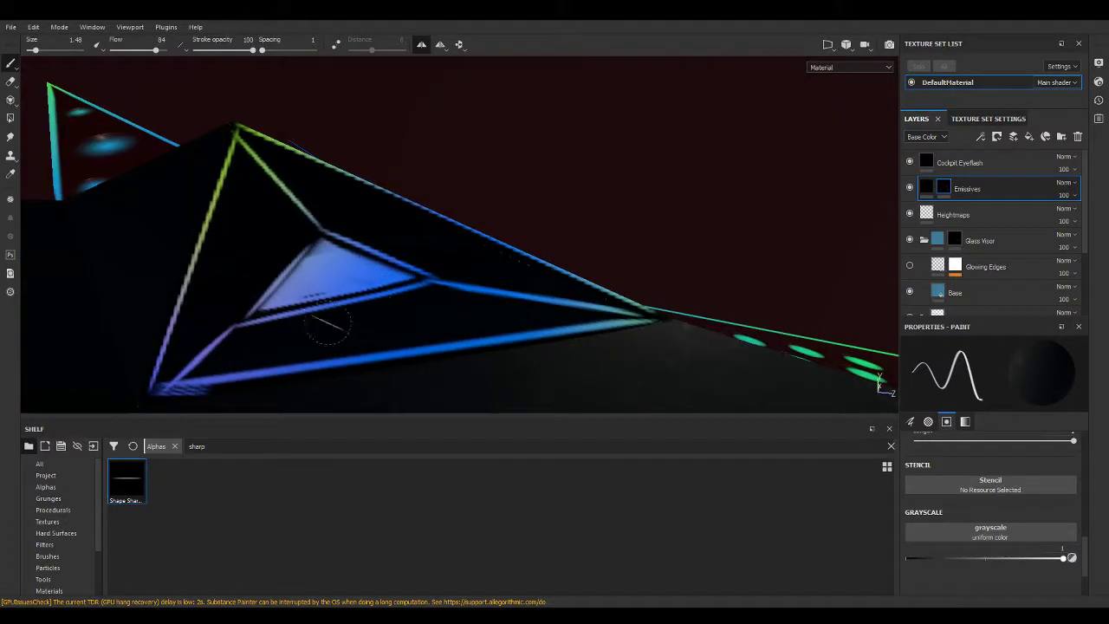
Target the Emissives colour and enable the emissive channel with red.
left_click(926, 188)
scroll(968, 485, "down", 3)
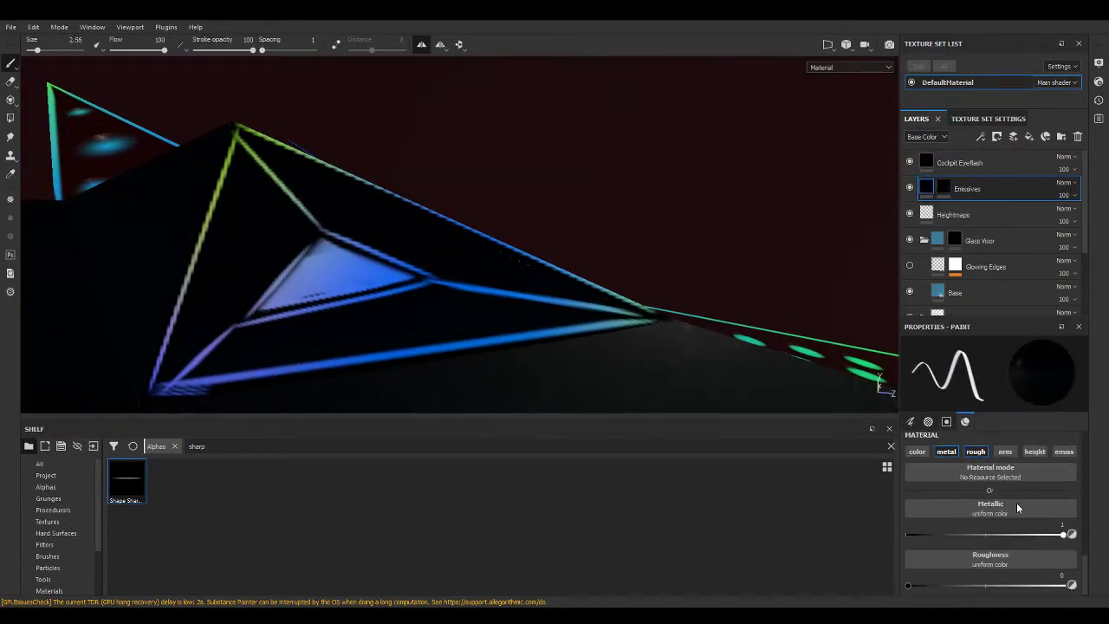
left_click(1064, 486)
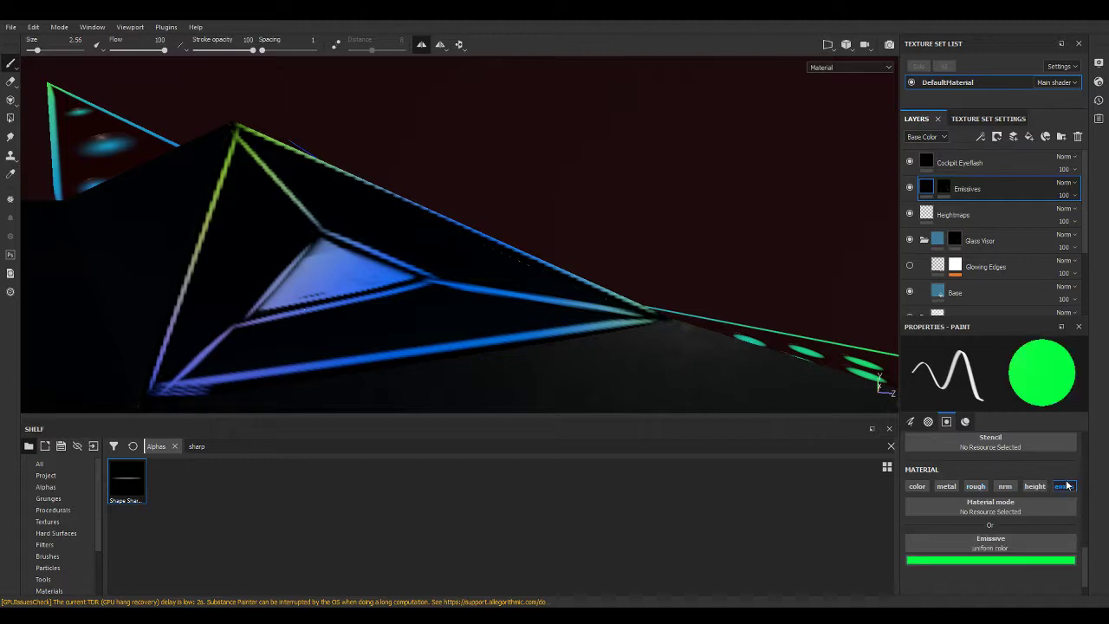
scroll(1039, 512, "down", 1)
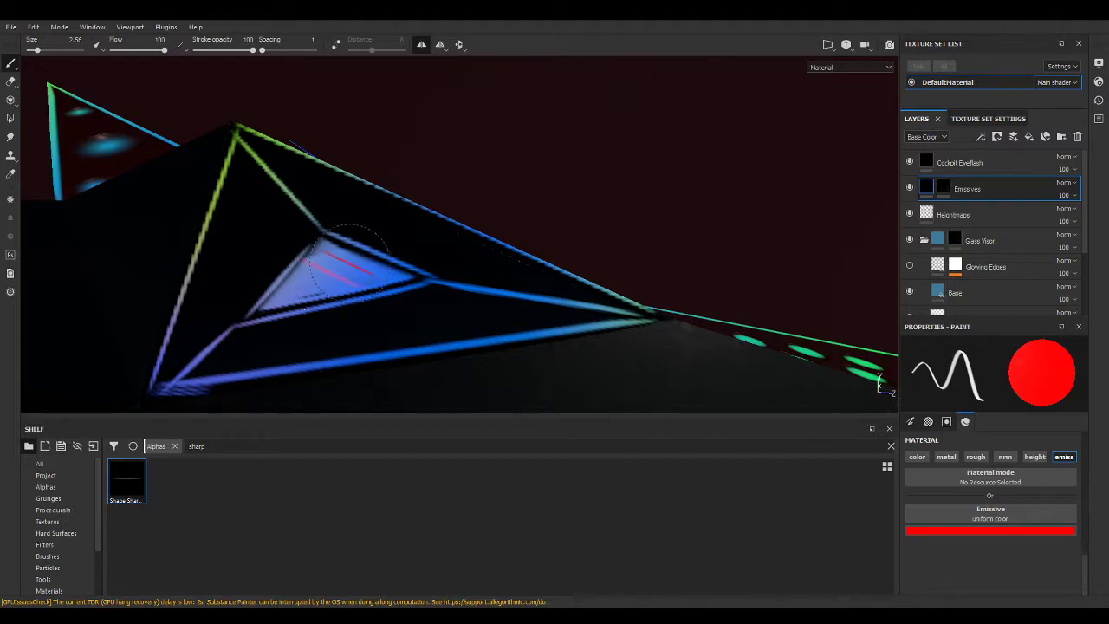
Paint thin red strokes across the inner triangle, undoing one bad stroke.
mouse_move(329, 245)
left_mouse_down()
mouse_move(369, 261)
mouse_move(334, 282)
left_mouse_up()
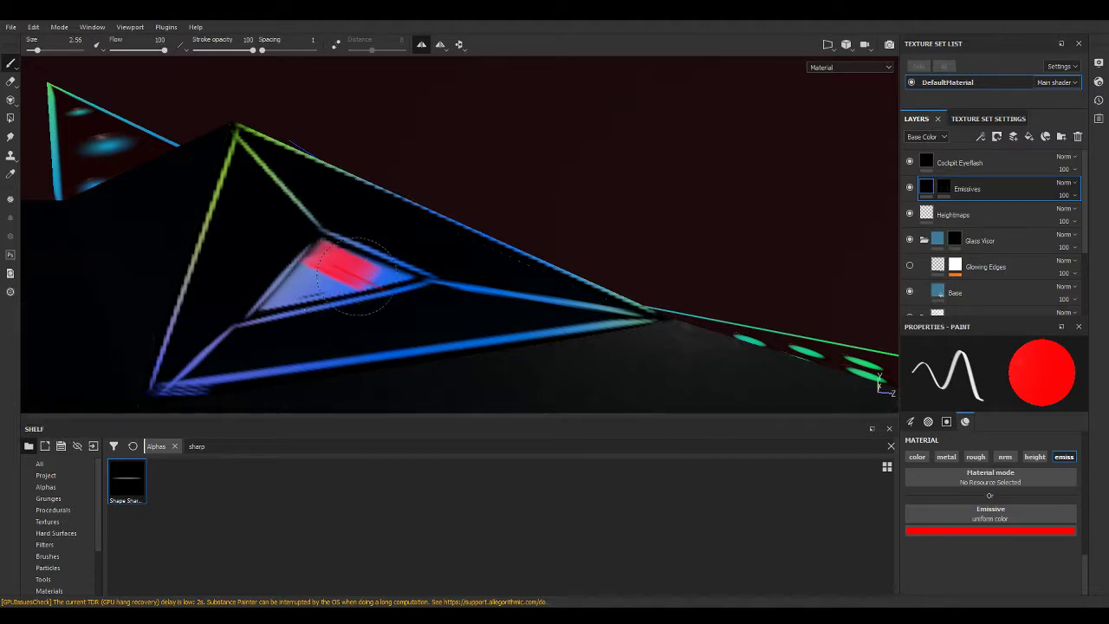
key("ctrl+z")
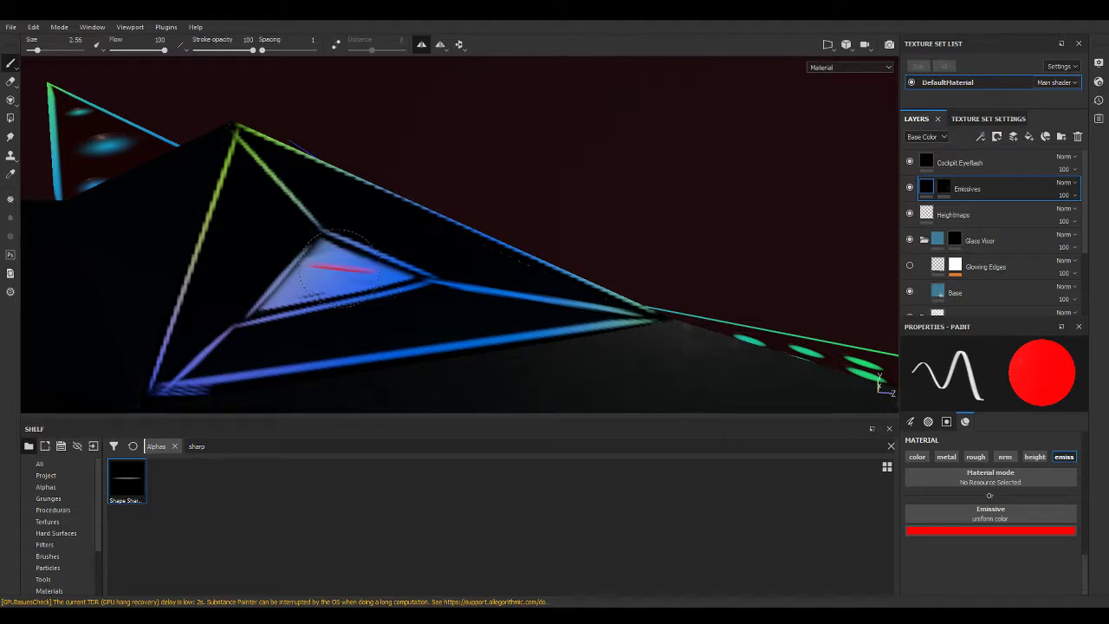
left_click_drag(313, 265, 380, 285)
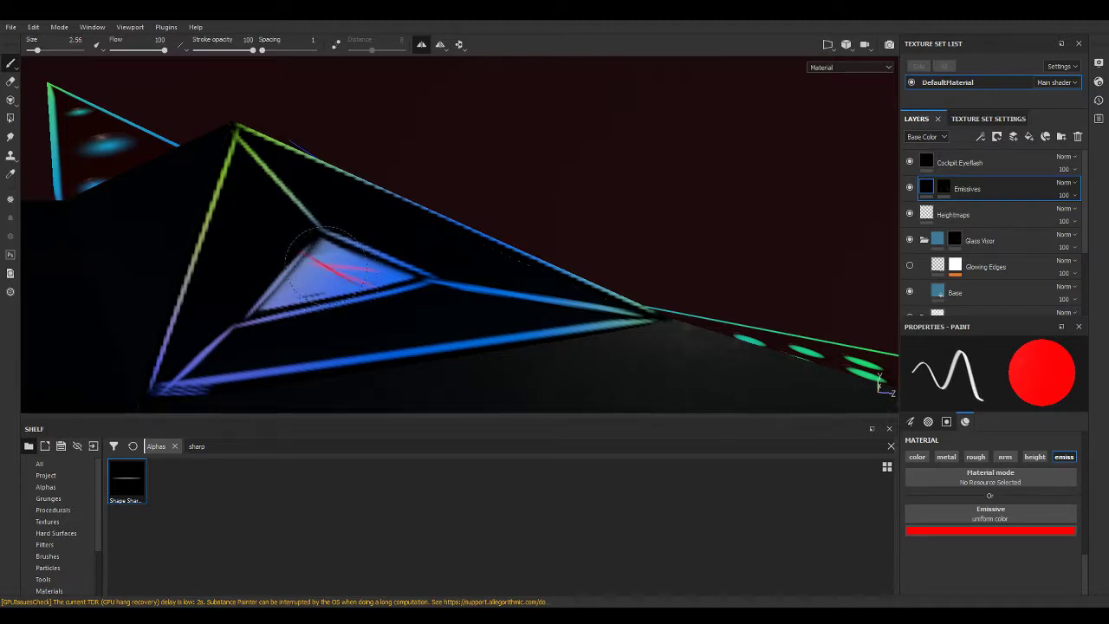
left_click_drag(304, 267, 286, 279)
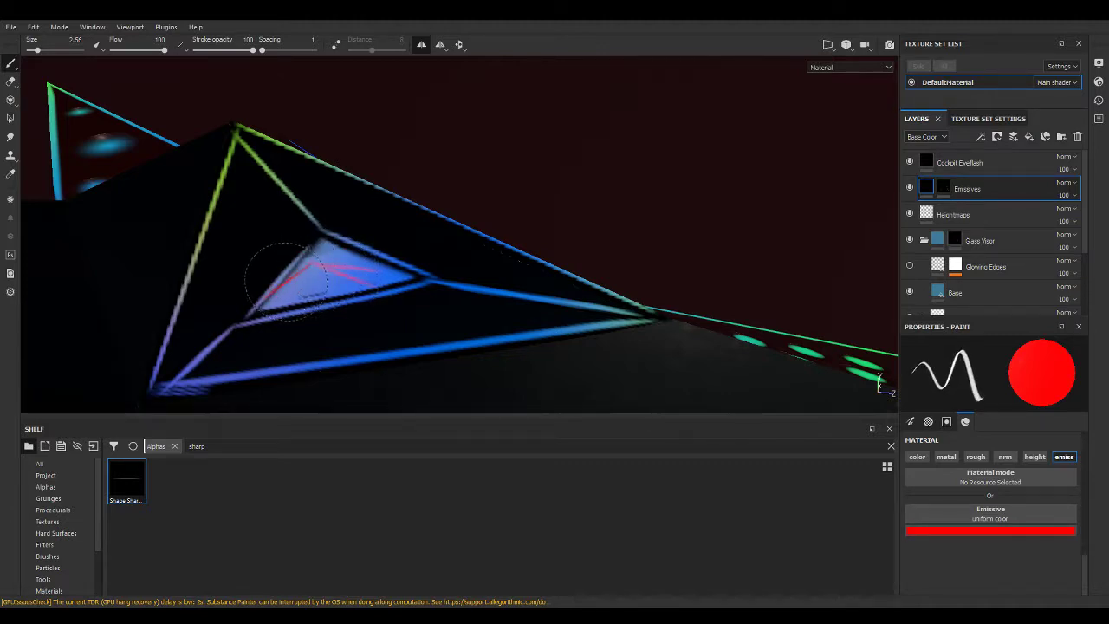
left_click_drag(357, 265, 333, 291)
At brush size 1, fill the triangle with straight red lines right into its tip.
key("bracketleft")
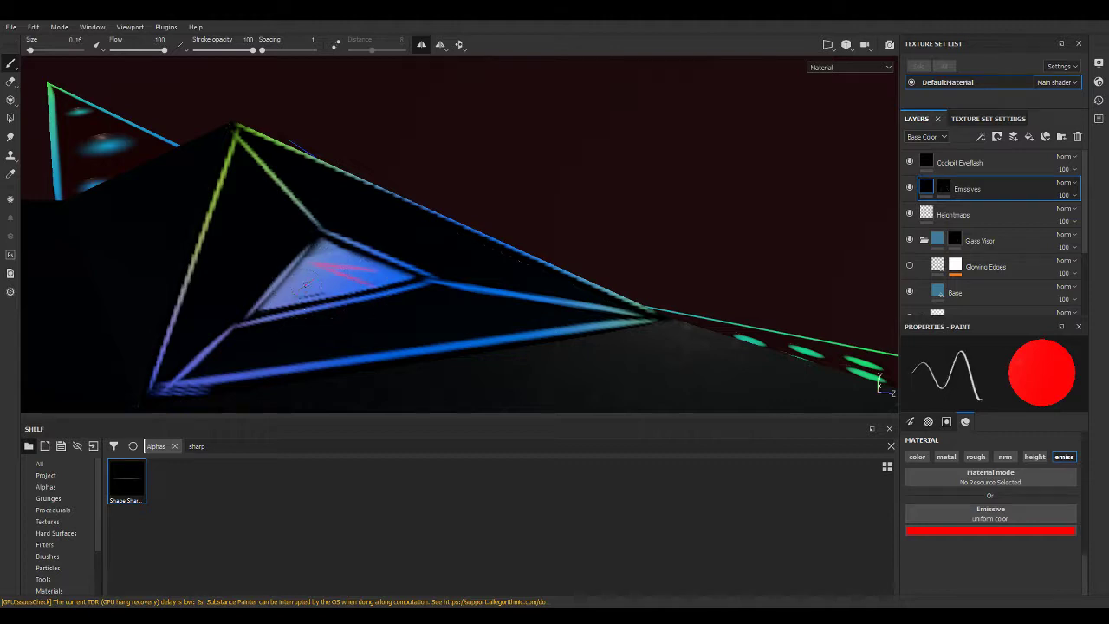
key("bracketleft")
key("shift")
left_click(327, 279, "shift")
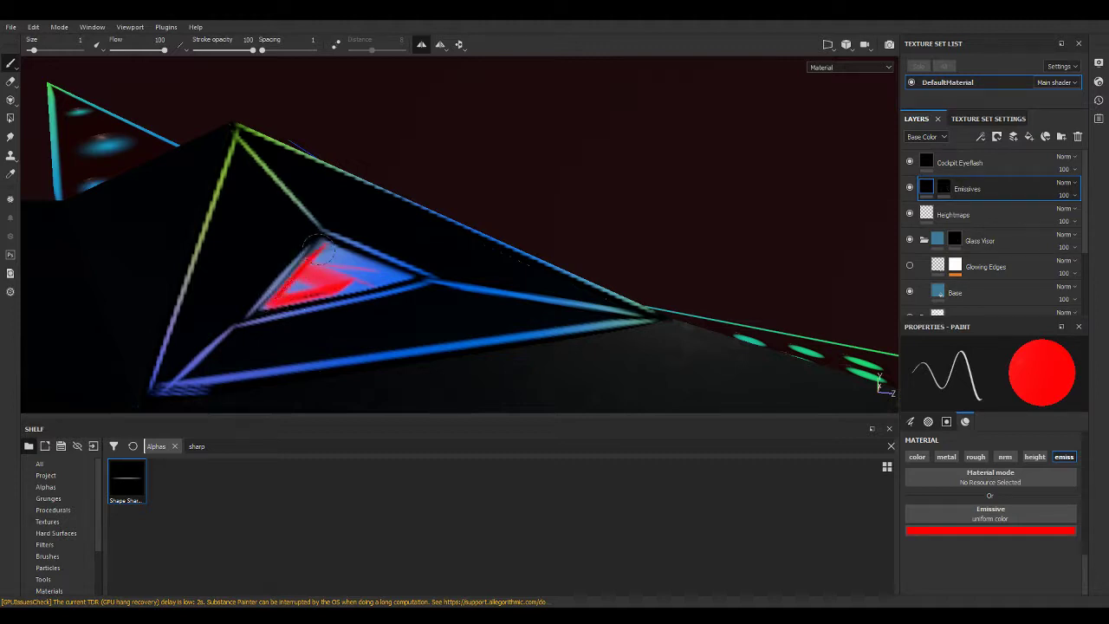
left_click(389, 275, "shift")
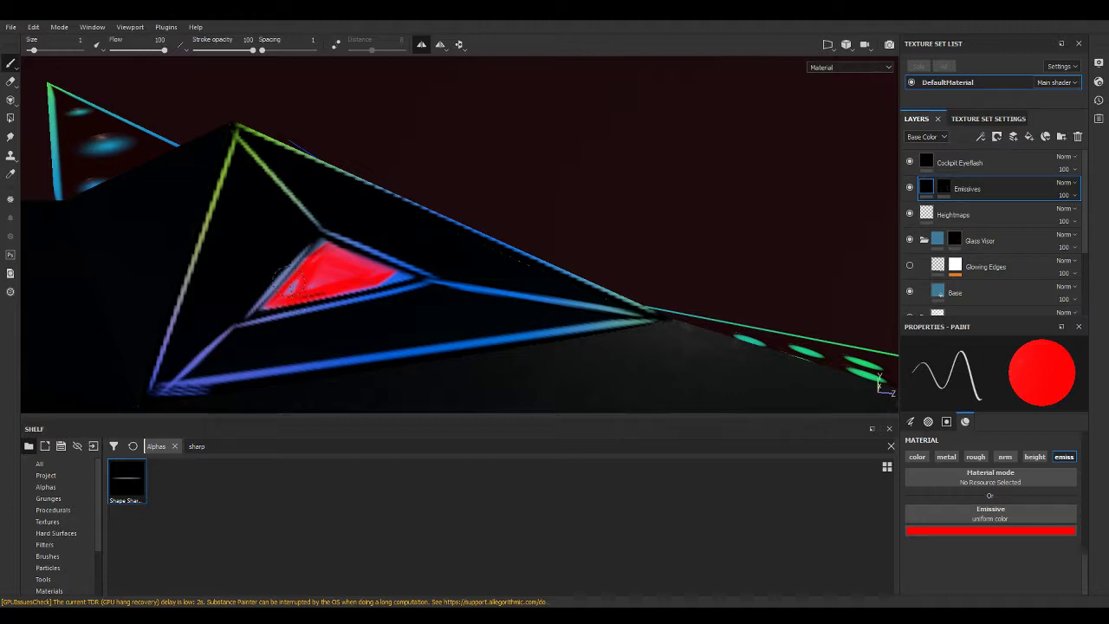
mouse_move(338, 278)
left_mouse_down("alt")
mouse_move(317, 335)
mouse_move(283, 202)
mouse_move(549, 251)
left_mouse_up("alt")
scroll(446, 287, "up", 4)
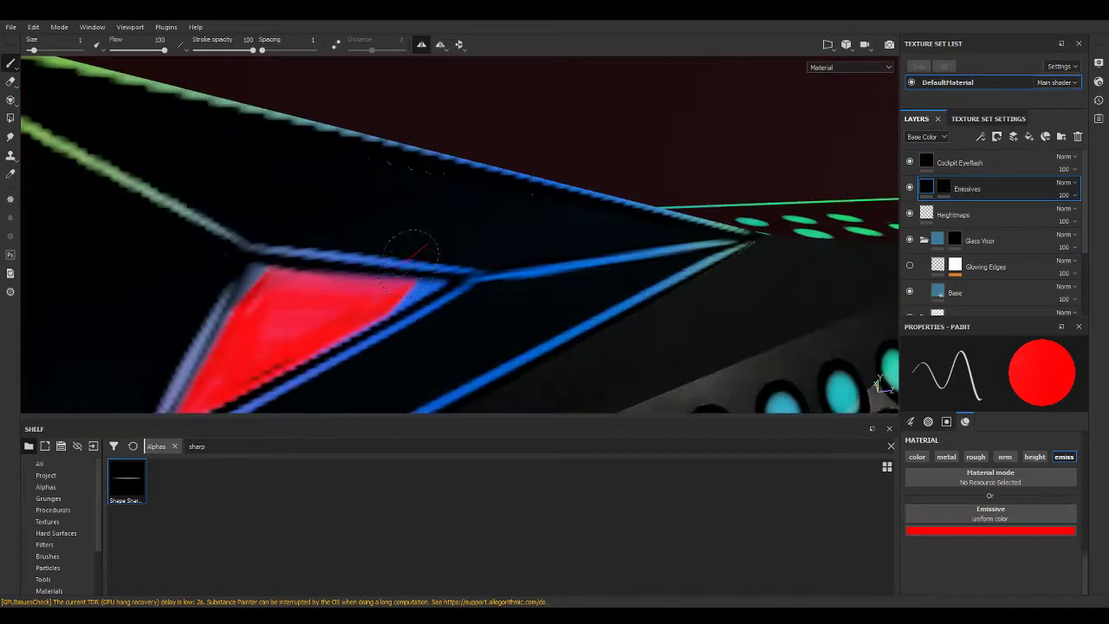
scroll(446, 288, "up", 3)
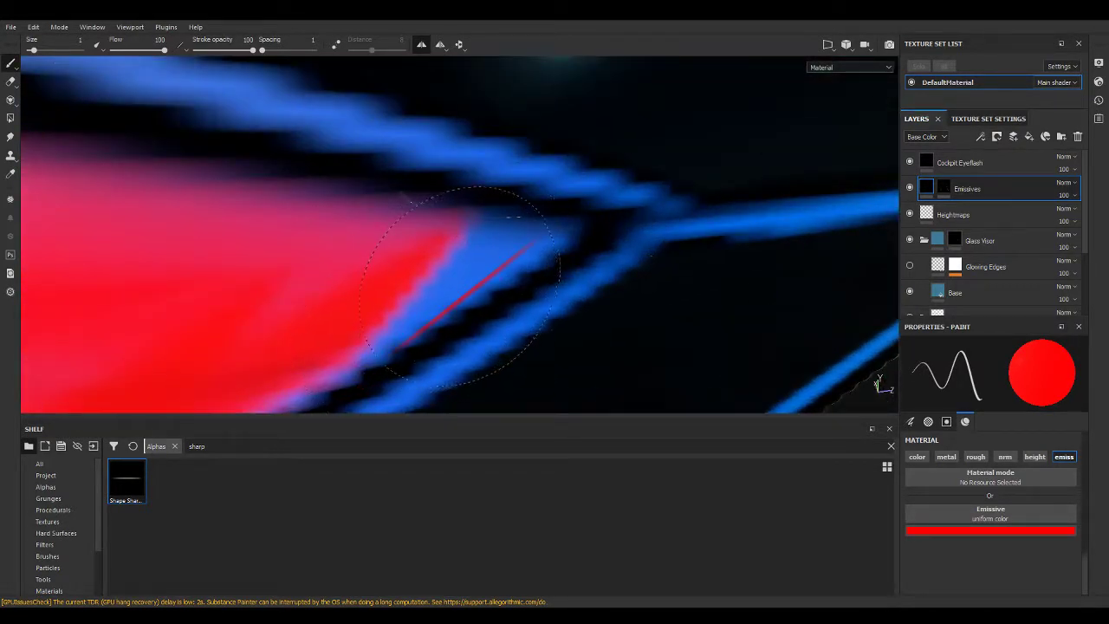
left_click(489, 276)
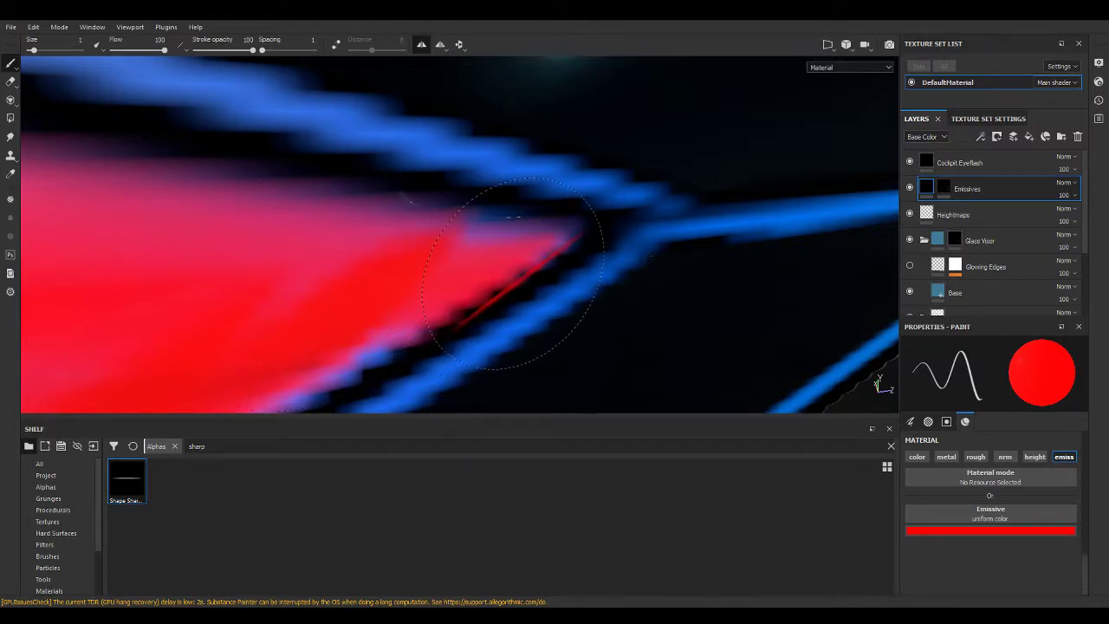
left_click_drag(147, 227, 625, 176, "alt")
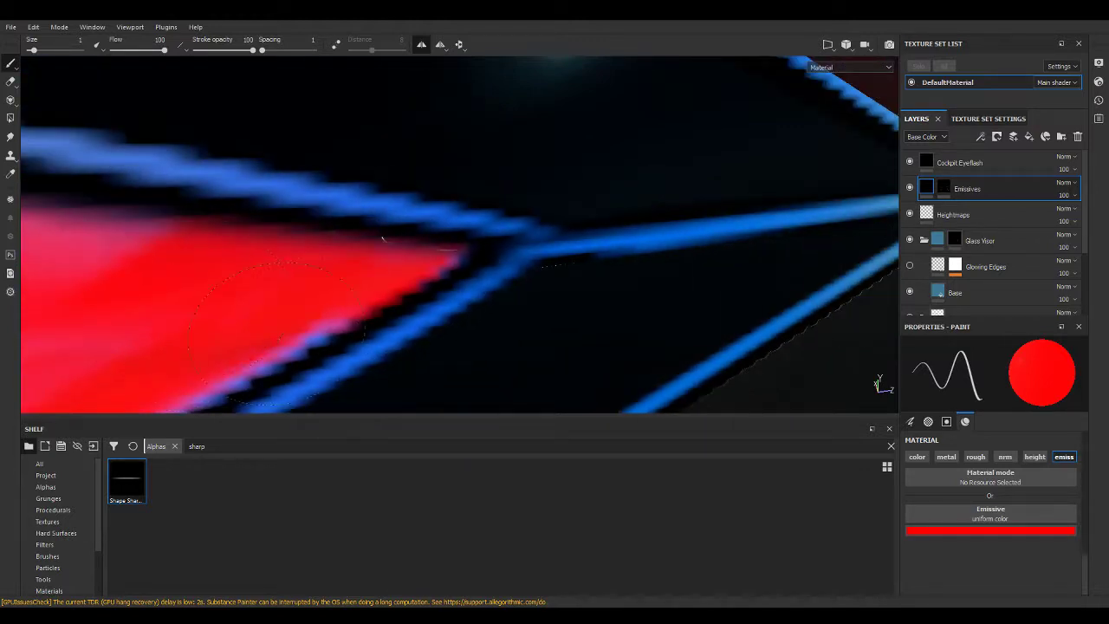
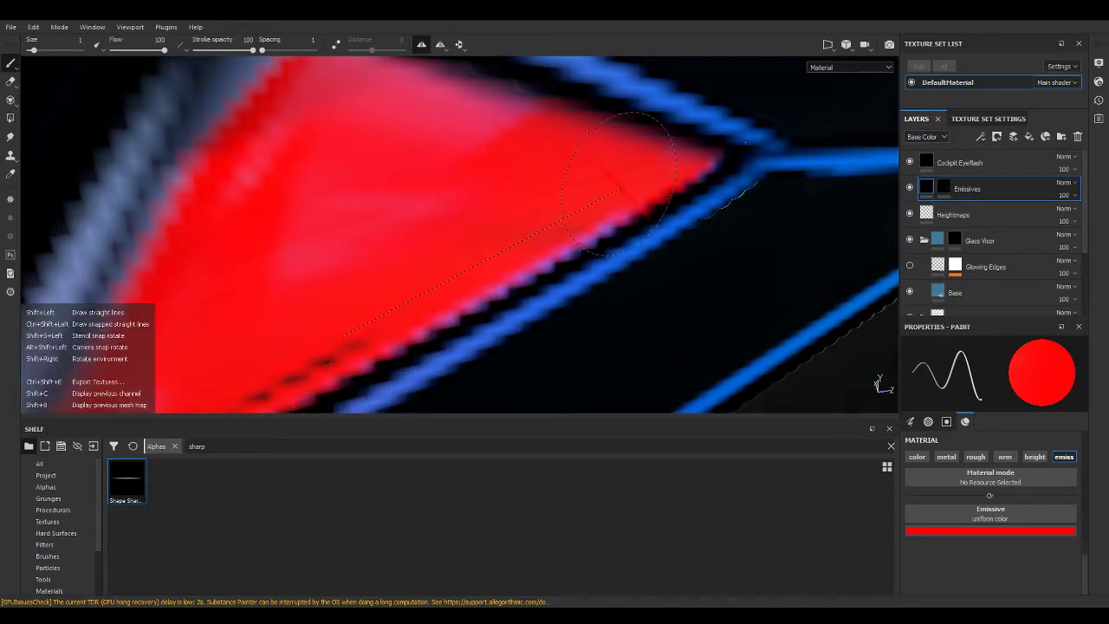
Orbit around the red cockpit triangle and filter the alpha shelf by 'shape'.
mouse_move(483, 138)
left_mouse_down("alt")
mouse_move(494, 199)
mouse_move(531, 245)
left_mouse_up("alt")
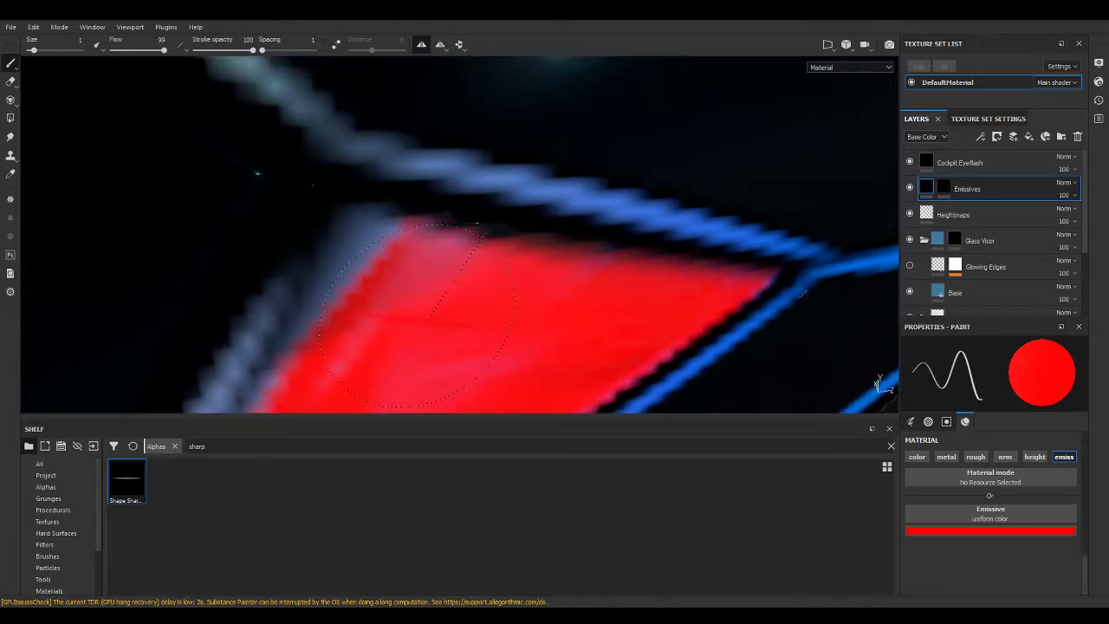
mouse_move(475, 223)
left_mouse_down("alt")
mouse_move(507, 333)
mouse_move(137, 300)
mouse_move(490, 243)
left_mouse_up("alt")
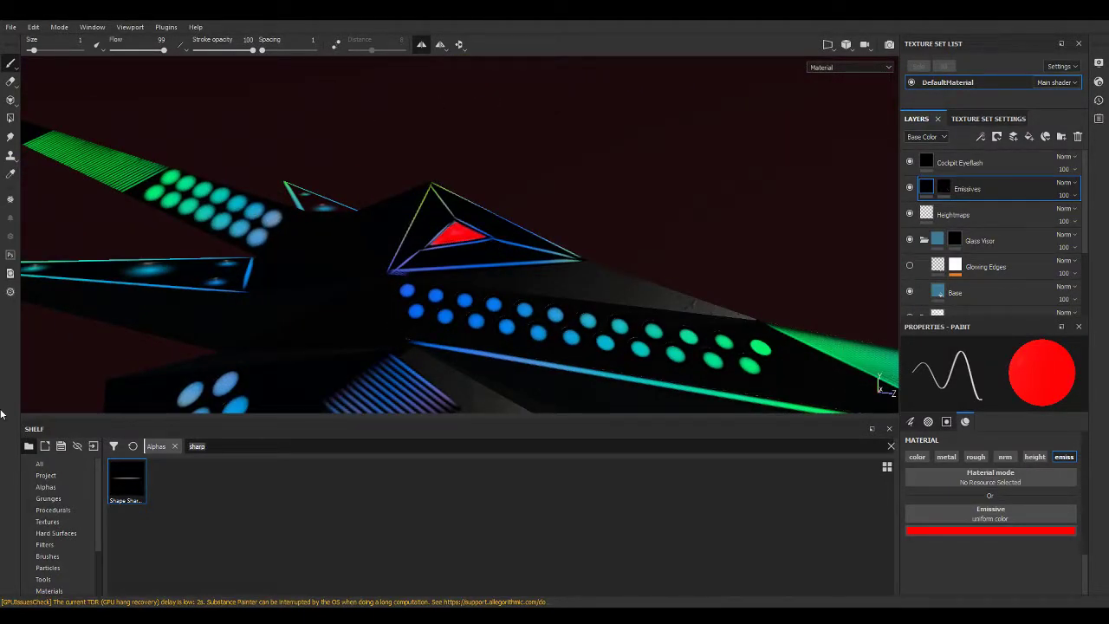
type("shape")
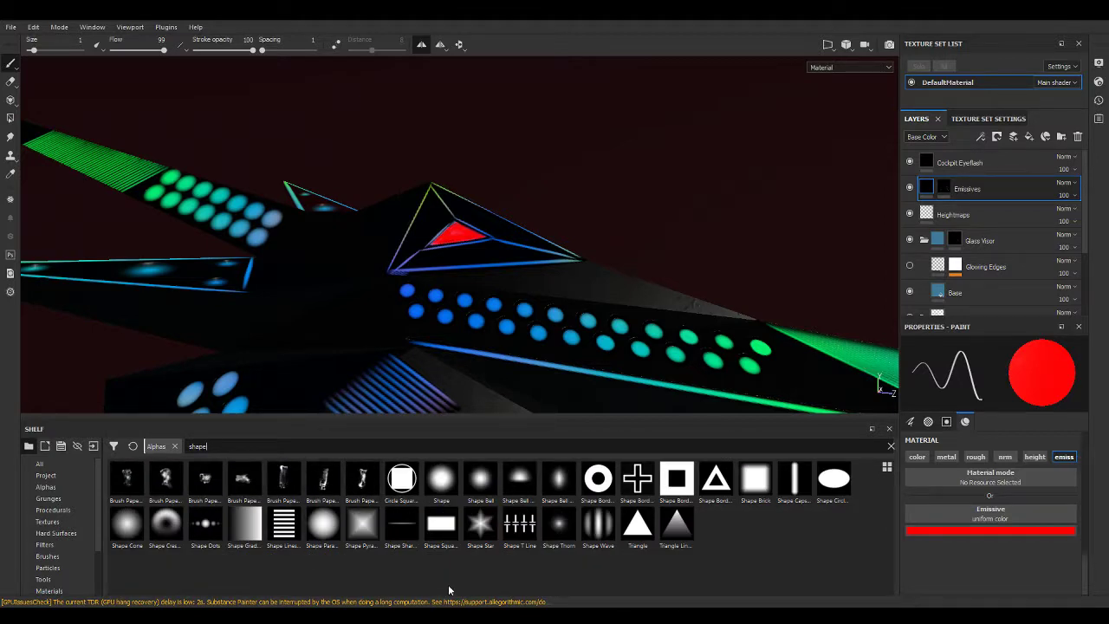
Paint a teal emissive spot on the red cockpit triangle with brush size about 7.38.
left_click(1009, 531)
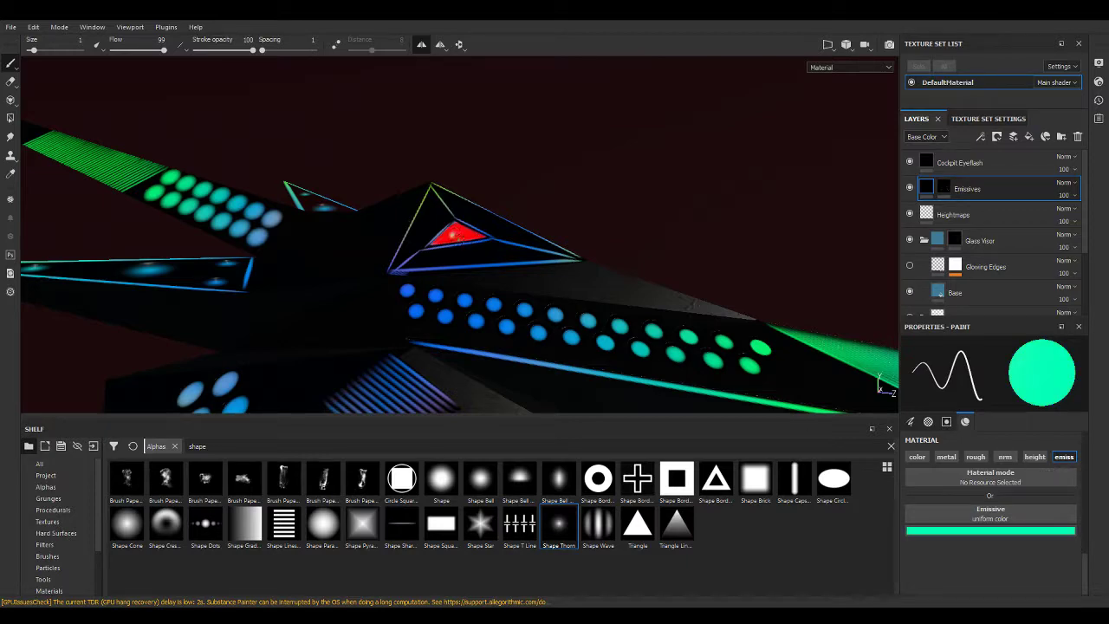
scroll(456, 234, "up", 5)
right_click_drag(468, 230, 483, 230, "ctrl")
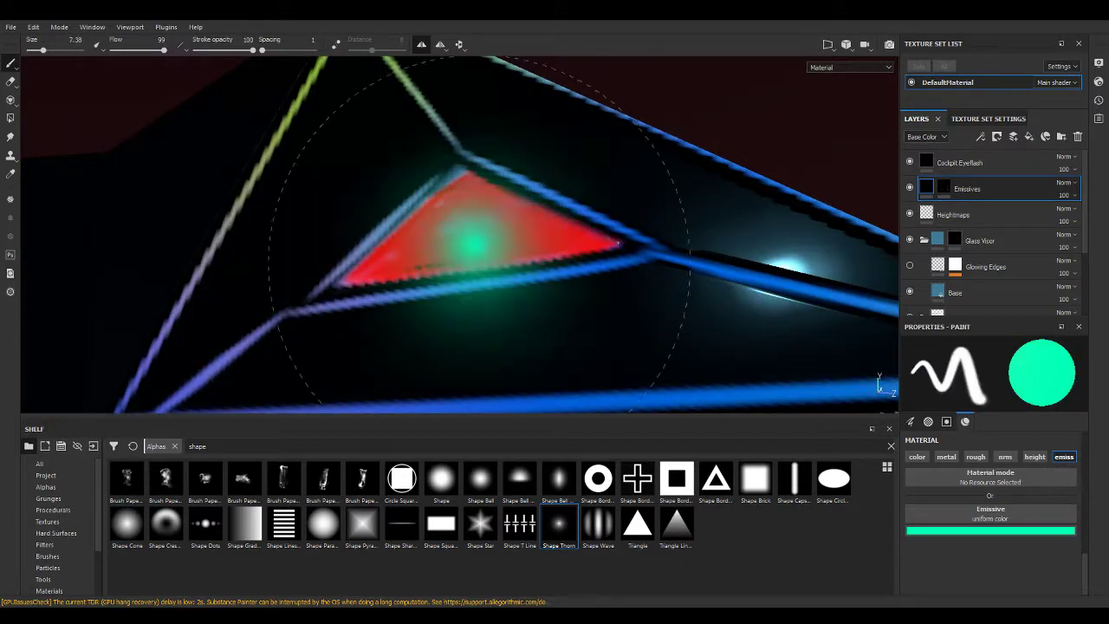
left_click(476, 232)
scroll(713, 323, "down", 5)
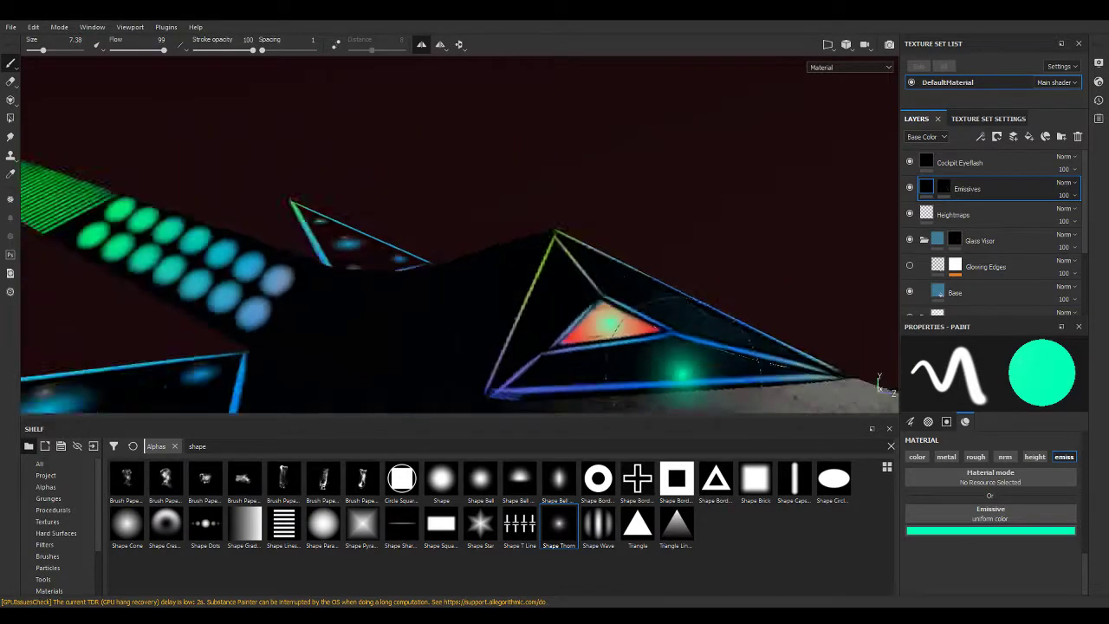
mouse_move(713, 323)
left_mouse_down("alt")
mouse_move(370, 349)
mouse_move(60, 297)
mouse_move(335, 280)
mouse_move(512, 312)
mouse_move(518, 338)
mouse_move(508, 359)
mouse_move(470, 315)
mouse_move(359, 316)
mouse_move(383, 310)
left_mouse_up("alt")
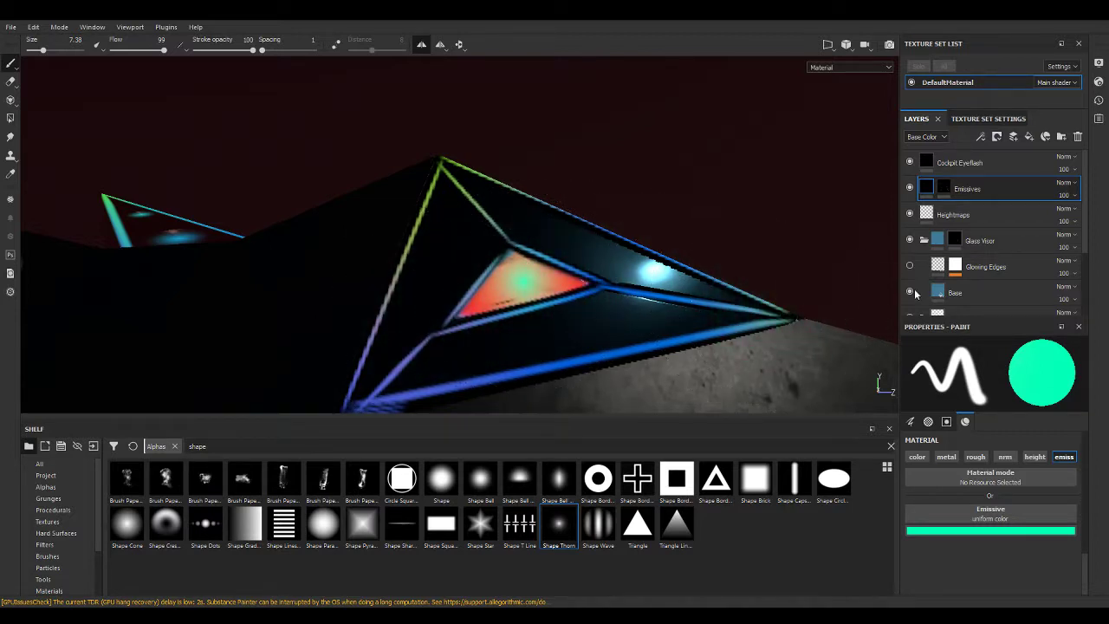
Choose the Shape Bell alpha and switch to the Eraser tool.
mouse_move(791, 255)
left_mouse_down("alt")
mouse_move(676, 274)
mouse_move(788, 268)
left_mouse_up("alt")
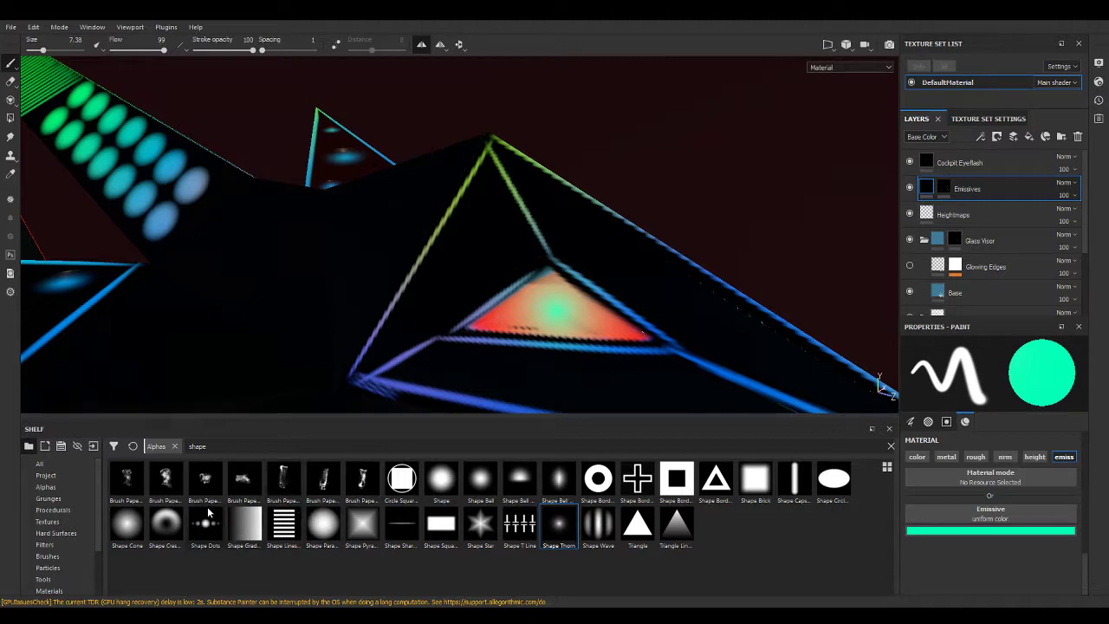
left_click(559, 478)
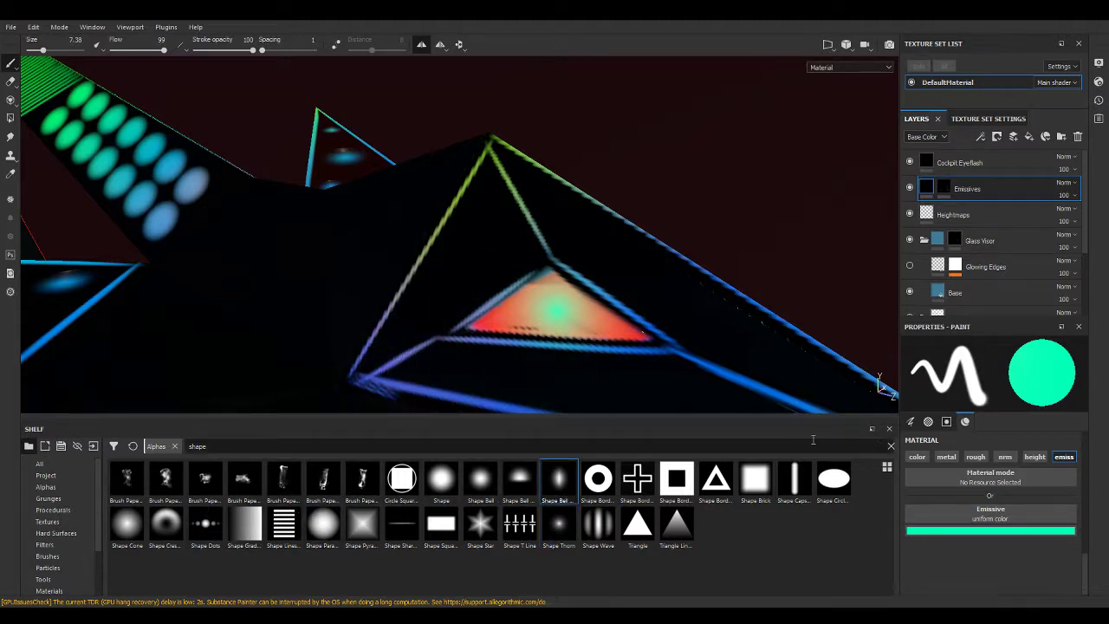
left_click(10, 81)
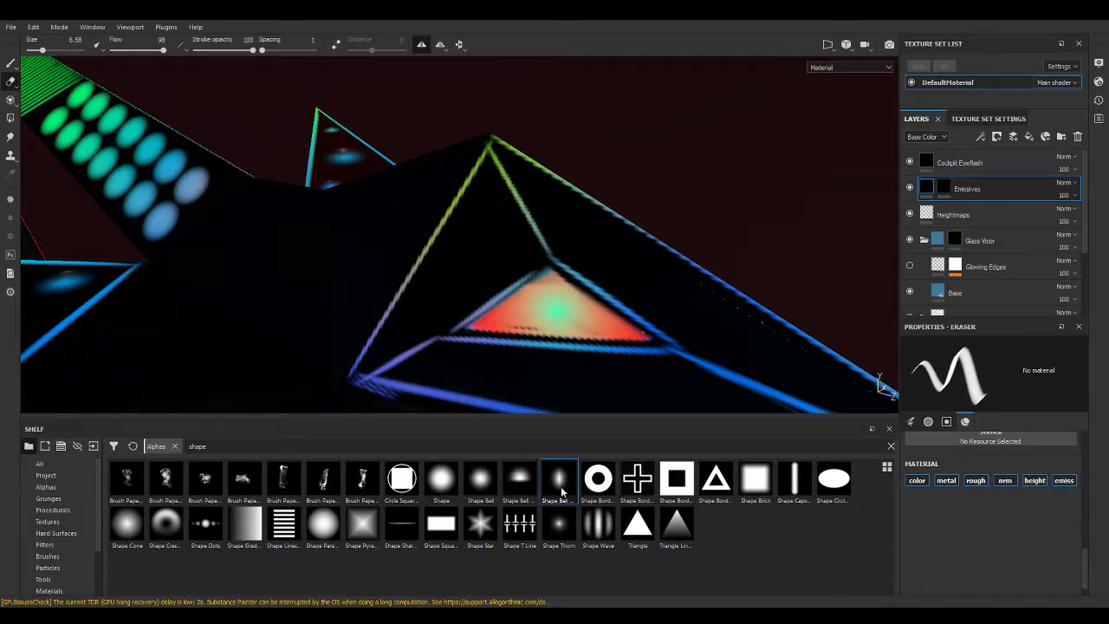
Reduce the eraser to about 1.86 and zoom in on the cockpit triangle.
key("bracketright")
key("bracketright")
key("bracketright")
right_click_drag(599, 308, 570, 307, "ctrl")
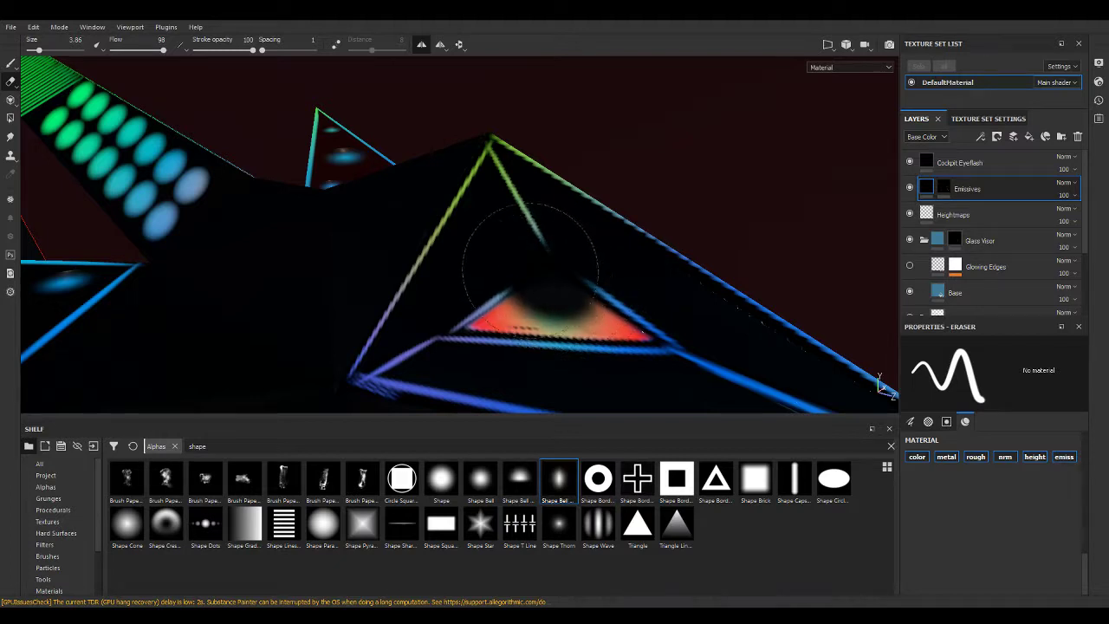
right_click_drag(550, 269, 527, 269, "ctrl")
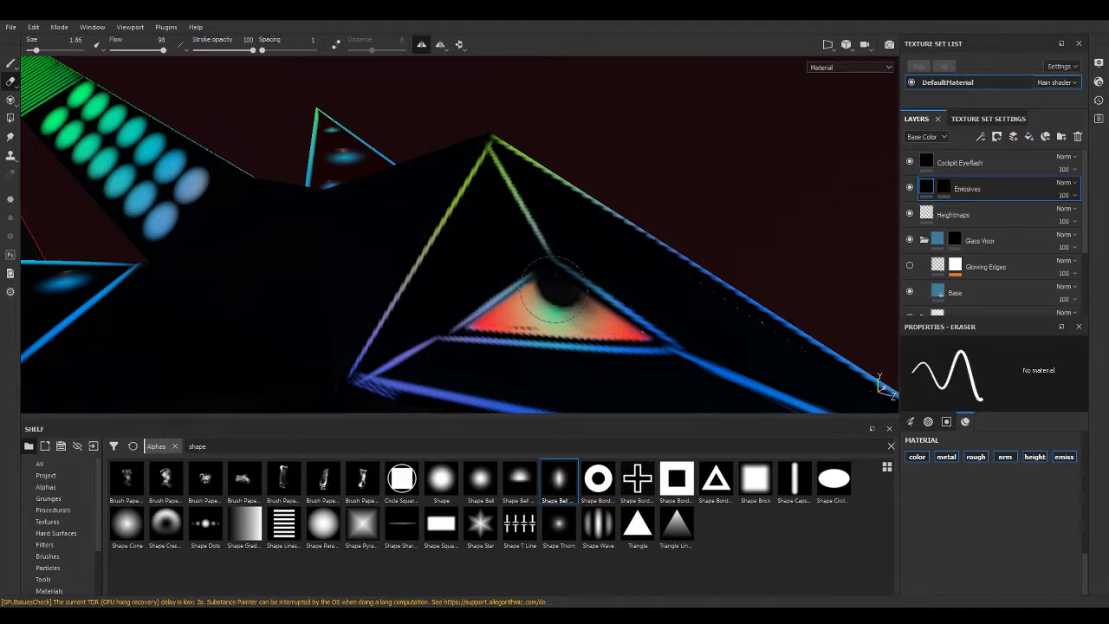
mouse_move(555, 293)
left_mouse_down("alt")
mouse_move(688, 314)
mouse_move(649, 336)
left_mouse_up("alt")
scroll(636, 333, "up", 2)
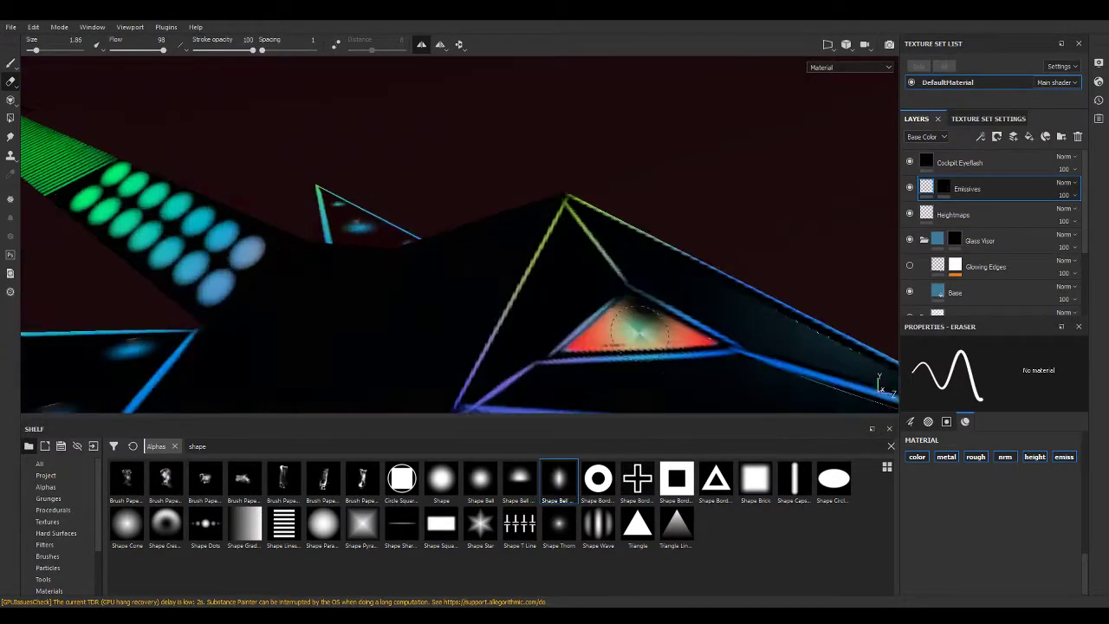
scroll(638, 329, "up", 2)
scroll(641, 325, "up", 2)
Erase a small dark dot out of the triangle's teal glow with a finer eraser.
key("bracketleft")
key("bracketleft")
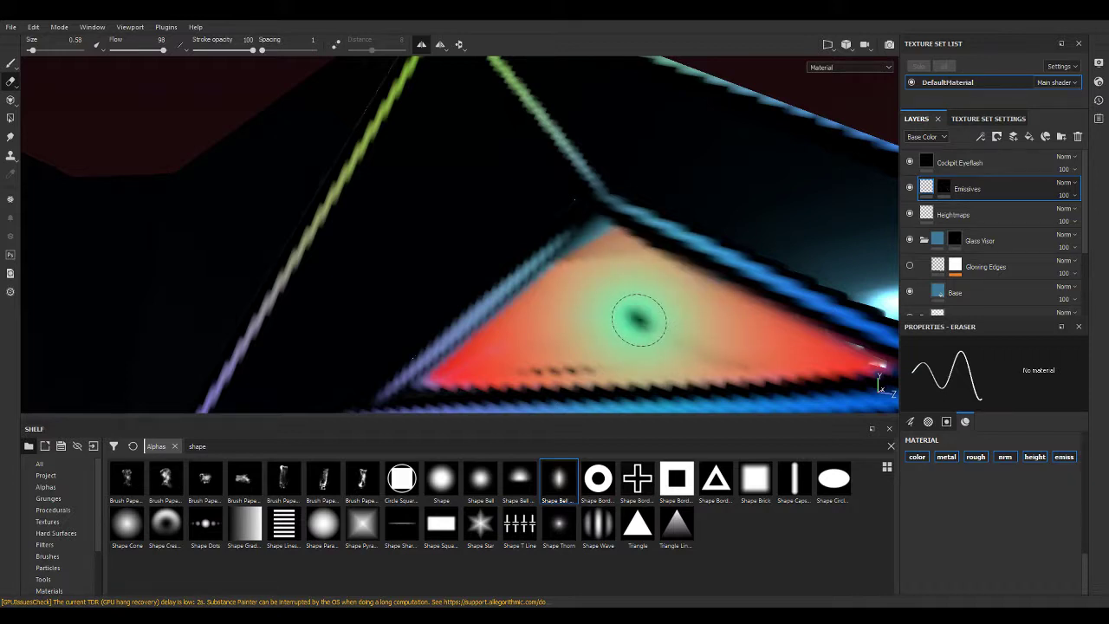
left_click_drag(638, 319, 624, 313)
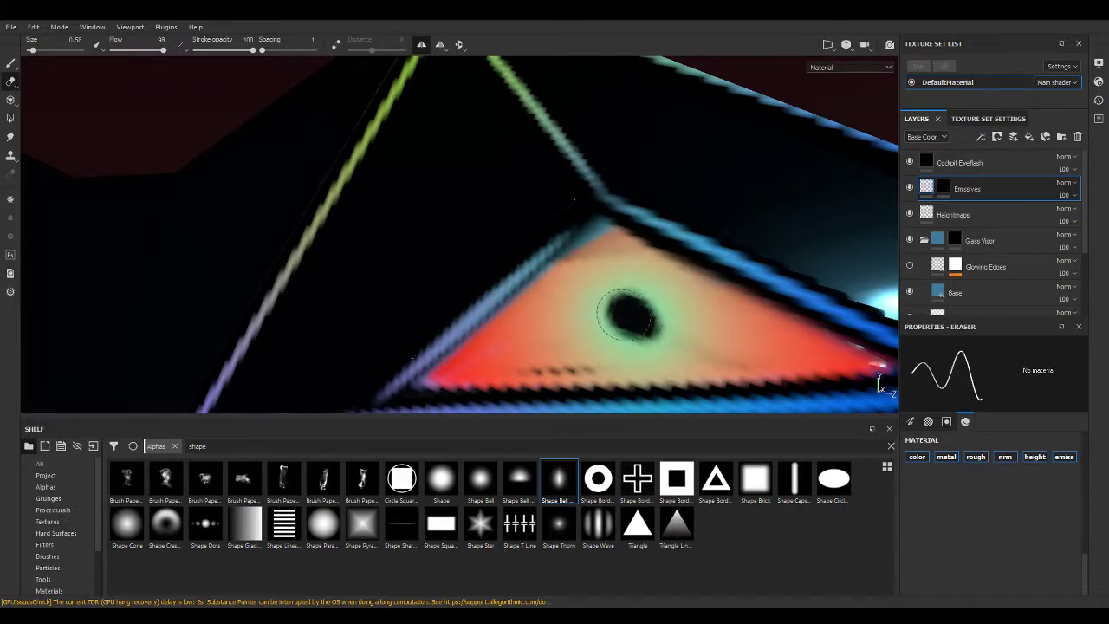
scroll(628, 317, "down", 5)
scroll(641, 338, "down", 2)
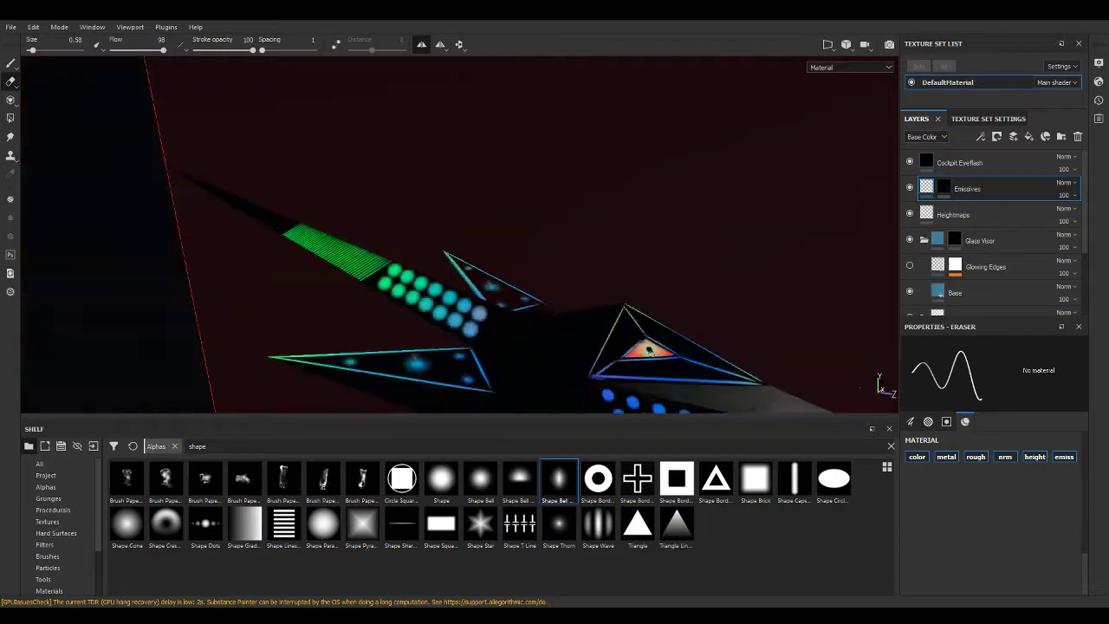
mouse_move(648, 349)
left_mouse_down("alt")
mouse_move(398, 238)
mouse_move(10, 267)
mouse_move(17, 298)
left_mouse_up("alt")
left_click_drag(442, 193, 534, 316, "alt")
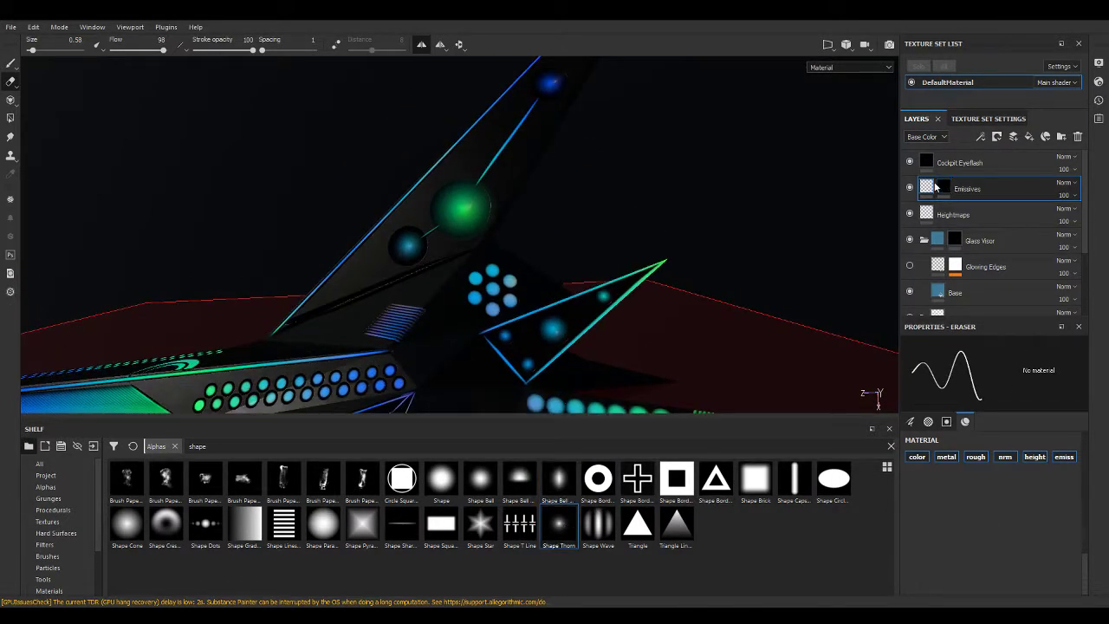
scroll(1011, 486, "up", 3)
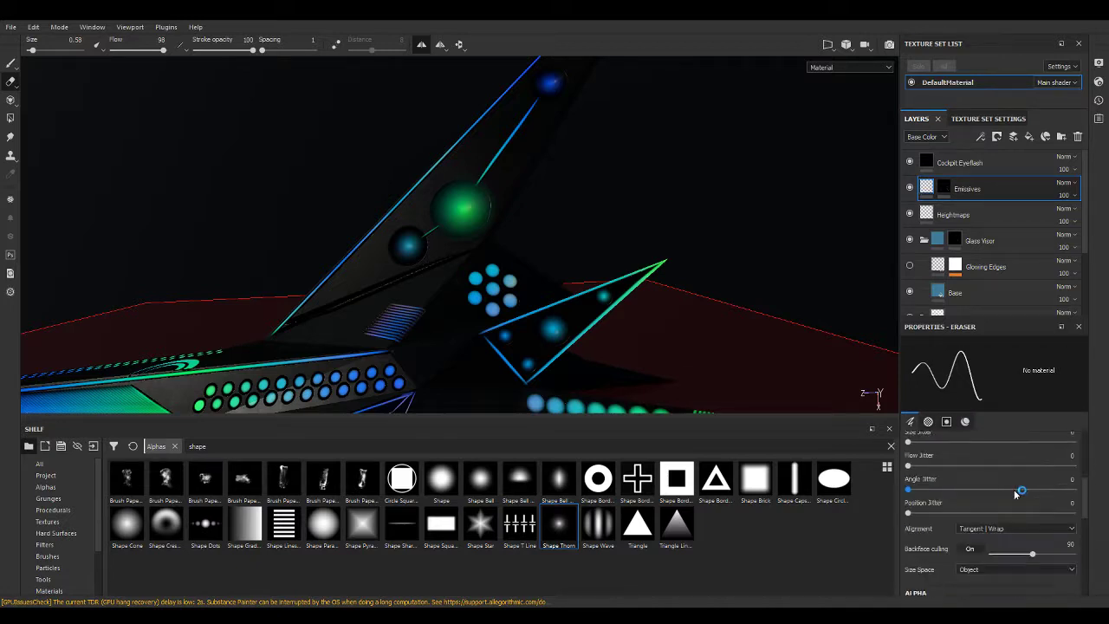
scroll(1022, 511, "down", 3)
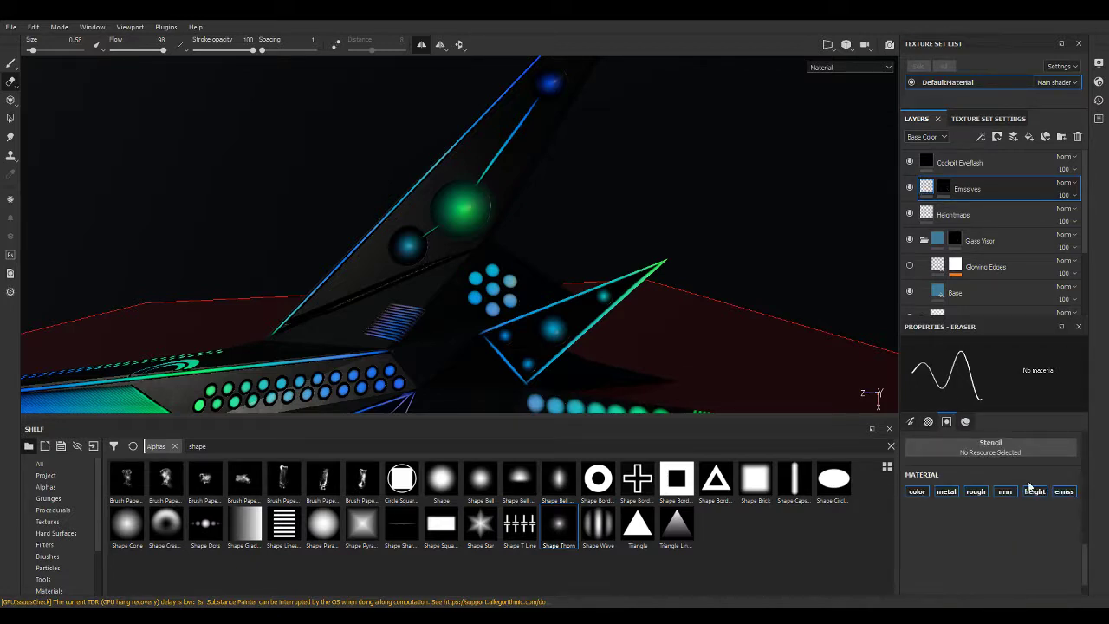
Paint on the Emissives layer content with the Paint tool, targeting the emissive channel in magenta.
left_click(925, 187)
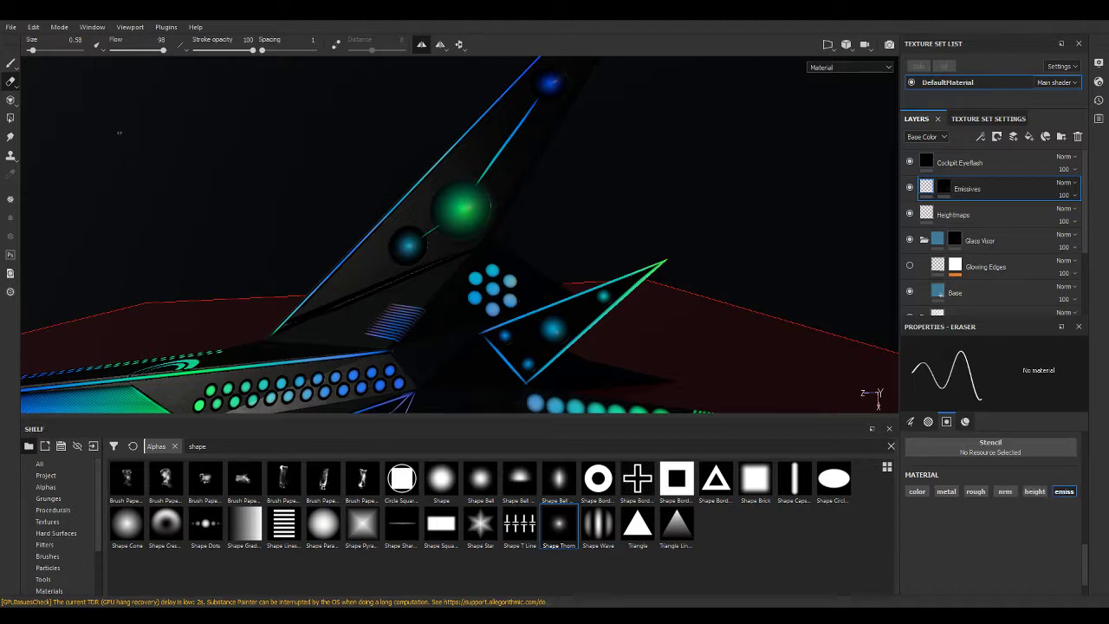
left_click(10, 63)
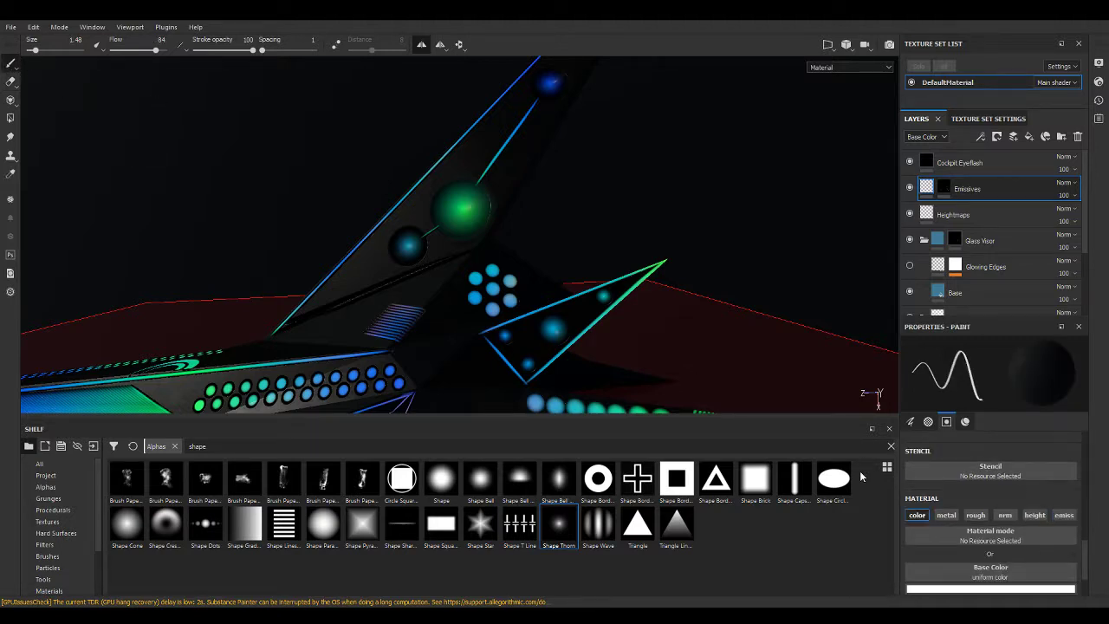
scroll(988, 520, "down", 2)
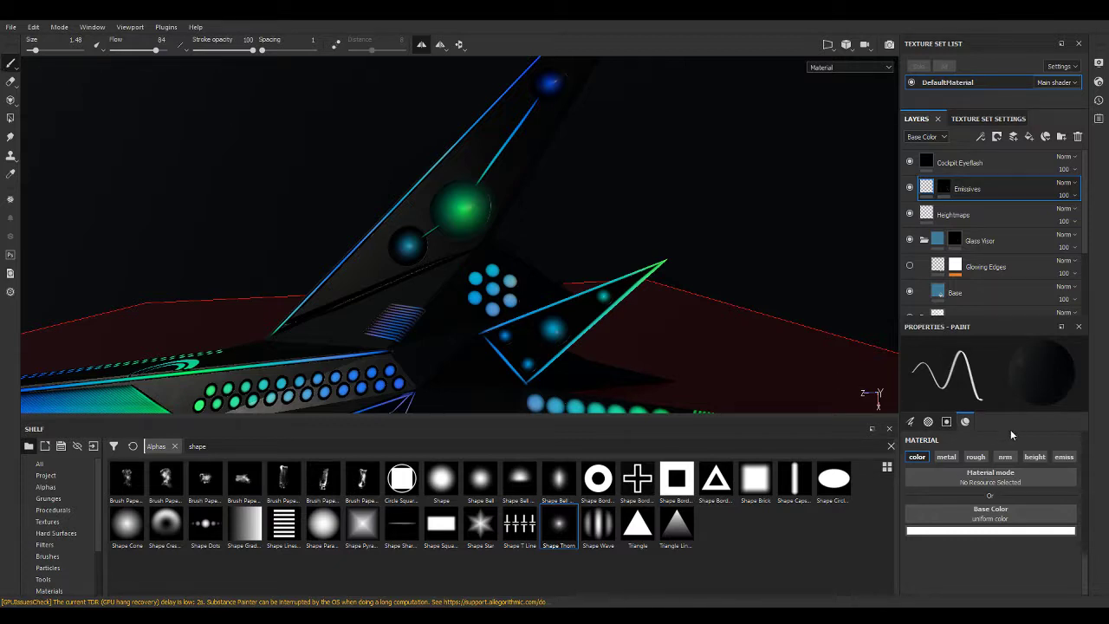
scroll(1010, 429, "up", 2)
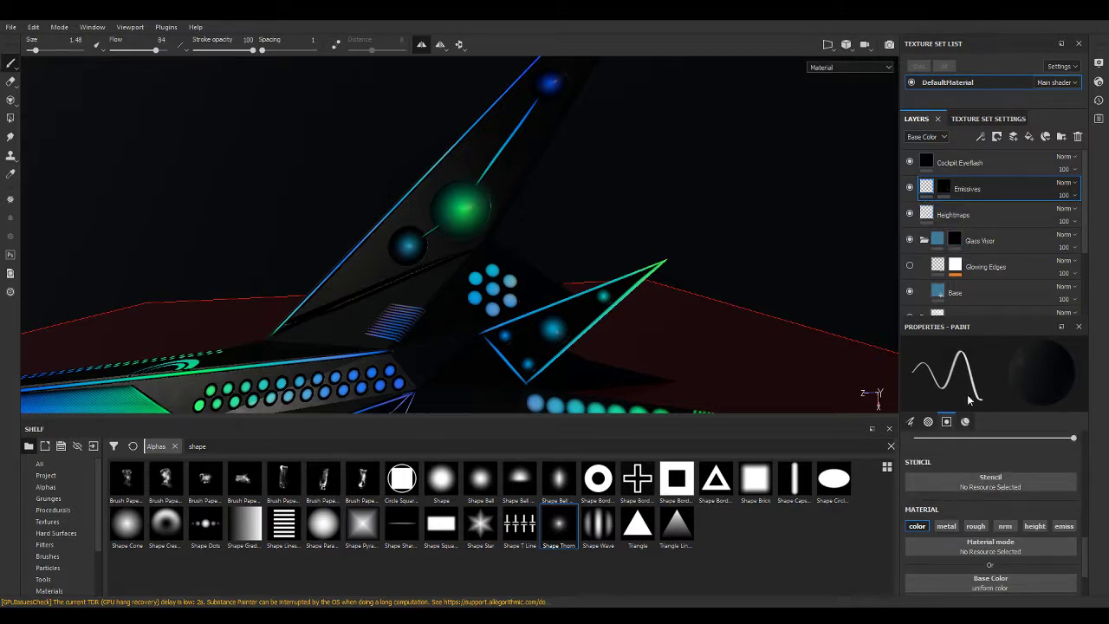
scroll(969, 398, "down", 2)
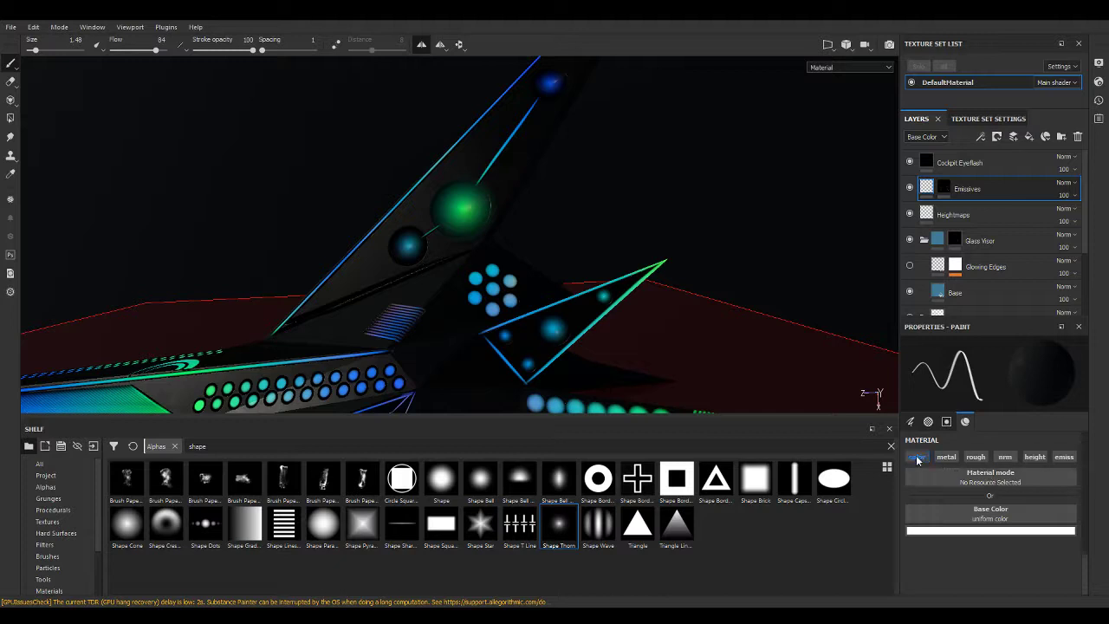
left_click(1064, 463)
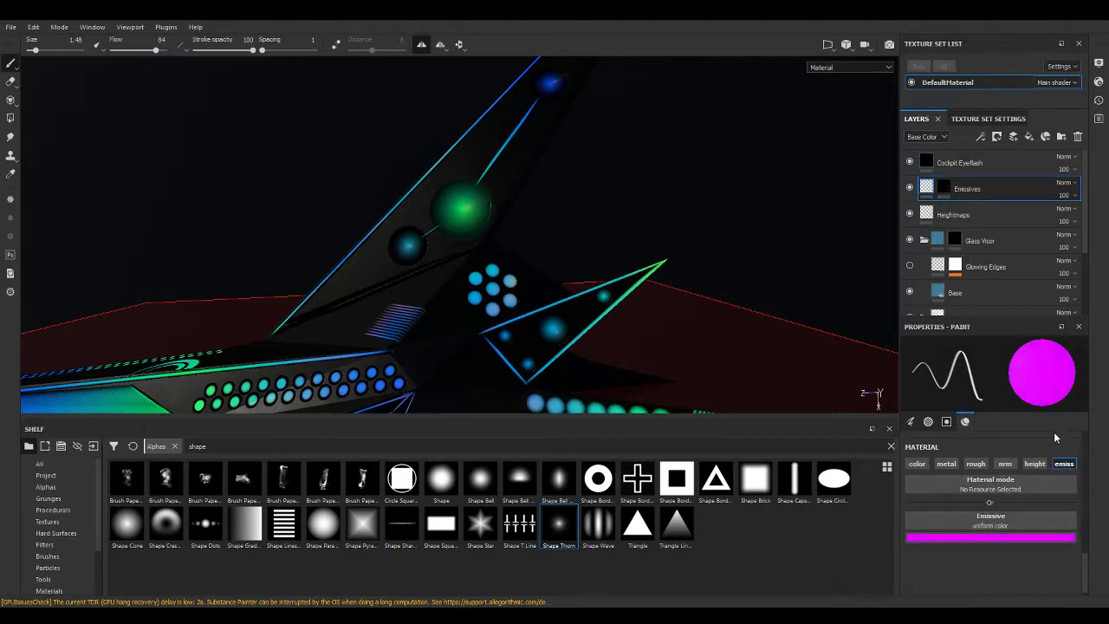
Dab magenta emissive centres onto the wing glow spots, resizing the brush to each.
scroll(463, 208, "up", 3)
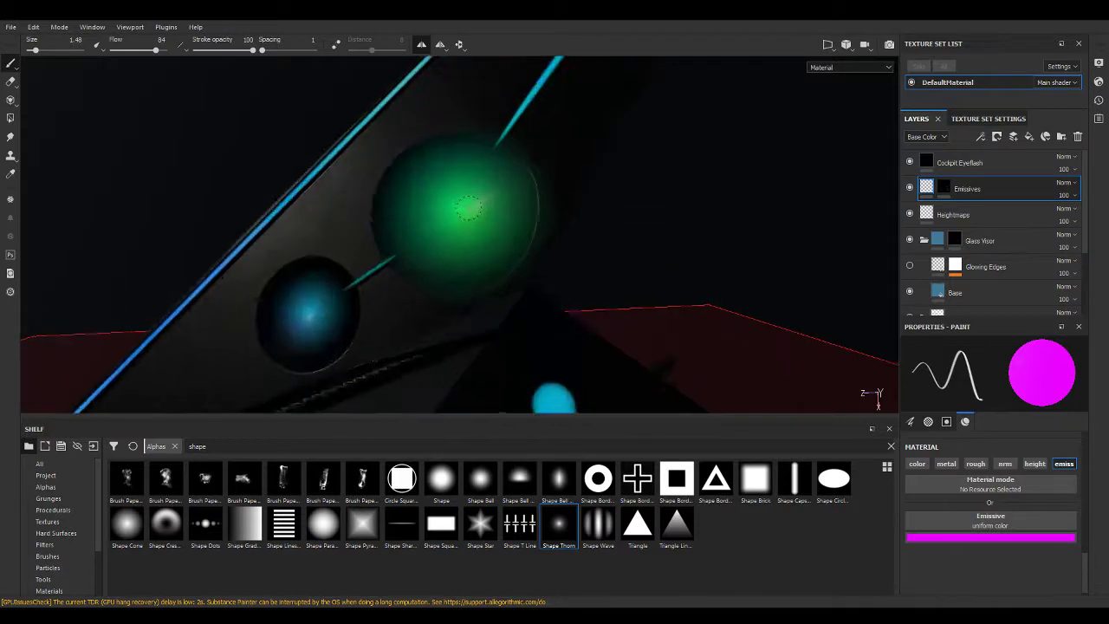
scroll(463, 208, "up", 3)
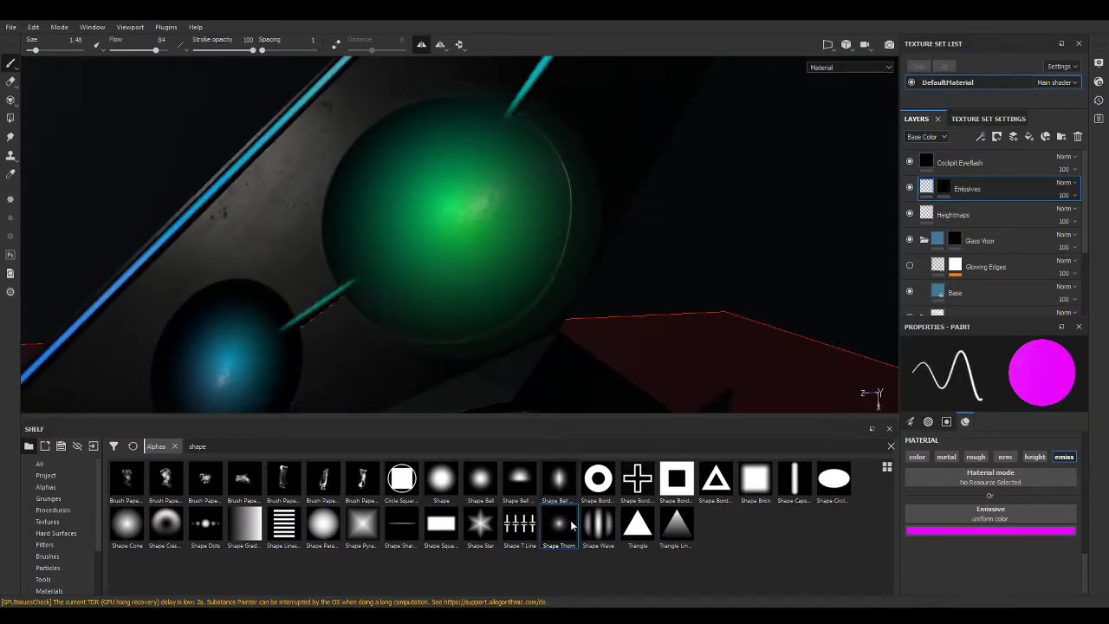
right_click_drag(475, 234, 456, 220, "ctrl")
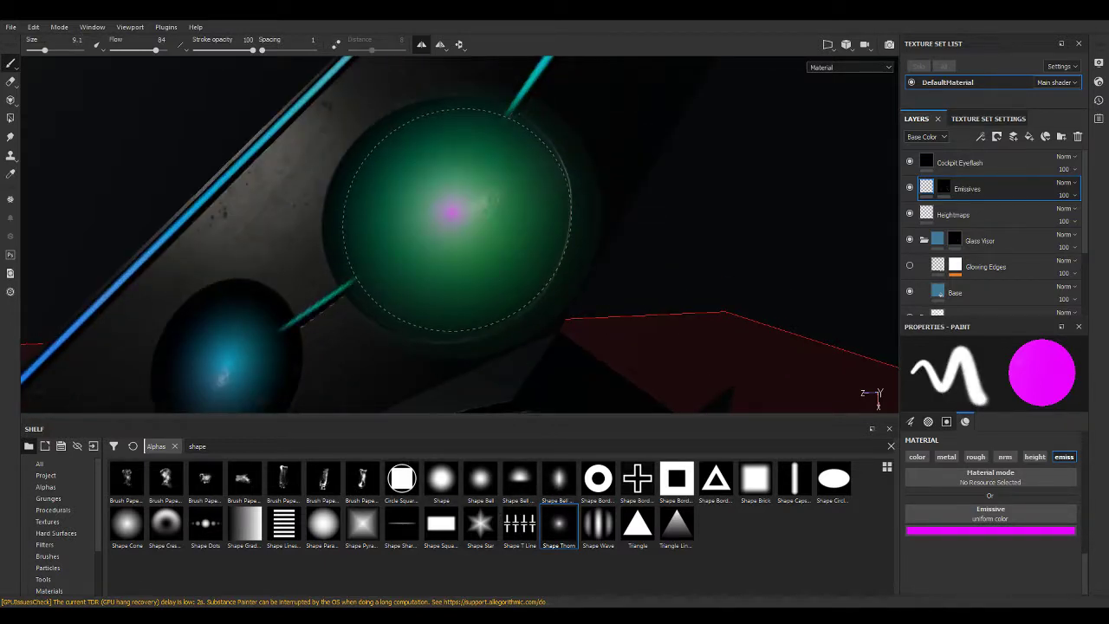
scroll(668, 215, "down", 3)
left_click_drag(668, 215, 470, 208, "alt")
scroll(470, 208, "up", 2)
right_click_drag(488, 234, 511, 227, "ctrl")
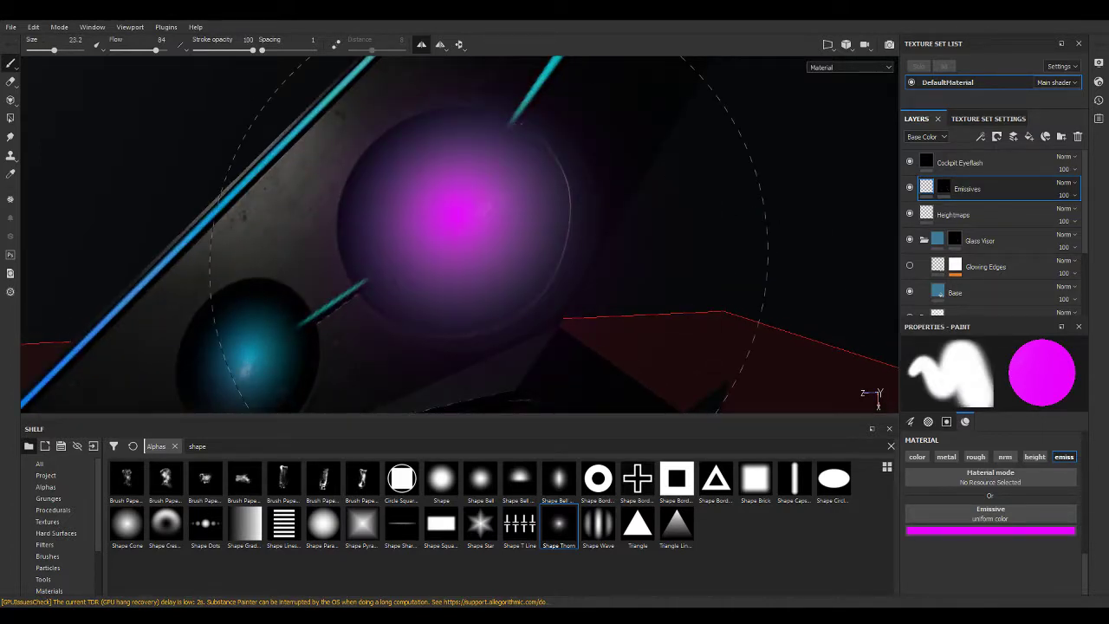
scroll(724, 216, "down", 3)
mouse_move(693, 174)
middle_mouse_down()
mouse_move(730, 243)
mouse_move(786, 243)
middle_mouse_up()
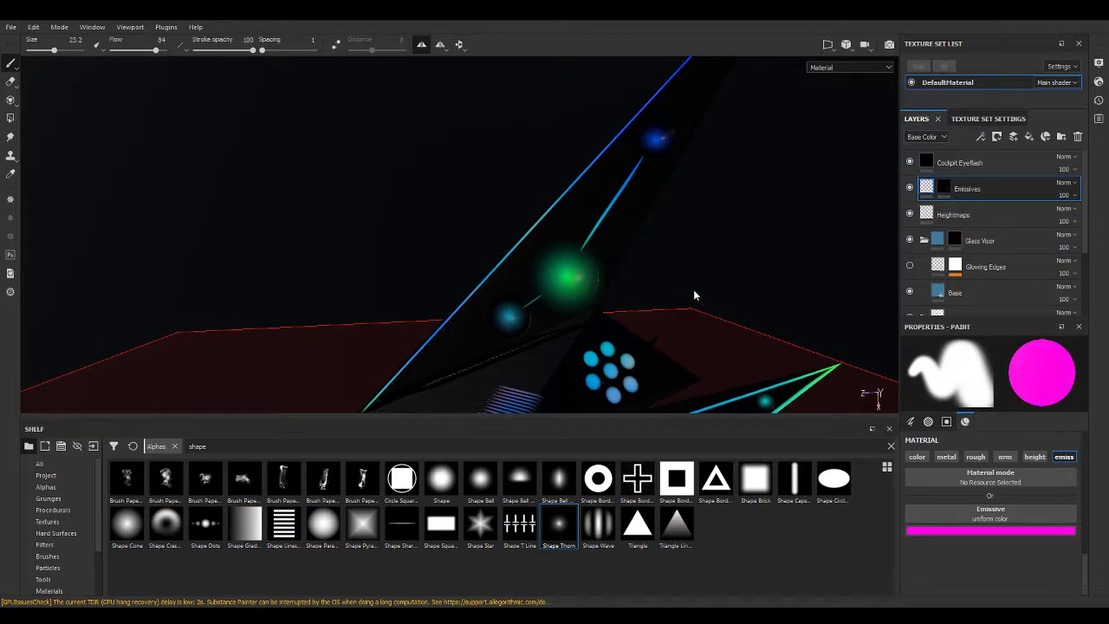
right_click_drag(570, 280, 537, 279, "ctrl")
scroll(572, 282, "up", 4)
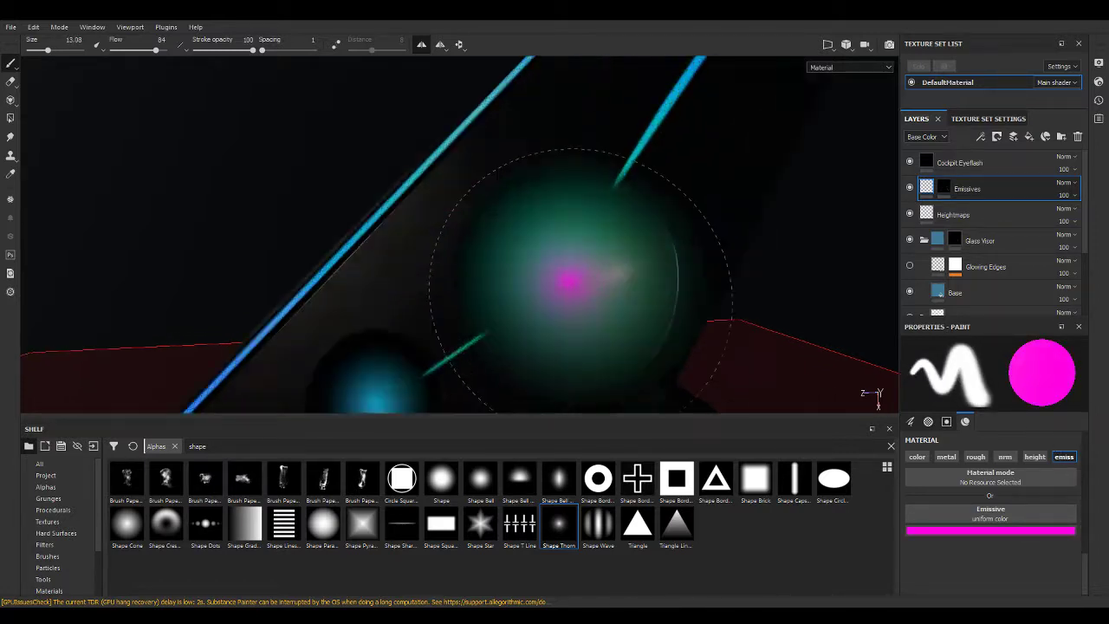
scroll(570, 280, "up", 2)
left_click(585, 276)
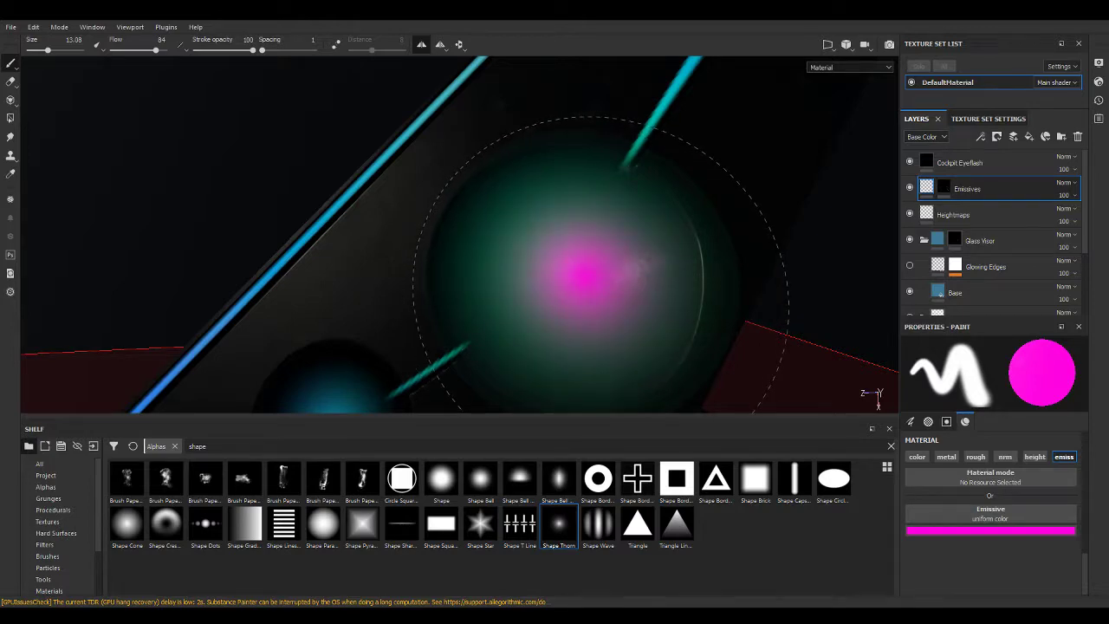
Shrink the brush while reviewing the ship, then target the Emissives layer mask.
scroll(600, 264, "down", 5)
mouse_move(817, 310)
left_mouse_down("alt")
mouse_move(622, 316)
mouse_move(658, 331)
left_mouse_up("alt")
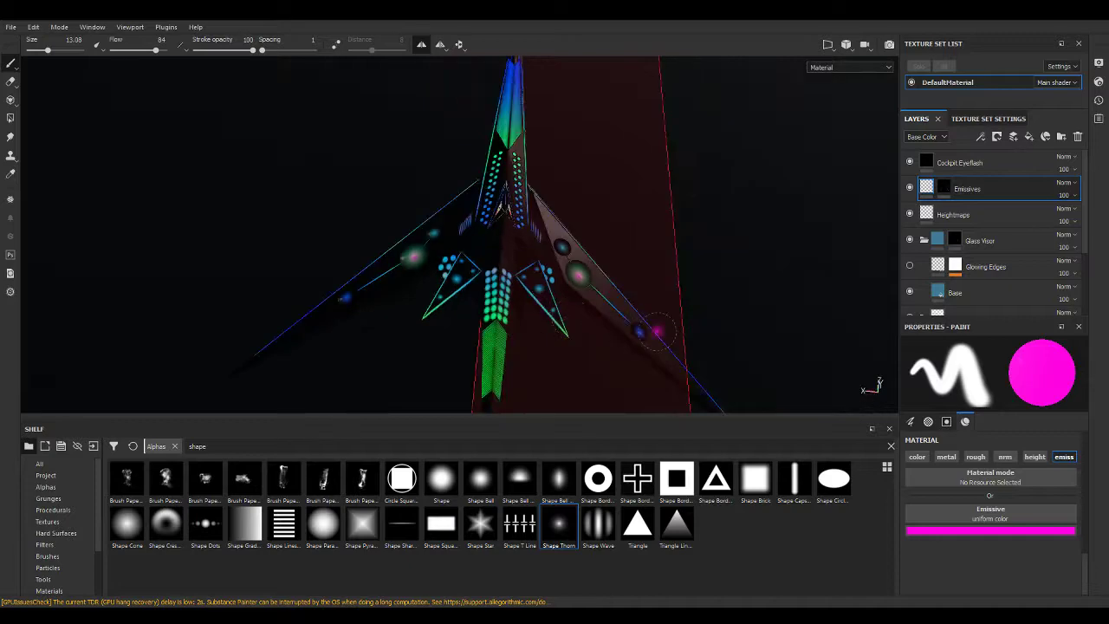
scroll(658, 331, "up", 3)
scroll(624, 338, "up", 2)
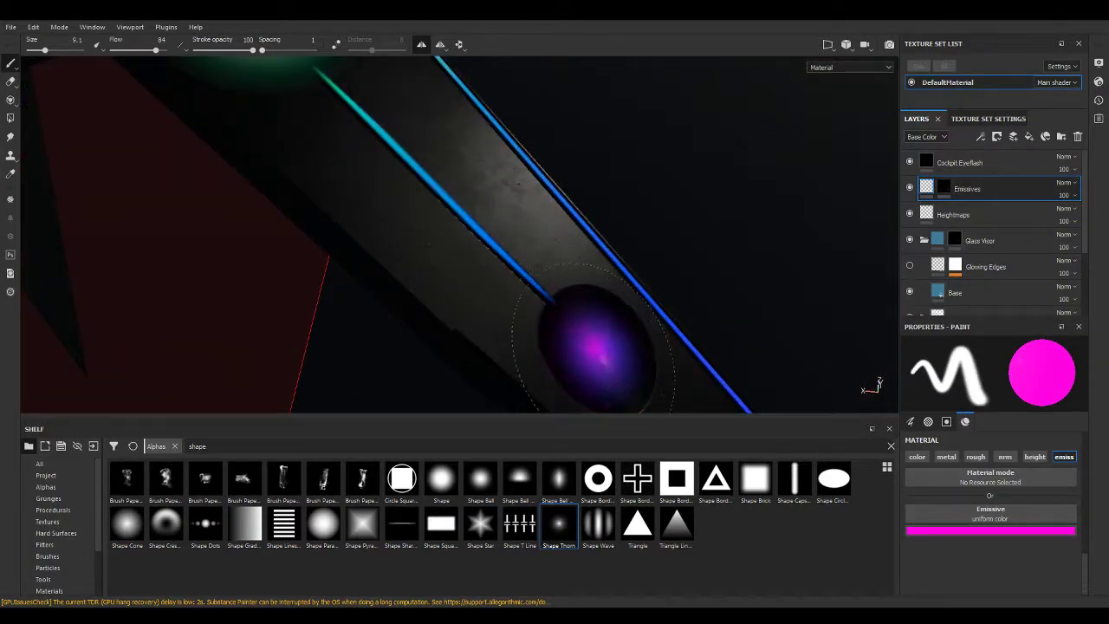
key("[")
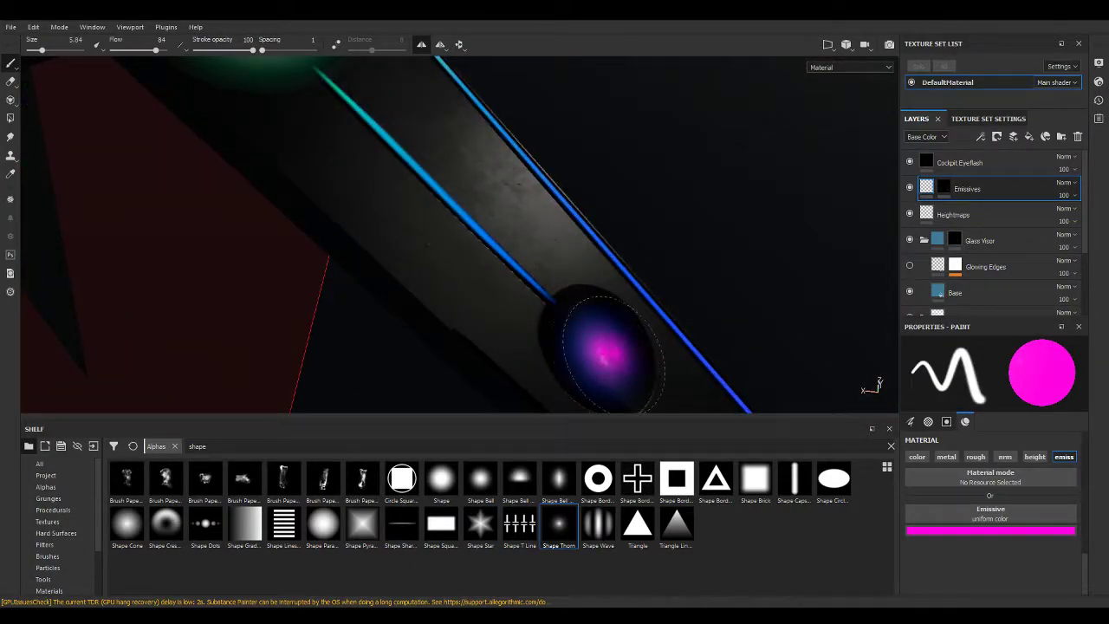
scroll(597, 346, "down", 5)
mouse_move(805, 331)
left_mouse_down("alt")
mouse_move(615, 189)
mouse_move(615, 277)
left_mouse_up("alt")
scroll(537, 277, "up", 3)
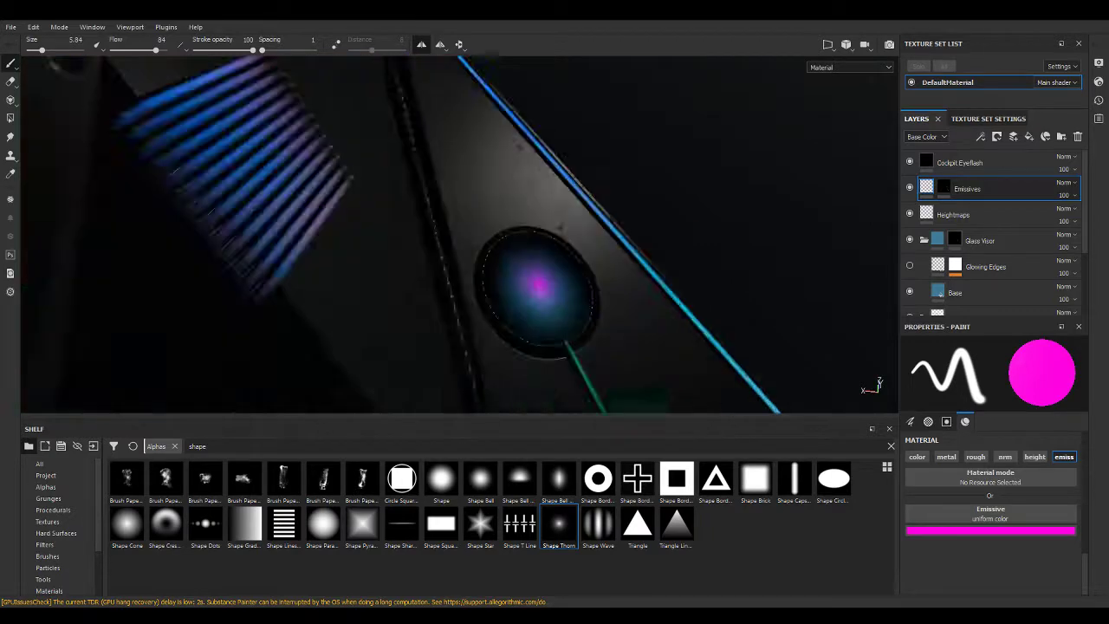
scroll(533, 299, "up", 2)
scroll(536, 299, "down", 3)
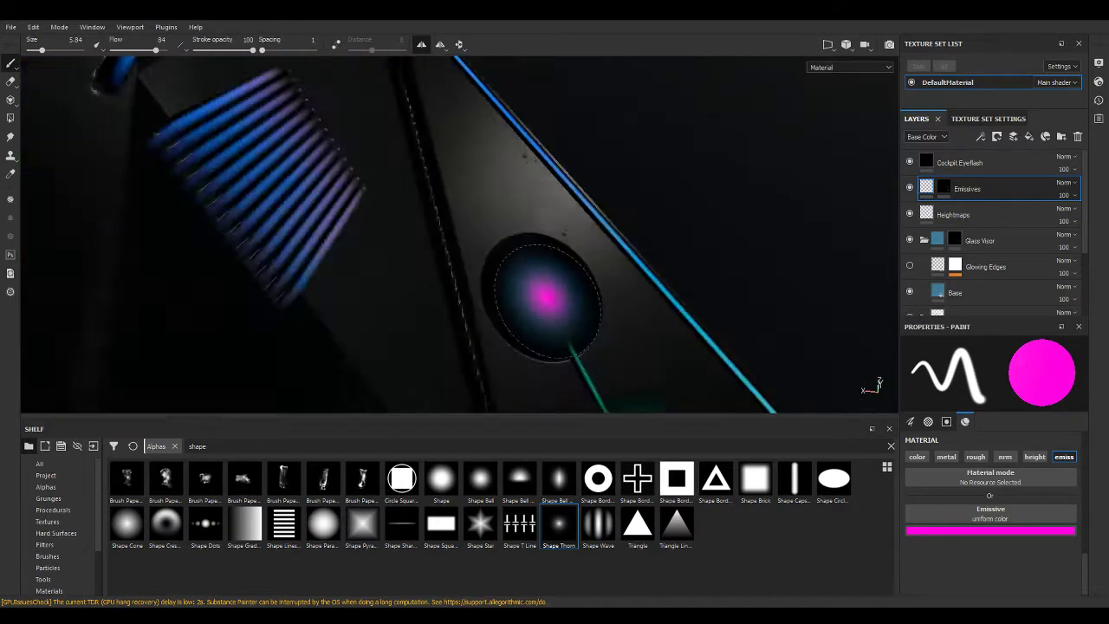
left_click_drag(535, 299, 398, 265, "alt")
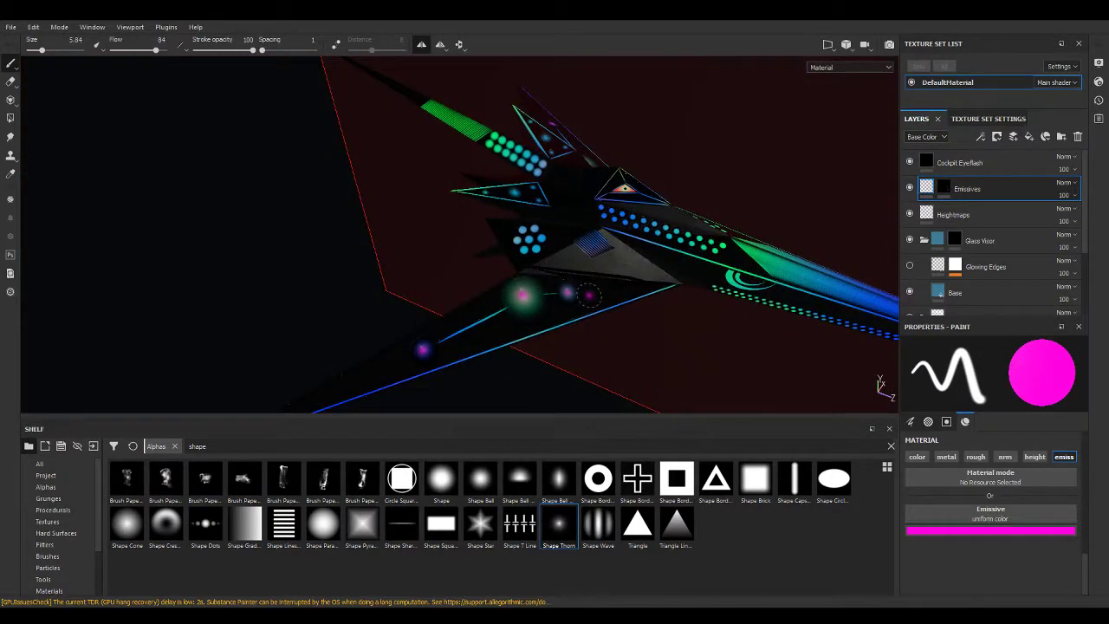
left_click(943, 188)
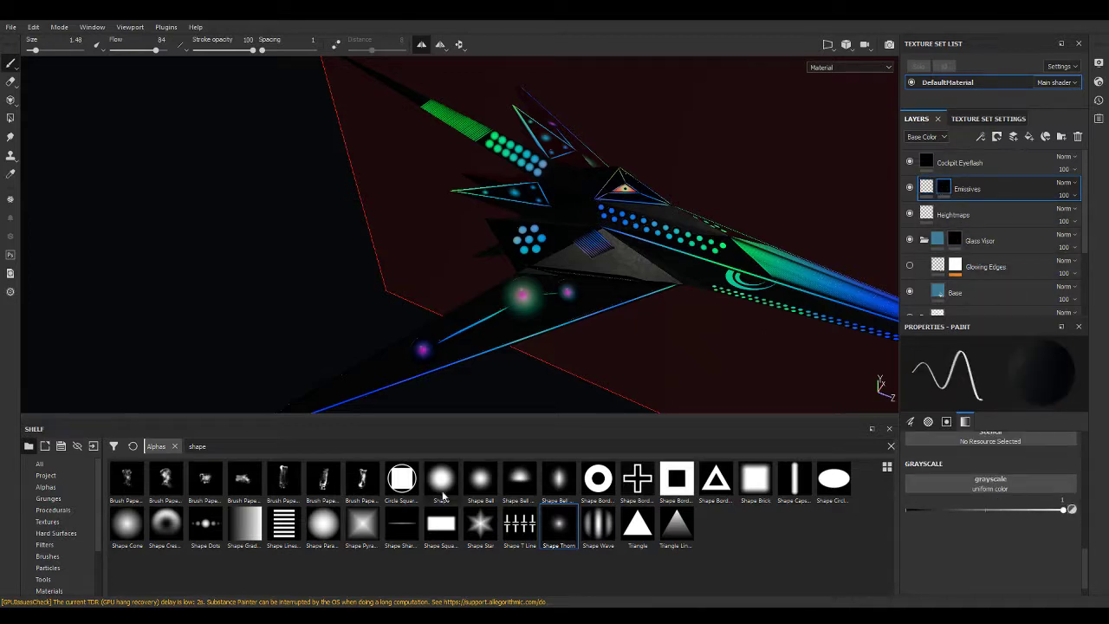
Draw a straight Shape Sharp stroke at size 3.3 along the long hull seam.
left_click(401, 524)
scroll(637, 305, "up", 2)
scroll(637, 305, "up", 4)
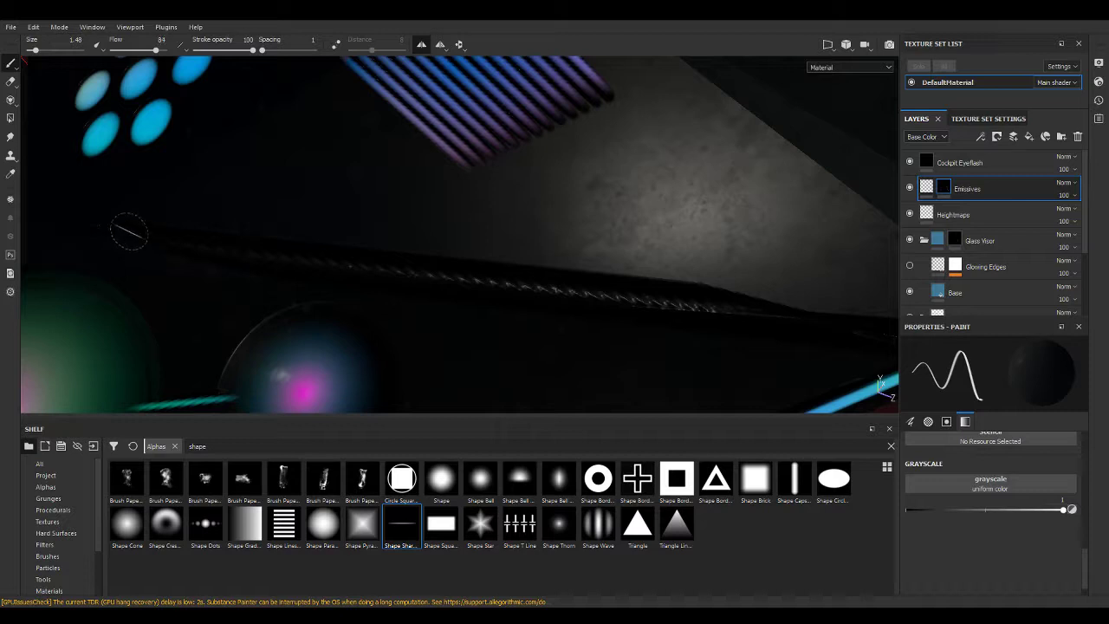
right_click_drag(130, 232, 131, 232, "ctrl")
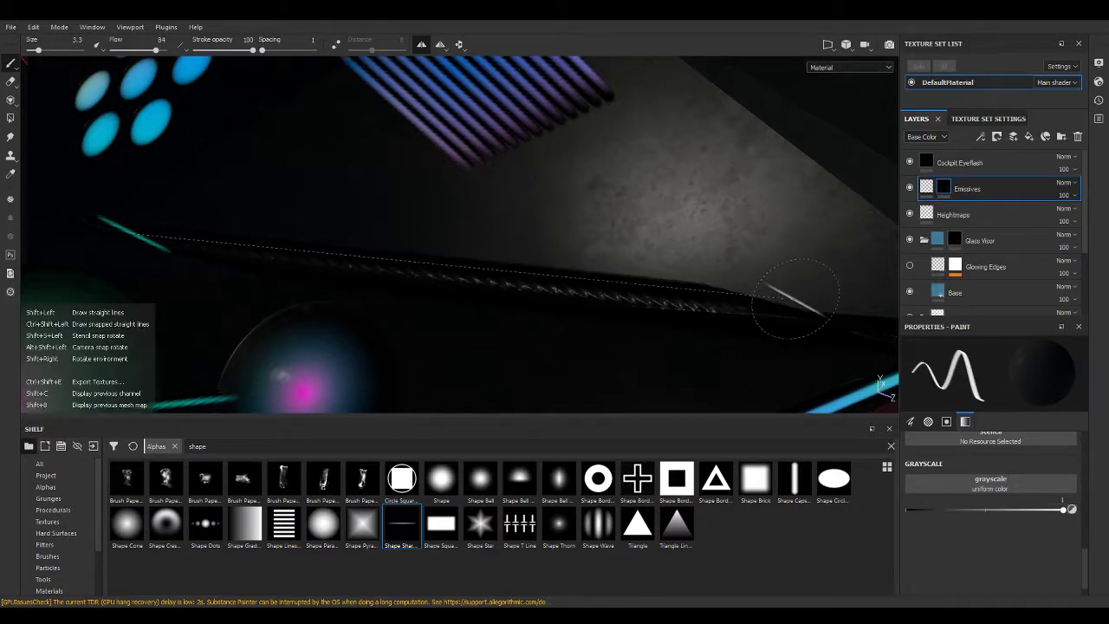
left_click(790, 310, "shift")
scroll(741, 247, "down", 5)
mouse_move(741, 246)
left_mouse_down("alt")
mouse_move(582, 184)
mouse_move(770, 202)
mouse_move(460, 198)
mouse_move(228, 141)
mouse_move(192, 90)
mouse_move(668, 143)
mouse_move(665, 241)
mouse_move(730, 243)
left_mouse_up("alt")
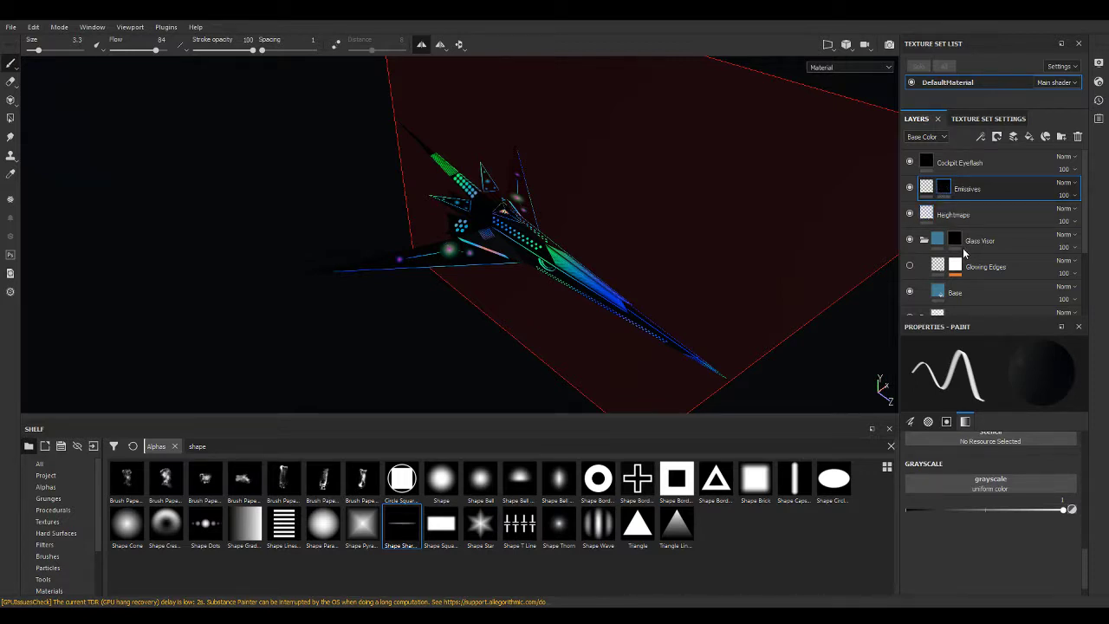
Re-enable the Emissives layer mask.
mouse_move(727, 202)
left_mouse_down("alt")
mouse_move(655, 220)
mouse_move(202, 110)
mouse_move(168, 74)
mouse_move(191, 148)
mouse_move(344, 250)
mouse_move(655, 245)
mouse_move(785, 168)
left_mouse_up("alt")
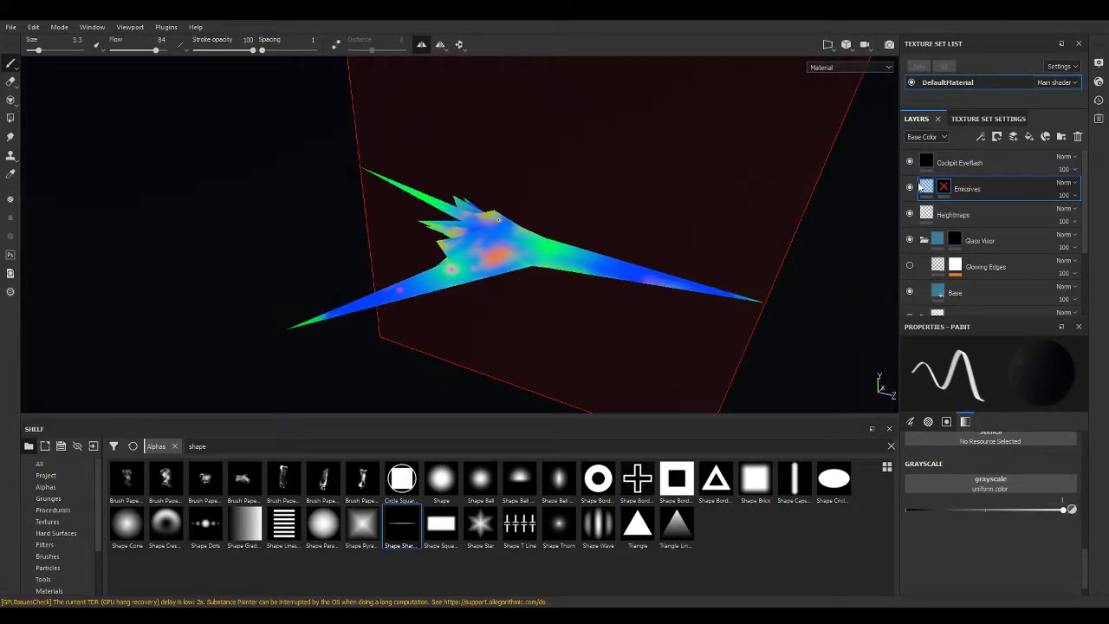
left_click(943, 187, "shift")
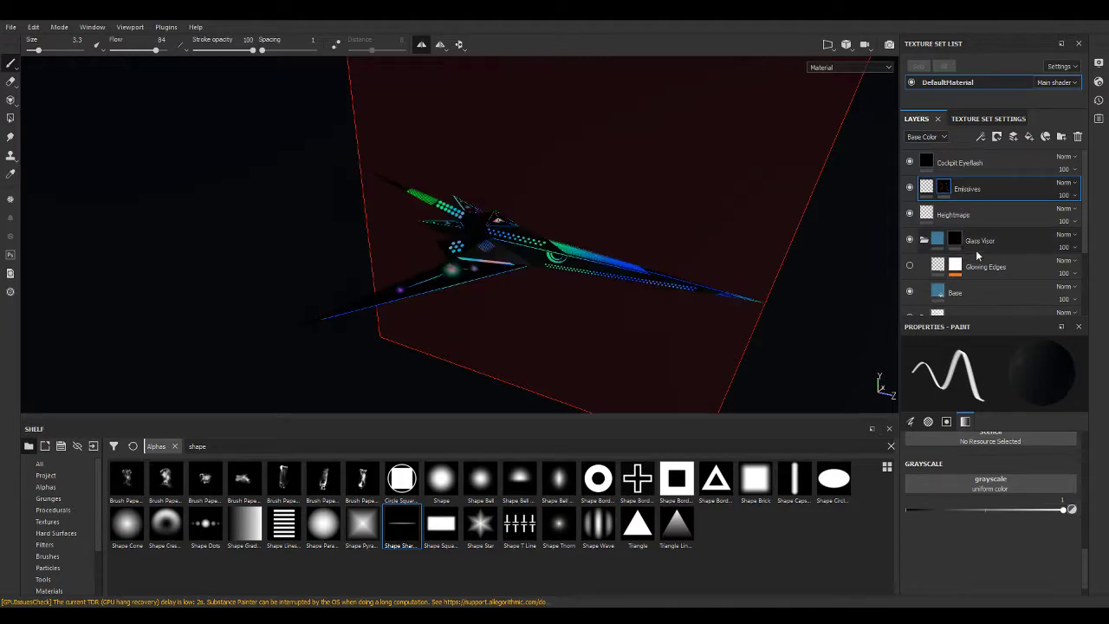
mouse_move(641, 121)
left_mouse_down("alt")
mouse_move(433, 124)
mouse_move(55, 103)
mouse_move(413, 181)
mouse_move(361, 257)
mouse_move(378, 317)
mouse_move(413, 173)
mouse_move(359, 272)
left_mouse_up("alt")
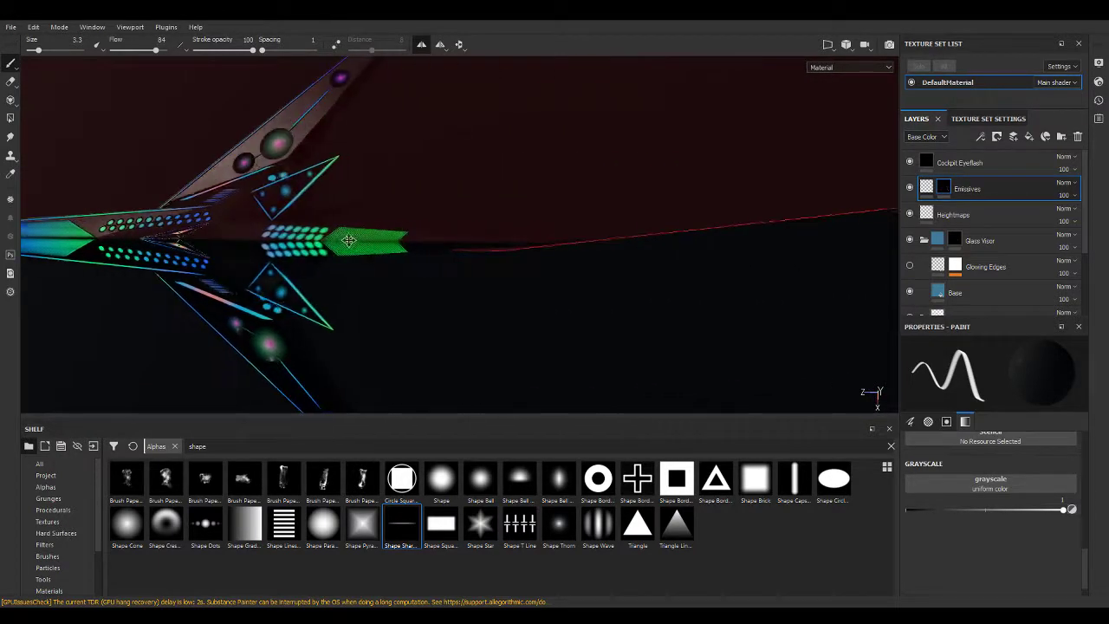
mouse_move(358, 272)
left_mouse_down("alt")
mouse_move(374, 132)
mouse_move(389, 104)
mouse_move(136, 285)
mouse_move(710, 167)
mouse_move(441, 215)
mouse_move(641, 200)
mouse_move(768, 248)
mouse_move(636, 272)
mouse_move(659, 259)
left_mouse_up("alt")
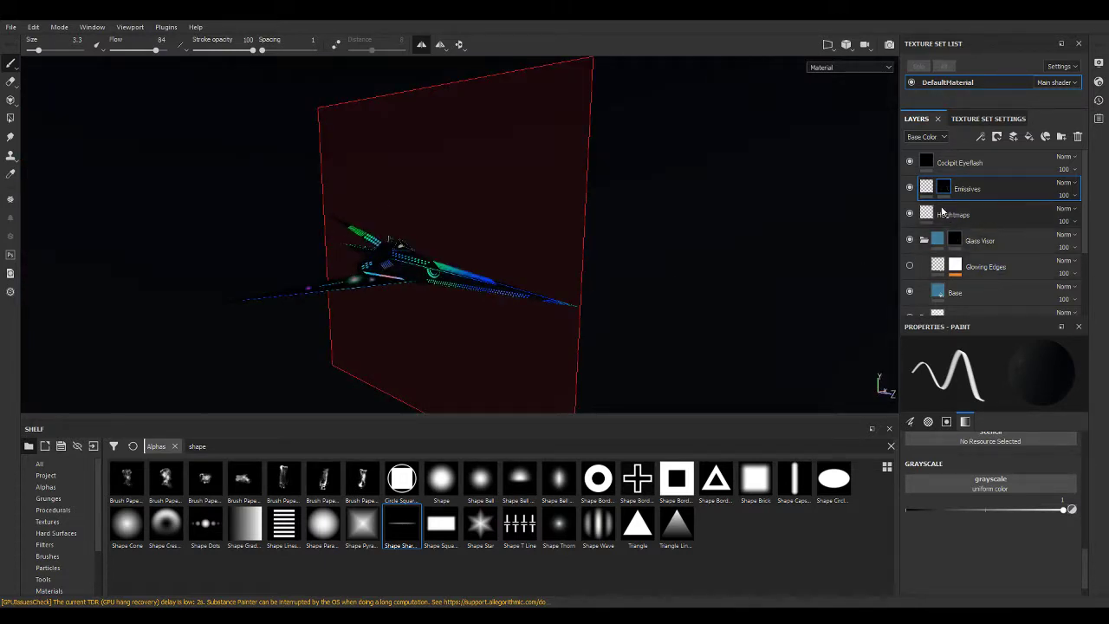
Turn symmetry off and view the ship lit against the bright sky environment.
left_click(980, 120)
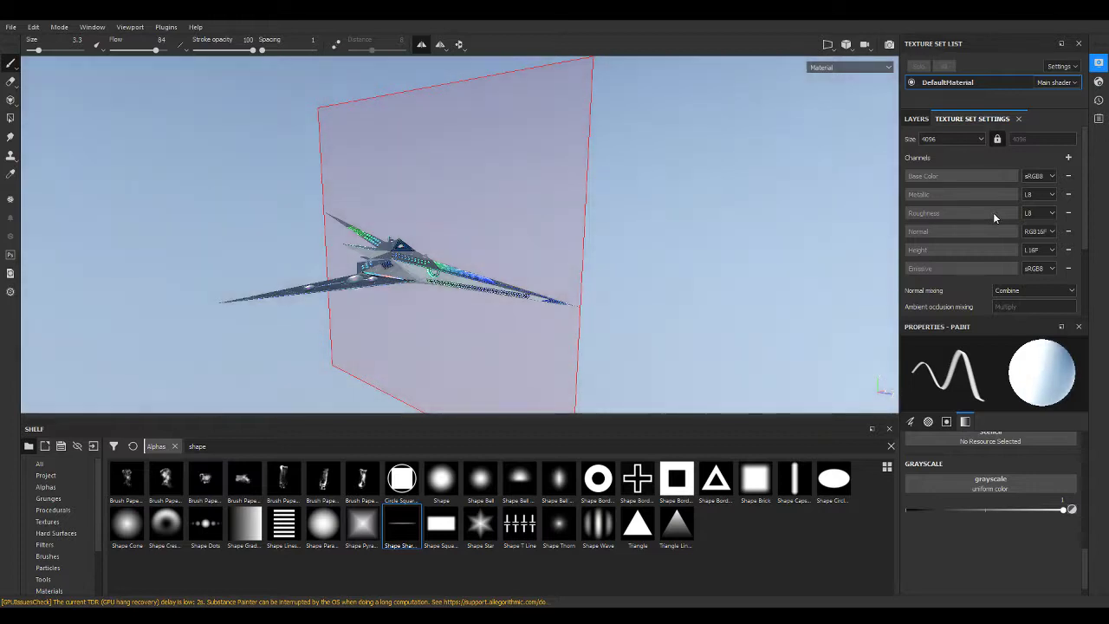
left_click_drag(873, 226, 556, 231, "alt")
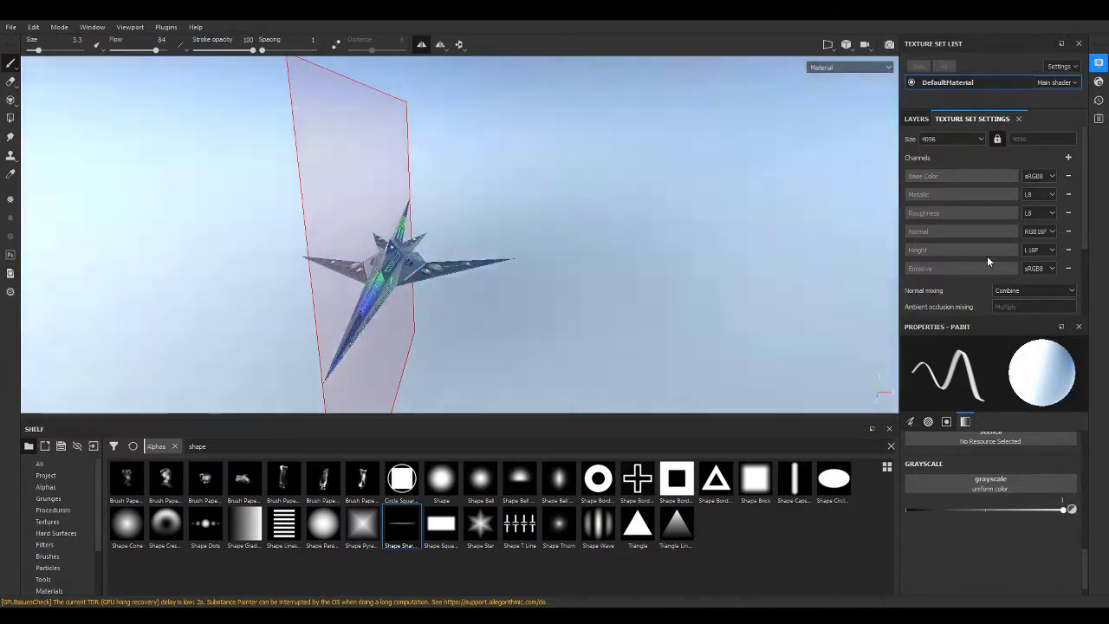
left_click_drag(554, 227, 245, 209, "alt")
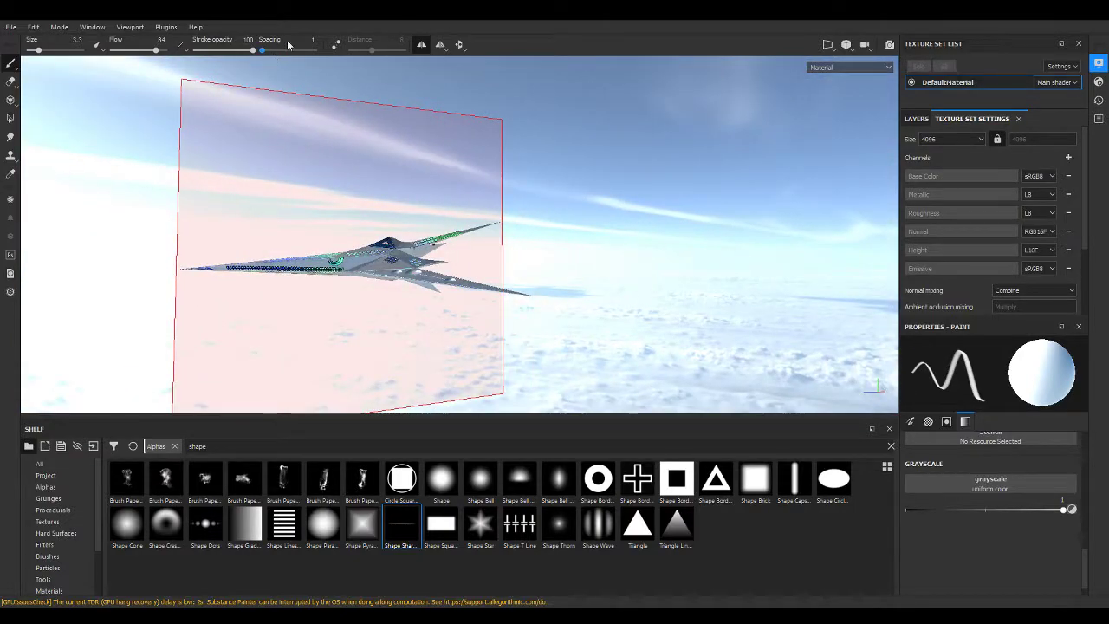
left_click(419, 43)
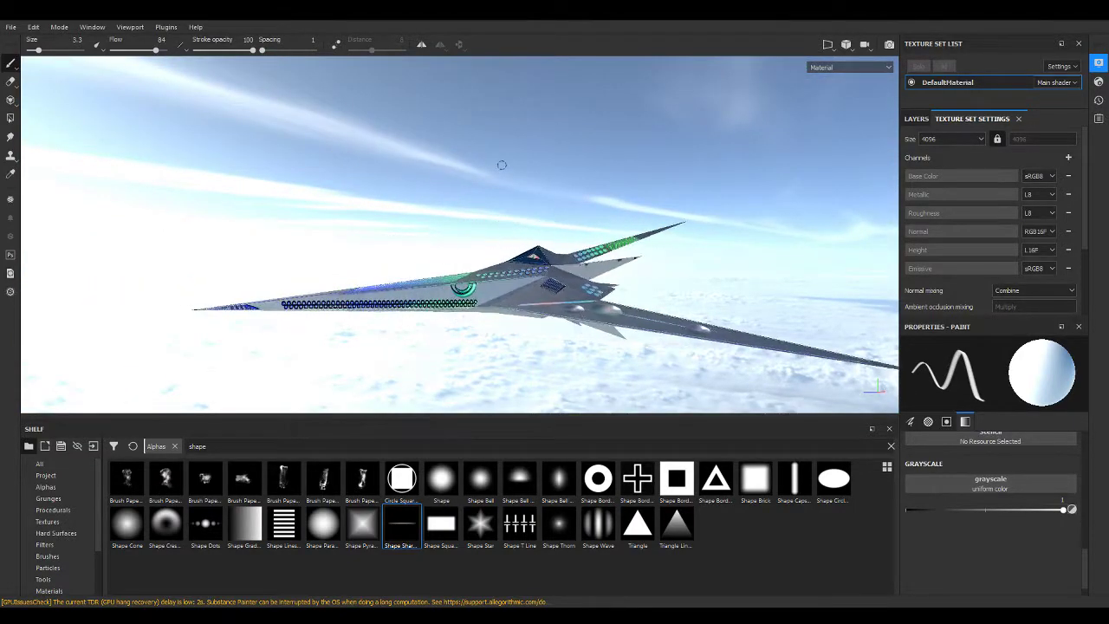
mouse_move(502, 165)
left_mouse_down("alt")
mouse_move(433, 235)
mouse_move(425, 317)
mouse_move(395, 344)
mouse_move(20, 184)
mouse_move(661, 228)
mouse_move(845, 183)
mouse_move(744, 200)
left_mouse_up("alt")
mouse_move(501, 155)
left_mouse_down("alt")
mouse_move(626, 148)
mouse_move(644, 219)
mouse_move(834, 213)
mouse_move(722, 213)
mouse_move(765, 198)
mouse_move(520, 159)
mouse_move(45, 158)
mouse_move(537, 173)
mouse_move(686, 207)
mouse_move(812, 257)
mouse_move(690, 199)
mouse_move(757, 203)
mouse_move(784, 226)
mouse_move(785, 131)
mouse_move(767, 87)
mouse_move(763, 105)
mouse_move(733, 122)
mouse_move(748, 203)
mouse_move(705, 227)
mouse_move(592, 233)
mouse_move(656, 218)
mouse_move(607, 215)
mouse_move(641, 213)
left_mouse_up("alt")
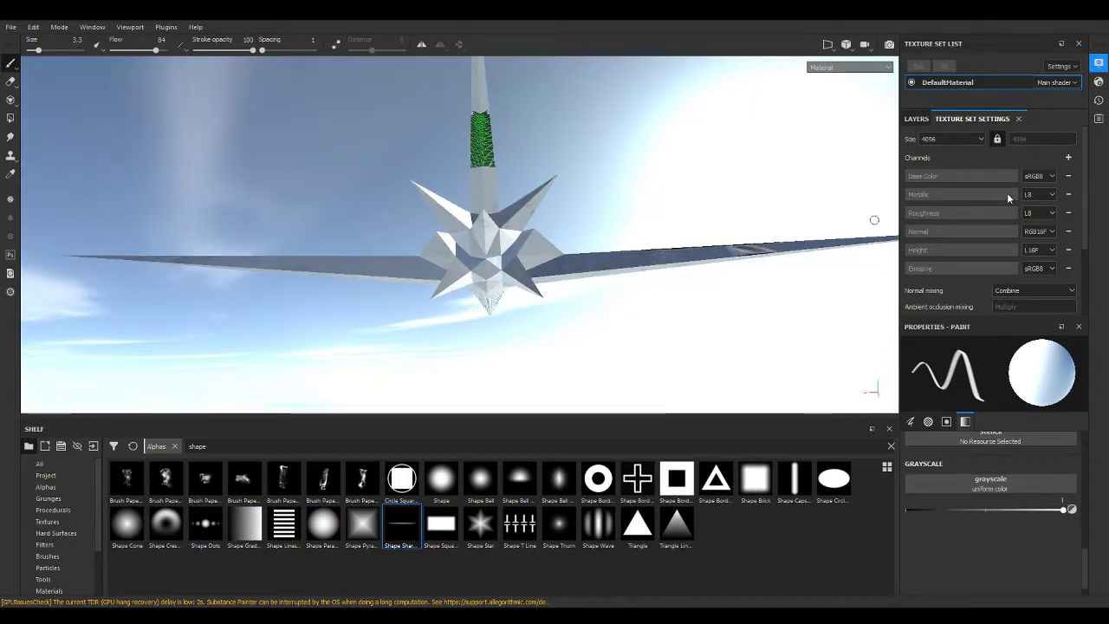
right_click_drag(792, 213, 420, 216, "alt")
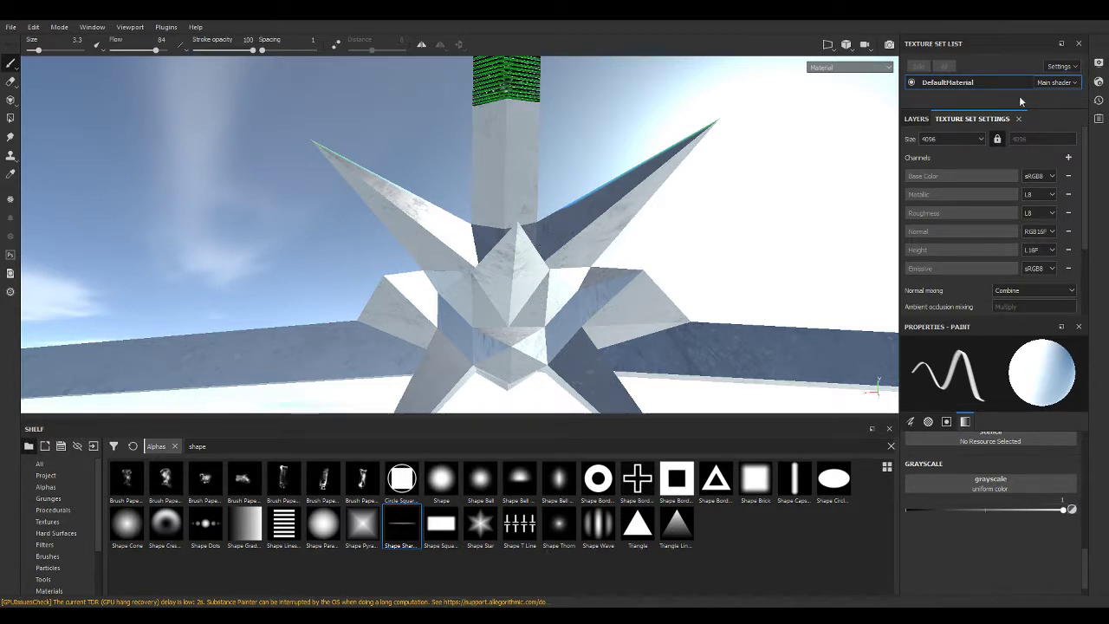
left_click(917, 119)
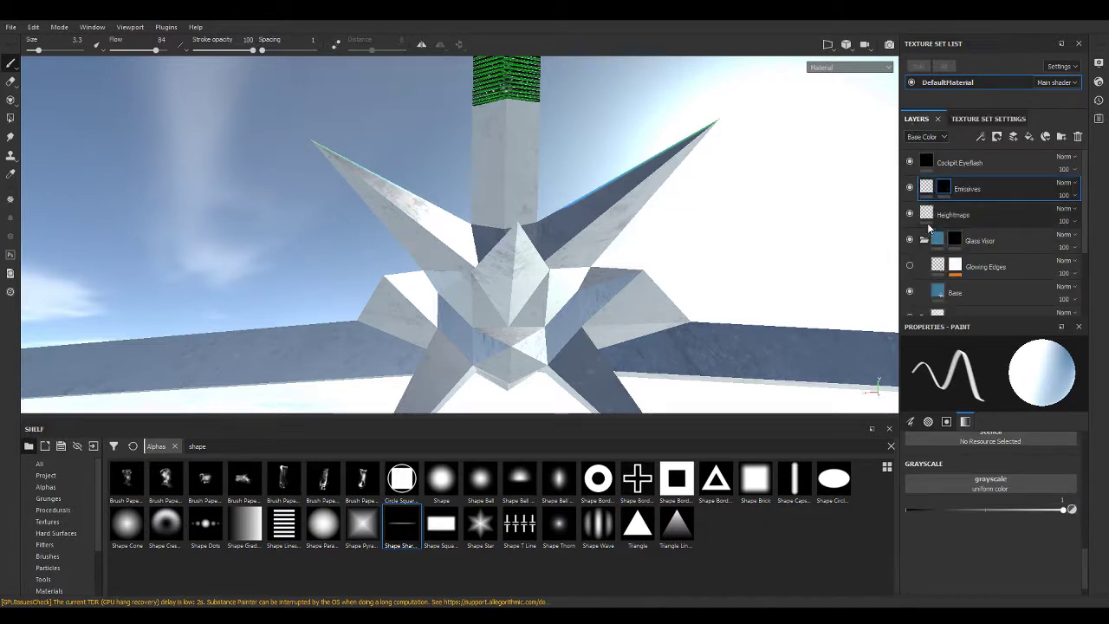
Set the brush to paint height on the Heightmaps layer using the Shape Sharp alpha.
left_click(935, 217)
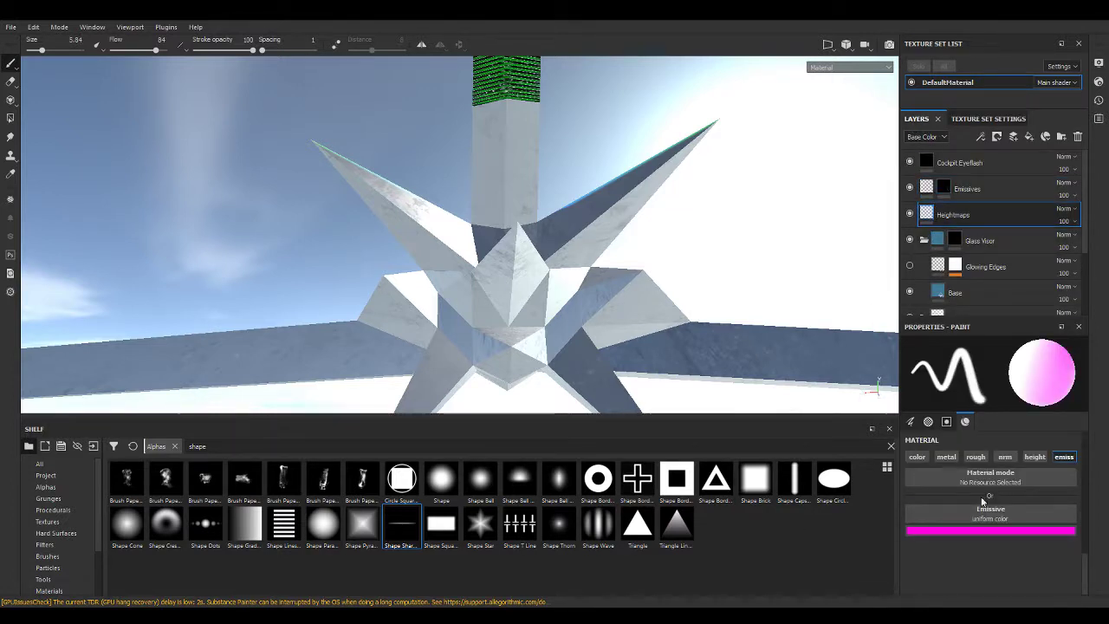
left_click(1073, 456)
left_click(1034, 465)
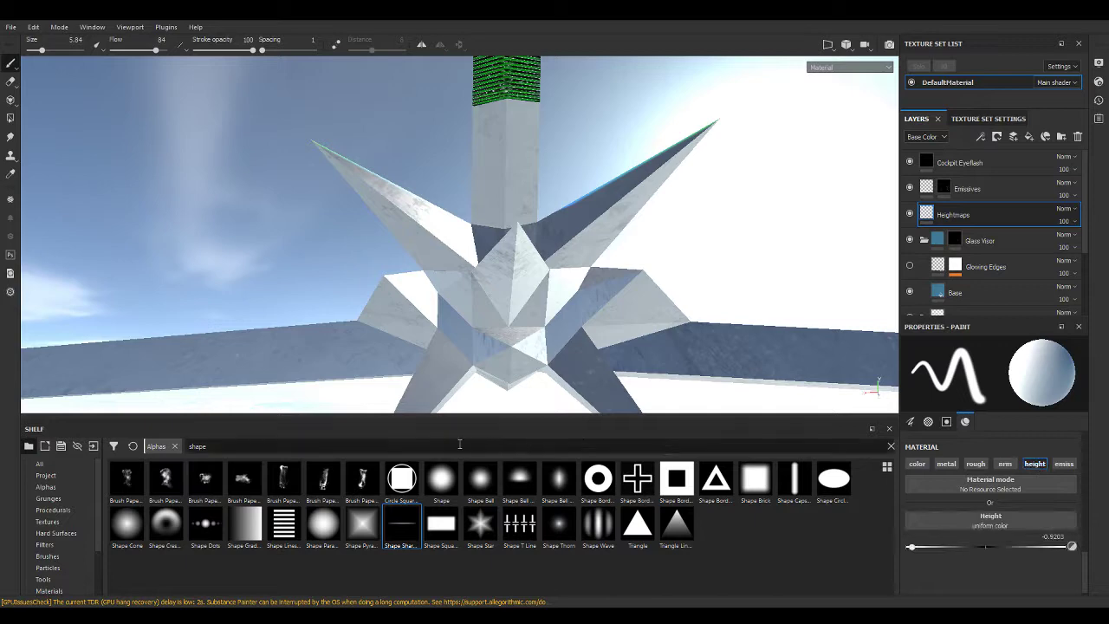
key("BackSpace")
key("BackSpace")
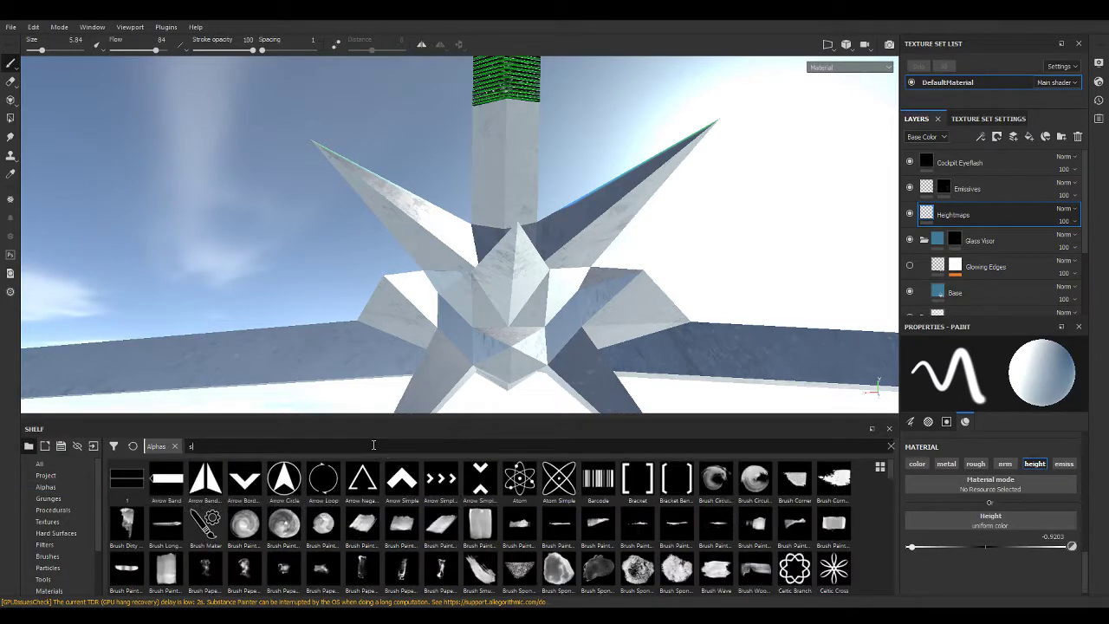
type("harp")
left_click(126, 479)
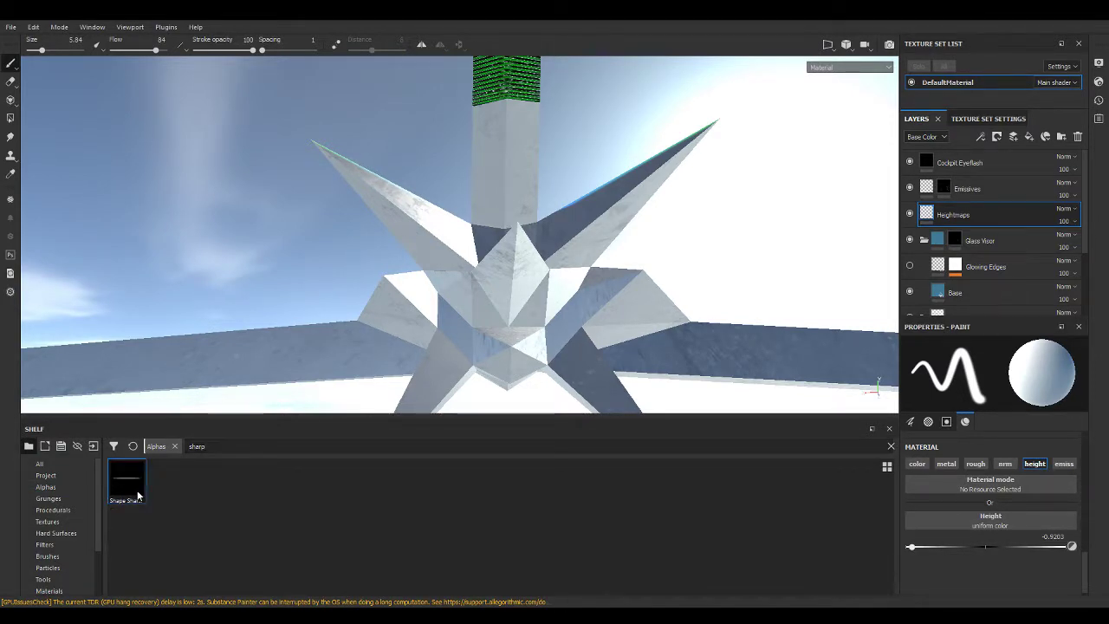
Draw straight dark height grooves along the spike's ridge edge.
left_click_drag(721, 154, 558, 259, "alt")
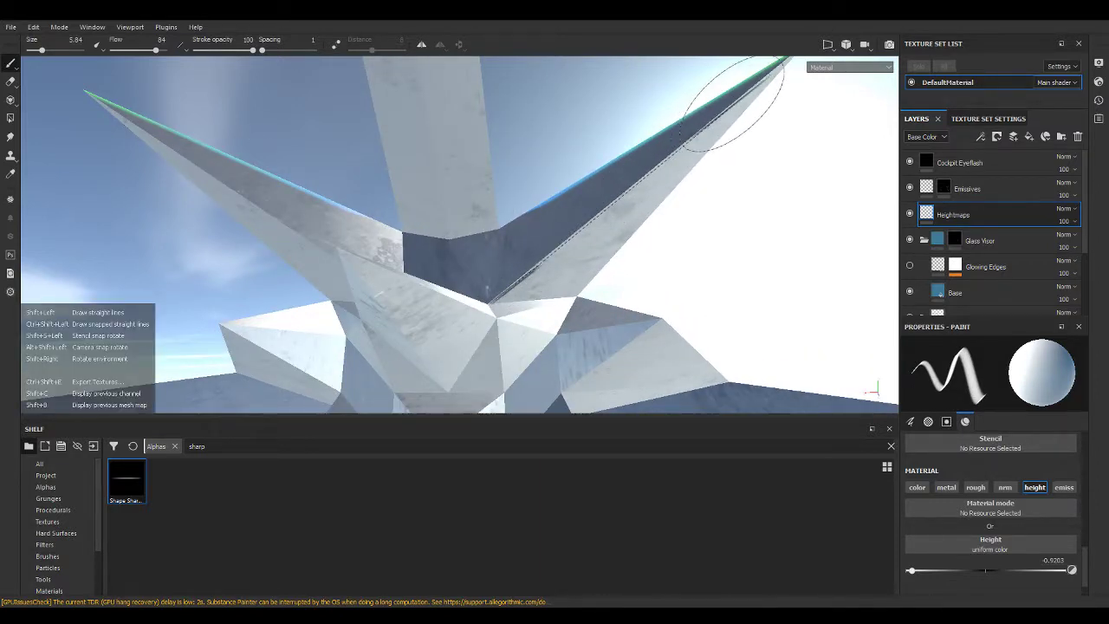
left_click(745, 97, "shift")
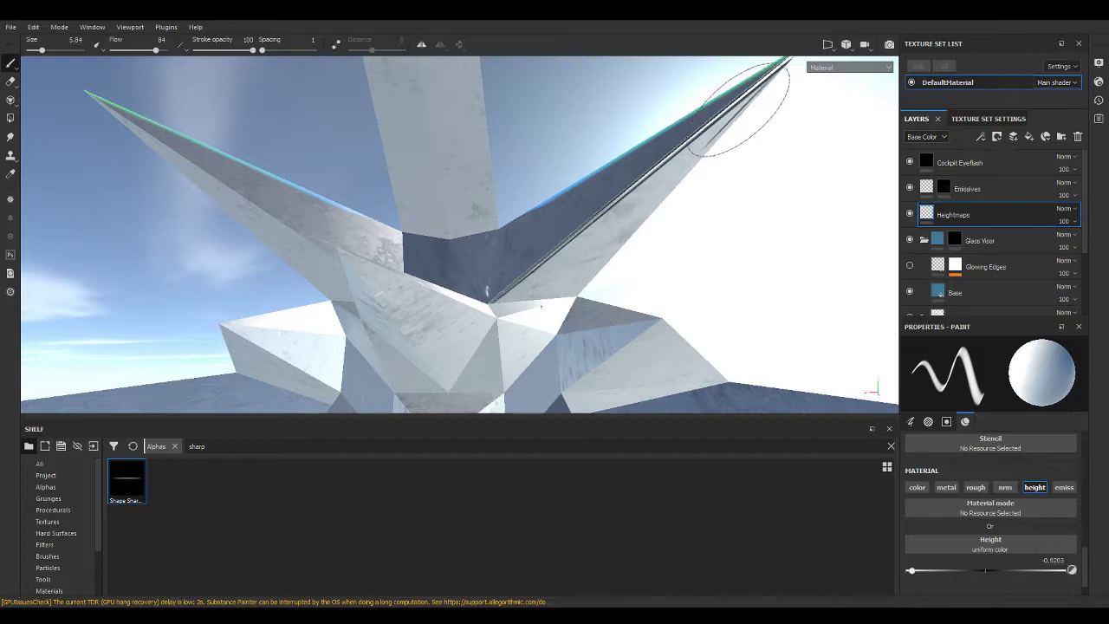
key("shift")
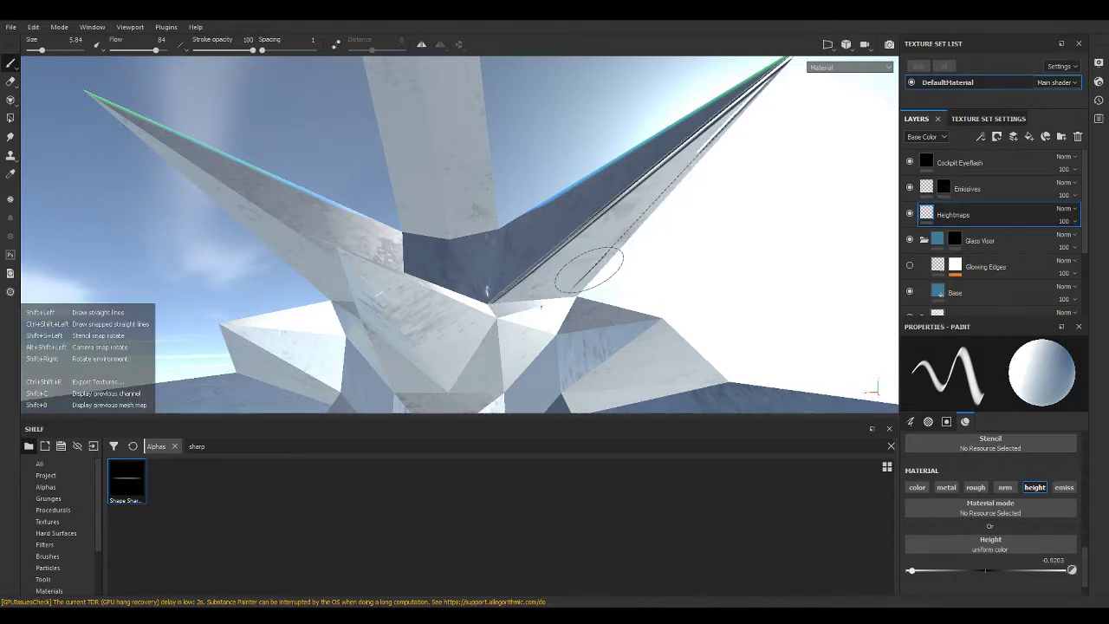
left_click(589, 275, "shift")
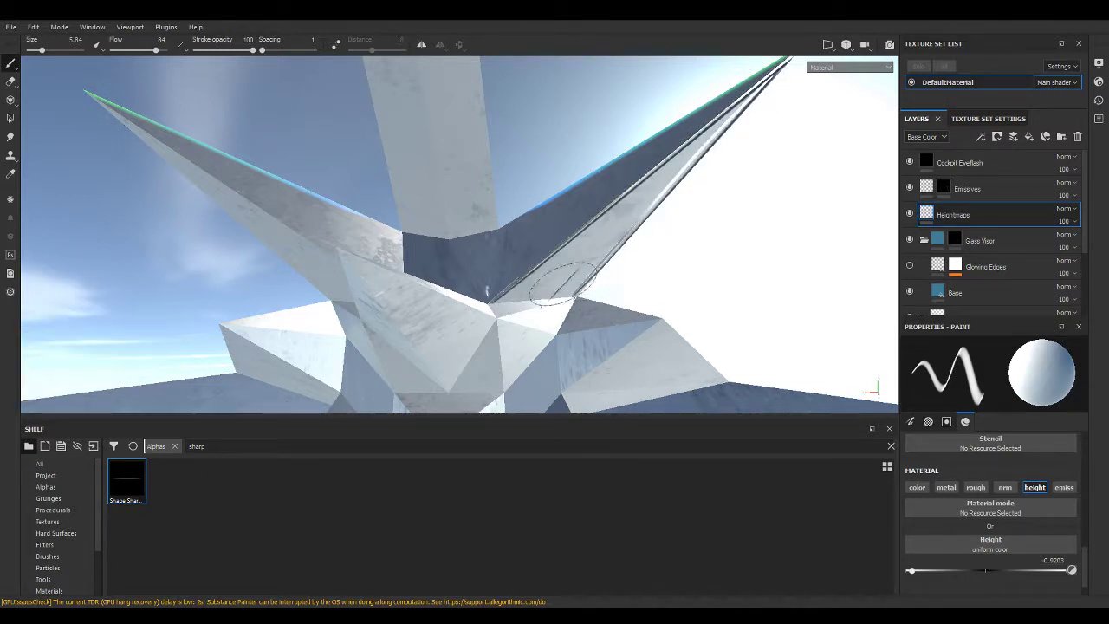
mouse_move(563, 281)
left_mouse_down("alt")
mouse_move(577, 171)
mouse_move(593, 216)
left_mouse_up("alt")
Undo the earlier grooves and paint mirrored straight grooves along both spikes' edges.
key("ctrl+z")
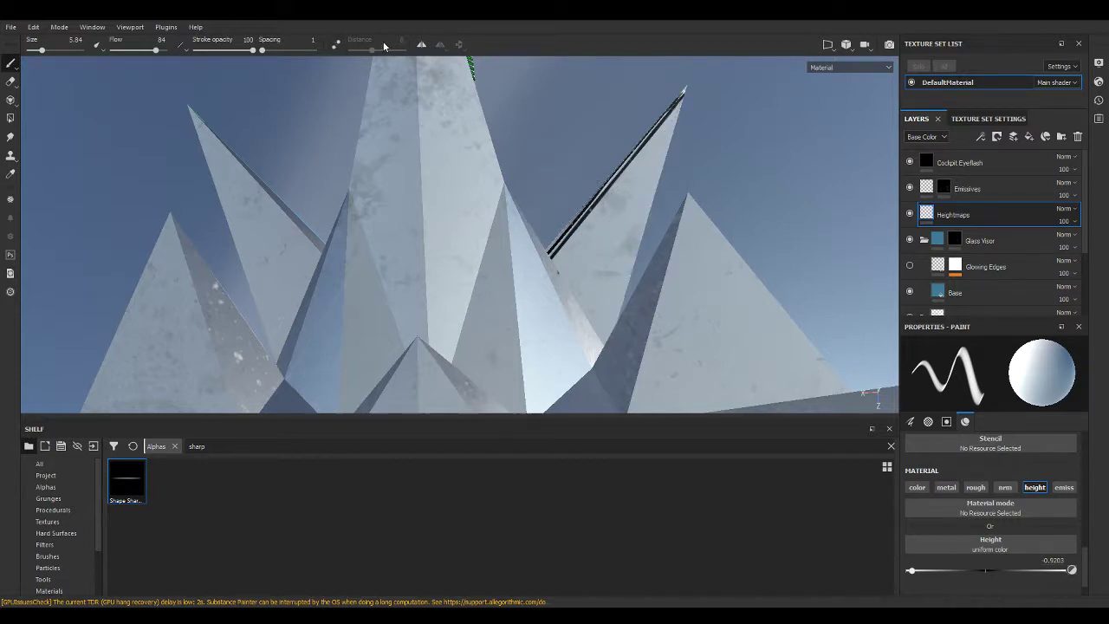
key("ctrl+z")
left_click_drag(594, 216, 638, 185, "alt")
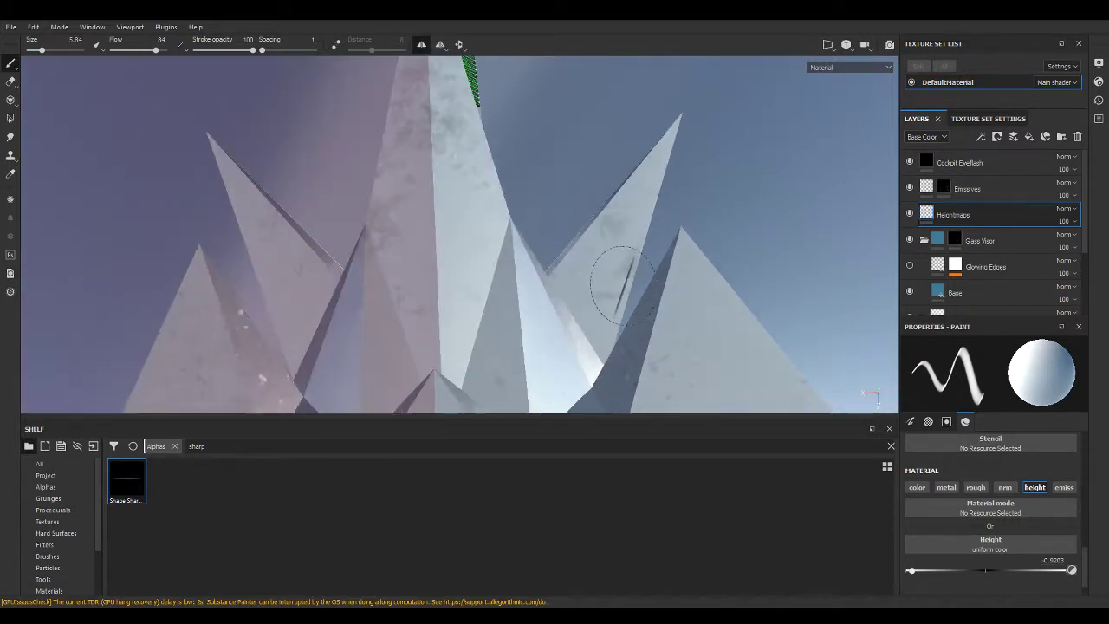
left_click_drag(622, 338, 606, 265, "alt")
left_click(628, 284)
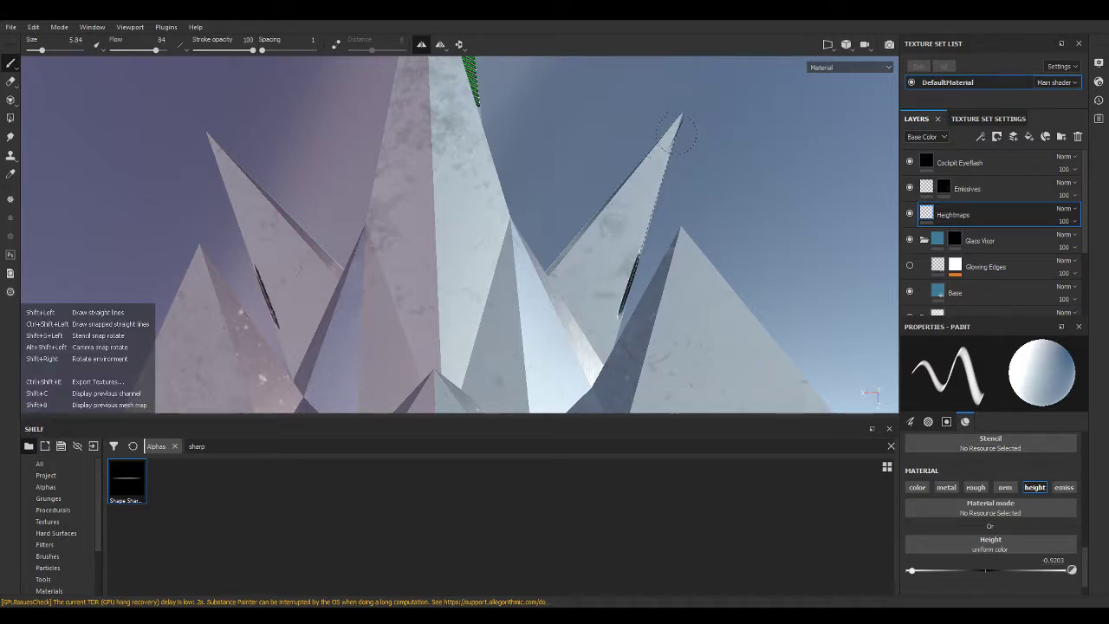
left_click(675, 134, "shift")
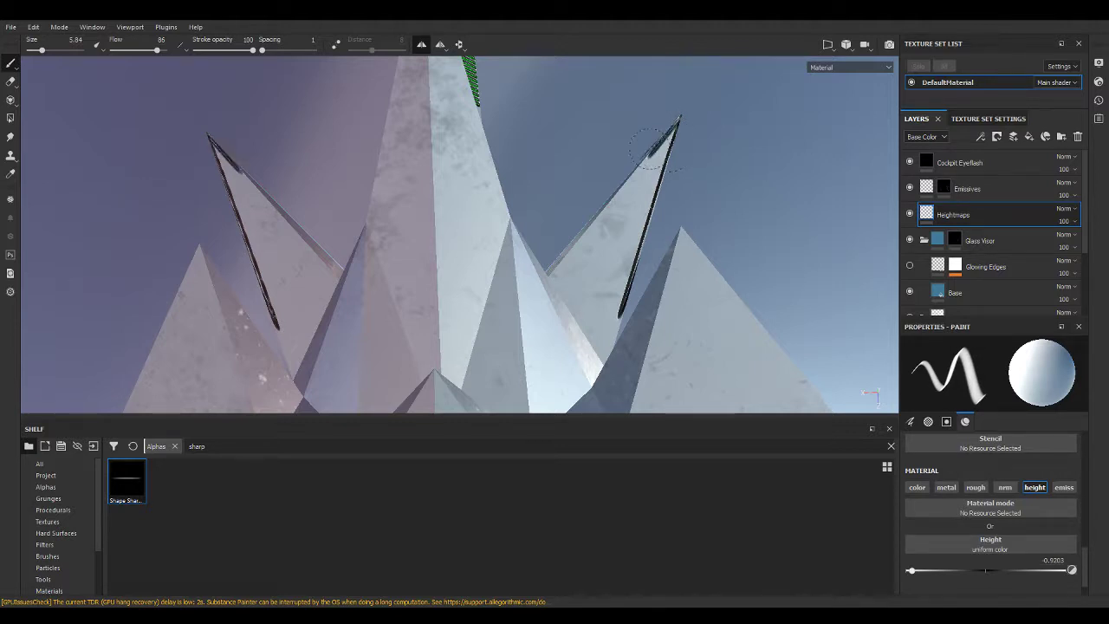
left_click(570, 253, "shift")
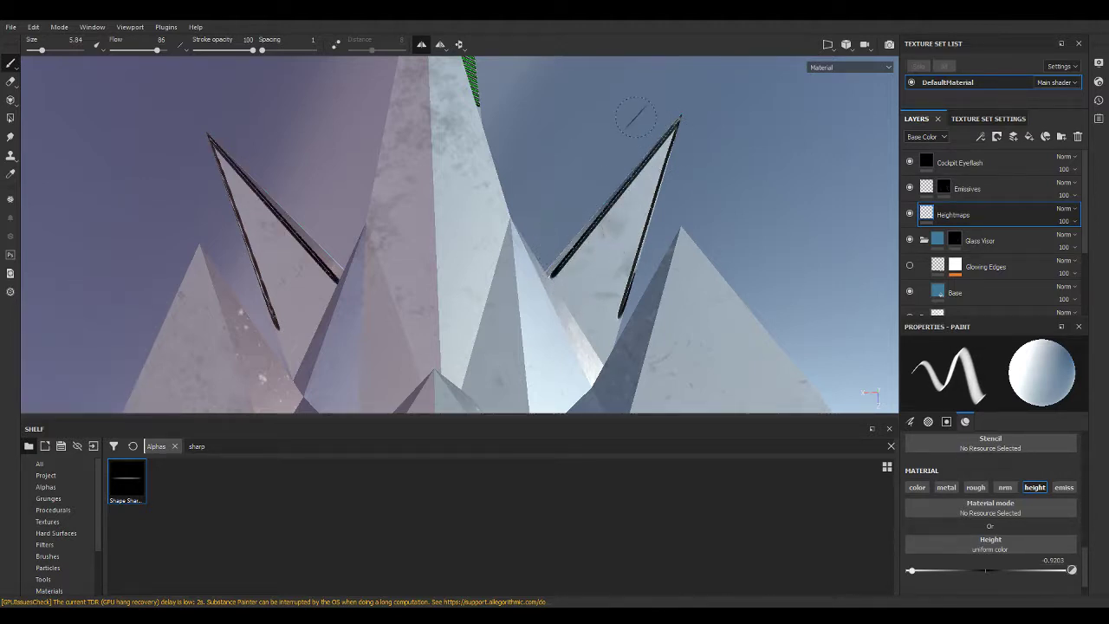
mouse_move(635, 117)
left_mouse_down("alt")
mouse_move(547, 260)
mouse_move(645, 350)
left_mouse_up("alt")
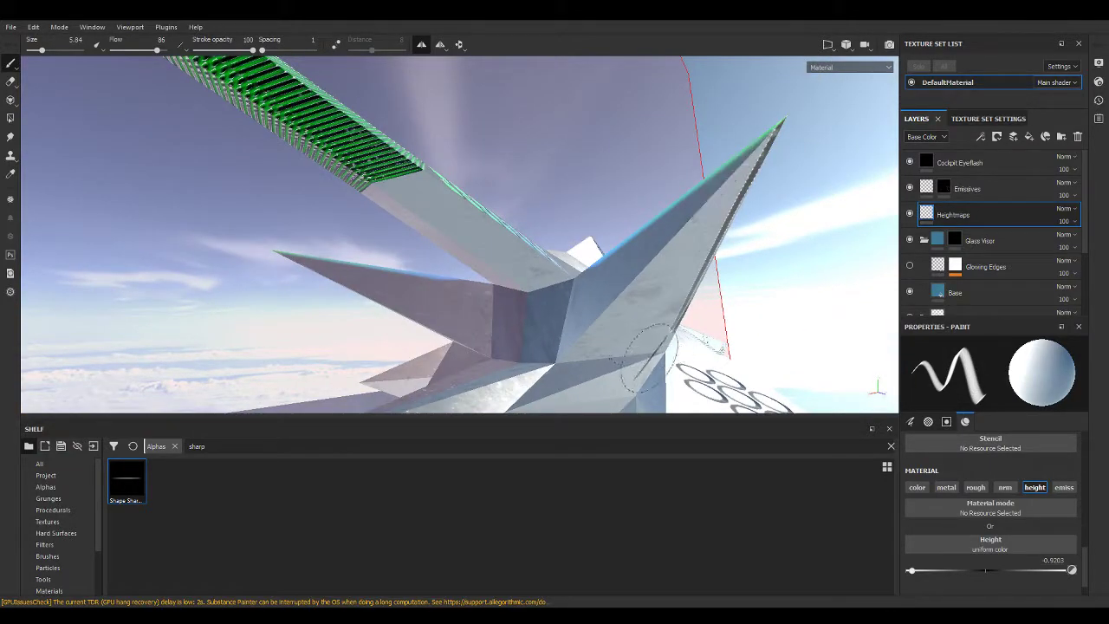
Undo one spike groove, set size 3.3, tilt the line alpha and groove the wing edge.
key("ctrl+z")
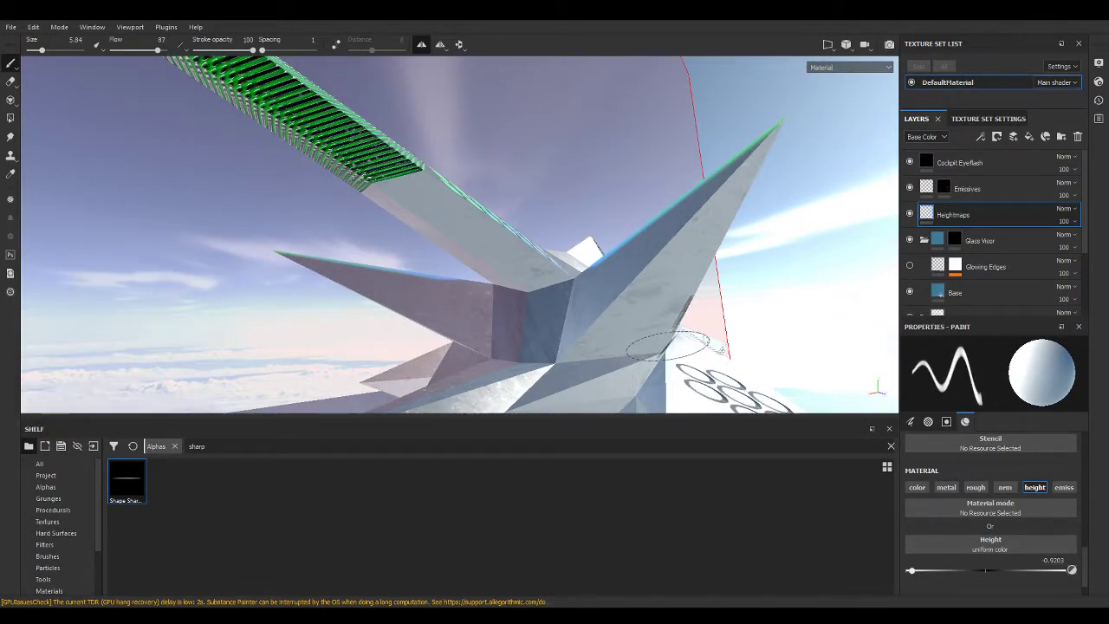
left_click_drag(654, 329, 654, 328, "ctrl")
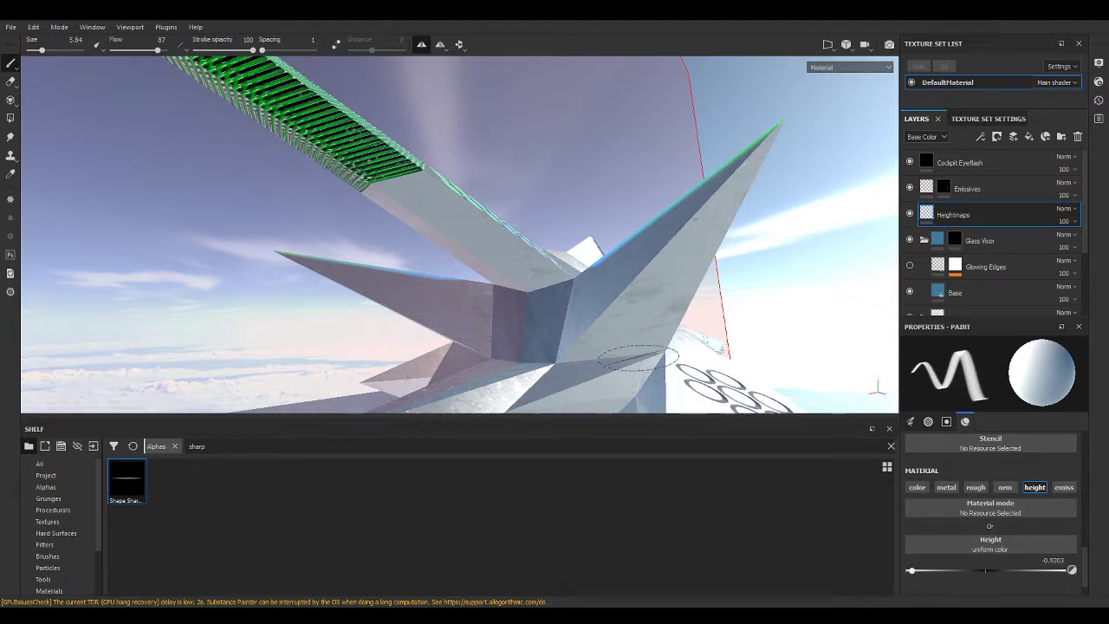
right_click_drag(630, 349, 646, 350, "ctrl")
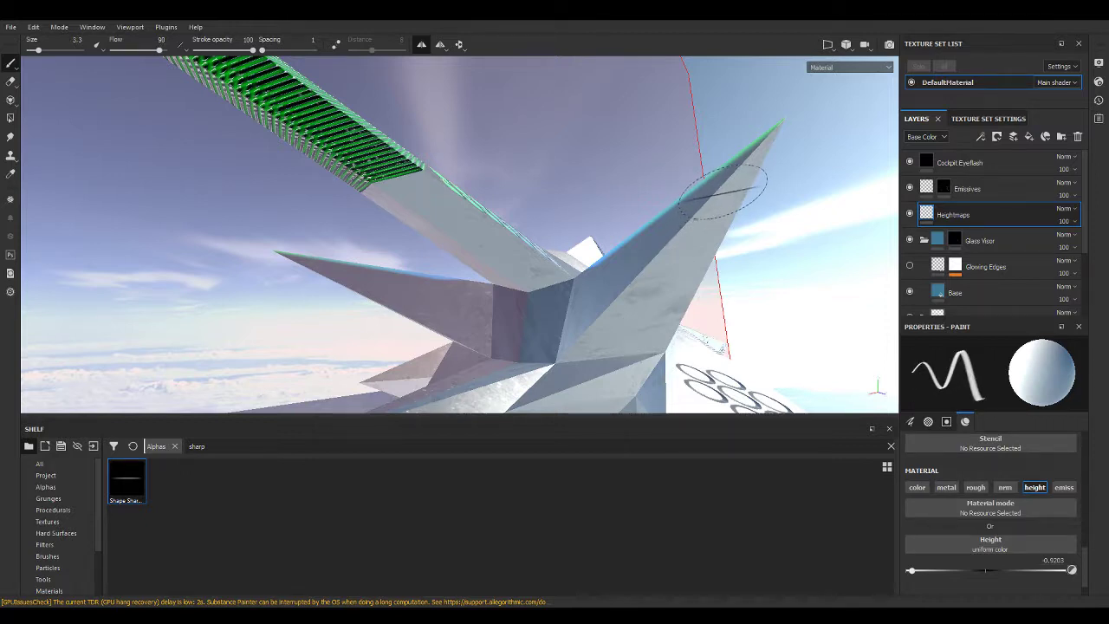
left_click_drag(724, 189, 726, 190, "ctrl")
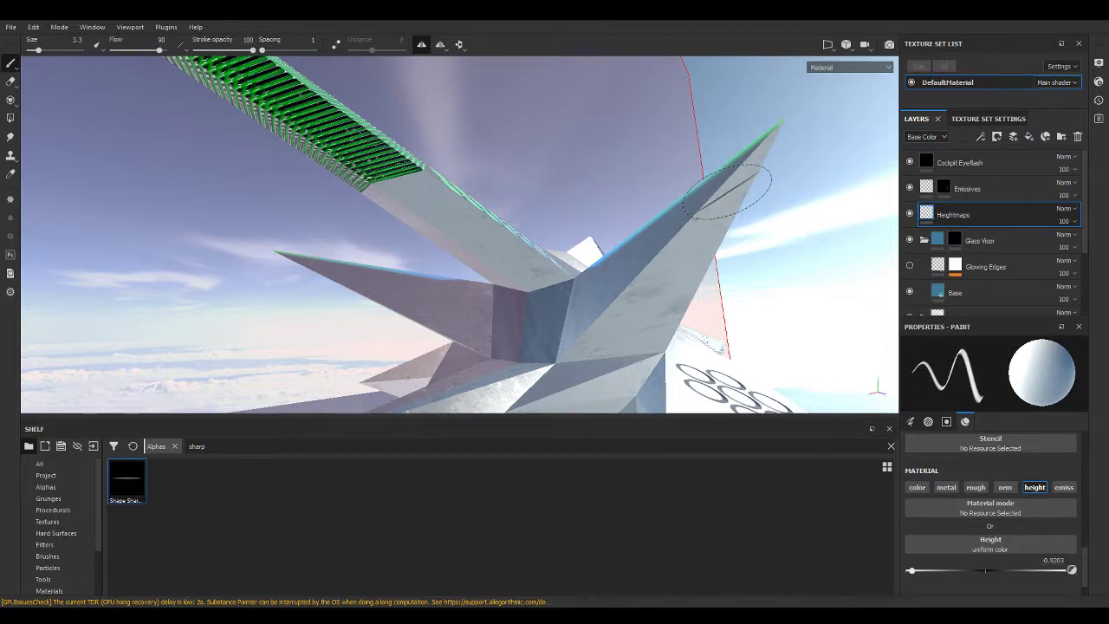
left_click(728, 191)
key("shift")
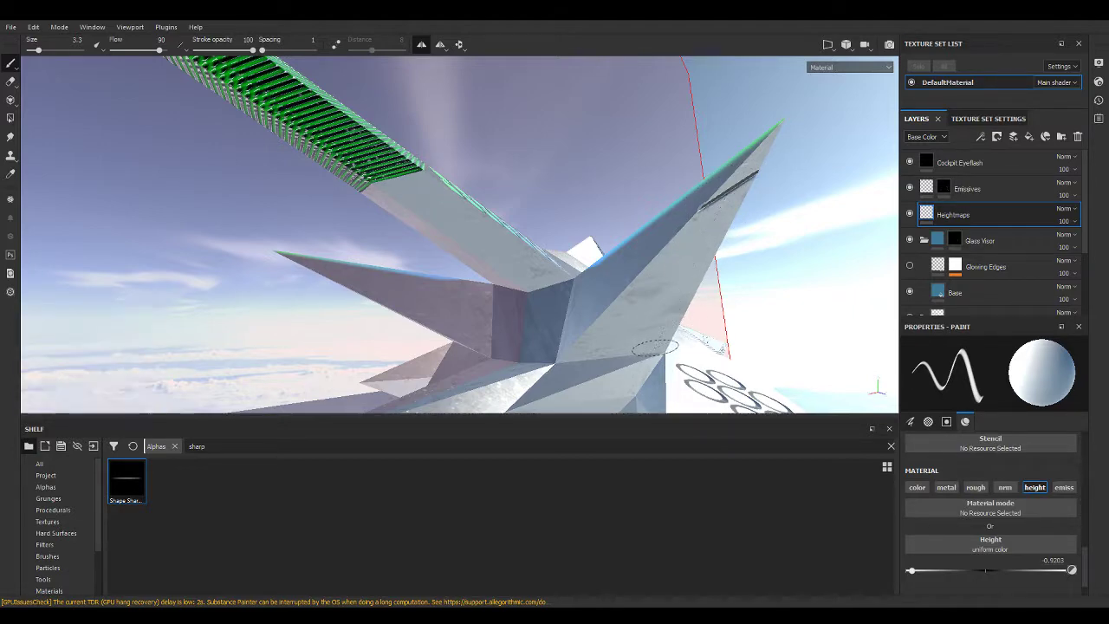
left_click(654, 347, "shift")
Paint a long straight groove along another wing edge.
mouse_move(654, 347)
left_mouse_down("alt")
mouse_move(619, 190)
mouse_move(500, 134)
mouse_move(532, 228)
mouse_move(508, 248)
mouse_move(667, 238)
mouse_move(829, 310)
left_mouse_up("alt")
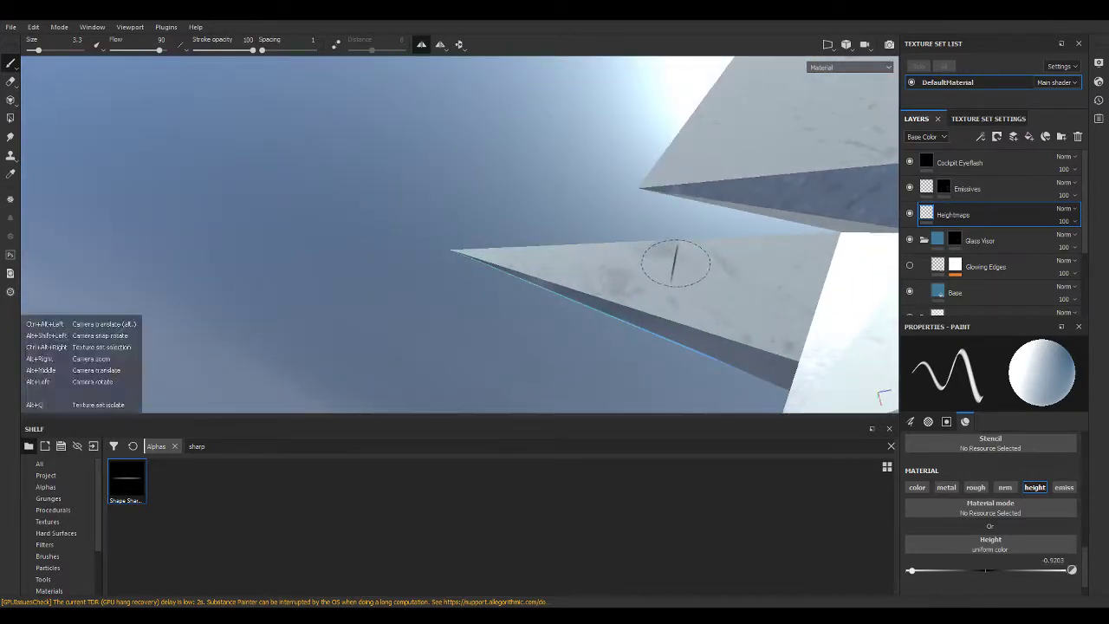
mouse_move(663, 260)
left_mouse_down("alt")
mouse_move(767, 247)
mouse_move(797, 218)
left_mouse_up("alt")
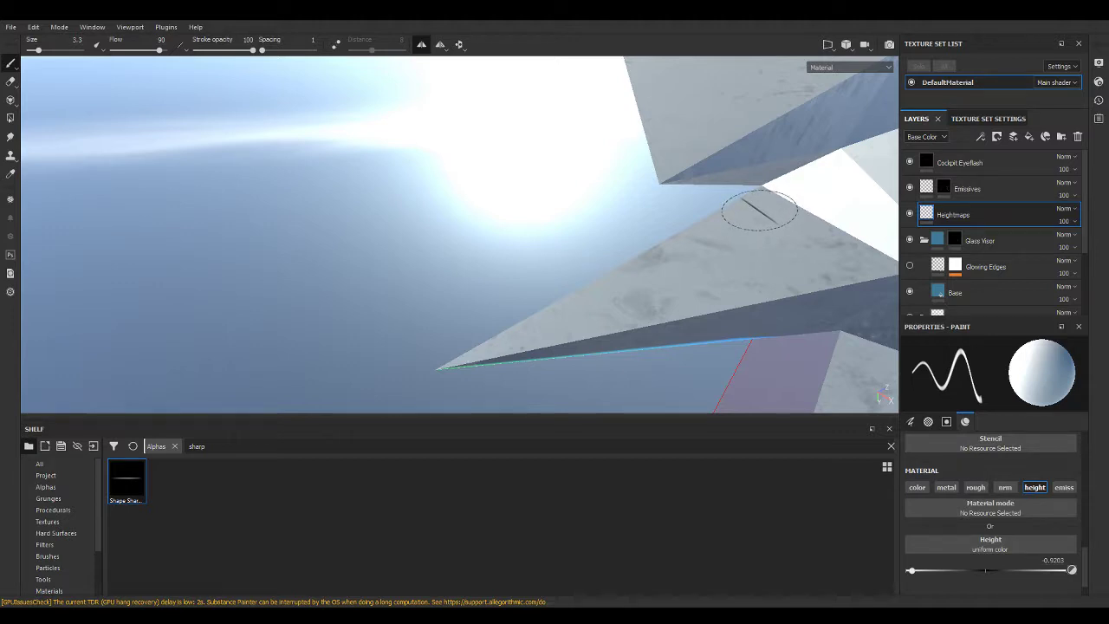
left_click(754, 216)
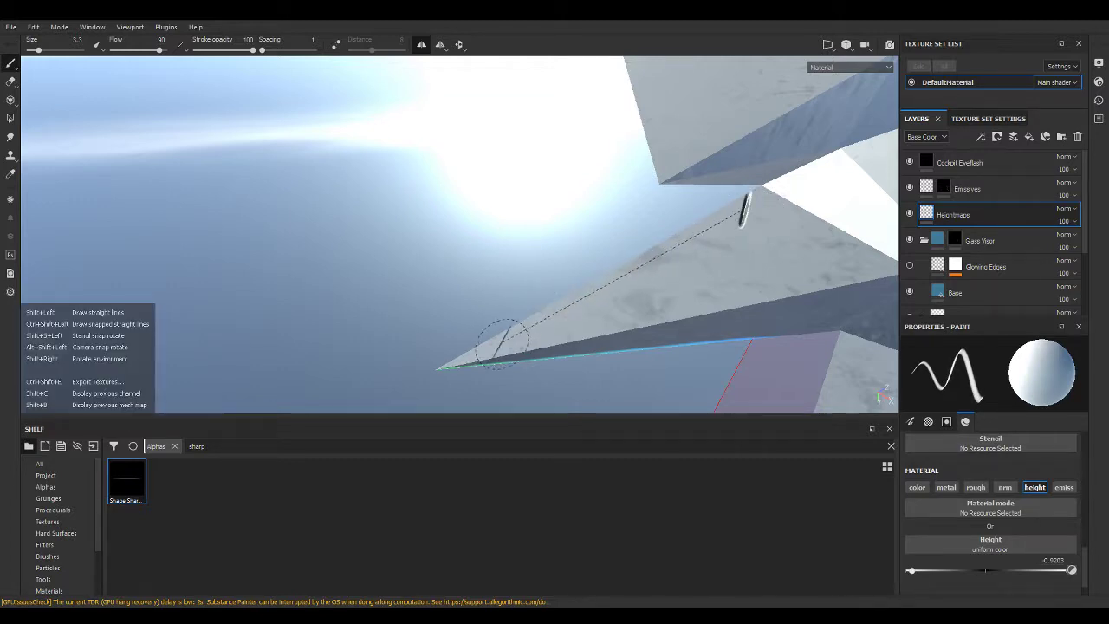
left_click(439, 369, "shift")
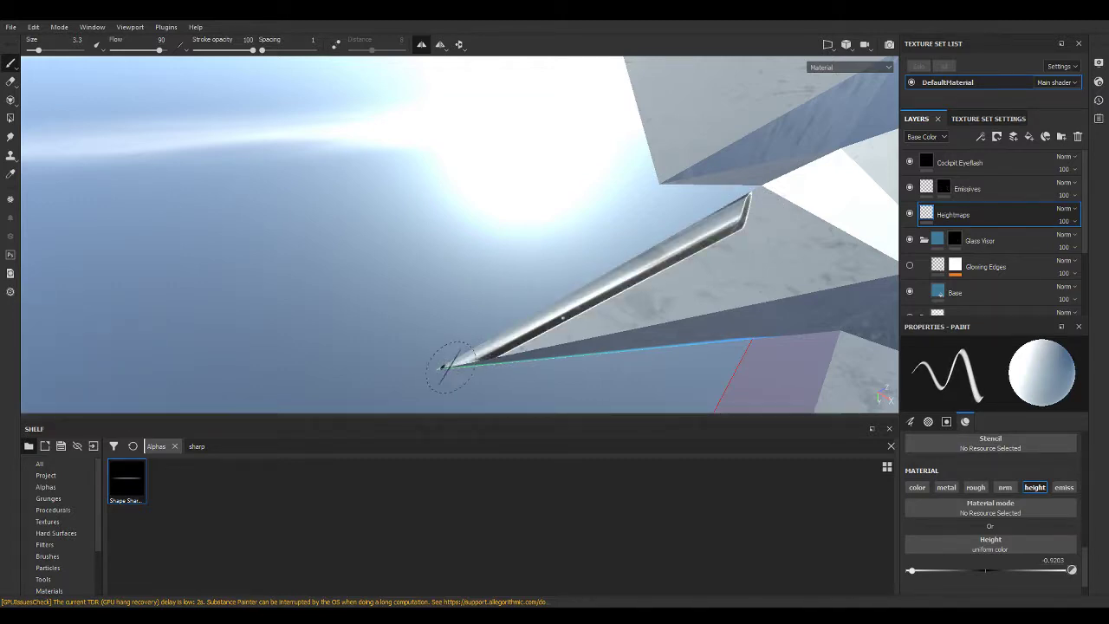
mouse_move(441, 370)
left_mouse_down("alt")
mouse_move(841, 241)
mouse_move(711, 243)
mouse_move(581, 357)
mouse_move(589, 302)
mouse_move(680, 193)
mouse_move(681, 153)
mouse_move(690, 151)
mouse_move(693, 307)
left_mouse_up("alt")
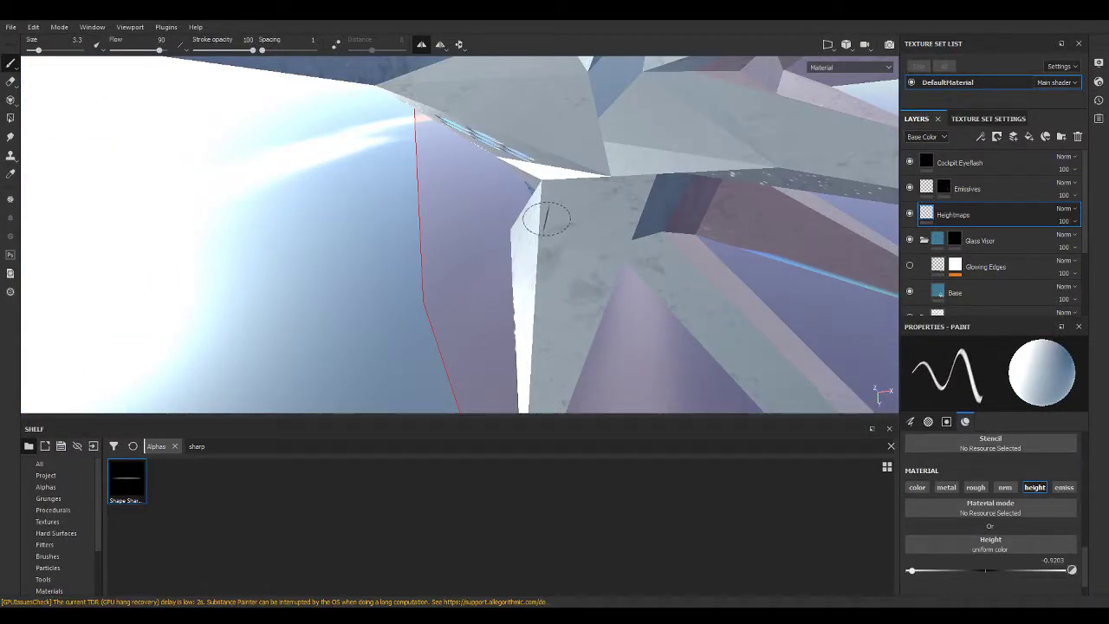
Set the brush spacing to 7.
scroll(1016, 514, "up", 3)
scroll(975, 486, "up", 5)
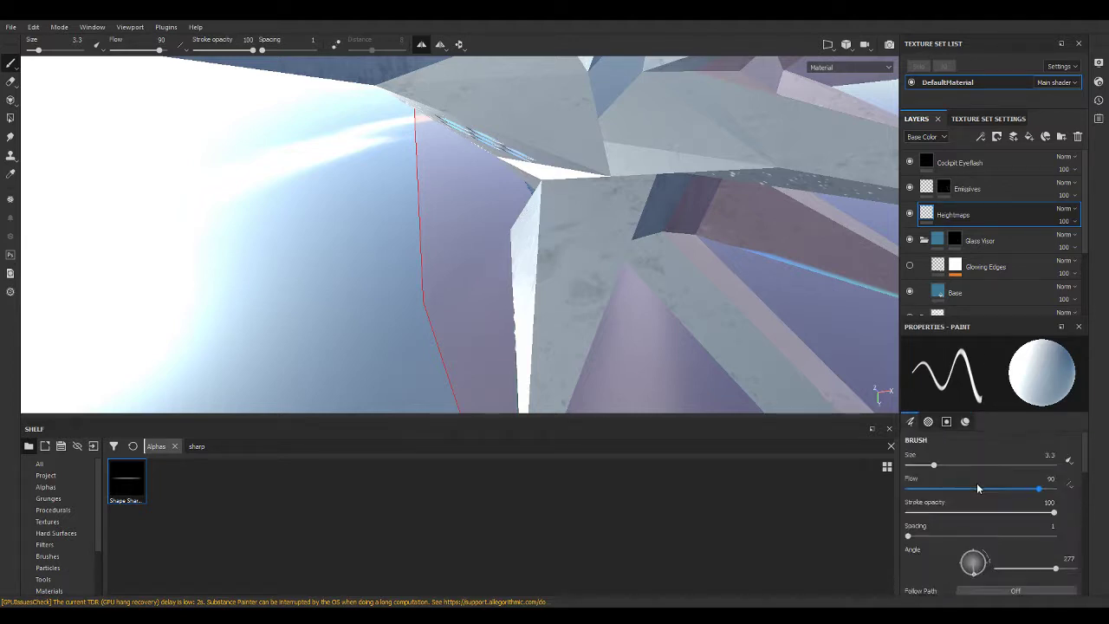
left_click_drag(1055, 530, 1065, 529)
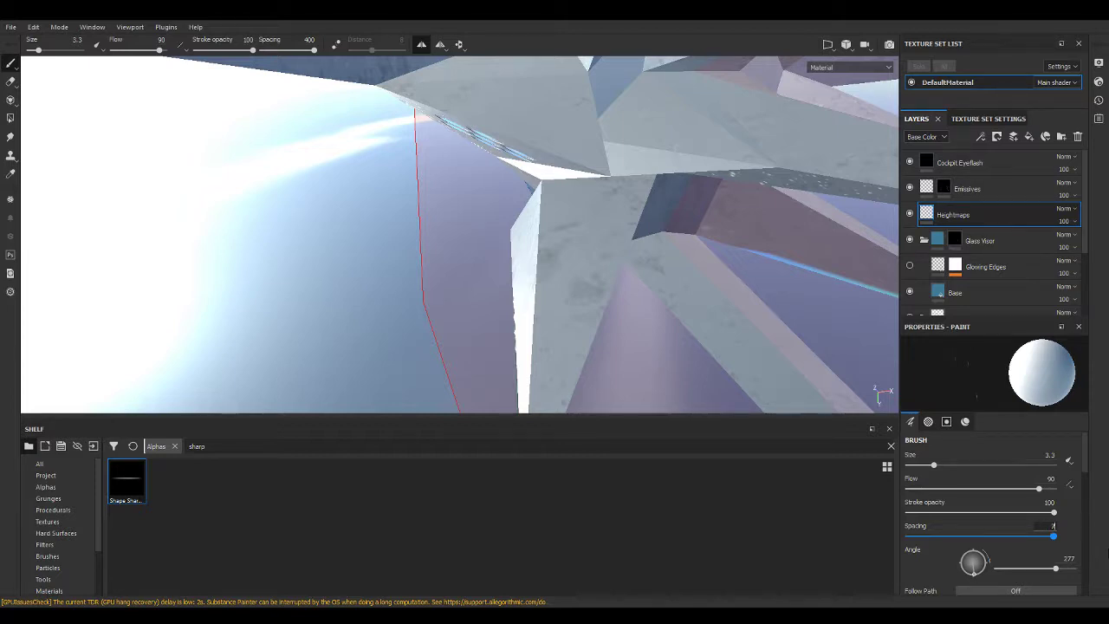
key("Return")
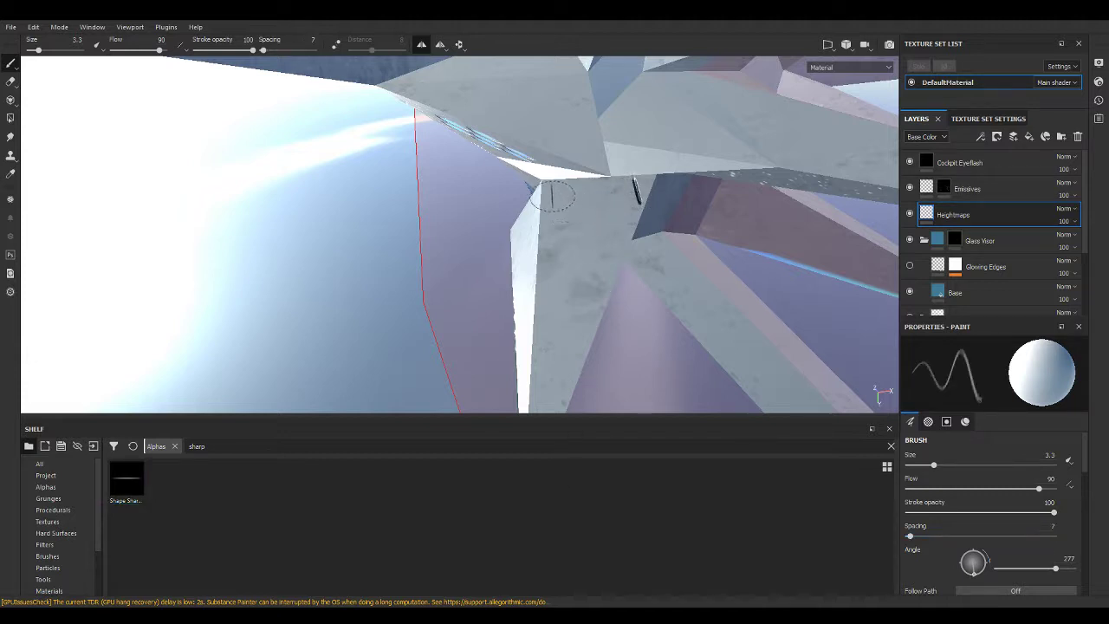
Paint four stacked vent-ridge bands down the hull panel, fixing misplaced stamps.
left_click_drag(546, 192, 639, 192)
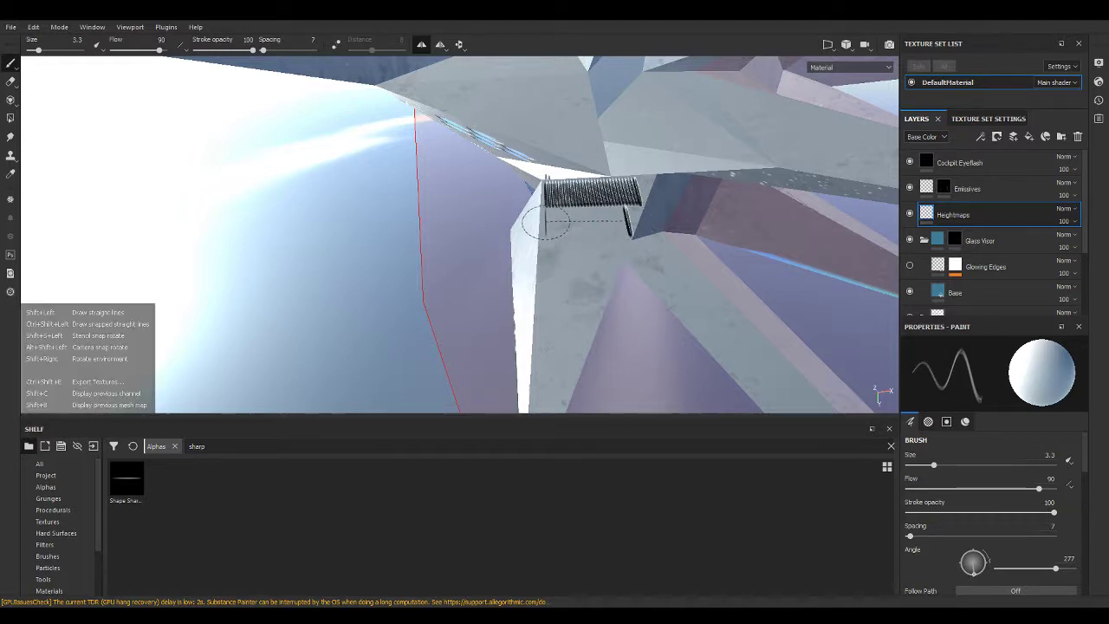
left_click(539, 223, "shift")
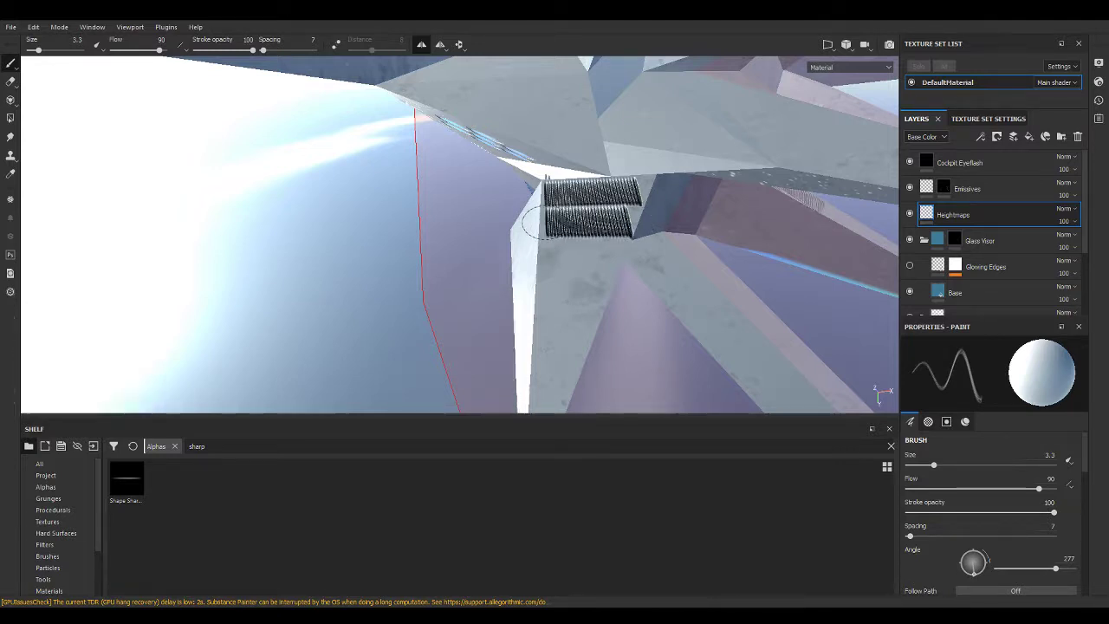
left_click(611, 255)
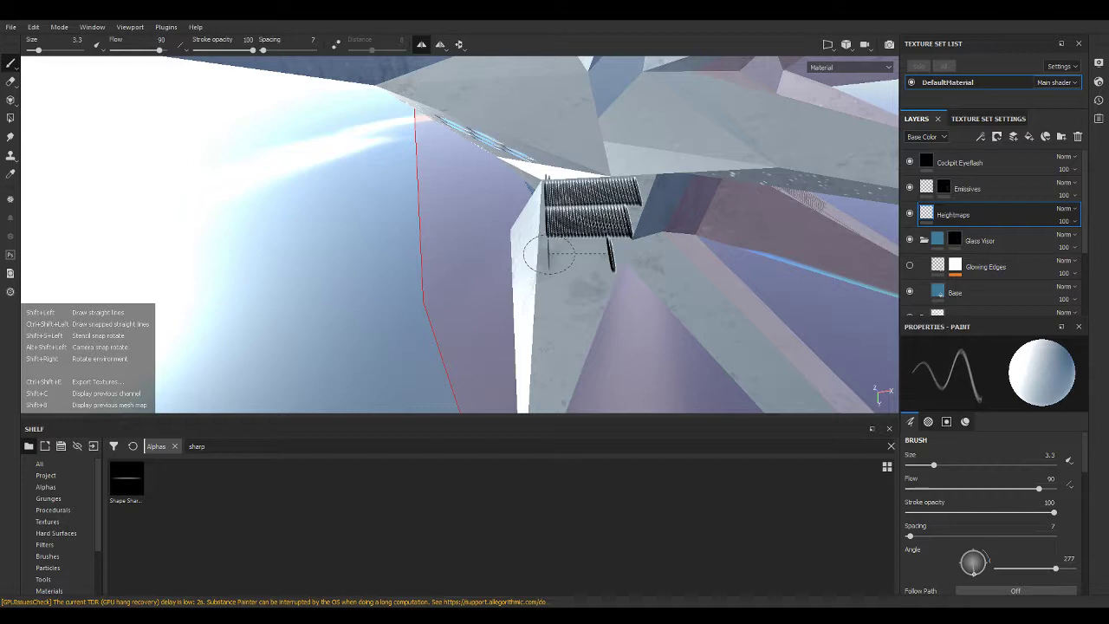
left_click(547, 255, "shift")
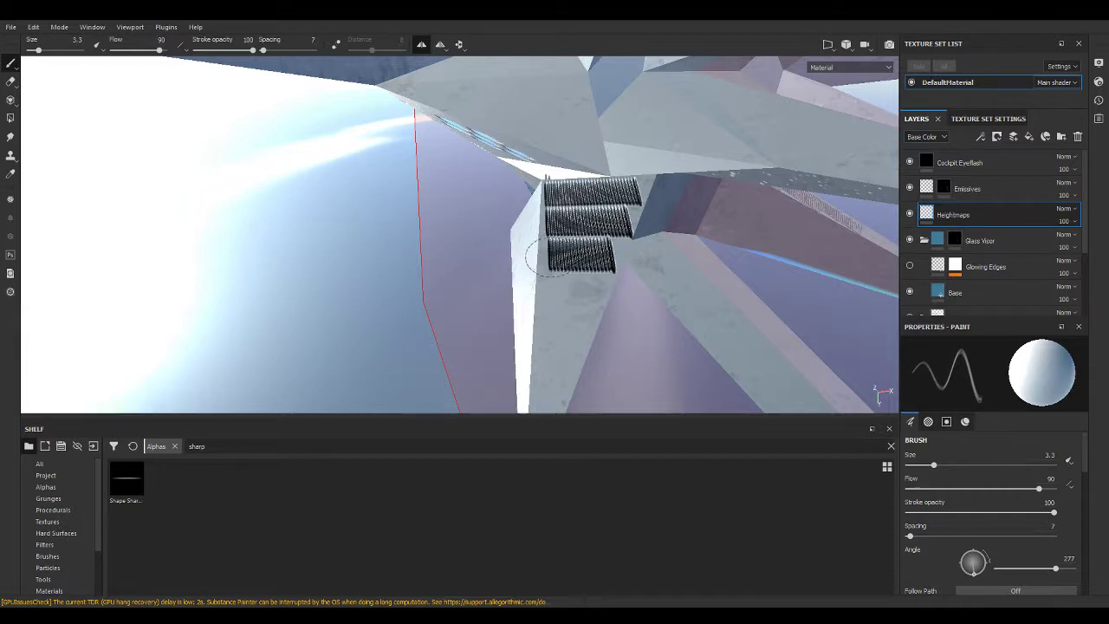
left_click(600, 297)
key("ctrl+z")
left_click(602, 293)
left_click(552, 289, "shift")
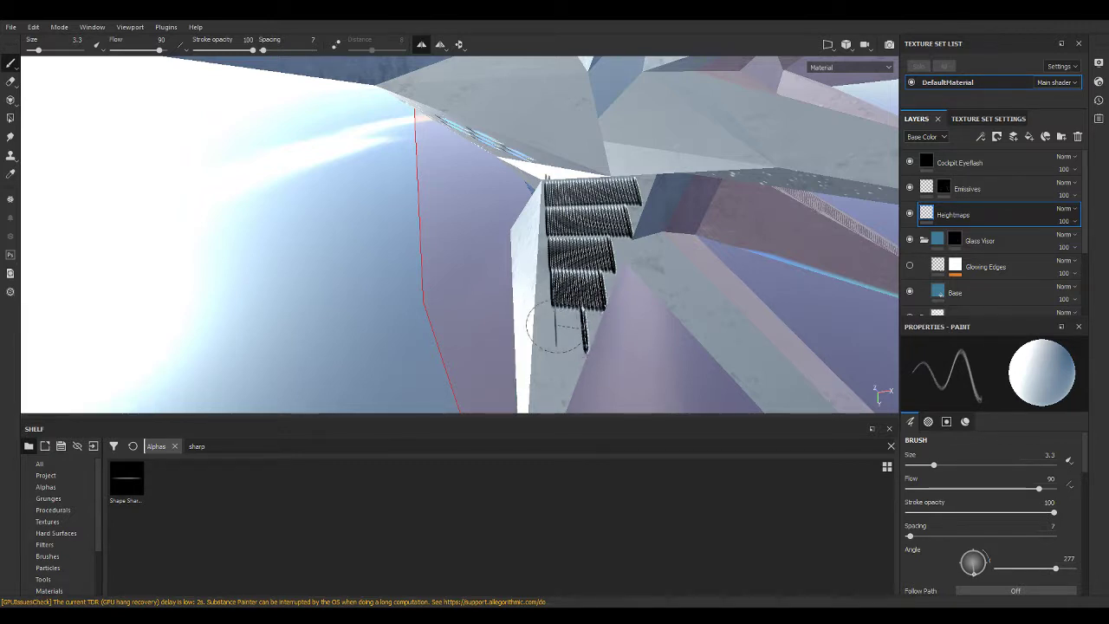
key("ctrl+z")
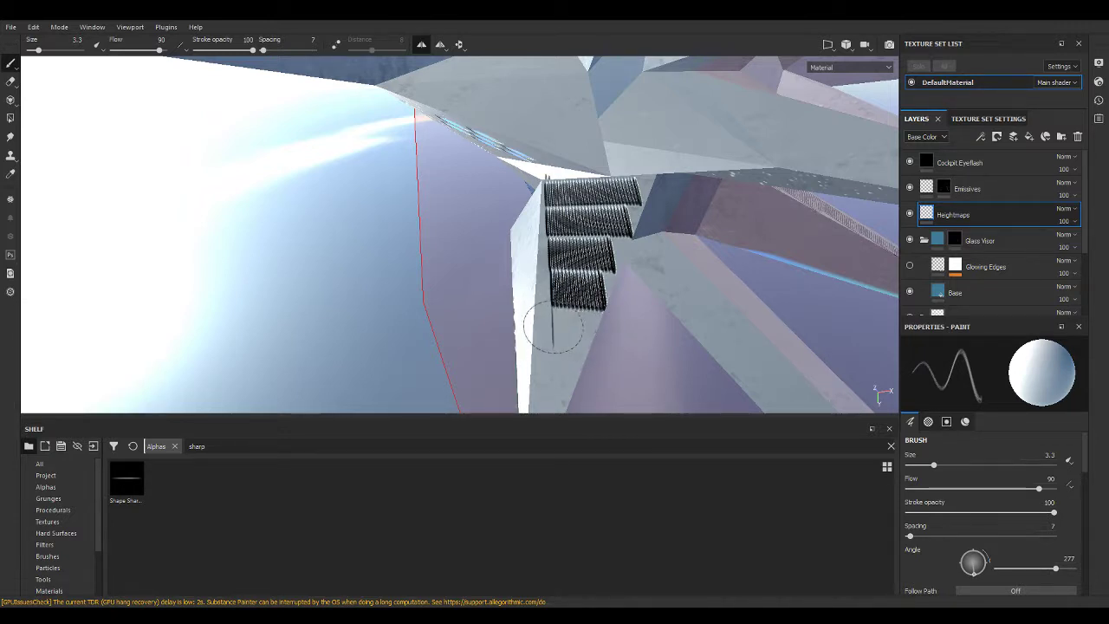
left_click(552, 326)
left_click(589, 331, "shift")
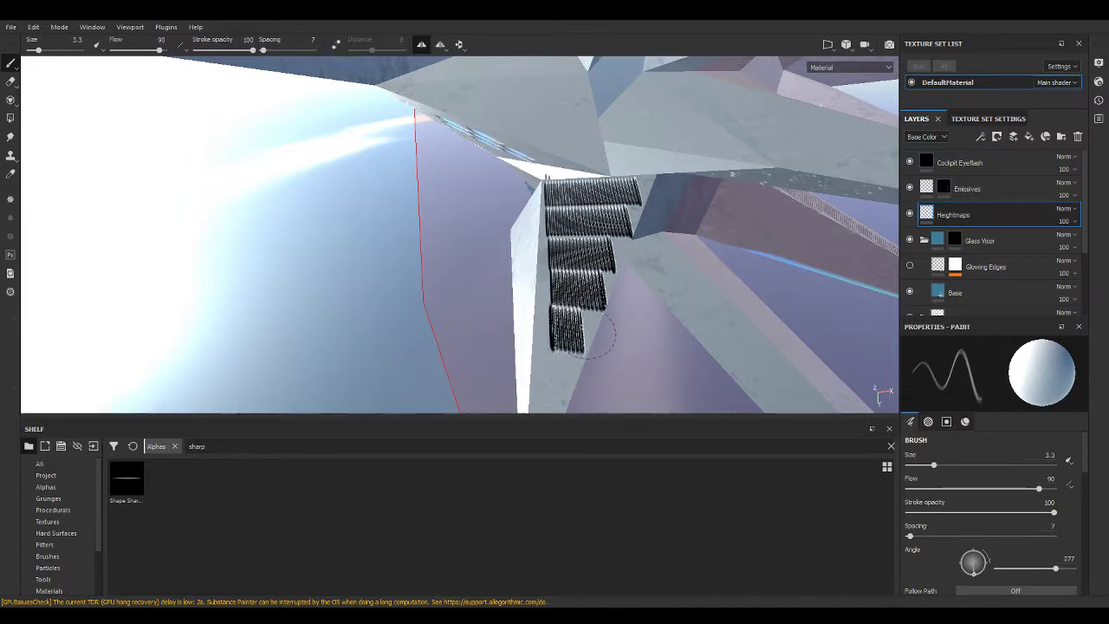
Undo the ribbed stamps and rotate the groove stamp angle to 306.
mouse_move(596, 334)
left_mouse_down("alt")
mouse_move(509, 263)
mouse_move(629, 343)
mouse_move(624, 331)
mouse_move(814, 270)
left_mouse_up("alt")
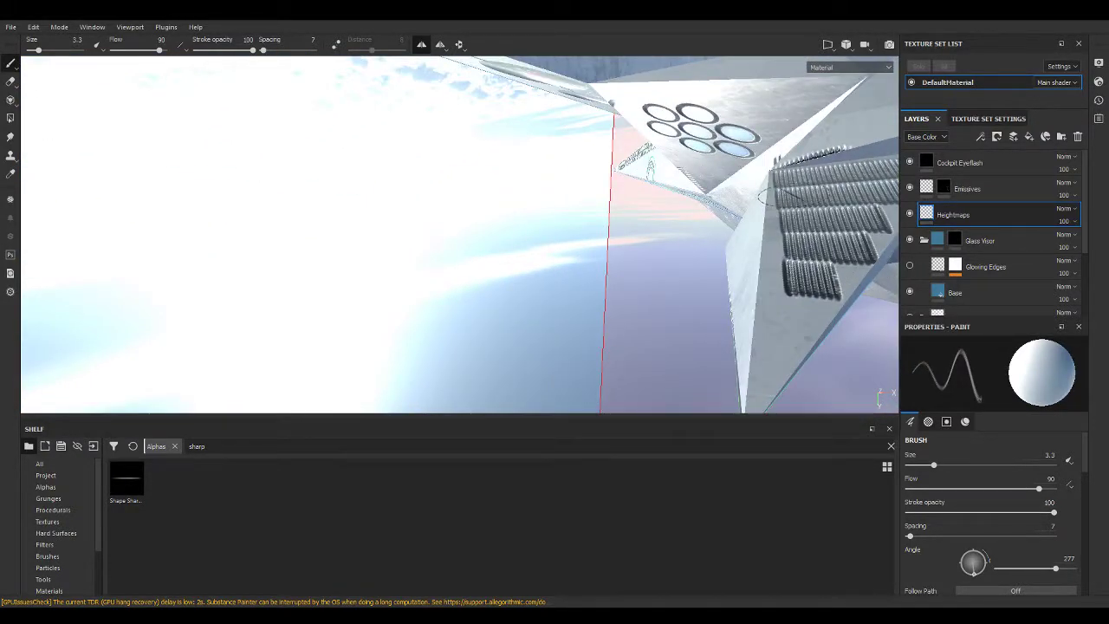
left_click_drag(760, 197, 684, 203, "alt")
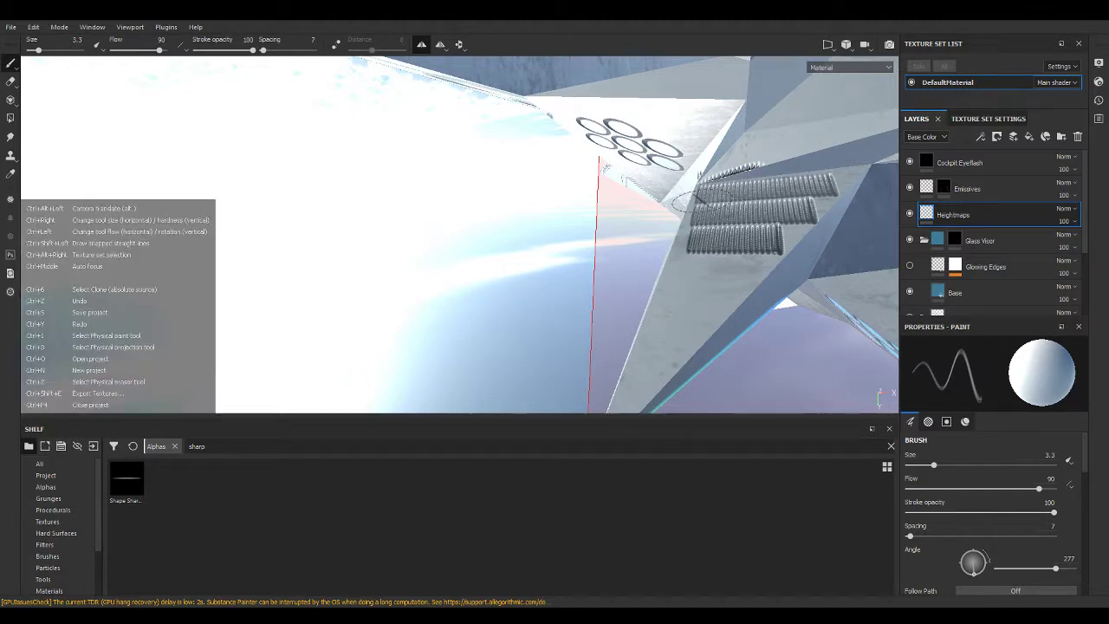
key("ctrl+z")
key("ctrl+z")
key("ctrl+z")
key("ctrl+z")
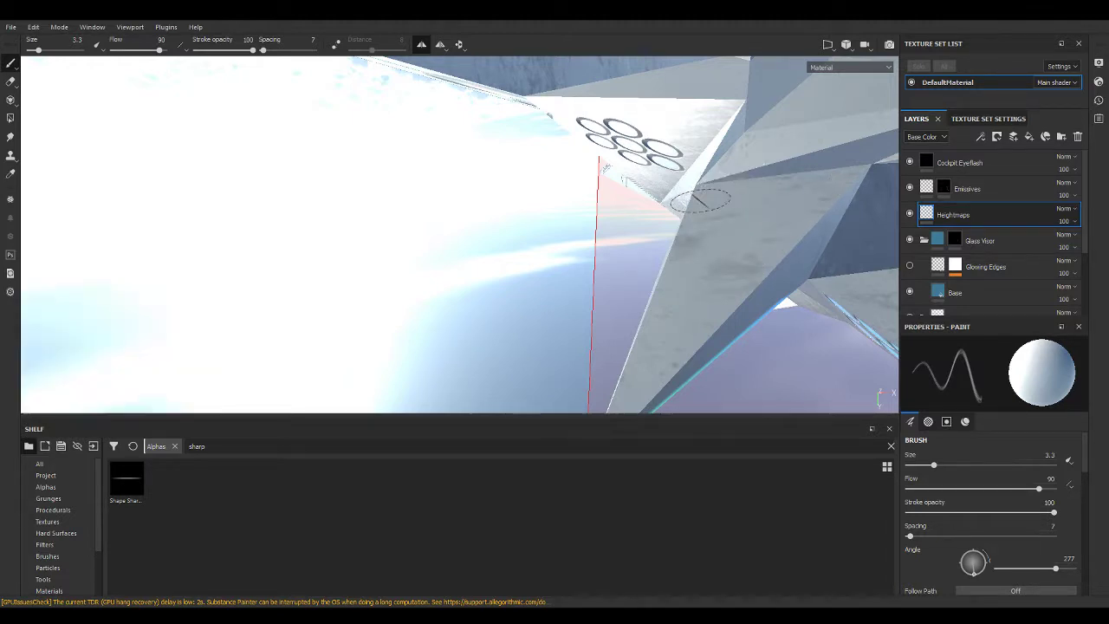
left_click_drag(700, 200, 726, 200, "ctrl")
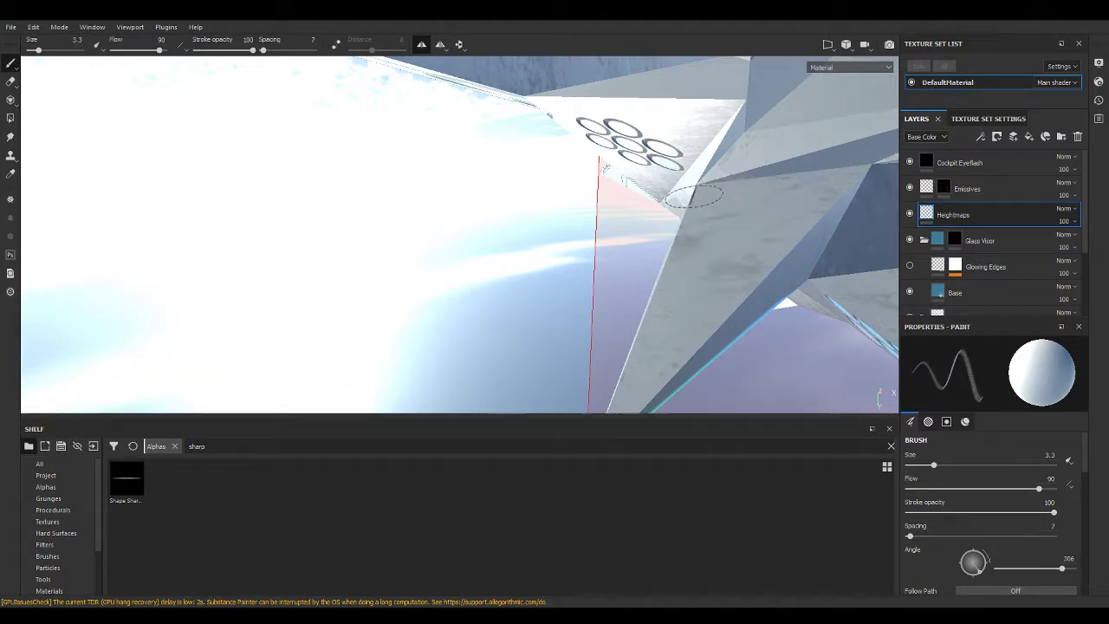
Paint five stepped straight ribbed grooves down the hull at the 306 angle.
key("shift")
left_click(834, 191, "shift")
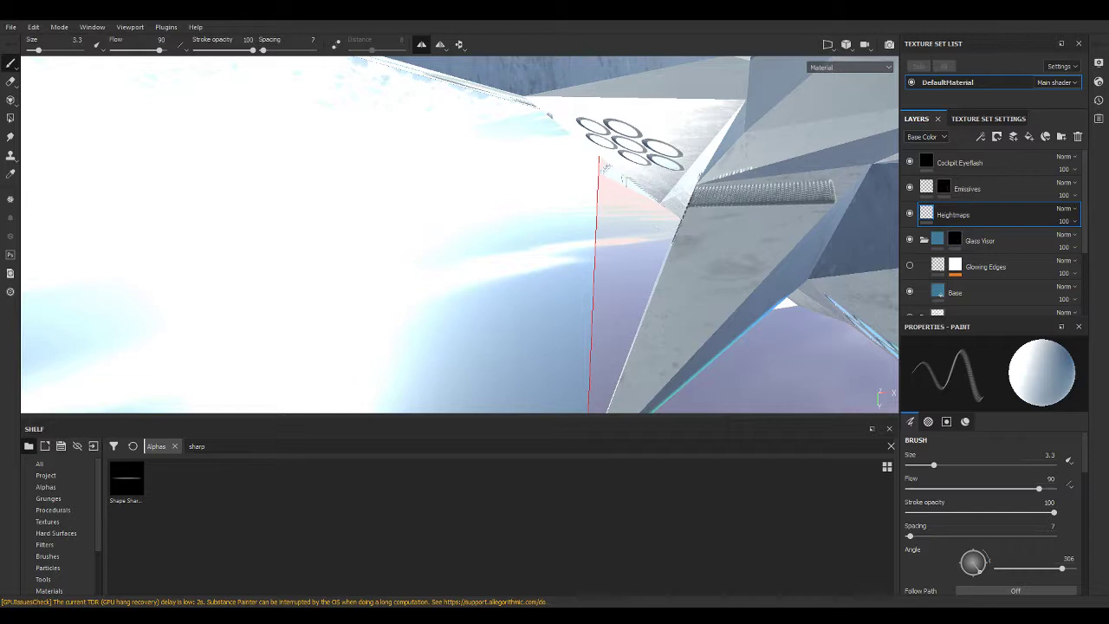
key("shift")
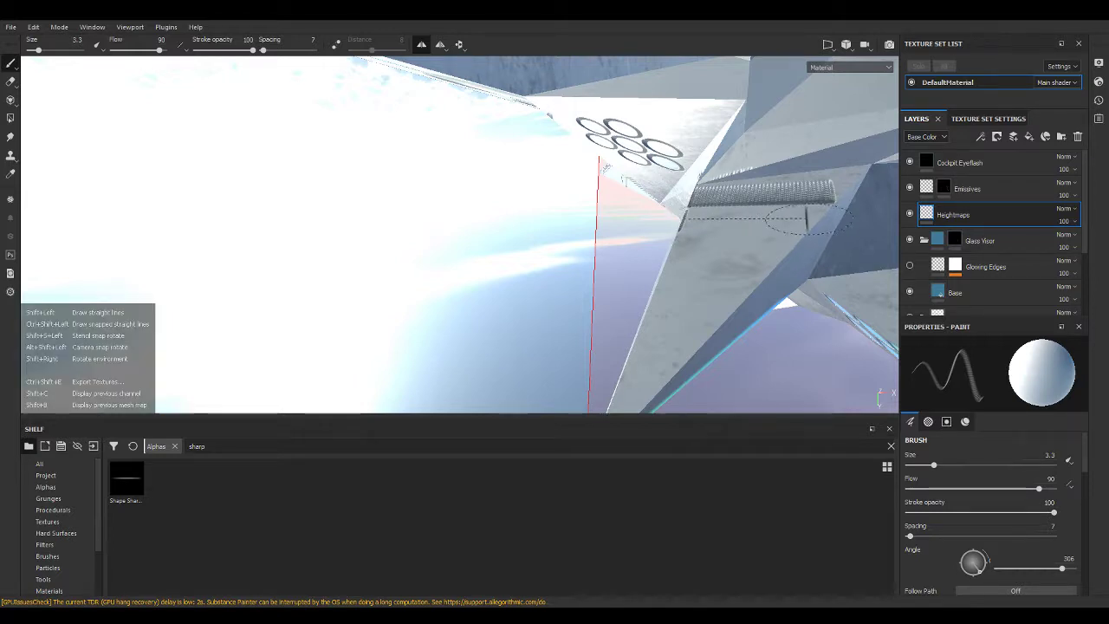
left_click(808, 220, "shift")
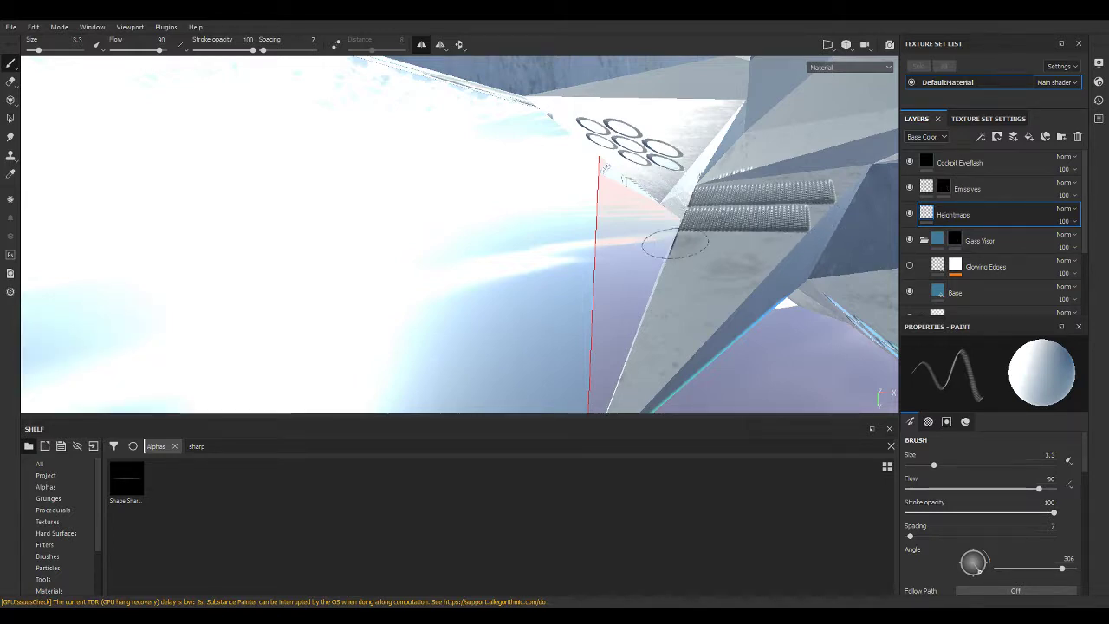
key("shift")
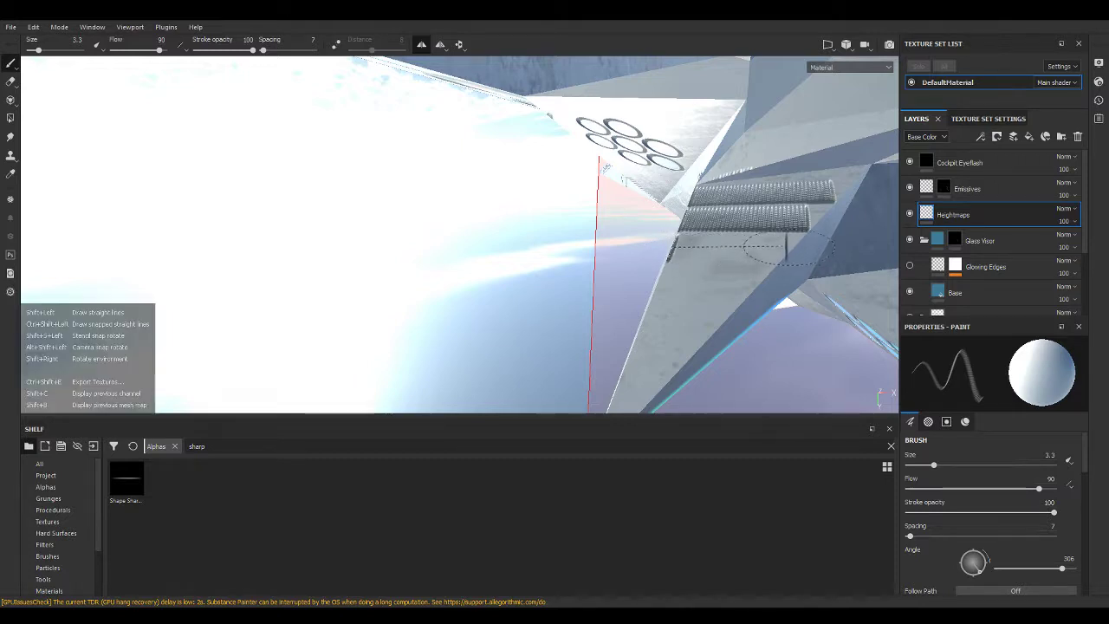
left_click(780, 249, "shift")
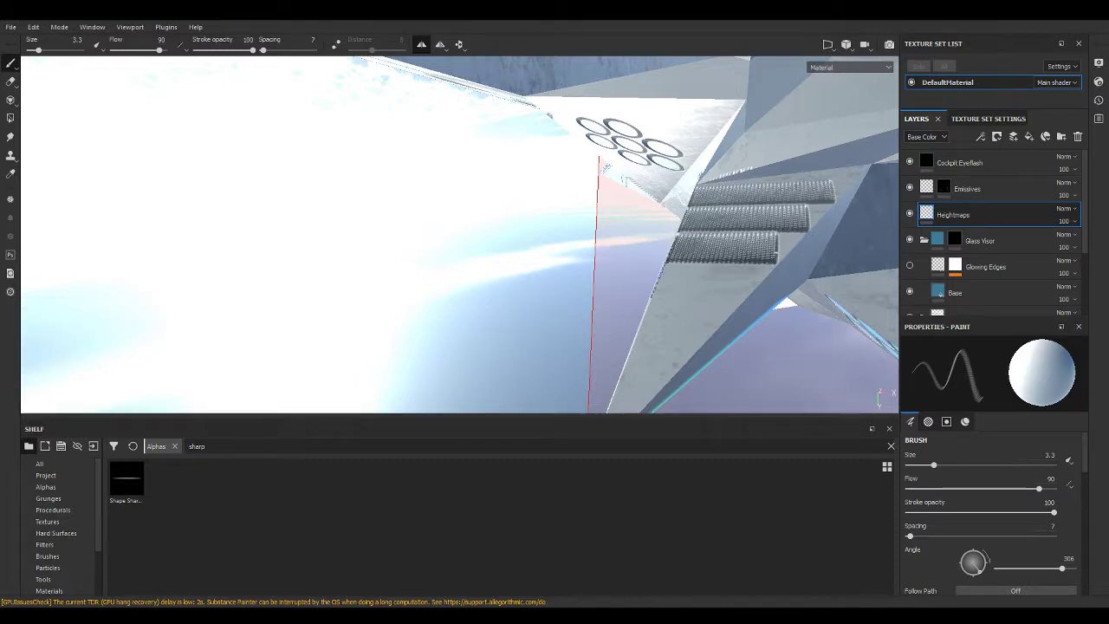
left_click(658, 279)
key("shift")
left_click(755, 283, "shift")
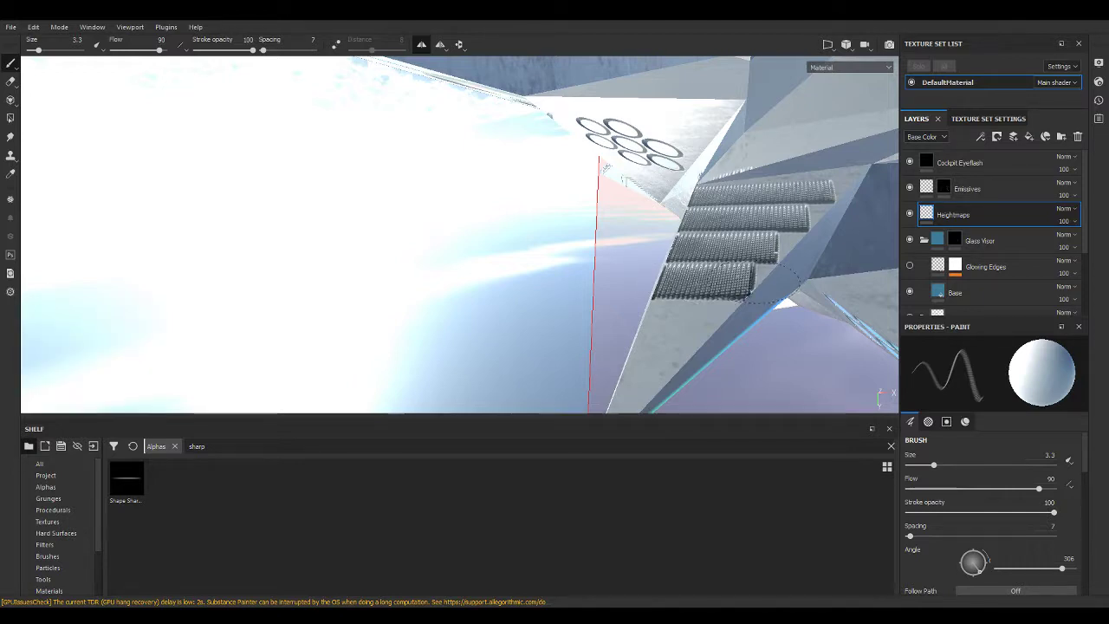
left_click(643, 312)
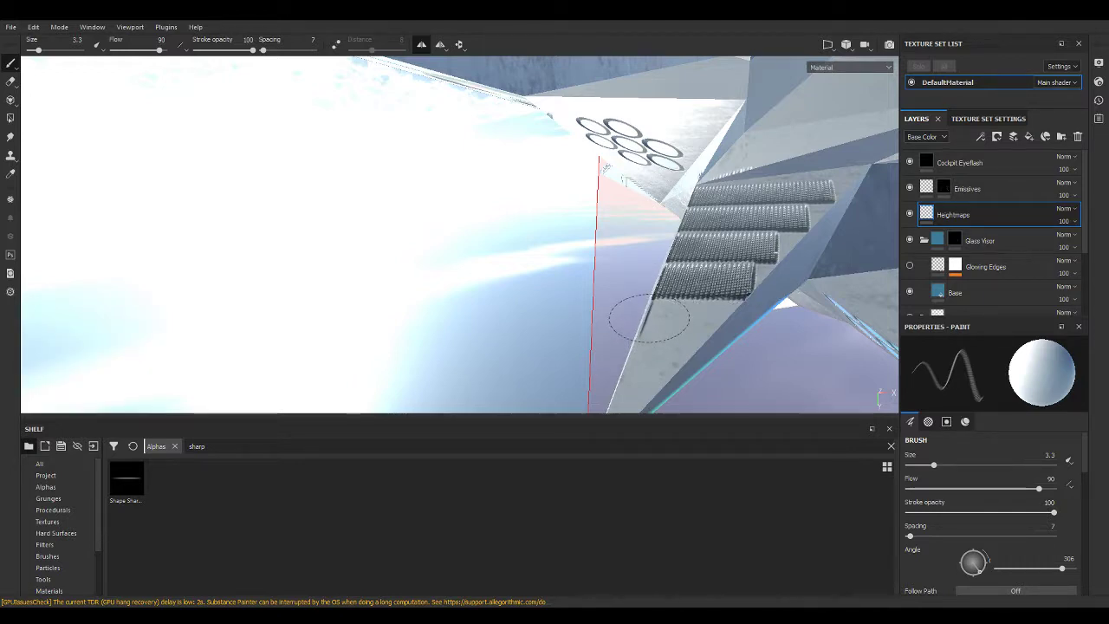
key("shift")
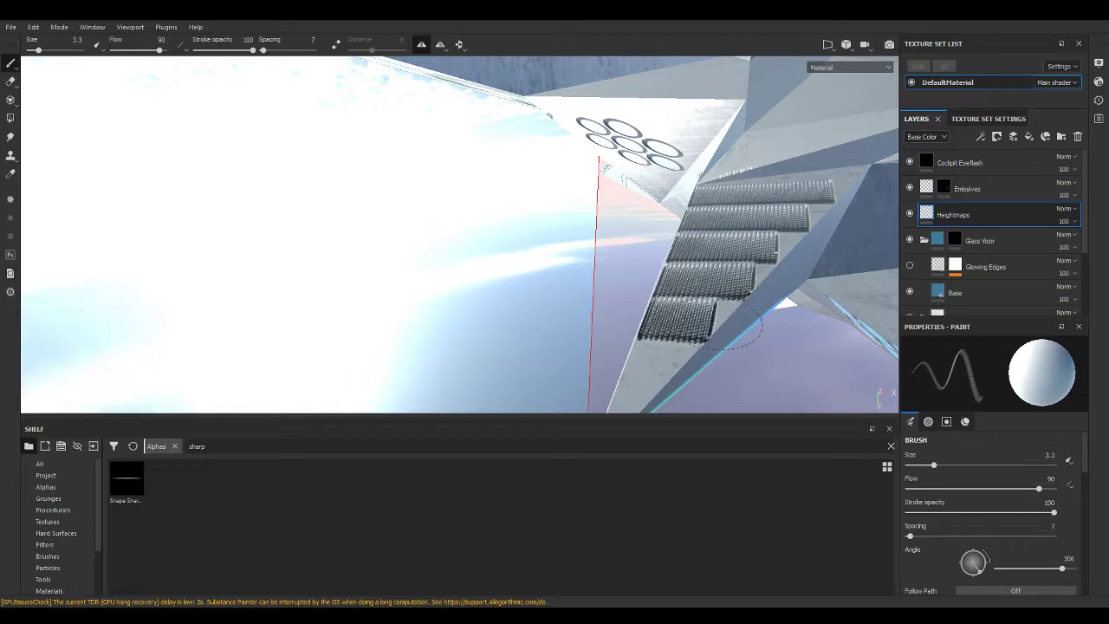
left_click(715, 318, "shift")
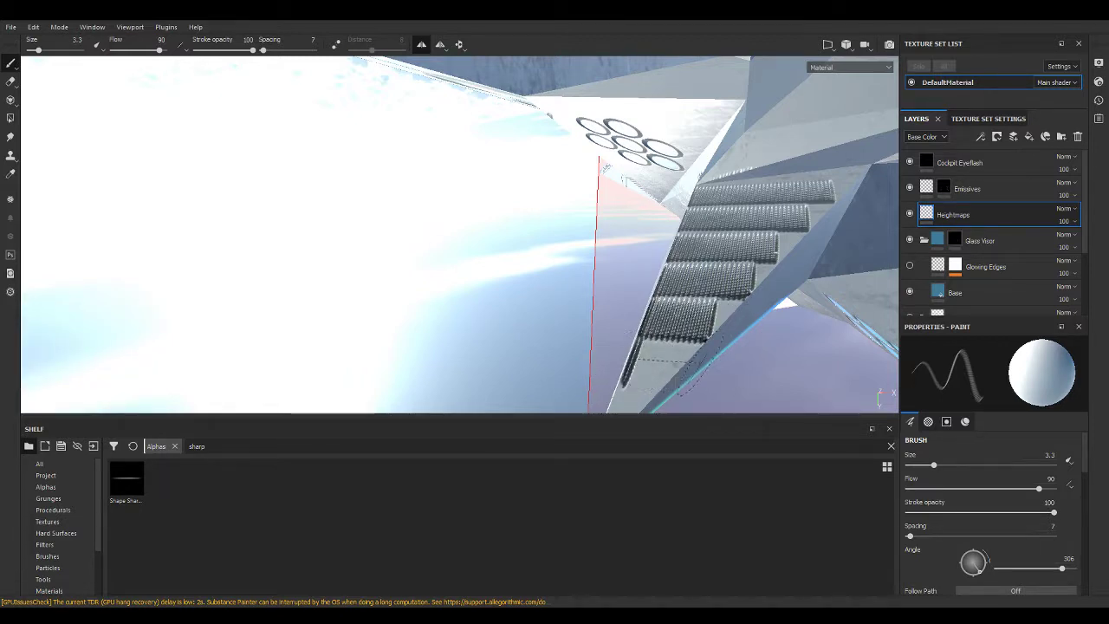
mouse_move(641, 362)
left_mouse_down("alt")
mouse_move(639, 225)
mouse_move(664, 343)
mouse_move(319, 232)
mouse_move(638, 287)
mouse_move(644, 270)
left_mouse_up("alt")
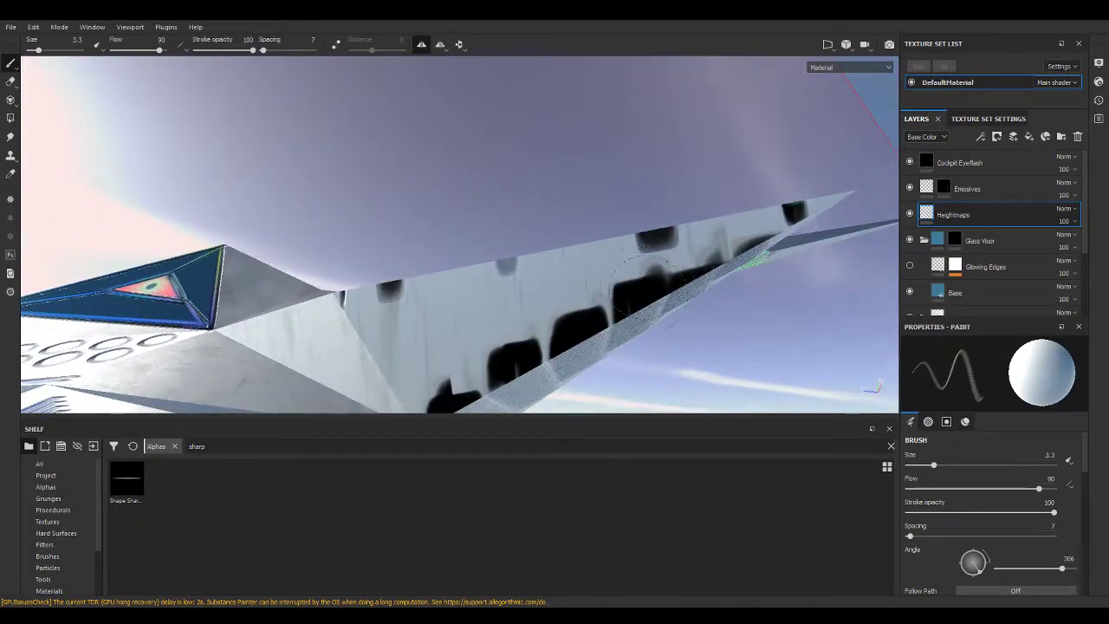
Erase the dark height blotches along the wing's lower edge with a size 3.84, height-only eraser.
left_click(10, 83)
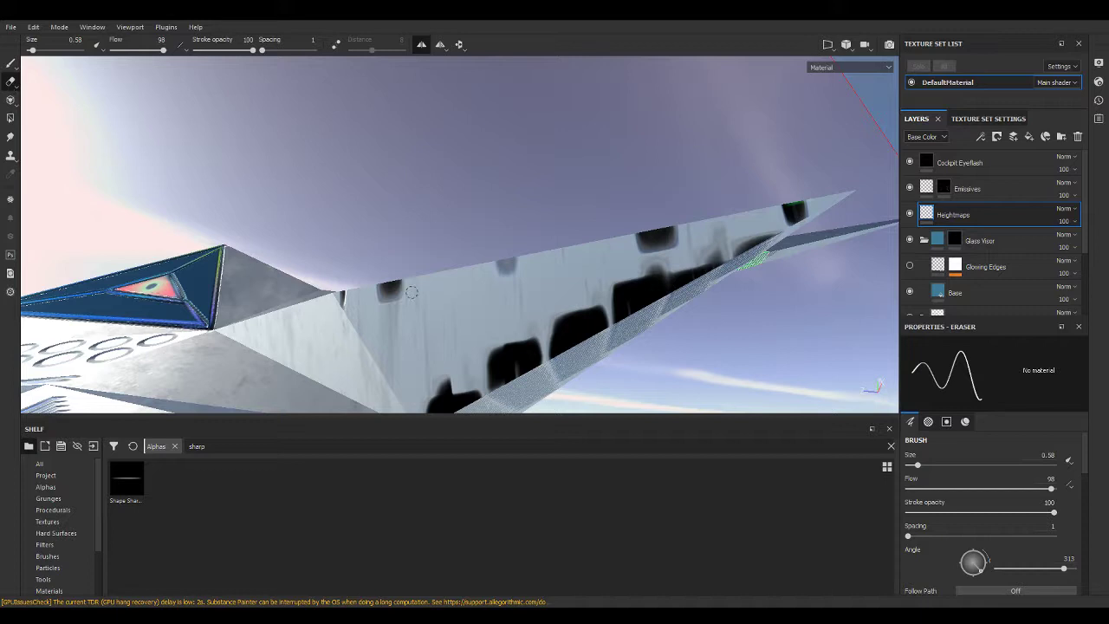
right_click_drag(451, 358, 483, 336, "ctrl")
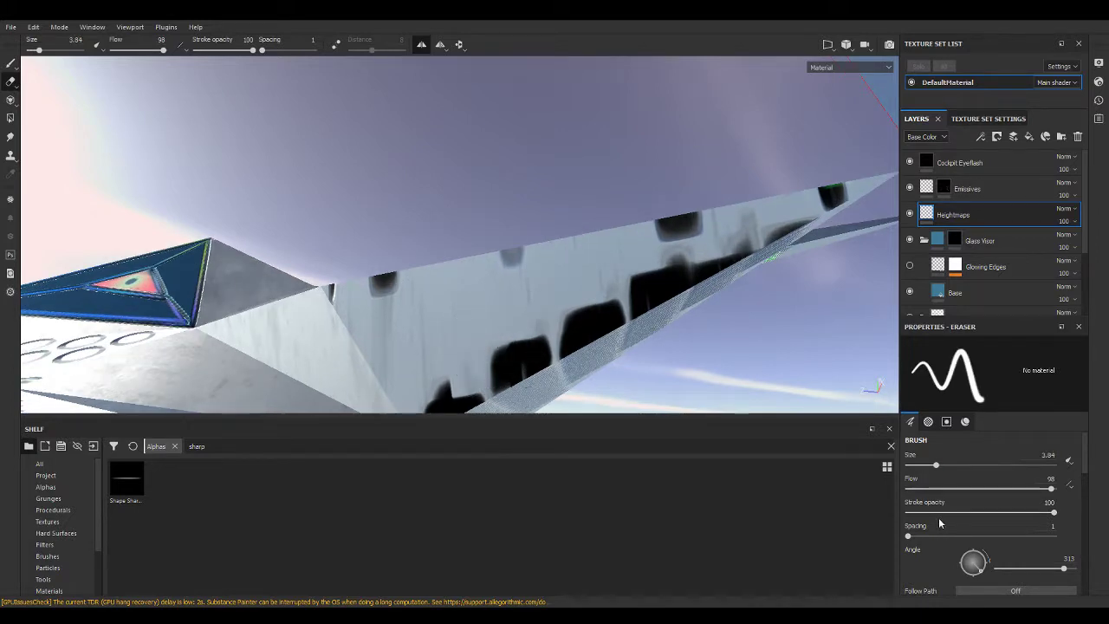
scroll(948, 537, "down", 5)
scroll(948, 537, "down", 3)
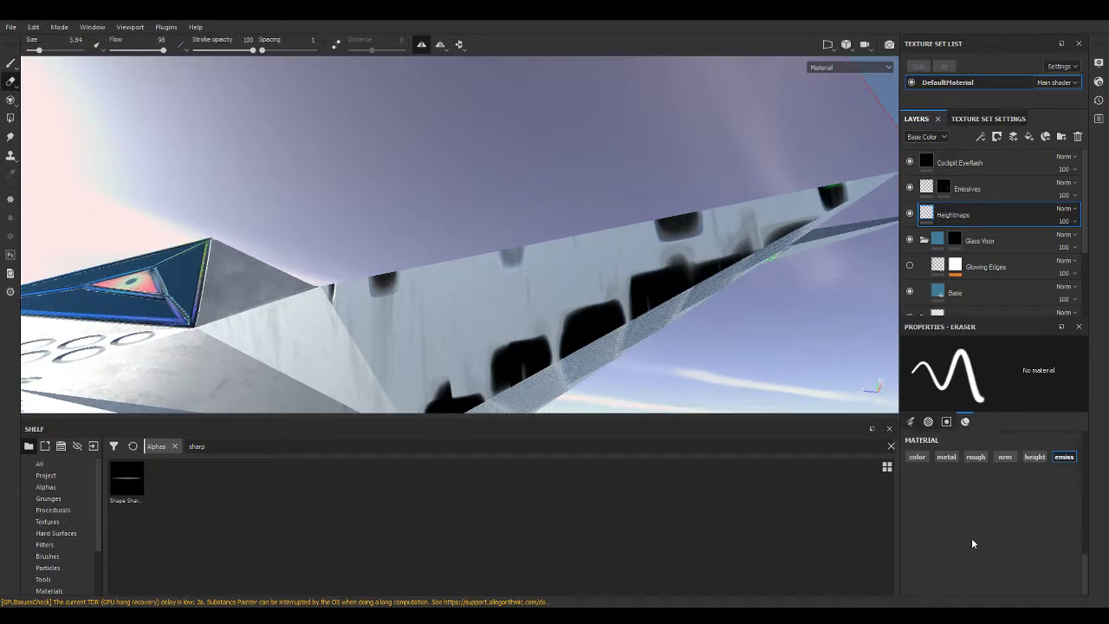
left_click(1031, 459)
mouse_move(474, 345)
left_mouse_down()
mouse_move(690, 246)
mouse_move(559, 313)
mouse_move(593, 322)
mouse_move(554, 350)
mouse_move(483, 357)
mouse_move(520, 321)
mouse_move(485, 334)
mouse_move(505, 360)
mouse_move(437, 374)
mouse_move(449, 383)
left_mouse_up()
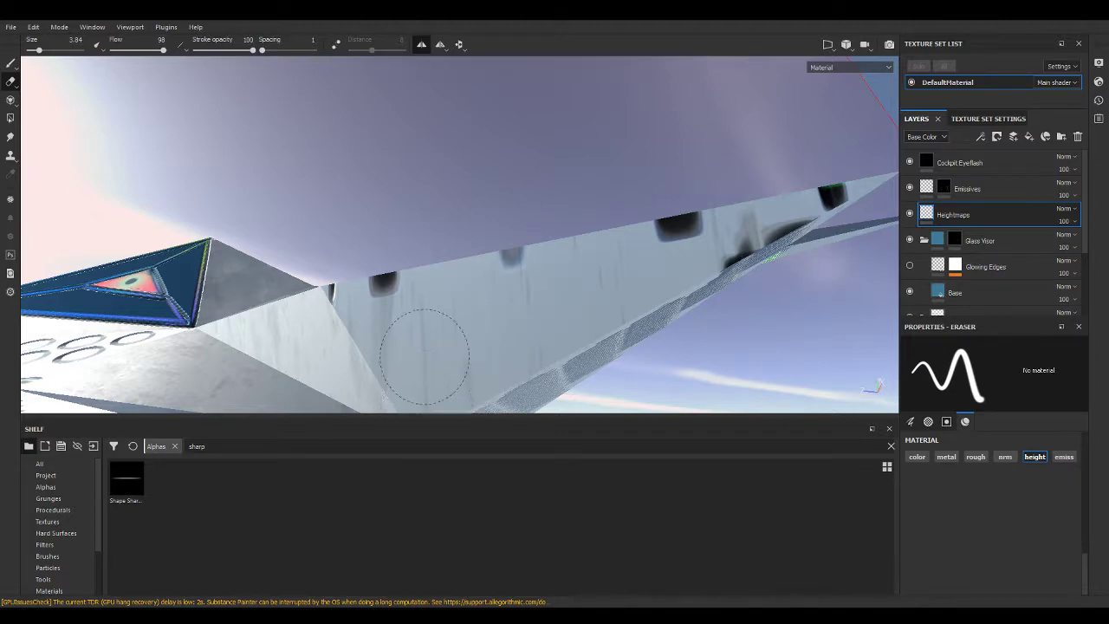
mouse_move(395, 279)
left_mouse_down("alt")
mouse_move(421, 315)
mouse_move(372, 299)
mouse_move(382, 294)
left_mouse_up("alt")
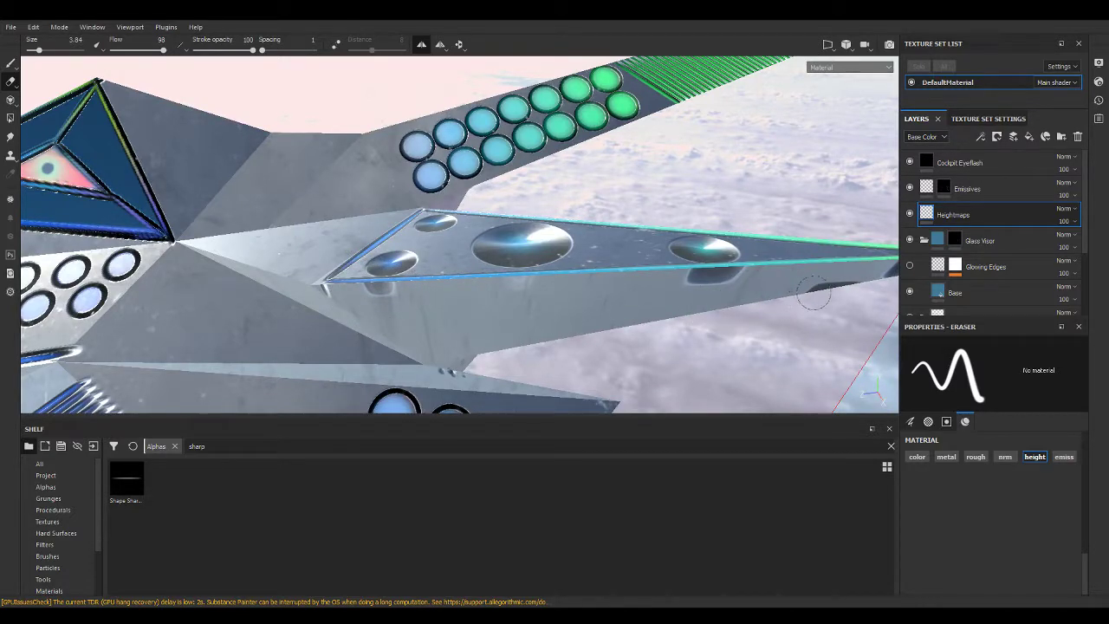
Toggle the Heightmaps layer to compare, and test an eraser stroke on the blue edge, then undo it.
mouse_move(636, 301)
left_mouse_down("alt")
mouse_move(637, 357)
mouse_move(653, 383)
left_mouse_up("alt")
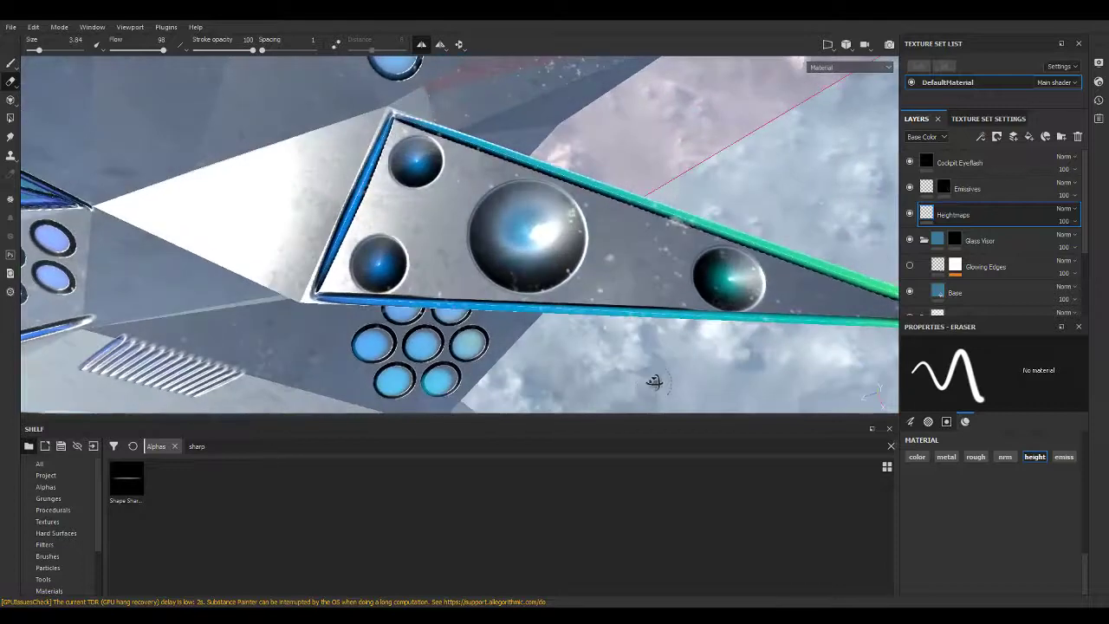
left_click(910, 213)
left_click(910, 213)
left_click_drag(563, 225, 482, 221, "alt")
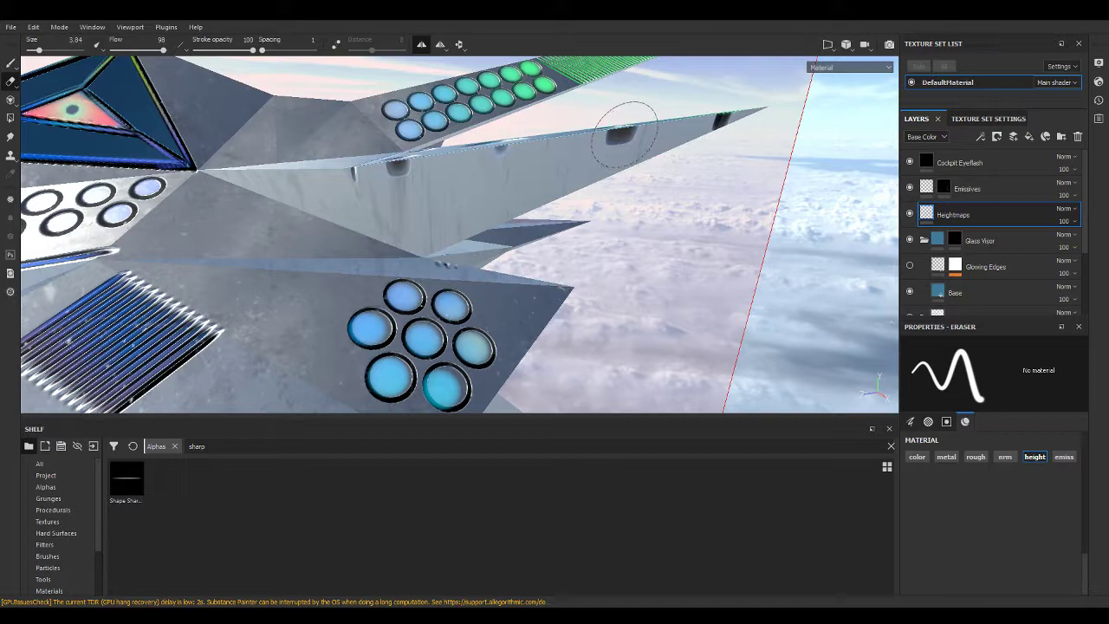
left_click_drag(623, 130, 625, 139, "alt")
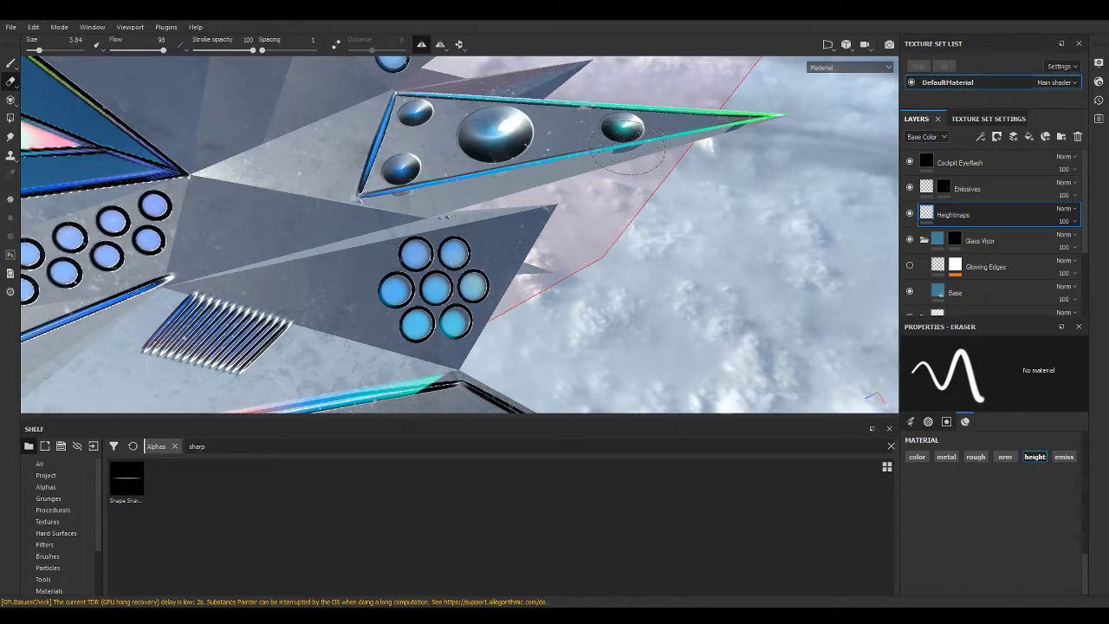
mouse_move(628, 152)
left_mouse_down("alt")
mouse_move(550, 126)
mouse_move(557, 217)
mouse_move(610, 254)
left_mouse_up("alt")
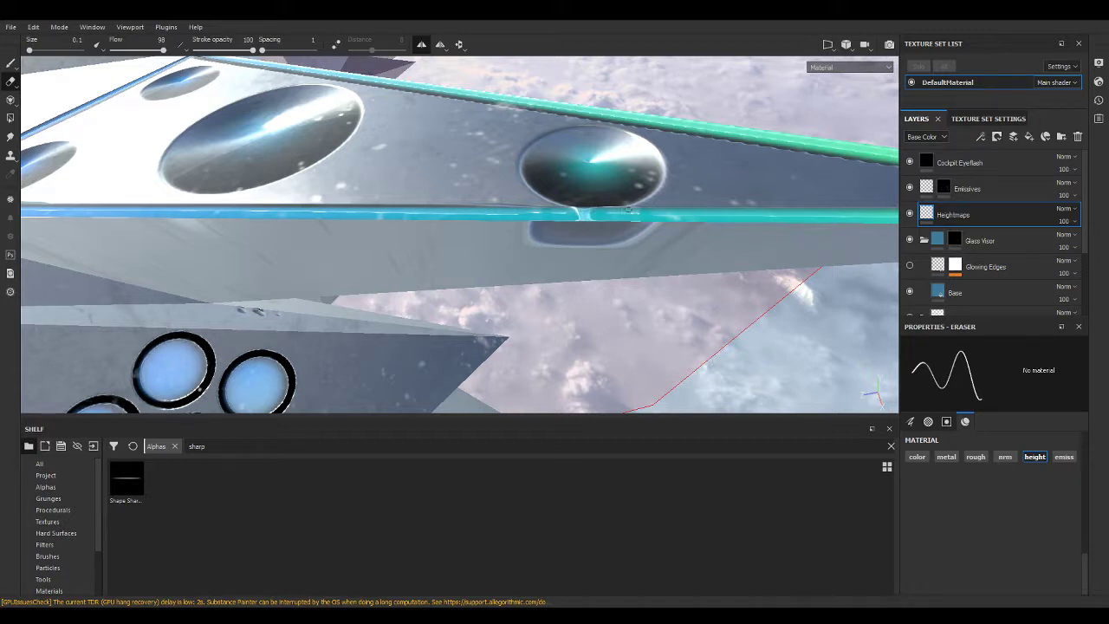
left_click_drag(586, 213, 636, 211)
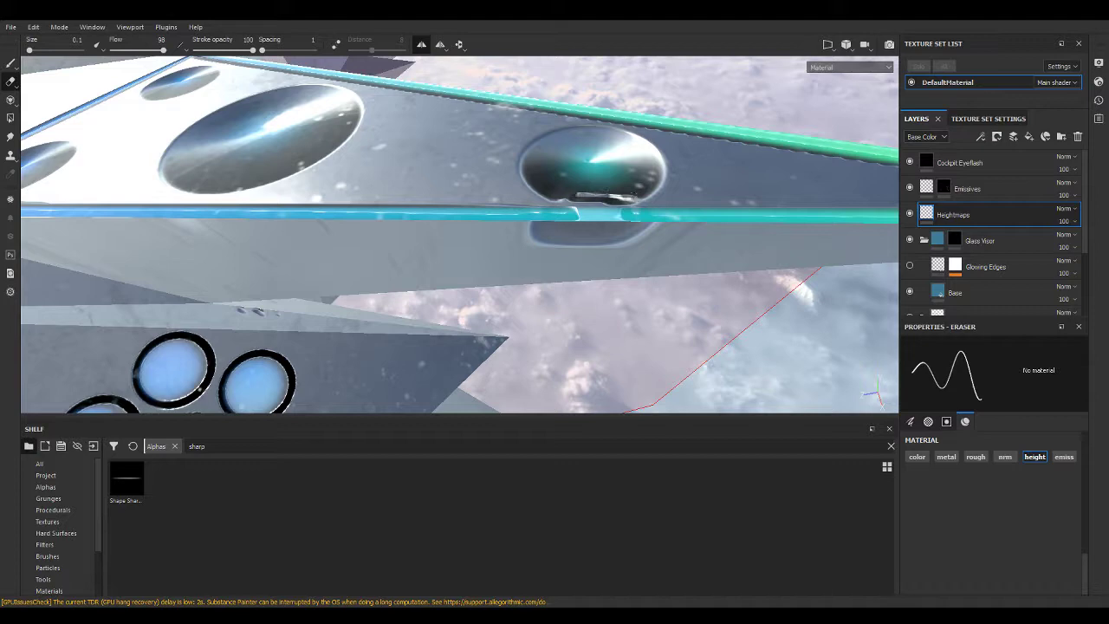
key("ctrl+z")
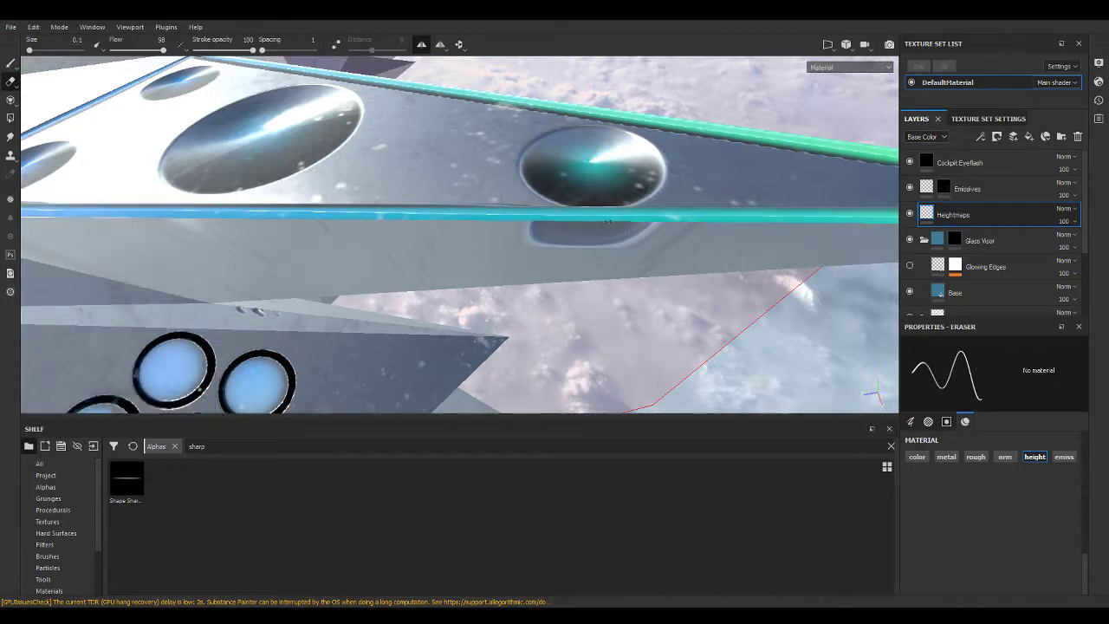
Compare the Heightmaps layer on and off and orbit around both vent-lined fins.
left_click_drag(615, 270, 596, 236, "alt")
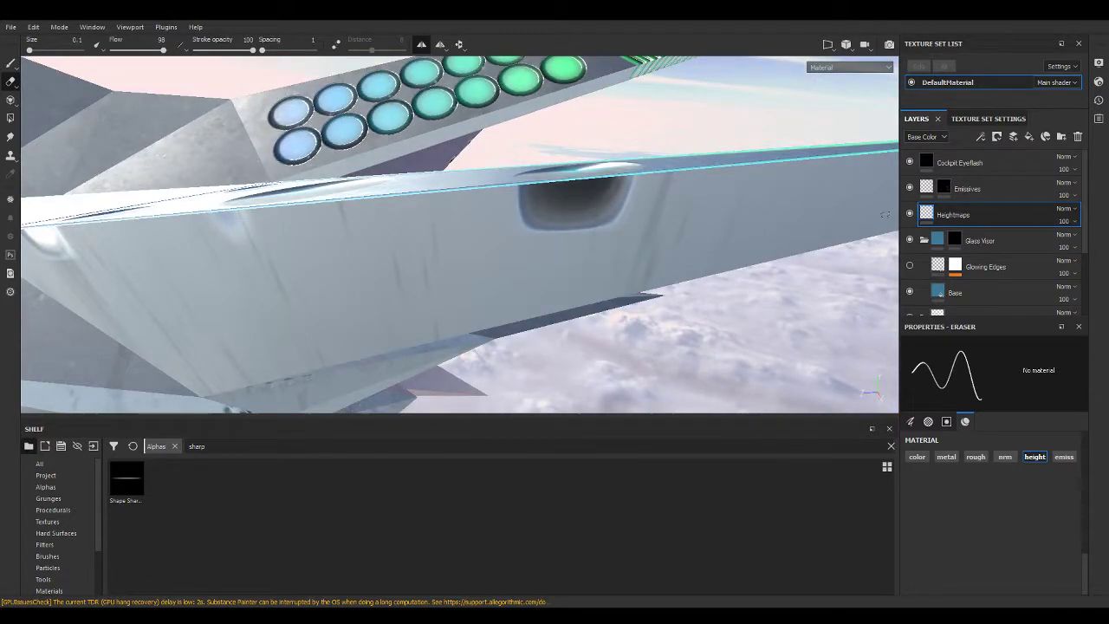
left_click(907, 214)
left_click(909, 214)
left_click(909, 214)
left_click(908, 214)
left_click_drag(894, 212, 780, 225, "alt")
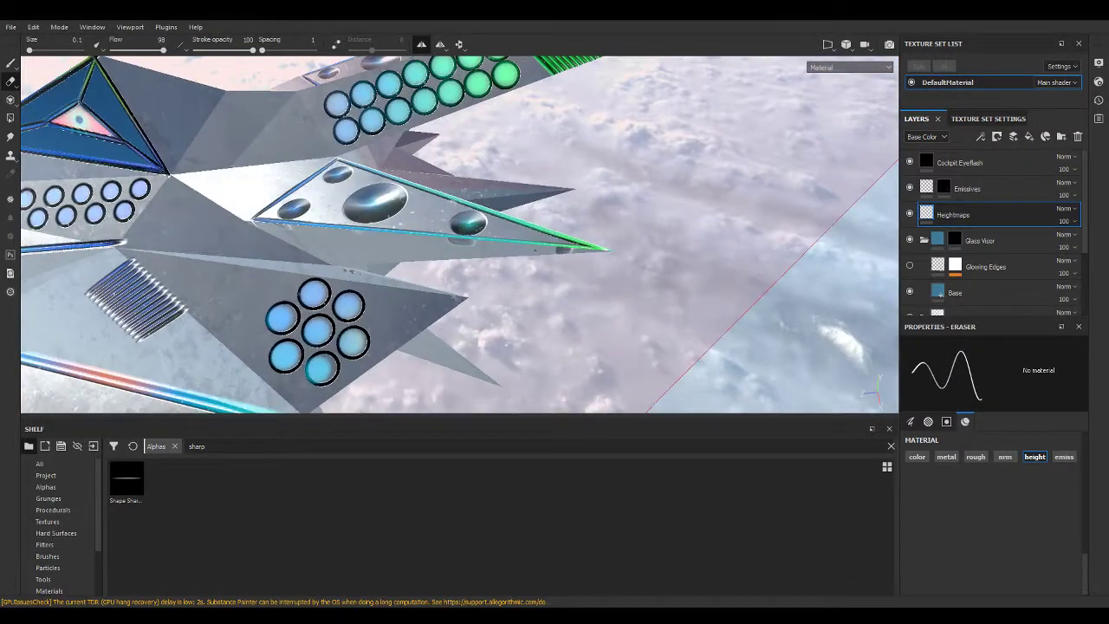
mouse_move(563, 250)
left_mouse_down("alt")
mouse_move(514, 252)
mouse_move(349, 212)
left_mouse_up("alt")
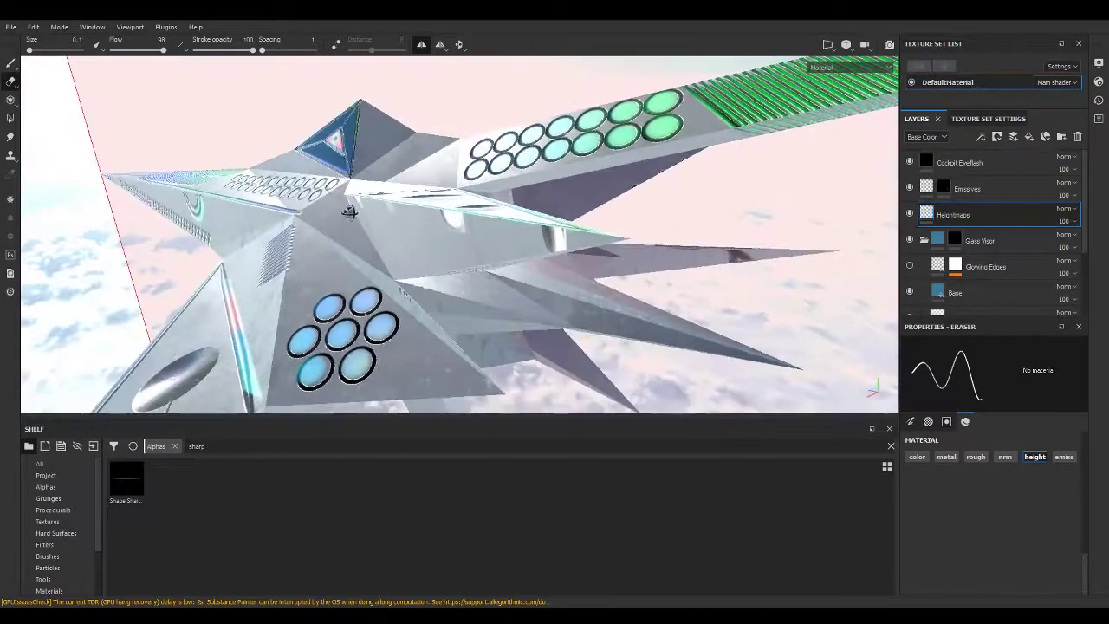
mouse_move(411, 325)
left_mouse_down("alt")
mouse_move(485, 347)
mouse_move(370, 404)
mouse_move(482, 261)
mouse_move(527, 136)
mouse_move(589, 198)
mouse_move(284, 212)
mouse_move(337, 207)
mouse_move(341, 218)
left_mouse_up("alt")
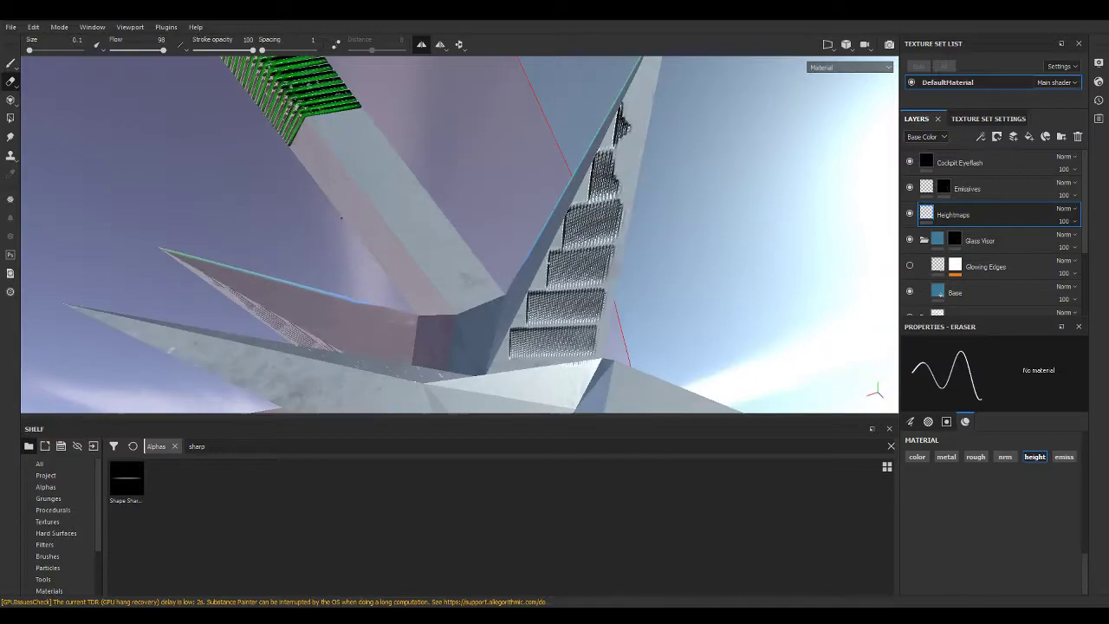
mouse_move(527, 181)
left_mouse_down("alt")
mouse_move(527, 193)
mouse_move(626, 193)
mouse_move(502, 177)
mouse_move(554, 166)
left_mouse_up("alt")
mouse_move(554, 166)
right_mouse_down("ctrl")
mouse_move(580, 177)
mouse_move(544, 179)
right_mouse_up("ctrl")
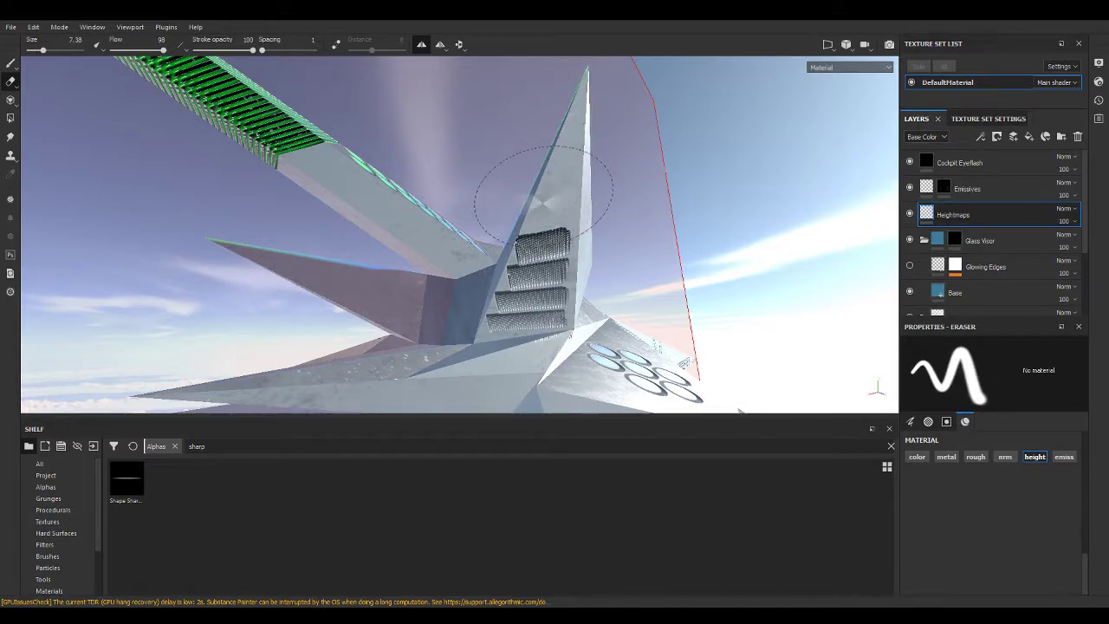
left_click_drag(543, 180, 471, 123, "alt")
mouse_move(478, 230)
left_mouse_down("alt")
mouse_move(633, 181)
mouse_move(628, 233)
mouse_move(737, 248)
mouse_move(687, 279)
left_mouse_up("alt")
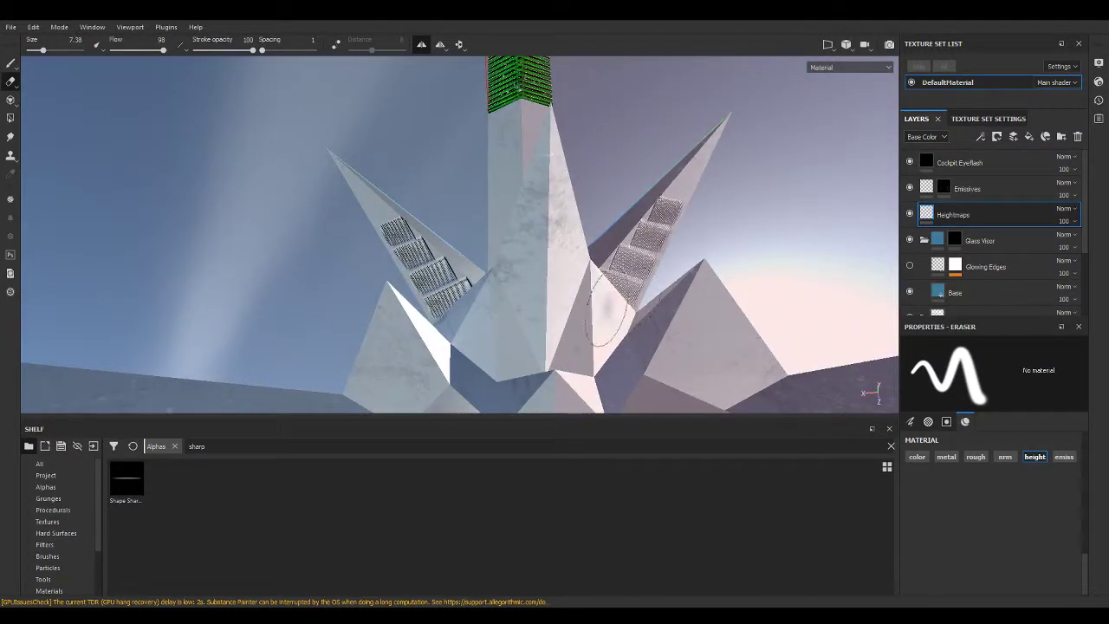
left_click(567, 441)
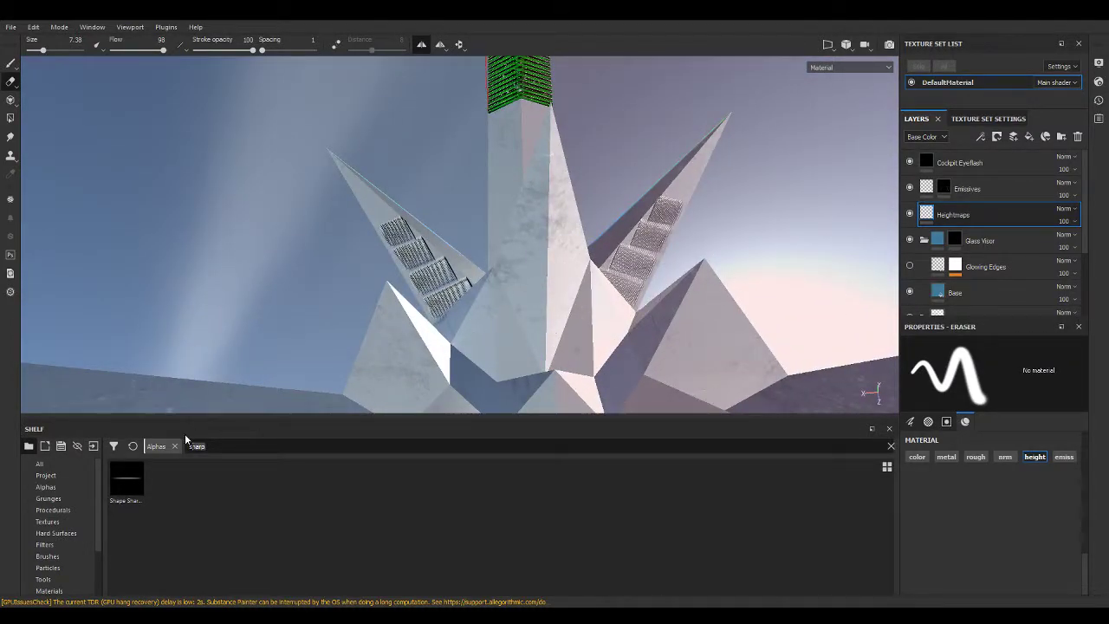
Paint green glow on the fin's top vent edge on the Emissives mask, undoing the wide stroke.
left_click(948, 194)
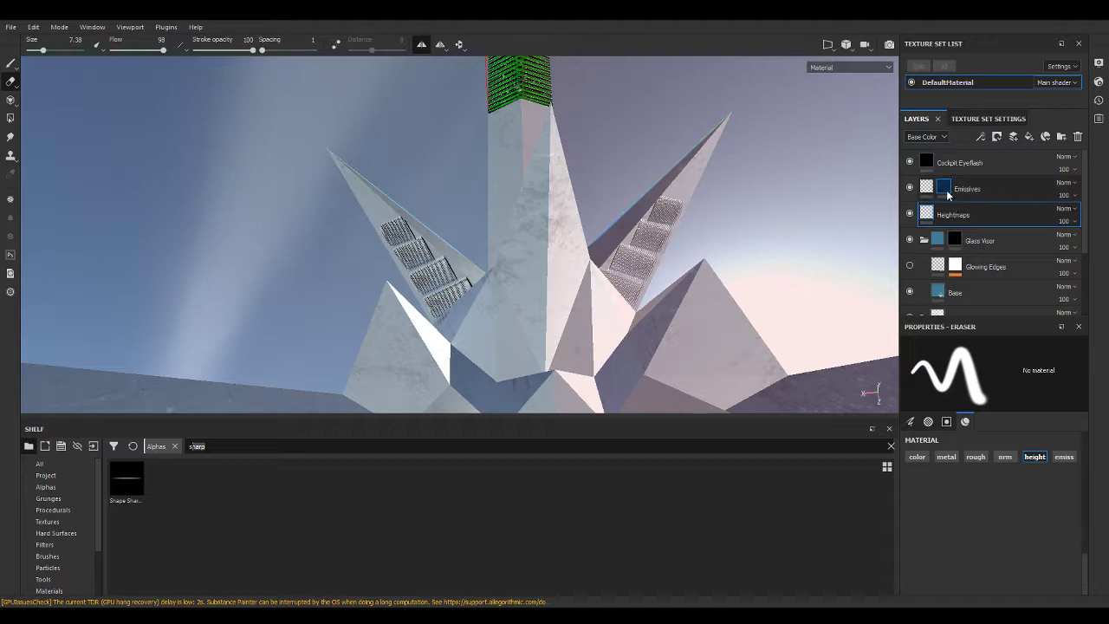
key("1")
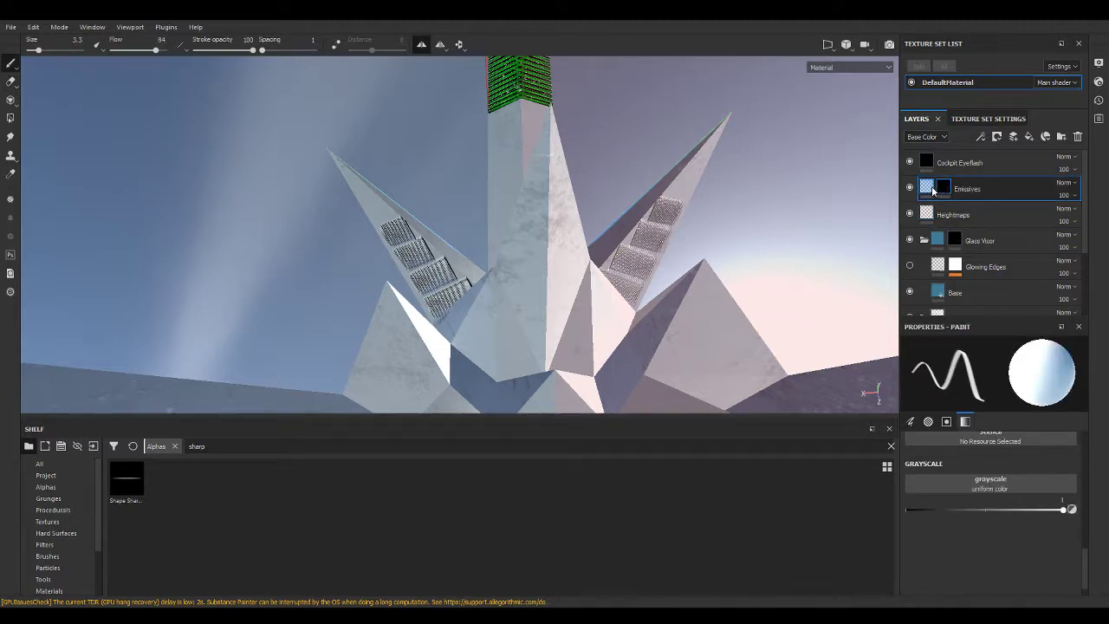
left_click_drag(588, 309, 554, 260, "alt")
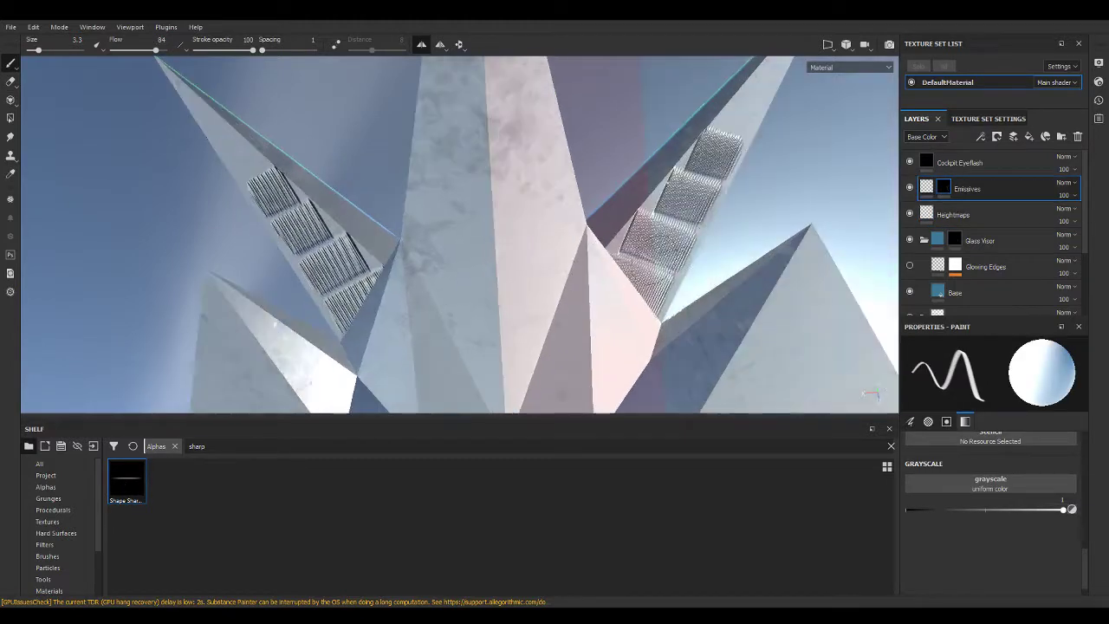
scroll(555, 260, "up", 3)
left_click_drag(485, 225, 424, 173, "alt")
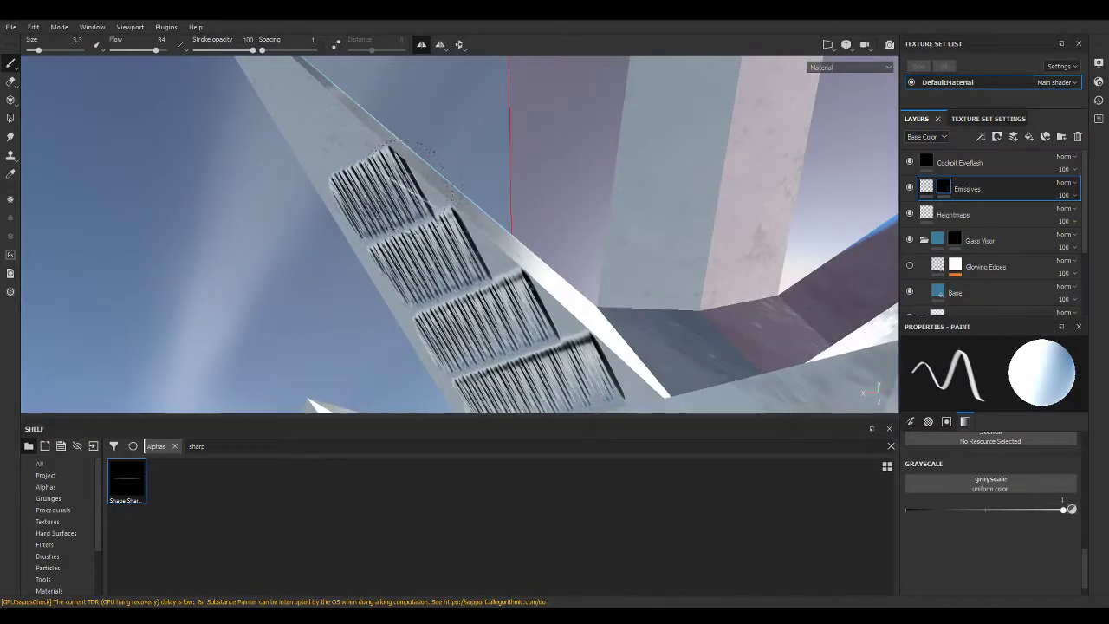
left_click(424, 177)
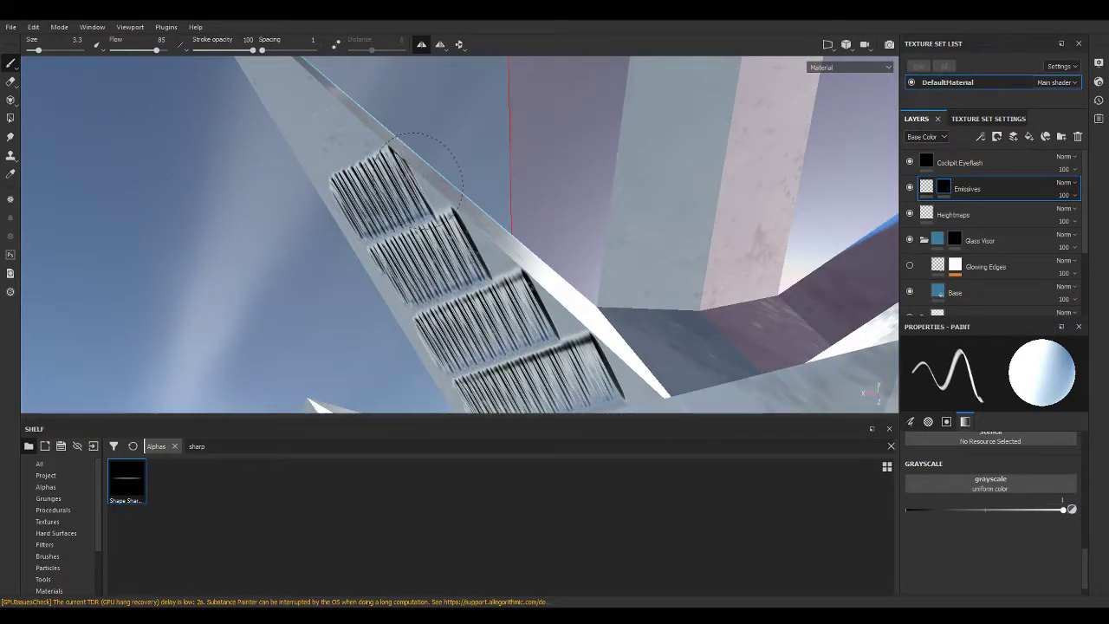
left_click_drag(425, 173, 425, 178)
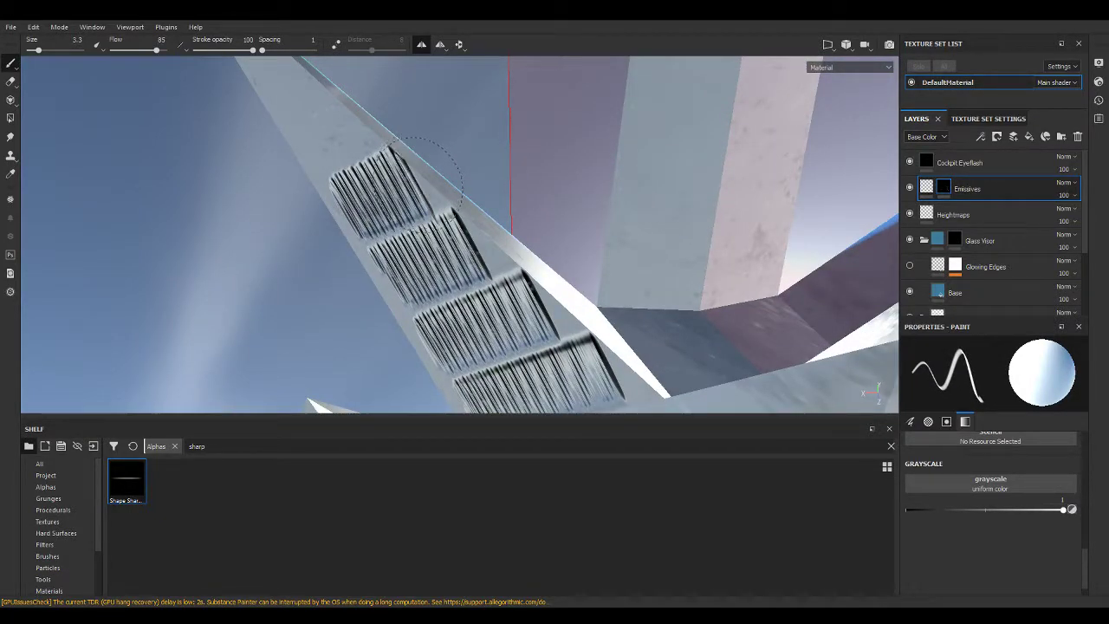
left_click_drag(325, 203, 780, 260)
key("ctrl+z")
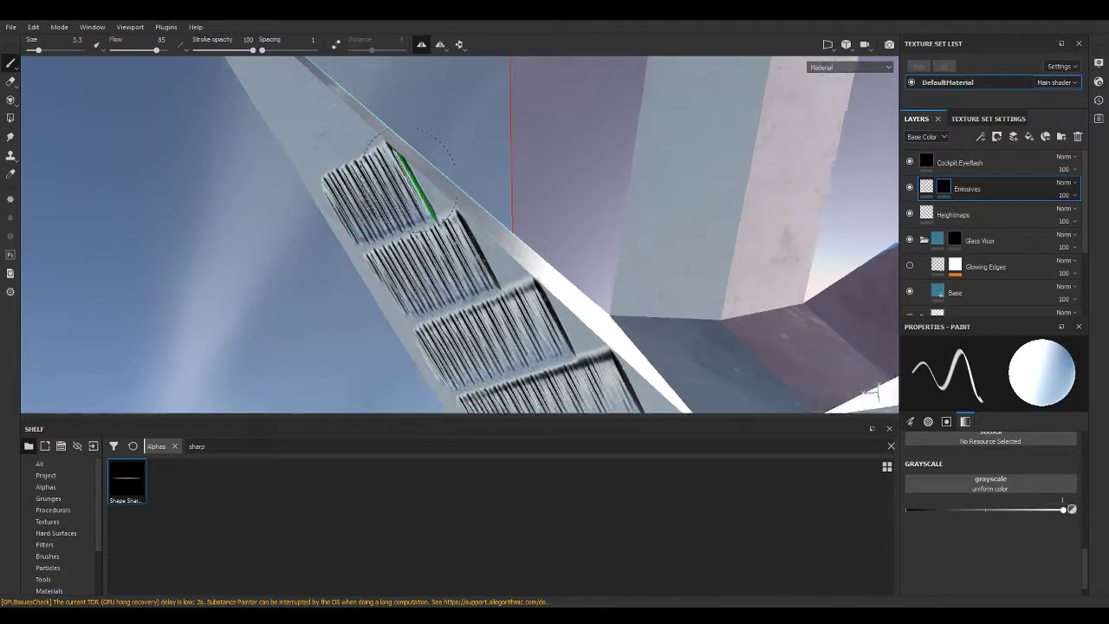
Set brush spacing to 7 and fill the top two rows of vent slats green with straight strokes.
scroll(1014, 474, "up", 5)
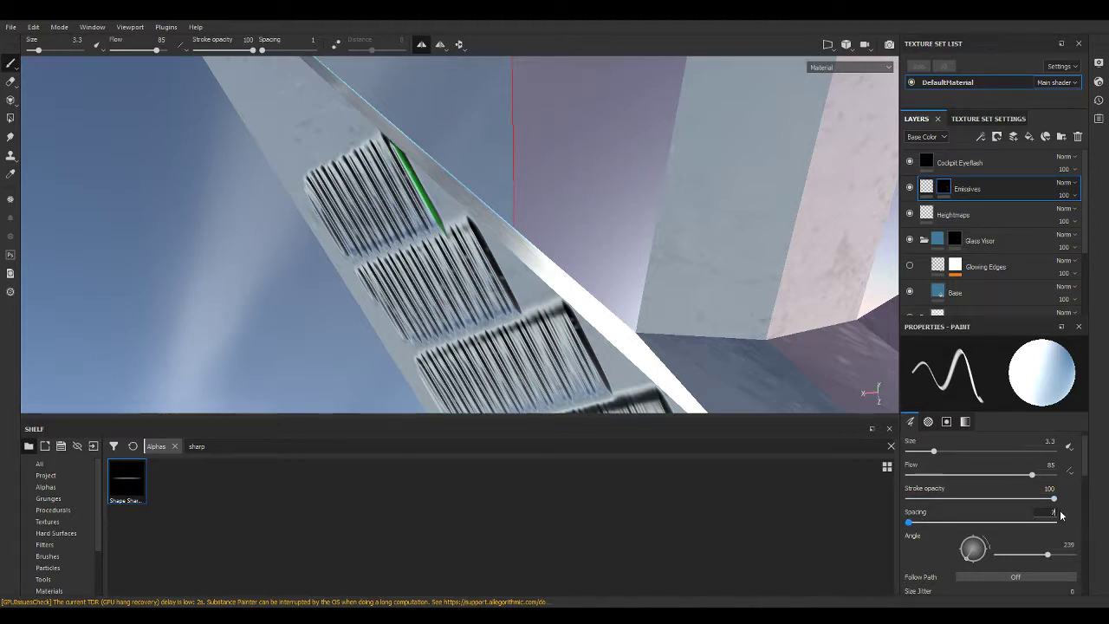
left_click_drag(896, 364, 819, 334)
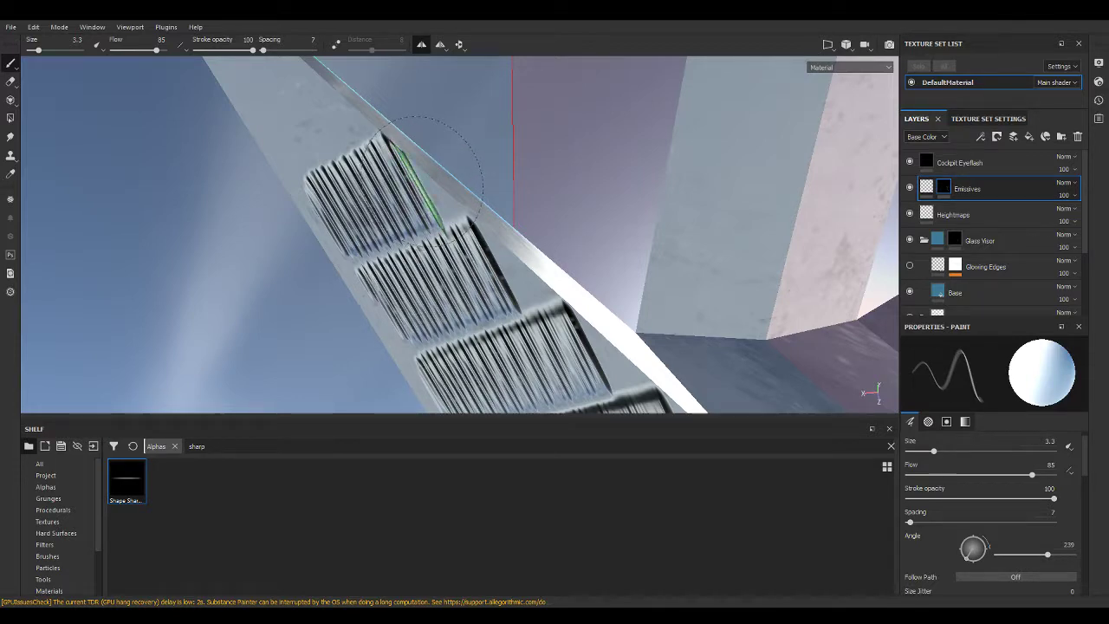
key("shift")
left_click(319, 211, "shift")
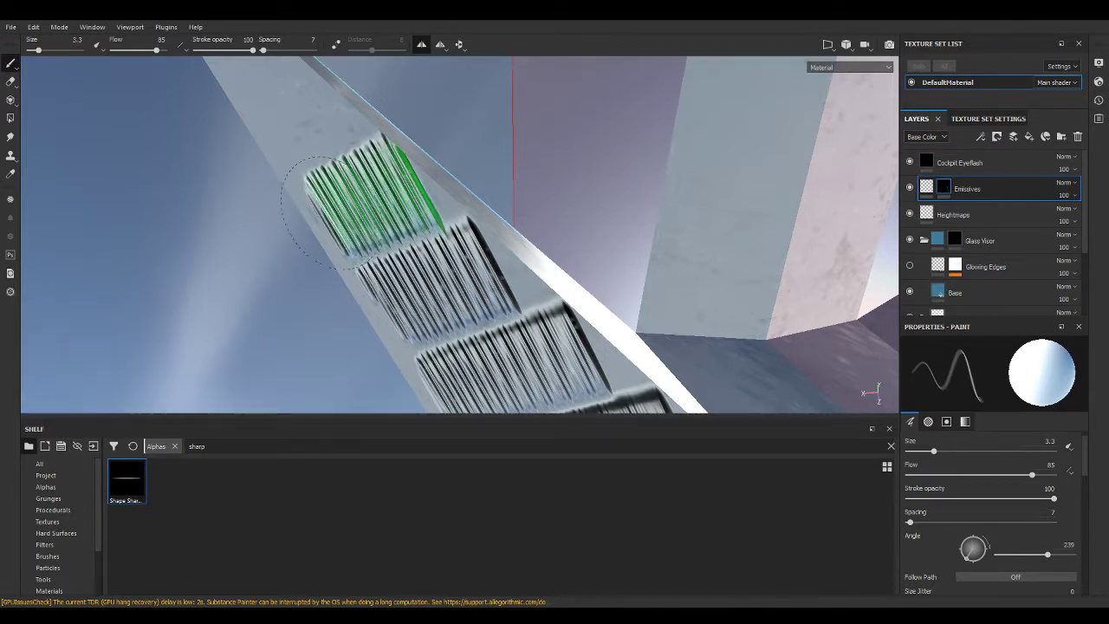
scroll(472, 230, "up", 1)
scroll(520, 251, "up", 2)
scroll(563, 277, "up", 1)
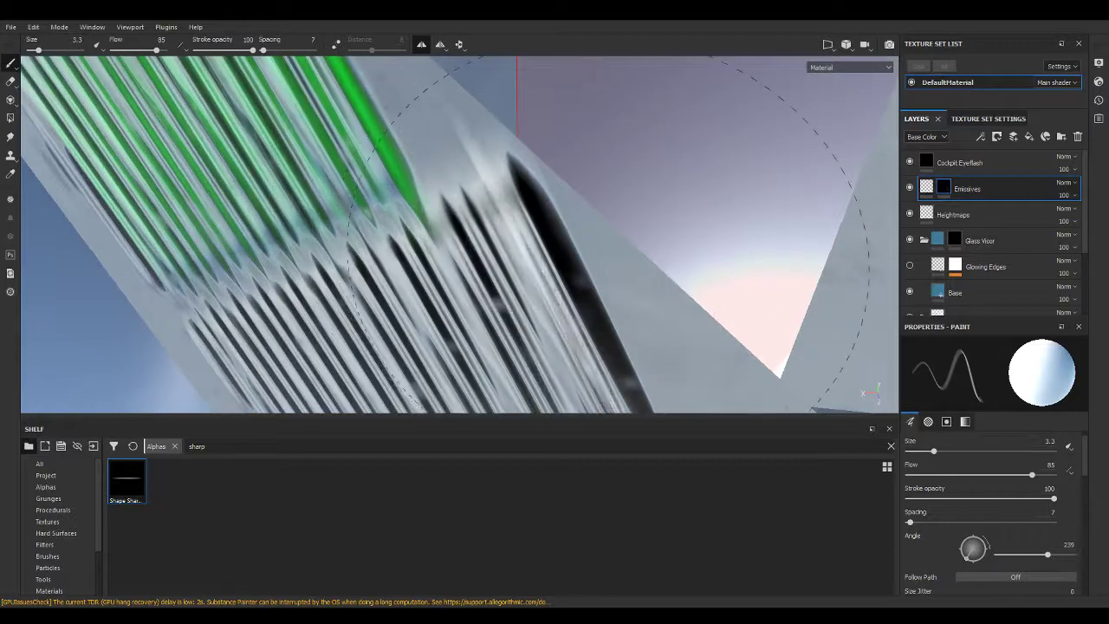
scroll(624, 320, "up", 1)
scroll(619, 286, "down", 1)
scroll(611, 216, "down", 2)
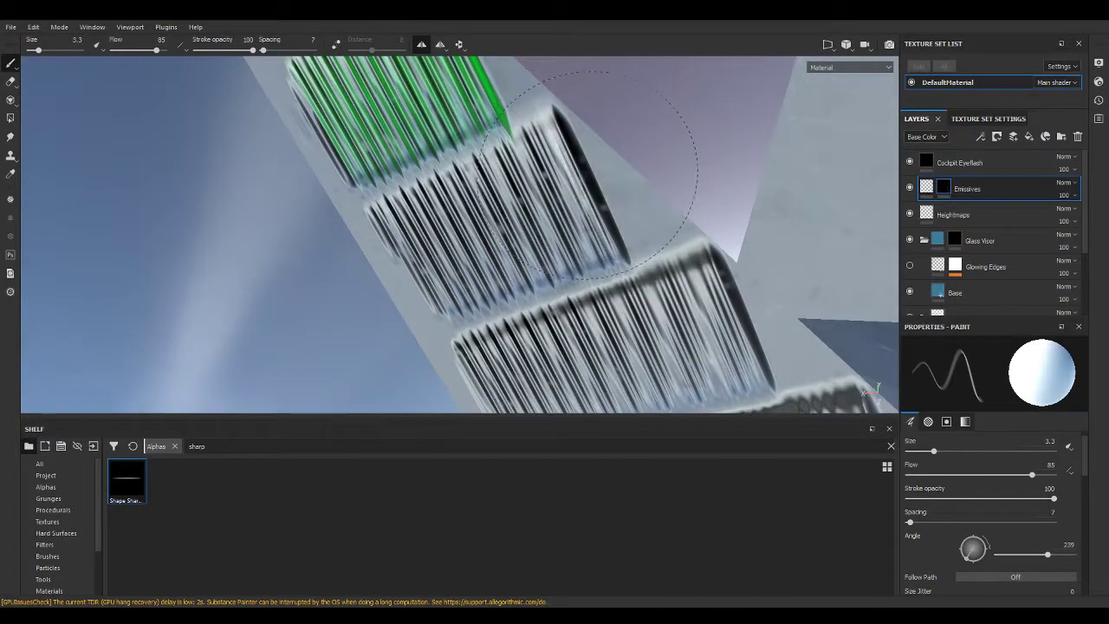
left_click(606, 174)
left_click(403, 251, "shift")
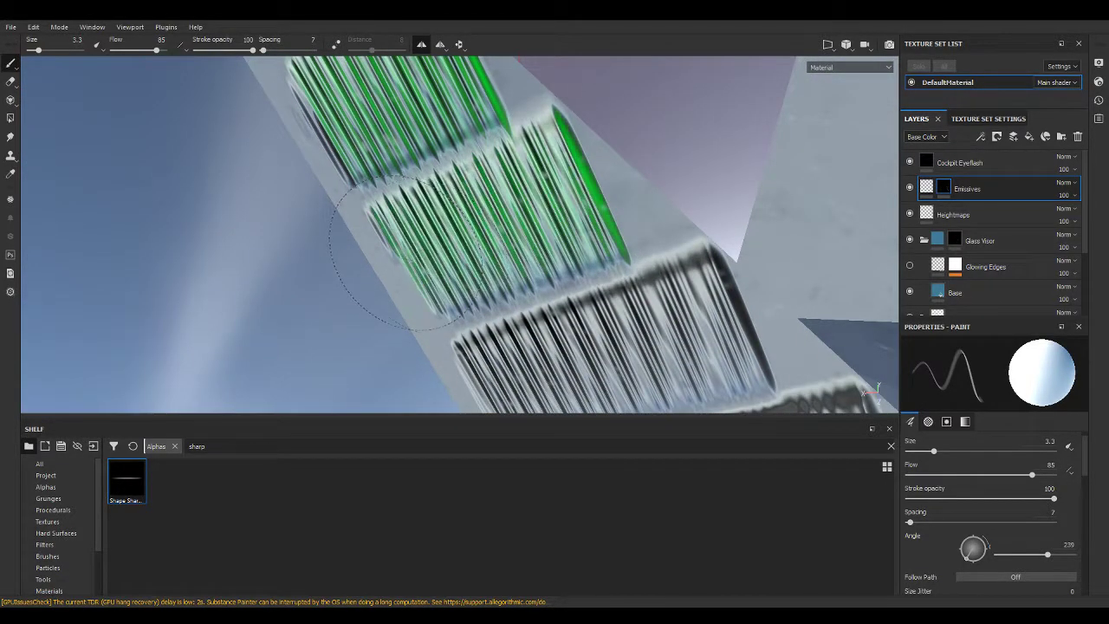
Paint the third row of vent slats green.
left_click_drag(624, 278, 693, 217, "alt")
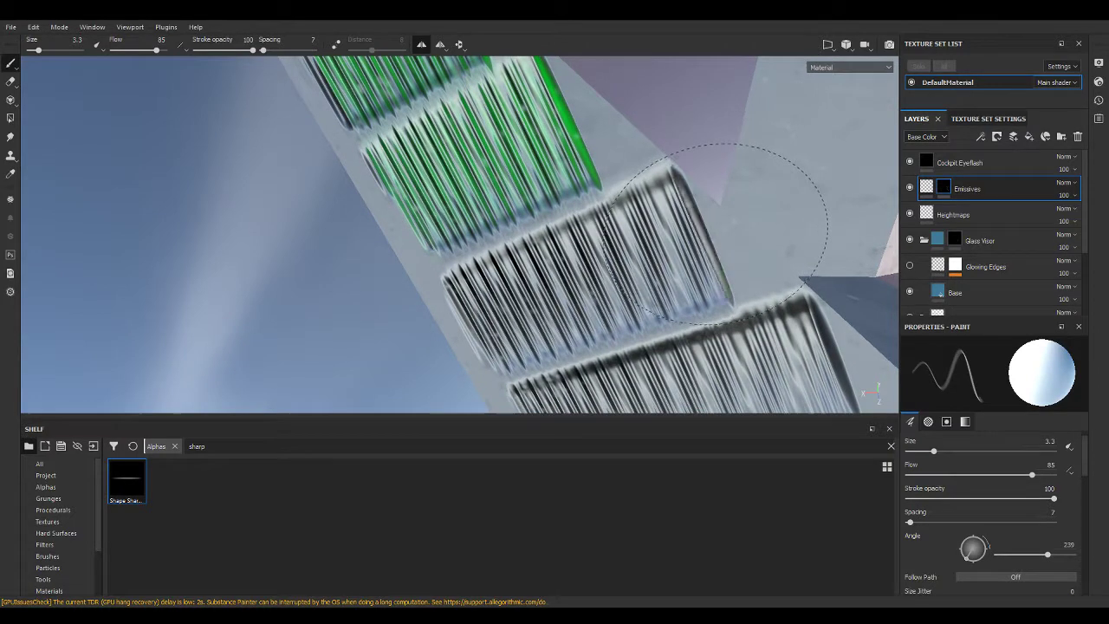
left_click_drag(481, 295, 762, 174, "alt")
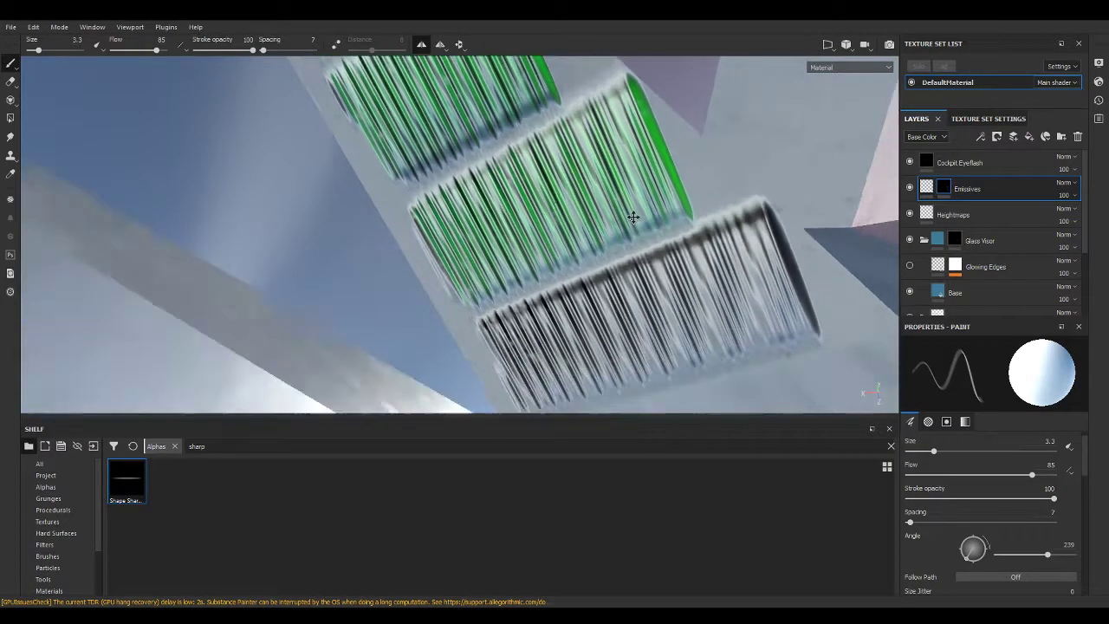
left_click(764, 175)
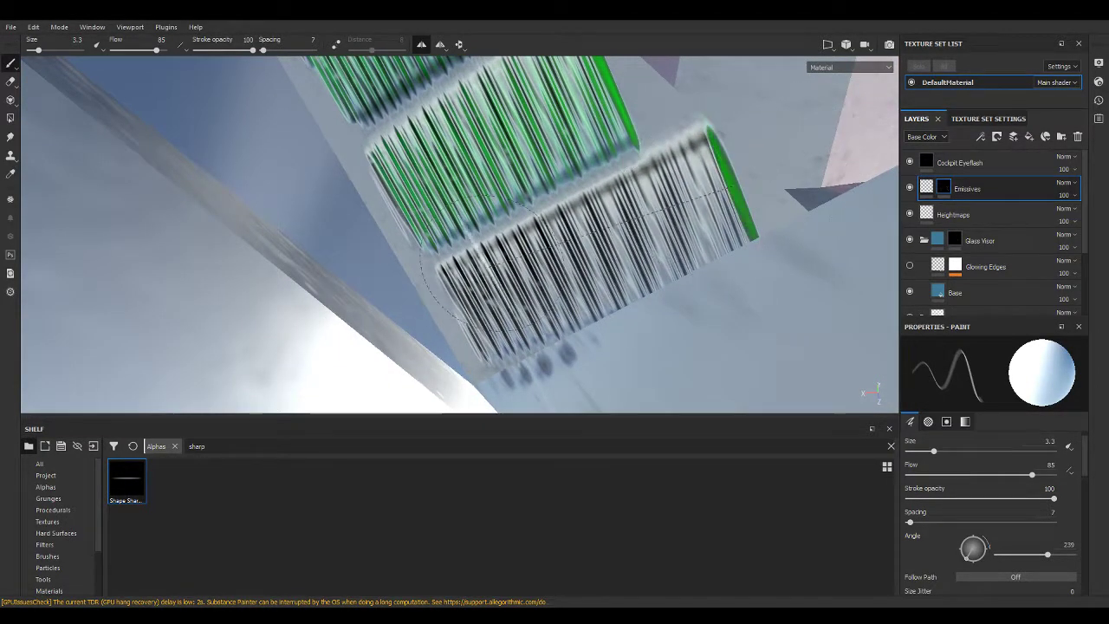
key("shift")
Orbit around the ship to inspect the green slats from the side, above and below.
mouse_move(473, 320)
left_mouse_down("alt")
mouse_move(702, 248)
mouse_move(557, 230)
mouse_move(760, 118)
left_mouse_up("alt")
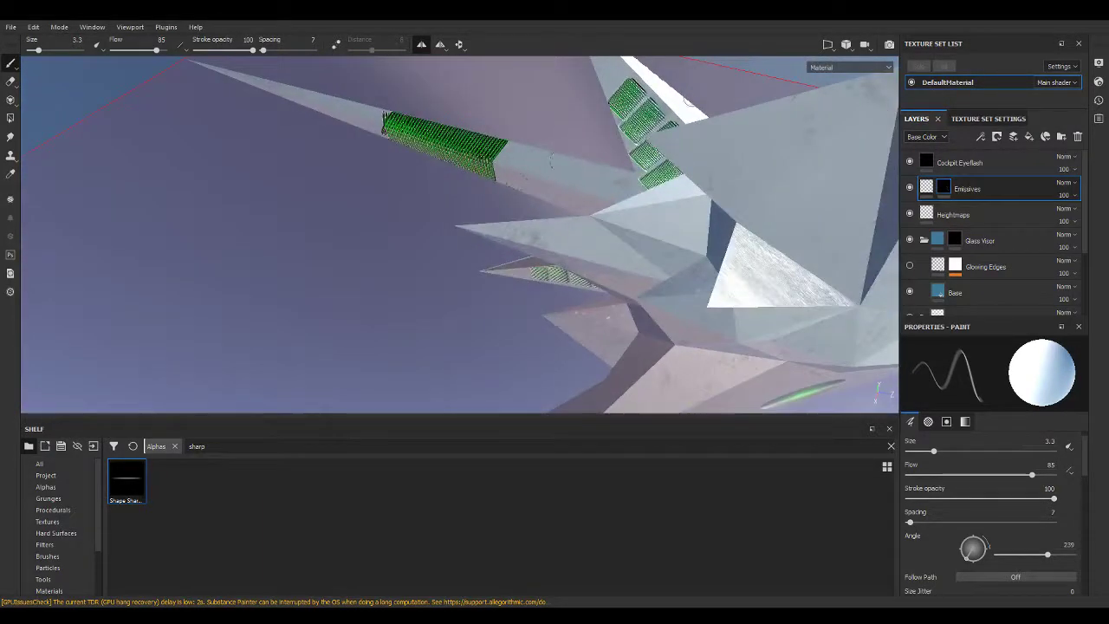
right_click_drag(759, 119, 734, 246, "alt")
mouse_move(735, 245)
left_mouse_down("alt")
mouse_move(656, 223)
mouse_move(797, 211)
mouse_move(1045, 226)
mouse_move(681, 292)
mouse_move(713, 288)
left_mouse_up("alt")
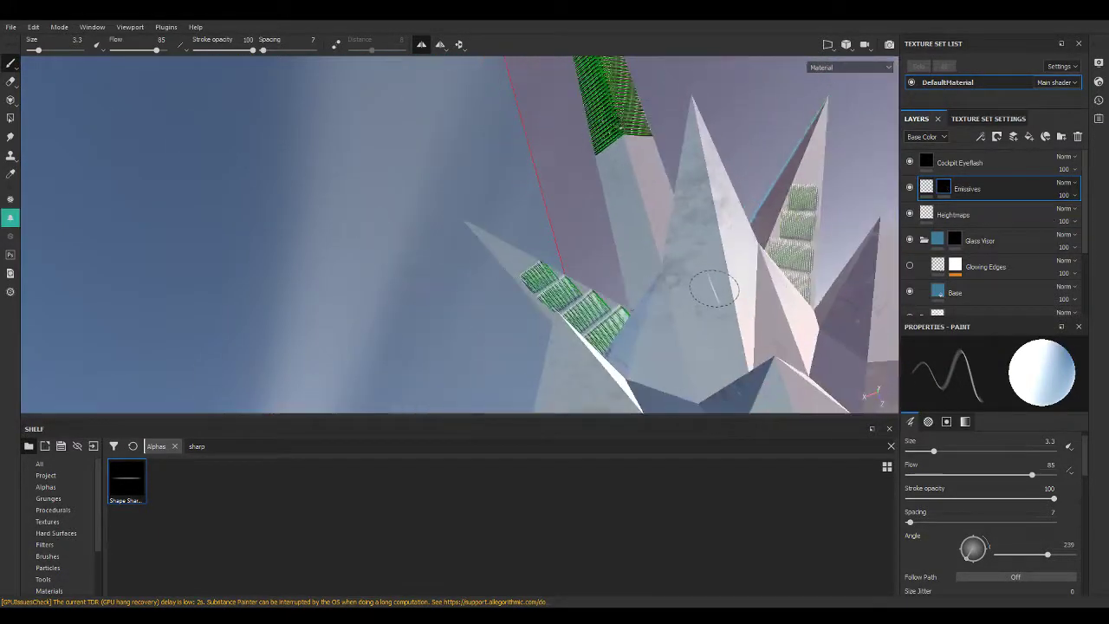
mouse_move(726, 208)
left_mouse_down("alt")
mouse_move(673, 329)
mouse_move(881, 335)
mouse_move(465, 336)
mouse_move(560, 298)
mouse_move(594, 158)
mouse_move(626, 208)
mouse_move(268, 156)
mouse_move(469, 132)
mouse_move(638, 171)
mouse_move(678, 165)
mouse_move(698, 292)
mouse_move(667, 312)
mouse_move(857, 179)
mouse_move(883, 174)
left_mouse_up("alt")
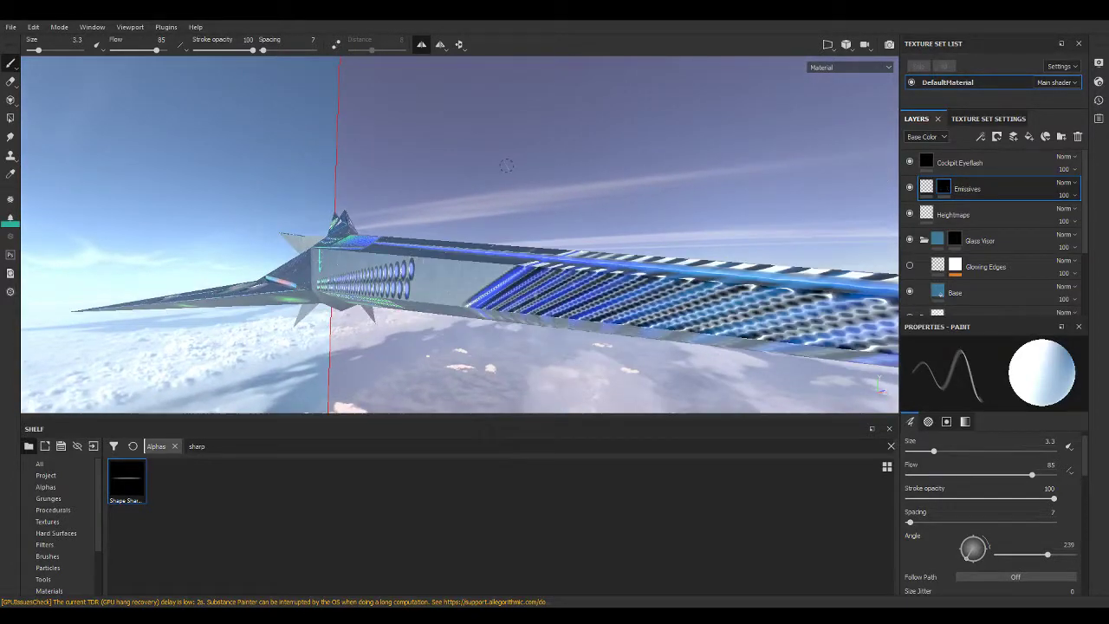
mouse_move(507, 165)
left_mouse_down("alt")
mouse_move(470, 179)
mouse_move(458, 210)
mouse_move(527, 255)
mouse_move(621, 267)
mouse_move(780, 234)
left_mouse_up("alt")
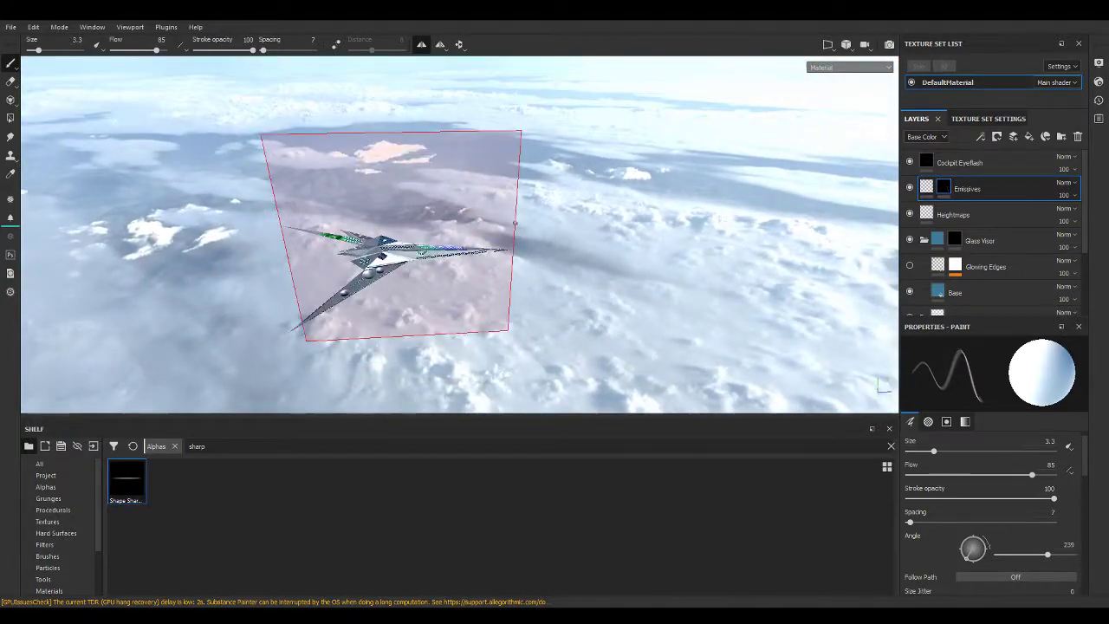
left_click_drag(514, 224, 482, 156, "alt")
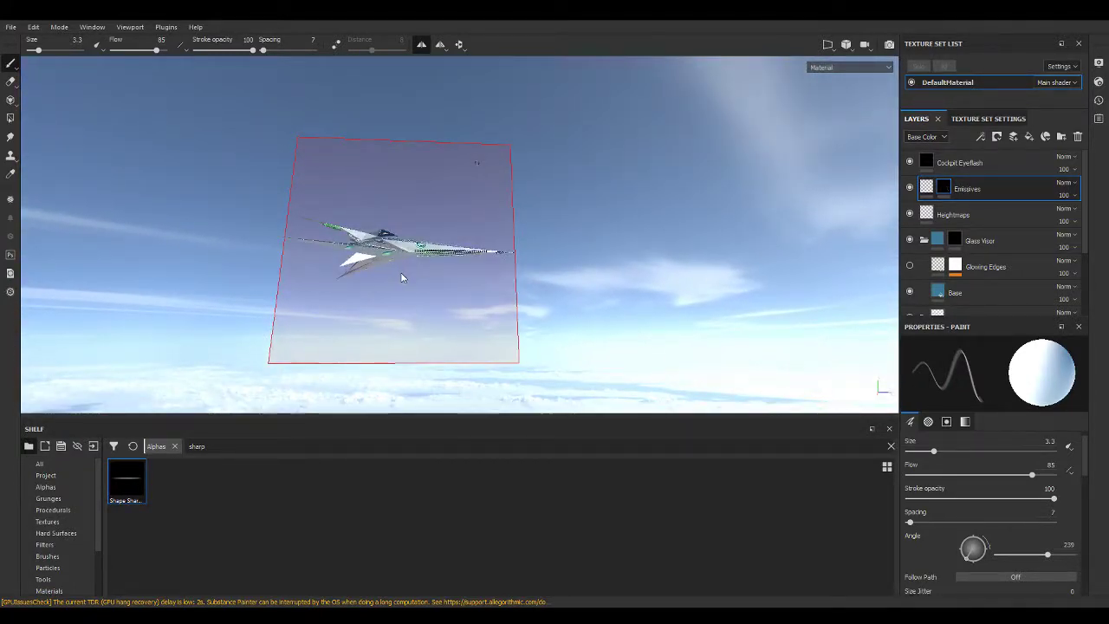
scroll(401, 272, "up", 2)
scroll(407, 272, "up", 3)
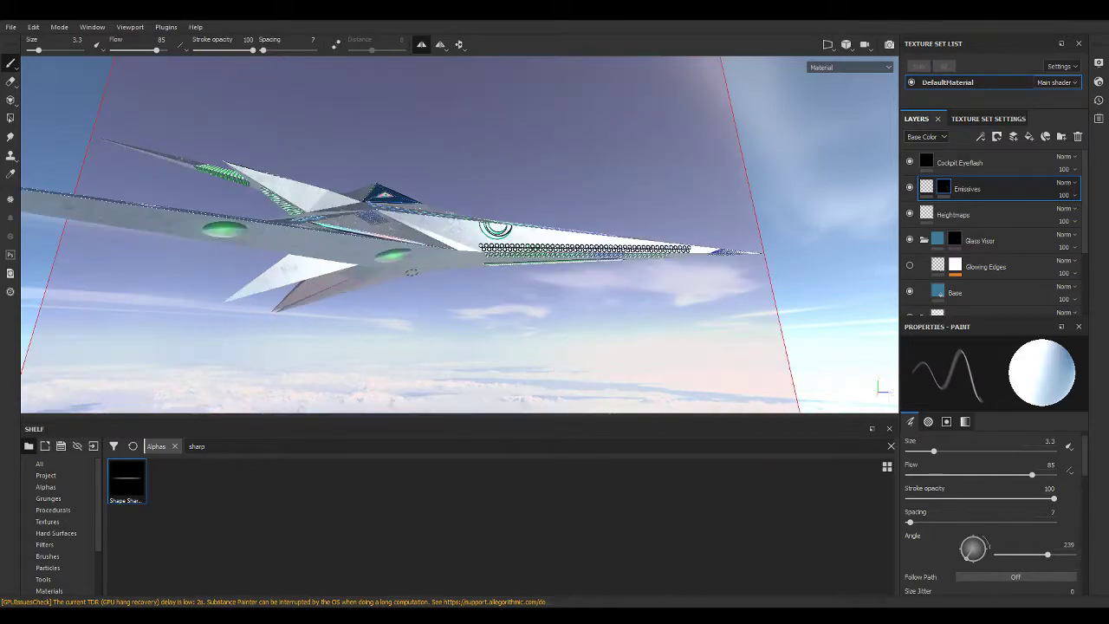
scroll(414, 271, "up", 2)
mouse_move(459, 234)
left_mouse_down("alt")
mouse_move(641, 221)
mouse_move(545, 246)
mouse_move(626, 250)
mouse_move(638, 262)
left_mouse_up("alt")
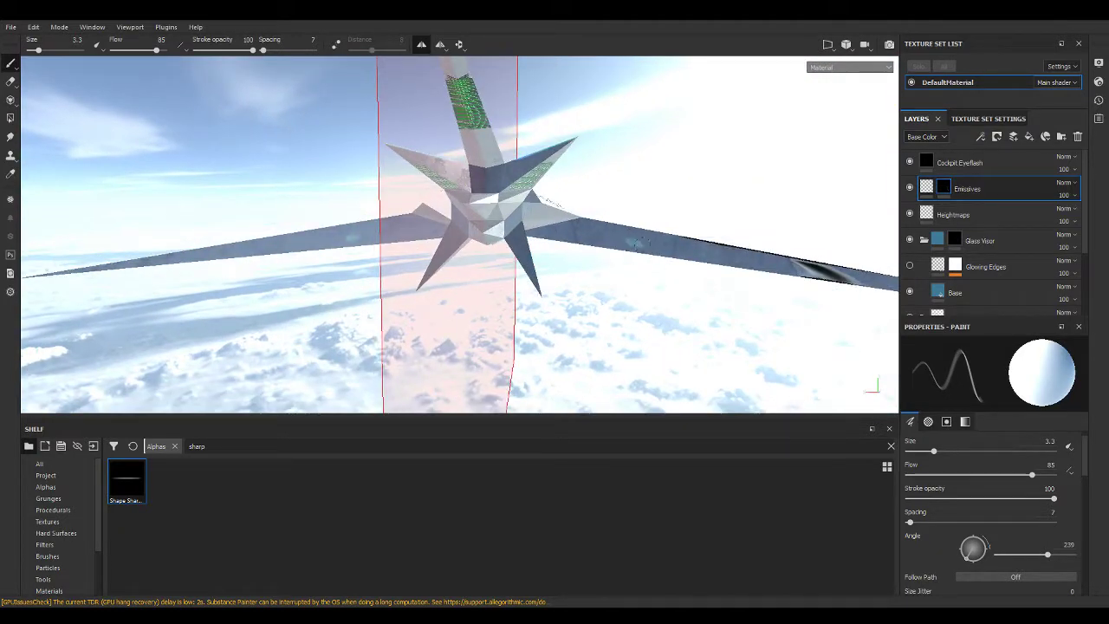
mouse_move(584, 238)
left_mouse_down("alt")
mouse_move(556, 261)
mouse_move(604, 262)
mouse_move(570, 359)
left_mouse_up("alt")
Search alphas for 'circle', pick Shape Border, test-stamp green rings, then undo them.
left_click(281, 444)
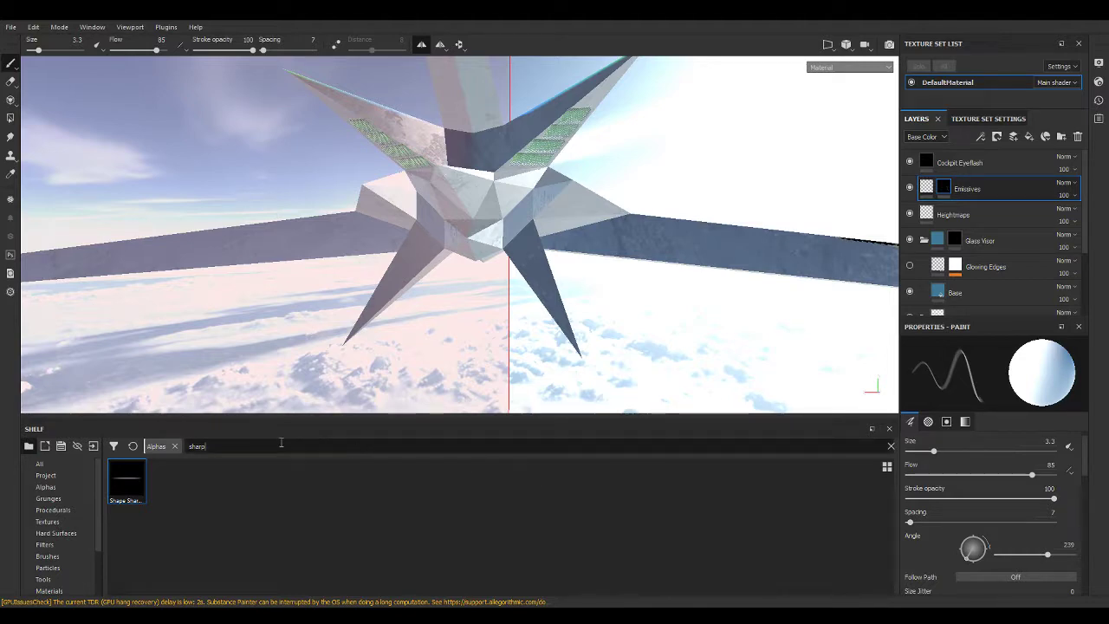
key("BackSpace")
key("BackSpace")
key("BackSpace")
type("circle")
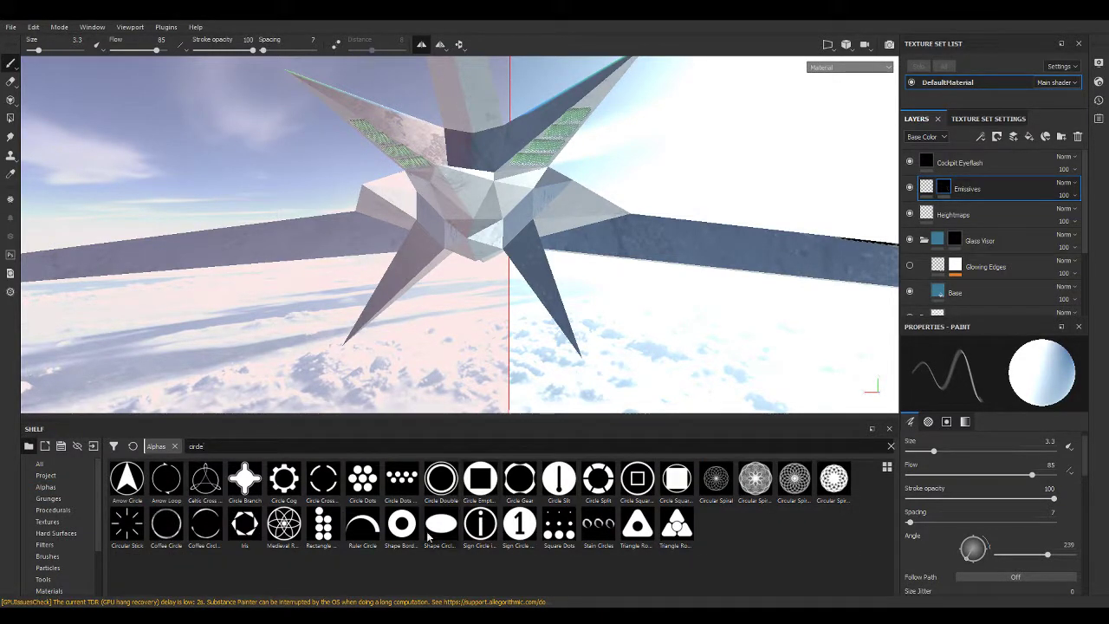
left_click(398, 528)
mouse_move(629, 214)
left_mouse_down("alt")
mouse_move(638, 205)
mouse_move(618, 285)
left_mouse_up("alt")
left_click(657, 266)
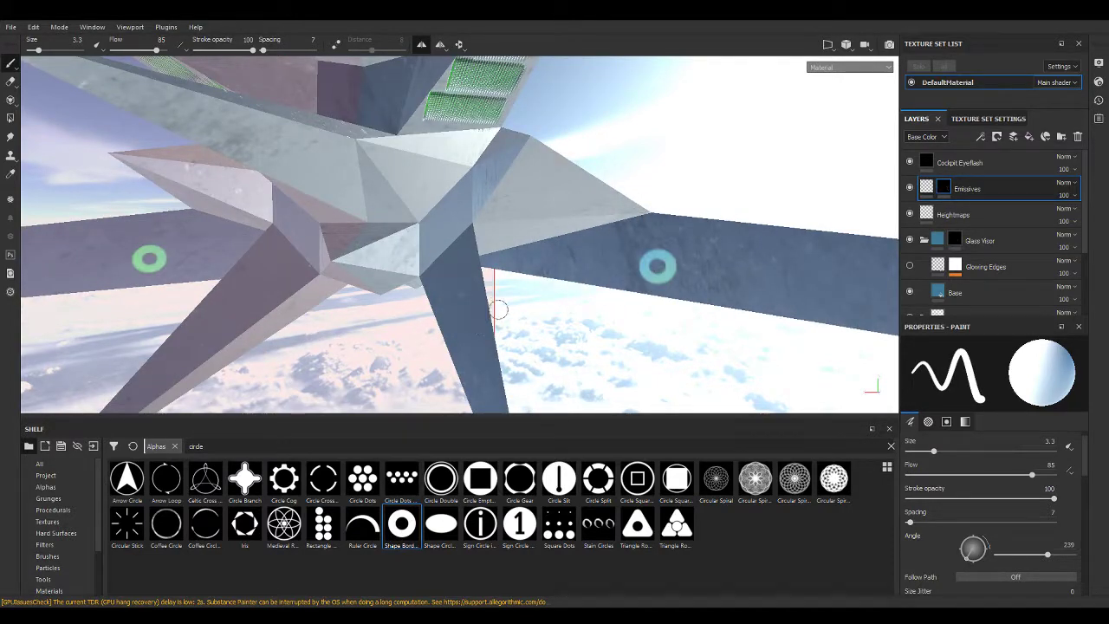
key("ctrl+z")
Select the Heightmaps layer and load the ring-shaped Shape Border alpha on the brush.
left_click(952, 214)
key("e")
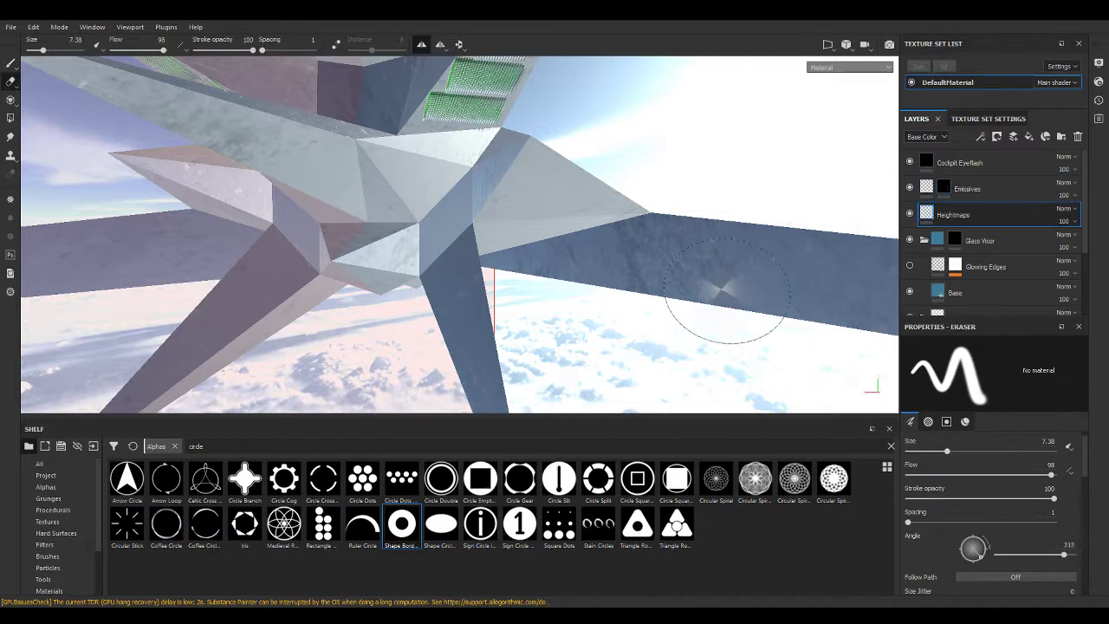
scroll(1041, 550, "down", 5)
scroll(1041, 550, "down", 3)
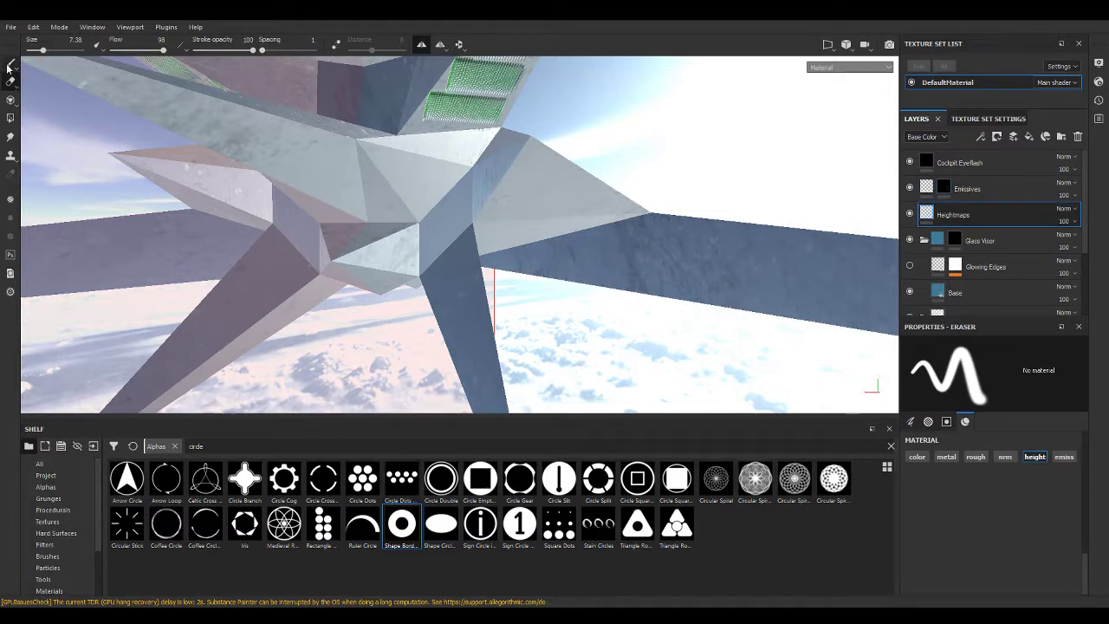
left_click(418, 531)
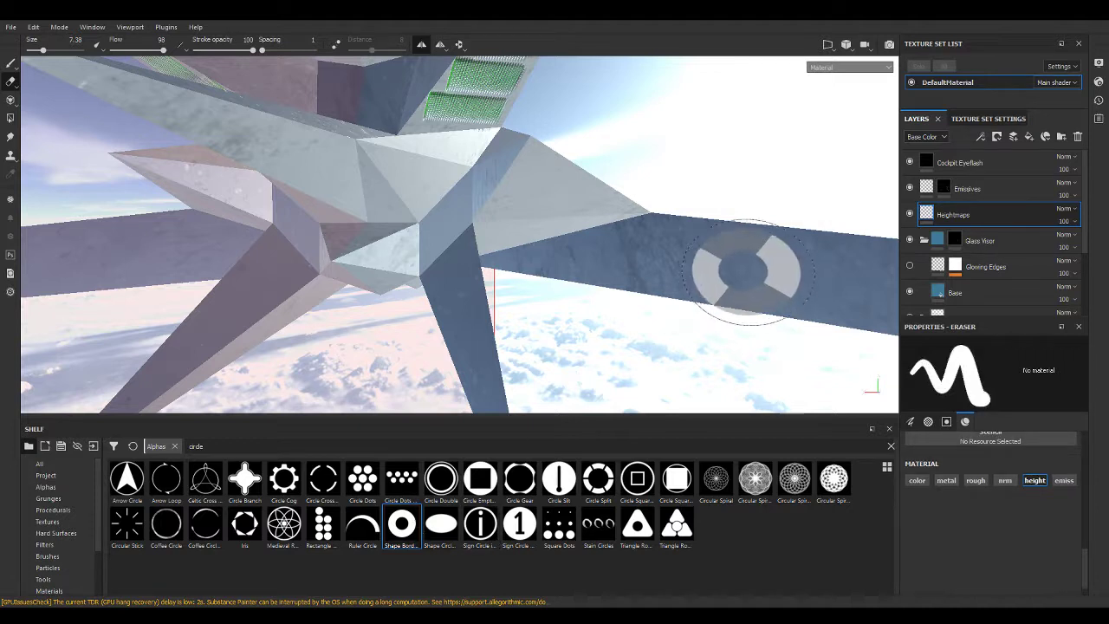
Paint with height only, colour and emissive off, stamping ring shapes onto both wings.
left_click(10, 63)
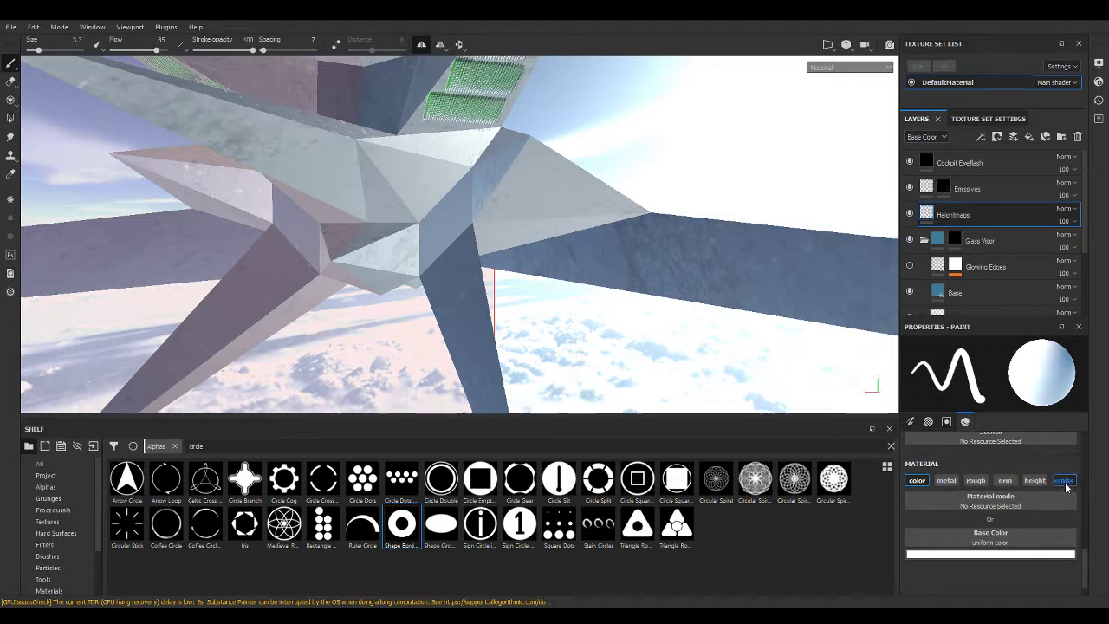
left_click(1034, 479)
left_click(916, 478)
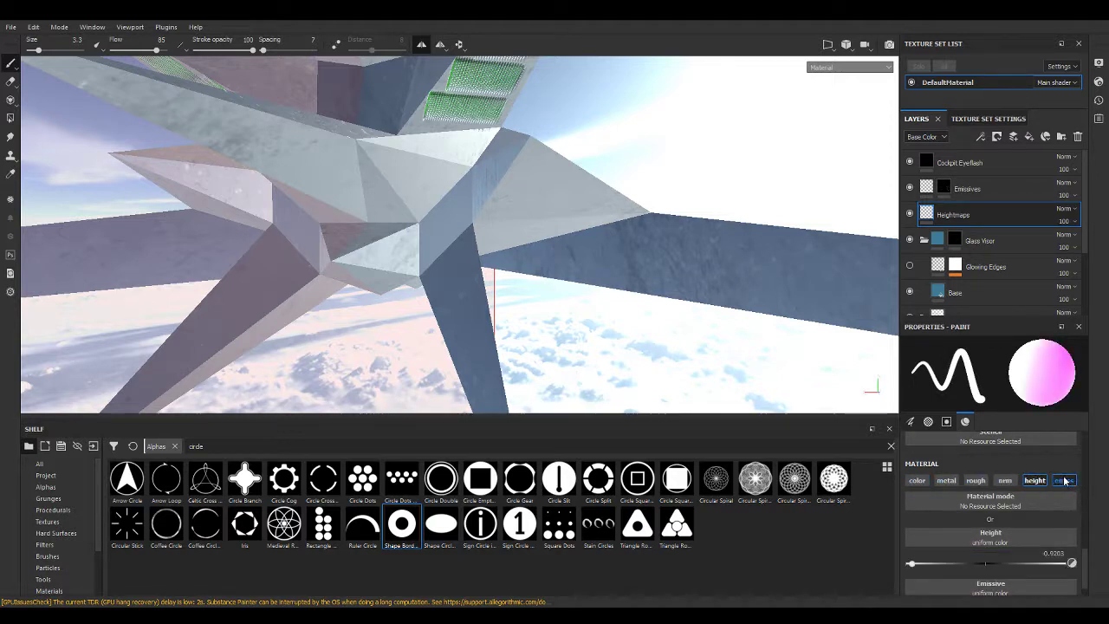
left_click(1035, 480)
left_click(1039, 482)
left_click(1065, 481)
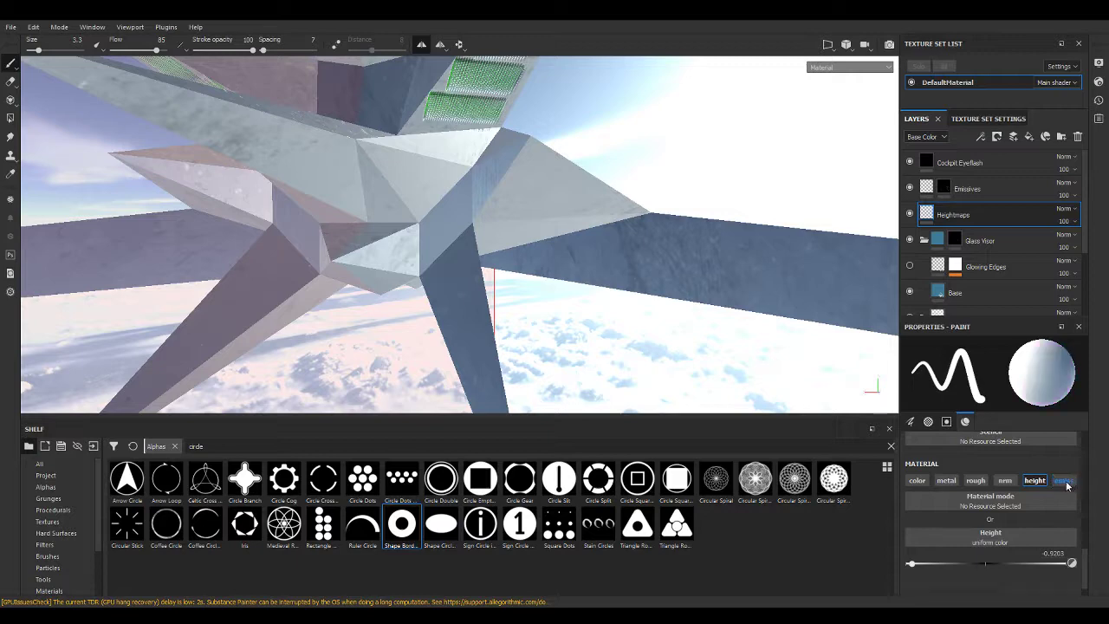
left_click(642, 254)
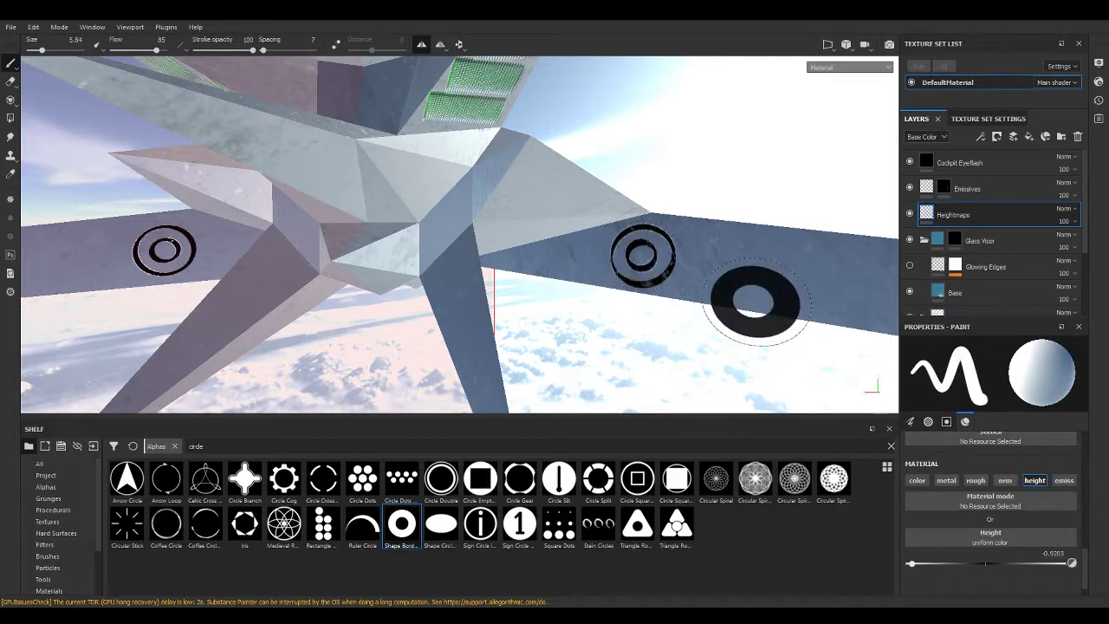
right_click_drag(751, 302, 769, 292, "ctrl")
mouse_move(769, 292)
left_mouse_down("alt")
mouse_move(774, 280)
mouse_move(782, 289)
mouse_move(683, 273)
left_mouse_up("alt")
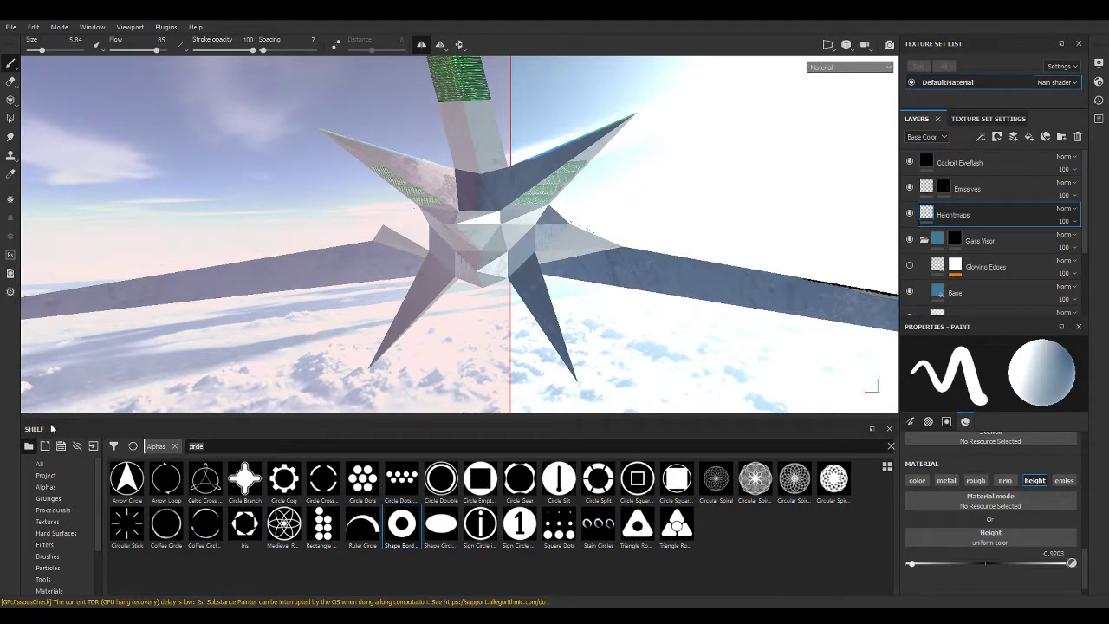
Stamp a Line Notch groove at brush size about 17.78 onto the wing, undoing and restamping it.
key("BackSpace")
key("BackSpace")
key("BackSpace")
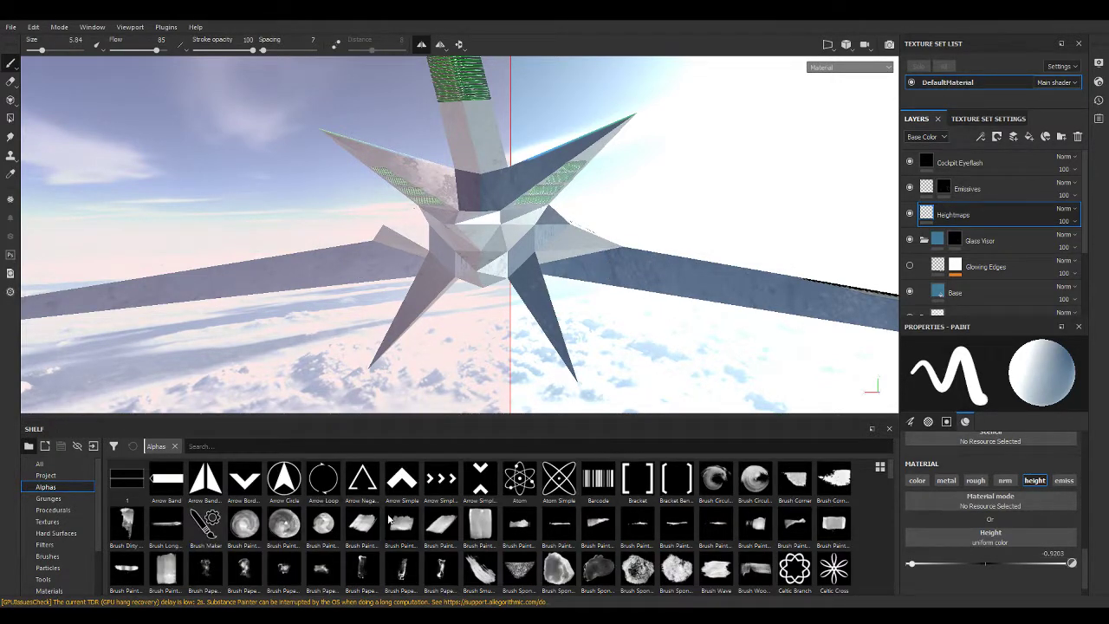
scroll(403, 526, "down", 5)
scroll(416, 533, "down", 5)
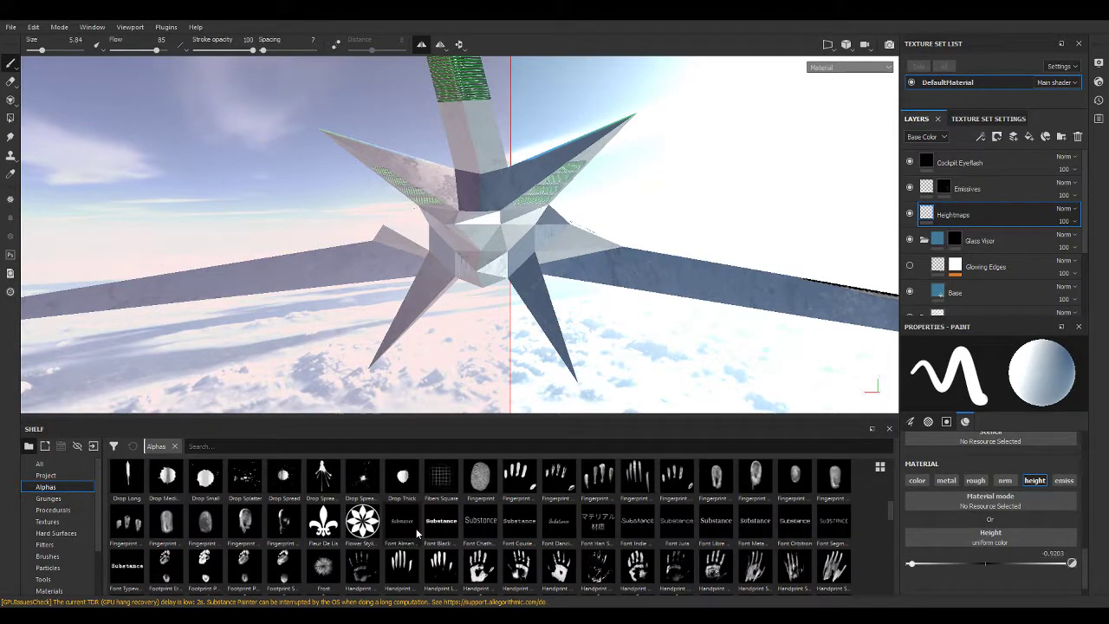
scroll(417, 533, "down", 5)
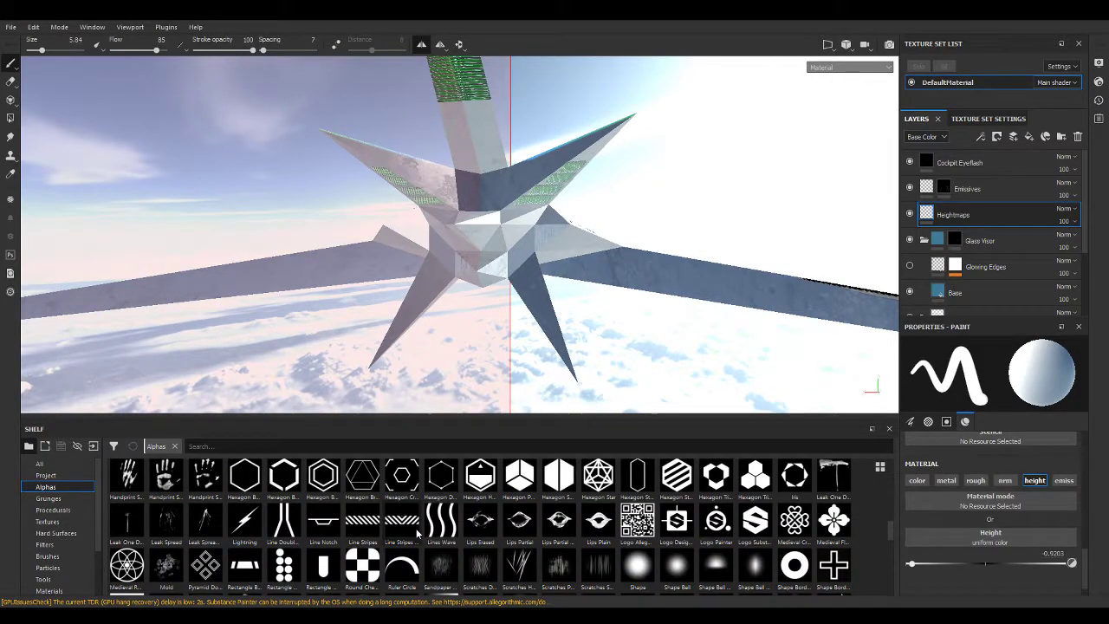
left_click(324, 526)
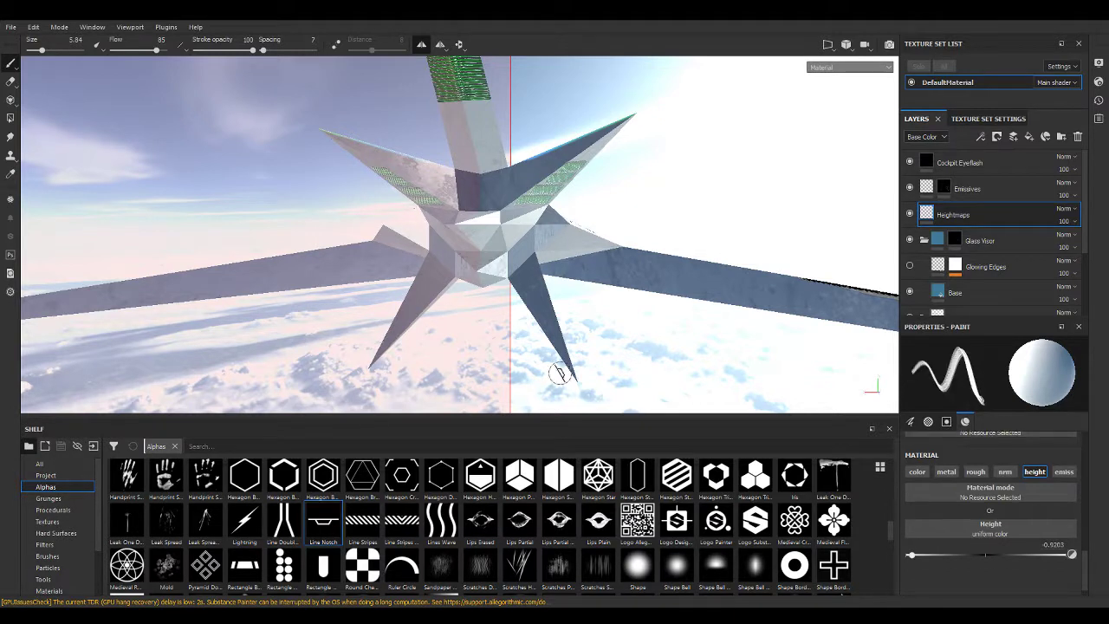
right_click_drag(693, 276, 702, 290, "ctrl")
left_click(702, 290)
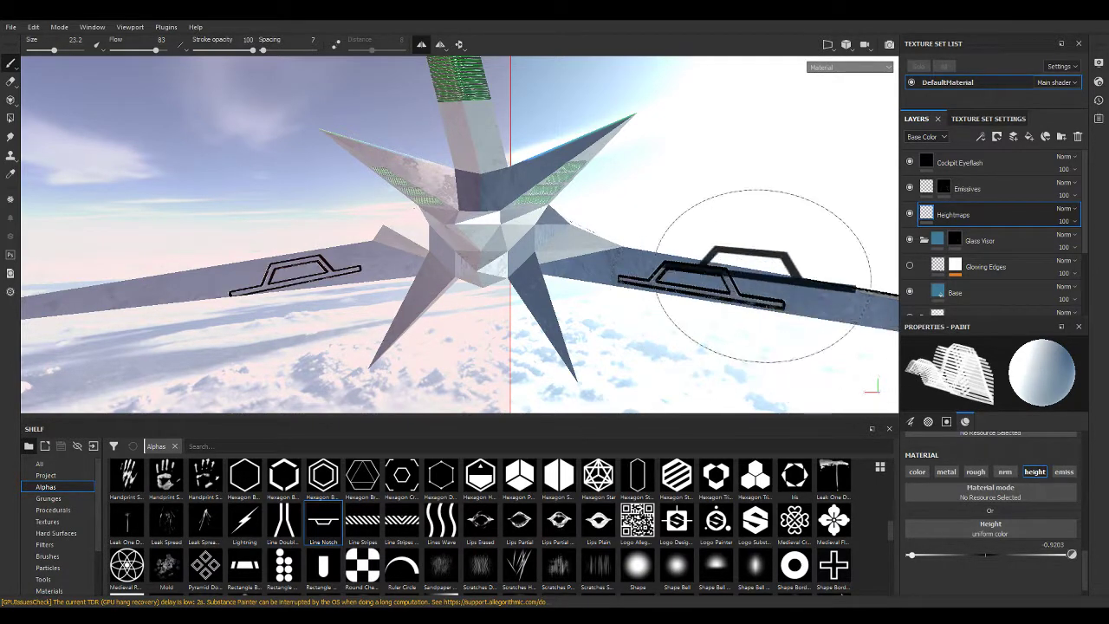
key("ctrl+z")
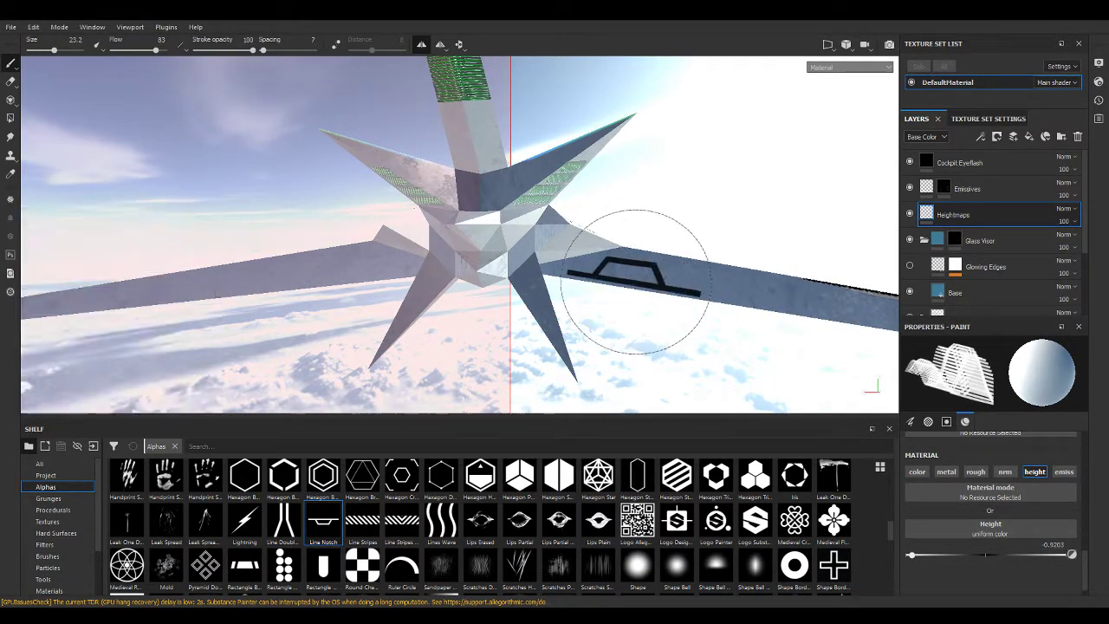
left_click(631, 279)
Orbit around the ship to inspect the mirrored notch grooves on both wings.
left_click_drag(575, 317, 396, 285, "alt")
scroll(338, 250, "up", 5)
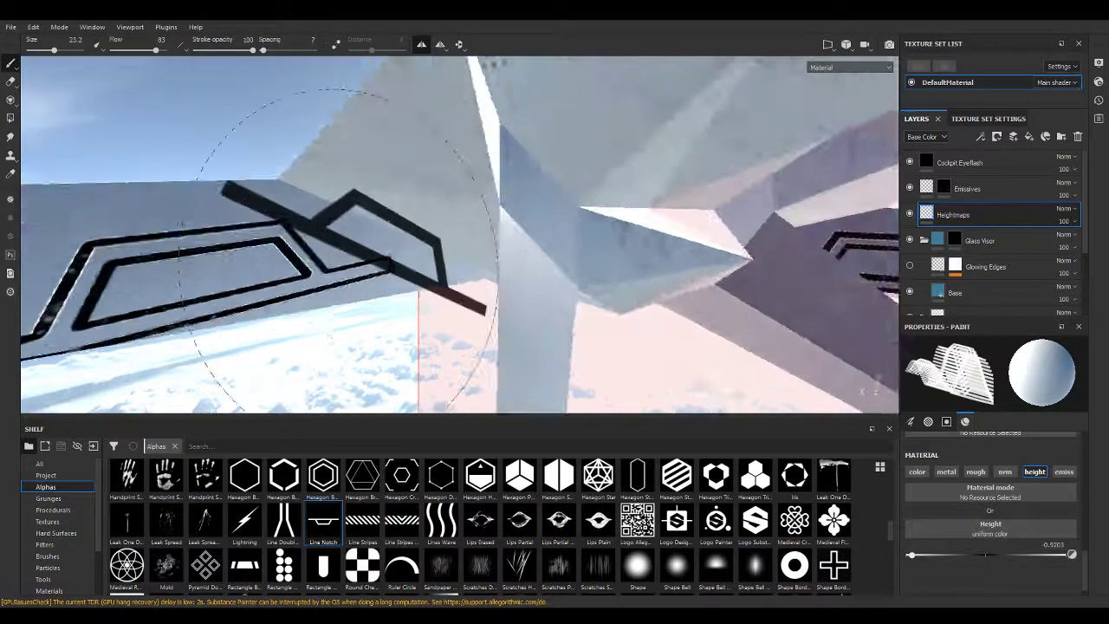
left_click_drag(338, 250, 204, 321, "alt")
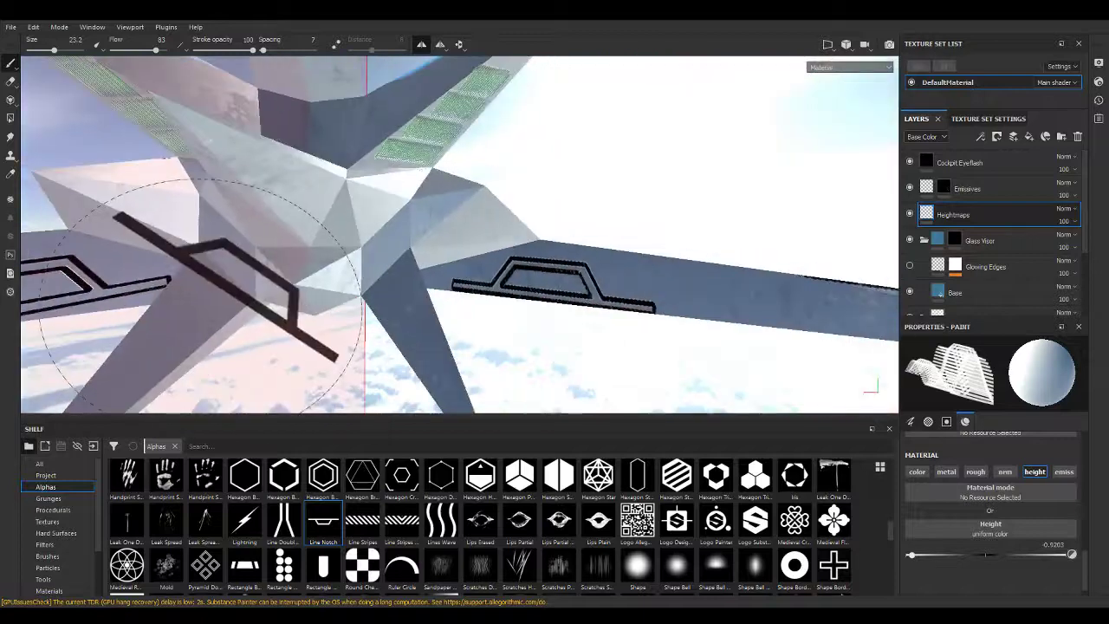
scroll(533, 347, "up", 5)
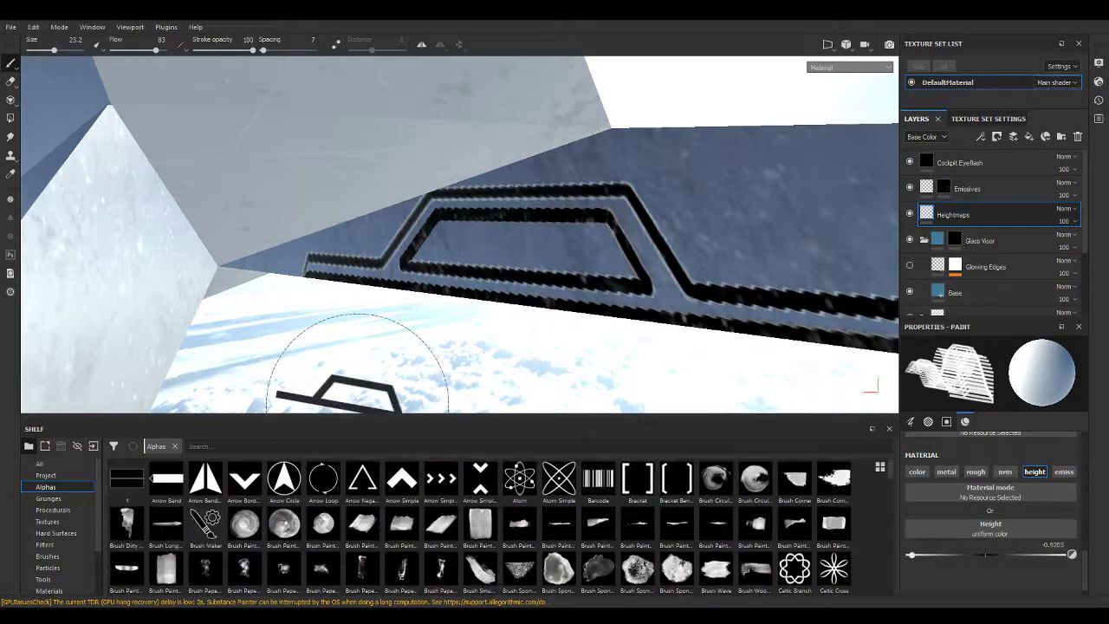
left_click_drag(358, 403, 314, 291, "alt")
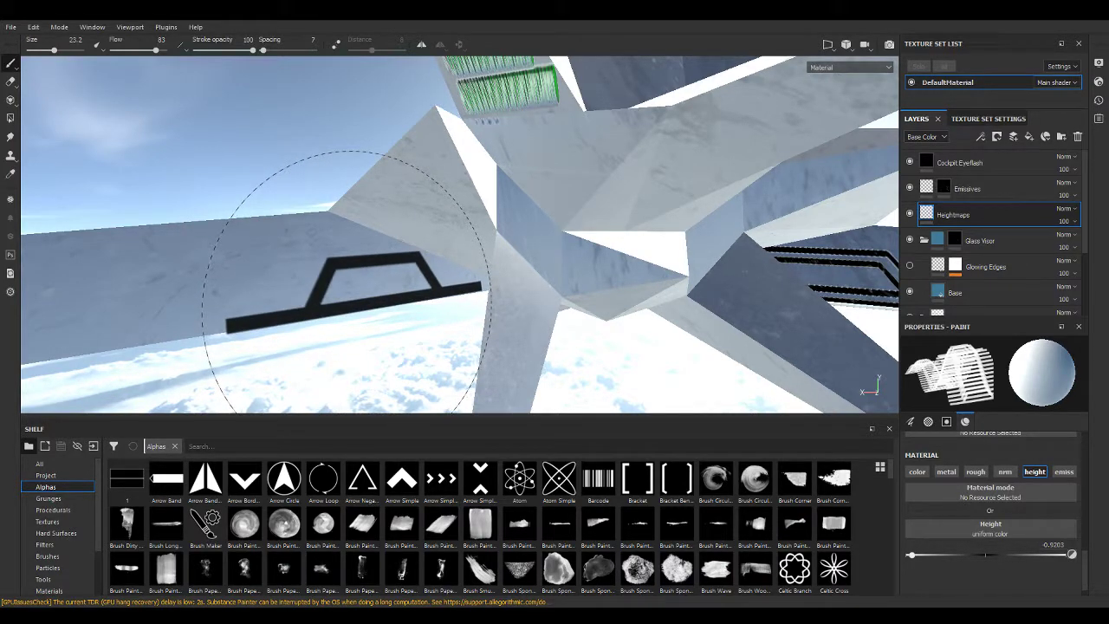
mouse_move(346, 282)
left_mouse_down("alt")
mouse_move(319, 294)
mouse_move(330, 338)
mouse_move(330, 295)
mouse_move(379, 327)
mouse_move(335, 326)
left_mouse_up("alt")
Enlarge and rotate the notch stamp, then stamp bracket grooves along both wing arms.
right_click_drag(623, 338, 655, 337, "ctrl")
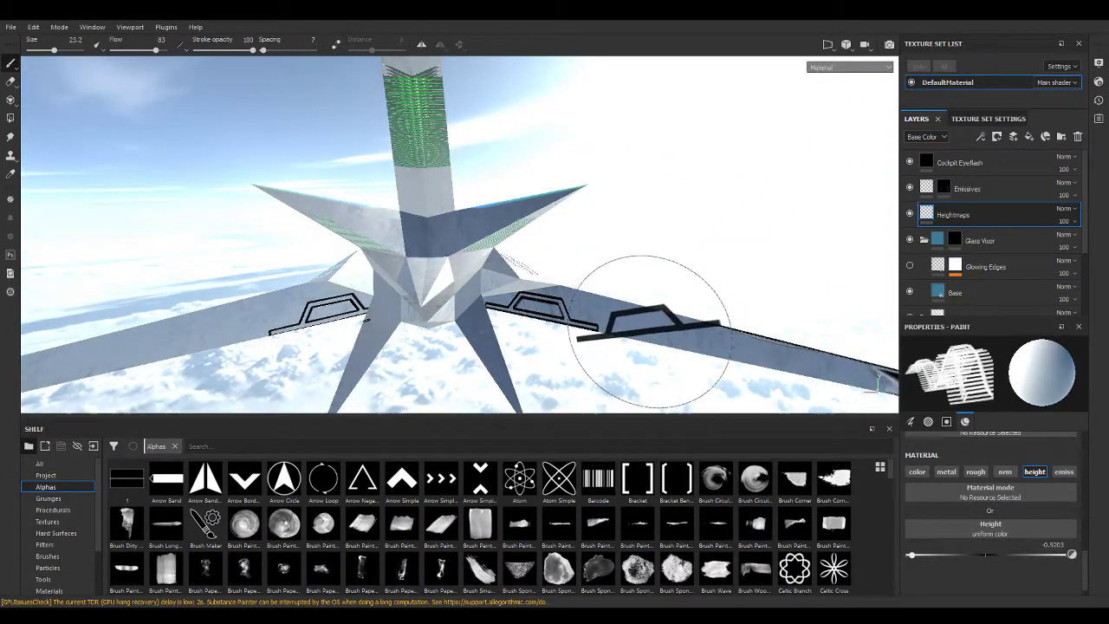
mouse_move(655, 337)
left_mouse_down("ctrl")
mouse_move(671, 337)
mouse_move(607, 307)
mouse_move(618, 297)
mouse_move(647, 317)
mouse_move(638, 318)
left_mouse_up("ctrl")
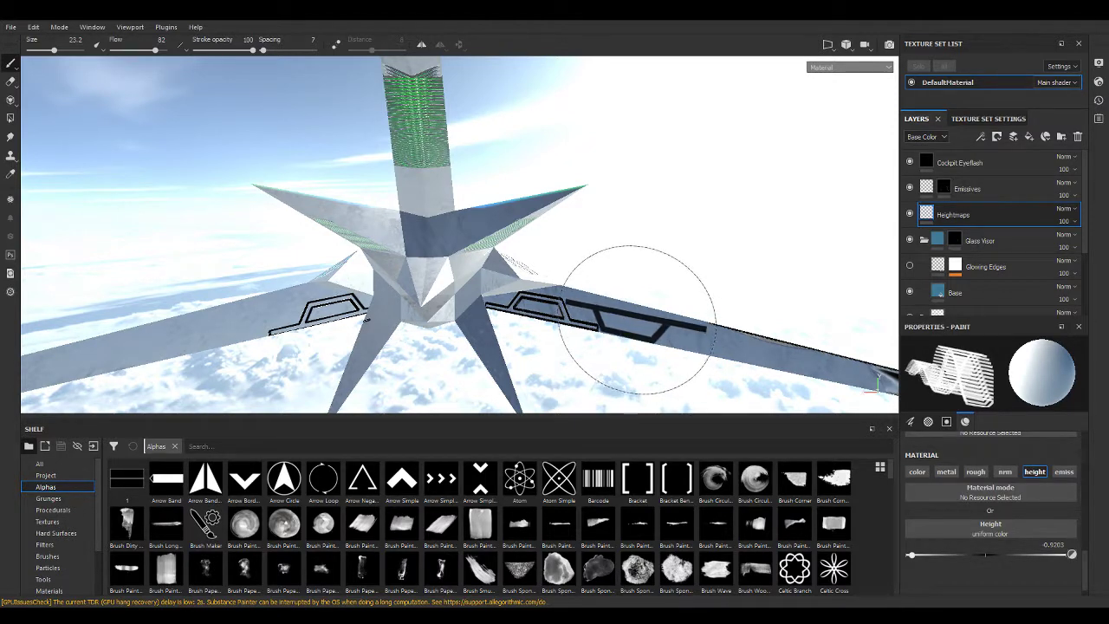
left_click(639, 318)
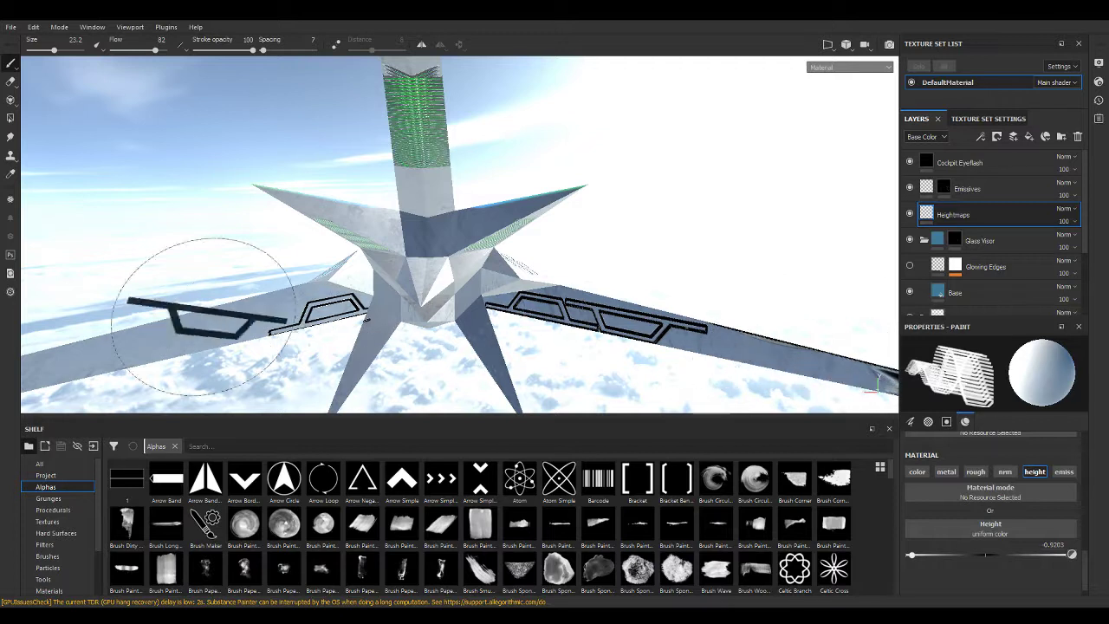
left_click_drag(247, 321, 228, 322, "ctrl")
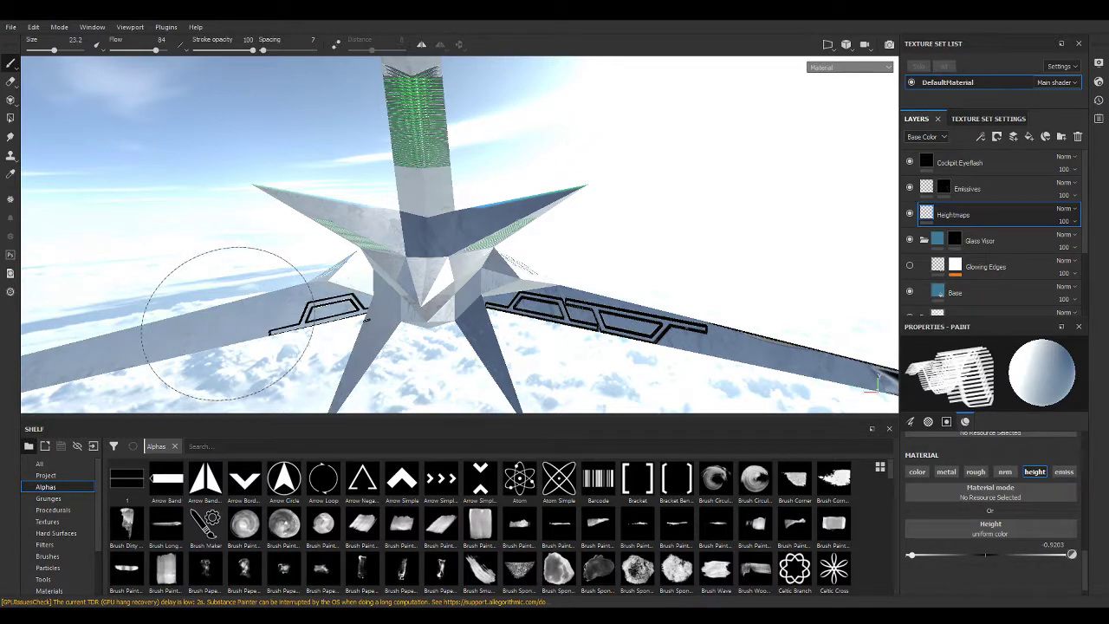
left_click_drag(227, 322, 213, 304, "ctrl")
Orbit, zoom and frame the ship to inspect the groove chains beneath the wings.
scroll(459, 359, "down", 5)
mouse_move(501, 189)
left_mouse_down("alt")
mouse_move(505, 216)
mouse_move(465, 154)
mouse_move(466, 131)
mouse_move(539, 233)
mouse_move(607, 247)
mouse_move(413, 247)
mouse_move(421, 191)
mouse_move(421, 210)
left_mouse_up("alt")
scroll(505, 237, "up", 3)
left_click_drag(570, 223, 753, 329, "alt")
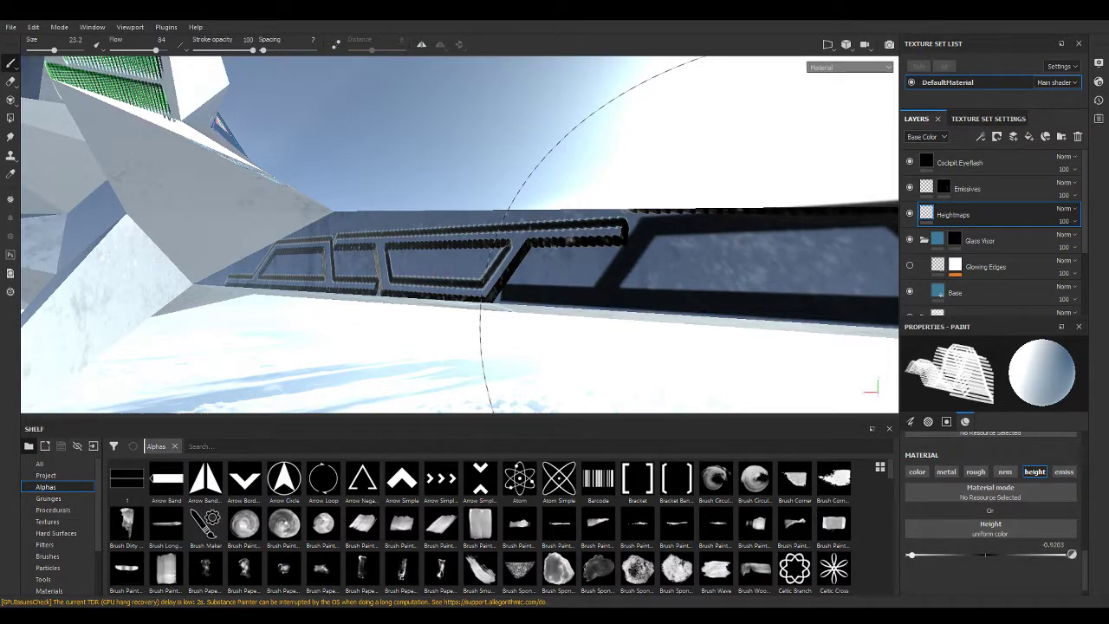
key("f")
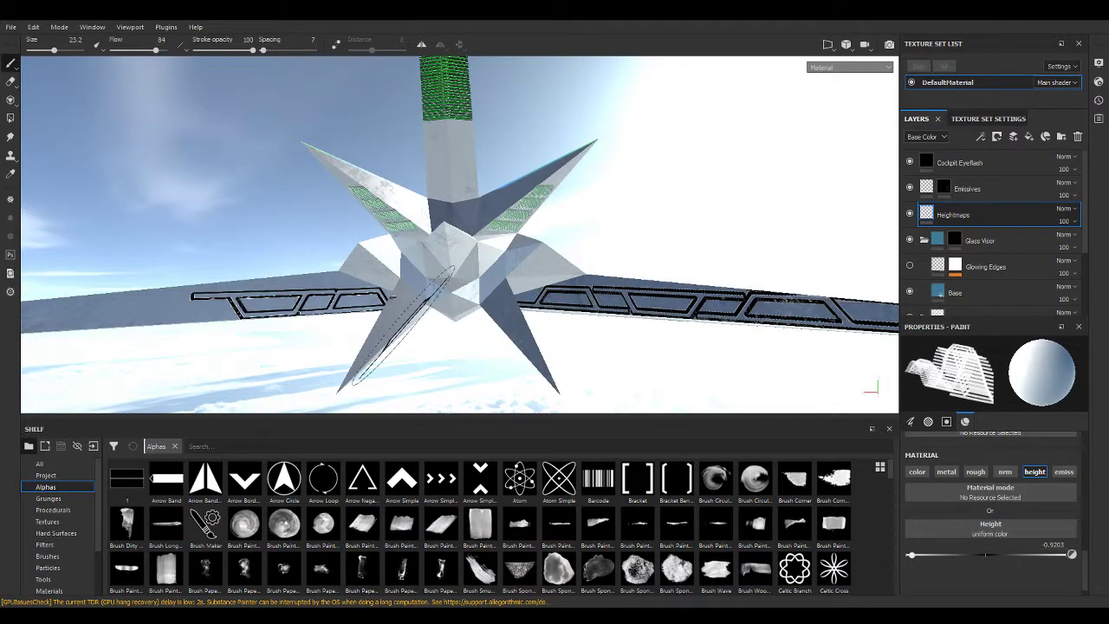
mouse_move(402, 325)
left_mouse_down("alt")
mouse_move(86, 309)
mouse_move(234, 358)
mouse_move(222, 322)
mouse_move(233, 308)
left_mouse_up("alt")
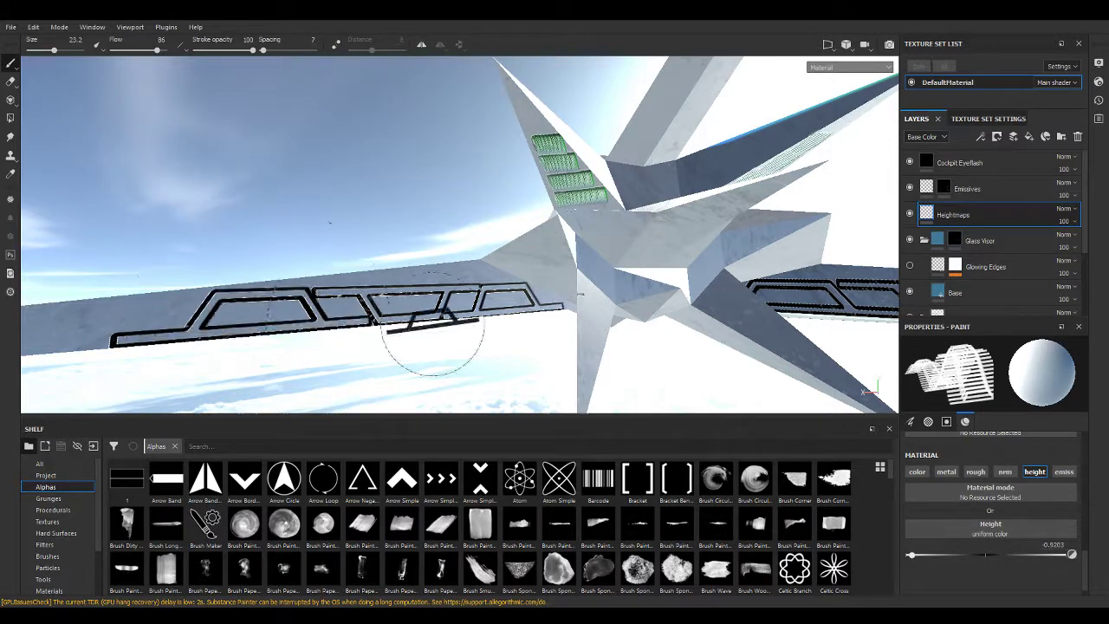
scroll(461, 281, "down", 6)
left_click_drag(461, 282, 317, 260, "alt")
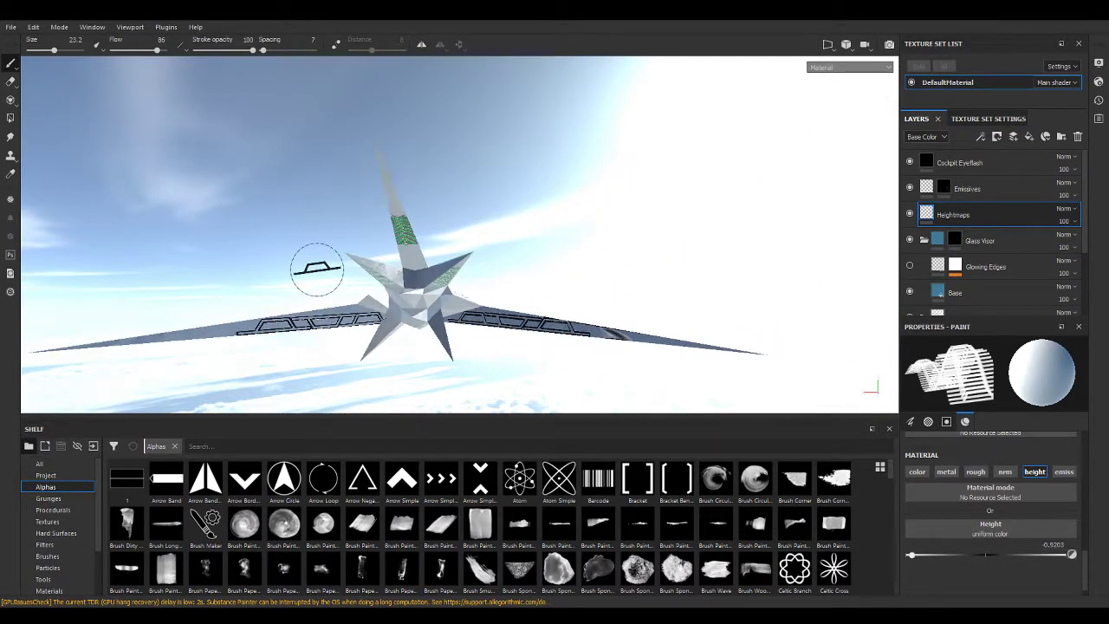
scroll(400, 282, "up", 5)
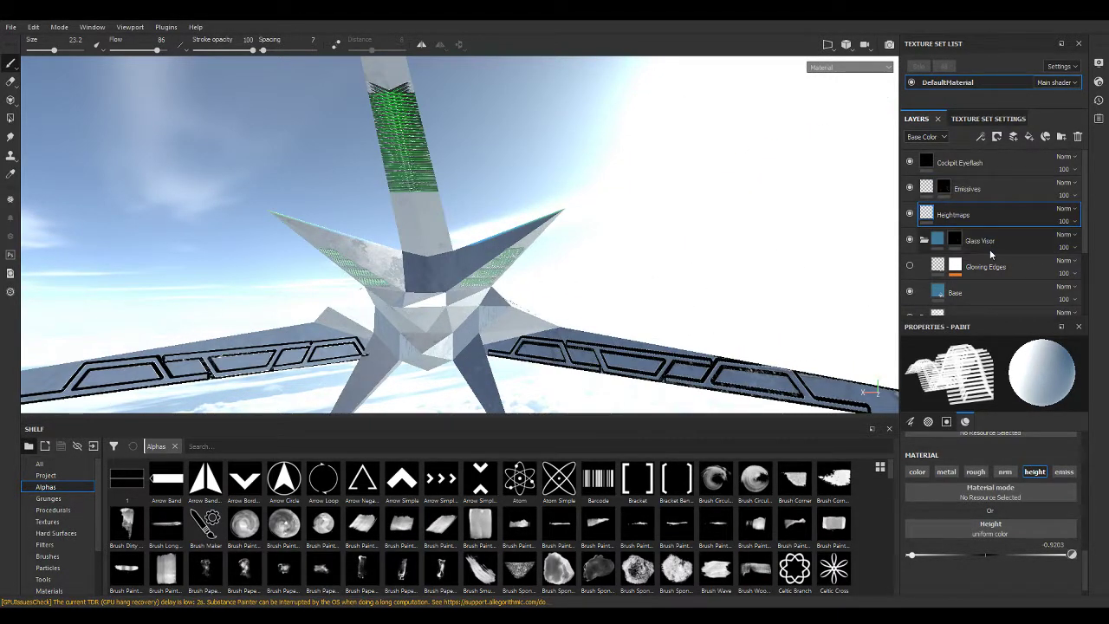
On the Emissives mask, paint glow onto a notched frame segment with an enlarged Line Notch brush.
left_click(950, 190)
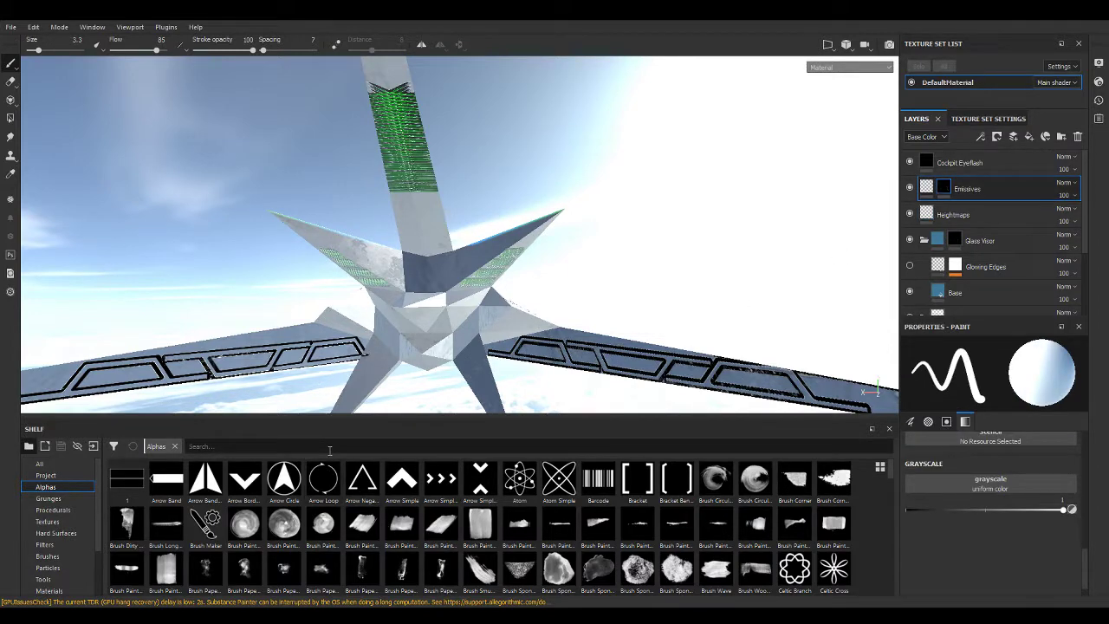
scroll(323, 546, "down", 5)
left_click(322, 525)
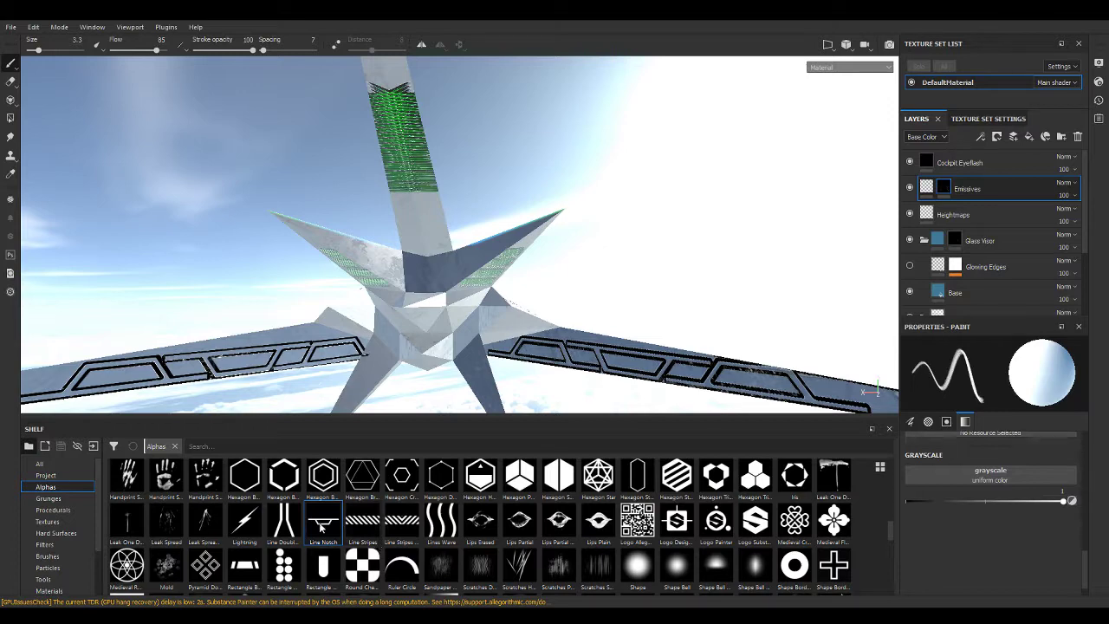
left_click_drag(234, 378, 232, 362, "alt")
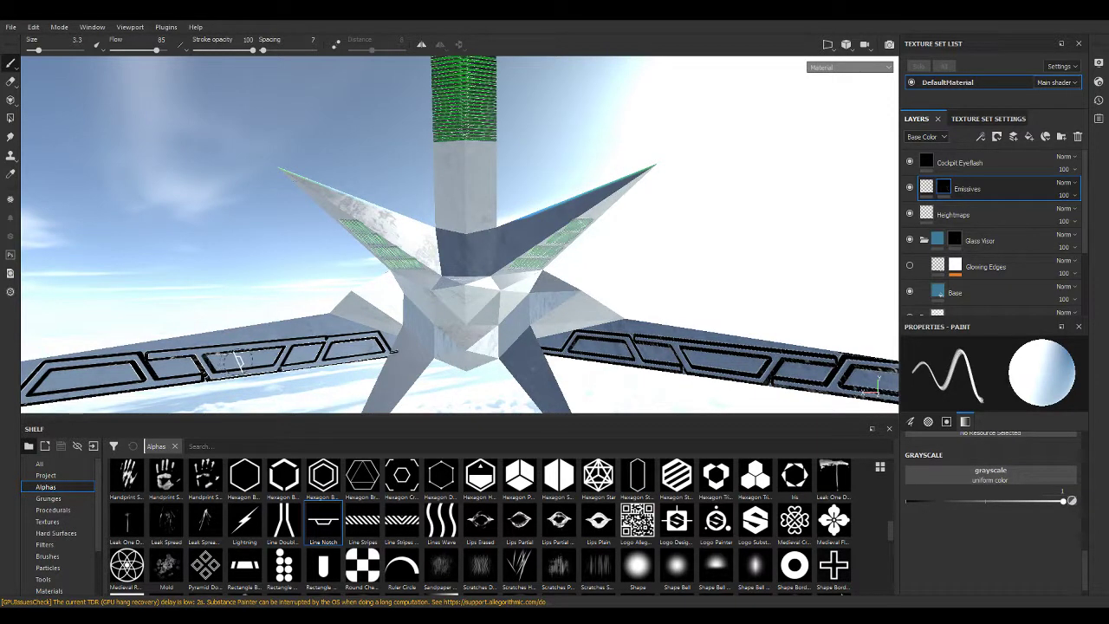
right_click_drag(232, 362, 262, 362, "ctrl")
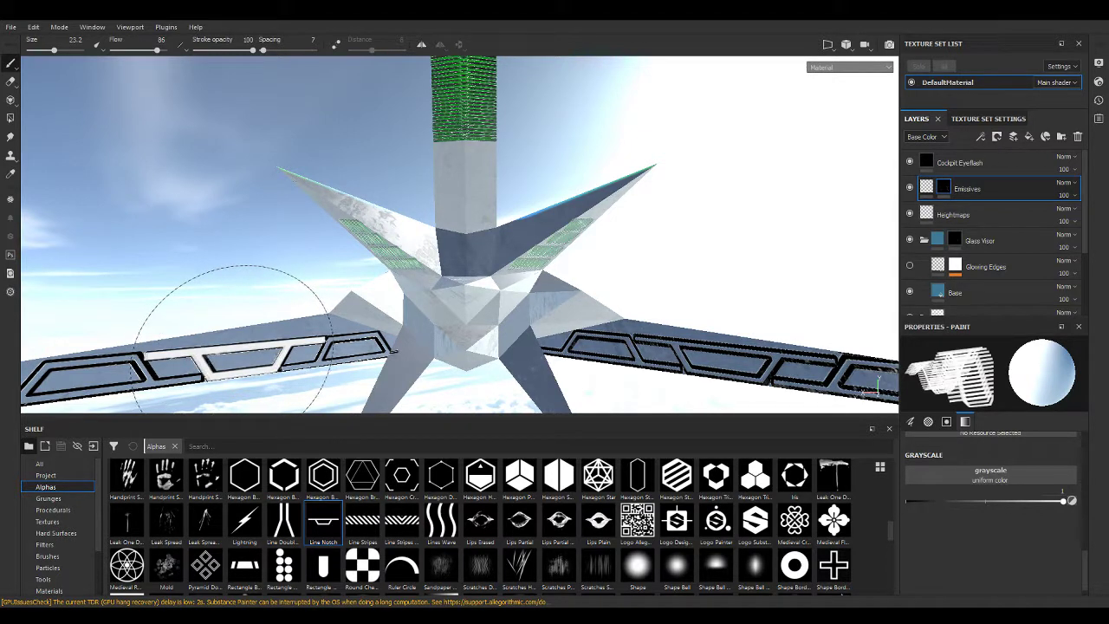
left_click_drag(232, 362, 237, 379)
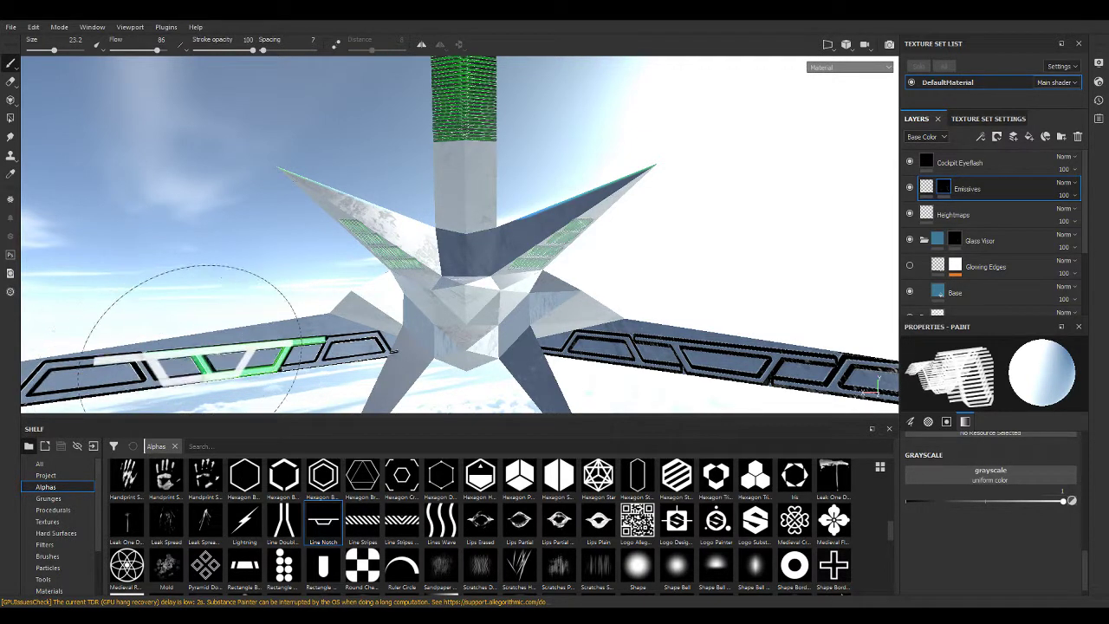
Paint glow onto the left and next notched frame segments, then orbit to the other wing.
left_click_drag(223, 322, 286, 364, "alt")
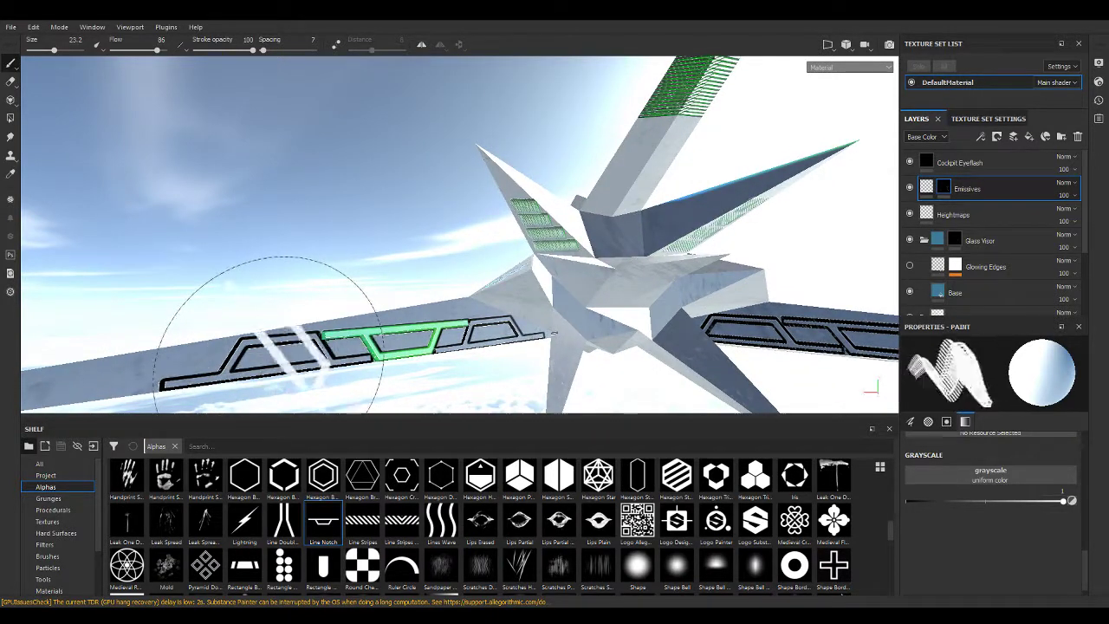
left_click(268, 334)
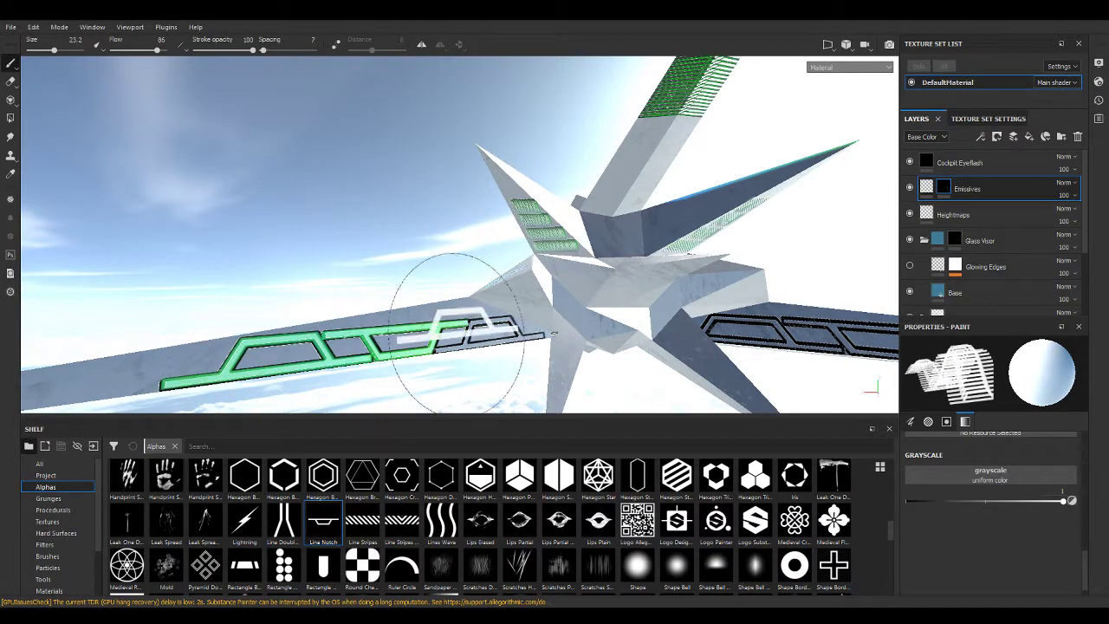
left_click_drag(457, 332, 217, 330, "alt")
scroll(156, 329, "up", 3)
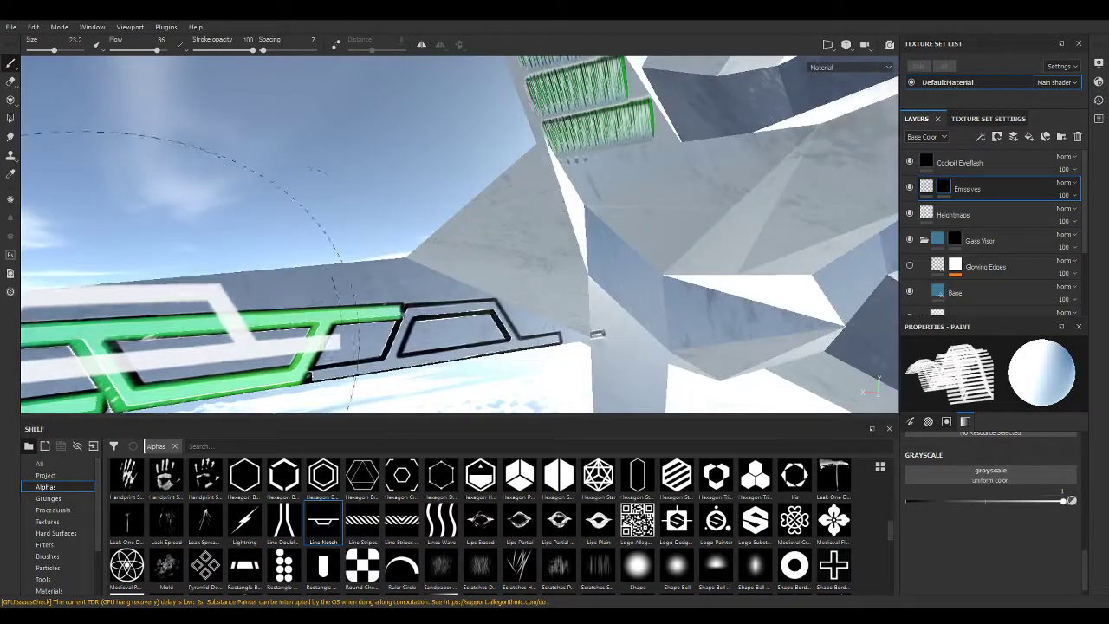
left_click_drag(130, 338, 432, 338)
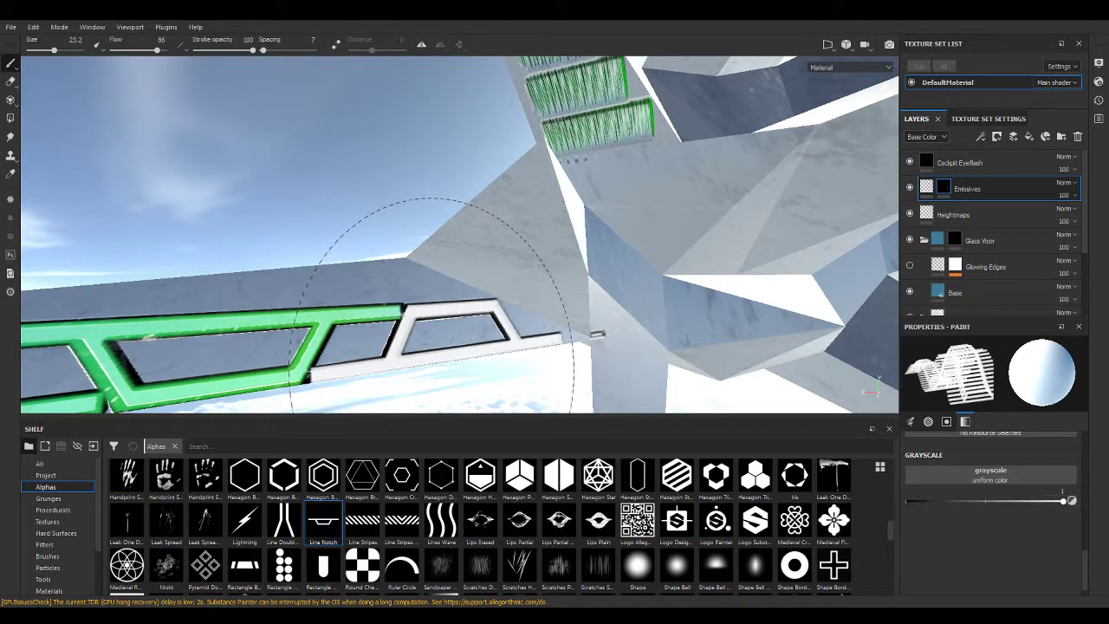
mouse_move(424, 394)
left_mouse_down("alt")
mouse_move(547, 355)
mouse_move(445, 317)
mouse_move(601, 347)
left_mouse_up("alt")
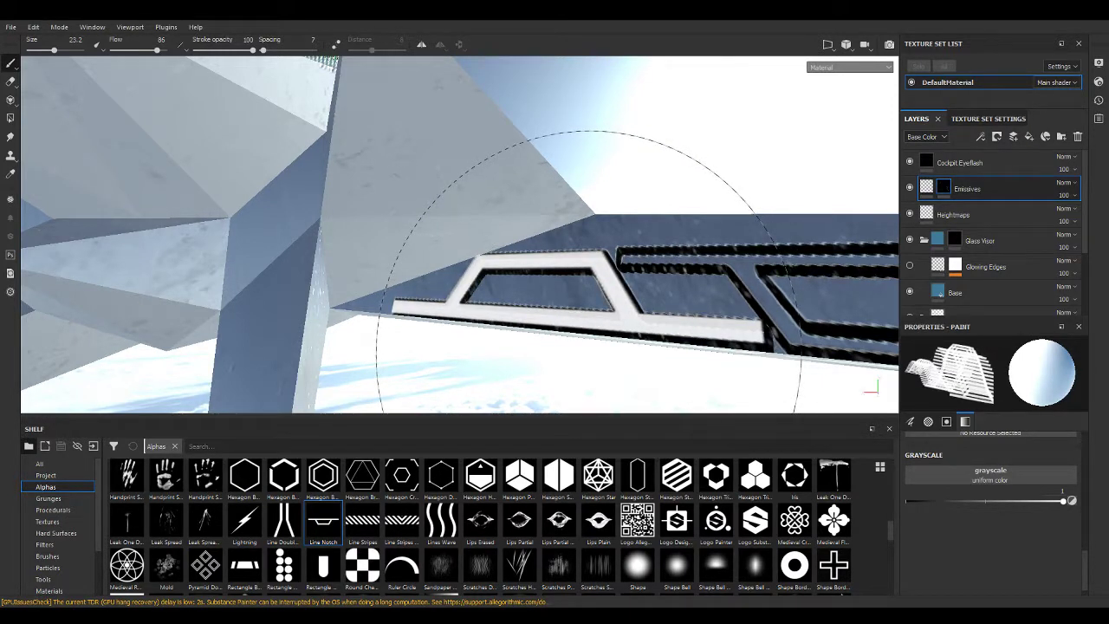
left_click_drag(588, 346, 339, 276, "alt")
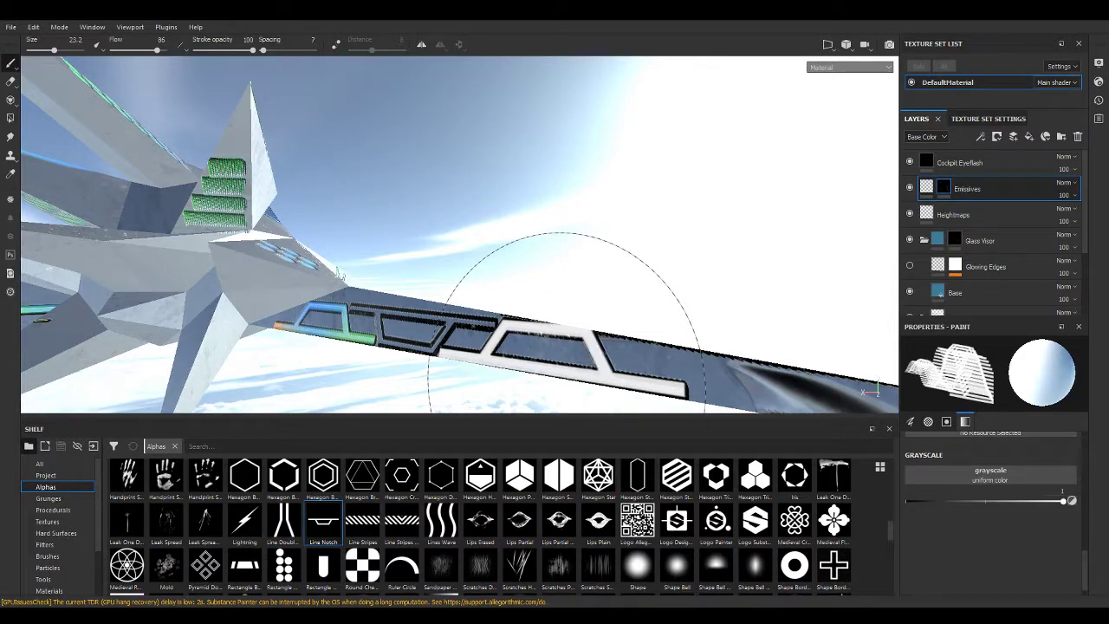
mouse_move(408, 260)
left_mouse_down("alt")
mouse_move(589, 398)
mouse_move(507, 330)
mouse_move(542, 343)
mouse_move(503, 248)
mouse_move(507, 204)
left_mouse_up("alt")
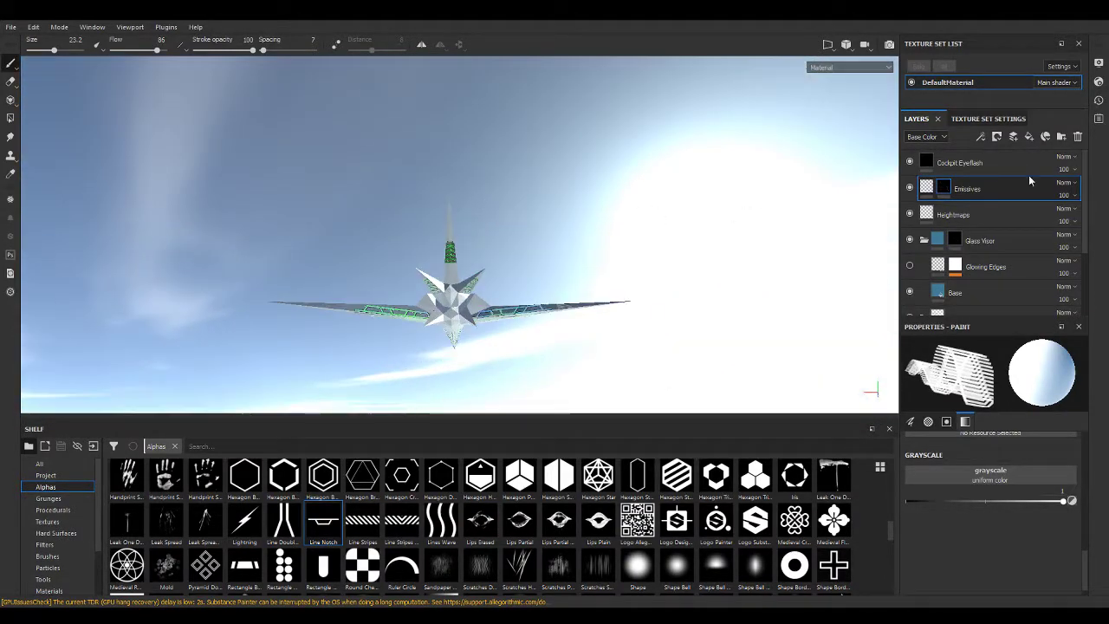
Show Texture Set Settings and view only the emissive glow, orbiting and zooming around the ship.
left_click(997, 118)
scroll(989, 209, "down", 2)
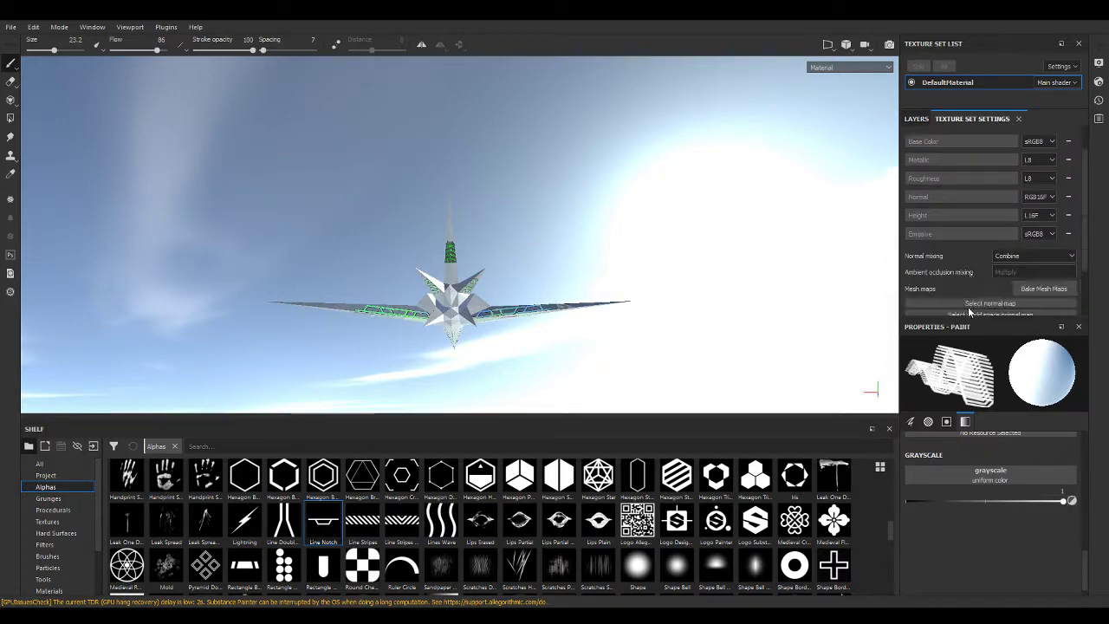
scroll(988, 209, "down", 3)
scroll(988, 209, "up", 3)
scroll(988, 209, "up", 2)
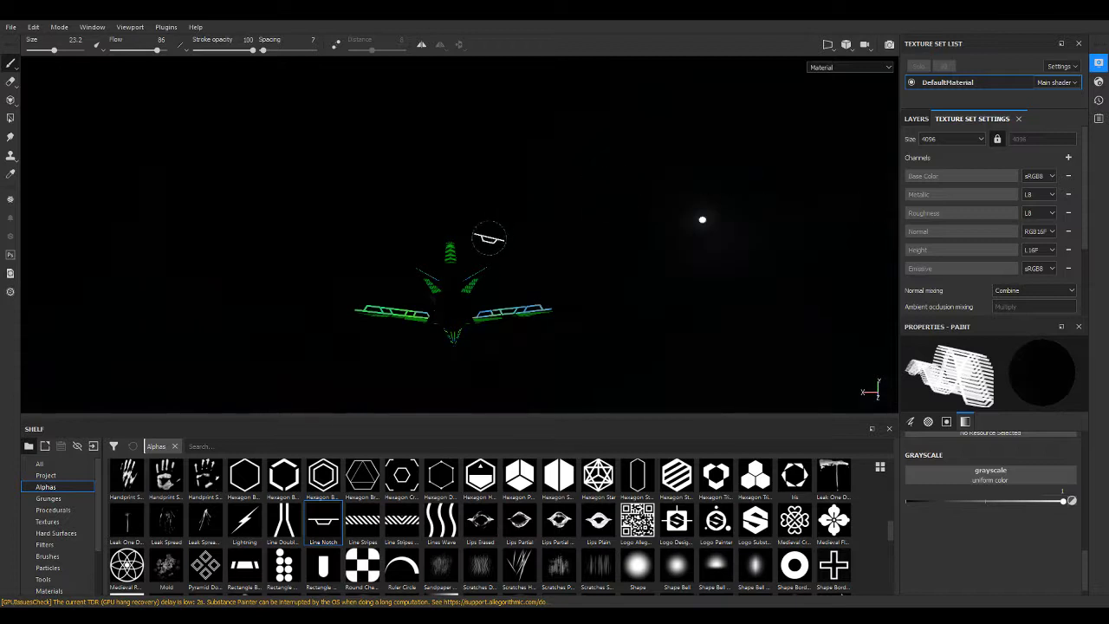
scroll(483, 252, "up", 3)
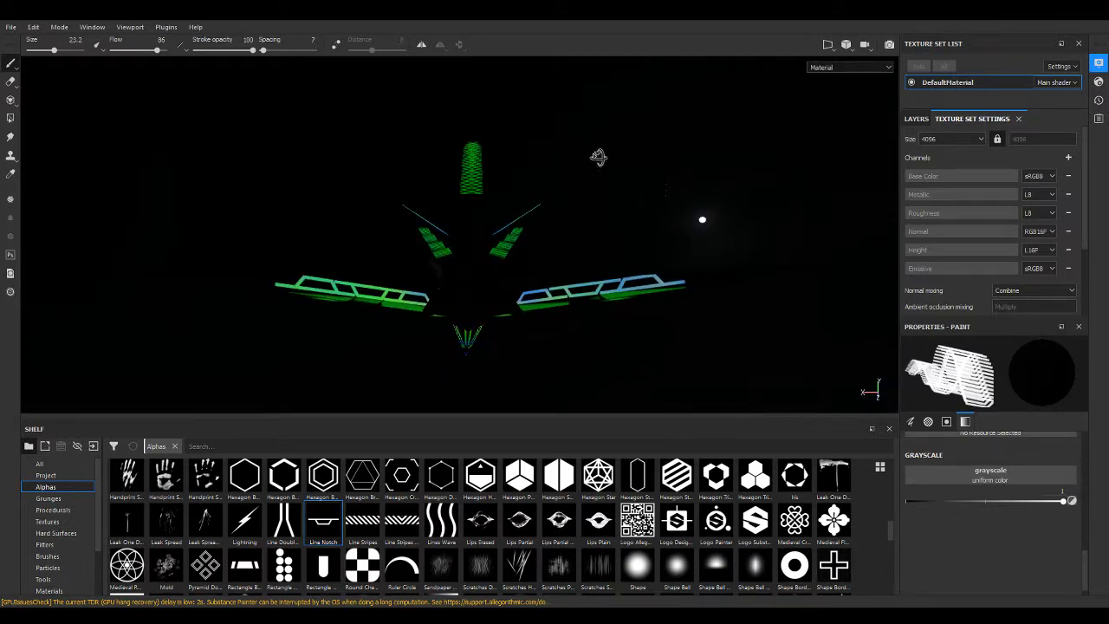
mouse_move(598, 156)
left_mouse_down("alt")
mouse_move(609, 252)
mouse_move(639, 286)
mouse_move(387, 204)
mouse_move(425, 99)
mouse_move(470, 213)
mouse_move(777, 171)
mouse_move(381, 202)
mouse_move(223, 294)
mouse_move(601, 343)
mouse_move(473, 381)
mouse_move(586, 240)
mouse_move(555, 198)
mouse_move(471, 194)
left_mouse_up("alt")
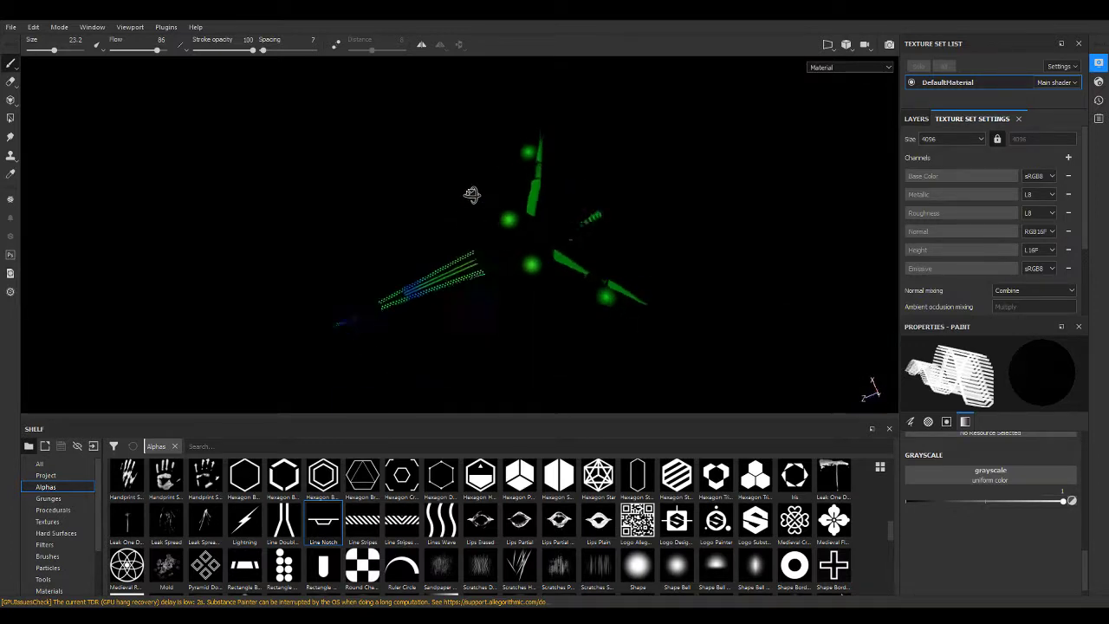
scroll(607, 249, "up", 2)
scroll(606, 250, "up", 3)
scroll(607, 249, "up", 3)
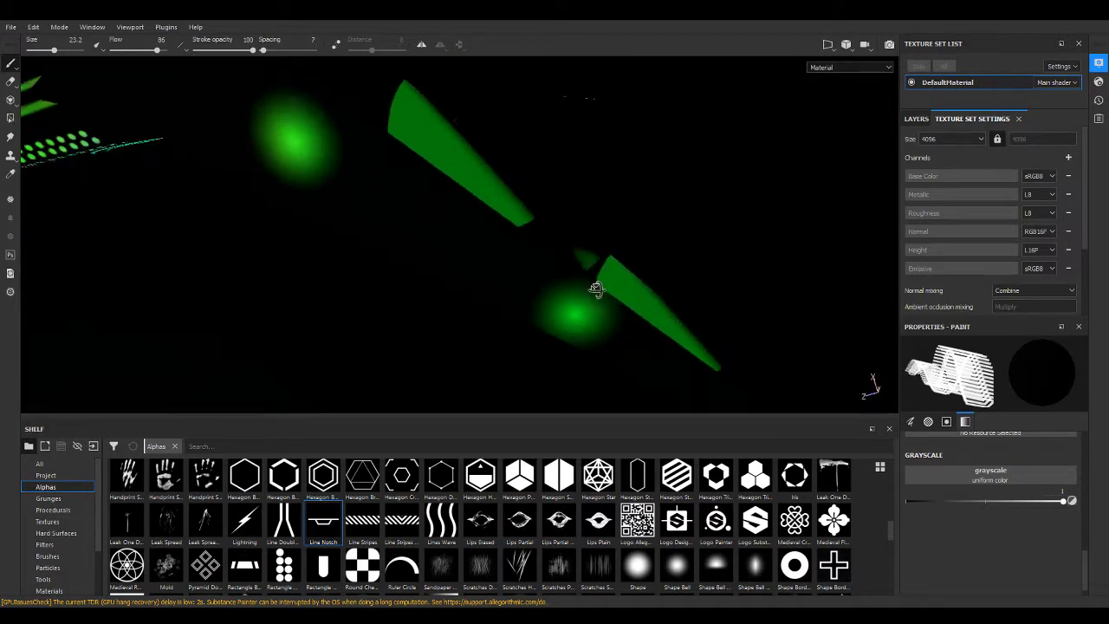
mouse_move(596, 290)
left_mouse_down("alt")
mouse_move(442, 303)
mouse_move(743, 286)
mouse_move(710, 269)
mouse_move(621, 312)
mouse_move(592, 277)
mouse_move(746, 319)
mouse_move(742, 298)
left_mouse_up("alt")
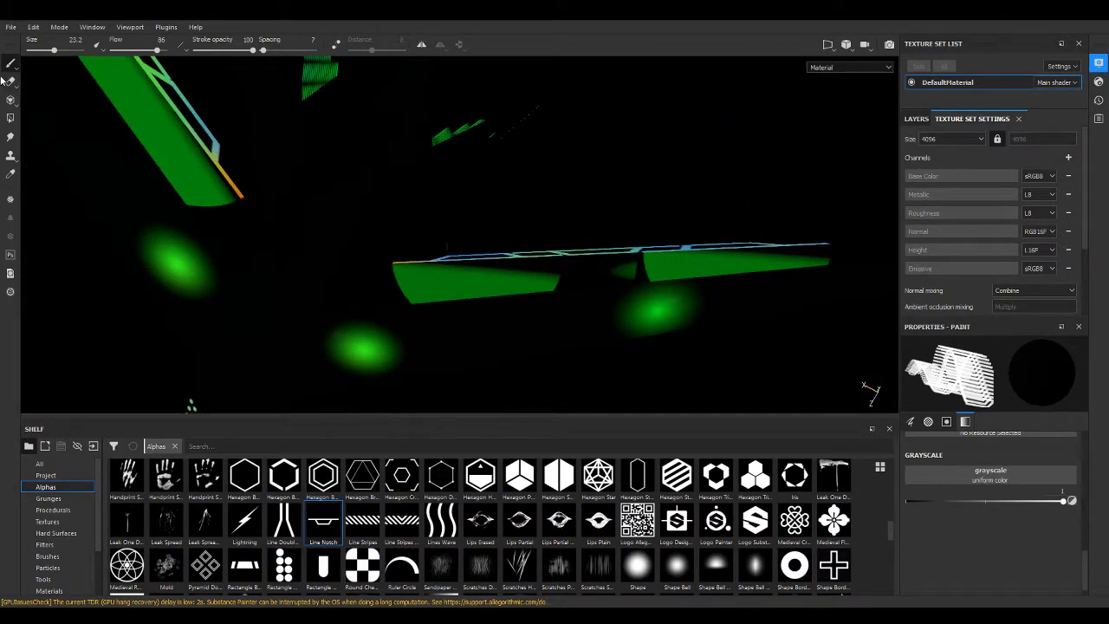
Switch to the Eraser and erase the stray green glow along the cylinder.
left_click(11, 81)
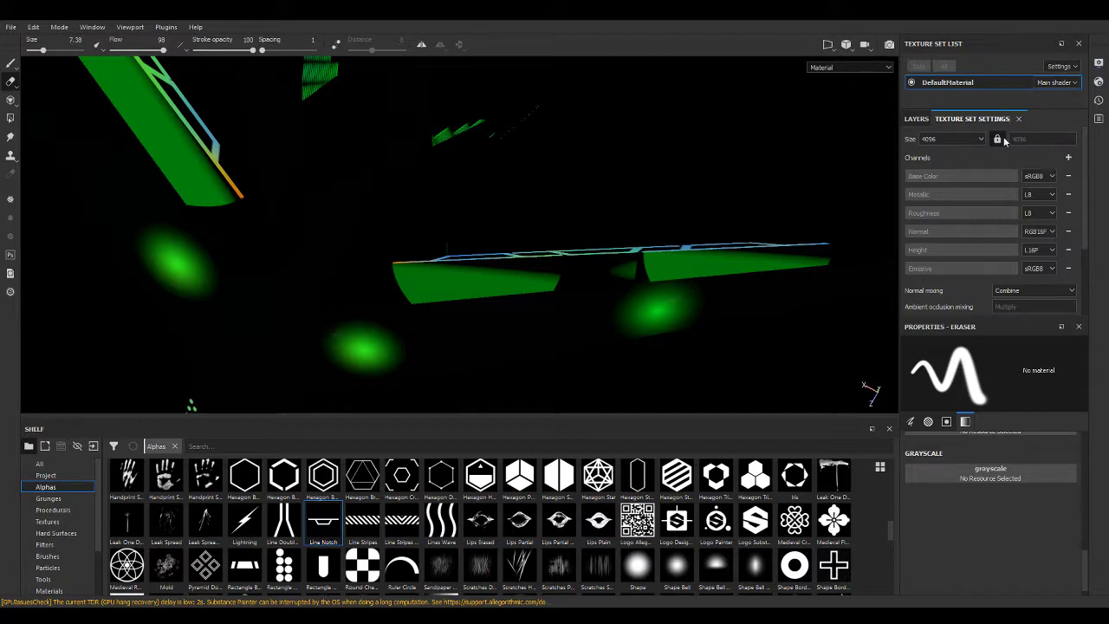
left_click_drag(734, 263, 564, 267, "alt")
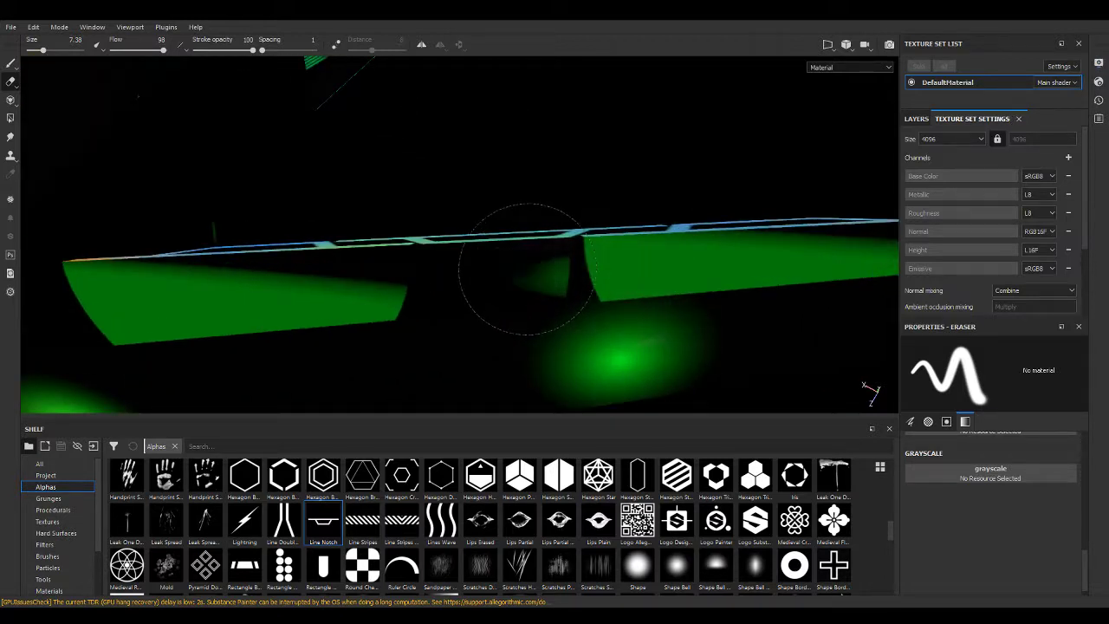
right_click_drag(498, 286, 441, 290, "alt")
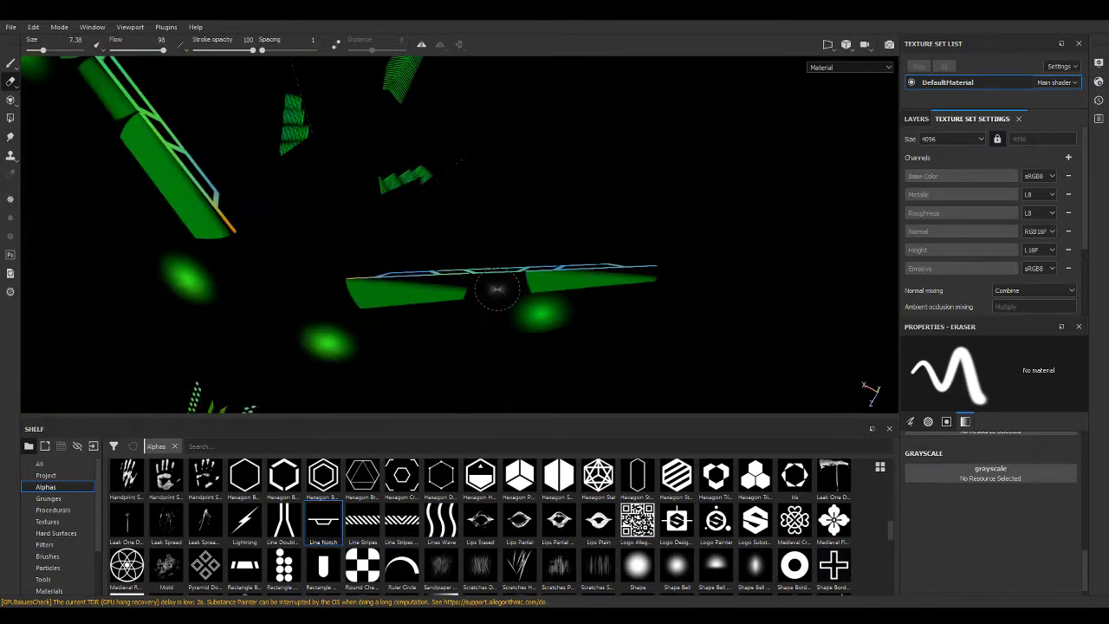
mouse_move(339, 195)
left_mouse_down("alt")
mouse_move(317, 178)
mouse_move(440, 178)
left_mouse_up("alt")
mouse_move(401, 223)
left_mouse_down()
mouse_move(451, 276)
mouse_move(377, 200)
left_mouse_up()
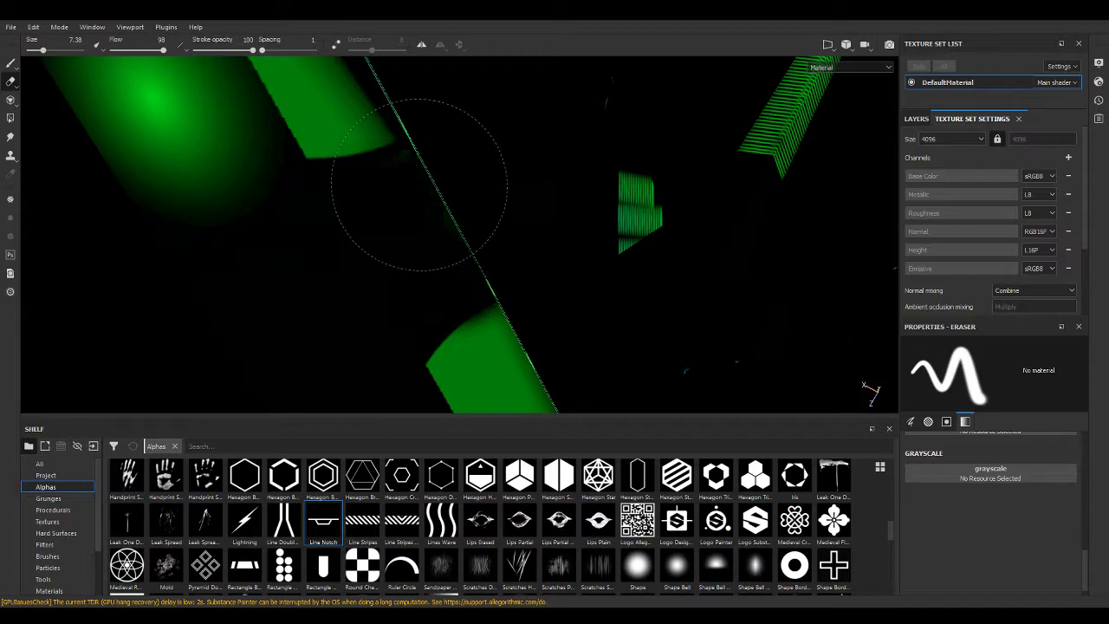
Orbit and zoom around the ship to check the cylinder from a low angle.
mouse_move(514, 240)
left_mouse_down("alt")
mouse_move(667, 255)
mouse_move(574, 358)
mouse_move(661, 339)
mouse_move(537, 339)
mouse_move(520, 222)
mouse_move(457, 321)
mouse_move(574, 252)
mouse_move(705, 272)
mouse_move(477, 173)
mouse_move(408, 131)
left_mouse_up("alt")
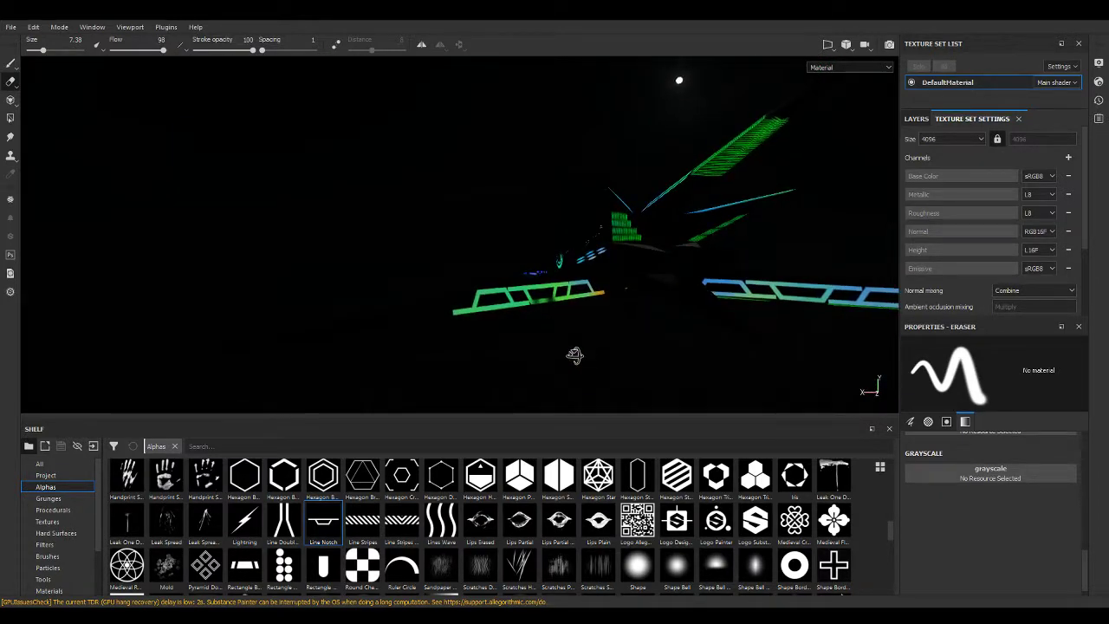
scroll(501, 275, "up", 5)
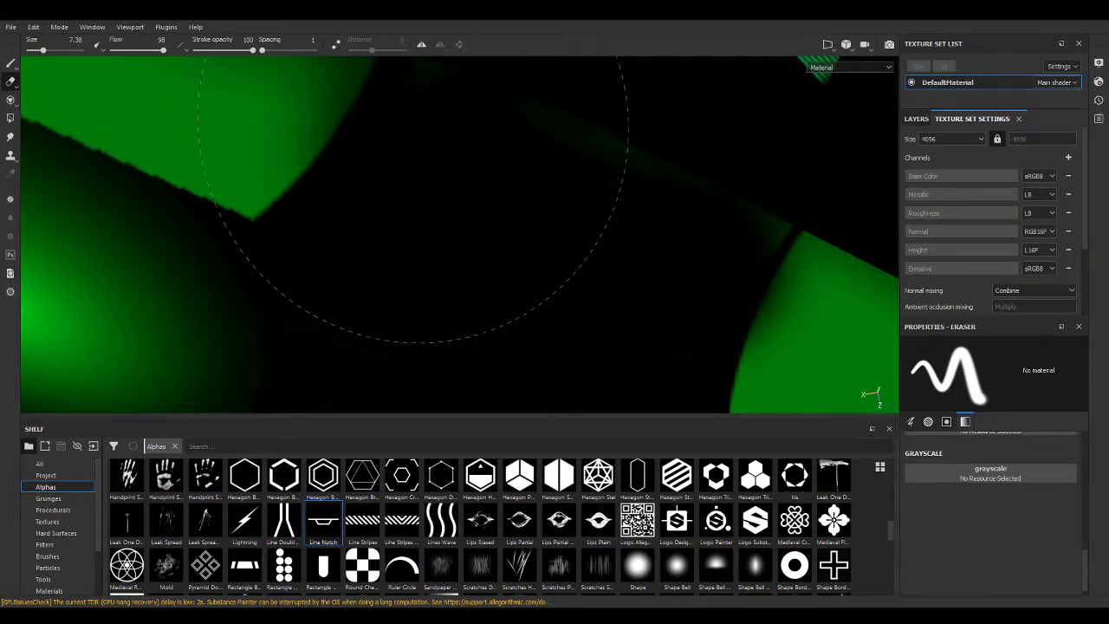
scroll(643, 327, "down", 5)
mouse_move(644, 326)
left_mouse_down("alt")
mouse_move(700, 285)
mouse_move(700, 317)
mouse_move(651, 325)
mouse_move(639, 285)
mouse_move(617, 278)
mouse_move(485, 329)
mouse_move(47, 289)
mouse_move(52, 265)
mouse_move(243, 258)
mouse_move(310, 317)
mouse_move(329, 384)
mouse_move(161, 341)
mouse_move(137, 297)
mouse_move(148, 265)
mouse_move(57, 252)
mouse_move(328, 276)
mouse_move(350, 261)
left_mouse_up("alt")
scroll(650, 325, "down", 5)
scroll(638, 285, "down", 3)
mouse_move(452, 316)
right_mouse_down("alt")
mouse_move(597, 278)
mouse_move(577, 285)
right_mouse_up("alt")
left_click_drag(594, 289, 589, 305, "alt")
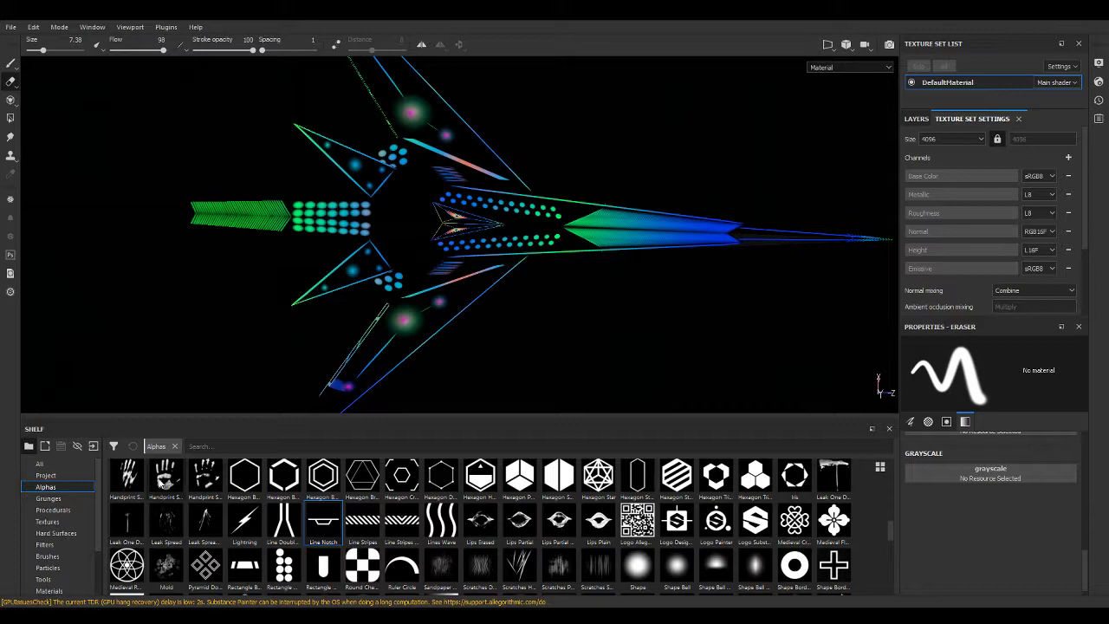
Filter the alpha shelf by 'shape', pick Shape Bell, and return to the layer stack.
scroll(300, 551, "up", 5)
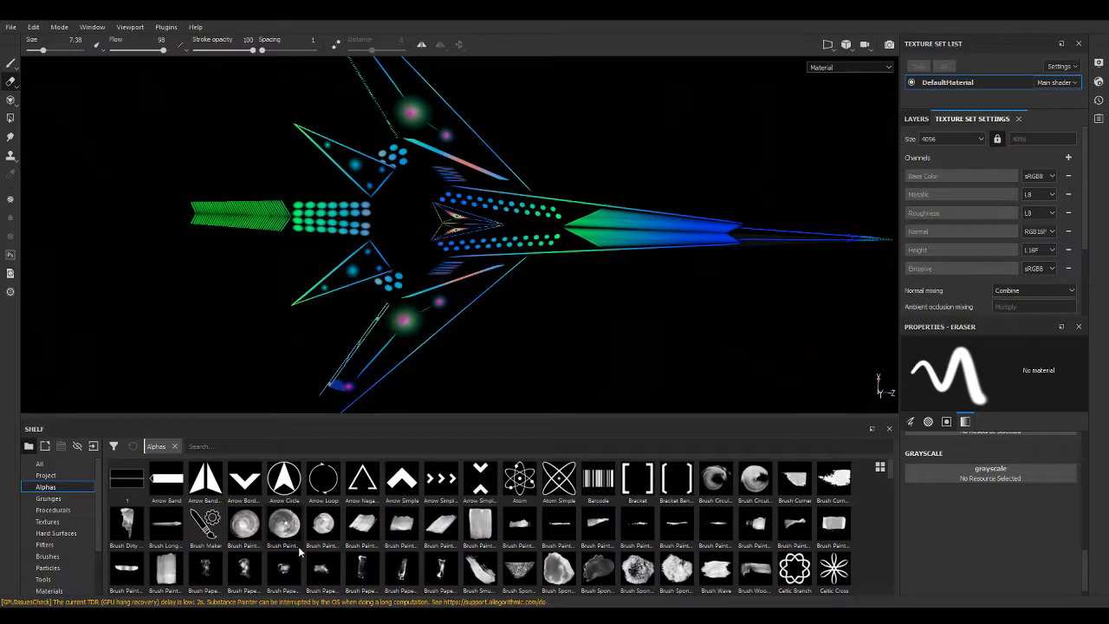
left_click(229, 445)
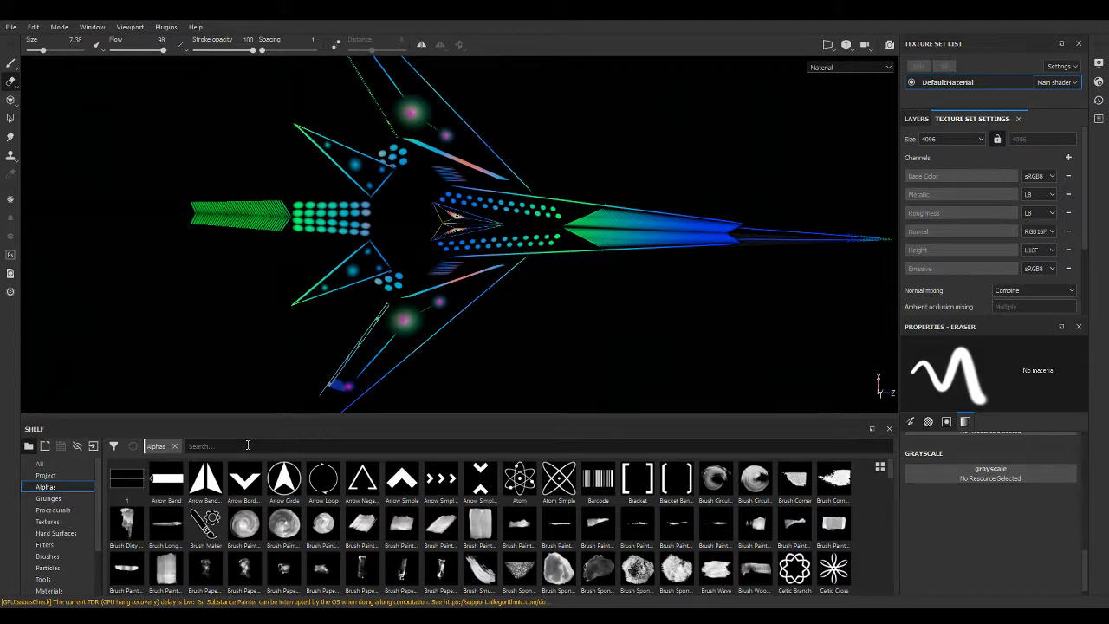
type("shape")
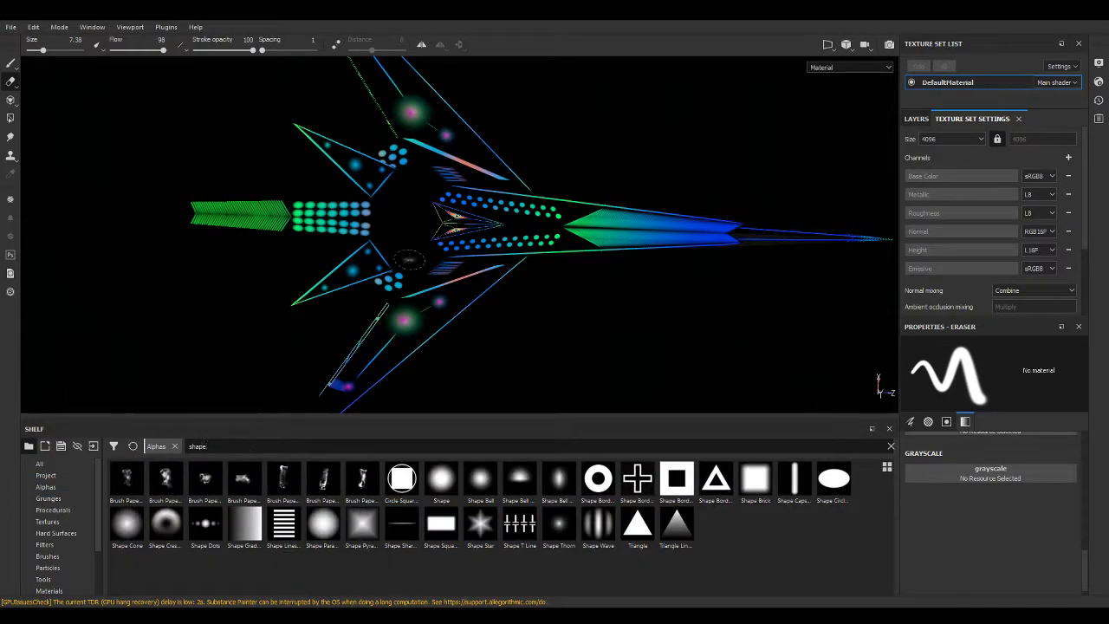
left_click(126, 530)
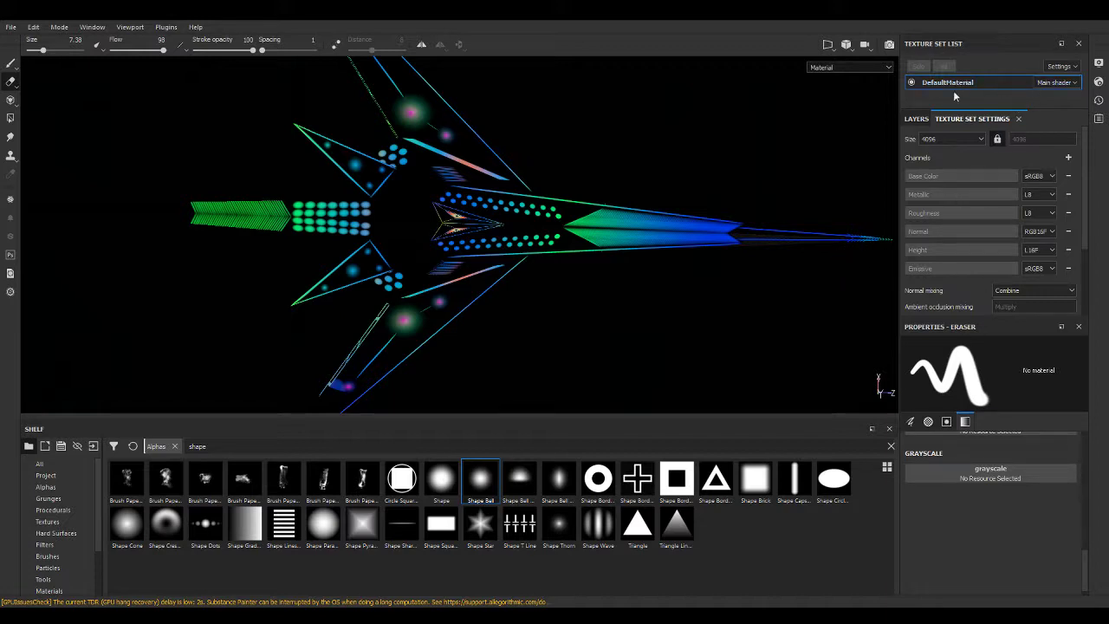
left_click(916, 119)
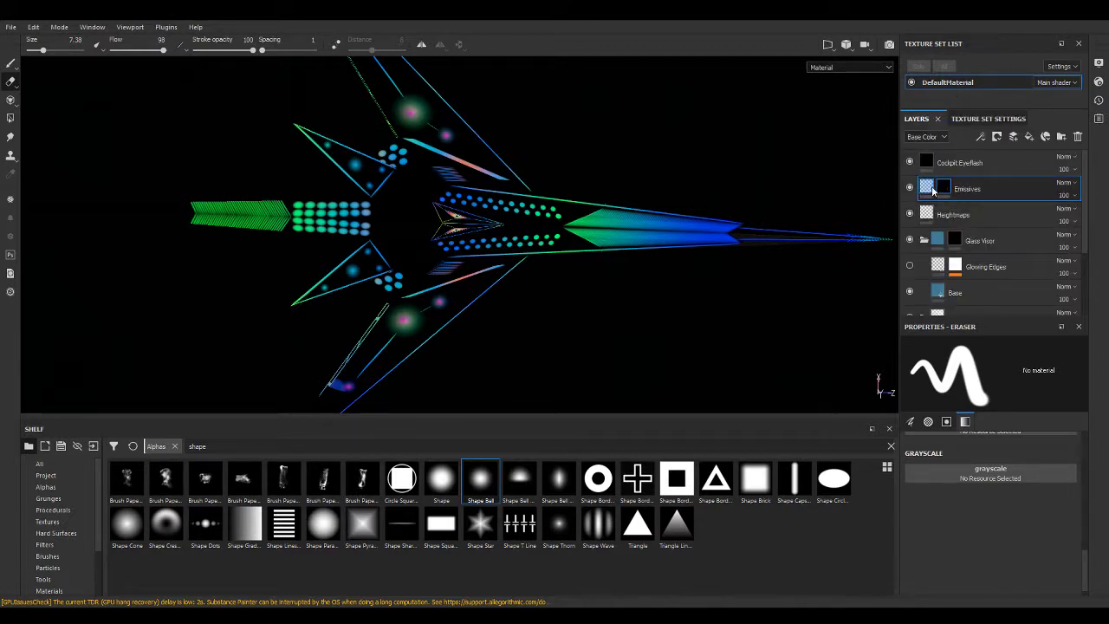
Switch from the Eraser to the Paint tool.
key("1")
key("2")
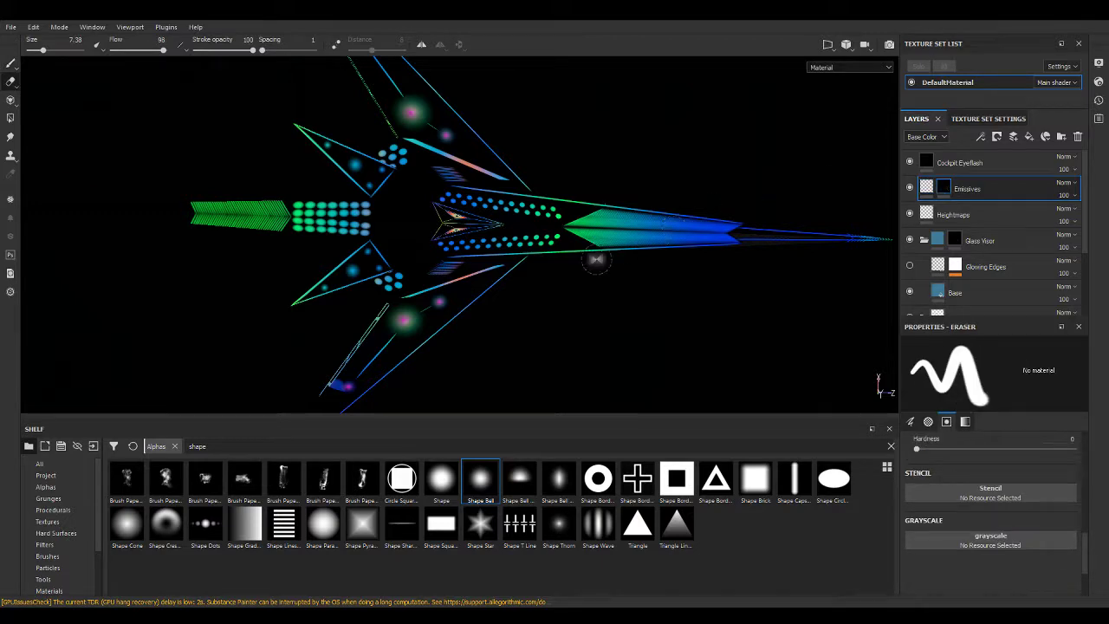
scroll(491, 277, "up", 3)
scroll(481, 279, "up", 4)
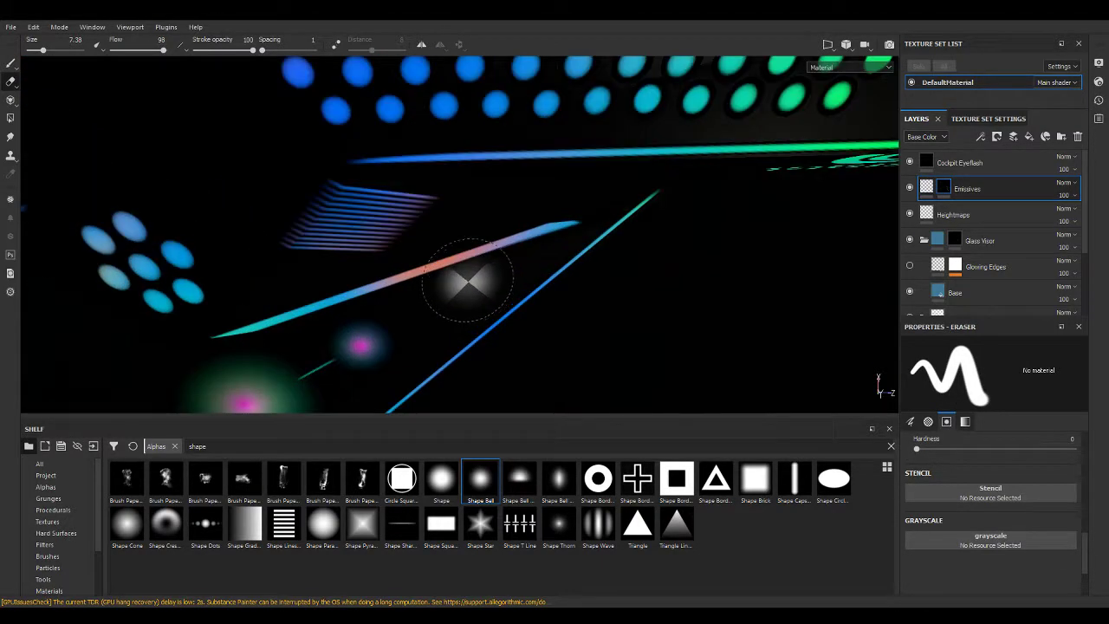
left_click(11, 64)
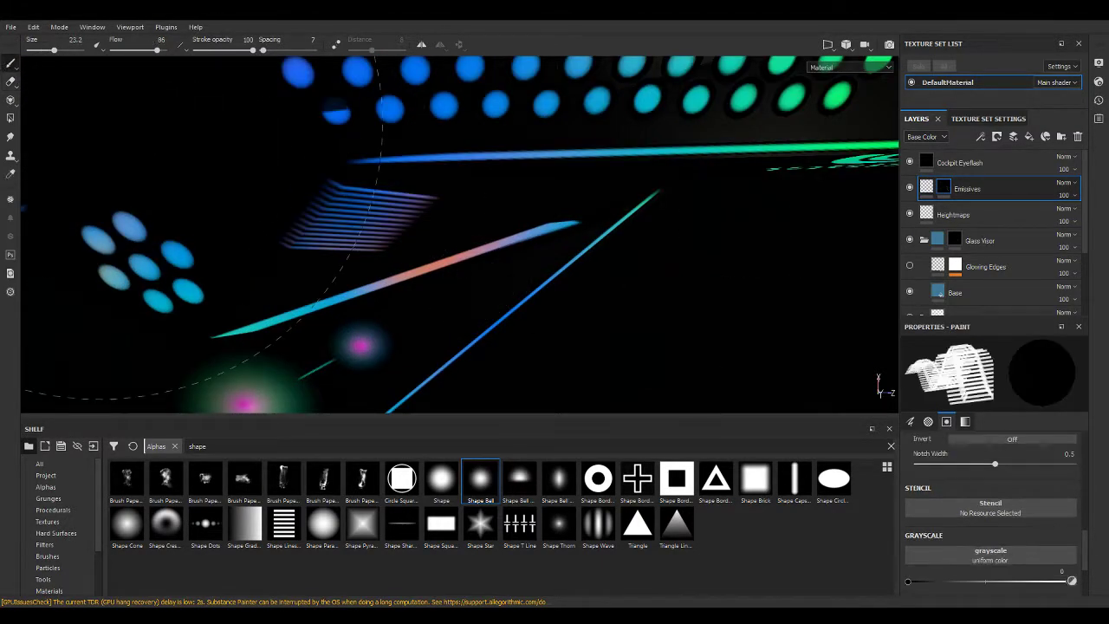
Make the brush paint only the emissive channel in blue, then hide Properties.
scroll(1009, 492, "up", 3)
scroll(1051, 505, "up", 3)
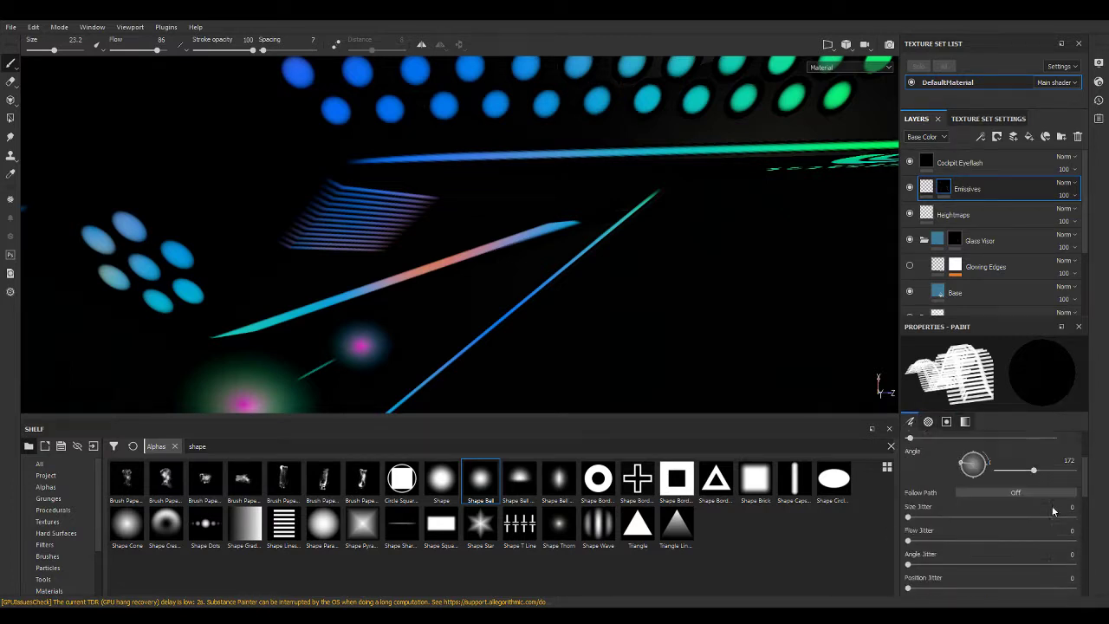
scroll(1053, 506, "down", 5)
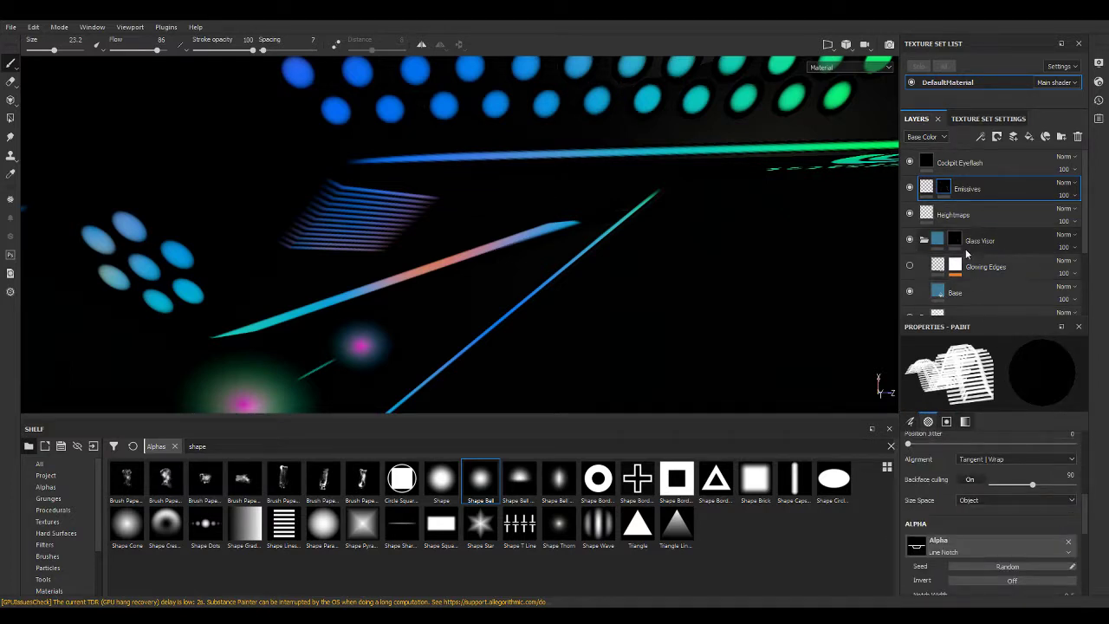
scroll(1056, 521, "down", 3)
scroll(1056, 520, "down", 3)
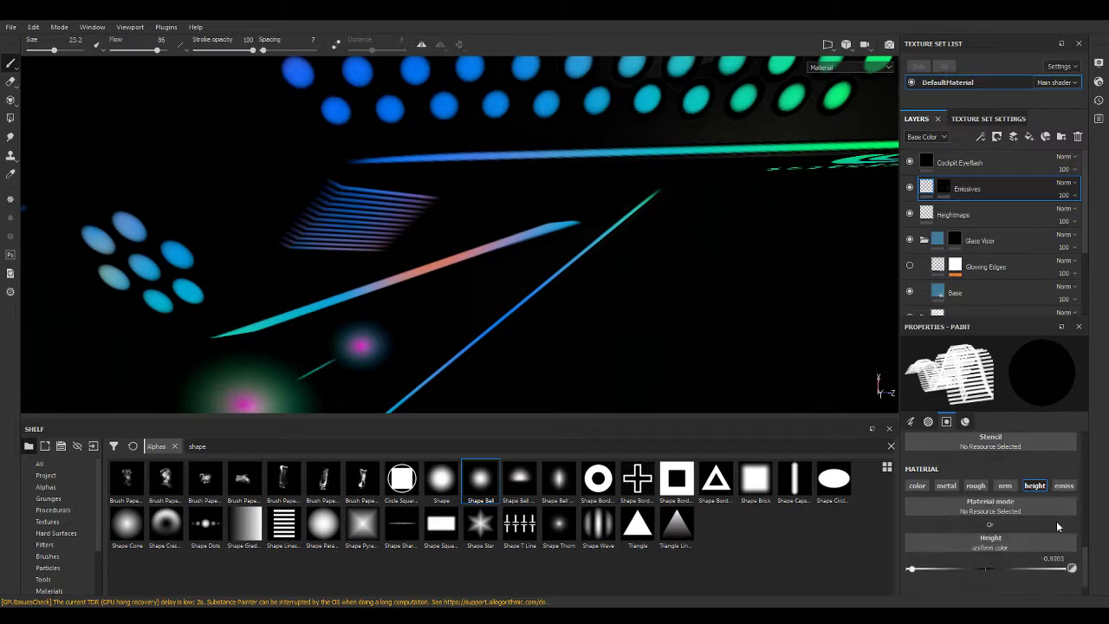
left_click(1064, 485)
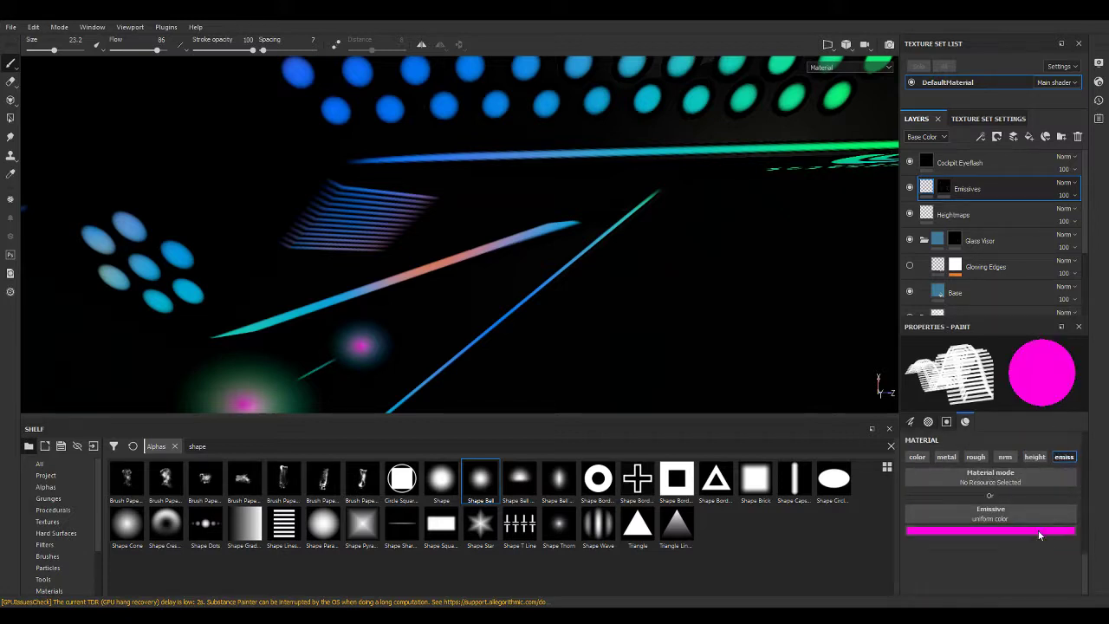
left_click(1036, 530)
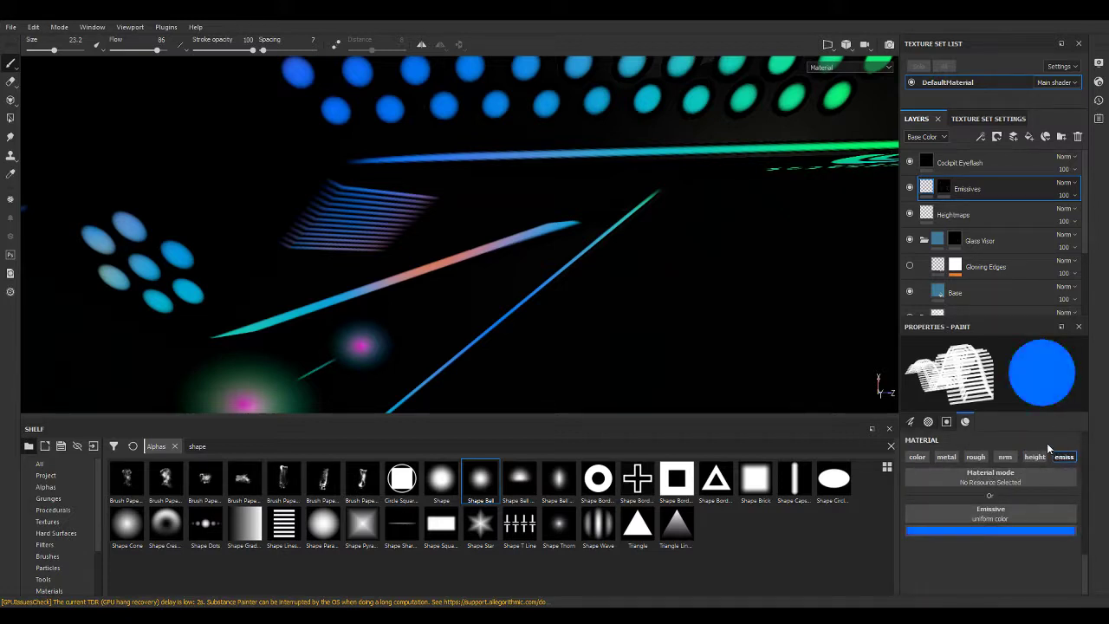
left_click(1078, 325)
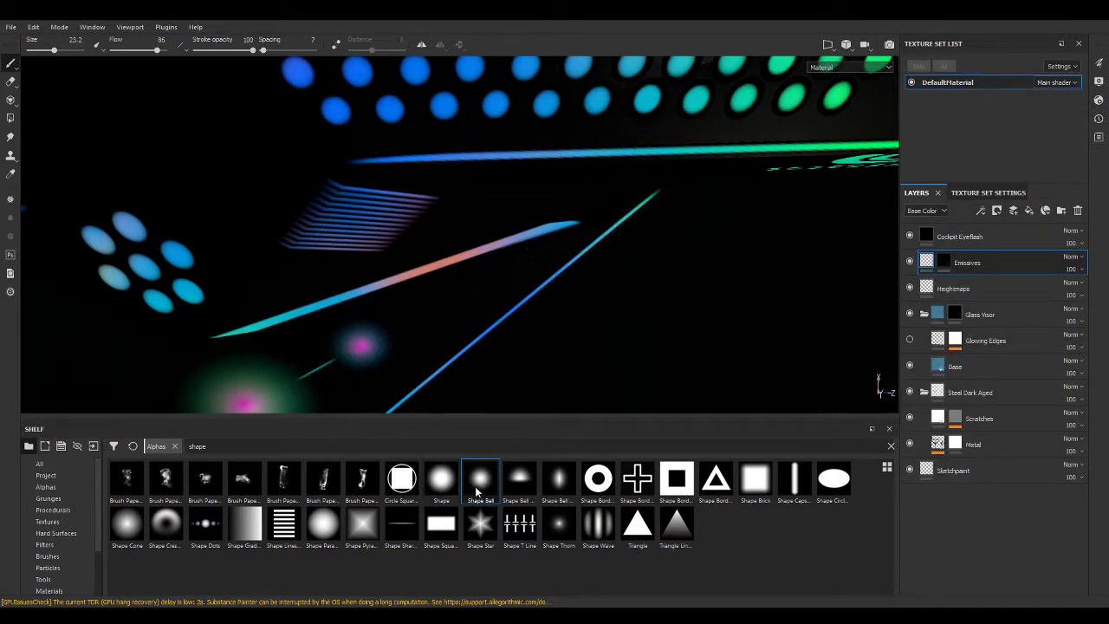
Give the brush the soft Shape Bell alpha, then frame and orbit the ship.
left_click(476, 492)
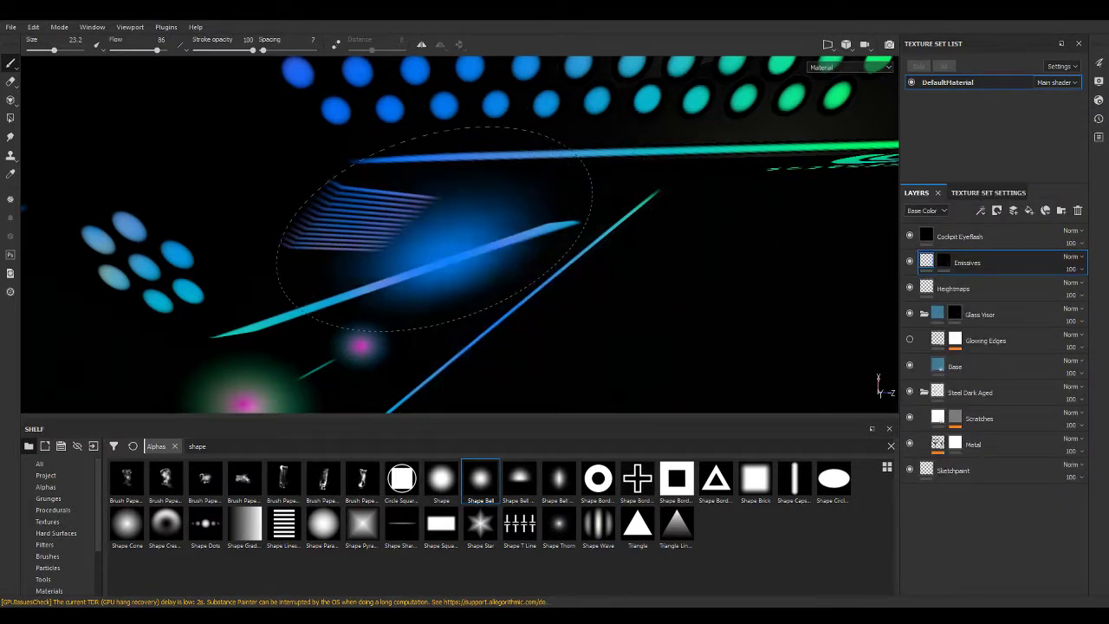
key("f")
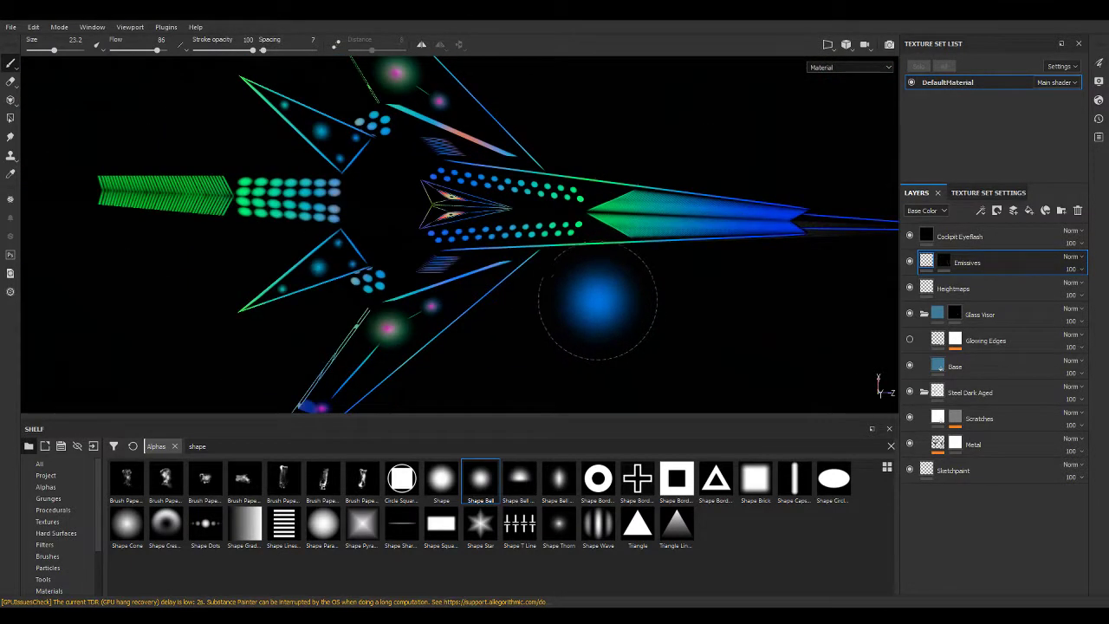
middle_click_drag(508, 364, 579, 290)
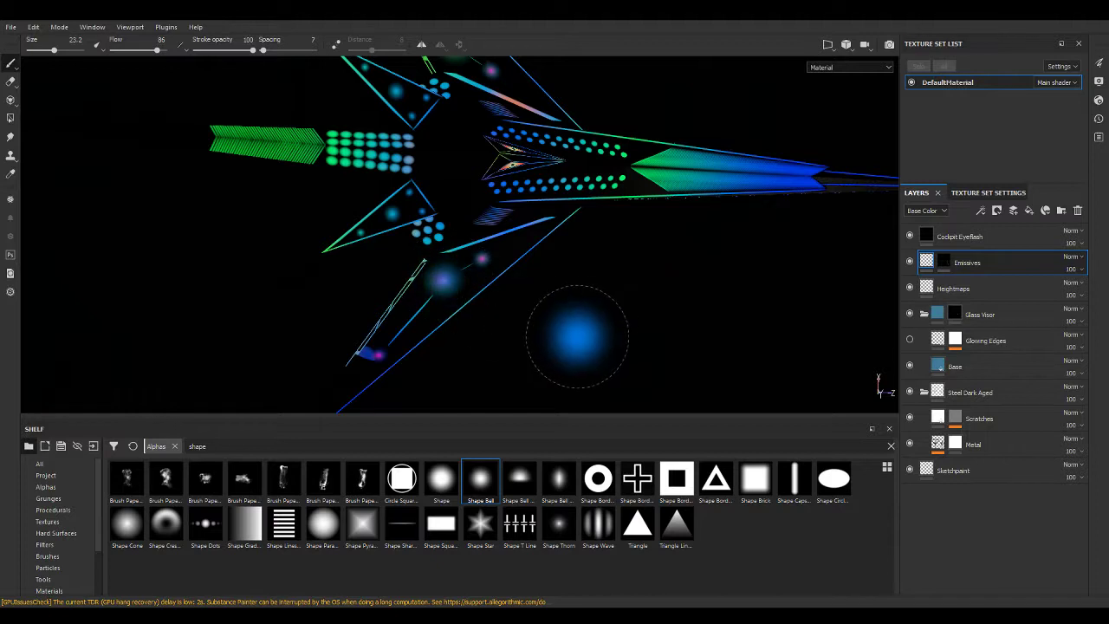
left_click_drag(564, 260, 555, 324, "alt")
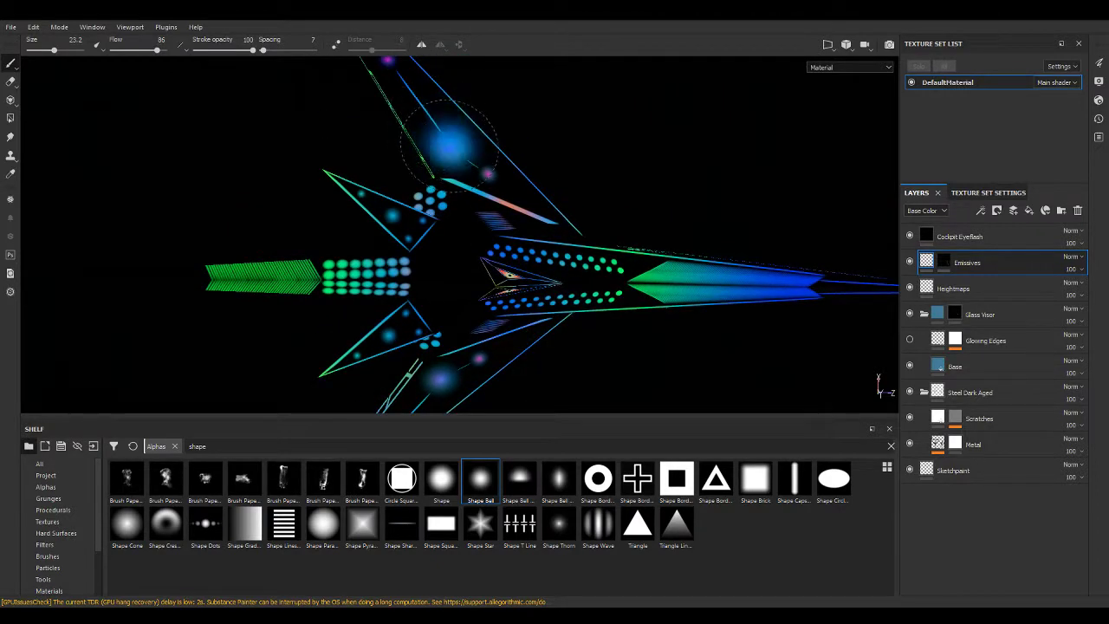
scroll(641, 242, "down", 4)
mouse_move(664, 266)
left_mouse_down("alt")
mouse_move(658, 161)
mouse_move(614, 230)
mouse_move(144, 248)
left_mouse_up("alt")
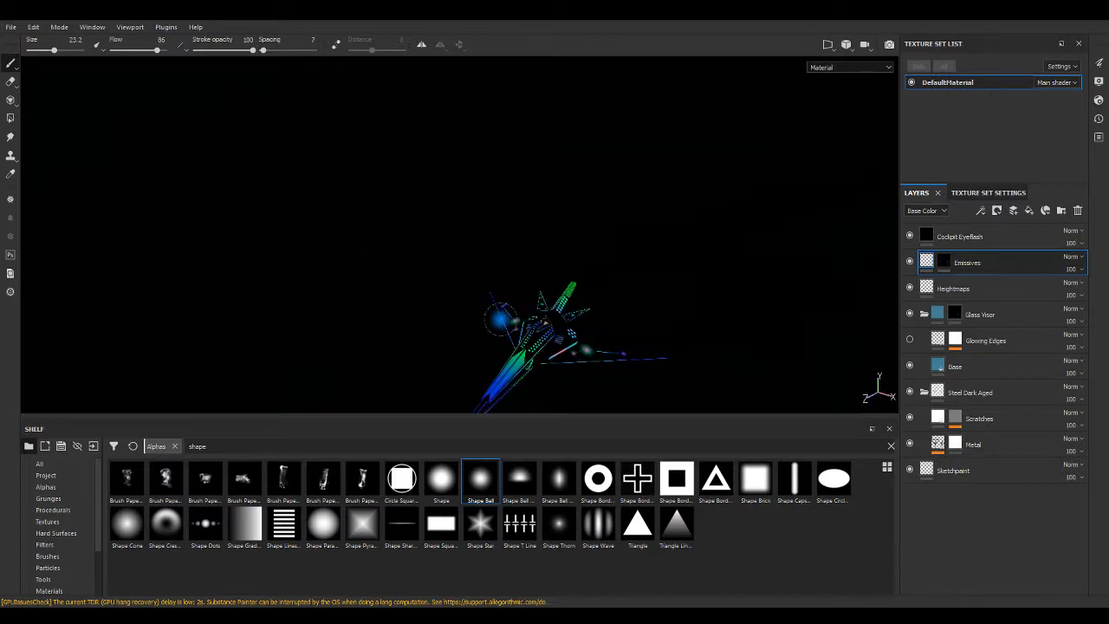
mouse_move(500, 319)
left_mouse_down("alt")
mouse_move(470, 309)
mouse_move(639, 371)
mouse_move(597, 329)
mouse_move(456, 310)
left_mouse_up("alt")
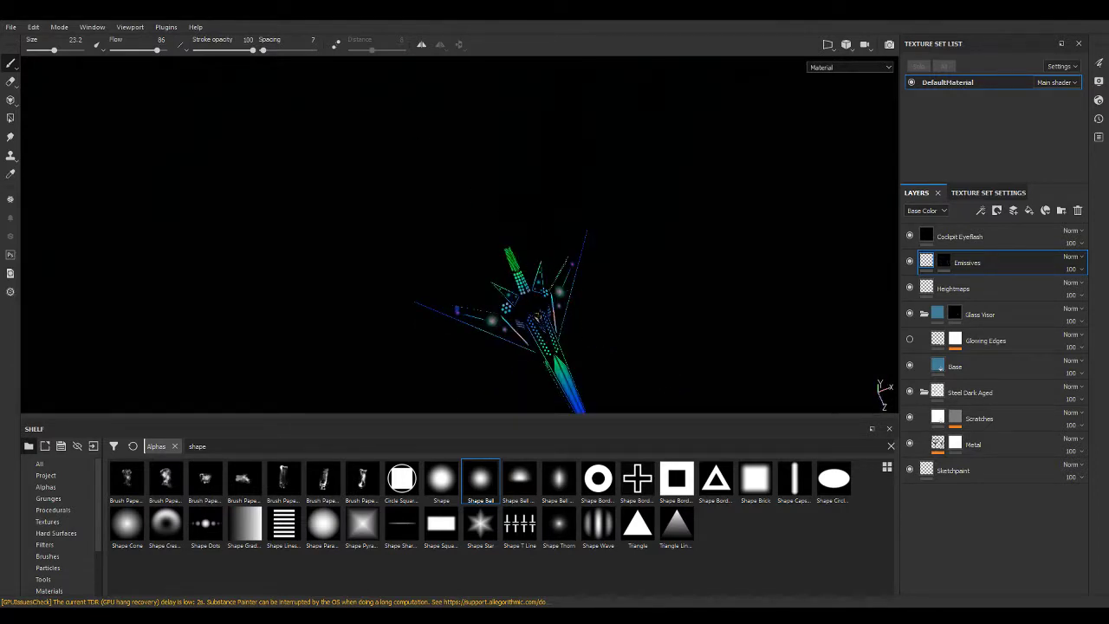
Turn on mirror symmetry and view the ship from several angles, ending top-down.
left_click(418, 44)
scroll(485, 277, "up", 2)
scroll(485, 277, "up", 2)
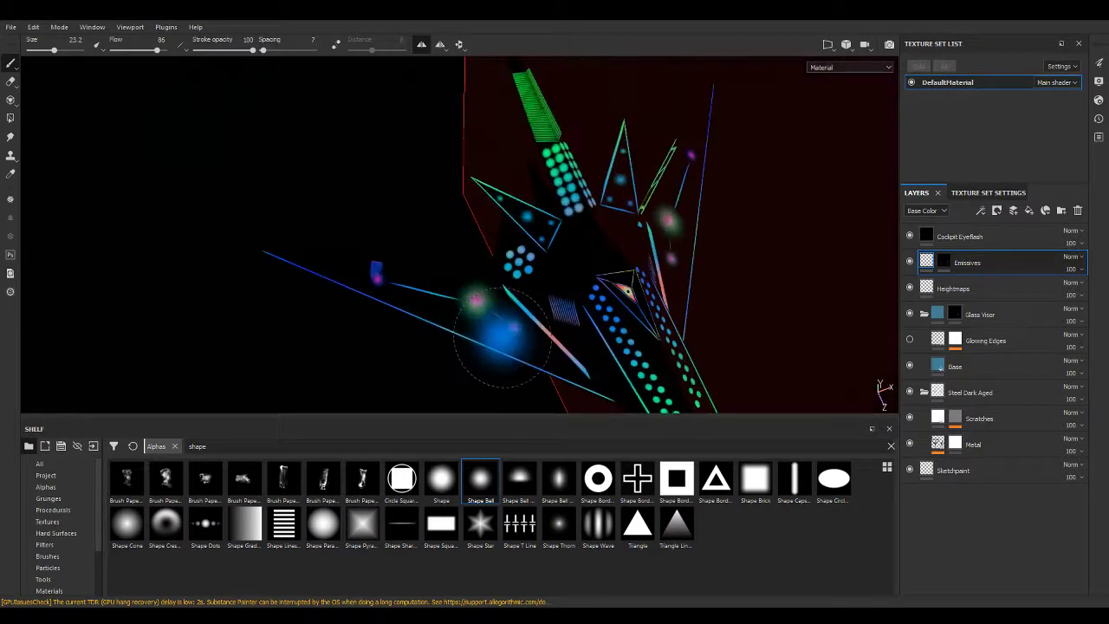
scroll(485, 278, "up", 2)
scroll(485, 277, "up", 1)
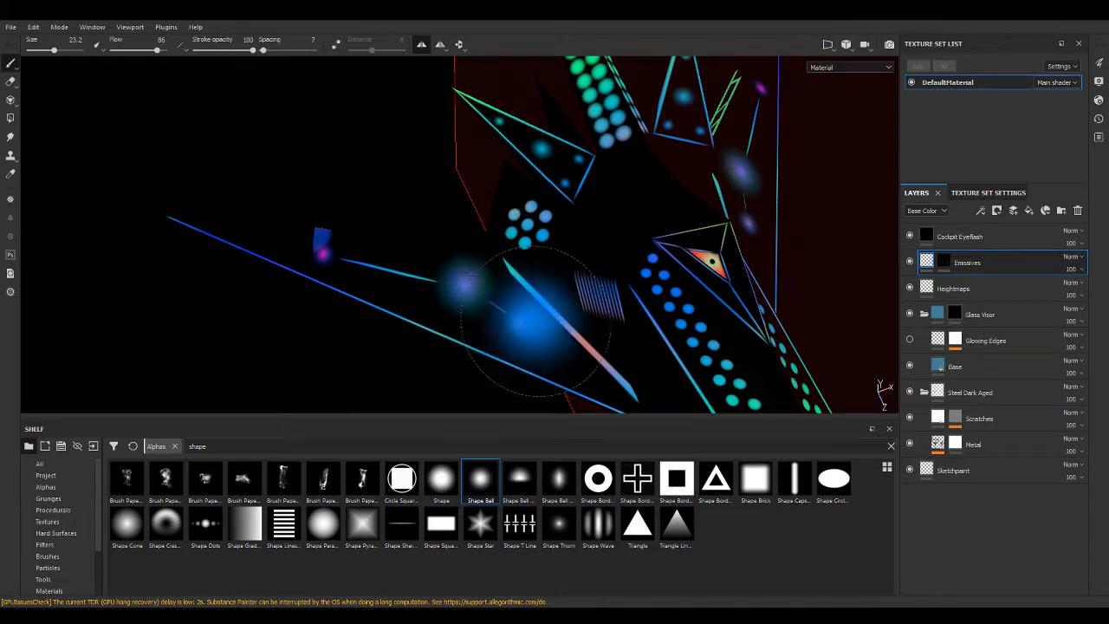
mouse_move(576, 342)
left_mouse_down("alt")
mouse_move(471, 285)
mouse_move(383, 260)
left_mouse_up("alt")
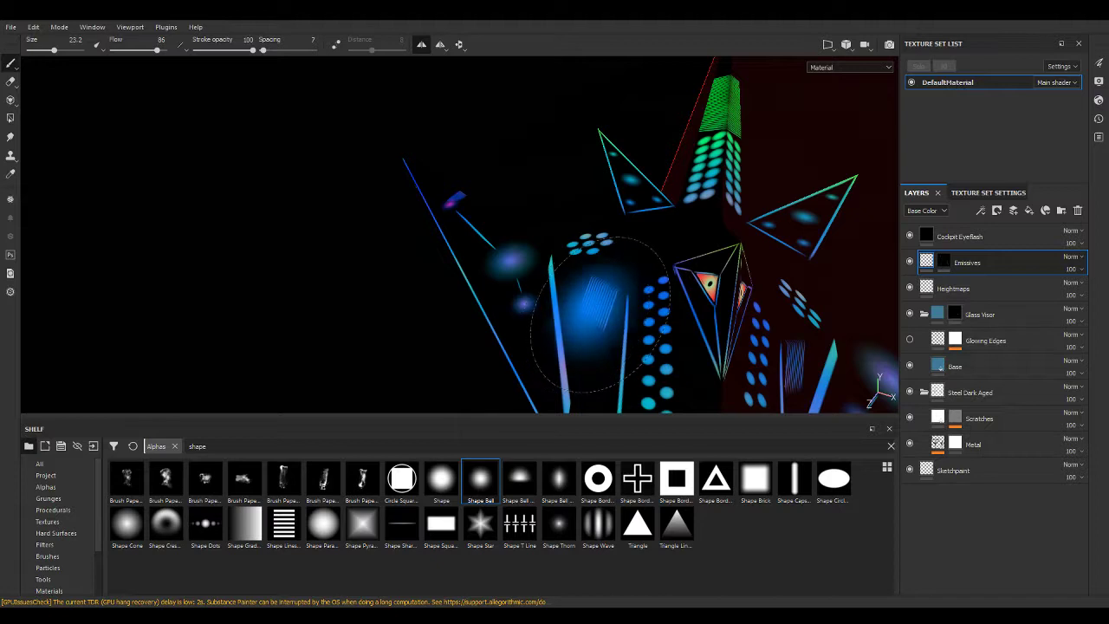
left_click_drag(693, 303, 450, 260, "alt")
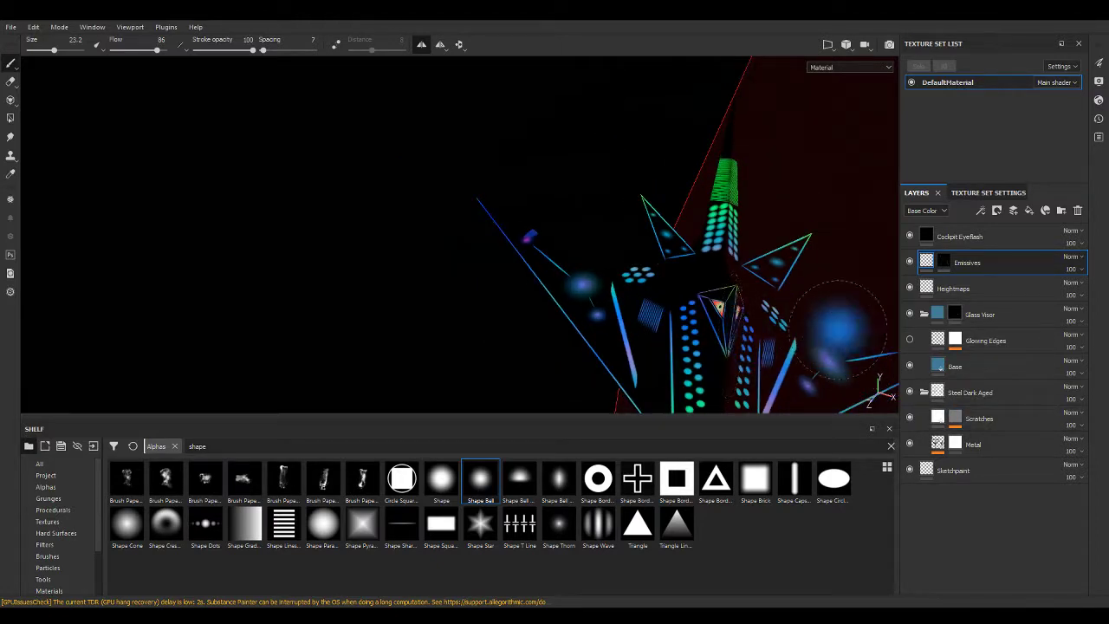
scroll(700, 357, "down", 5)
left_click_drag(700, 357, 534, 179, "alt")
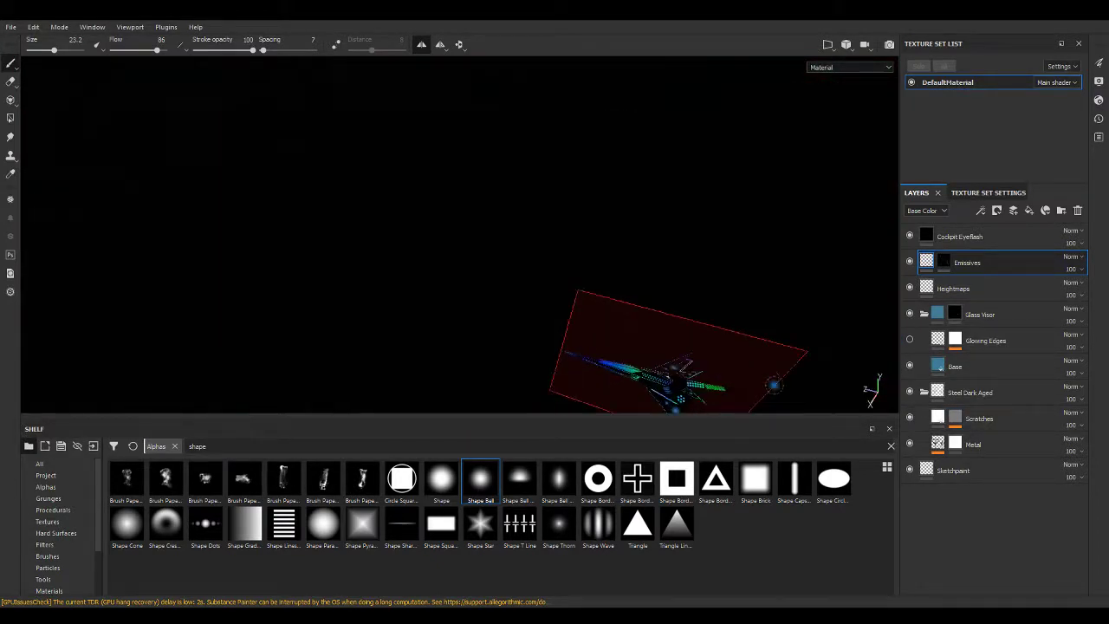
key("f")
mouse_move(509, 224)
left_mouse_down("alt")
mouse_move(552, 305)
mouse_move(390, 266)
mouse_move(720, 301)
mouse_move(508, 205)
mouse_move(572, 254)
left_mouse_up("alt")
scroll(553, 305, "up", 5)
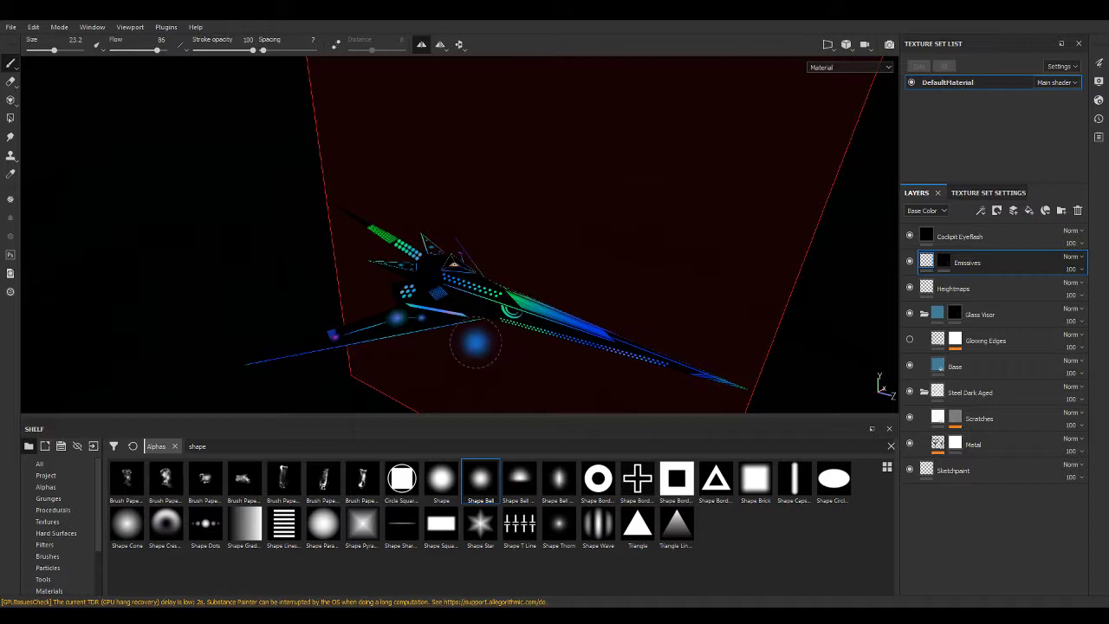
Orbit to an oblique view of the ship and turn mirror symmetry off.
middle_click_drag(720, 198, 705, 191, "alt")
mouse_move(705, 191)
left_mouse_down("alt")
mouse_move(614, 166)
mouse_move(636, 252)
mouse_move(497, 134)
mouse_move(444, 112)
mouse_move(653, 104)
mouse_move(724, 266)
mouse_move(580, 230)
mouse_move(607, 210)
mouse_move(785, 185)
mouse_move(787, 235)
left_mouse_up("alt")
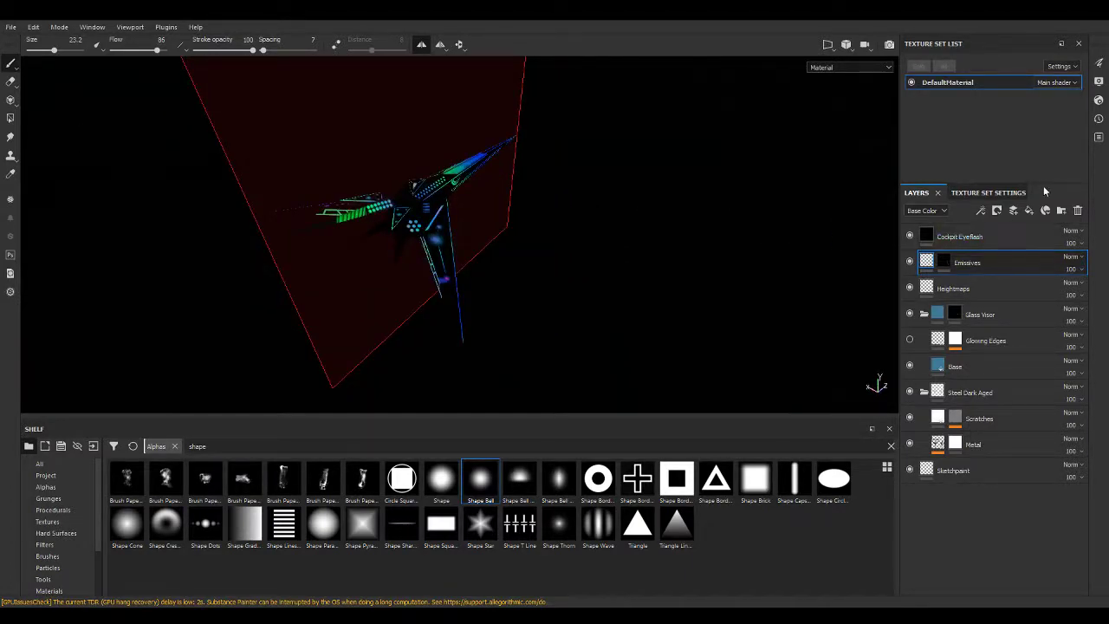
mouse_move(585, 208)
left_mouse_down("alt")
mouse_move(178, 161)
mouse_move(104, 141)
mouse_move(162, 122)
mouse_move(231, 121)
mouse_move(447, 277)
mouse_move(542, 307)
mouse_move(510, 299)
mouse_move(468, 217)
left_mouse_up("alt")
scroll(447, 278, "down", 5)
left_click(421, 44)
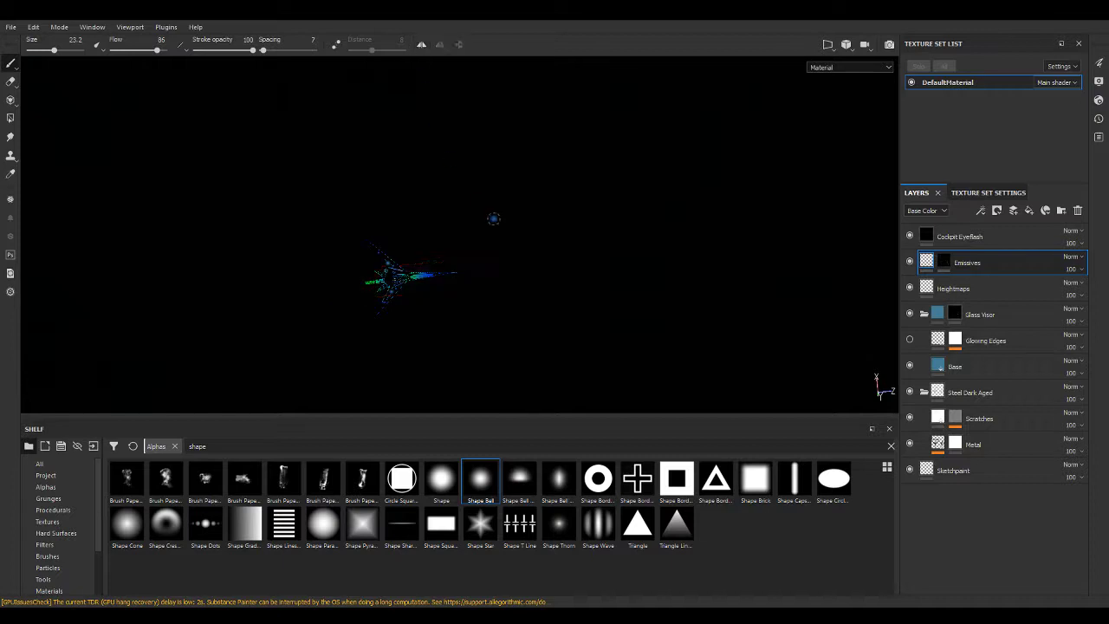
Show the cloudy sky environment behind the lit ship and look down over the clouds.
scroll(581, 286, "up", 5)
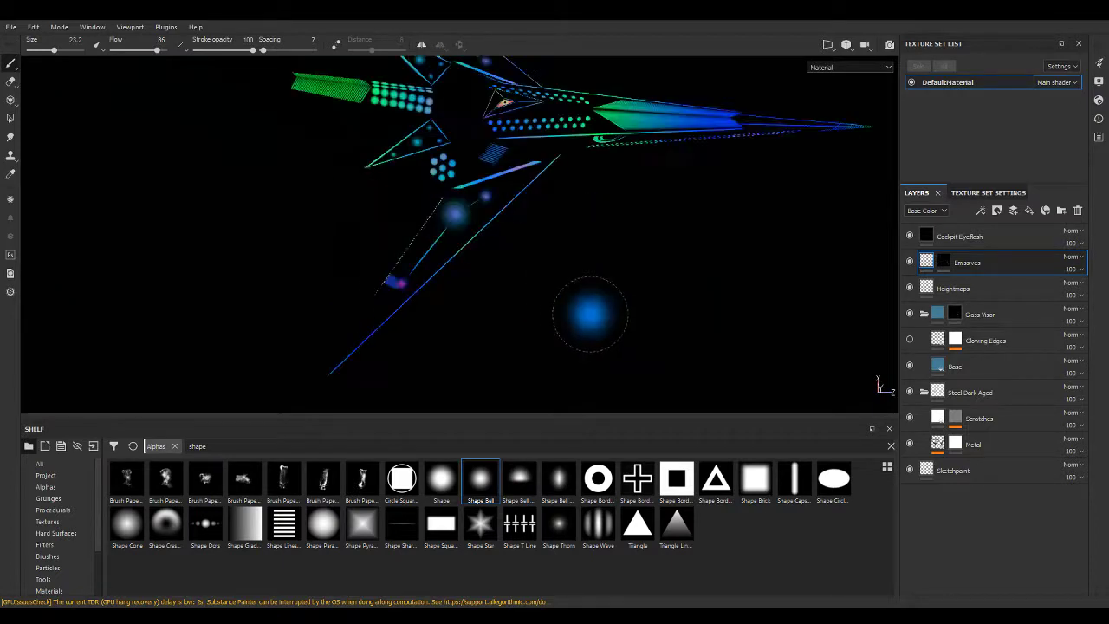
left_click_drag(589, 312, 294, 143, "alt")
scroll(294, 143, "down", 3)
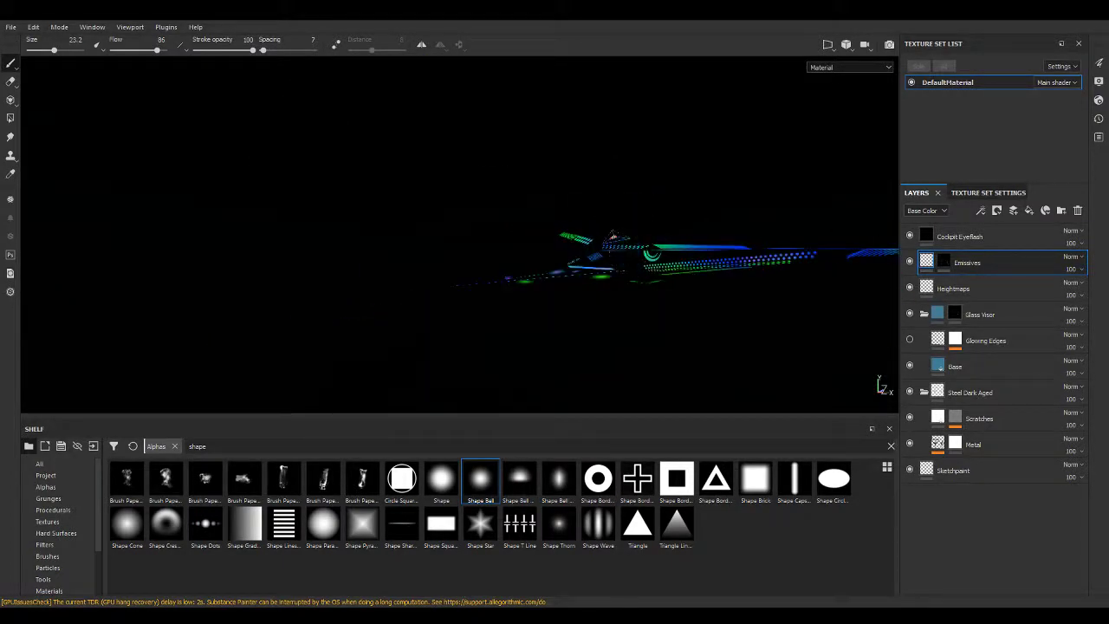
left_click(1097, 81)
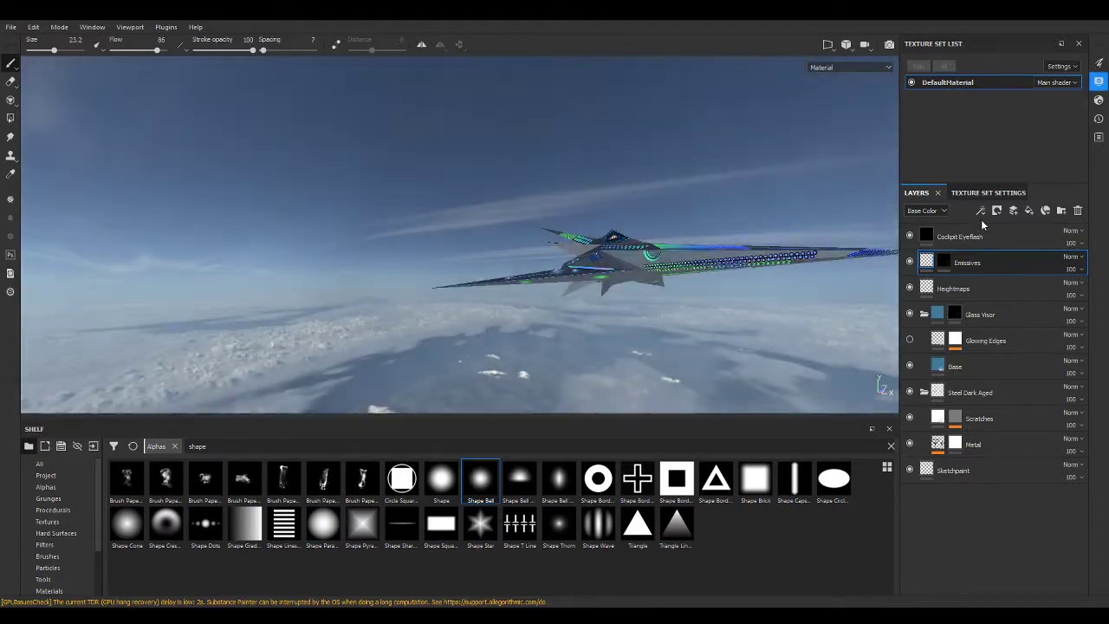
mouse_move(780, 207)
left_mouse_down("alt")
mouse_move(723, 199)
mouse_move(750, 228)
mouse_move(396, 223)
mouse_move(419, 265)
mouse_move(64, 142)
mouse_move(235, 185)
mouse_move(601, 210)
mouse_move(614, 331)
mouse_move(549, 339)
mouse_move(529, 213)
mouse_move(713, 297)
left_mouse_up("alt")
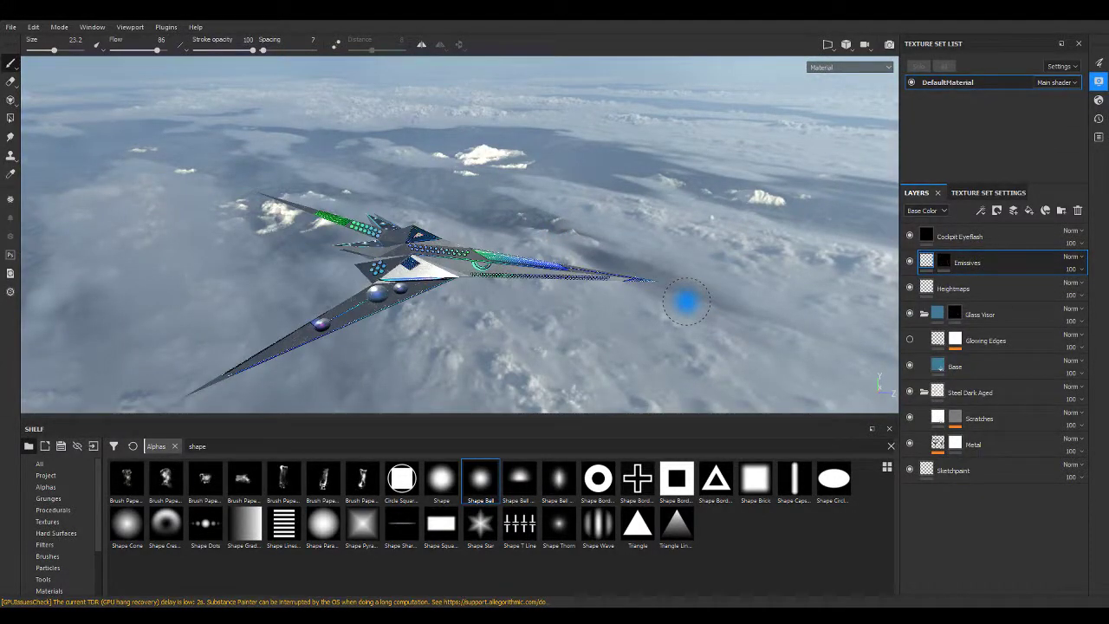